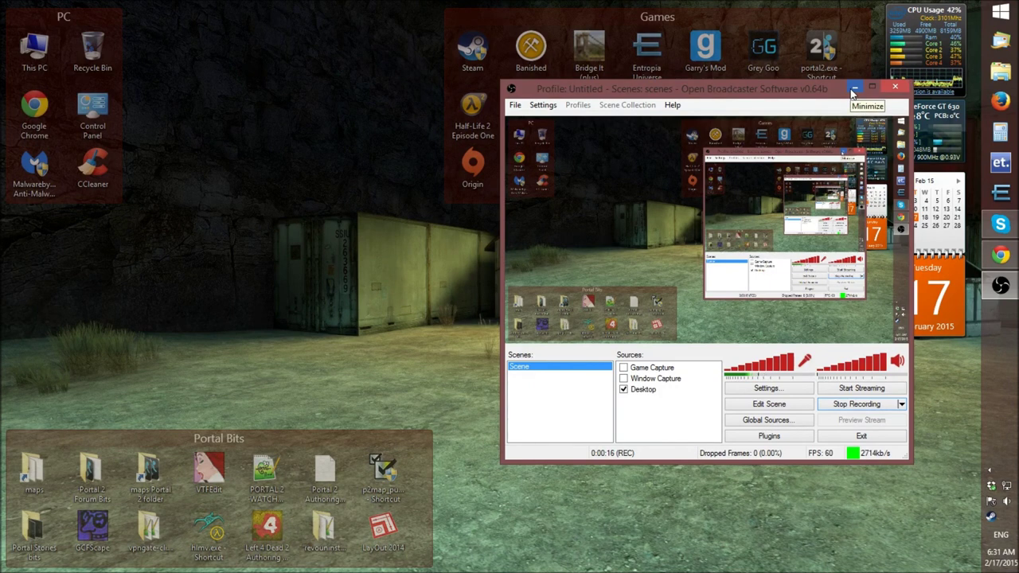
Minimize the recording software, open the Portal 2 Authoring Tools, launch the Hammer World Editor and dismiss its Messages window
left_click(853, 93)
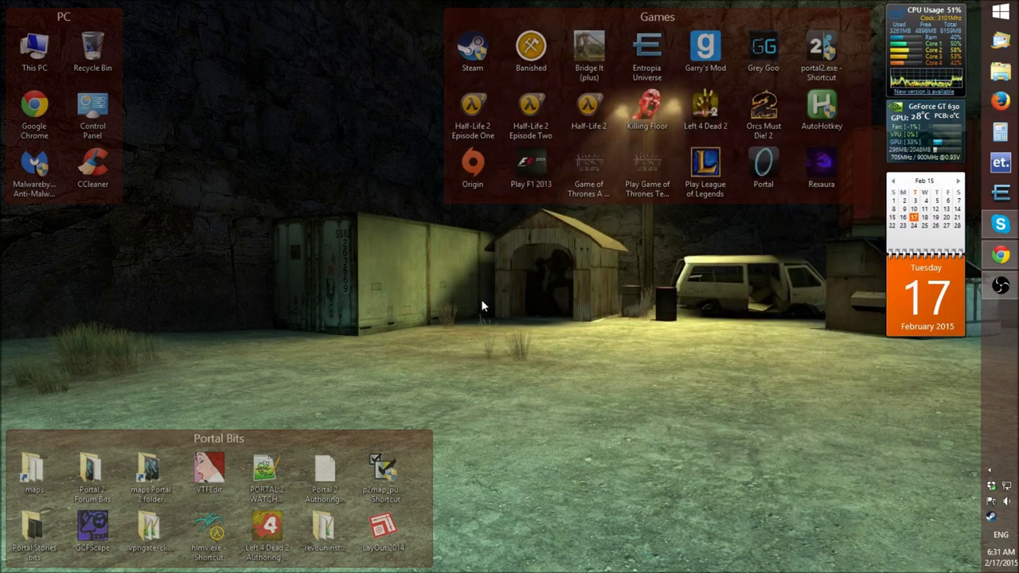
double_click(325, 474)
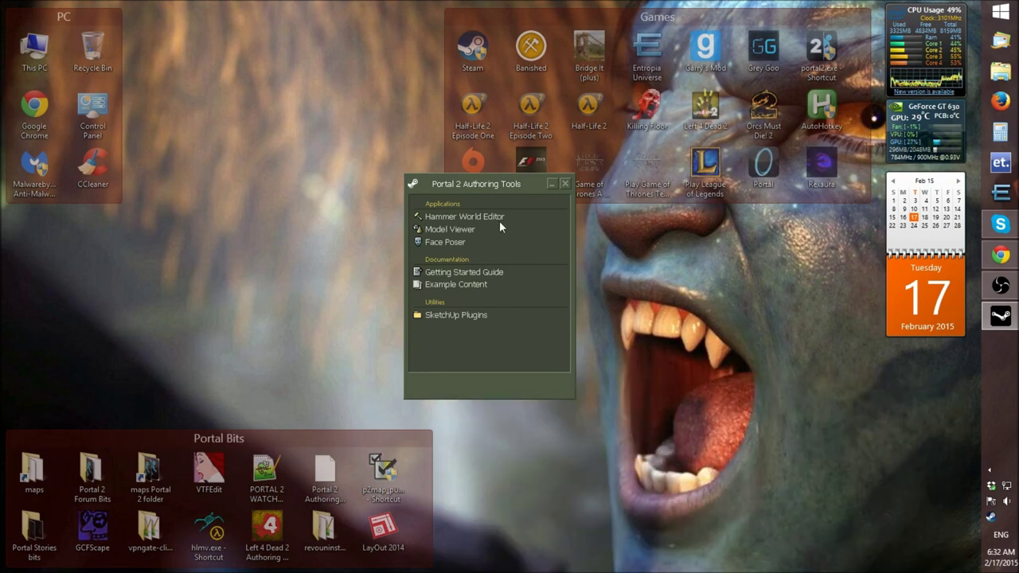
double_click(497, 217)
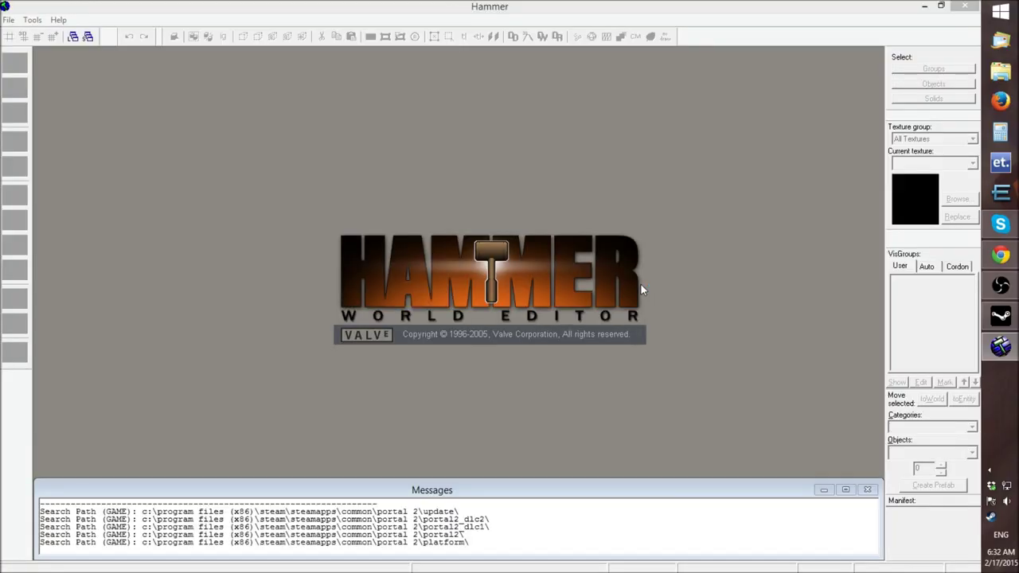
left_click(867, 489)
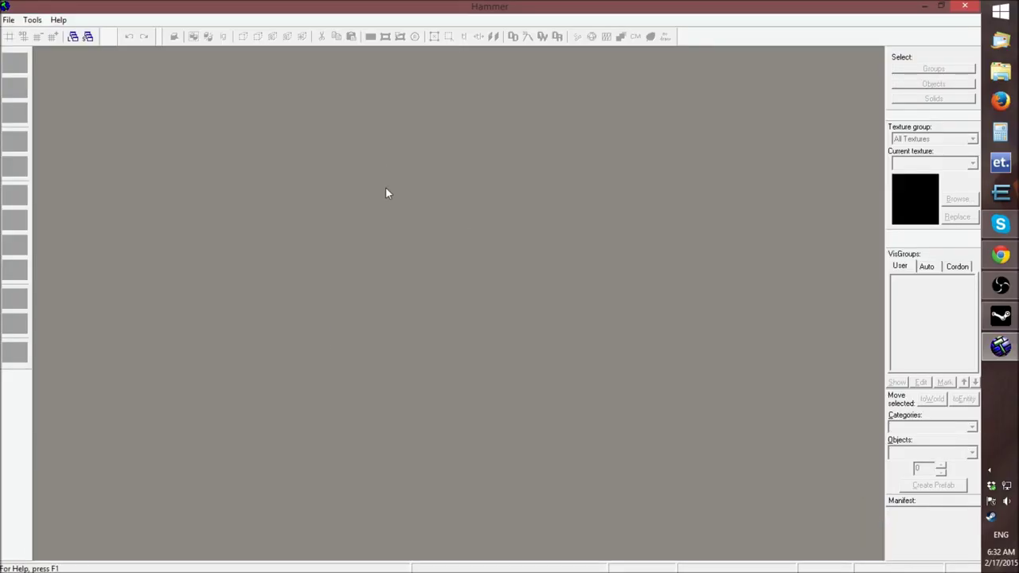
Create a new map and resize the four viewports so the camera view is slightly smaller
left_click(9, 20)
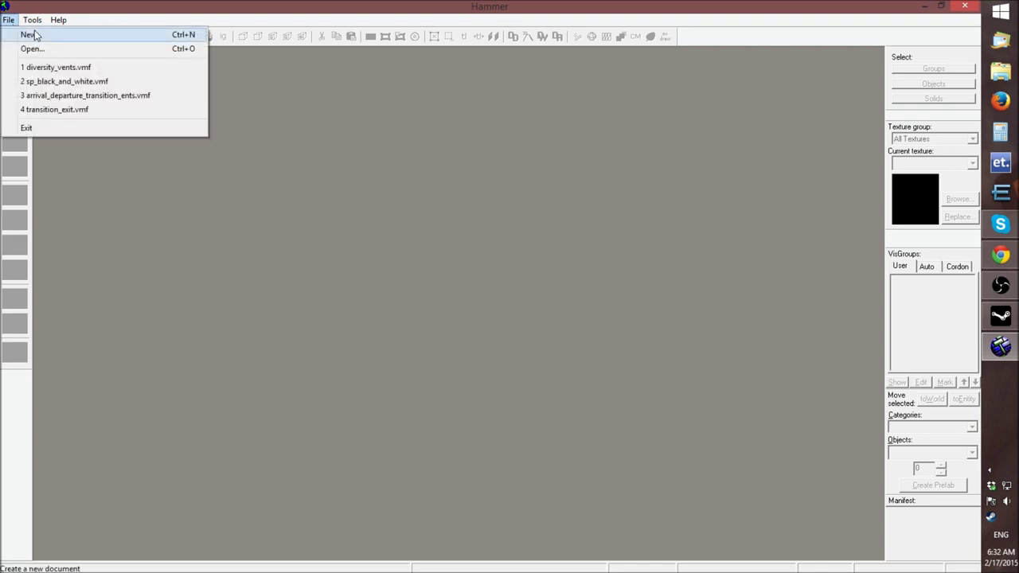
left_click(31, 35)
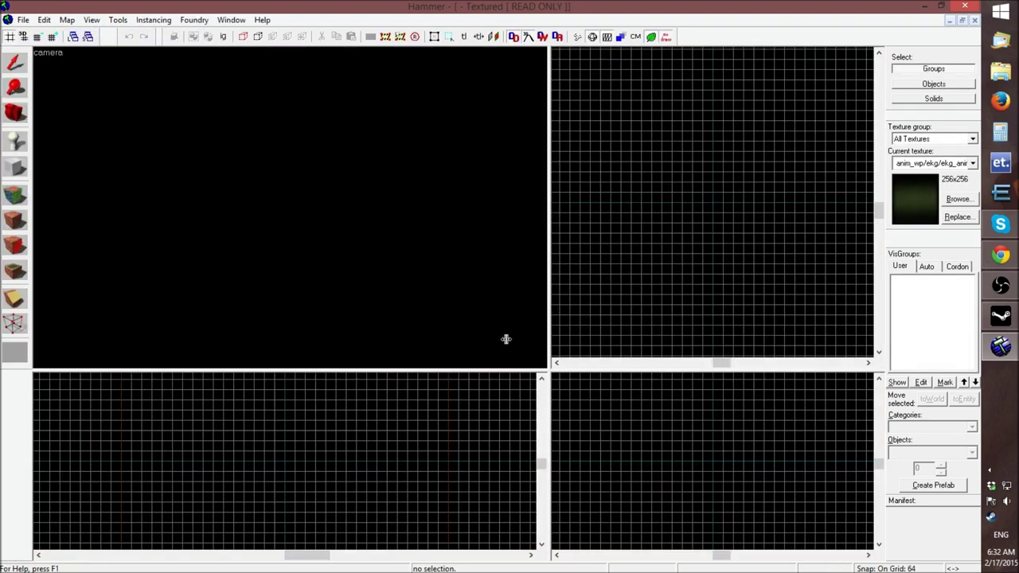
left_click_drag(548, 366, 525, 347)
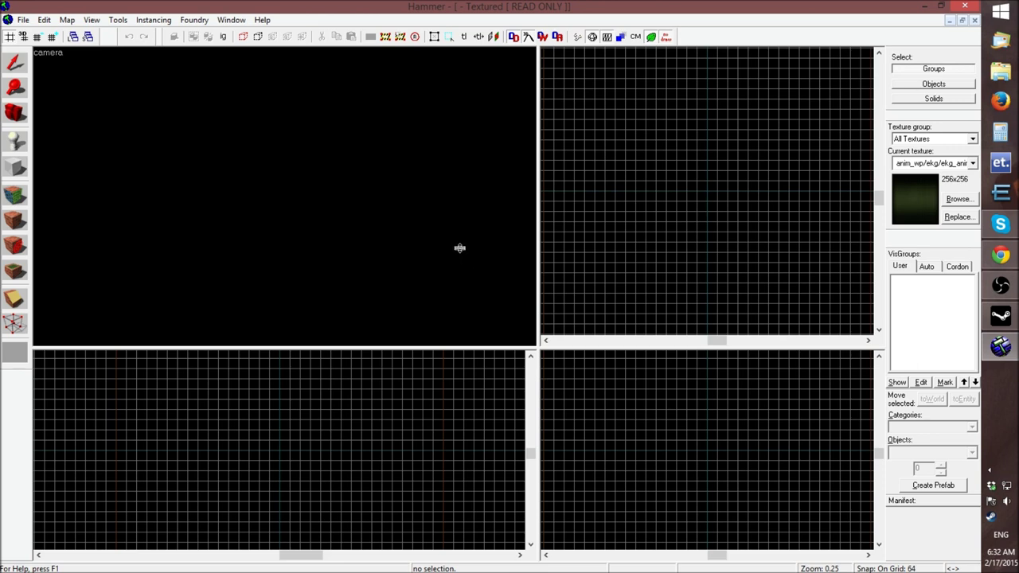
left_click(29, 23)
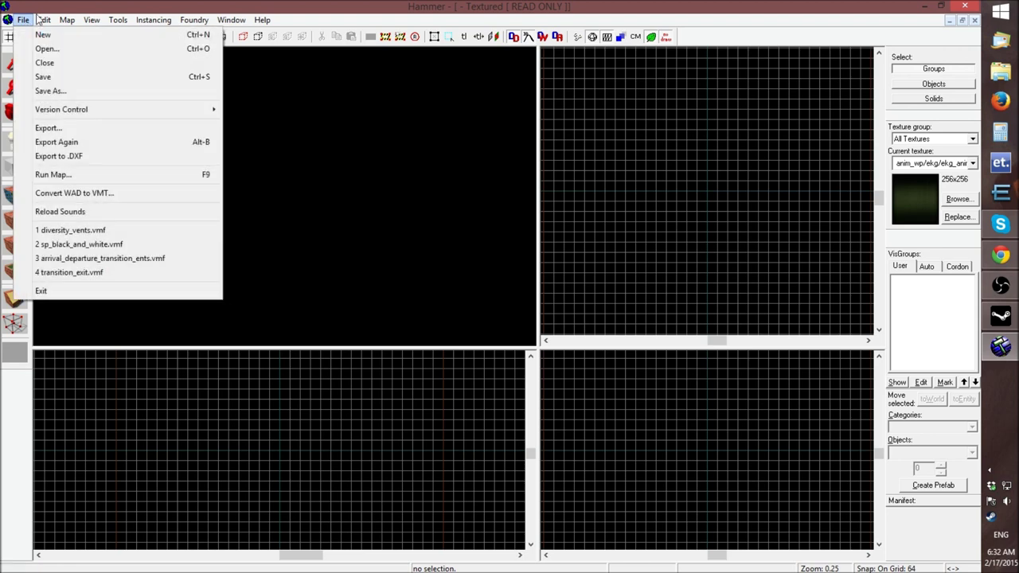
left_click(75, 3)
Fly the camera around the origin axes in the 3D view to view them from different distances and angles
scroll(436, 250, "down", 4)
scroll(430, 248, "up", 3)
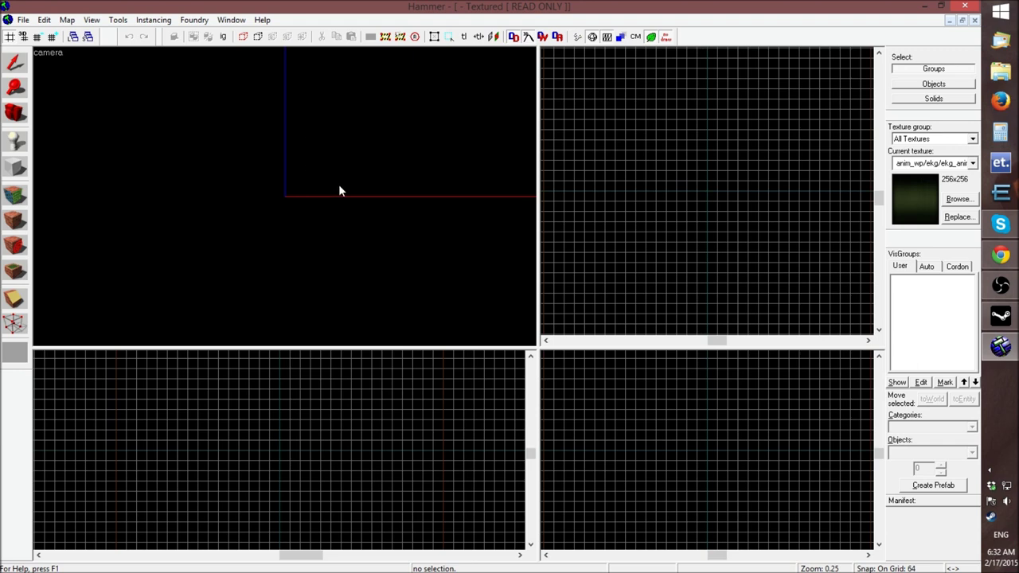
key("z")
key("s")
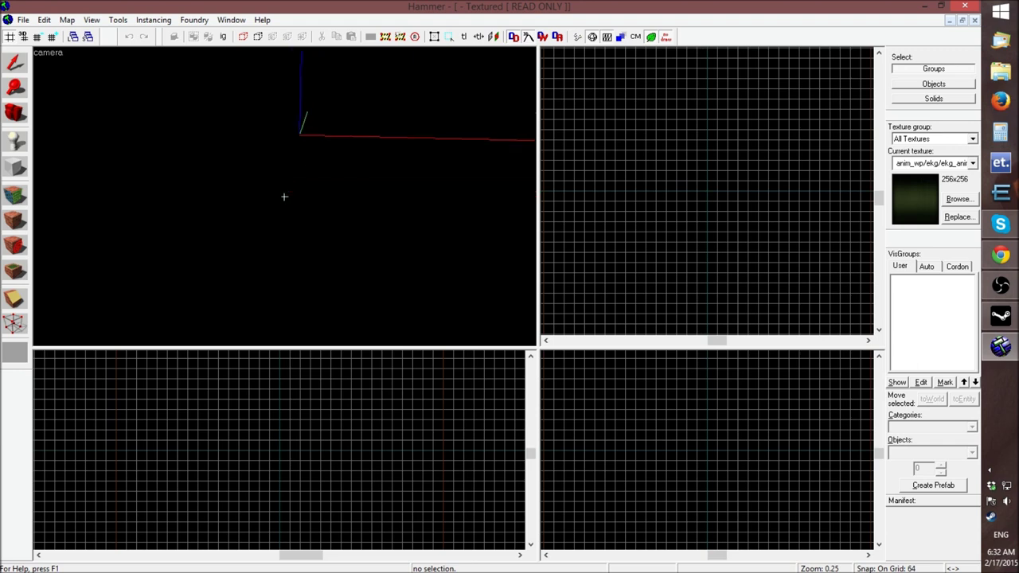
key("a")
key("Right")
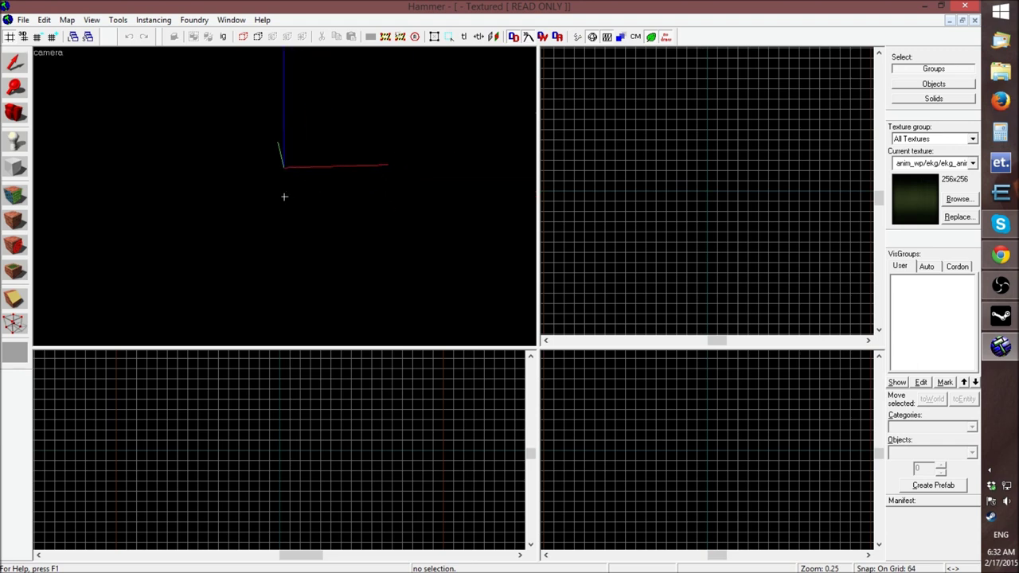
key("Left")
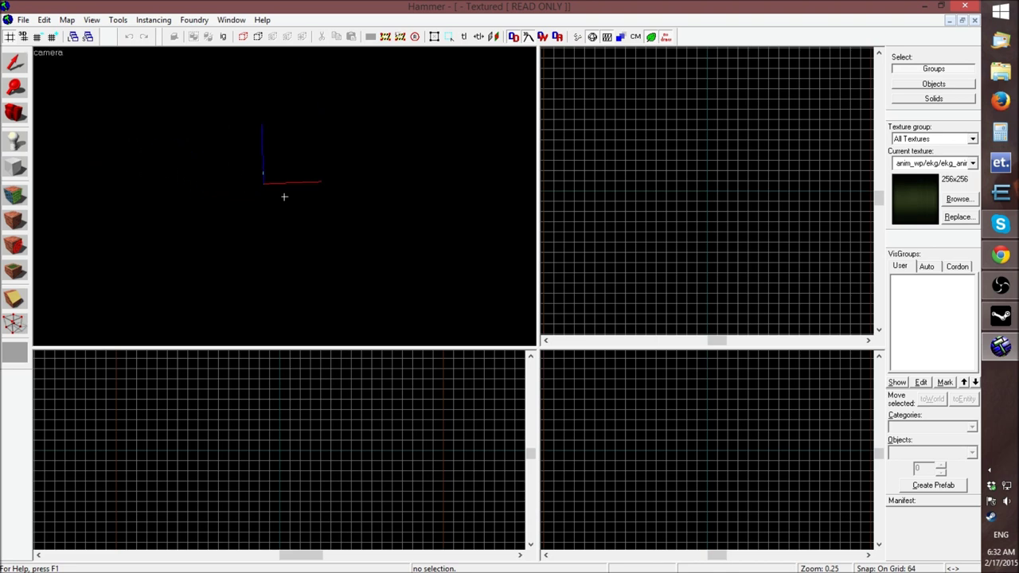
key("a")
key("w")
key("s")
key("a")
key("s")
key("d")
key("w")
key("s")
key("w")
key("z")
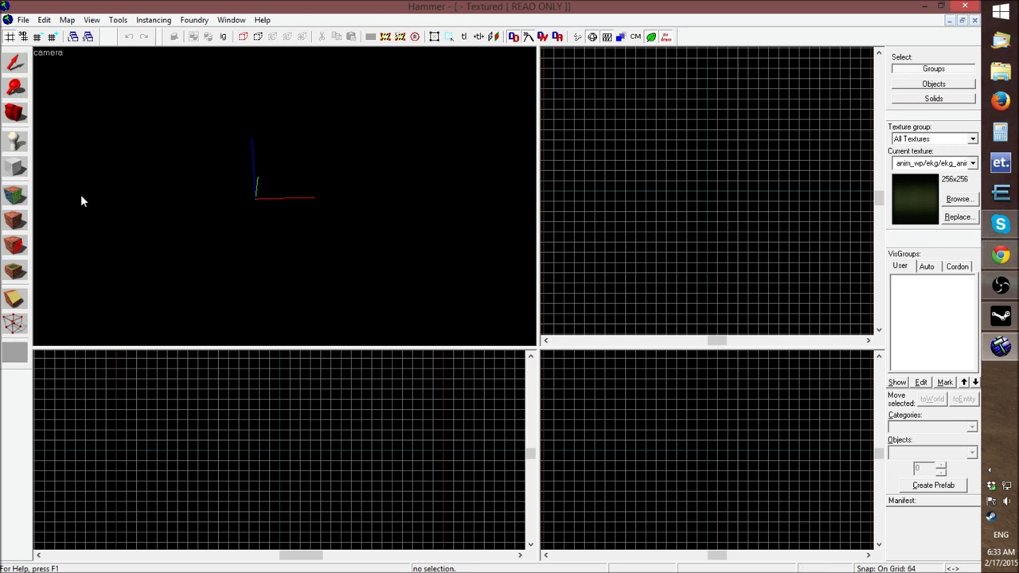
Reduce the grid to 32 and draw a 256 by 256 block outline, 64 high, in the top view with one corner at the origin
left_click(14, 168)
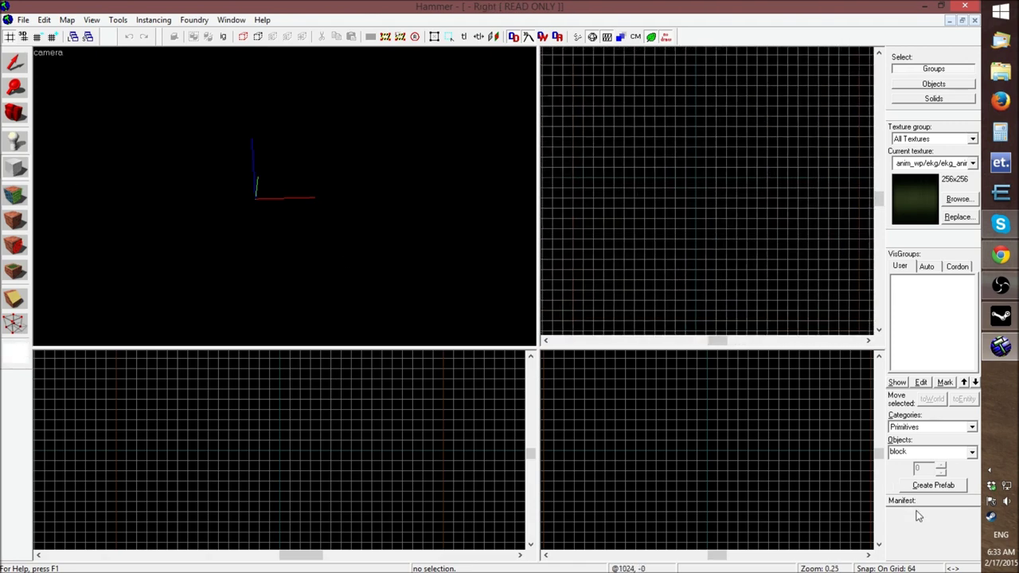
left_click(36, 36)
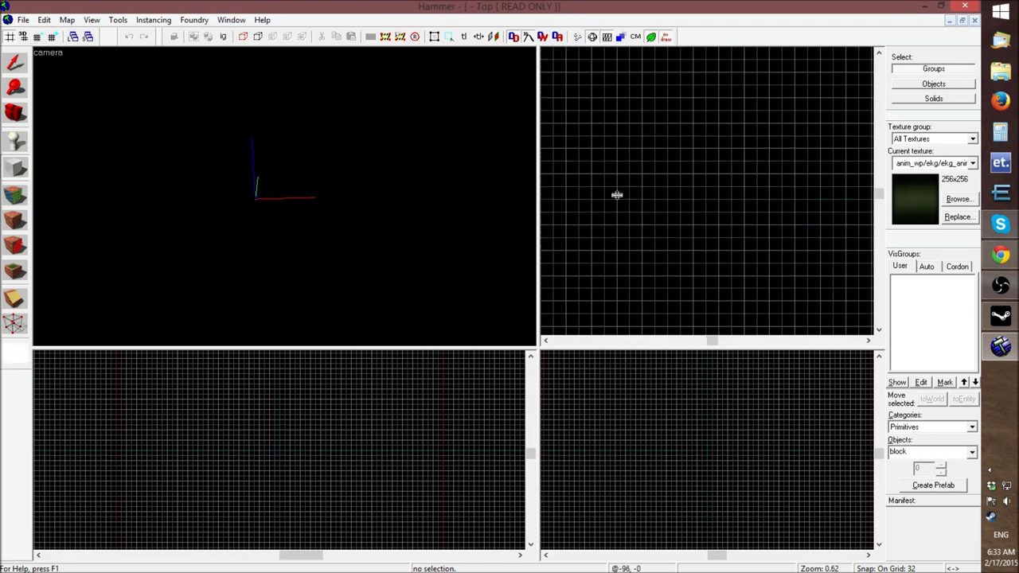
left_click_drag(618, 149, 718, 248)
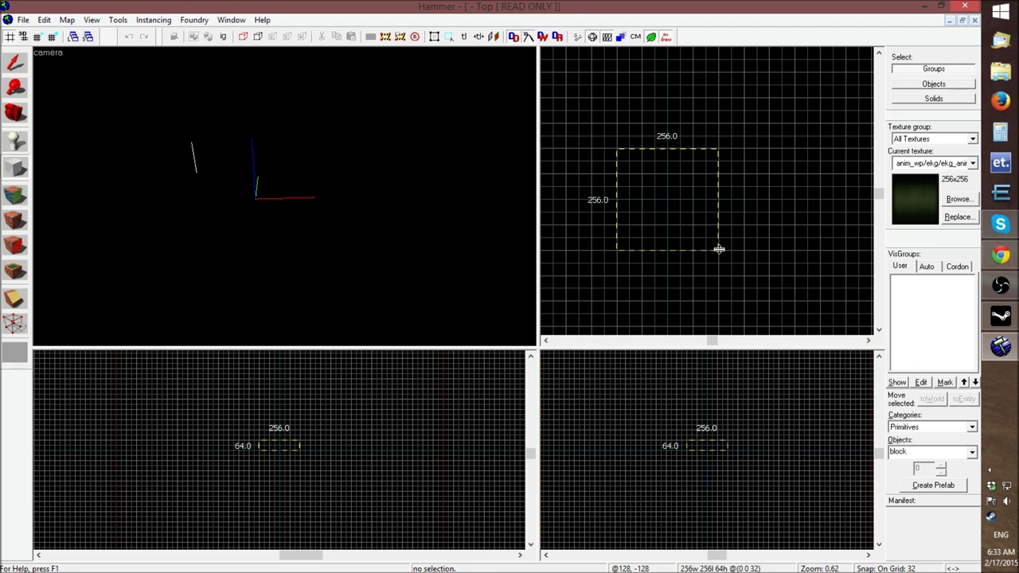
left_click_drag(705, 237, 656, 191)
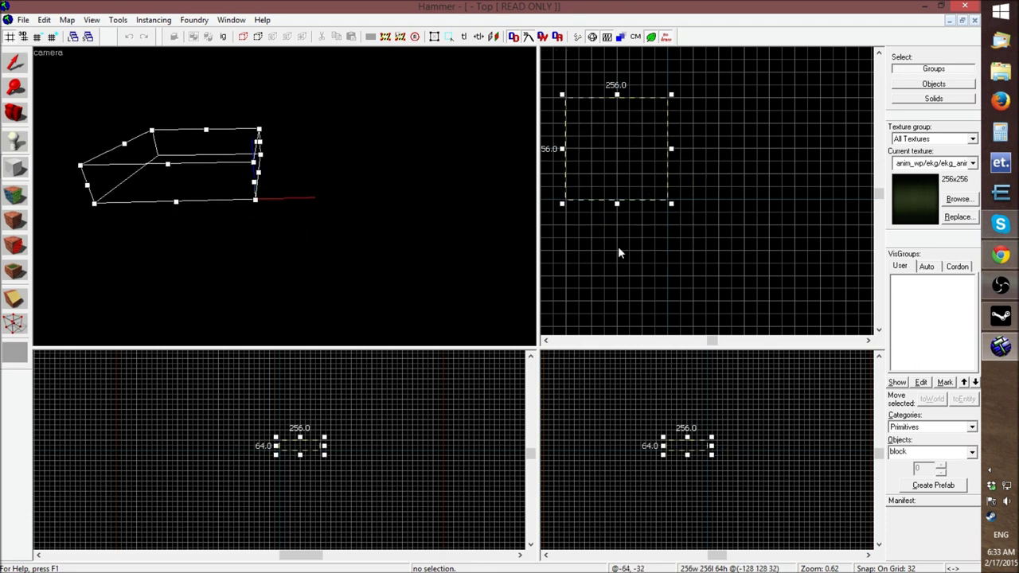
scroll(259, 271, "down", 1)
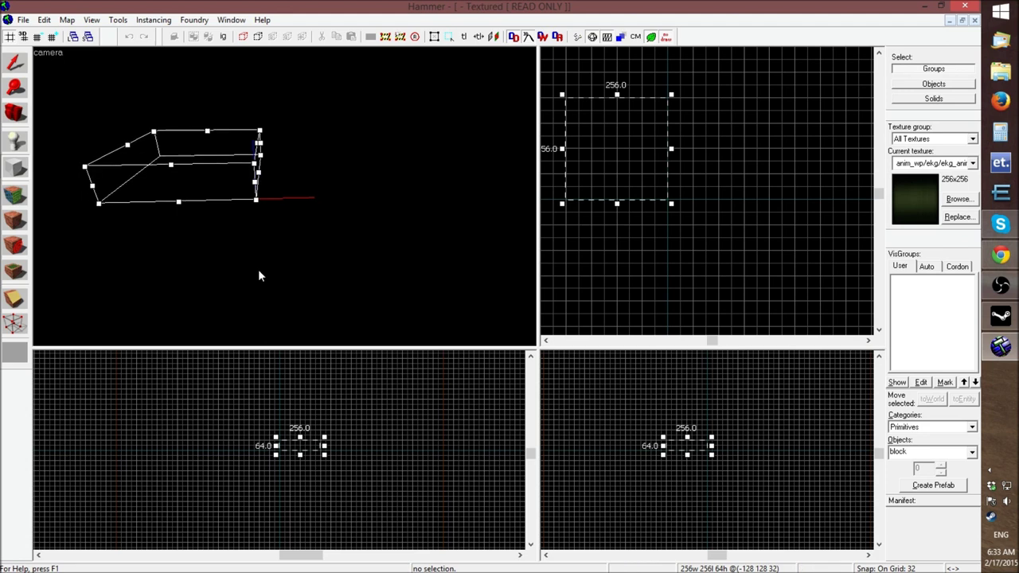
Examine the block outline from several angles in the 3D view
key("z")
key("w")
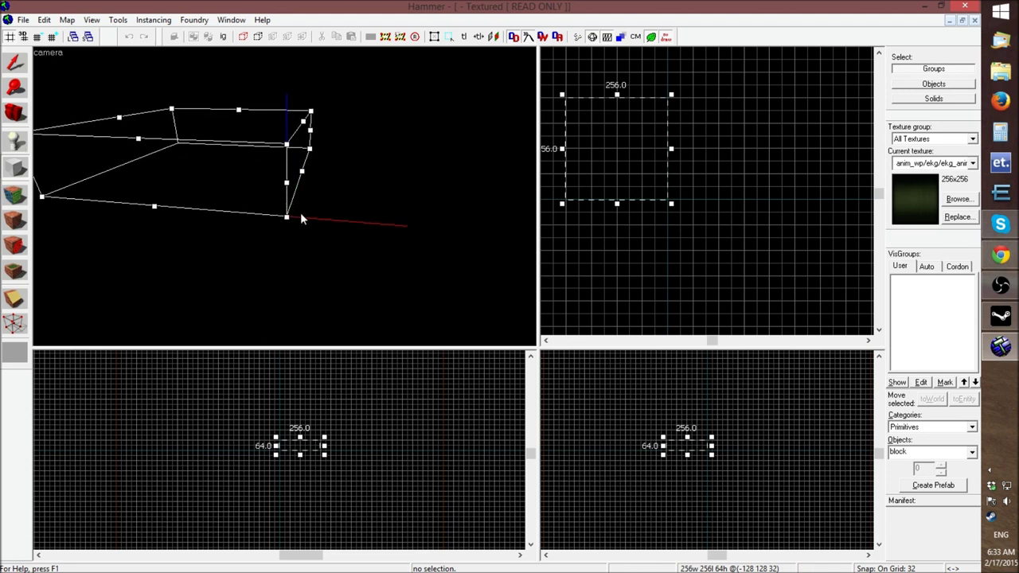
key("z")
key("a")
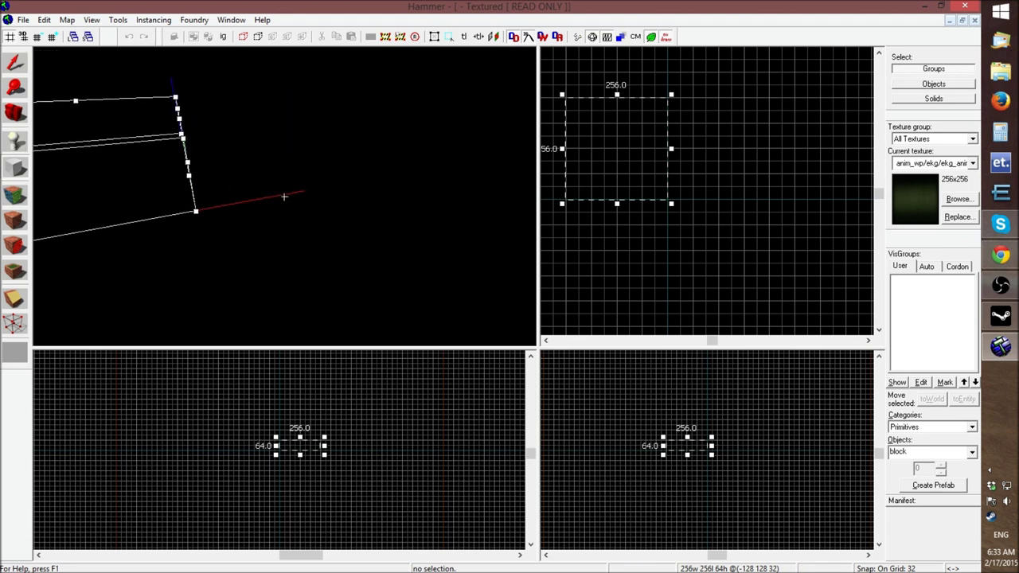
key("z")
key("s")
key("w")
key("z")
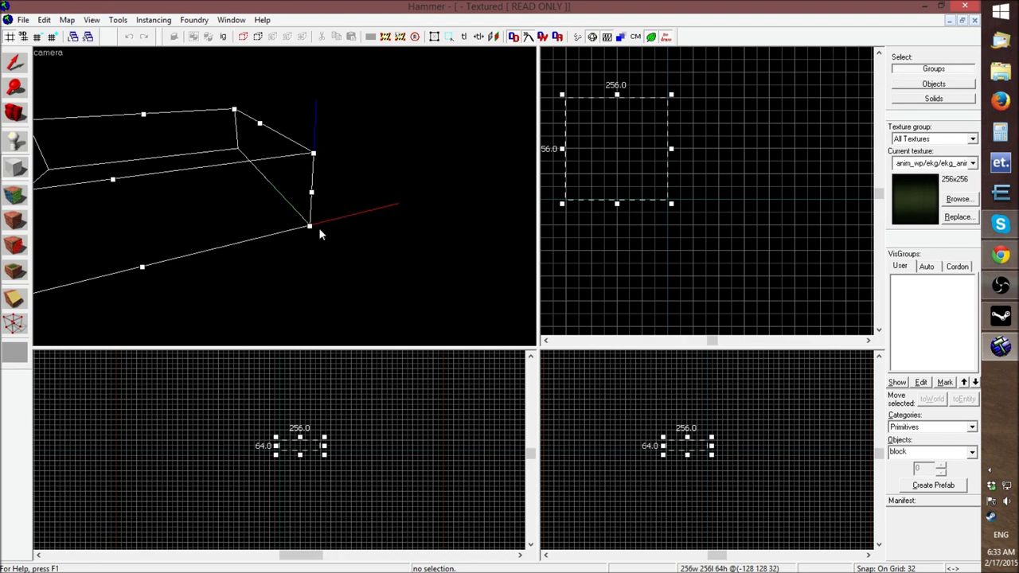
key("s")
key("z")
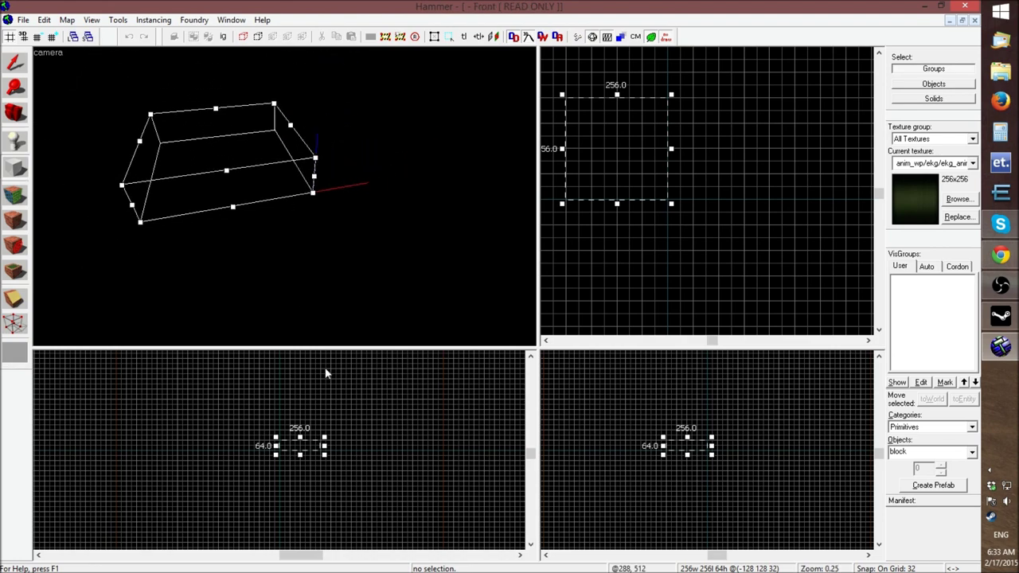
Raise the block outline by 128 units in the front view
scroll(277, 426, "up", 4)
left_click_drag(311, 225, 284, 196)
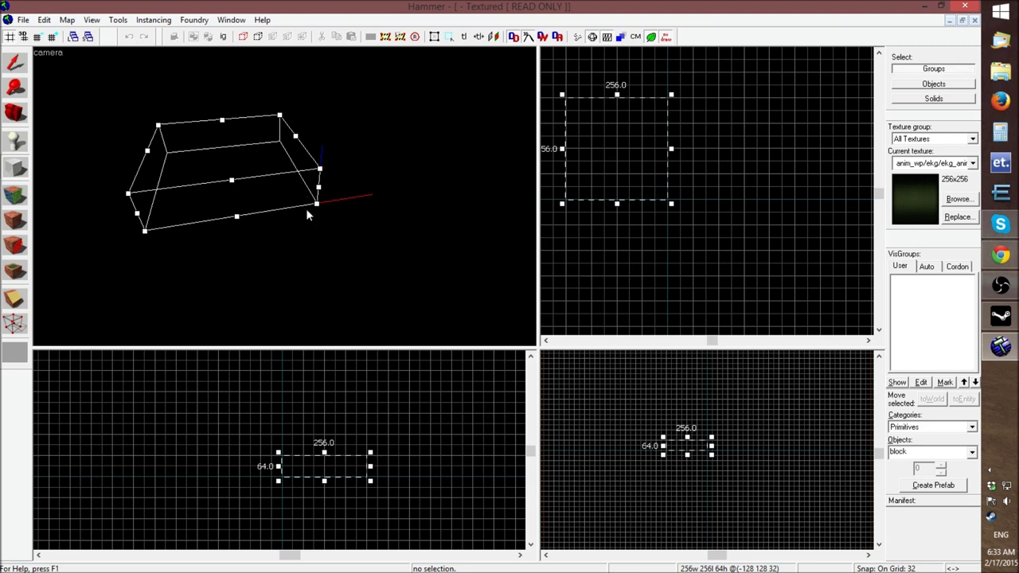
scroll(299, 436, "up", 5)
left_click_drag(308, 485, 305, 399)
key("z")
key("s")
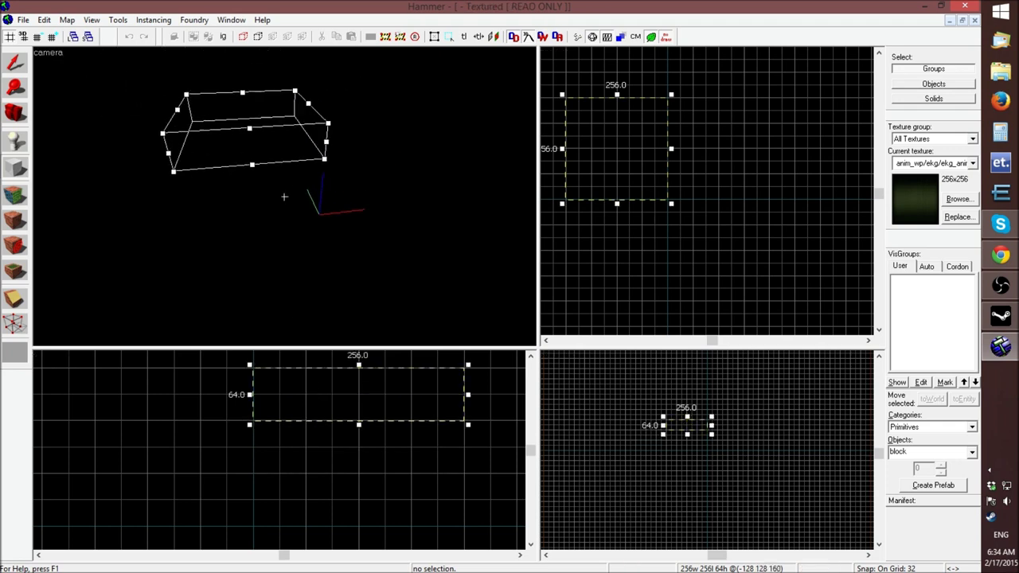
Lower the top edge of the block outline in the side view to make it 32 units high
scroll(285, 196, "up", 2)
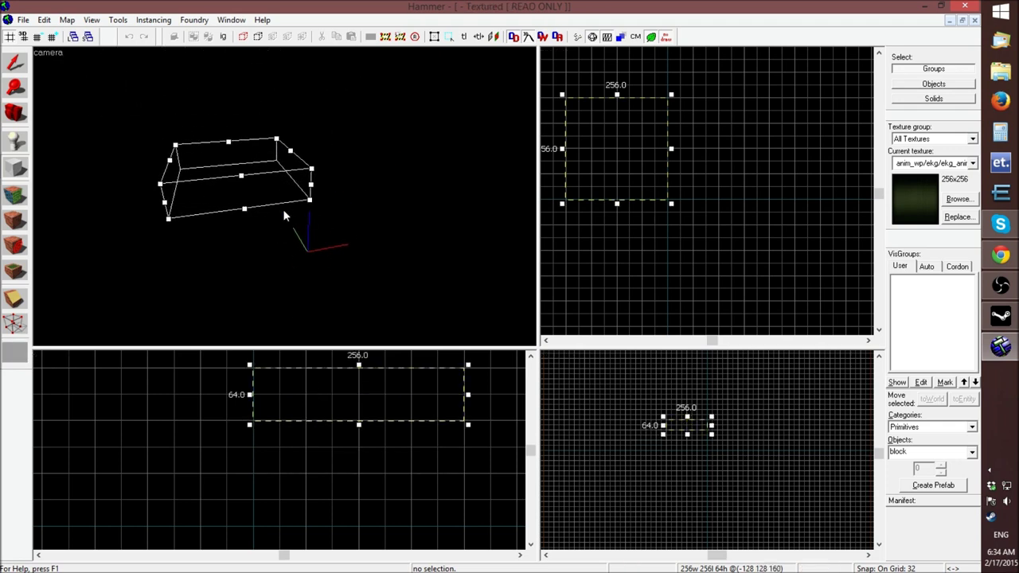
scroll(284, 197, "up", 3)
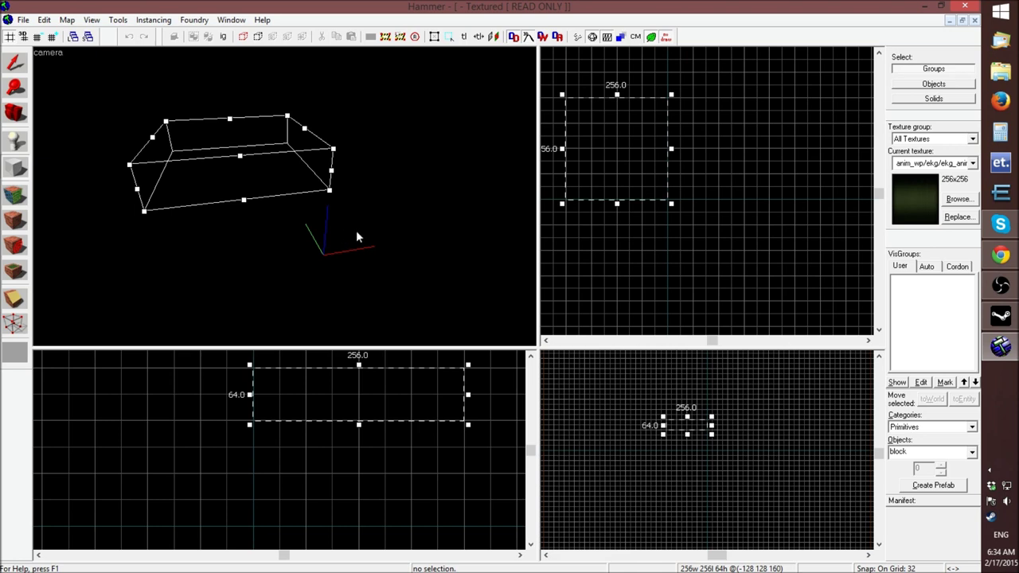
scroll(688, 402, "up", 5)
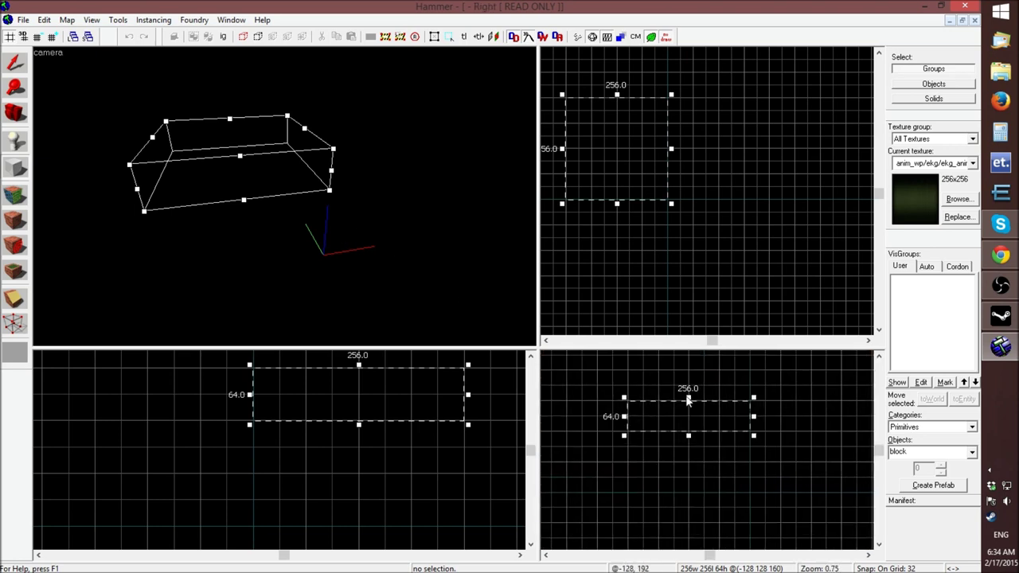
left_click_drag(686, 398, 686, 413)
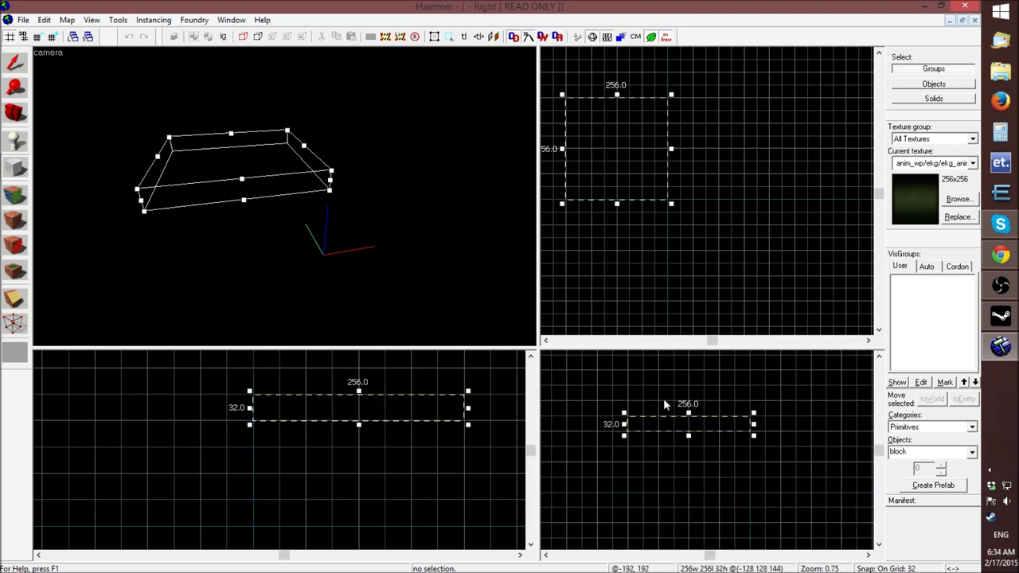
Open the texture browser, look through the textures and filter them by the keyword portal2
left_click(952, 204)
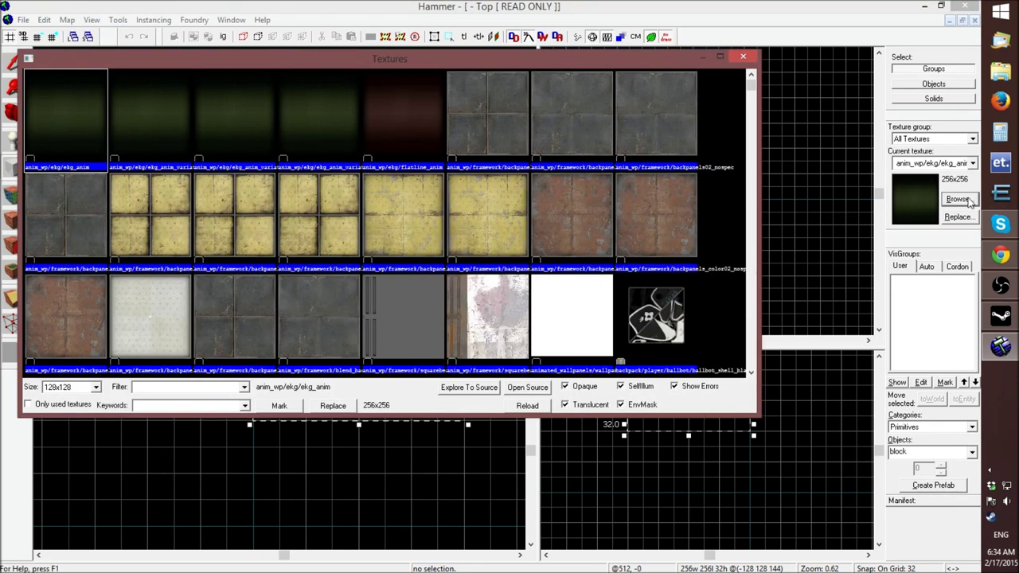
left_click(413, 223)
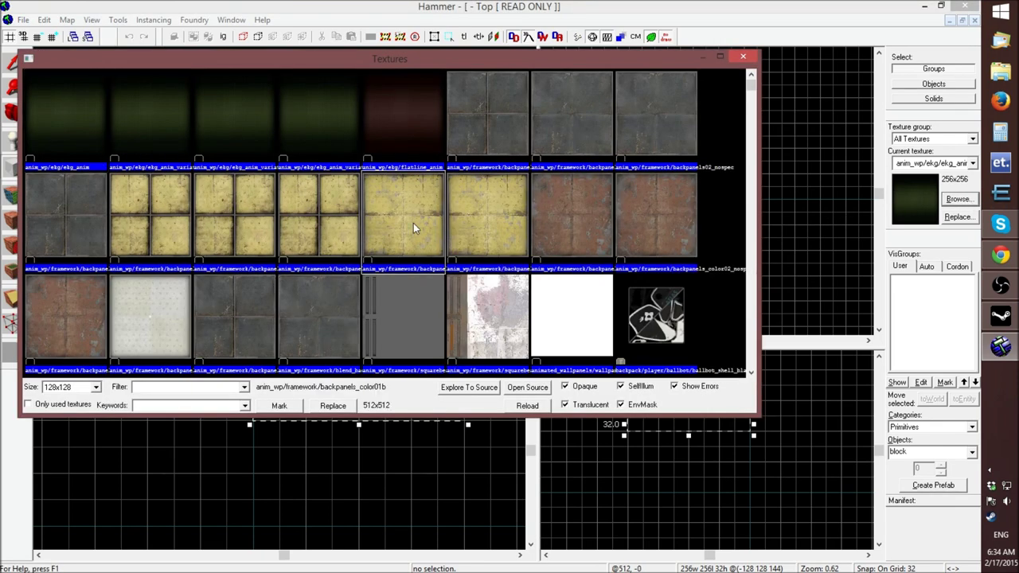
scroll(413, 223, "down", 2)
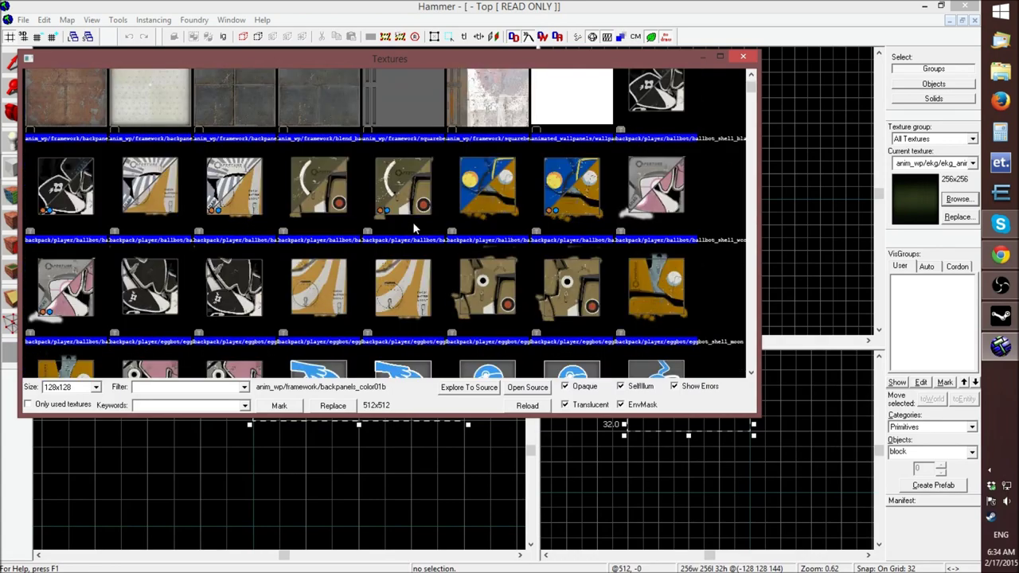
scroll(412, 223, "down", 5)
scroll(414, 228, "down", 7)
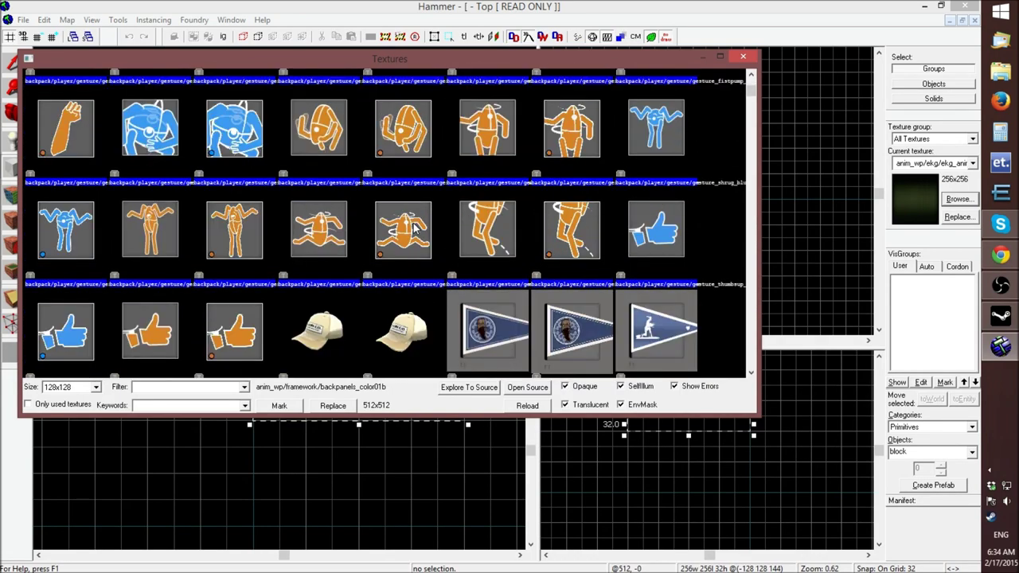
left_click(245, 405)
scroll(200, 432, "down", 3)
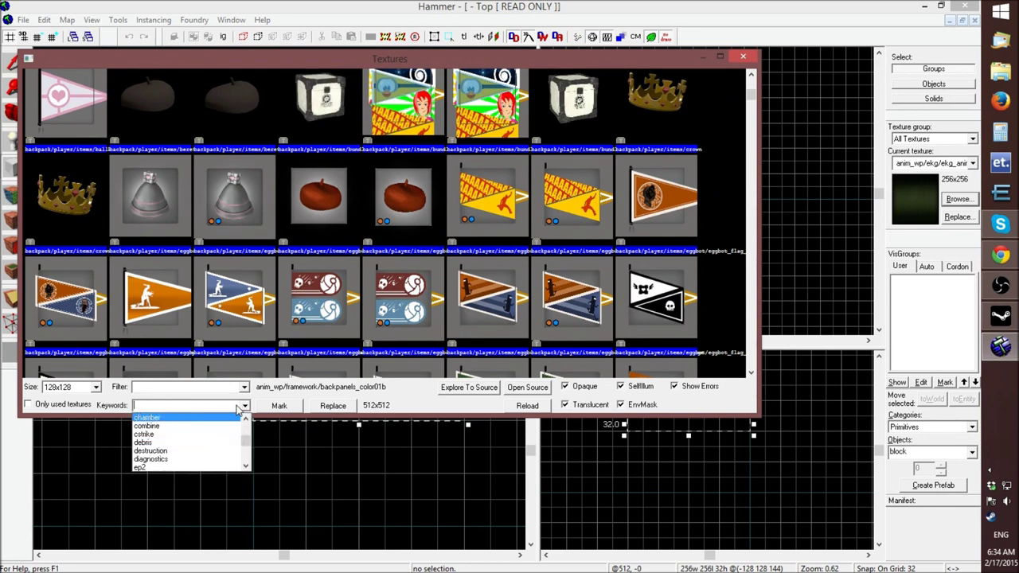
scroll(200, 442, "down", 5)
scroll(200, 442, "down", 2)
left_click(175, 424)
Look through the portal2 textures and choose metal/black_floor_metal_001b as the current texture
left_click(221, 122)
scroll(484, 132, "down", 5)
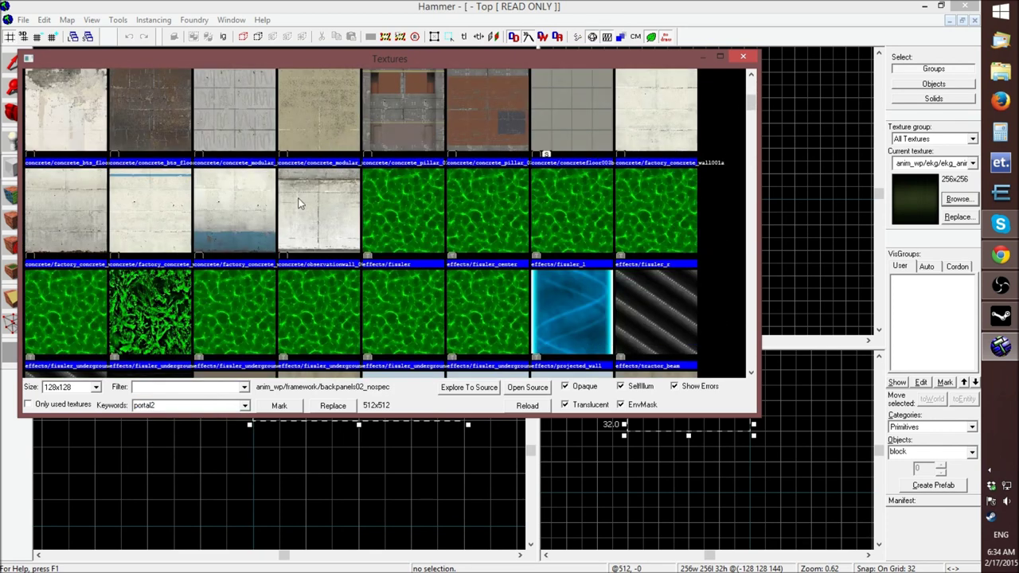
scroll(413, 190, "down", 10)
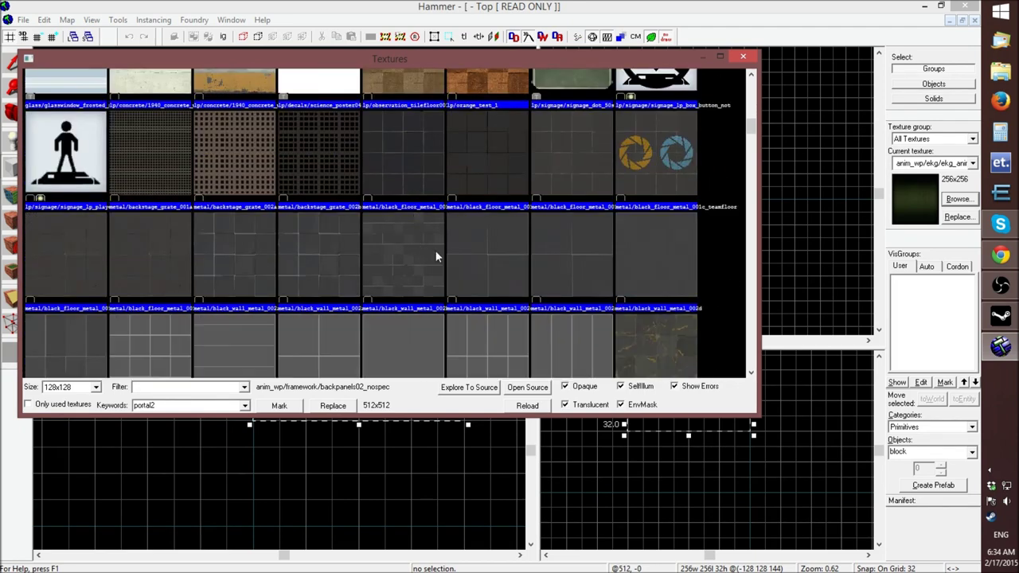
left_click(477, 161)
left_click(418, 164)
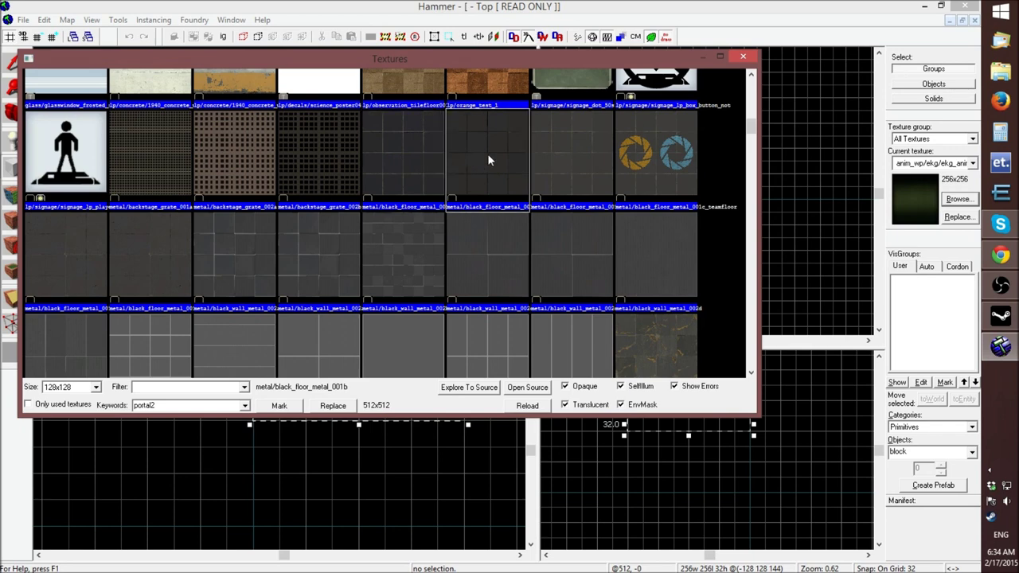
double_click(487, 159)
Create the solid block from the outline with the chosen black floor texture
right_click(565, 156)
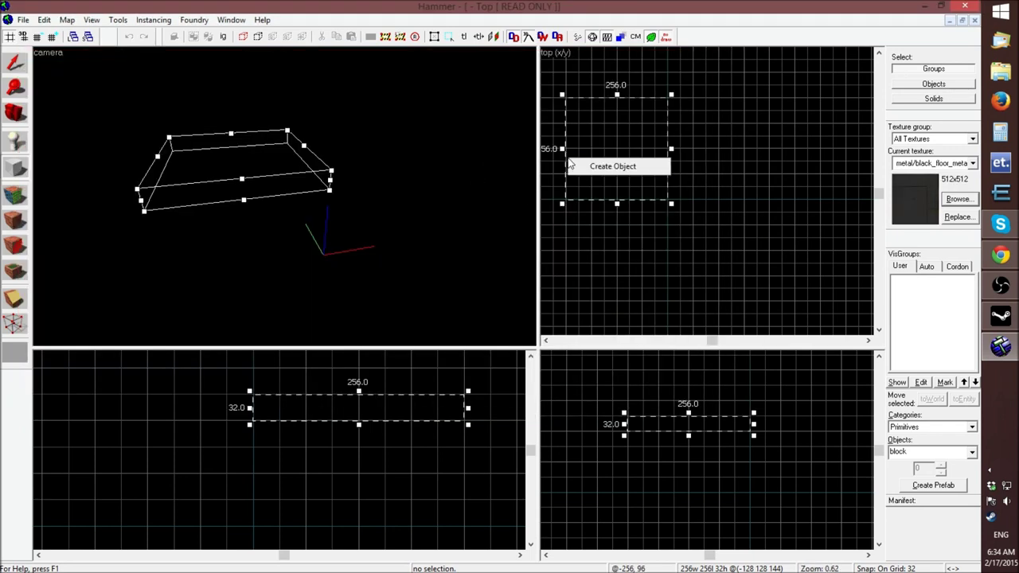
left_click(597, 167)
key("z")
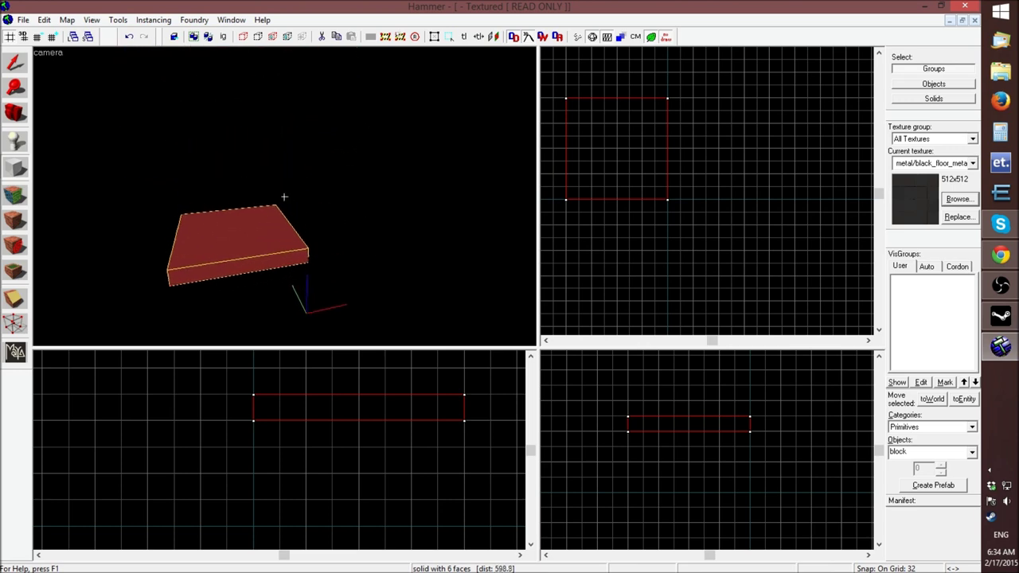
key("w")
key("z")
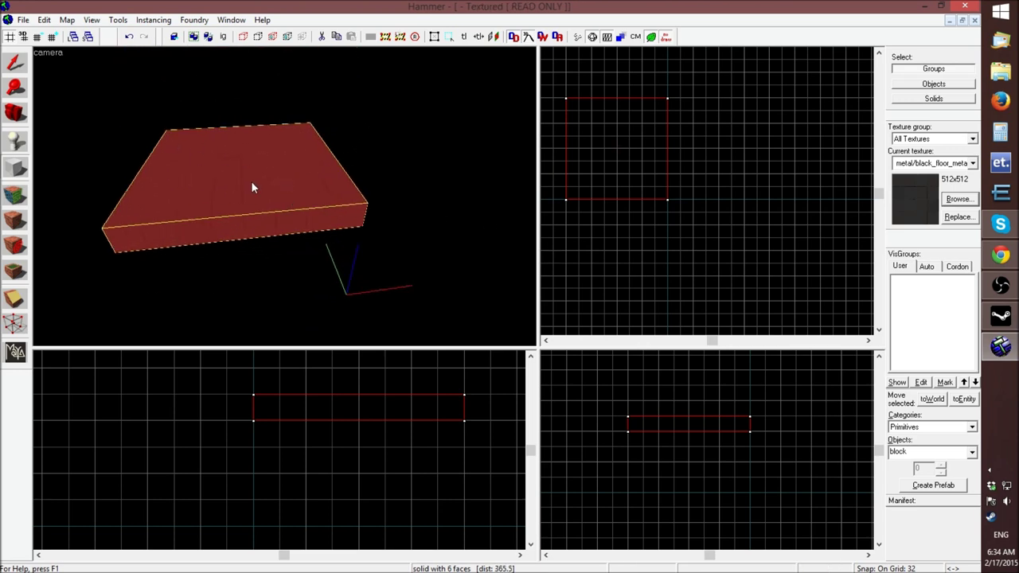
key("z")
key("s")
key("w")
key("z")
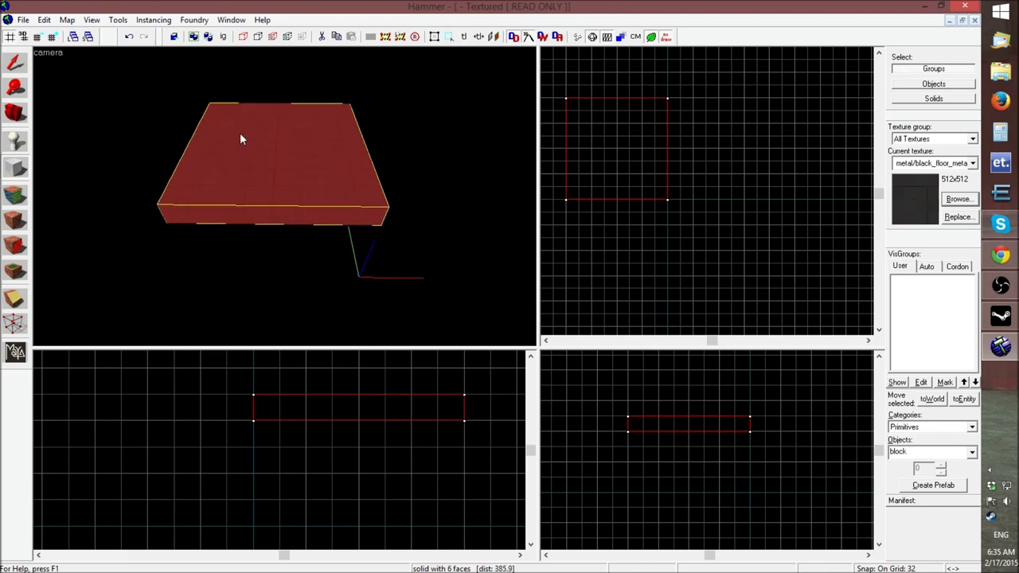
Duplicate the block in the top view to form a two-by-two floor of adjoining 256-unit squares
left_click(14, 61)
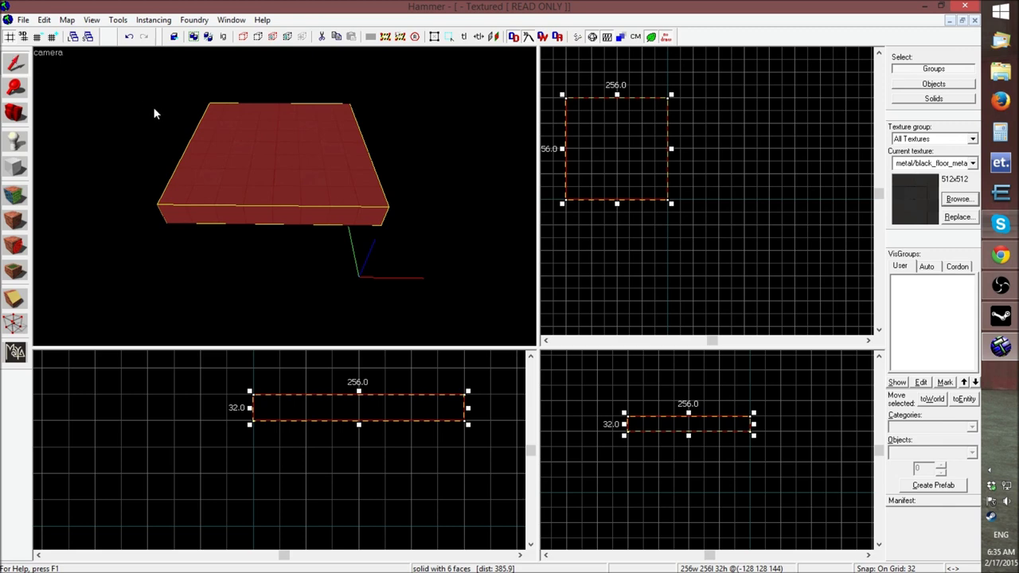
key("x")
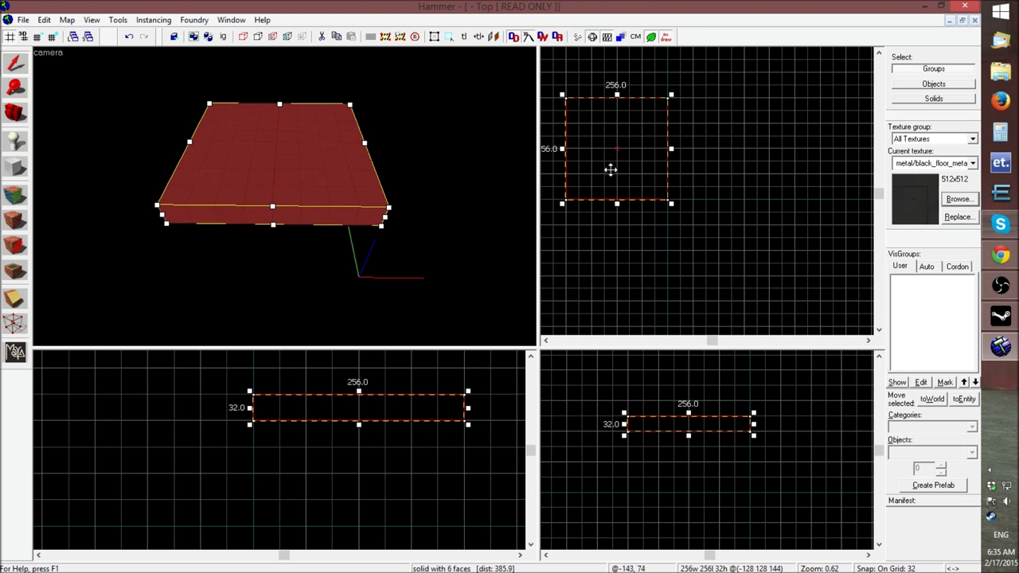
mouse_move(610, 169)
left_mouse_down()
mouse_move(712, 175)
mouse_move(684, 249)
mouse_move(593, 253)
left_mouse_up()
scroll(643, 196, "down", 6)
scroll(651, 209, "up", 4)
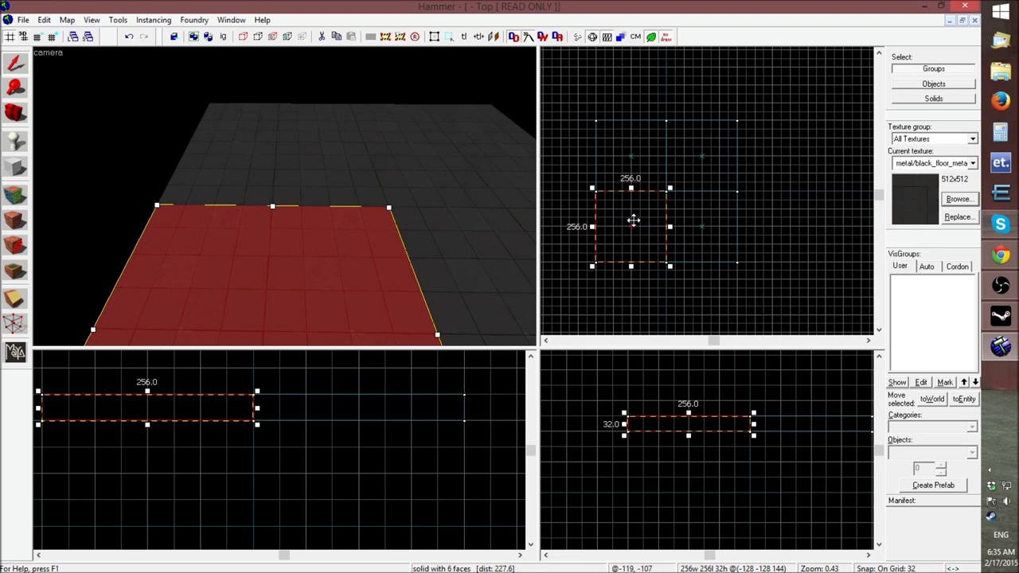
Copy the floor's lower-right block to add three more adjoining squares to its right and below in the top view
key("z")
key("s")
key("z")
left_click(355, 171)
left_click_drag(359, 163, 301, 201)
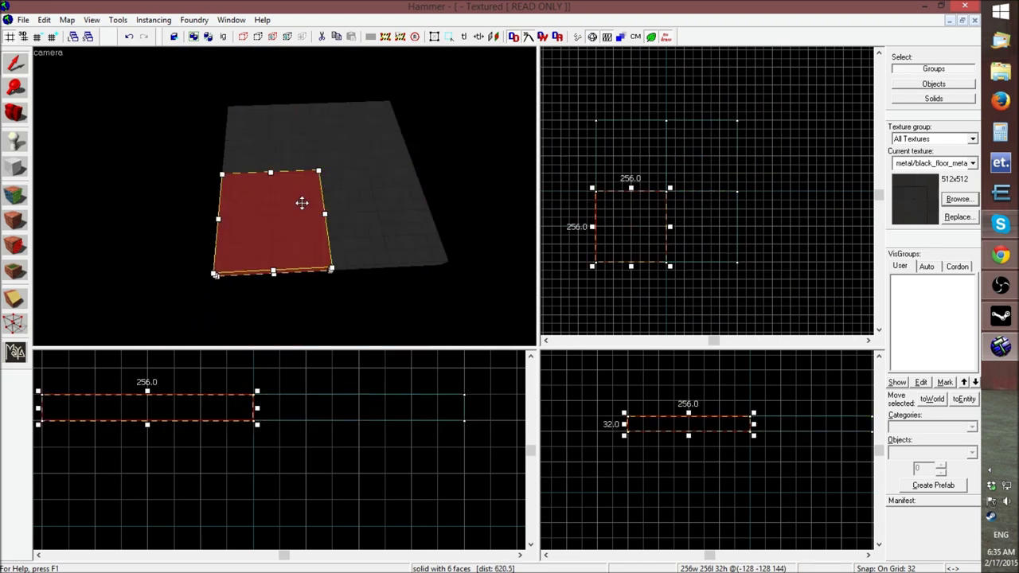
left_click(611, 284)
left_click(421, 223)
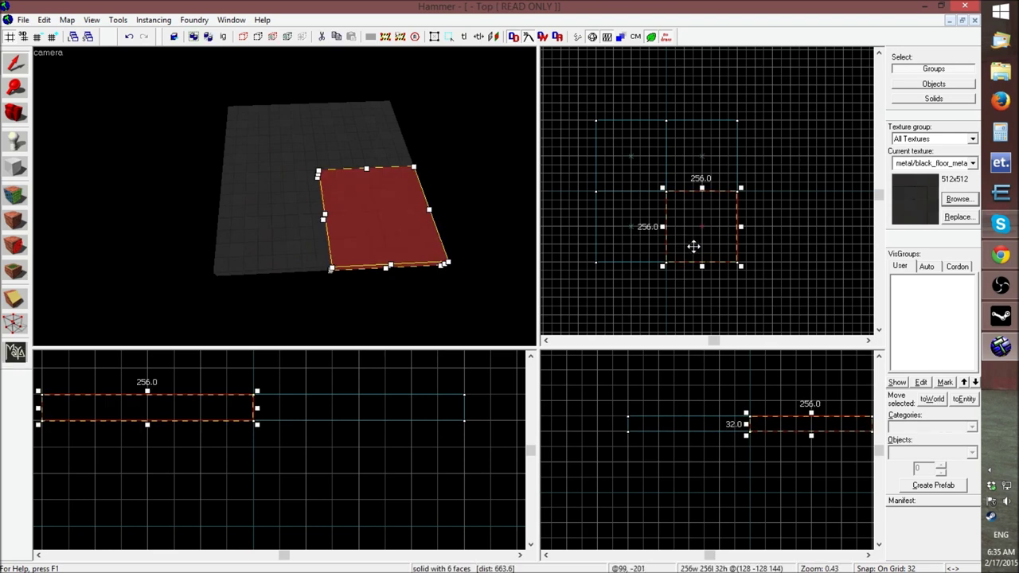
left_click_drag(693, 246, 757, 238)
left_click(518, 170)
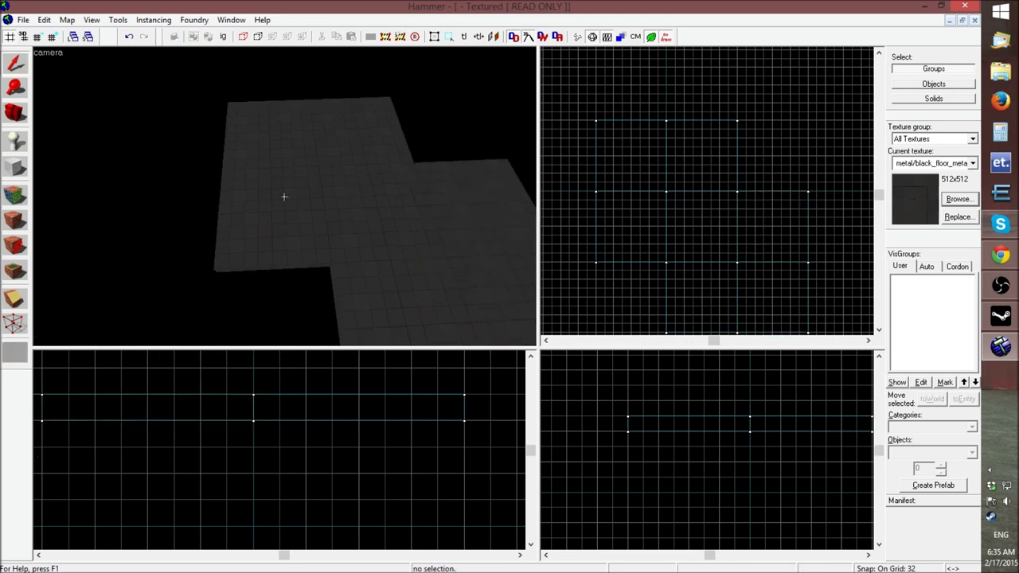
key("s")
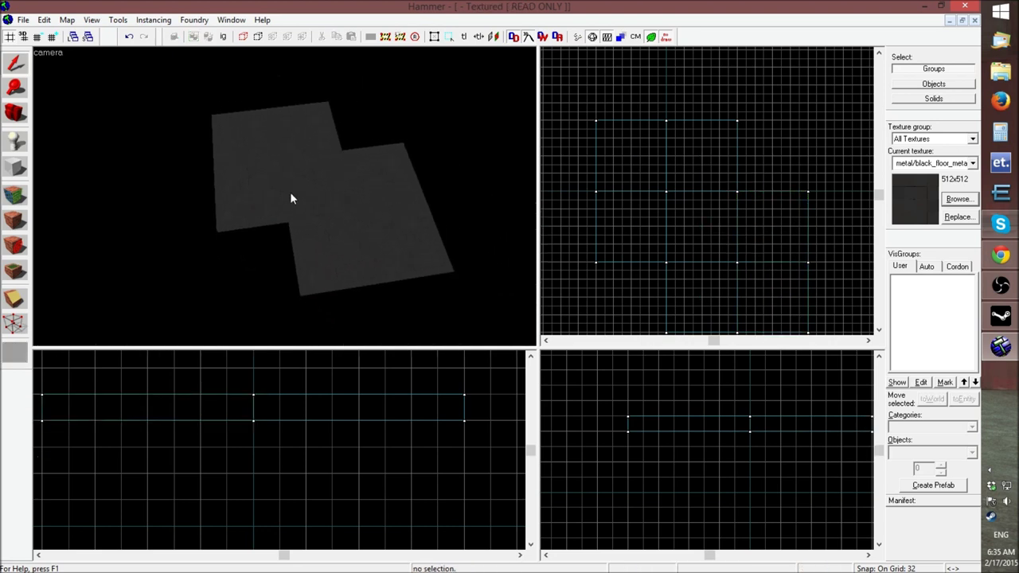
left_click(347, 252)
left_click(398, 231)
left_click(384, 193)
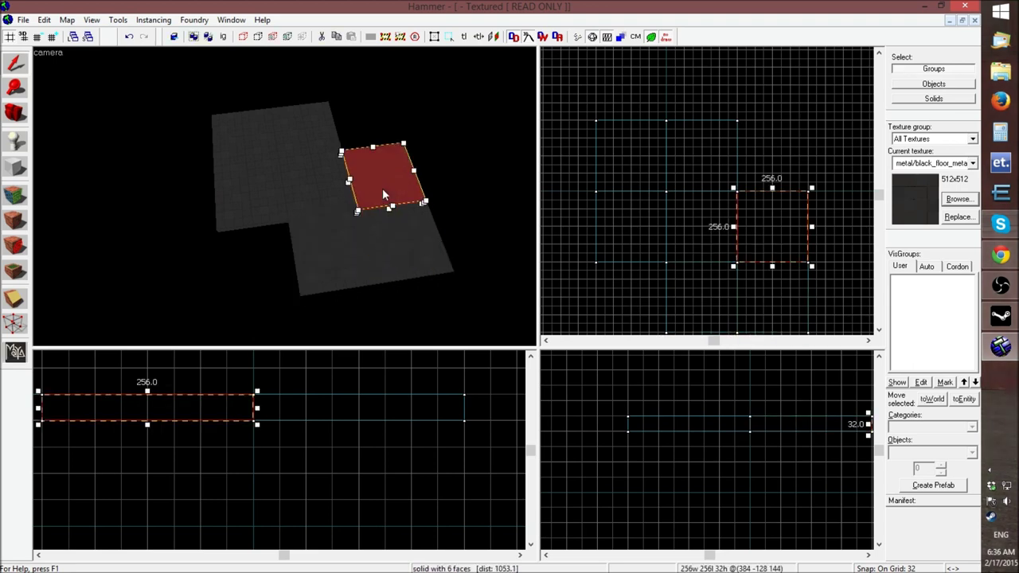
left_click(617, 303)
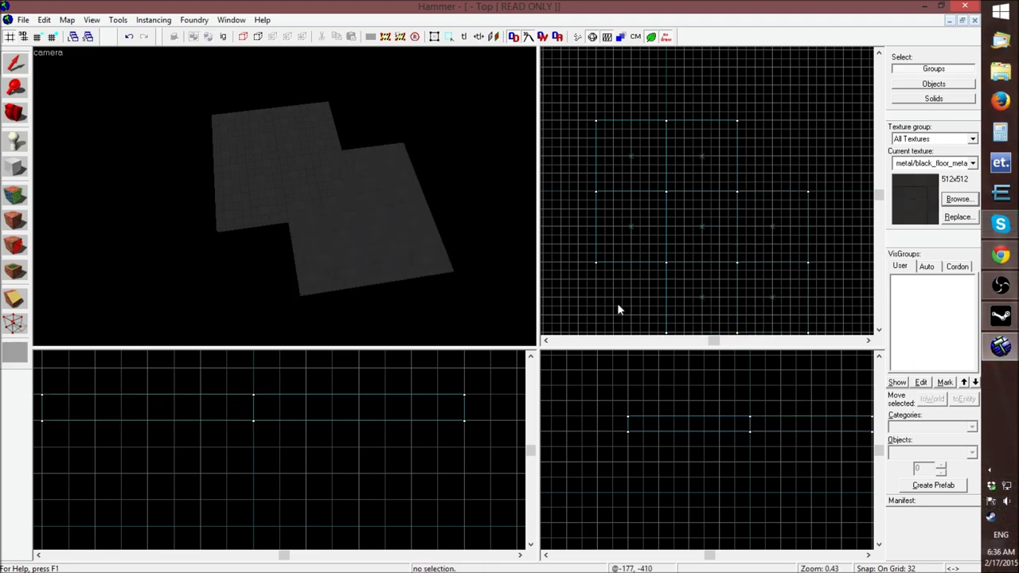
left_click(394, 234)
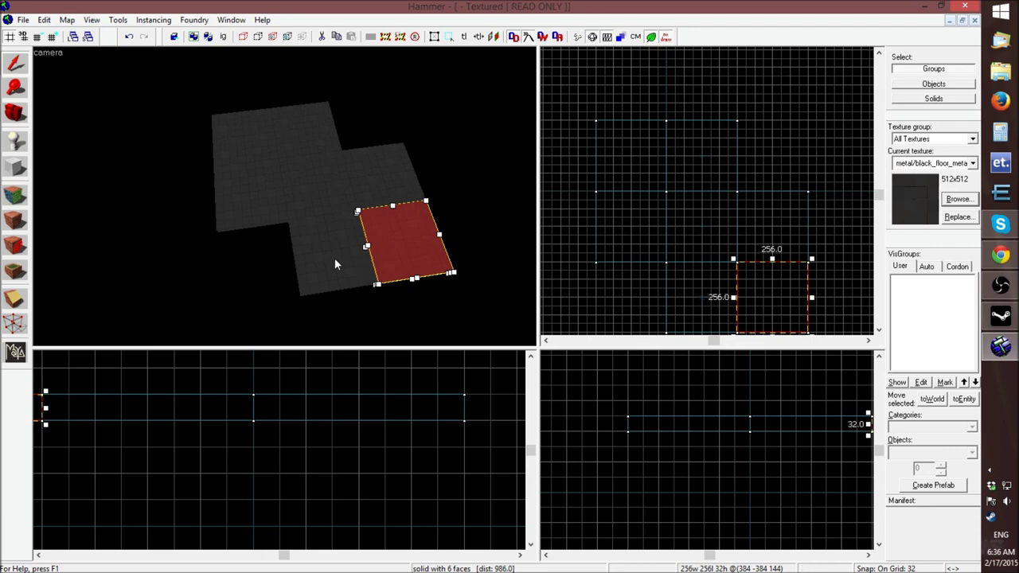
left_click(618, 290)
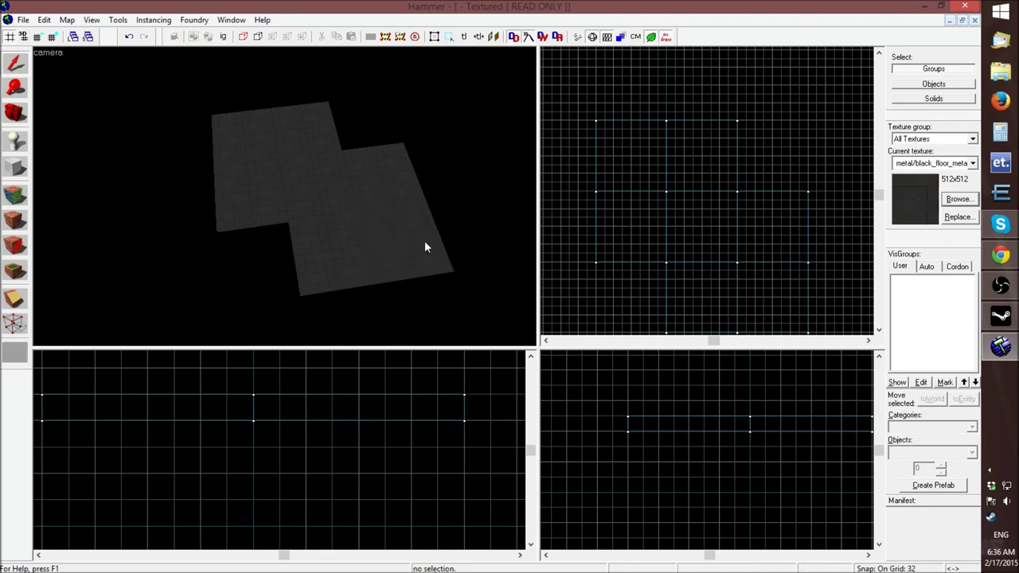
Select all seven floor blocks together in the 3D view
key("z")
key("w")
left_click(381, 217)
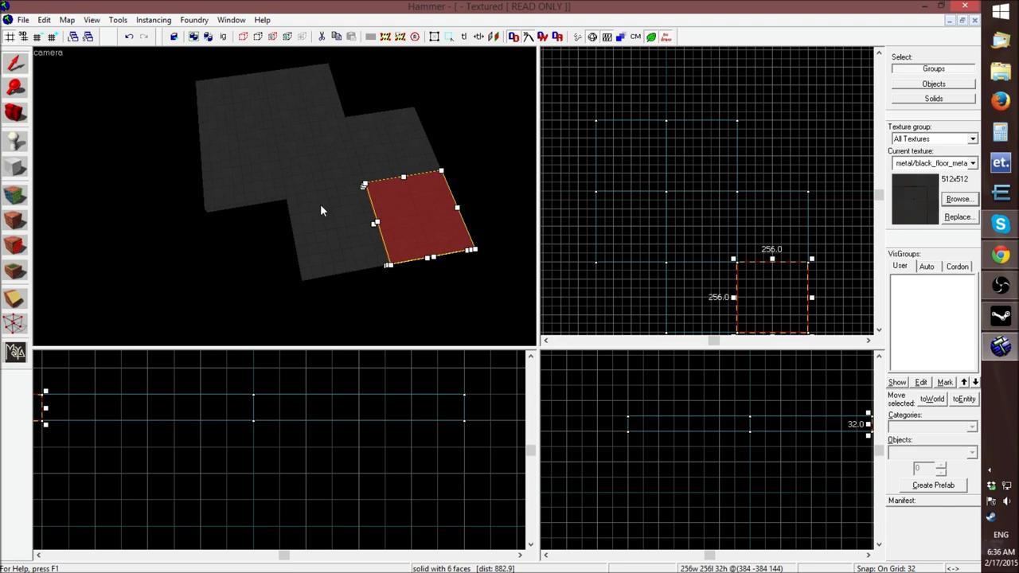
left_click(321, 210, "ctrl")
left_click(374, 147, "ctrl")
left_click(322, 156, "ctrl")
left_click(234, 146, "ctrl")
left_click(235, 103, "ctrl")
left_click(282, 99, "ctrl")
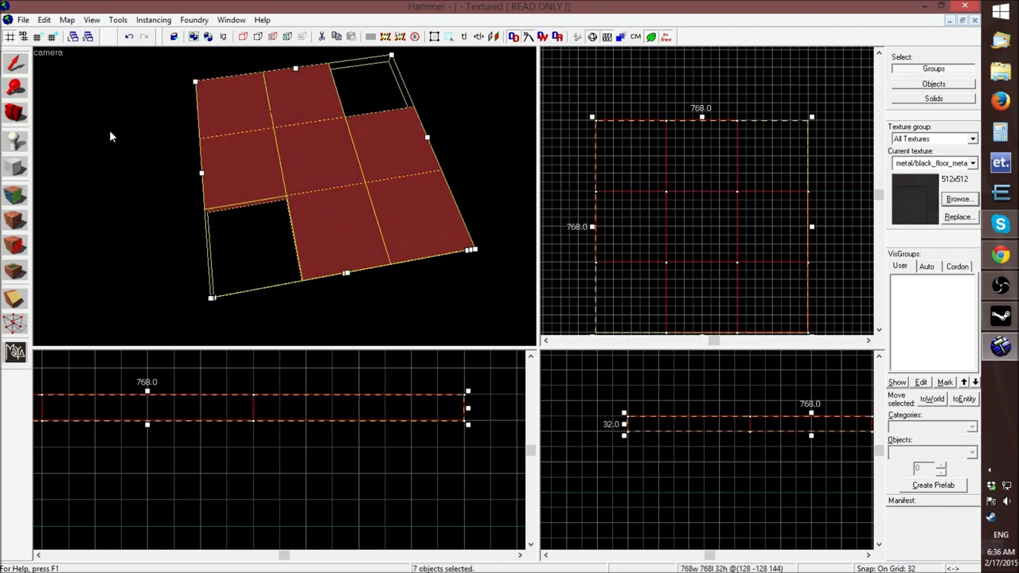
Filter the textures by nodraw and apply tools/toolsnodraw_glass_footsteps to every face of the selected blocks
left_click(18, 194)
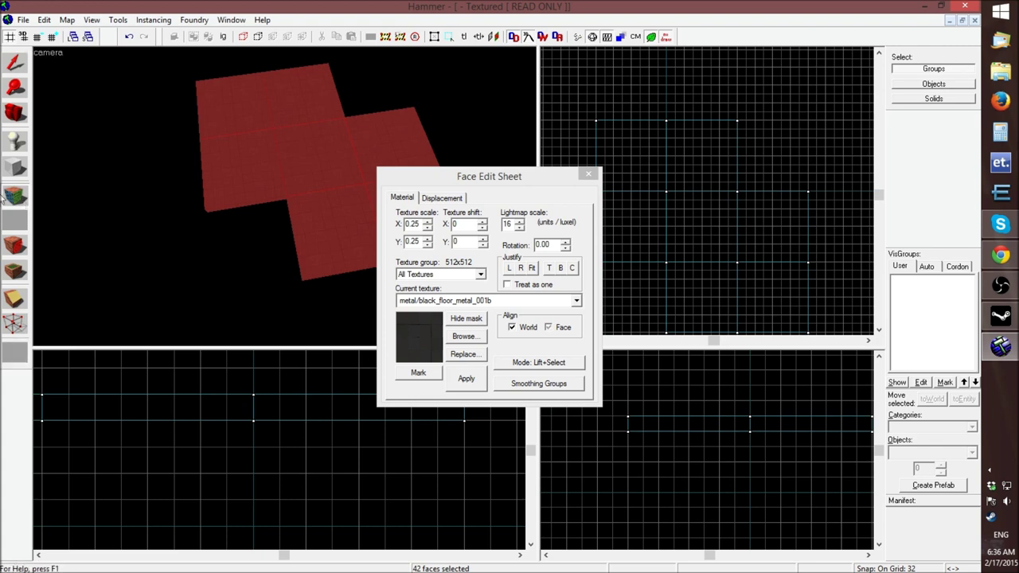
left_click(459, 338)
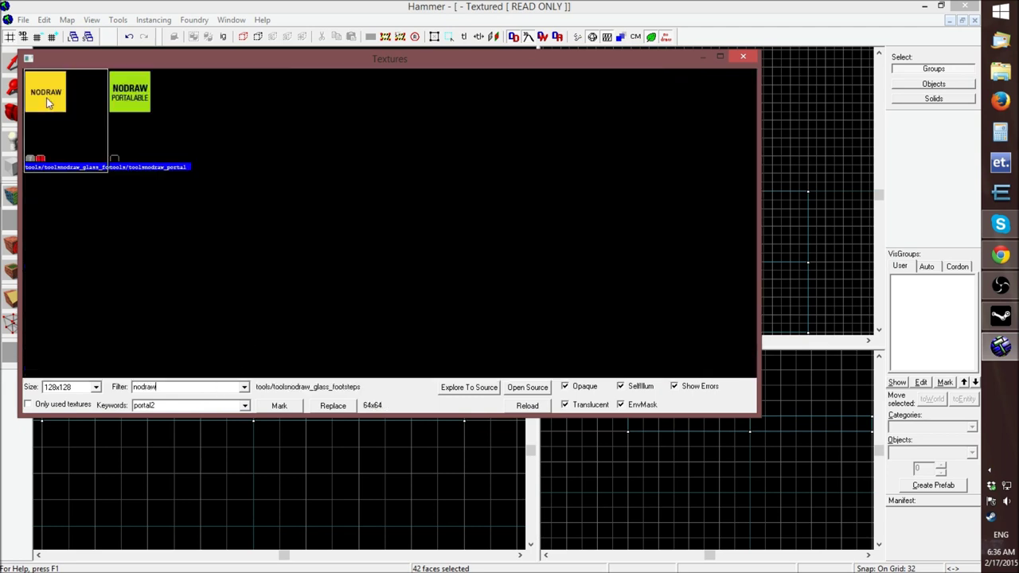
double_click(47, 102)
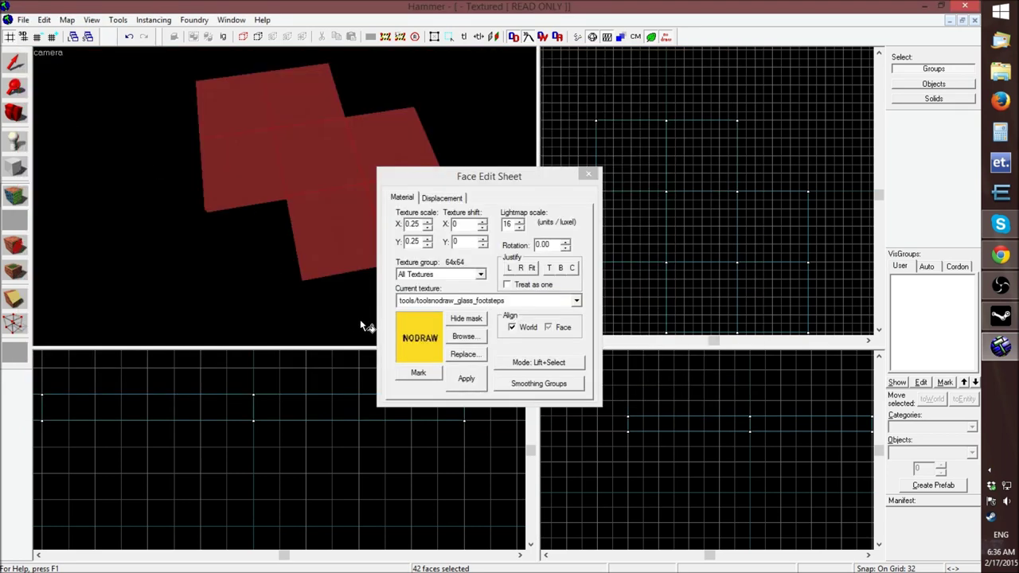
left_click(466, 378)
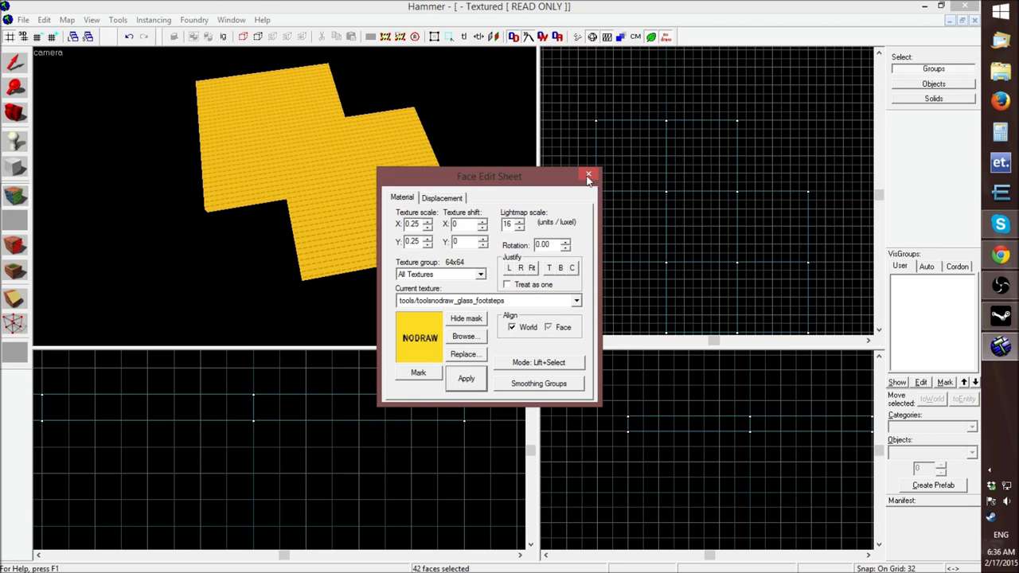
left_click(589, 174)
Select the top faces of all seven floor blocks for texture editing
left_click(16, 199)
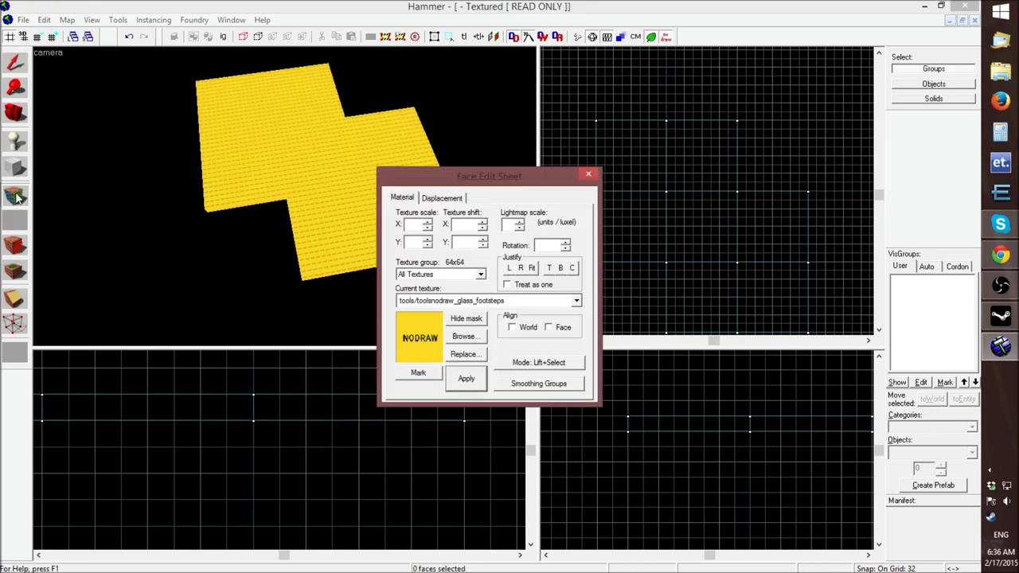
left_click(255, 106)
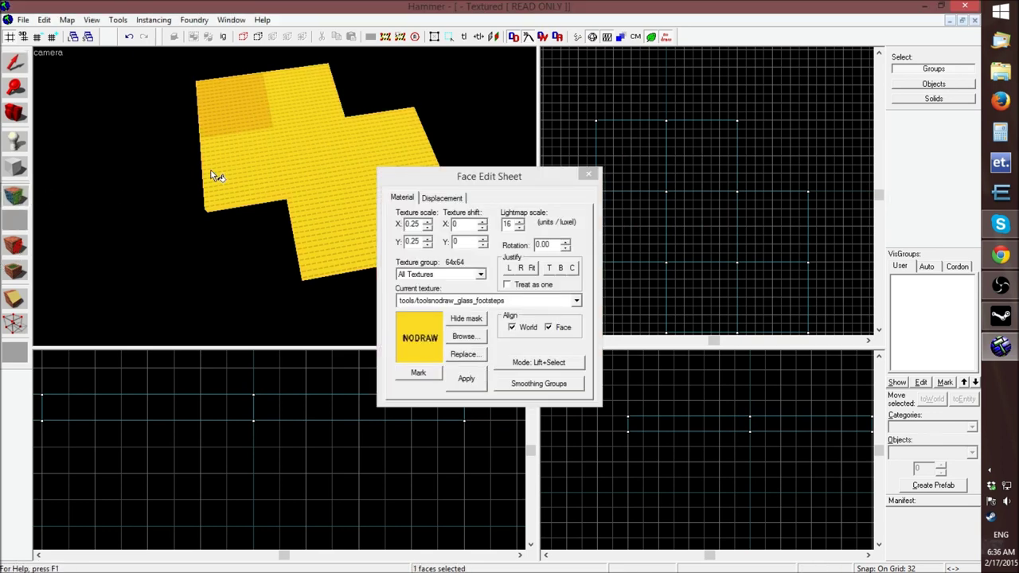
key("w")
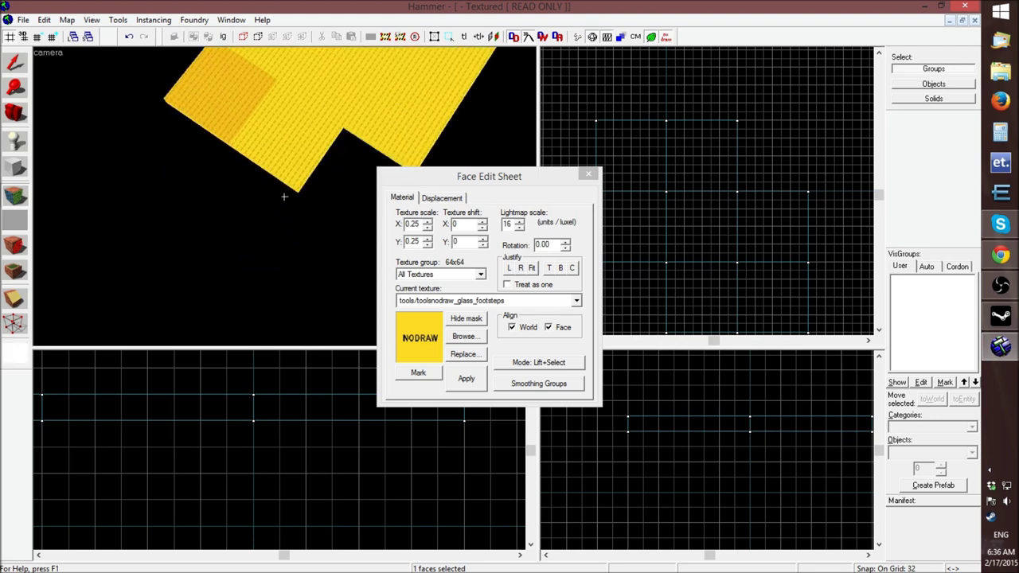
key("s")
key("z")
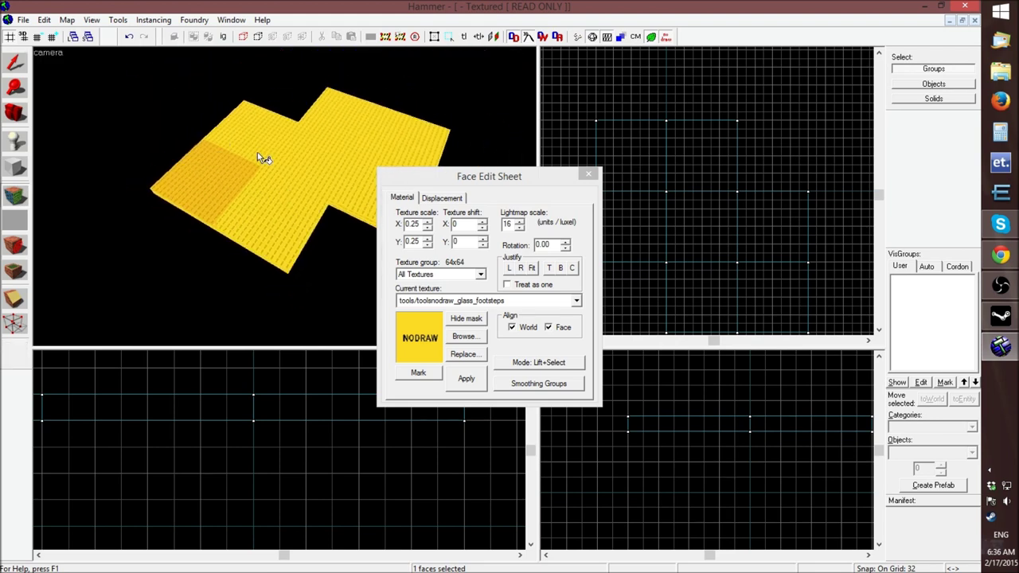
left_click_drag(429, 177, 569, 165)
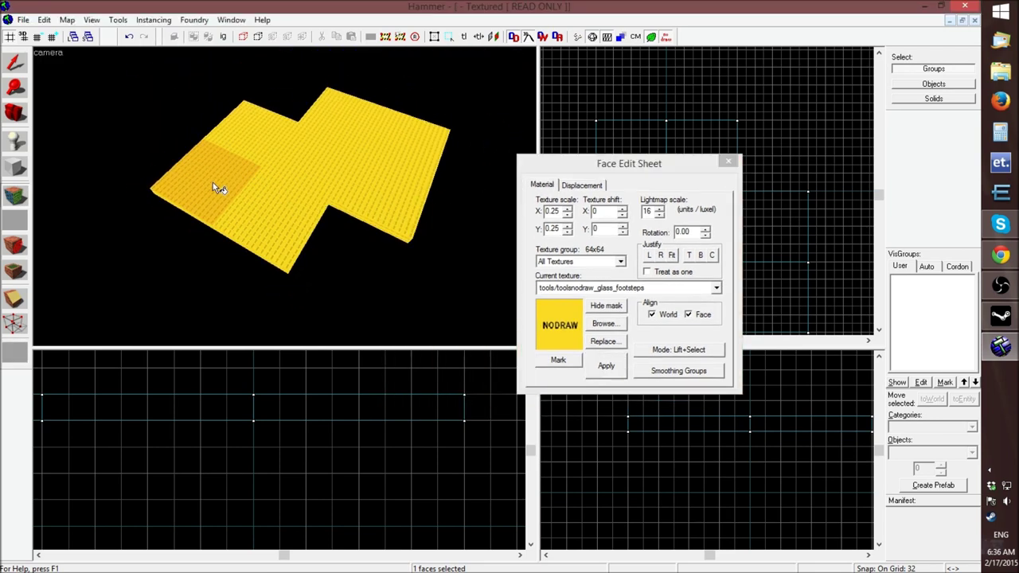
left_click(271, 201, "ctrl")
left_click(301, 165, "ctrl")
left_click(266, 140, "ctrl")
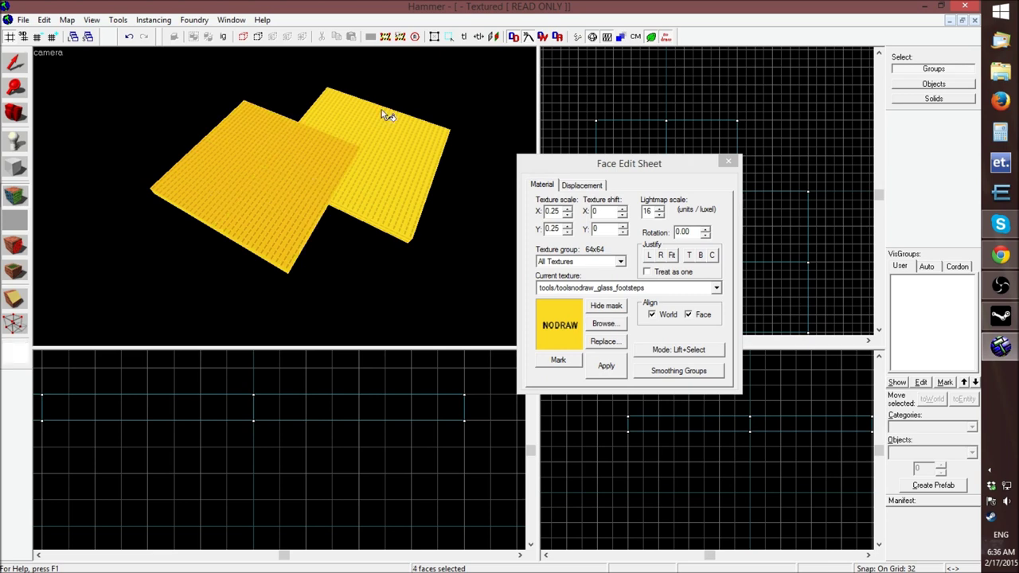
left_click(379, 117, "ctrl")
left_click(393, 130, "ctrl")
left_click(382, 177, "ctrl")
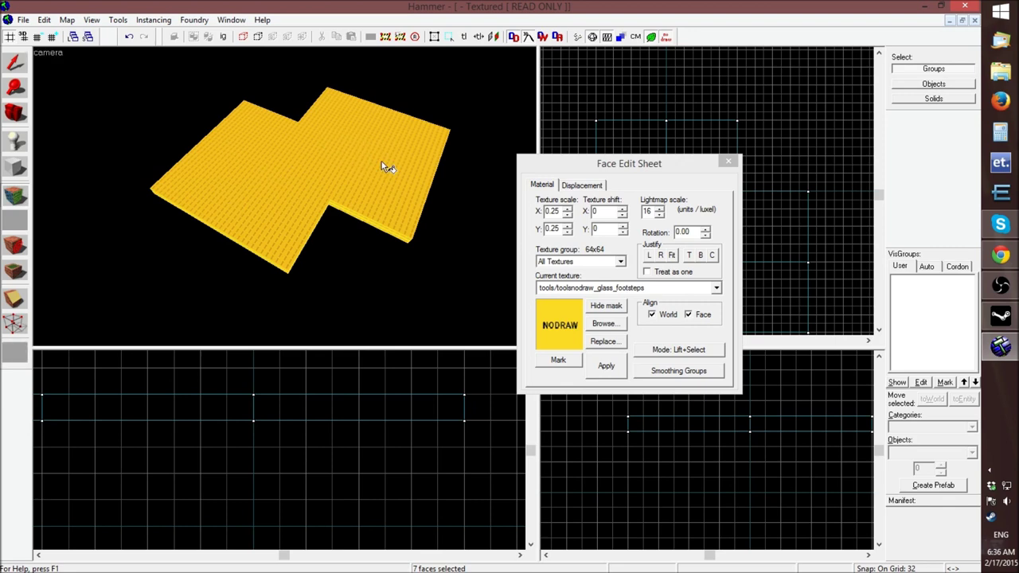
Clear the texture filter and apply metal/black_floor_metal_001b to the selected top faces of the seven floor blocks
left_click(606, 323)
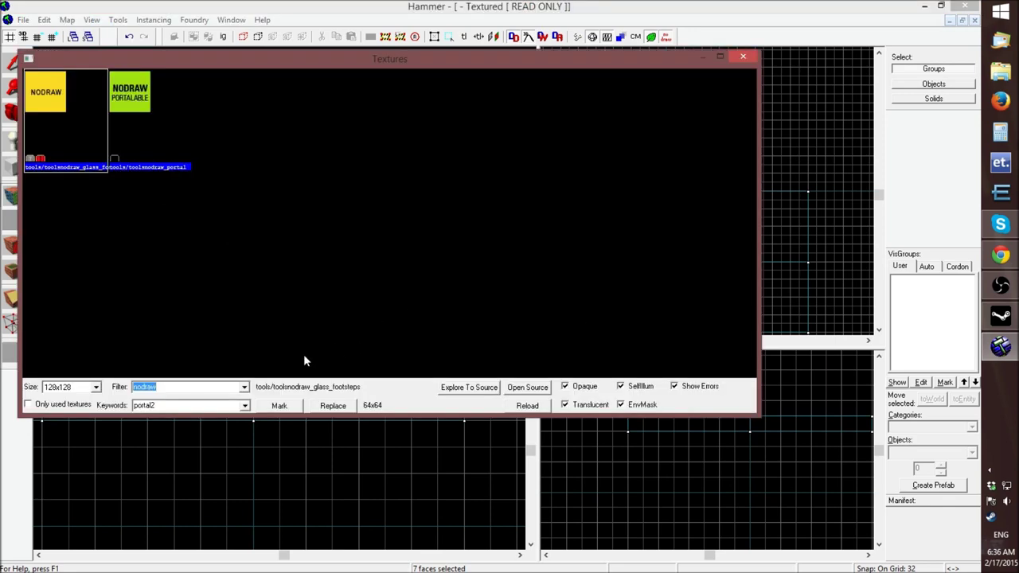
key("BackSpace")
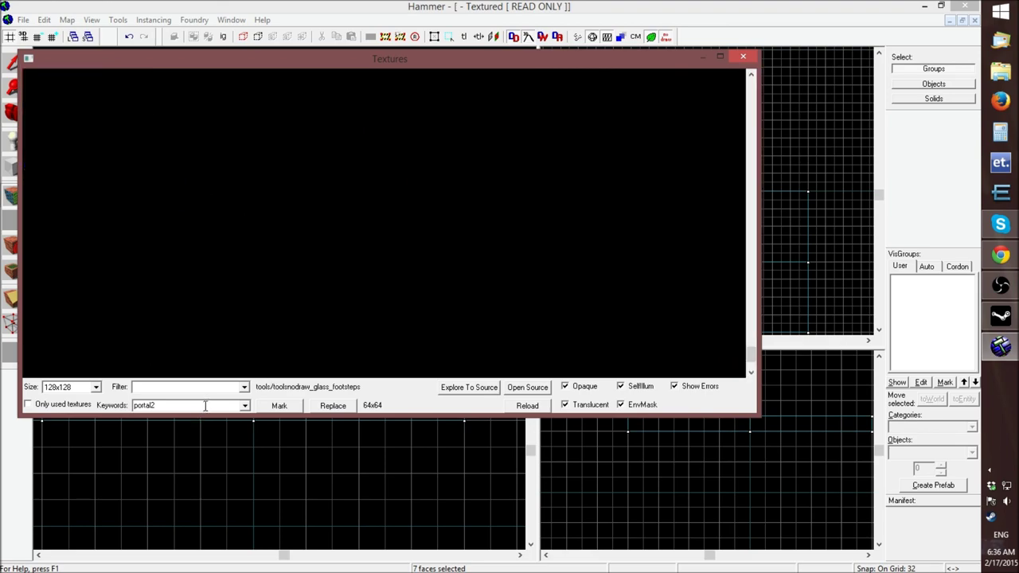
left_click(316, 215)
scroll(316, 215, "down", 1)
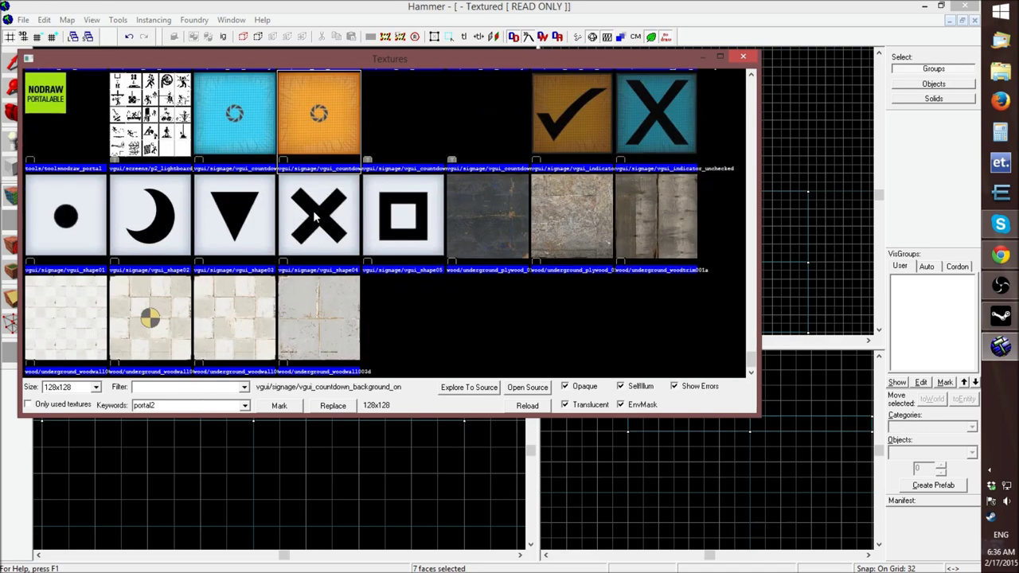
scroll(314, 215, "down", 10)
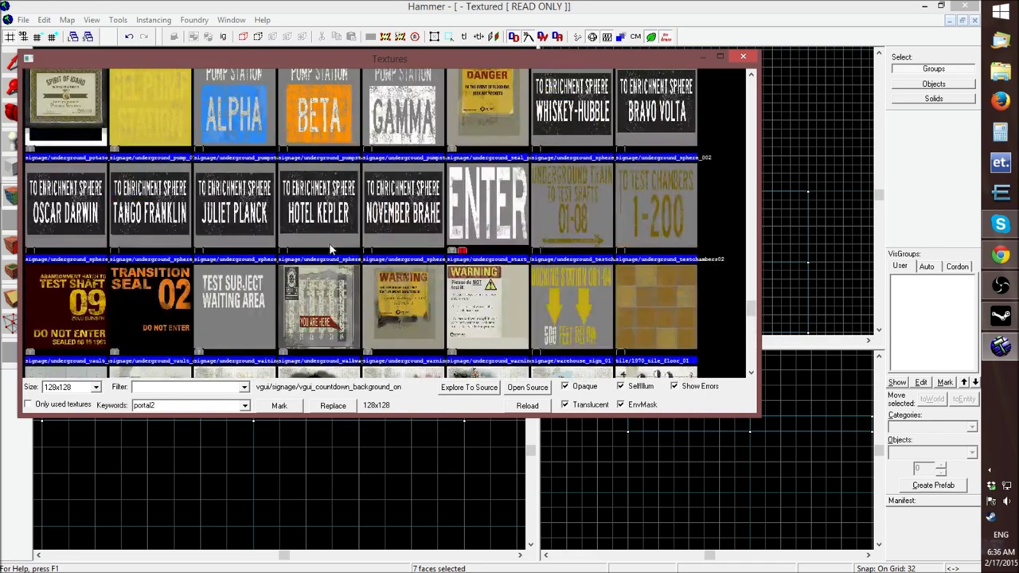
left_click_drag(751, 307, 752, 119)
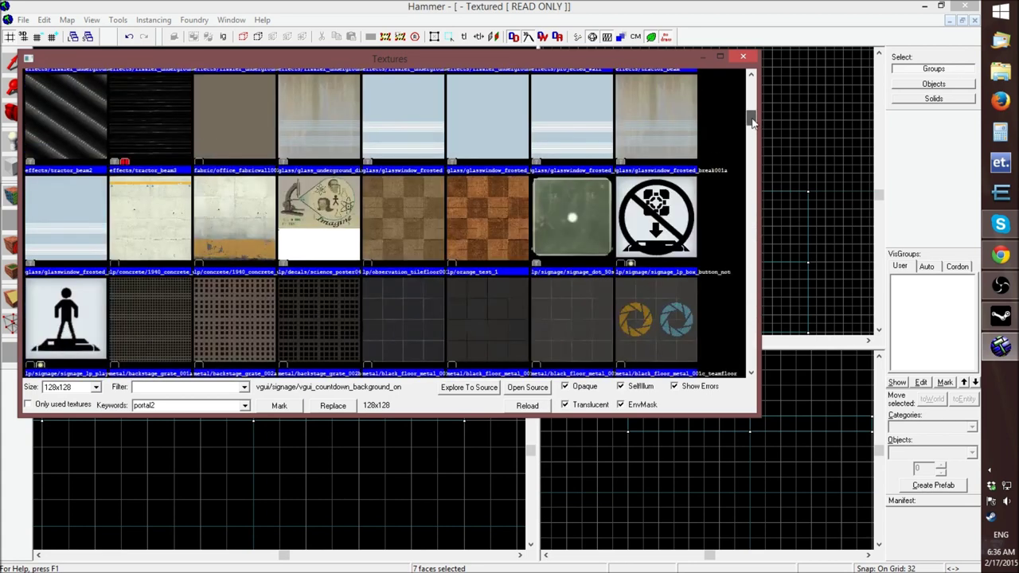
left_click(506, 303)
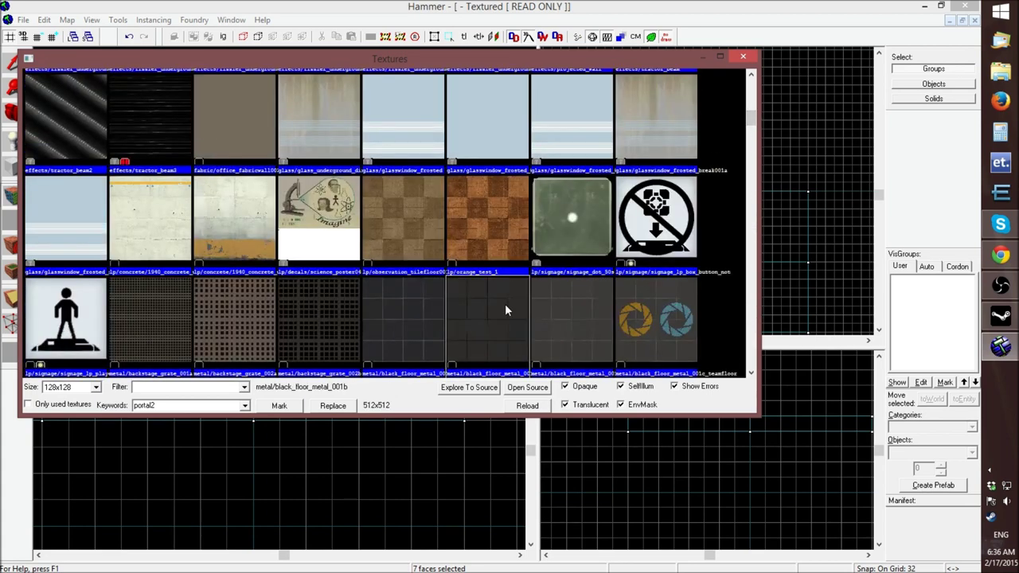
double_click(480, 328)
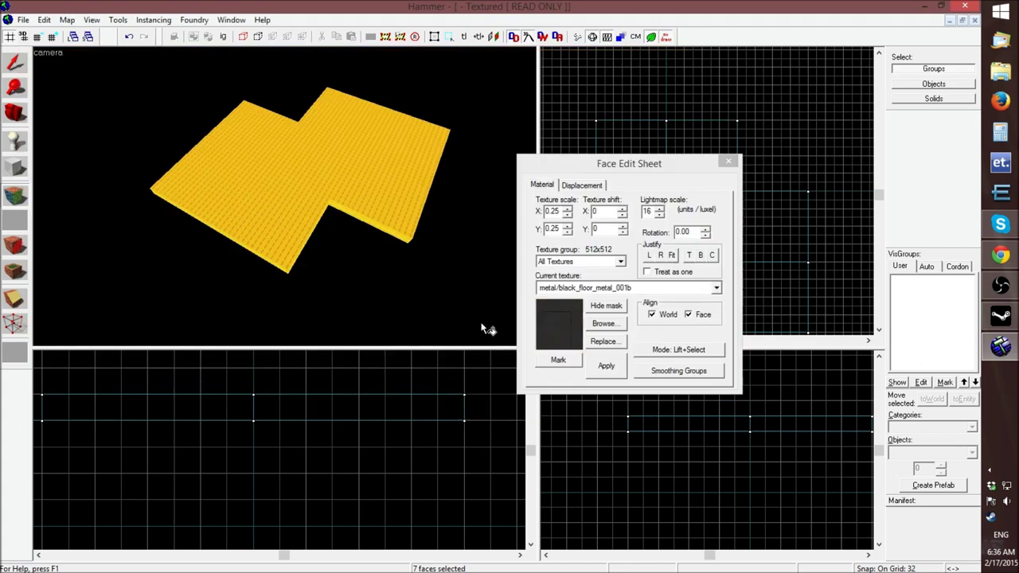
left_click(612, 370)
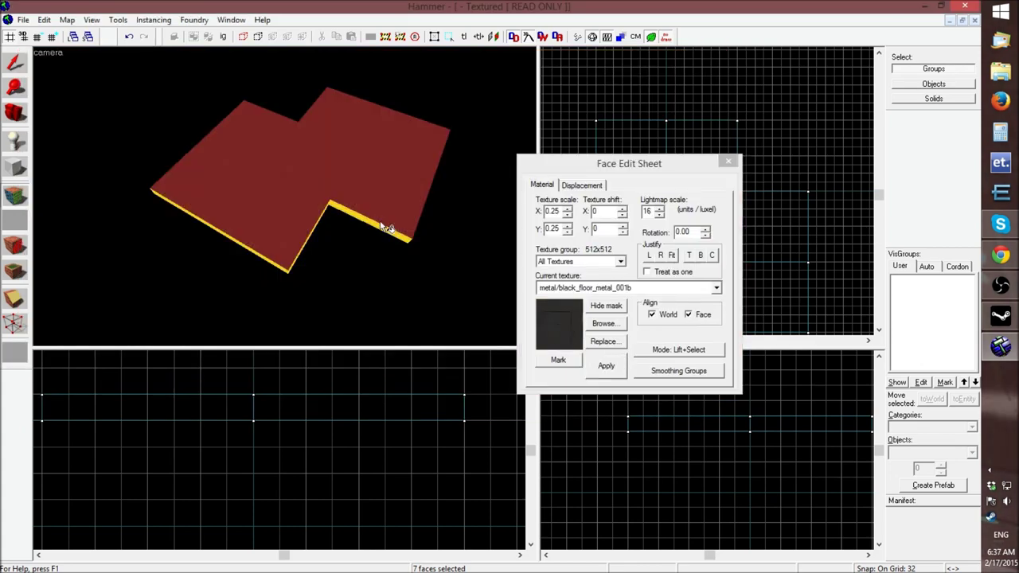
left_click(728, 162)
Select the end floor block beside the inner corner and copy it 32 units straight up in the side view
key("z")
key("w")
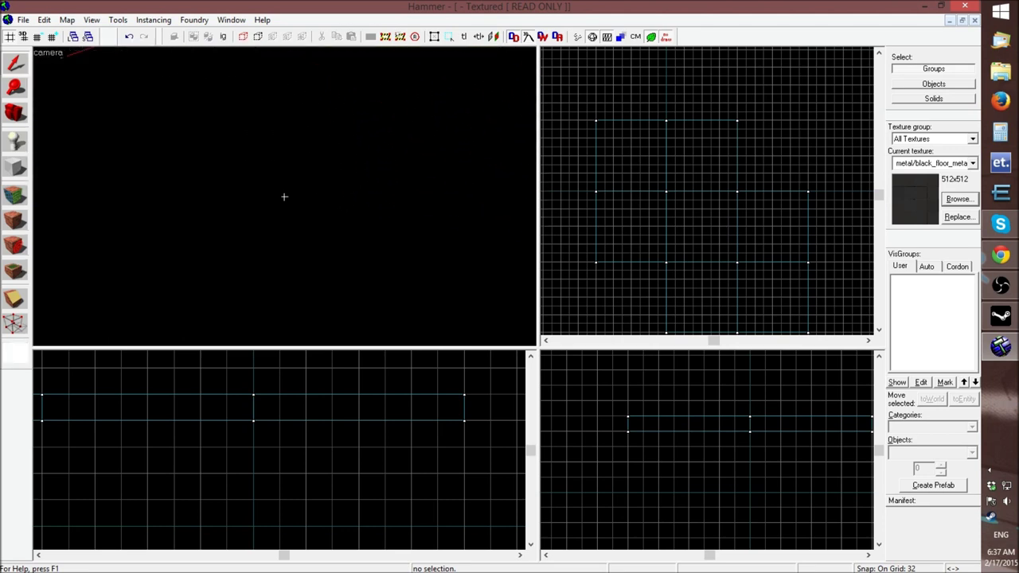
key("s")
key("s")
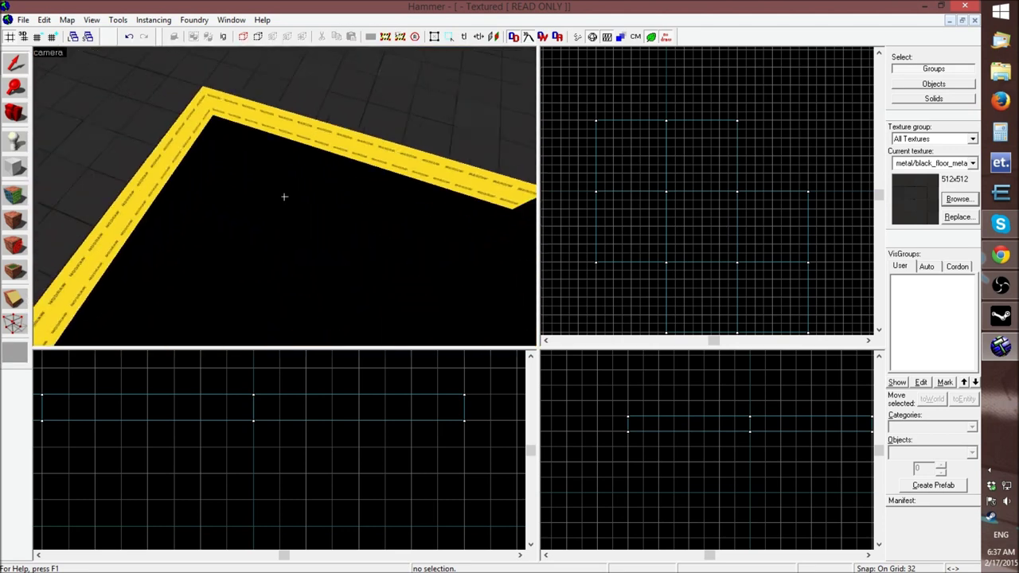
key("z")
key("Left")
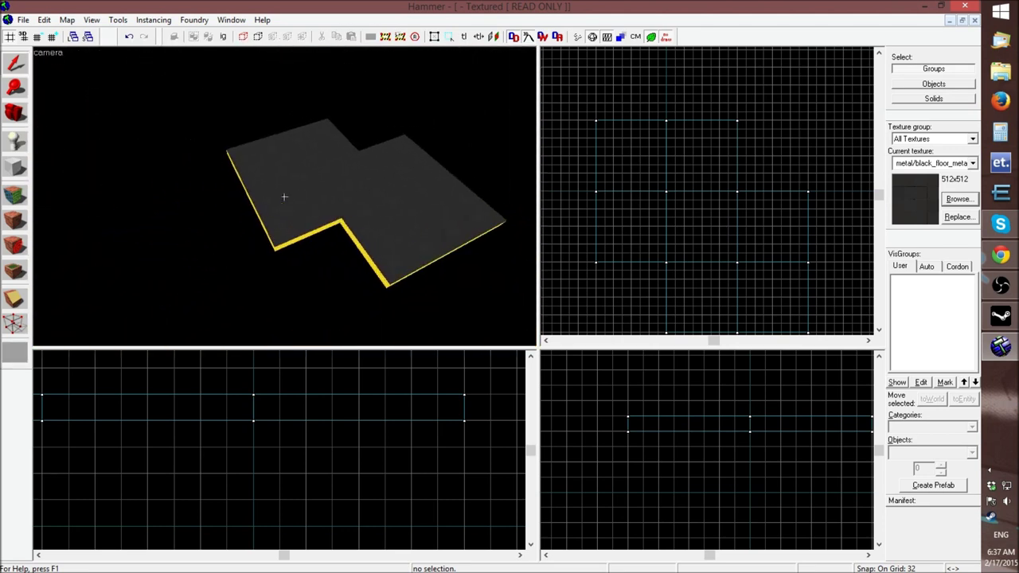
left_click(362, 229)
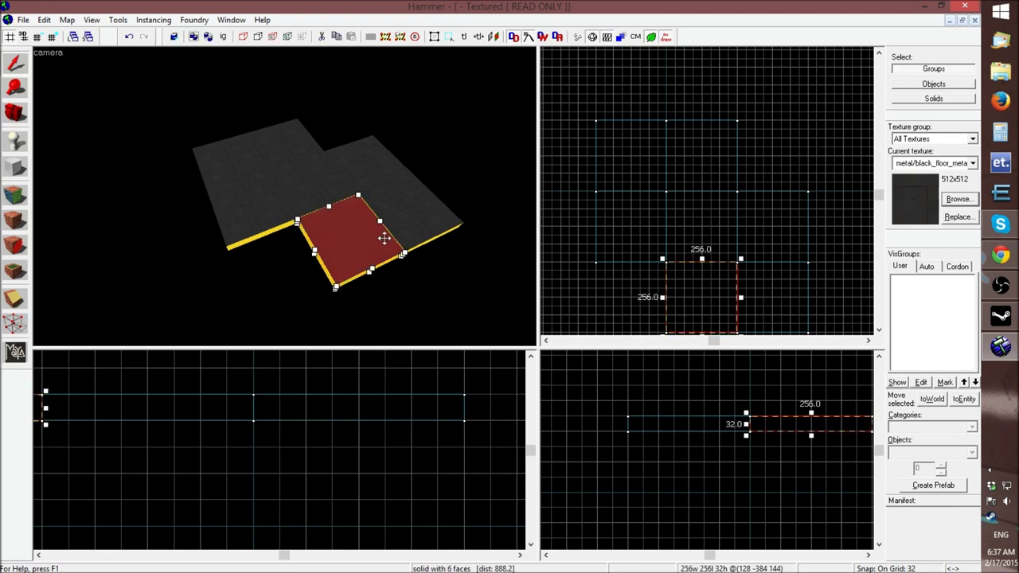
scroll(553, 300, "down", 2)
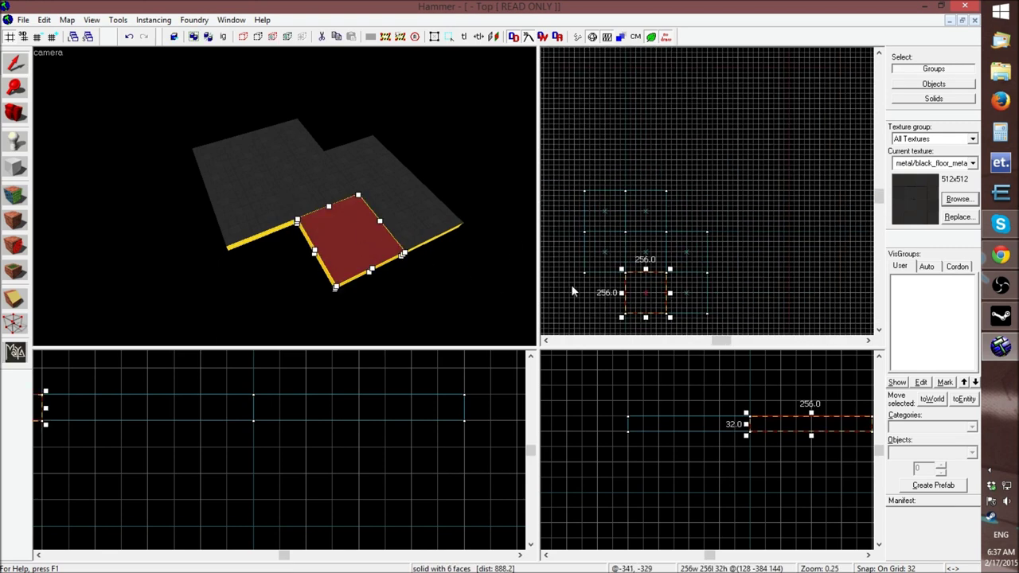
scroll(588, 324, "up", 1)
scroll(679, 446, "down", 3)
scroll(734, 440, "up", 5)
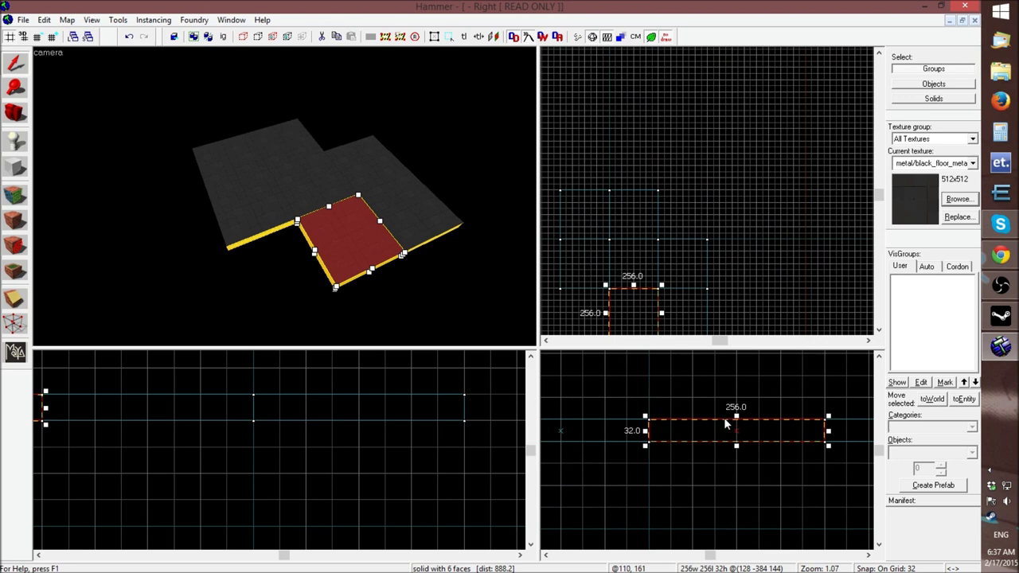
left_click_drag(692, 434, 689, 419)
Rotate the copied block 90 degrees in the side view so it stands upright, and move it to the floor block's outer edge
key("z")
key("w")
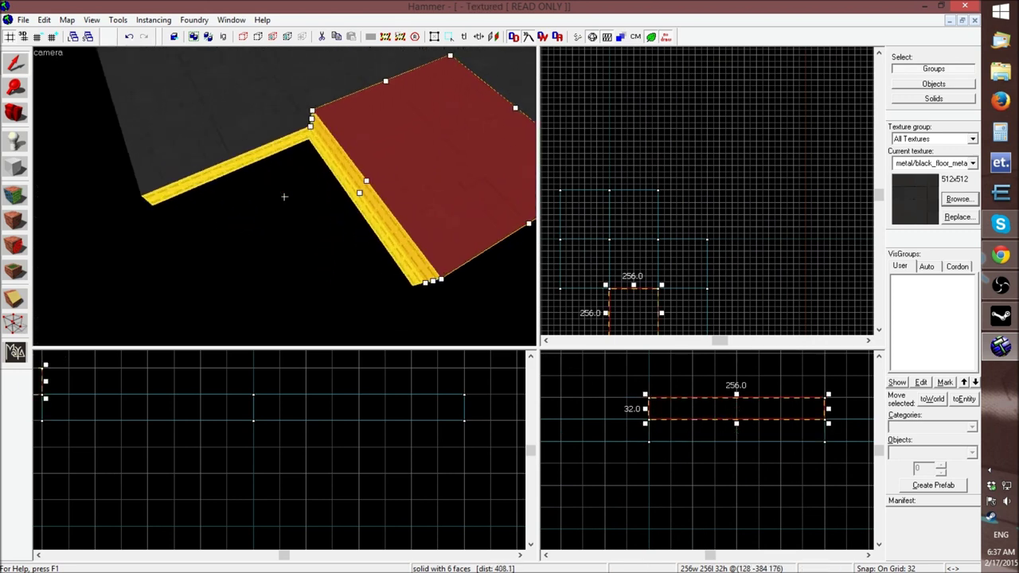
key("a")
key("s")
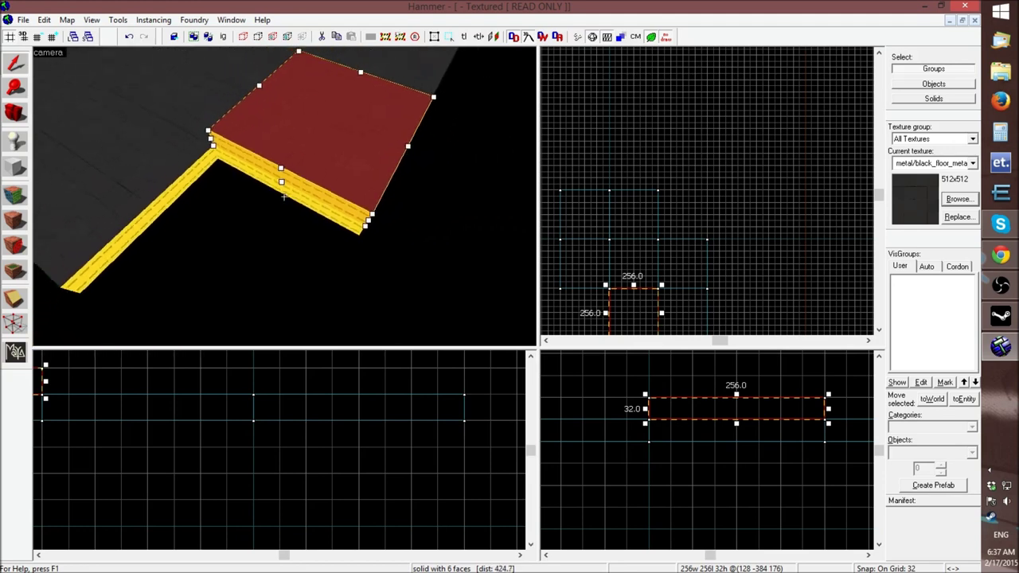
key("z")
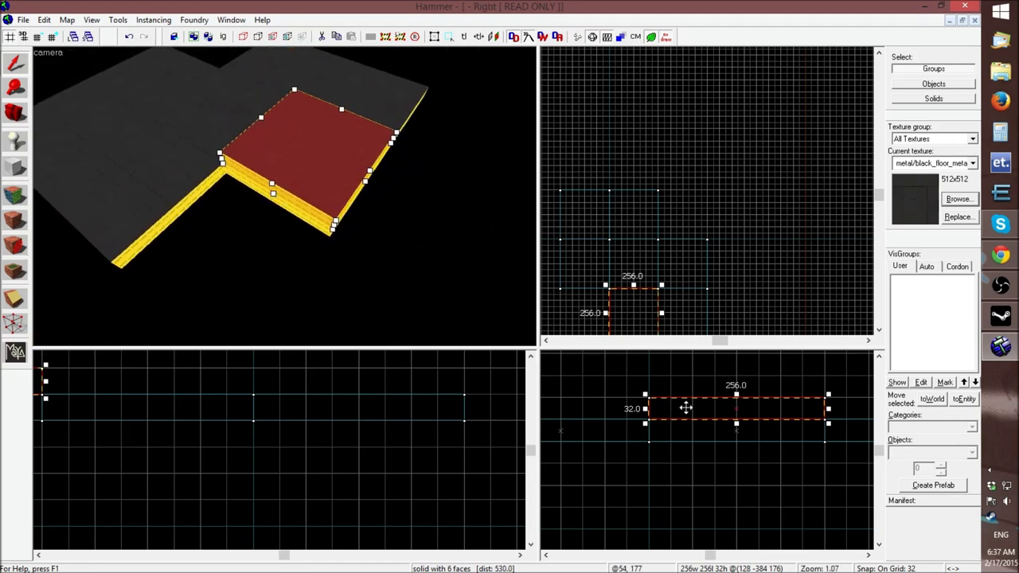
scroll(674, 436, "down", 5)
scroll(692, 407, "up", 5)
left_click(635, 454)
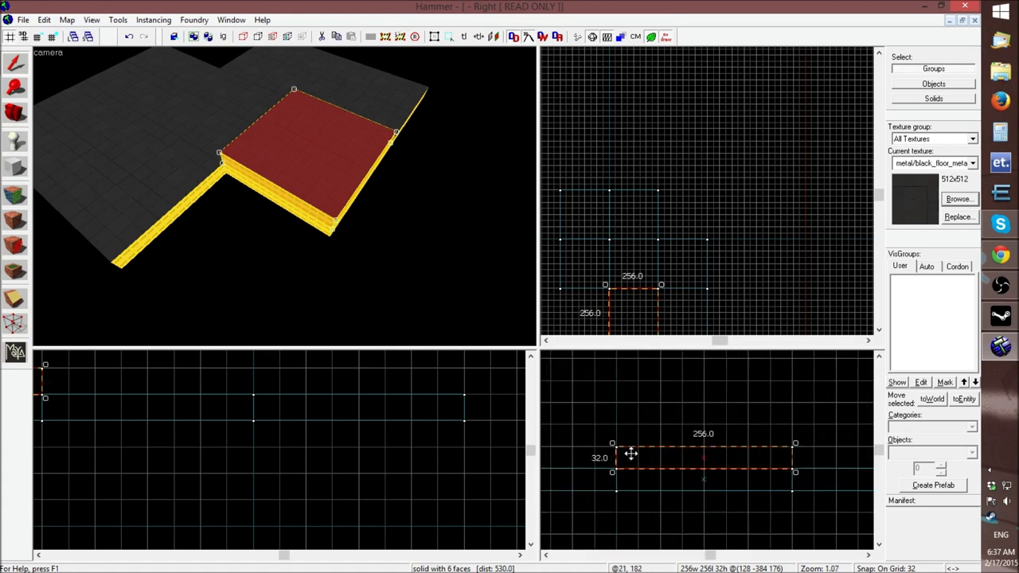
mouse_move(613, 444)
left_mouse_down()
mouse_move(653, 409)
mouse_move(706, 407)
left_mouse_up()
mouse_move(700, 512)
left_mouse_down()
mouse_move(701, 438)
mouse_move(613, 428)
left_mouse_up()
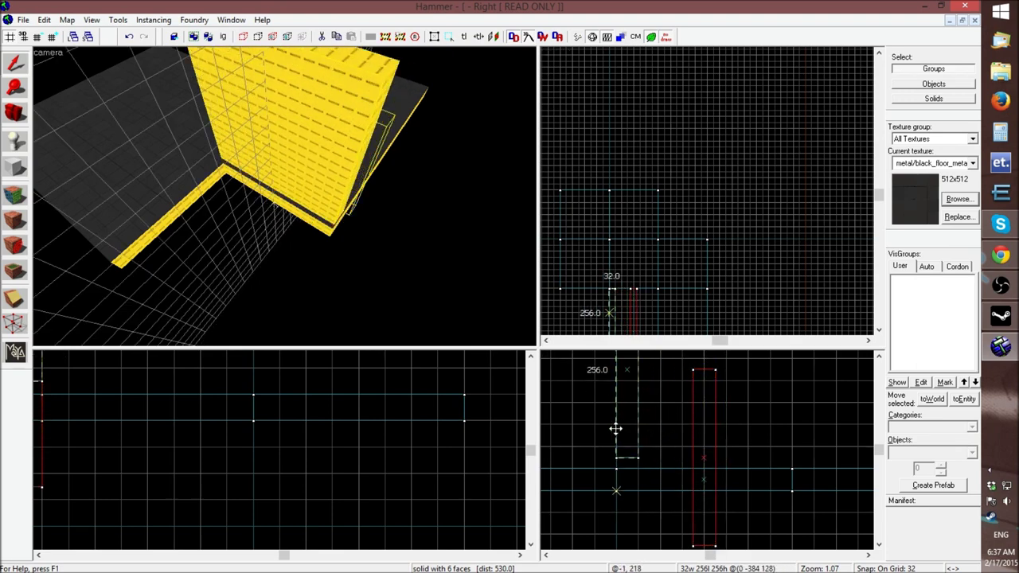
Lower the grid to 16 and move the upright wall block 32 units outward and 16 units down, flush with the floor's edge
left_click(36, 36)
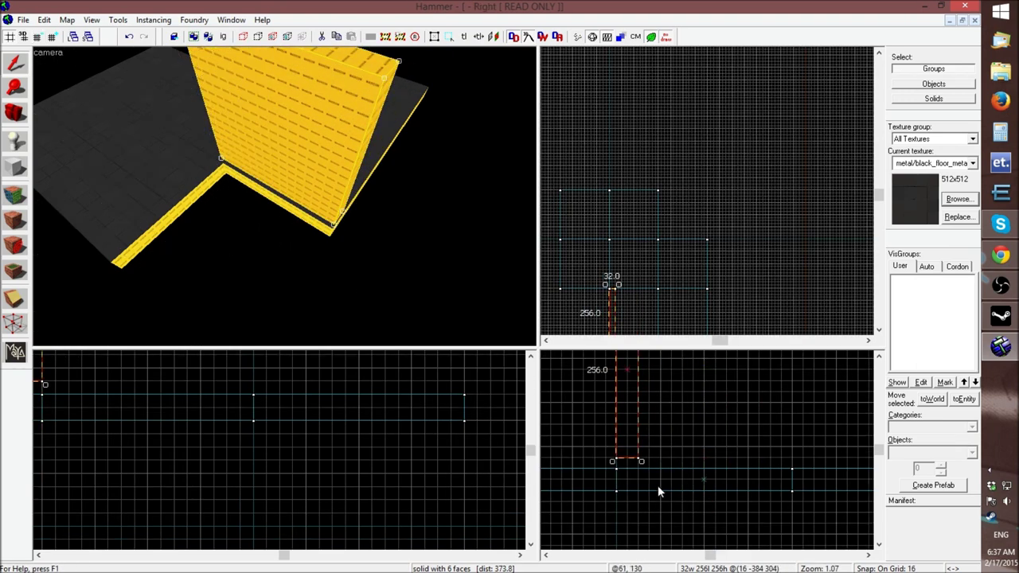
mouse_move(625, 454)
left_mouse_down()
mouse_move(619, 473)
mouse_move(629, 460)
mouse_move(603, 465)
left_mouse_up()
key("d")
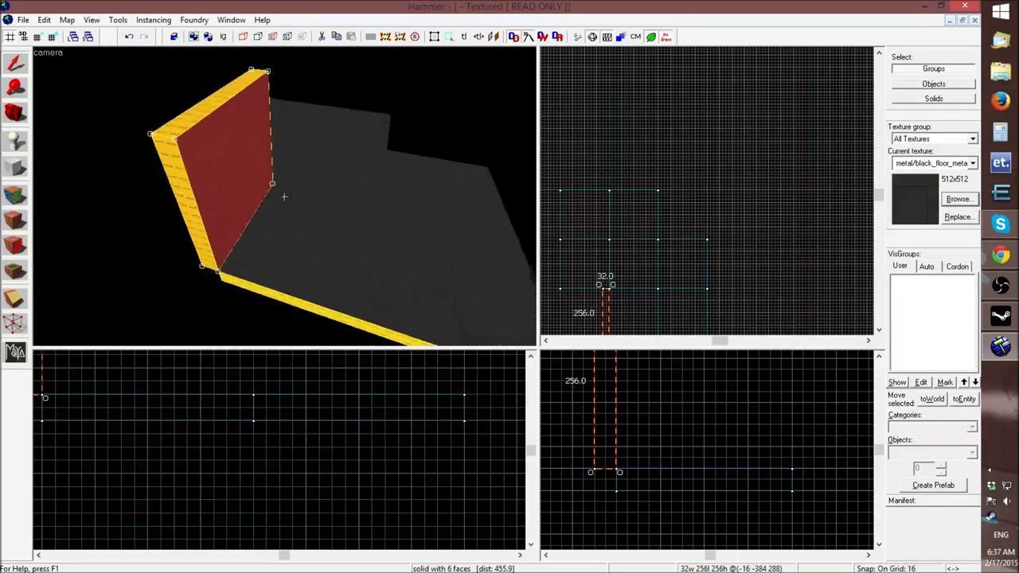
key("s")
key("z")
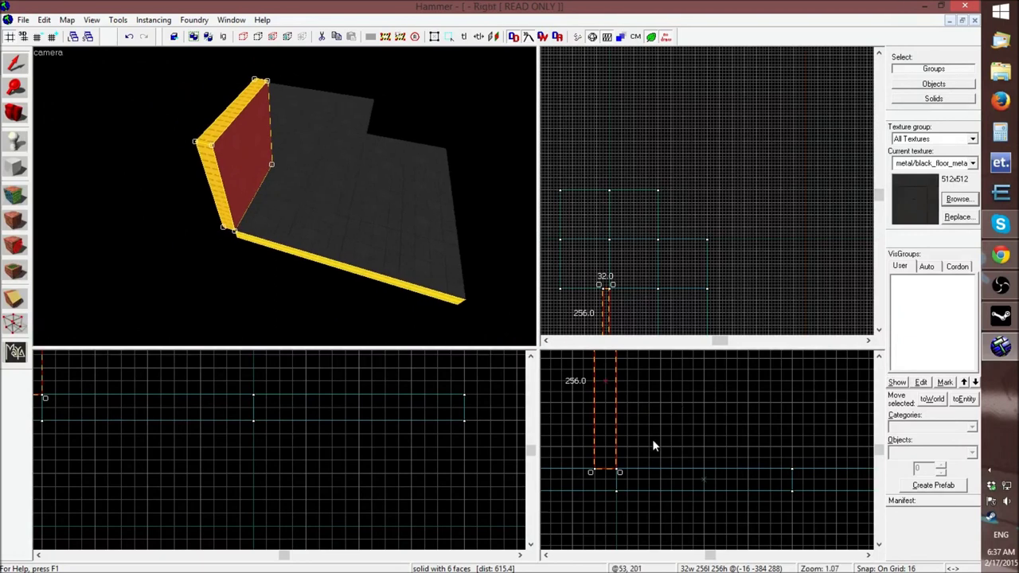
Select six floor blocks together with the wall block, raise them 16 units in the side view, and return the grid to 32
left_click(307, 222)
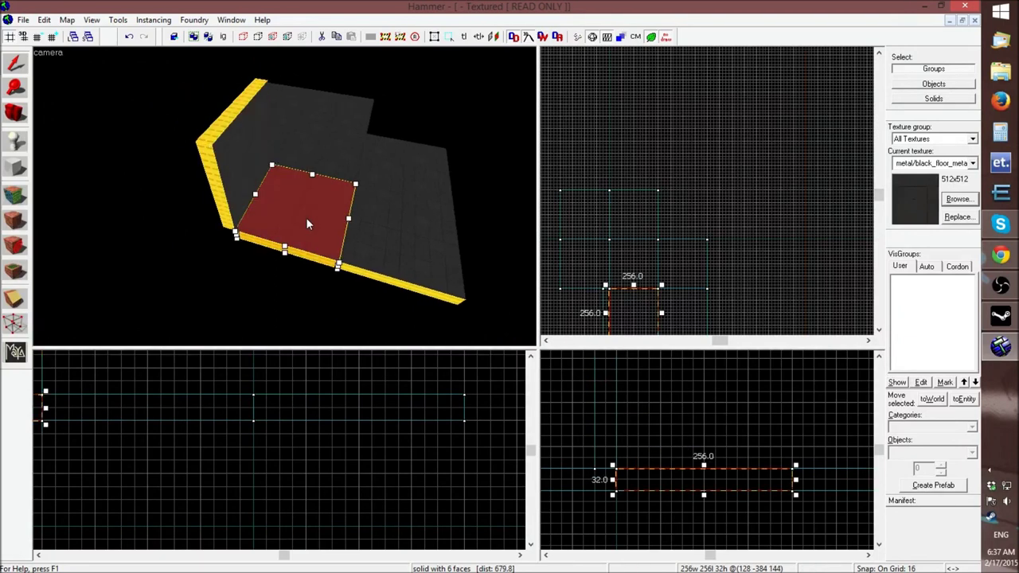
left_click(373, 243, "ctrl")
left_click(386, 156, "ctrl")
left_click(343, 148, "ctrl")
left_click(342, 110, "ctrl")
left_click(288, 101, "ctrl")
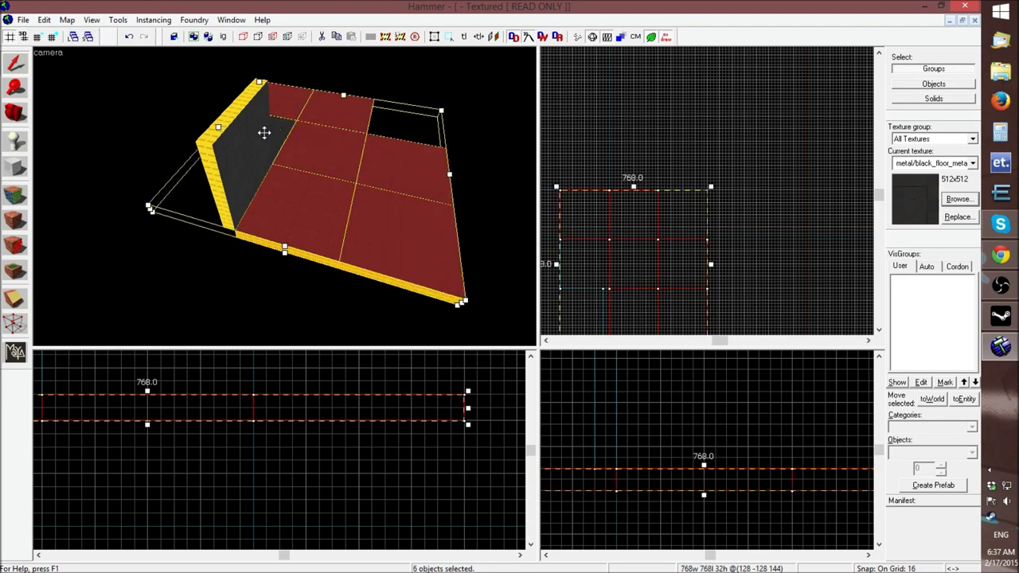
left_click(248, 149, "ctrl")
scroll(626, 461, "up", 2)
left_click_drag(642, 489, 641, 479)
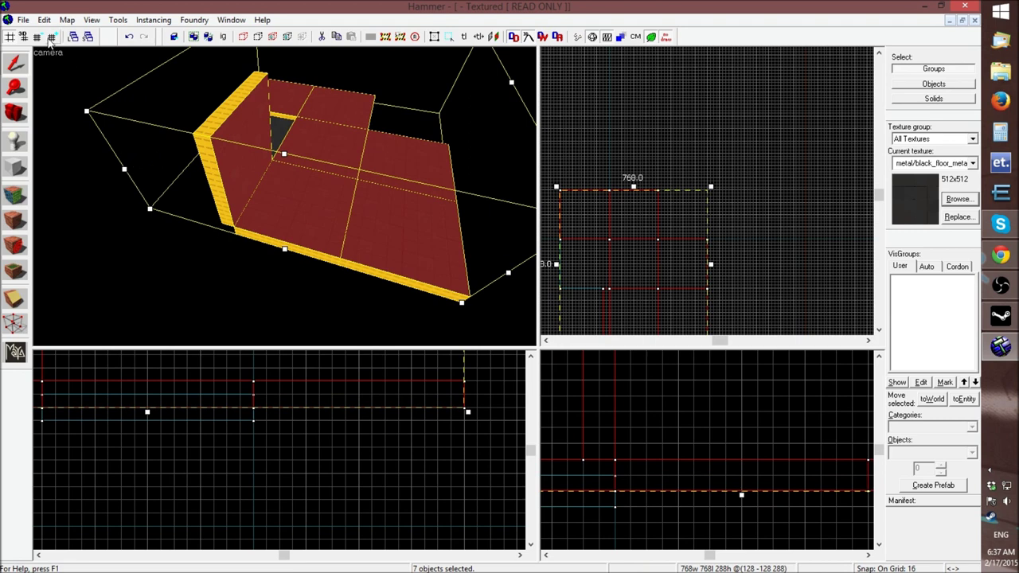
left_click(51, 38)
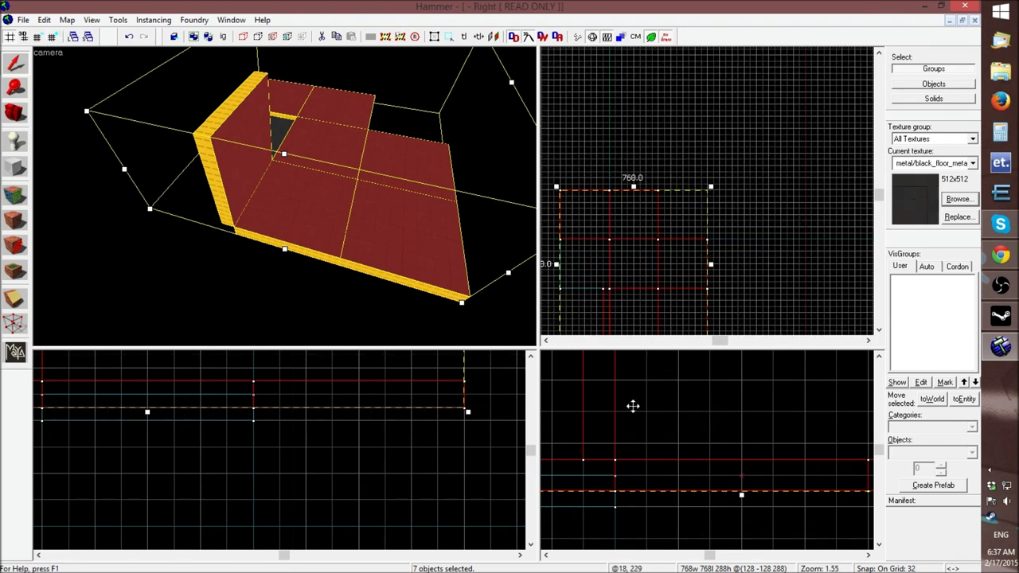
Clear the selection, pick the missed floor block behind the wall, and raise it 32 units in the side view
left_click(781, 281)
key("z")
key("a")
key("z")
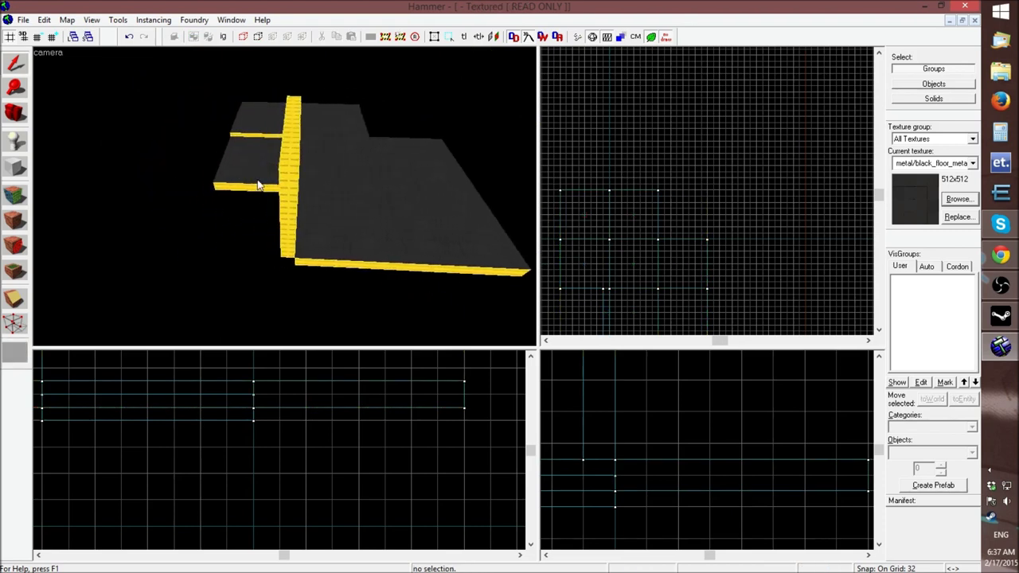
left_click(260, 187)
left_click_drag(598, 491, 598, 479)
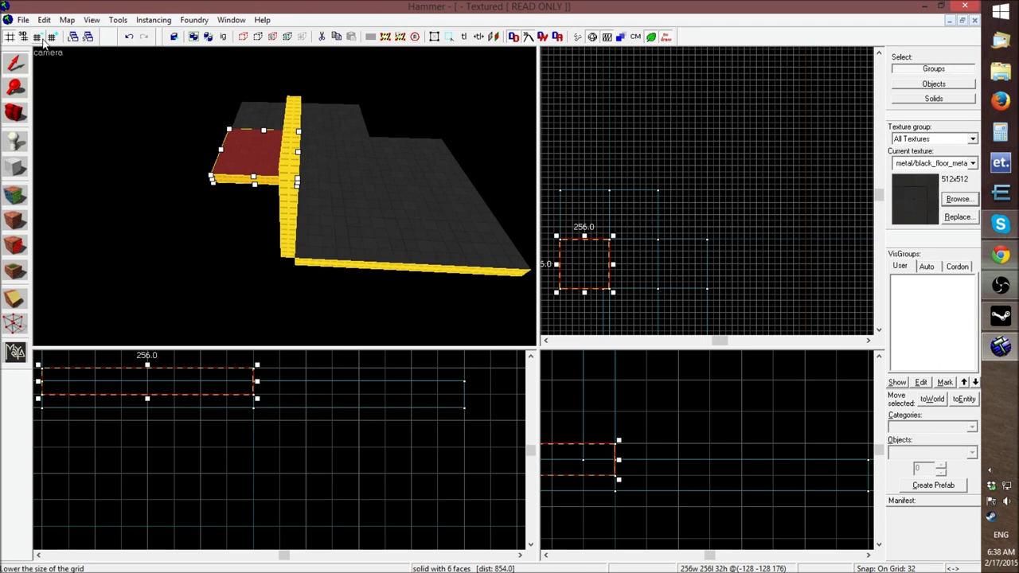
Select the other six floor blocks and the wall block, set the grid to 16, and raise them 16 units
left_click(321, 232)
left_click(398, 228, "ctrl")
left_click(393, 166, "ctrl")
left_click(338, 149, "ctrl")
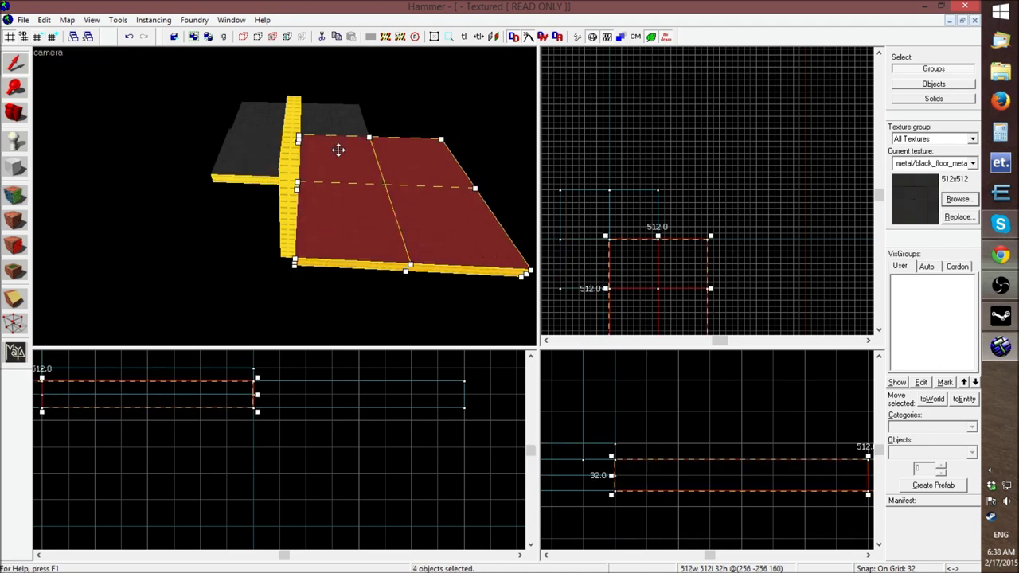
left_click(327, 120, "ctrl")
left_click(257, 113, "ctrl")
left_click(291, 155, "ctrl")
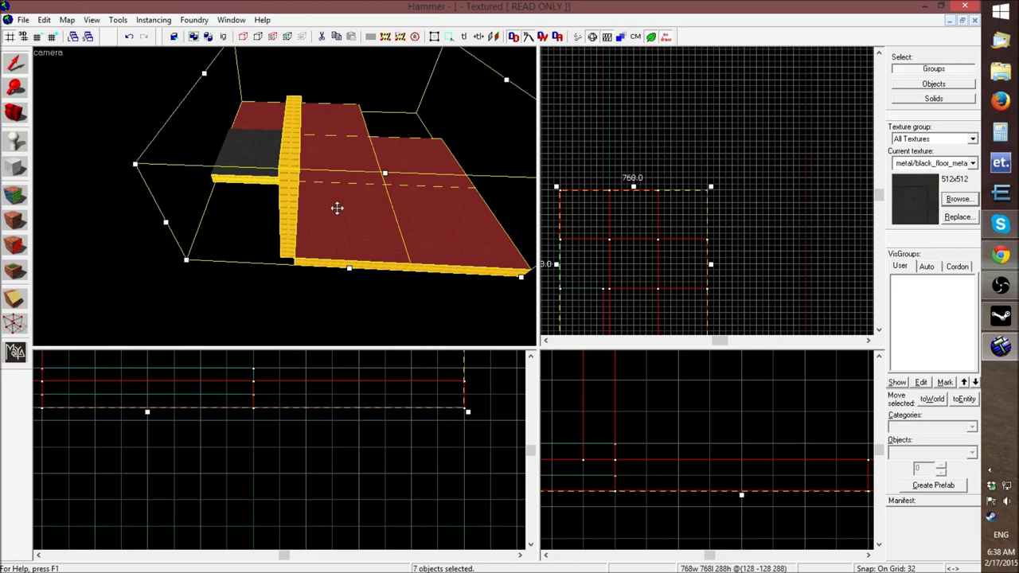
left_click(38, 37)
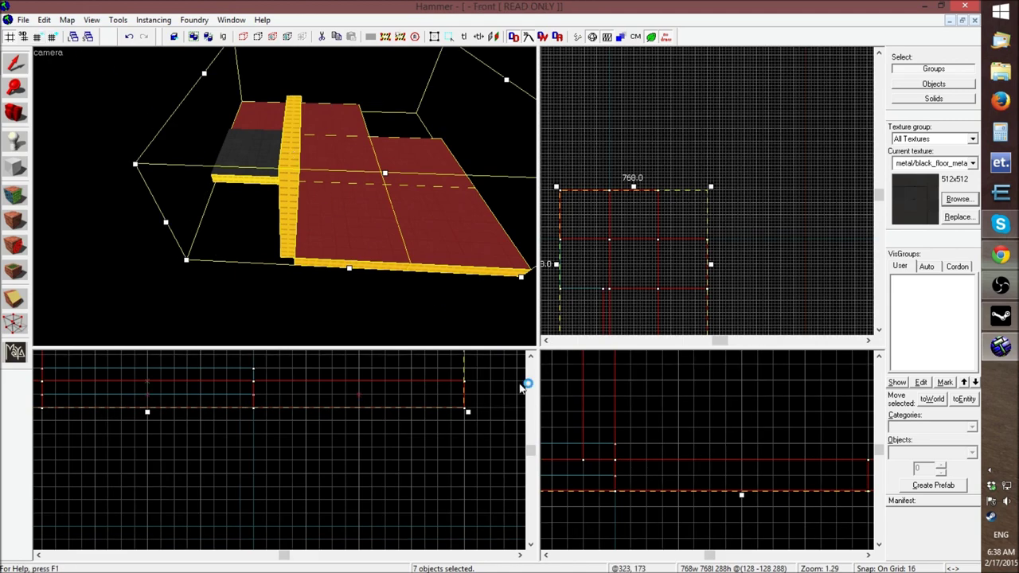
left_click_drag(633, 465, 633, 451)
Select only the upright wall block and place a copy, rotated 90 degrees, along the adjoining floor edge in the top view
key("Escape")
key("z")
key("d")
key("z")
left_click(274, 163)
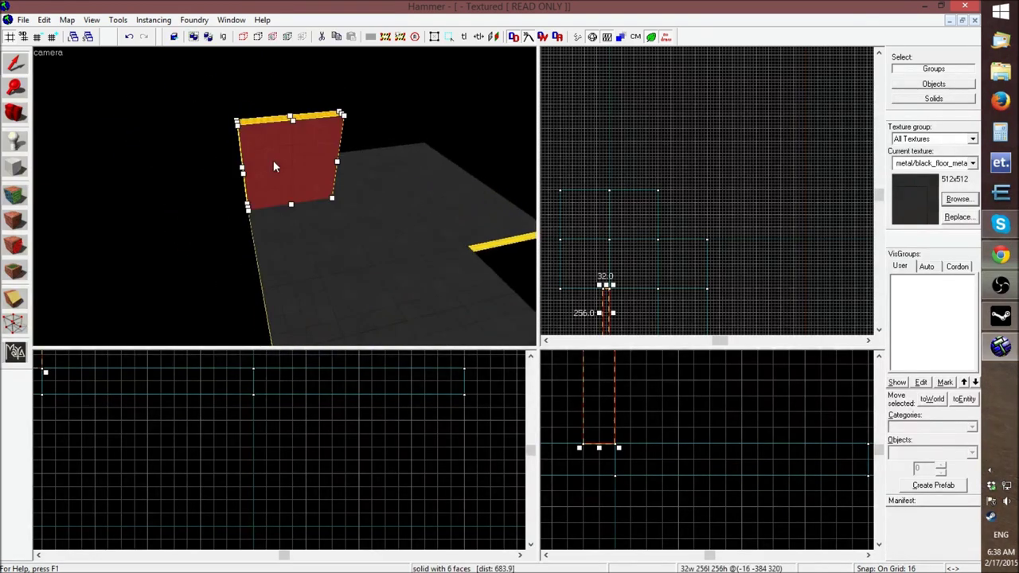
scroll(588, 209, "up", 3)
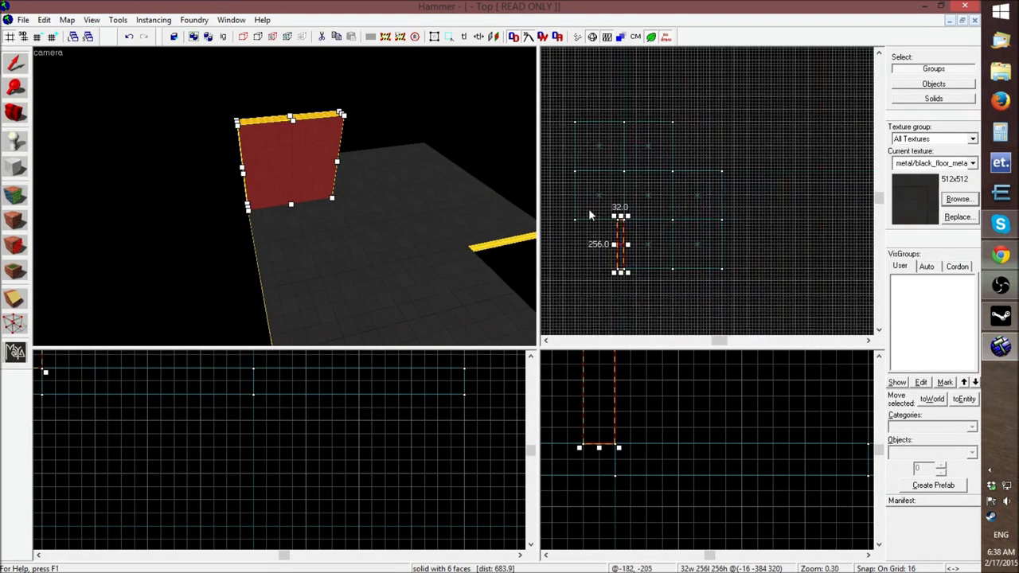
mouse_move(652, 251)
left_mouse_down()
mouse_move(609, 251)
mouse_move(570, 268)
mouse_move(607, 269)
mouse_move(617, 239)
left_mouse_up()
left_click(609, 247)
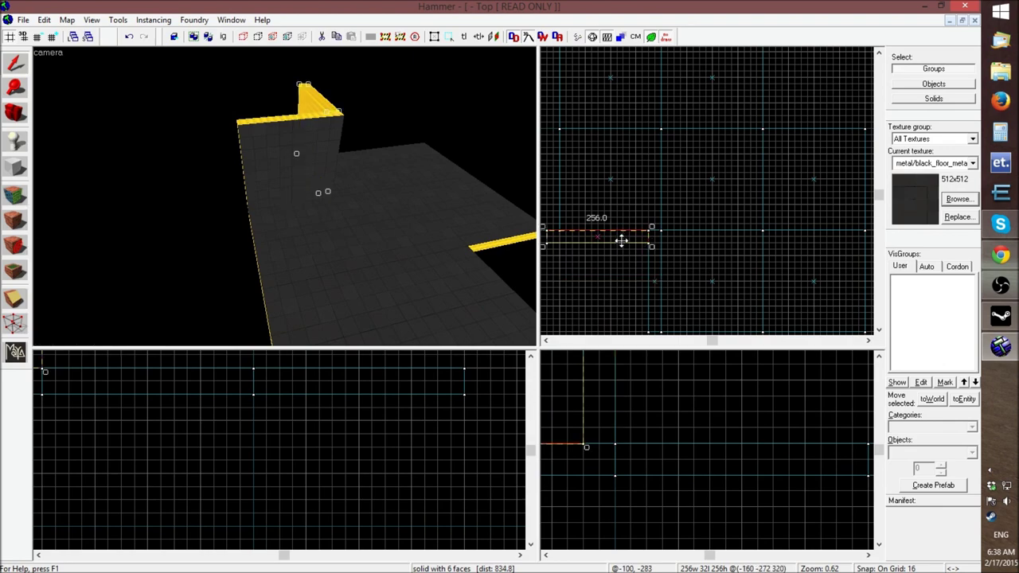
scroll(605, 242, "down", 3)
scroll(602, 247, "up", 1)
scroll(594, 251, "up", 4)
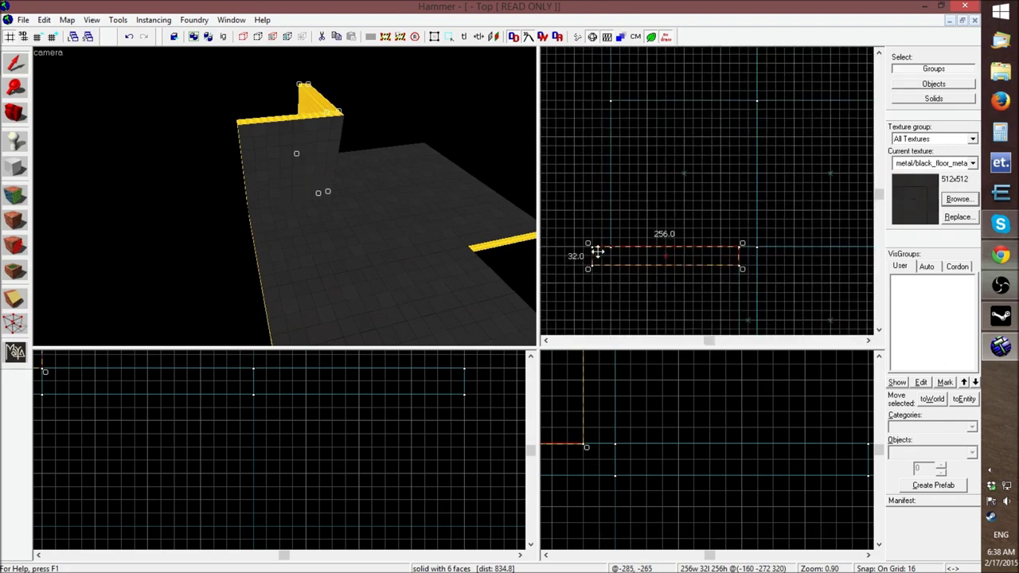
Copy the new wall, rotate the copy 90 degrees, and set it along the neighbouring floor block's outer edge
left_click_drag(629, 255, 610, 220)
left_click(589, 222)
mouse_move(569, 206)
left_mouse_down()
mouse_move(680, 156)
mouse_move(646, 164)
left_mouse_up()
left_click_drag(653, 252, 608, 212)
key("Delete")
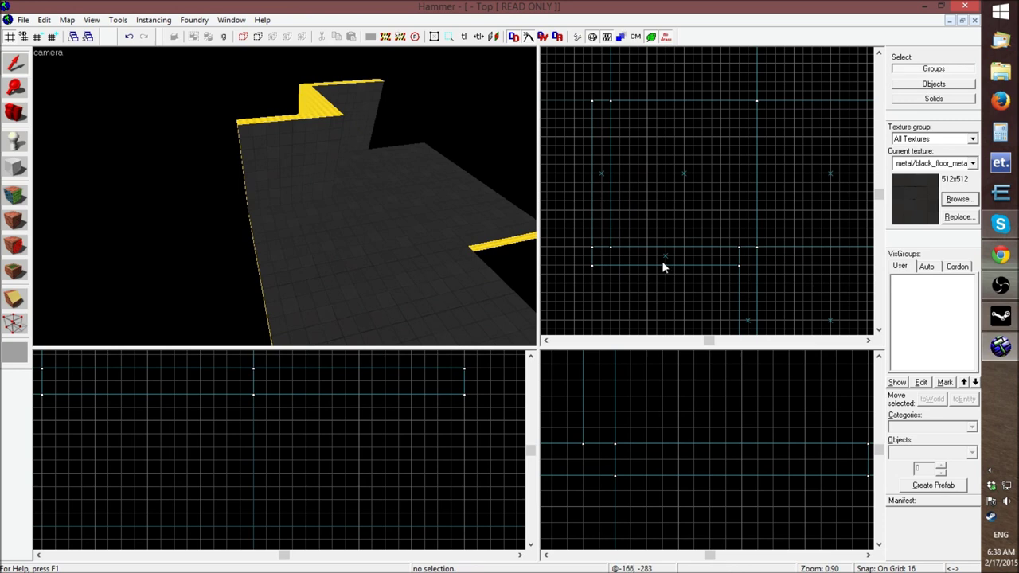
Shorten the middle wall to 224 units so its outer end lines up with the floor's corner, and clear the selection
left_click(666, 256)
left_click_drag(591, 256, 612, 257)
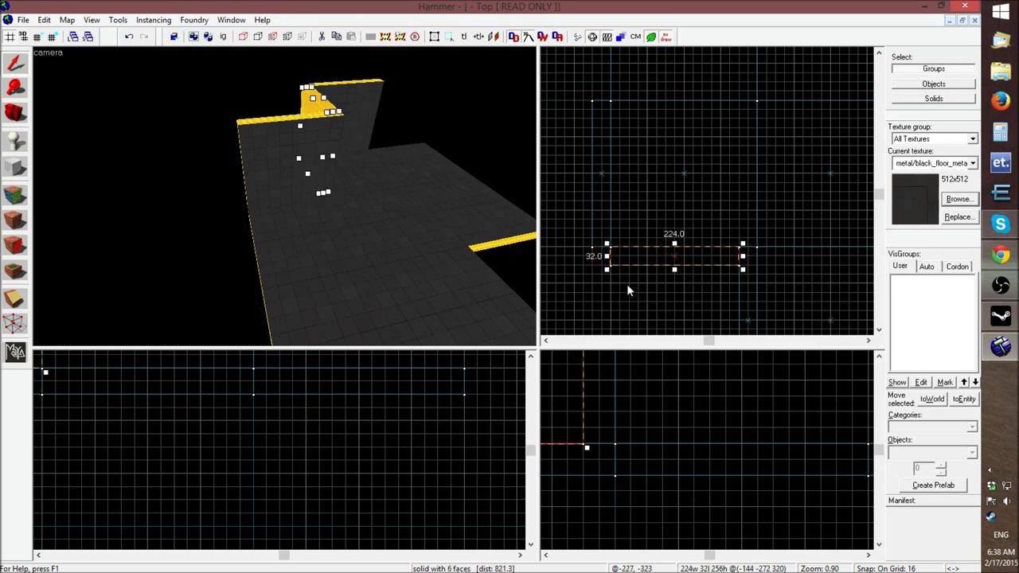
left_click(624, 284)
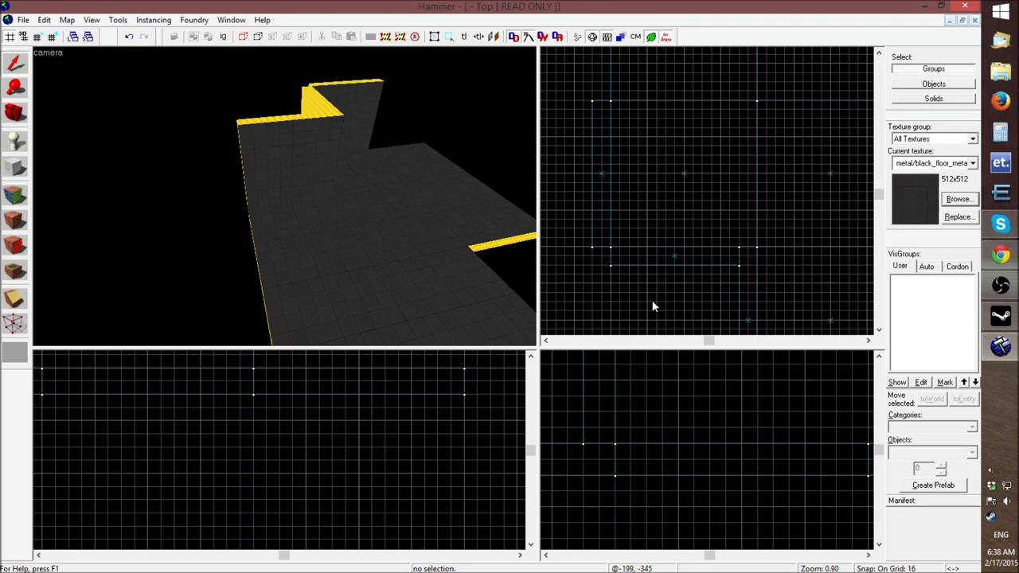
left_click(748, 325)
left_click(711, 314)
Apply metal/black_floor_metal_001b to the exposed nodraw end face at the walls' inner corner and close the face editor
key("z")
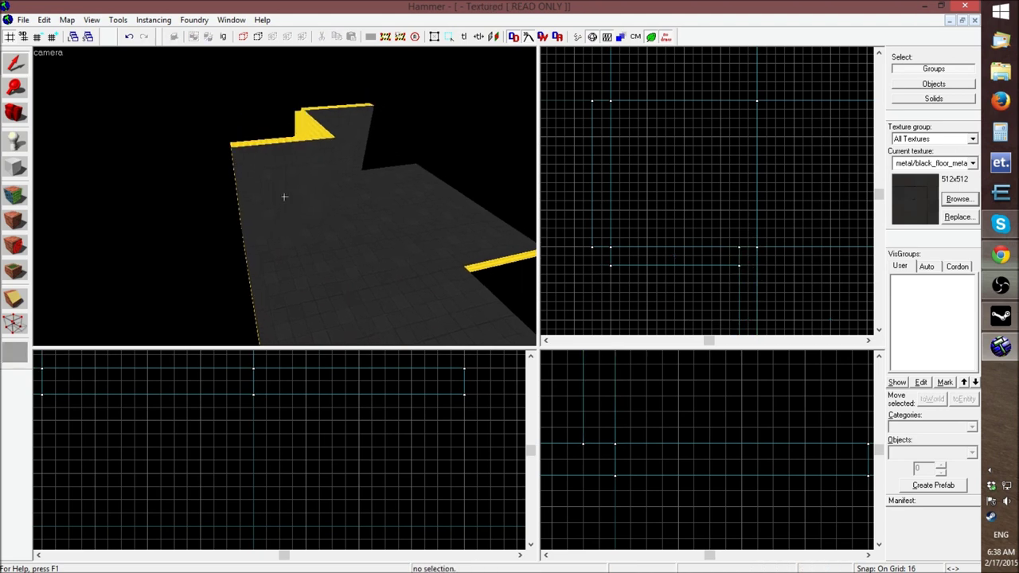
key("d")
key("z")
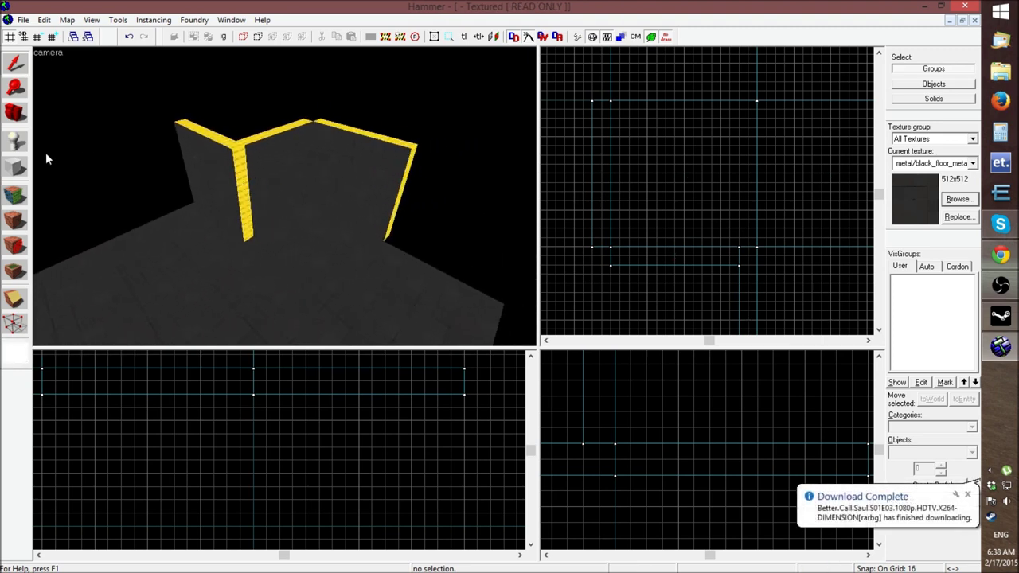
left_click(18, 196)
left_click(266, 173)
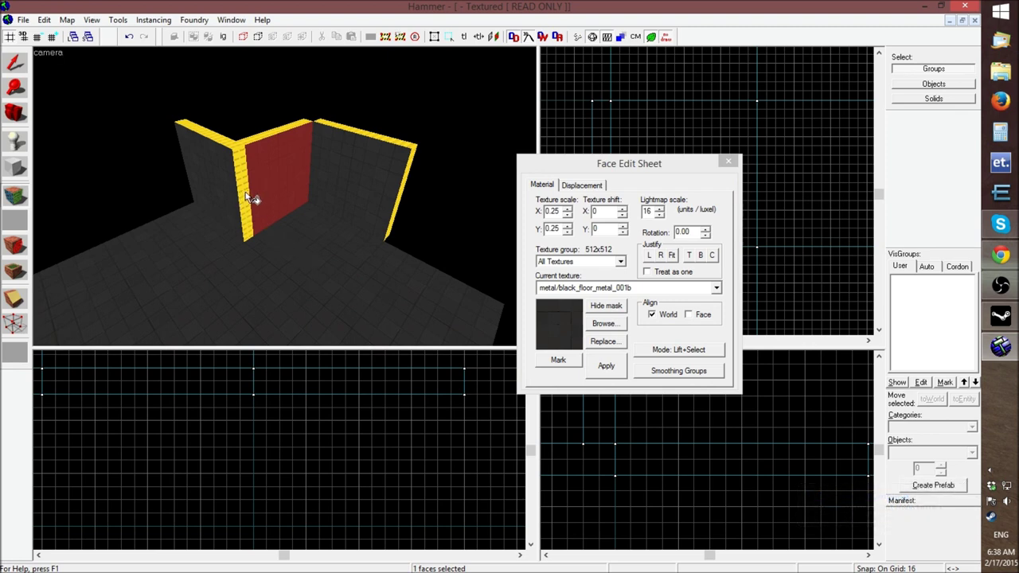
right_click(246, 193)
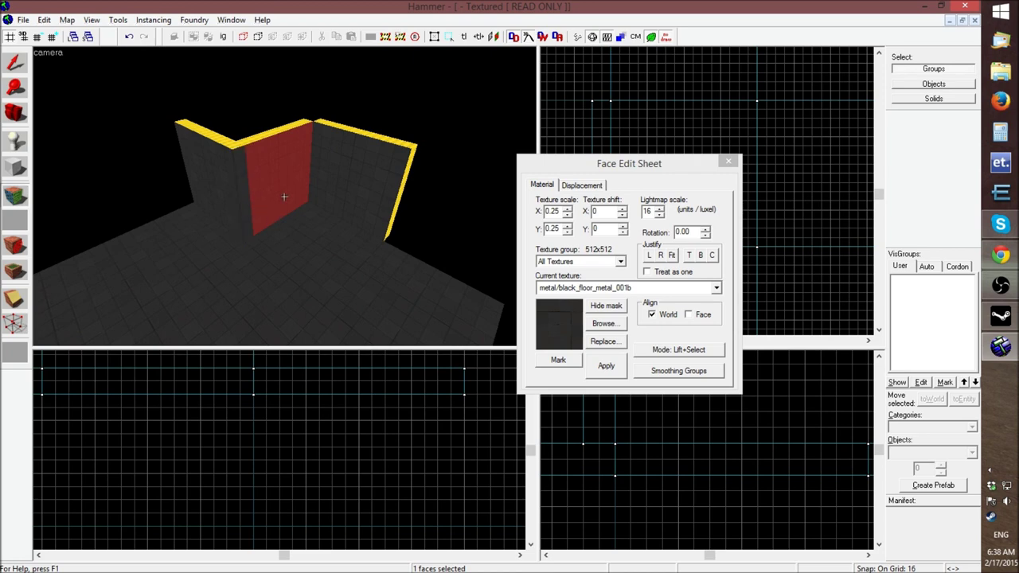
key("z")
key("w")
key("z")
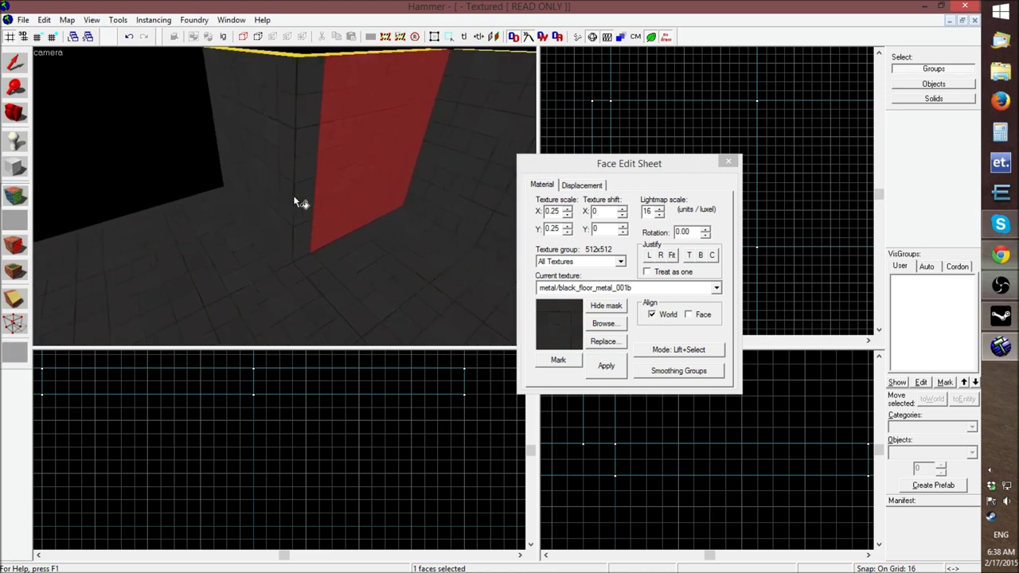
left_click(725, 164)
Select the wall on the outer side edge and copy it 256 units further along that edge
key("z")
key("s")
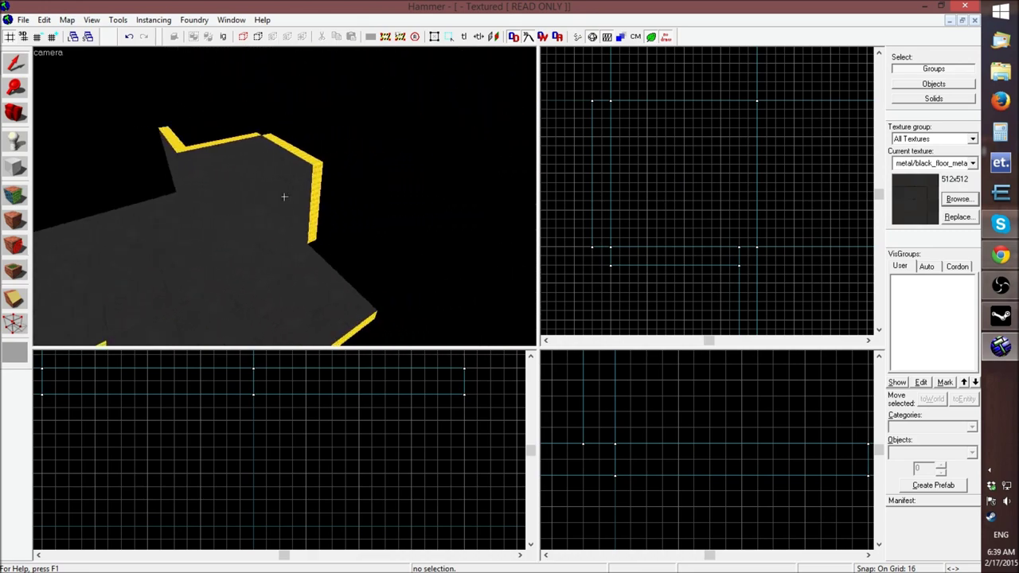
left_click(284, 198)
scroll(635, 246, "down", 5)
scroll(624, 148, "up", 5)
left_click_drag(616, 288, 612, 140)
scroll(591, 264, "down", 2)
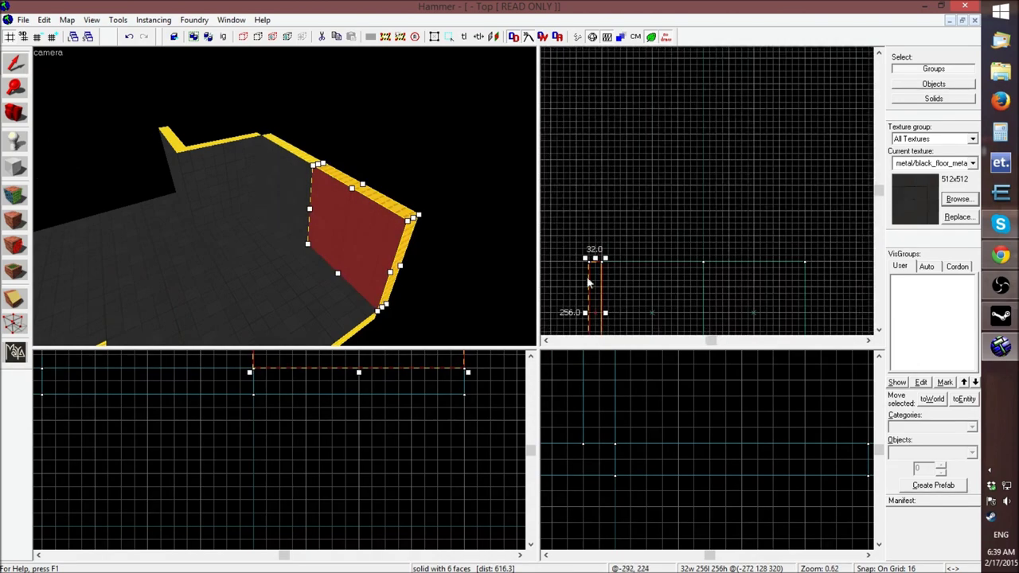
Copy the wall, rotate it 90 degrees, and line the floor's adjoining end edge with two 256-unit copies
left_click_drag(593, 286, 710, 277, "shift")
left_click(634, 244)
left_click_drag(629, 273, 700, 239)
scroll(586, 245, "down", 5)
scroll(641, 232, "up", 5)
scroll(629, 186, "down", 6)
scroll(650, 227, "up", 5)
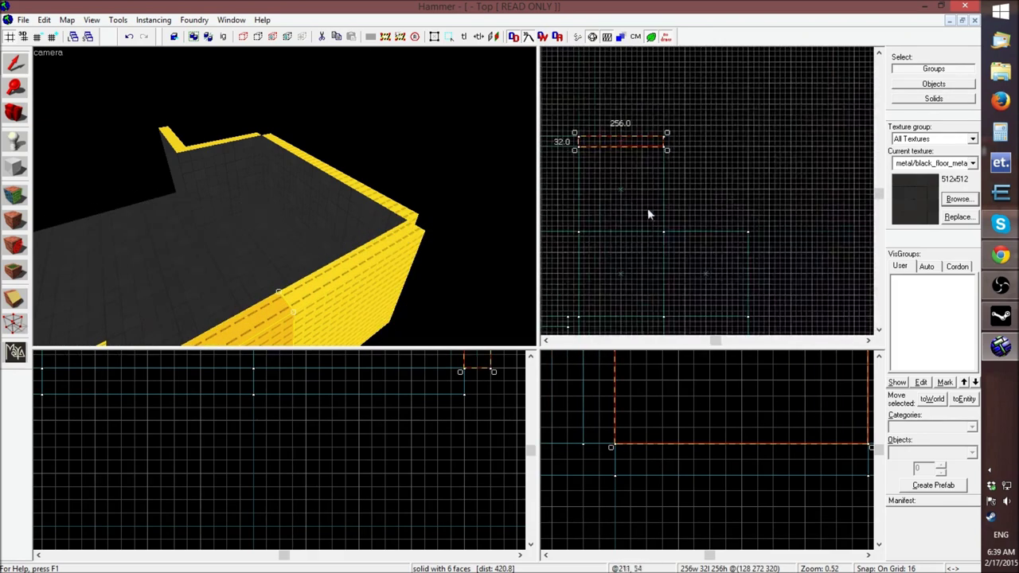
Stand a rotated wall copy on the floor's next side edge, and turn a further copy 90 degrees for the adjoining edge
left_click_drag(634, 142, 735, 210)
scroll(669, 155, "up", 3)
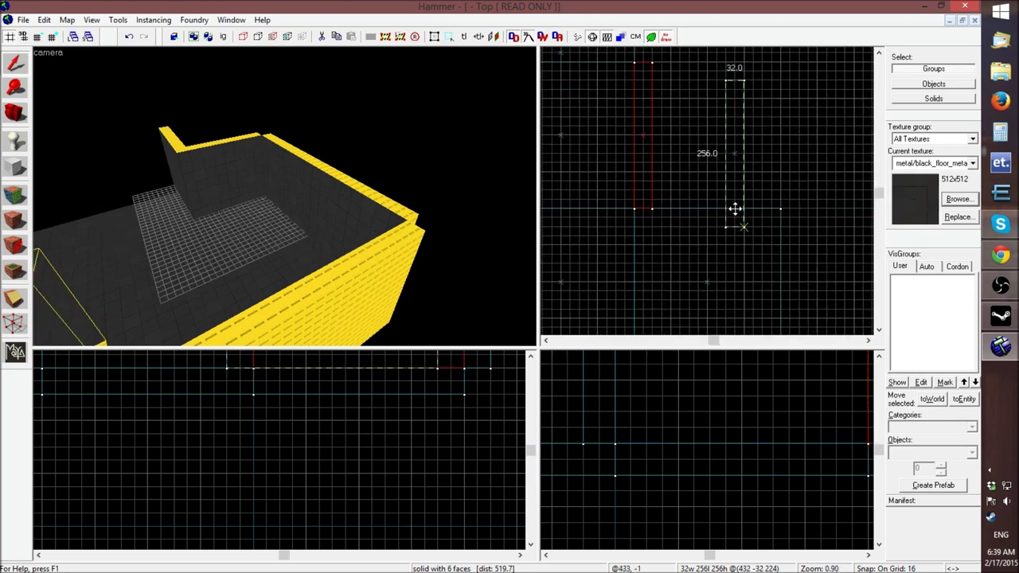
left_click(747, 85)
left_click_drag(749, 79, 670, 264)
Fit the newly rotated copy against the floor's stepped edge and shorten it to 224 units
scroll(689, 155, "up", 5)
scroll(624, 196, "down", 6)
scroll(704, 224, "up", 3)
left_click(703, 222)
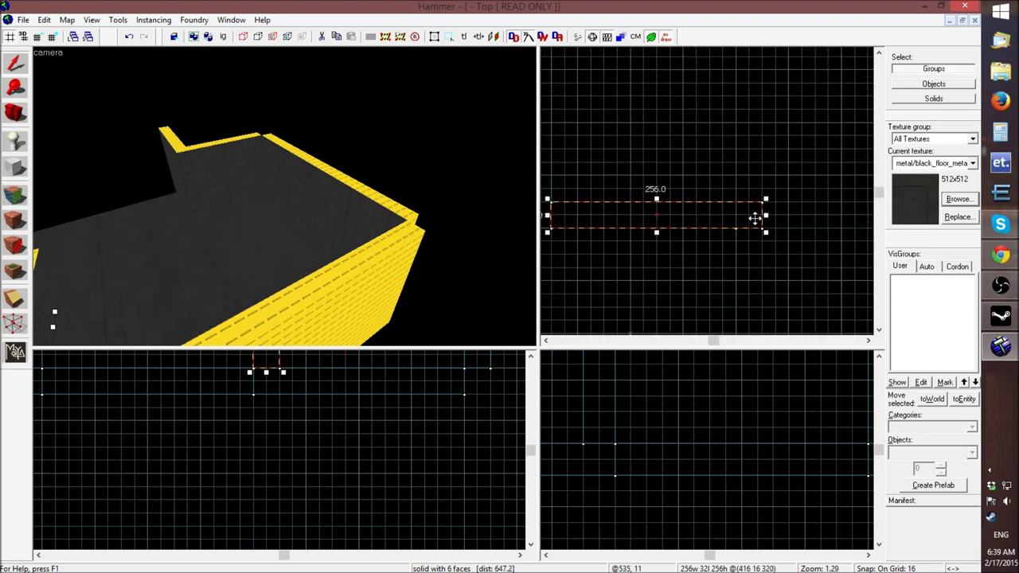
left_click_drag(765, 216, 740, 216)
scroll(696, 121, "down", 4)
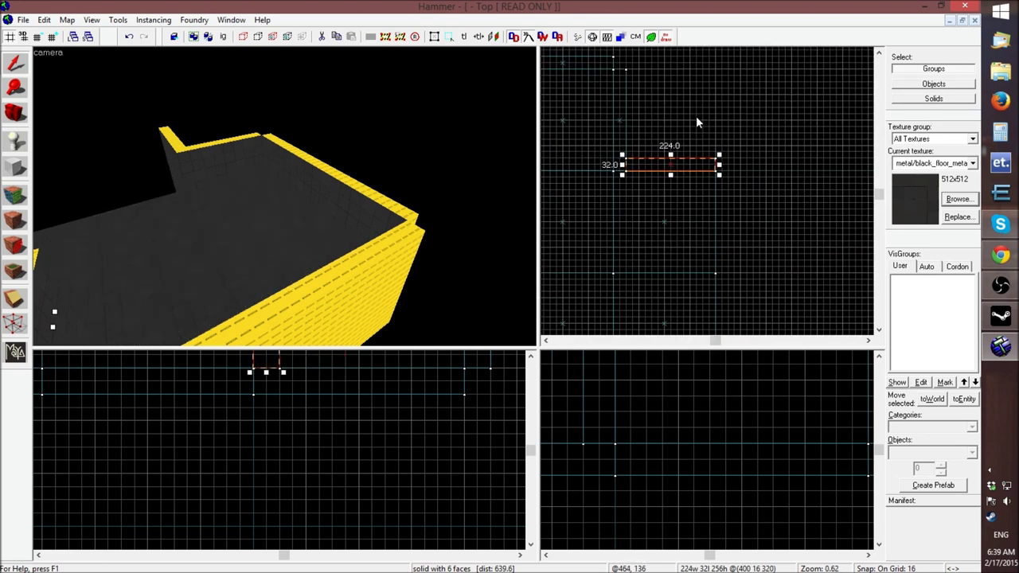
Copy the shortened wall, rotate it 90 degrees onto the protruding floor's outer edge, and lengthen it to 256 units
left_click_drag(695, 165, 712, 183)
scroll(728, 195, "up", 6)
scroll(712, 171, "down", 6)
left_click(708, 225)
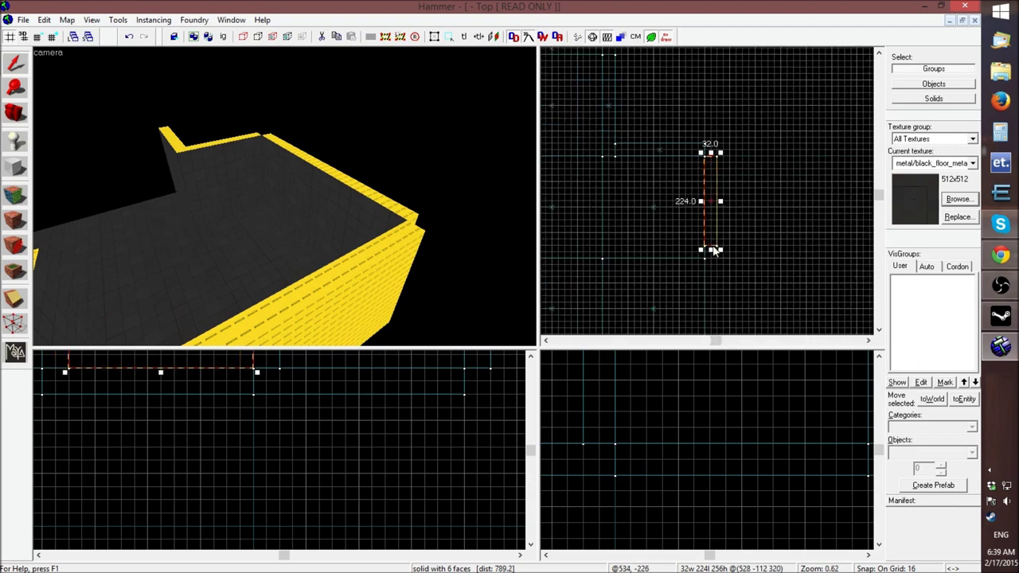
left_click_drag(712, 249, 712, 264)
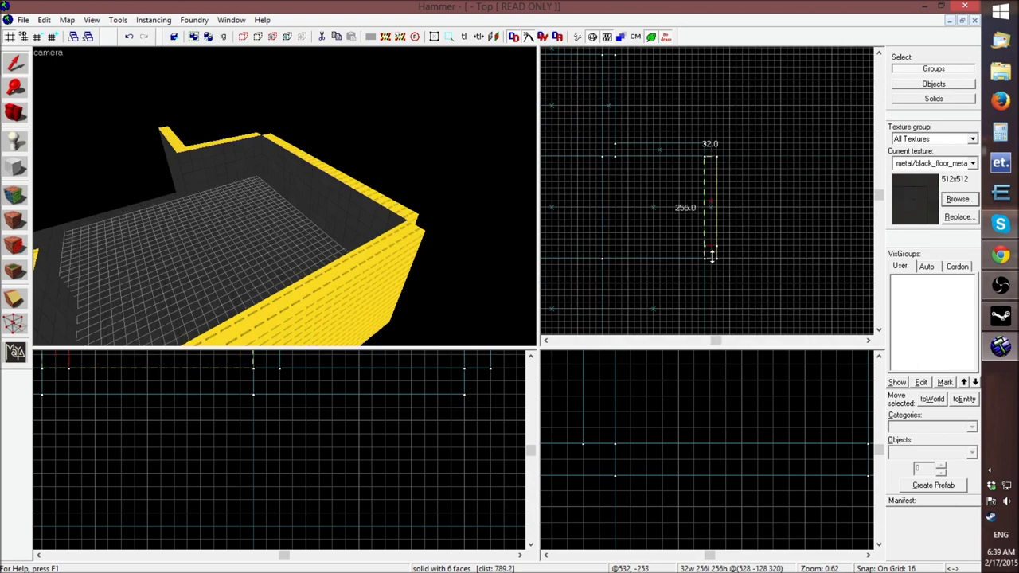
Copy the 256-unit wall onto the next floor block along the same outer edge
scroll(705, 184, "down", 2)
left_click_drag(705, 184, 709, 266)
scroll(718, 181, "down", 2)
scroll(718, 181, "down", 3)
scroll(697, 237, "up", 4)
Copy the wall once more, rotate it 90 degrees, and align it with the last open floor edge at the corner
left_click_drag(736, 176, 714, 228)
left_click(714, 199)
left_click_drag(719, 170, 694, 189)
scroll(723, 210, "up", 5)
scroll(756, 215, "down", 5)
scroll(651, 187, "up", 5)
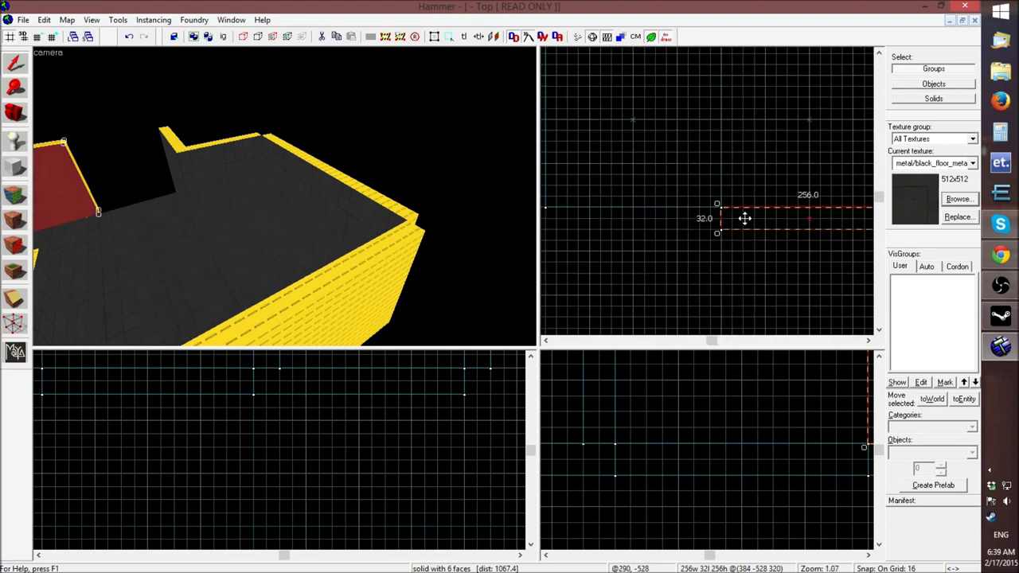
Copy this wall 256 units along the same edge to close the room's outline, and clear the selection
left_click_drag(744, 218, 633, 221)
left_click_drag(726, 220, 661, 216)
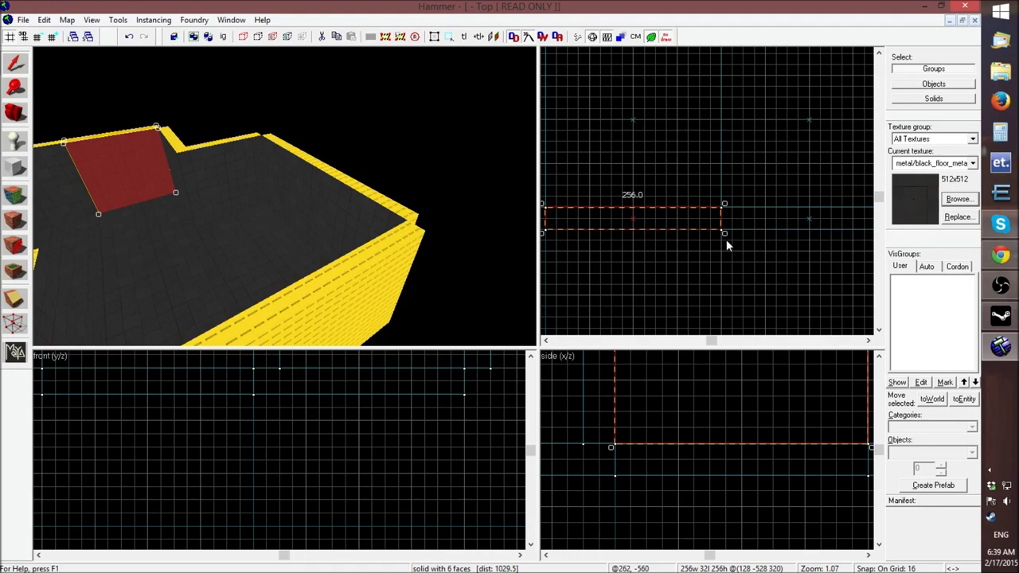
scroll(703, 271, "down", 5)
key("Escape")
Apply metal/black_floor_metal_001b to the exposed nodraw wall end at the other inner corner, and close the face editor
key("z")
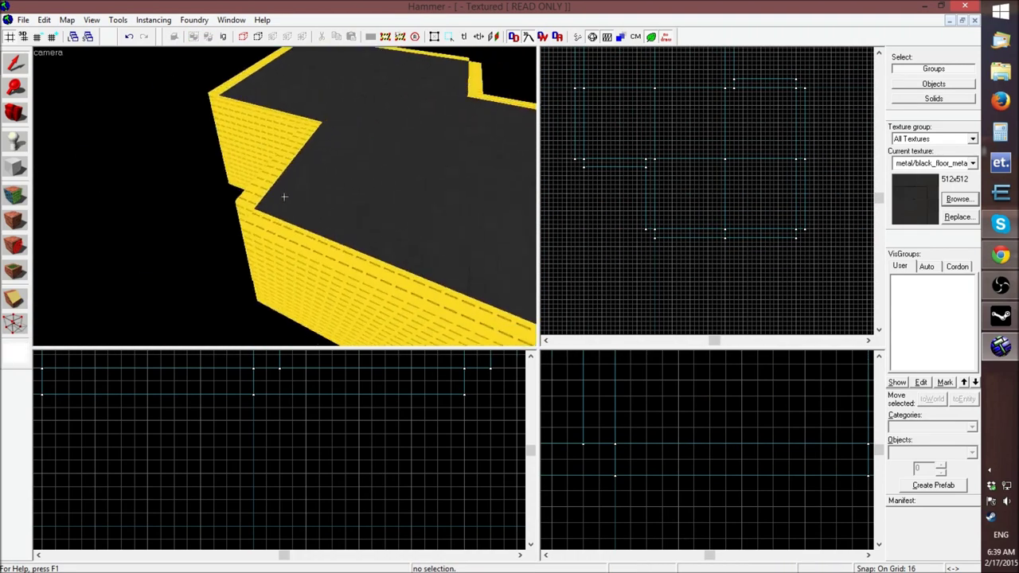
key("w")
key("w")
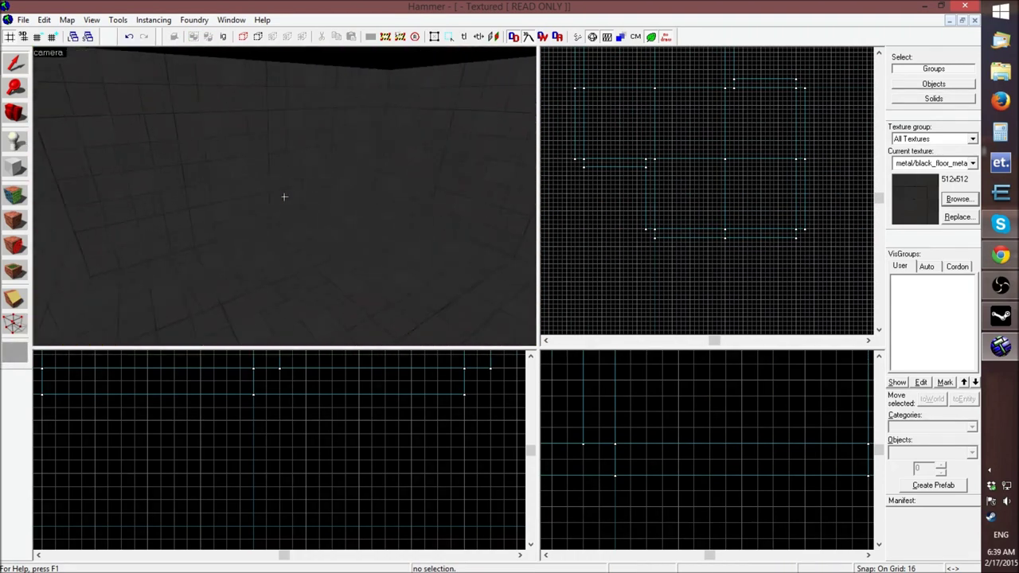
key("w")
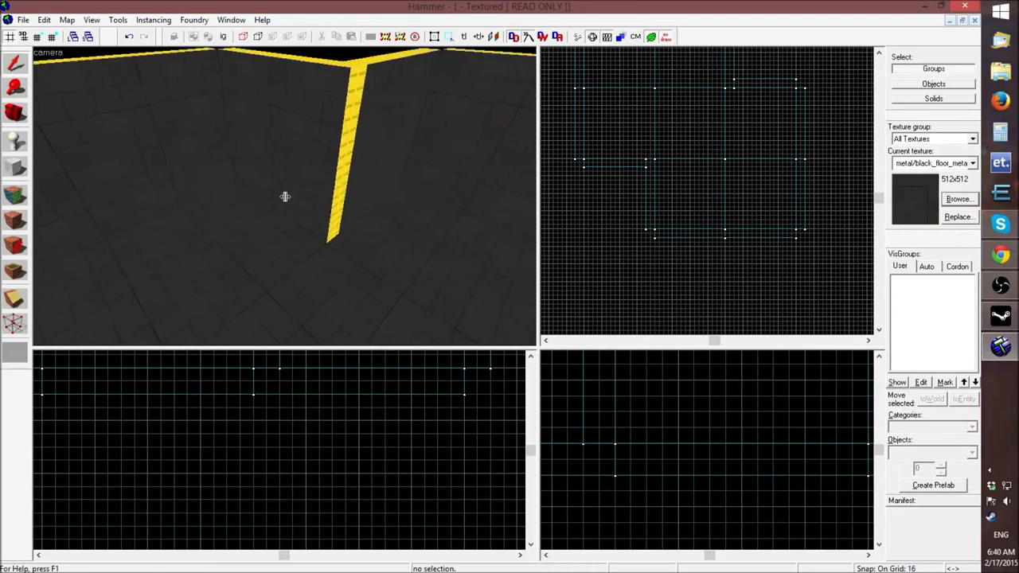
left_click(14, 195)
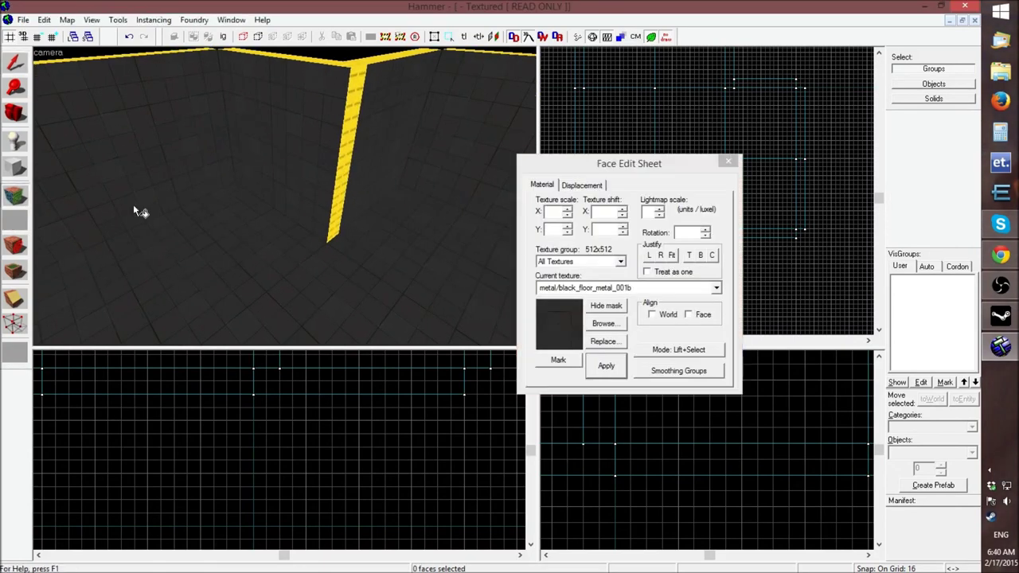
left_click(376, 160)
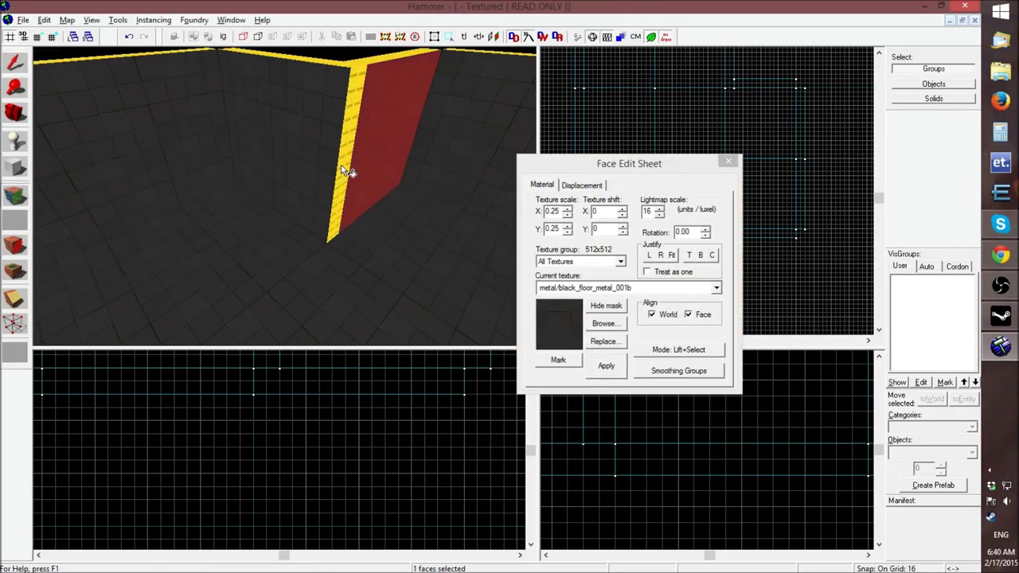
key("z")
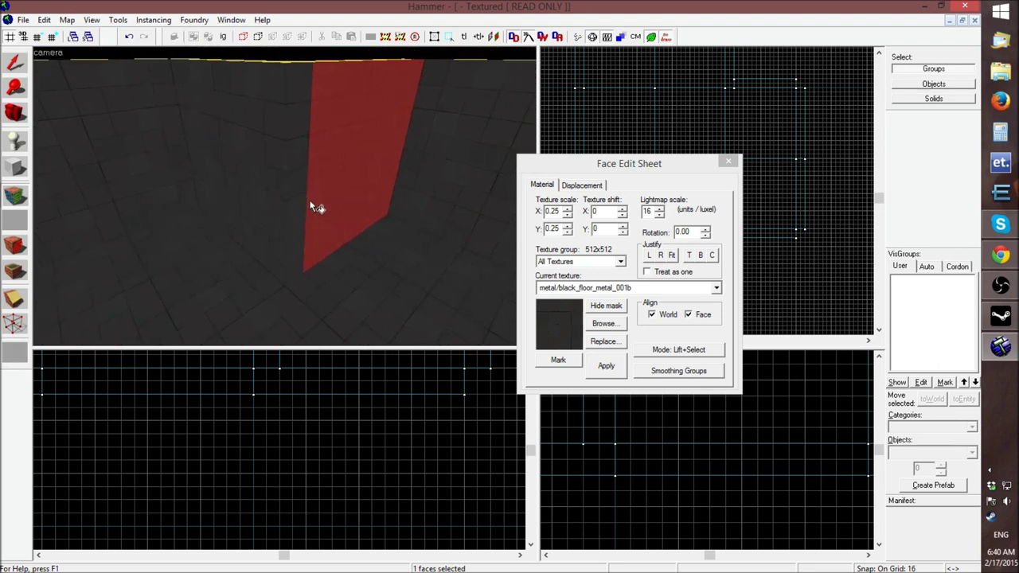
key("z")
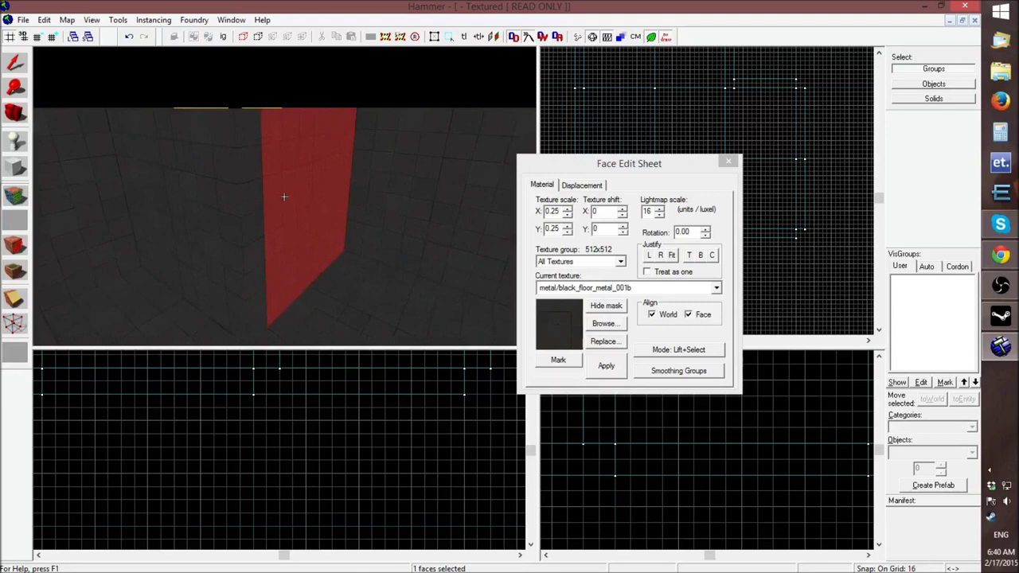
key("w")
key("z")
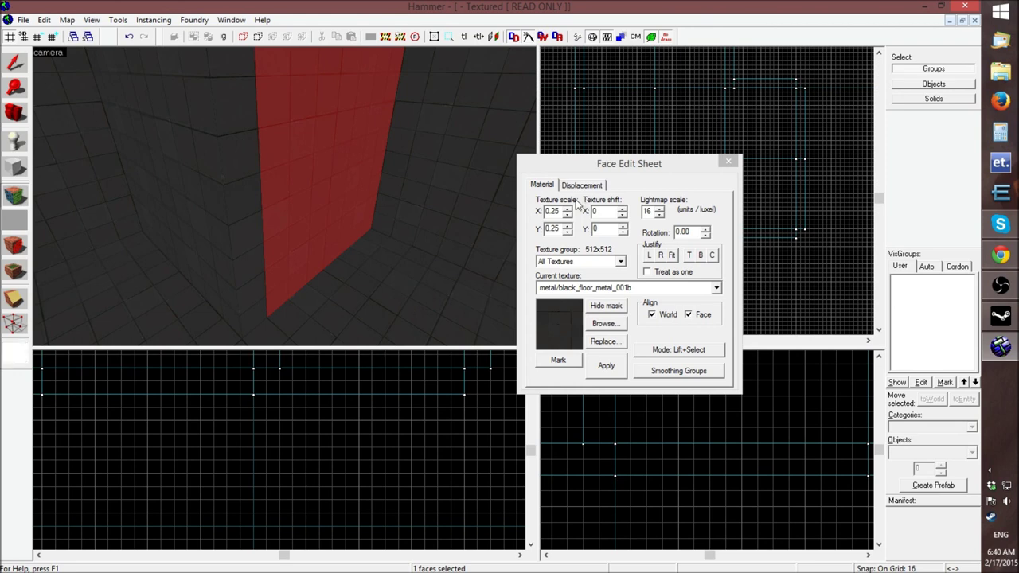
left_click(728, 161)
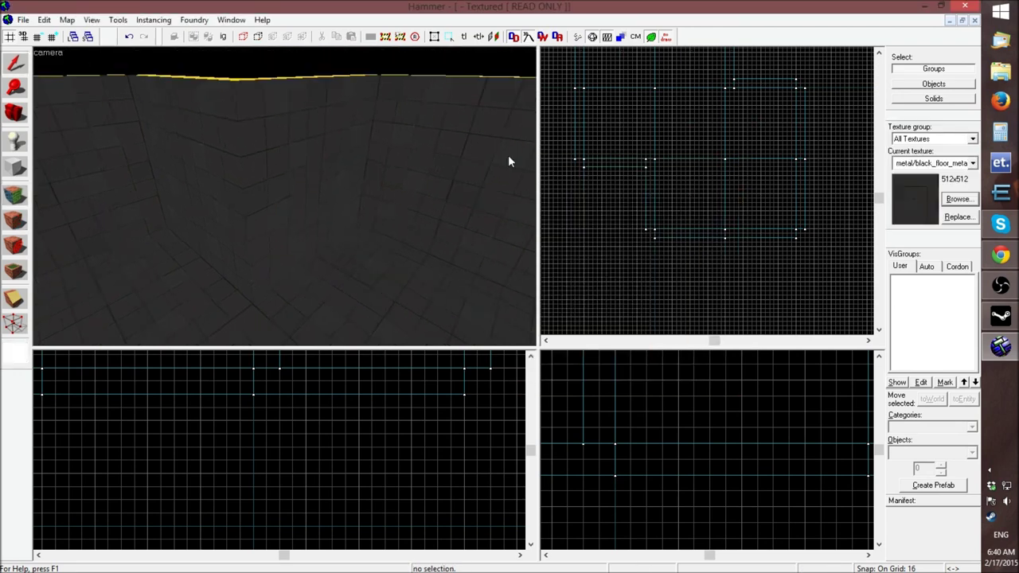
Inspect the enclosed room's walls and inner corners from inside in the 3D view
key("w")
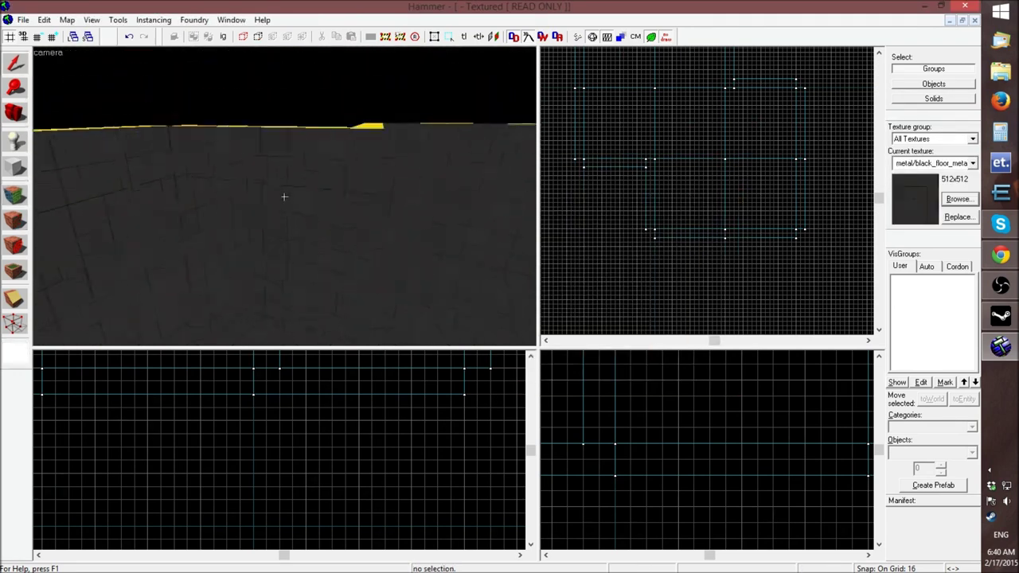
key("w")
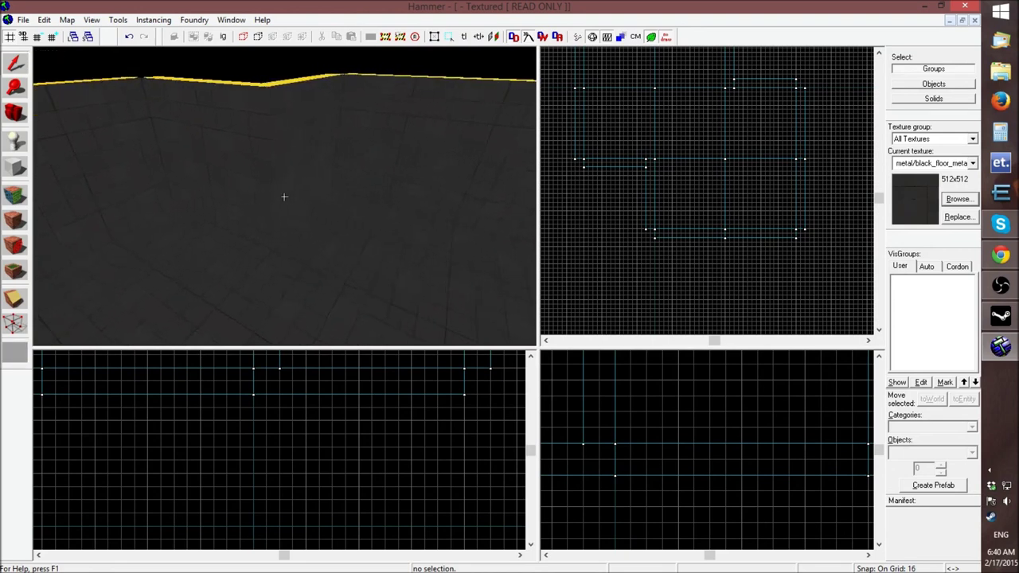
key("z")
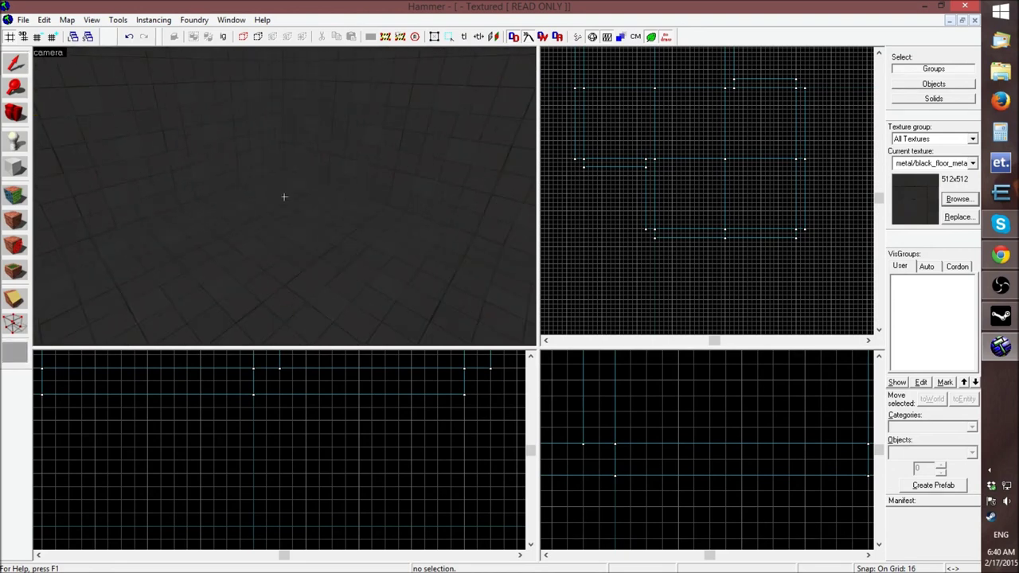
key("z")
left_click(273, 138)
left_click(582, 238)
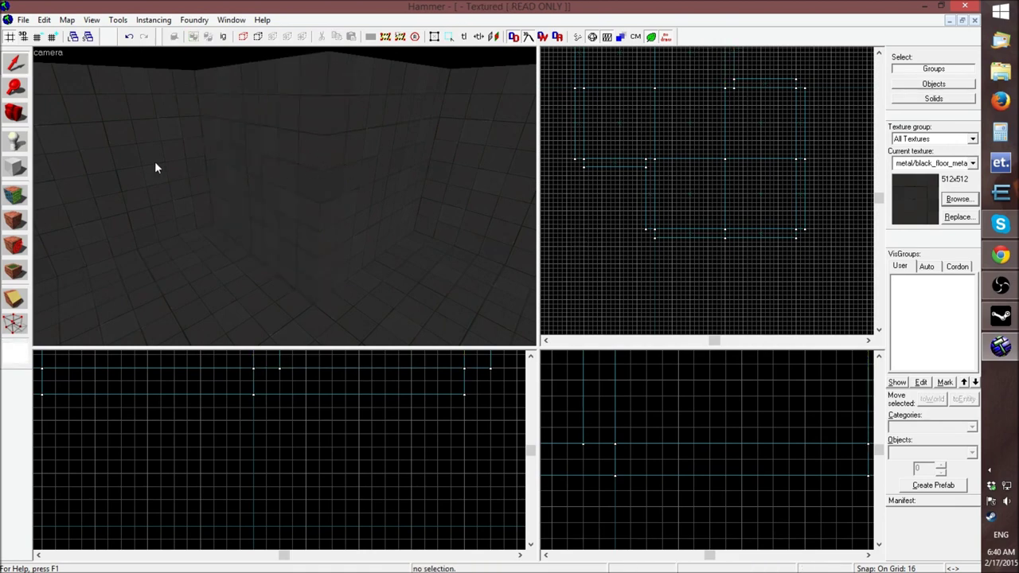
Open the face editor and choose metal/black_wall_metal_002b as the current texture
left_click(19, 197)
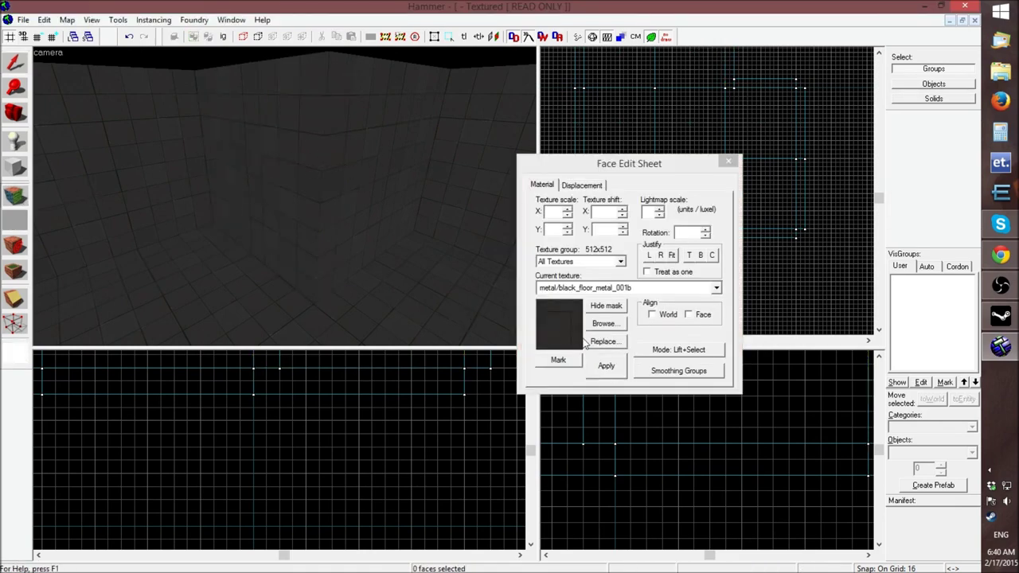
left_click(604, 325)
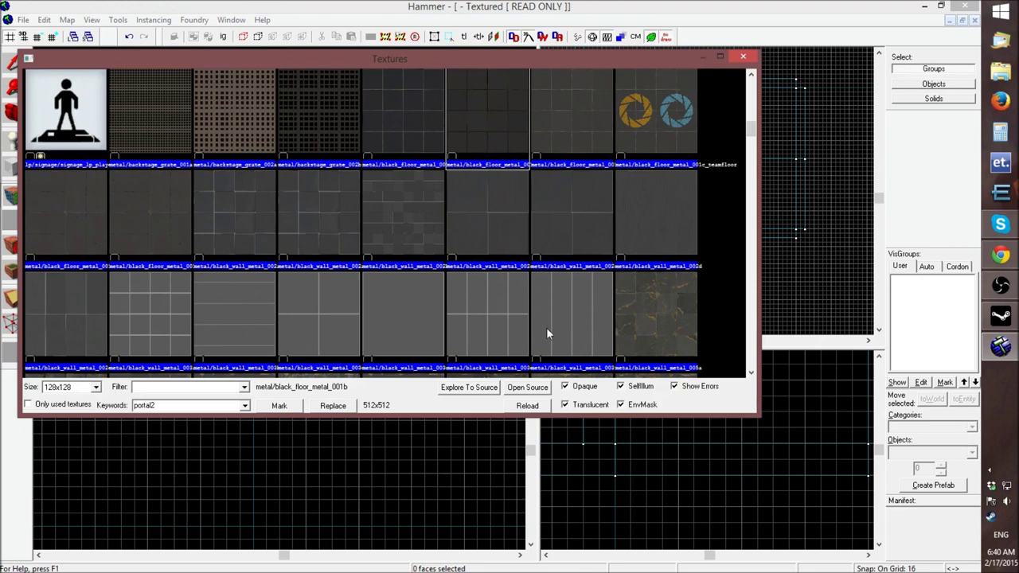
left_click(300, 213)
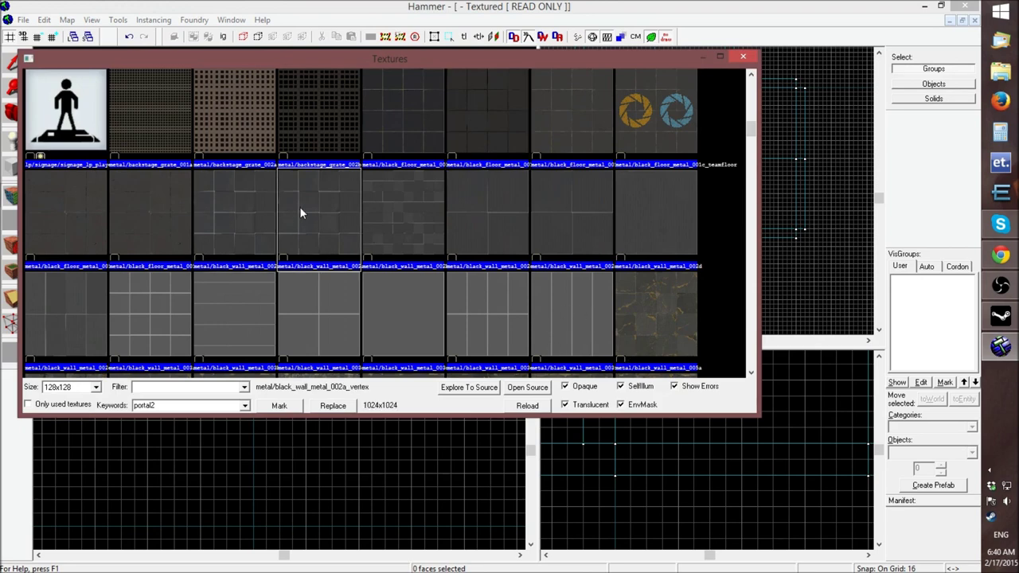
left_click(415, 216)
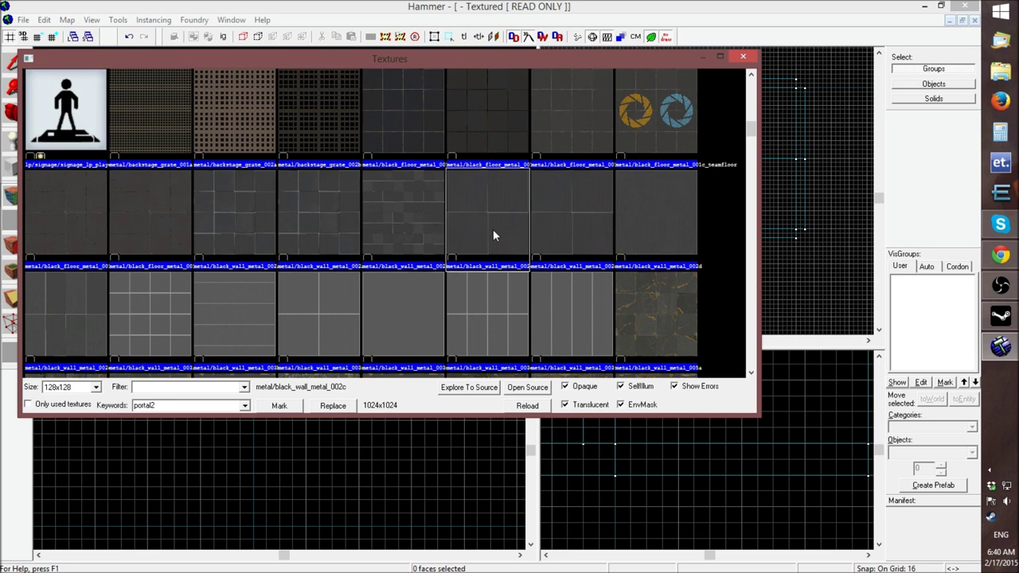
double_click(394, 213)
left_click(607, 366)
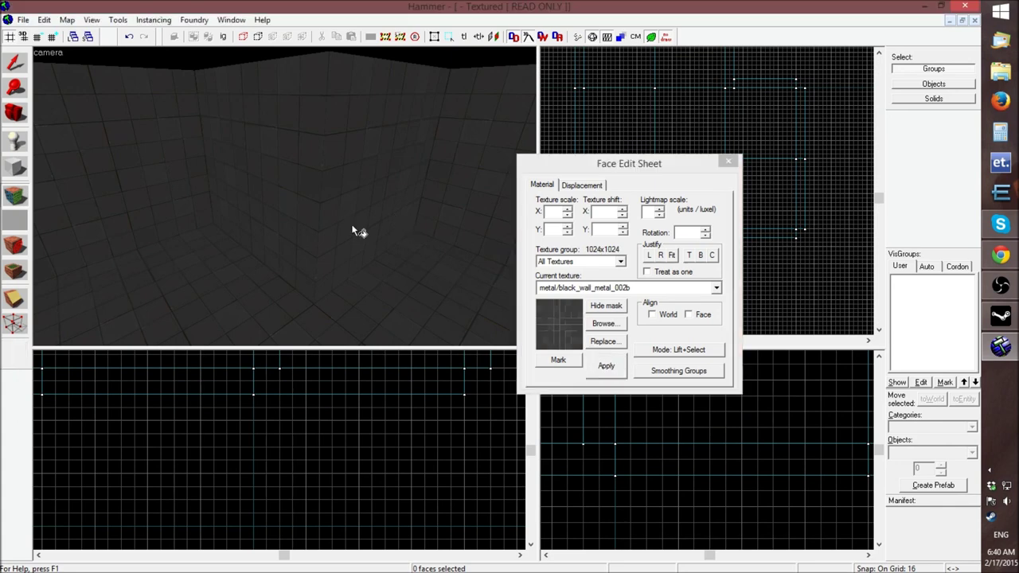
Apply metal/black_wall_metal_002b to the wall face beside the protruding inner corner, and close the face editor
left_click(360, 195)
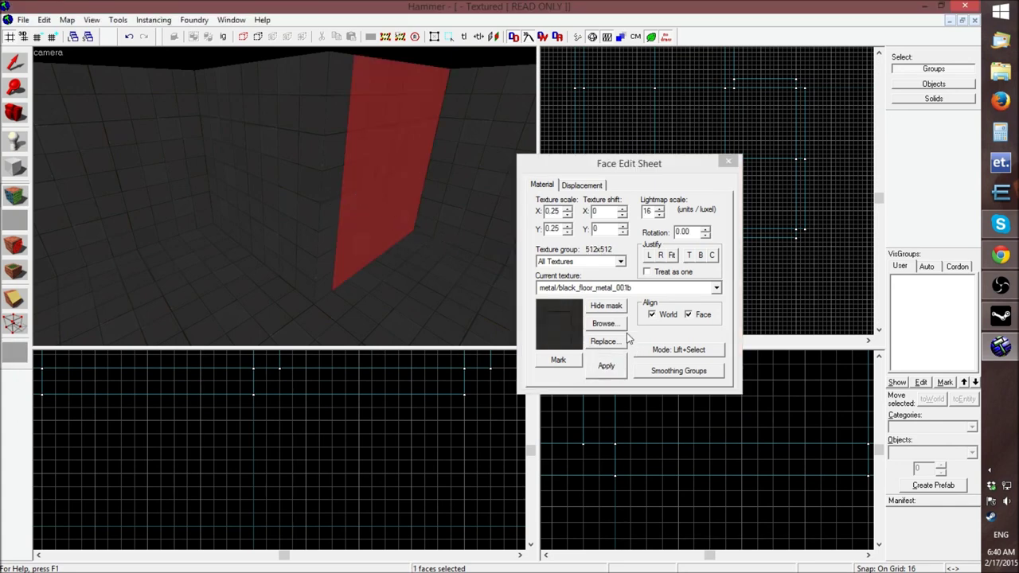
left_click(613, 324)
double_click(431, 226)
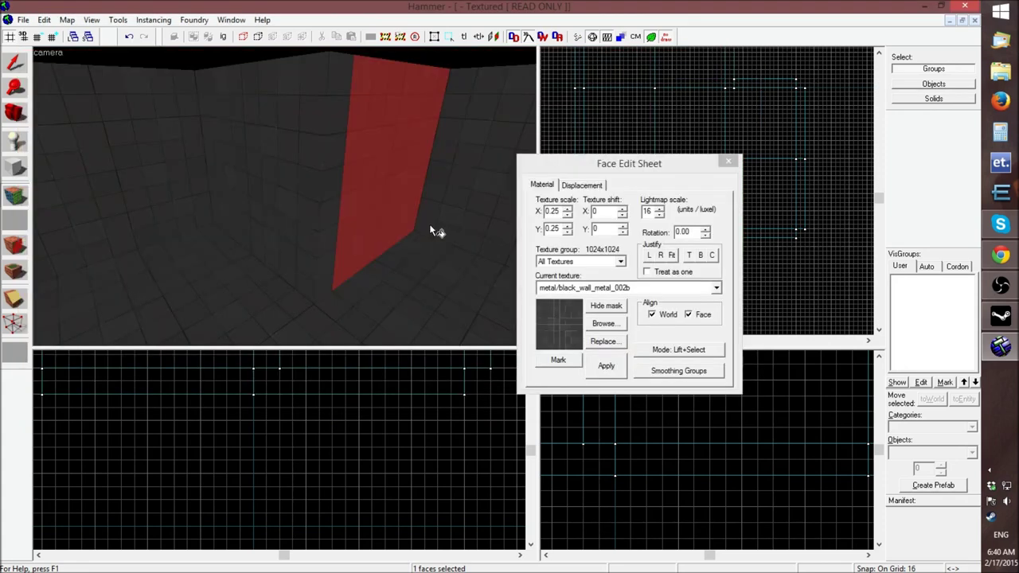
left_click(611, 370)
key("z")
key("z")
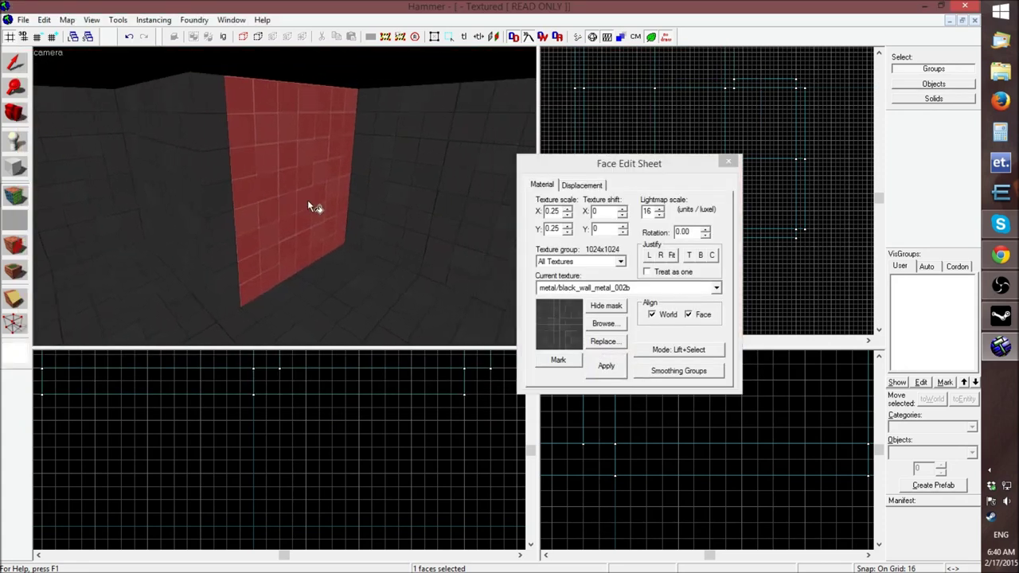
left_click(723, 163)
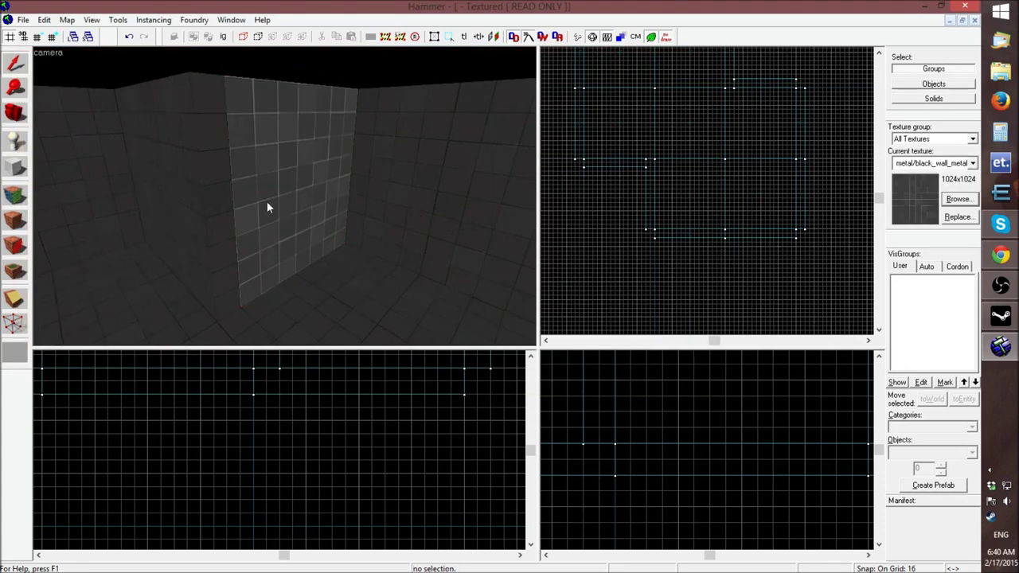
Lift the texture from the retextured wall and apply it to the wall end and adjoining walls around the protruding corner
left_click(30, 199)
left_click(253, 217)
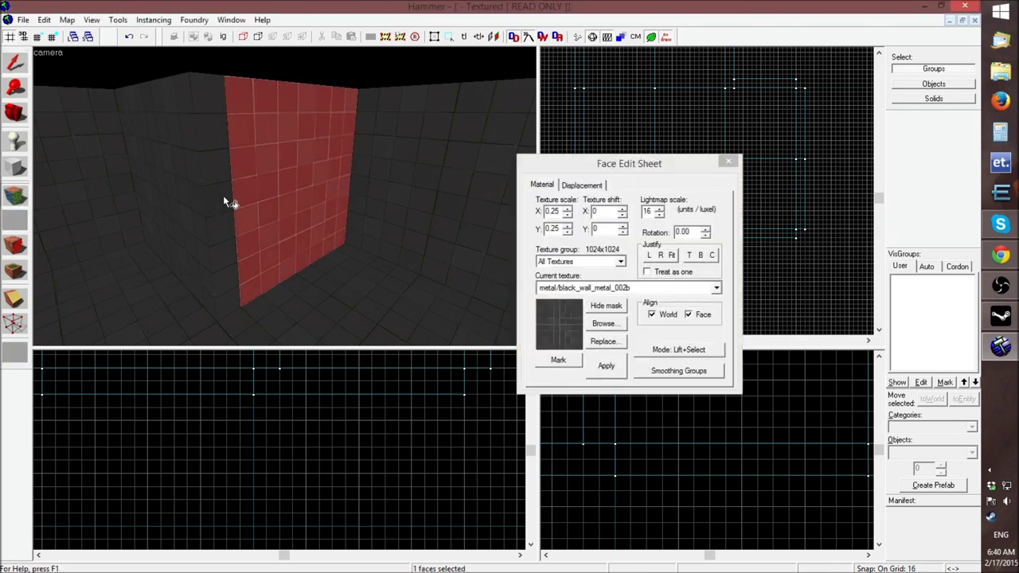
right_click(225, 196)
right_click(138, 179)
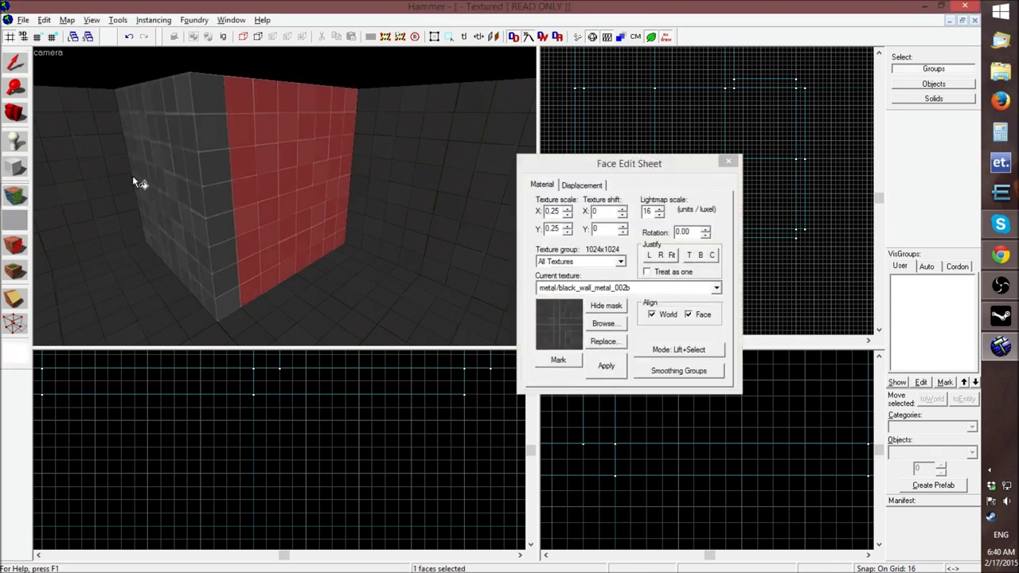
right_click(91, 177)
right_click(389, 201)
Continue metal/black_wall_metal_002b onto the wall segment adjoining the next recessed corner
key("z")
key("z")
right_click(140, 179)
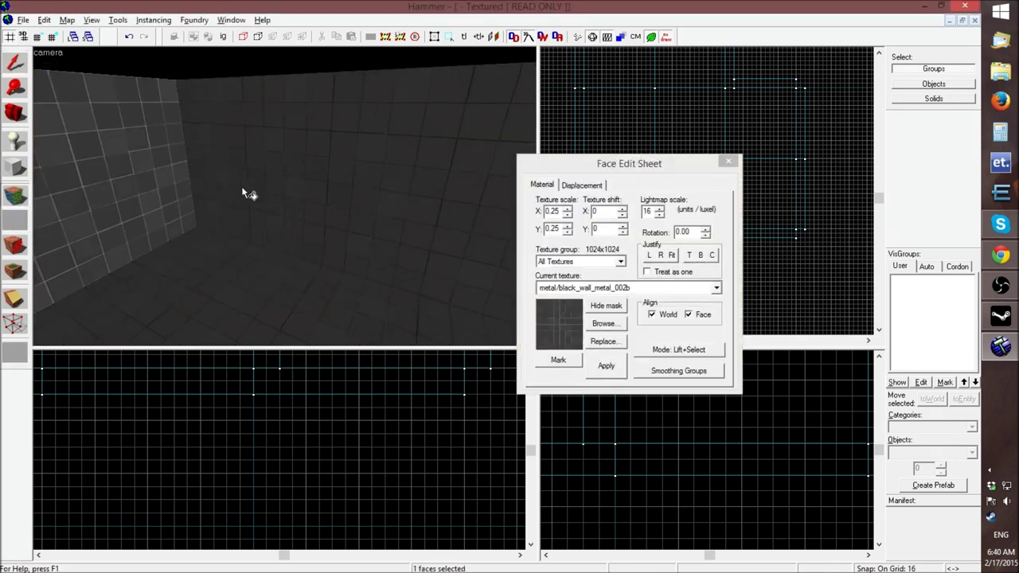
right_click(245, 191)
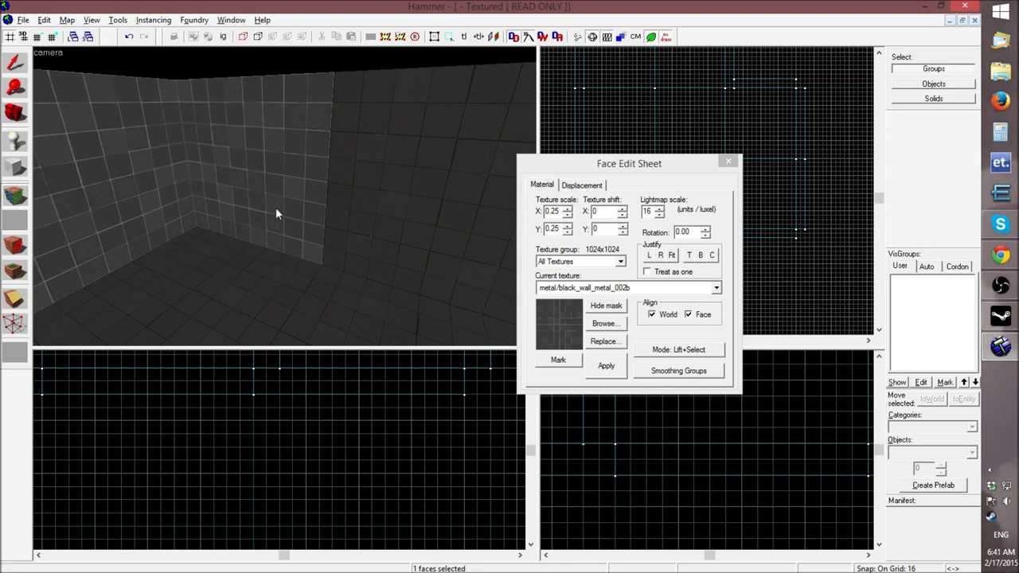
Apply metal/black_wall_metal_002b to the remaining inner wall faces around the room, and close the face editor
key("a")
left_click_drag(341, 215, 285, 201)
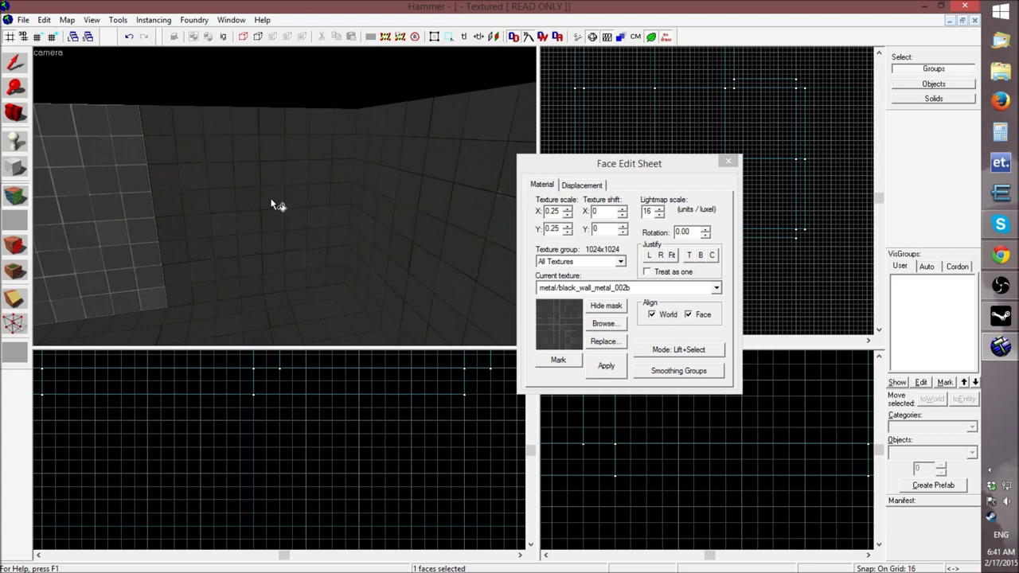
right_click(271, 200)
right_click(384, 217)
key("z")
key("z")
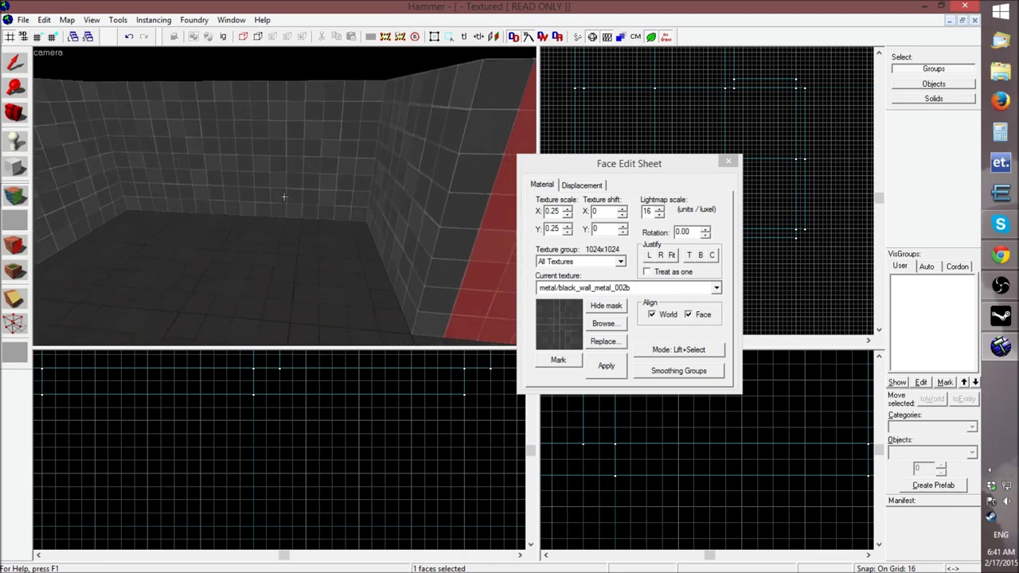
key("s")
key("z")
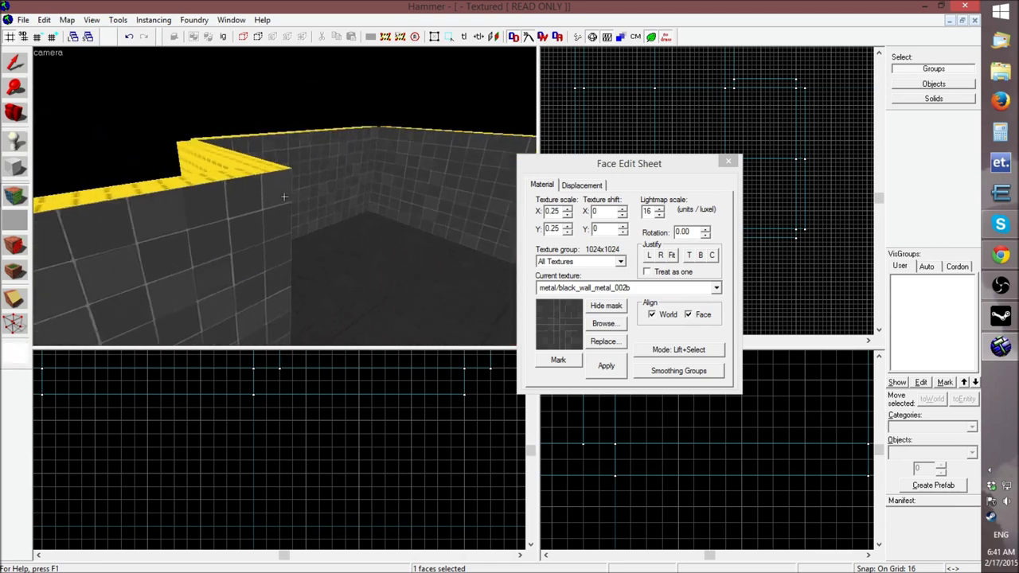
key("z")
left_click_drag(251, 205, 291, 200)
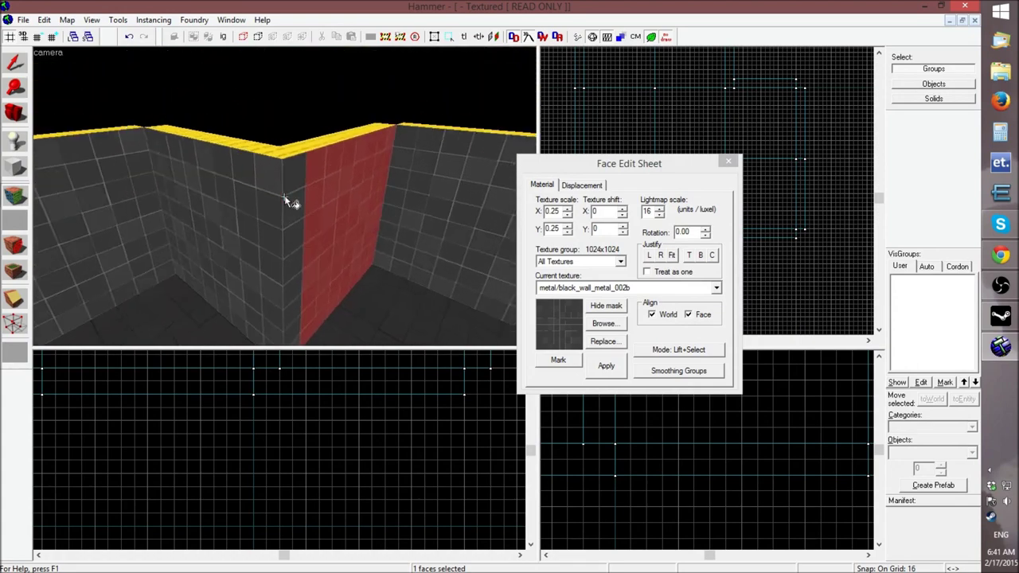
left_click(723, 164)
Start saving the new map as a VMF file
left_click(23, 20)
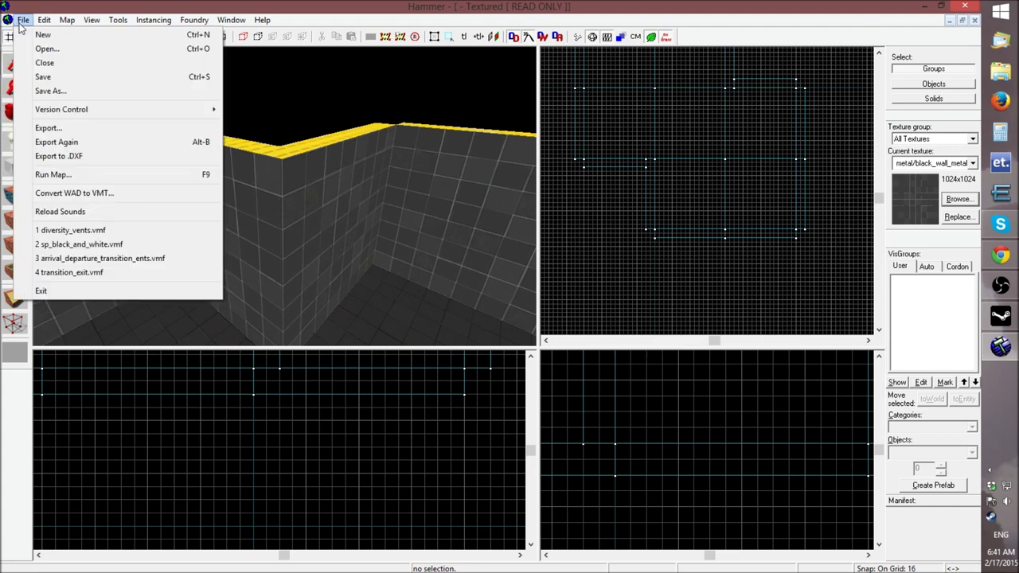
left_click(61, 79)
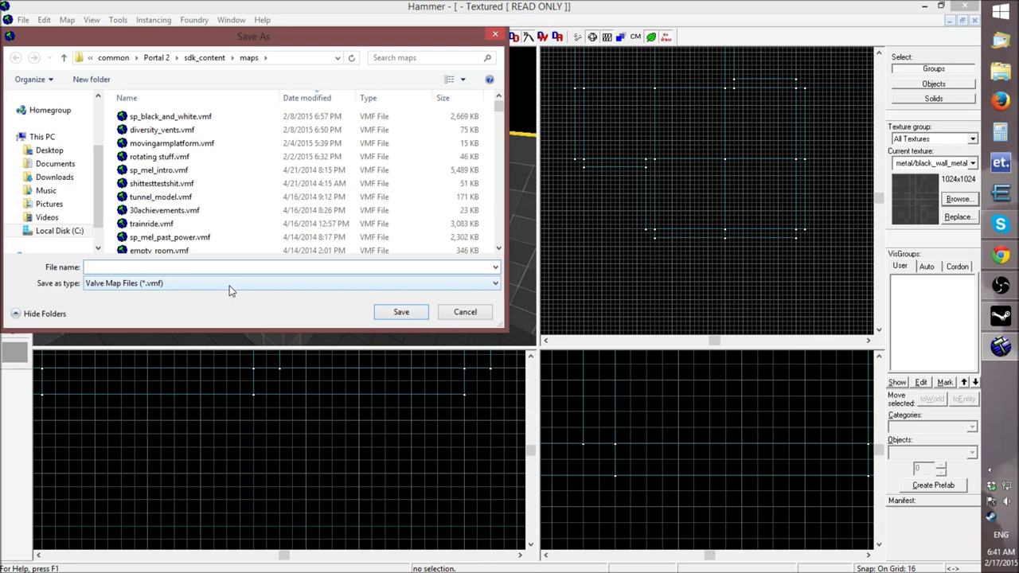
type("mp_")
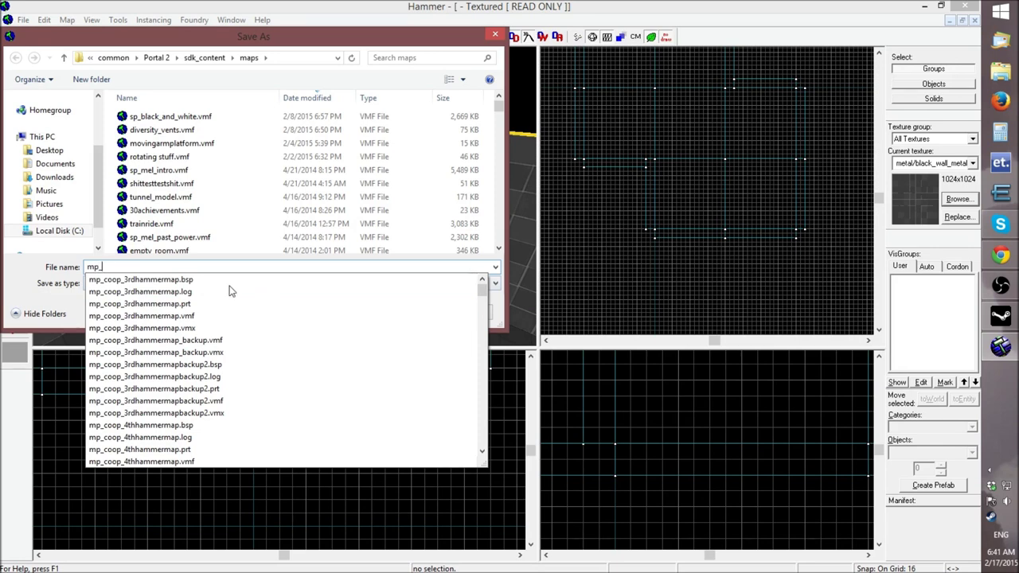
type("coop_")
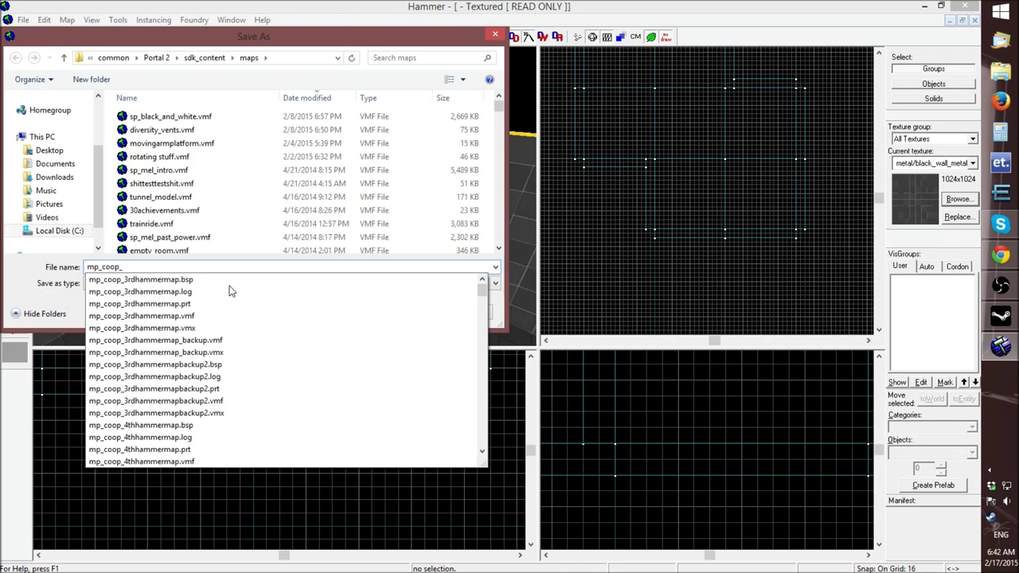
key("BackSpace")
key("BackSpace")
key("BackSpace")
key("BackSpace")
key("BackSpace")
key("BackSpace")
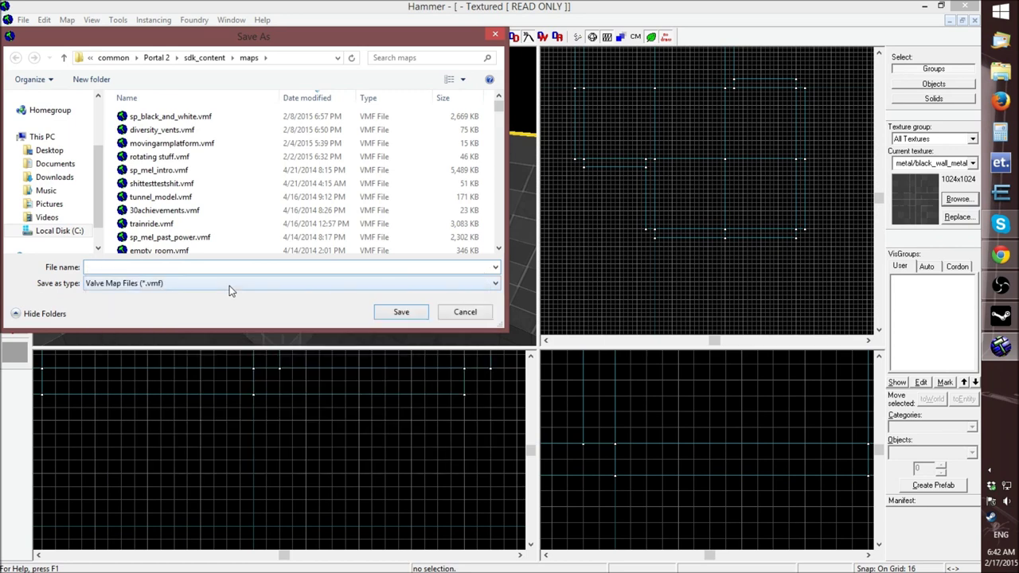
Save the map as sp_tutorialmap in the sdk_content maps folder
type("s")
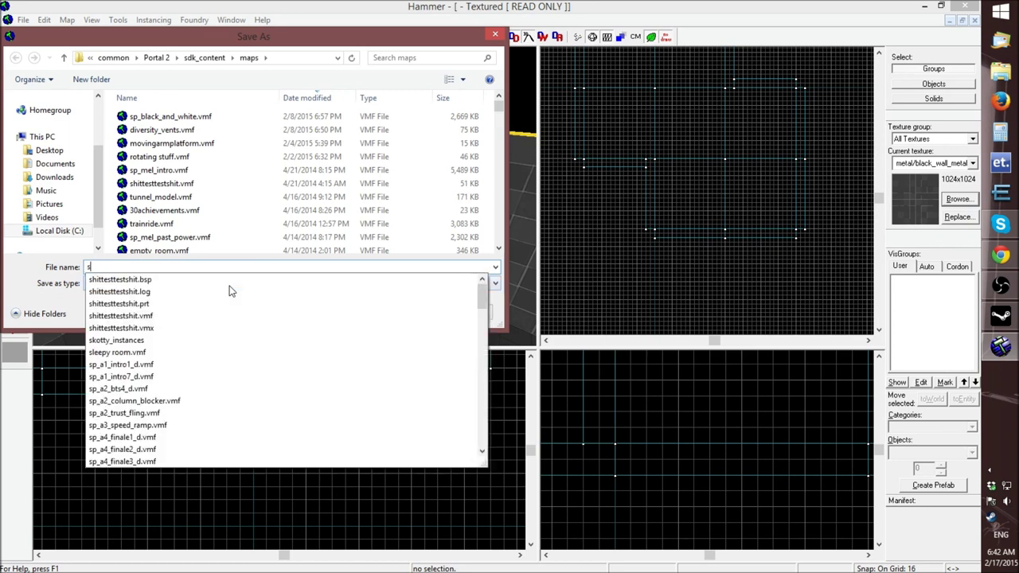
type("p")
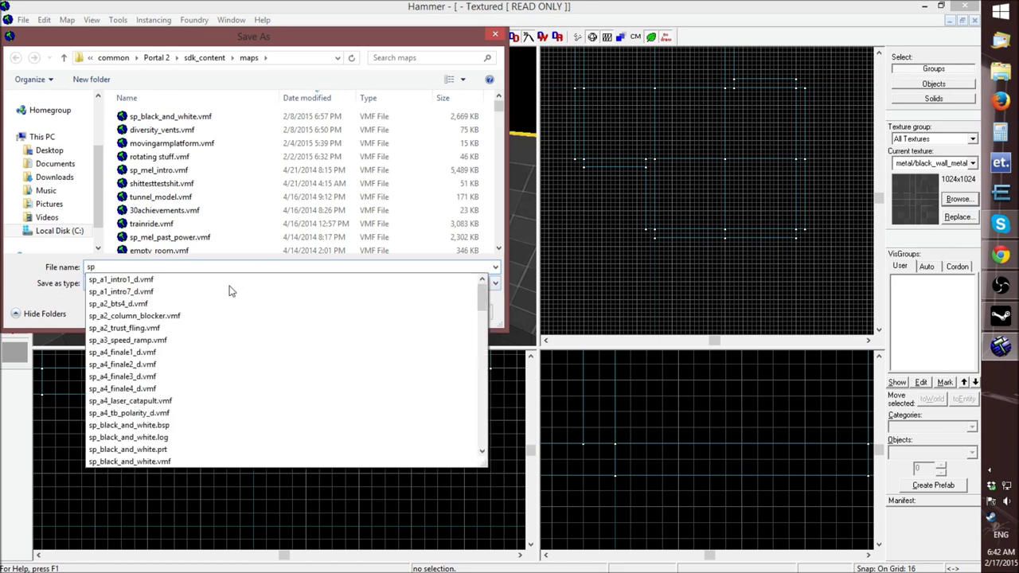
type("_")
type("tutorial")
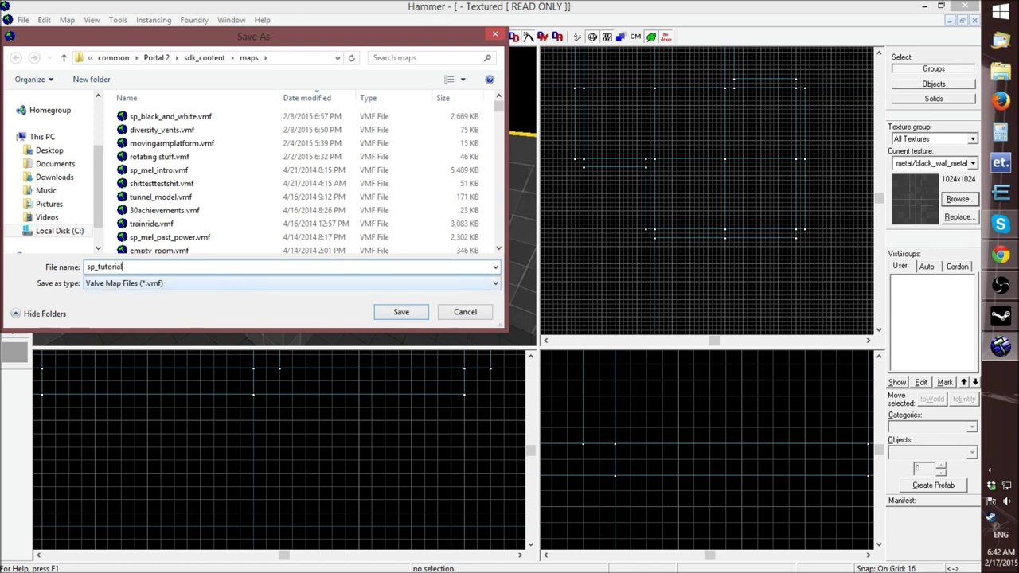
type("map")
left_click(391, 314)
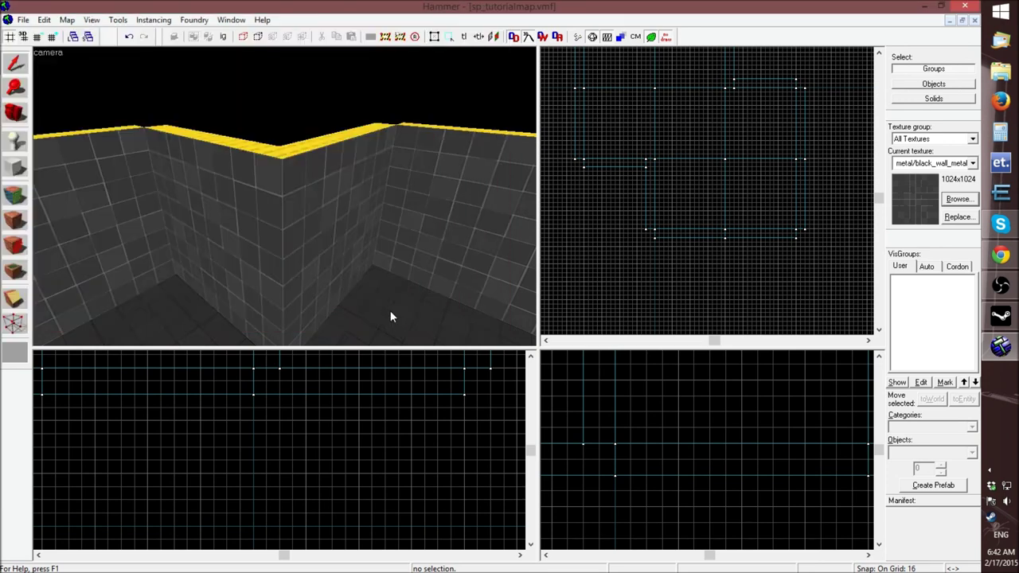
Examine the room's walls, floor and overall shape from inside and outside in the 3D view
key("z")
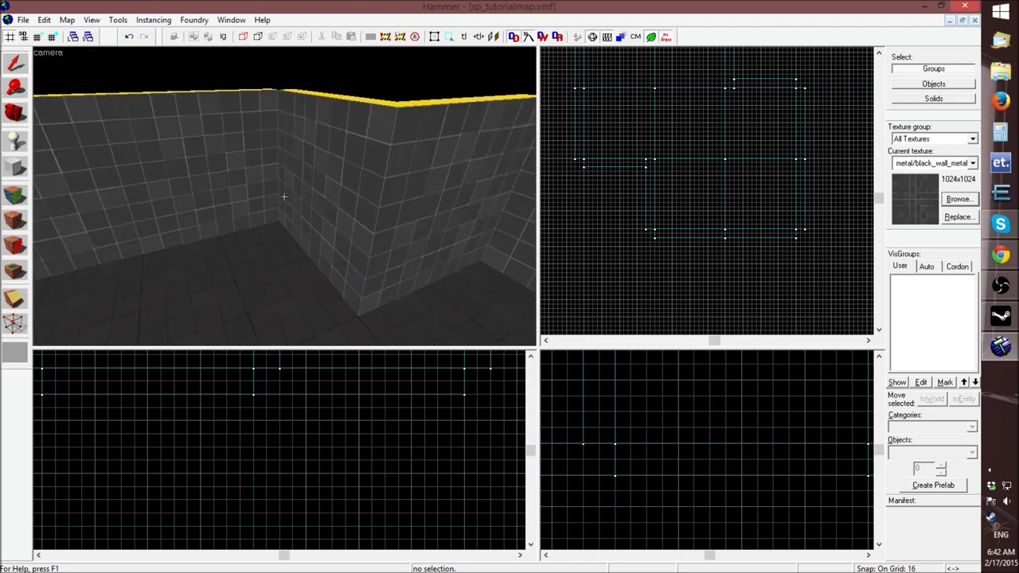
key("z")
key("z")
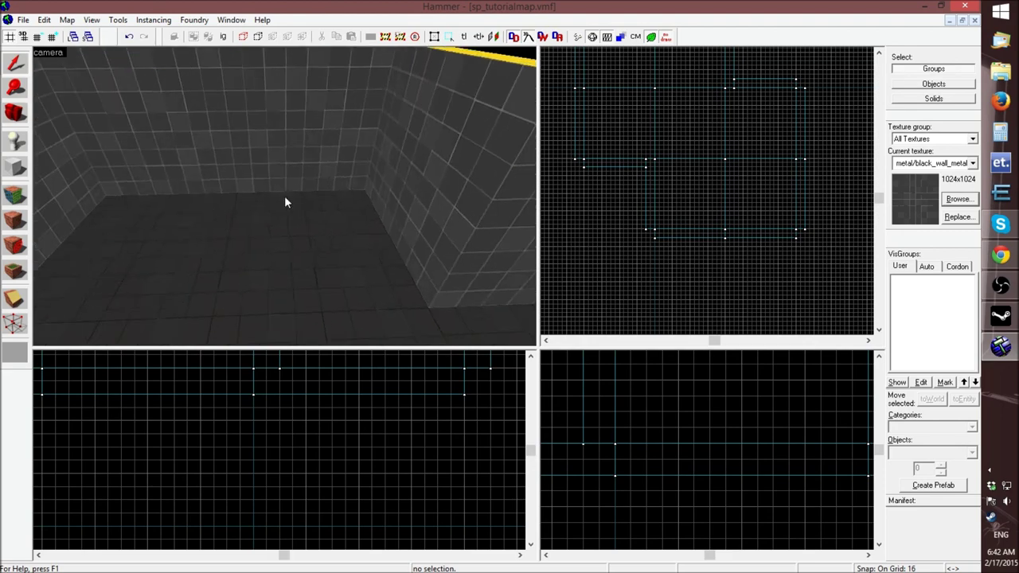
key("z")
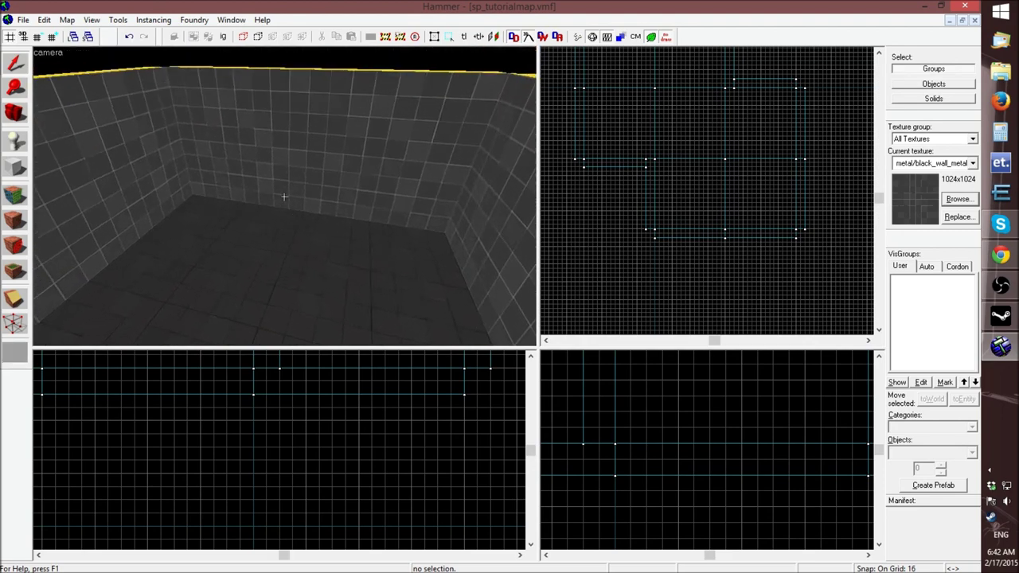
key("s")
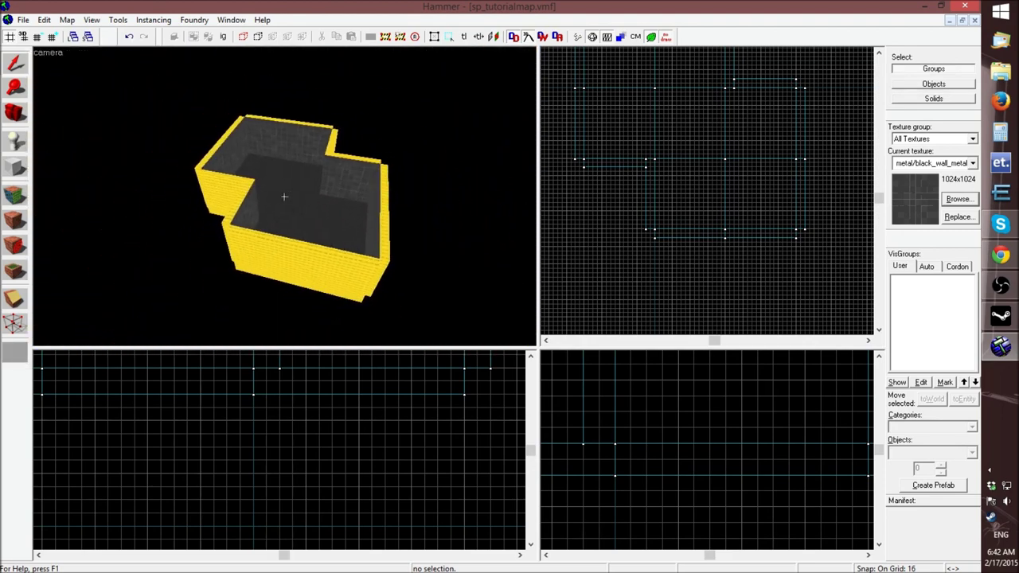
key("a")
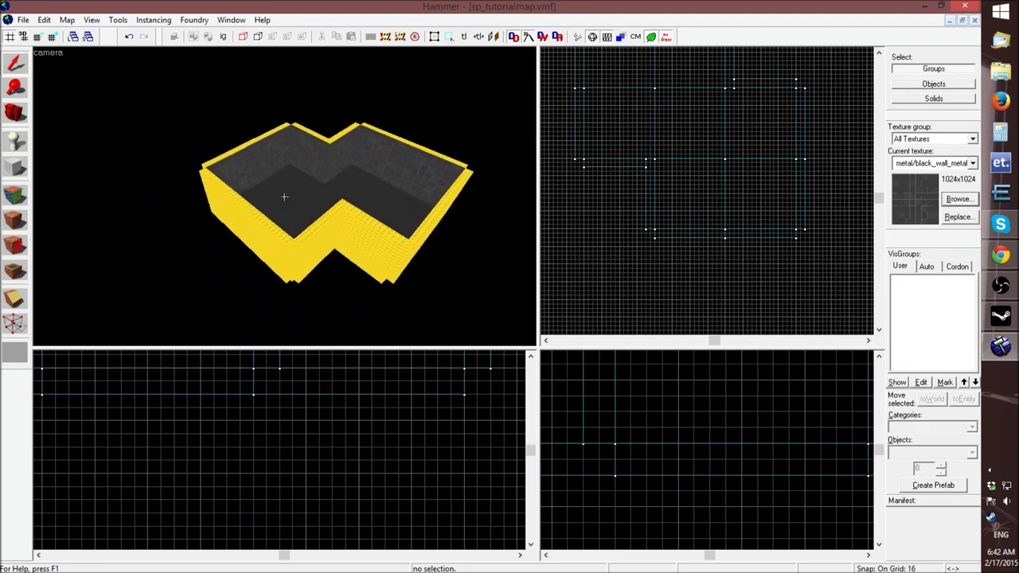
key("w")
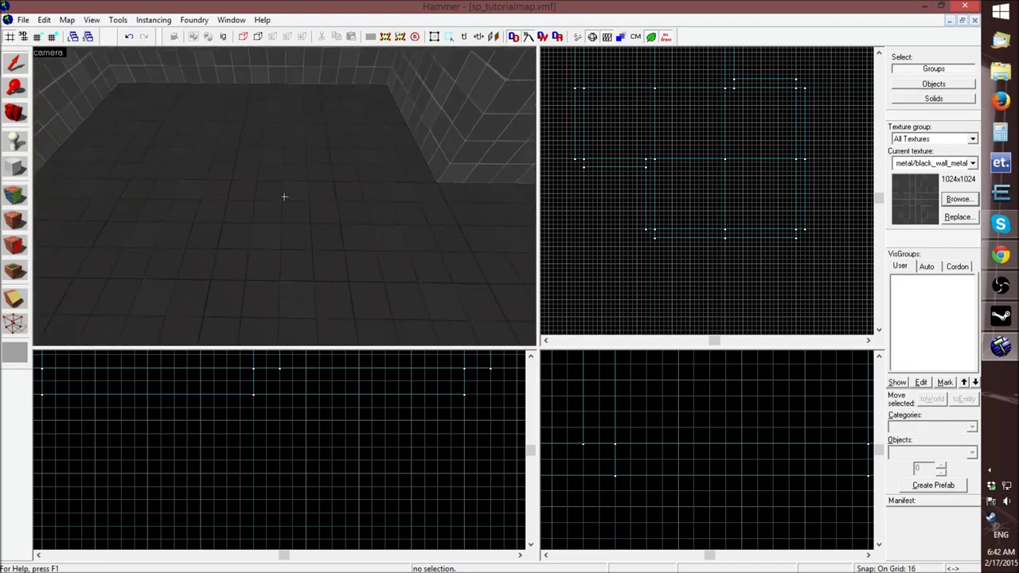
key("s")
key("z")
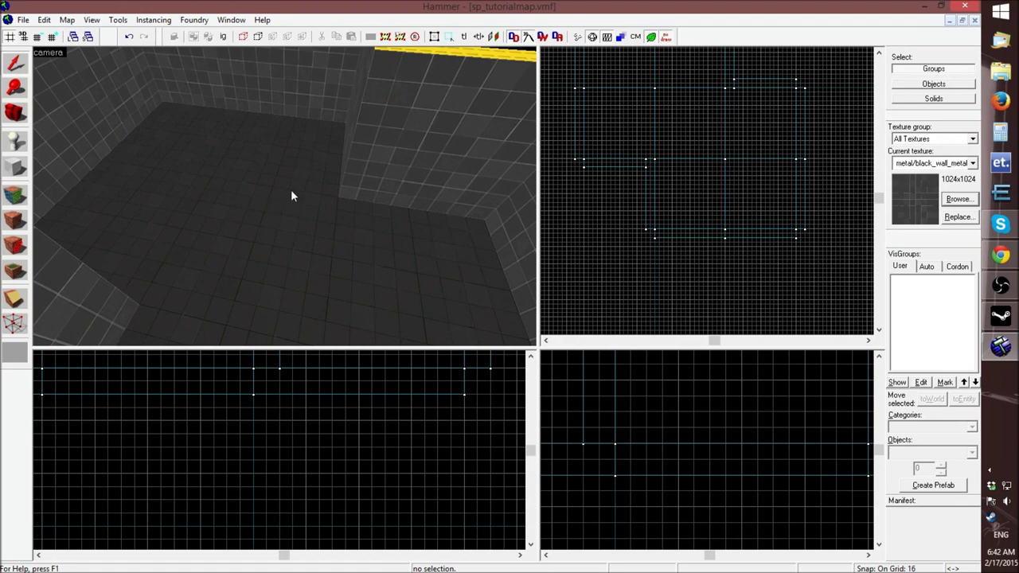
key("z")
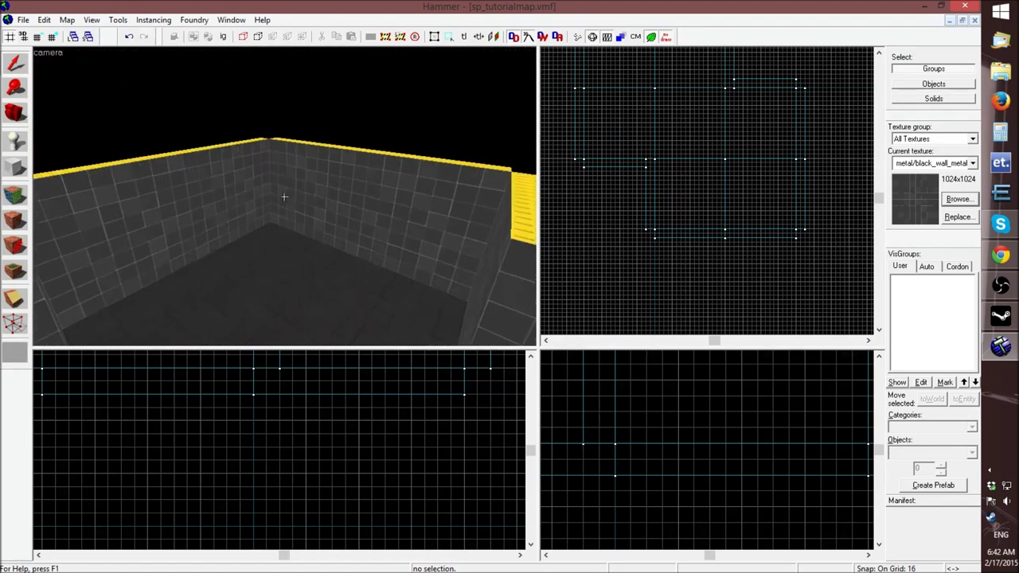
Select all seven floor blocks of the room
key("z")
left_click(282, 230)
key("z")
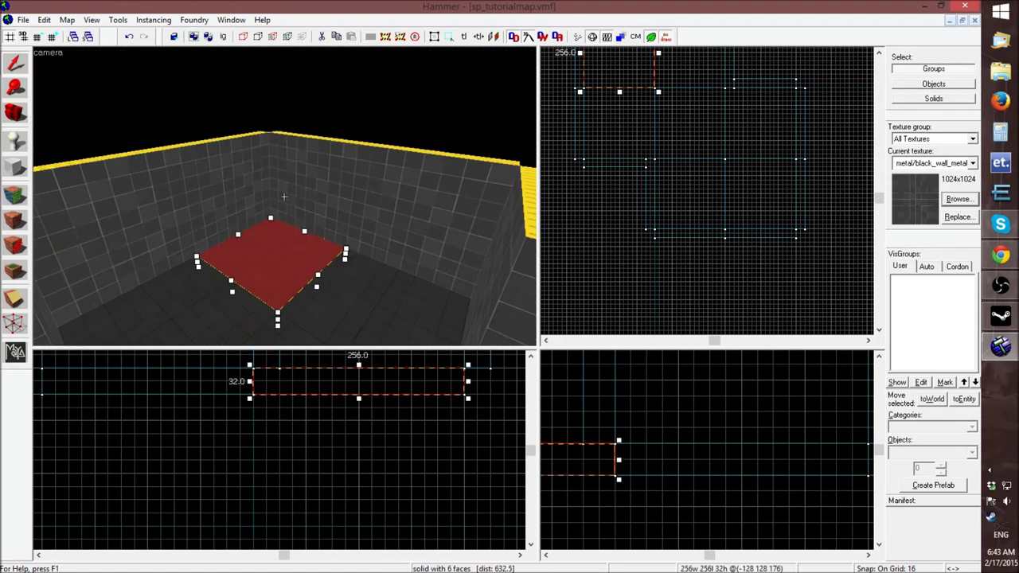
key("z")
left_click(274, 85, "ctrl")
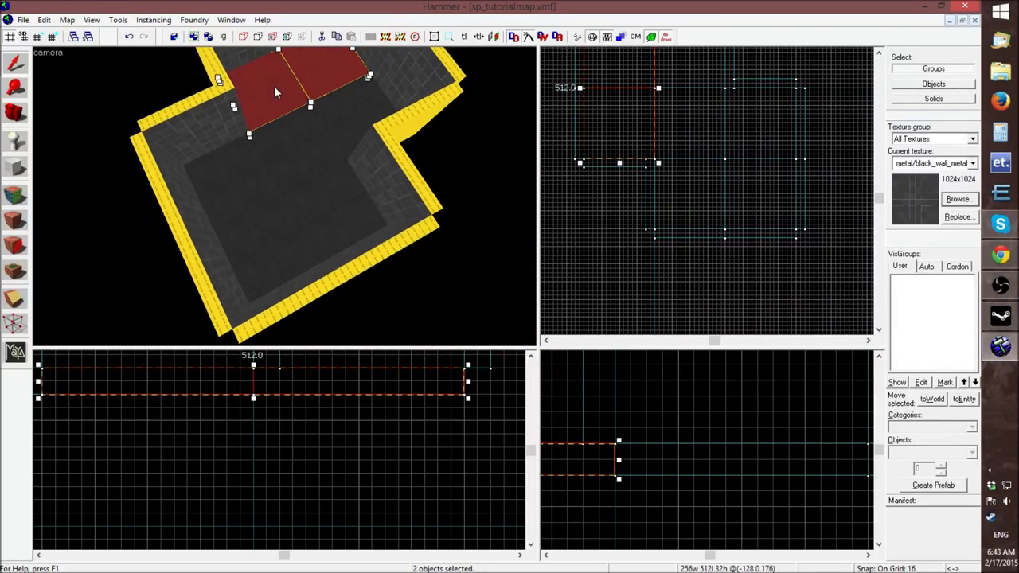
left_click(311, 115, "ctrl")
left_click(322, 159, "ctrl")
left_click(334, 207, "ctrl")
left_click(265, 232, "ctrl")
left_click(255, 193, "ctrl")
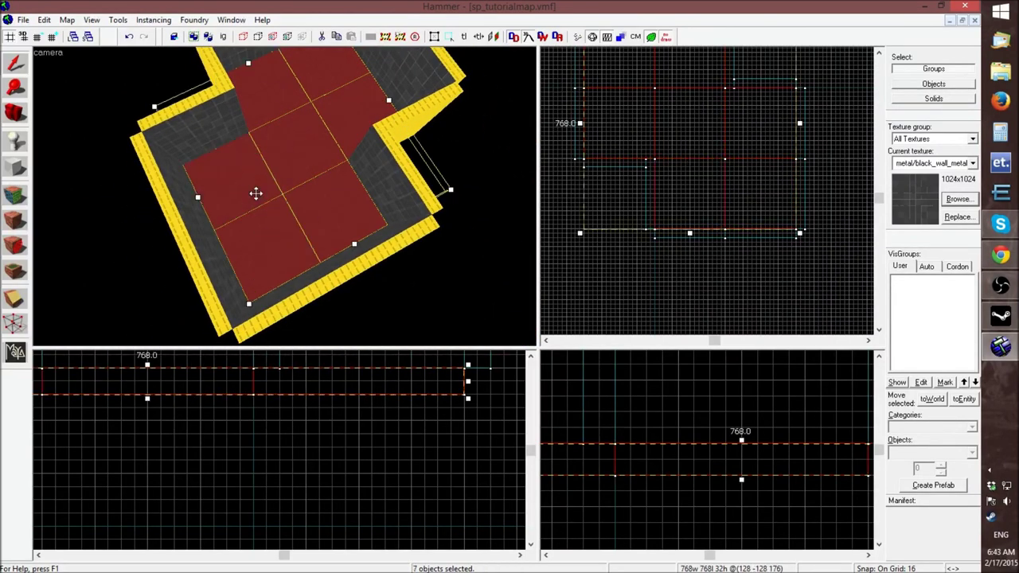
Copy the seven selected floor blocks straight up onto the tops of the walls to form the ceiling, and clear the selection
key("z")
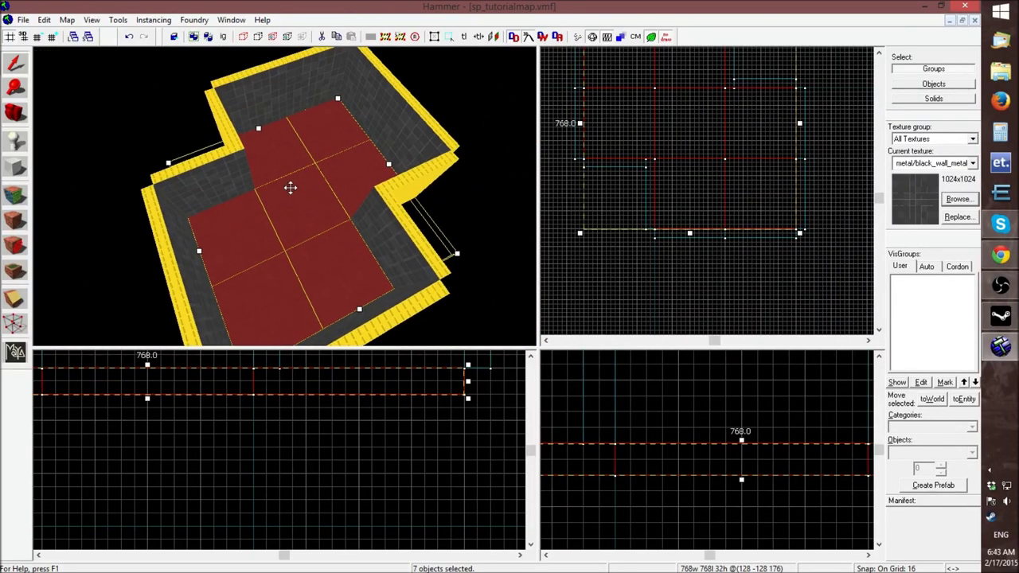
scroll(635, 453, "down", 5)
scroll(634, 454, "up", 5)
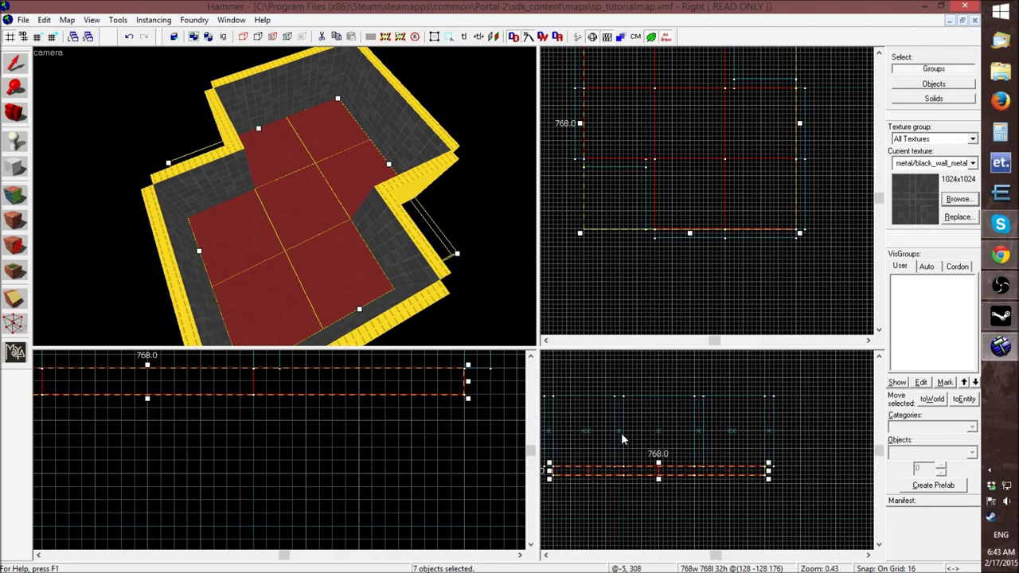
left_click_drag(612, 471, 617, 392)
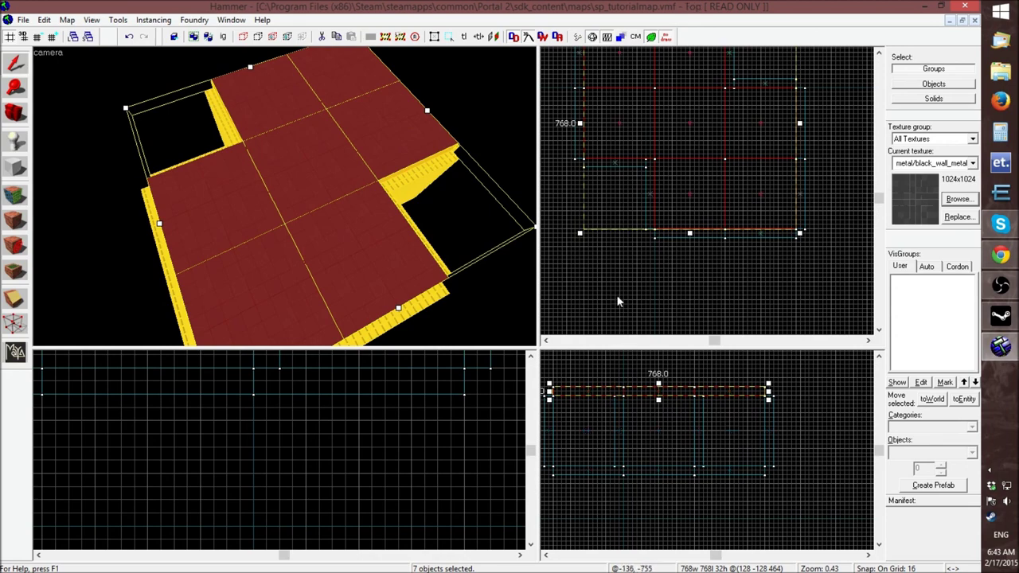
left_click(617, 296)
Apply tools/toolsnodraw_glass_footsteps to the outer top faces of all seven ceiling blocks
left_click(24, 192)
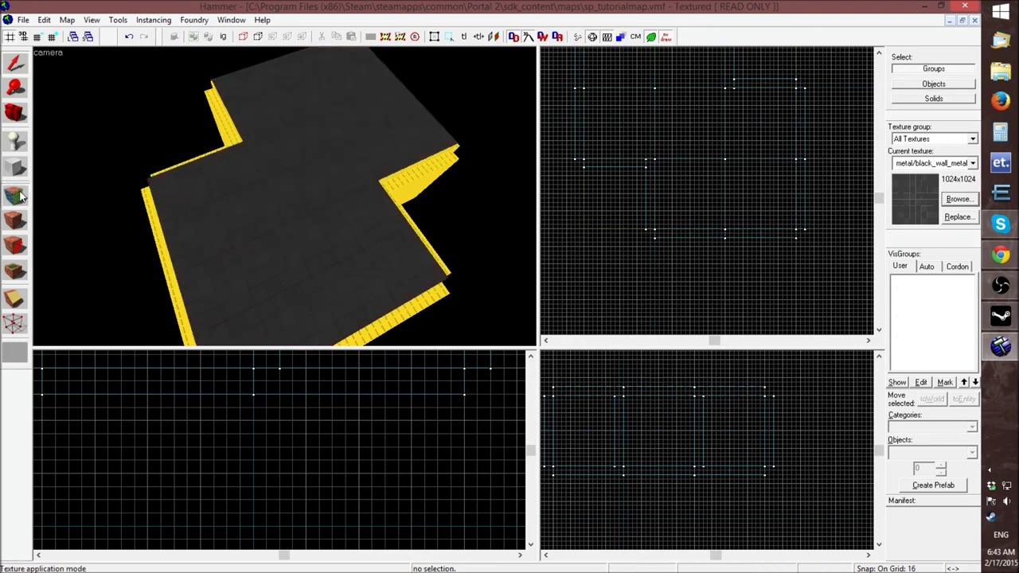
left_click(412, 322)
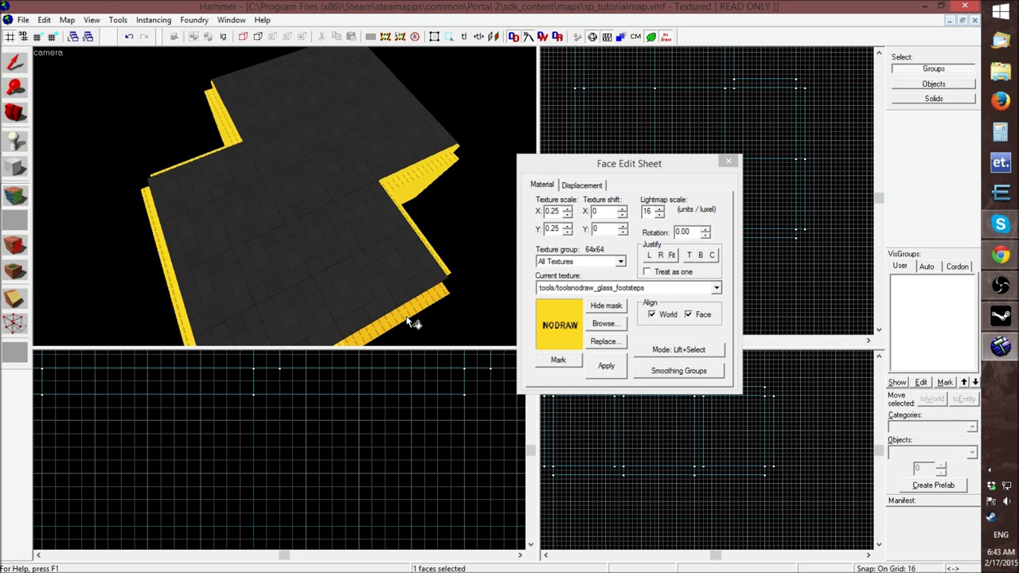
right_click(383, 275)
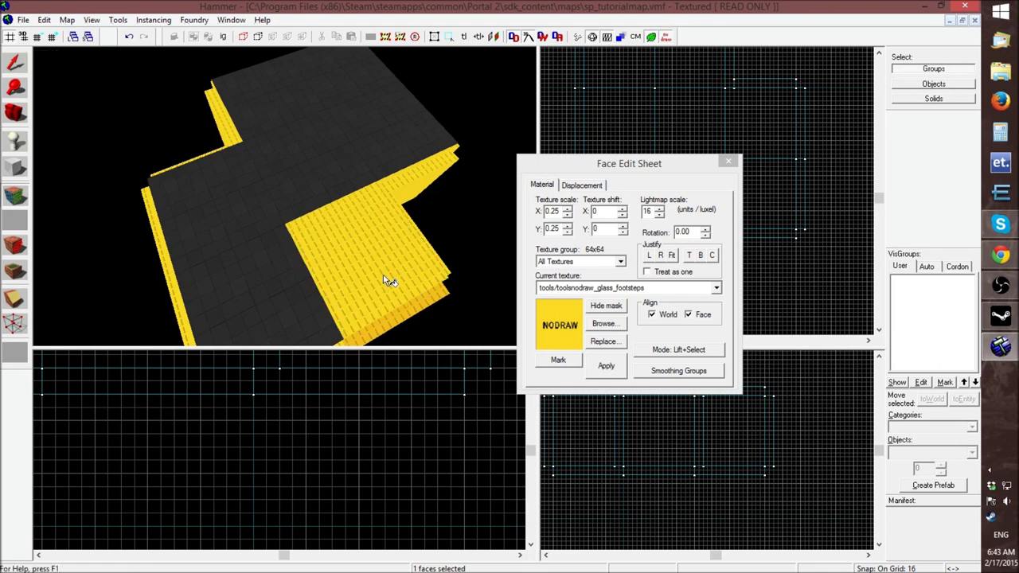
right_click(267, 274)
right_click(213, 208)
right_click(292, 188)
right_click(371, 133)
right_click(334, 76)
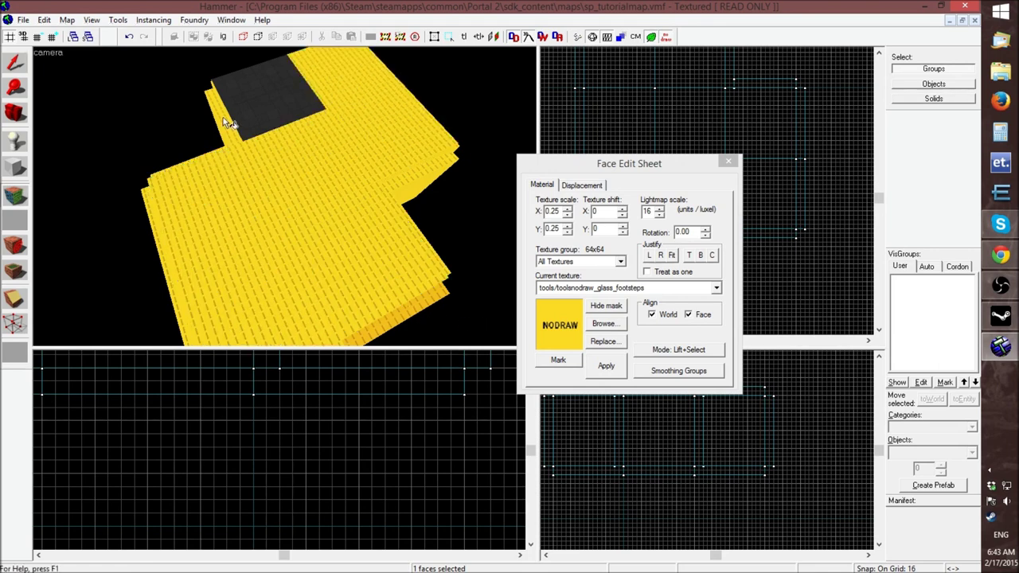
right_click(275, 110)
Browse the portal2 textures for a dark metal material that suits the room's ceiling
key("z")
key("w")
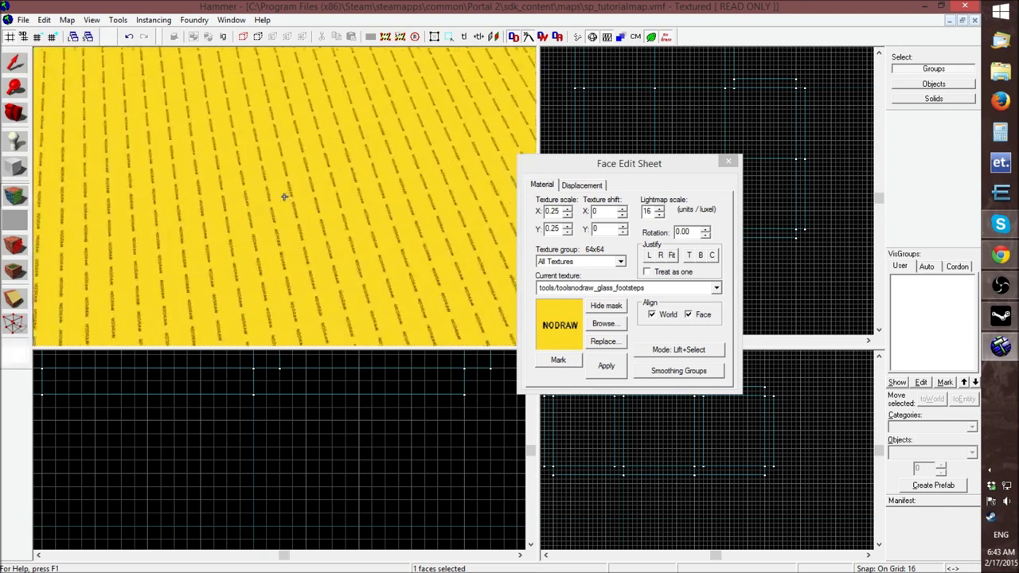
key("z")
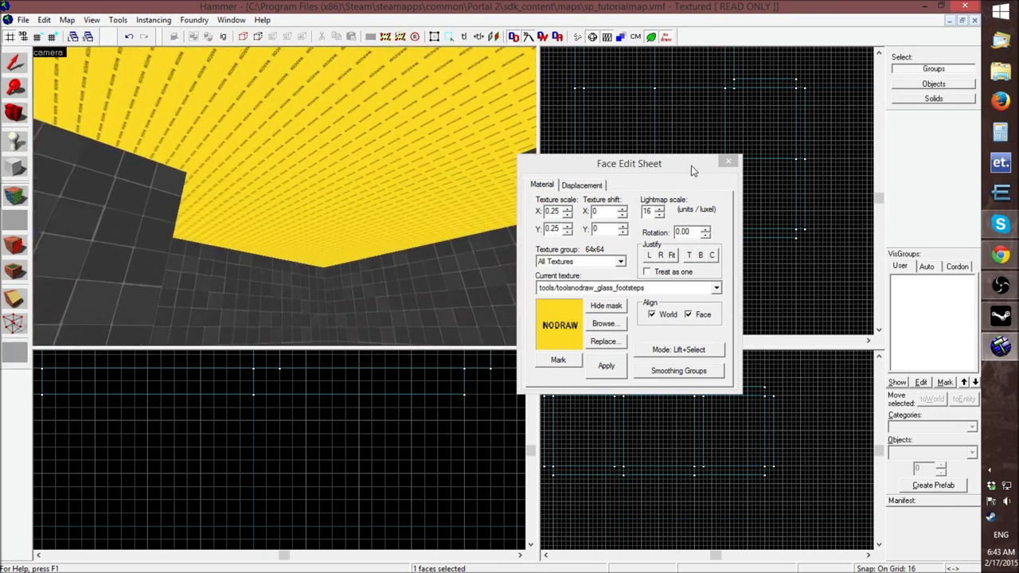
left_click(596, 324)
left_click(491, 291)
scroll(491, 290, "down", 1)
scroll(712, 314, "up", 10)
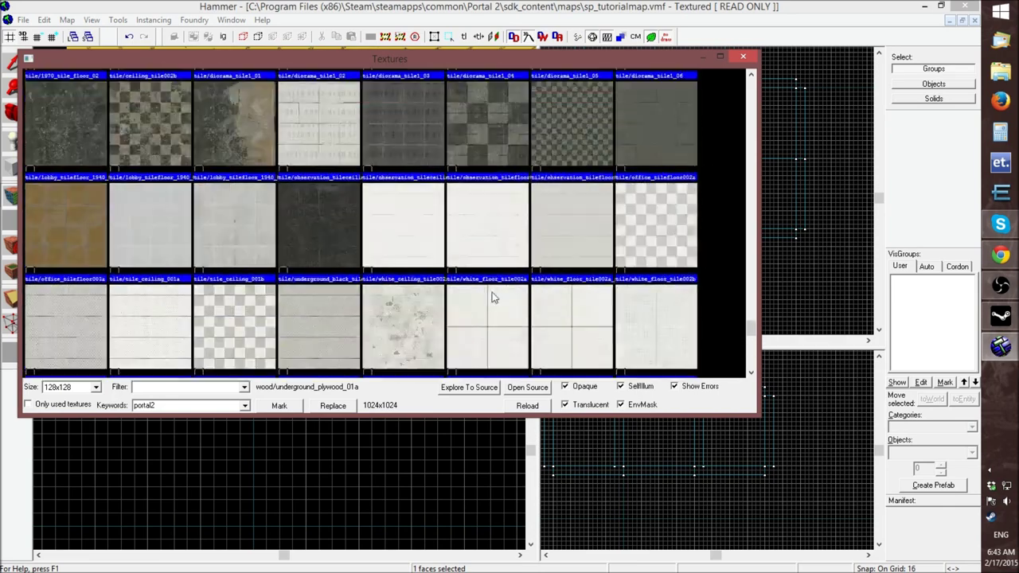
scroll(712, 313, "up", 10)
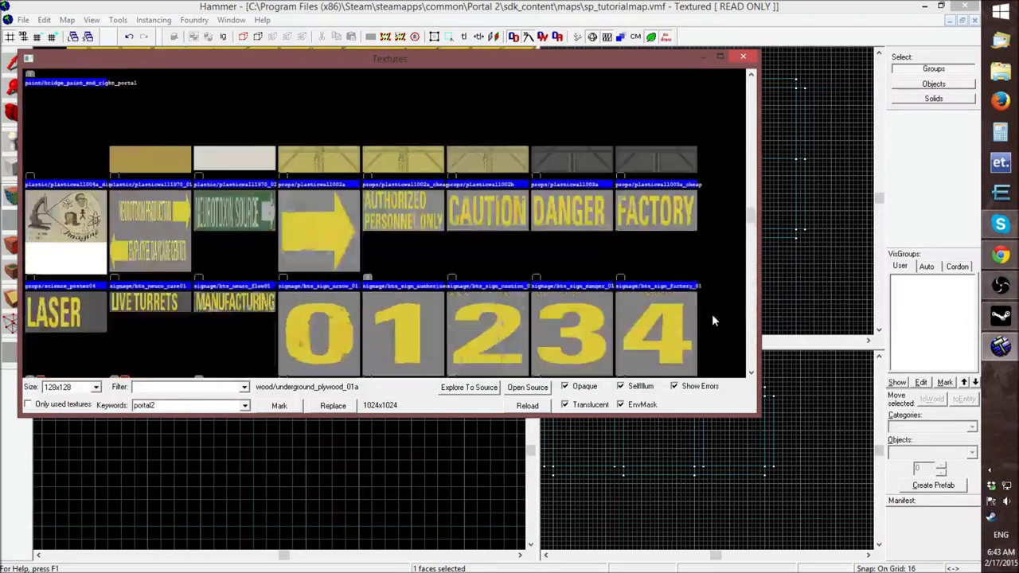
scroll(579, 293, "up", 8)
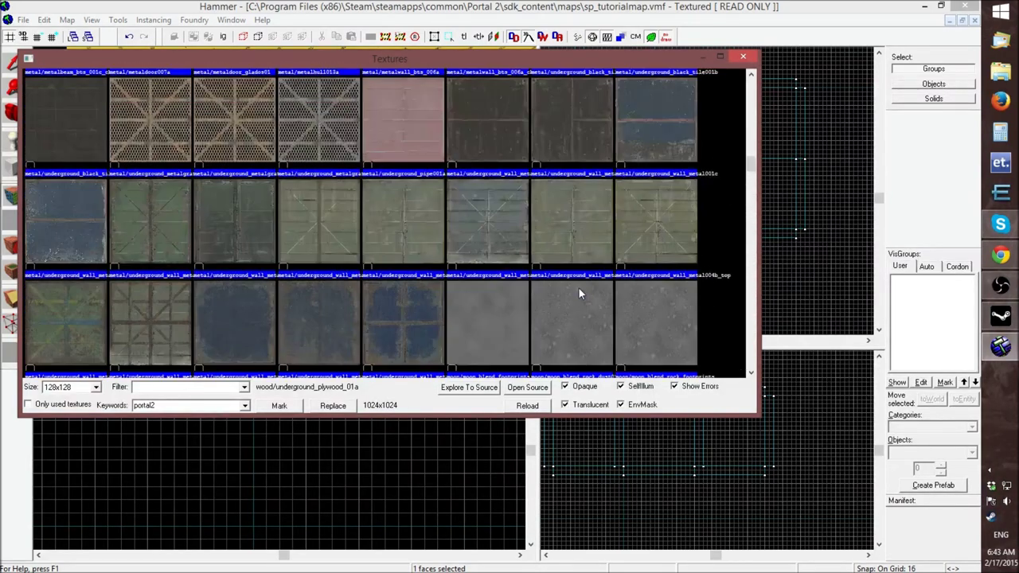
scroll(539, 297, "up", 5)
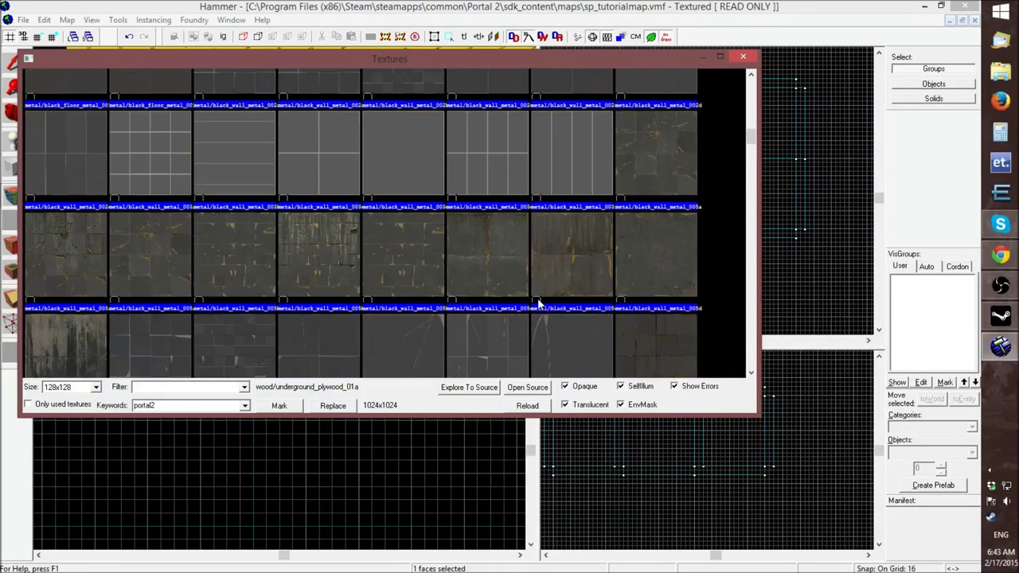
scroll(439, 318, "up", 3)
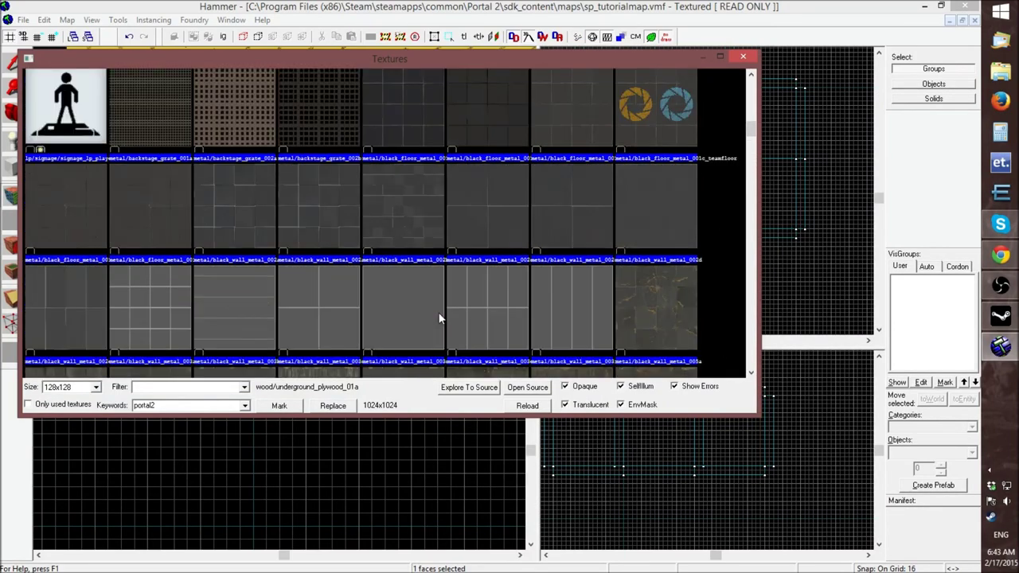
left_click(398, 184)
left_click(337, 197)
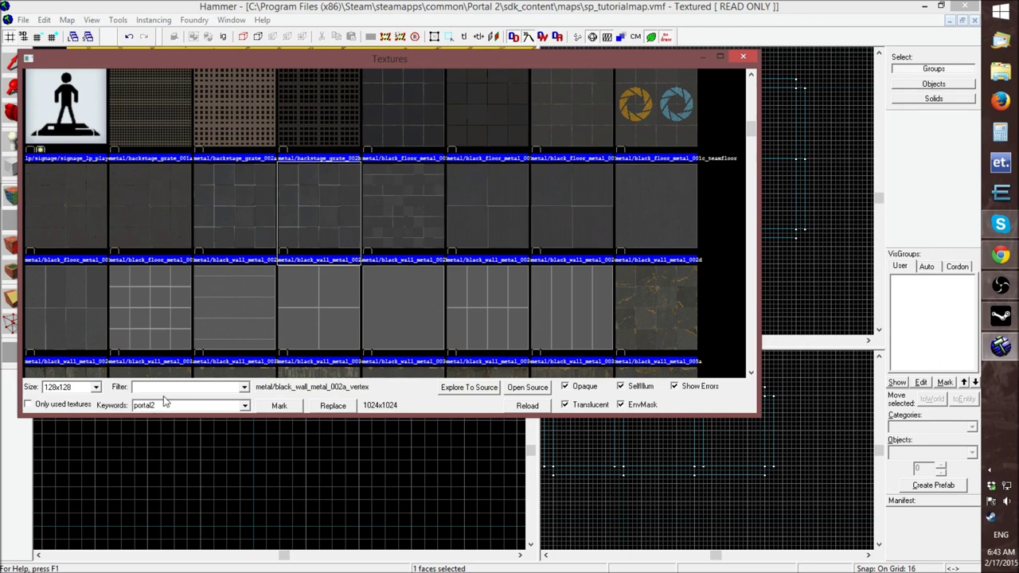
Filter the textures by "ceil" and preview the tile ceiling materials, including tile/tile_ceiling_001a
type("ceil")
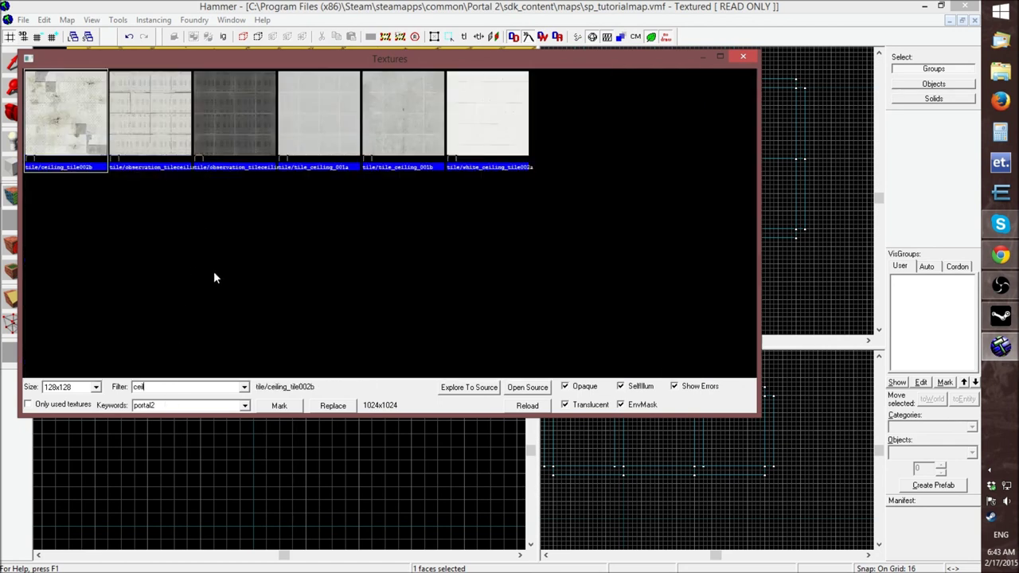
left_click(145, 137)
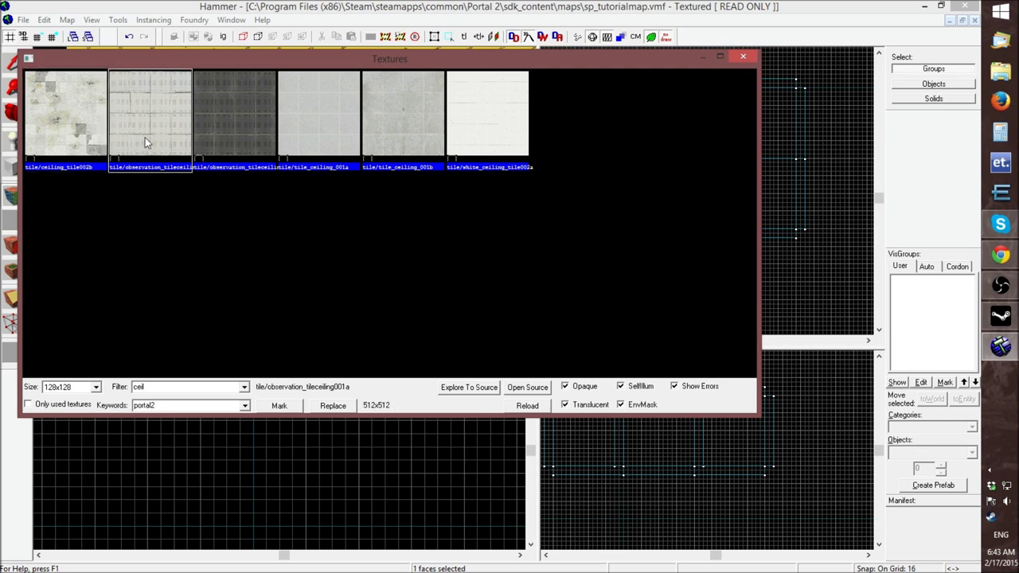
left_click(251, 137)
left_click(305, 137)
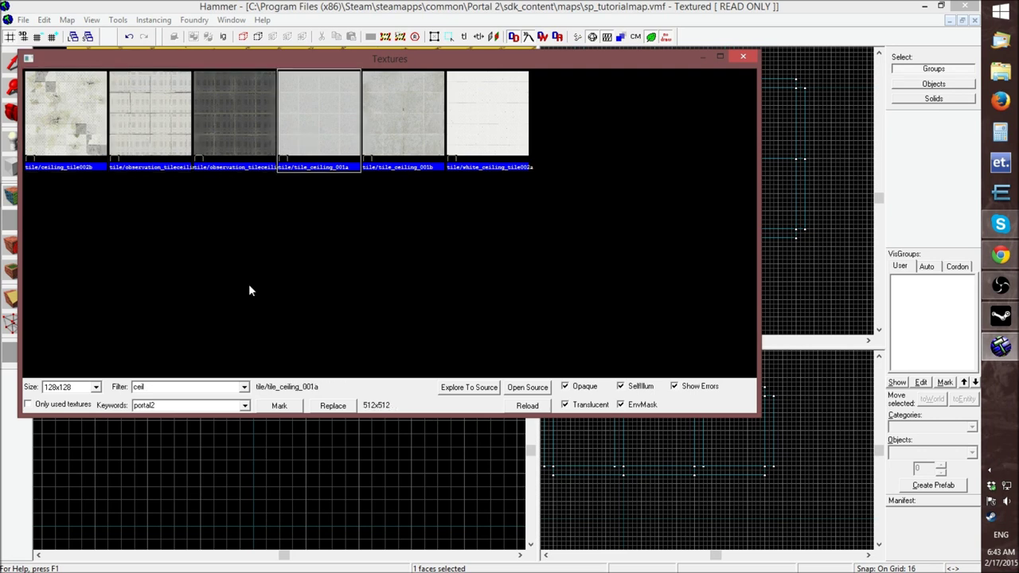
Clear the portal2 keyword and choose metal/black_ceiling_metal_001b as the current texture
left_click(245, 406)
scroll(178, 420, "up", 10)
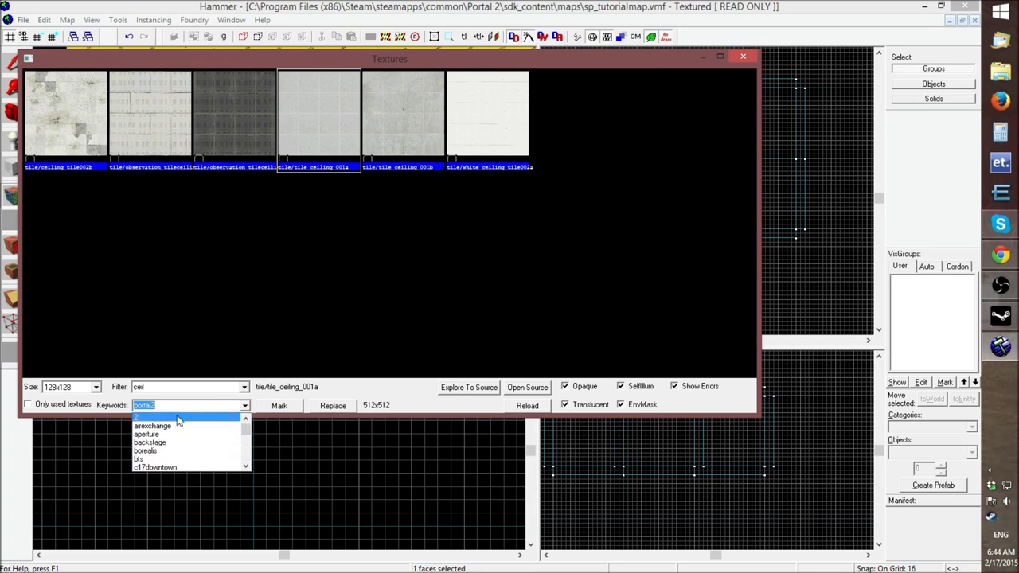
left_click(245, 406)
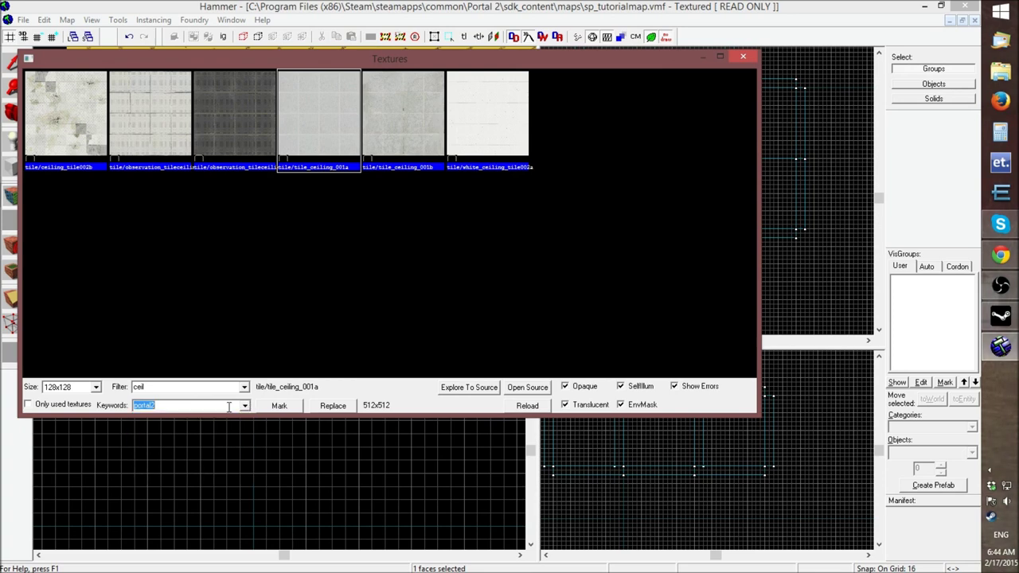
key("BackSpace")
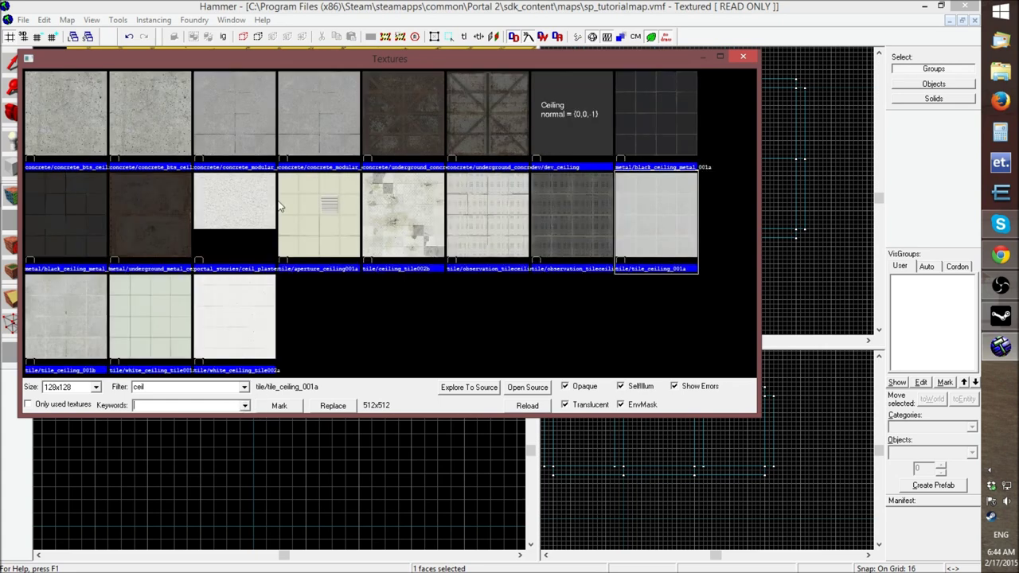
left_click(79, 227)
left_click(375, 126)
left_click(637, 120)
left_click(54, 208)
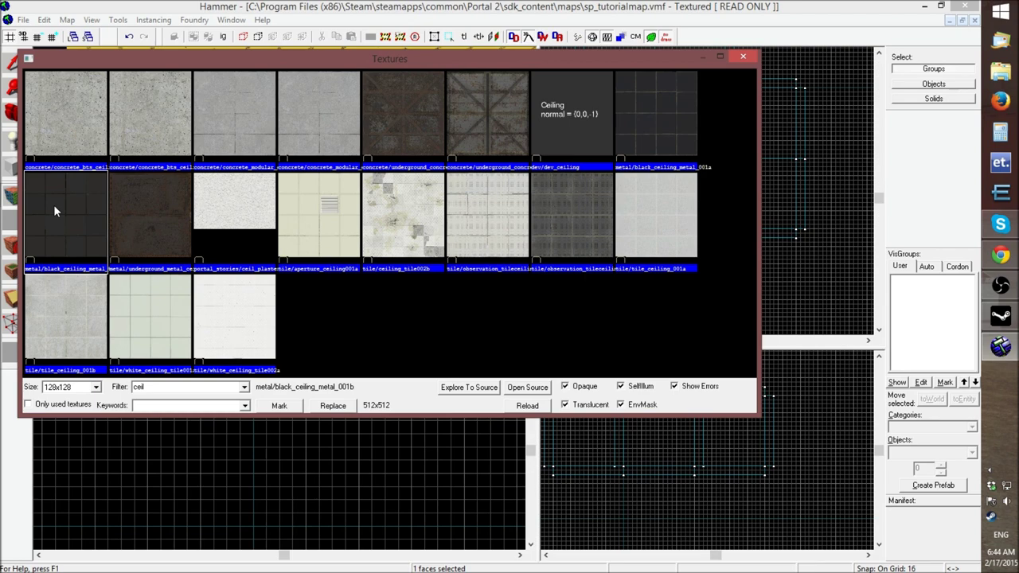
double_click(53, 204)
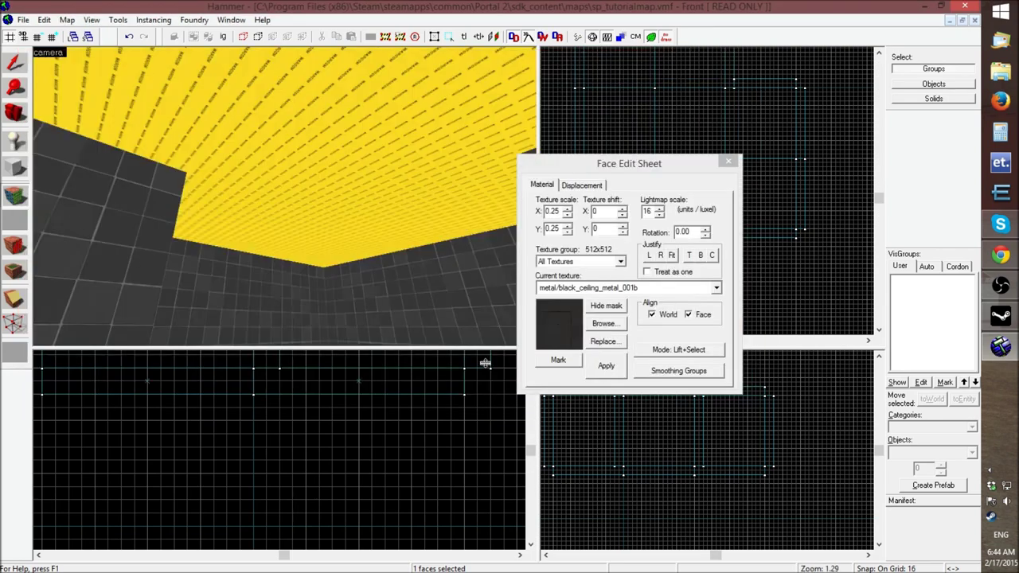
Apply metal/black_ceiling_metal_001b to the undersides of all the ceiling blocks from inside the room
left_click(593, 364)
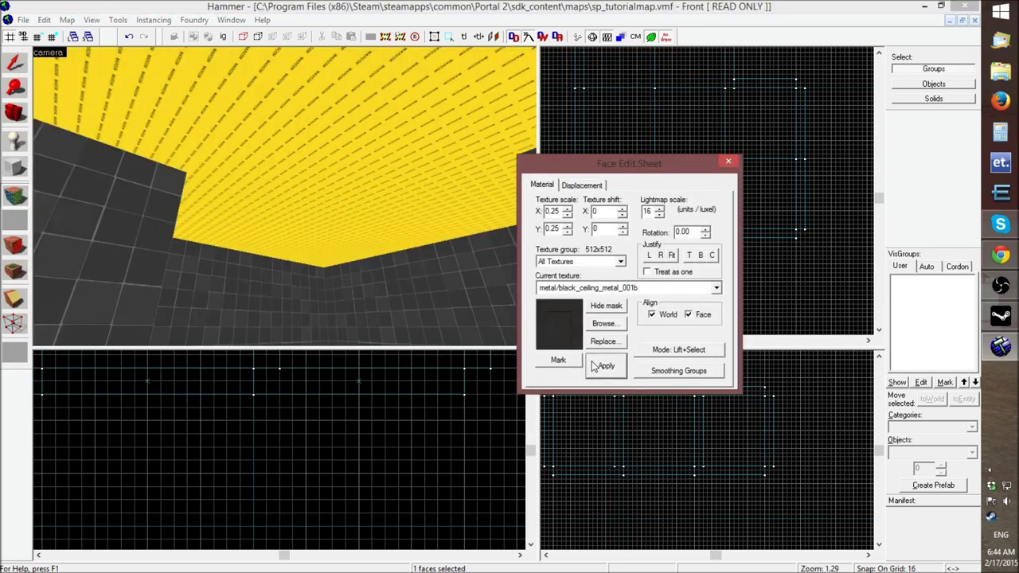
right_click(291, 222)
right_click(322, 245)
right_click(387, 229)
right_click(303, 167)
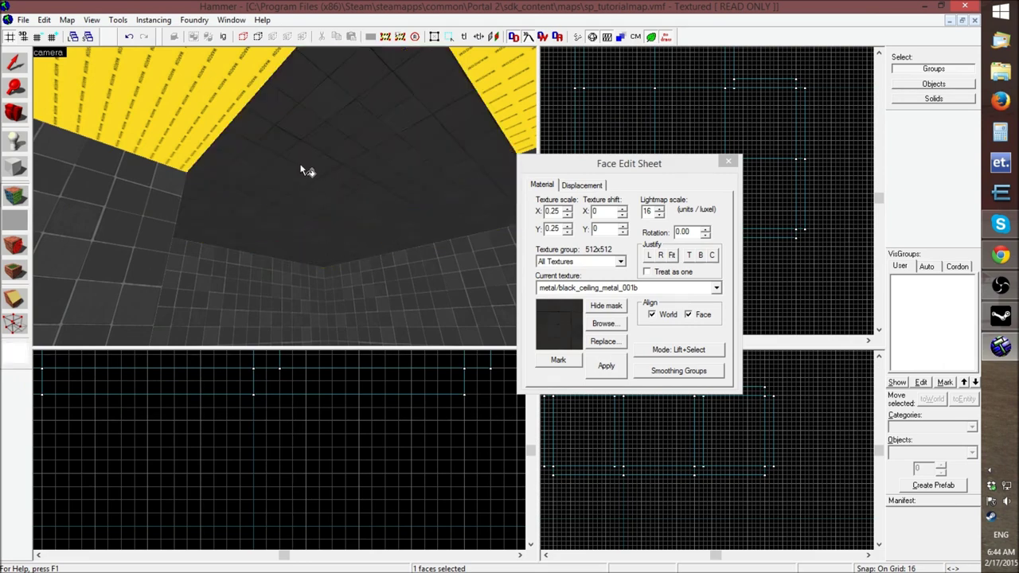
right_click(219, 113)
right_click(503, 97)
key("z")
key("z")
right_click(256, 184)
Pick up the metal/black_floor_metal_001b texture from a floor face and close the face editor
key("z")
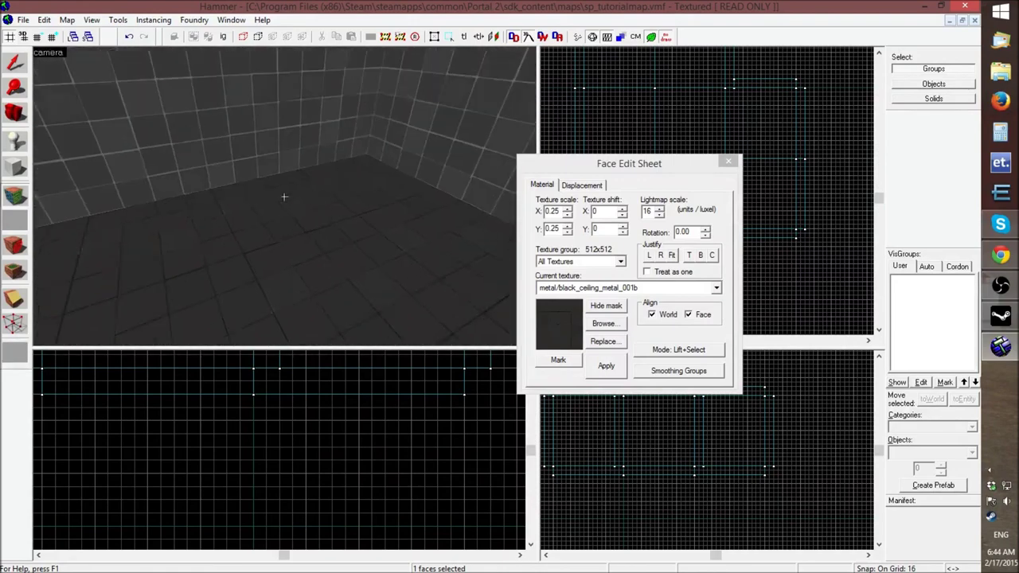
key("z")
left_click(308, 237)
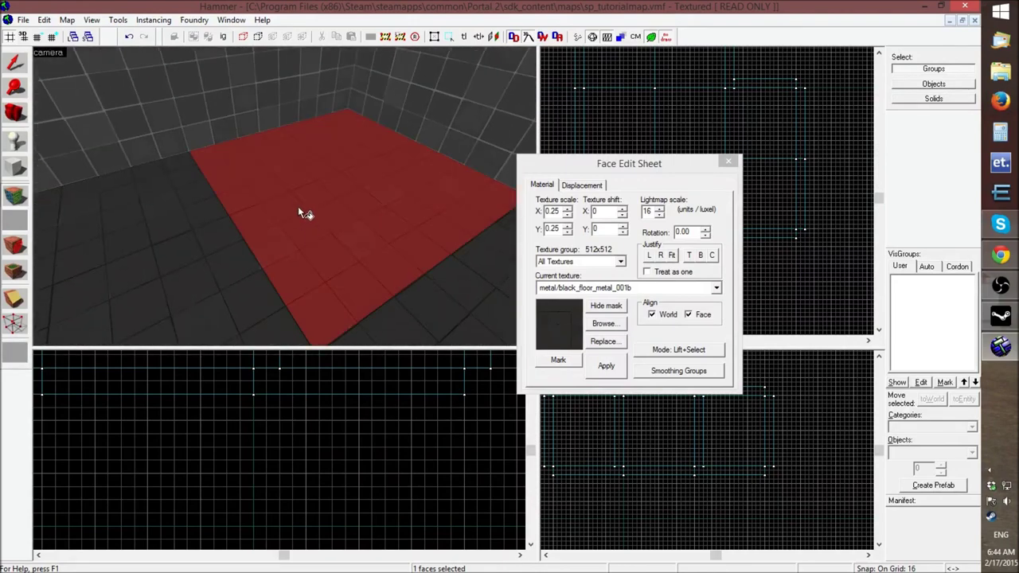
key("z")
key("z")
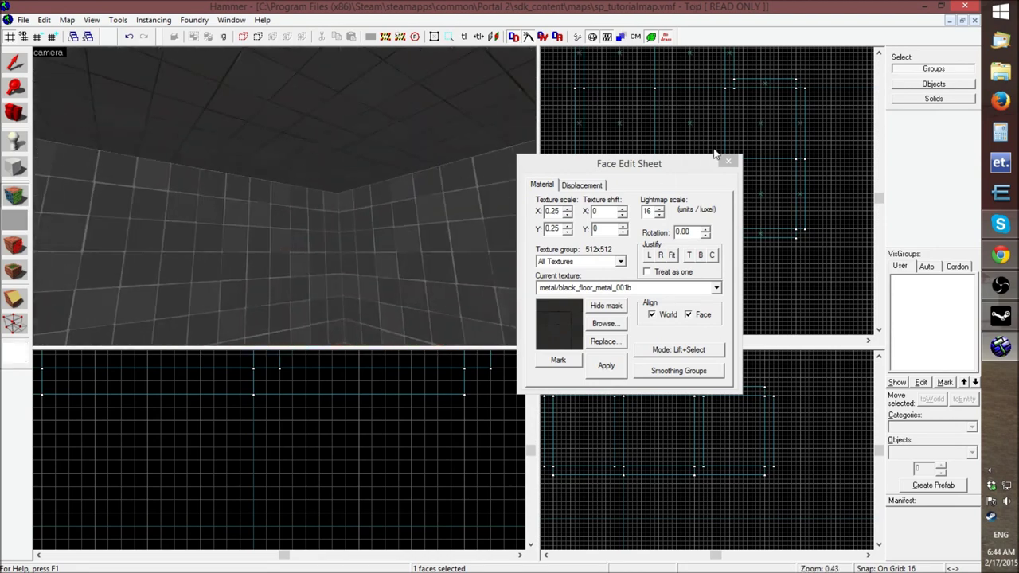
left_click(728, 162)
Examine the enclosed room's ceiling, walls and floor from inside in the 3D view
key("z")
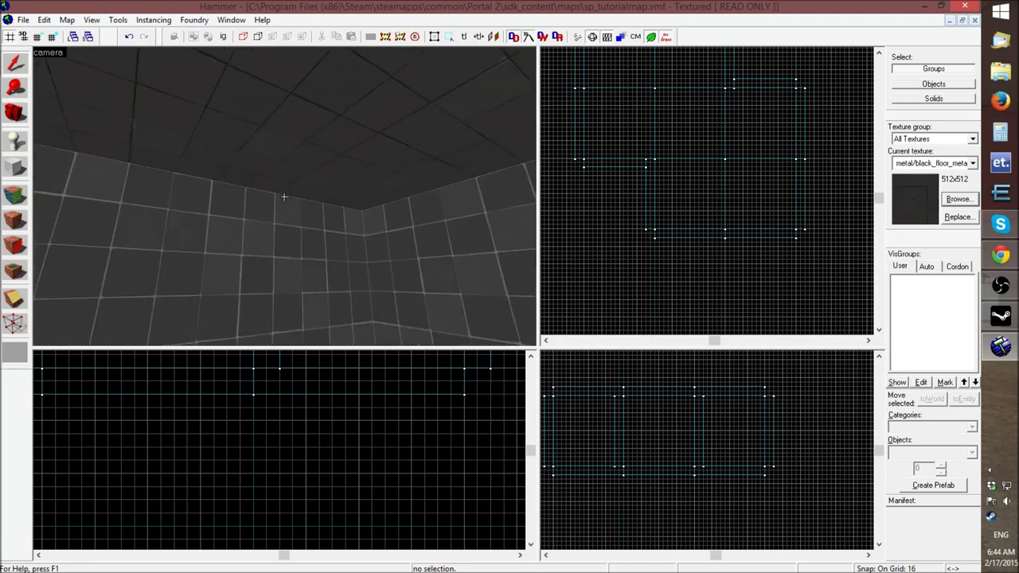
key("z")
left_click(310, 279)
key("z")
key("z")
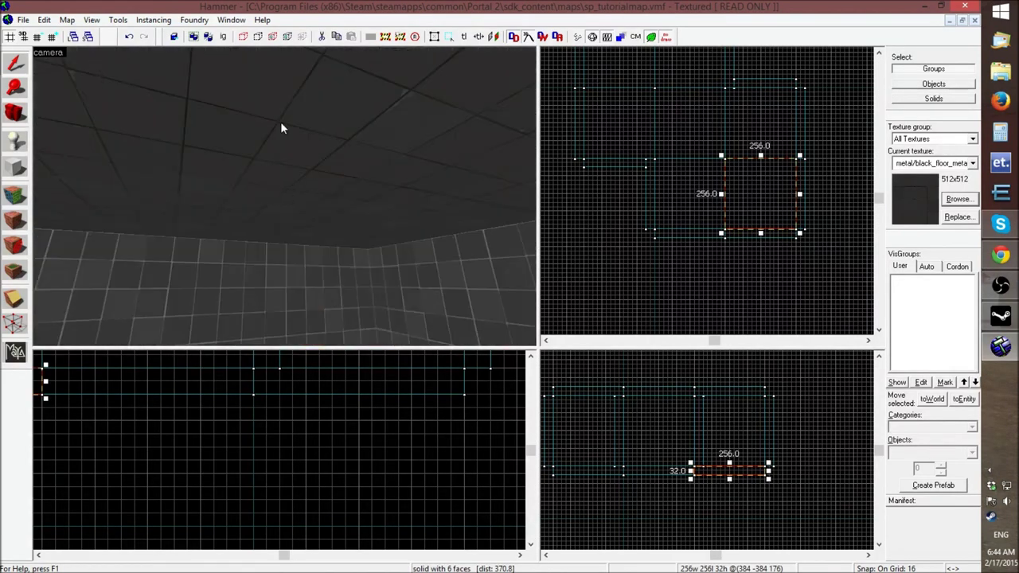
left_click(645, 281)
key("z")
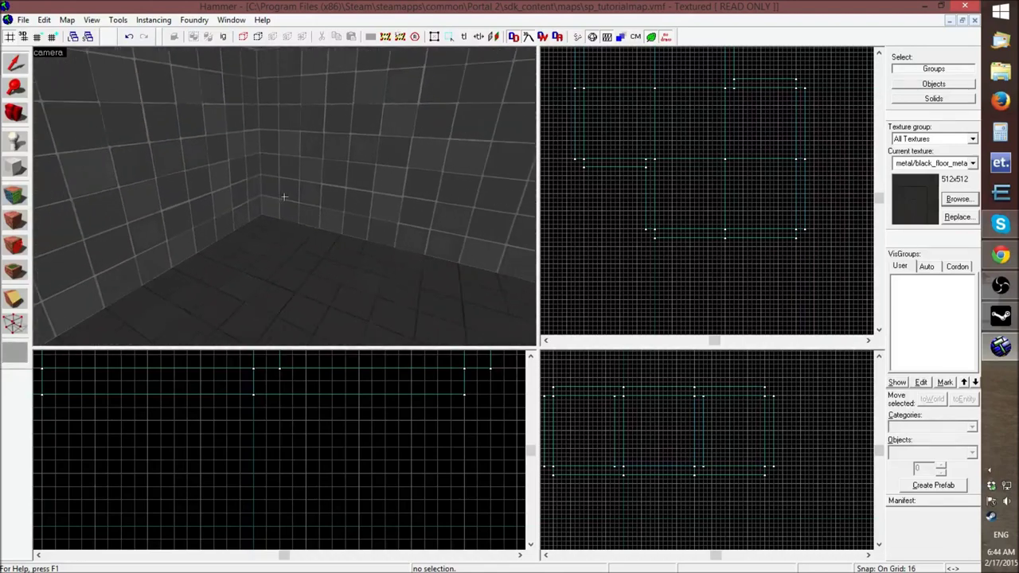
key("s")
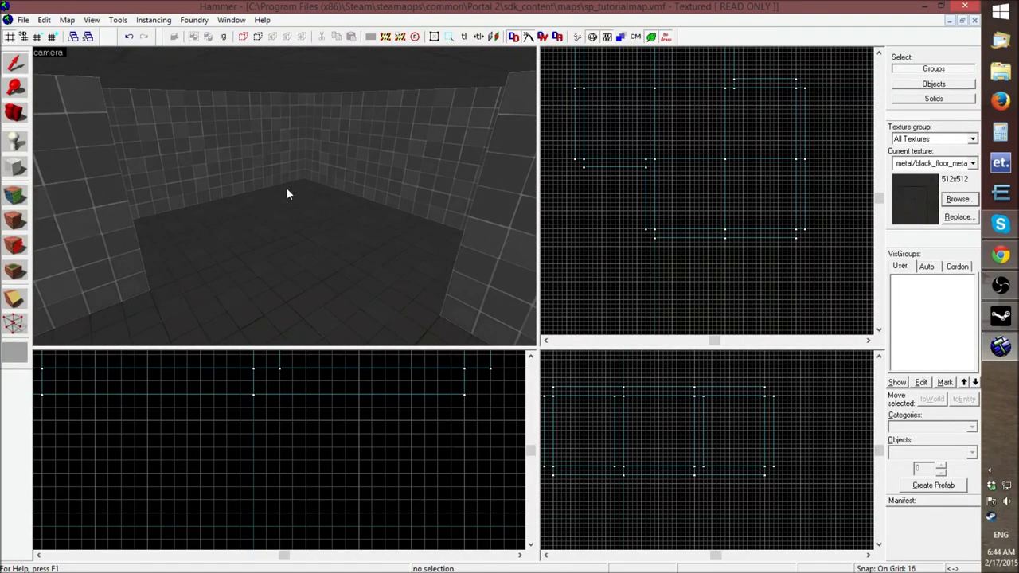
key("z")
key("w")
key("z")
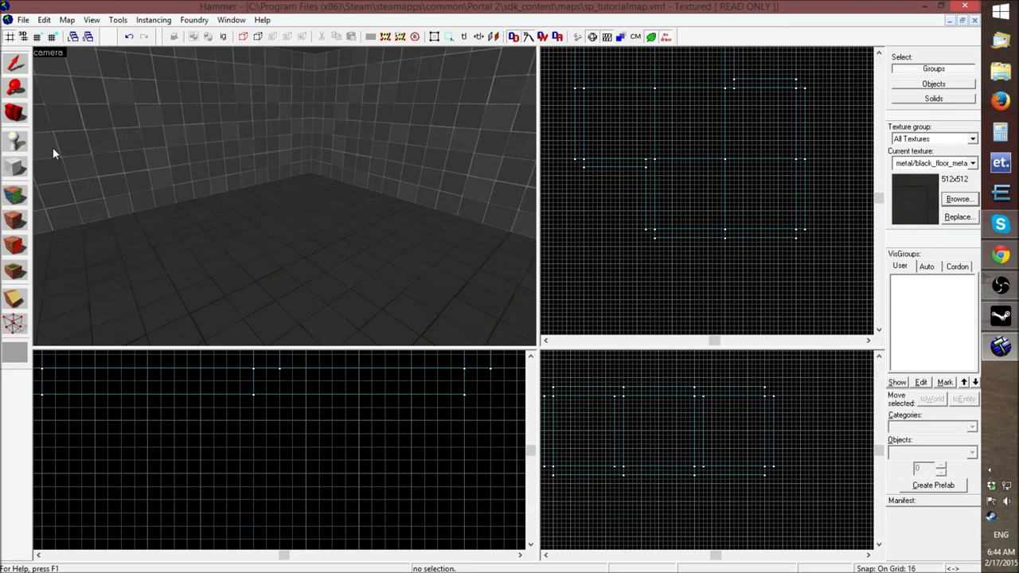
key("z")
key("z")
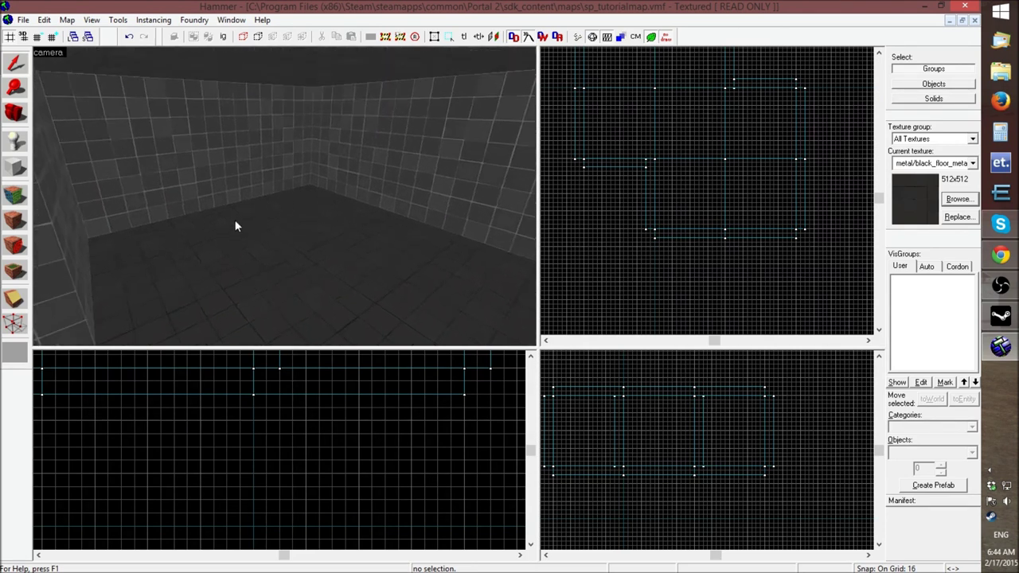
left_click(263, 144)
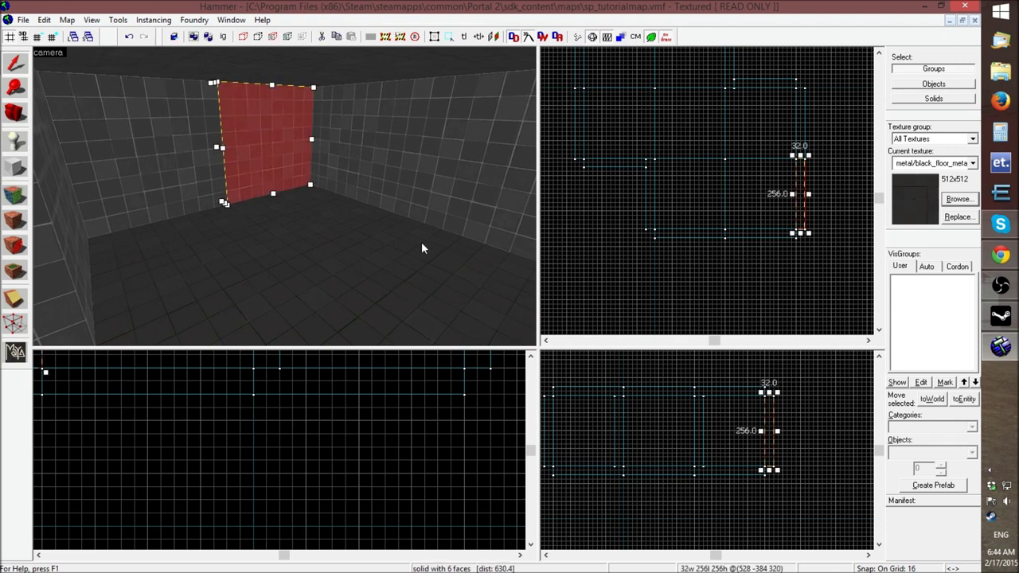
key("Delete")
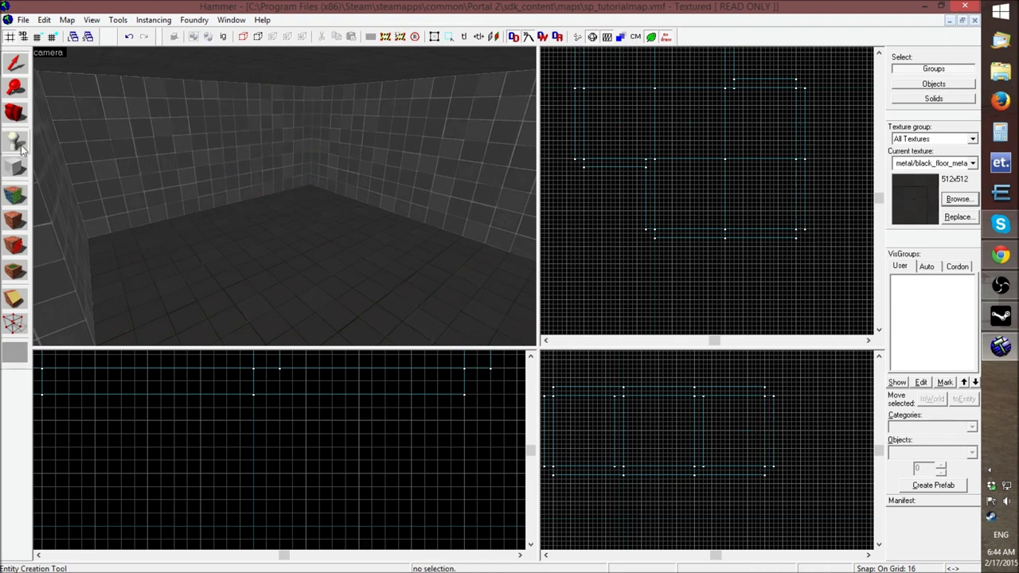
Place a prop_static entity on the far wall of the room in the 3D view
left_click(18, 142)
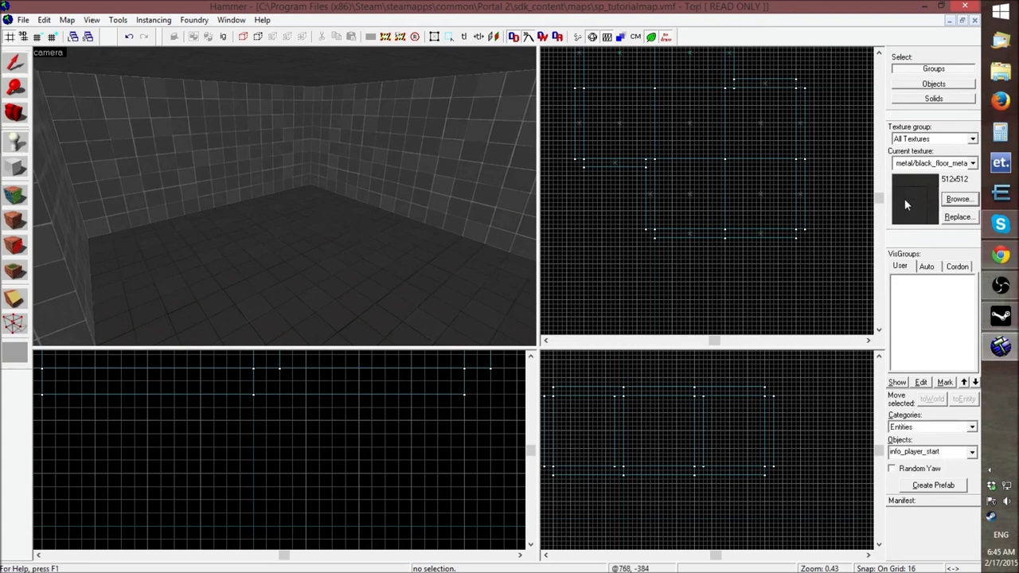
left_click(919, 452)
type("prop_stat")
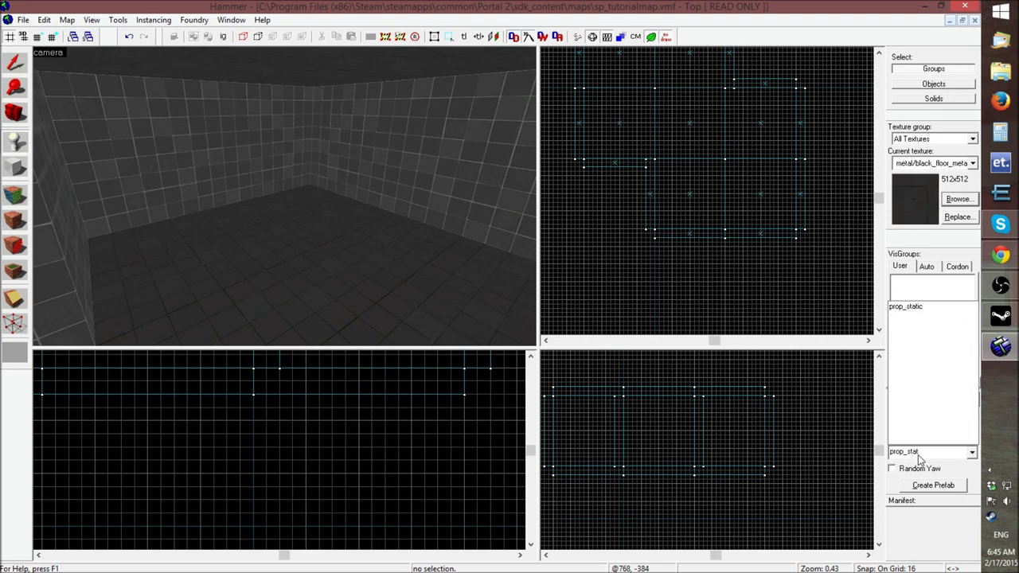
key("BackSpace")
key("BackSpace")
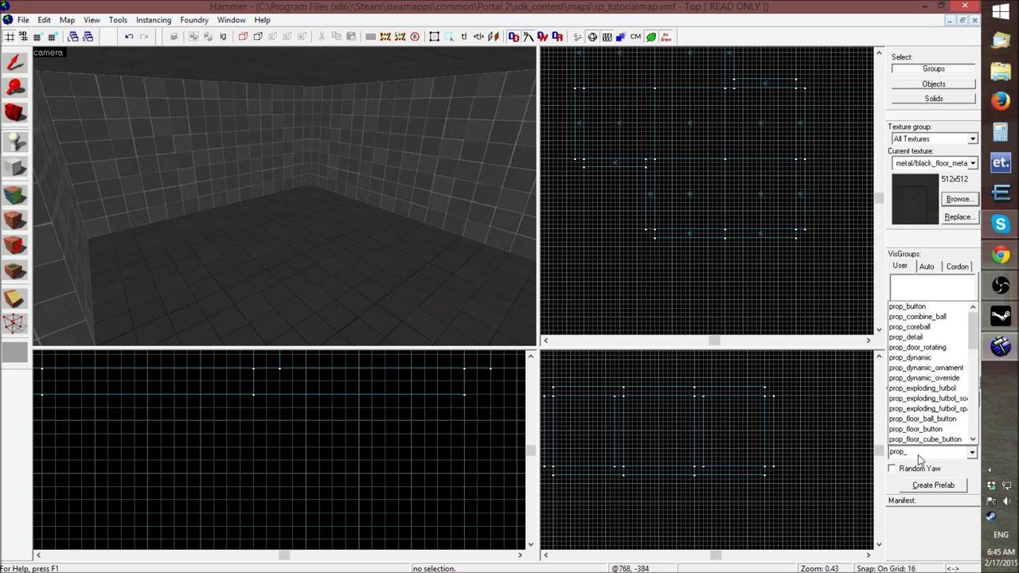
type("s")
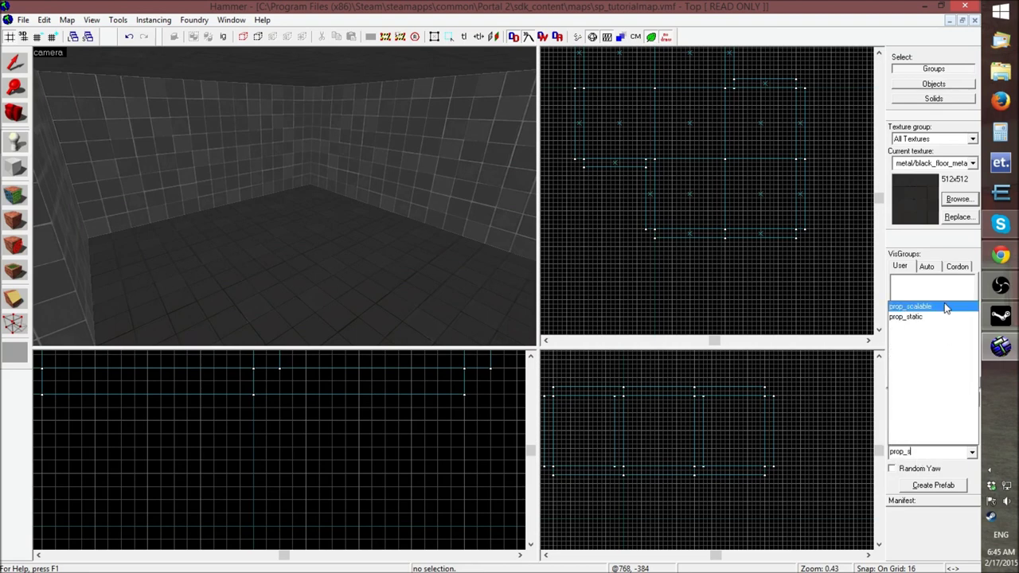
left_click(923, 317)
left_click(251, 162)
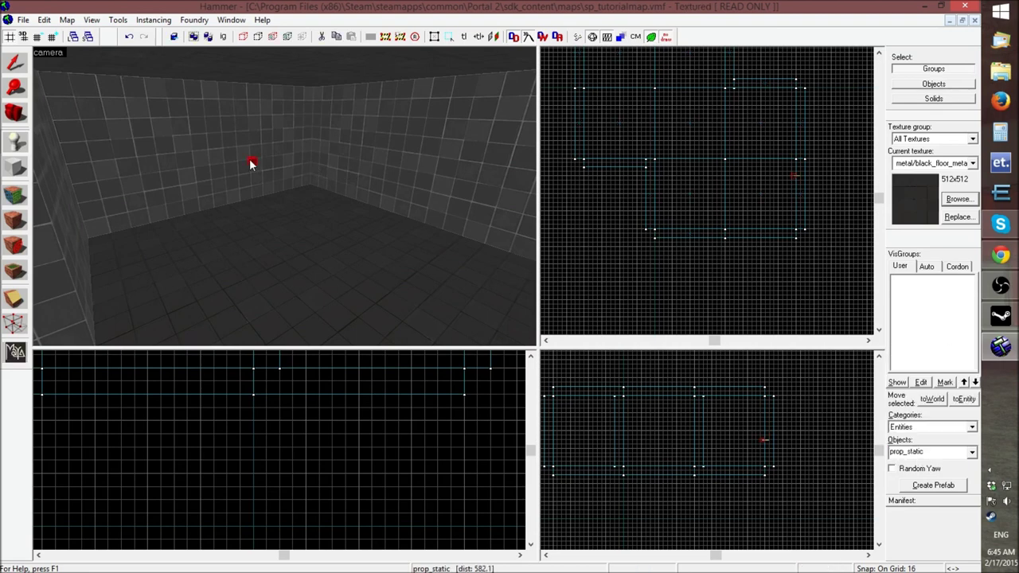
Open the properties of the new prop_static and set Disable shadows to Yes
left_click(12, 60)
key("z")
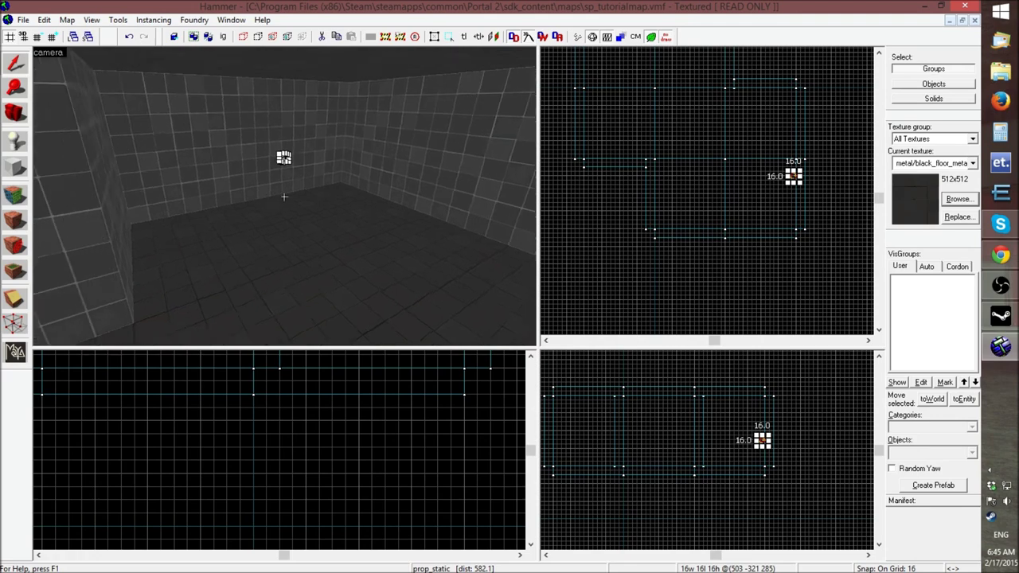
key("w")
key("z")
double_click(298, 214)
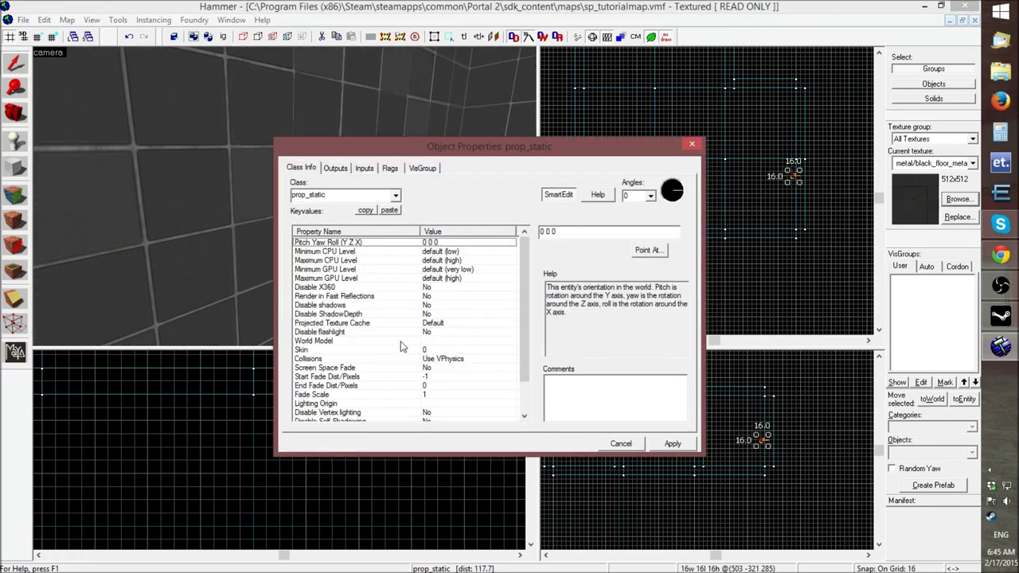
left_click(406, 343)
left_click(424, 315)
left_click(437, 306)
left_click(675, 232)
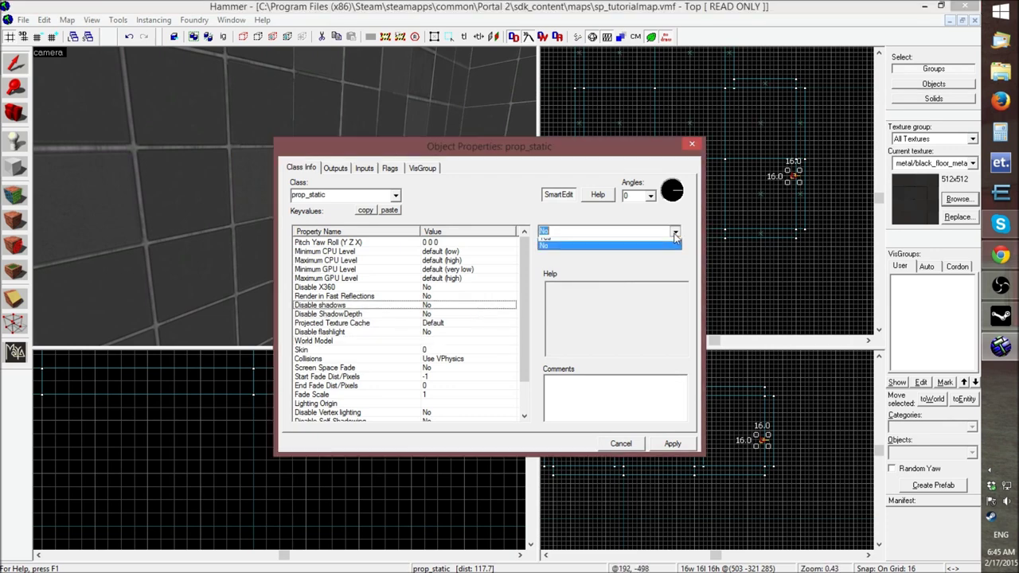
left_click(624, 239)
Browse for the prop's World Model and filter the model list by "light"
left_click(406, 341)
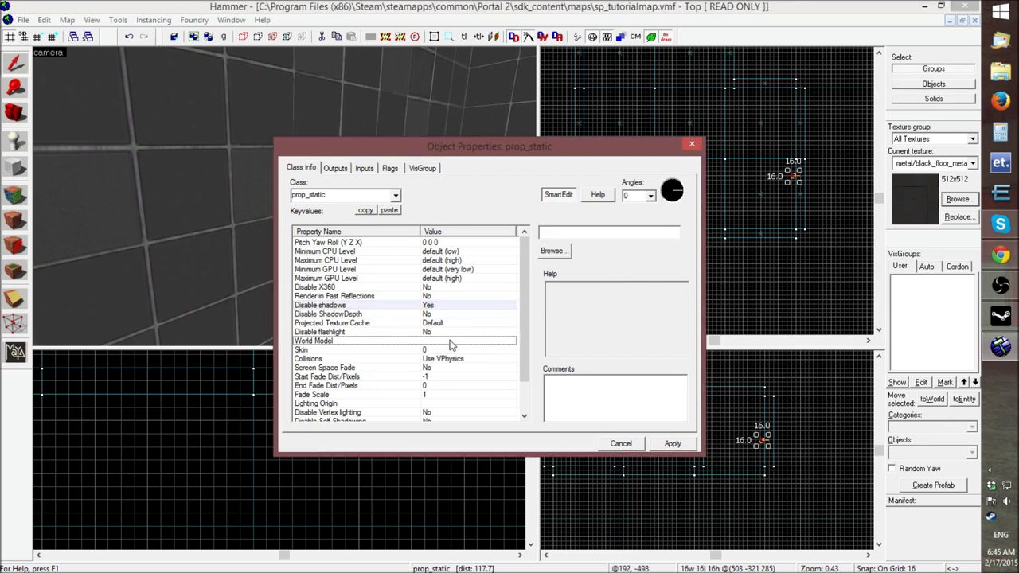
left_click(566, 243)
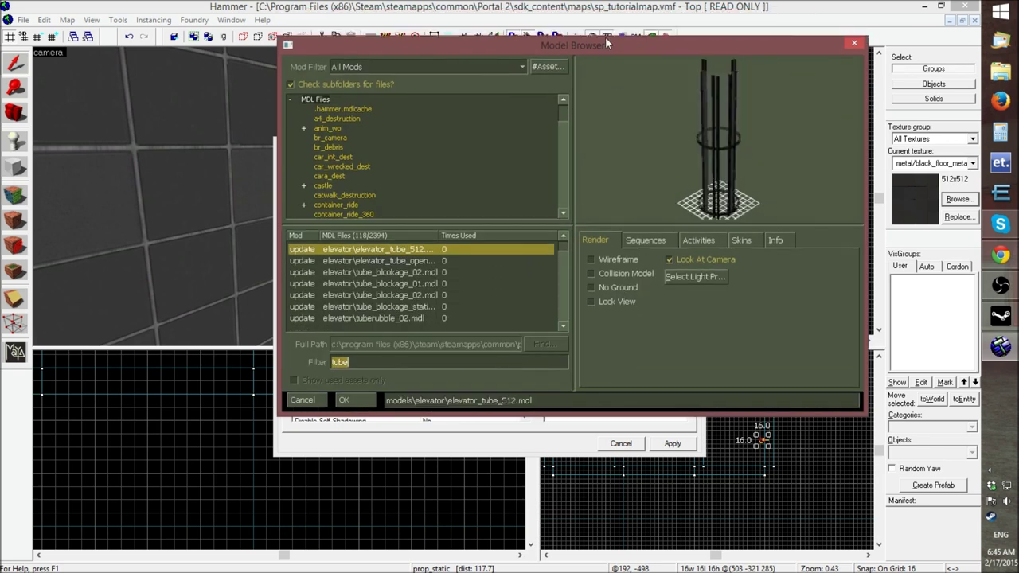
left_click_drag(541, 46, 751, 41)
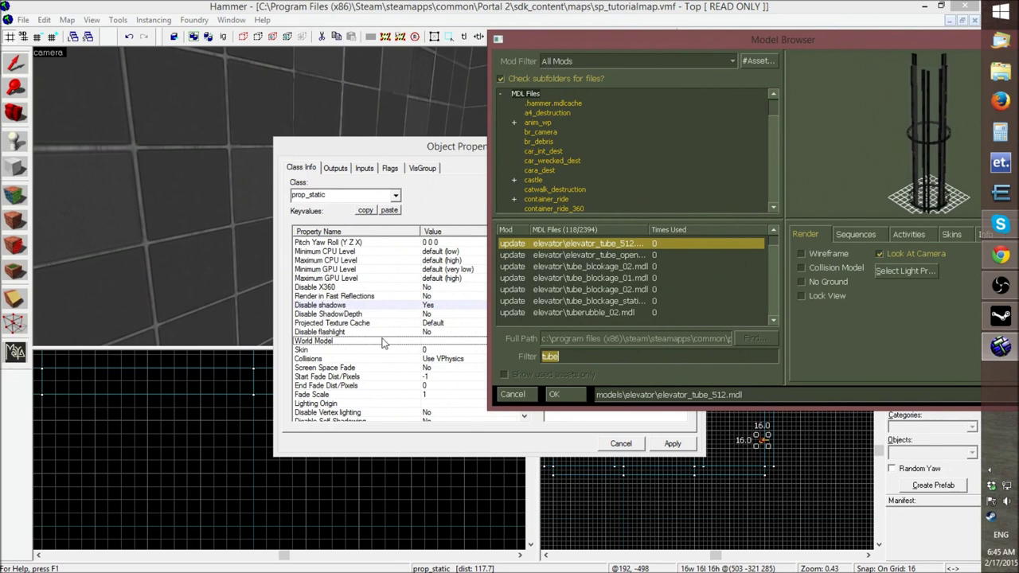
left_click_drag(730, 44, 532, 69)
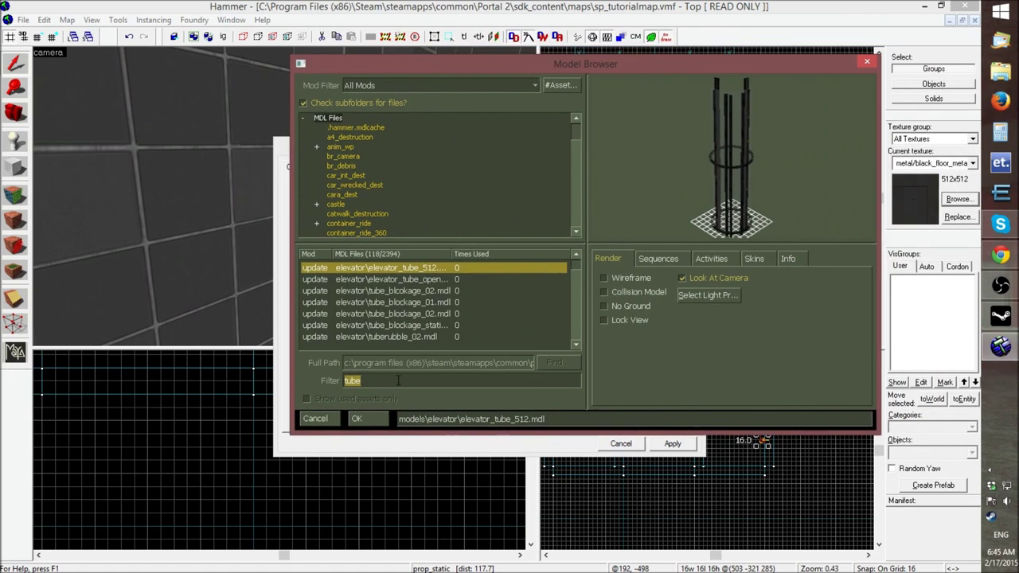
type("light")
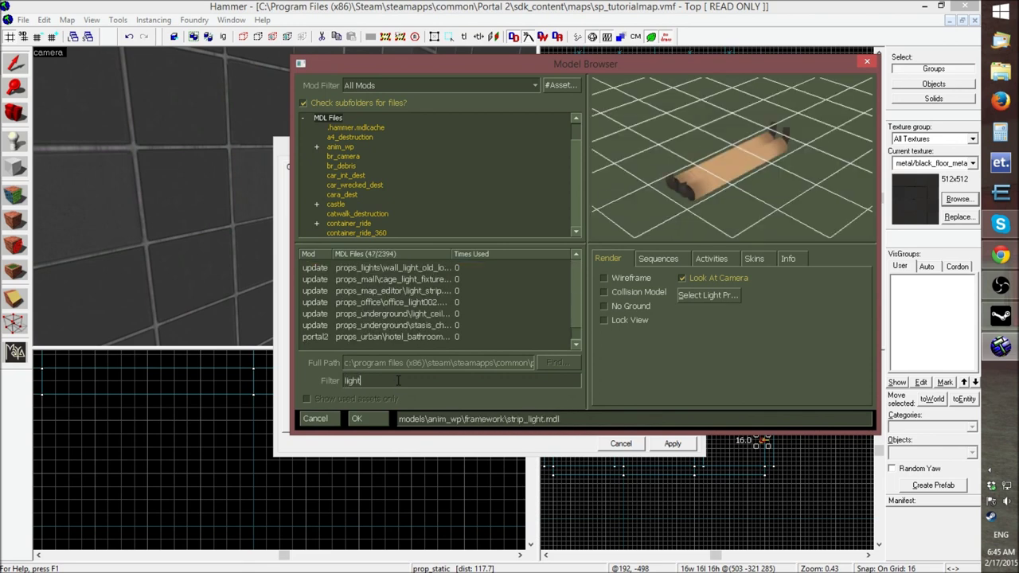
Look through the previews of the filtered light models, from the wall lights back to the props_lab glass light covers
left_click(446, 268)
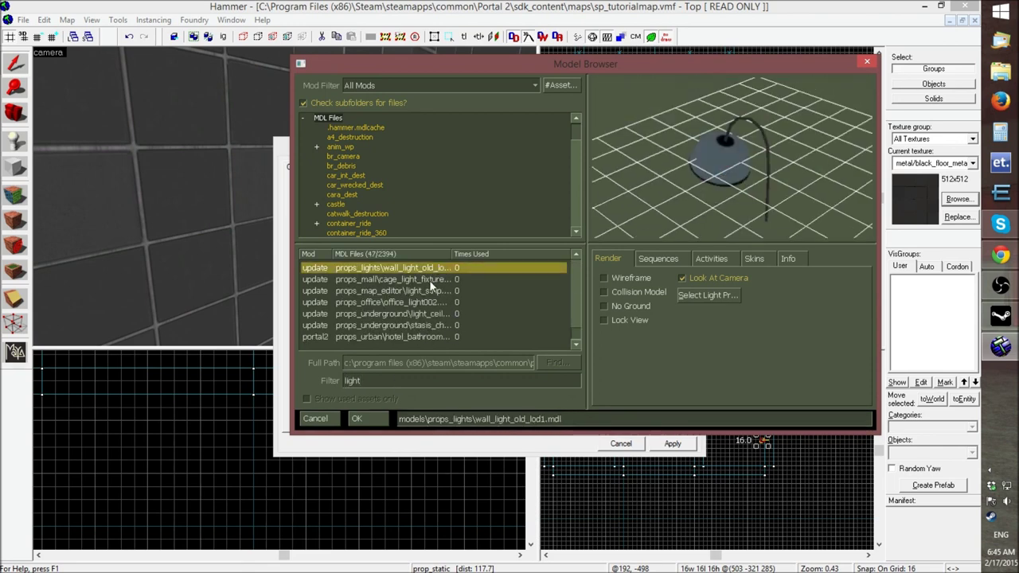
left_click(429, 280)
left_click(428, 291)
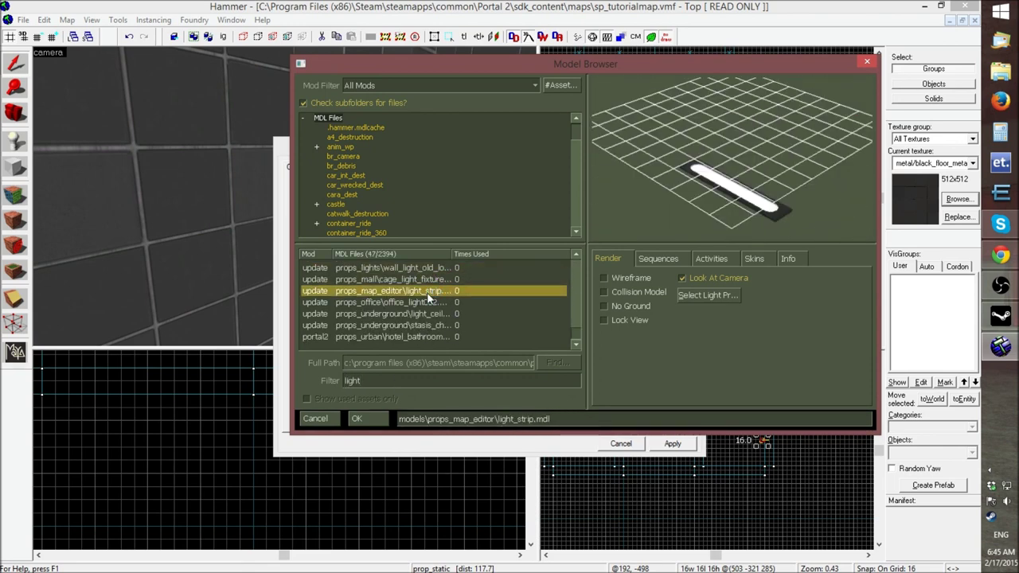
left_click(429, 304)
left_click(430, 314)
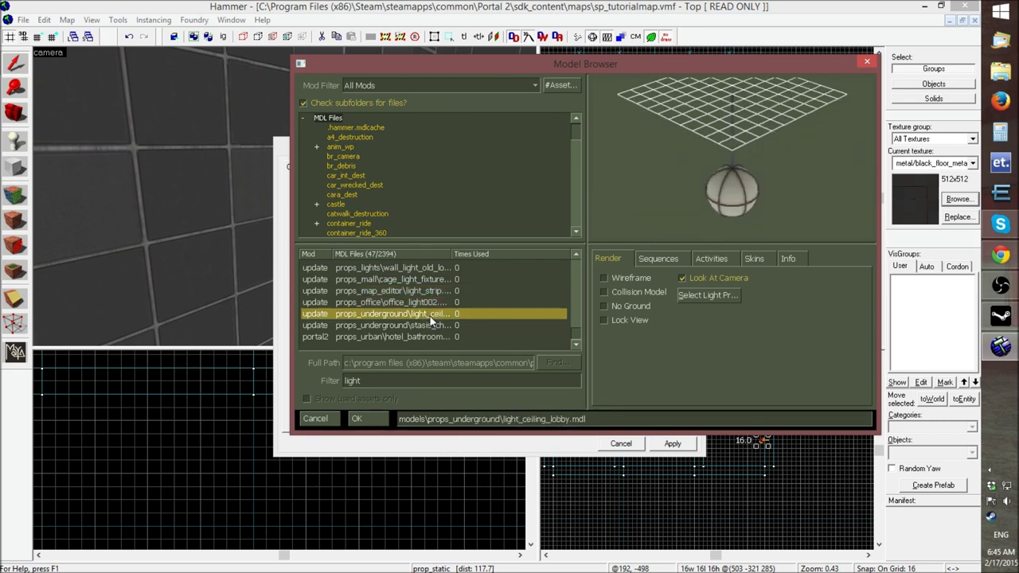
left_click(430, 324)
key("Up")
key("Up")
key("Up")
key("Up")
key("Up")
key("Up")
key("Up")
key("Up")
key("Up")
key("Up")
key("Up")
key("Up")
key("Up")
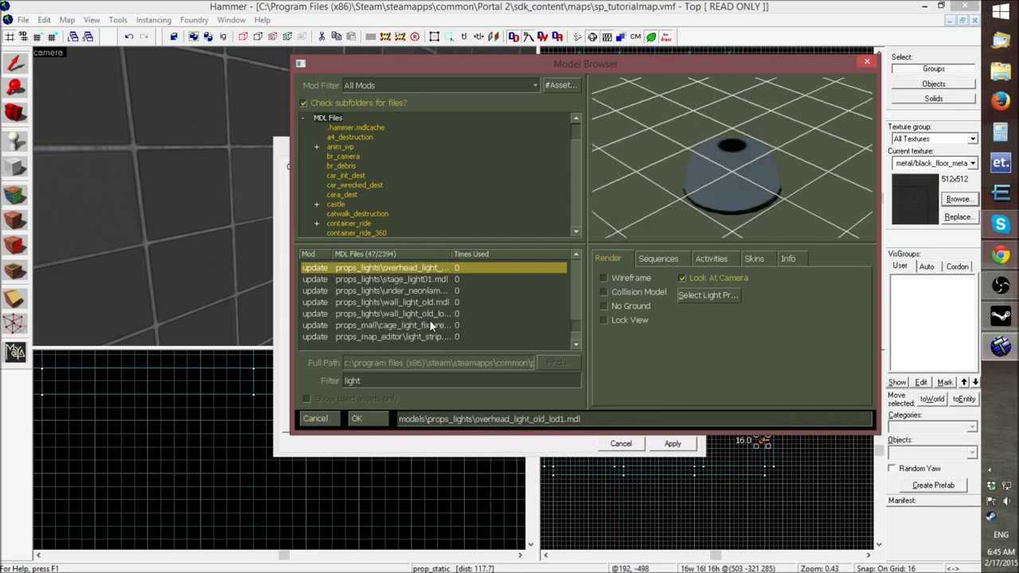
key("Up")
key("Up")
key("Up")
key("Up")
key("Up")
key("Up")
key("Up")
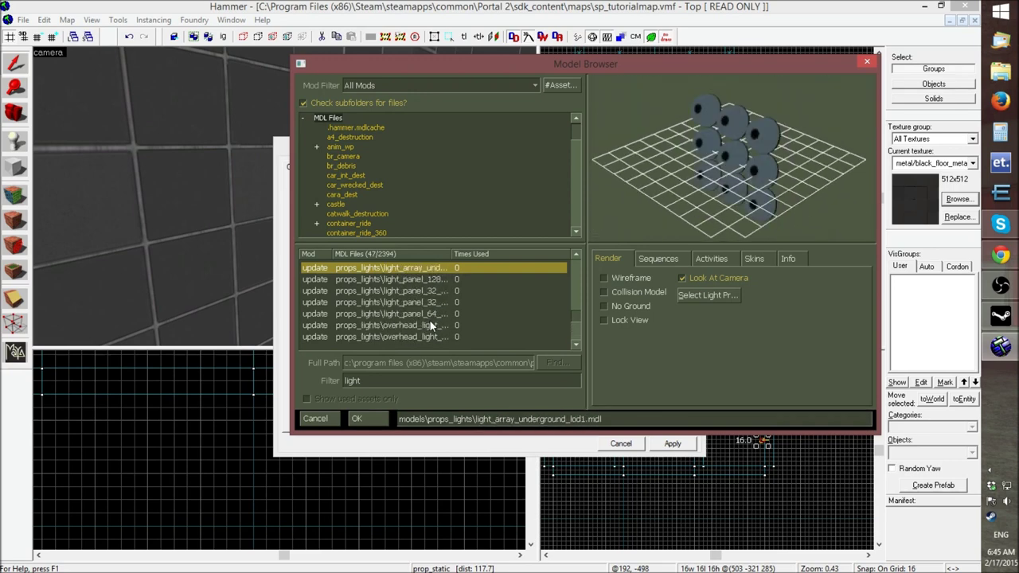
key("Up")
key("Up")
key("Up")
key("Up")
key("Up")
key("Up")
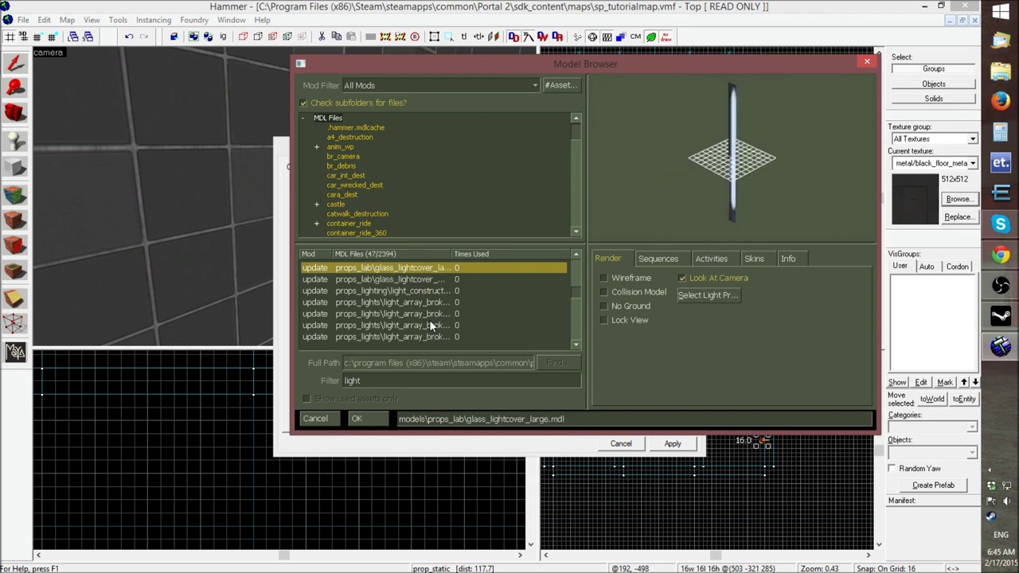
Compare the glass_lightcover variants and apply props_lab/glass_lightcover_med.mdl as the prop's World Model
key("Down")
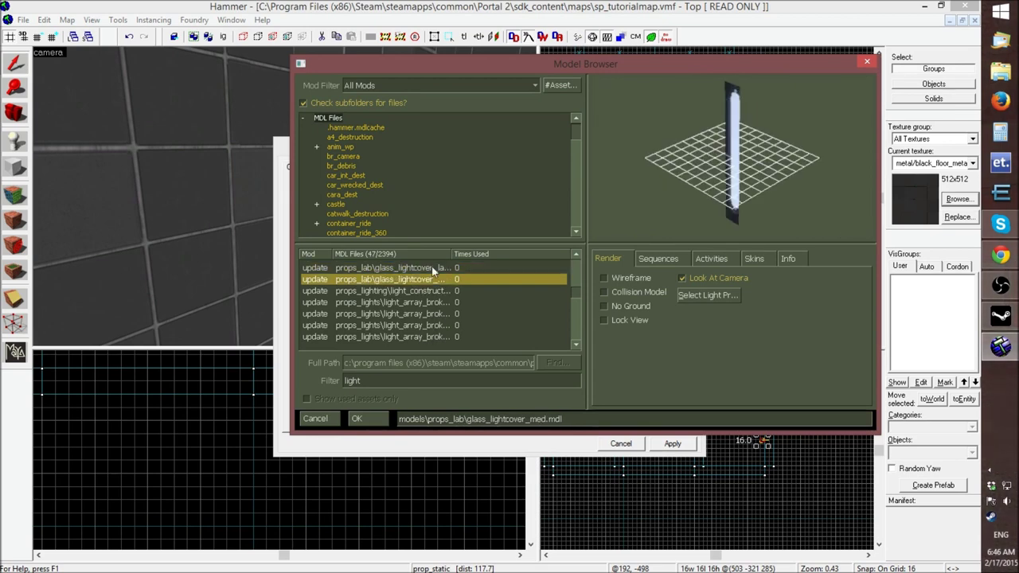
left_click_drag(450, 255, 523, 251)
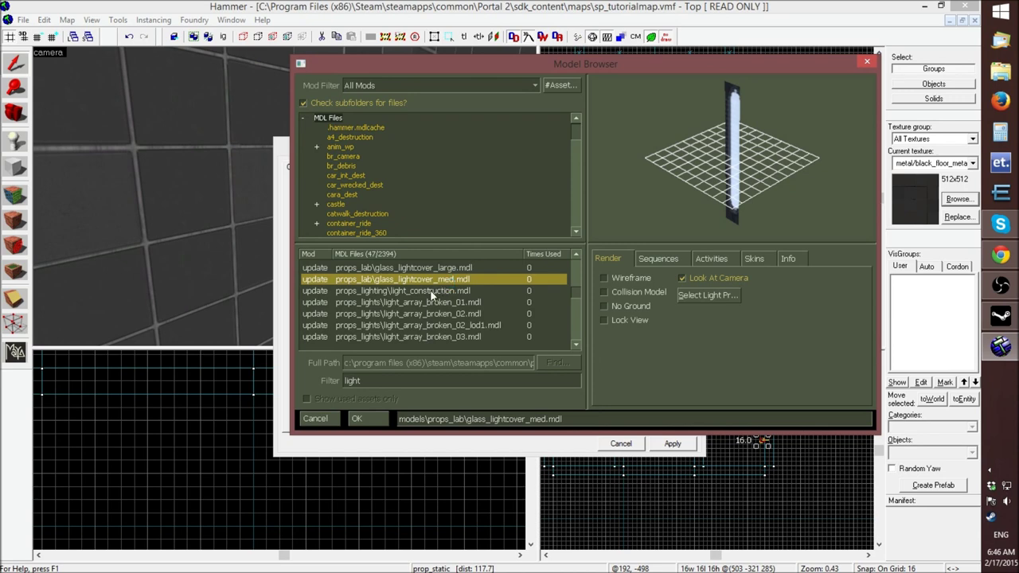
key("Up")
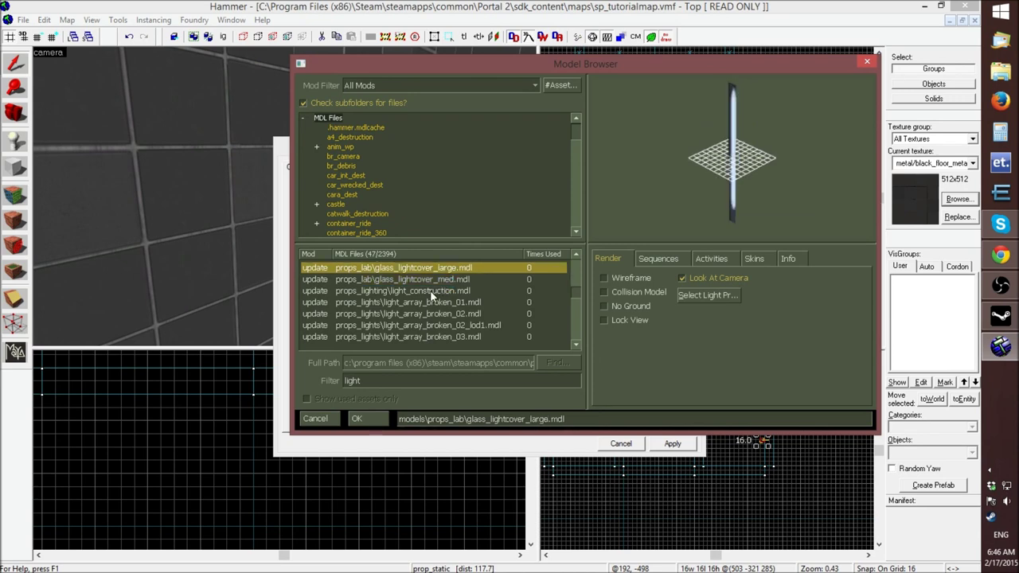
key("Up")
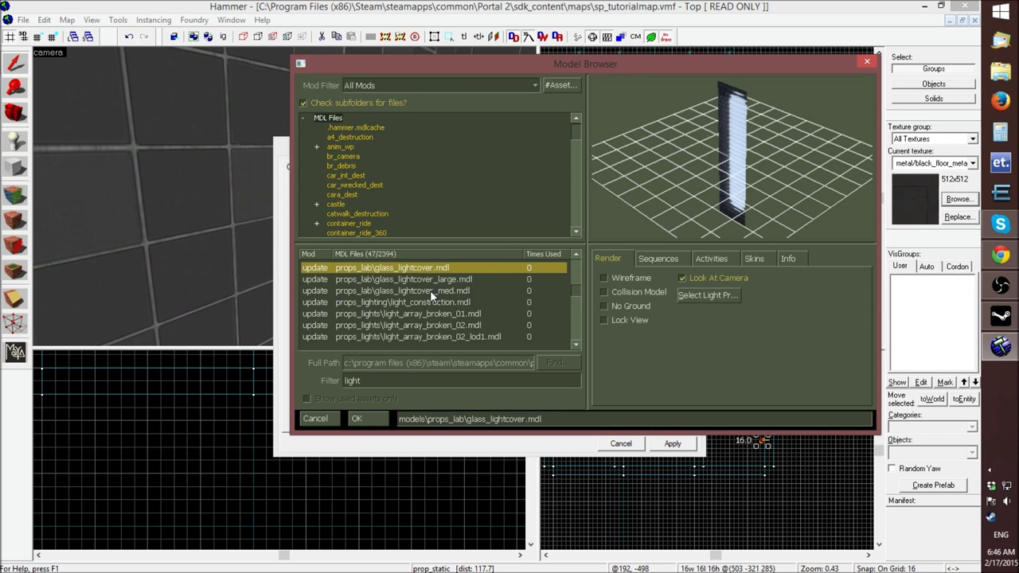
key("Up")
key("Down")
key("Down")
key("Down")
key("Up")
key("Down")
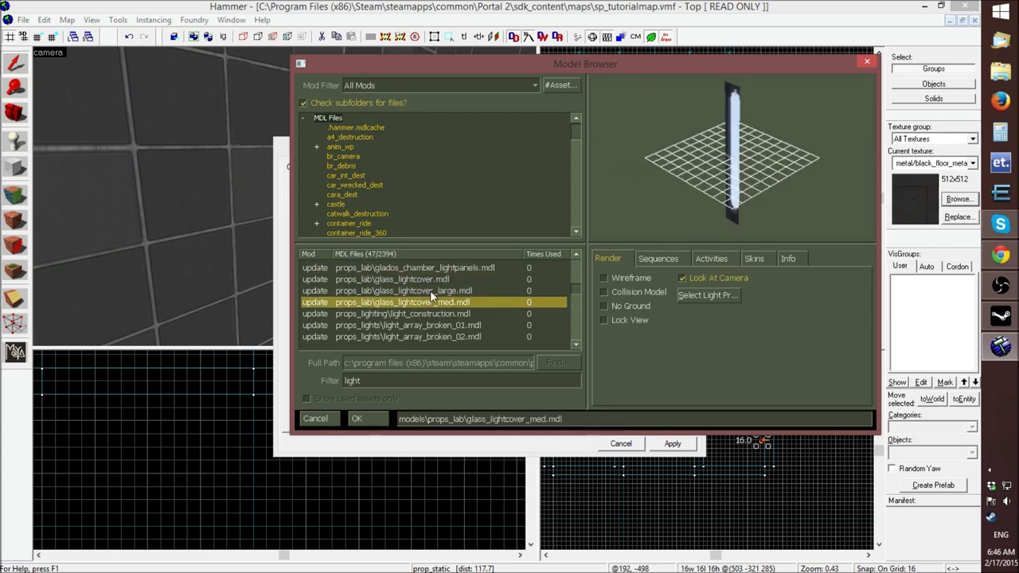
double_click(428, 304)
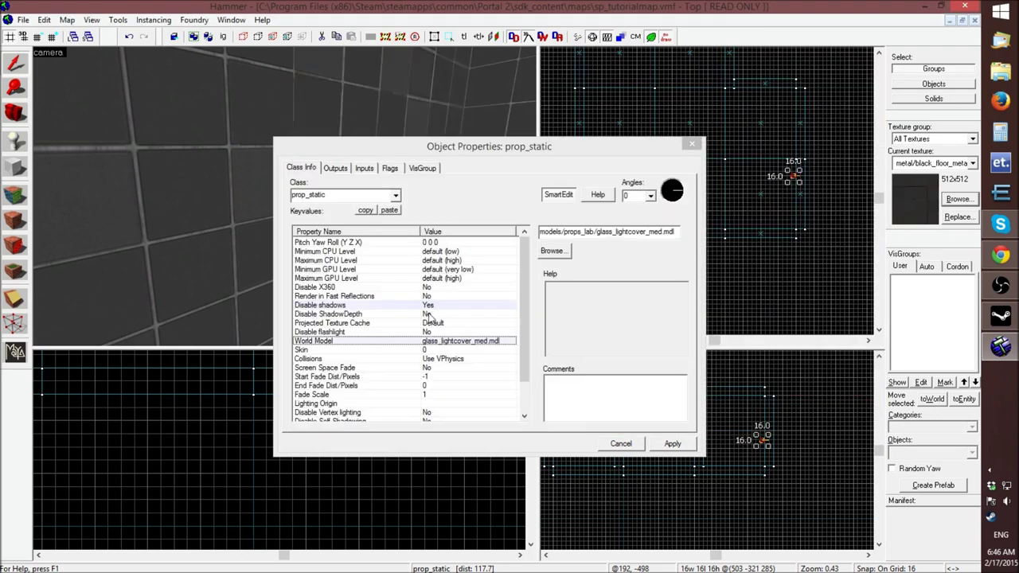
left_click(671, 444)
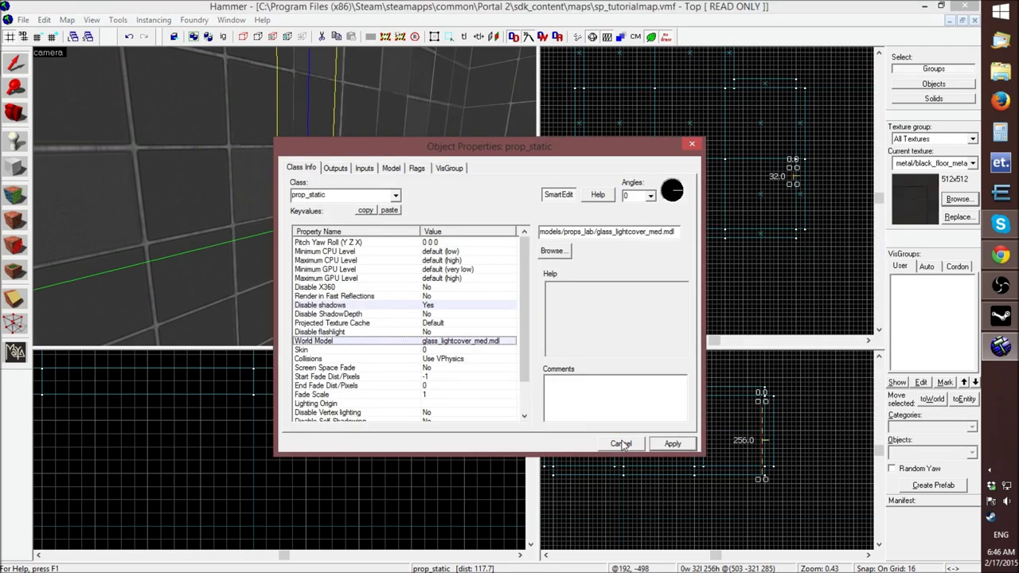
left_click(621, 444)
Rotate the glass light cover 180 degrees in the top view so that it faces into the room
key("s")
key("a")
key("s")
key("z")
scroll(765, 430, "up", 2)
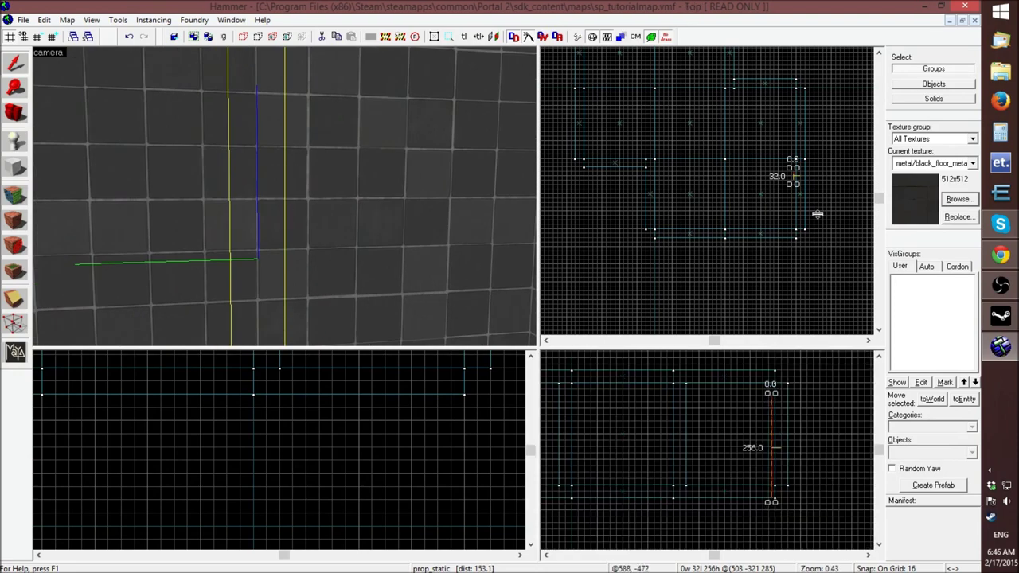
scroll(806, 181, "up", 12)
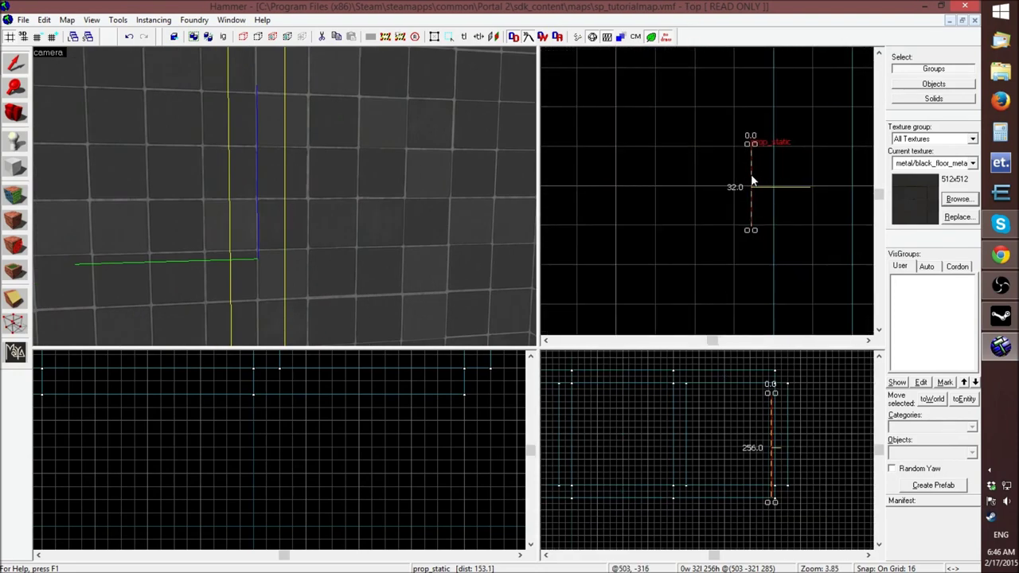
left_click_drag(755, 145, 752, 238)
key("z")
key("a")
key("z")
Move the light cover vertically along the wall so its lower end sits on the floor surface
scroll(771, 390, "up", 5)
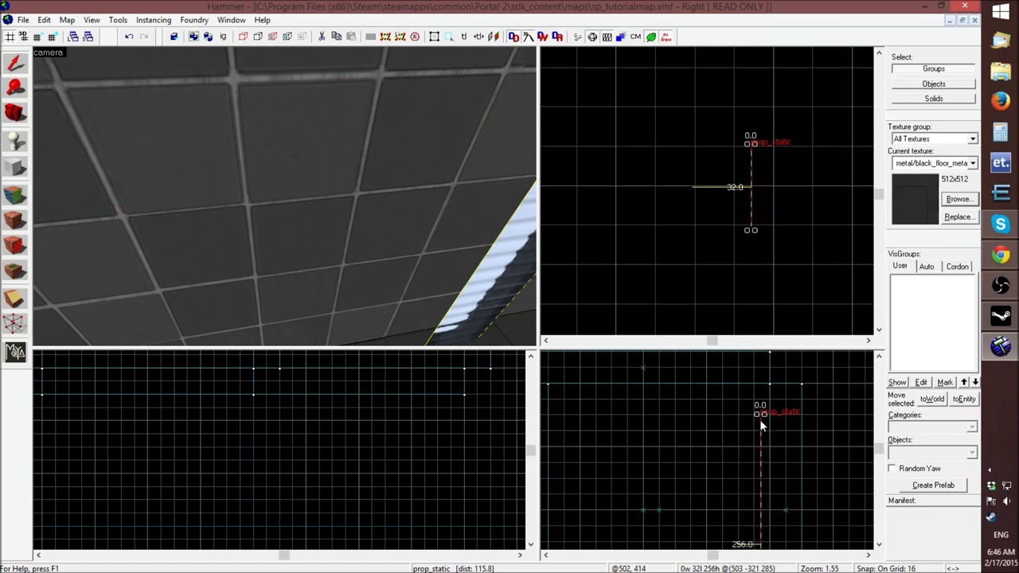
scroll(759, 418, "up", 12)
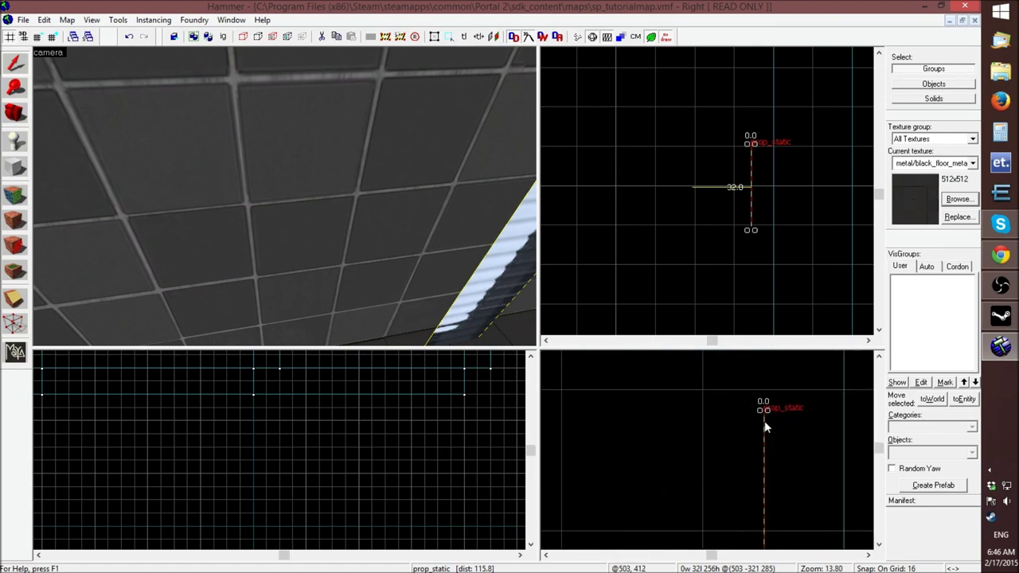
scroll(273, 423, "up", 5)
scroll(293, 437, "up", 5)
left_click(291, 389)
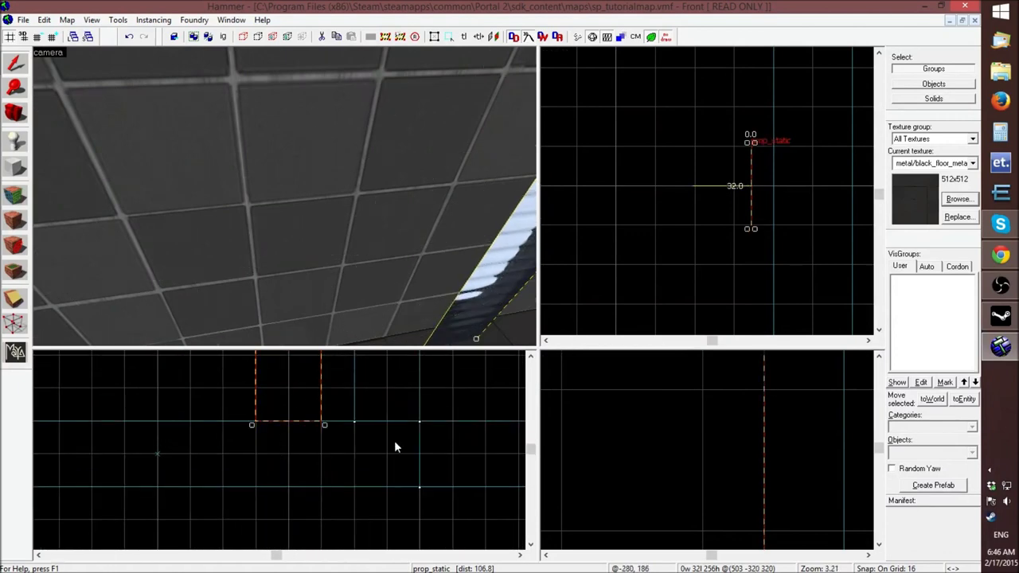
Shift the light cover 16 units along the wall in the front view and clear the selection
scroll(754, 430, "down", 4)
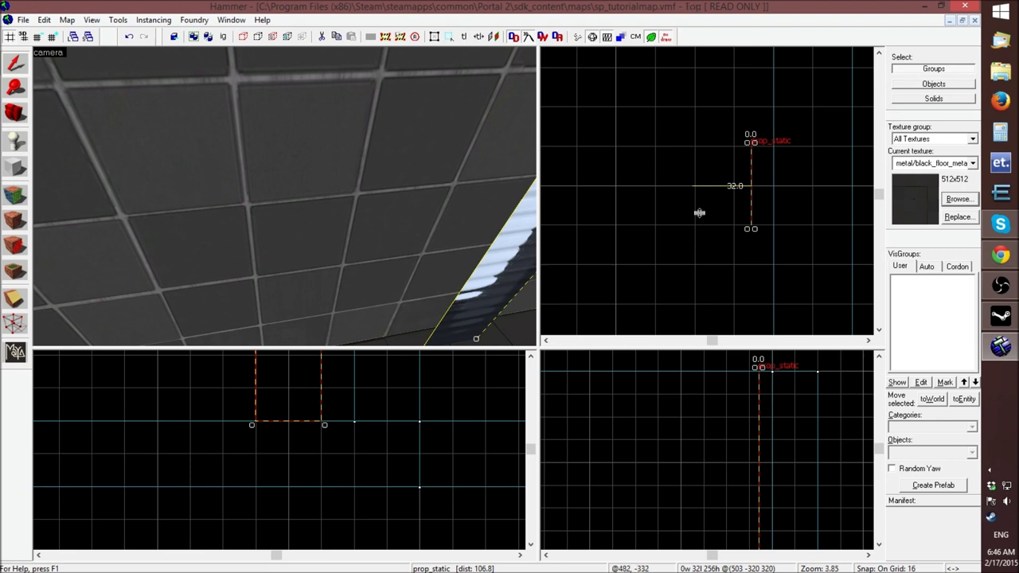
scroll(757, 155, "up", 9)
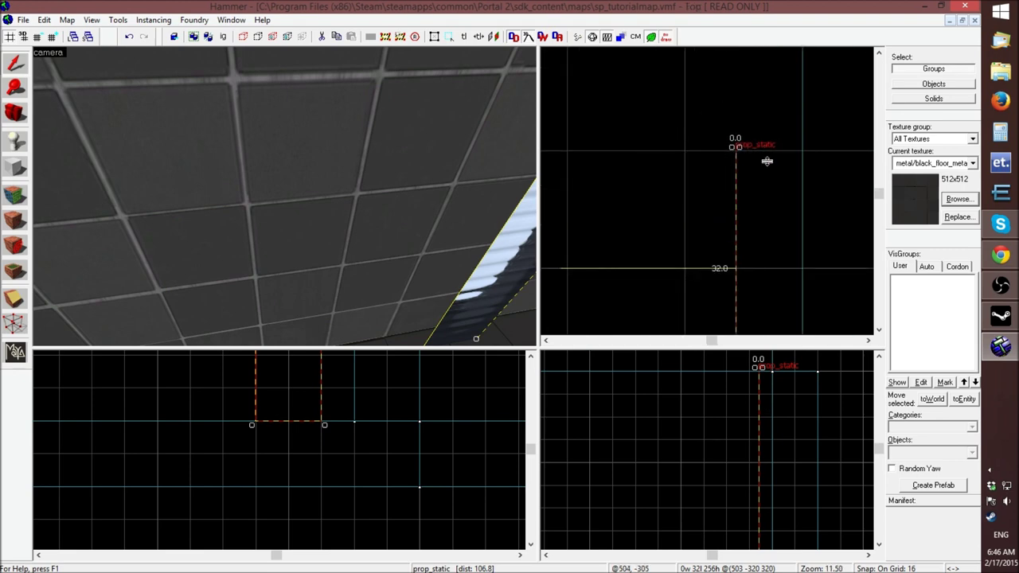
scroll(743, 158, "down", 6)
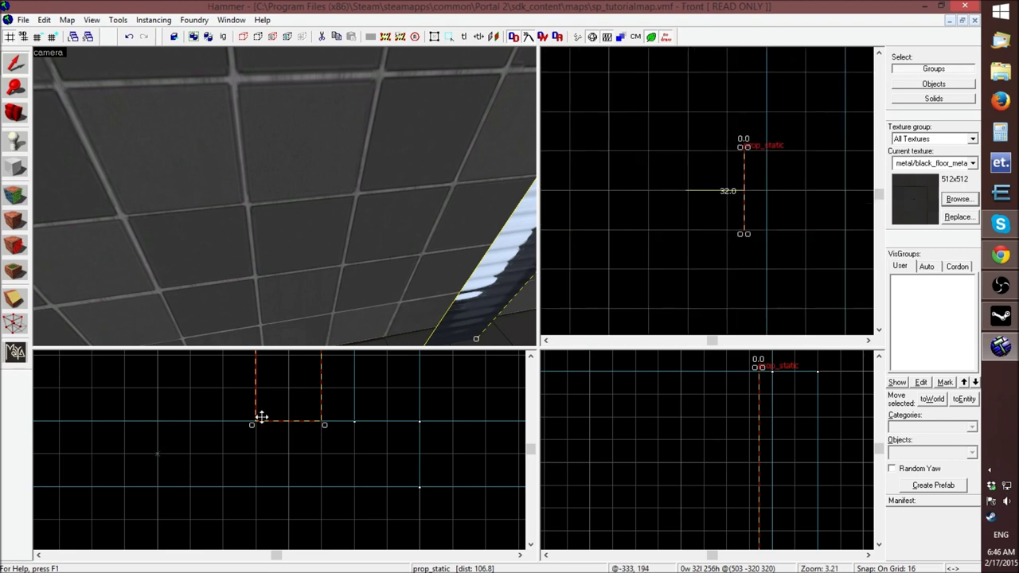
scroll(291, 488, "down", 4)
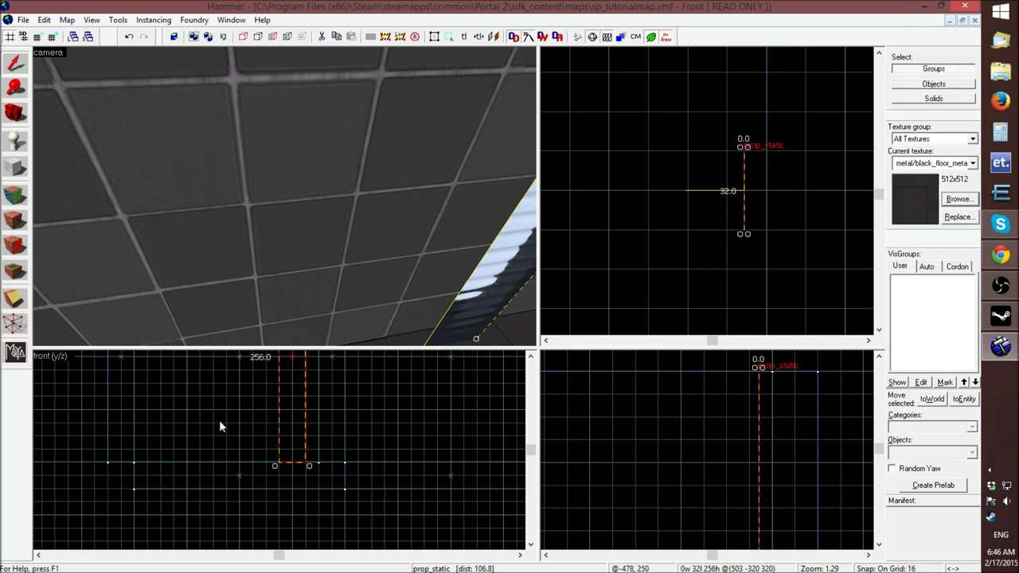
scroll(256, 400, "down", 5)
scroll(256, 394, "up", 3)
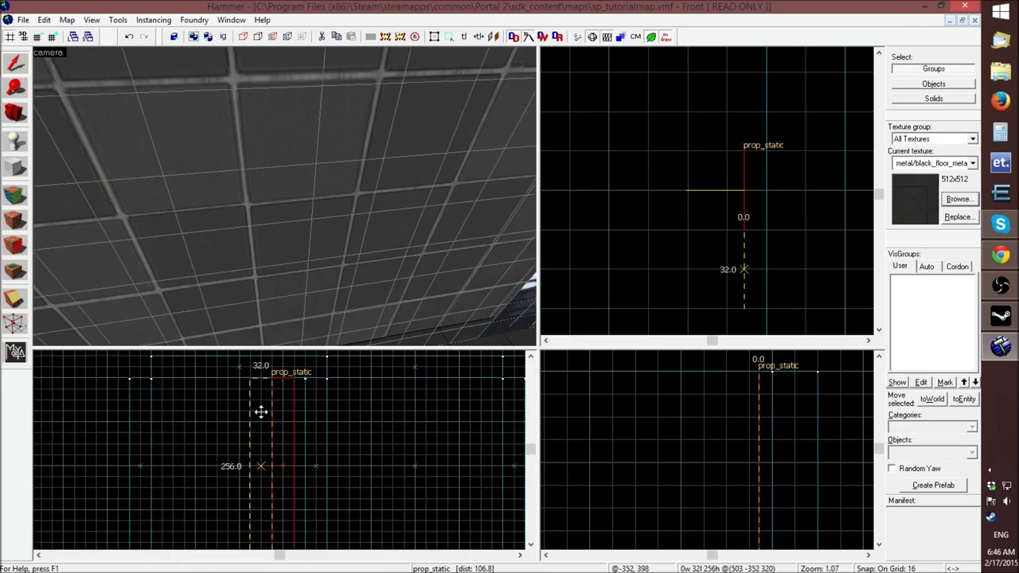
key("z")
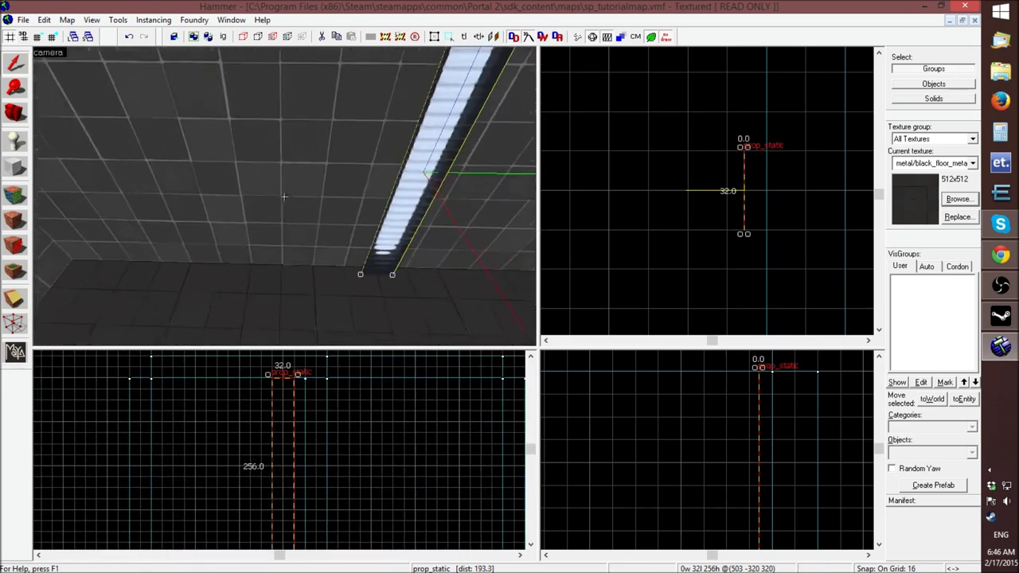
key("z")
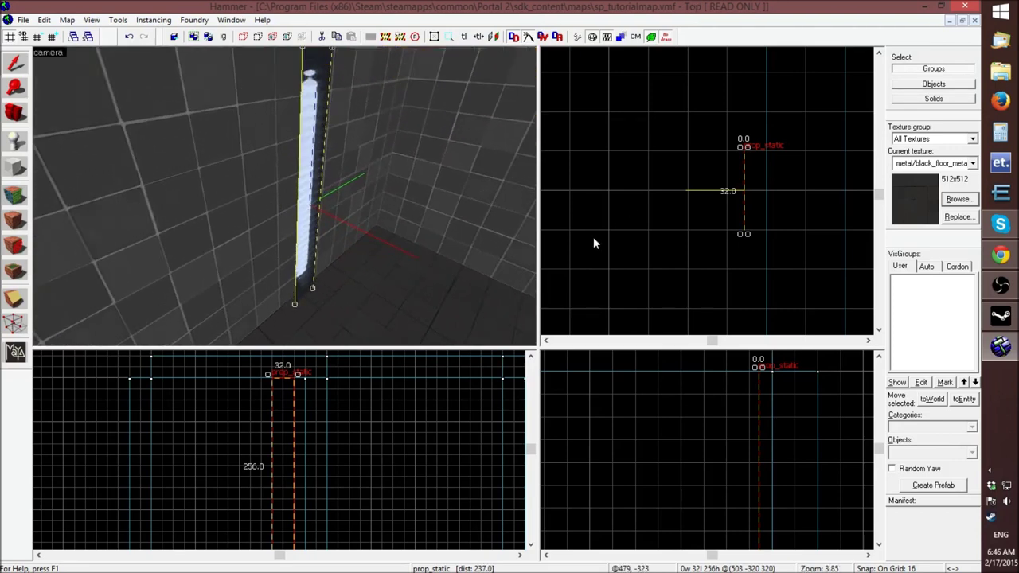
left_click_drag(285, 394, 294, 394)
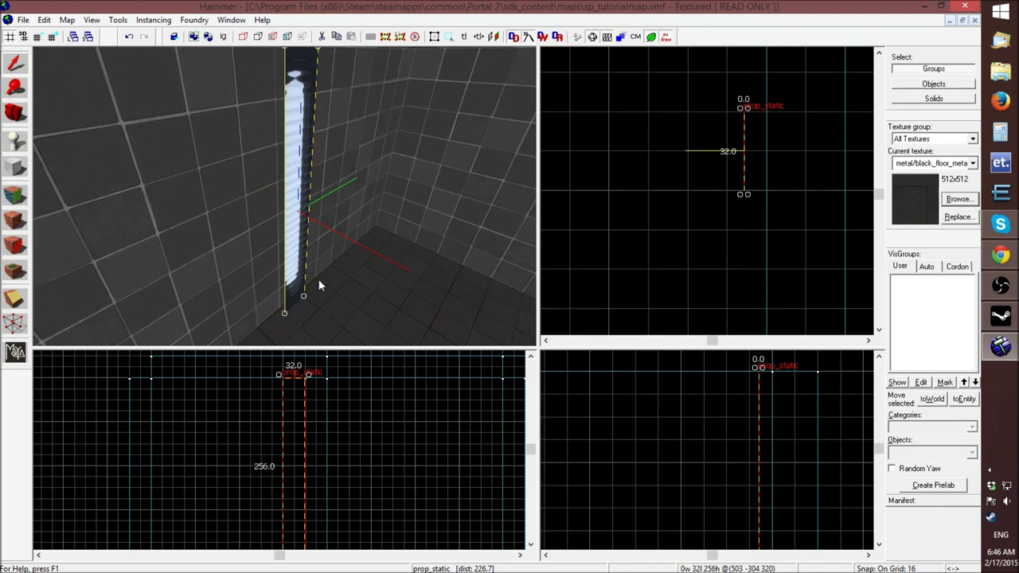
left_click(638, 244)
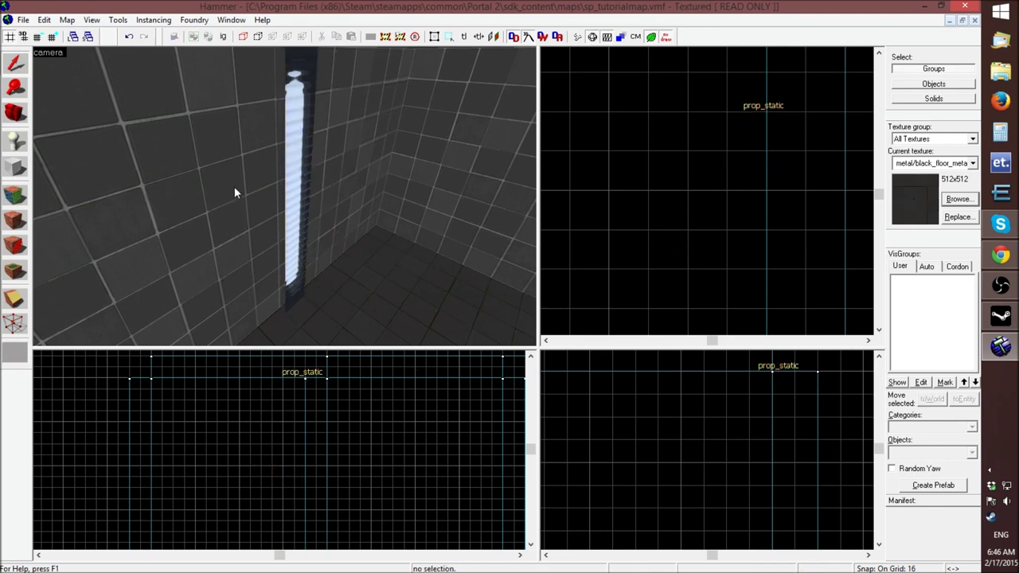
Rotate the light cover 90 degrees to lie horizontally and move it to the wall section's upper edge under the ceiling
left_click(303, 159)
left_click(311, 380)
left_click_drag(311, 379, 366, 481)
left_click_drag(289, 462, 203, 403)
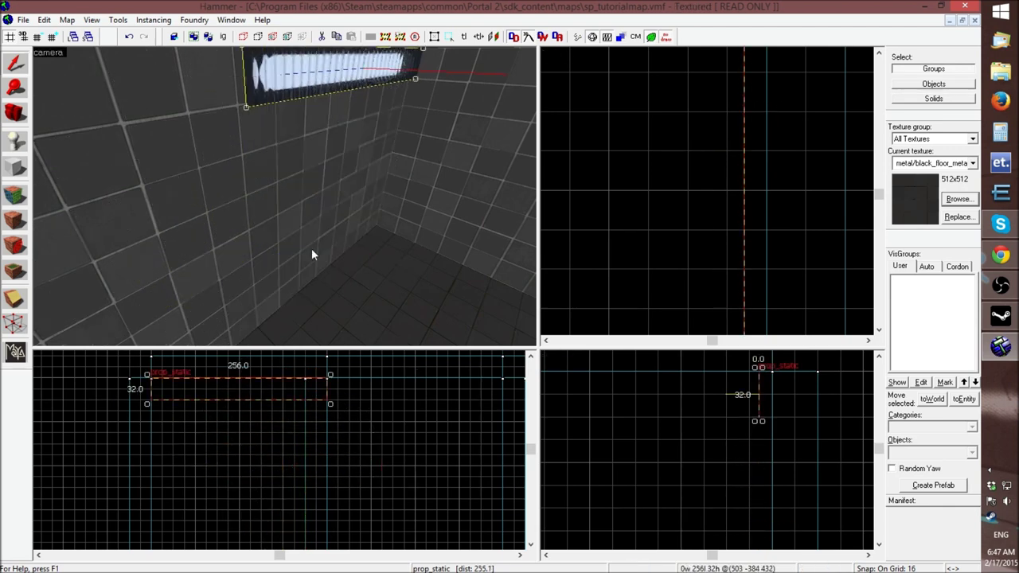
Copy the wall section behind the light cover 32 units outward in the top view
key("z")
key("d")
key("s")
key("z")
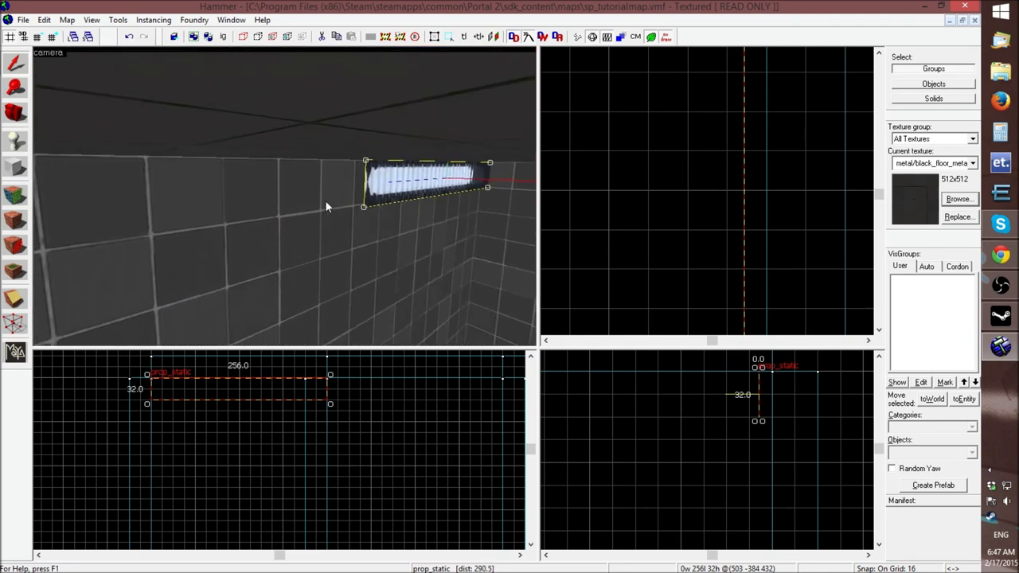
left_click(326, 201)
left_click(394, 246)
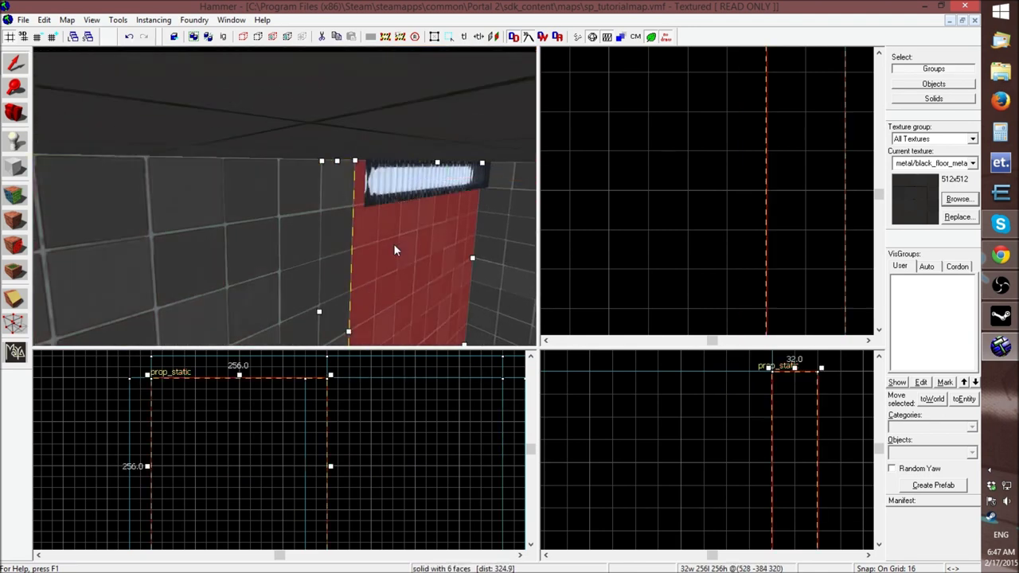
scroll(760, 236, "down", 4)
scroll(759, 234, "down", 4)
scroll(760, 219, "up", 6)
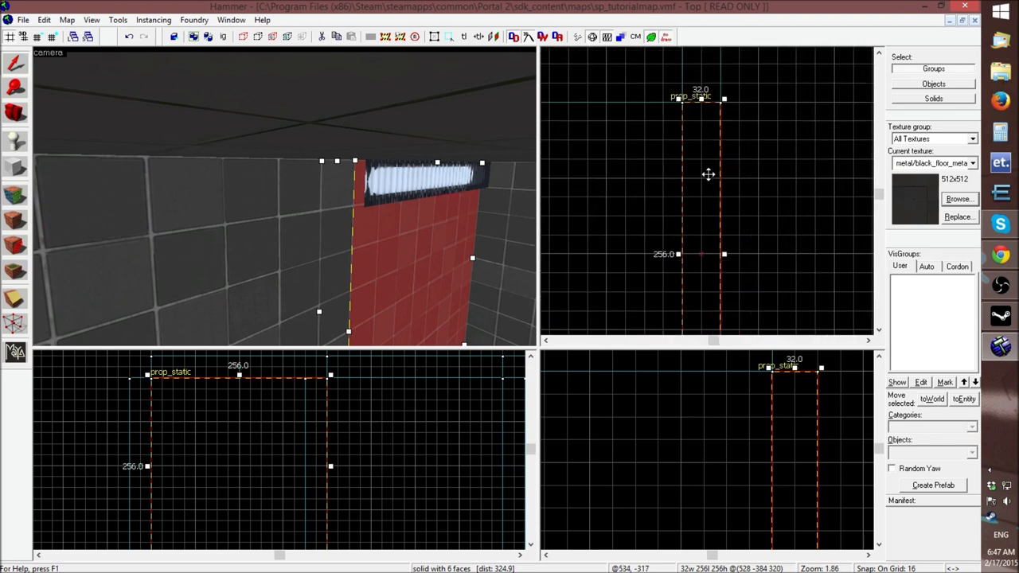
left_click_drag(705, 175, 739, 179)
Reduce the copied wall block's height to 32 units, keeping its upper edge in place
scroll(144, 471, "down", 2)
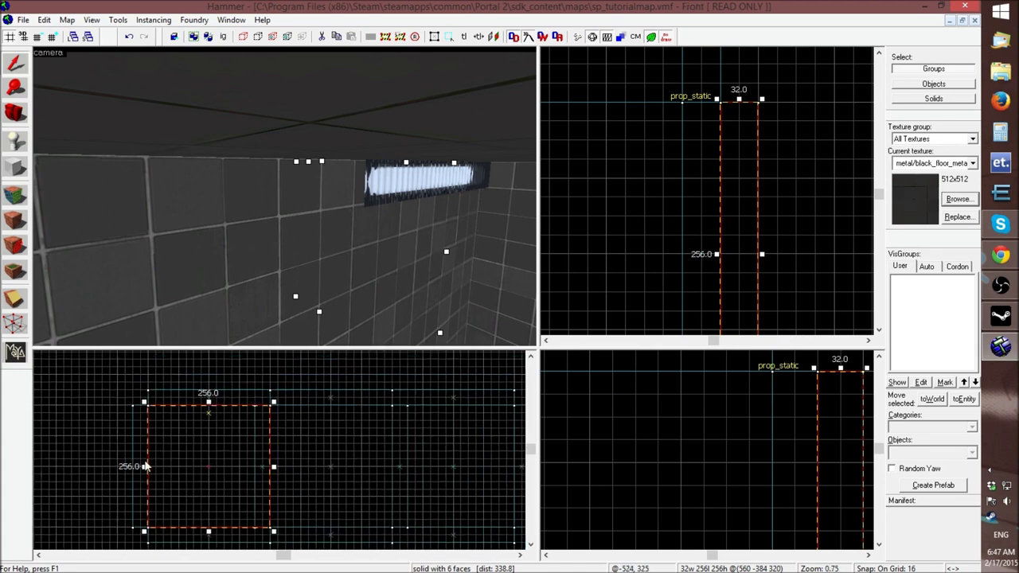
scroll(162, 481, "up", 1)
left_click_drag(204, 517, 209, 400)
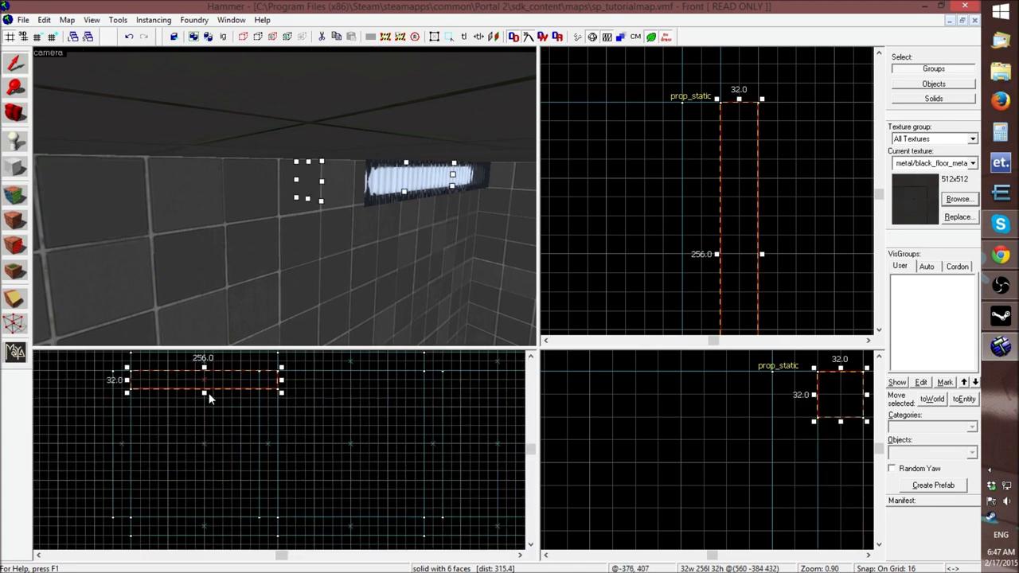
Examine how the new block sits behind the wall from outside and inside the room
key("z")
key("a")
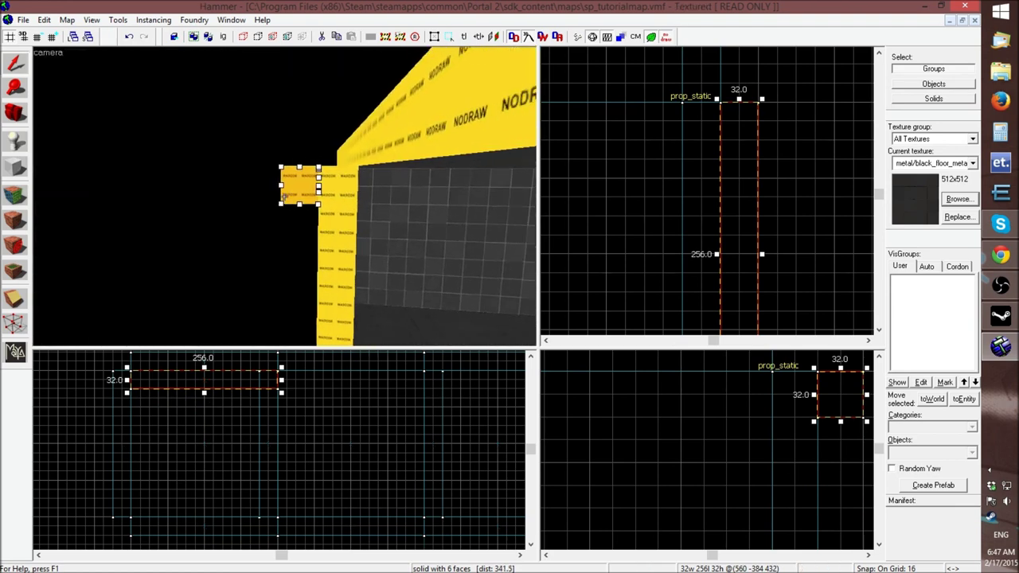
key("d")
key("a")
key("z")
left_click(279, 191)
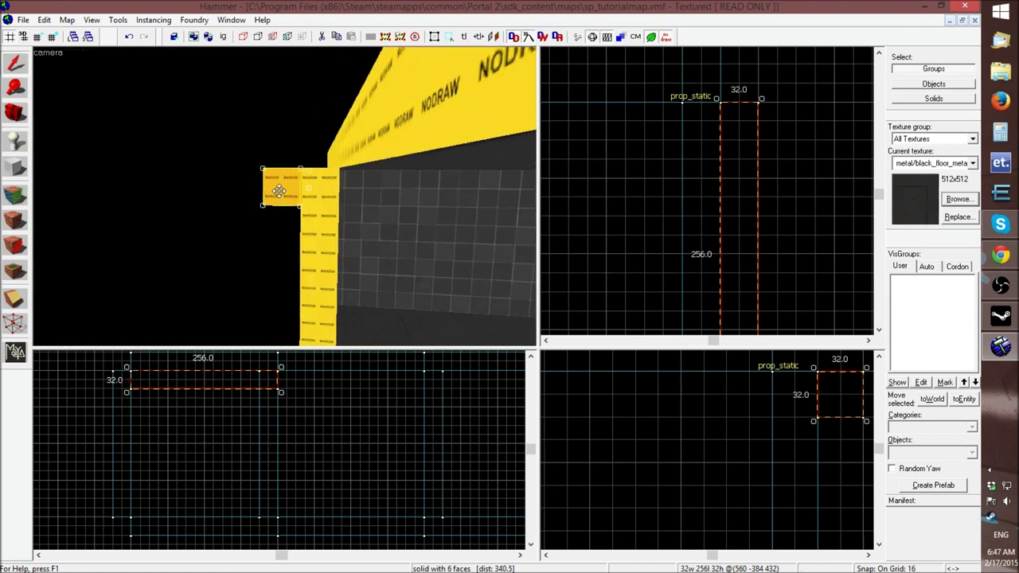
key("z")
key("d")
key("z")
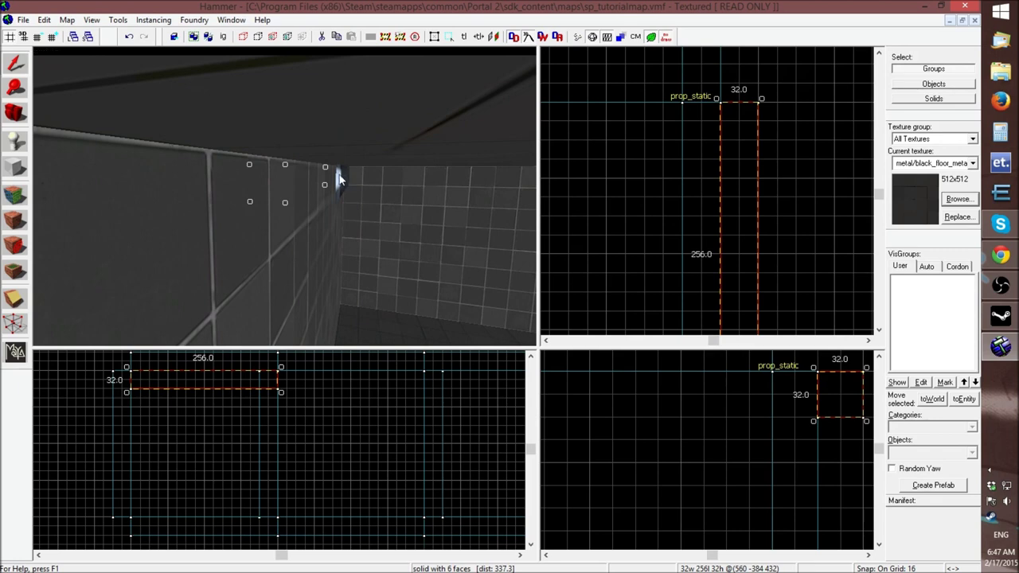
Lower the upper edge of the original wall section by 32 units to open a recess behind the light cover
left_click(341, 175)
key("Escape")
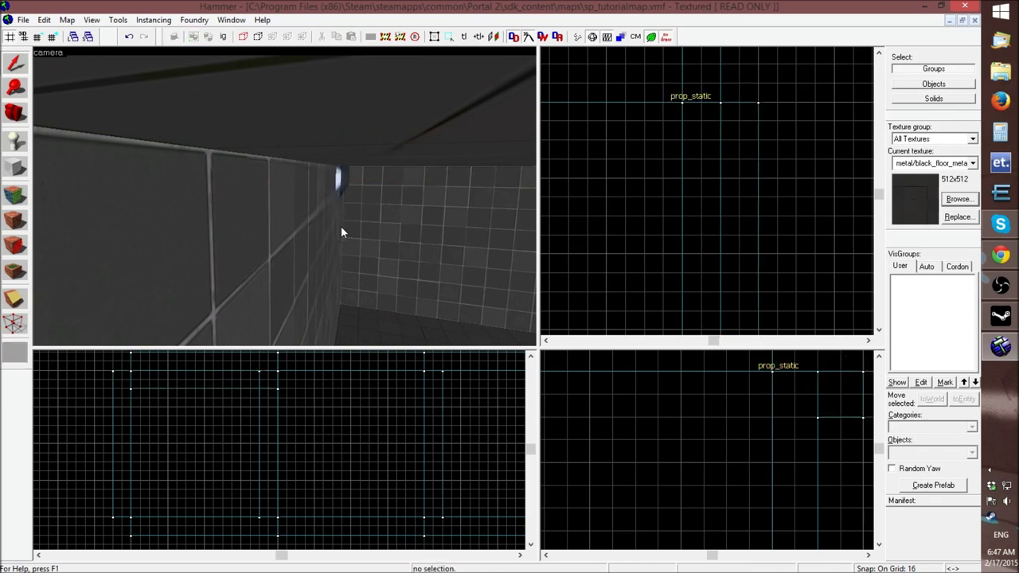
left_click(341, 232)
scroll(203, 365, "up", 4)
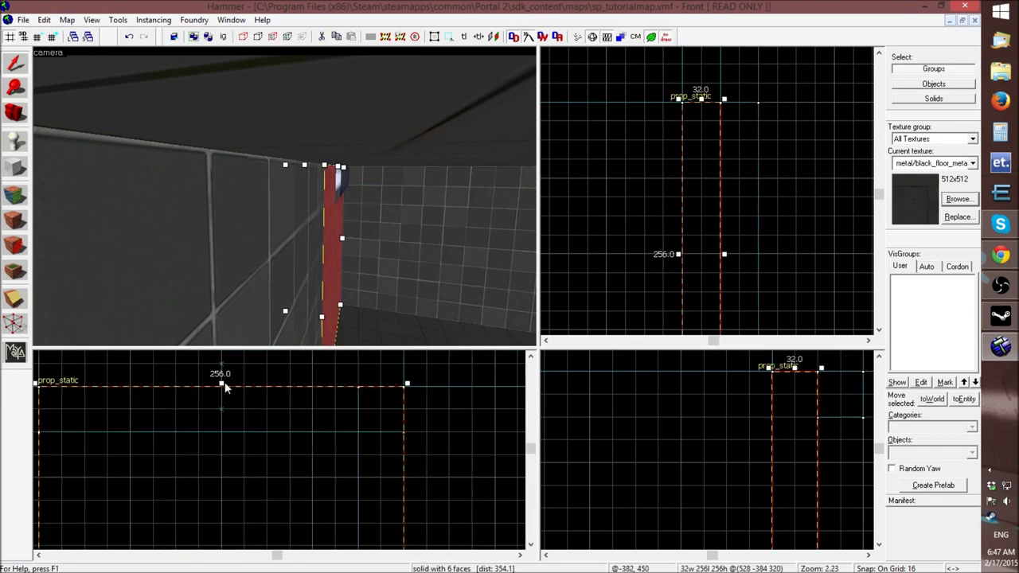
left_click_drag(221, 384, 221, 429)
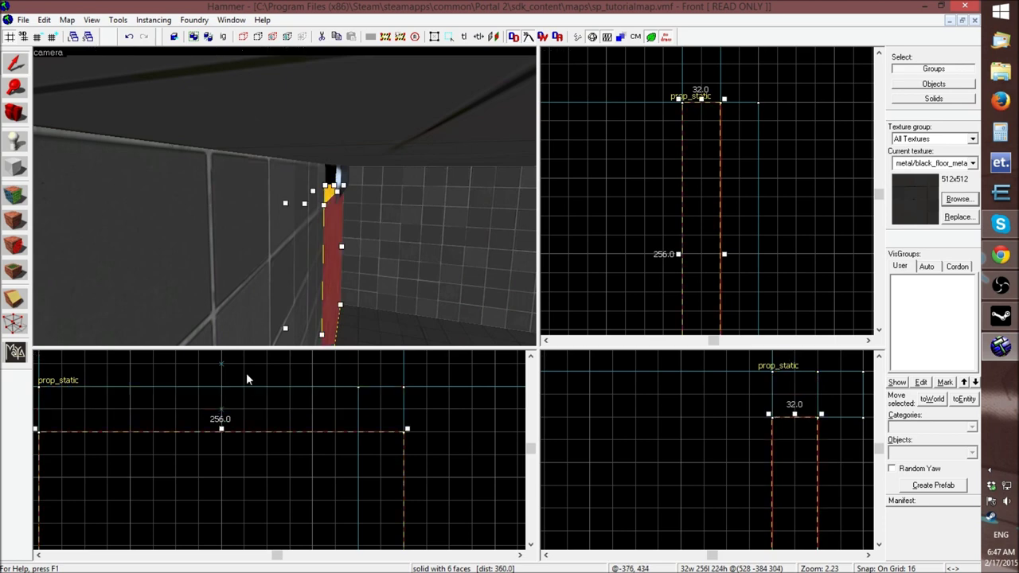
Examine the recess behind the light cover and its back block from inside and outside the room
key("z")
key("d")
key("w")
key("z")
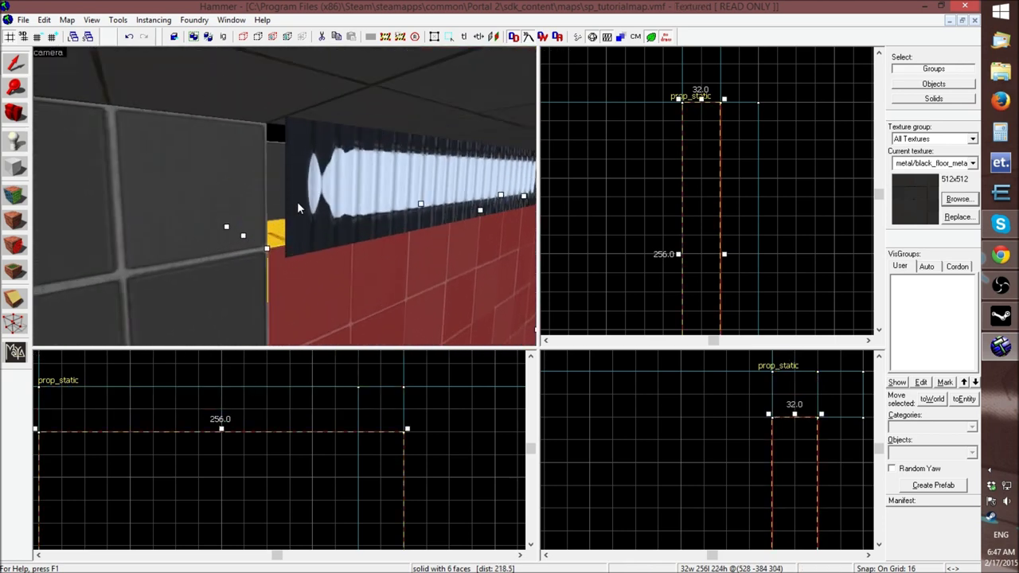
key("z")
key("a")
key("d")
key("a")
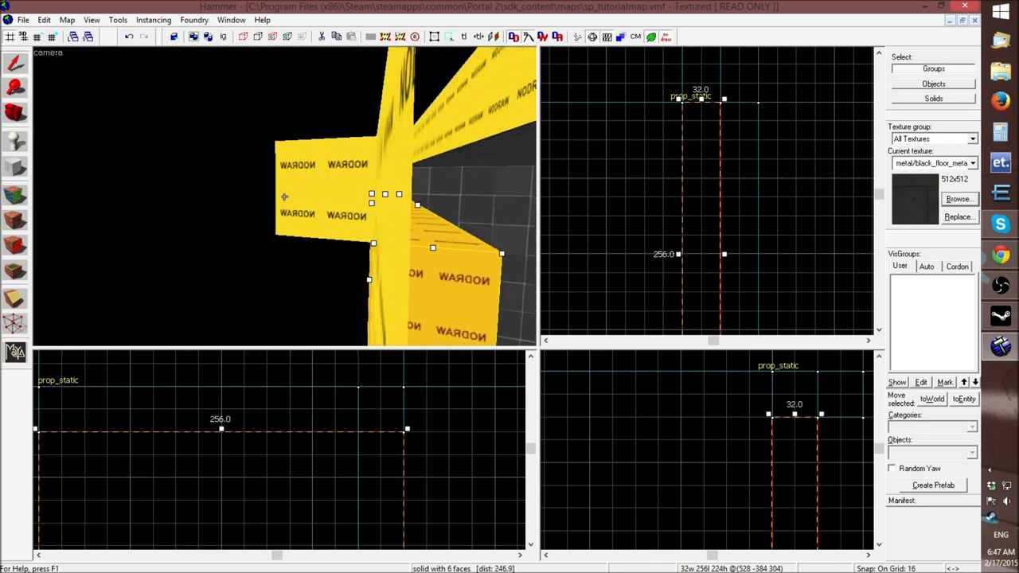
key("Up")
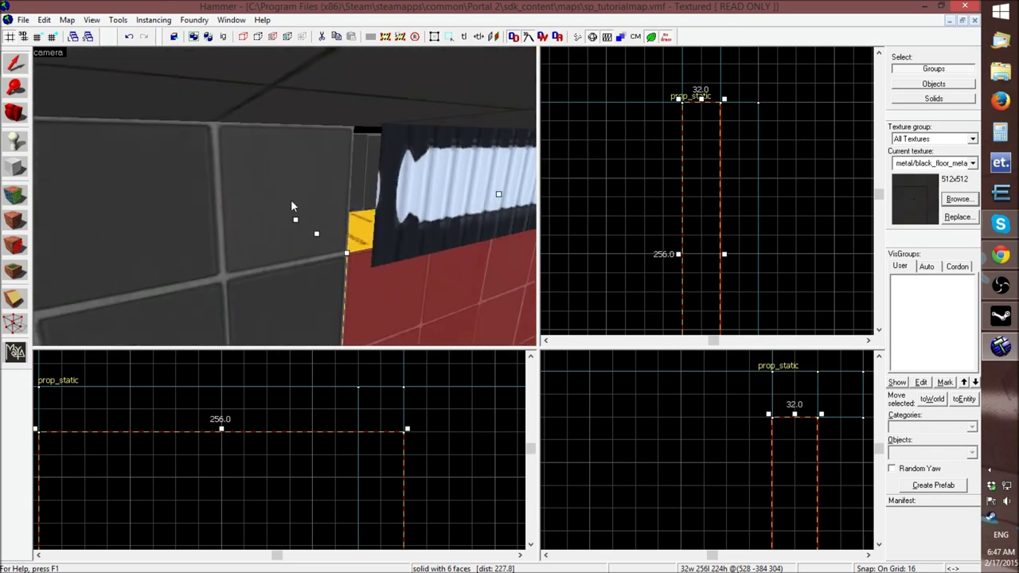
left_click(357, 167)
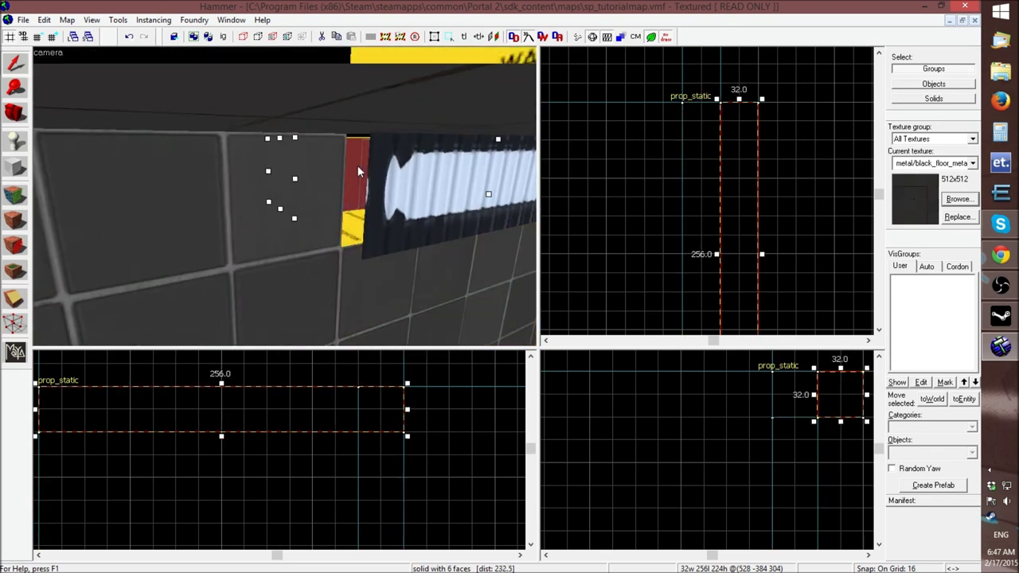
left_click(615, 177)
Select the recess's back face for texture editing and filter the texture browser by "light"
key("z")
key("z")
key("w")
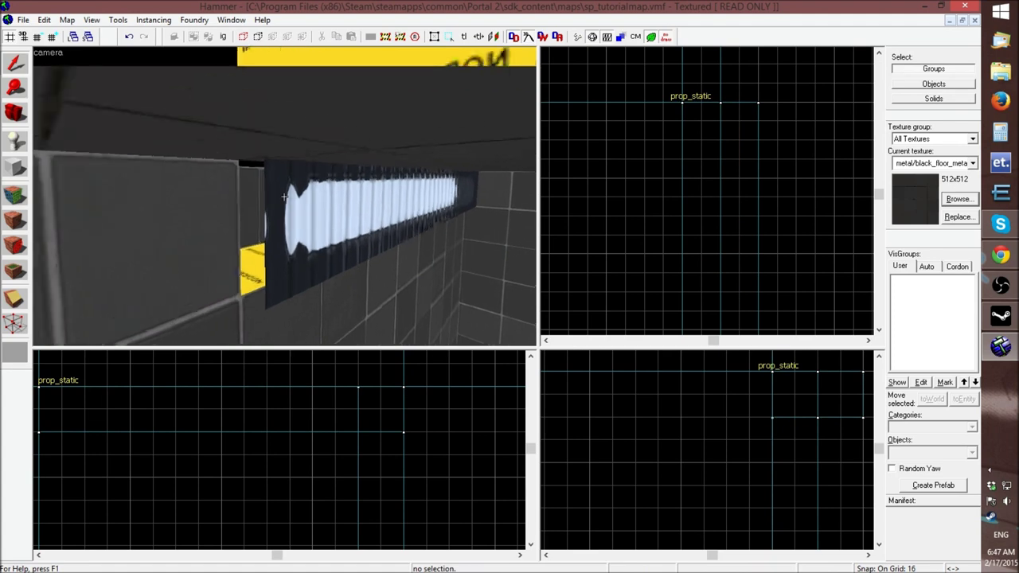
key("w")
key("z")
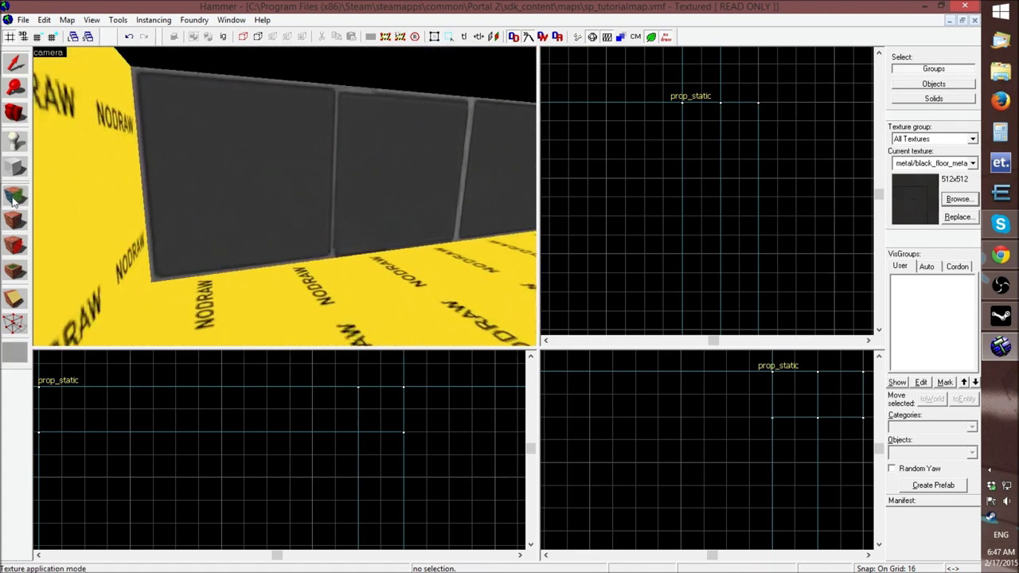
left_click(15, 220)
left_click(210, 201)
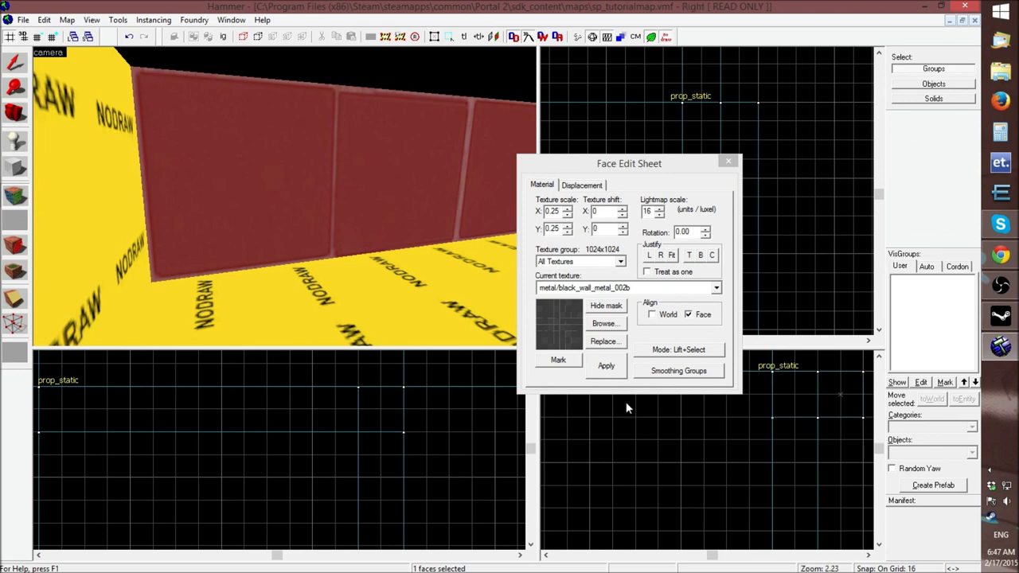
left_click(603, 324)
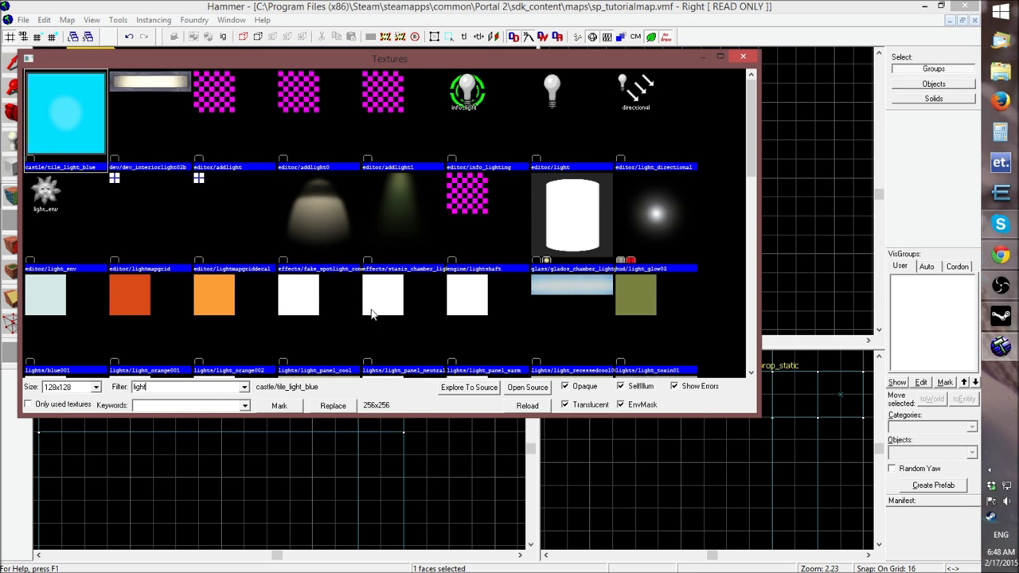
Compare the cool, neutral and warm light panel textures and choose lights/light_panel_cool
left_click(320, 334)
left_click(400, 322)
left_click(463, 323)
left_click(390, 338)
left_click(338, 354)
left_click(402, 342)
left_click(471, 329)
left_click(315, 368)
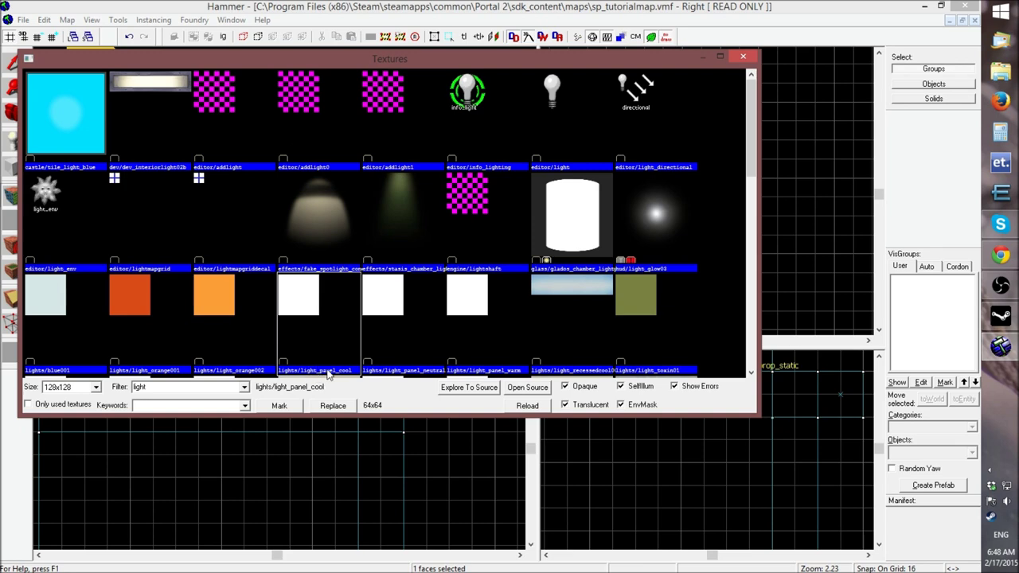
left_click(408, 374)
left_click(477, 378)
left_click(331, 353)
double_click(310, 322)
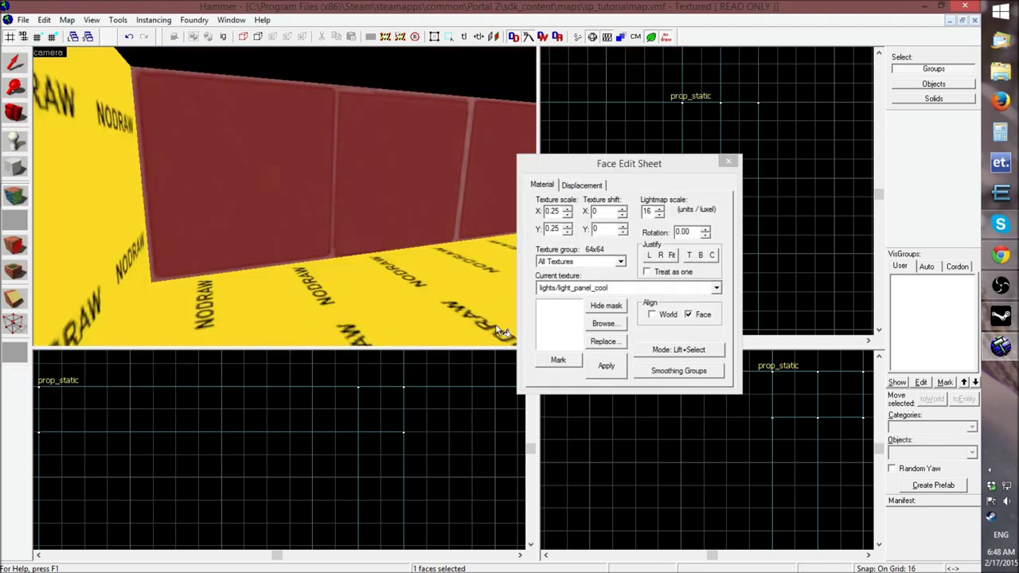
Apply lights/light_panel_cool to the recess's back face with a texture scale of 0.75 in X and Y
left_click(606, 375)
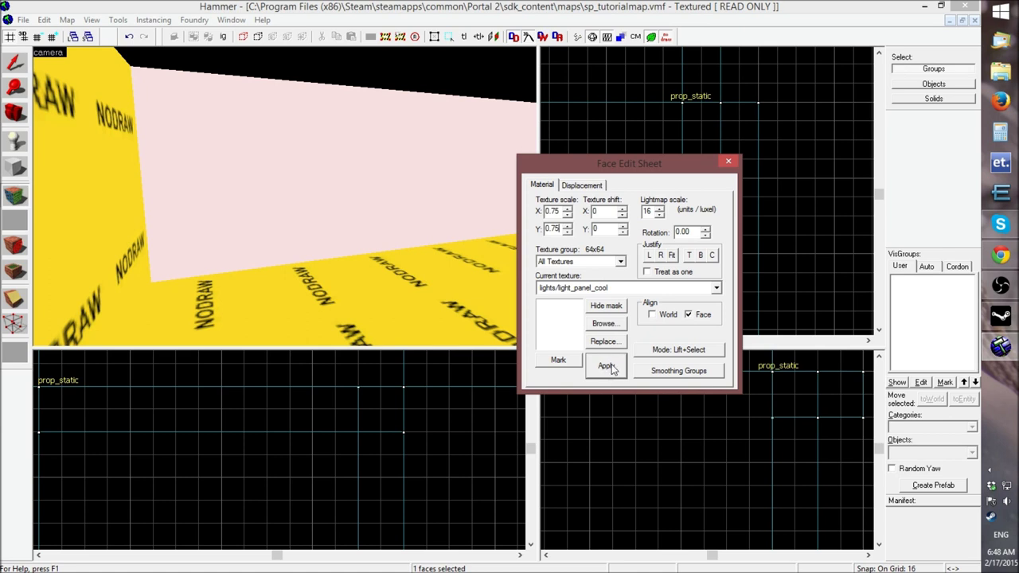
left_click(610, 367)
left_click(612, 373)
left_click(729, 163)
Move the light-textured block 32 units inward, flush with the wall section, and reduce the grid size to 4
key("z")
key("s")
key("w")
key("z")
left_click(285, 192)
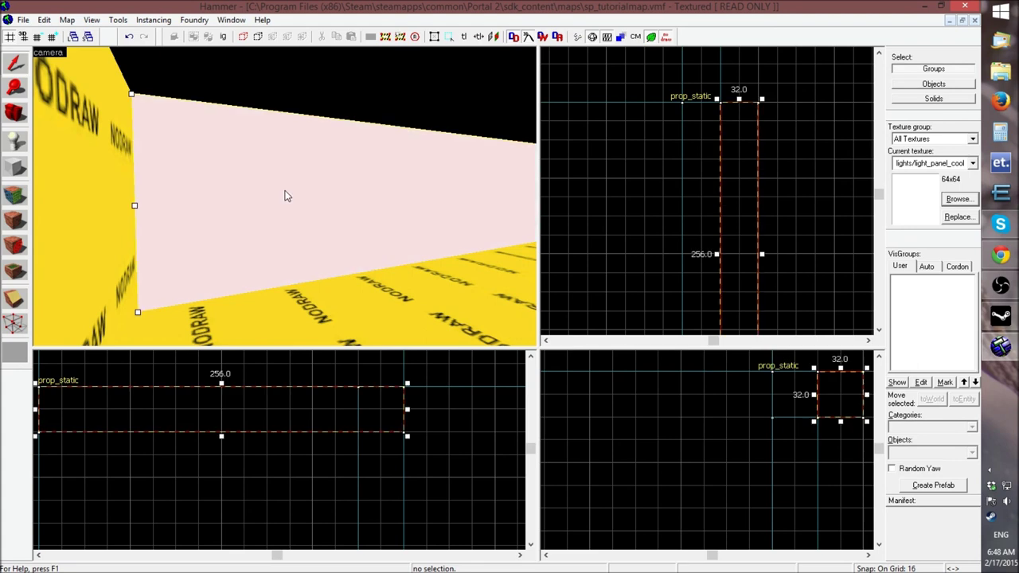
scroll(728, 105, "up", 4)
left_click_drag(741, 118, 677, 120)
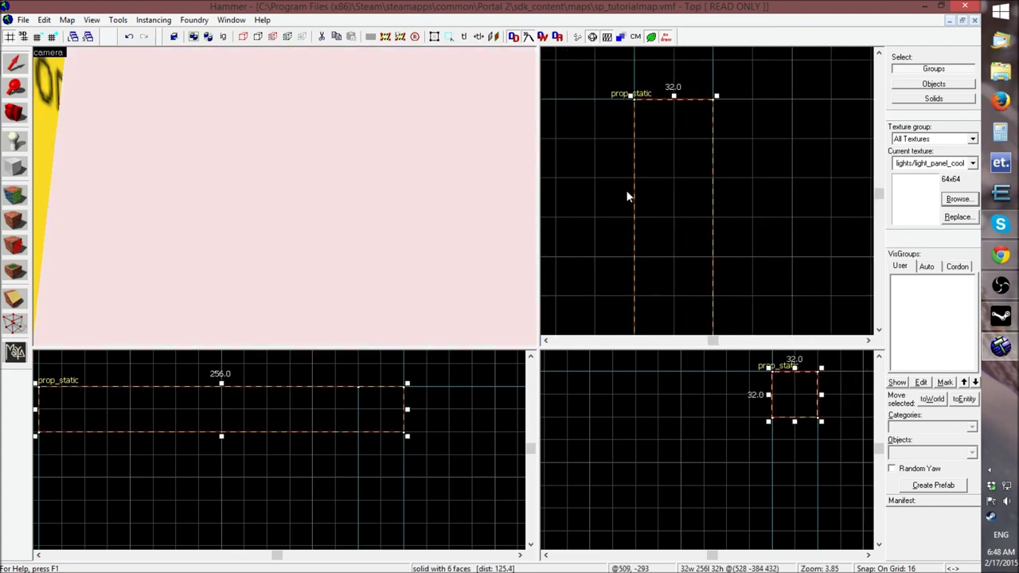
left_click(38, 36)
left_click(38, 36)
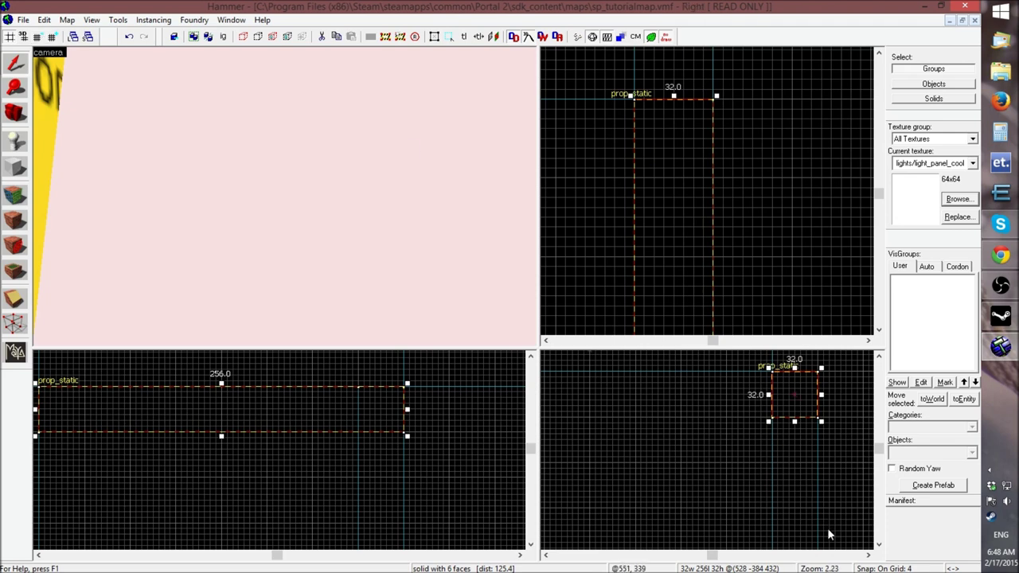
Reduce the light-textured block's thickness to 24 units by pulling its room-side face back, then clear the selection
left_click_drag(632, 94, 651, 109)
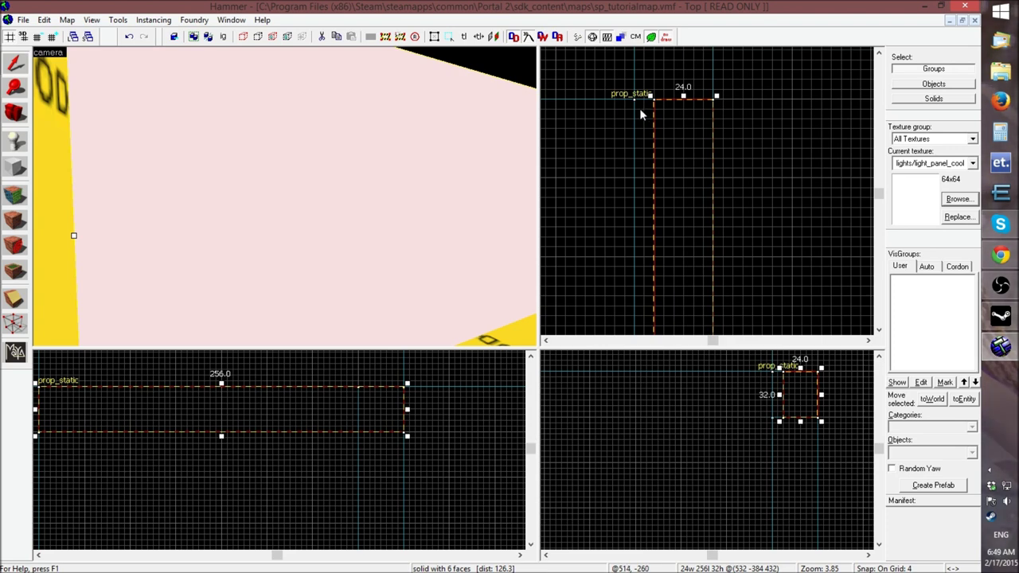
key("Escape")
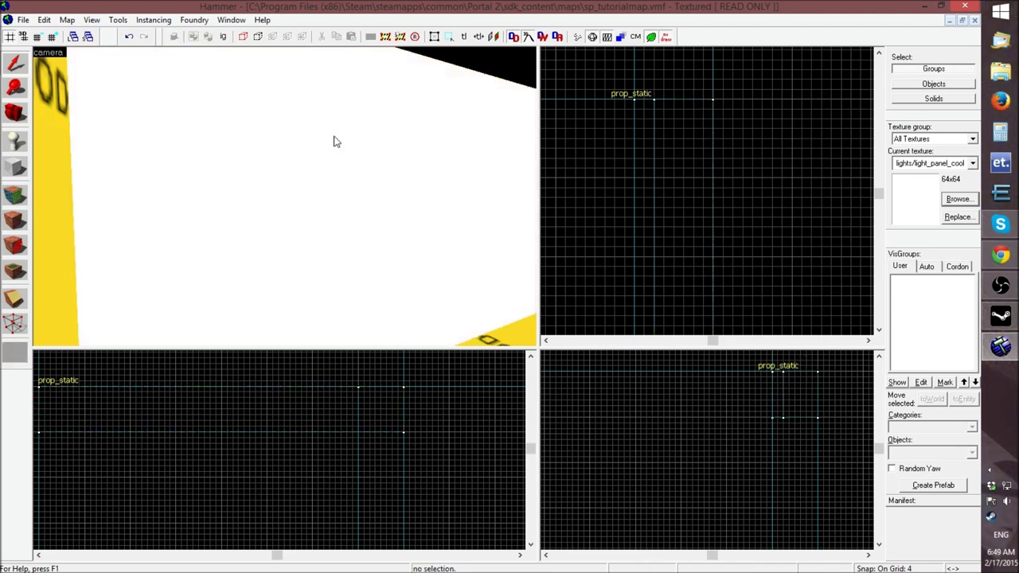
Select the glass light cover prop and shift it about 1 unit toward the recess in the side view
key("z")
key("s")
key("z")
left_click(336, 215)
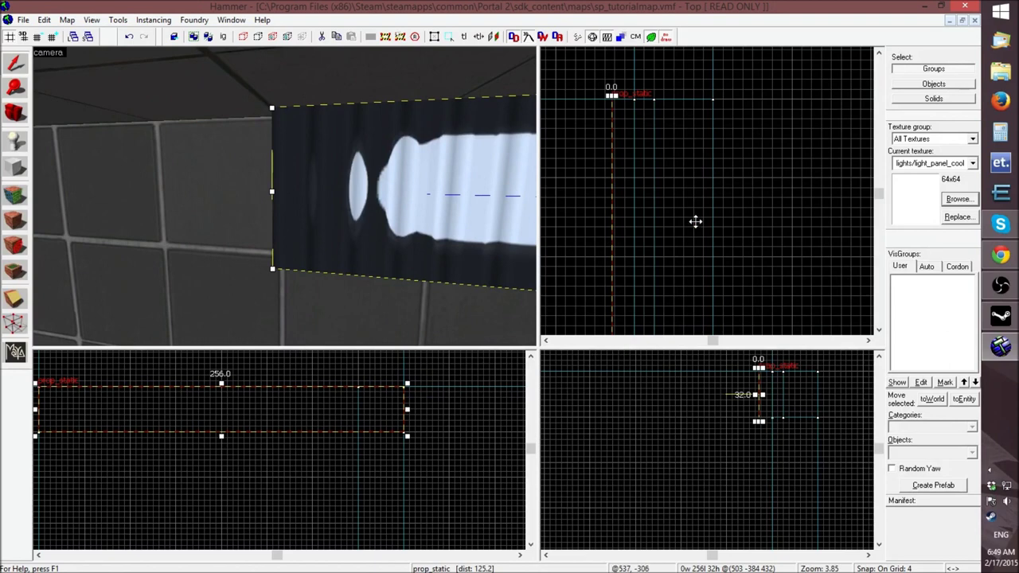
scroll(601, 120, "up", 3)
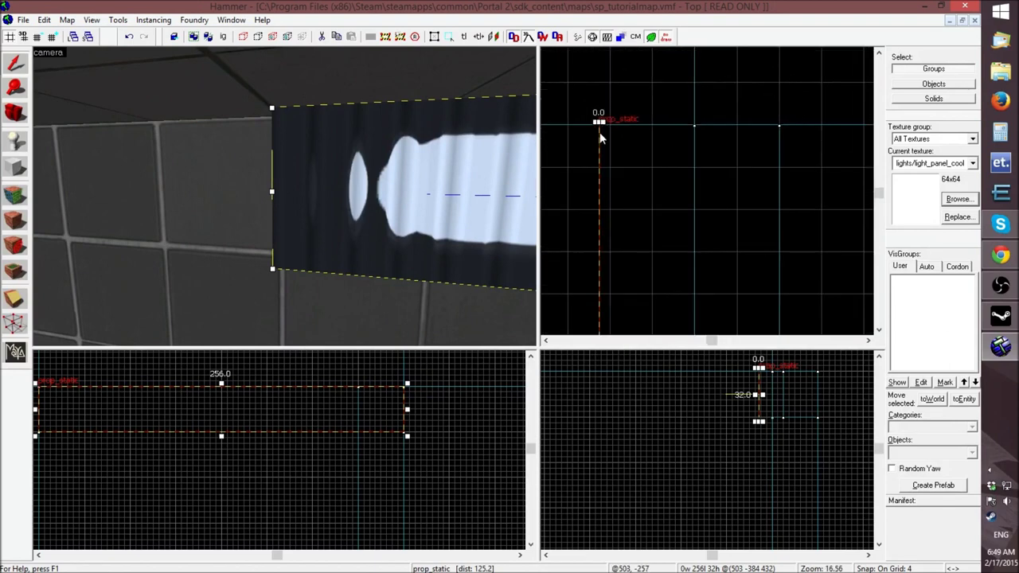
scroll(757, 374, "up", 2)
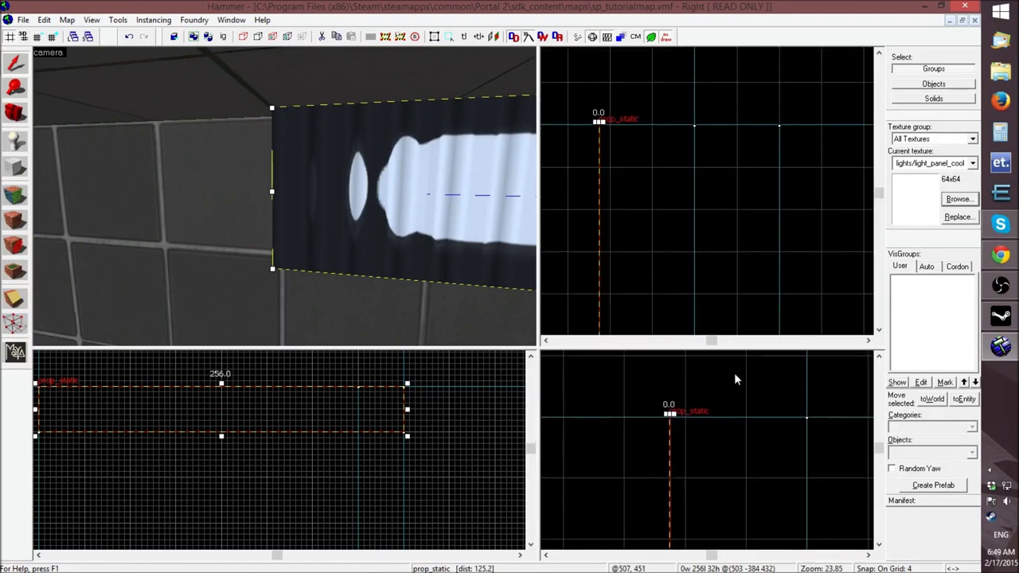
left_click_drag(675, 415, 795, 413)
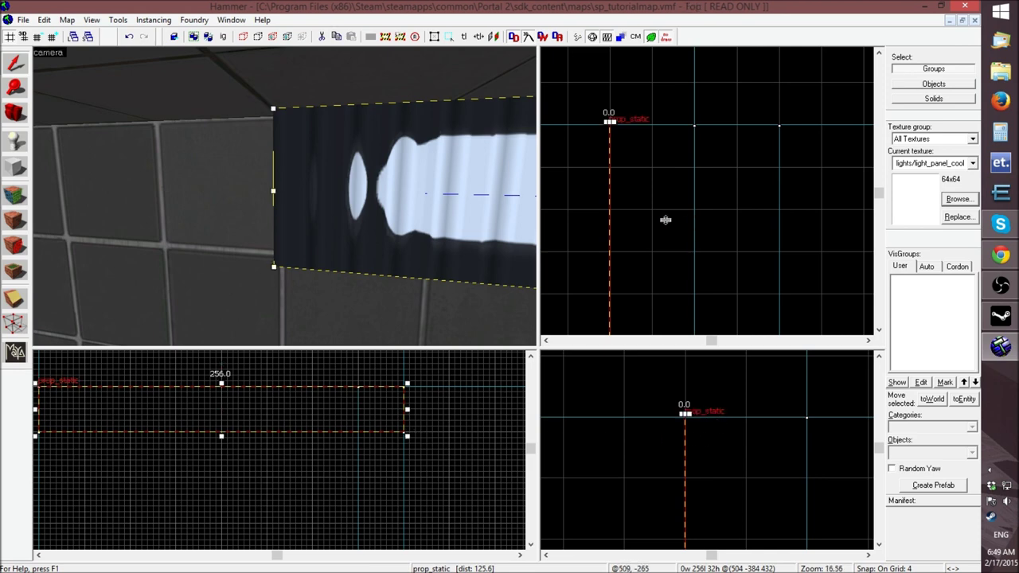
Set the light cover prop flush with the wall opening and move the light-textured block 4 units inward behind it
key("z")
key("a")
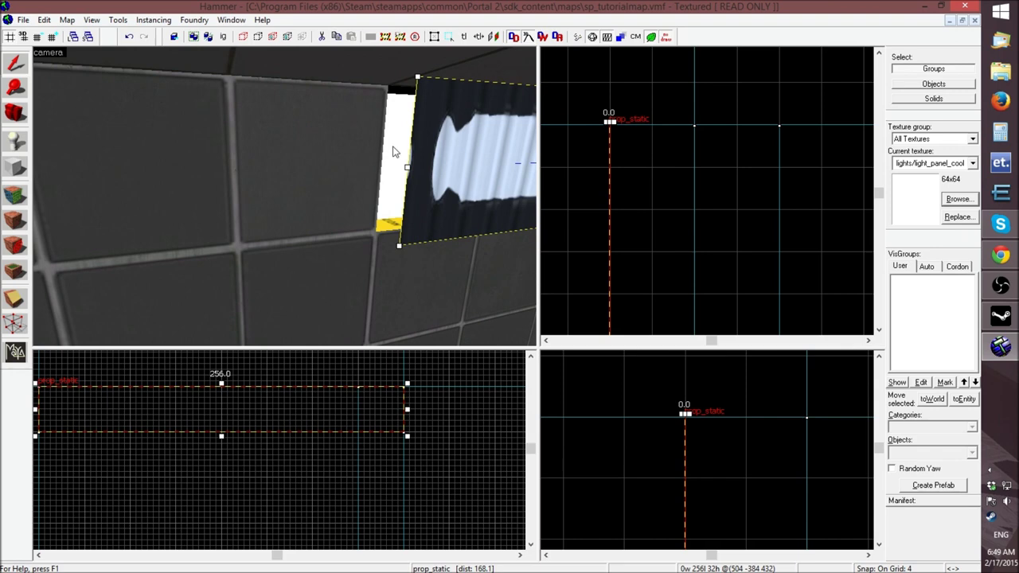
left_click(392, 151)
left_click_drag(803, 155, 738, 194)
left_click(477, 169, "ctrl")
key("Escape")
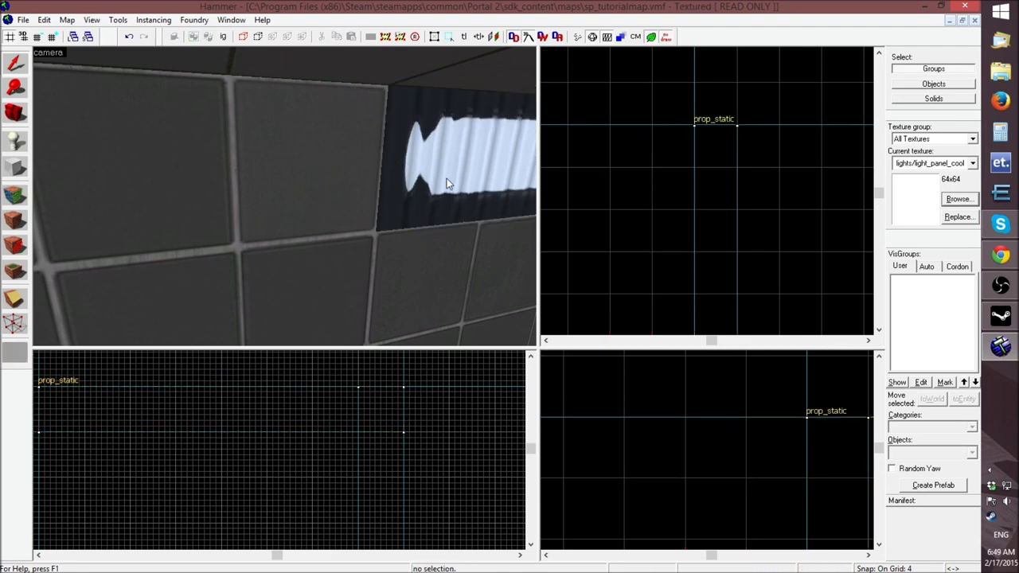
Move the light-textured block 4 units outward in the top view so it is flush with the outer wall edge
key("z")
key("s")
key("a")
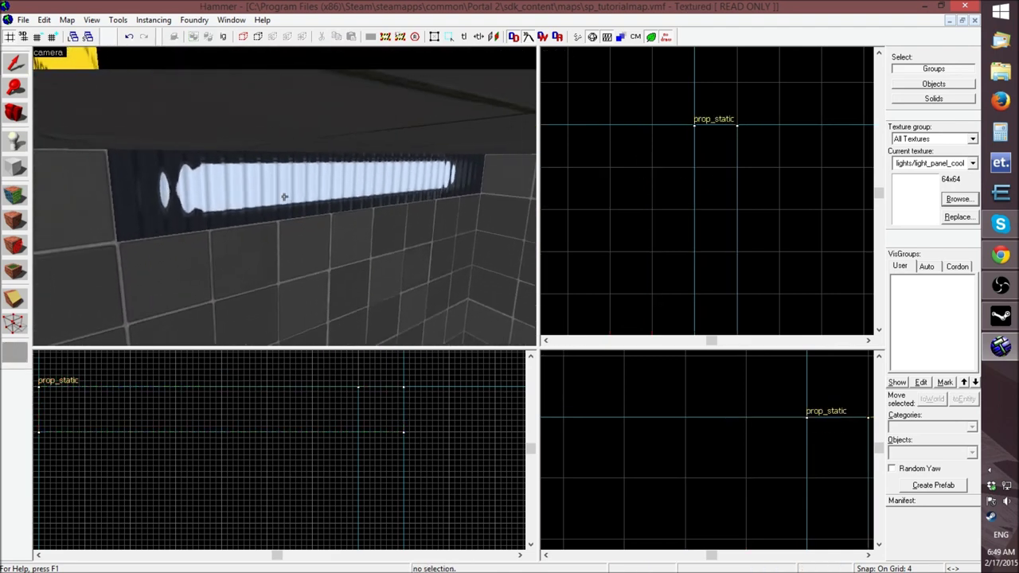
key("z")
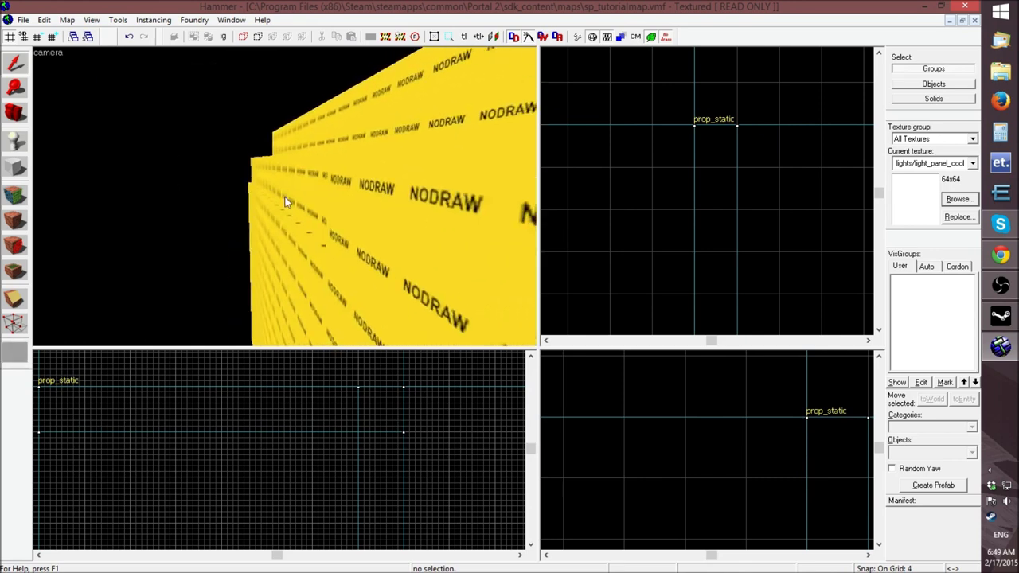
left_click(285, 192)
scroll(659, 165, "down", 5)
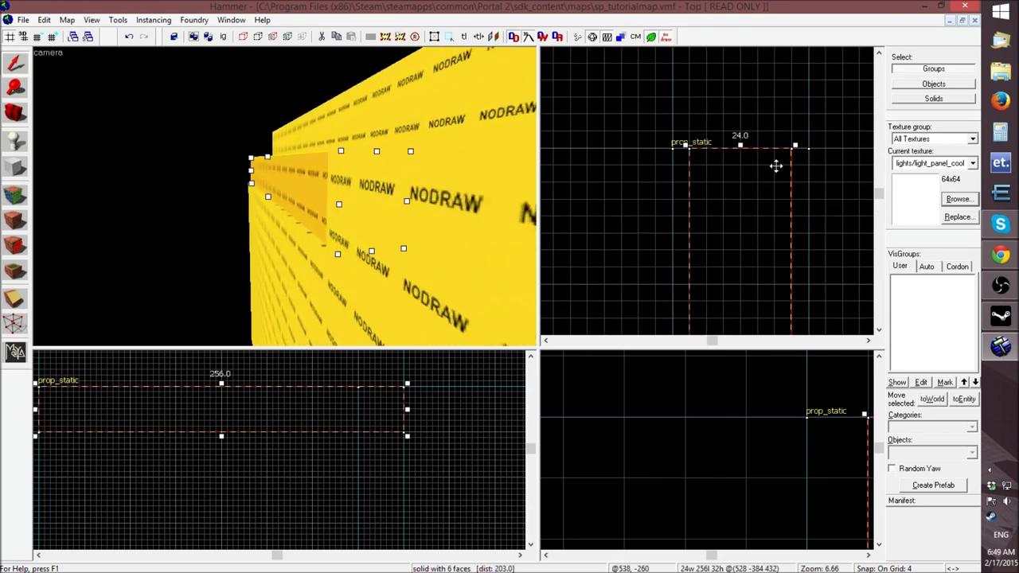
left_click_drag(741, 193, 757, 193)
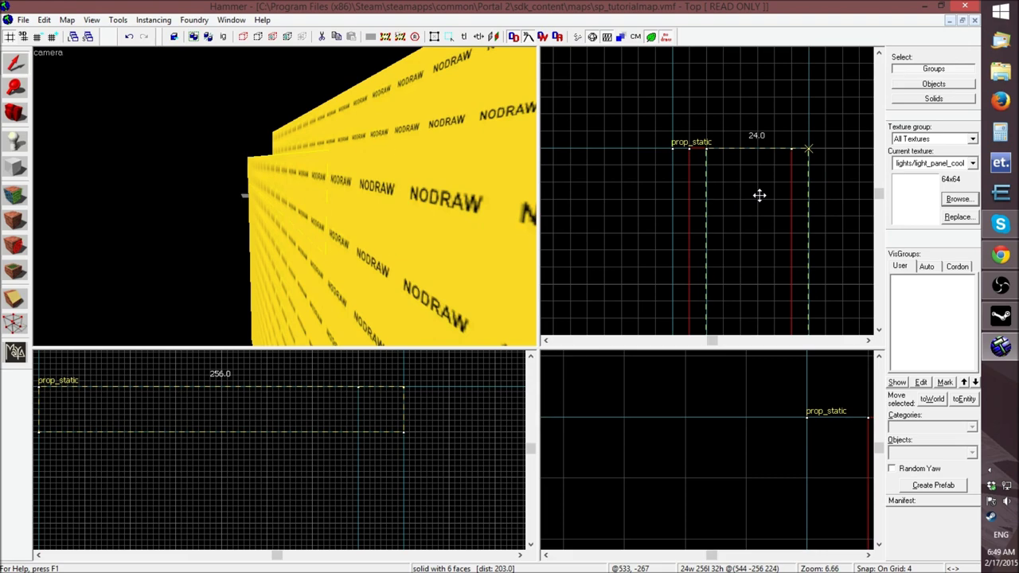
Group the light-textured block with the glass light cover prop and clear the selection
key("d")
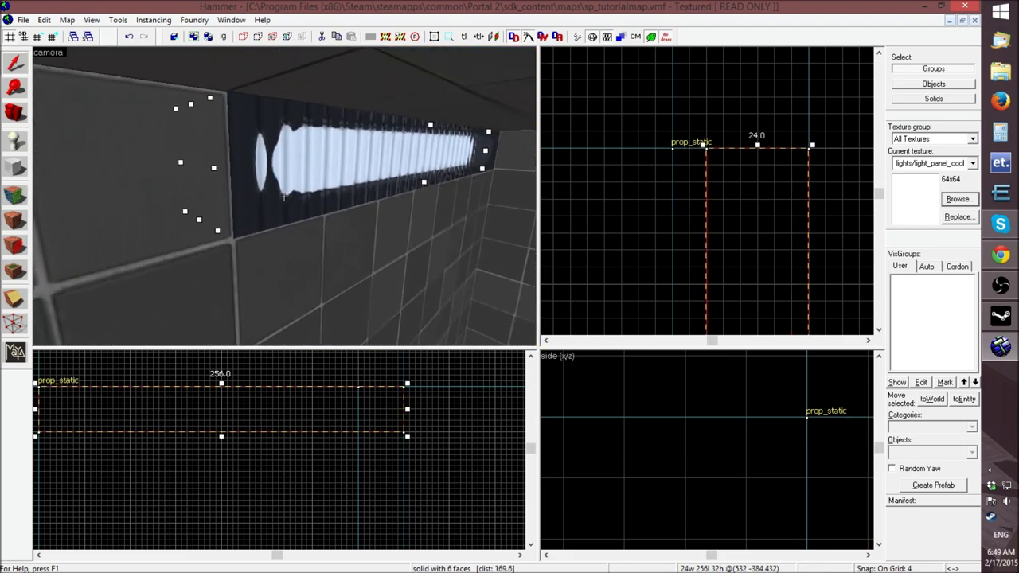
left_click(313, 154, "ctrl")
right_click(714, 210)
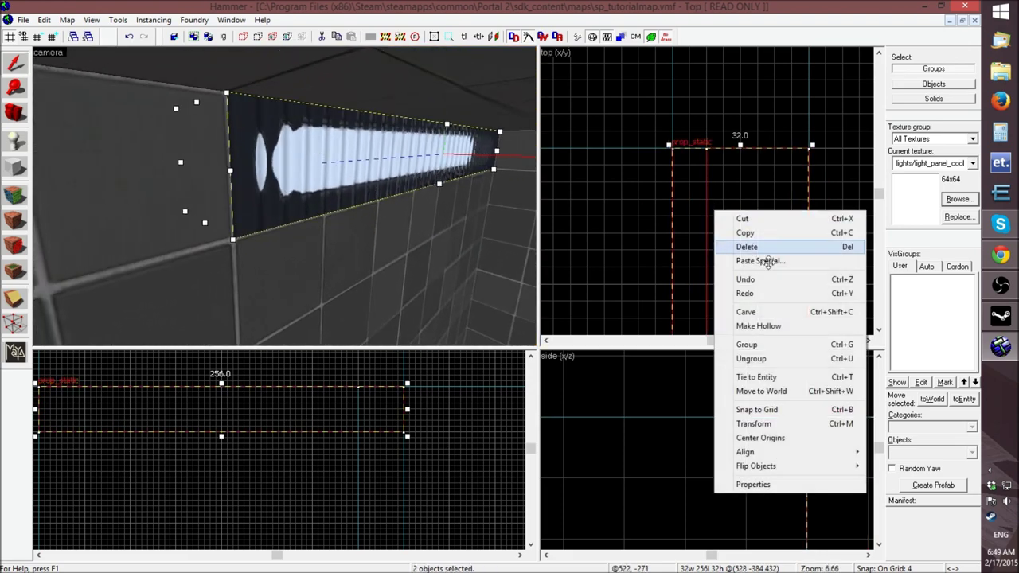
left_click(767, 340)
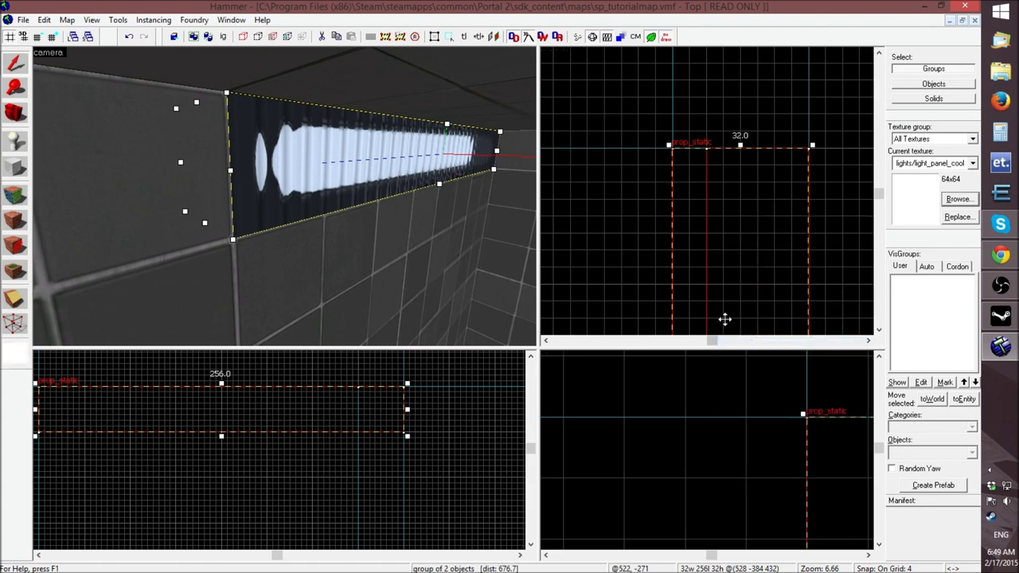
left_click(593, 215)
Examine the wall light from inside the room and the outer shell around its recess
key("z")
key("s")
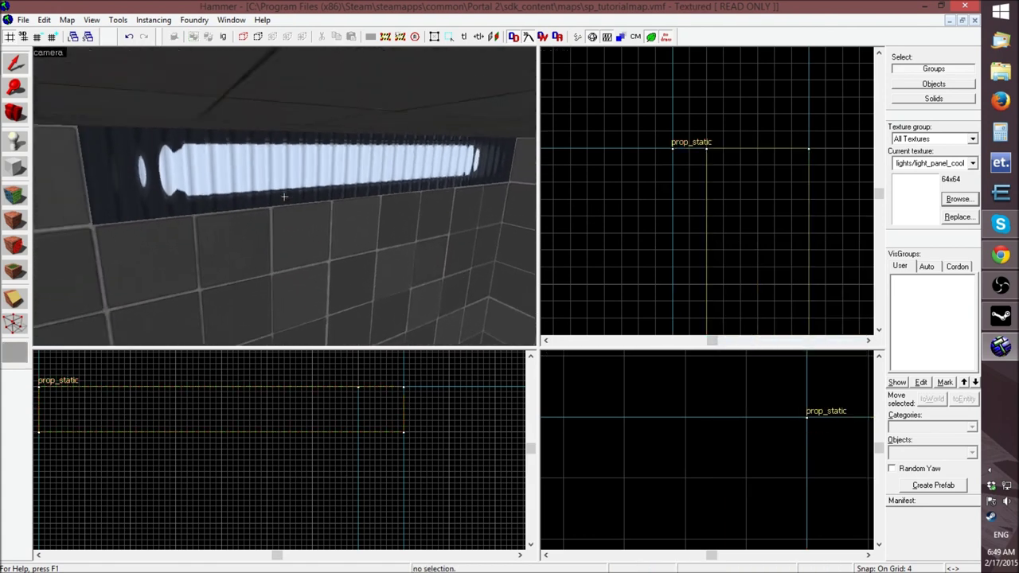
key("z")
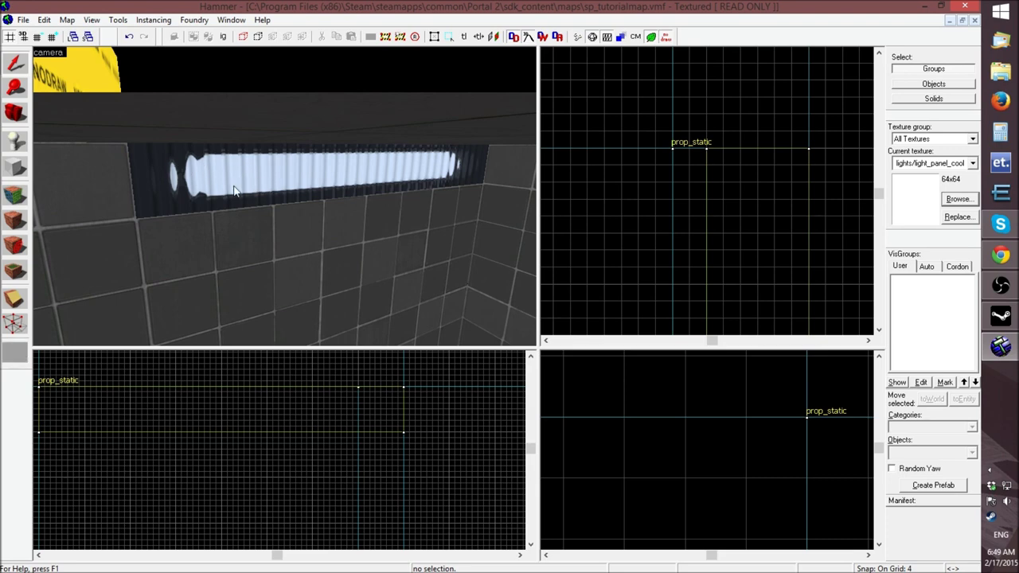
key("s")
key("w")
key("s")
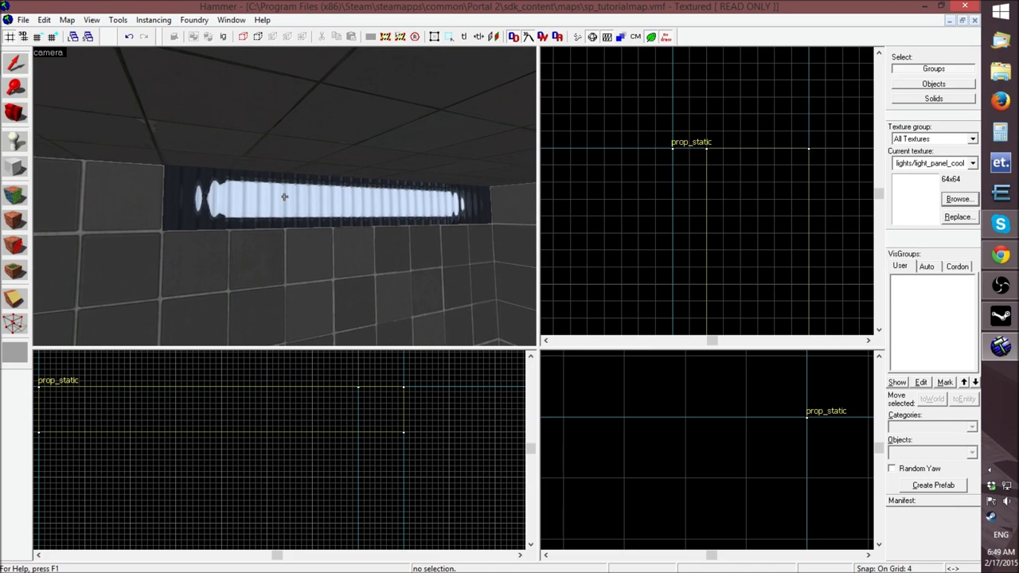
key("z")
key("z")
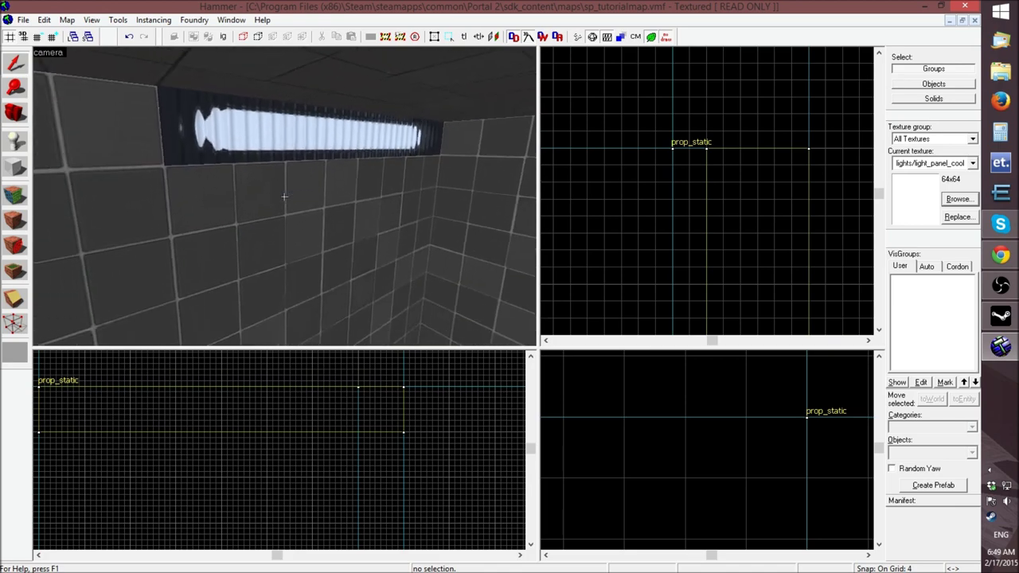
key("s")
key("s")
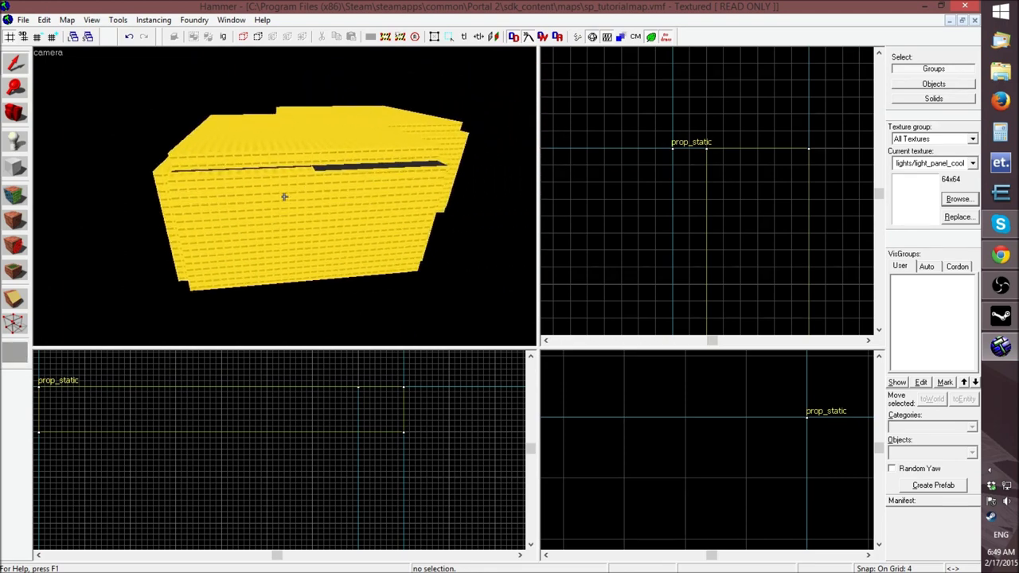
Check the texture on the outer face beside the dark gap above the light recess
key("w")
key("shift+a")
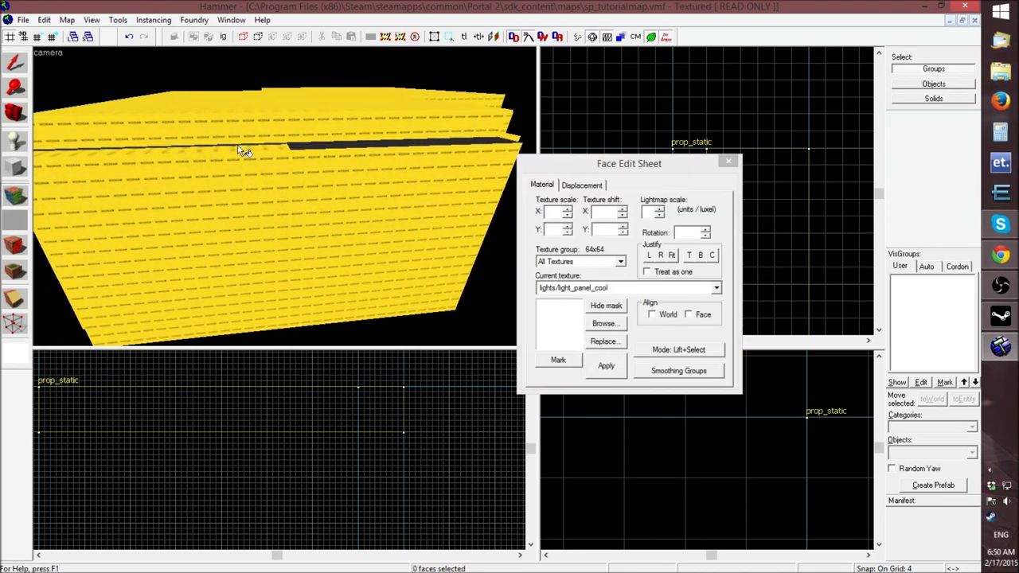
left_click(301, 143)
right_click(297, 146)
key("z")
key("w")
key("w")
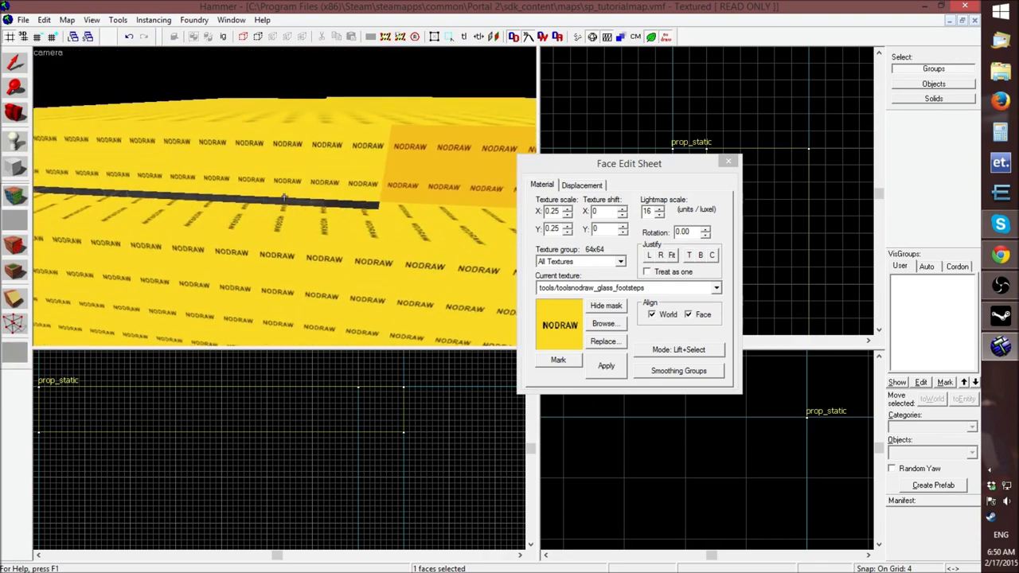
left_click(728, 162)
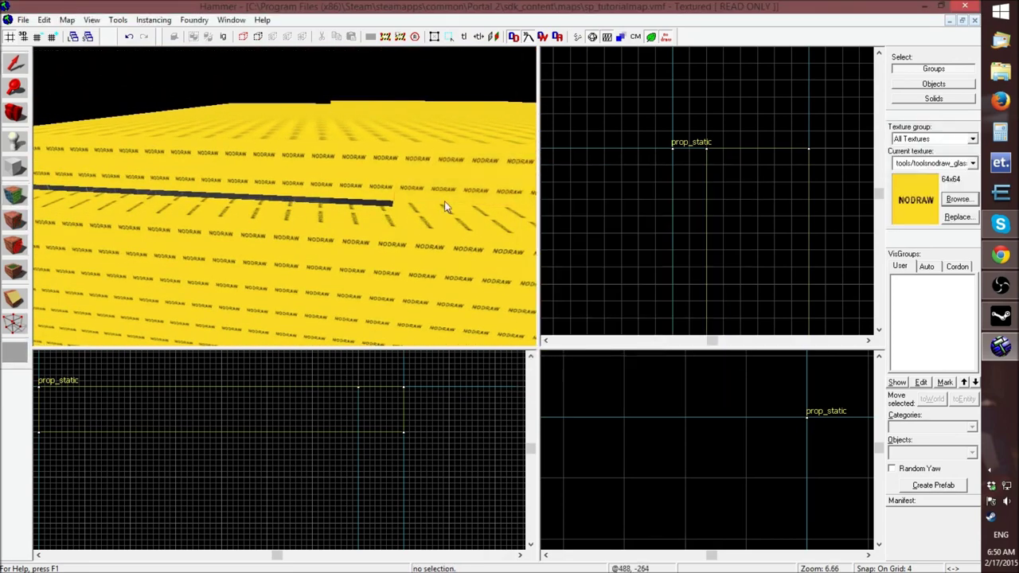
Duplicate the ceiling block next to the gap and place the copy 32 units outward over the light recess
key("z")
key("z")
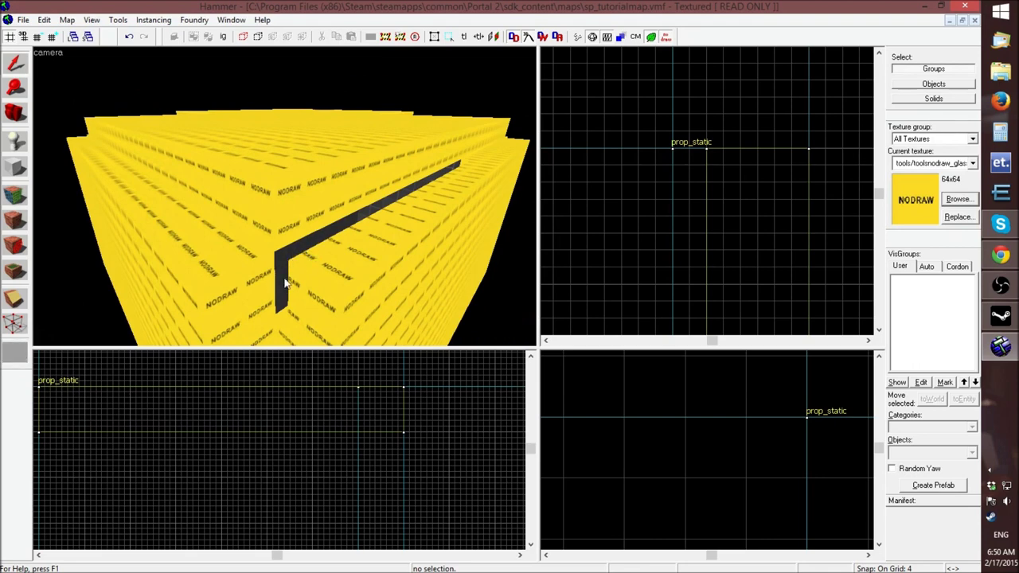
key("z")
key("s")
key("z")
left_click(360, 227)
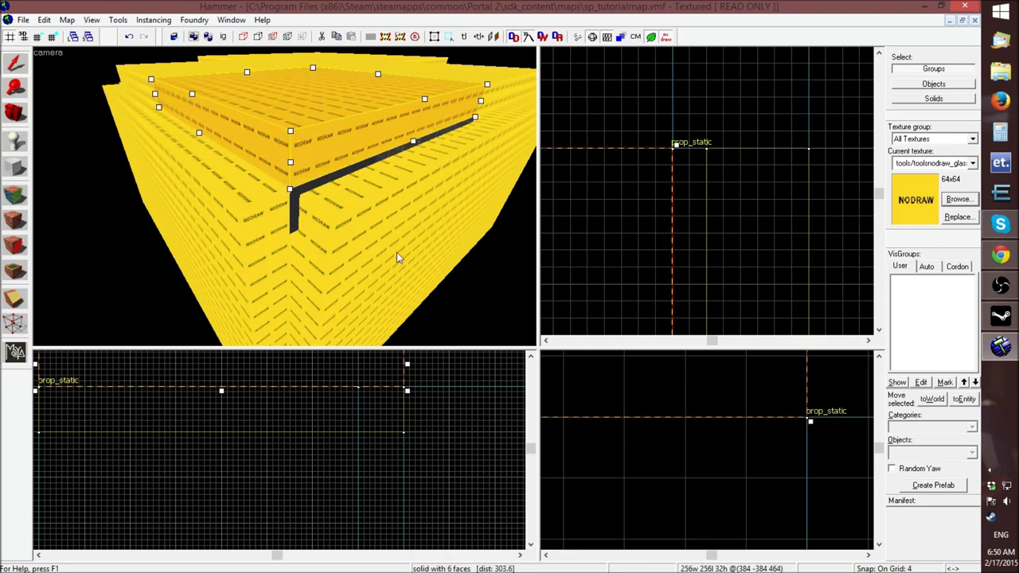
scroll(616, 196, "down", 3)
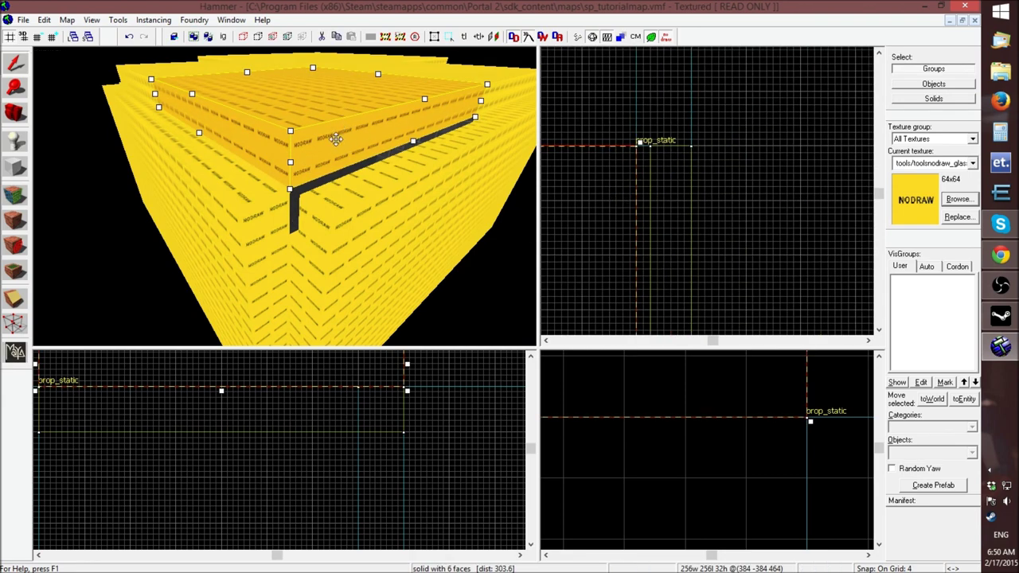
left_click_drag(603, 203, 655, 200)
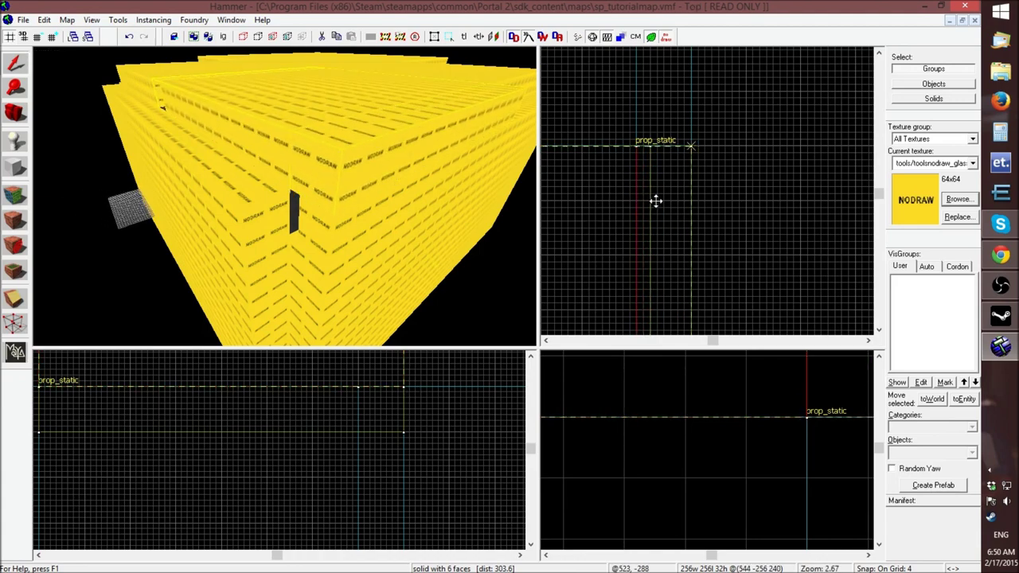
Narrow the copied ceiling block to a 32-unit-wide strip covering only the light recess
scroll(655, 200, "down", 8)
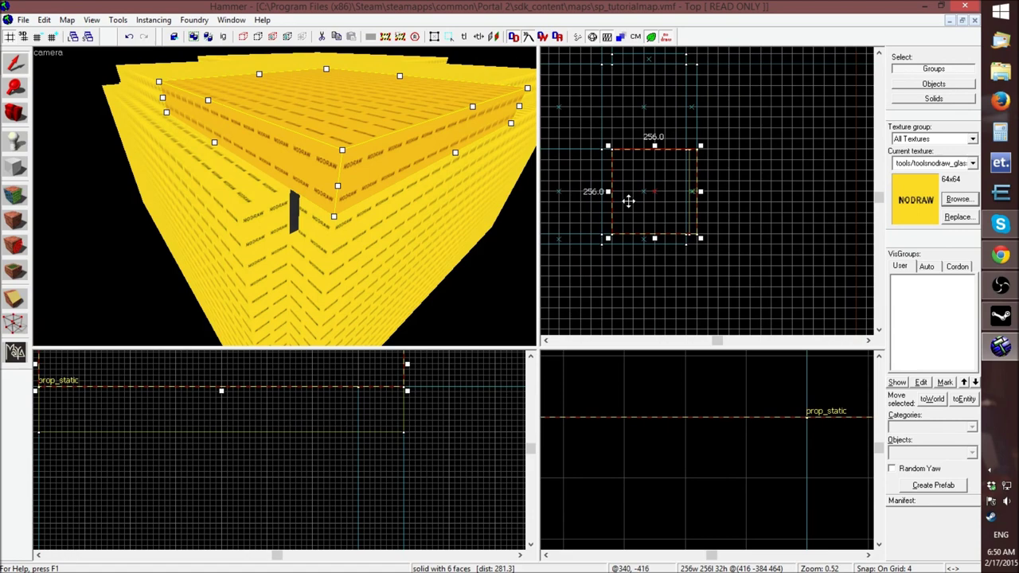
scroll(629, 202, "up", 3)
left_click_drag(583, 207, 738, 206)
scroll(740, 118, "up", 8)
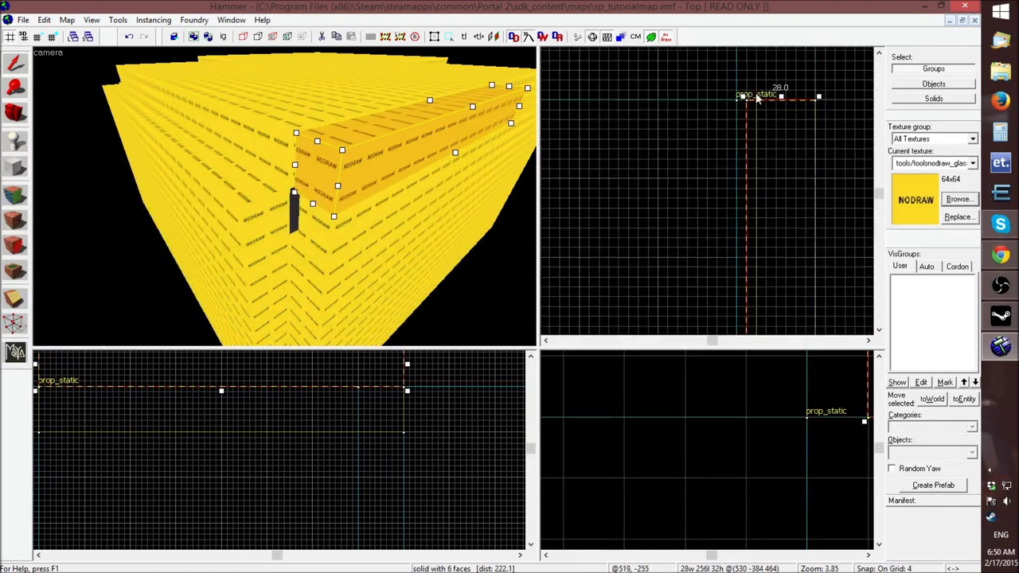
left_click_drag(733, 100, 722, 102)
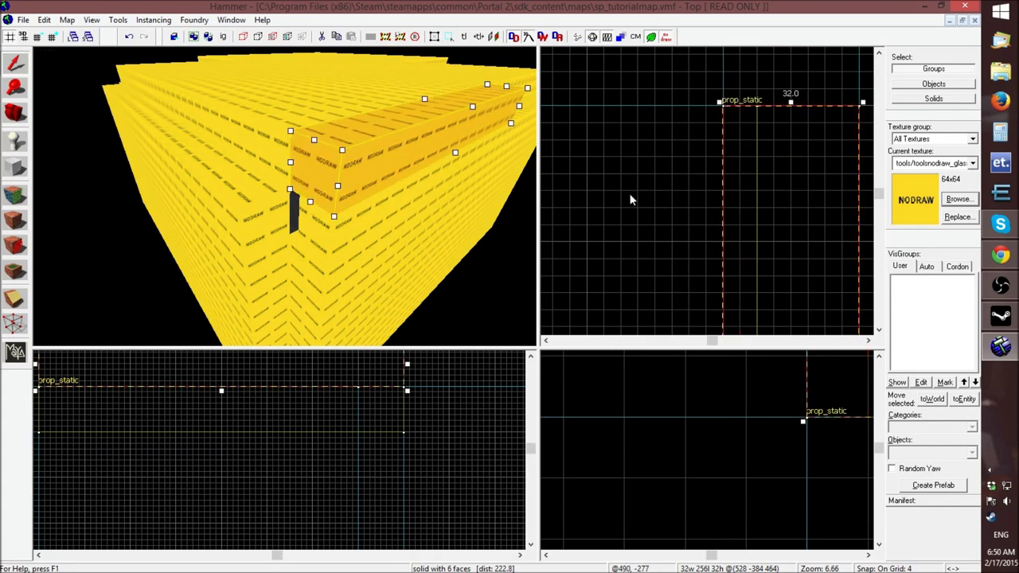
Raise the grid size to 16, duplicate the strip toward the open corner and trim the copy to a 32-unit cube
key("bracketright")
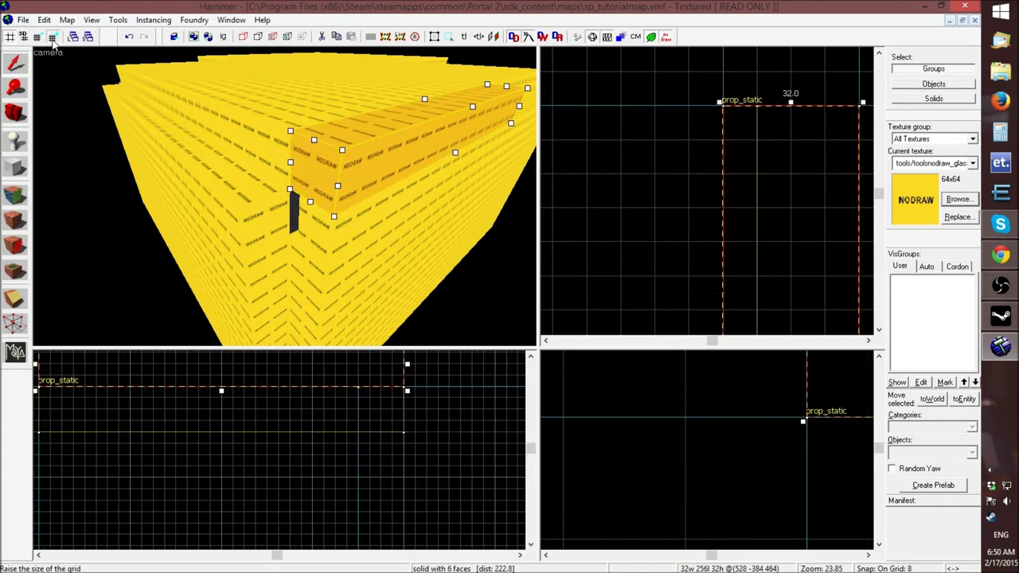
key("bracketright")
scroll(623, 102, "down", 7)
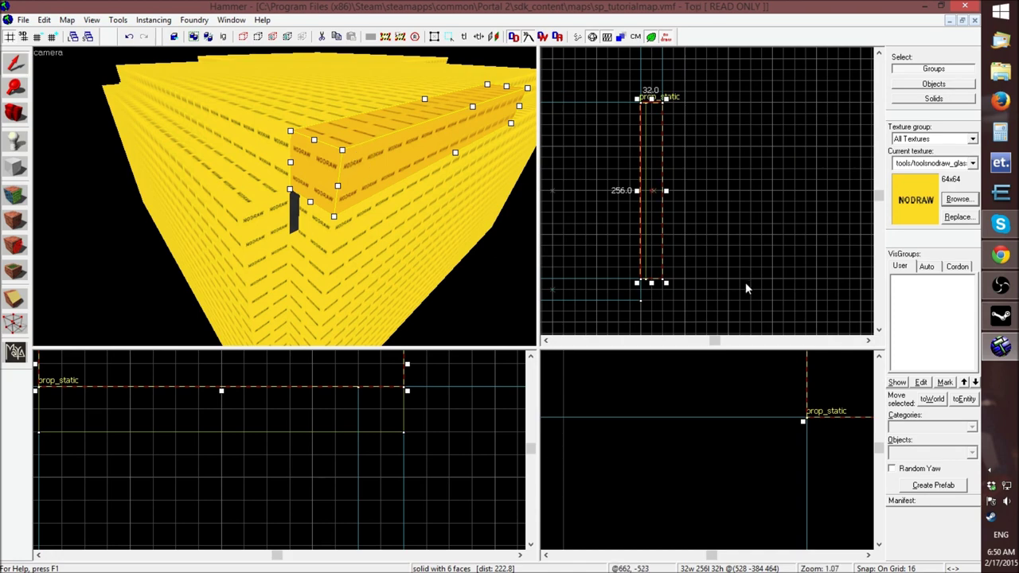
scroll(692, 169, "down", 3)
scroll(664, 265, "up", 4)
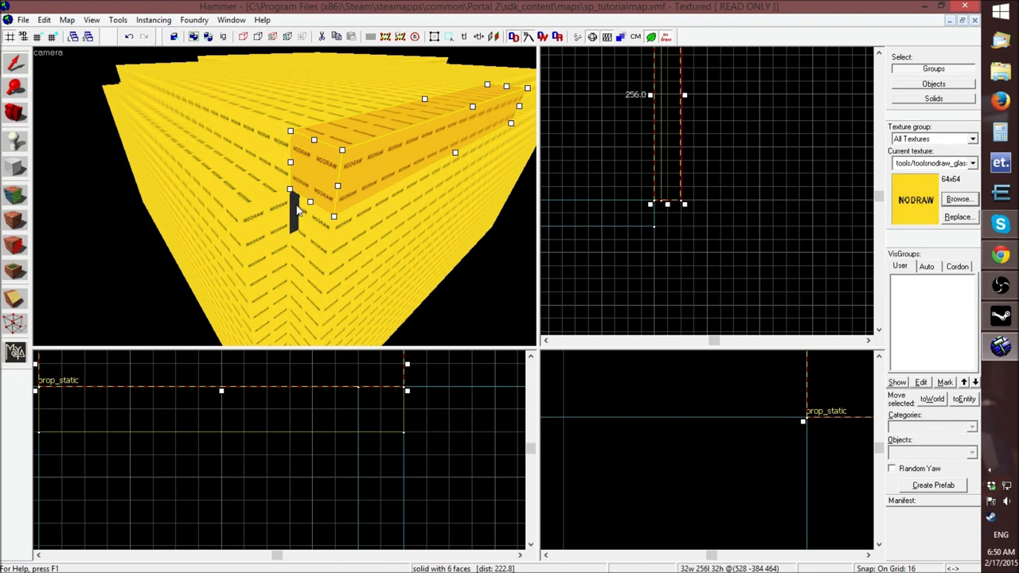
left_click_drag(658, 179, 661, 216)
scroll(661, 215, "down", 5)
left_click_drag(667, 144, 664, 215)
scroll(663, 218, "up", 5)
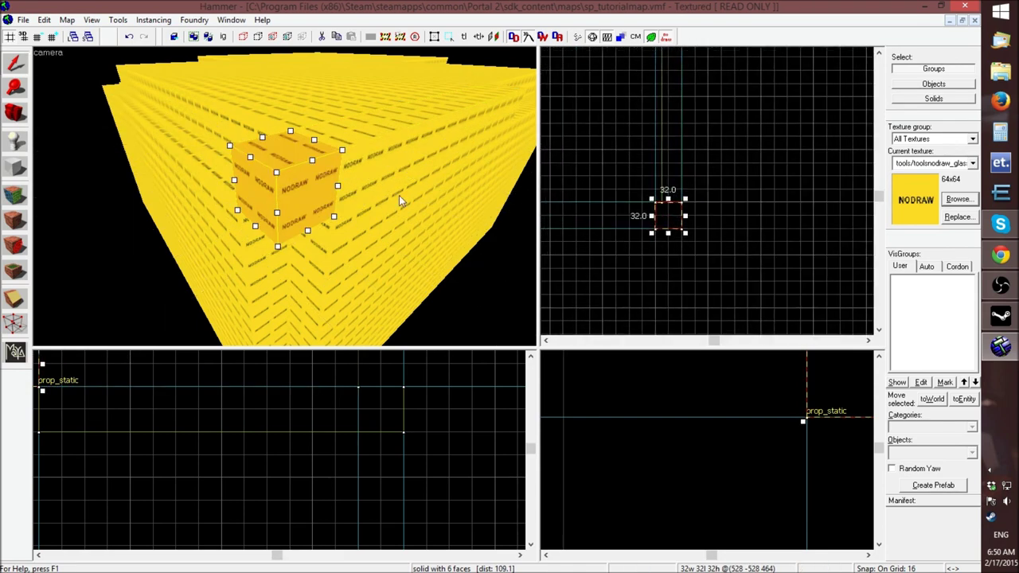
scroll(406, 382, "up", 8)
scroll(375, 384, "up", 3)
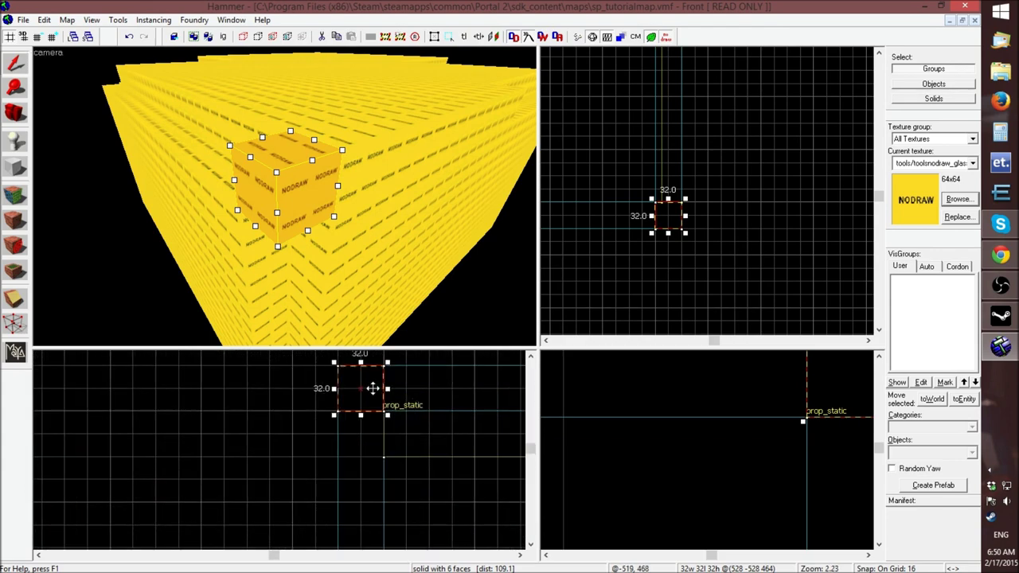
Move the 32-unit nodraw cube down 32 units so it closes the open end of the light recess
left_click_drag(373, 385, 375, 428)
key("d")
key("z")
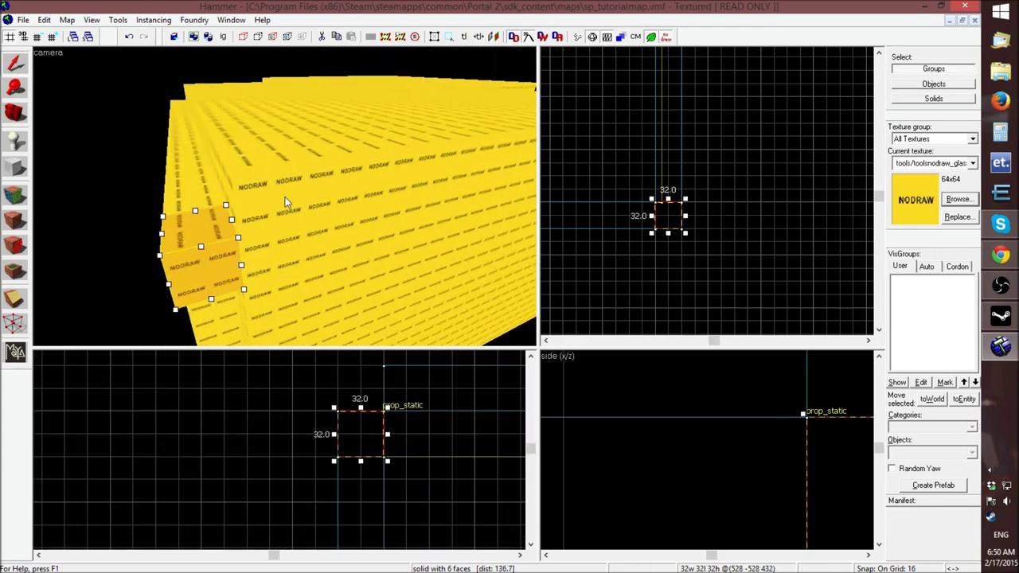
Group the corner cube, the ceiling strip and the light panel with its glass cover into one unit
left_click(267, 214, "ctrl")
left_click(274, 252, "ctrl")
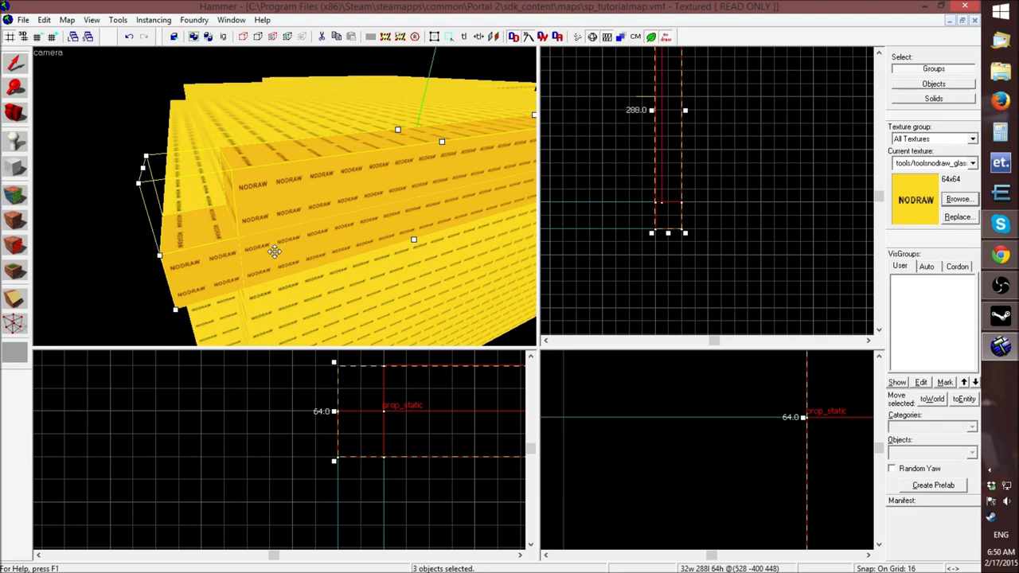
key("z")
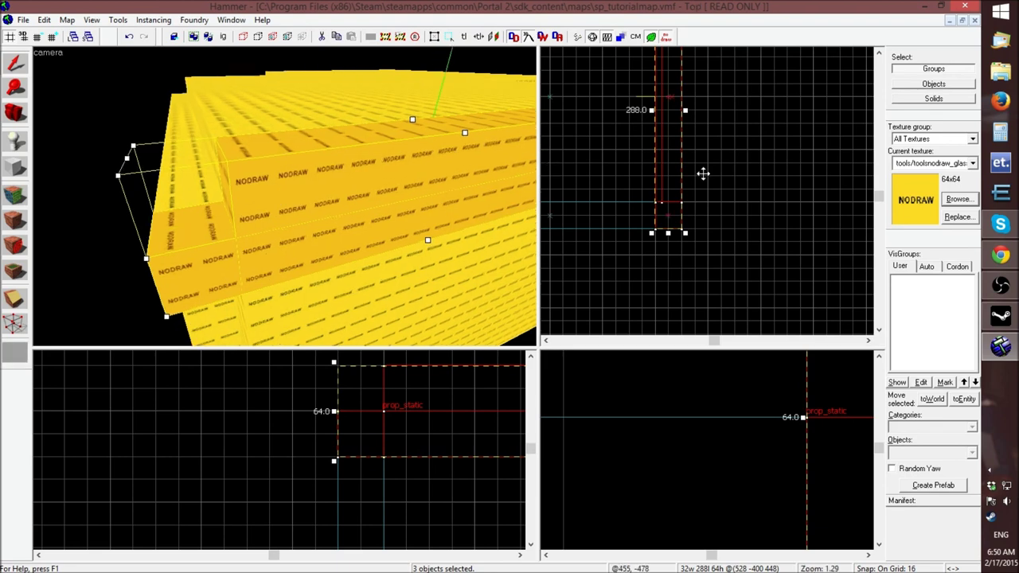
right_click(670, 168)
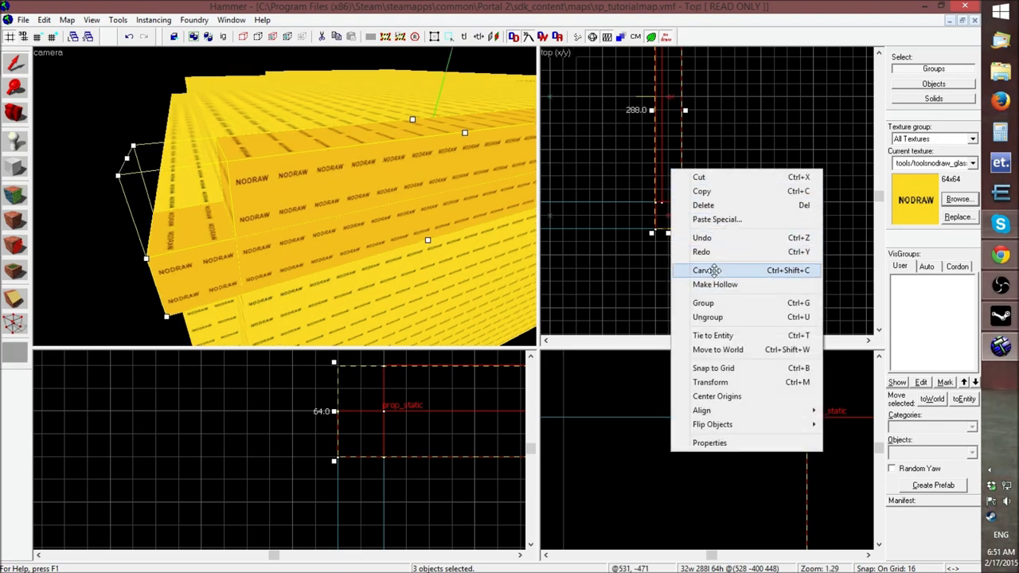
left_click(705, 301)
left_click(656, 274)
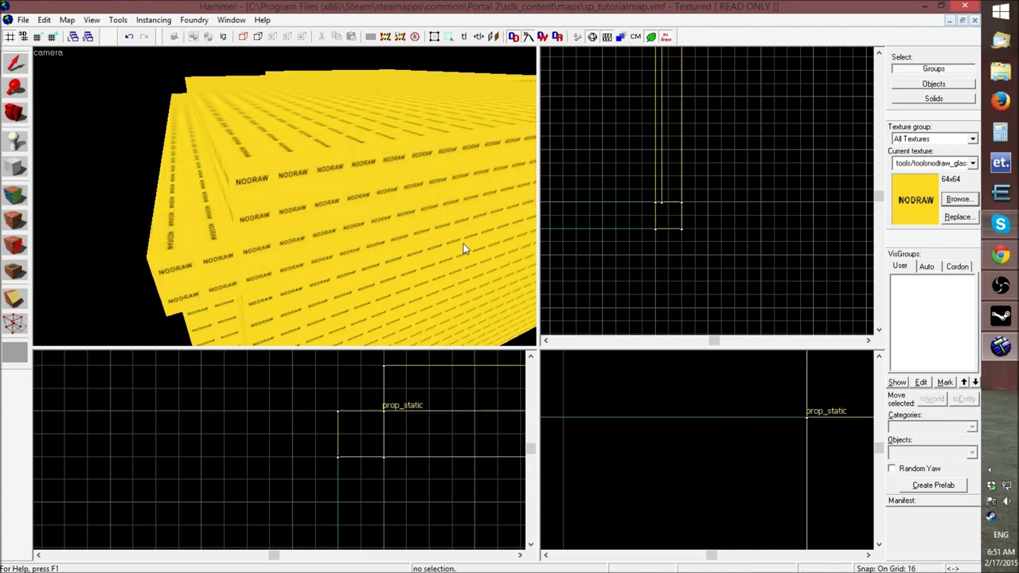
Duplicate the light group and place the copy near the opposite side of the room in the plan
key("z")
left_click(338, 216)
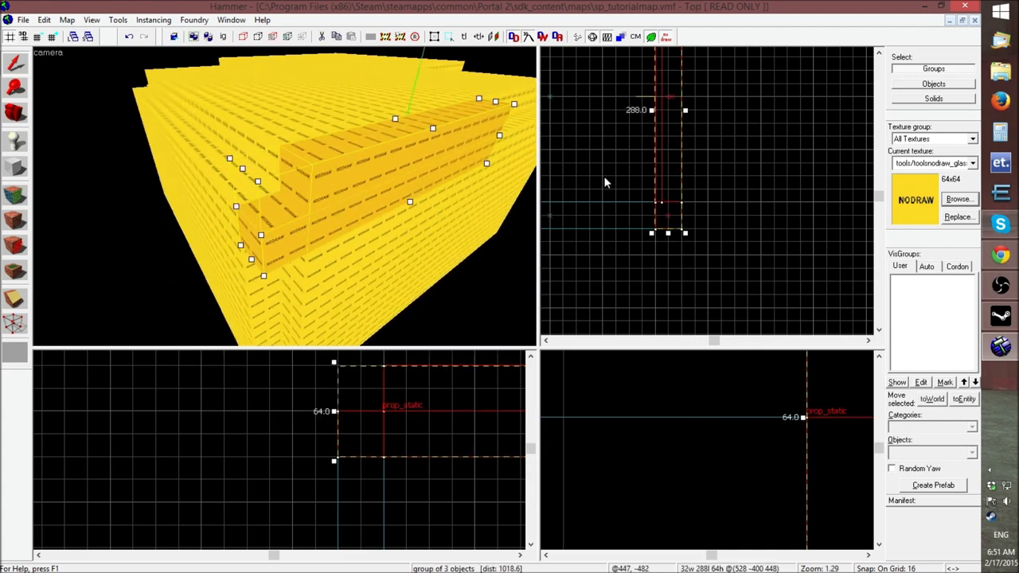
scroll(677, 167, "down", 3)
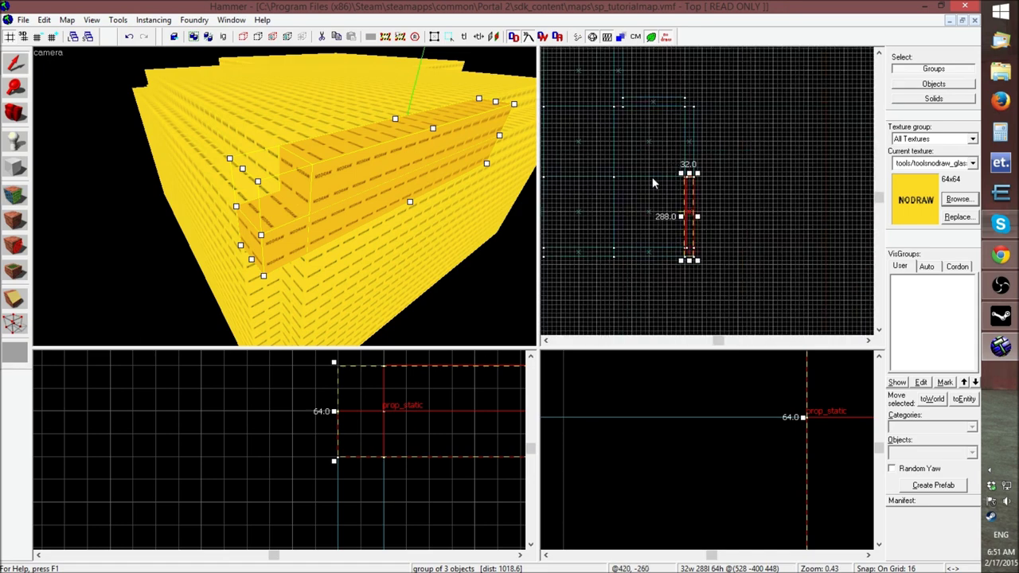
scroll(664, 183, "down", 1)
scroll(701, 195, "down", 1)
scroll(667, 182, "up", 3)
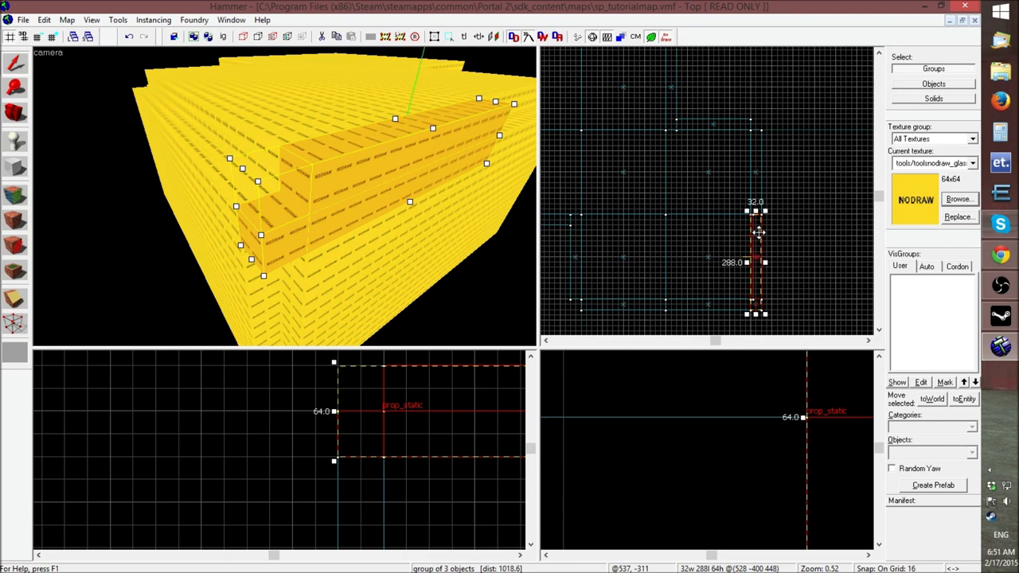
scroll(688, 224, "down", 2)
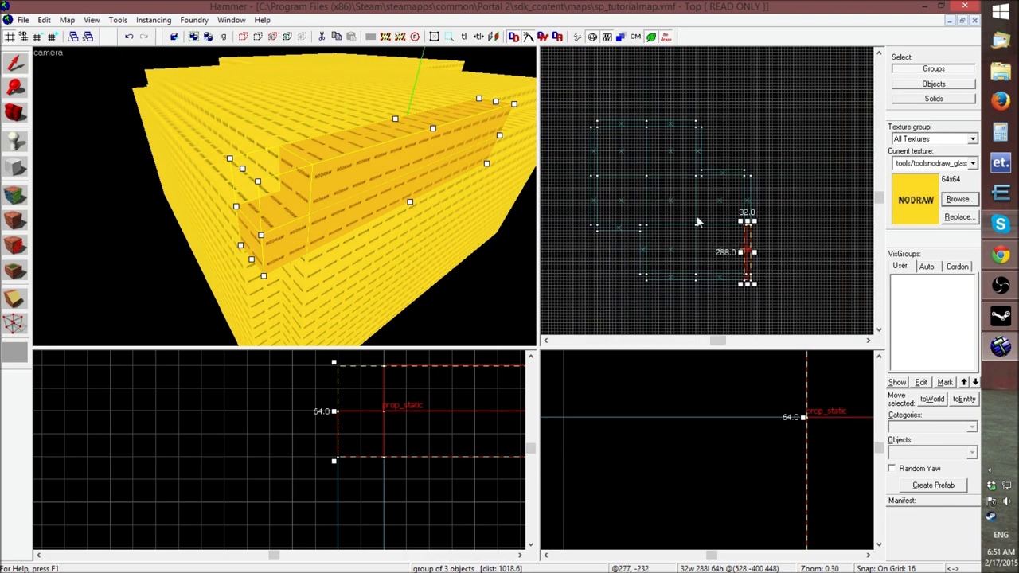
left_click_drag(757, 237, 609, 134)
scroll(611, 123, "up", 6)
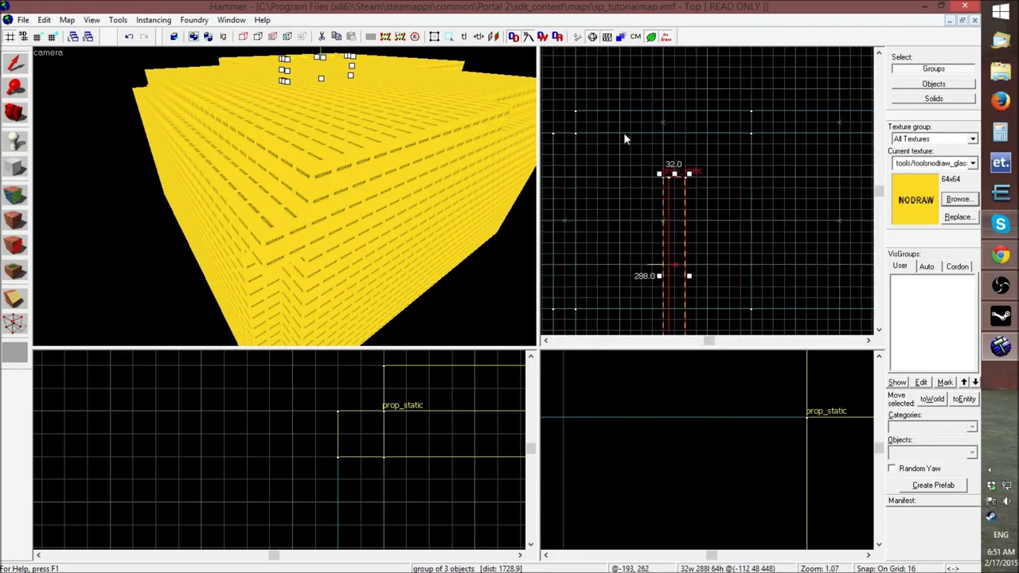
Rotate the copied light group 180 degrees and align it with the opposite outer wall, flush with the room's corner
left_click(676, 192)
left_click_drag(689, 172, 627, 269)
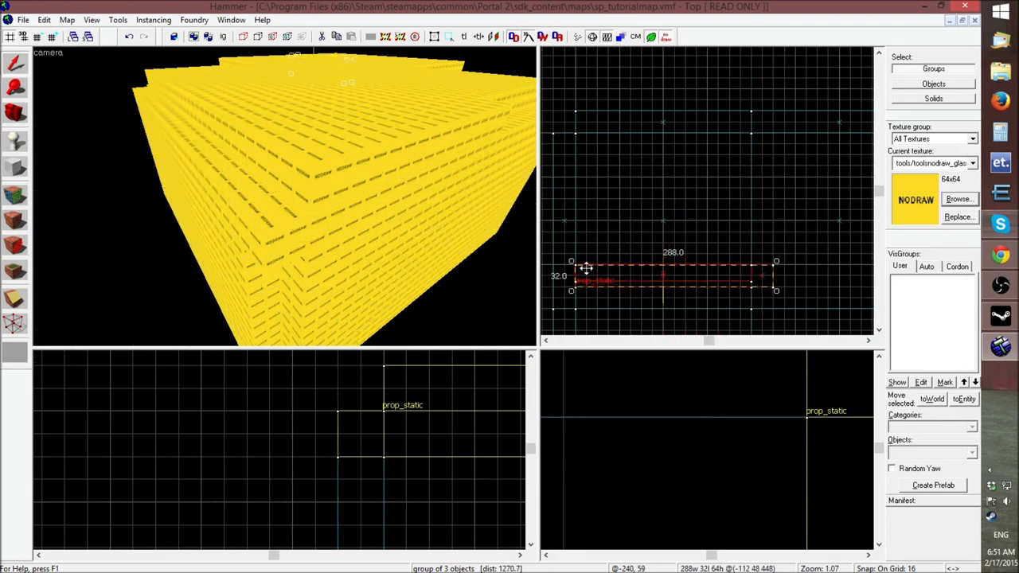
left_click_drag(571, 260, 667, 314)
left_click_drag(673, 244, 562, 178)
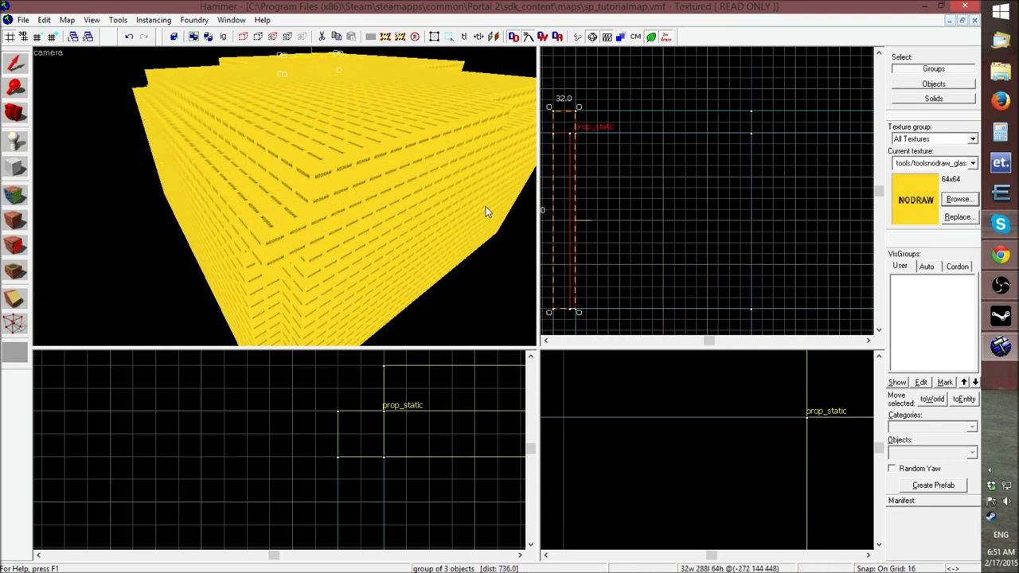
Shorten the wall block in front of the copied light from its top edge to a height of 224 units
left_click(656, 240)
key("z")
key("w")
key("z")
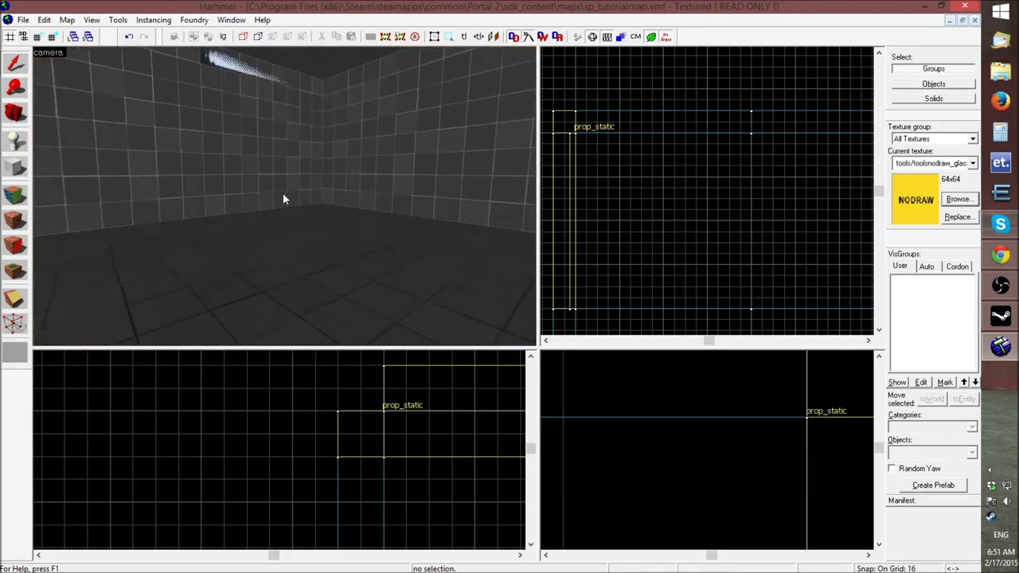
key("w")
key("z")
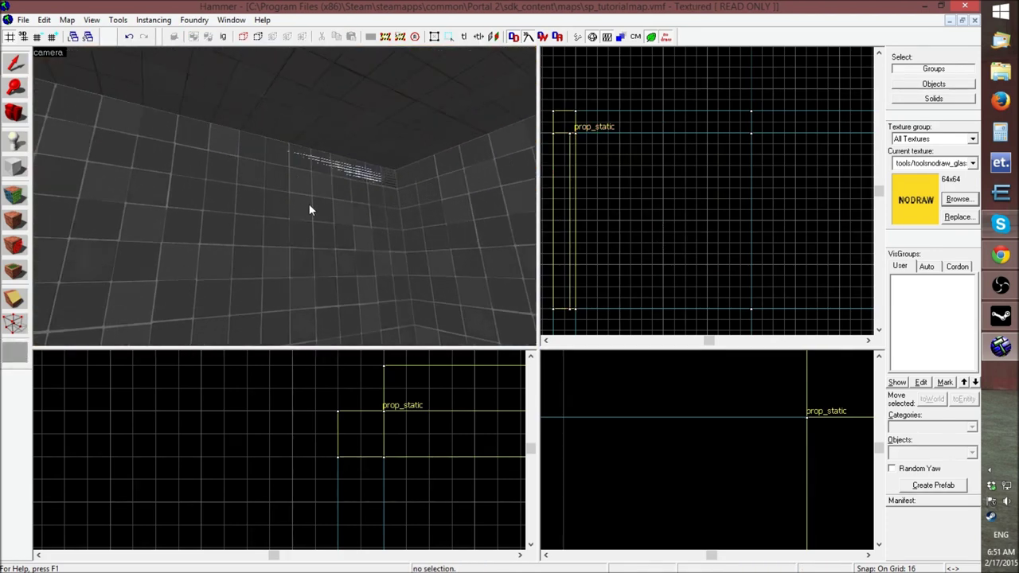
left_click(310, 210)
scroll(322, 402, "down", 5)
scroll(322, 414, "up", 5)
scroll(426, 421, "up", 2)
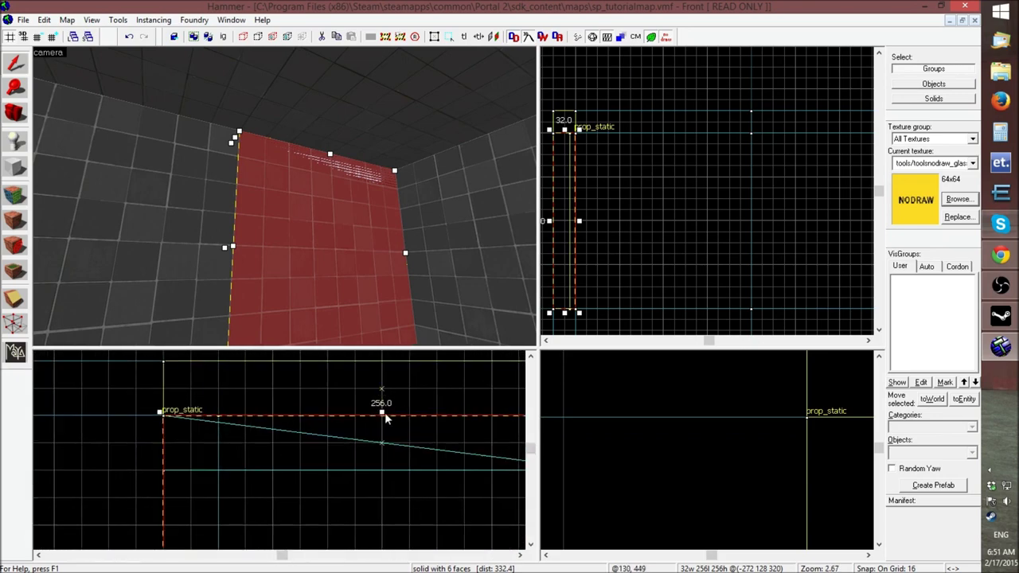
left_click_drag(382, 411, 380, 458)
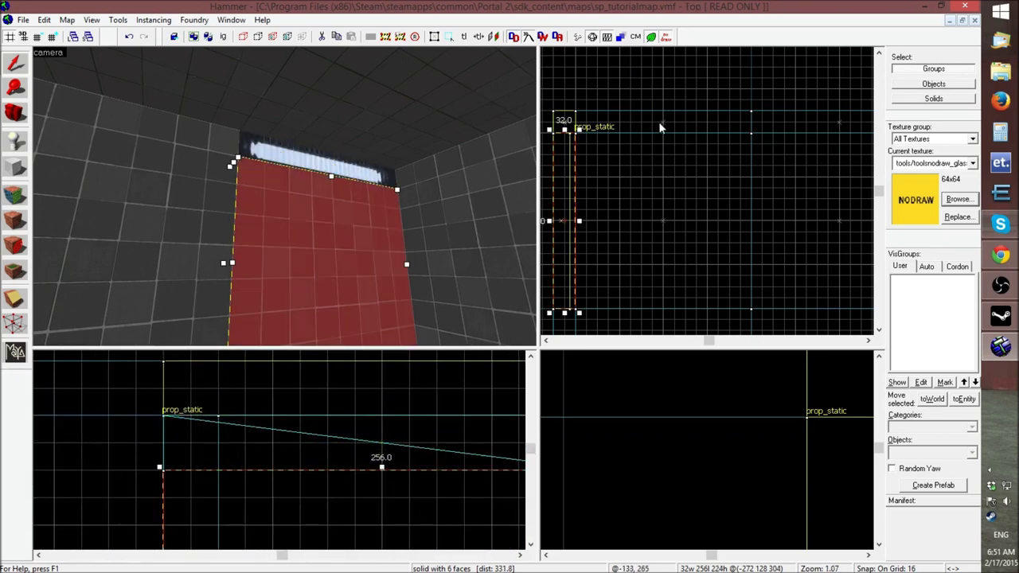
left_click(650, 97)
Look over the new light and the room's remaining walls and corners for the next light position
key("z")
key("s")
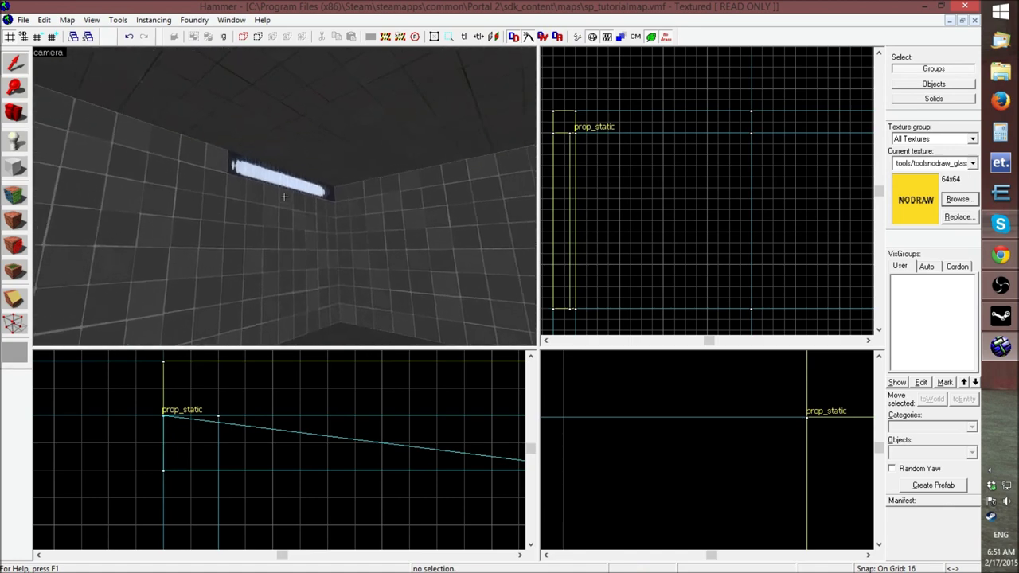
key("s")
key("w")
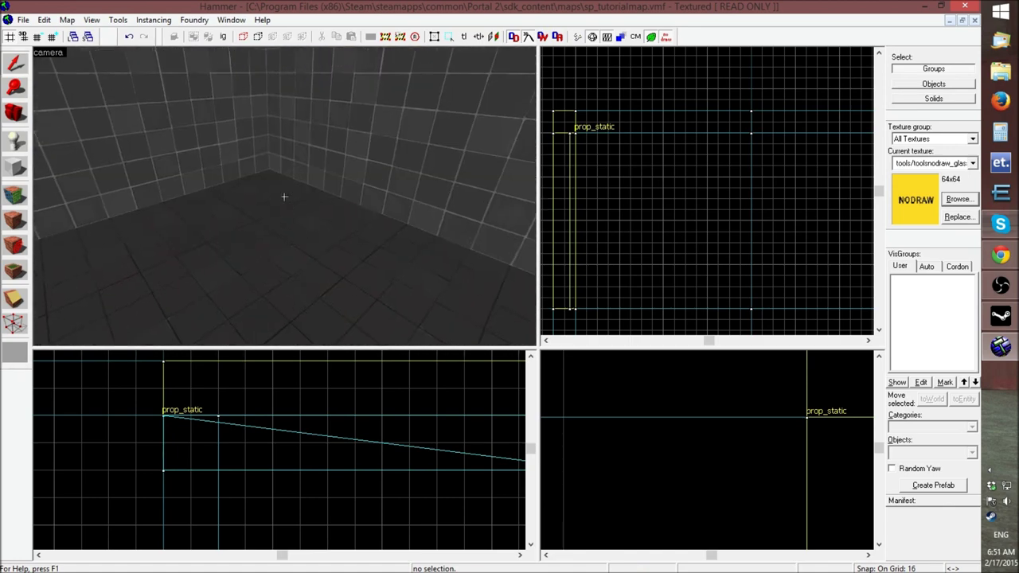
key("s")
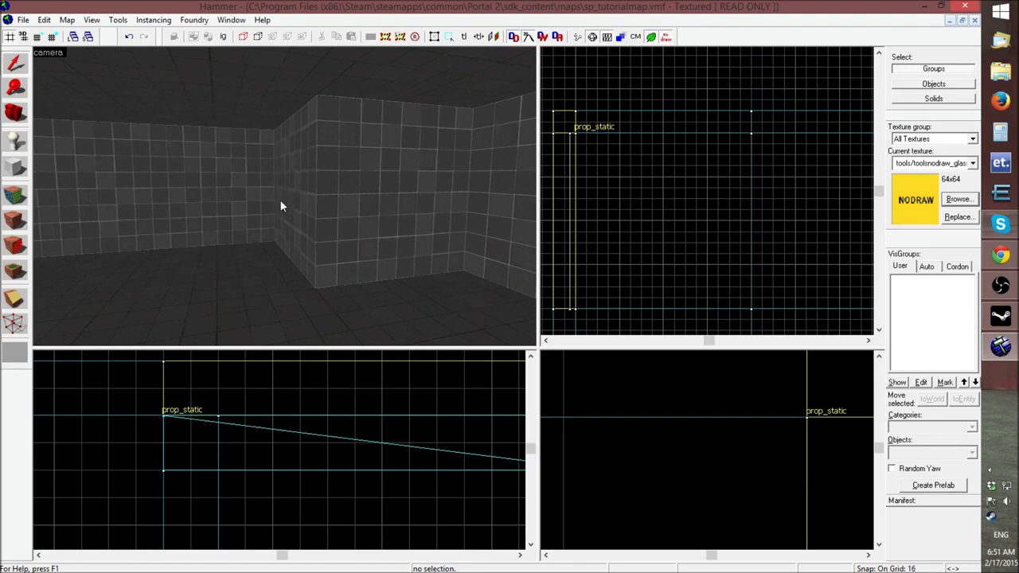
key("z")
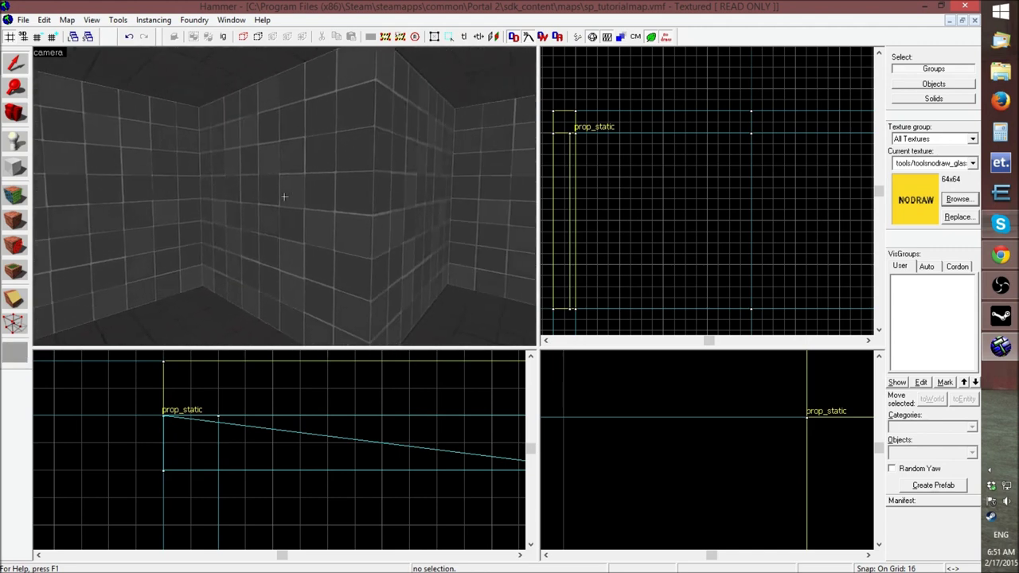
left_click(300, 112)
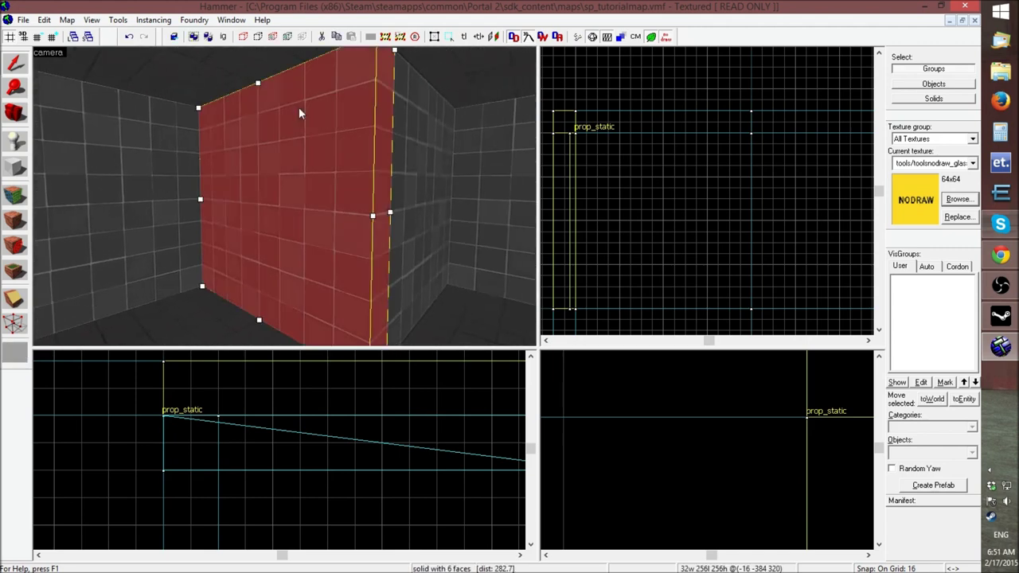
left_click(432, 136)
left_click(583, 82)
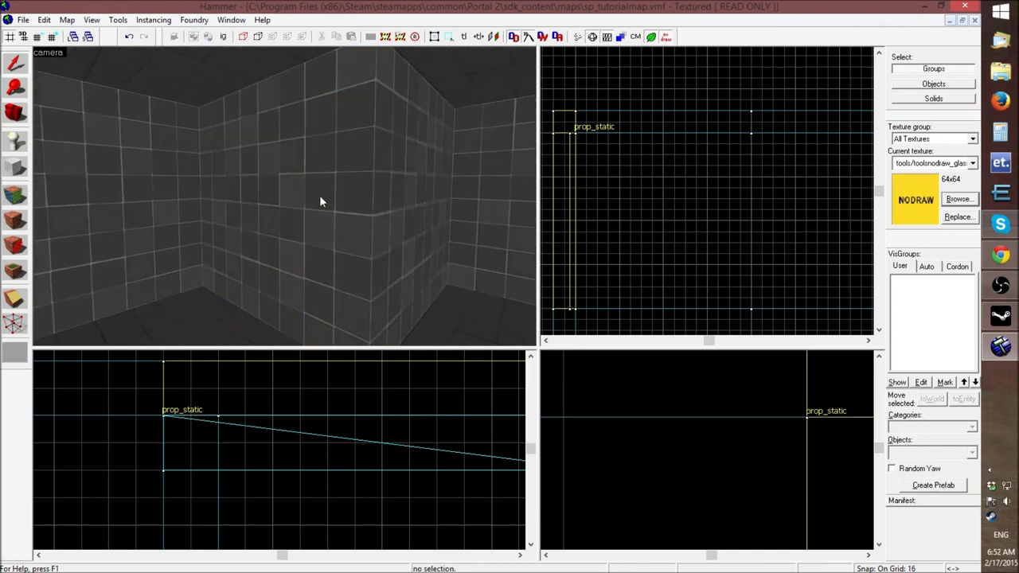
key("z")
key("z")
Duplicate the original light group, rotate the copy 90 degrees and place it against the wall beside the protruding corner
left_click(235, 137)
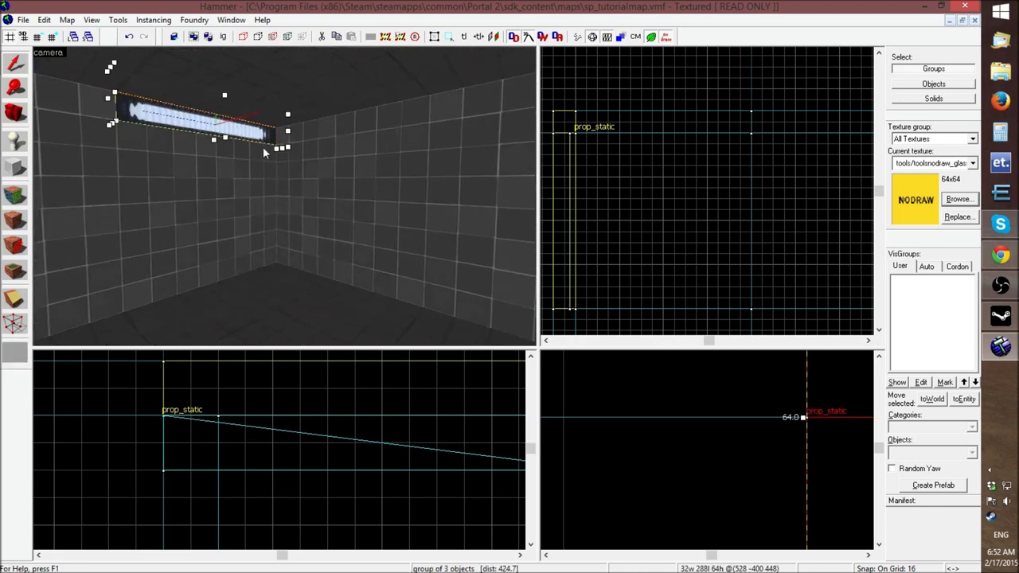
scroll(685, 195, "down", 4)
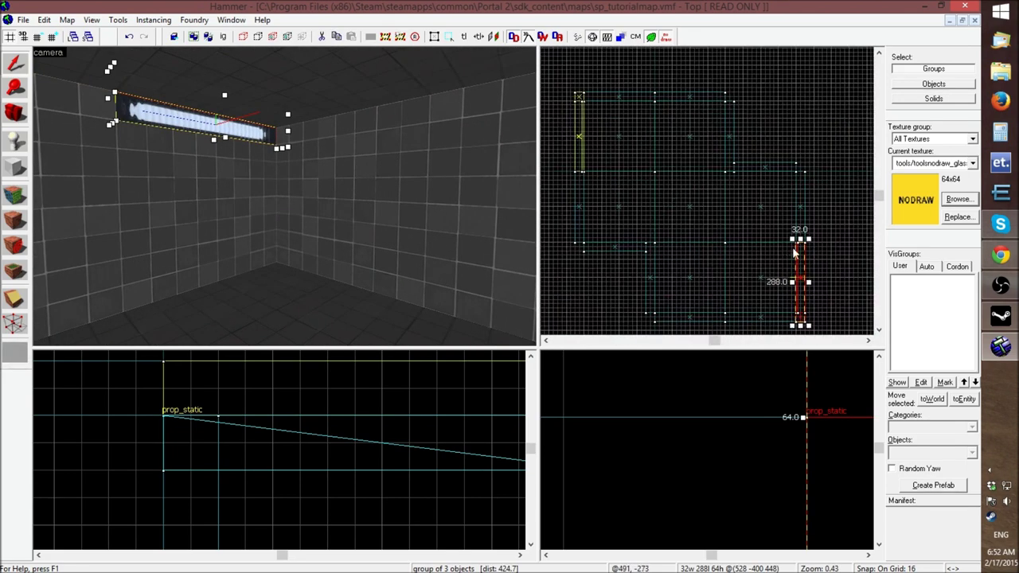
left_click_drag(800, 257, 685, 220)
scroll(778, 129, "up", 6)
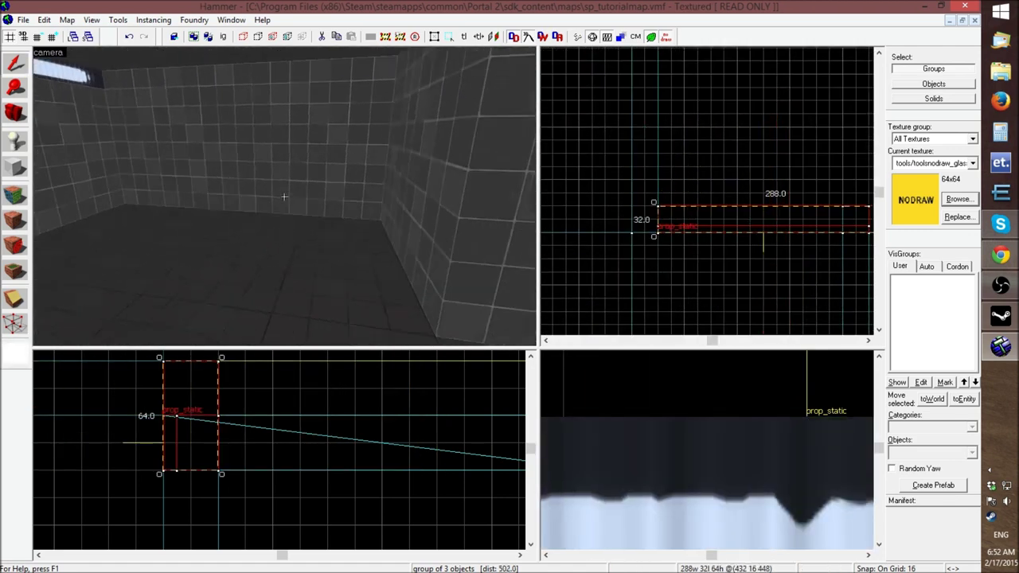
Turn the copied light group back to its original orientation and place it 256 units along the wall from the original light
key("z")
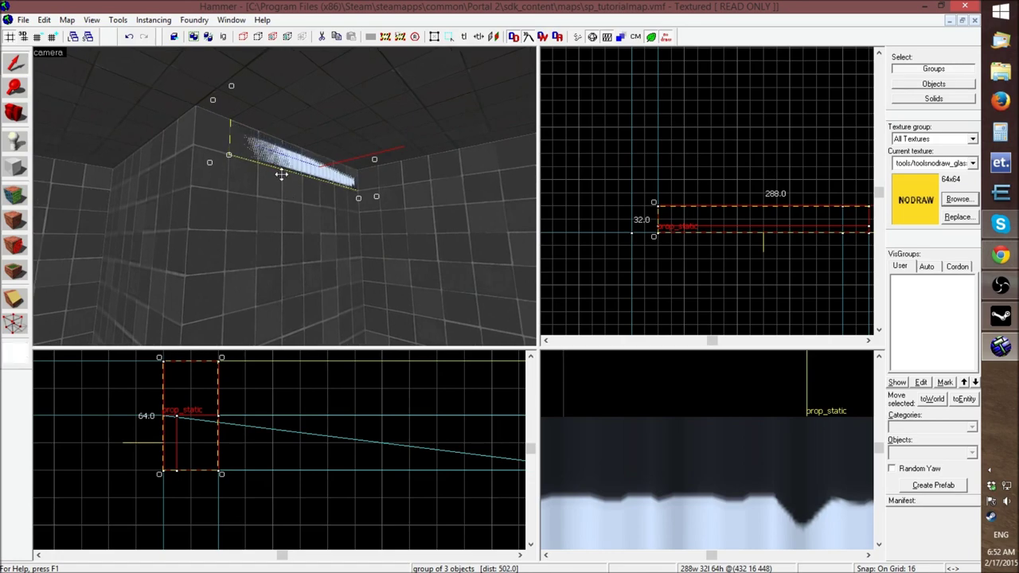
scroll(754, 171, "down", 6)
scroll(803, 176, "up", 6)
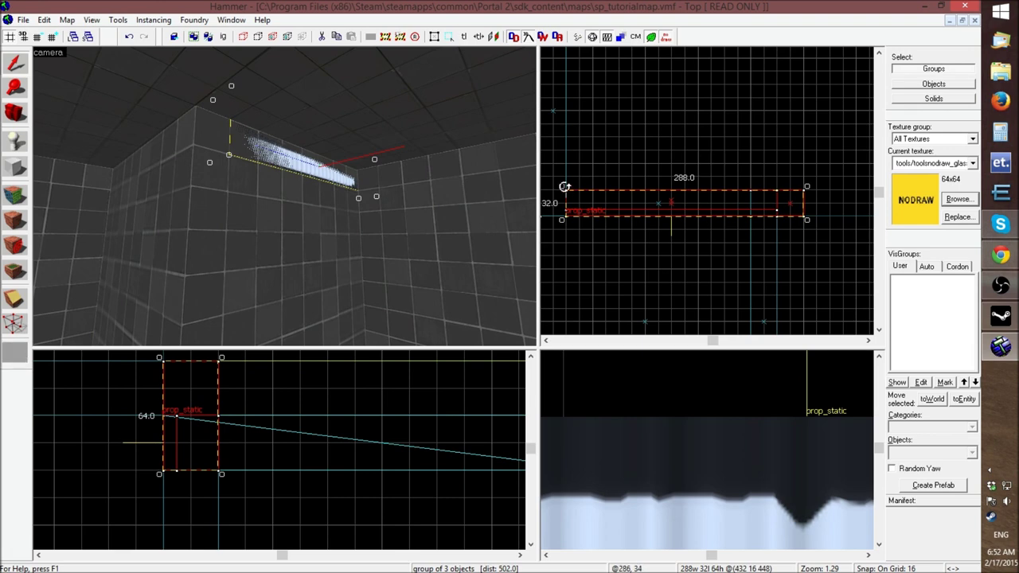
left_click_drag(560, 186, 671, 107)
scroll(671, 107, "down", 1)
left_click_drag(676, 159, 730, 252)
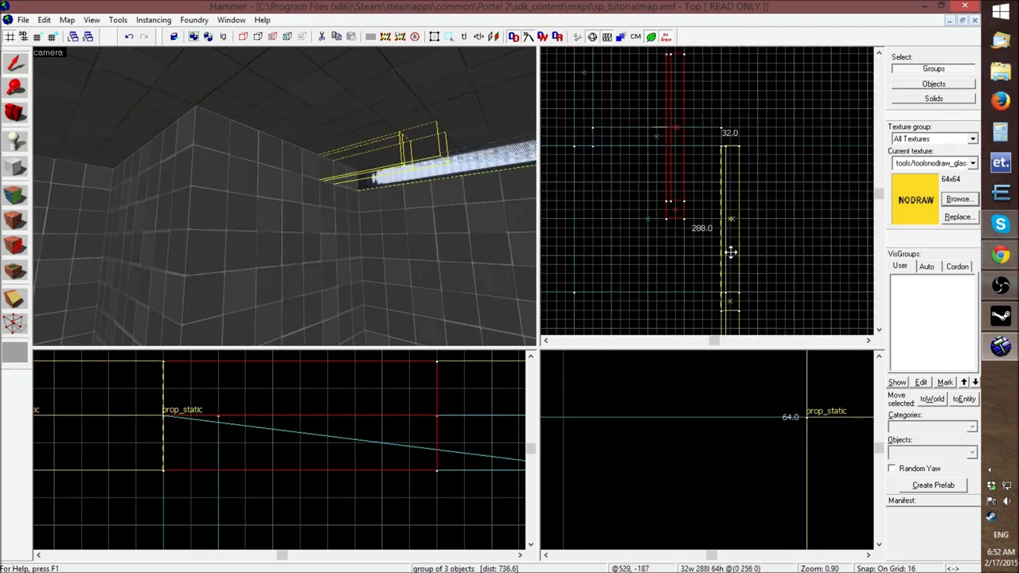
Lower the top of the wall block covering the second light by 32 units to the bottom of the recess
left_click(422, 220)
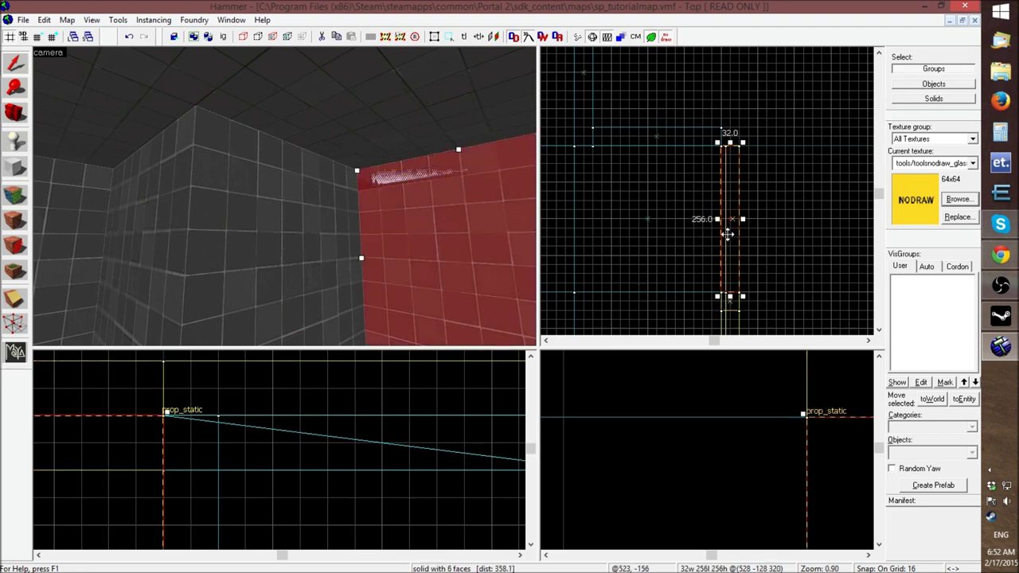
scroll(406, 374, "down", 5)
scroll(209, 446, "up", 4)
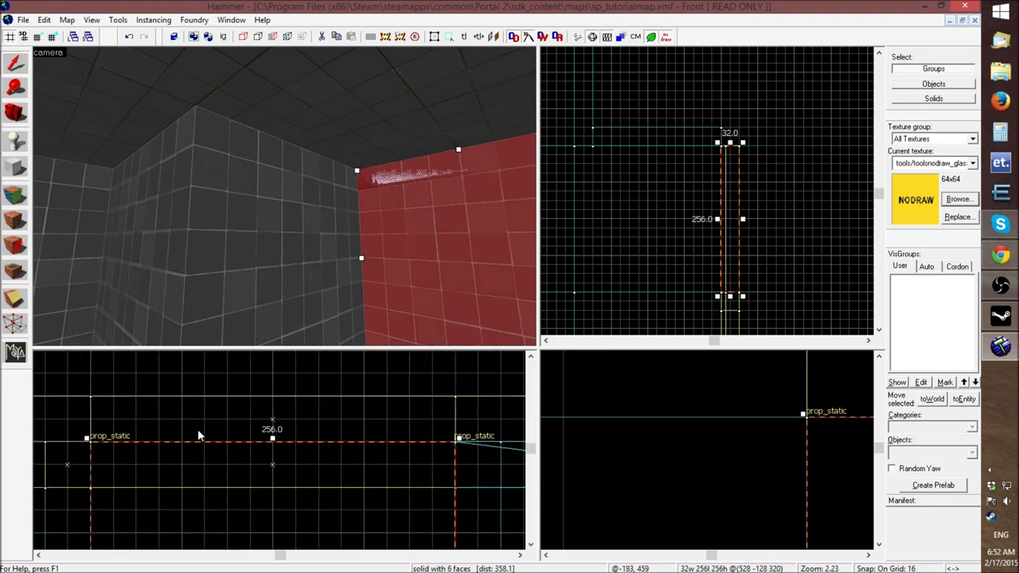
left_click_drag(272, 437, 272, 480)
key("Escape")
key("z")
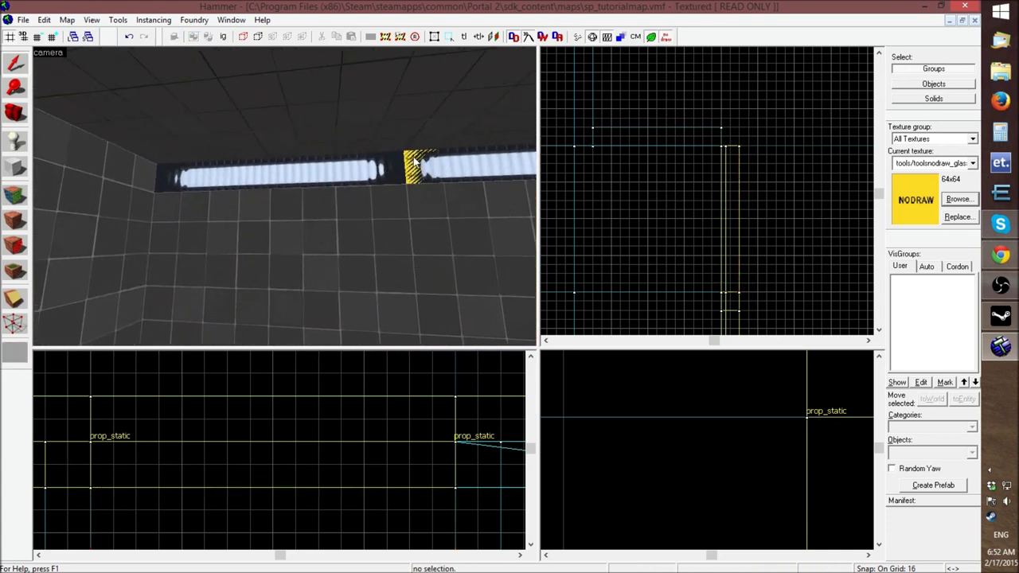
Move the 32-unit nodraw end block of the second light group to the opposite end of that light, beside the room's corner
left_click(362, 174)
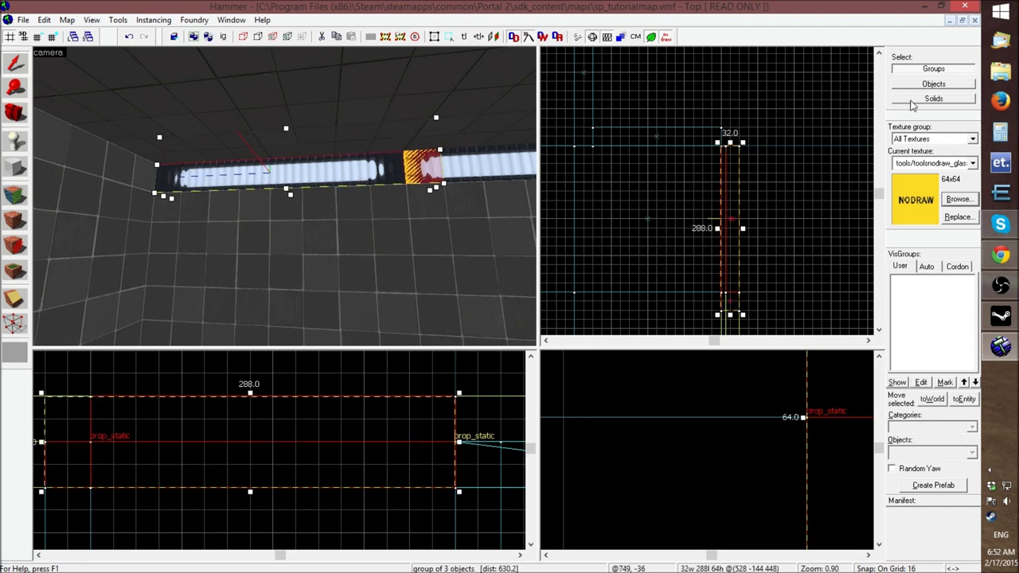
key("z")
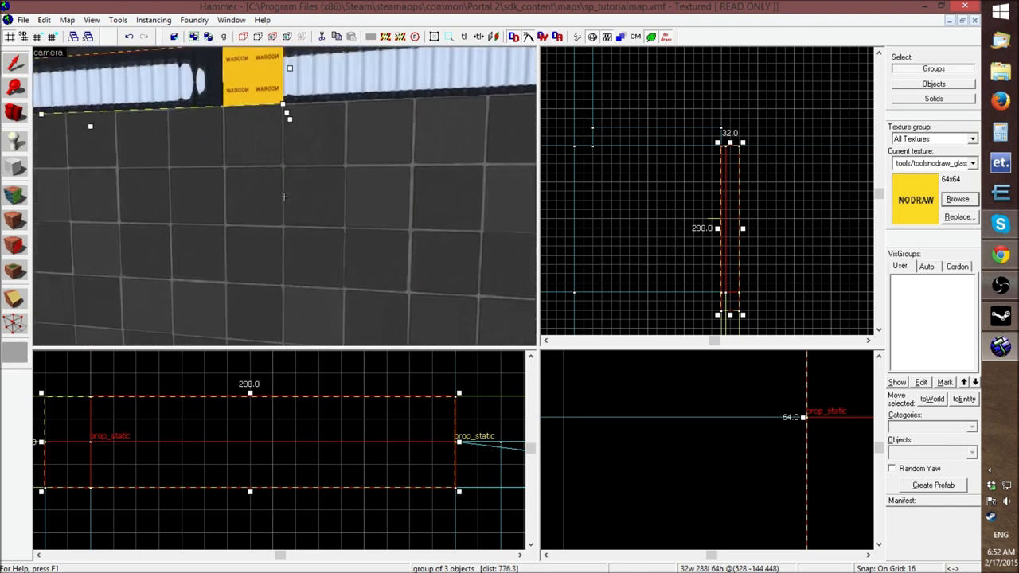
key("z")
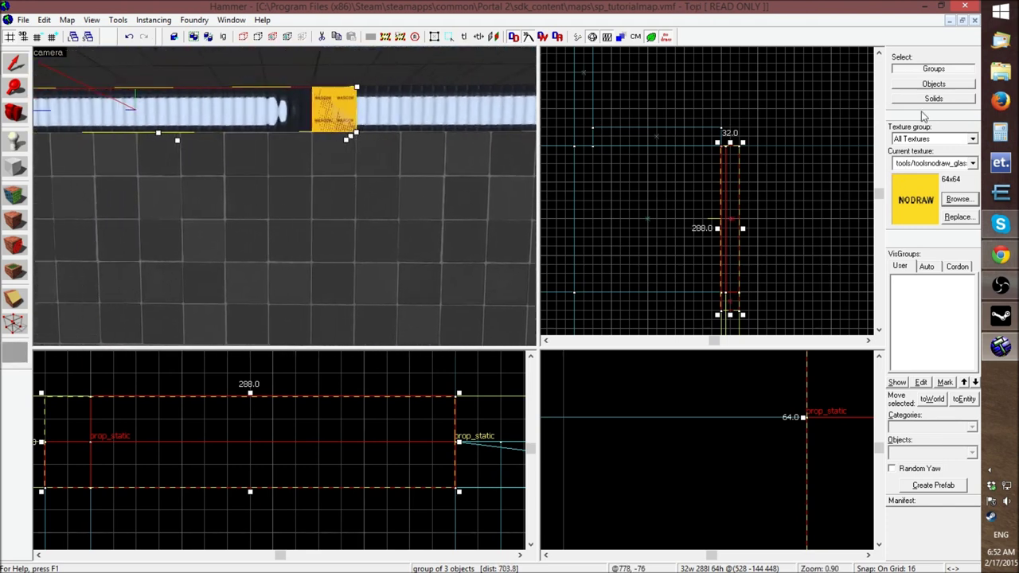
left_click(923, 99)
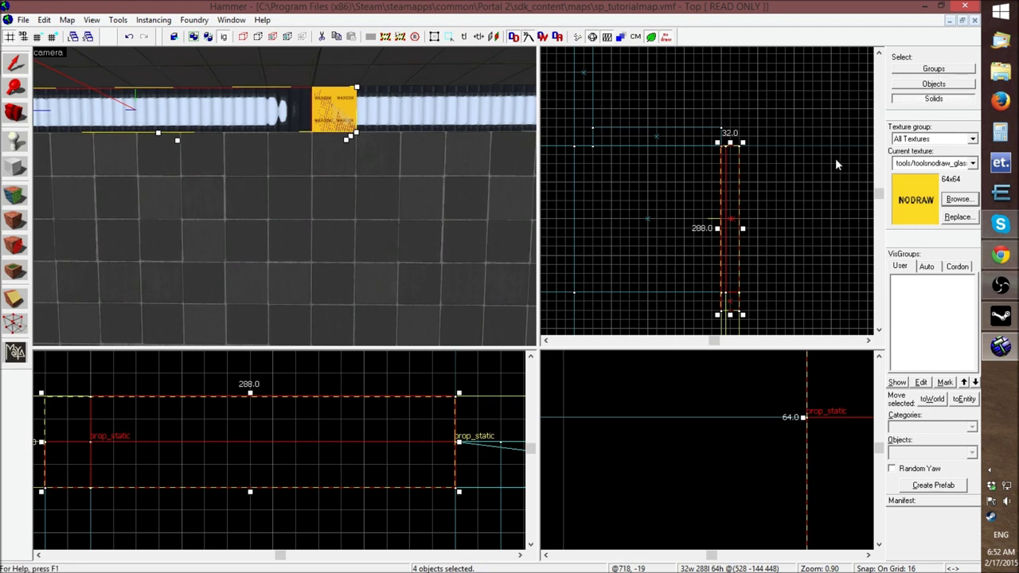
left_click(821, 177)
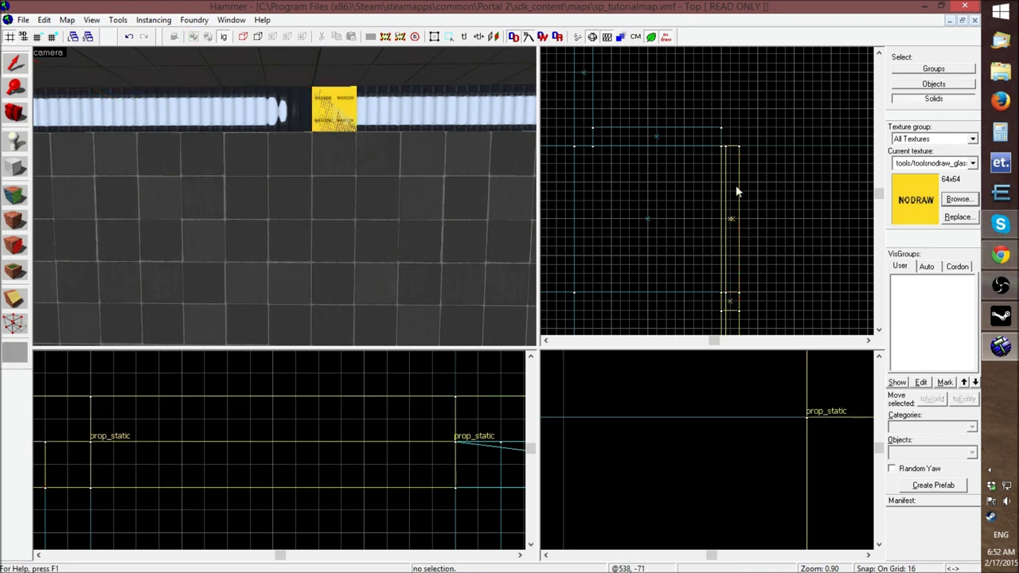
left_click(329, 96)
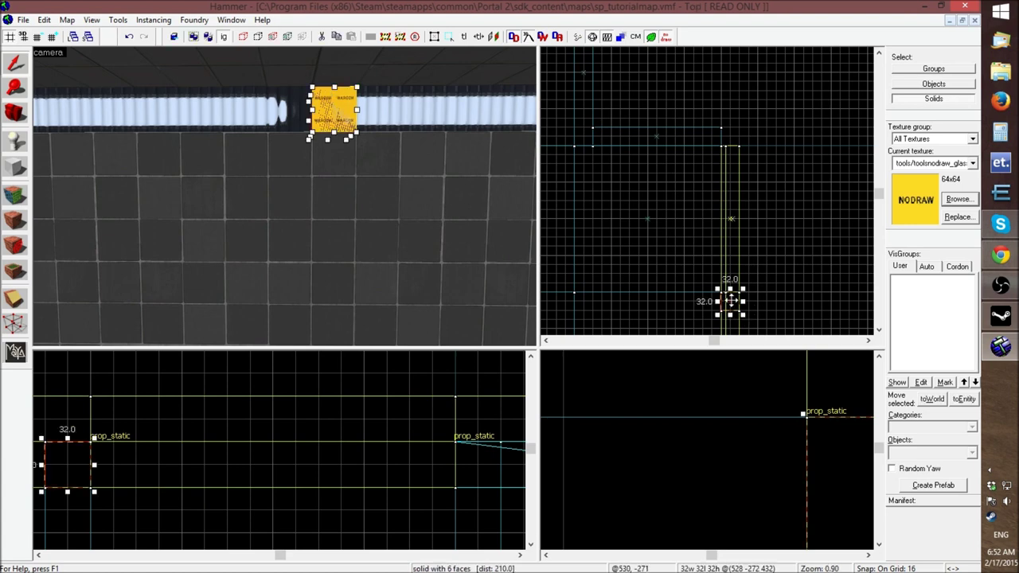
left_click_drag(731, 300, 732, 139)
left_click(775, 196)
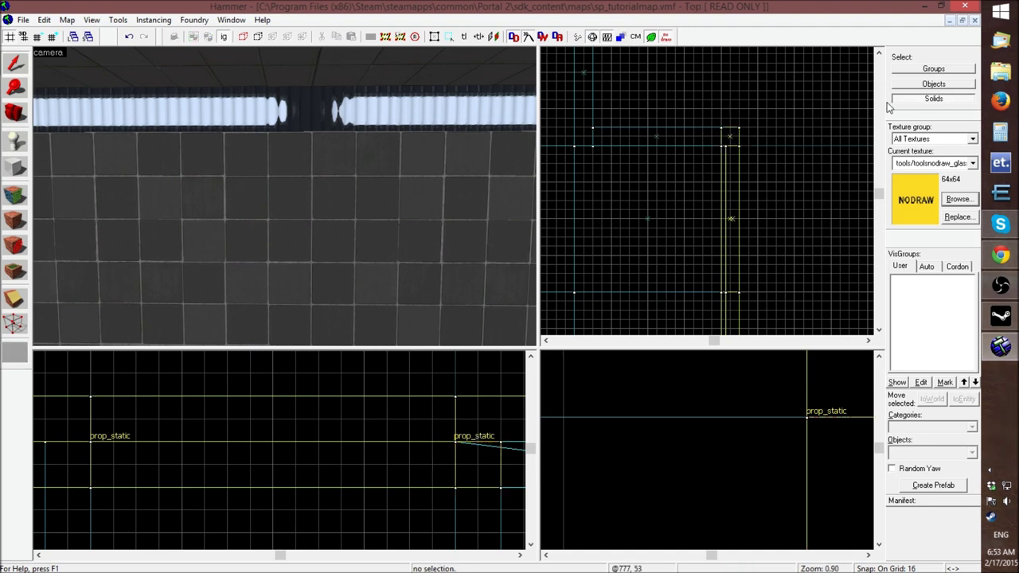
Duplicate the second light group with its repositioned end block and rotate the copy 180 degrees to face the opposite way
left_click(908, 74)
left_click(137, 117)
key("z")
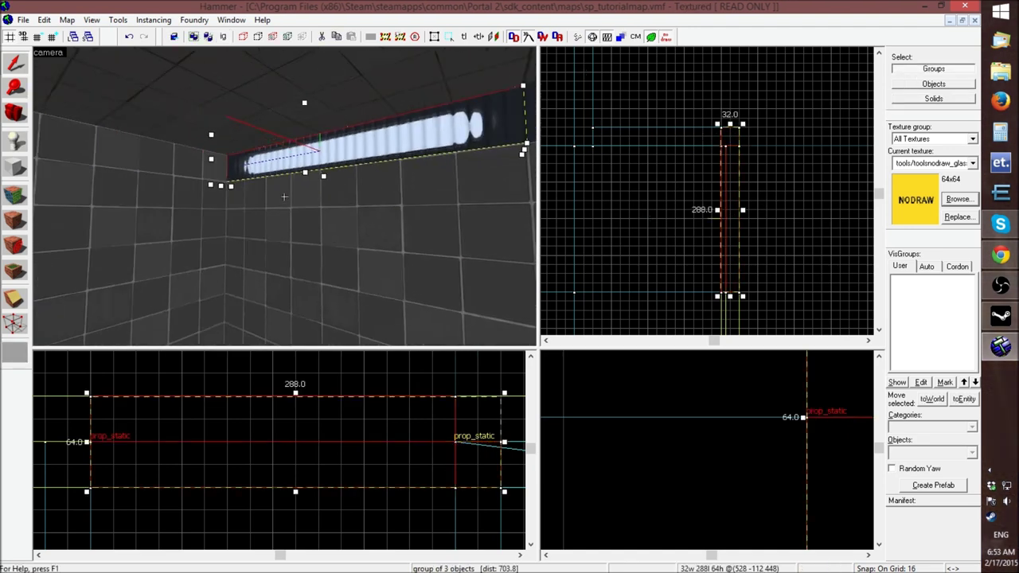
key("w")
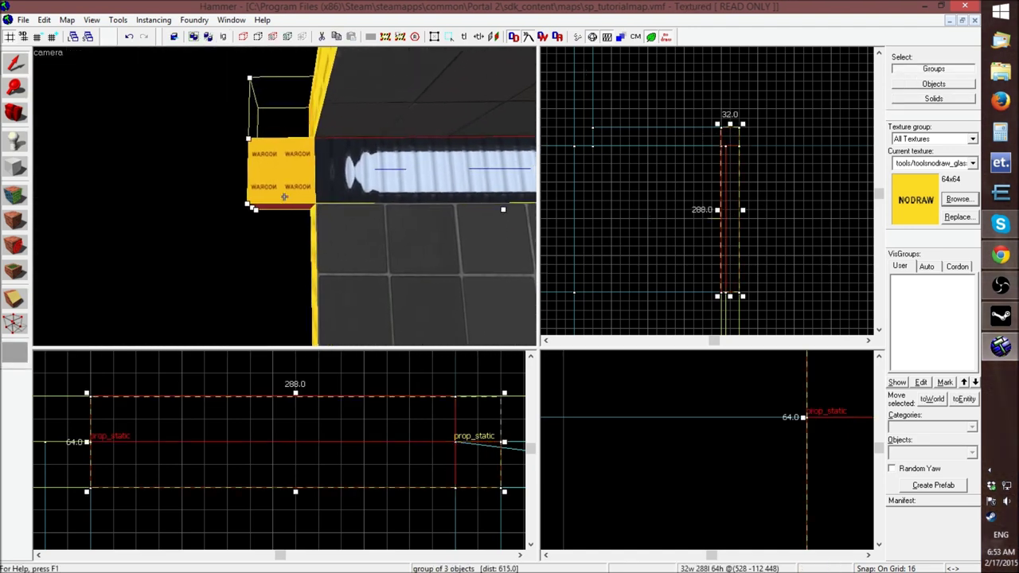
key("d")
key("s")
key("z")
scroll(822, 164, "down", 5)
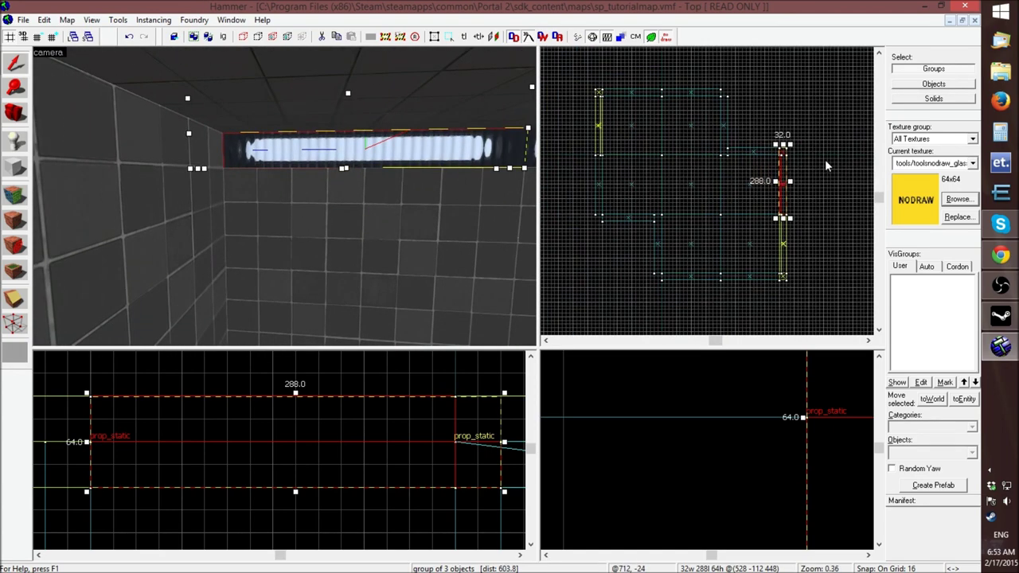
left_click_drag(785, 167, 650, 196, "shift")
scroll(627, 198, "up", 1)
scroll(628, 199, "up", 5)
left_click_drag(711, 130, 700, 280)
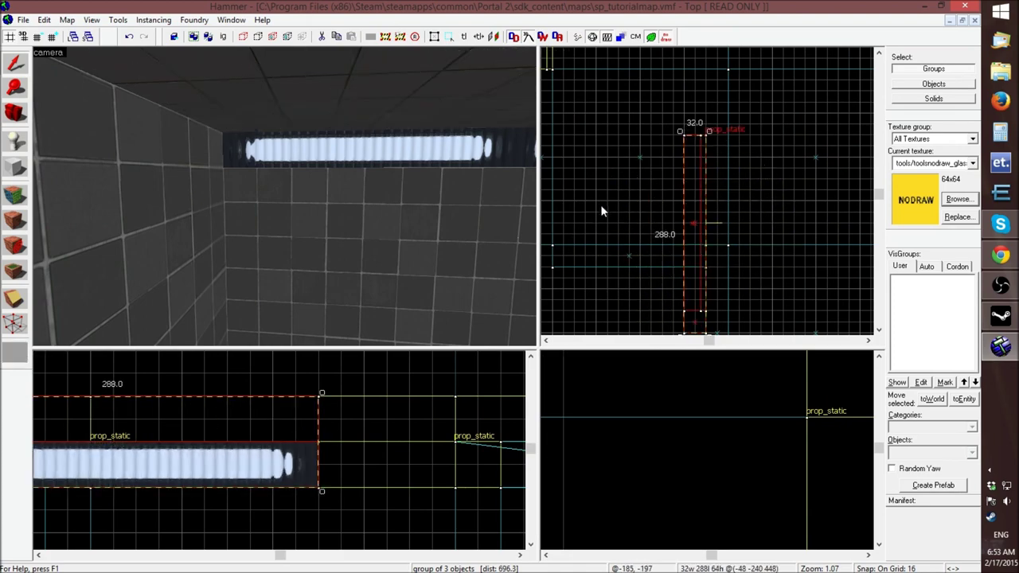
Place the rotated light copy in the opposite wall, in line with and directly beside the light already there
scroll(705, 160, "up", 2)
left_click_drag(781, 175, 614, 125)
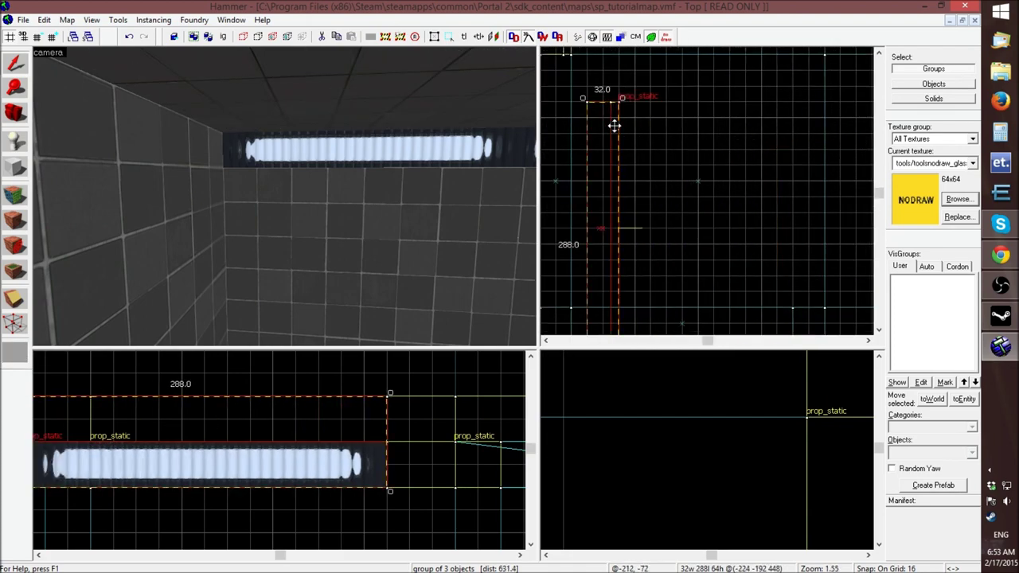
scroll(634, 131, "down", 6)
scroll(572, 52, "up", 5)
left_click_drag(707, 253, 670, 215)
scroll(626, 176, "down", 5)
scroll(637, 263, "up", 4)
key("Escape")
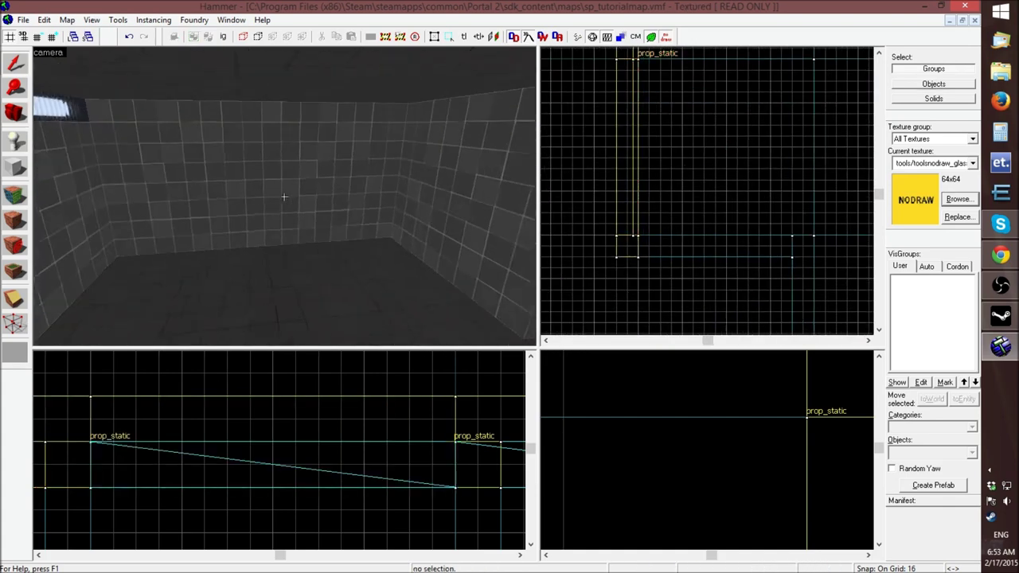
Lower the top of the wall block covering the new light by 32 units, making the block 224 units high
left_click(259, 212)
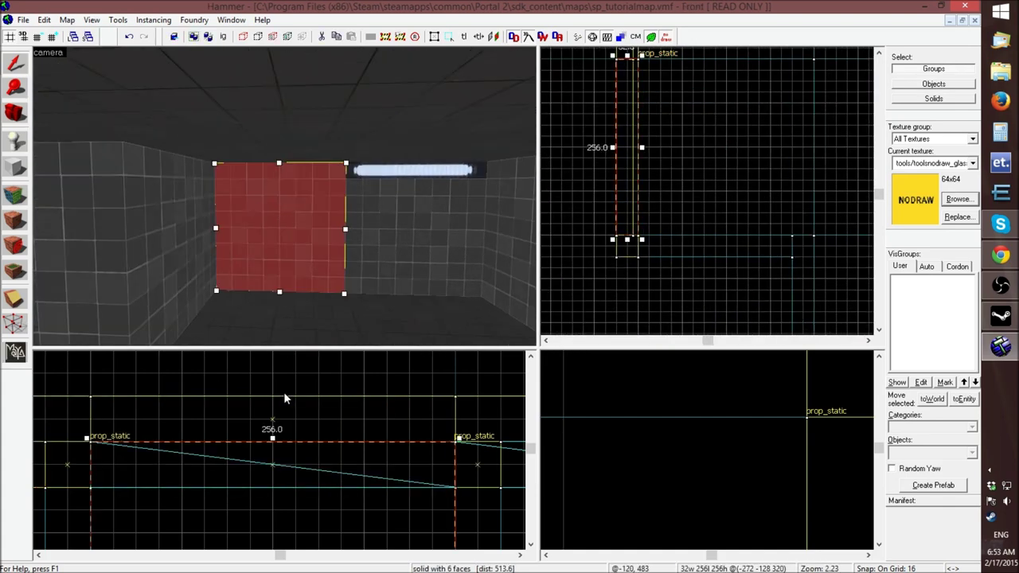
key("Delete")
key("ctrl+z")
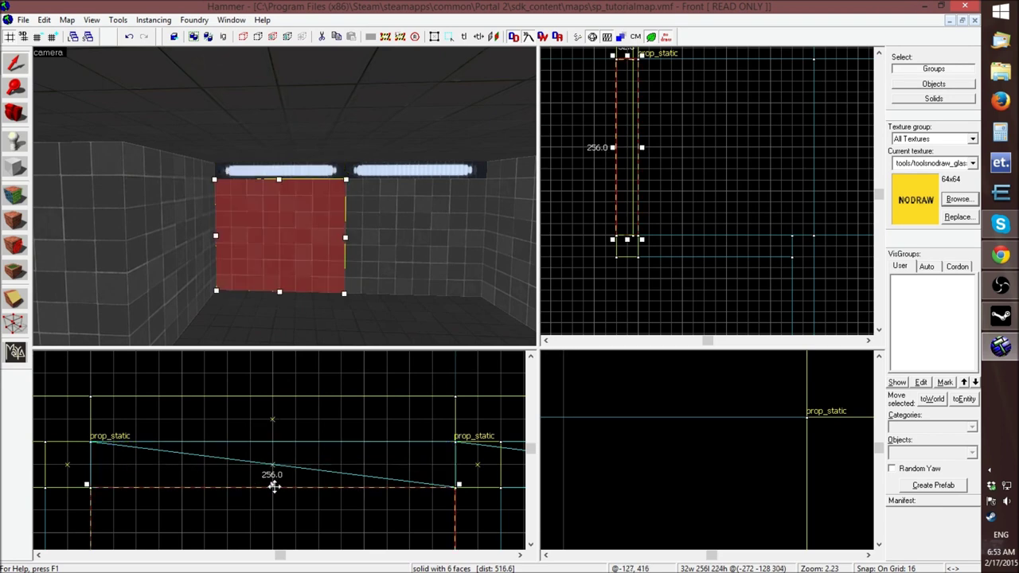
key("Delete")
key("z")
key("w")
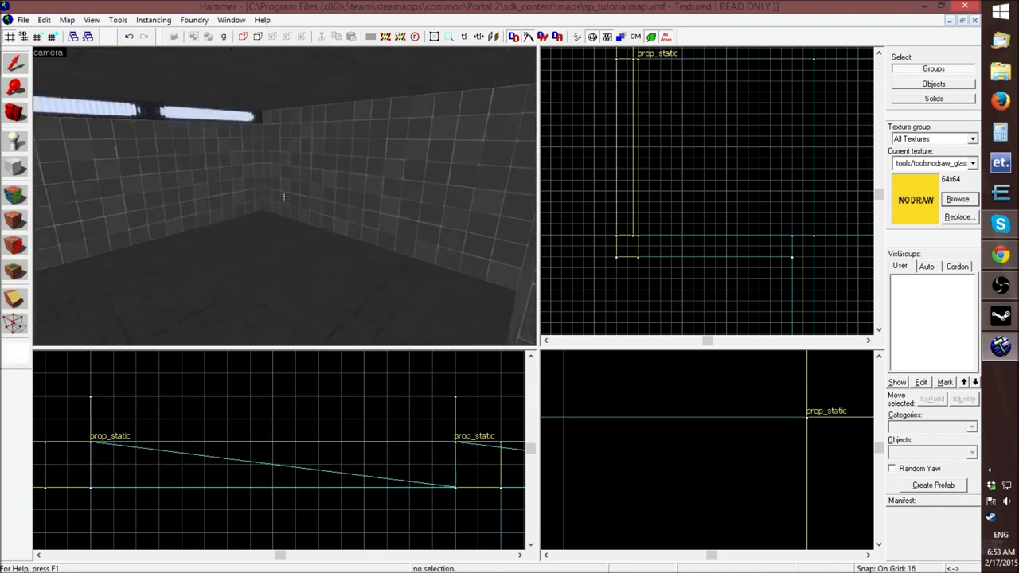
key("z")
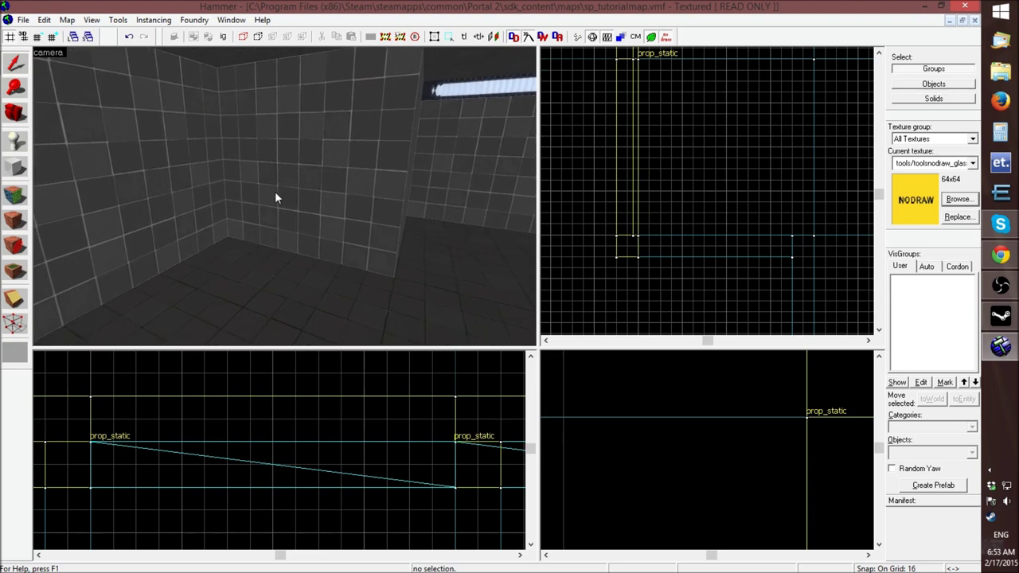
Save the sp_tutorialmap map file
left_click(23, 20)
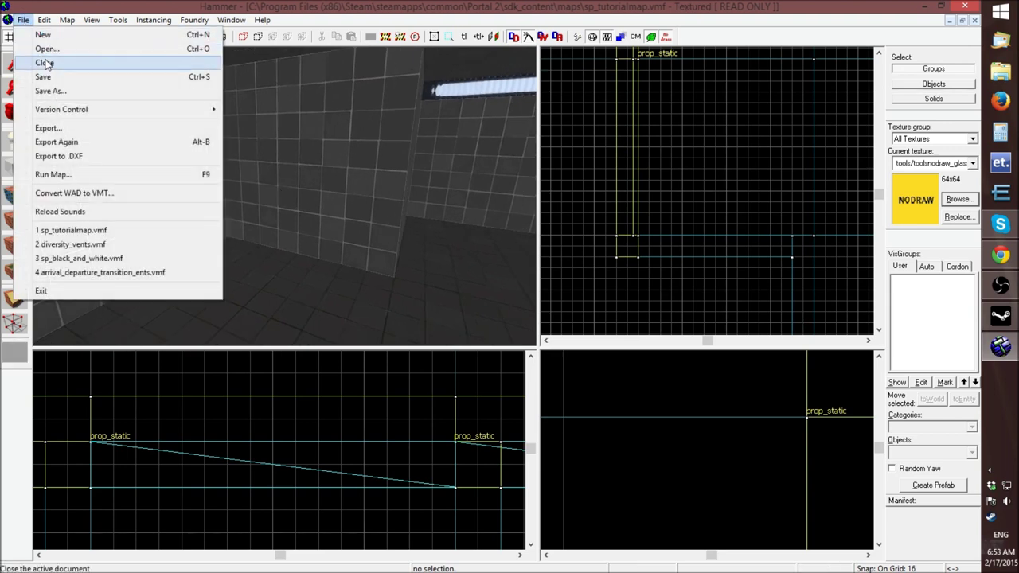
left_click(46, 76)
Place a func_instance entity on the tiled wall of the dark room in the 3D view
key("z")
key("s")
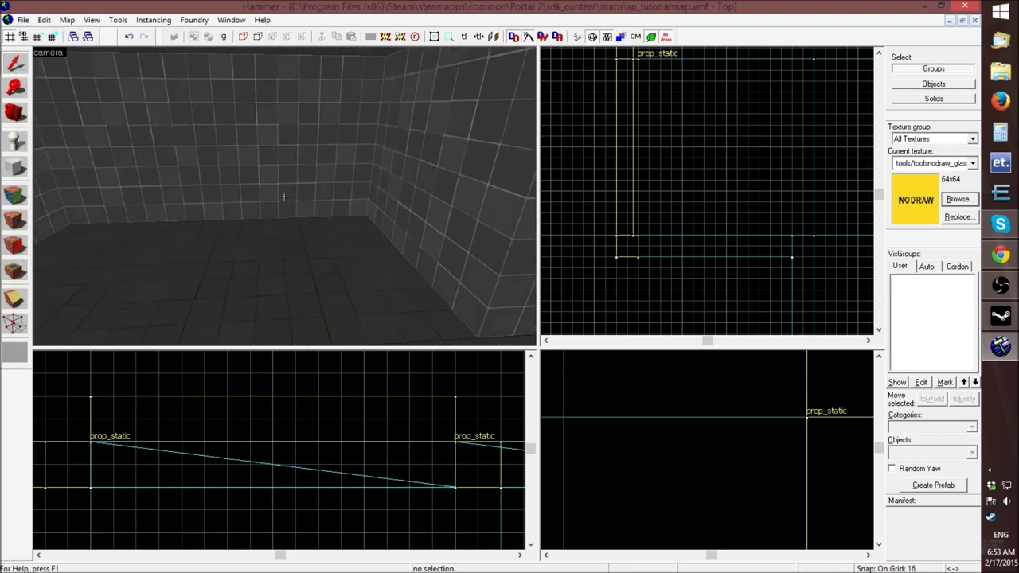
key("z")
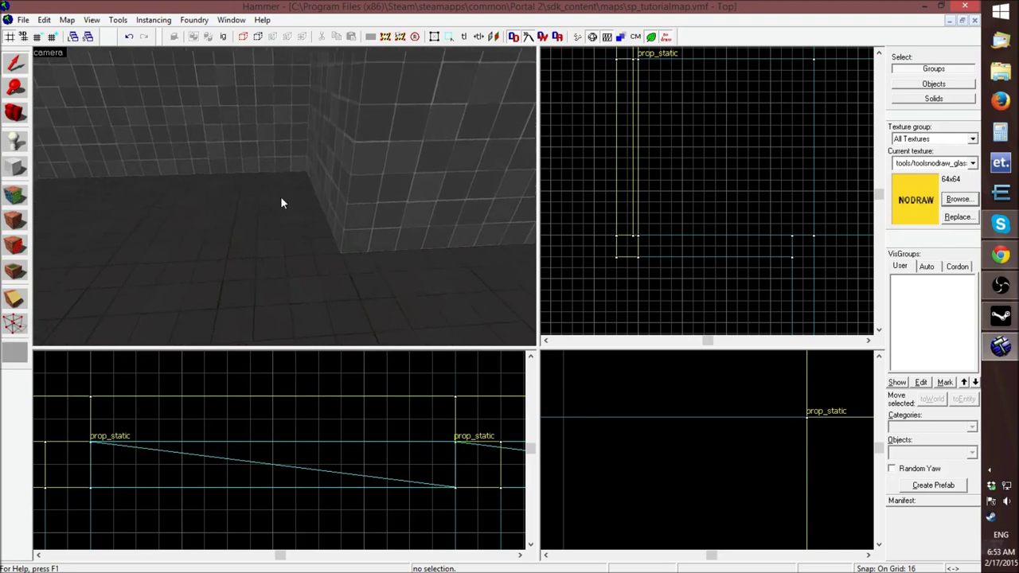
key("z")
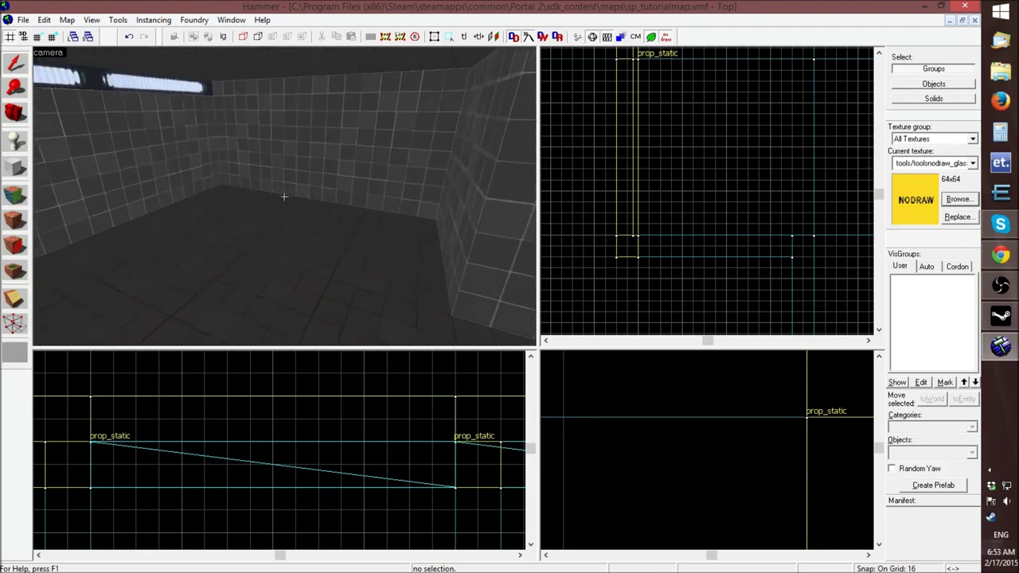
key("z")
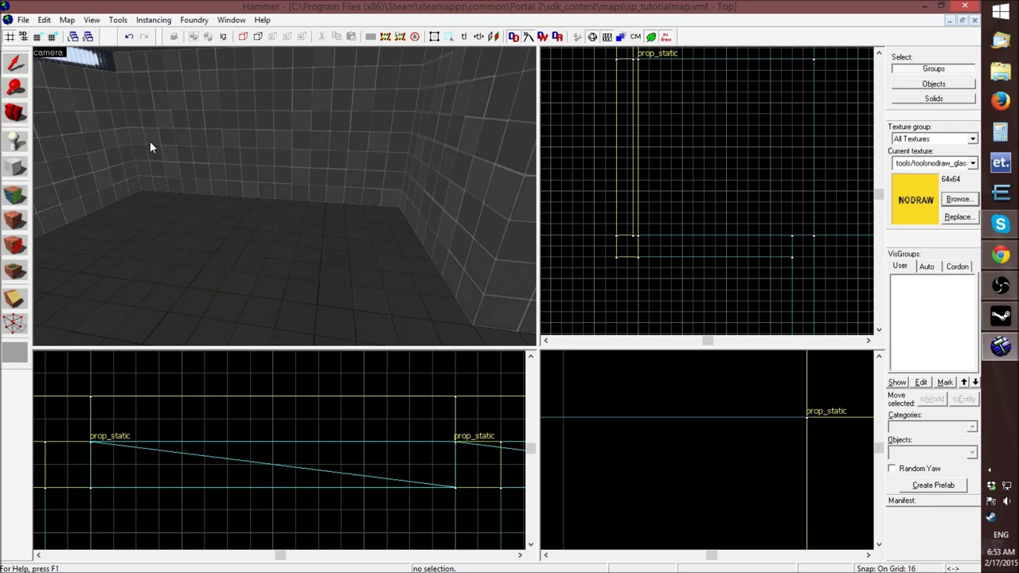
key("z")
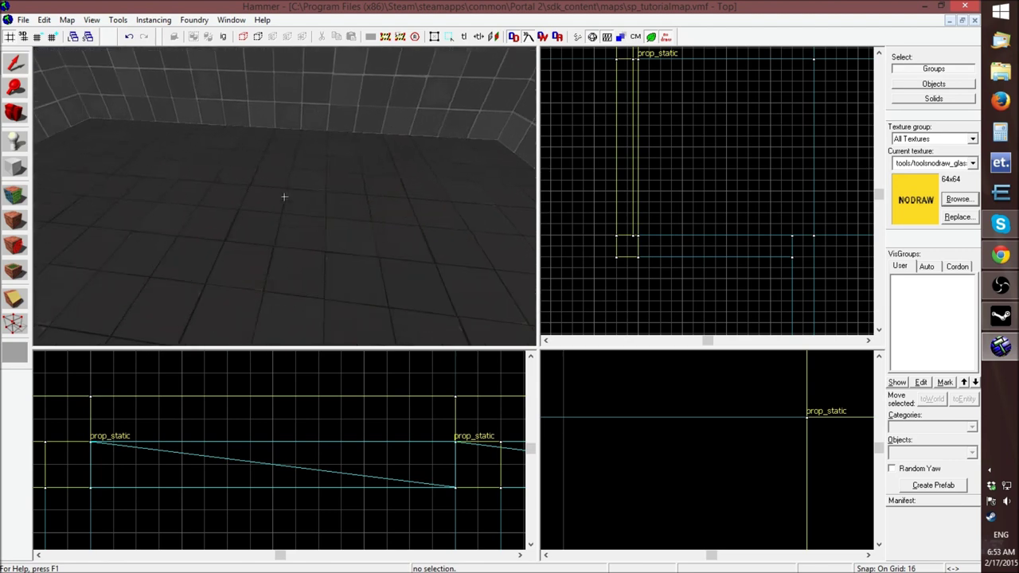
key("z")
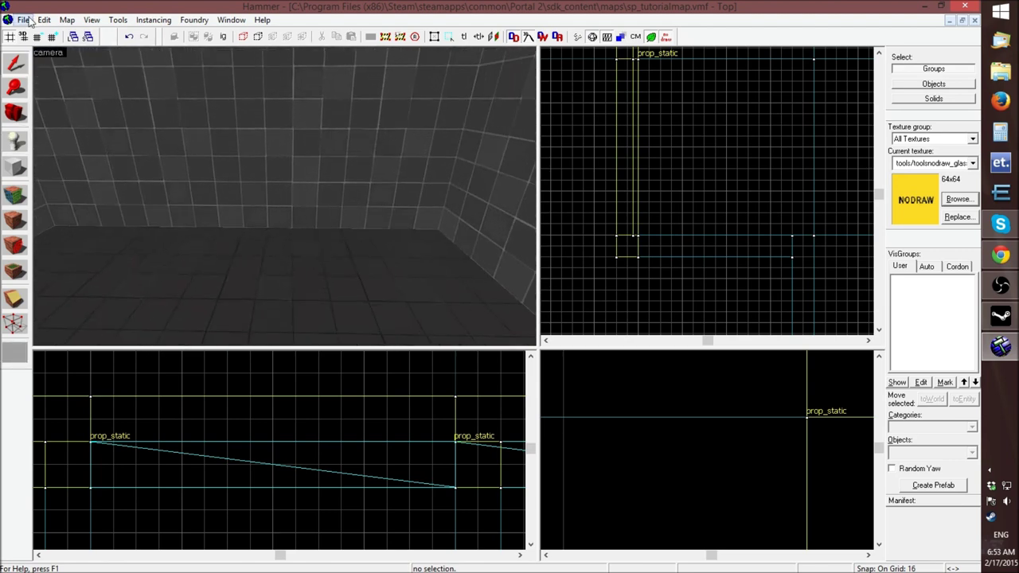
left_click(15, 140)
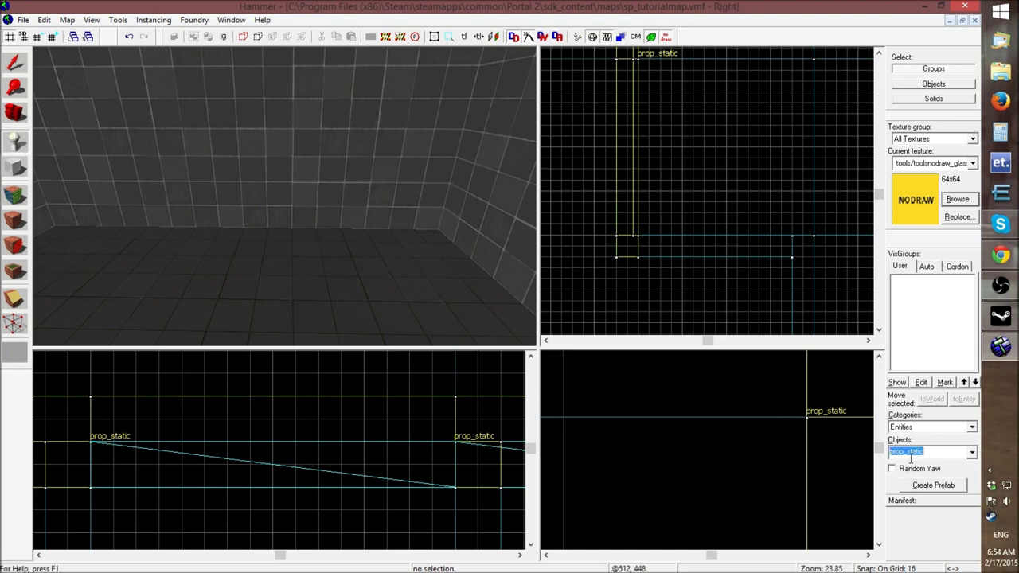
type("func")
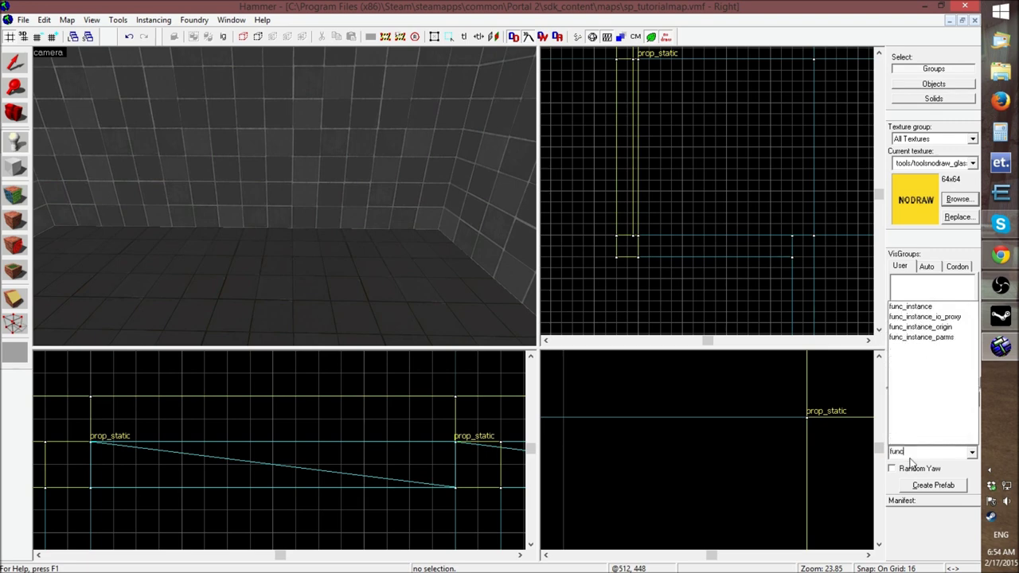
type("_instance")
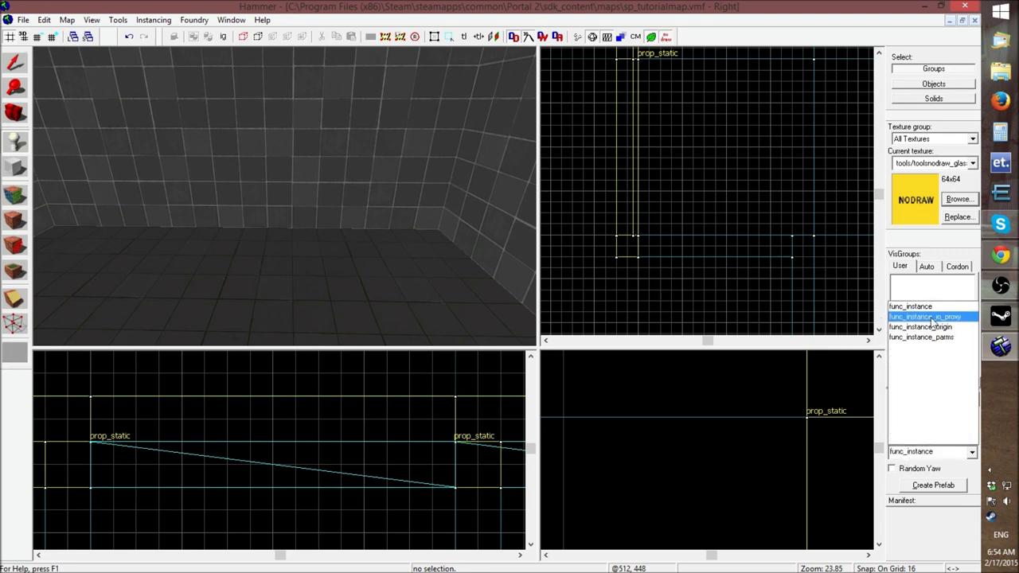
left_click(921, 311)
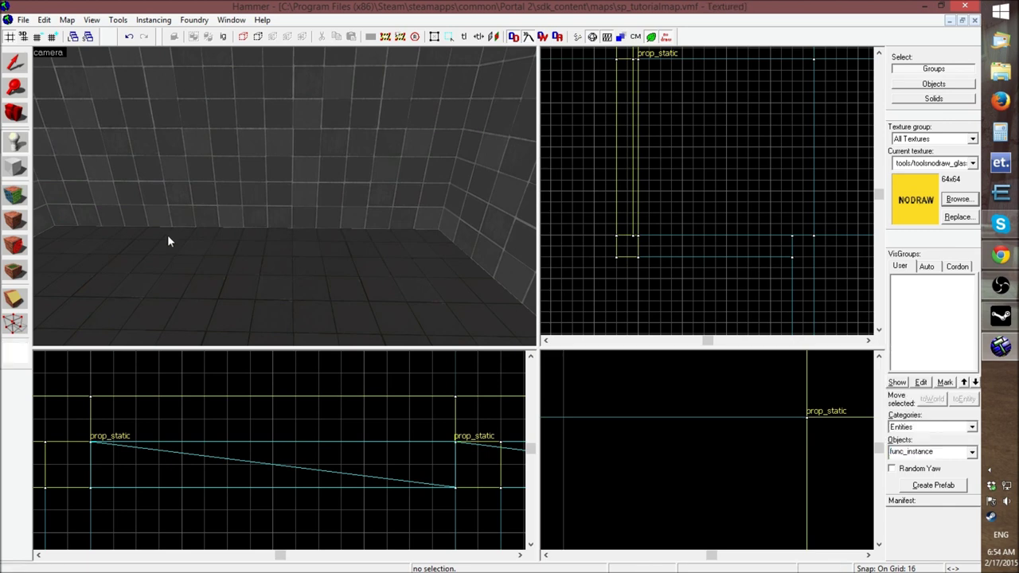
left_click(271, 153)
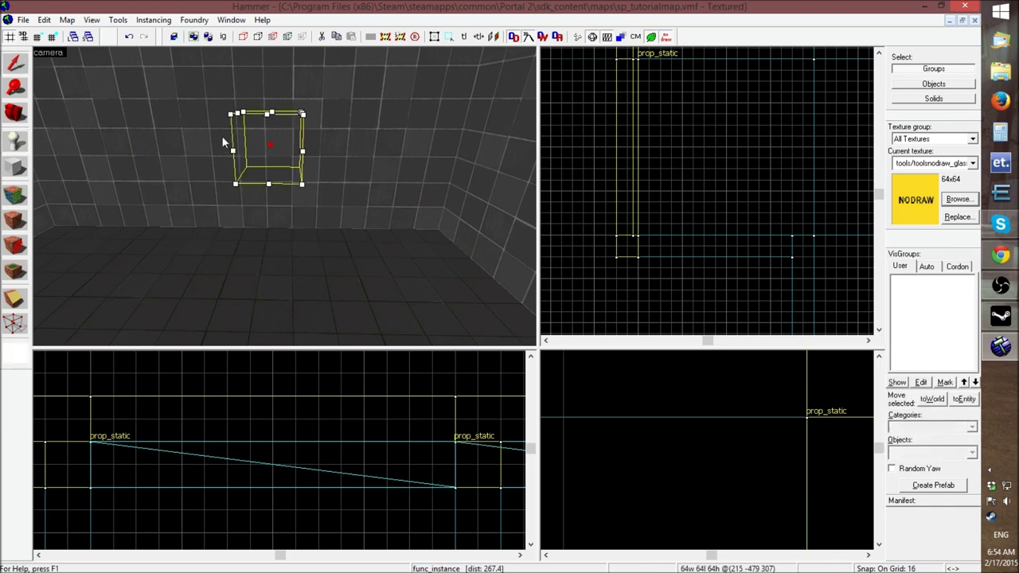
scroll(268, 158, "up", 4)
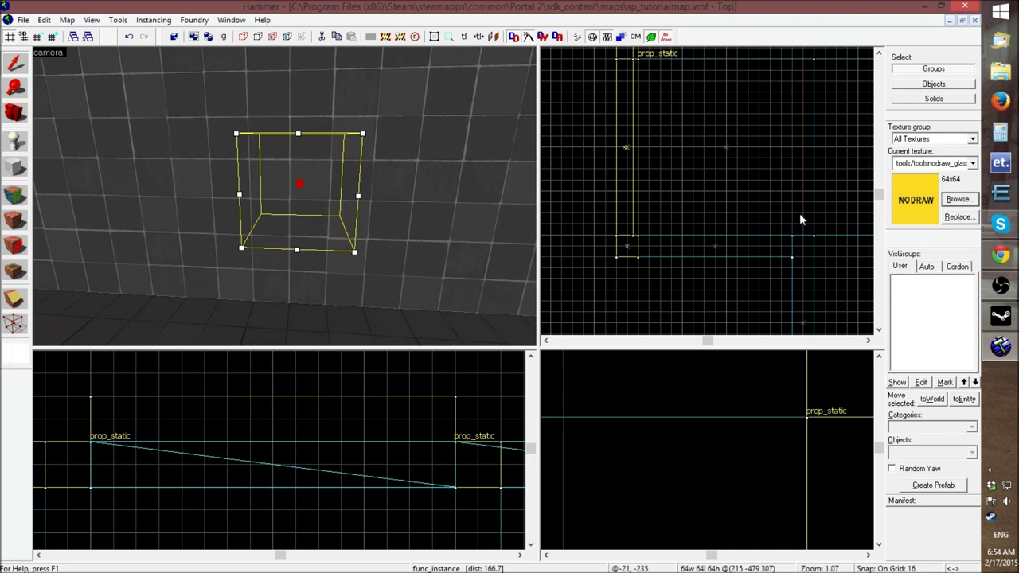
scroll(728, 206, "down", 3)
right_click(767, 180)
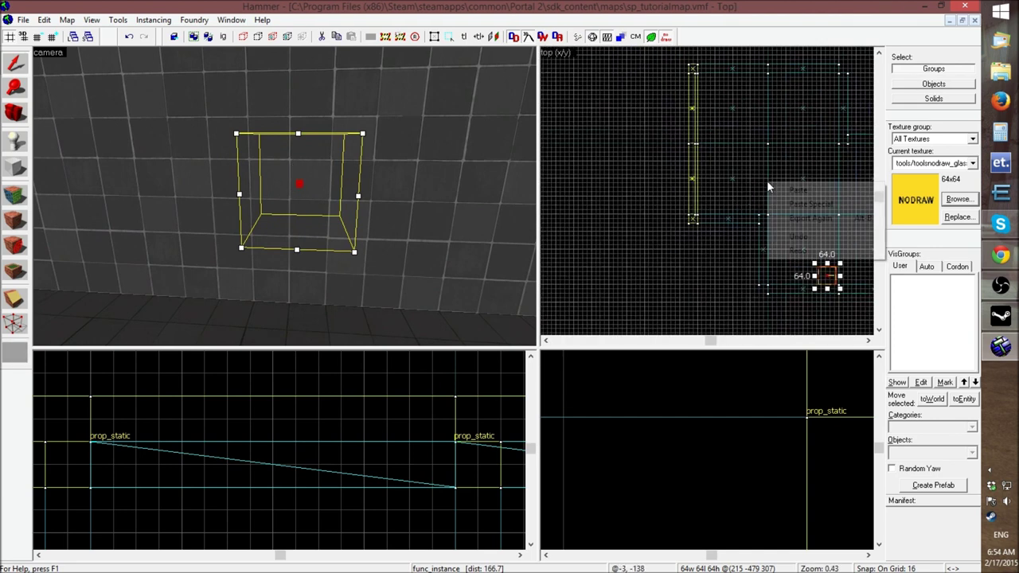
left_click(776, 185)
left_click(702, 250)
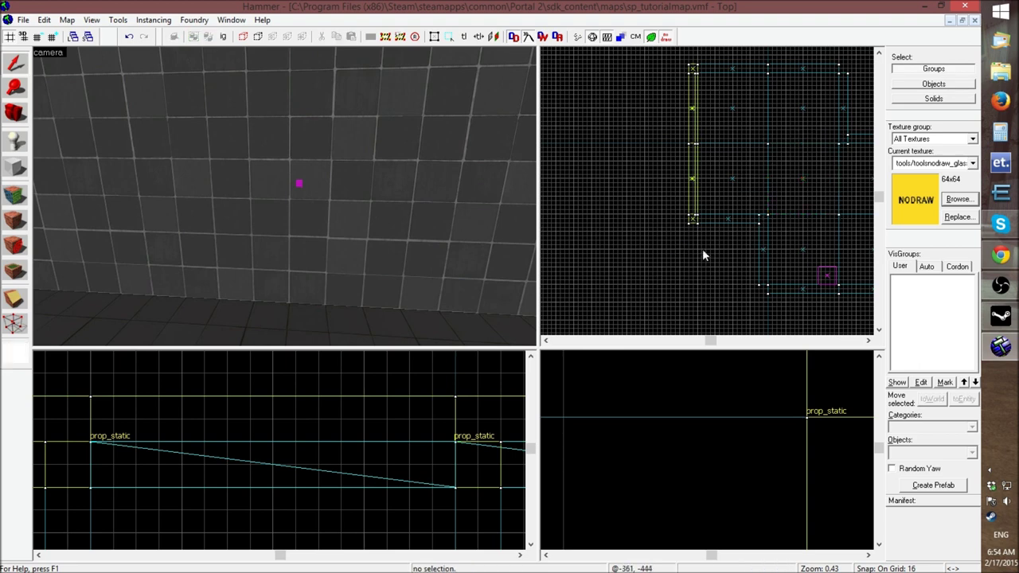
Select the func_instance entity on the wall and open its object properties
key("z")
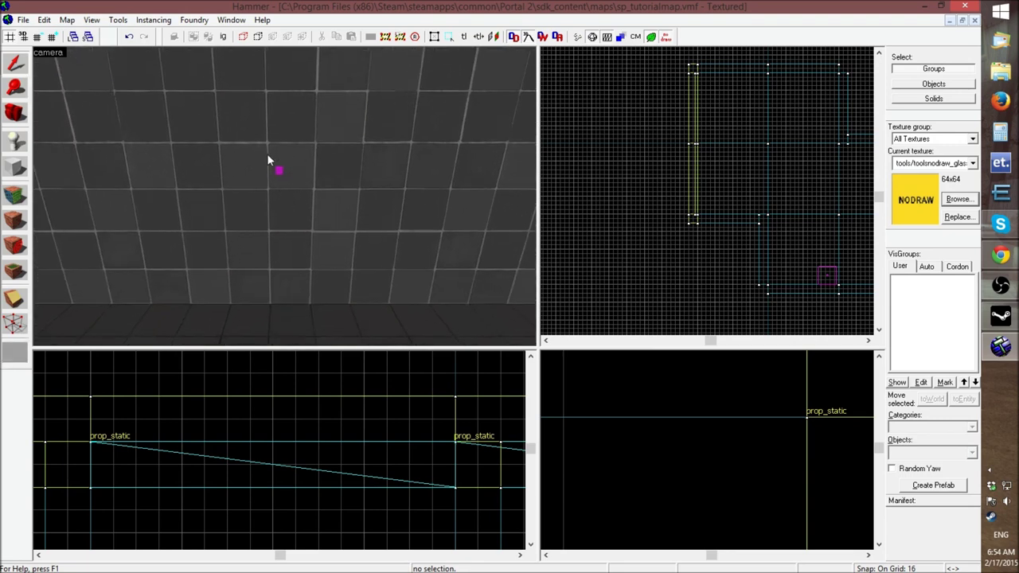
key("z")
key("z")
key("z")
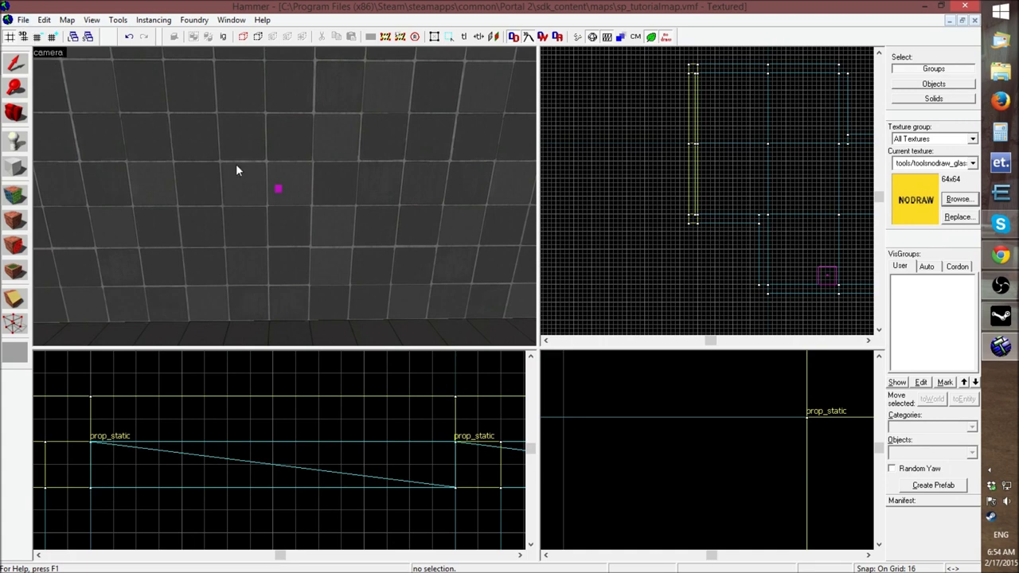
left_click(282, 189)
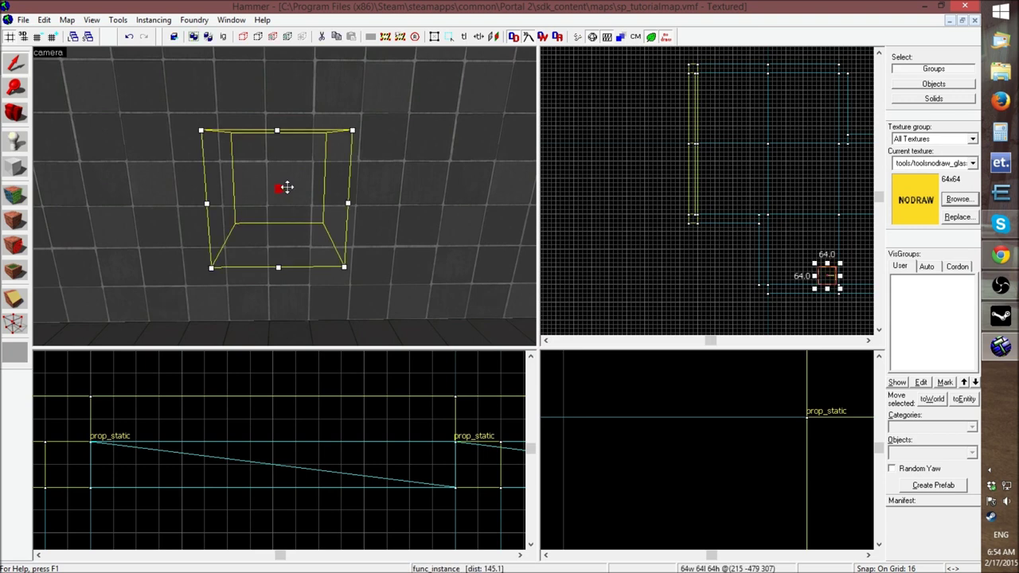
double_click(285, 188)
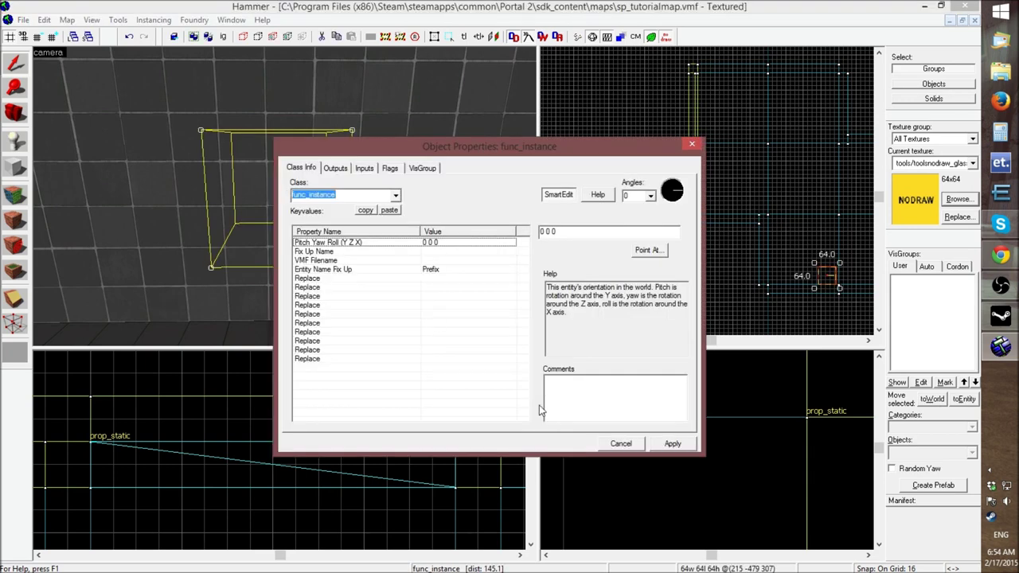
Look through the map files in instances/gameplay for the VMF Filename property, leaving the file browser without choosing one
double_click(447, 261)
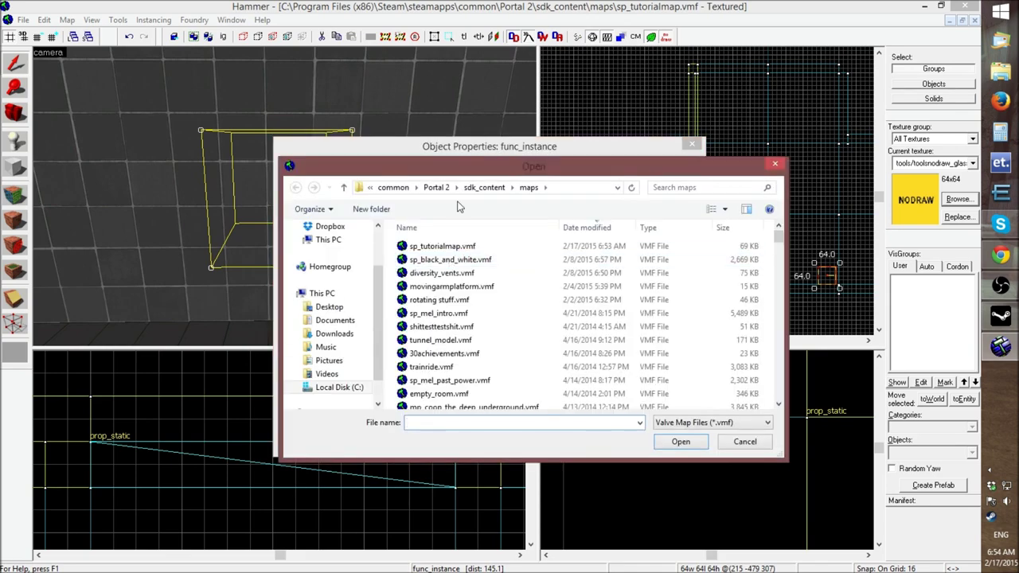
left_click(489, 286)
scroll(487, 288, "down", 15)
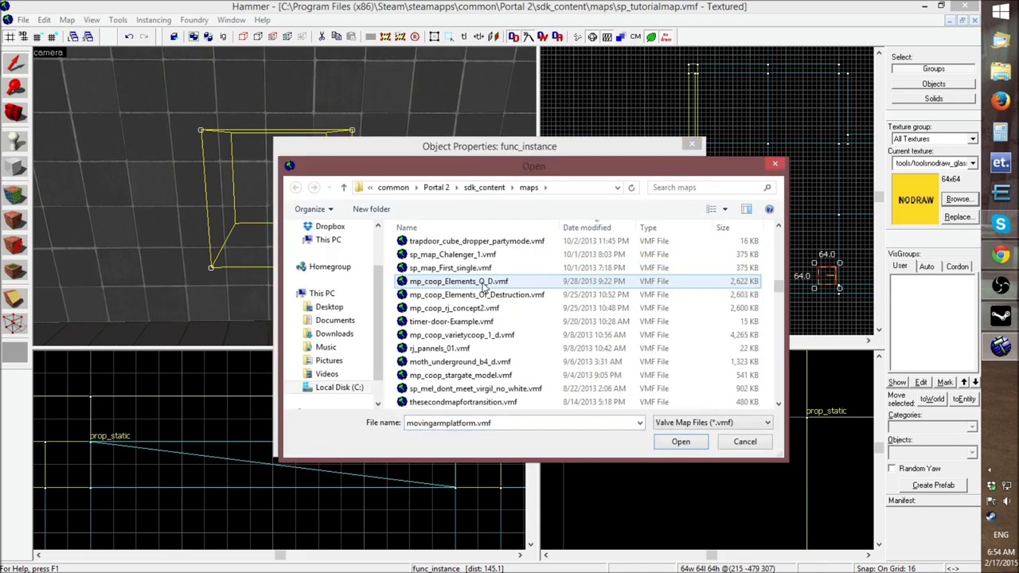
scroll(484, 288, "down", 10)
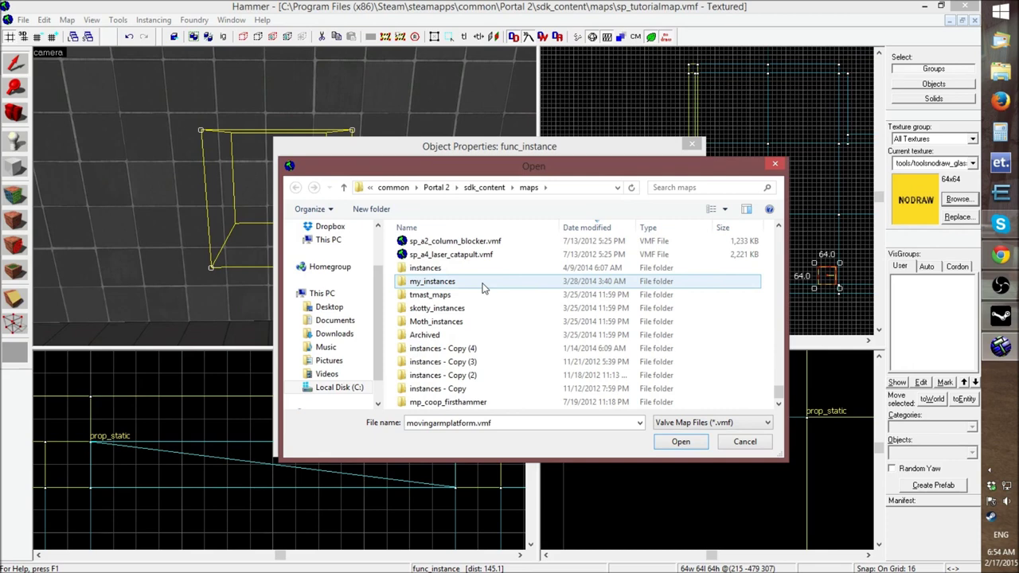
double_click(446, 271)
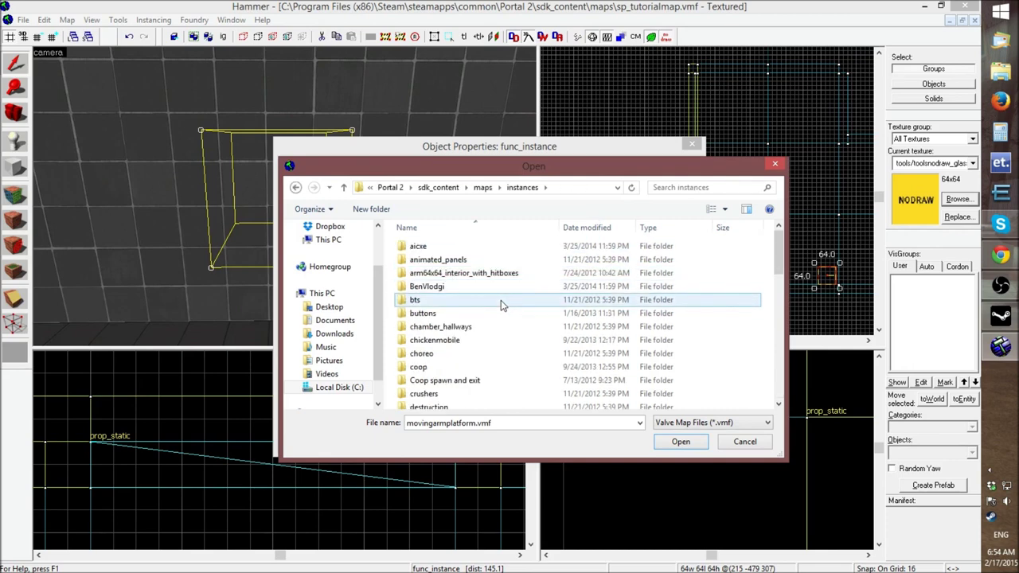
scroll(501, 303, "down", 1)
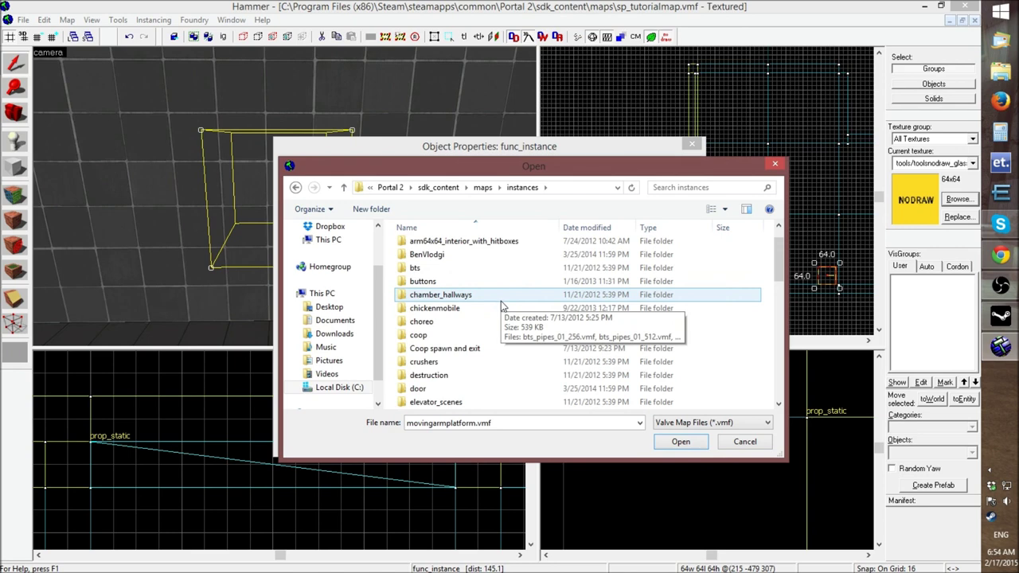
scroll(502, 306, "down", 2)
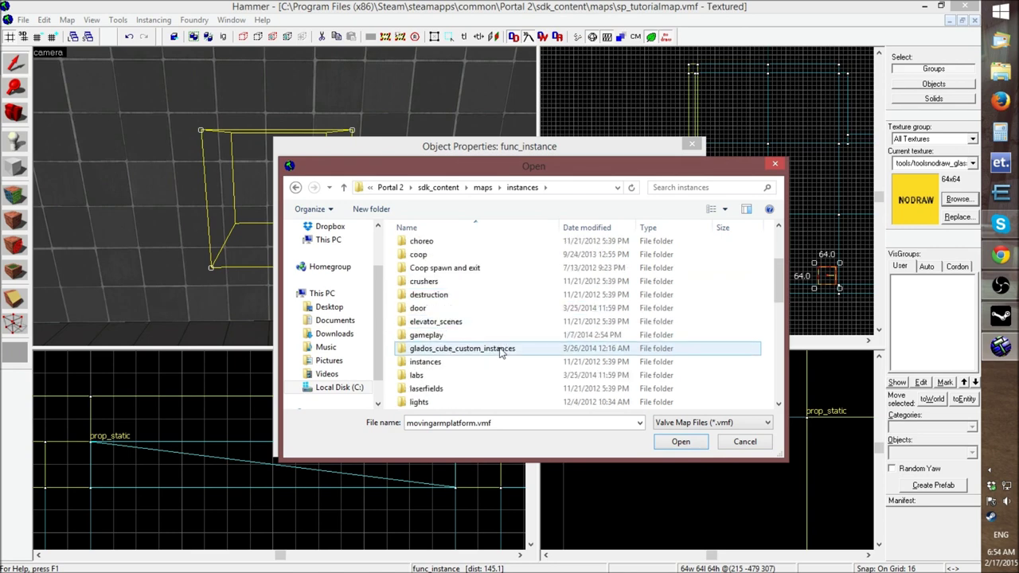
double_click(492, 336)
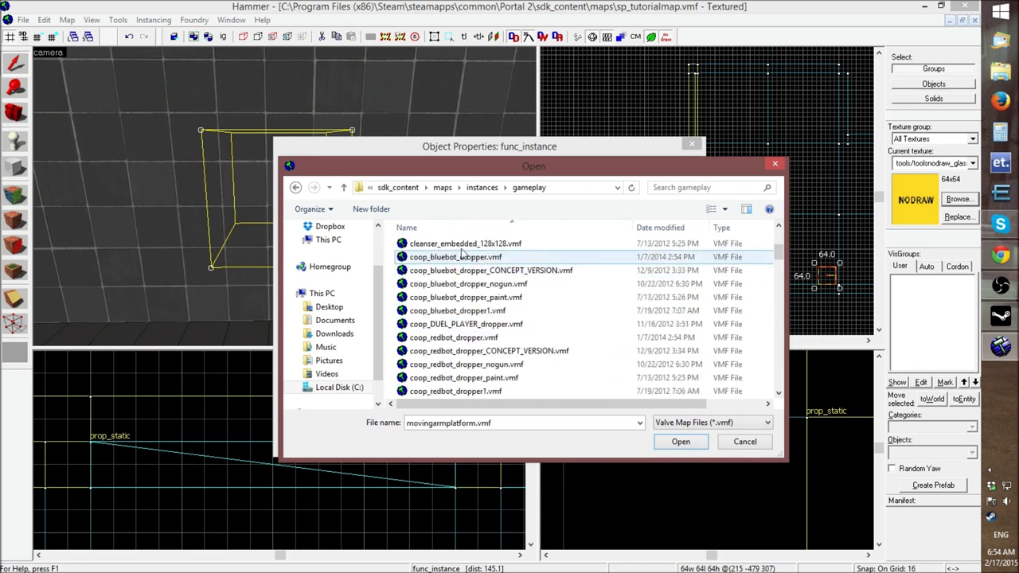
scroll(493, 285, "down", 5)
scroll(492, 293, "down", 5)
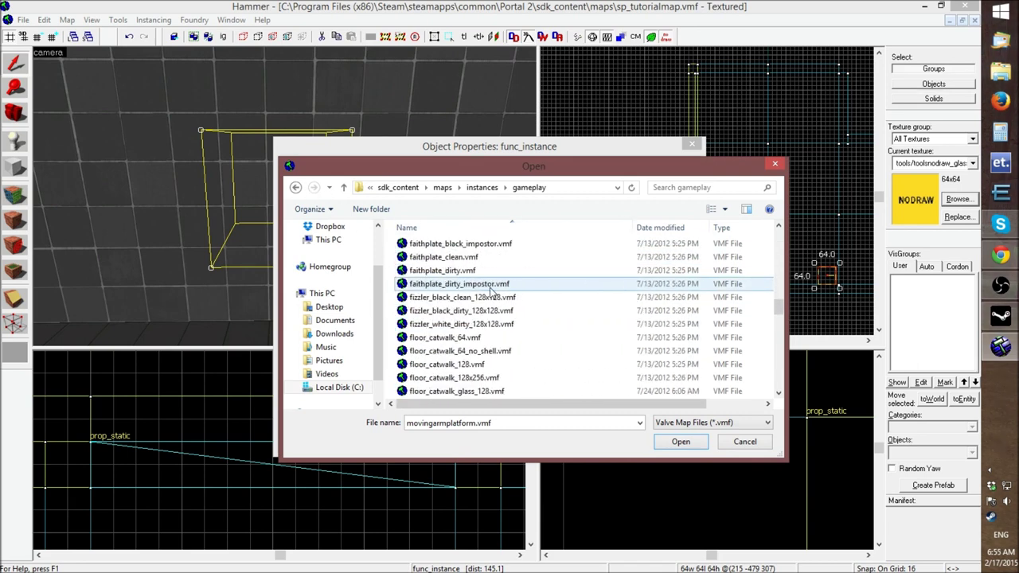
scroll(492, 292, "down", 5)
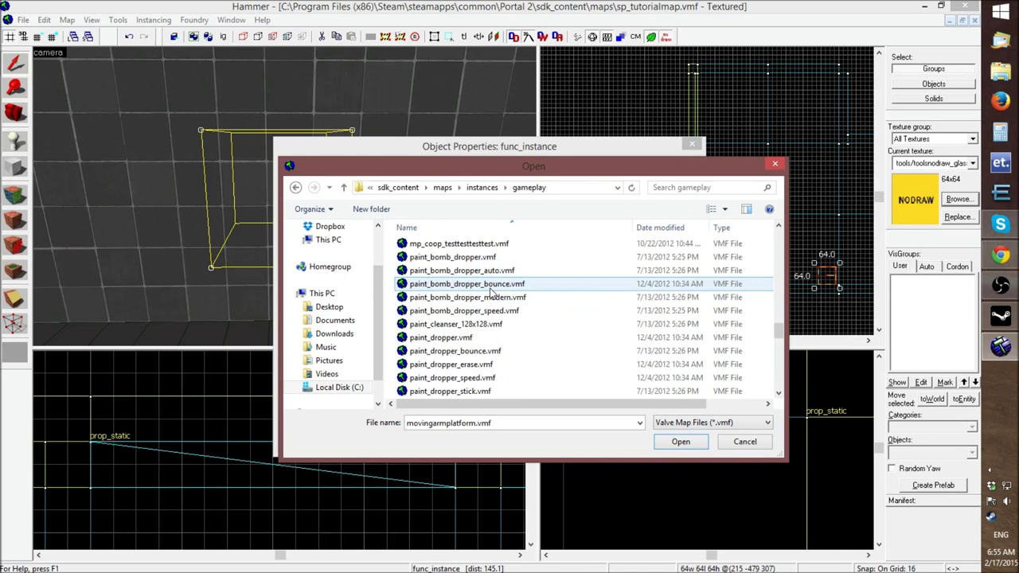
scroll(493, 293, "down", 12)
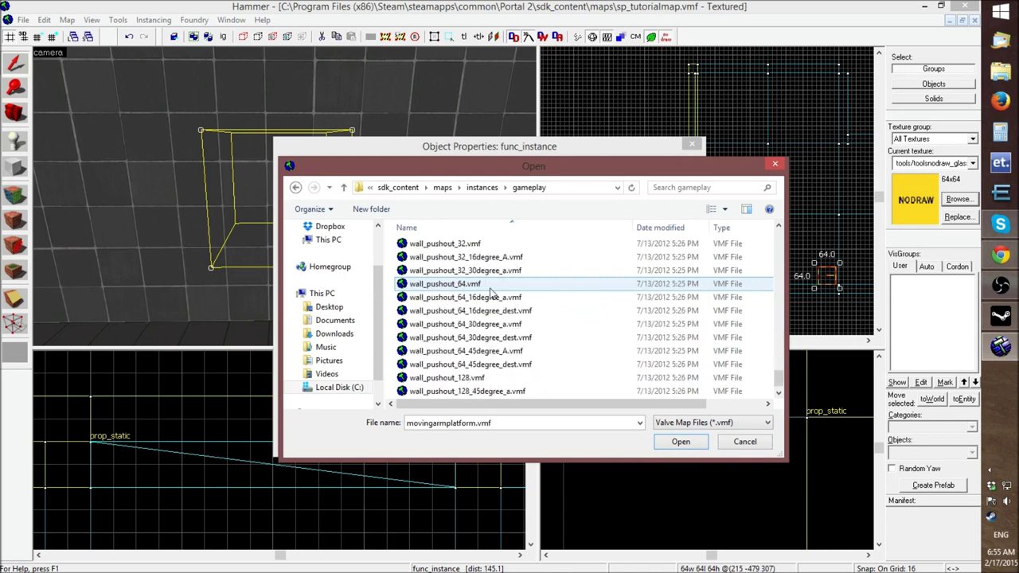
left_click(746, 443)
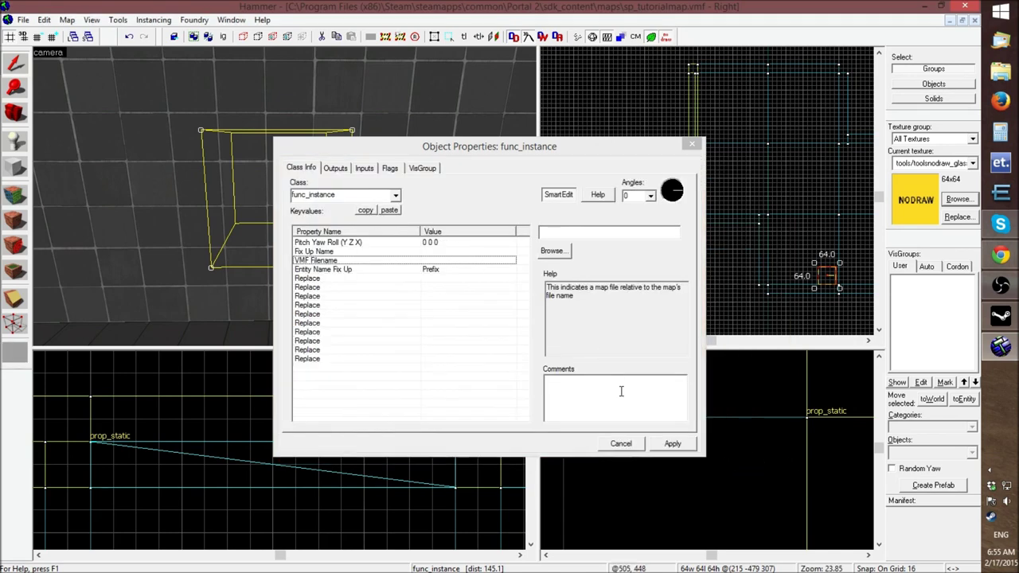
Browse from the VMF Filename property through the maps folder into instances and examine the elevator_scenes folder
double_click(434, 259)
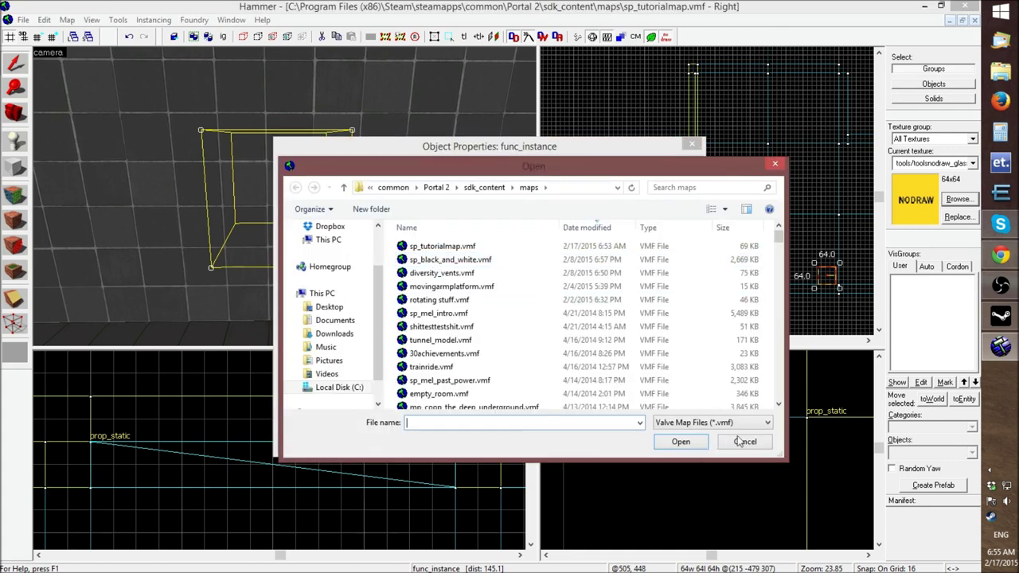
left_click(492, 261)
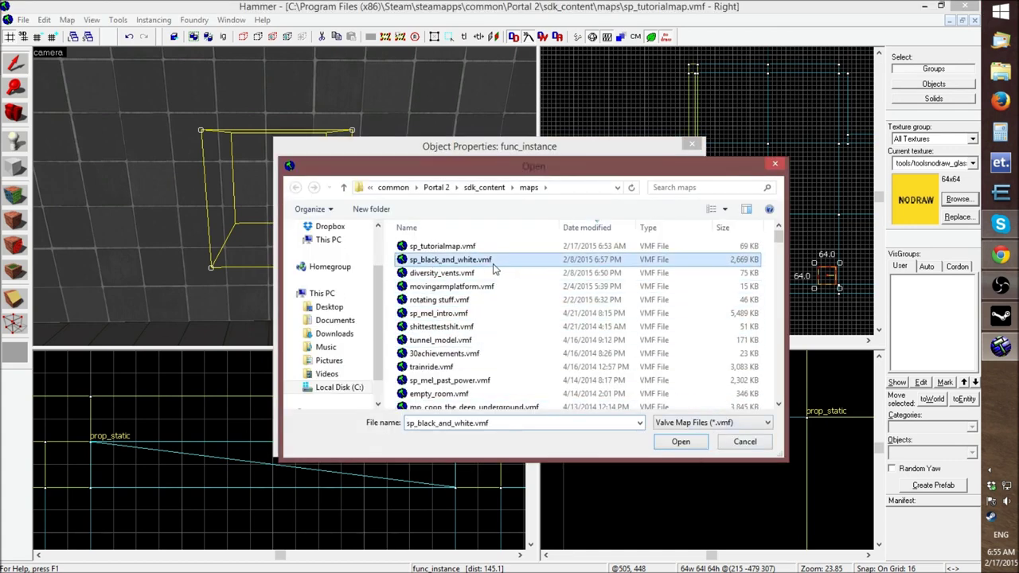
scroll(493, 271, "down", 15)
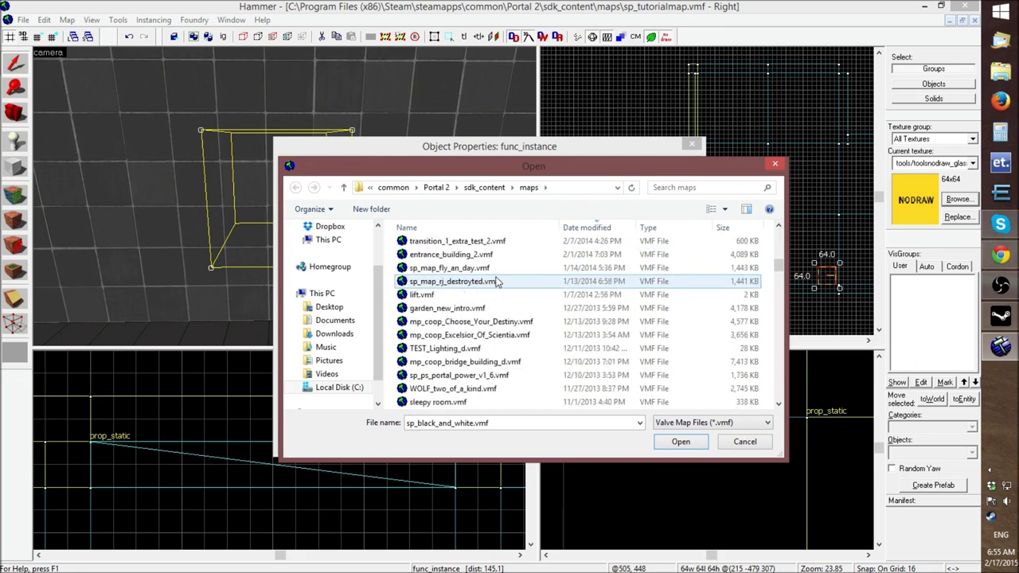
scroll(501, 303, "down", 15)
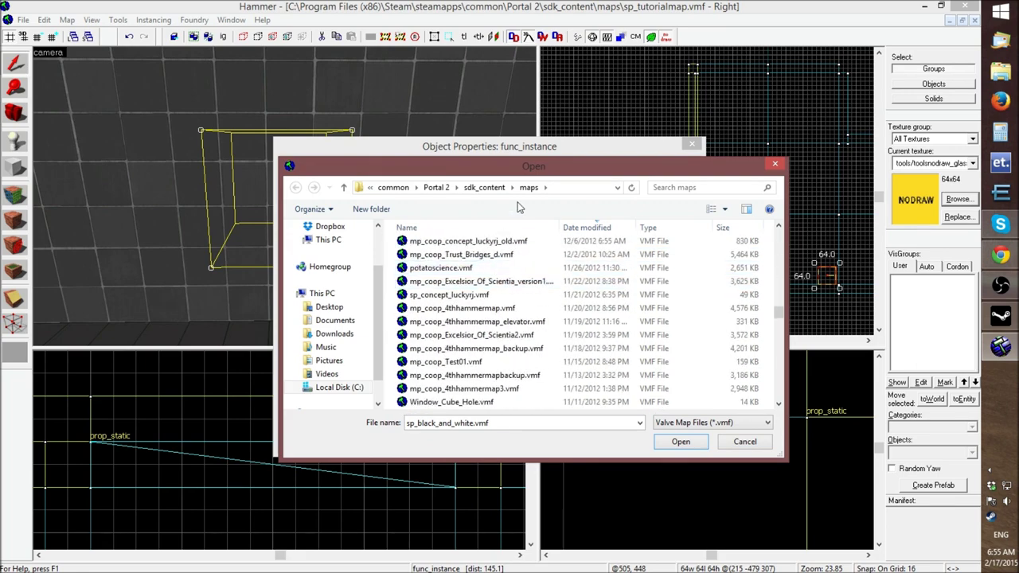
scroll(510, 334, "down", 6)
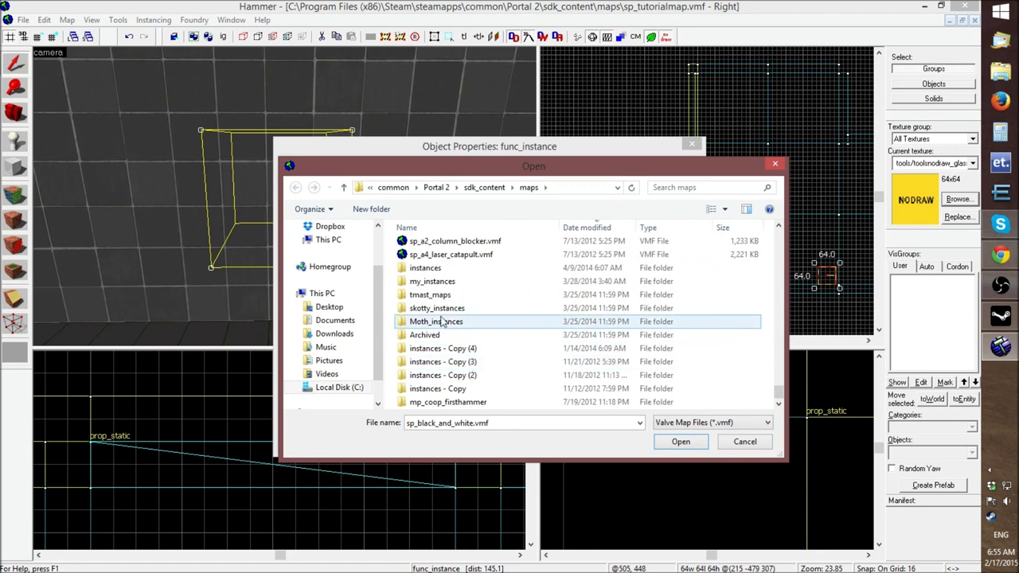
double_click(469, 269)
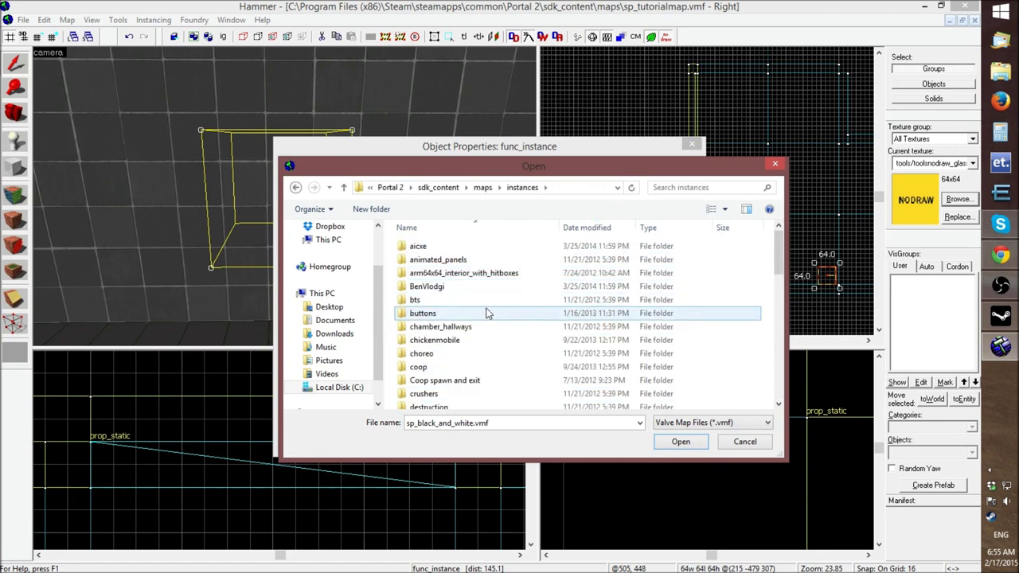
scroll(487, 312, "down", 4)
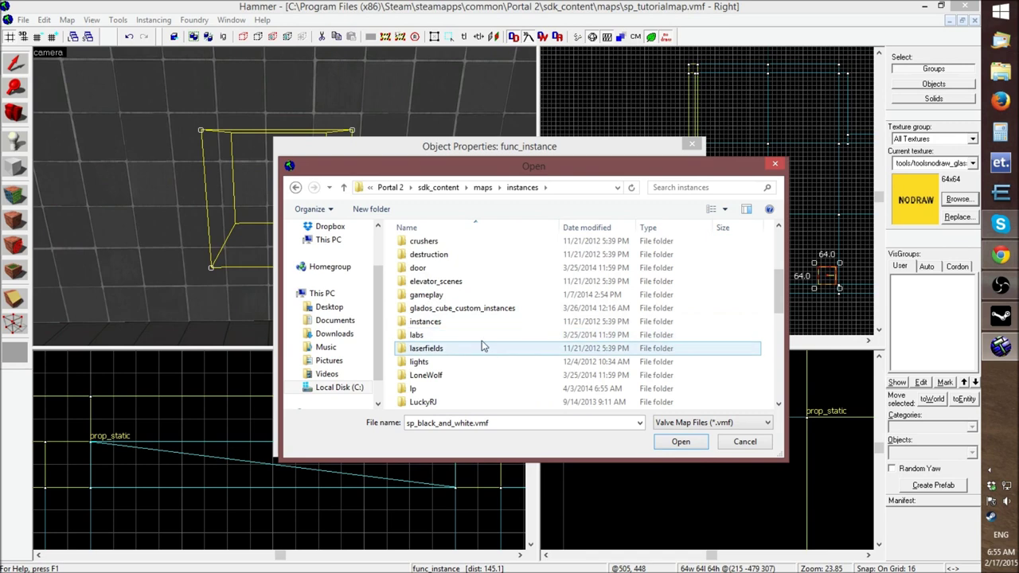
double_click(453, 281)
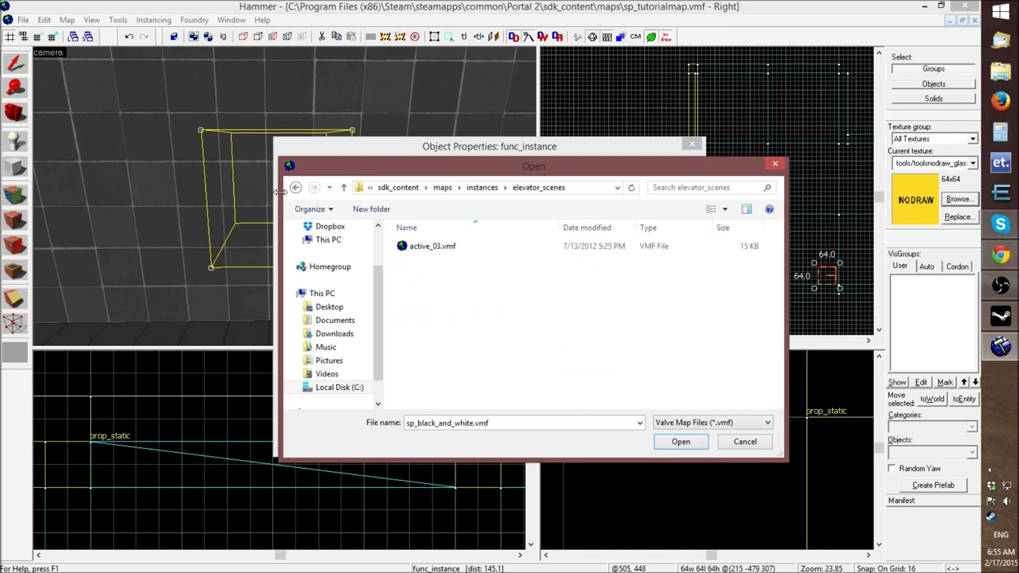
Look through the remaining instances folders and the transitions folder, leave without choosing a file, and close the func_instance properties
left_click(295, 187)
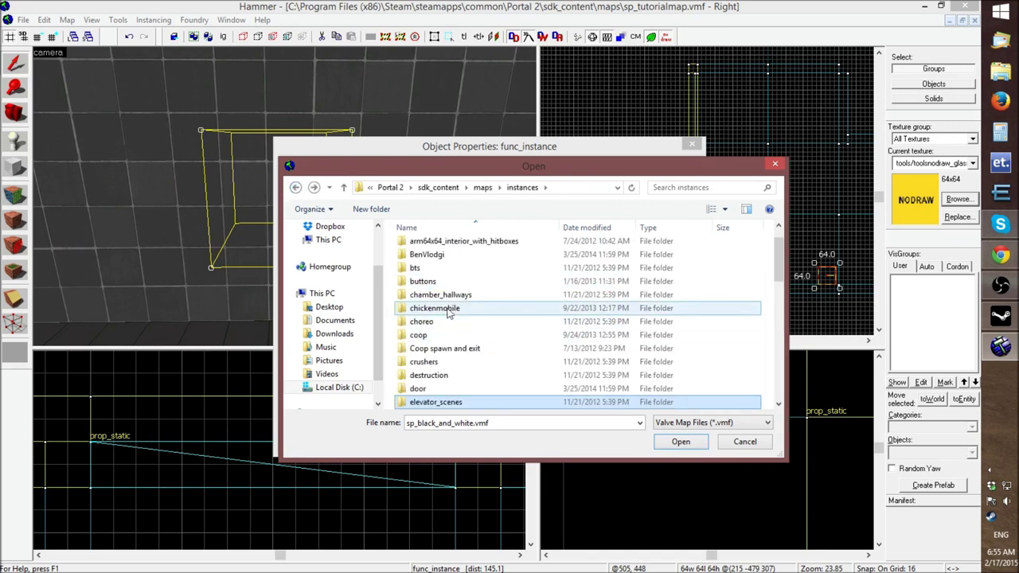
scroll(493, 318, "down", 1)
scroll(500, 320, "down", 4)
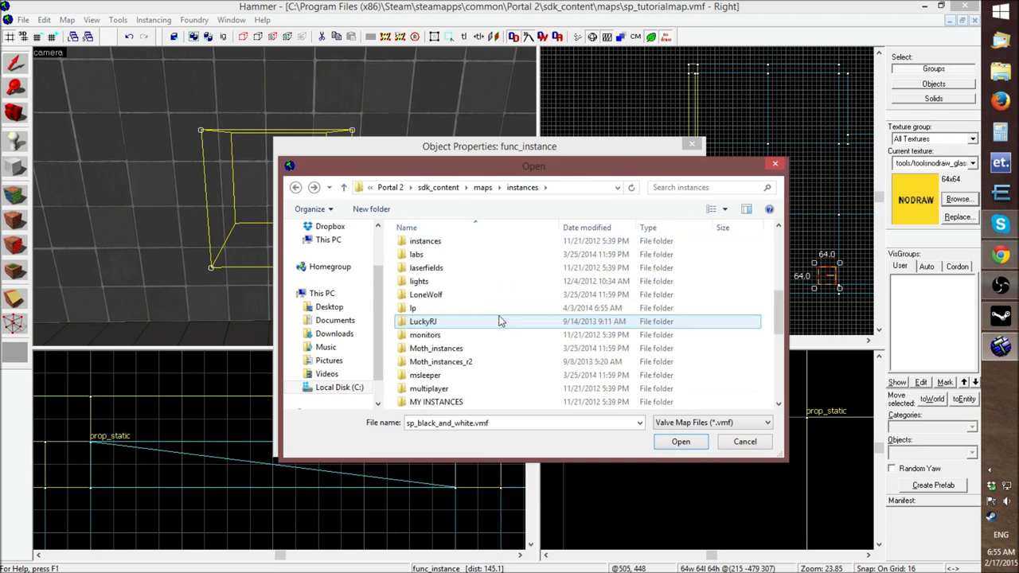
scroll(500, 321, "down", 1)
scroll(500, 320, "down", 1)
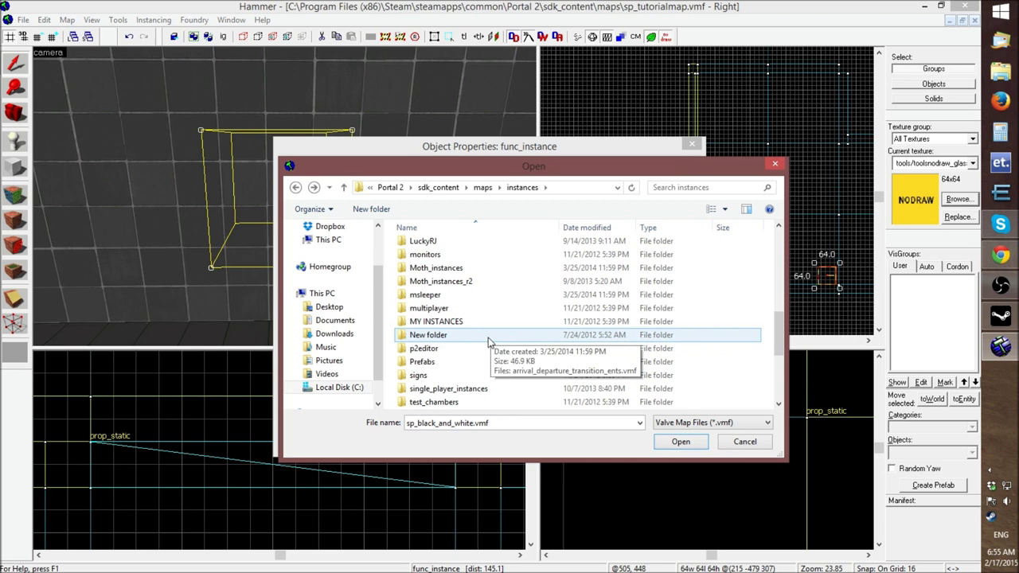
scroll(489, 341, "down", 1)
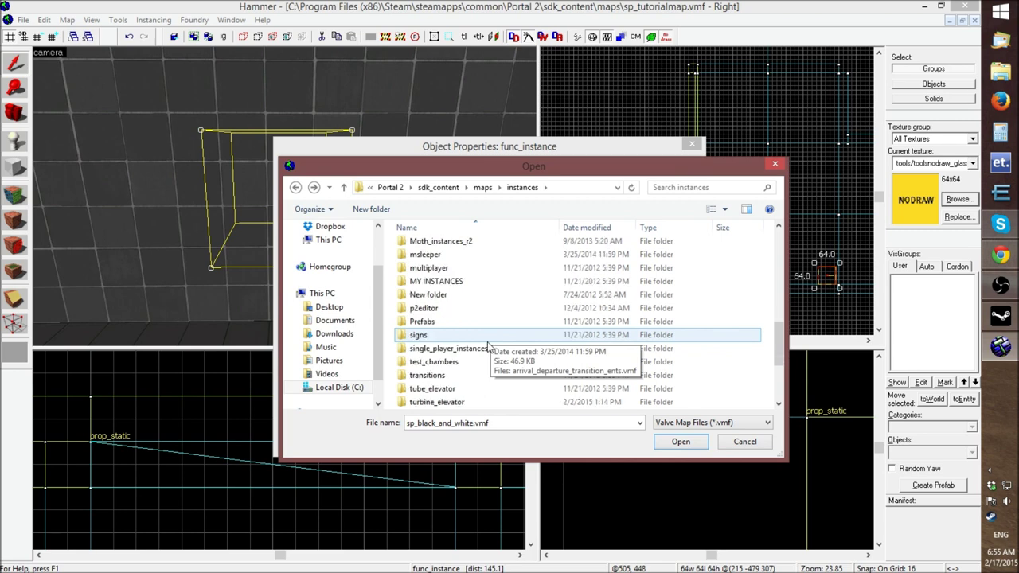
double_click(479, 375)
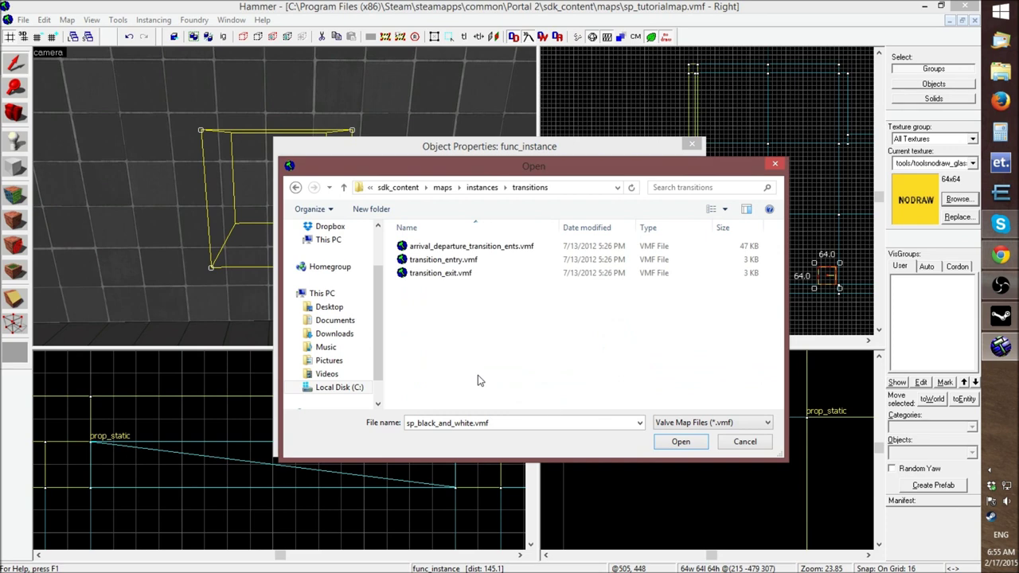
left_click(746, 448)
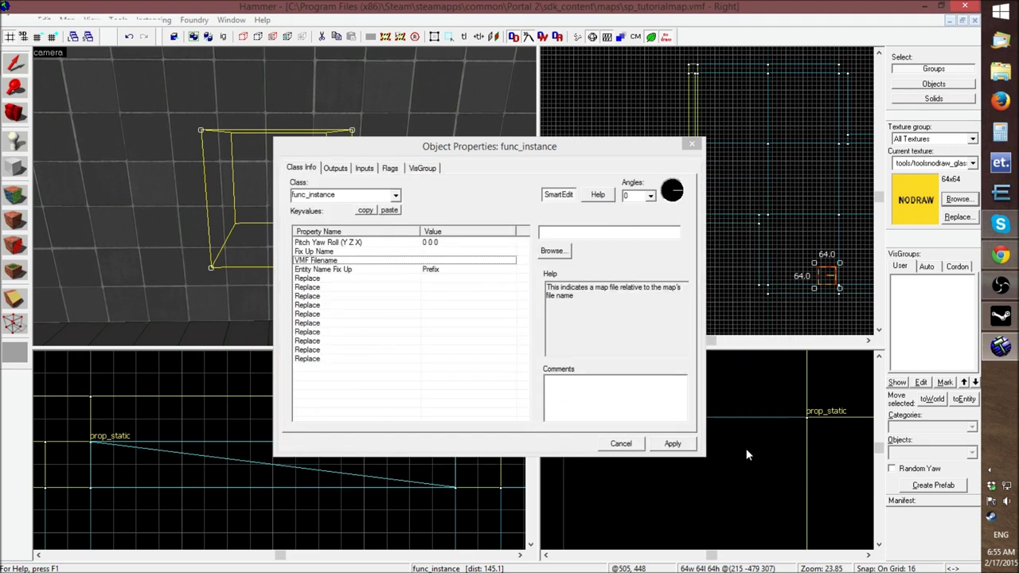
left_click(621, 443)
left_click(642, 279)
Open the map file sp_map_fly_an_day.vmf from the maps folder
left_click(23, 20)
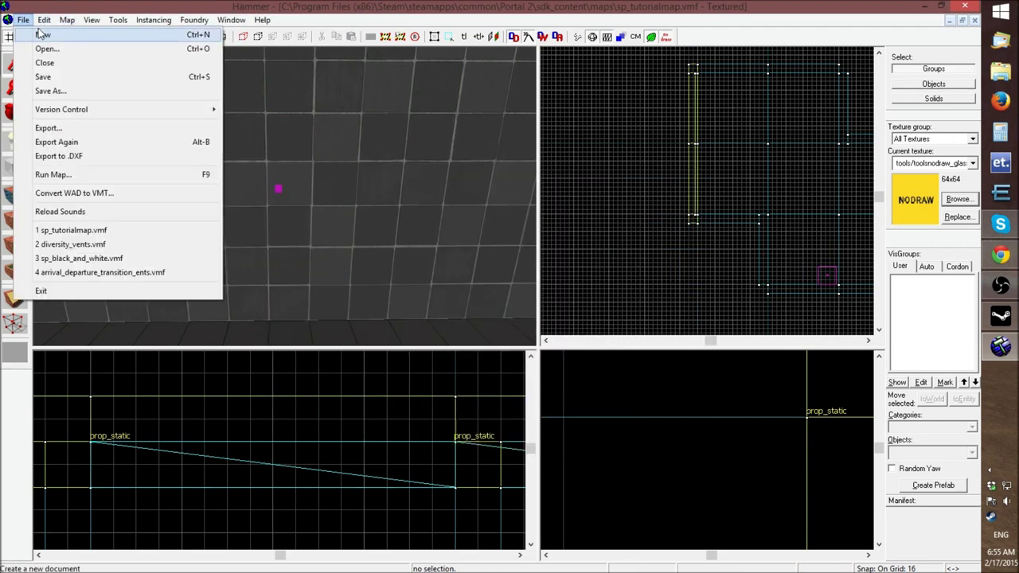
left_click(46, 50)
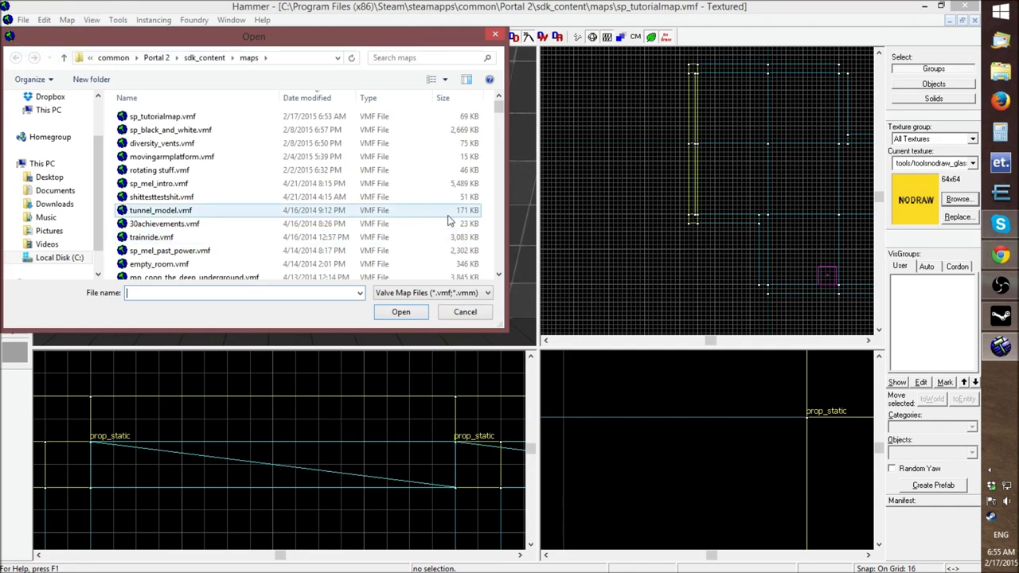
left_click(267, 213)
scroll(268, 216, "down", 5)
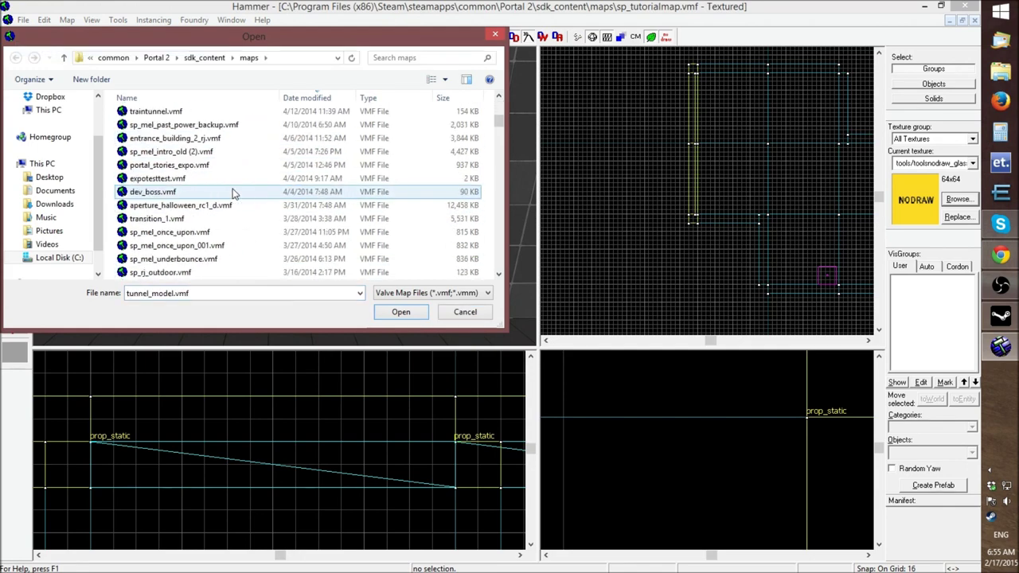
scroll(234, 193, "down", 1)
scroll(234, 193, "down", 3)
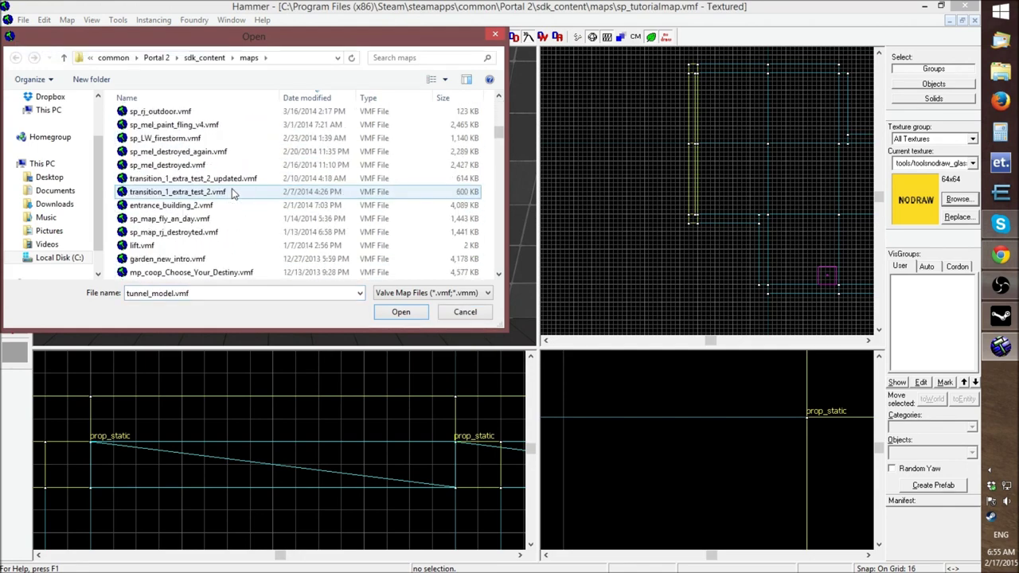
left_click(183, 218)
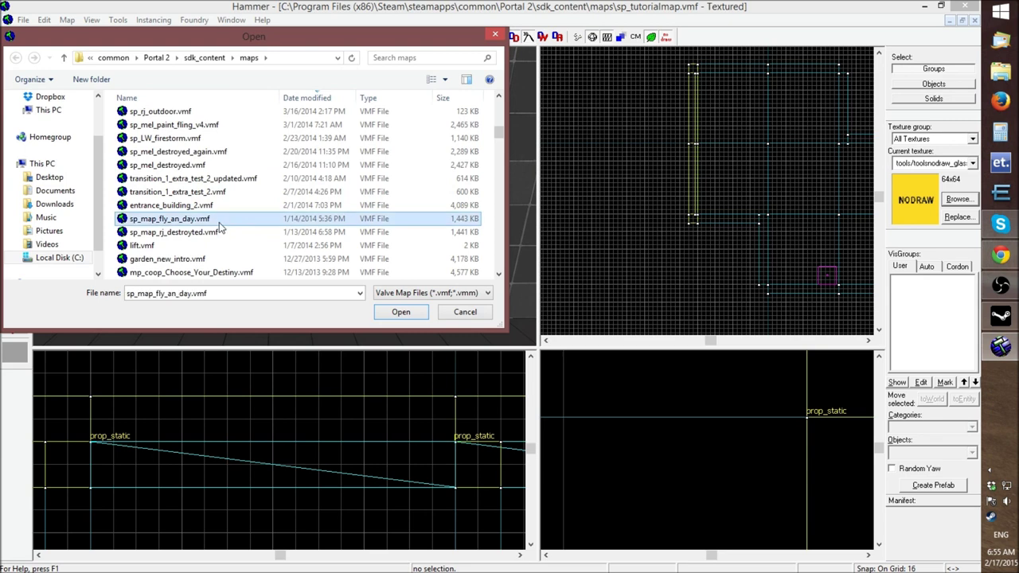
left_click(395, 313)
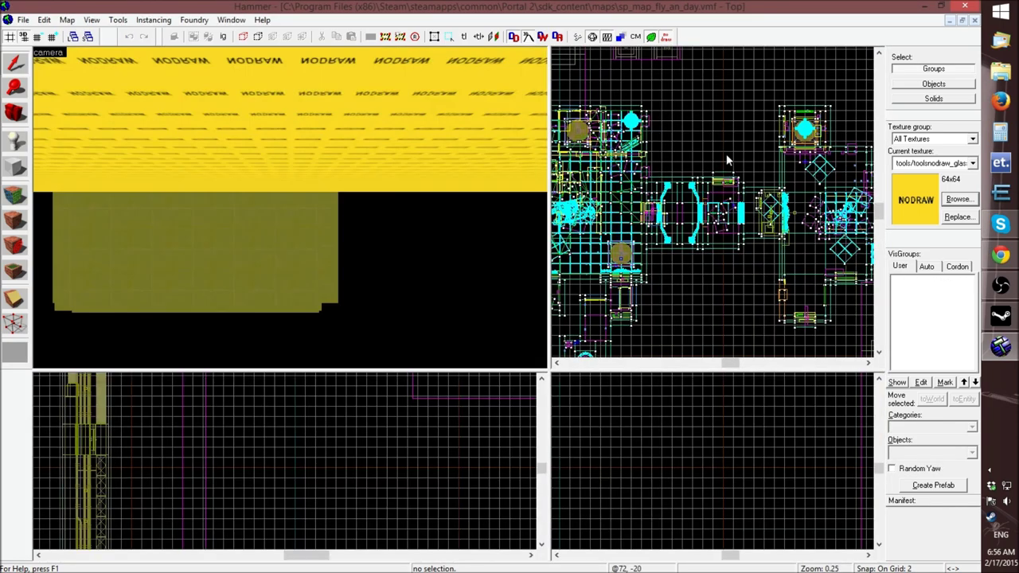
Minimize the sp_map_fly_an_day map, maximize the sp_tutorialmap window, and save the tutorial map
left_click(950, 20)
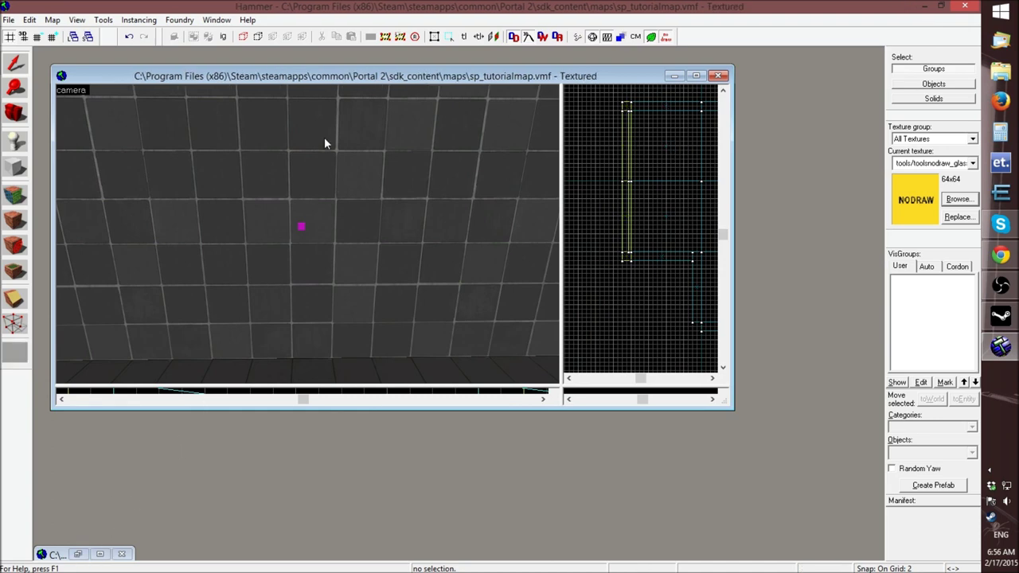
double_click(341, 74)
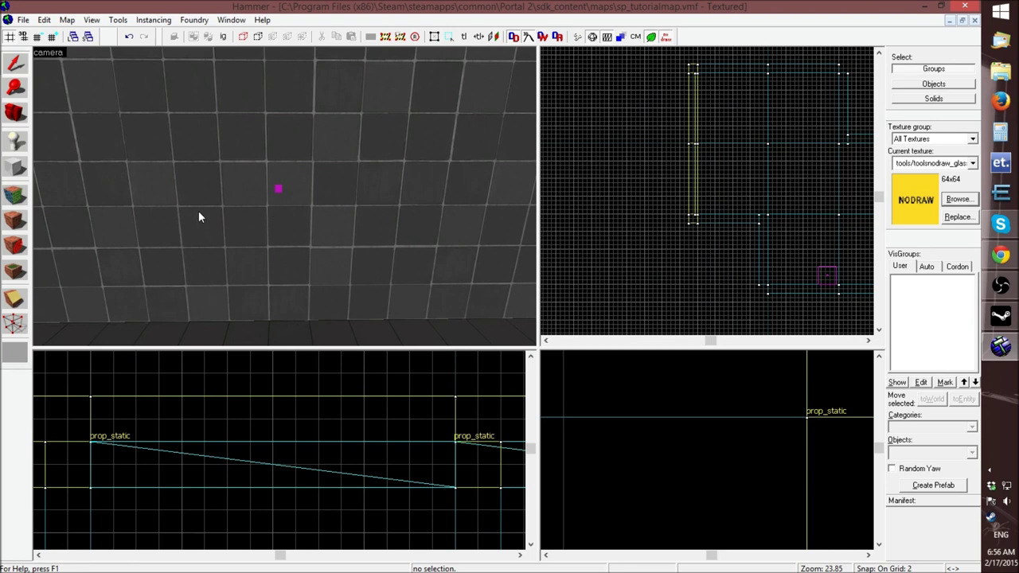
left_click(24, 19)
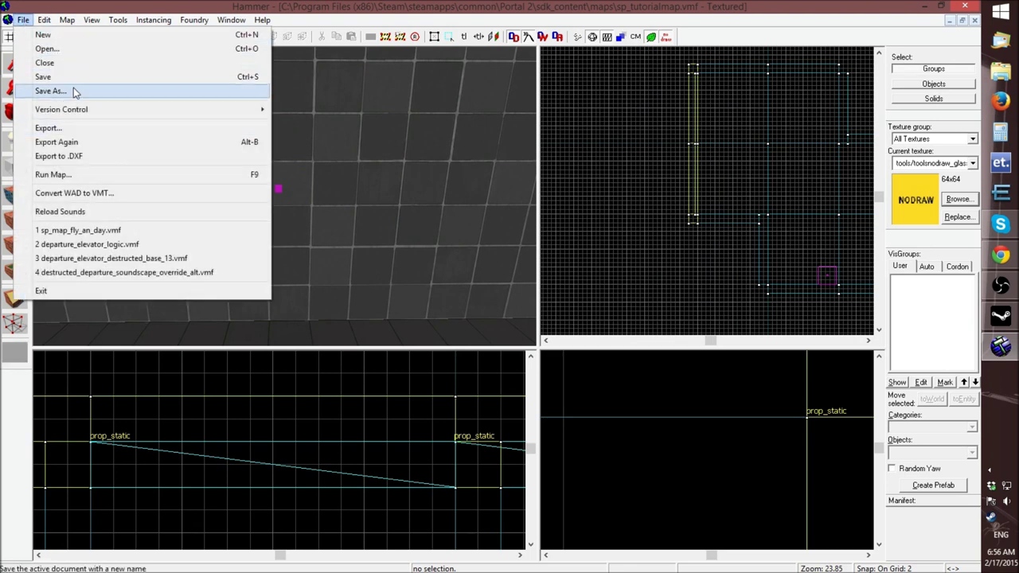
left_click(71, 78)
Minimize the sp_tutorialmap window and restore the sp_map_fly_an_day map
left_click(951, 24)
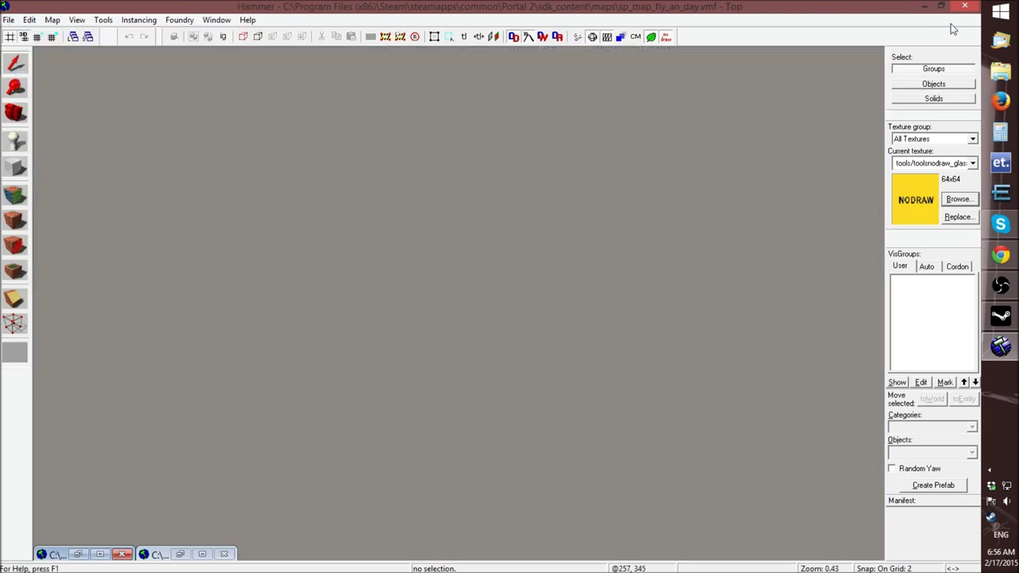
left_click(180, 554)
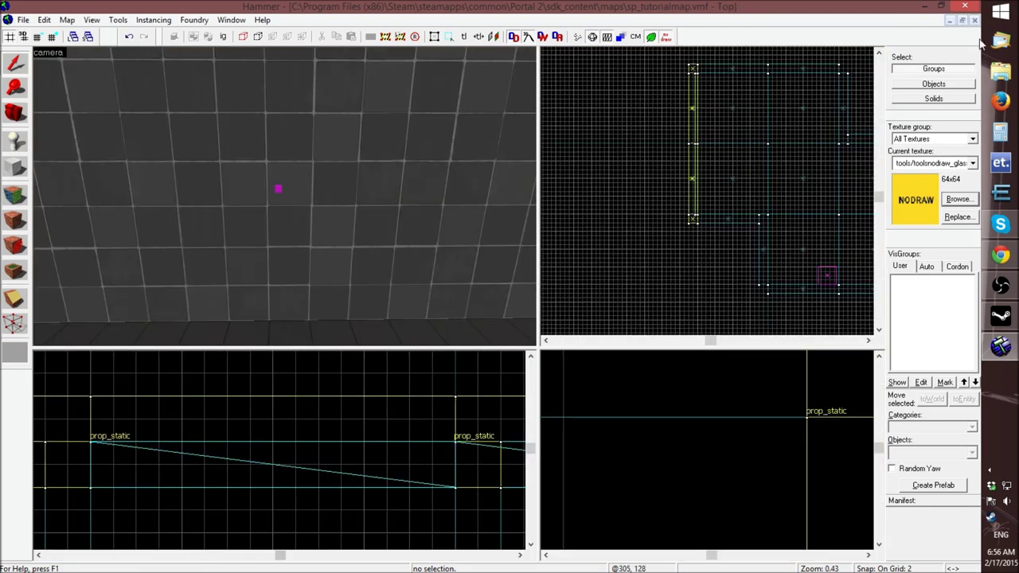
left_click(950, 21)
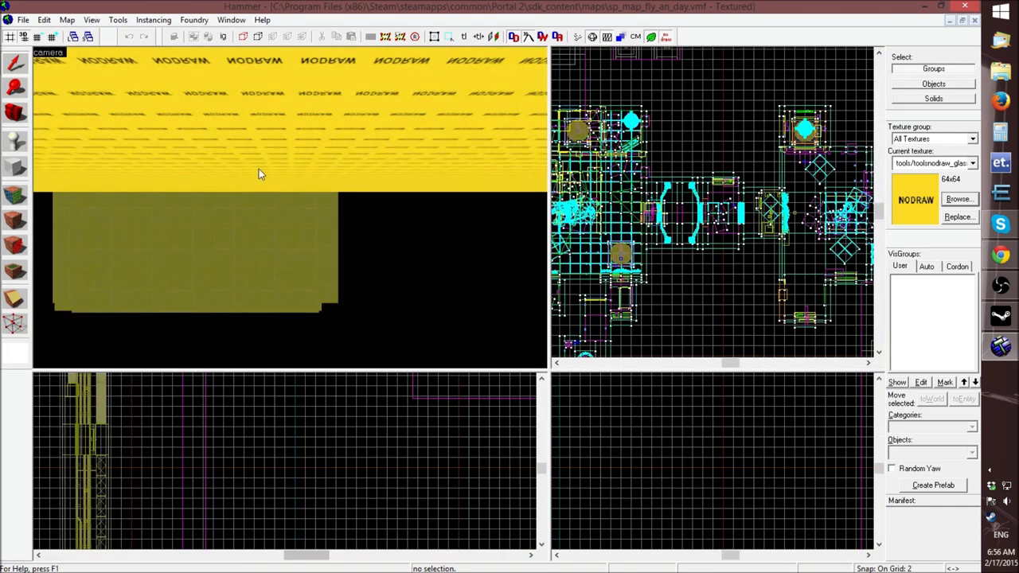
left_click(74, 556)
Examine the rooms of sp_map_fly_an_day in the 3D view, from the overgrown test chamber out to the arrival elevator's exterior
key("z")
key("w")
key("w")
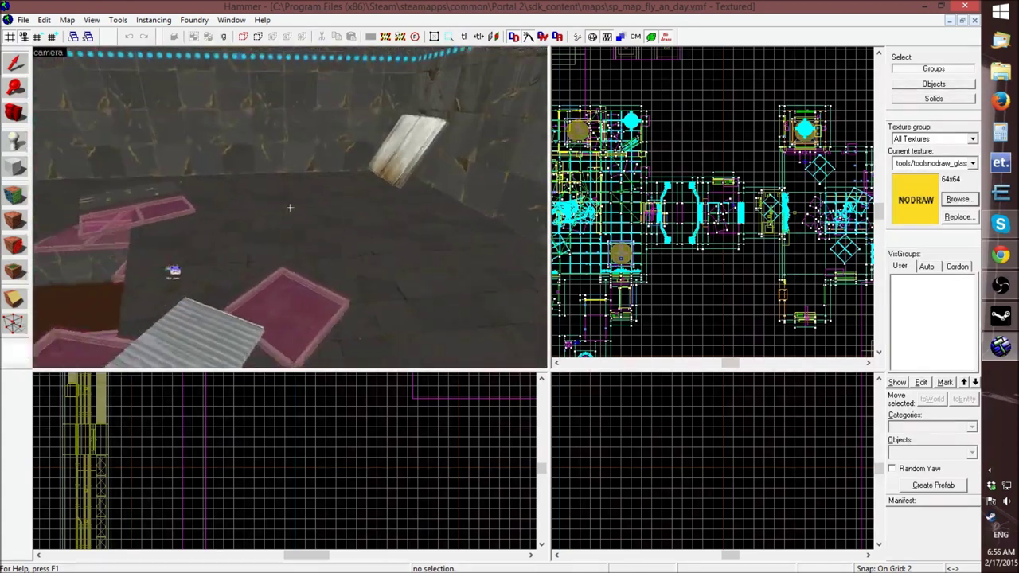
key("w")
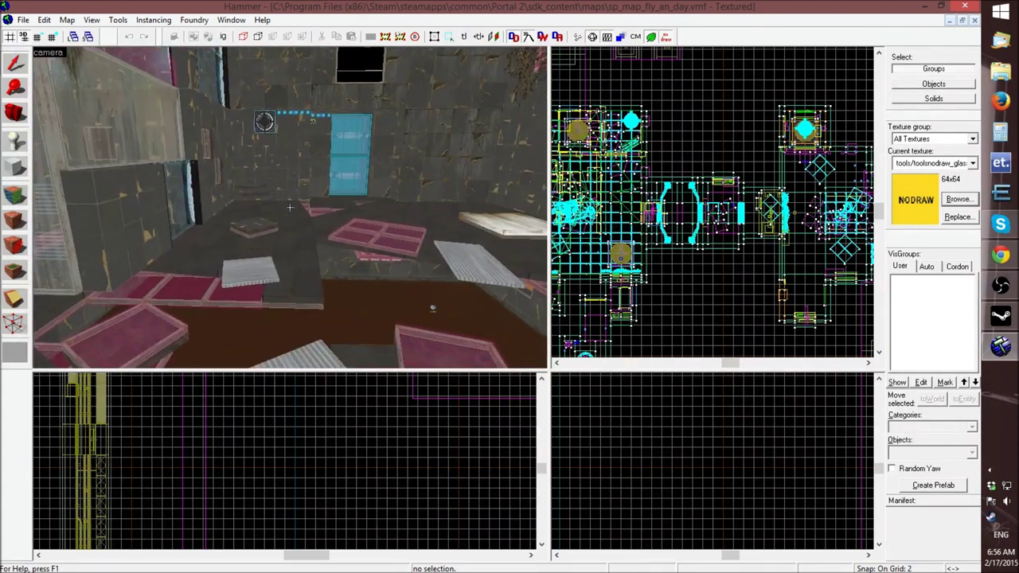
key("s")
key("w")
key("s")
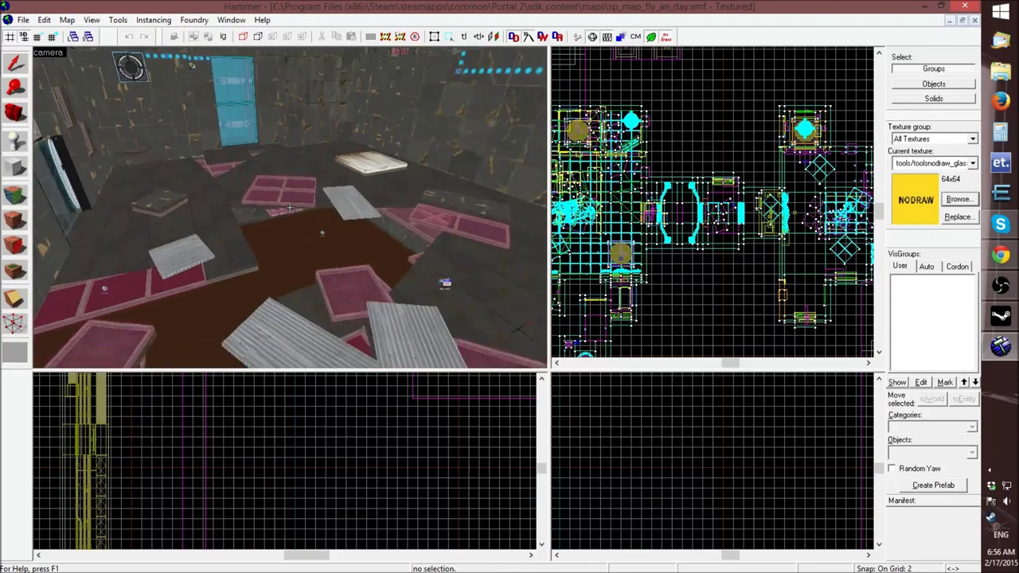
key("w")
key("s")
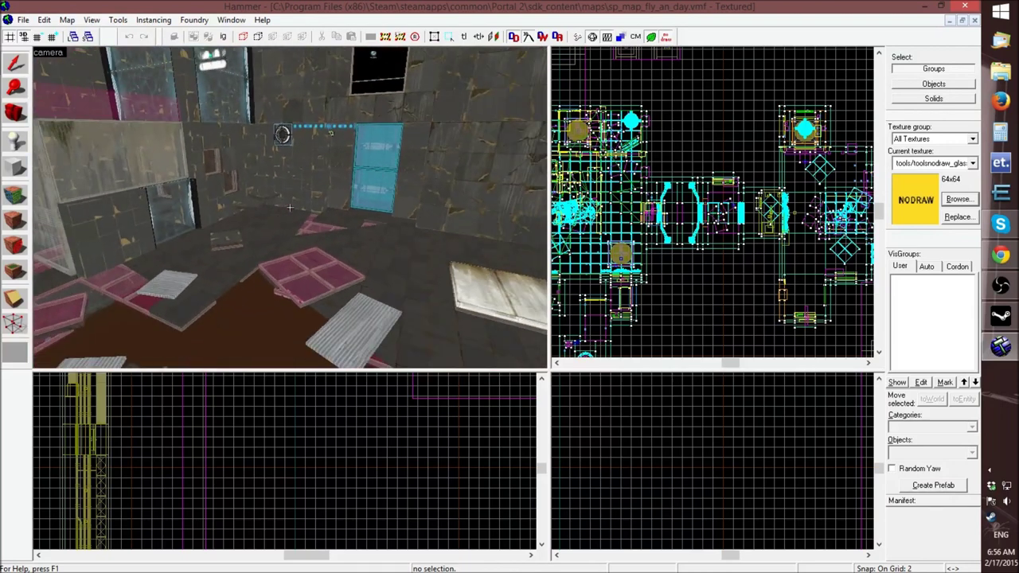
key("w")
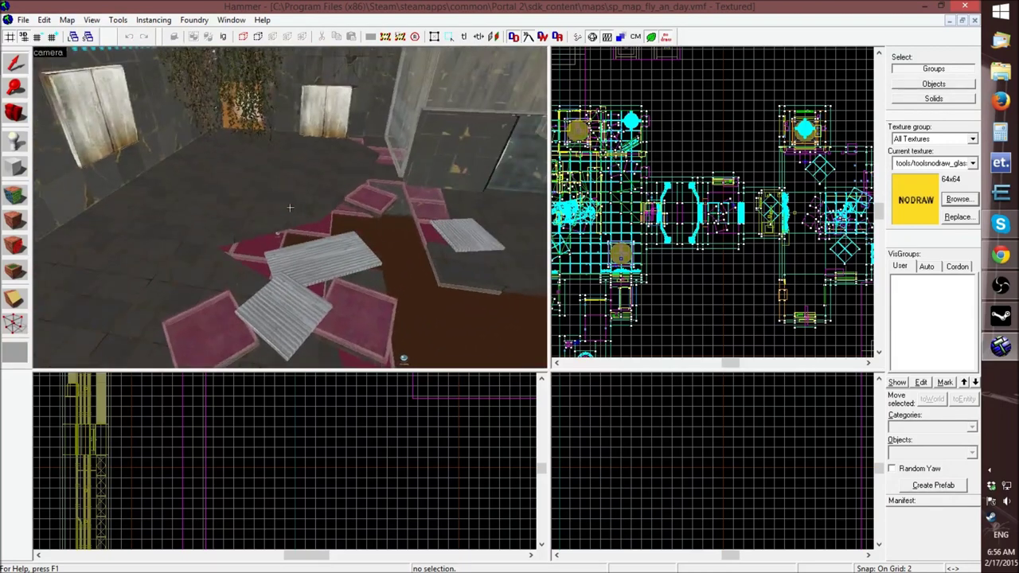
key("w")
key("s")
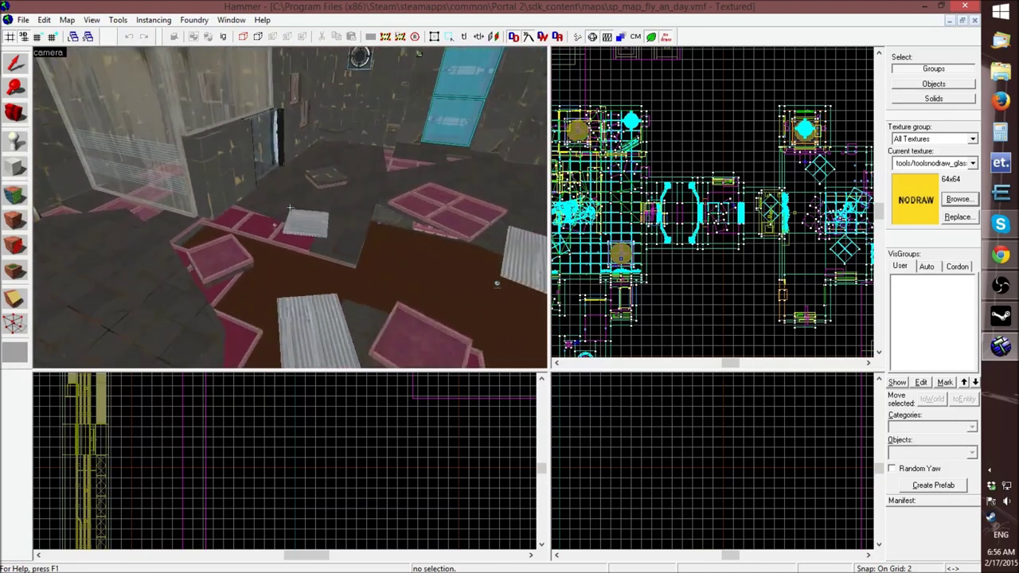
key("w")
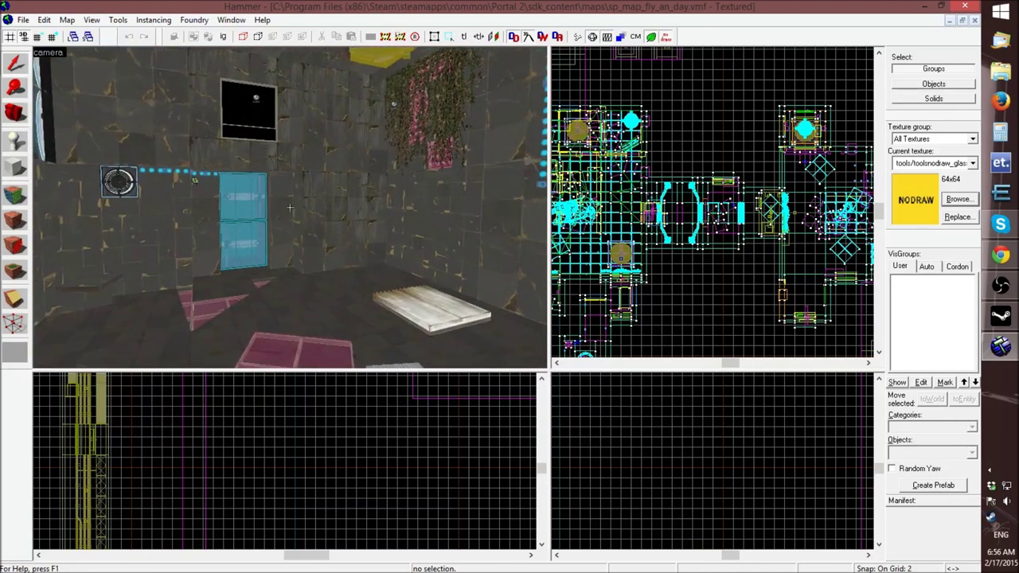
key("w")
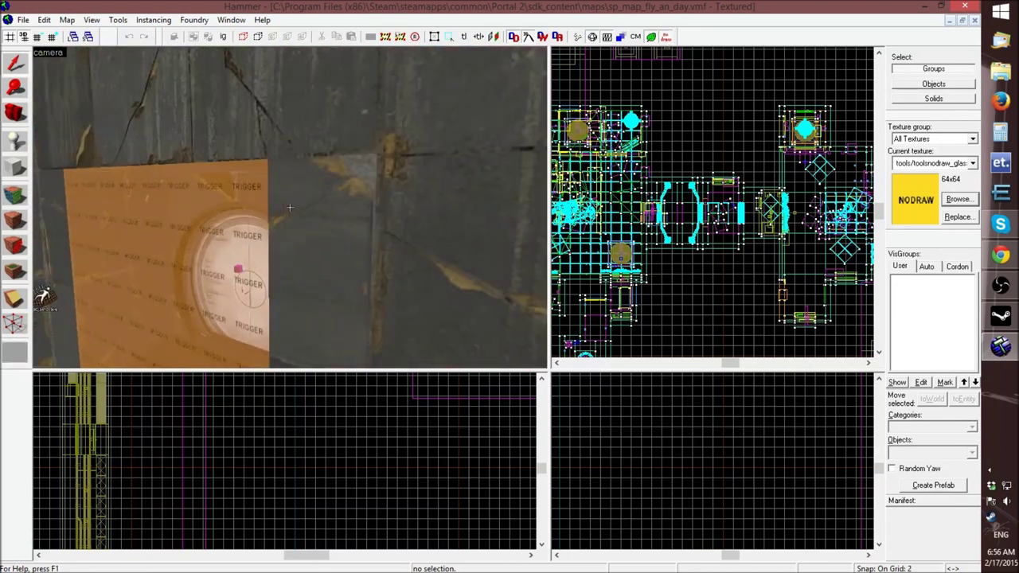
key("w")
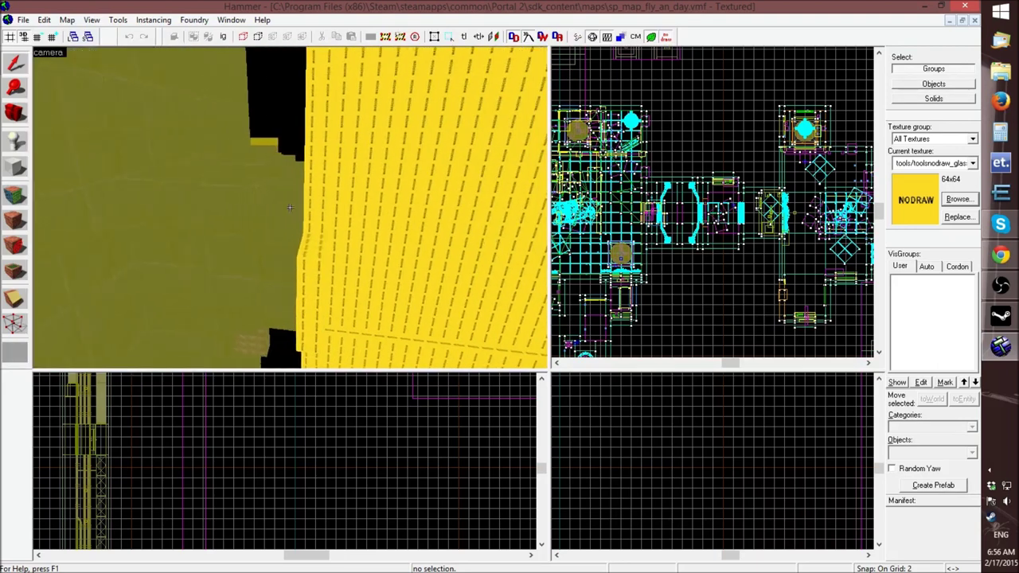
key("z")
Select the arrival elevator func_instance, view its VMF Filename value in the object properties, and close the dialog
left_click(261, 209)
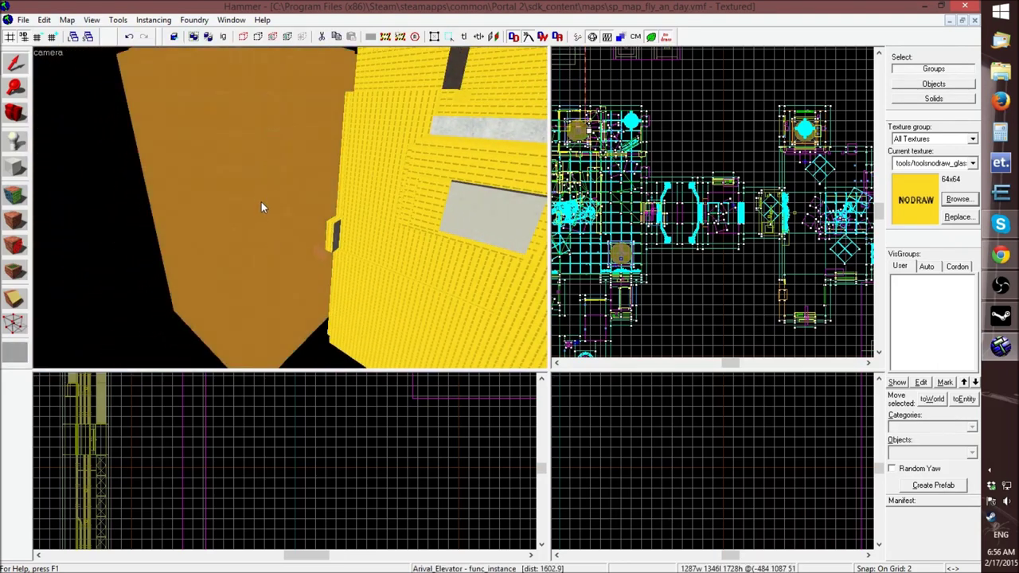
double_click(235, 140)
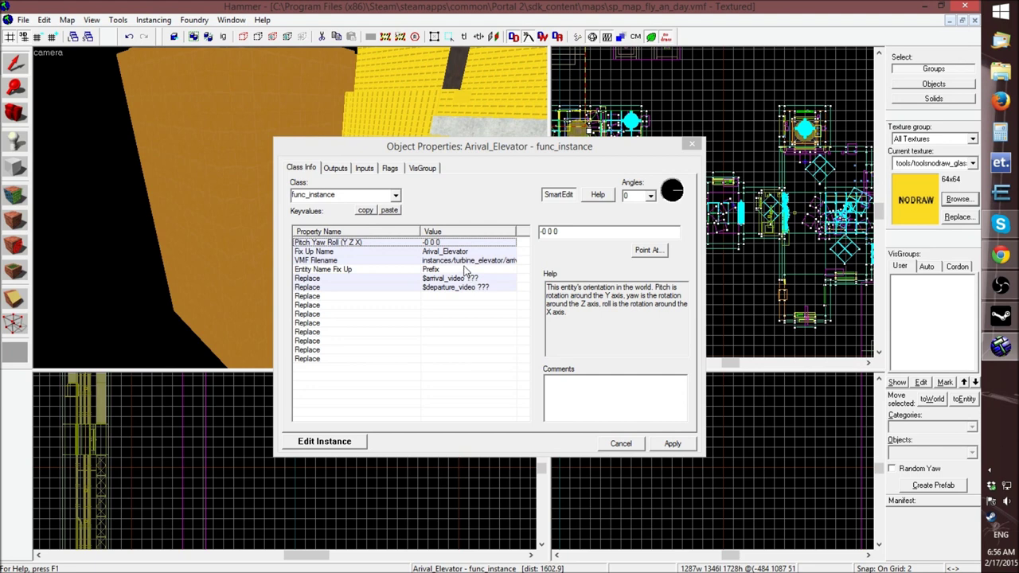
left_click(462, 260)
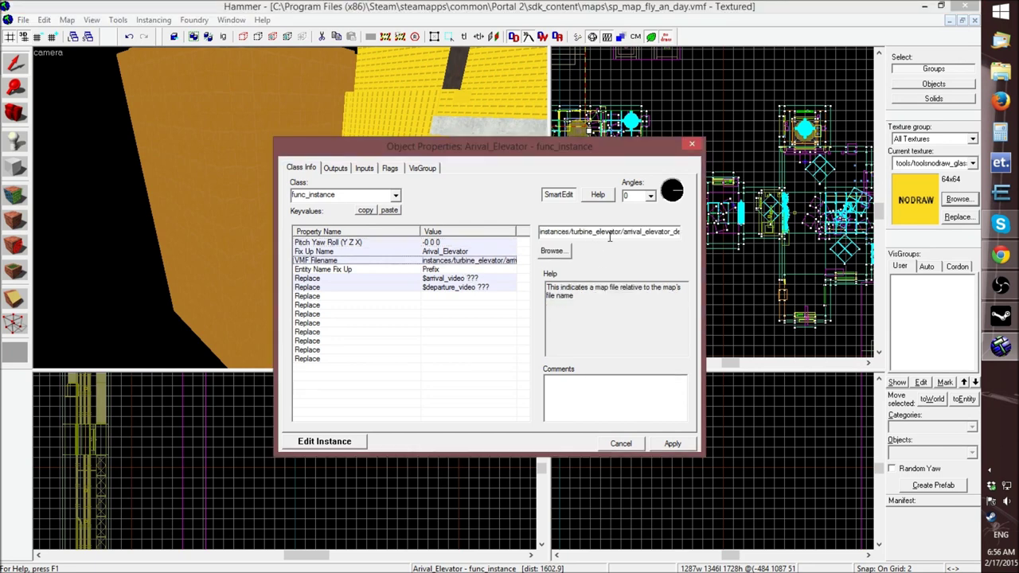
left_click(676, 175)
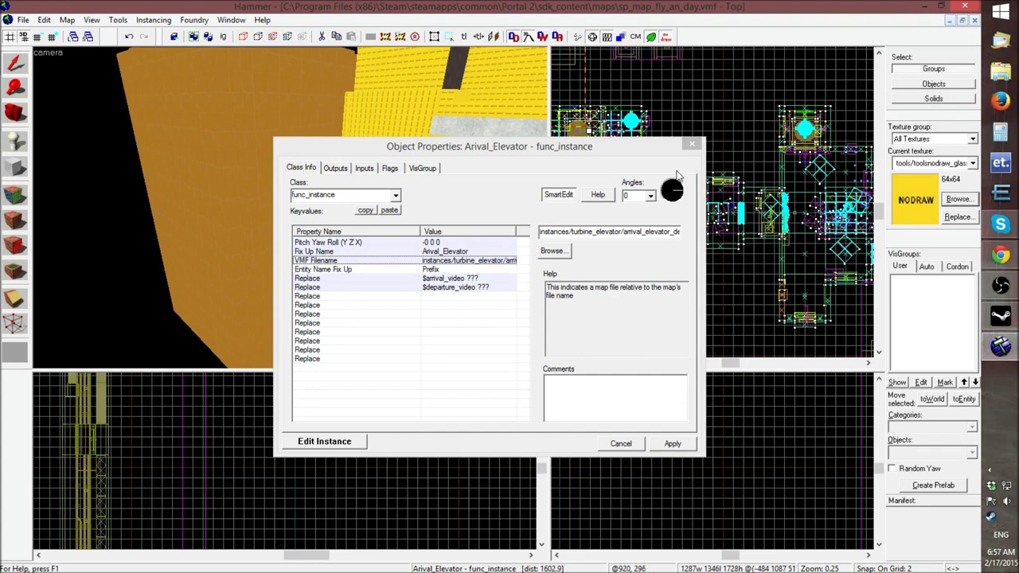
left_click(691, 145)
Add the adjoining instance beside the arrival elevator to the selection and copy both objects
key("z")
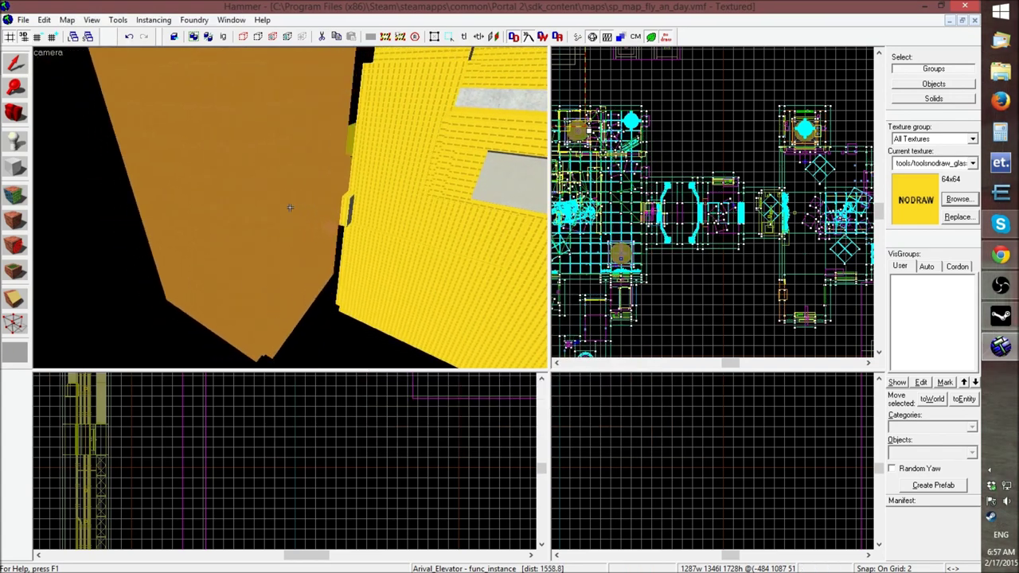
key("a")
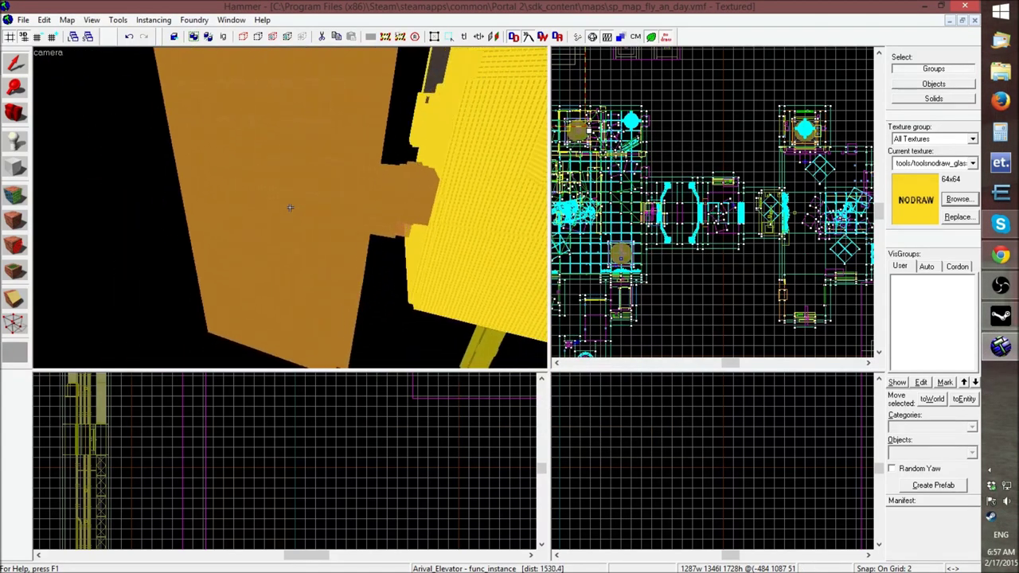
left_click_drag(289, 208, 289, 208)
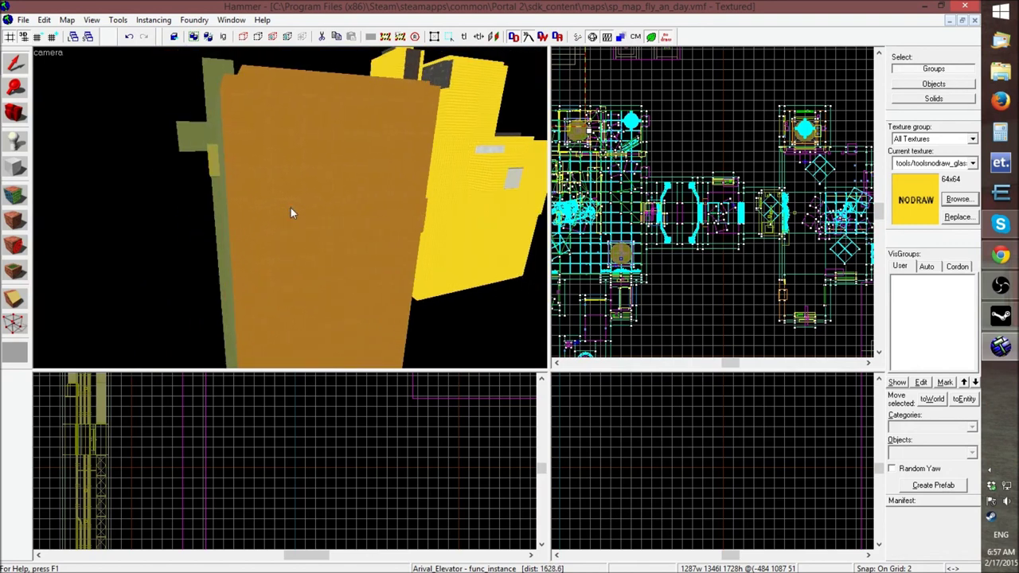
left_click(191, 145)
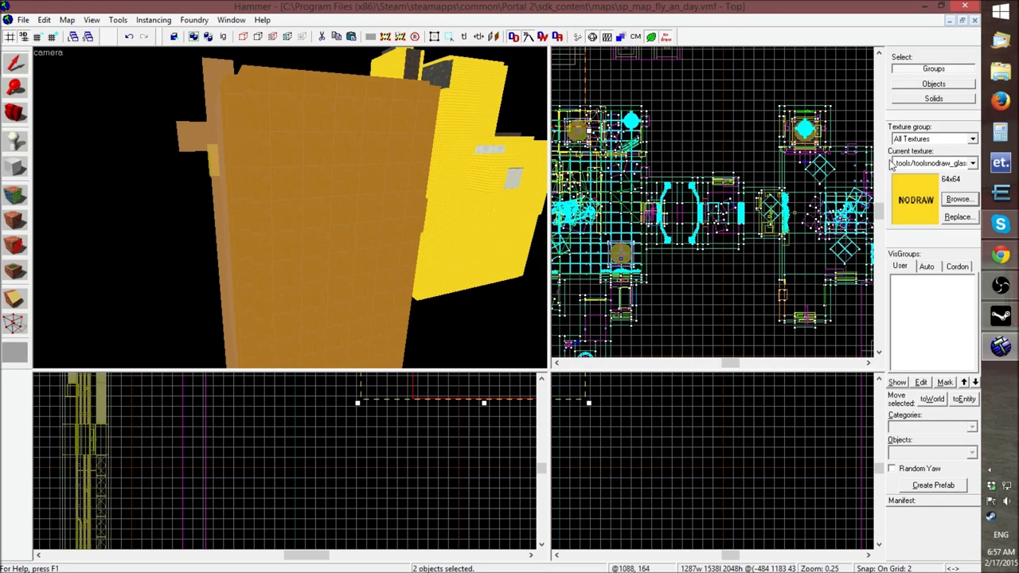
Switch to the sp_tutorialmap window, delete its existing func_instance, and paste the copied elevator instances in its place
left_click(949, 22)
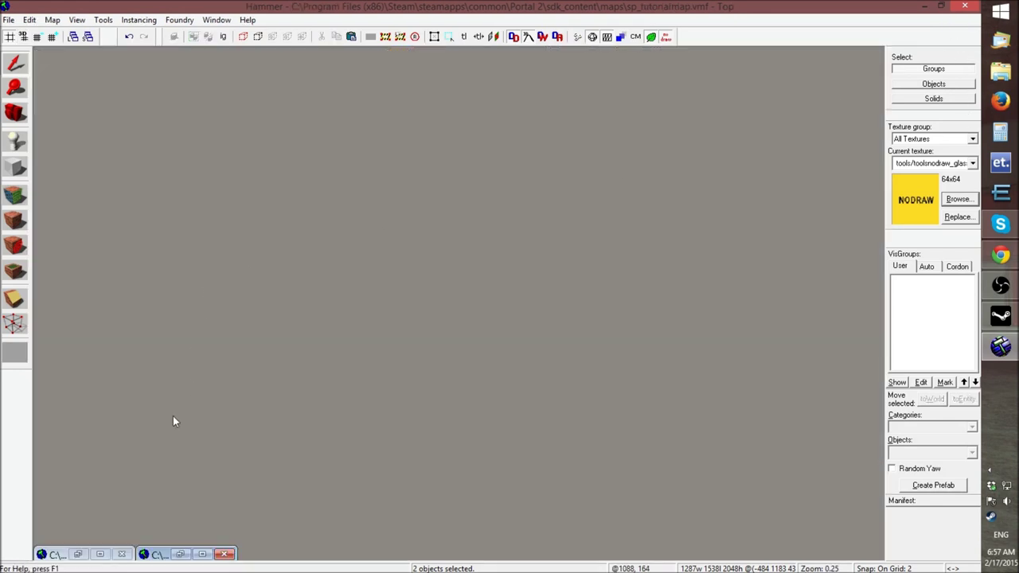
left_click(181, 555)
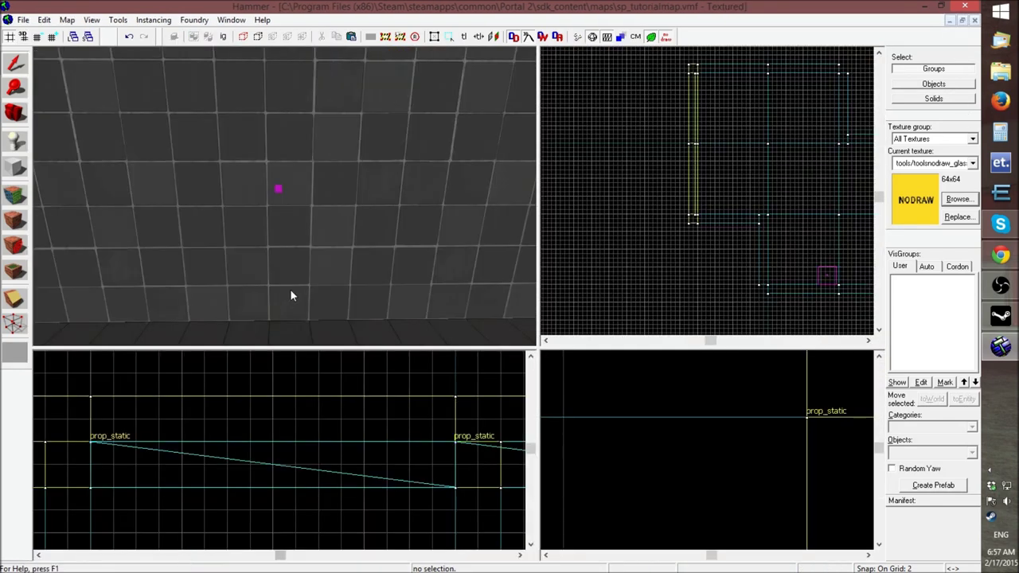
key("s")
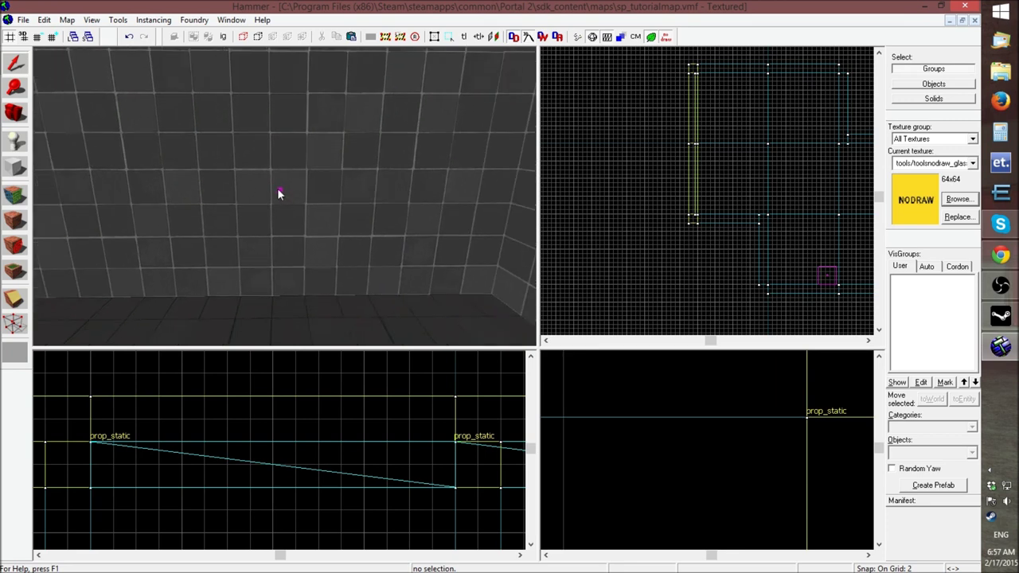
left_click(279, 194)
key("Delete")
key("ctrl+v")
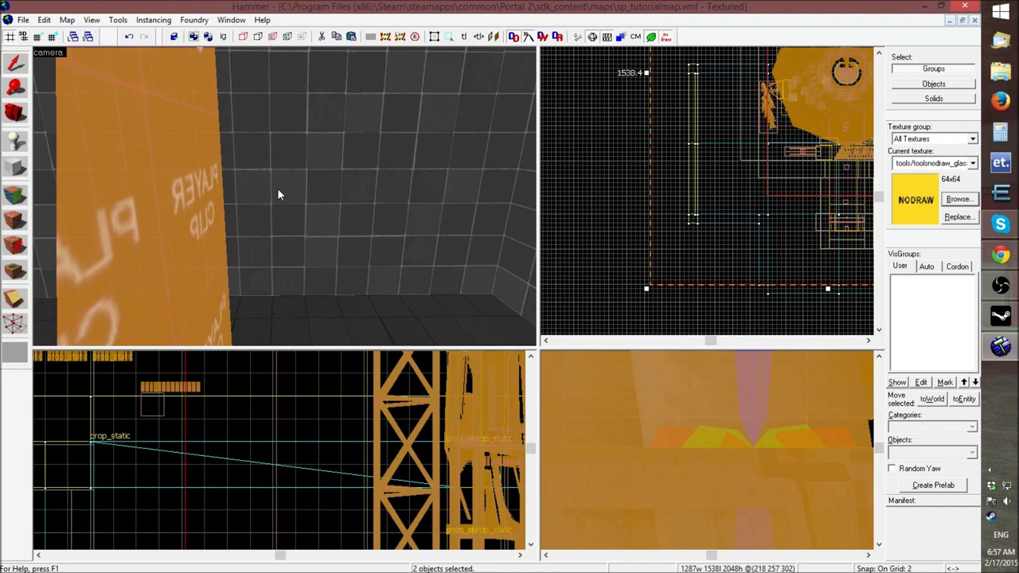
Move the pasted elevator instances up and to the side of the rooms in the top view
scroll(694, 191, "down", 4)
scroll(694, 191, "down", 1)
scroll(746, 96, "up", 3)
left_click_drag(749, 141, 668, 130)
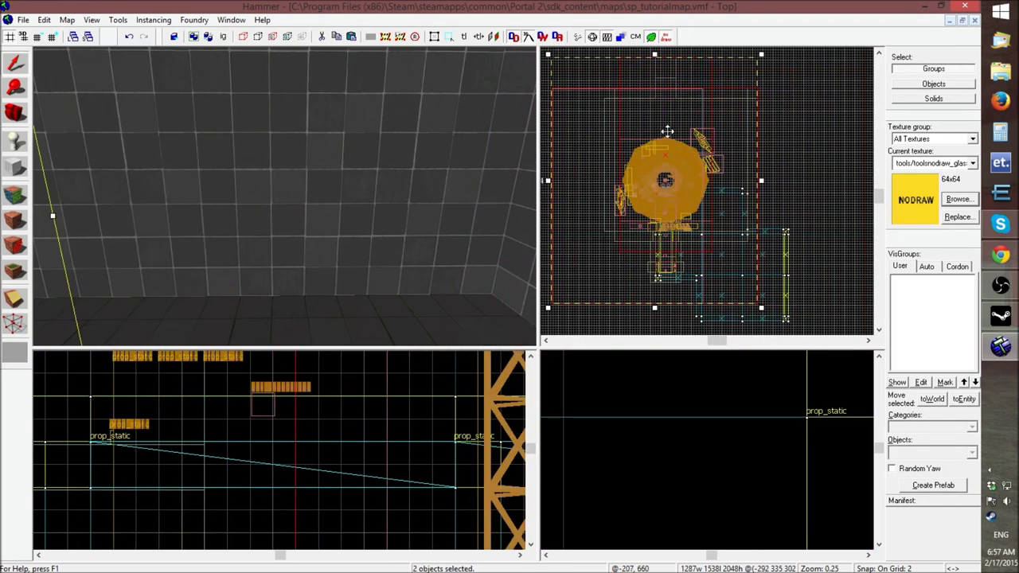
scroll(664, 268, "up", 4)
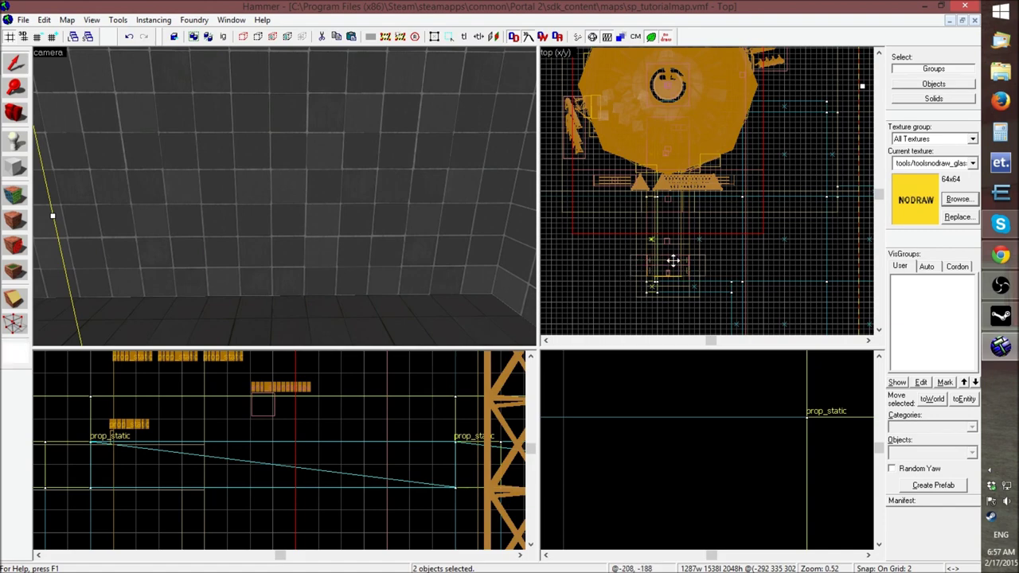
scroll(673, 261, "down", 2)
scroll(734, 90, "up", 3)
left_click_drag(726, 147, 736, 147)
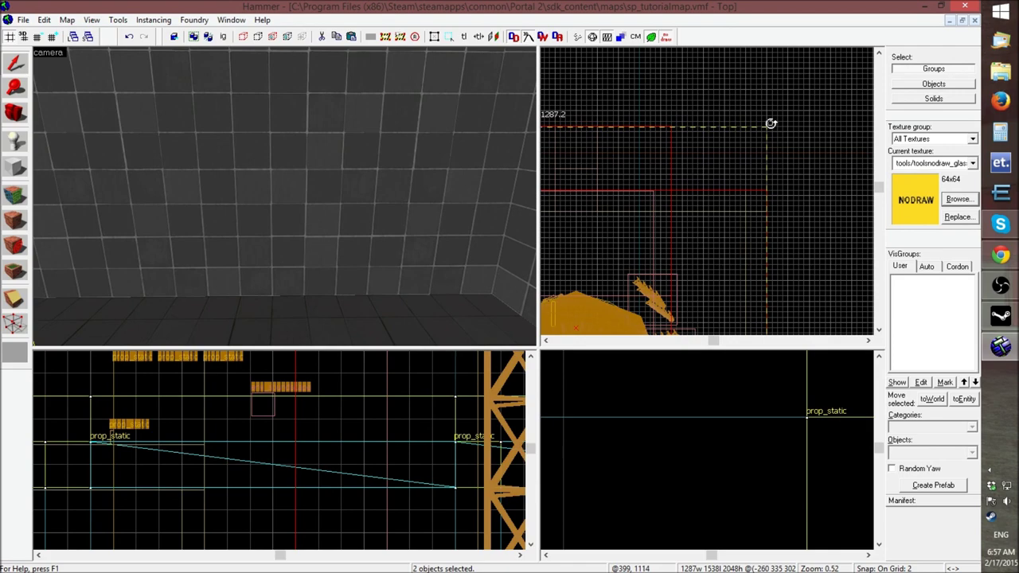
Rotate the pasted elevator instances 90 degrees counterclockwise in the top view so the exit corridor faces the rooms
left_click_drag(767, 126, 561, 272)
scroll(573, 246, "down", 7)
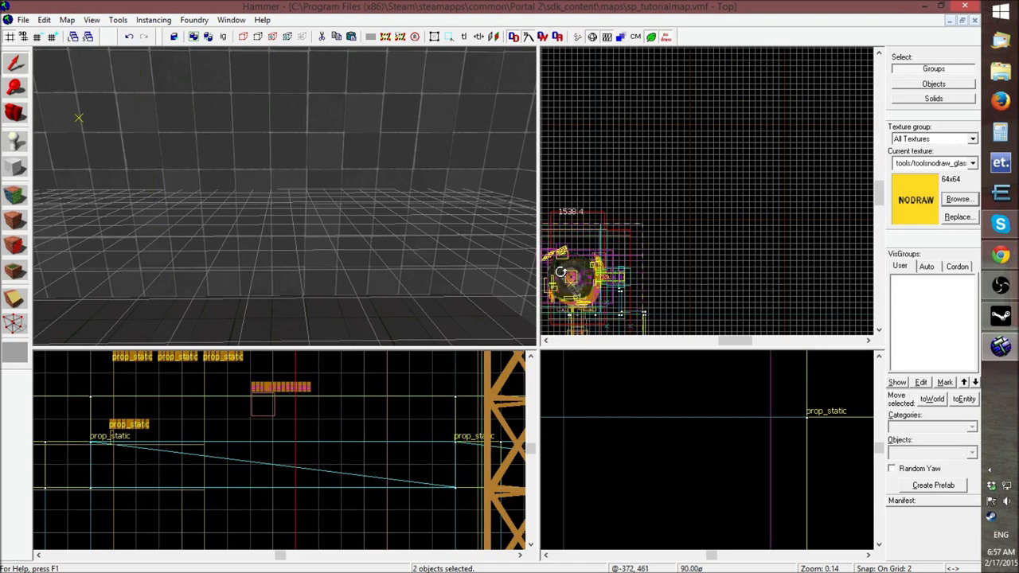
left_click_drag(560, 272, 561, 273)
Move the rotated elevator instances in the top view so their exit corridor ends against the first room's end wall
scroll(709, 223, "down", 4)
scroll(636, 249, "up", 6)
left_click_drag(720, 238, 634, 243)
scroll(625, 262, "up", 4)
scroll(676, 149, "down", 3)
left_click_drag(659, 203, 694, 253)
scroll(629, 239, "up", 4)
scroll(674, 250, "up", 3)
scroll(713, 208, "up", 6)
scroll(686, 151, "down", 5)
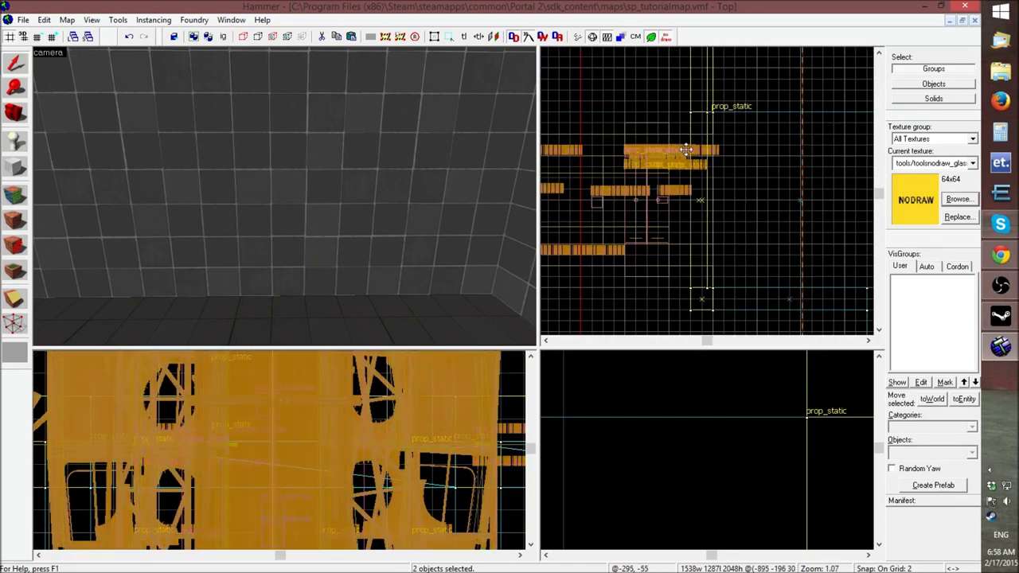
key("z")
left_click_drag(283, 197, 288, 199)
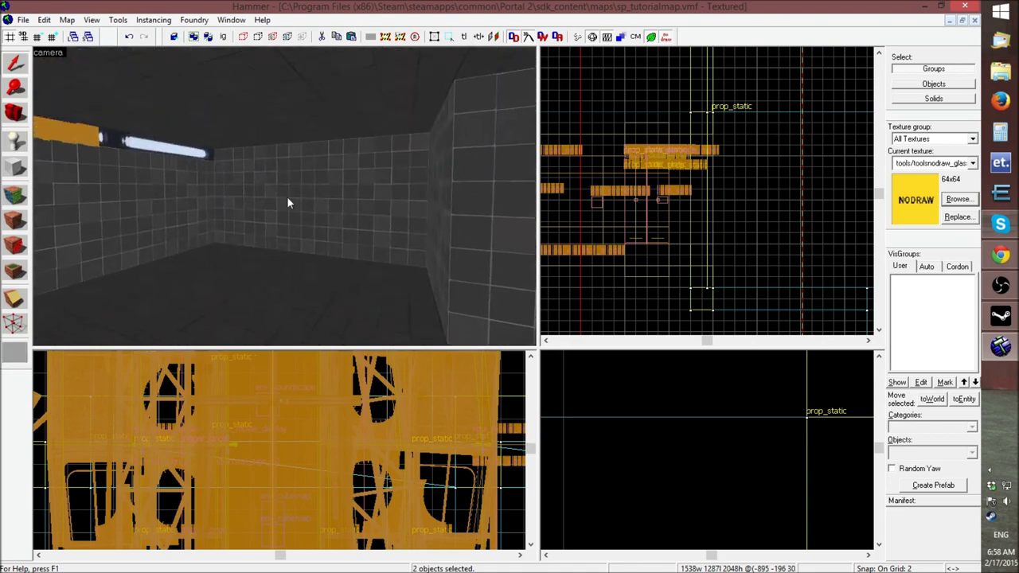
Lower the elevator instances in the side view so the corridor doorway sits at the room's floor level
scroll(354, 418, "down", 5)
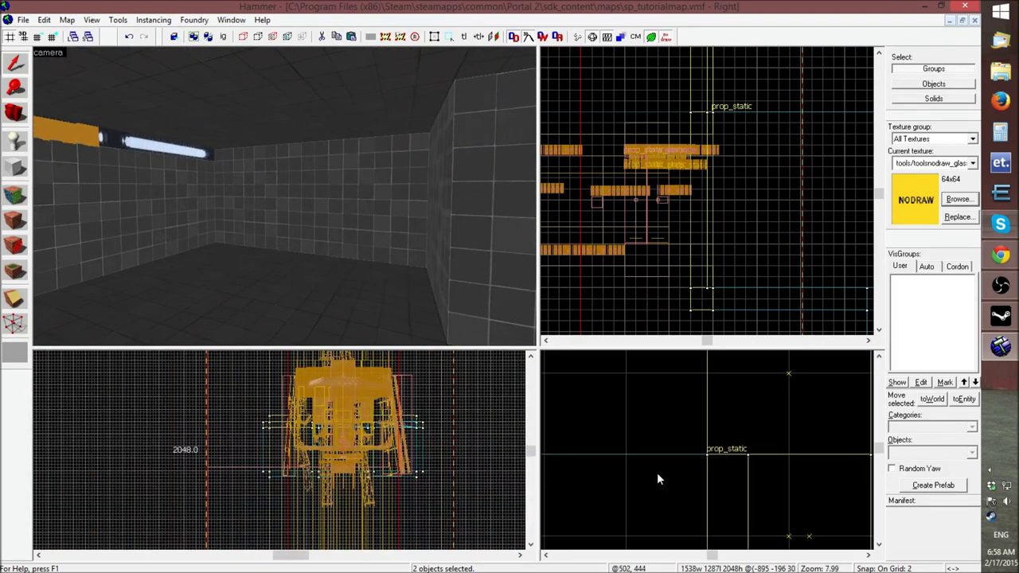
scroll(657, 472, "up", 5)
scroll(778, 432, "down", 5)
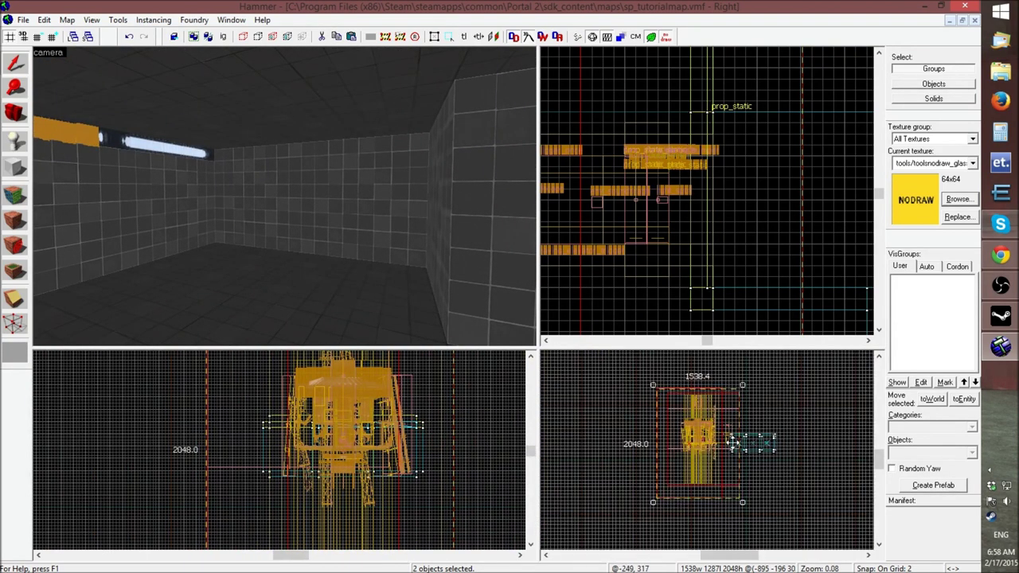
scroll(724, 440, "up", 5)
scroll(722, 430, "up", 3)
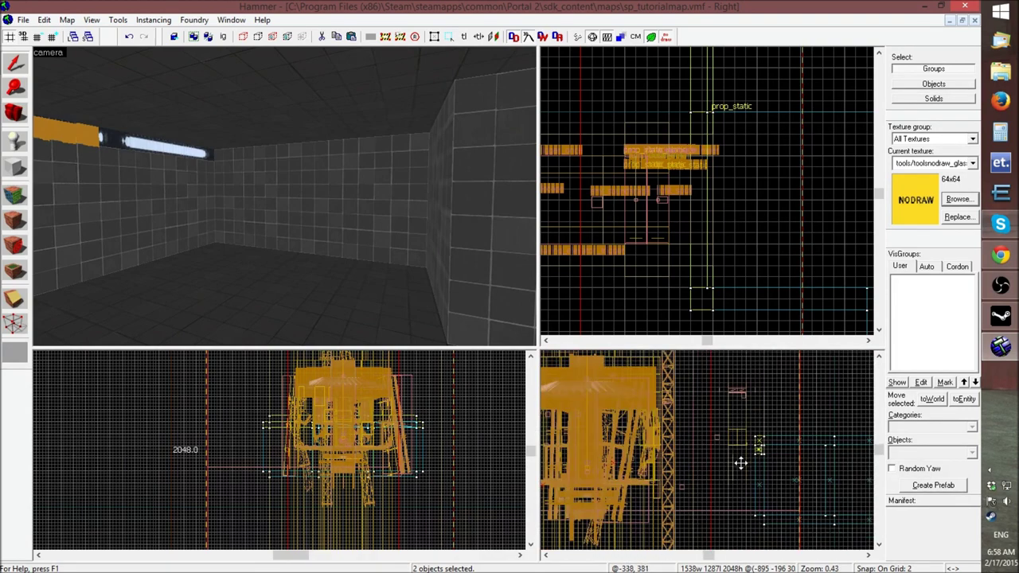
left_click_drag(740, 428, 740, 483)
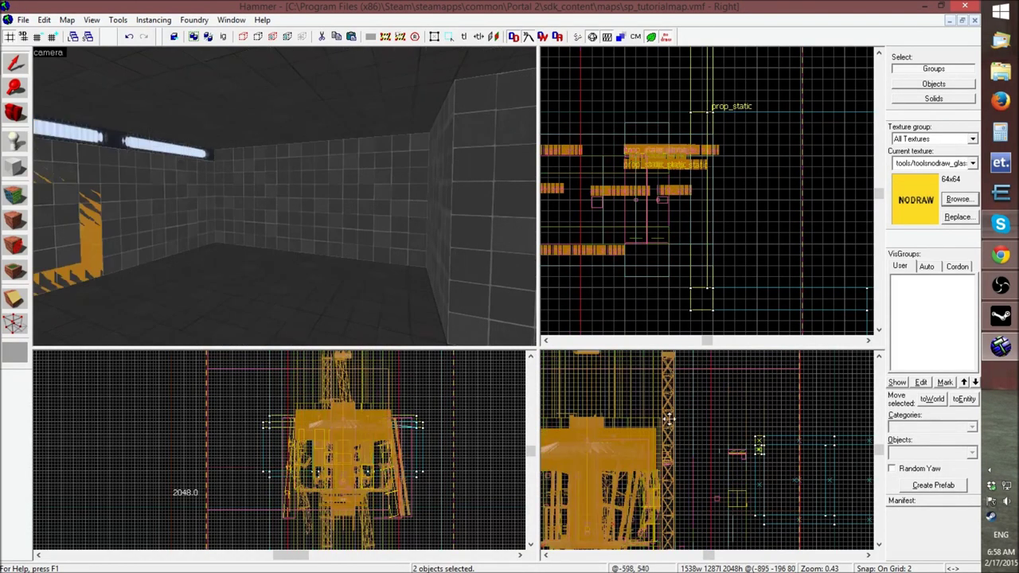
Check in the 3D and top views how the elevator's door frame meets the room's end wall
key("z")
key("w")
key("w")
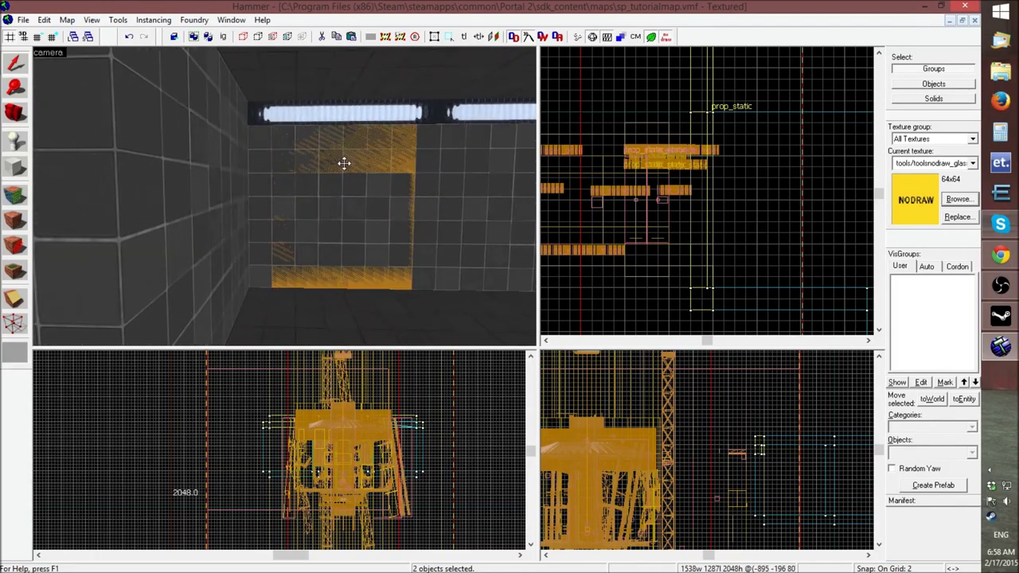
key("s")
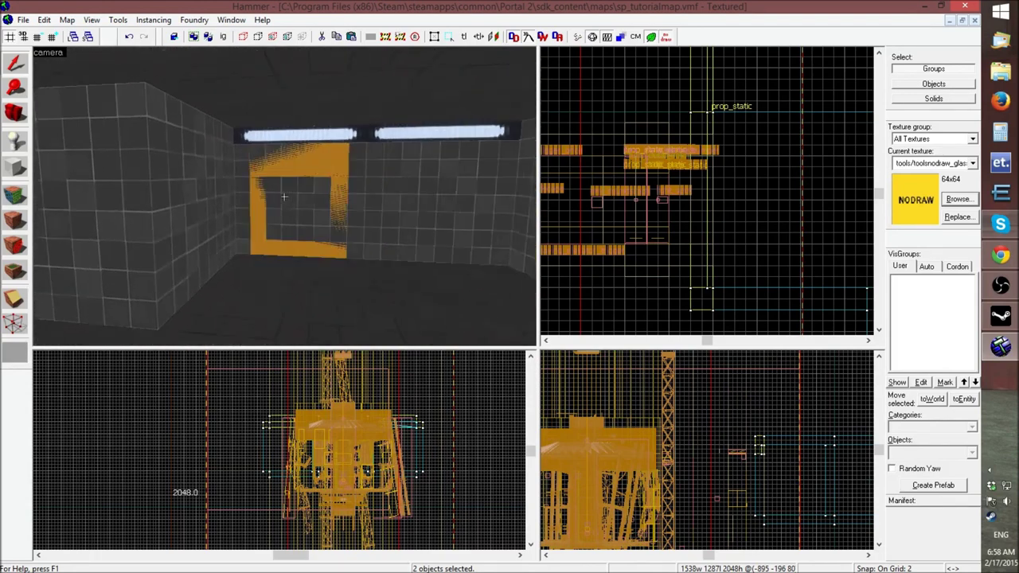
key("z")
scroll(710, 212, "down", 5)
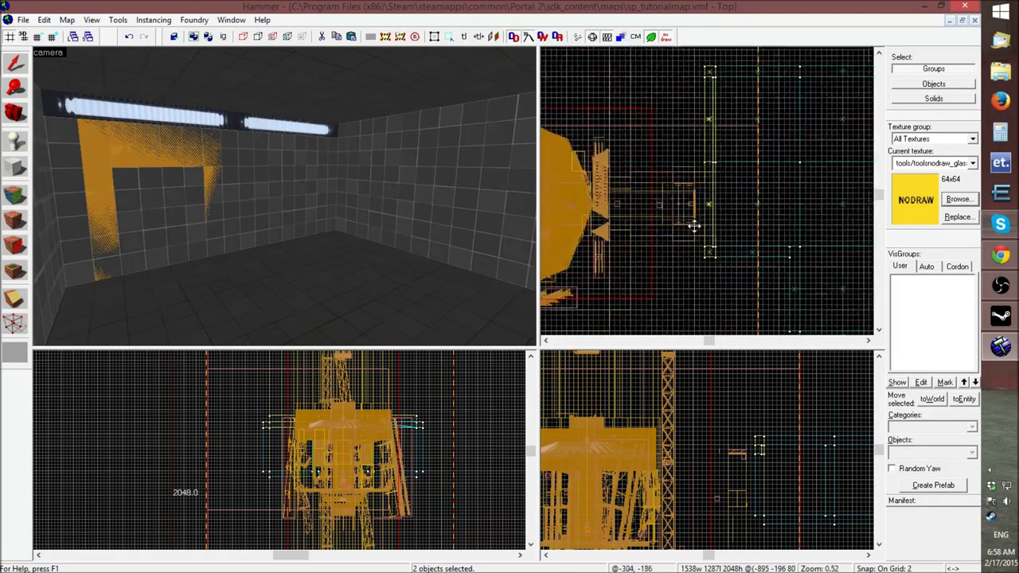
scroll(683, 238, "down", 3)
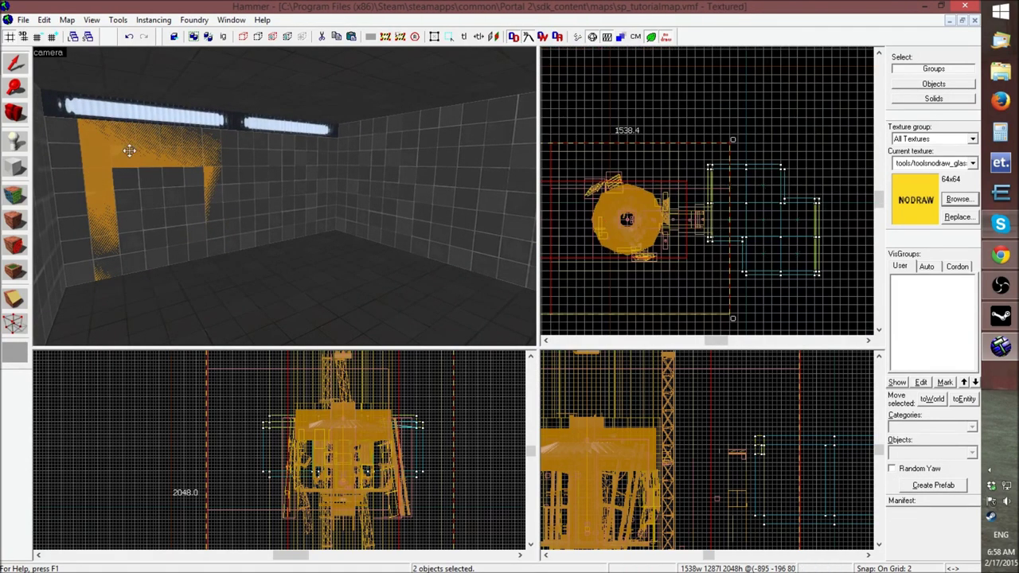
Rotate the elevator instances 90 degrees clockwise and move them in the top view so the corridor faces the first room's adjacent side wall
scroll(641, 207, "down", 2)
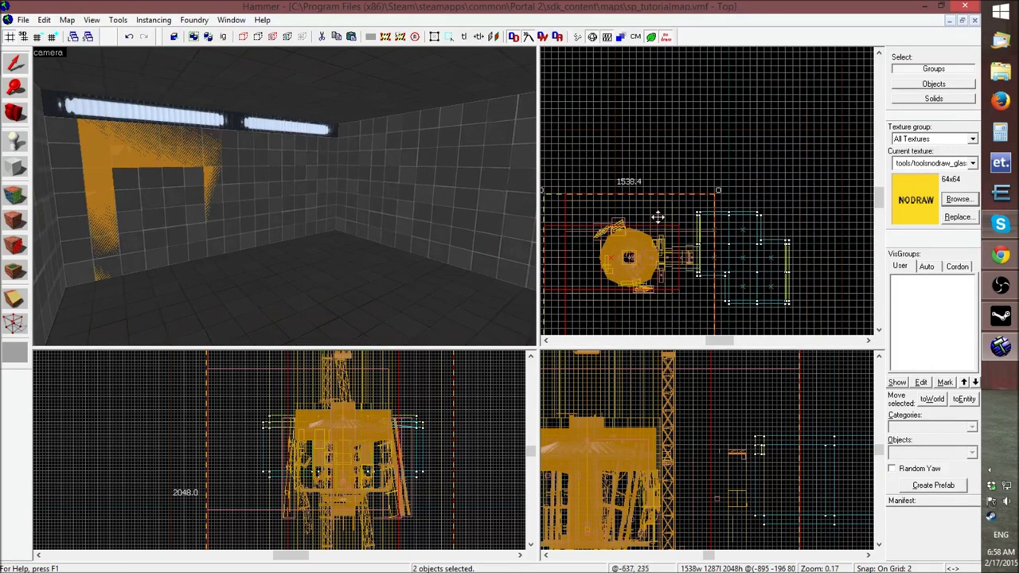
left_click_drag(650, 236, 763, 203)
scroll(713, 207, "up", 10)
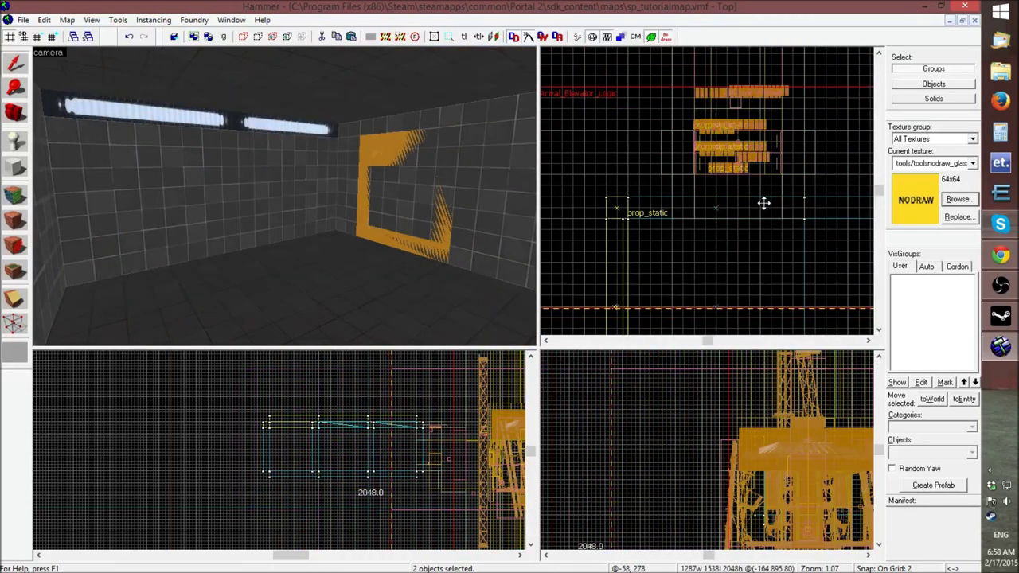
Check the door frame against the wall in 3D and shift the elevator instances 32 units sideways in the top view to centre them
key("z")
key("w")
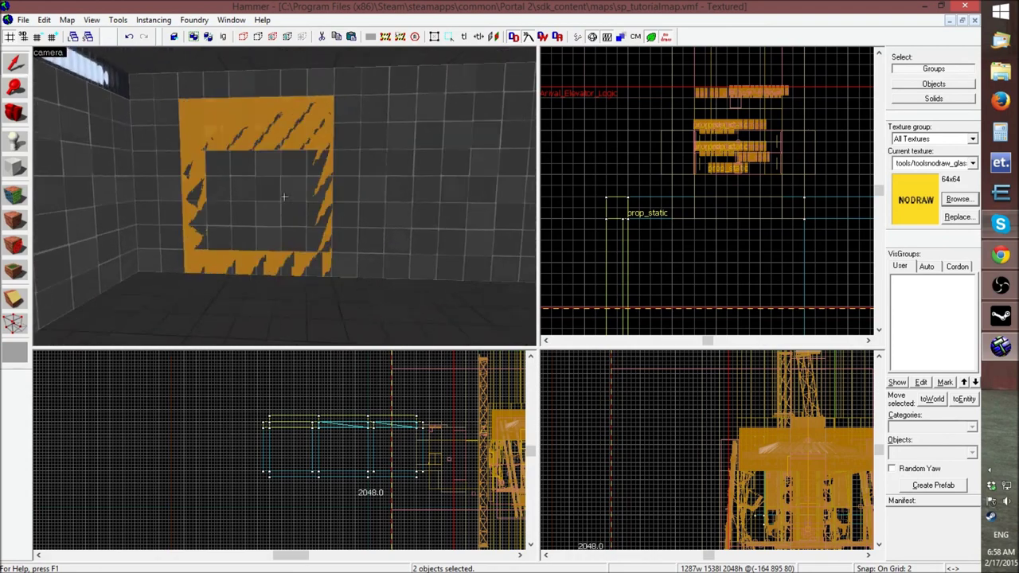
key("z")
left_click_drag(732, 196, 711, 199)
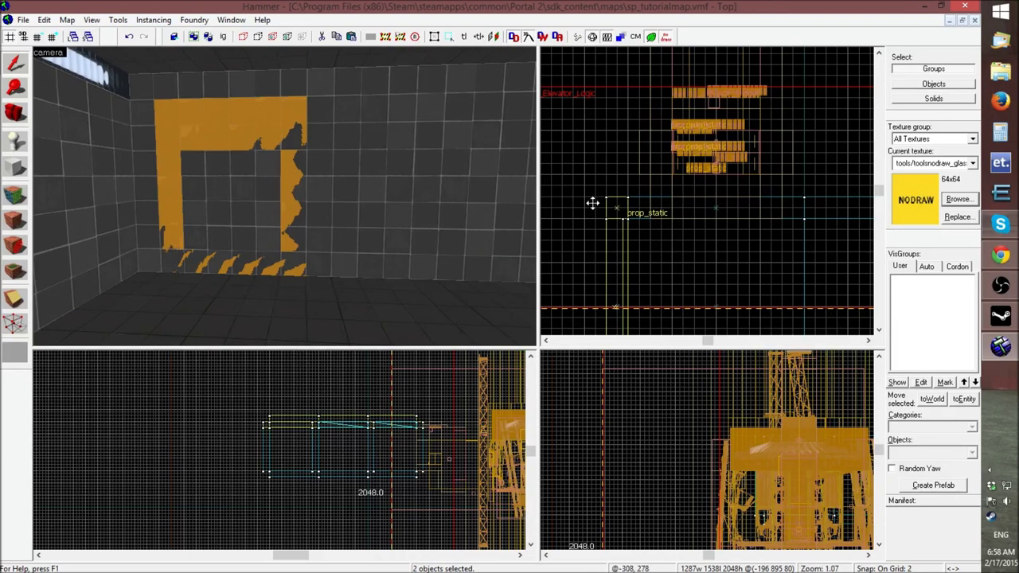
Lower the elevator instances 32 units in the front view so the door frame sits on the room's floor, and clear the selection
scroll(587, 202, "down", 4)
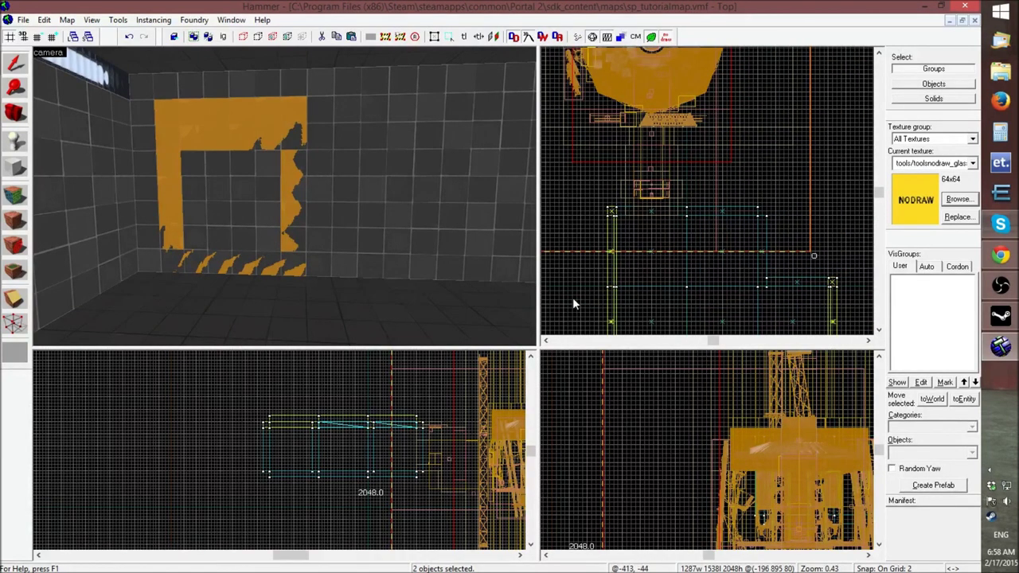
scroll(303, 469, "down", 5)
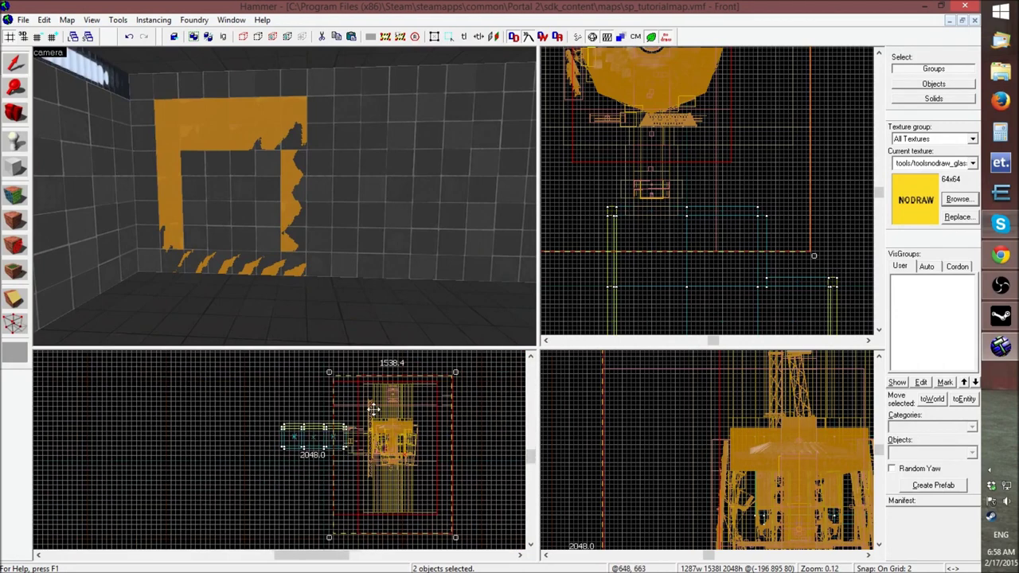
scroll(373, 411, "up", 5)
scroll(303, 483, "up", 6)
left_click_drag(328, 459, 327, 484)
left_click(824, 229)
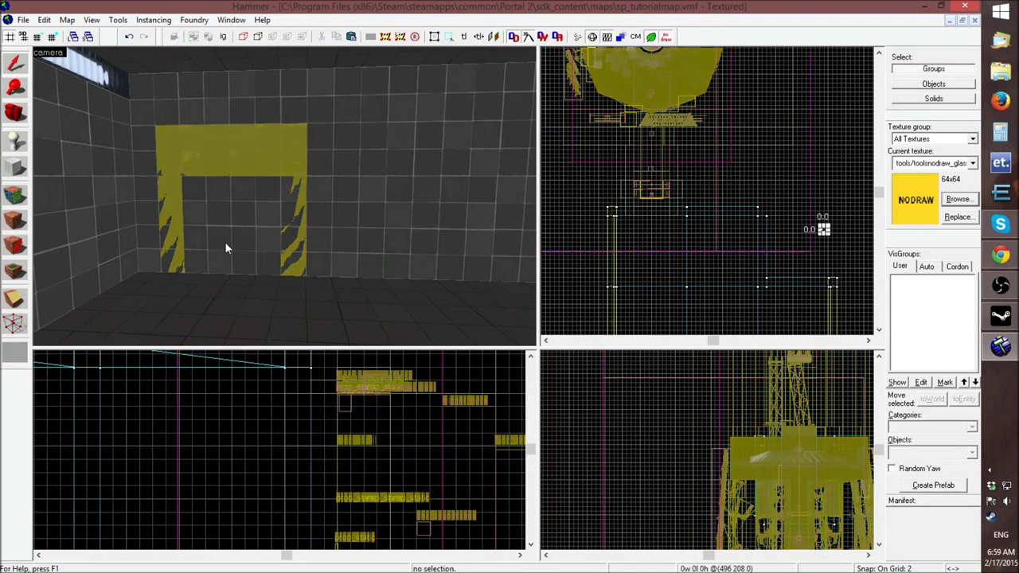
Open the 256-unit wall block in front of the elevator, leaving a 64-unit-wide segment on each side of the doorway
key("z")
key("w")
key("z")
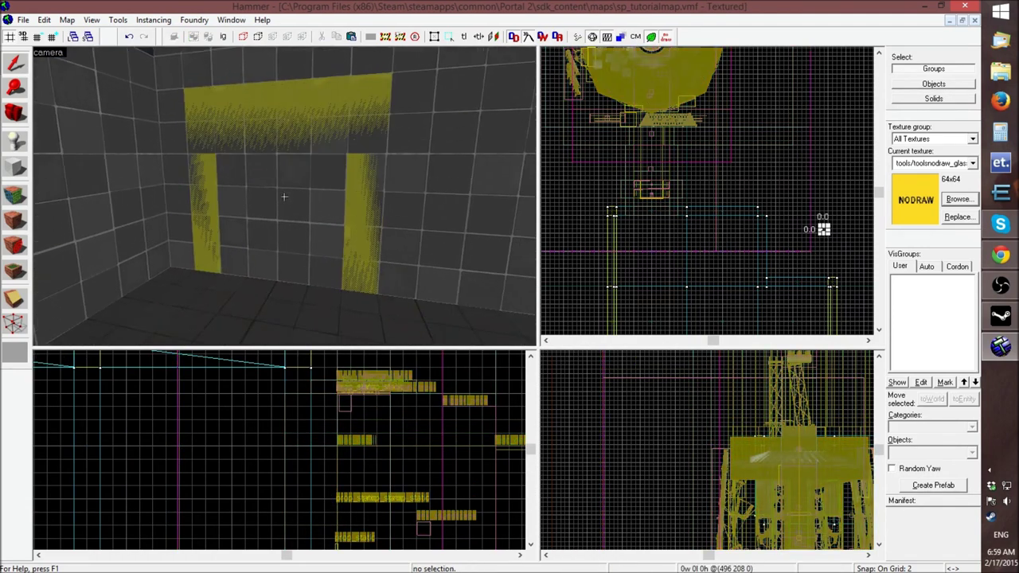
left_click(288, 195)
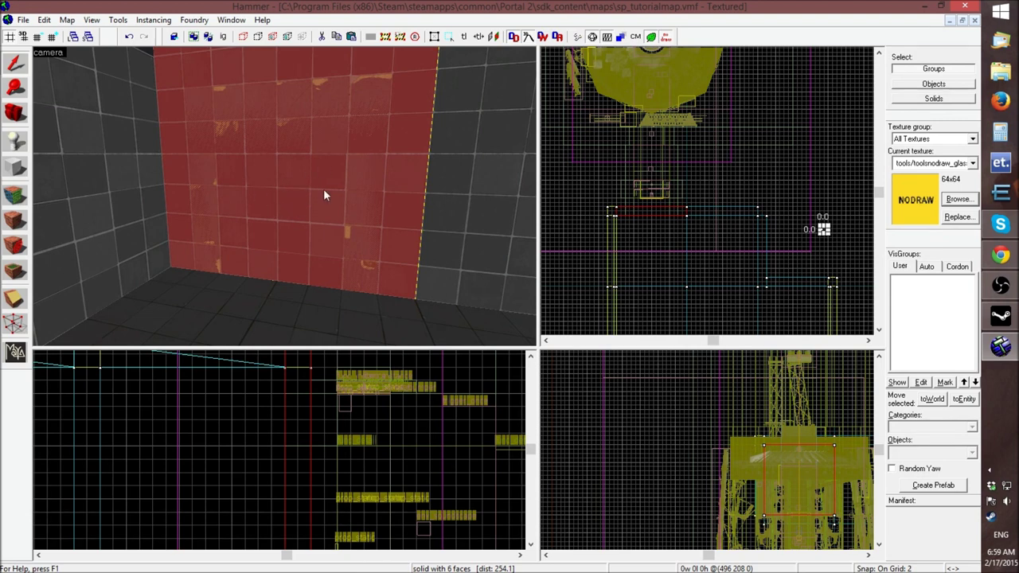
key("Escape")
left_click(275, 200)
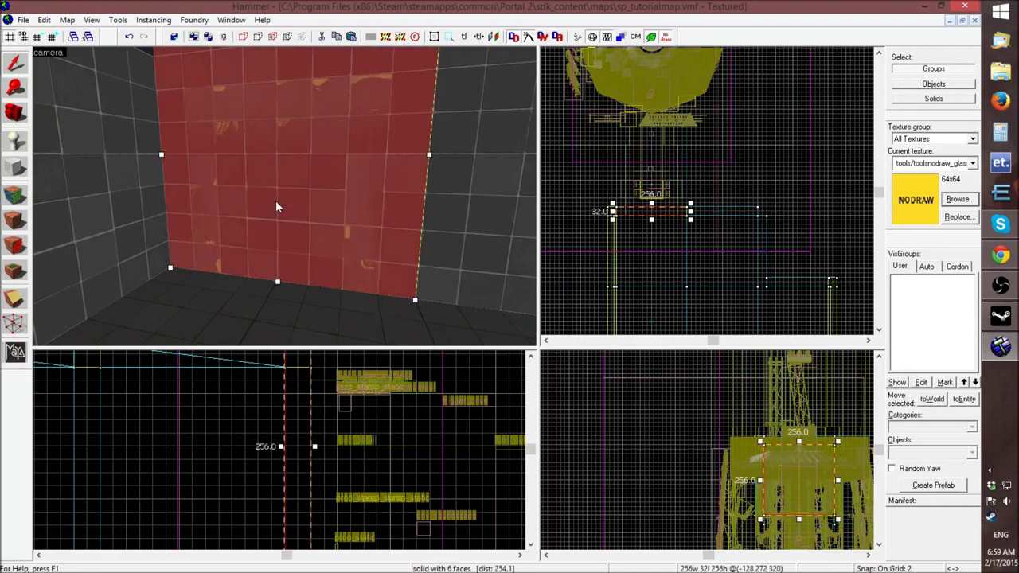
scroll(700, 208, "up", 7)
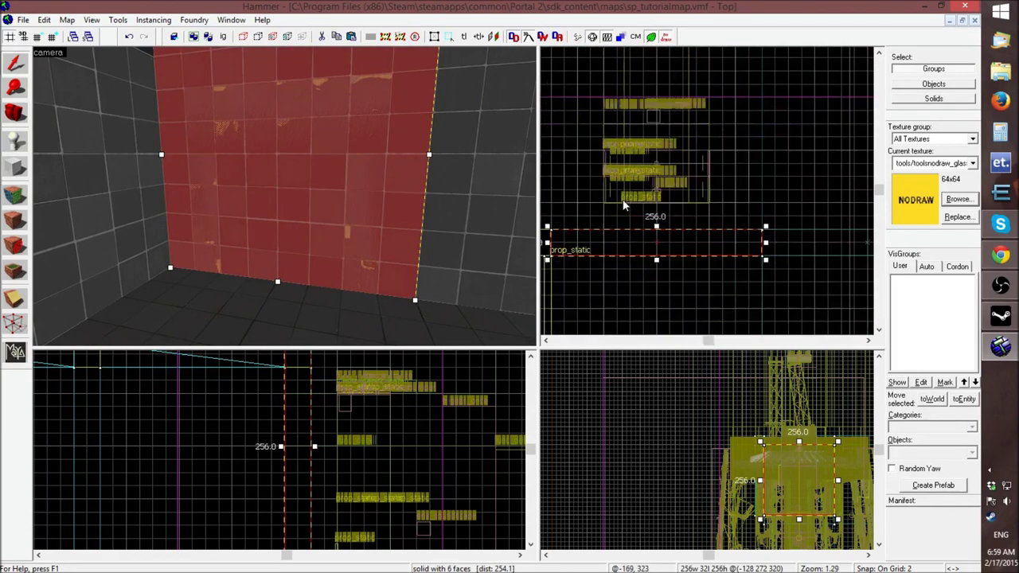
mouse_move(790, 250)
left_mouse_down()
mouse_move(597, 246)
mouse_move(769, 257)
left_mouse_up()
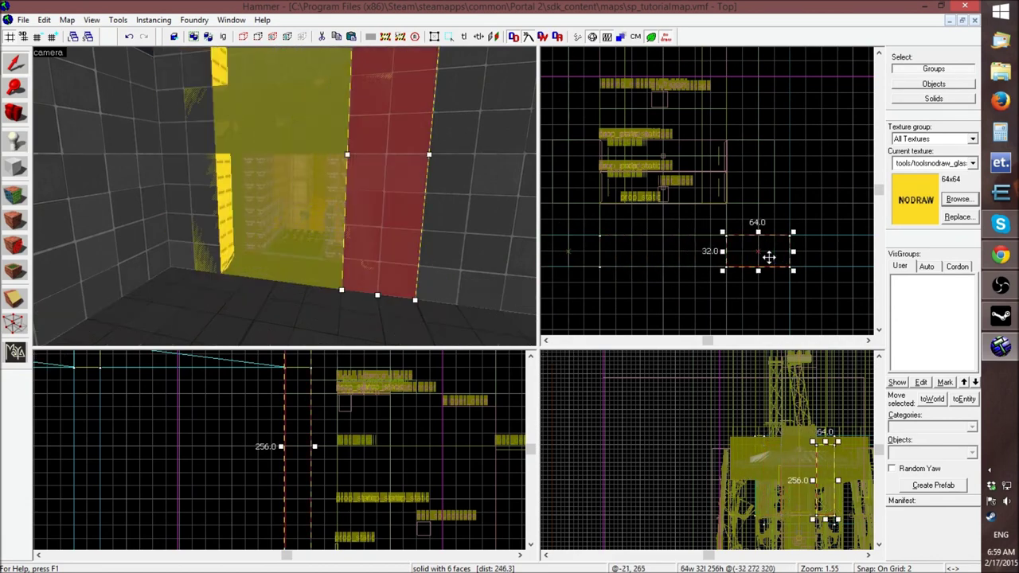
key("Escape")
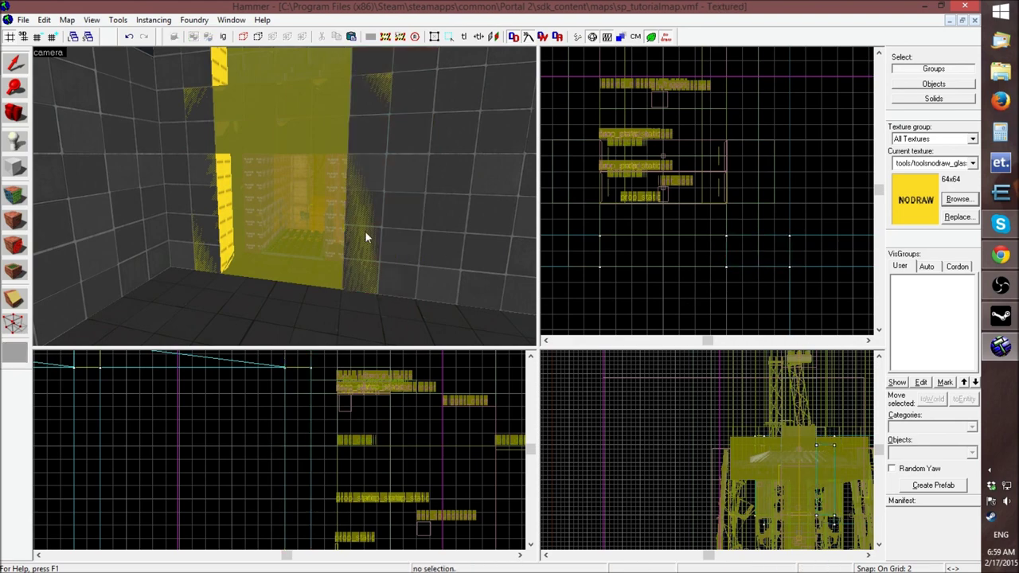
Select the Arival_Elevator instance and move it 32 units away from the room in the top view, behind the wall opening
key("z")
key("w")
key("w")
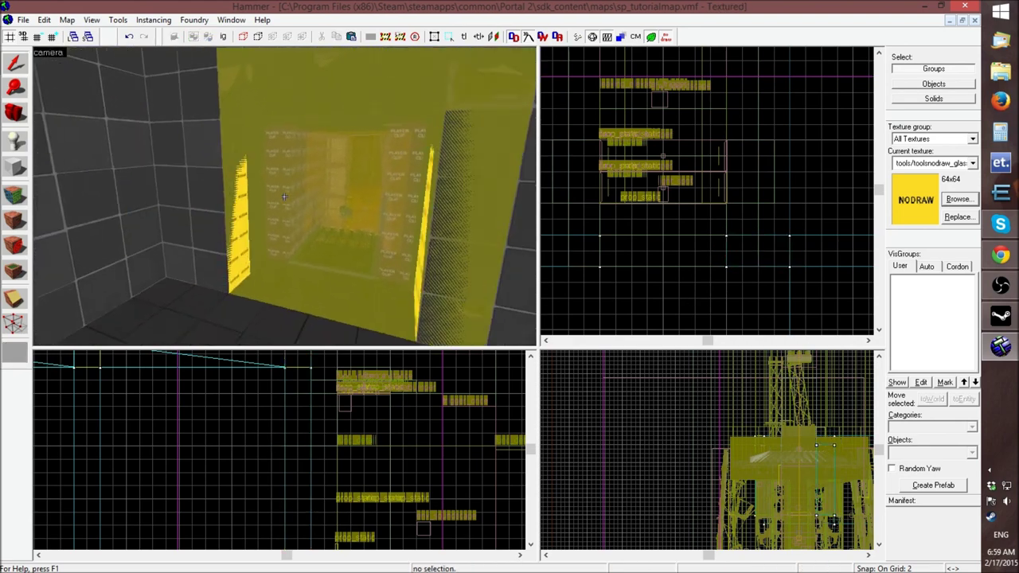
left_click(276, 201)
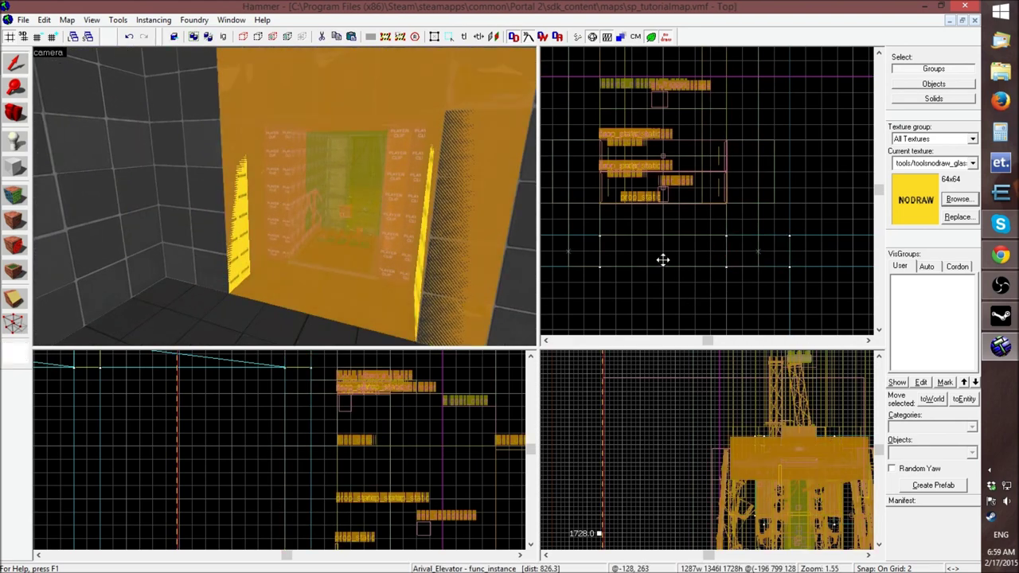
scroll(675, 221, "down", 5)
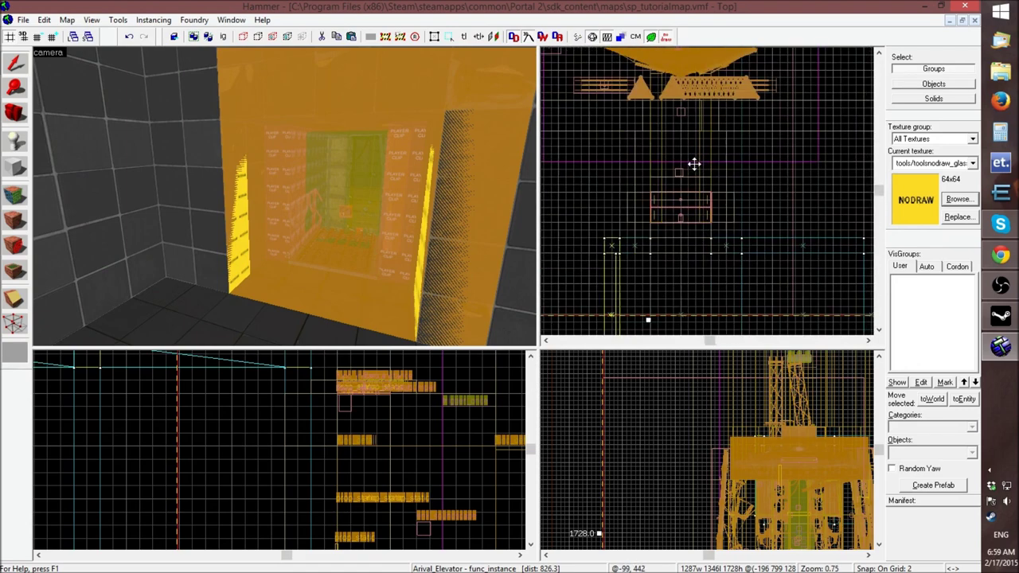
scroll(677, 263, "up", 6)
left_click_drag(672, 293, 671, 280)
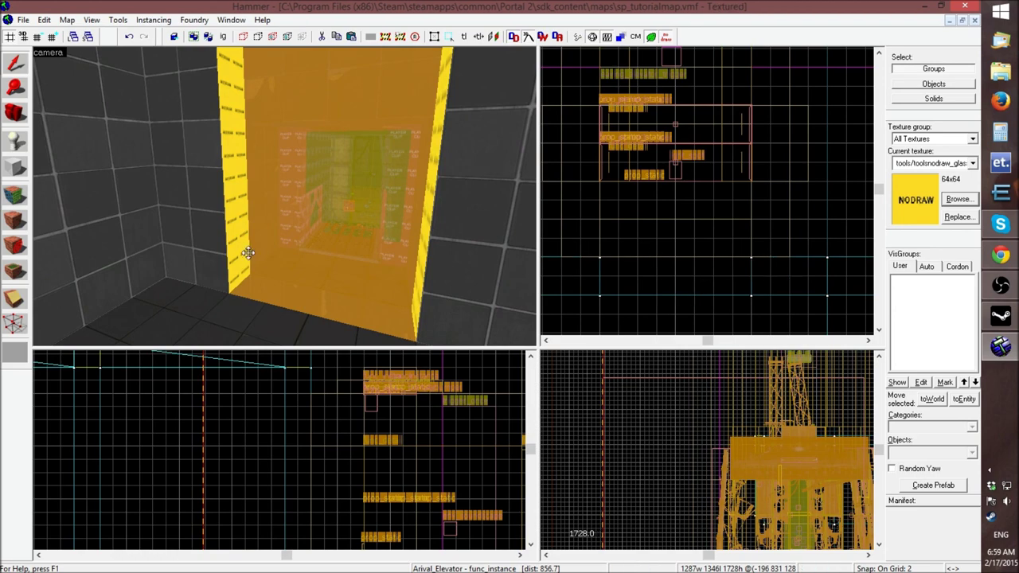
Compare the Arival_Elevator_Logic instance with the elevator in the top and 3D views, and select both instances together
scroll(621, 441, "down", 4)
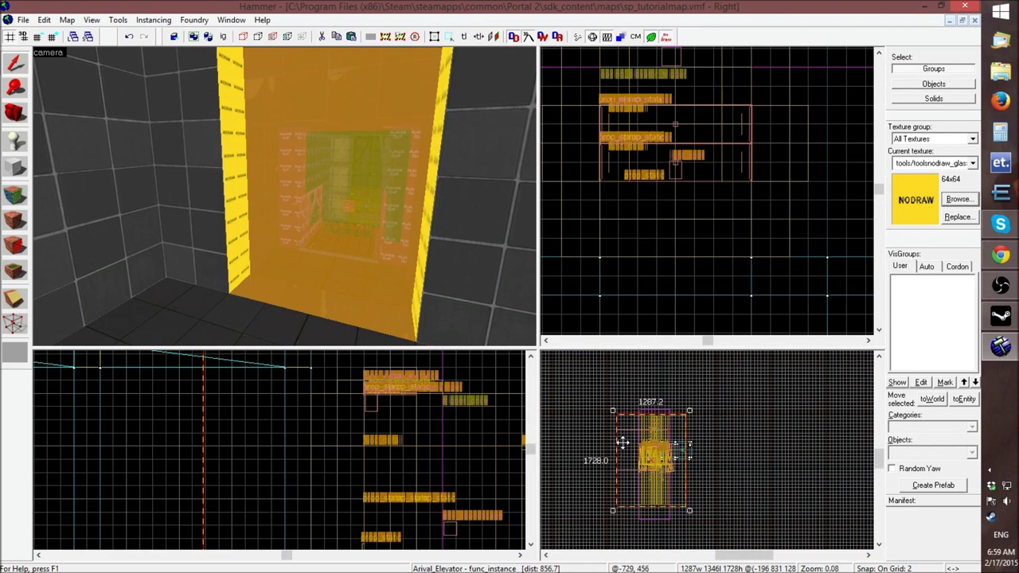
left_click(589, 427)
left_click(322, 159)
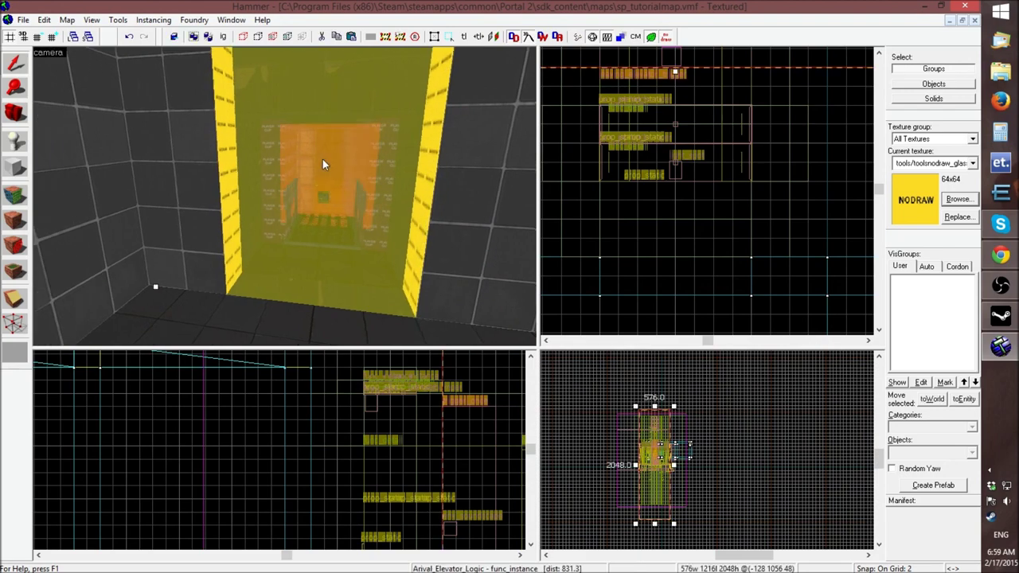
scroll(638, 217, "up", 3)
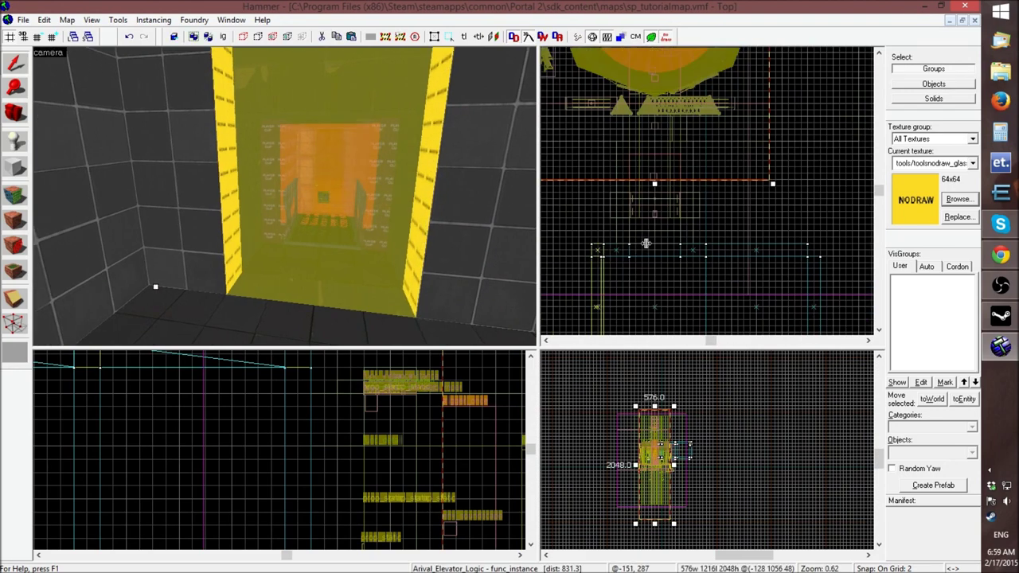
left_click(831, 205)
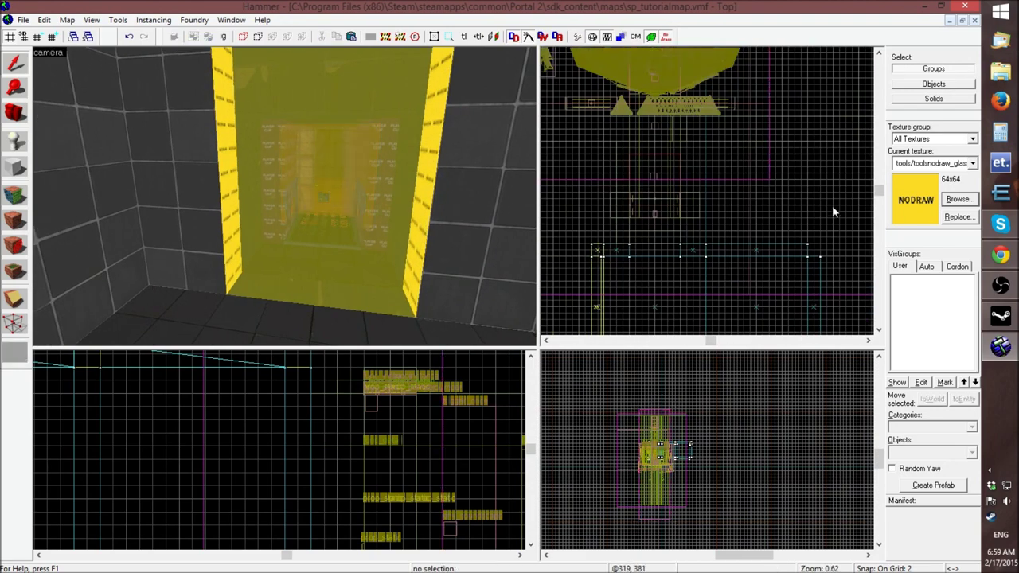
left_click(318, 176)
left_click(276, 95, "ctrl")
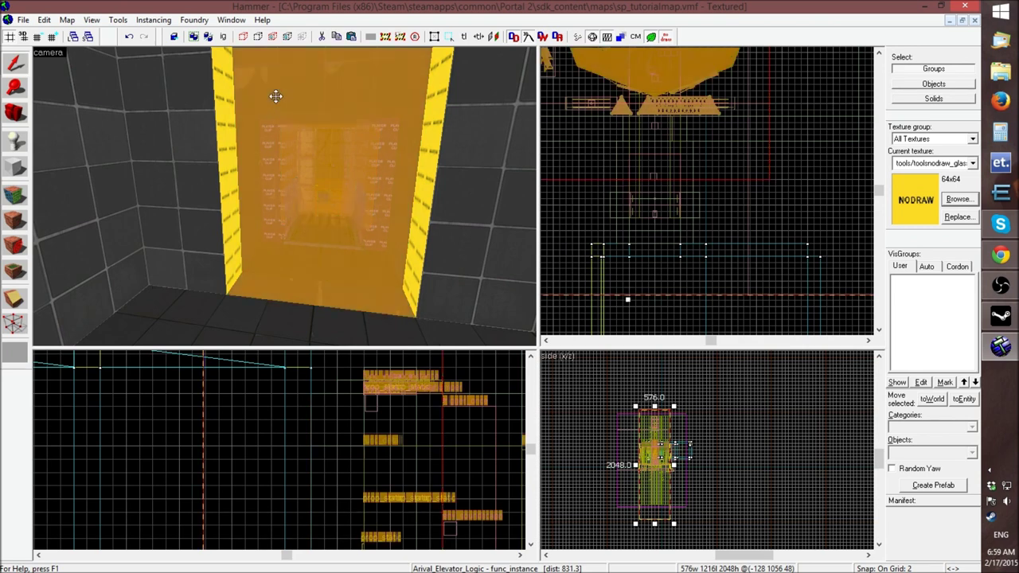
Set the instance display to Show Normal and clear the selection
left_click(196, 21)
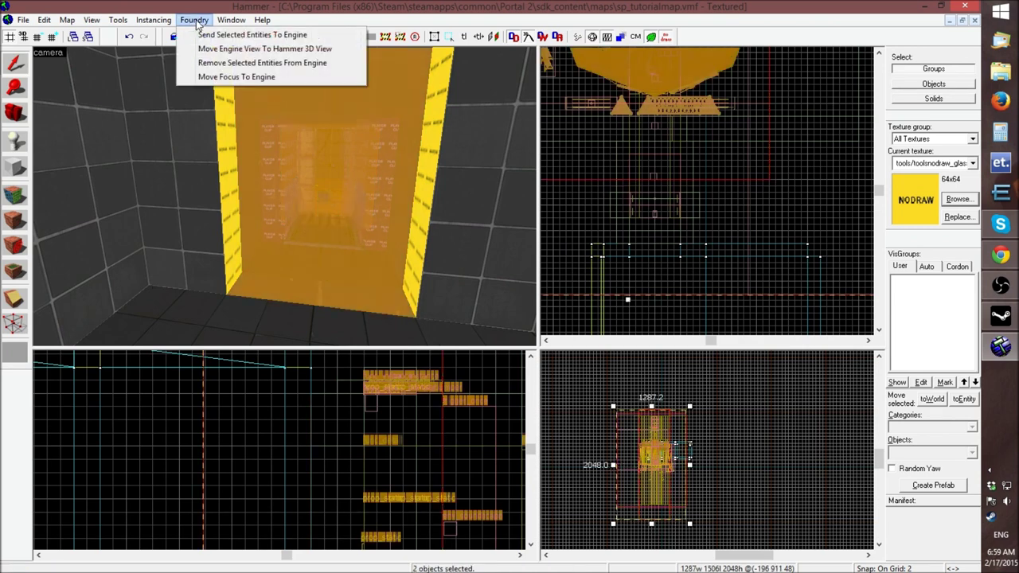
mouse_move(149, 20)
mouse_move(191, 63)
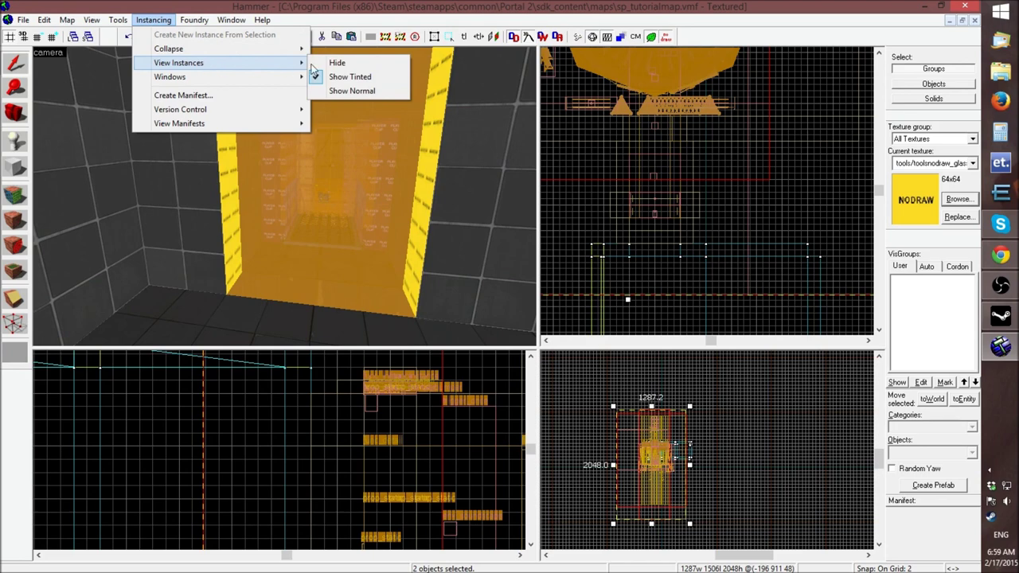
left_click(352, 91)
left_click(635, 272)
Examine in the 3D view how the untinted elevator corridor lines up with the wall opening and the room's floor
key("z")
key("w")
key("s")
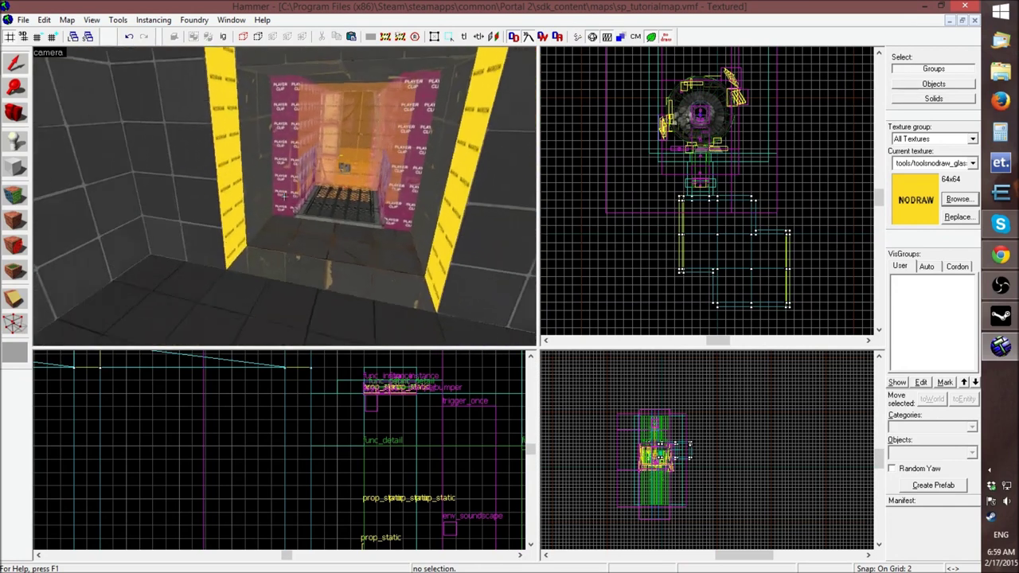
key("w")
key("z")
key("z")
key("w")
key("z")
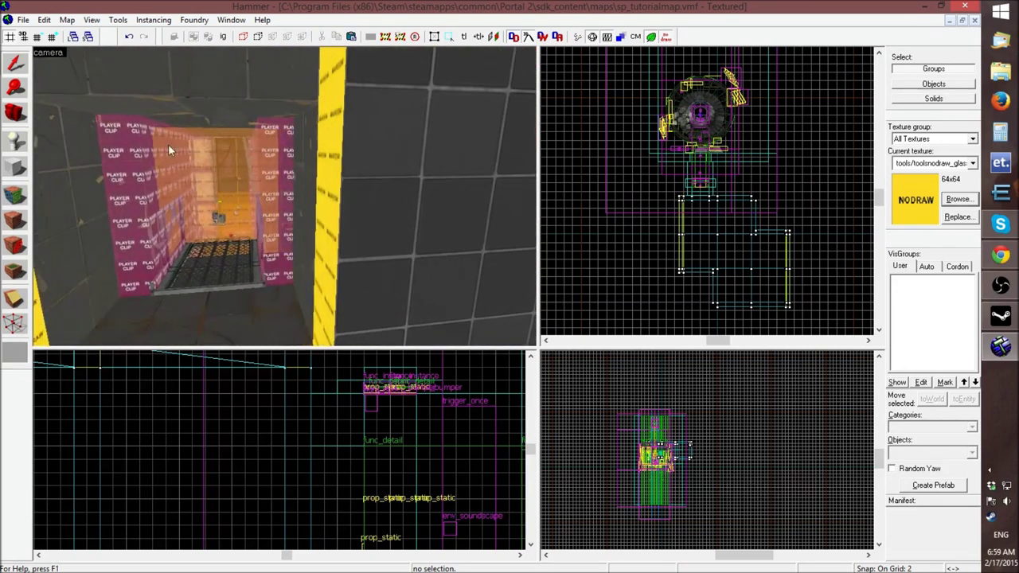
key("z")
key("s")
key("w")
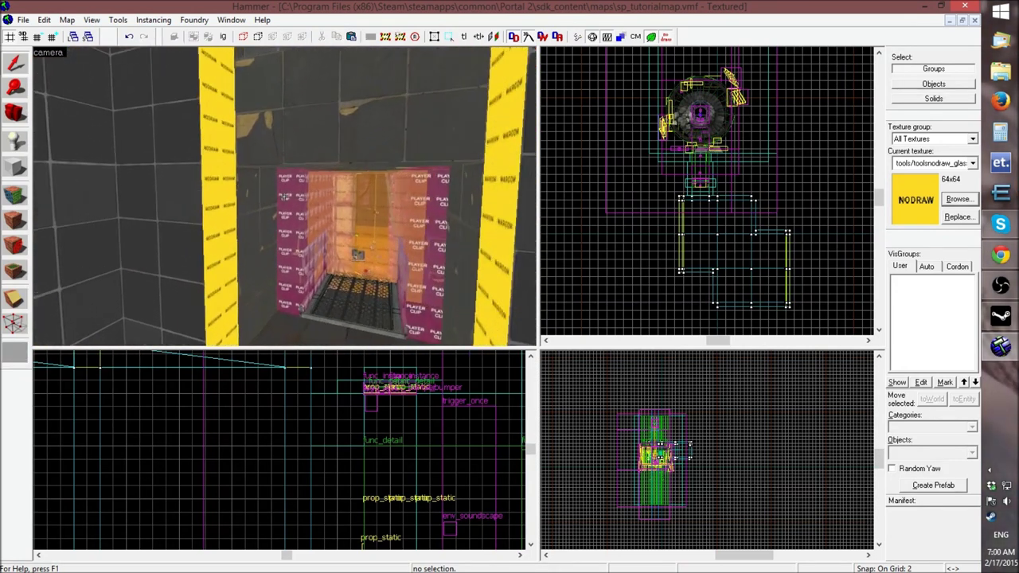
key("s")
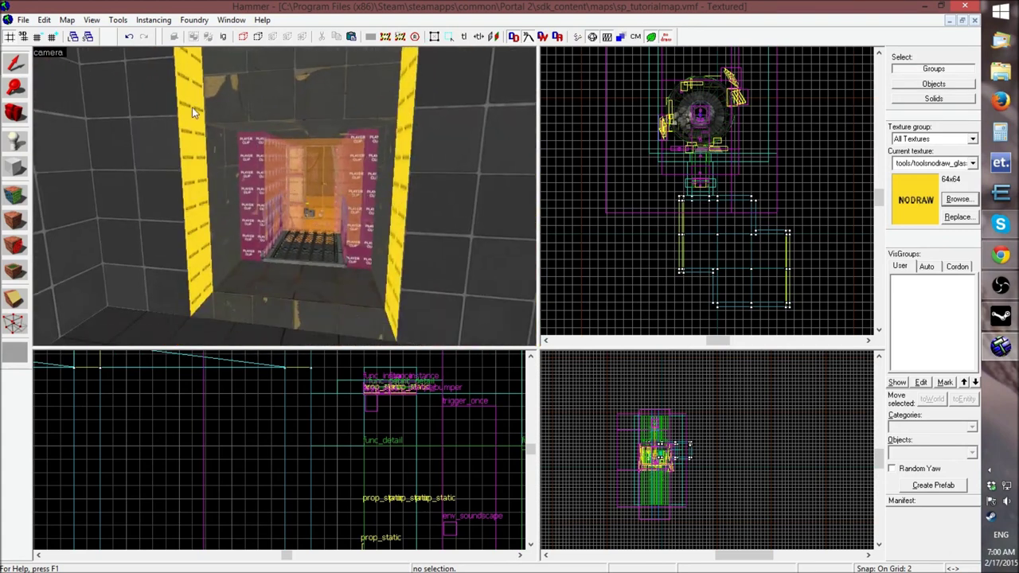
Copy the wall segment beside the doorway into the opening, widen it to 128 units and shorten it to 128 units high above the door
left_click(192, 107)
scroll(700, 195, "up", 5)
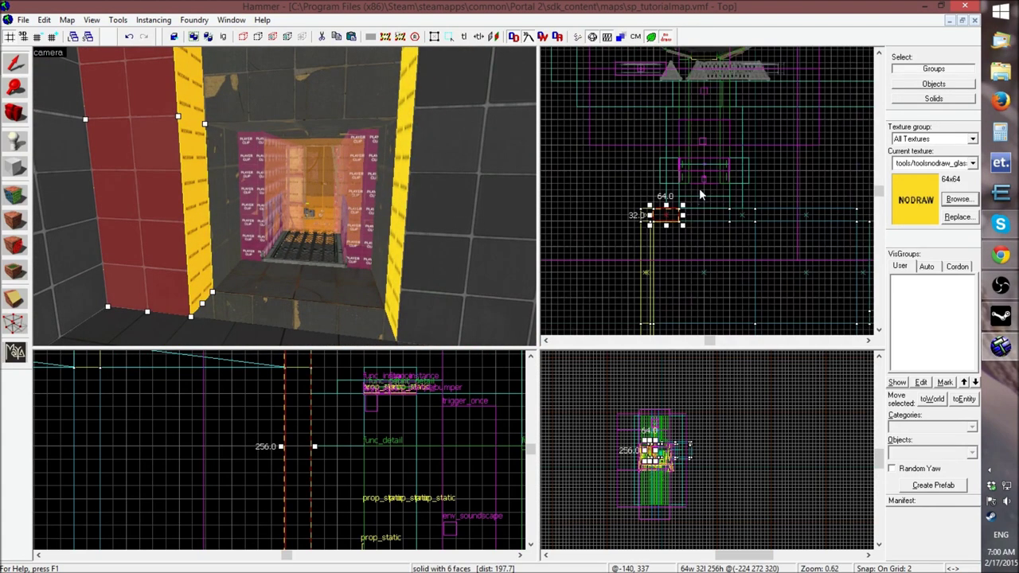
scroll(694, 209, "up", 5)
left_click_drag(635, 236, 788, 232)
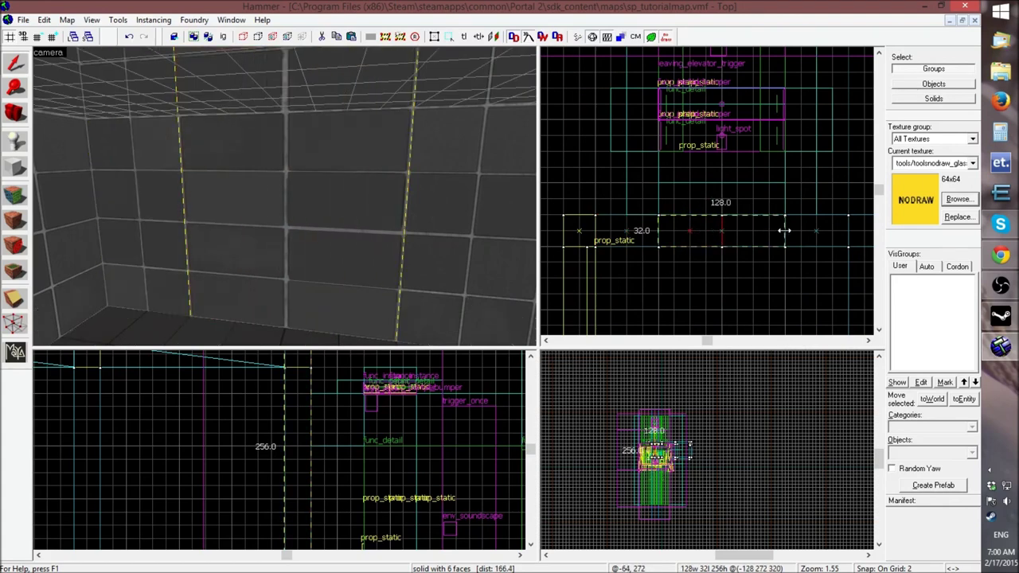
scroll(334, 414, "down", 5)
left_click_drag(305, 466, 302, 422)
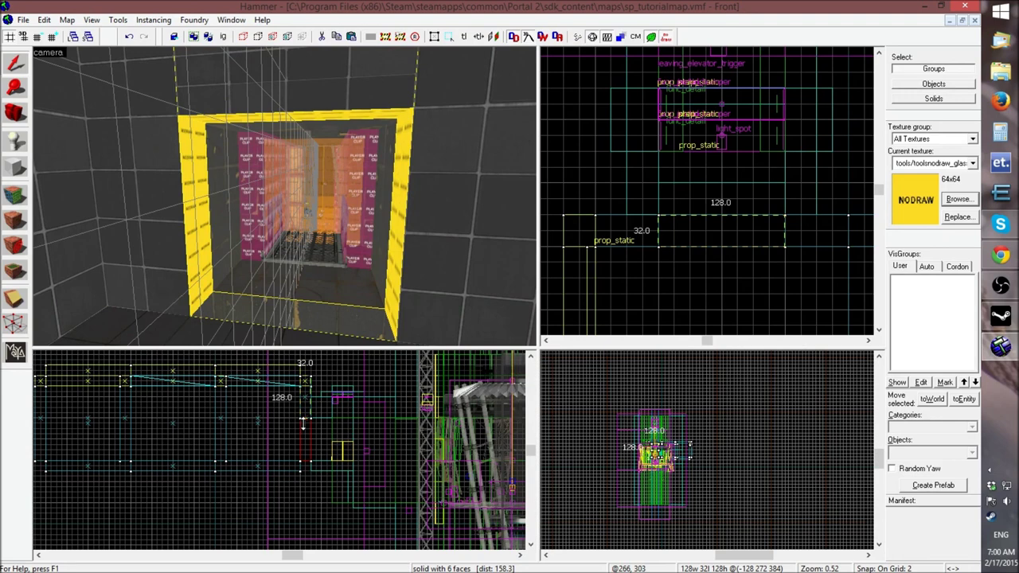
key("Escape")
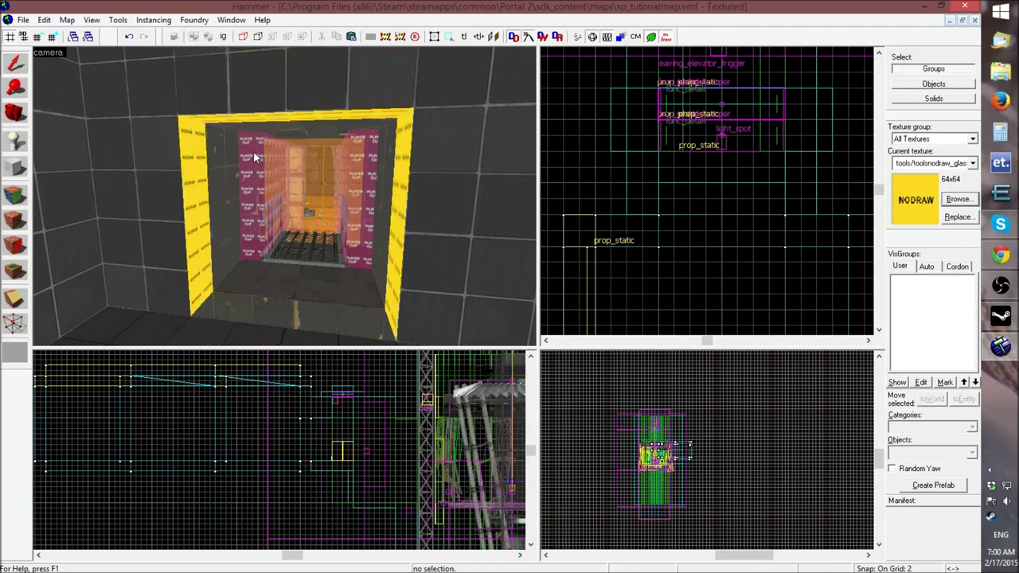
Copy the room's floor block toward the elevator and shorten the copy to 32 units deep to fill the doorway threshold
left_click(246, 317)
key("z")
key("w")
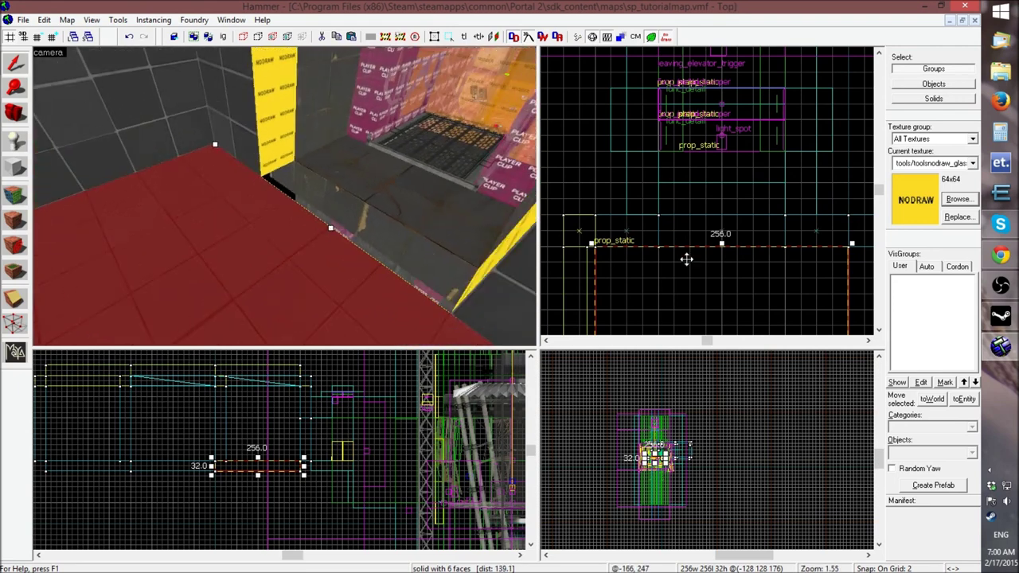
left_click_drag(693, 273, 687, 246)
scroll(693, 249, "down", 5)
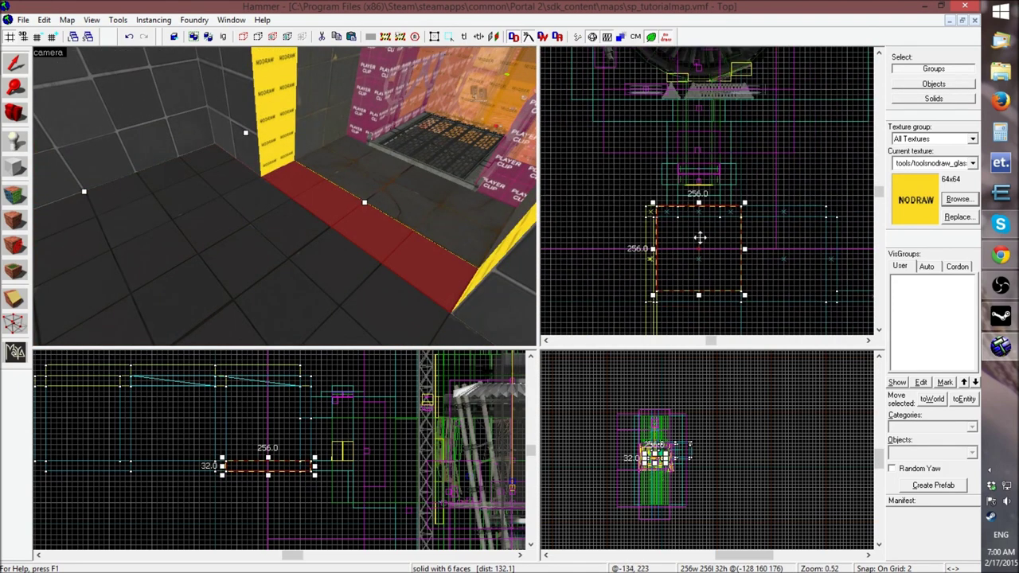
left_click_drag(700, 293, 705, 220)
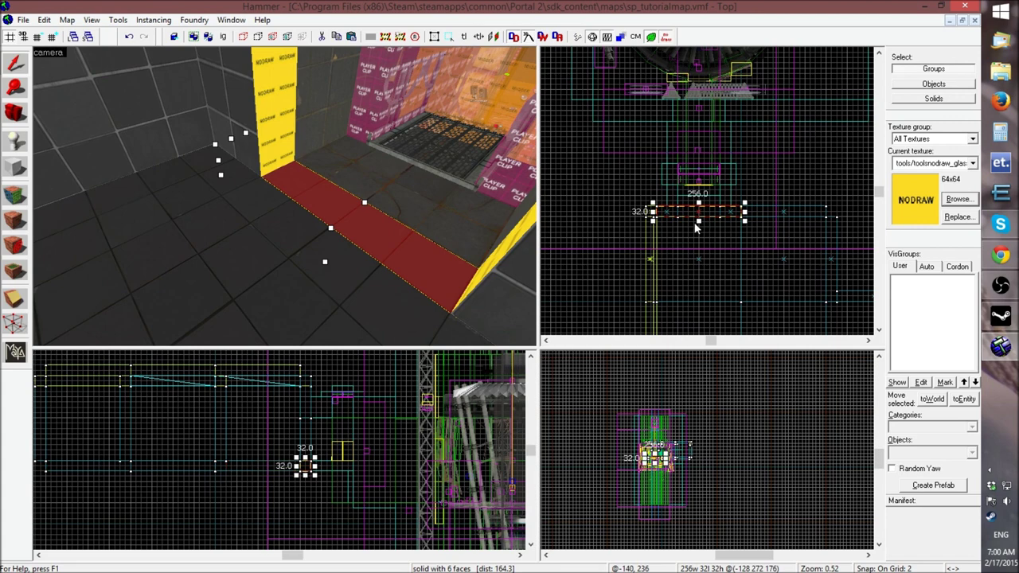
Trim both ends of the copied threshold floor block to the doorway's width and clear the selection
scroll(704, 216, "up", 5)
left_click_drag(821, 247, 759, 248)
left_click_drag(562, 247, 626, 247)
key("Escape")
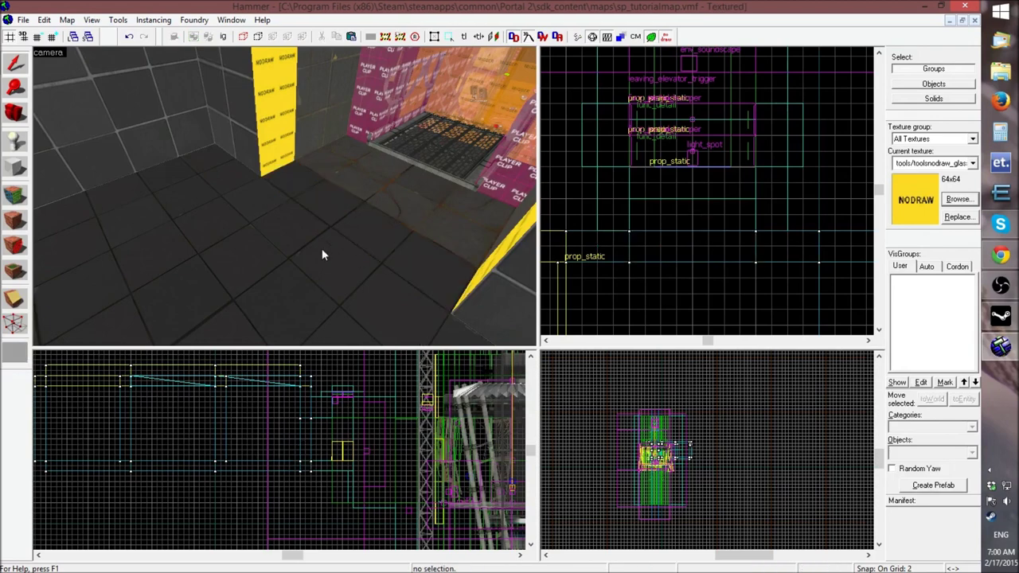
Examine in the 3D view how the new threshold floor joins the room to the elevator corridor
key("z")
key("a")
key("z")
key("Up")
key("Up")
key("Up")
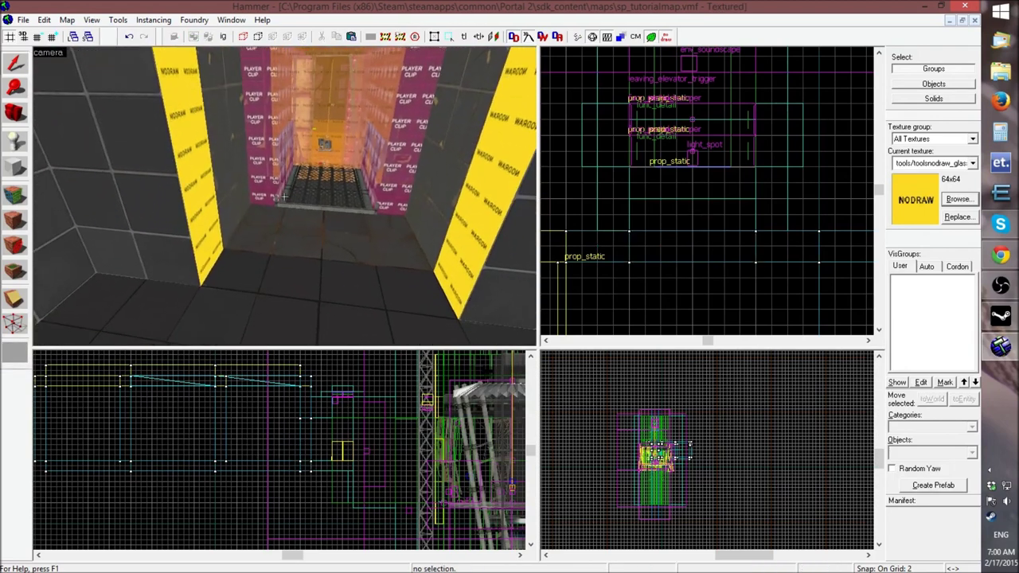
key("Up")
key("Up")
key("Up")
key("Up")
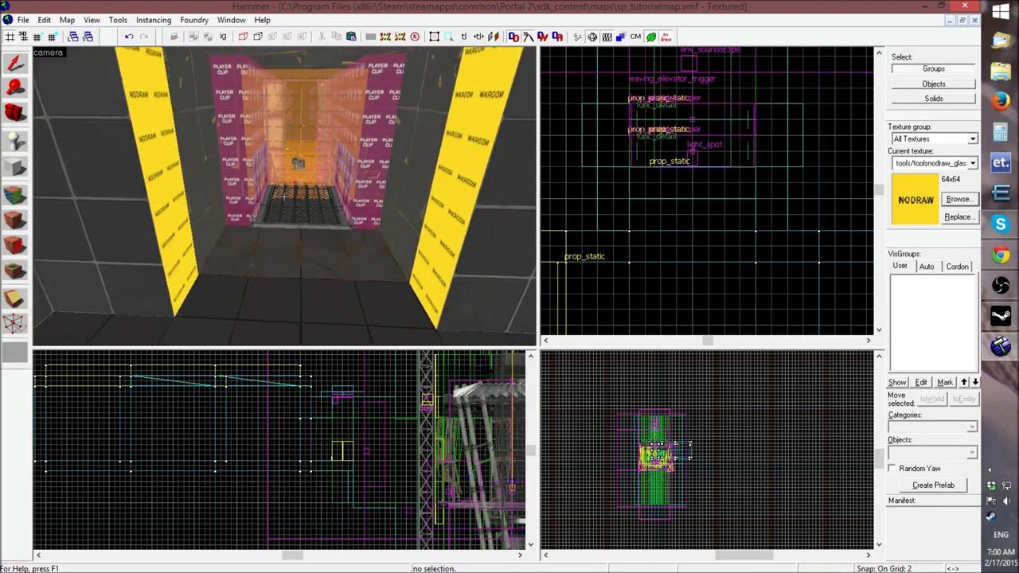
Select the arrival elevator instance and inspect the elevator shaft's interior and the instance's full extent in the top view
left_click(263, 191)
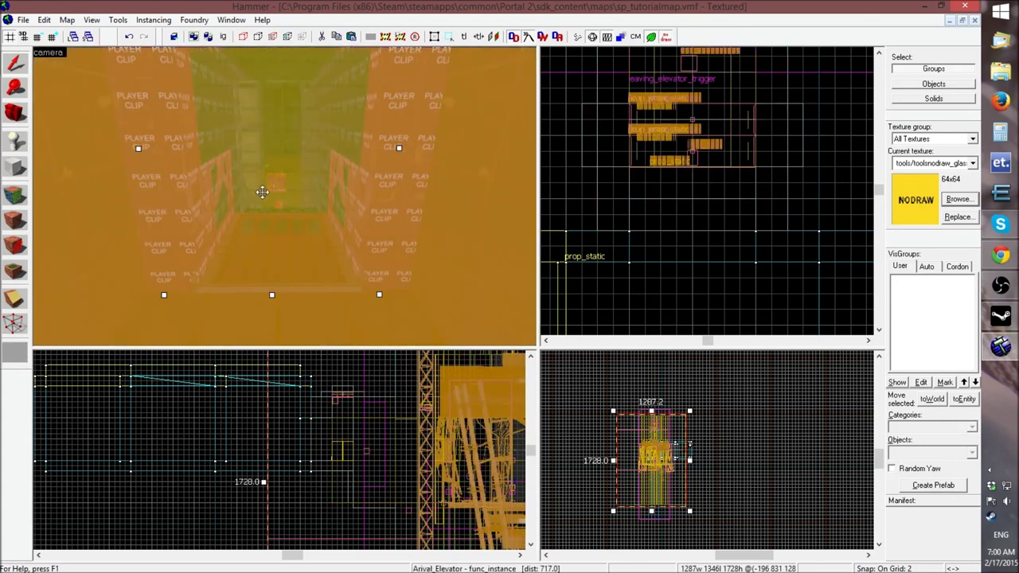
key("Up")
key("Up")
key("w")
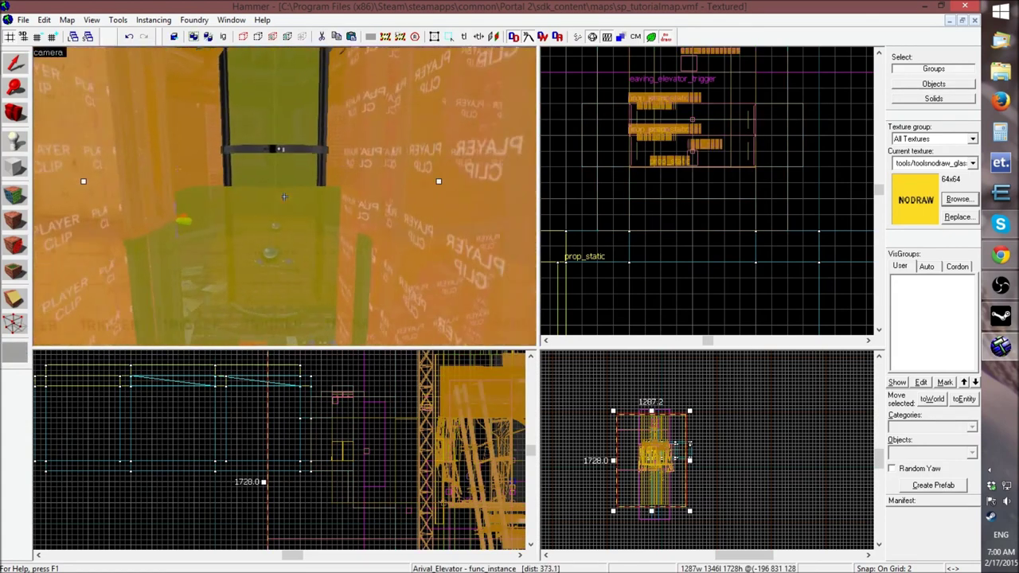
key("s")
key("w")
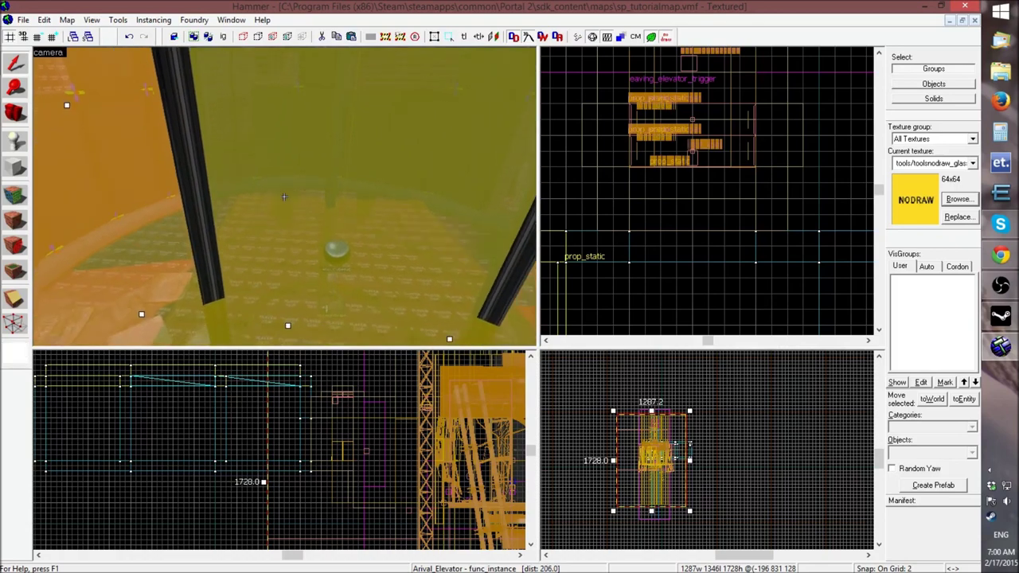
key("s")
key("ctrl+e")
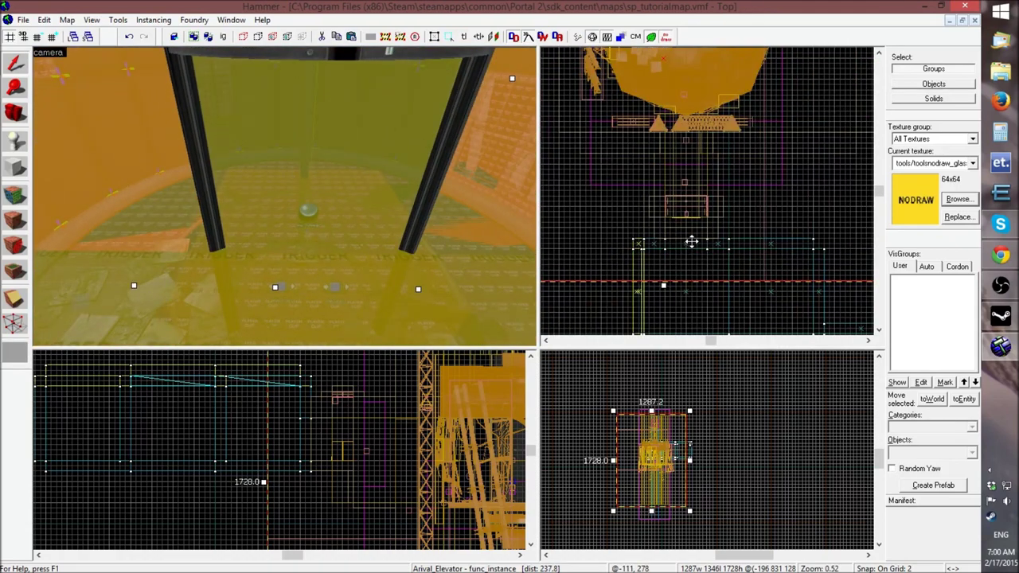
scroll(692, 241, "down", 2)
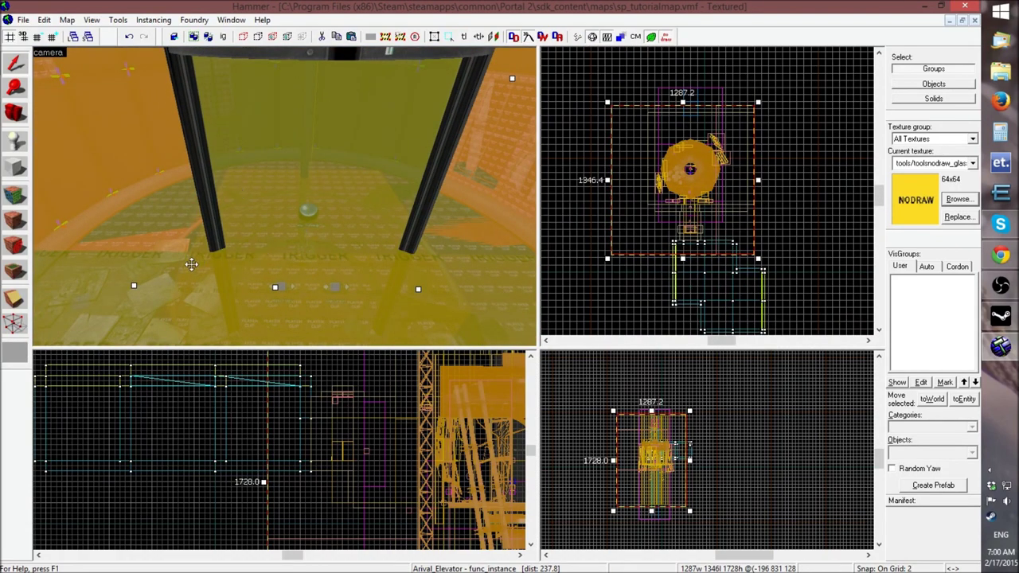
Check which VMF file the arrival elevator's logic instance uses, and close its properties without changing the file
double_click(199, 259)
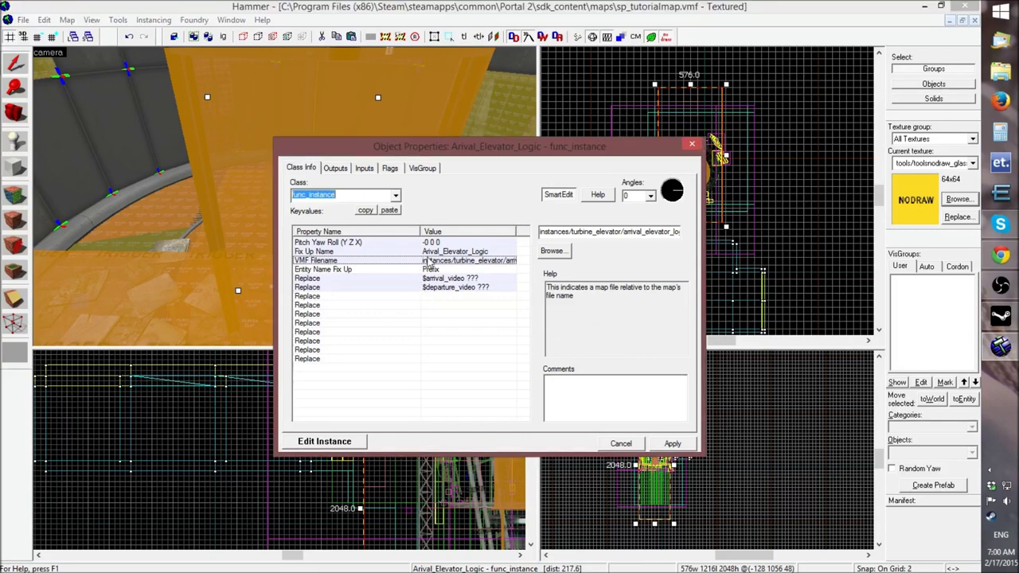
double_click(486, 263)
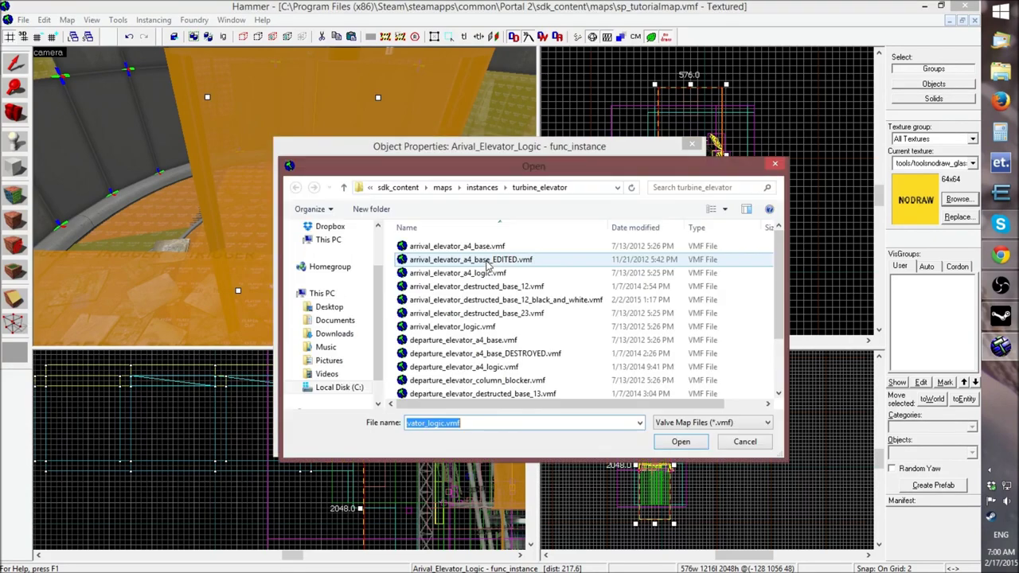
left_click(483, 425)
left_click_drag(483, 426, 387, 406)
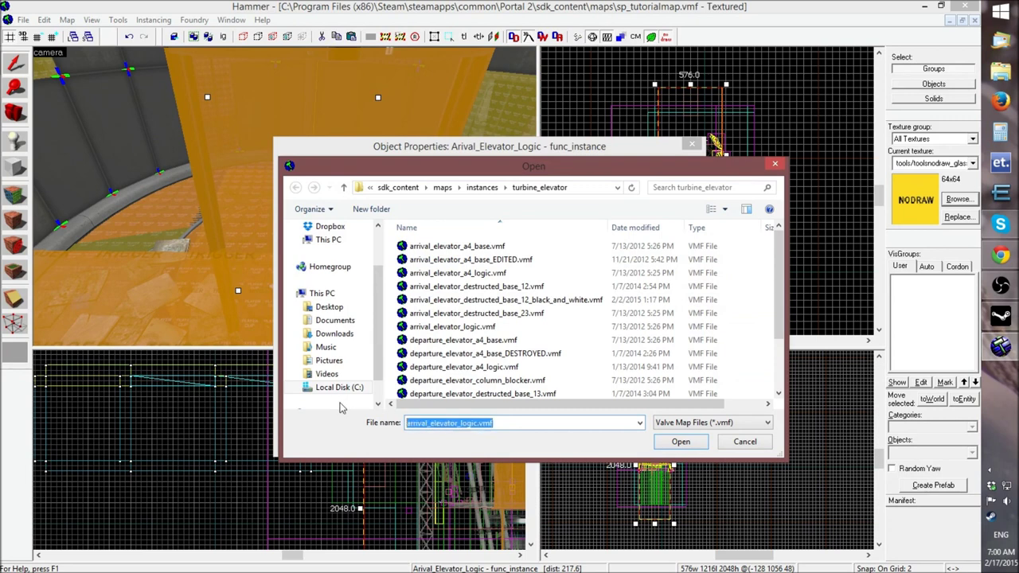
left_click(477, 424)
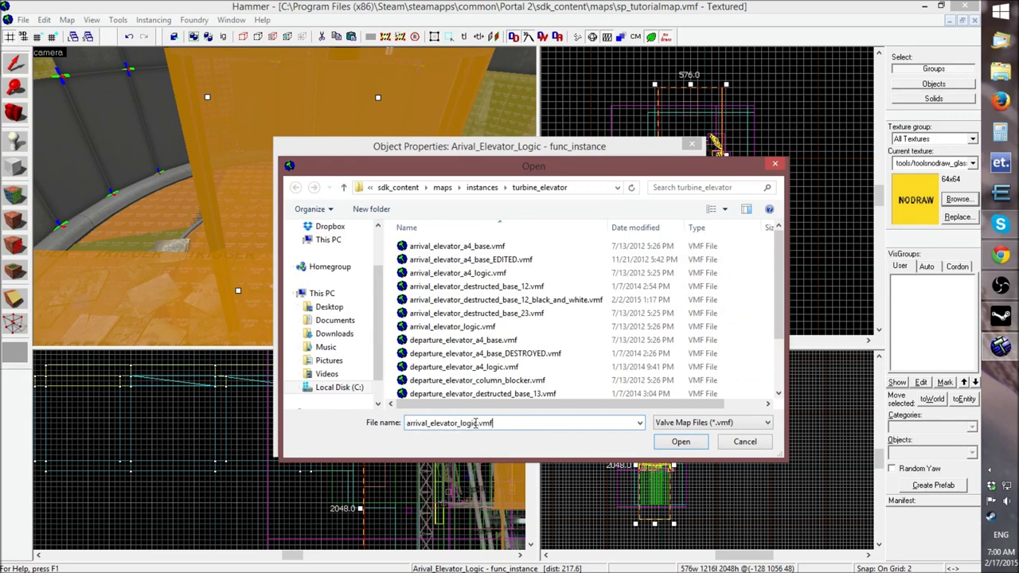
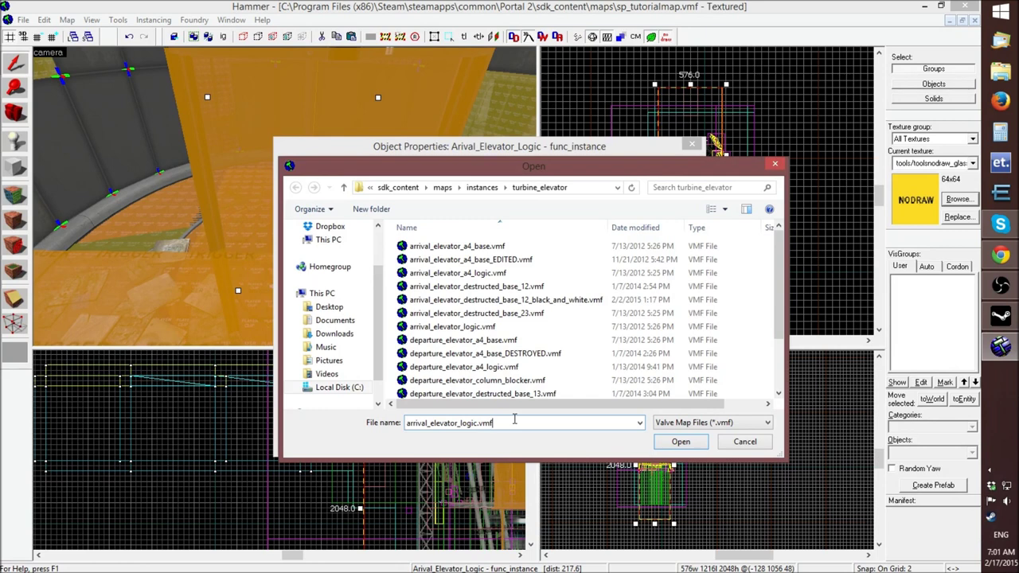
left_click(517, 368)
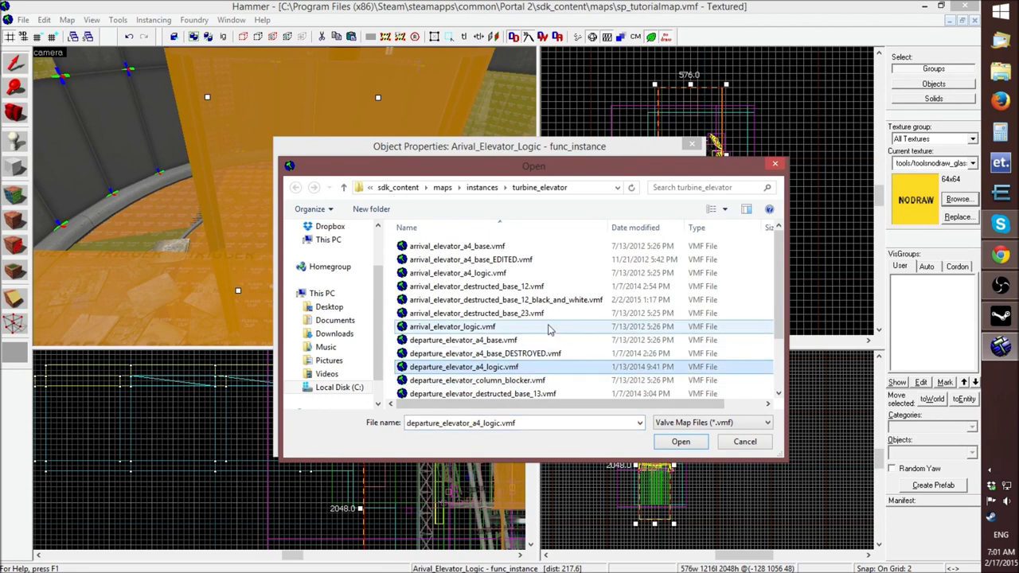
left_click(774, 165)
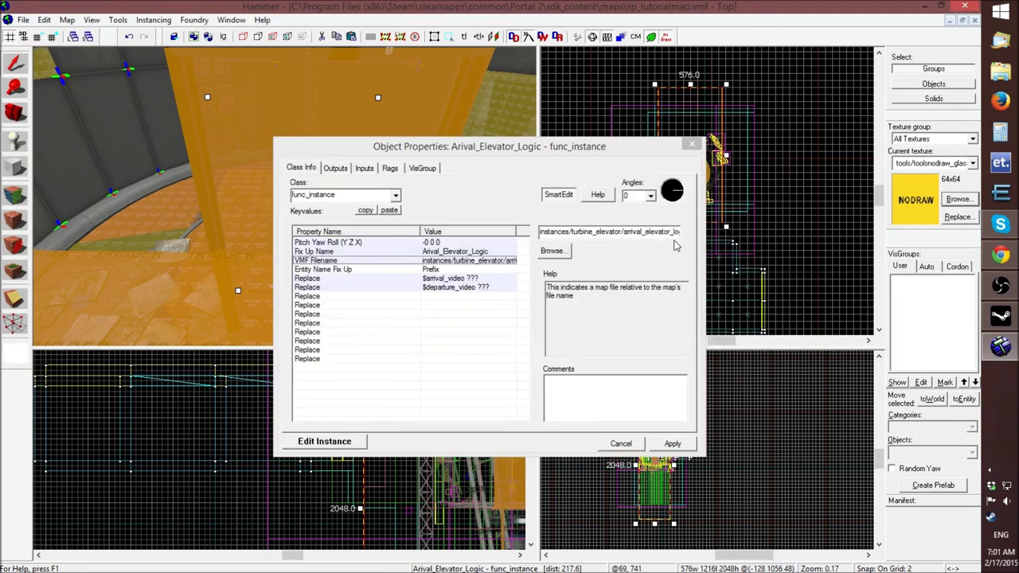
left_click(634, 441)
Set the arrival elevator structure instance's VMF file to arrival_elevator_a4_base.vmf and apply it
left_click(107, 84)
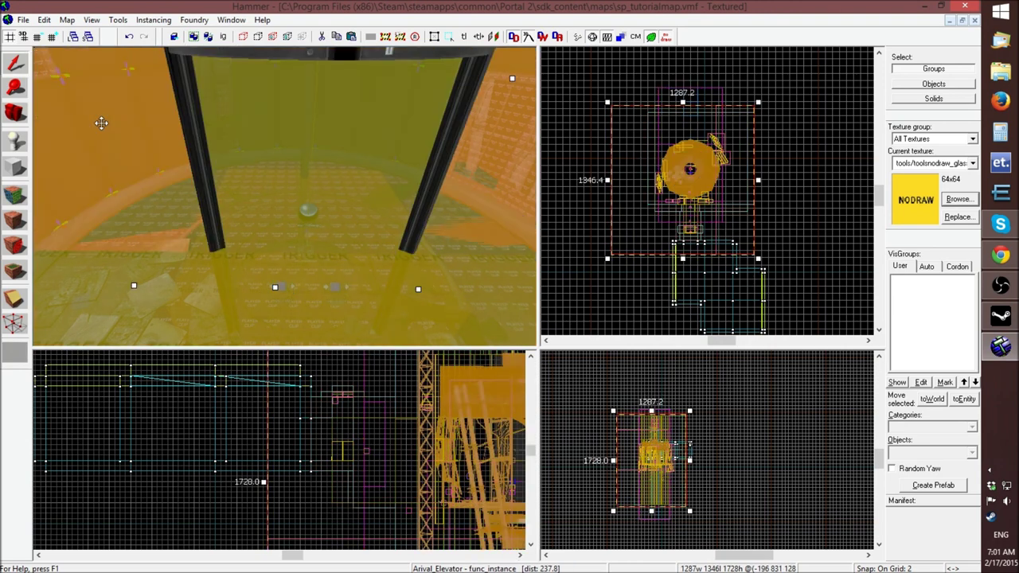
double_click(112, 122)
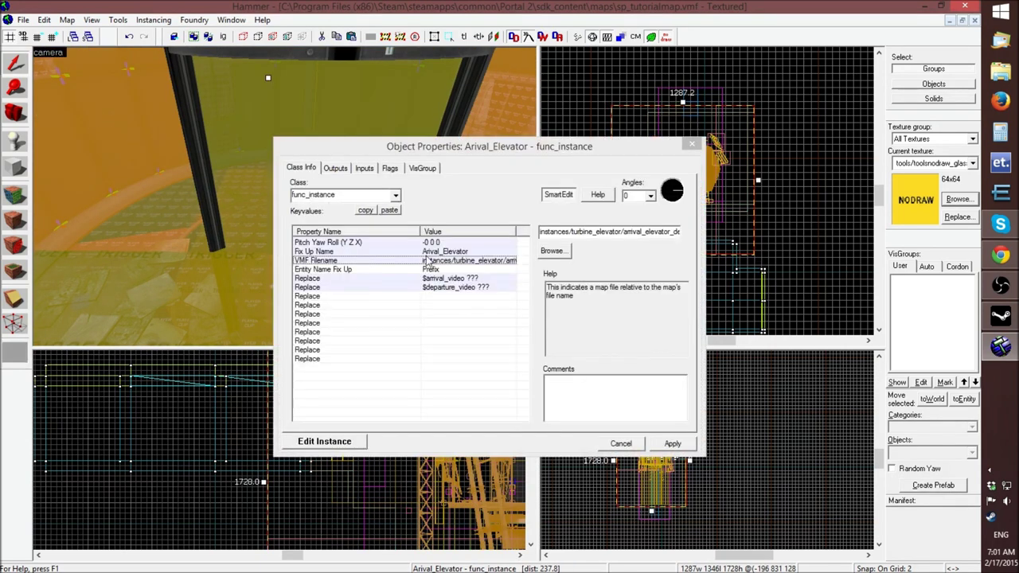
double_click(492, 263)
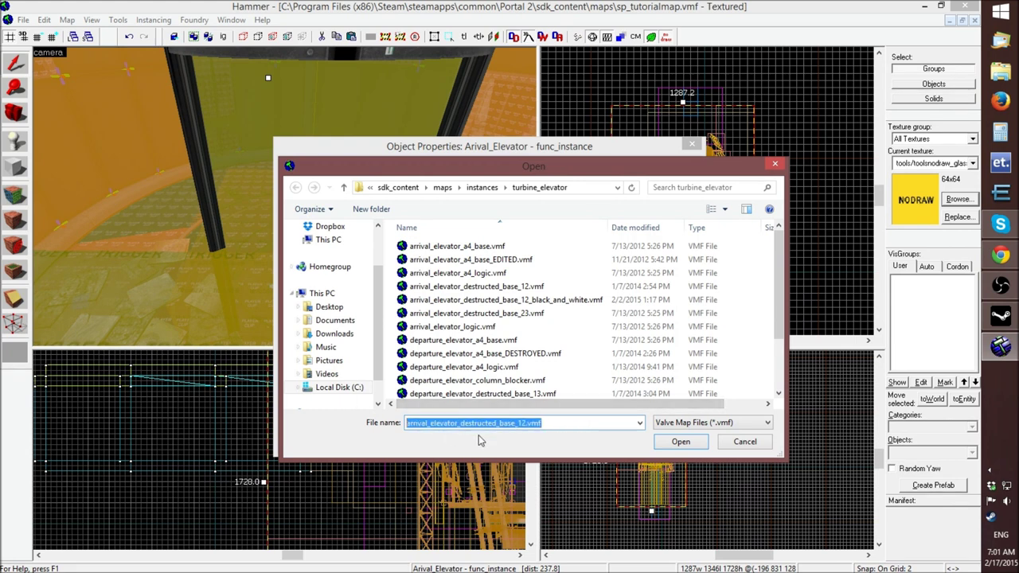
left_click(552, 424)
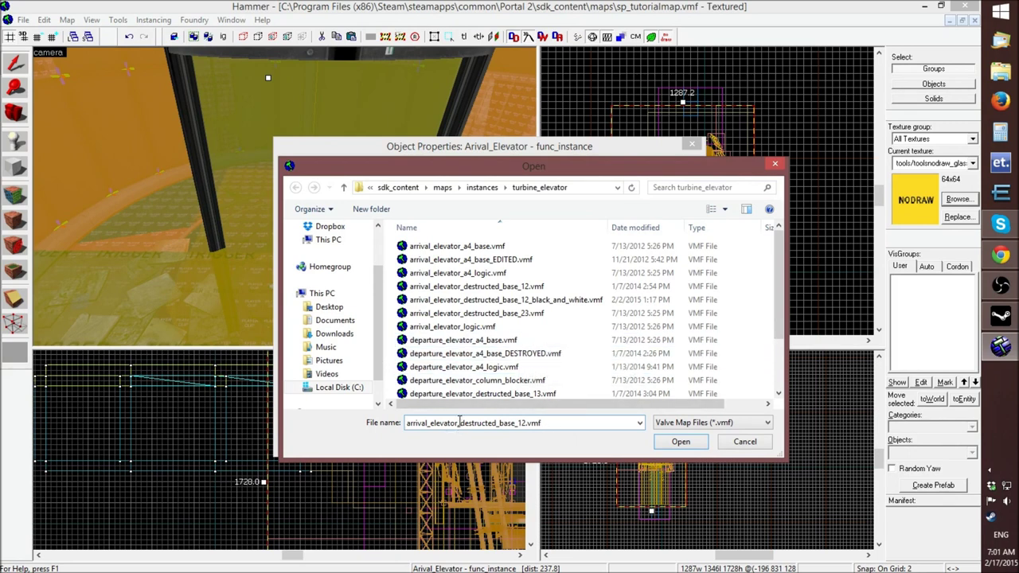
left_click(491, 250)
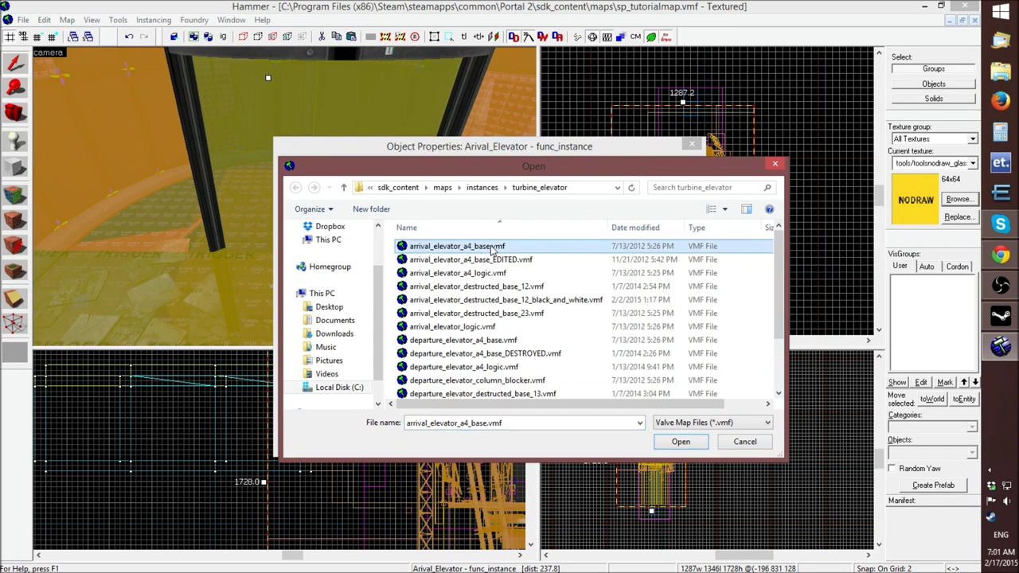
double_click(493, 250)
left_click(670, 446)
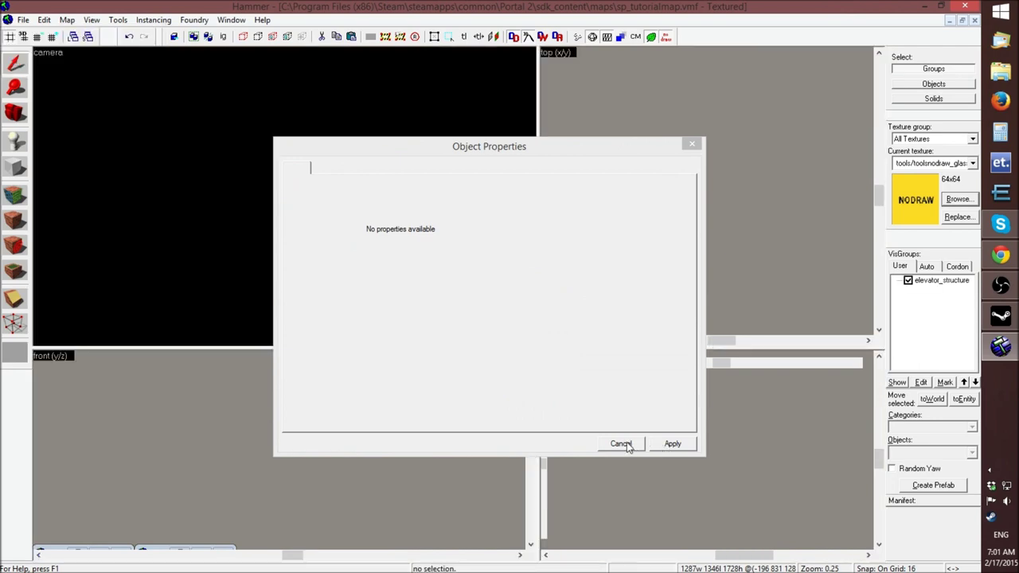
left_click(621, 444)
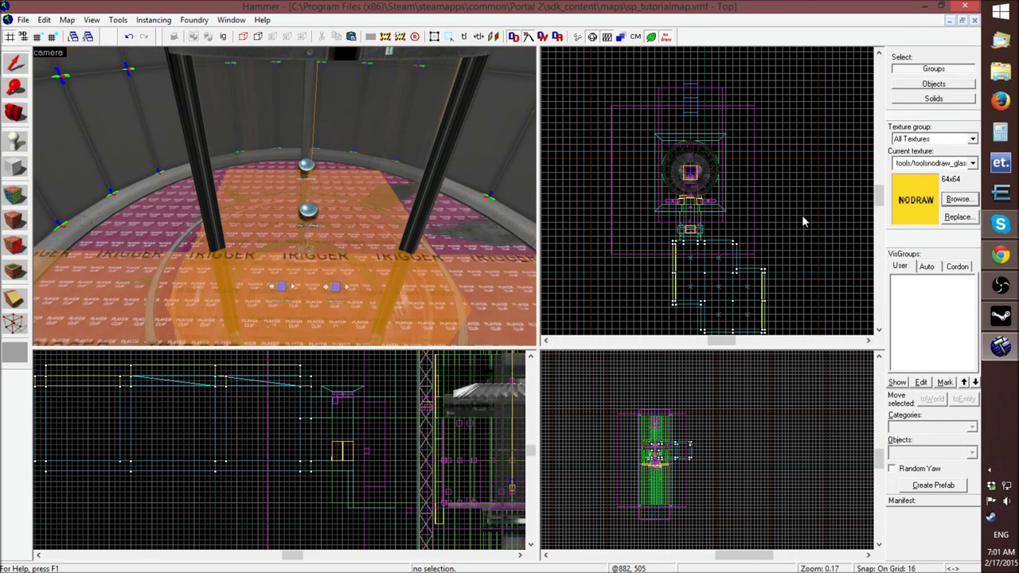
Examine the interior of the elevator chamber with its new base instance in the 3D view
key("z")
key("w")
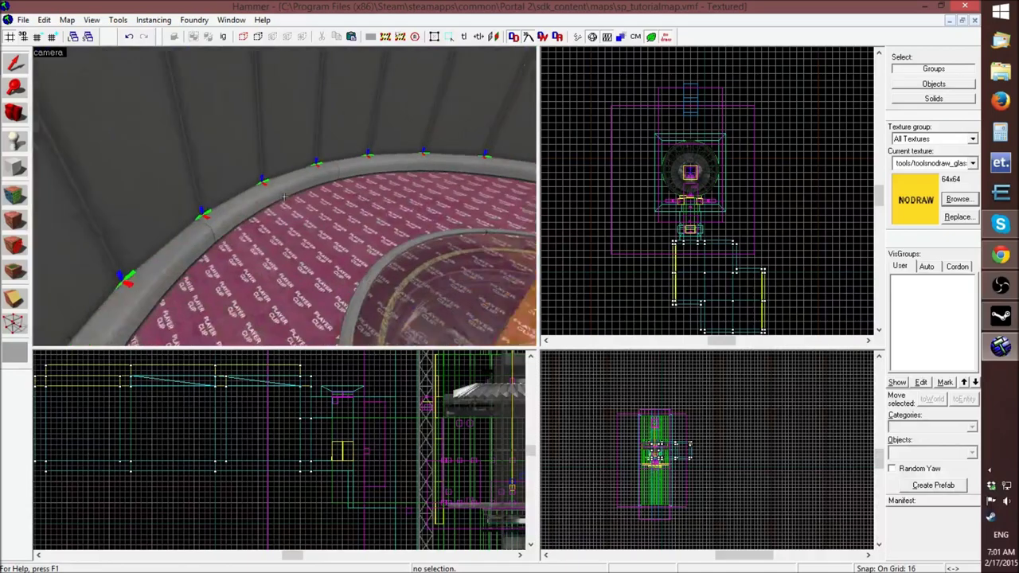
key("w")
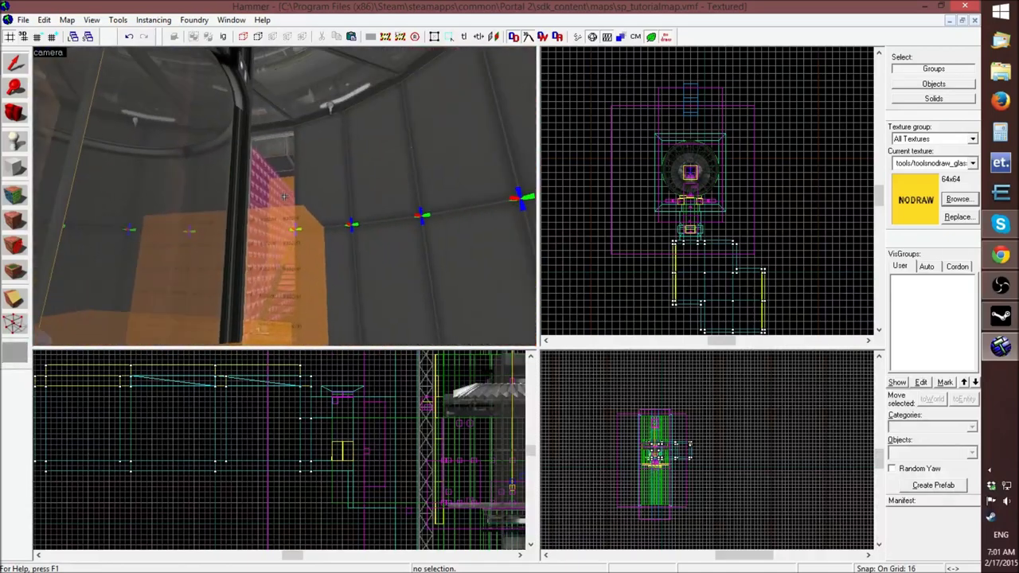
key("w")
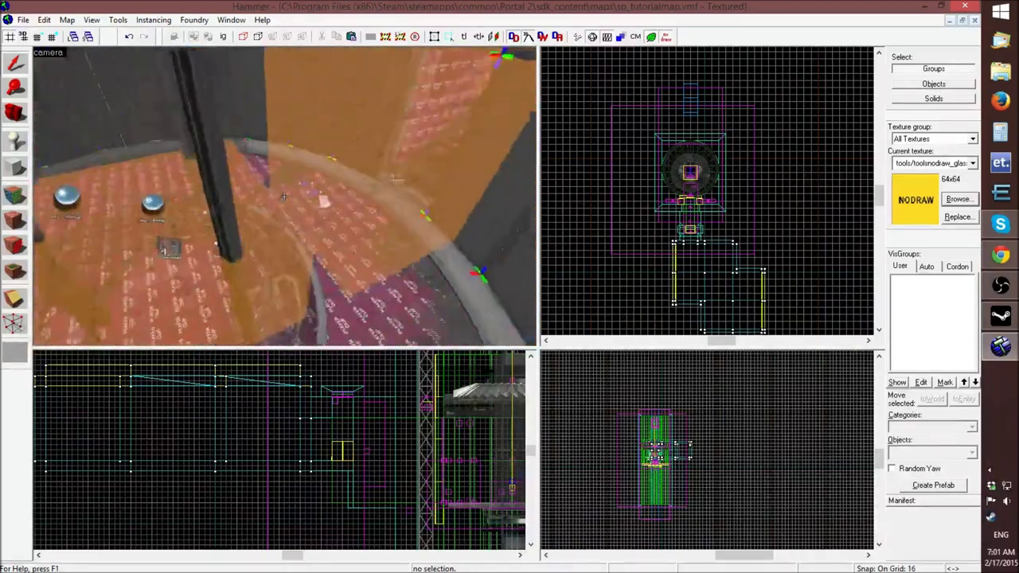
key("z")
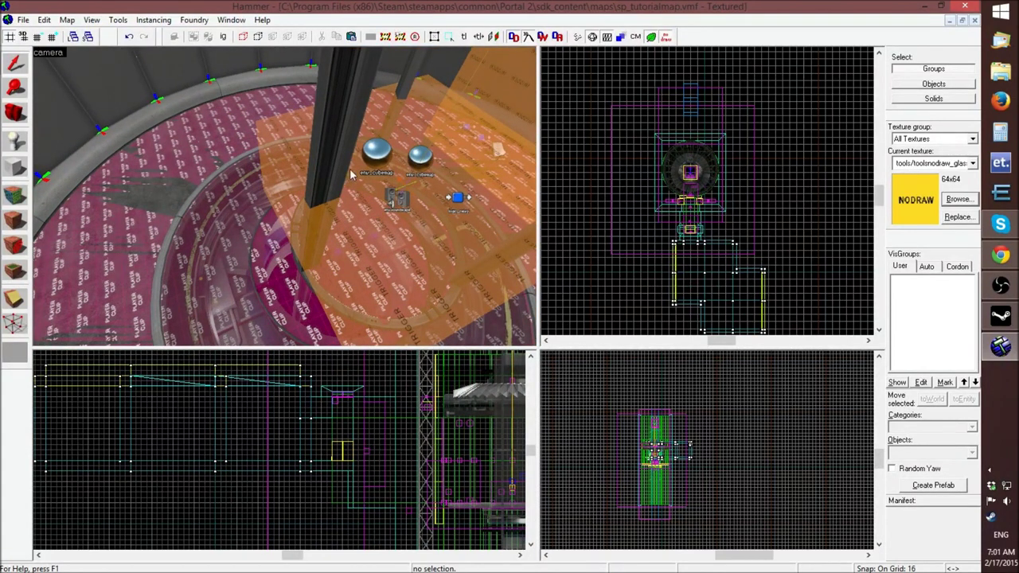
Select the arrival elevator's logic instance, inspect its player clip against the chamber floor, and review its properties
left_click(363, 211)
key("z")
key("z")
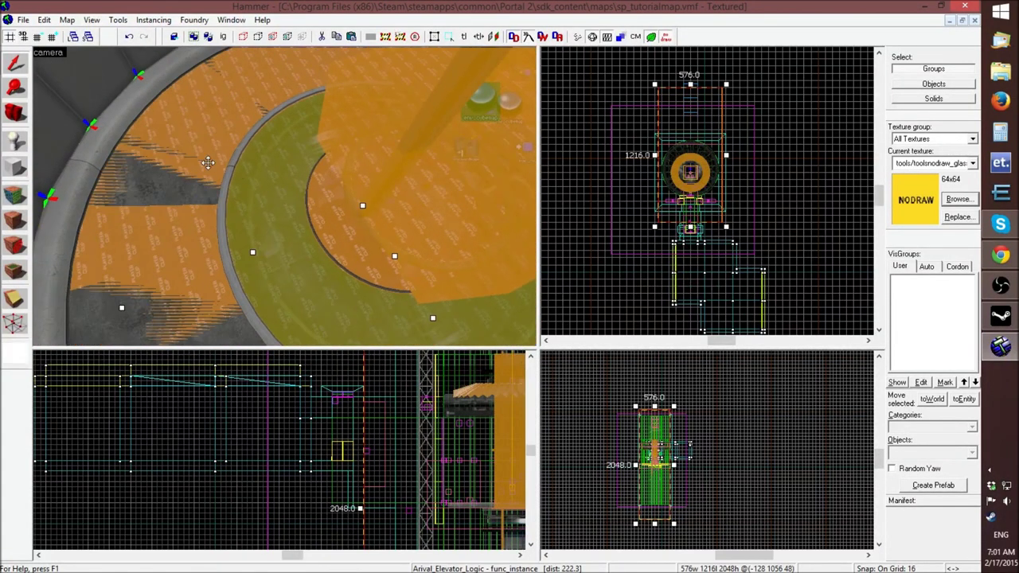
left_click_drag(229, 224, 285, 196)
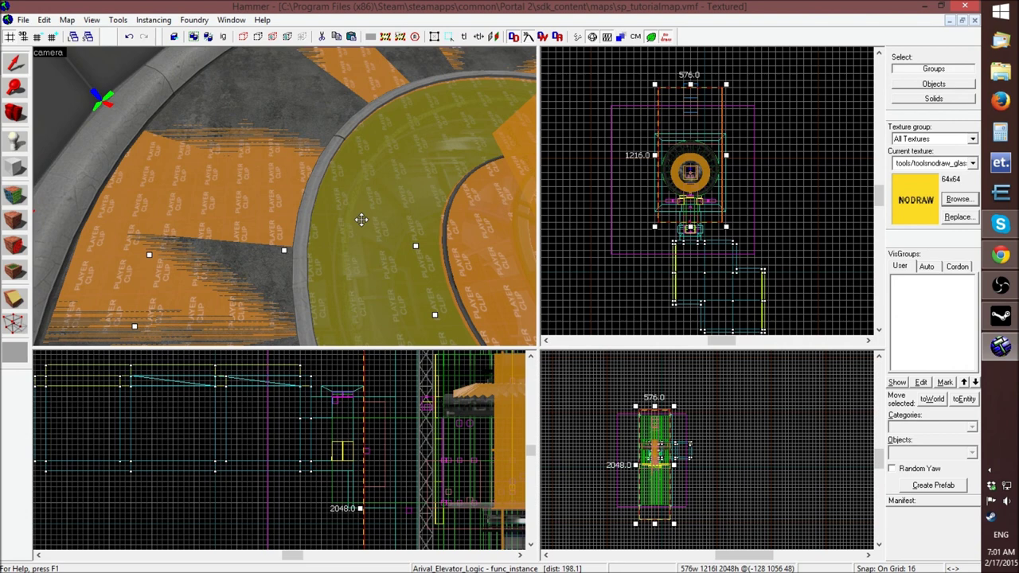
key("z")
key("w")
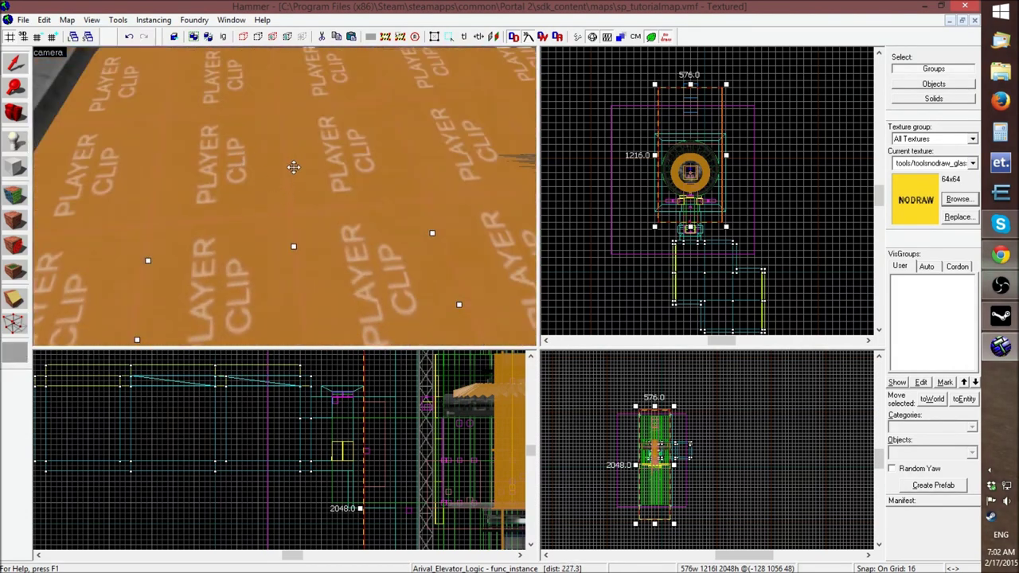
key("z")
left_click_drag(284, 197, 273, 177)
key("alt+Return")
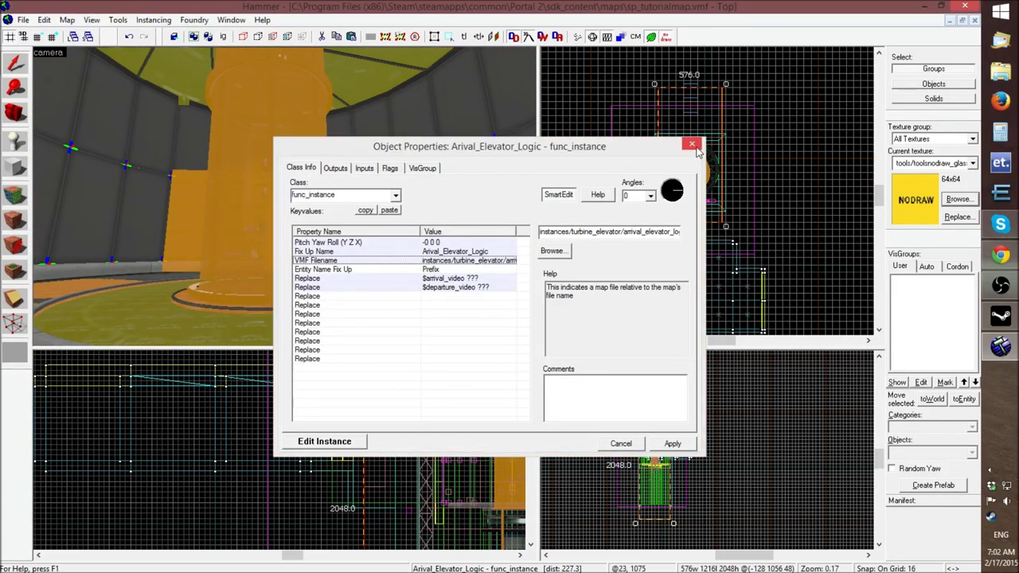
key("Escape")
Compare the logic instance's player clip with the elevator base instance's floor near the chamber wall
left_click_drag(64, 168, 284, 196)
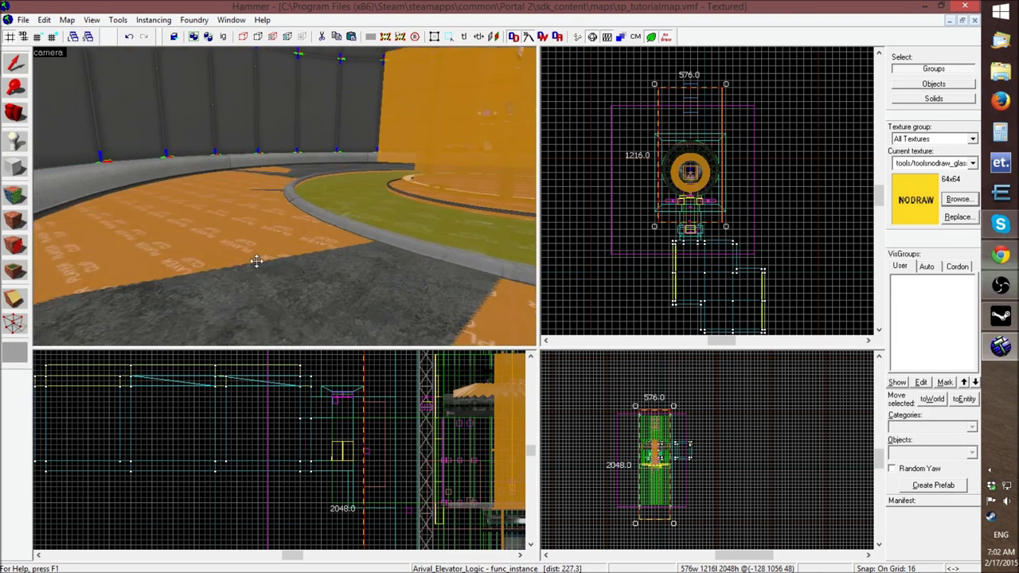
key("z")
key("z")
key("z")
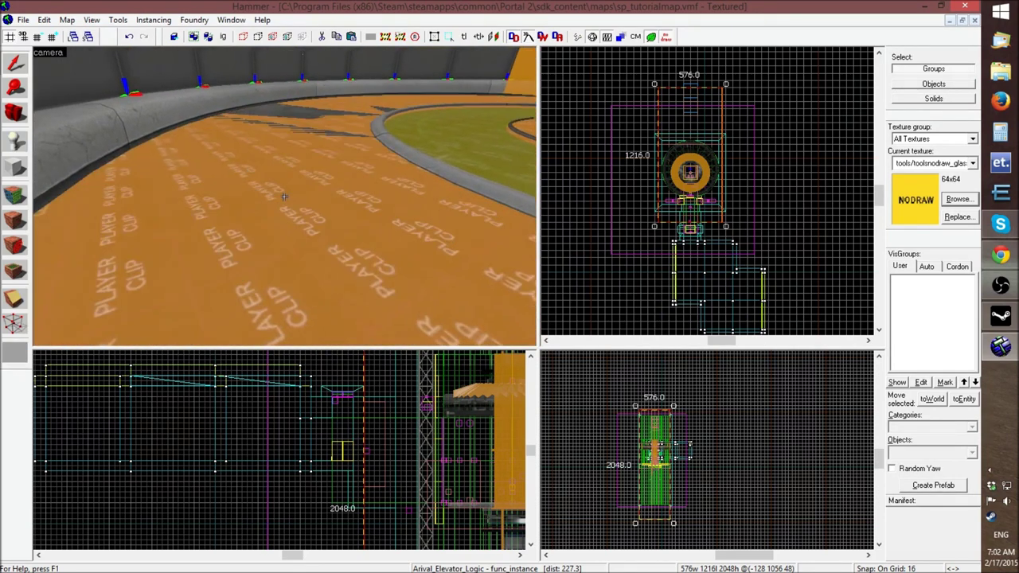
left_click_drag(284, 197, 284, 215)
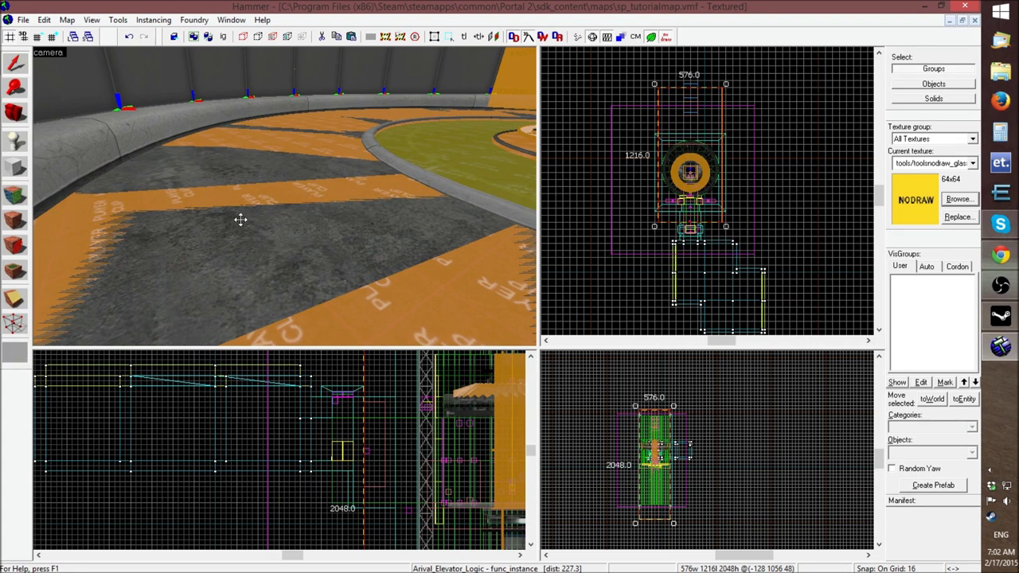
left_click(68, 137)
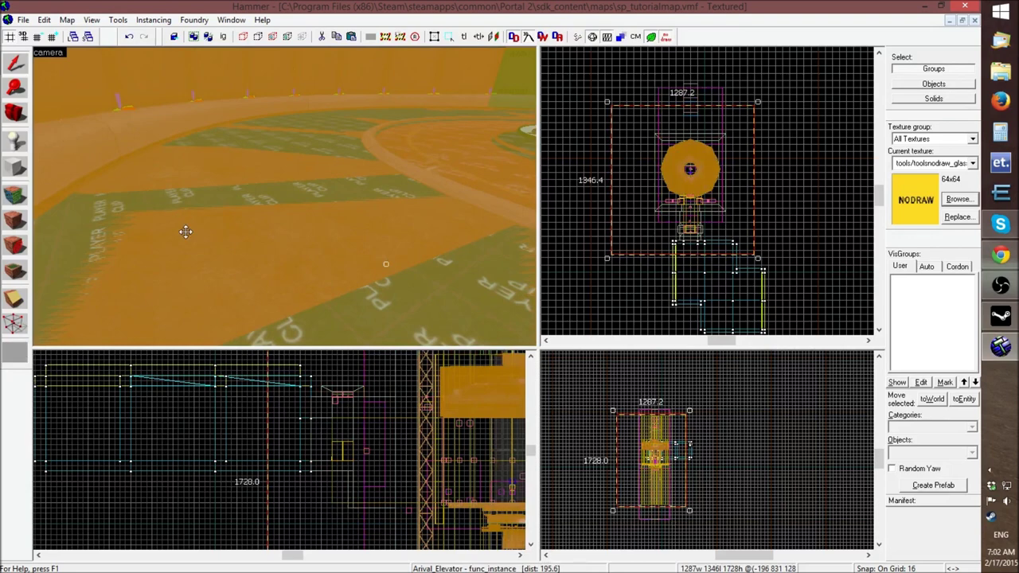
key("z")
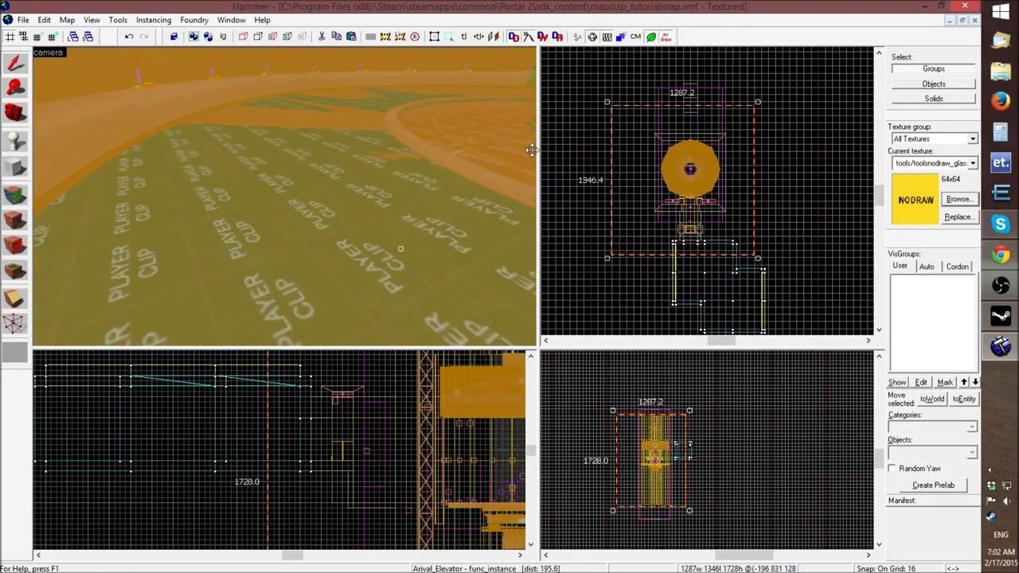
Select the elevator's logic instance and examine its player clip from the chamber through to the room's doorway, then clear the selection
key("z")
key("z")
left_click(401, 184)
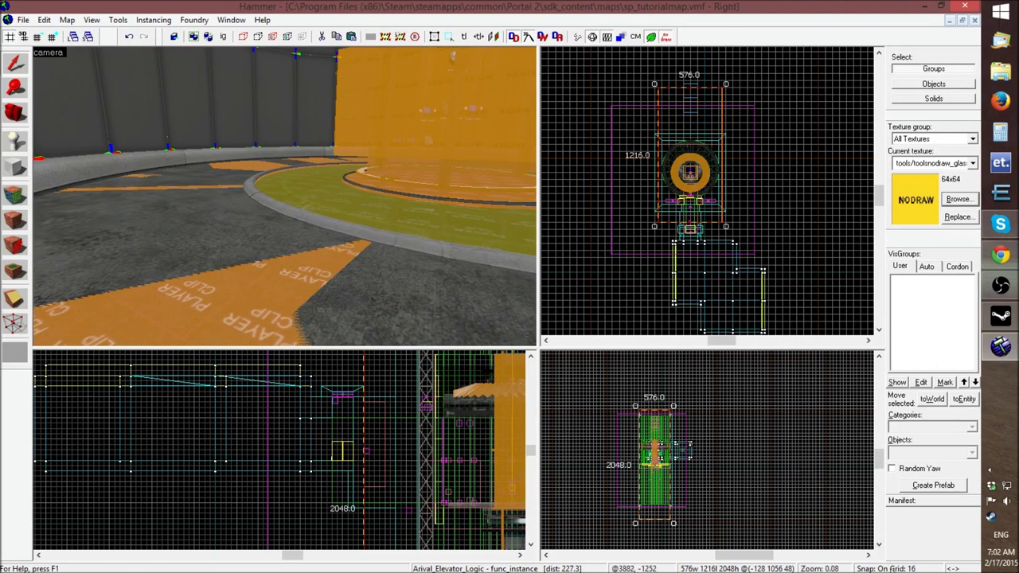
key("z")
key("s")
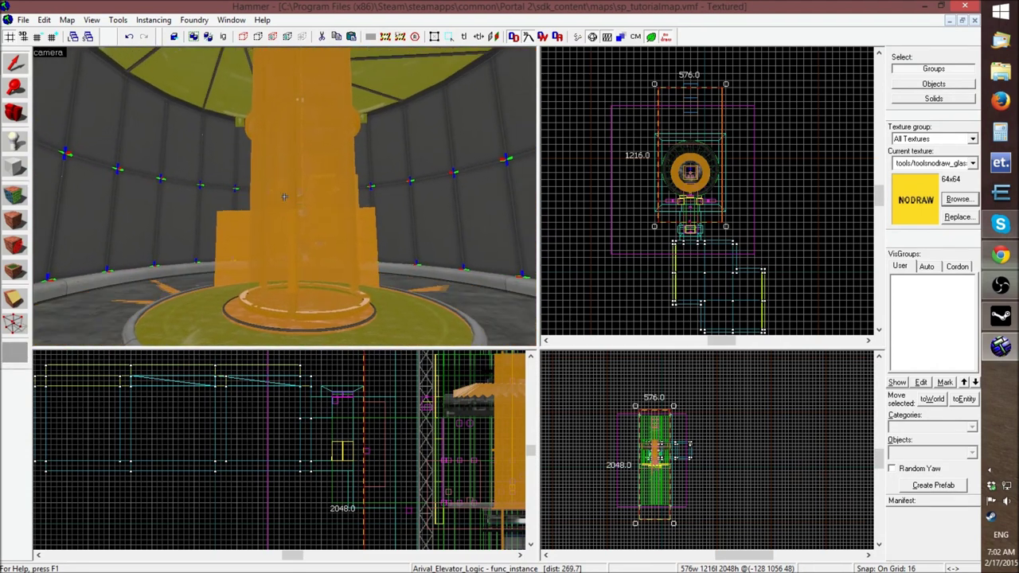
key("w")
key("w")
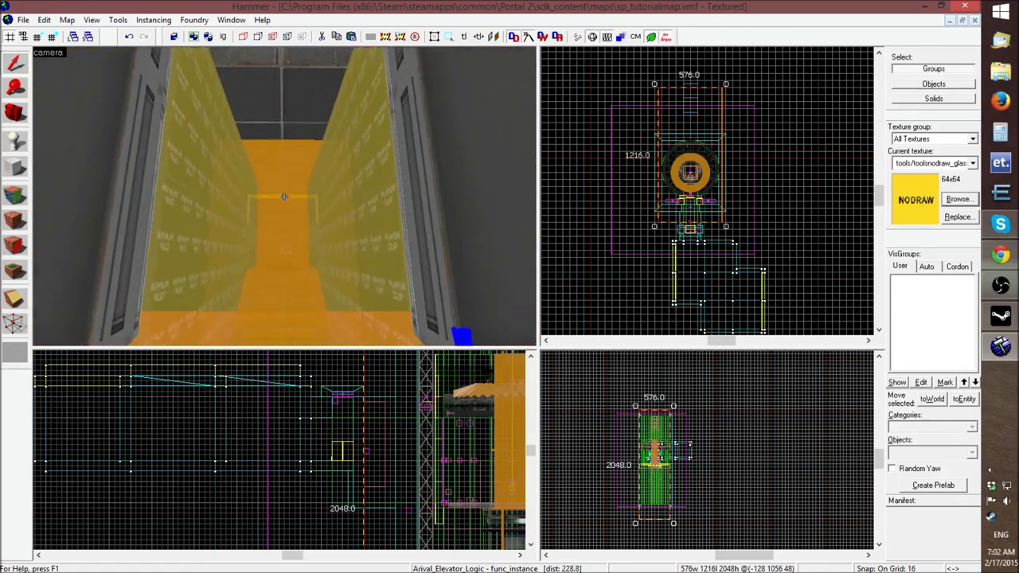
key("w")
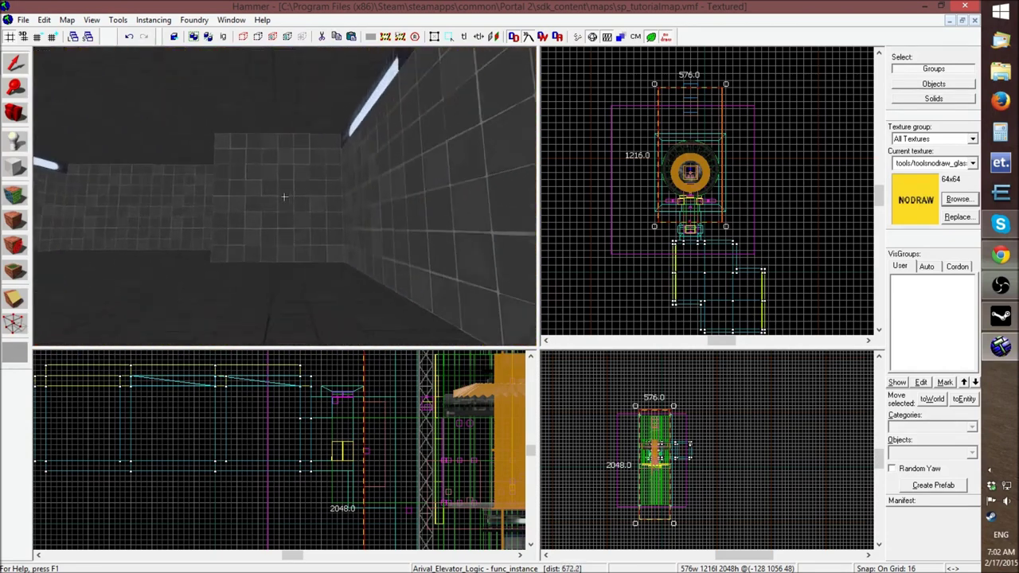
key("w")
key("z")
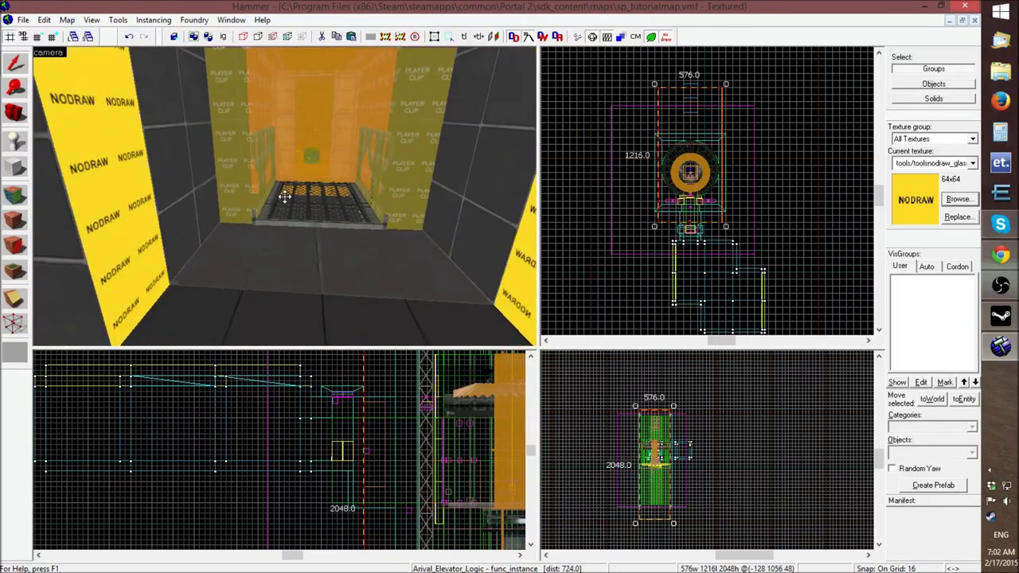
key("s")
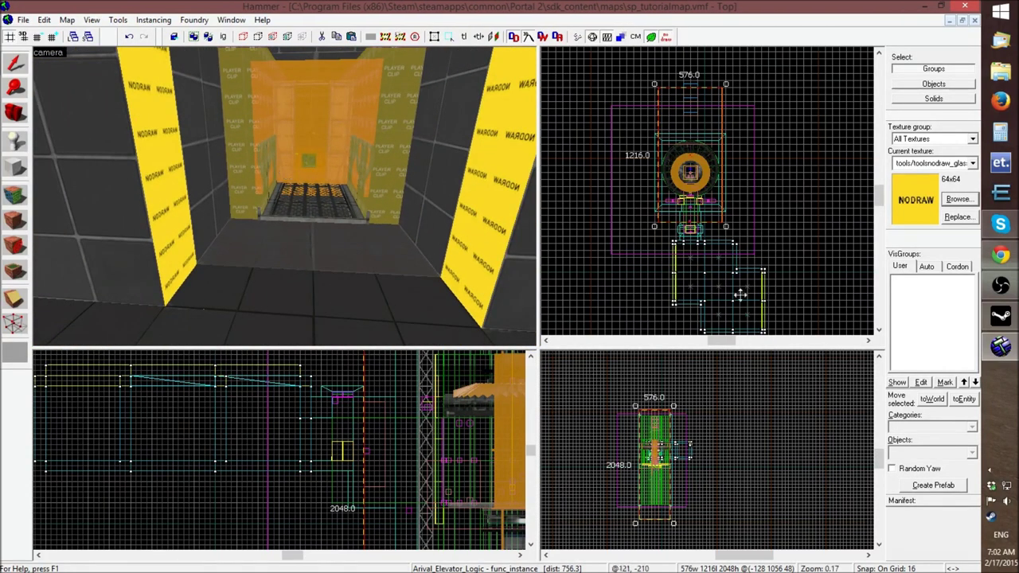
left_click(821, 216)
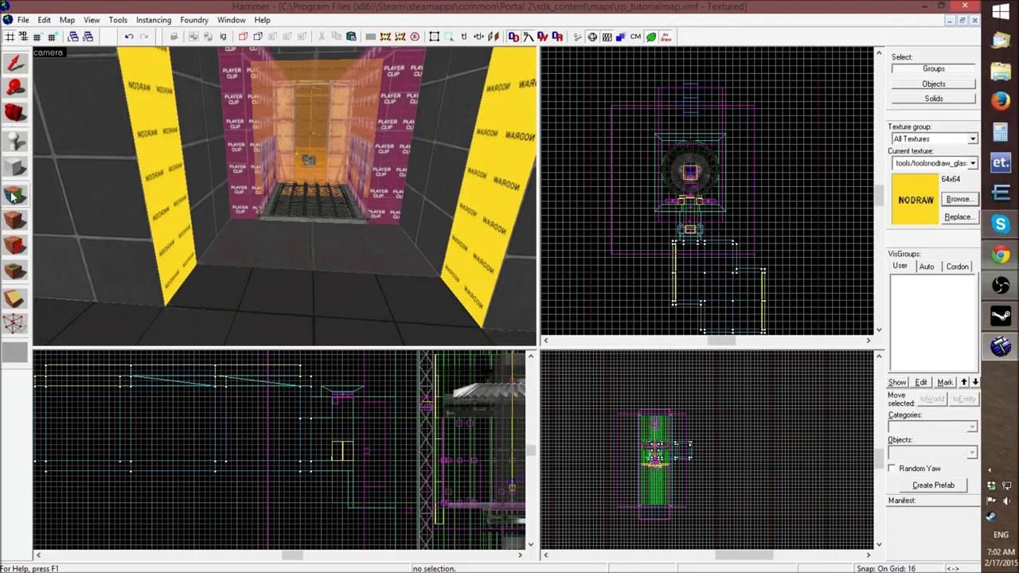
Retexture the nodraw faces framing the elevator doorway with the adjacent wall's metal/black_wall_metal_002b texture
left_click(14, 193)
scroll(167, 184, "down", 3)
scroll(284, 196, "up", 3)
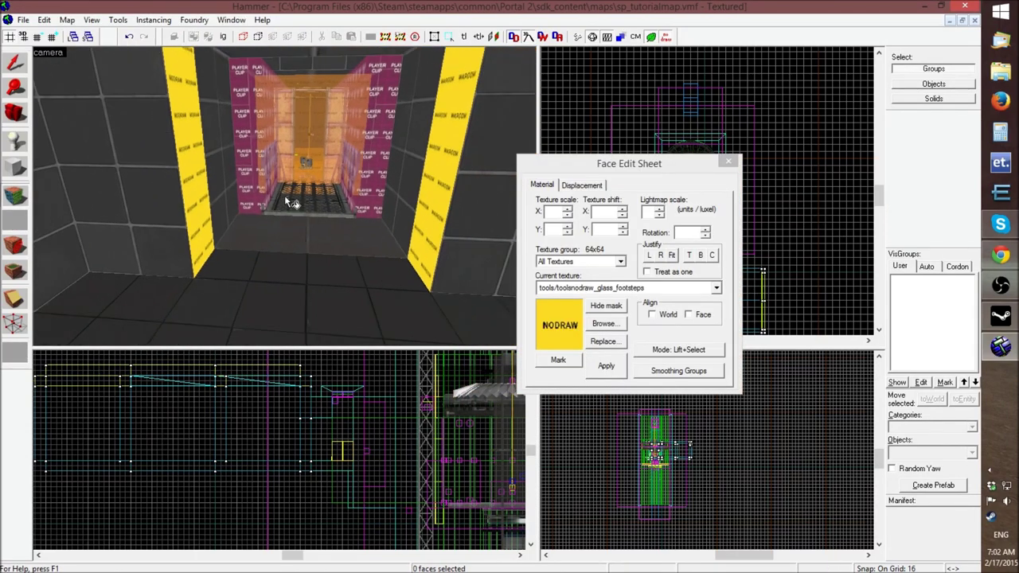
left_click(165, 180)
left_click_drag(165, 180, 285, 198)
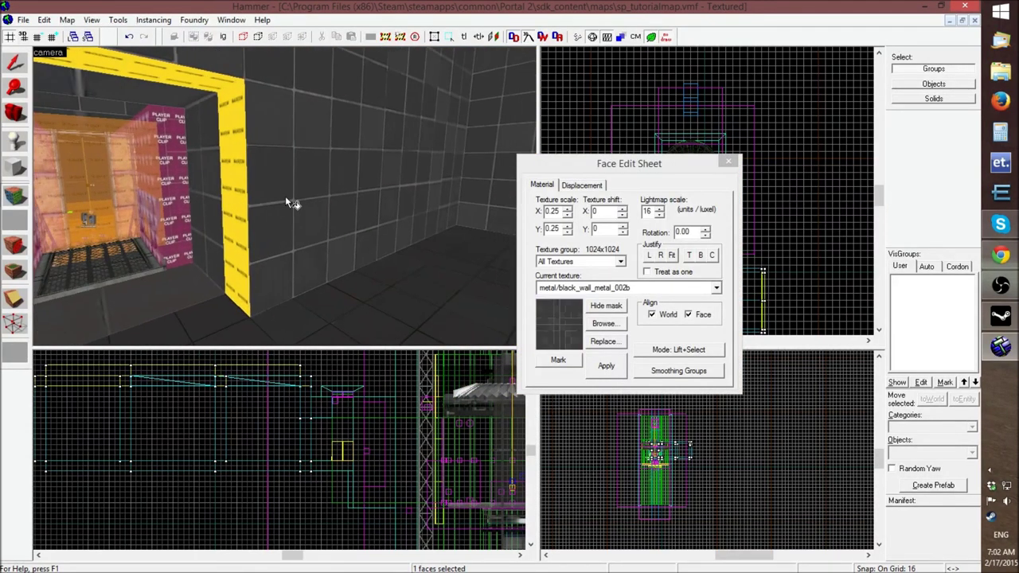
right_click(226, 198)
right_click(212, 83)
key("z")
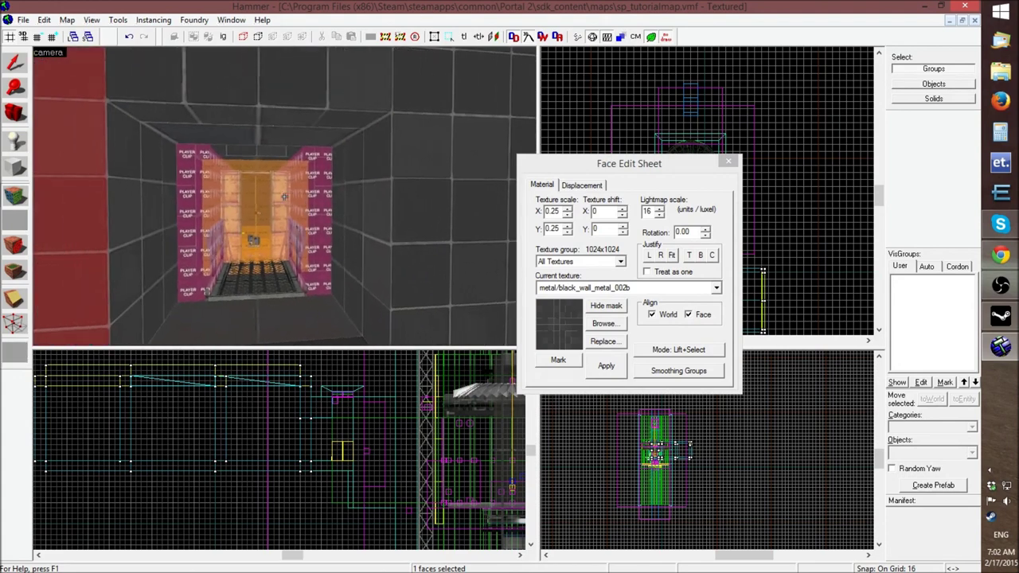
scroll(284, 197, "up", 5)
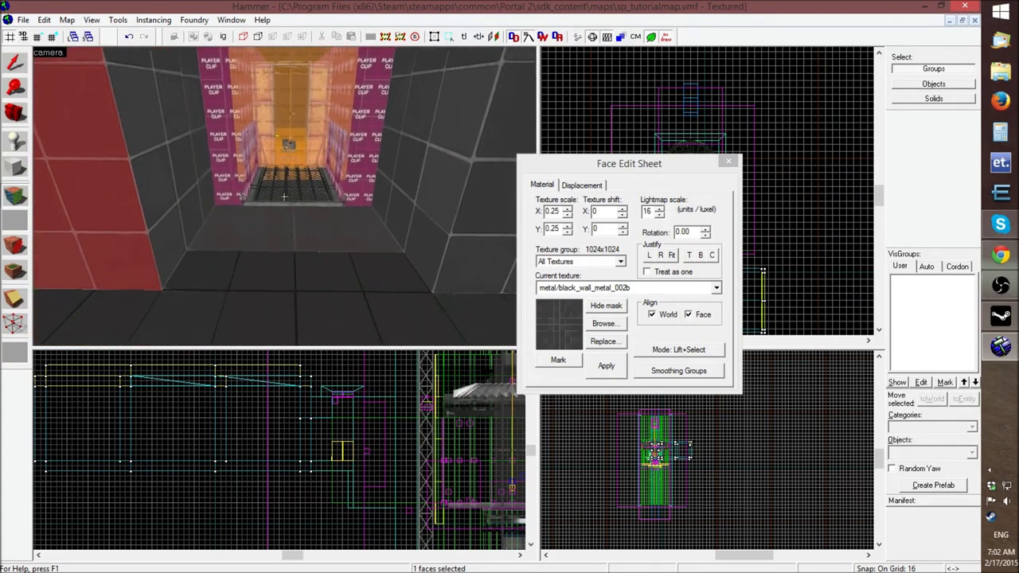
scroll(284, 196, "down", 4)
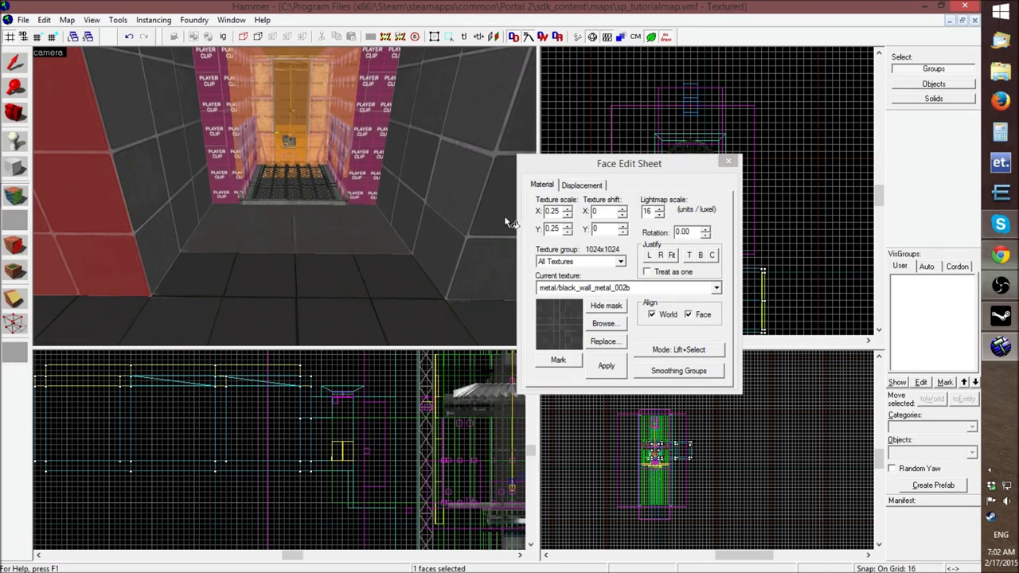
left_click(727, 162)
Inspect the floor seam at the elevator doorway and open the arrival elevator's base instance map
key("z")
key("w")
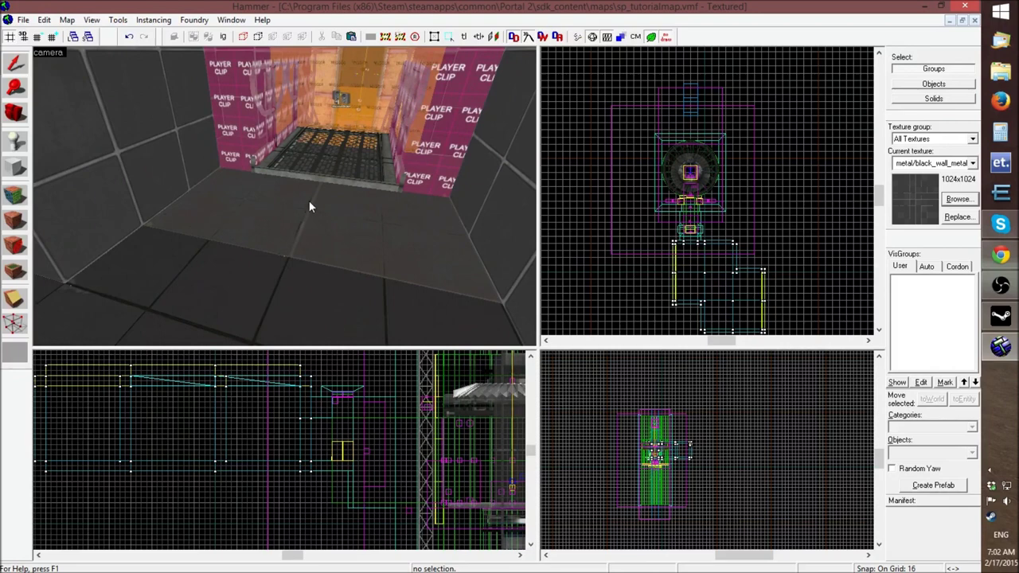
key("s")
key("z")
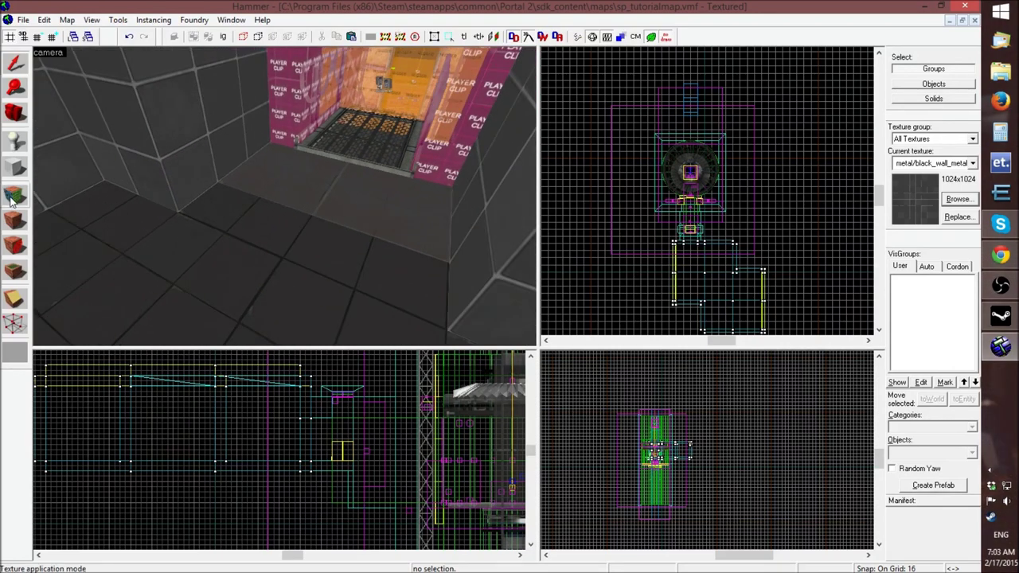
left_click(13, 197)
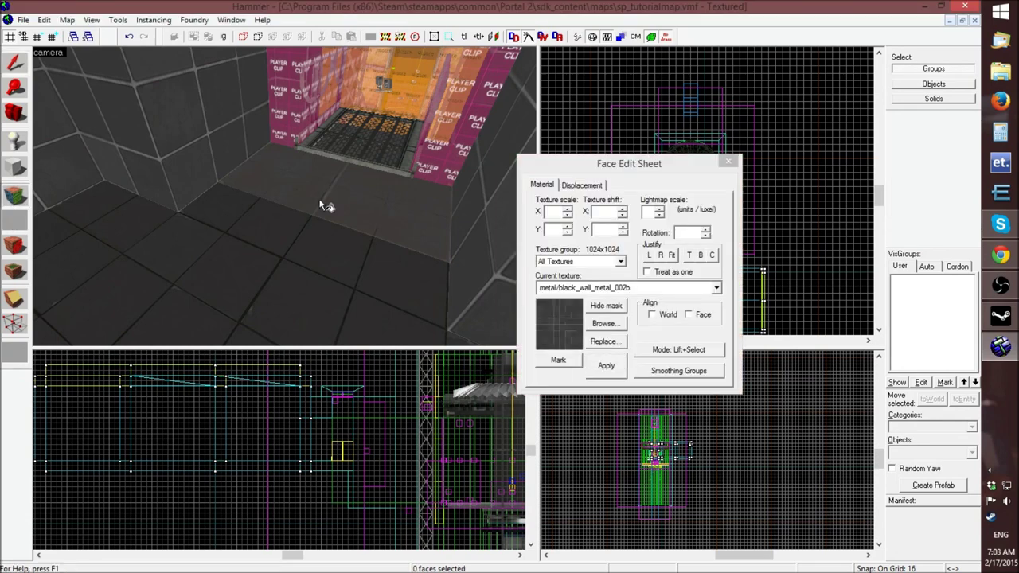
left_click(728, 162)
left_click(359, 195)
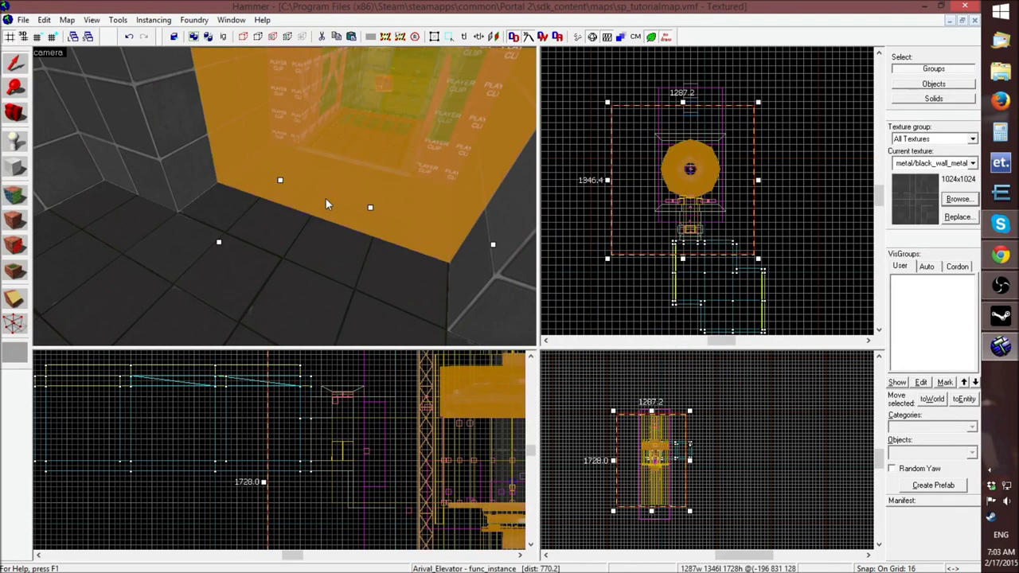
key("alt+Return")
left_click(324, 442)
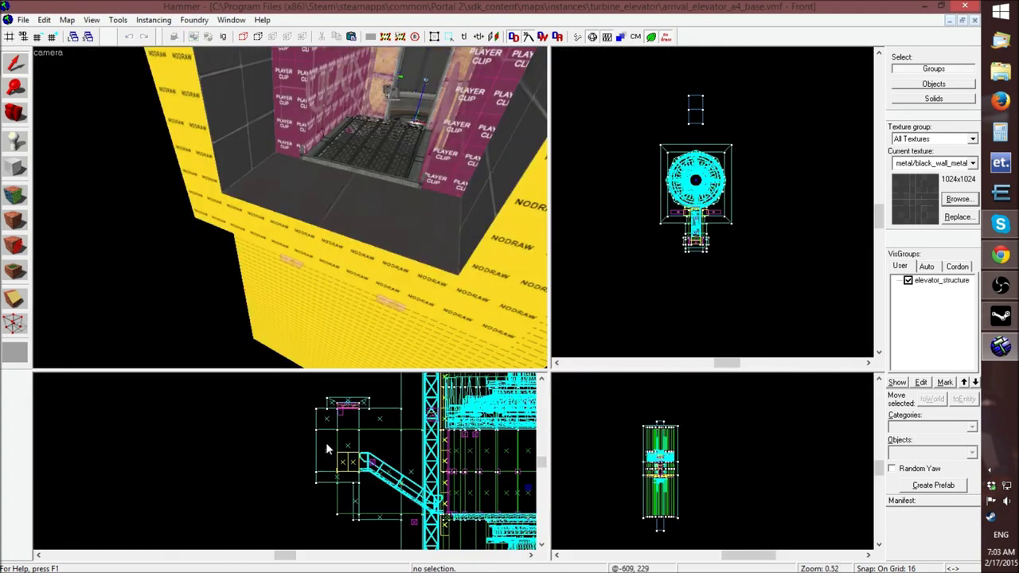
Sample the doorway floor's texture in the base instance to identify it, and close the instance map
left_click(15, 200)
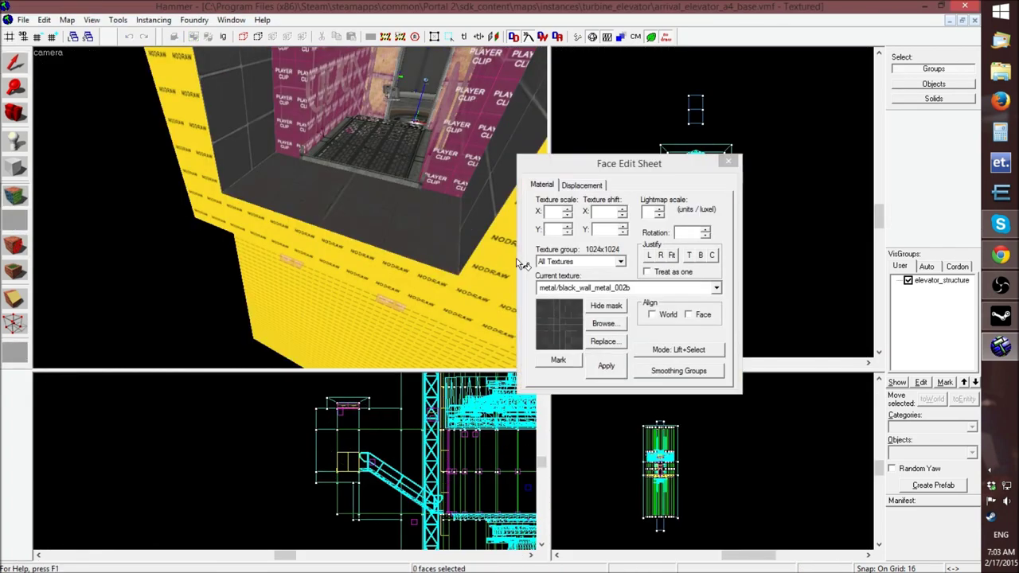
left_click(378, 230)
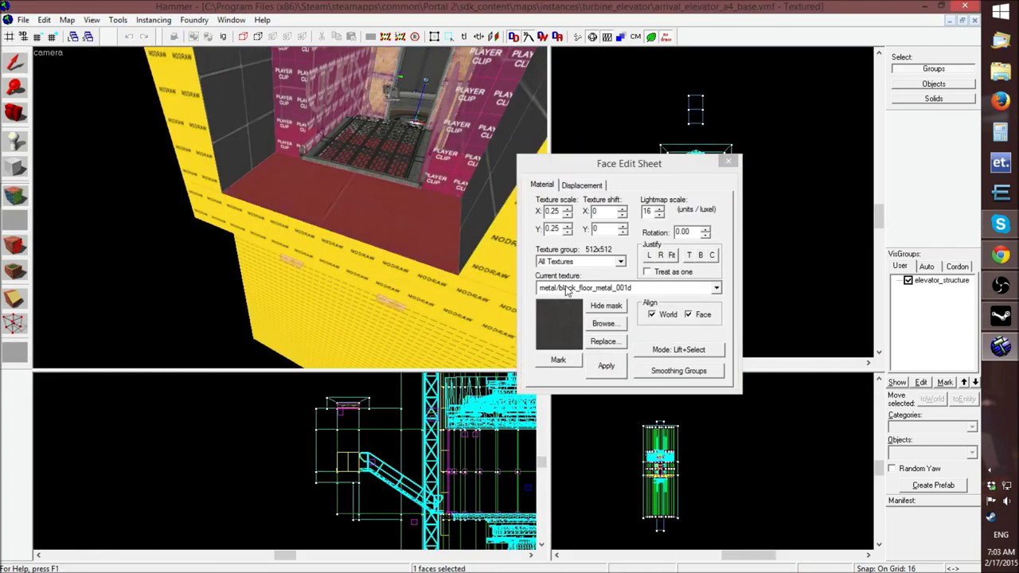
left_click(639, 290)
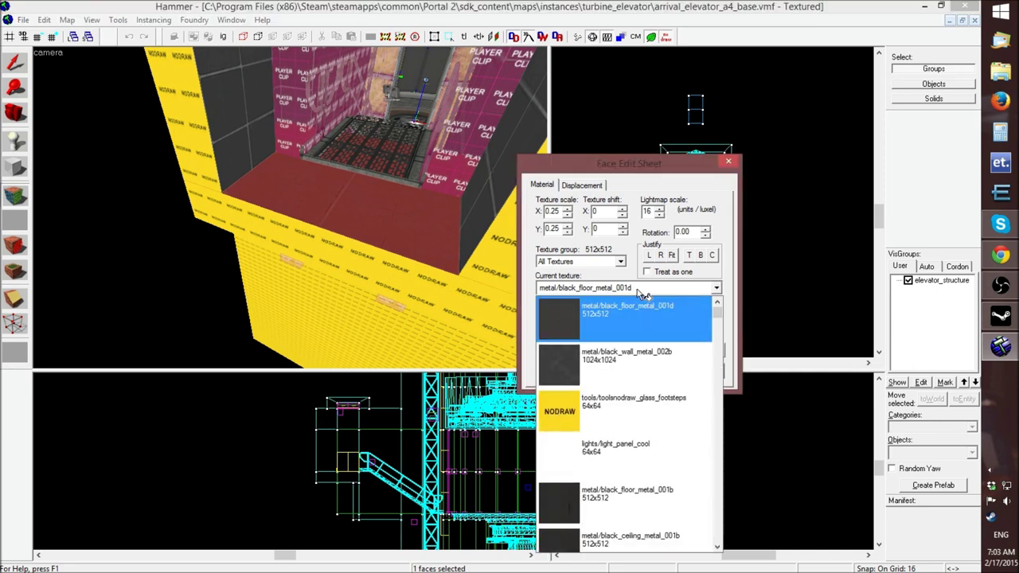
left_click(640, 290)
left_click(727, 162)
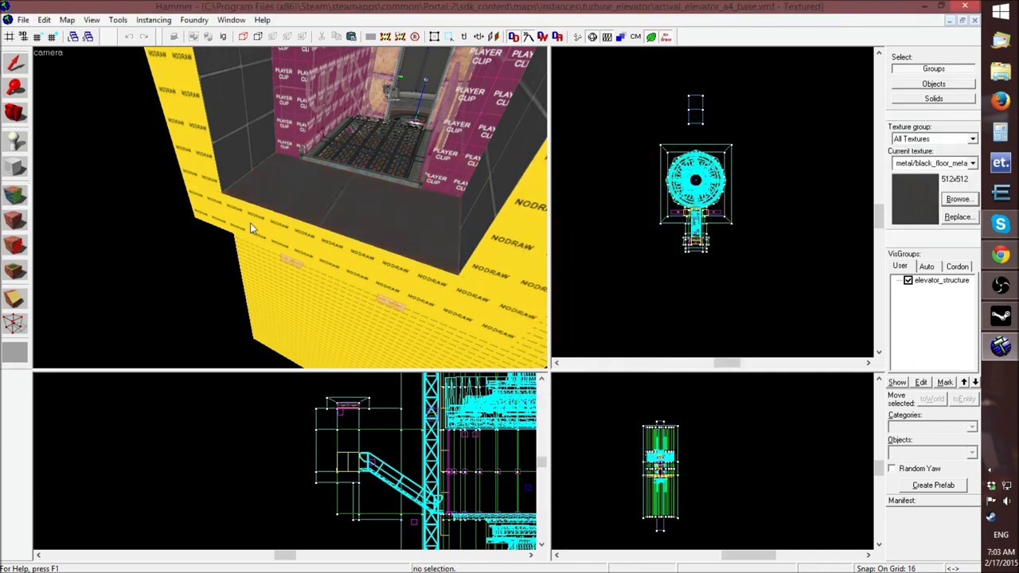
left_click(974, 20)
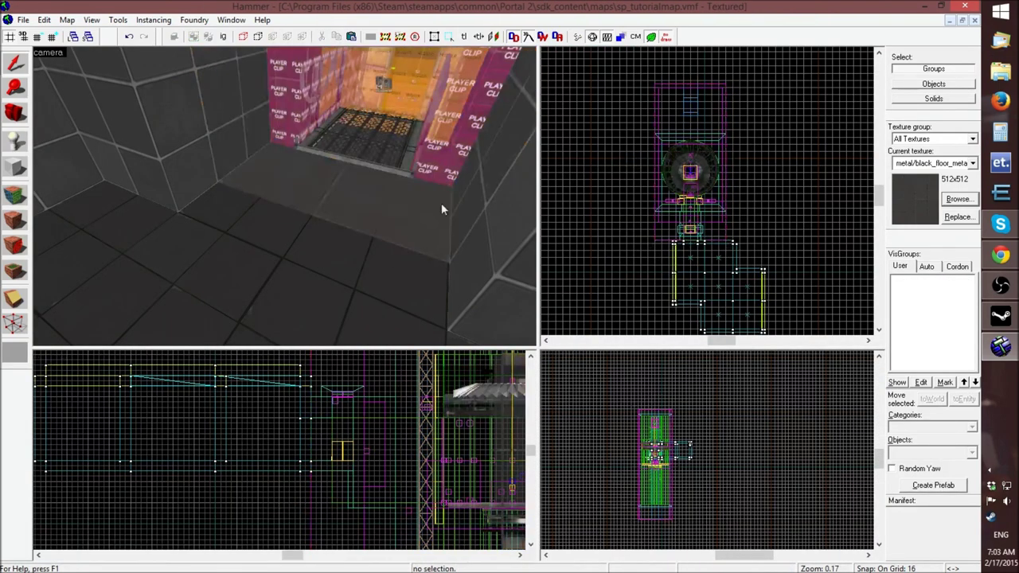
Filter the texture browser by floor_metal and apply metal/black_floor_metal_001d to the room's floor face by the elevator doorway
left_click(14, 195)
left_click(250, 308)
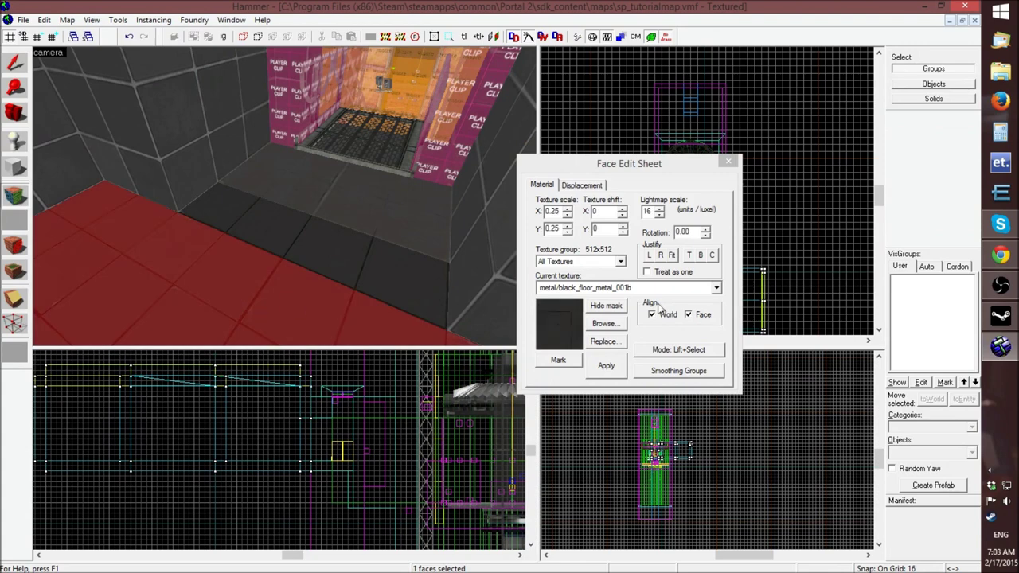
left_click(604, 324)
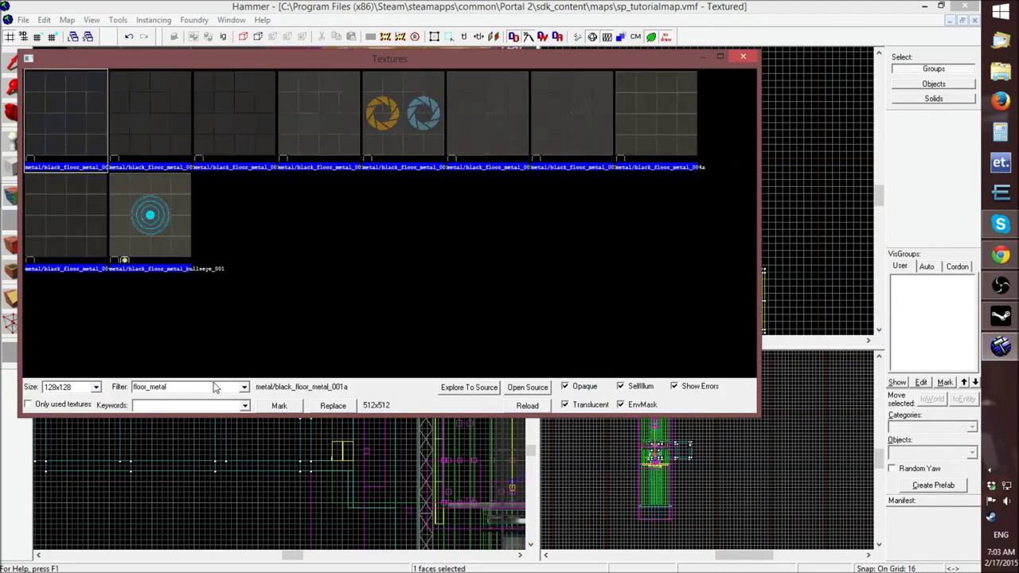
left_click(480, 140)
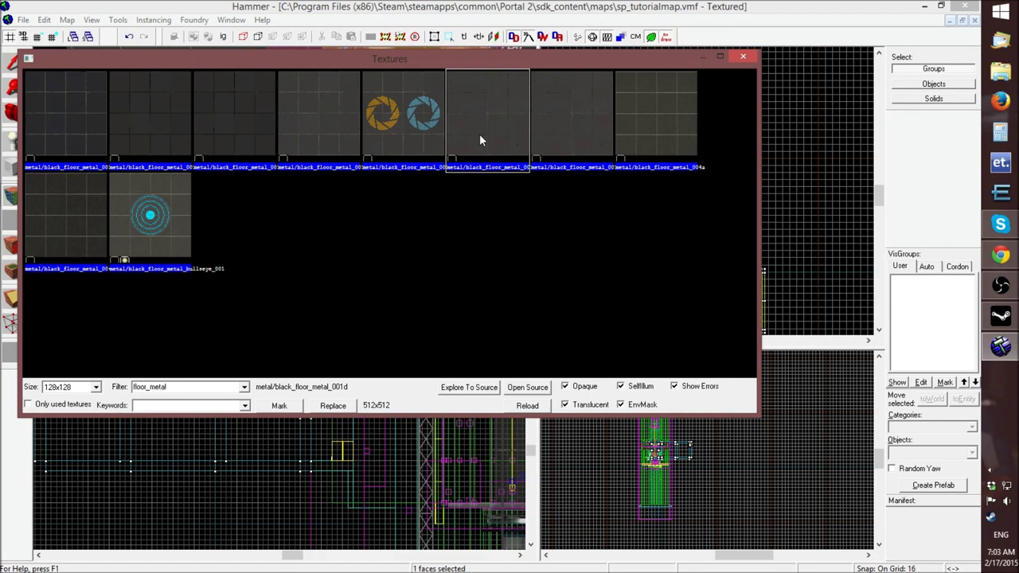
double_click(480, 140)
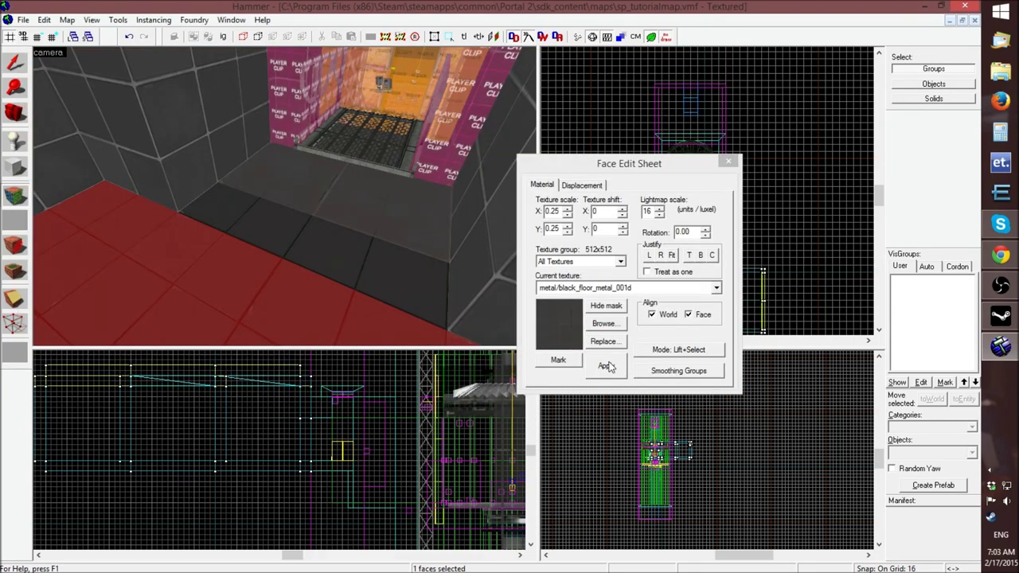
left_click(606, 366)
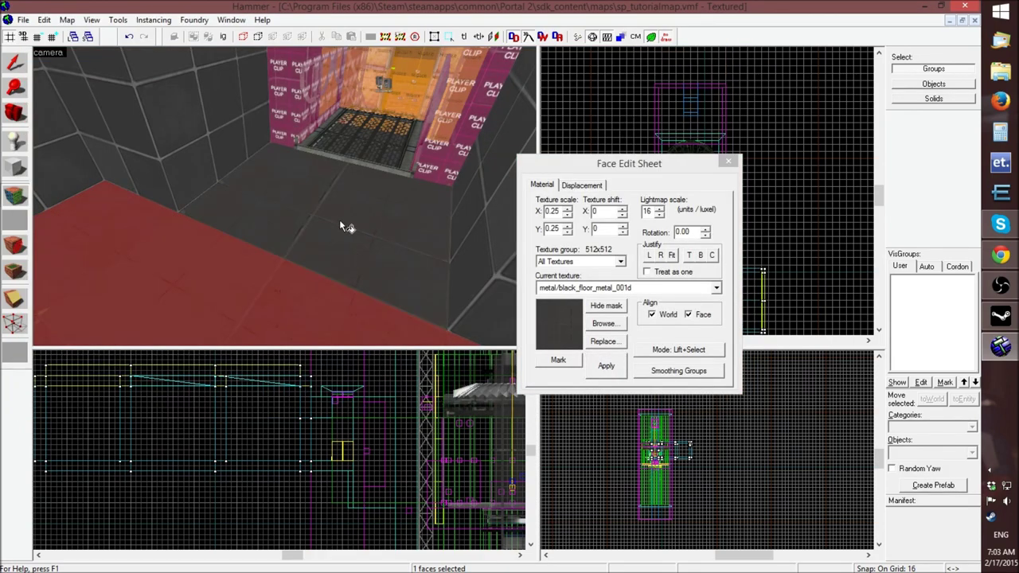
Apply metal/black_floor_metal_001d to the room's remaining floor faces and finish face editing
key("z")
key("z")
right_click(322, 180)
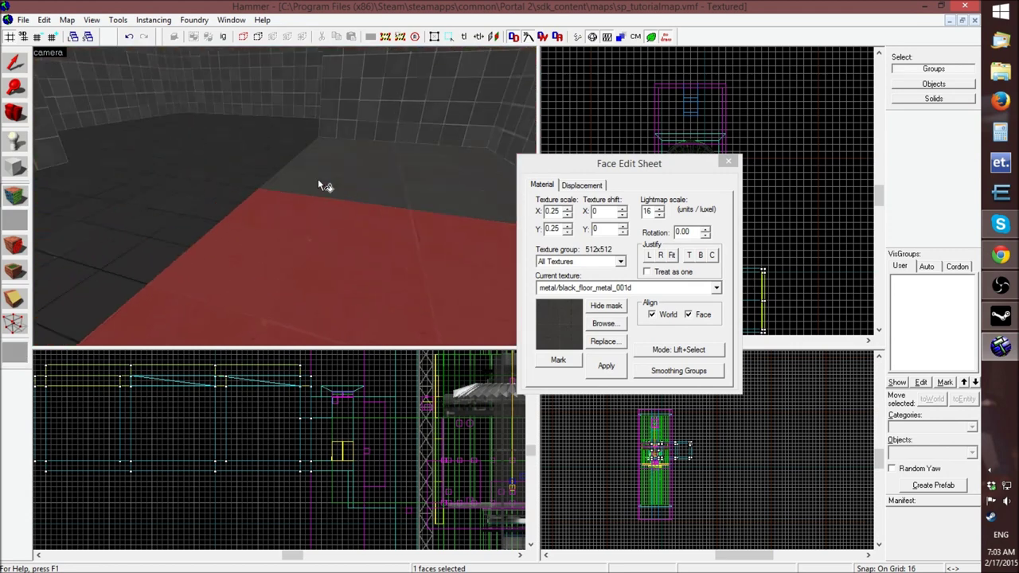
right_click(247, 162)
right_click(268, 127)
right_click(176, 122)
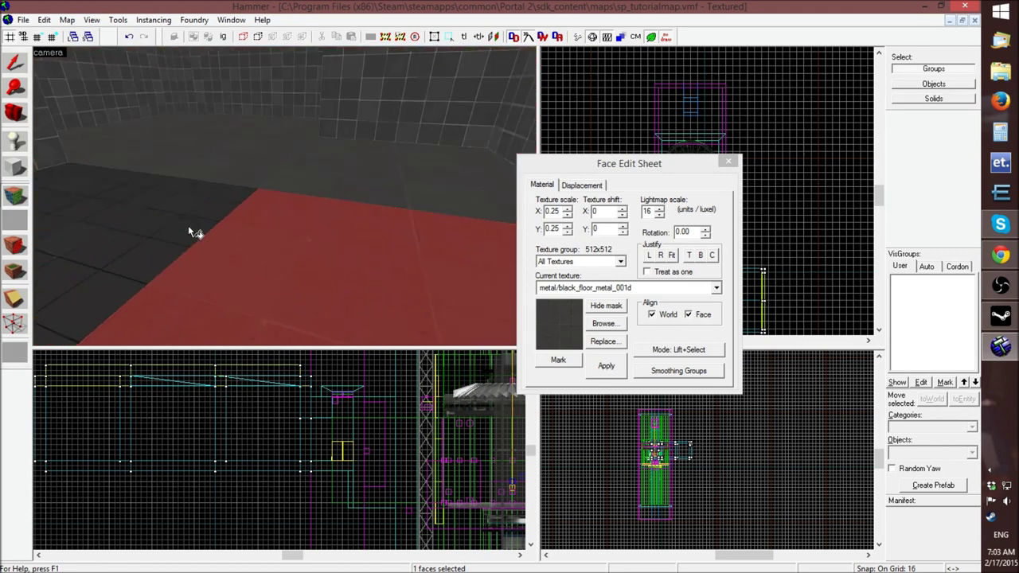
right_click(189, 226)
key("z")
key("z")
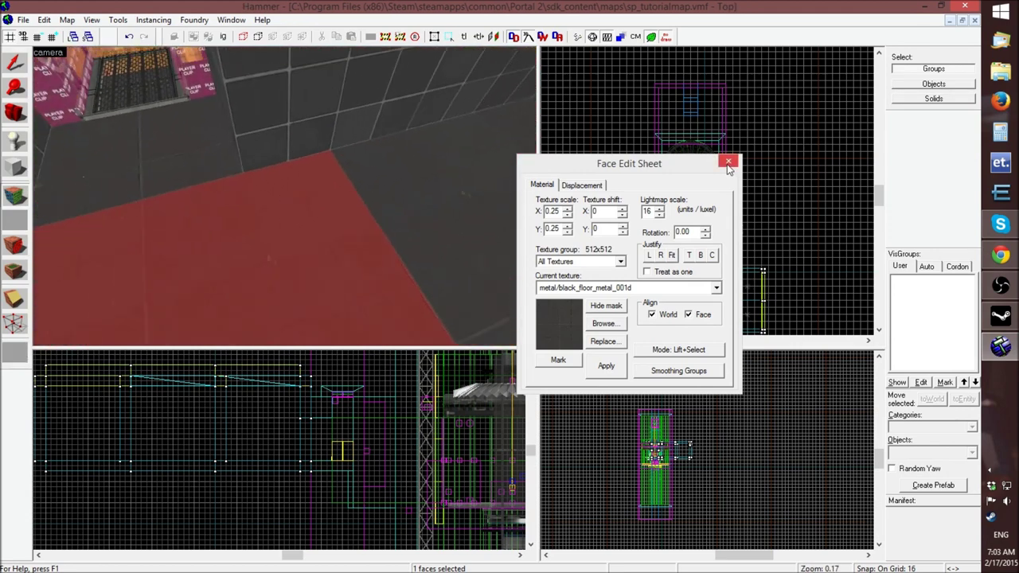
left_click(729, 163)
Examine the retextured floor and walls around the elevator doorway in the 3D view
key("z")
key("w")
key("s")
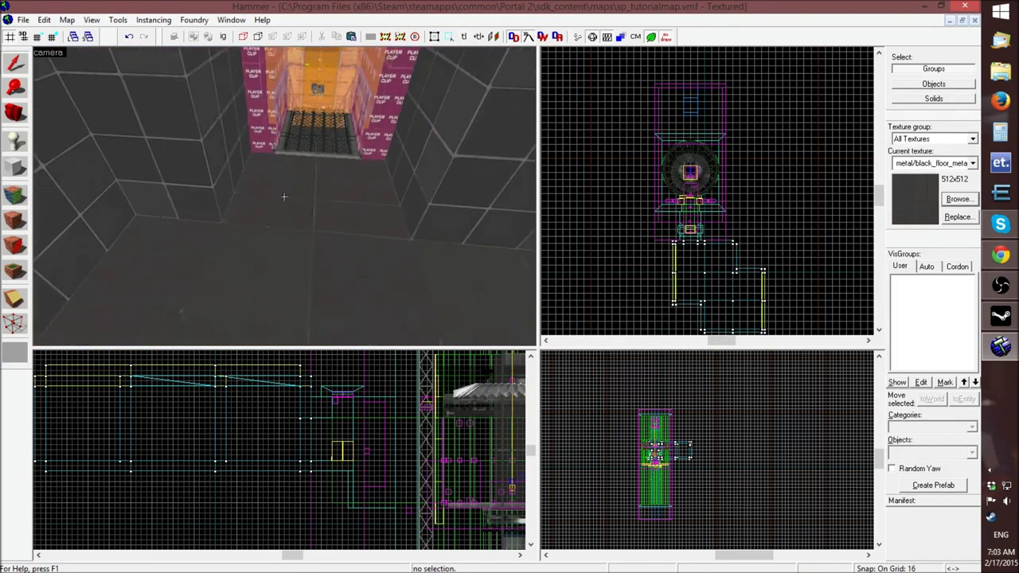
key("w")
key("s")
key("w")
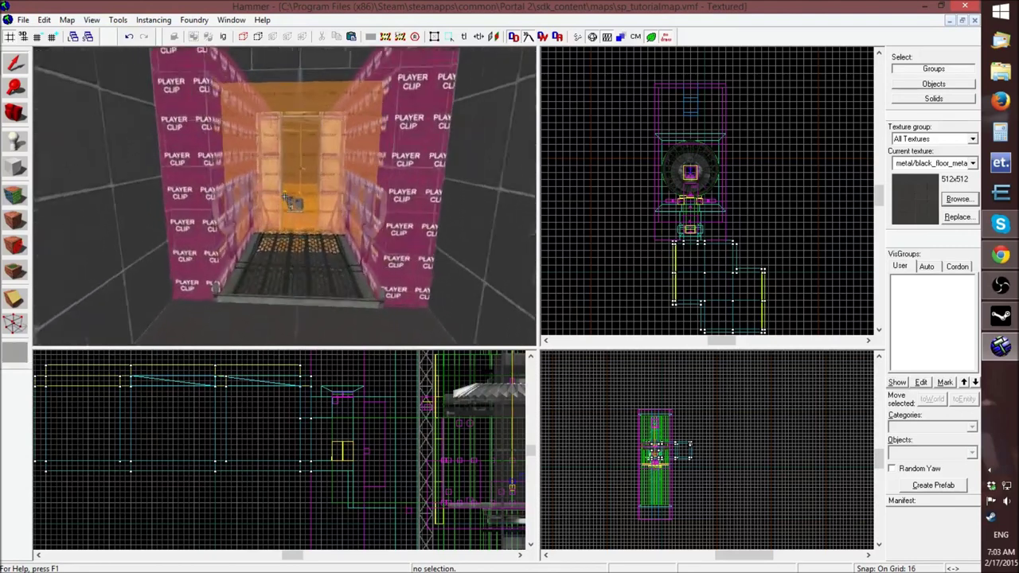
key("s")
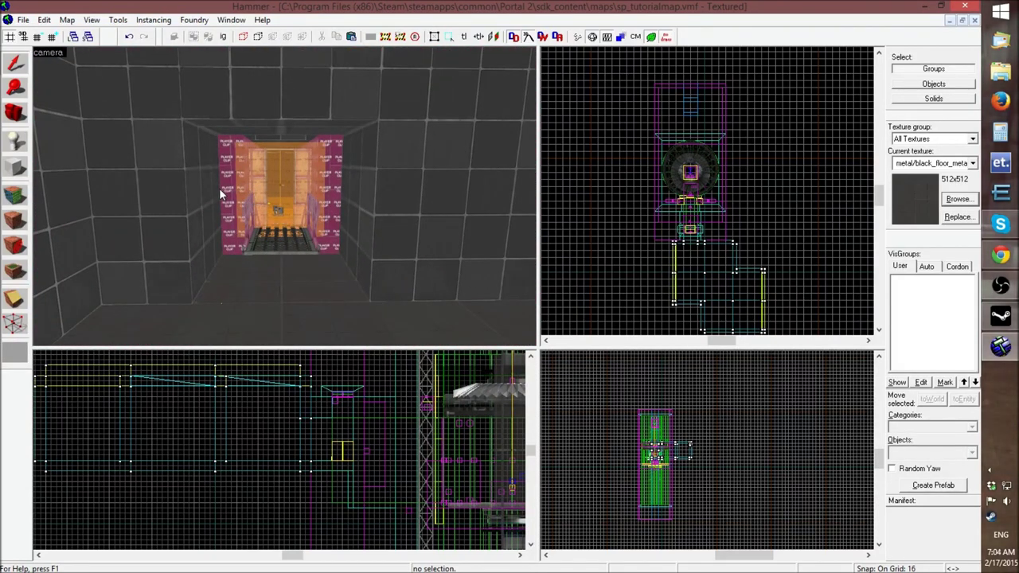
key("z")
key("w")
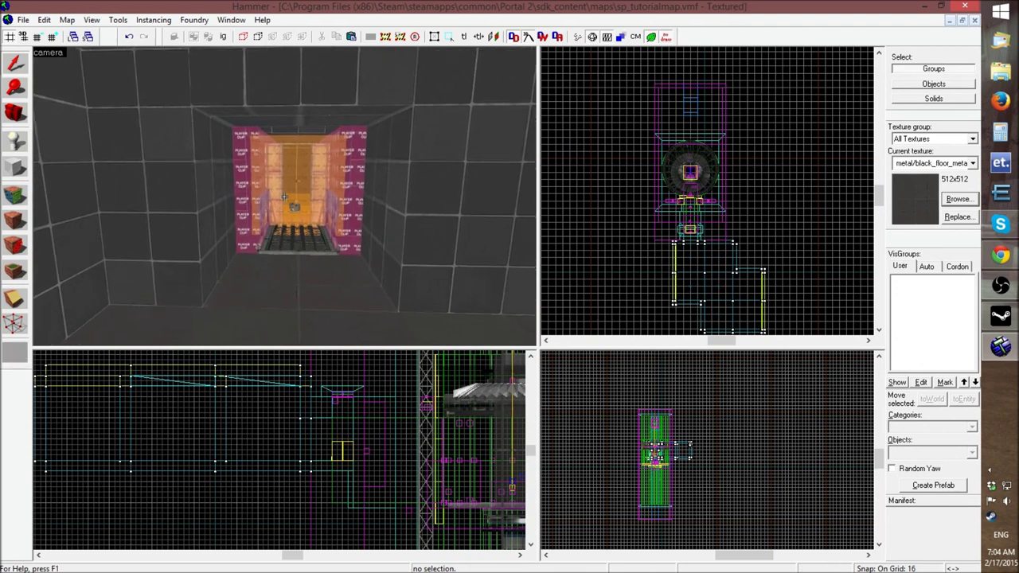
key("w")
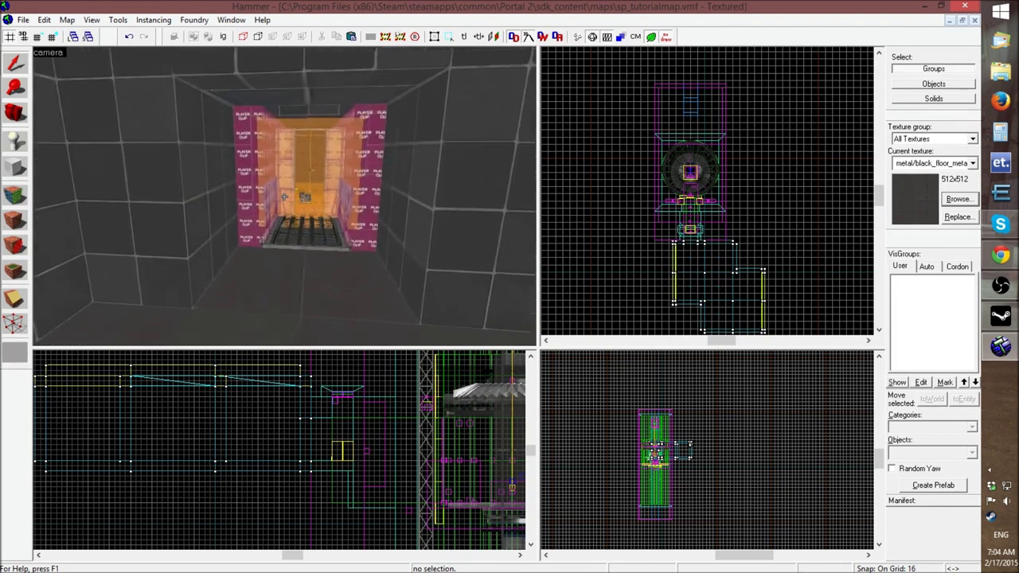
Examine the floor and walls throughout the rest of the room in the 3D view
key("w")
key("s")
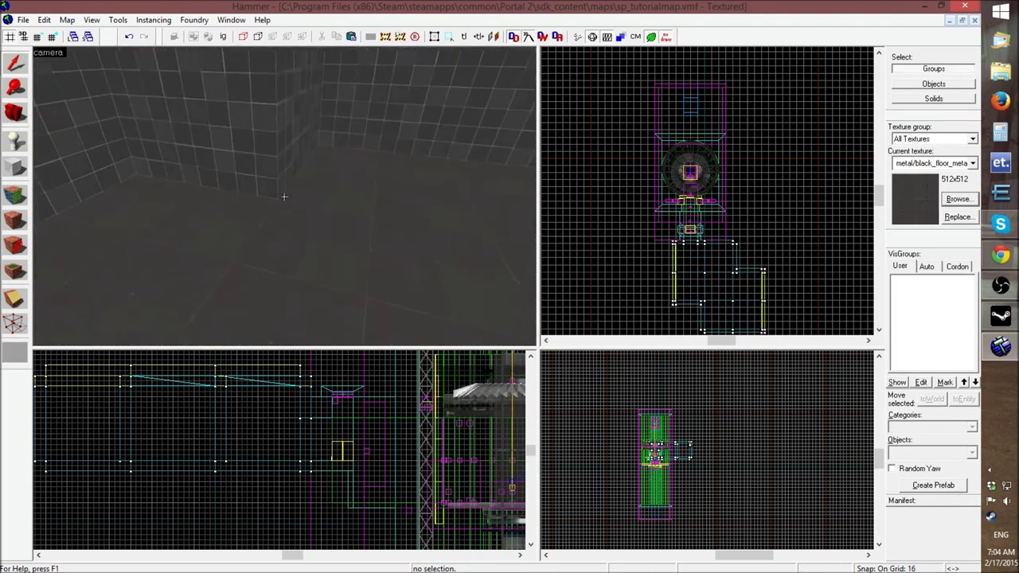
key("w")
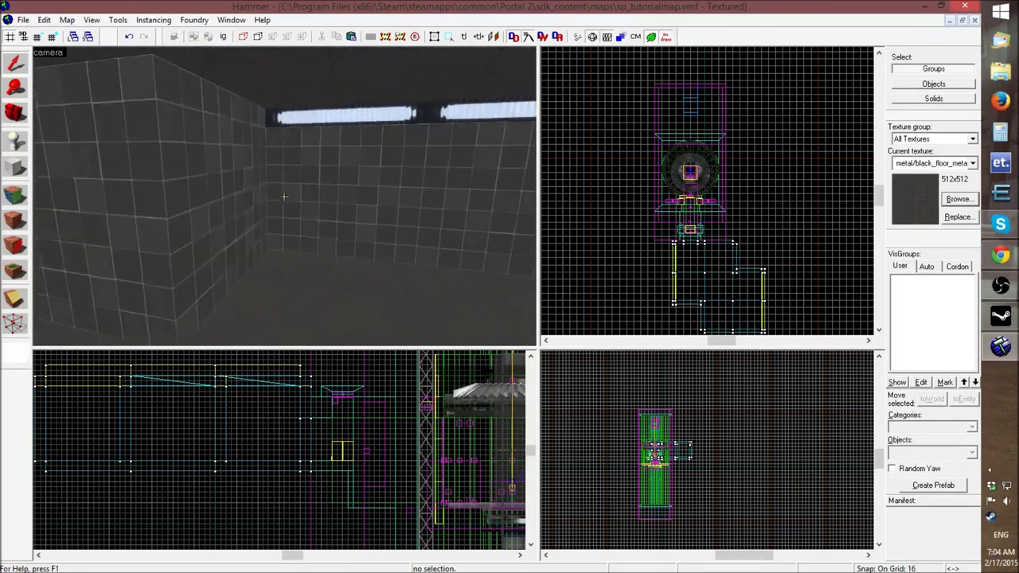
key("z")
key("z")
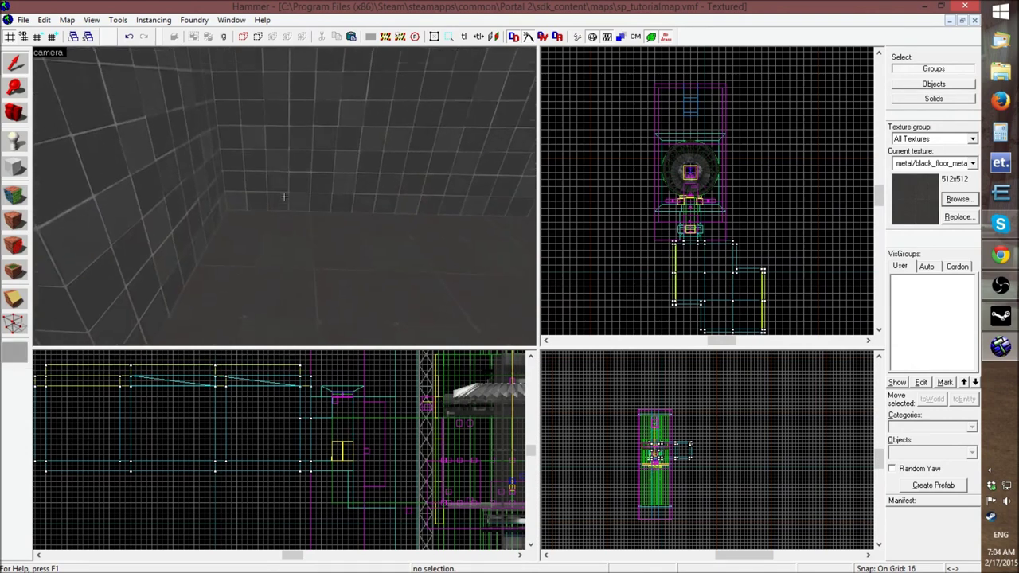
key("a")
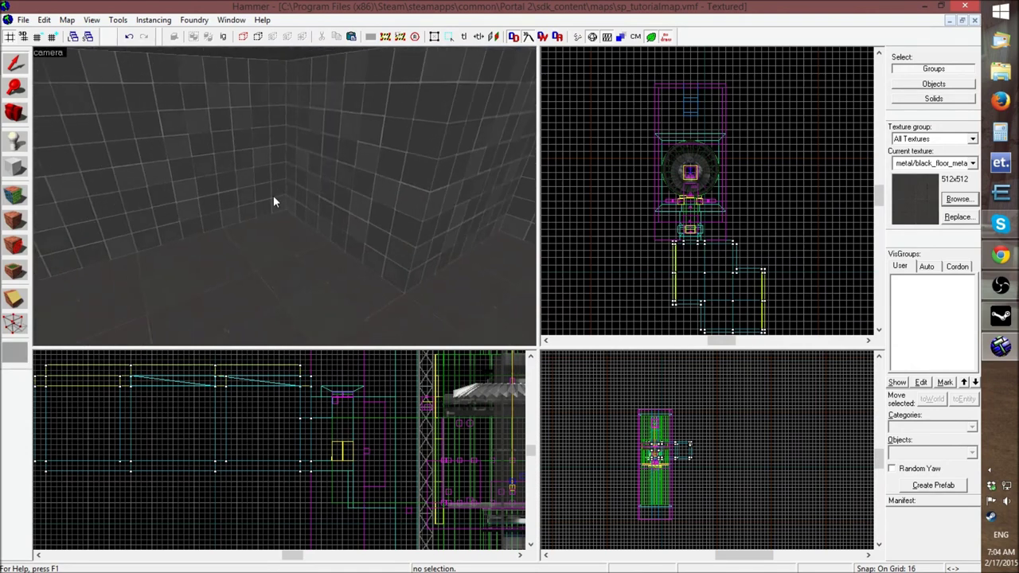
key("z")
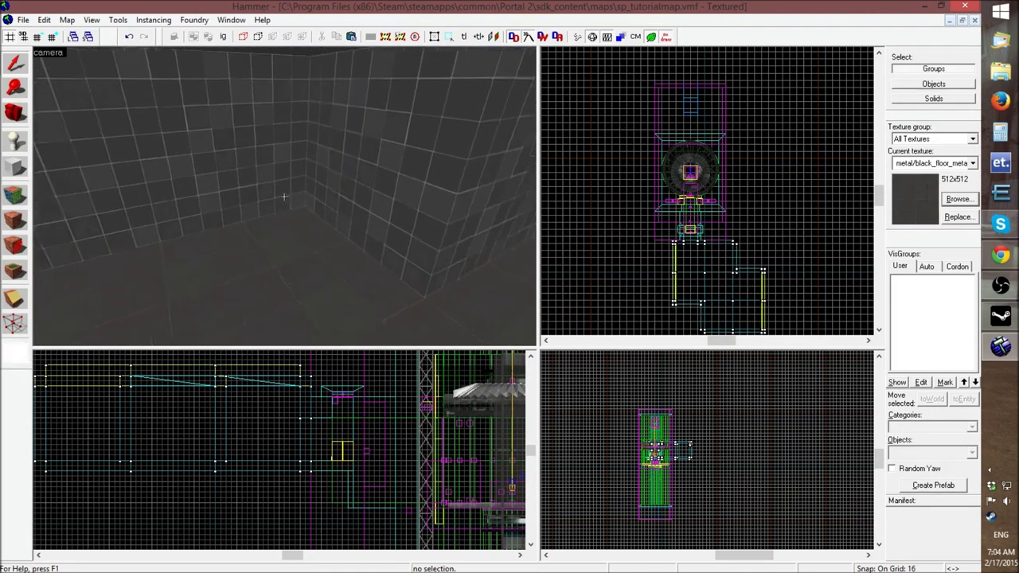
key("z")
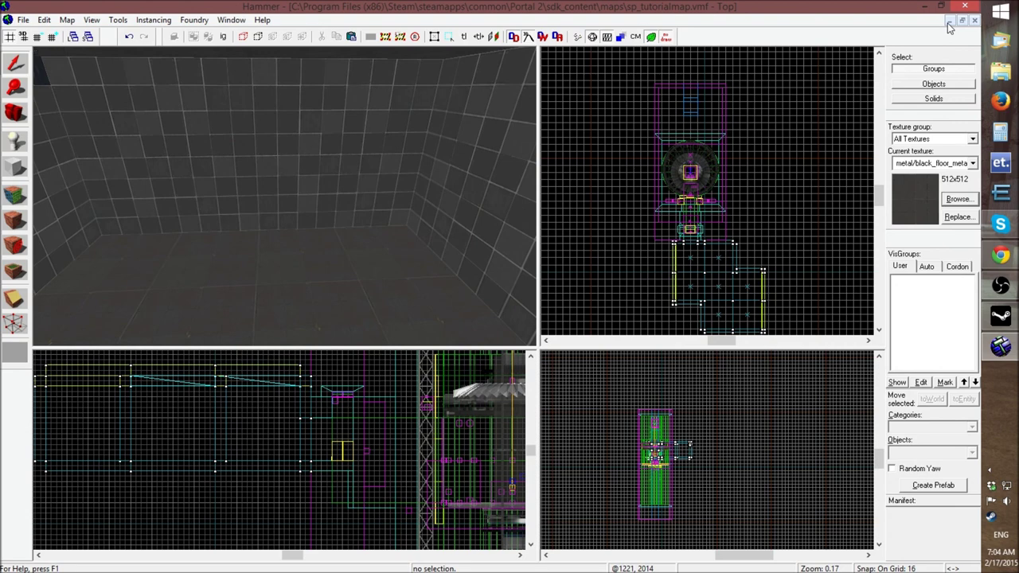
Switch to the sp_map_fly_an_day map and look for the instance blocks outside its rooms
left_click(948, 23)
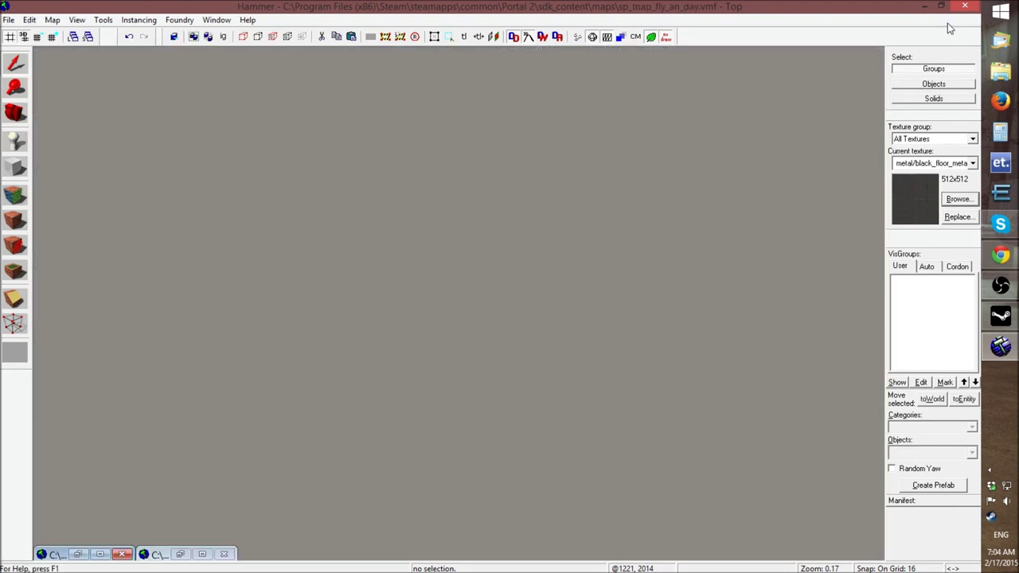
left_click(180, 554)
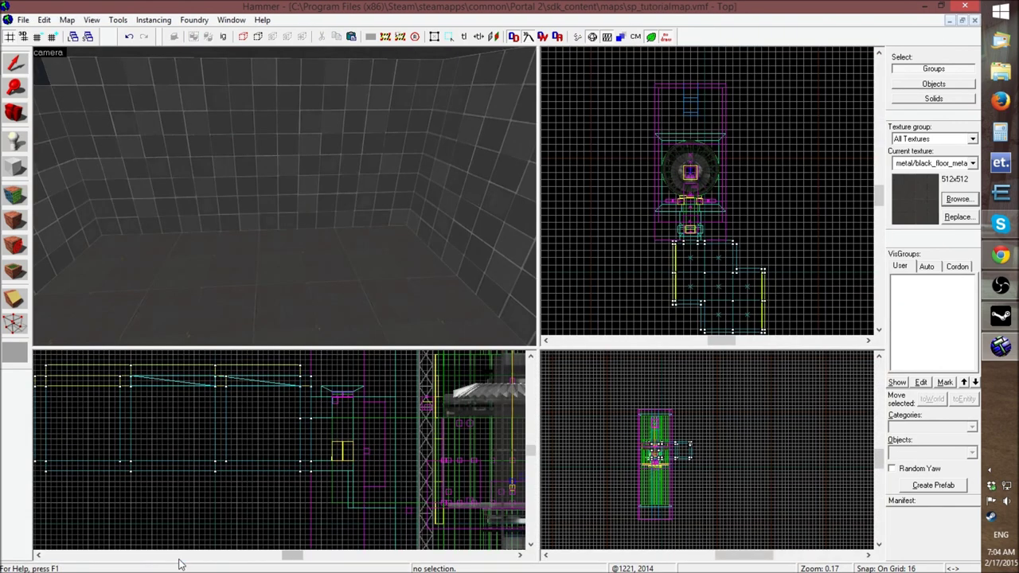
left_click(950, 24)
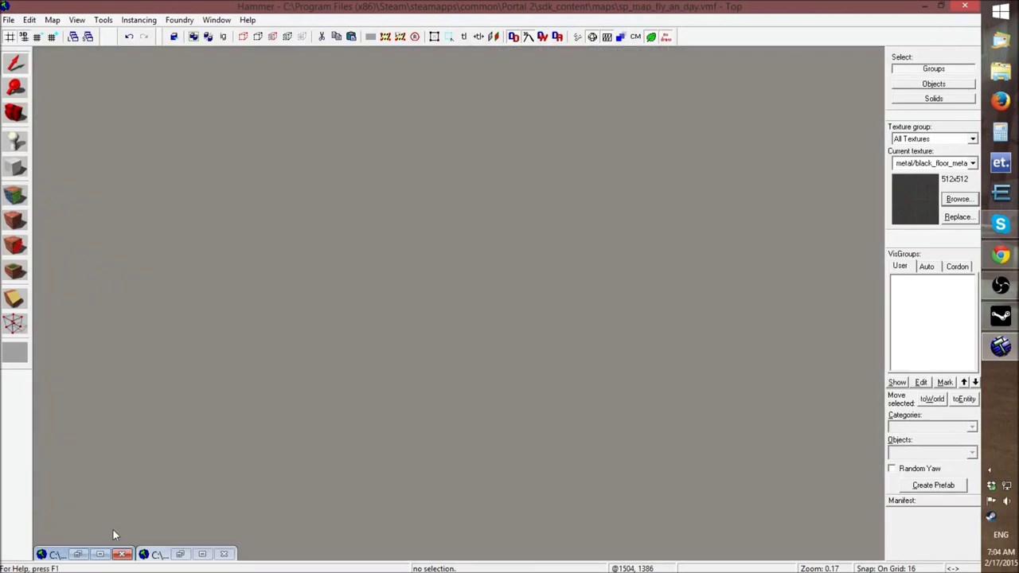
left_click(80, 554)
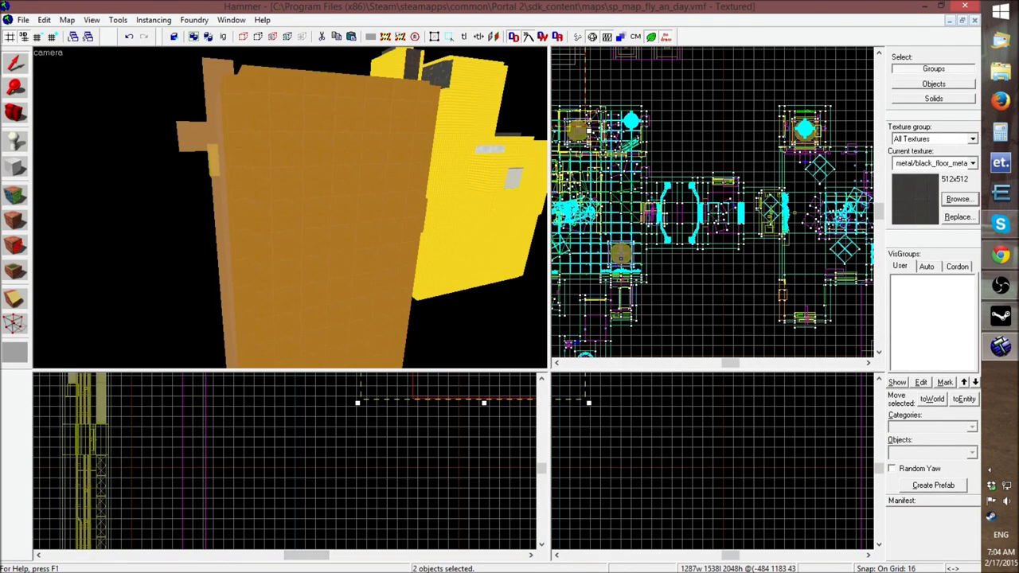
key("w")
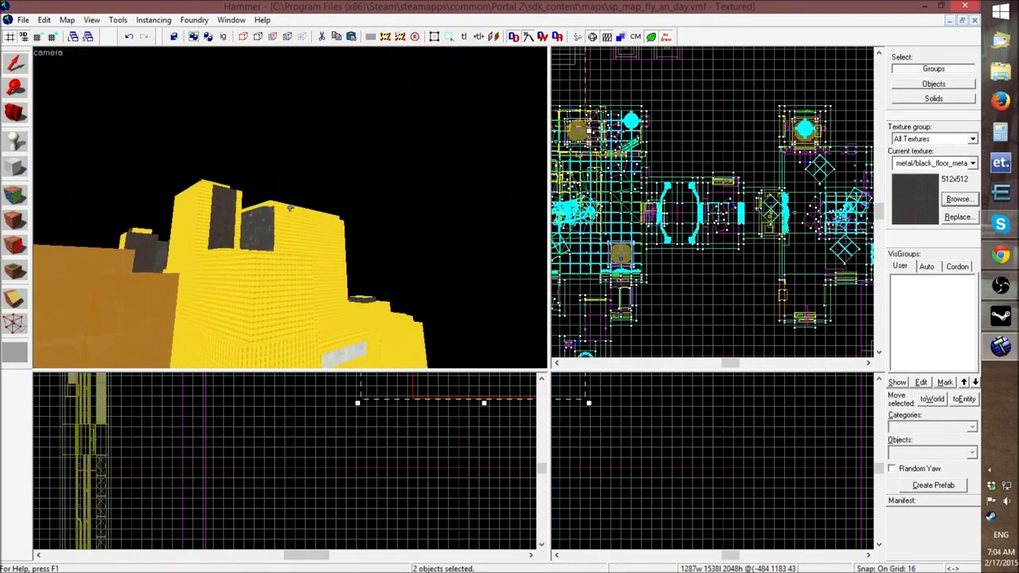
key("s")
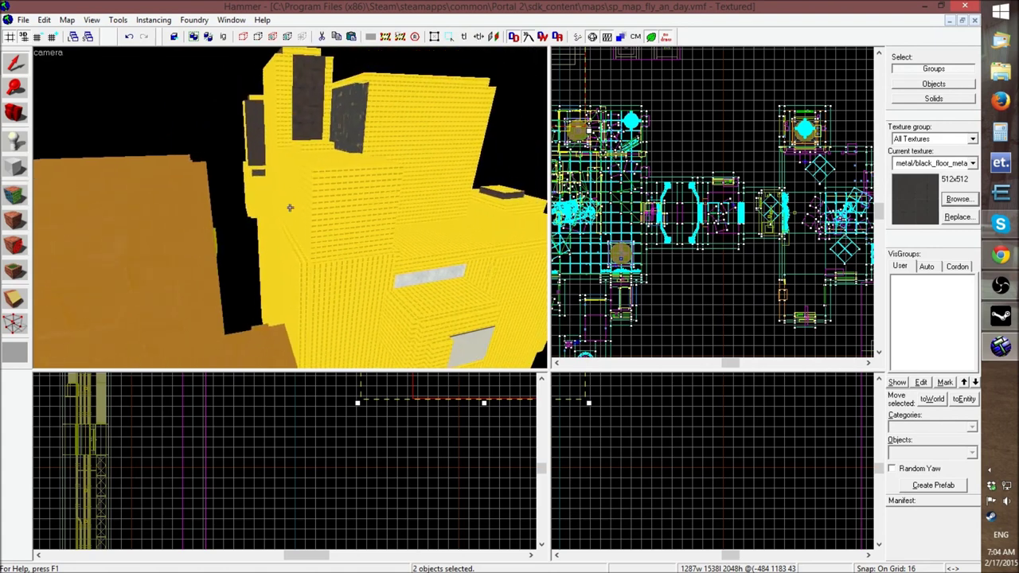
key("s")
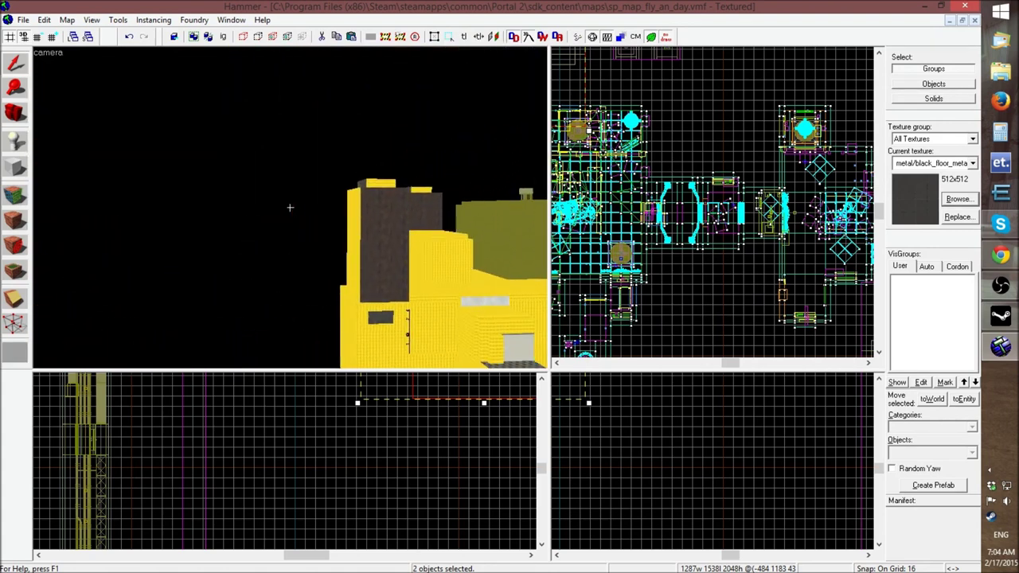
key("z")
double_click(331, 242)
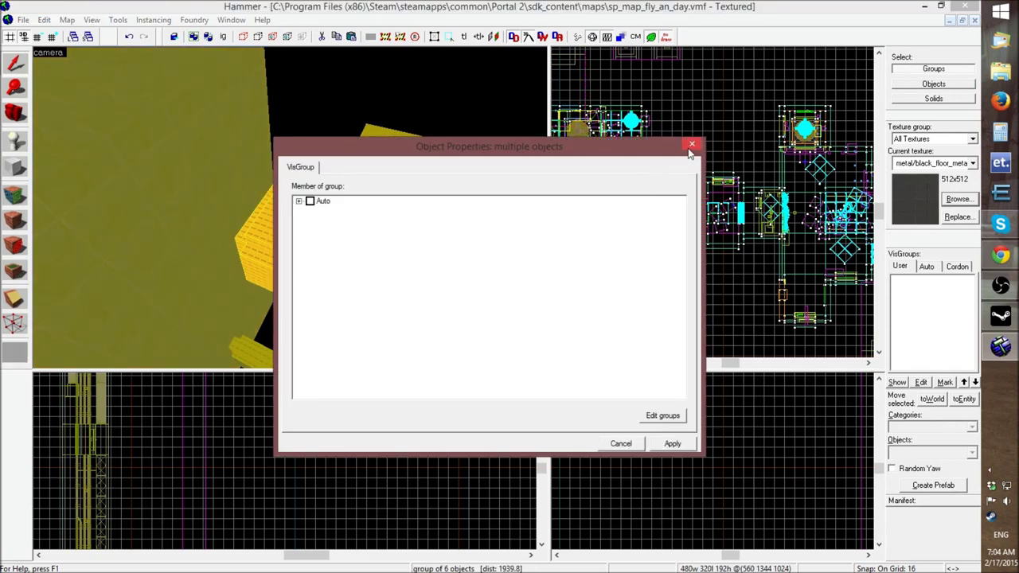
left_click(689, 146)
Open the properties of the pti_ents func_instance outside the rooms and inspect its Fix Up Name
key("z")
key("d")
key("z")
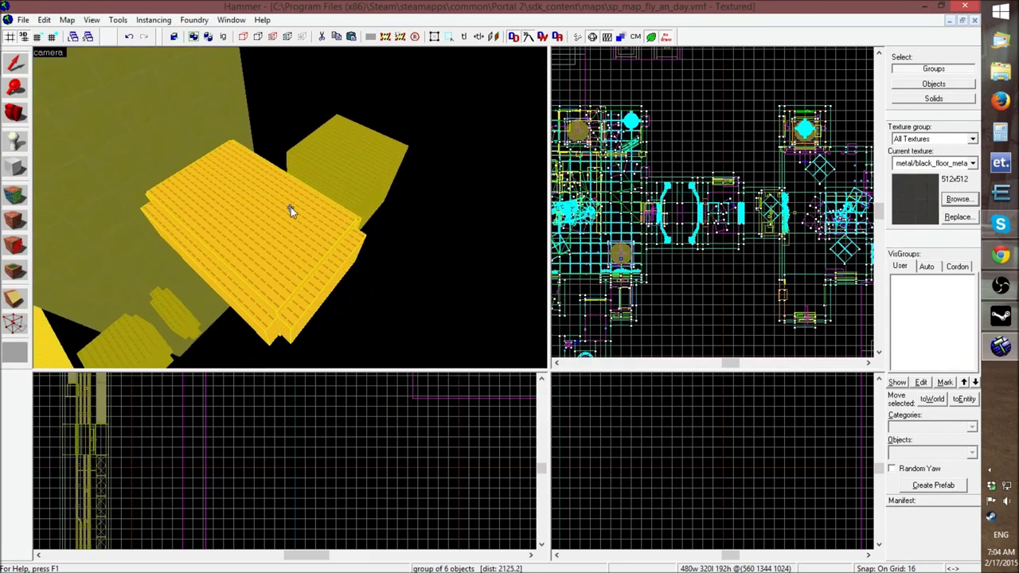
left_click(332, 172)
key("alt+Return")
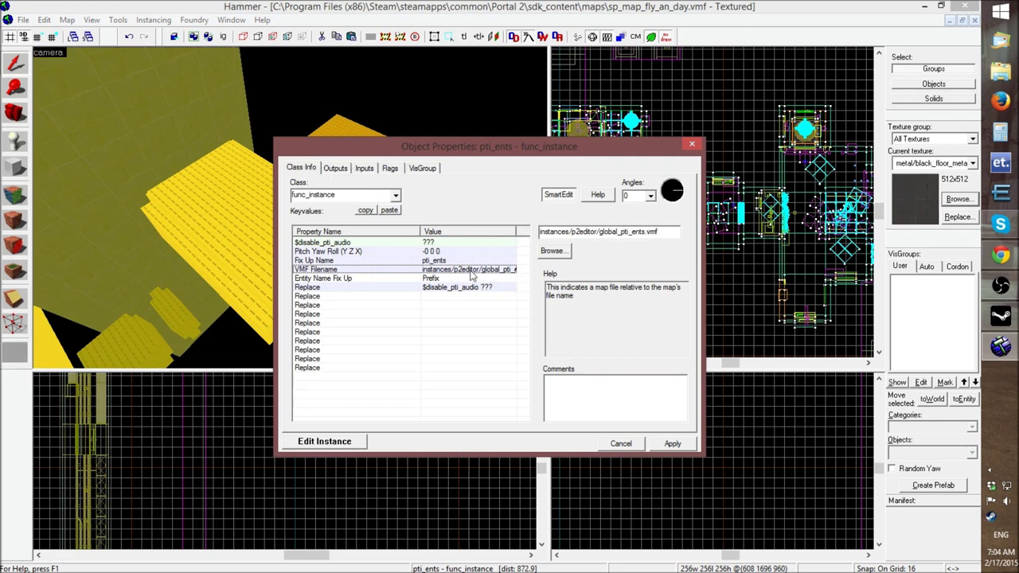
left_click(437, 261)
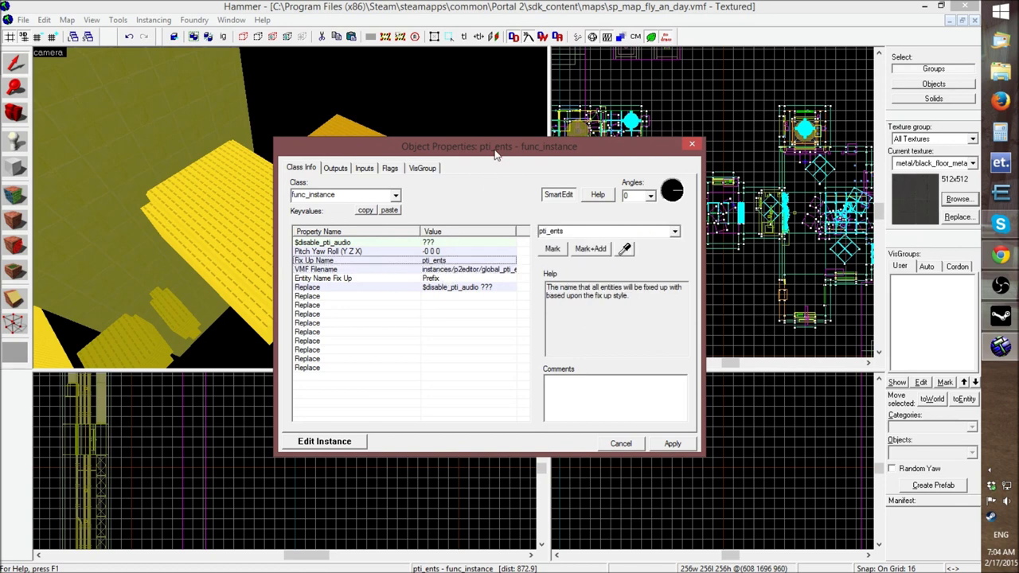
Move the properties dialog aside, review the instance's Fix Up Name and VMF Filename, and close the dialog
left_click_drag(495, 152, 718, 144)
key("z")
key("w")
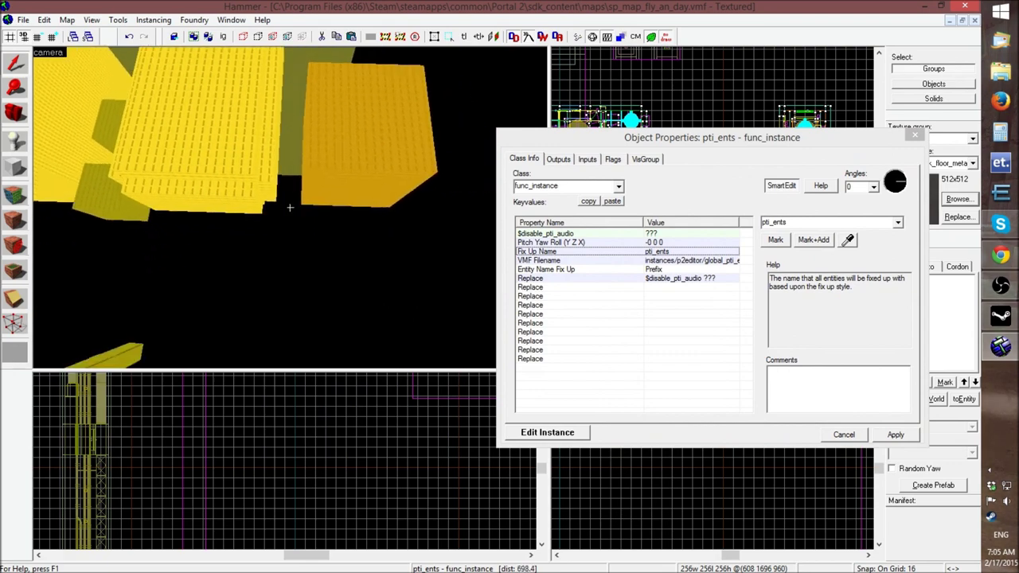
scroll(290, 207, "up", 4)
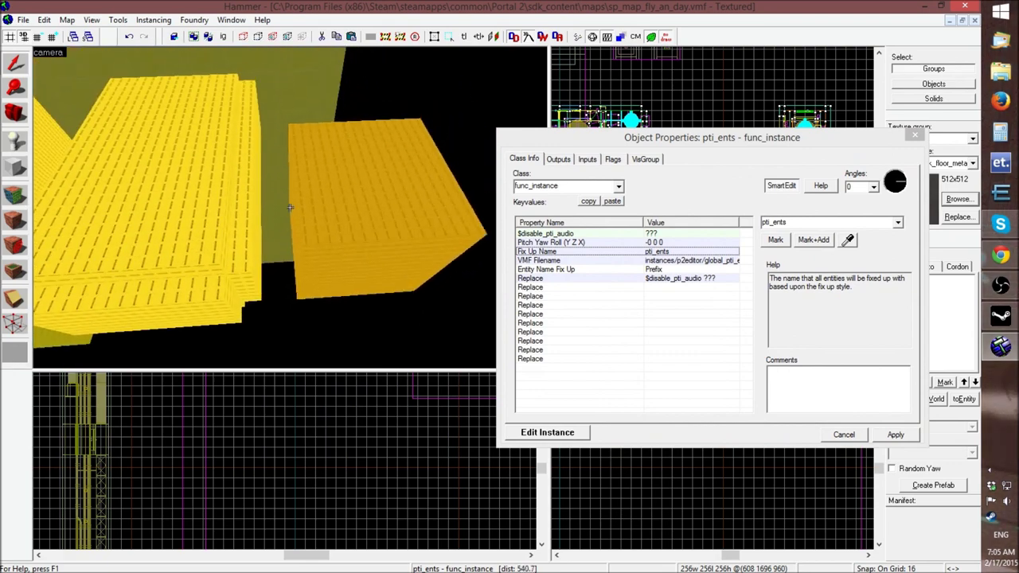
left_click(673, 251)
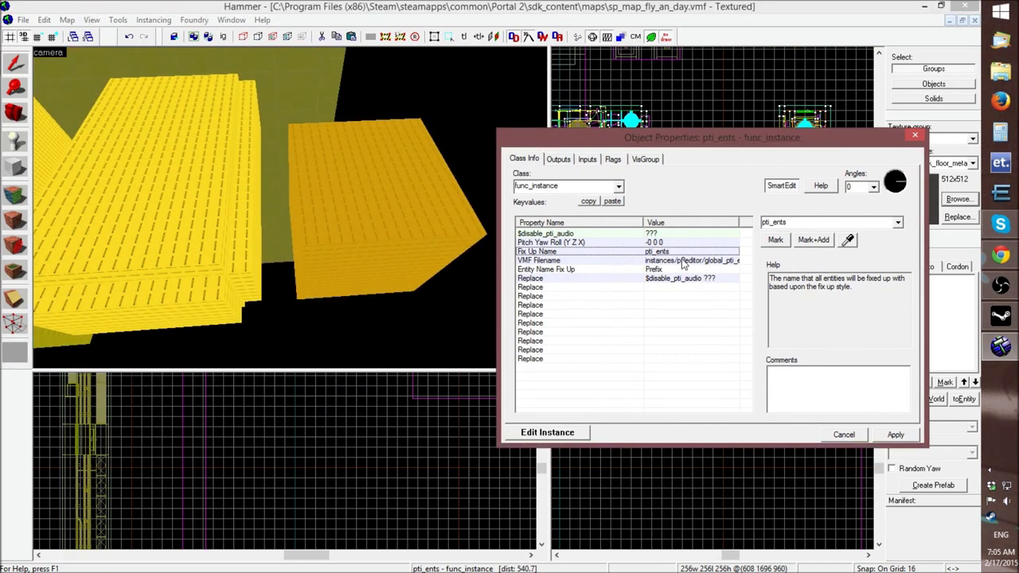
left_click(679, 261)
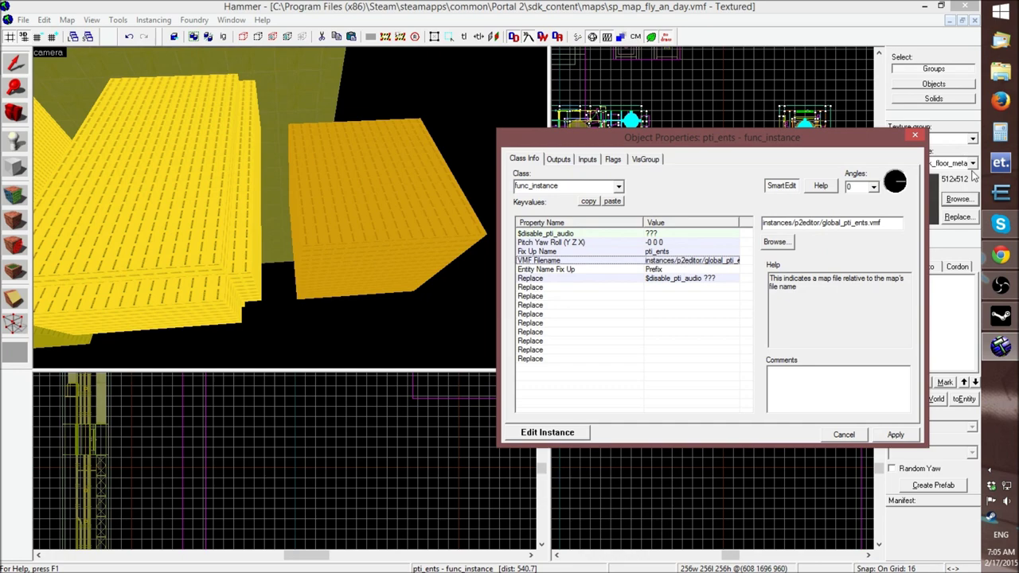
left_click(915, 138)
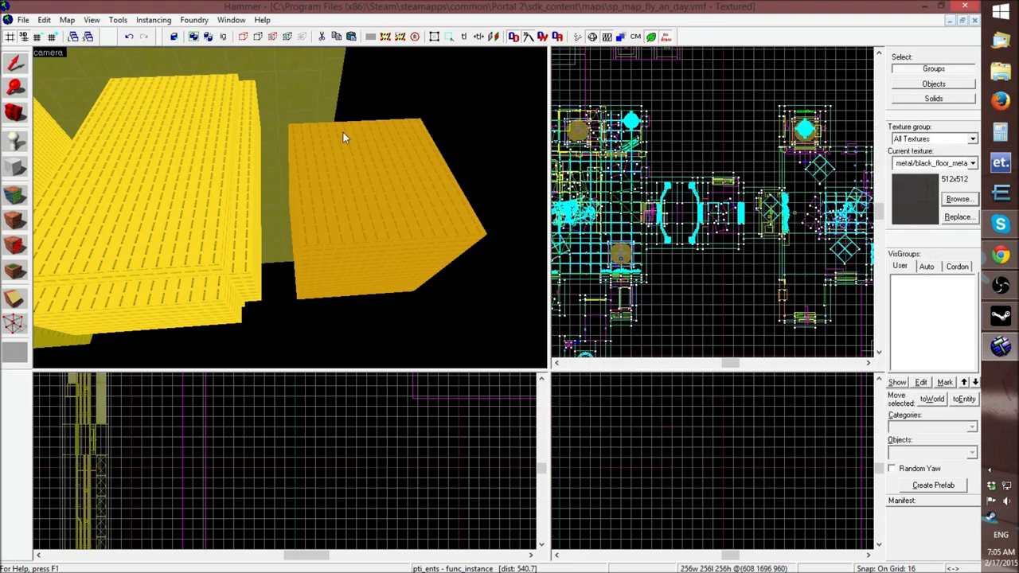
Copy the Fix Up Name Arival_ents from the arrival/departure transition instance's properties, close them and clear the selection
key("z")
key("w")
double_click(248, 195)
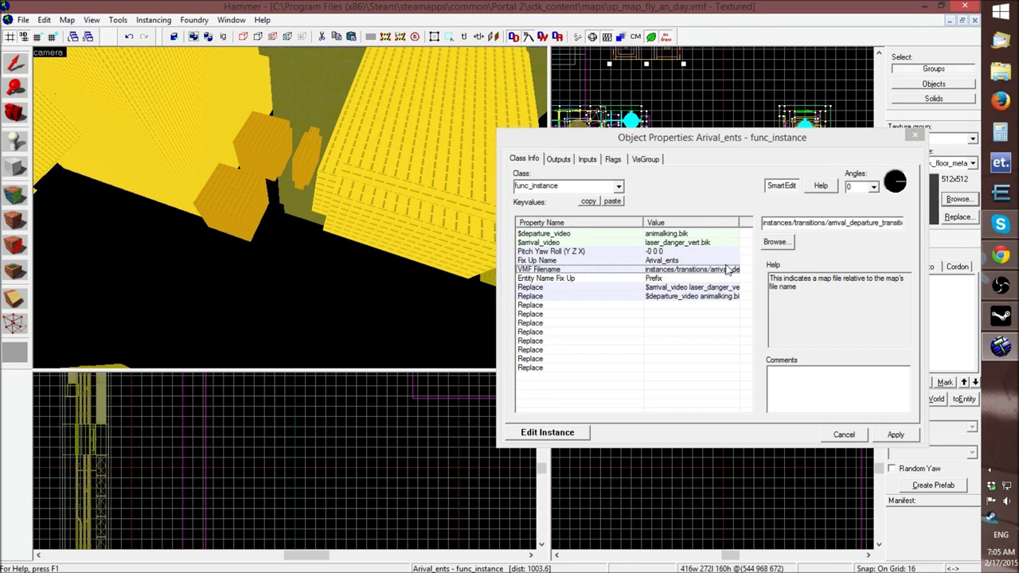
left_click(680, 263)
double_click(780, 223)
right_click(794, 225)
left_click(823, 264)
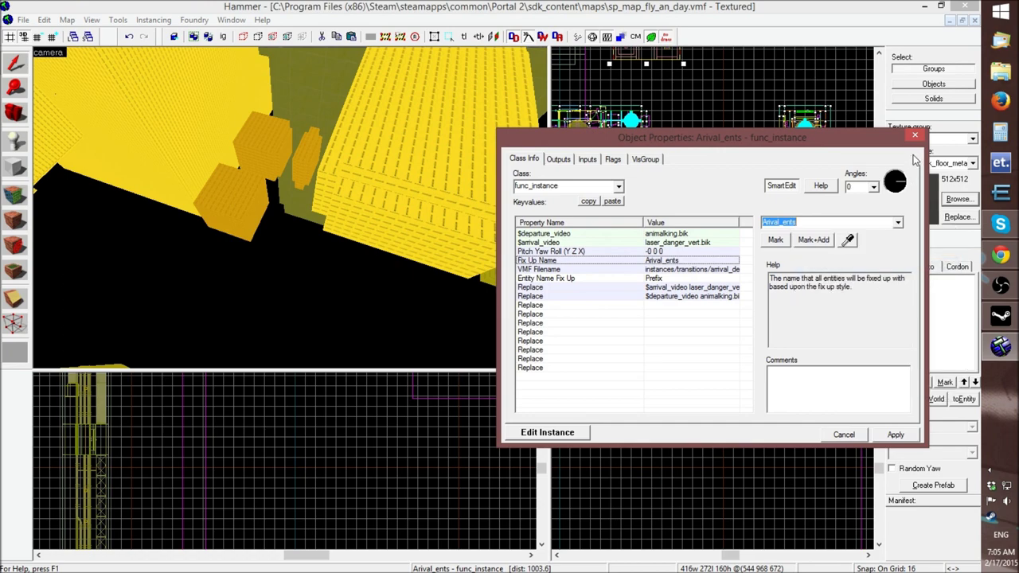
left_click(915, 135)
left_click(699, 327)
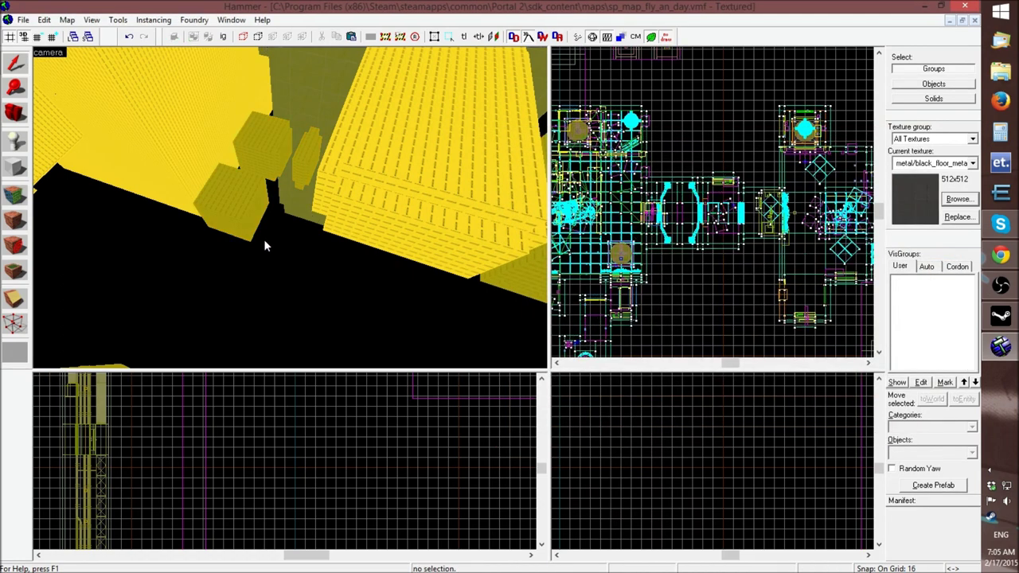
Return to the sp_tutorialmap map and bring the room's exterior into the 3D view
left_click(948, 21)
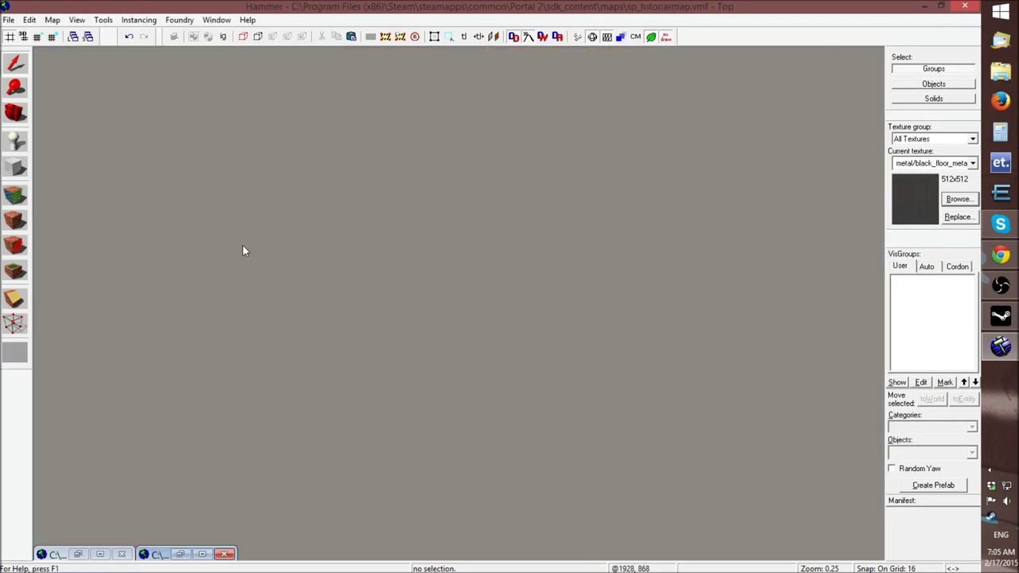
left_click(186, 554)
key("z")
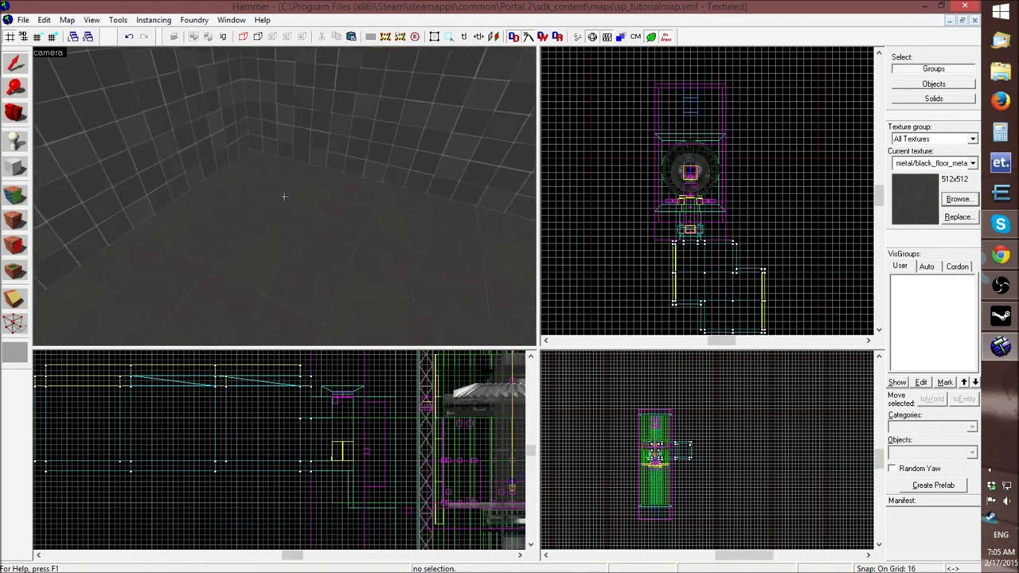
key("s")
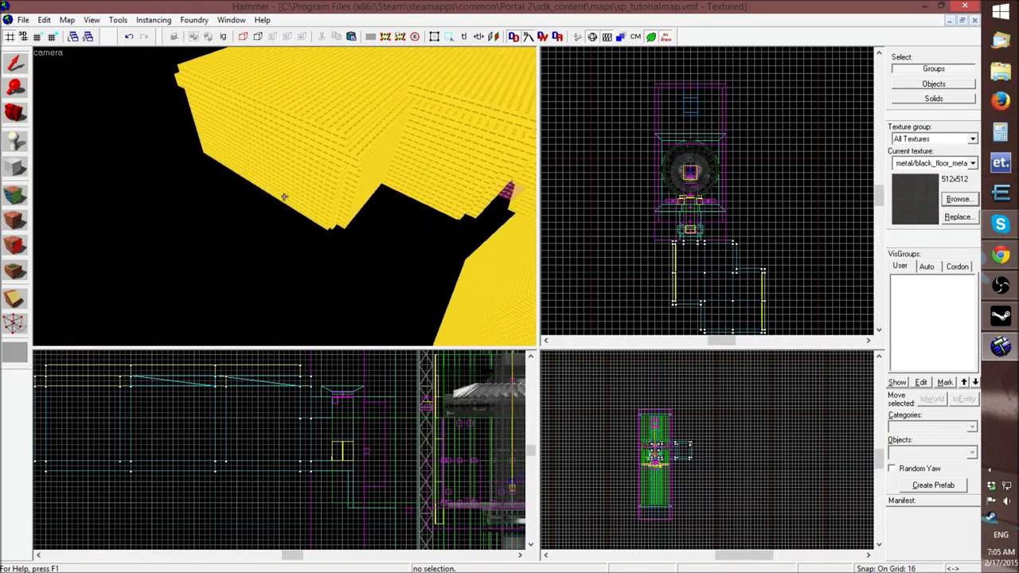
key("Left")
key("Left")
key("Left")
key("Left")
key("Left")
key("Left")
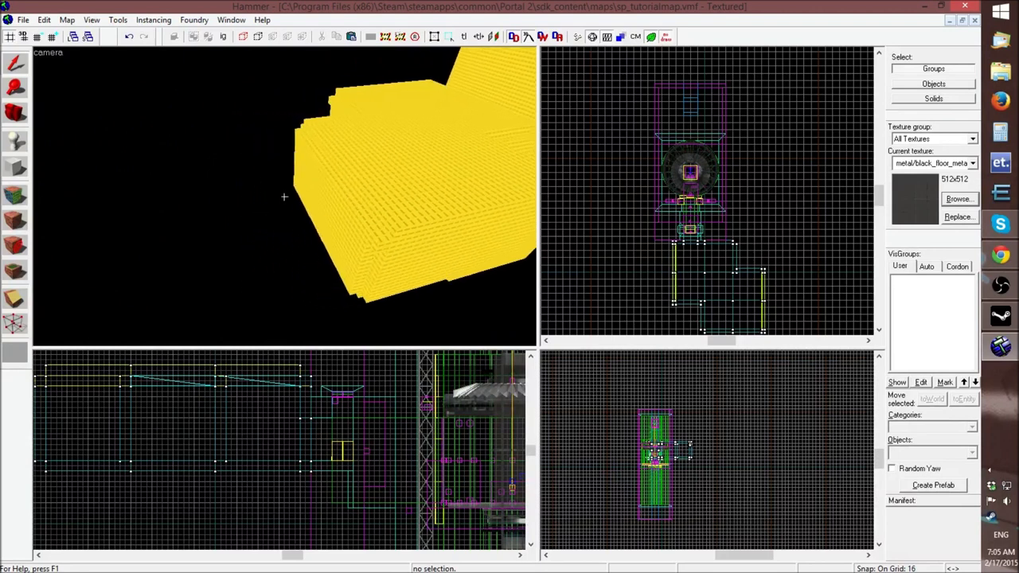
key("s")
key("z")
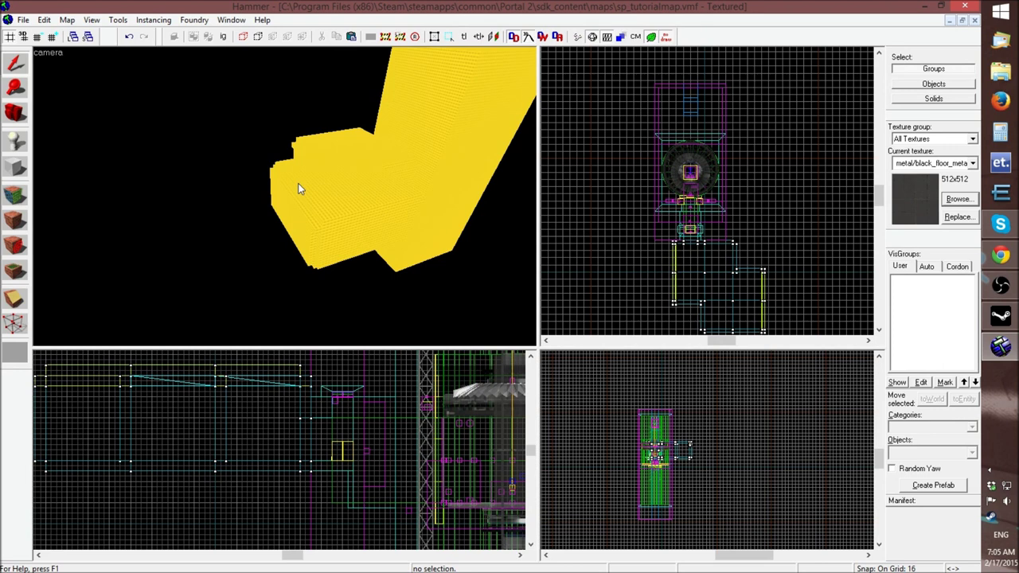
left_click_drag(221, 243, 284, 200)
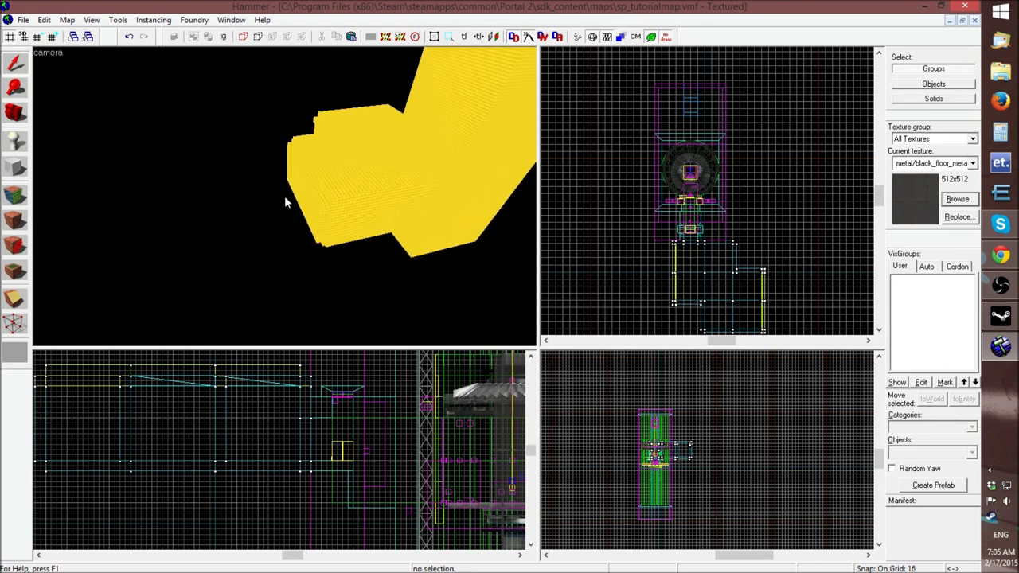
Place a func_instance entity on the outer wall of the room
left_click(16, 144)
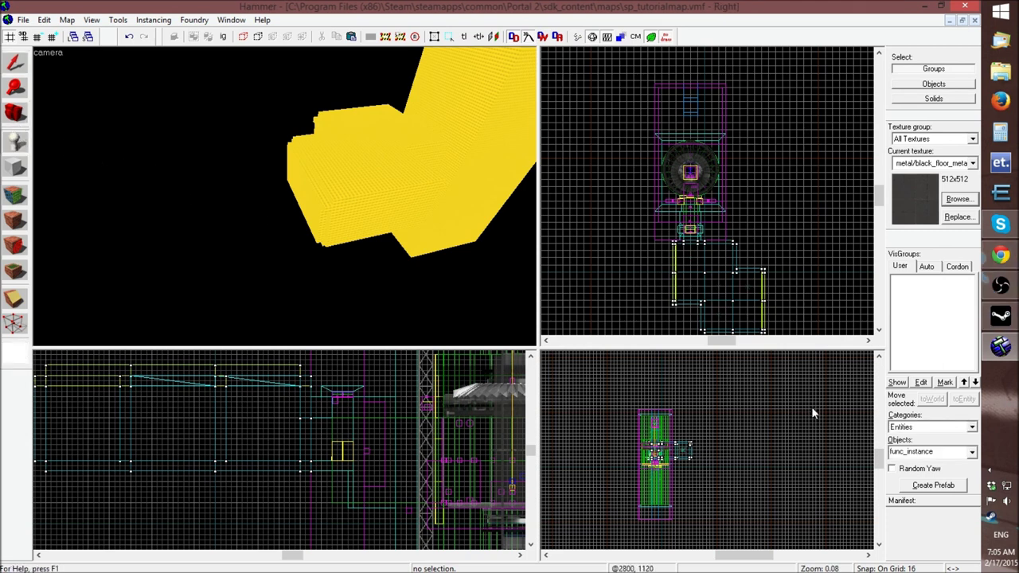
left_click(936, 452)
left_click(936, 452)
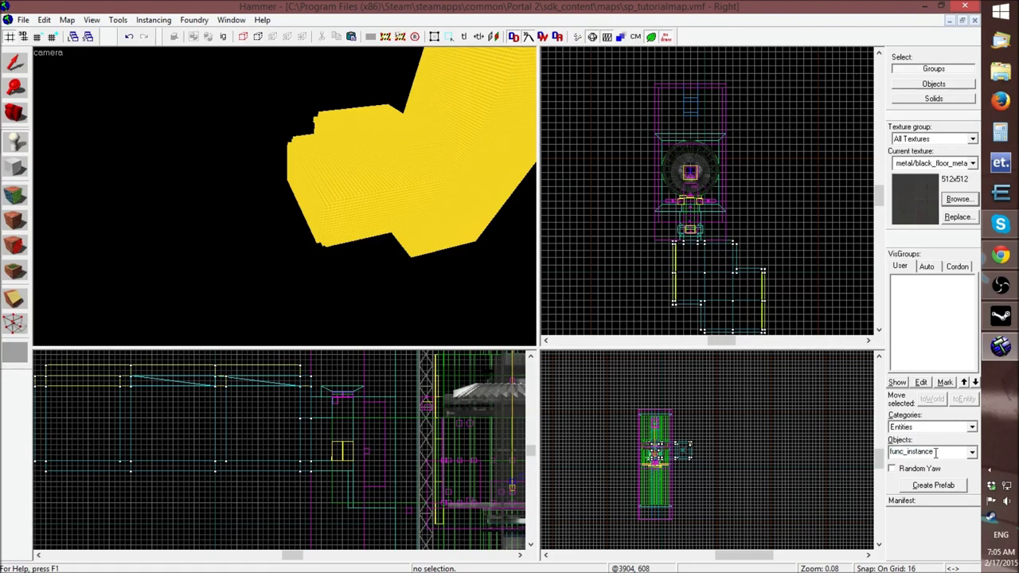
key("z")
key("w")
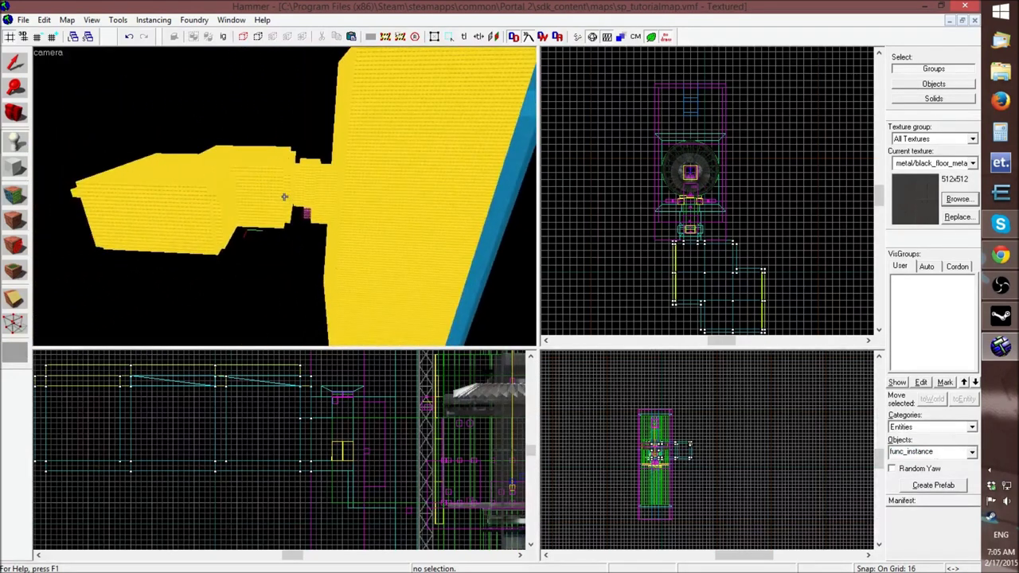
key("z")
left_click(196, 221)
key("z")
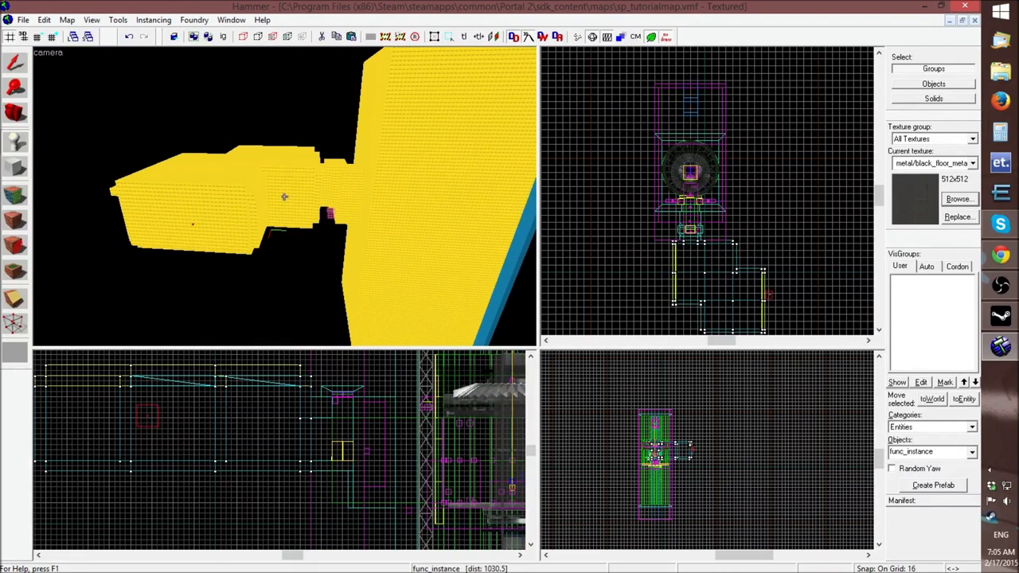
Set the Fix Up Name of the func_instance on the outer wall to Arival_ents and apply it
key("w")
key("z")
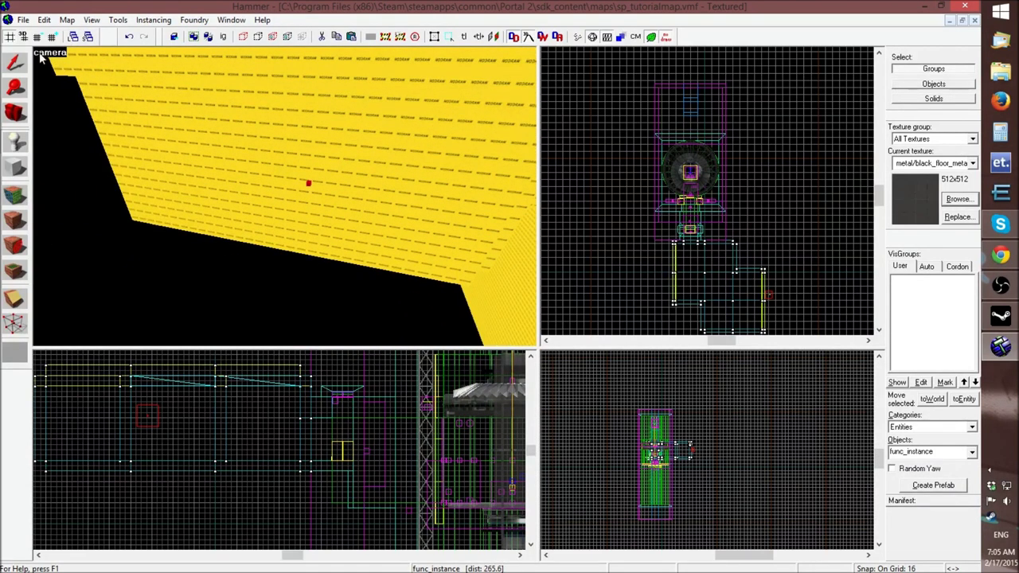
key("shift+s")
left_click(306, 185)
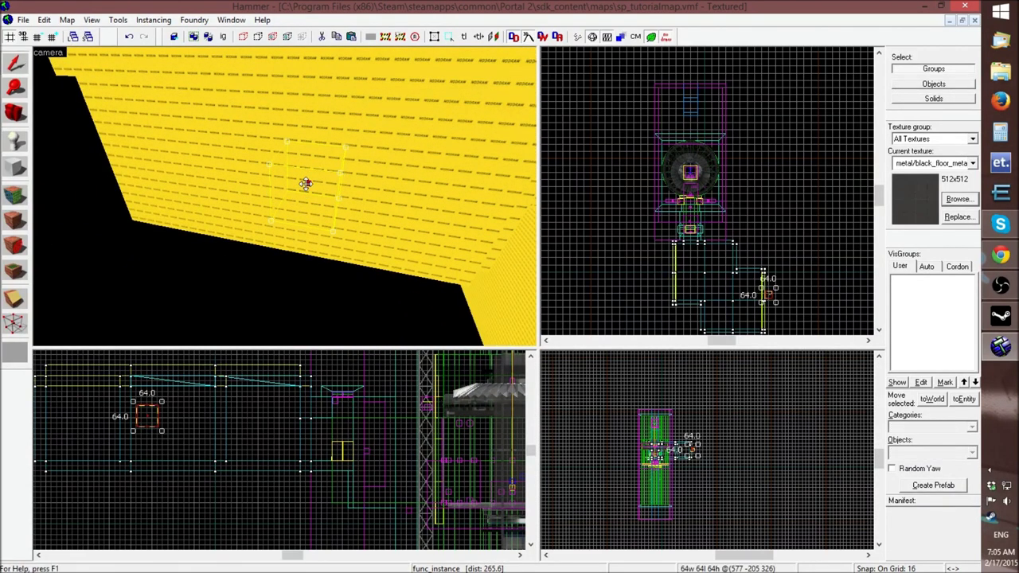
double_click(306, 183)
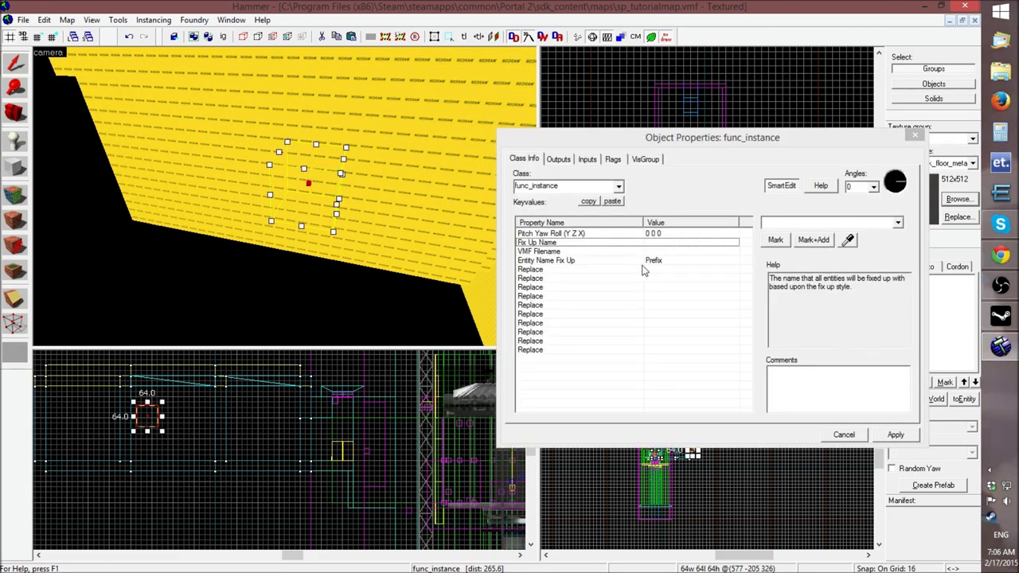
left_click(653, 240)
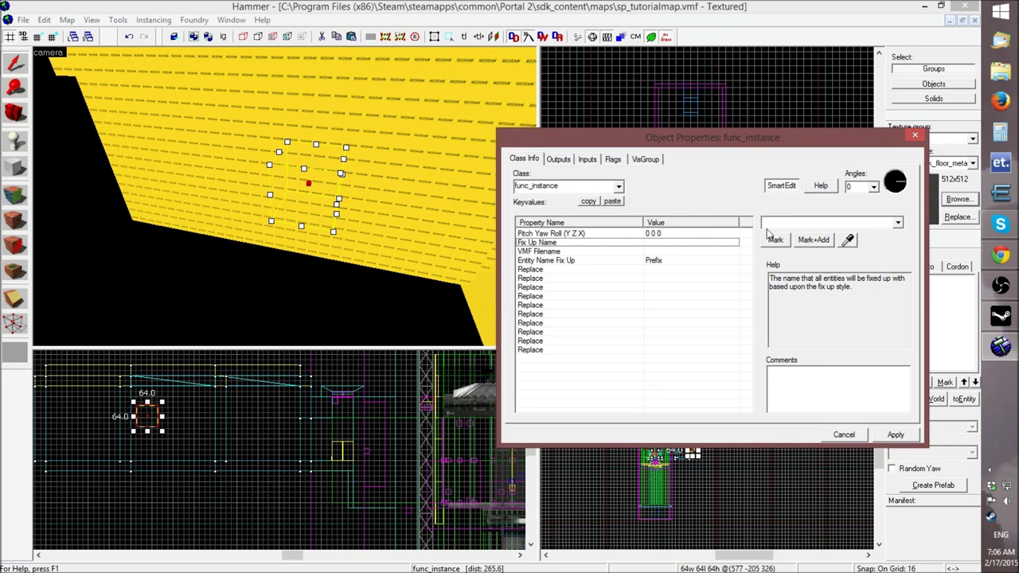
type("Arrival_ents")
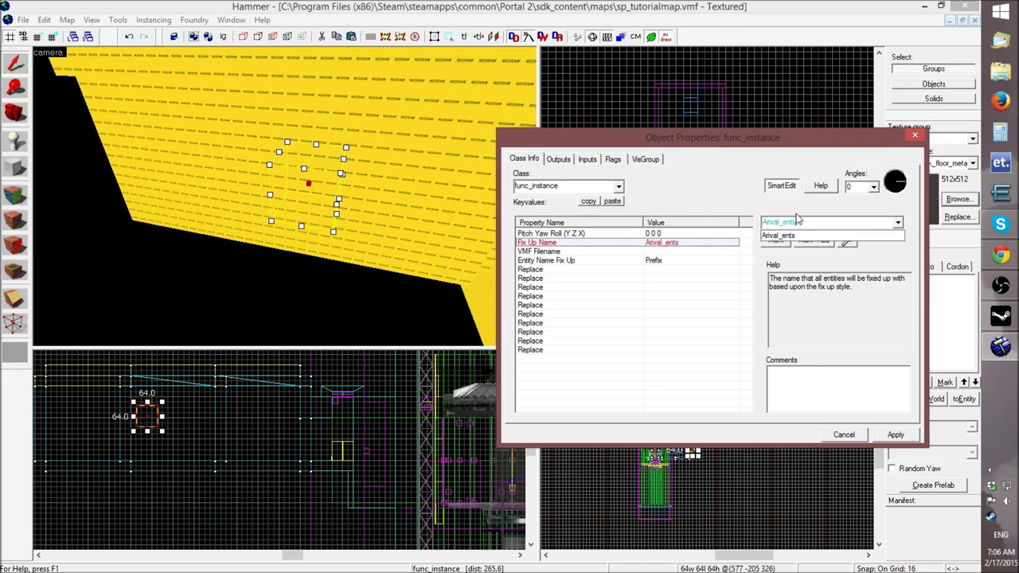
left_click(796, 235)
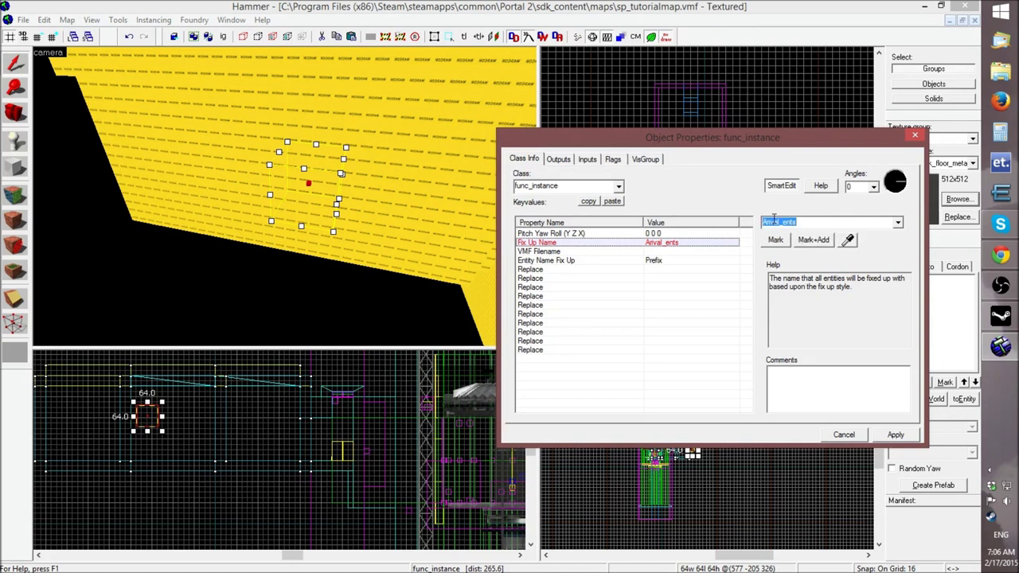
left_click(809, 223)
left_click(962, 436)
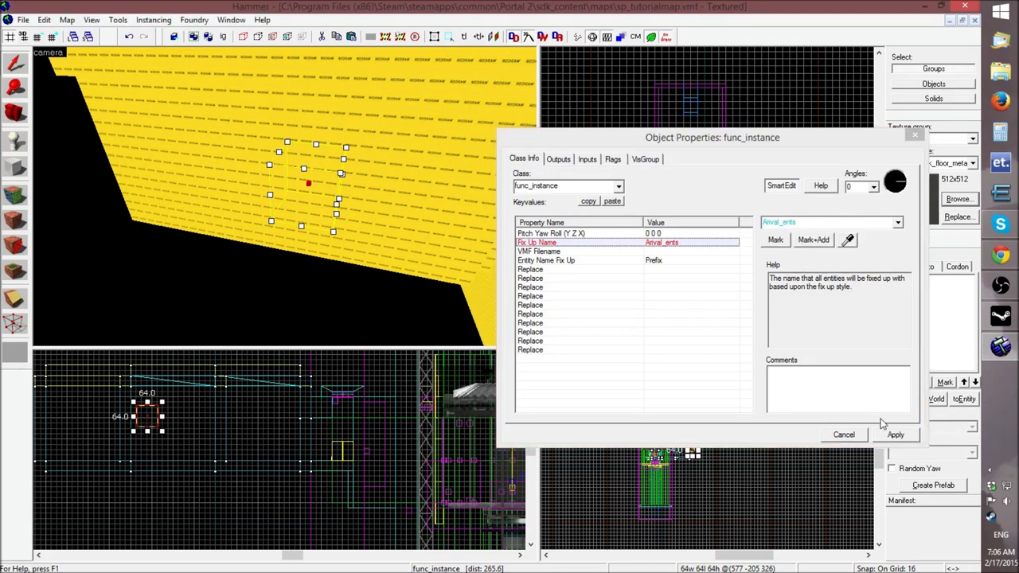
left_click(893, 435)
Browse the p2editor and turbine_elevator instance folders for the arrival transition file to use as the instance's VMF Filename
left_click(661, 253)
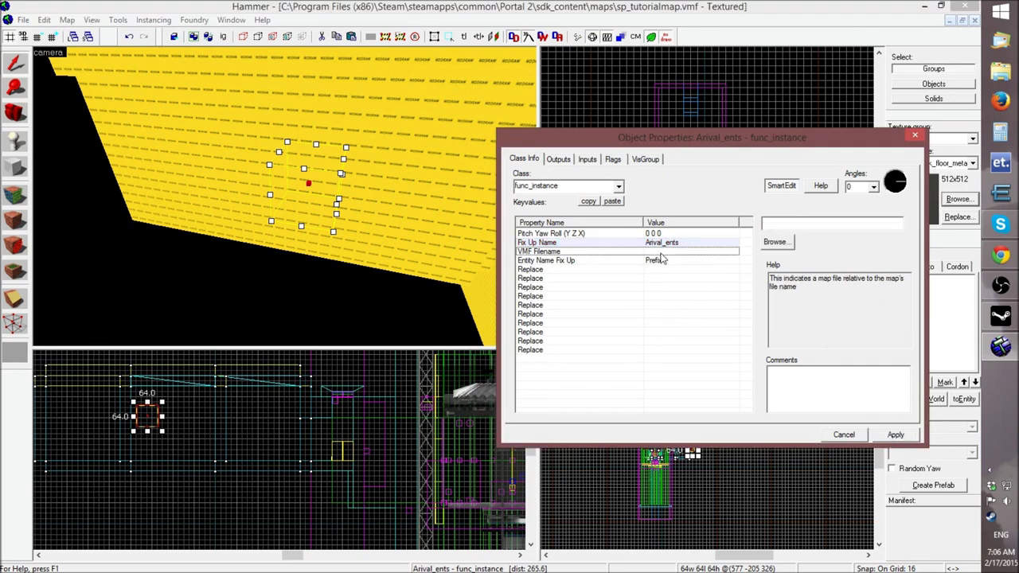
double_click(661, 253)
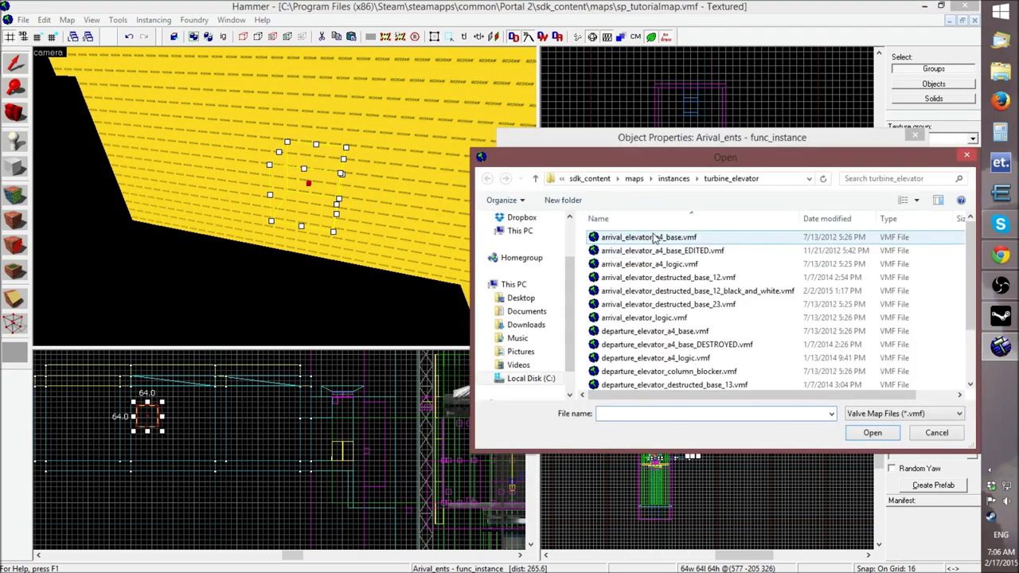
left_click(673, 178)
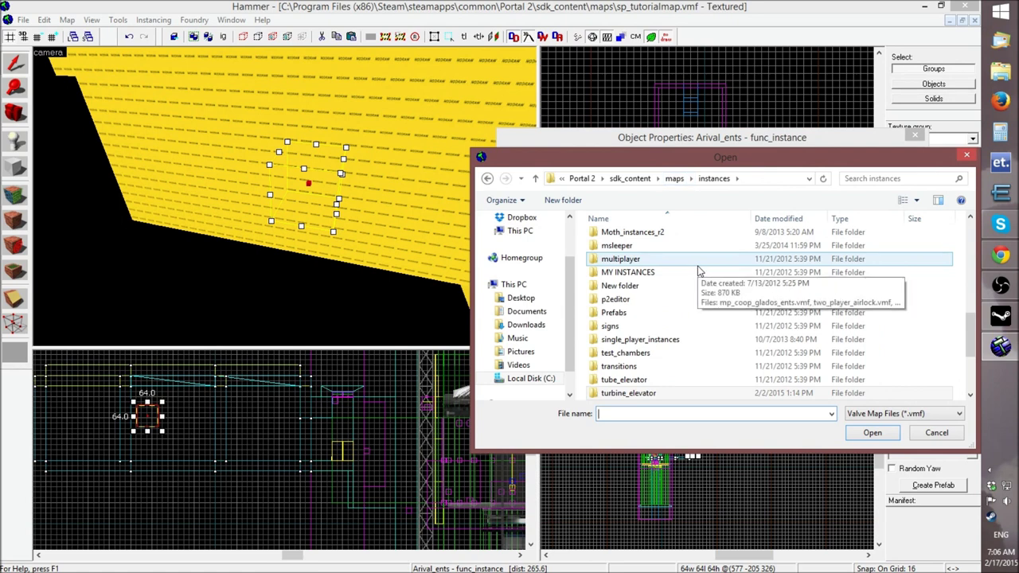
left_click(673, 354)
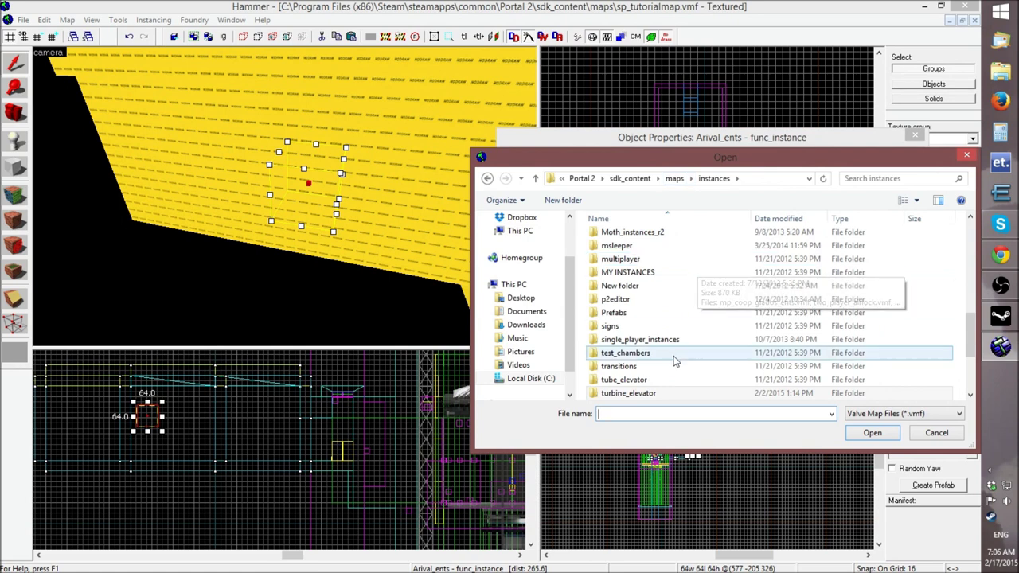
double_click(651, 301)
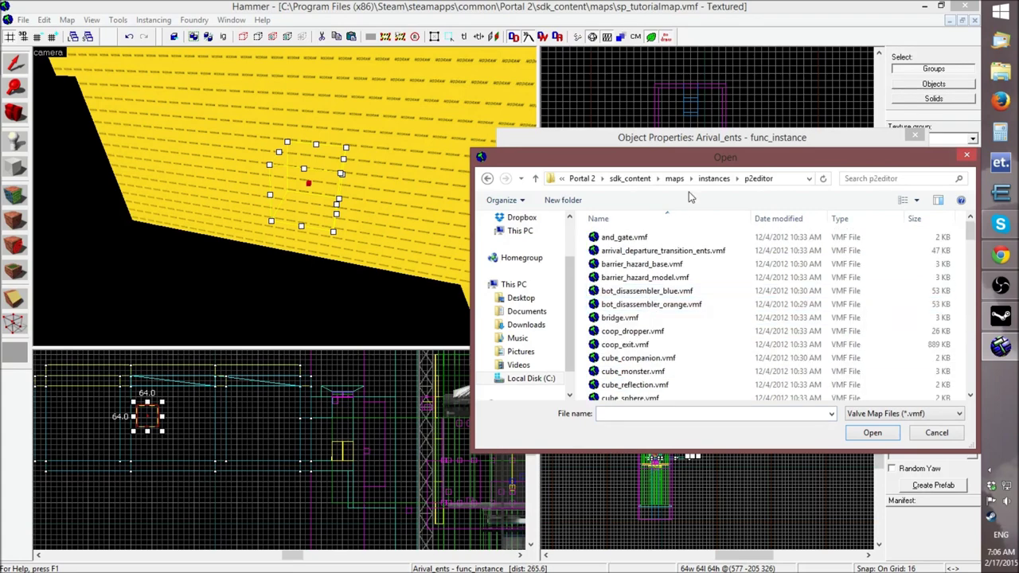
left_click(713, 179)
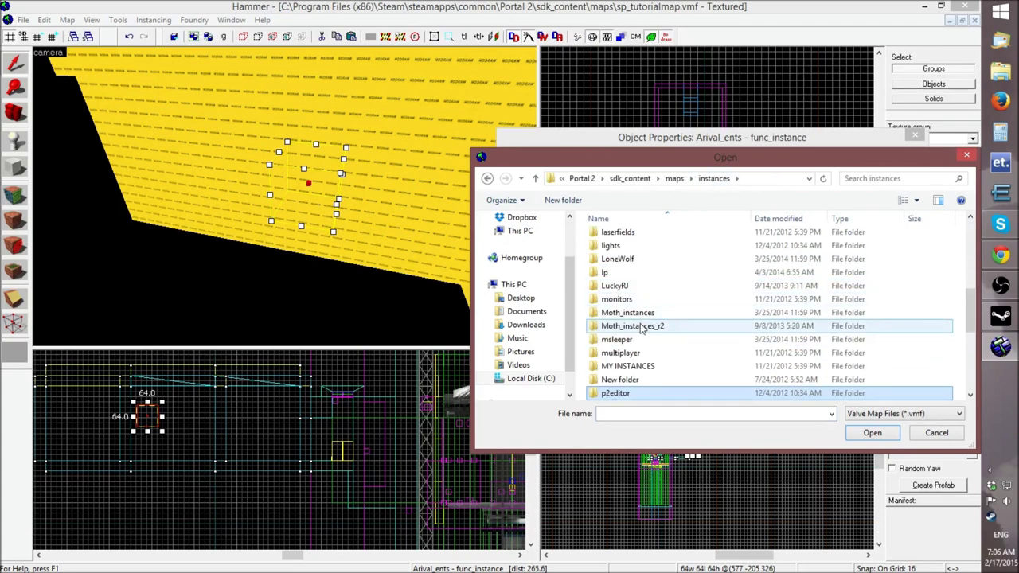
scroll(623, 317, "down", 2)
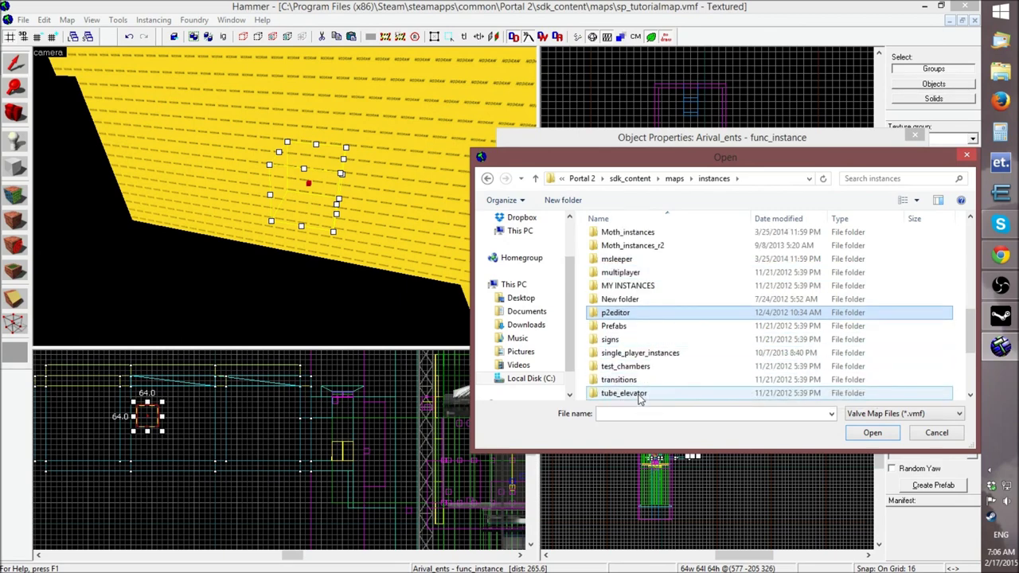
scroll(640, 397, "down", 1)
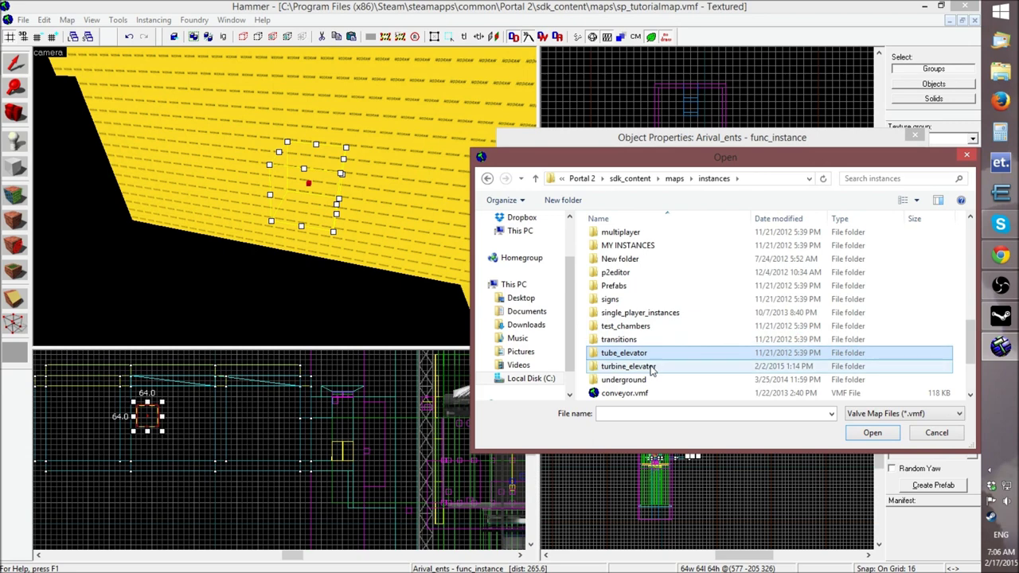
double_click(653, 369)
scroll(669, 269, "down", 2)
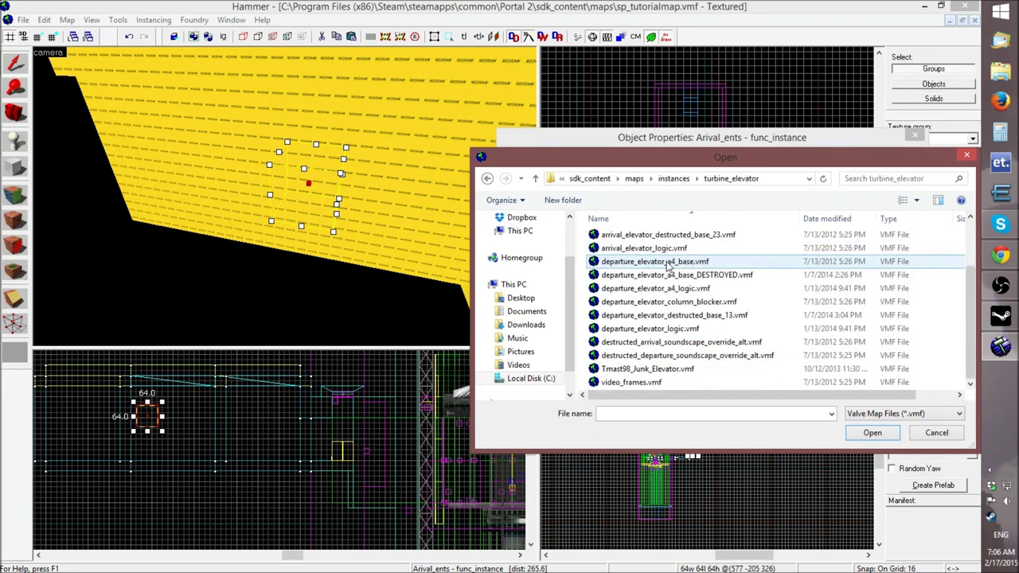
scroll(669, 268, "up", 3)
Search tube_elevator, Prefabs and the main instances folder for the transition file, then cancel the file selection and close the properties
left_click(673, 179)
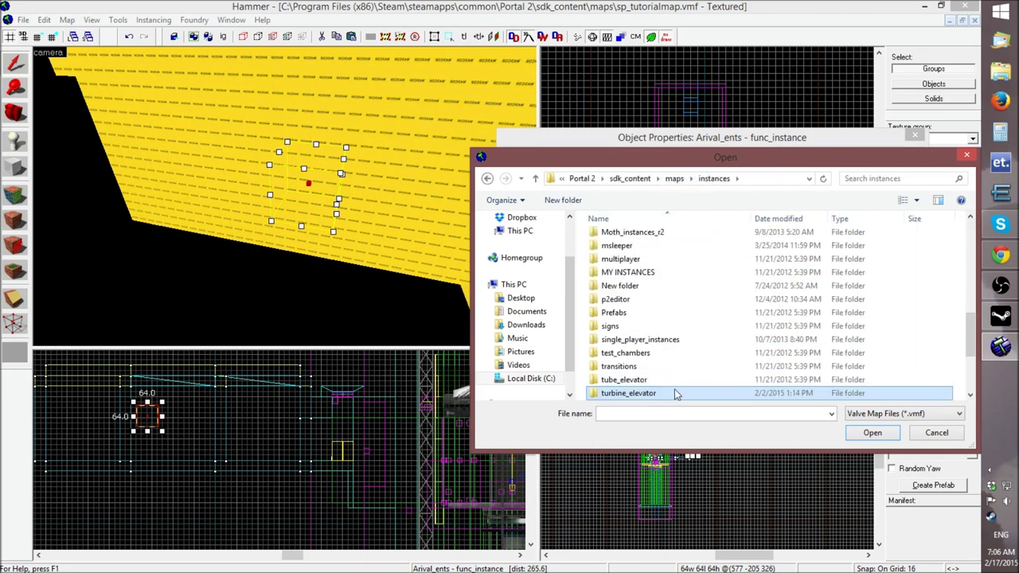
double_click(652, 382)
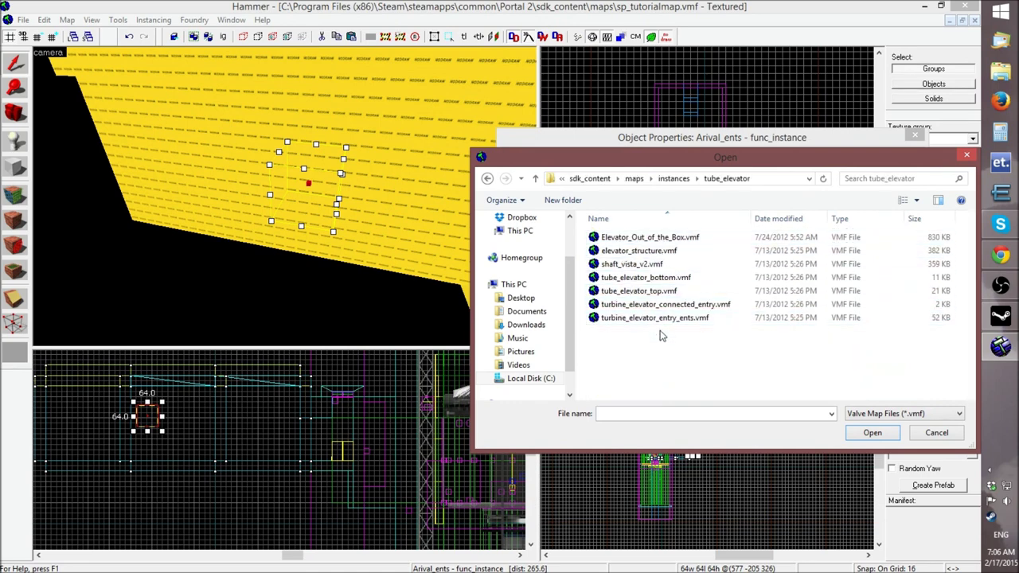
left_click(674, 179)
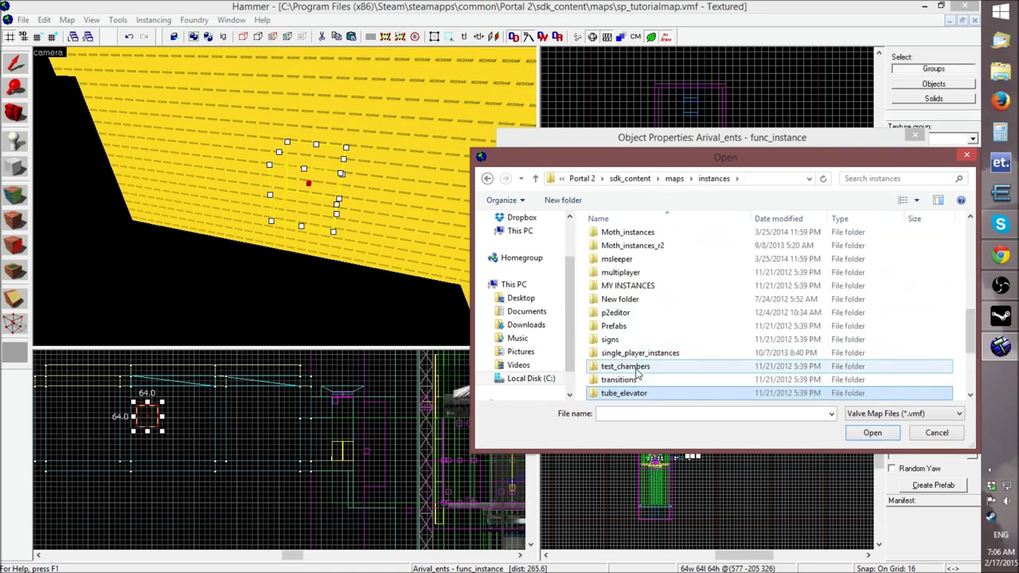
double_click(629, 356)
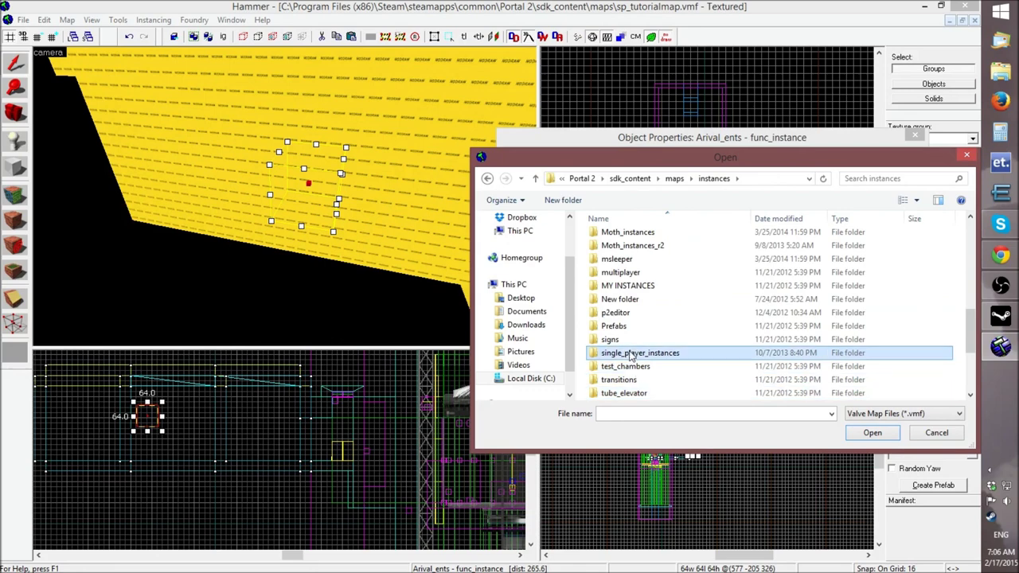
left_click(618, 178)
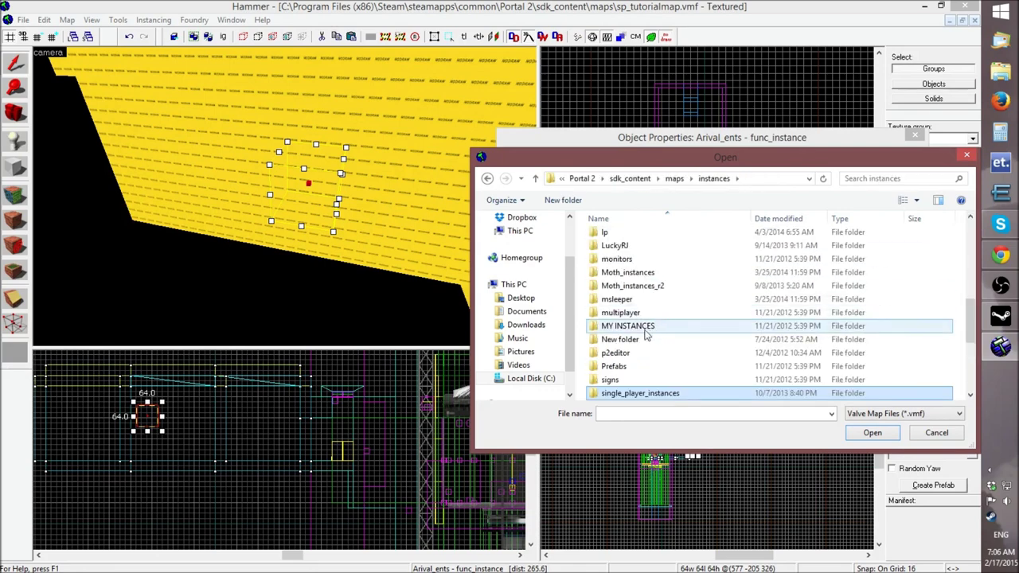
double_click(627, 366)
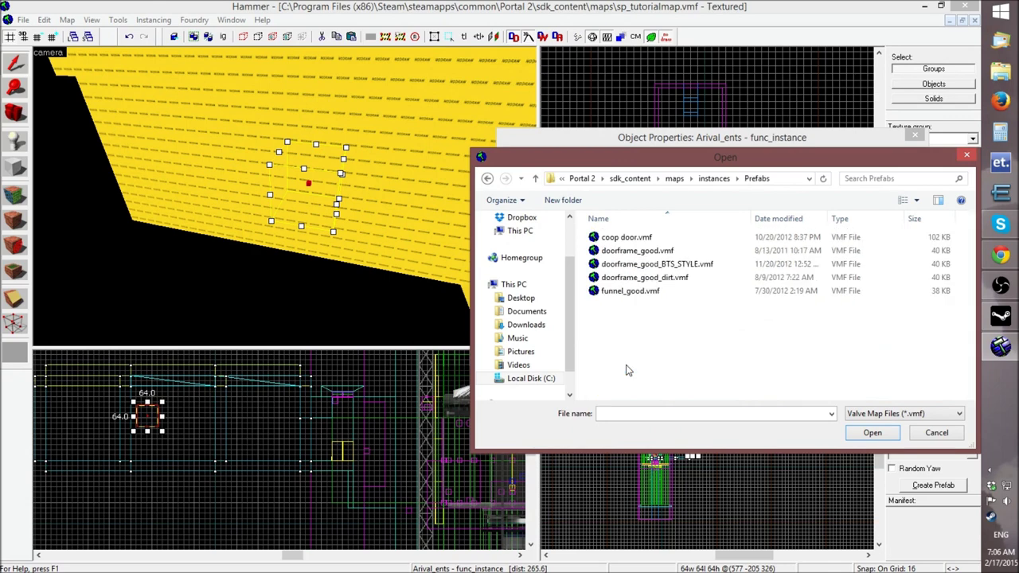
left_click(713, 178)
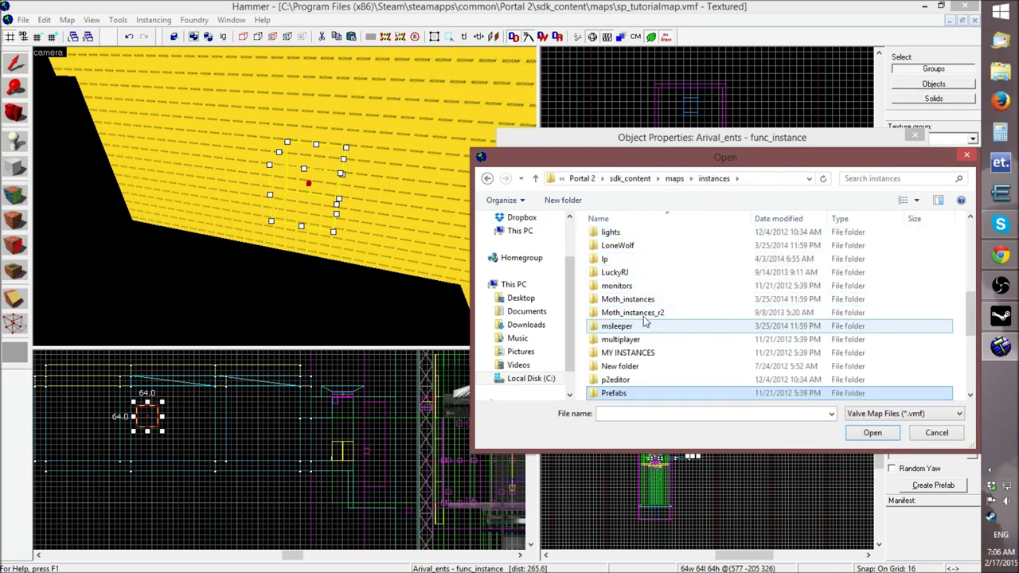
scroll(642, 339, "up", 3)
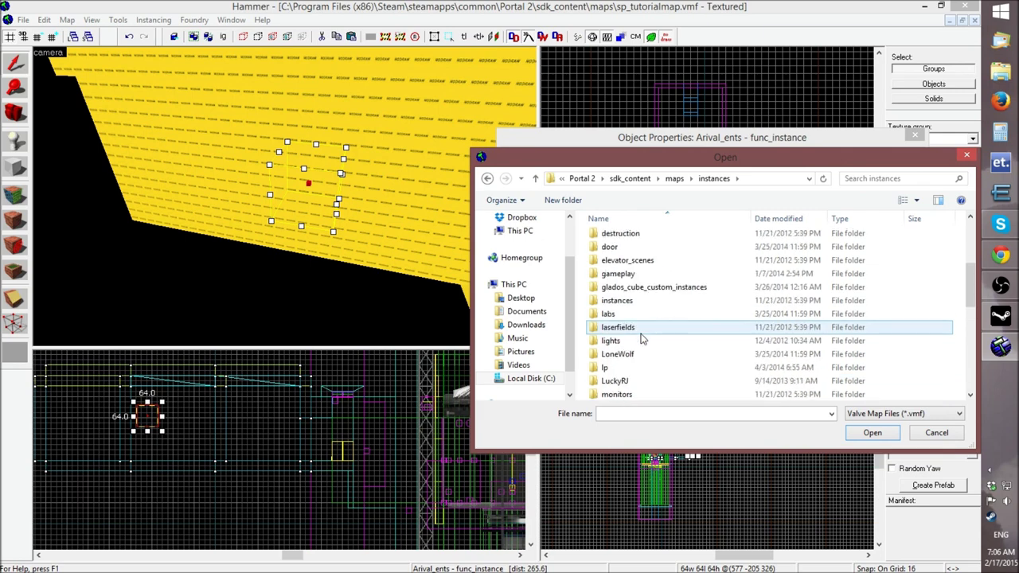
scroll(643, 350, "up", 4)
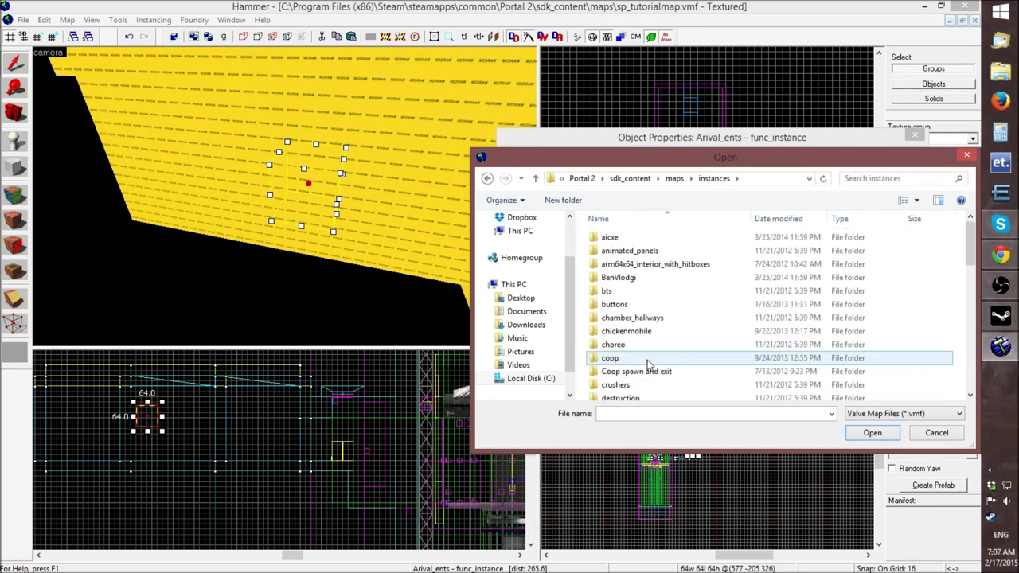
scroll(649, 365, "down", 10)
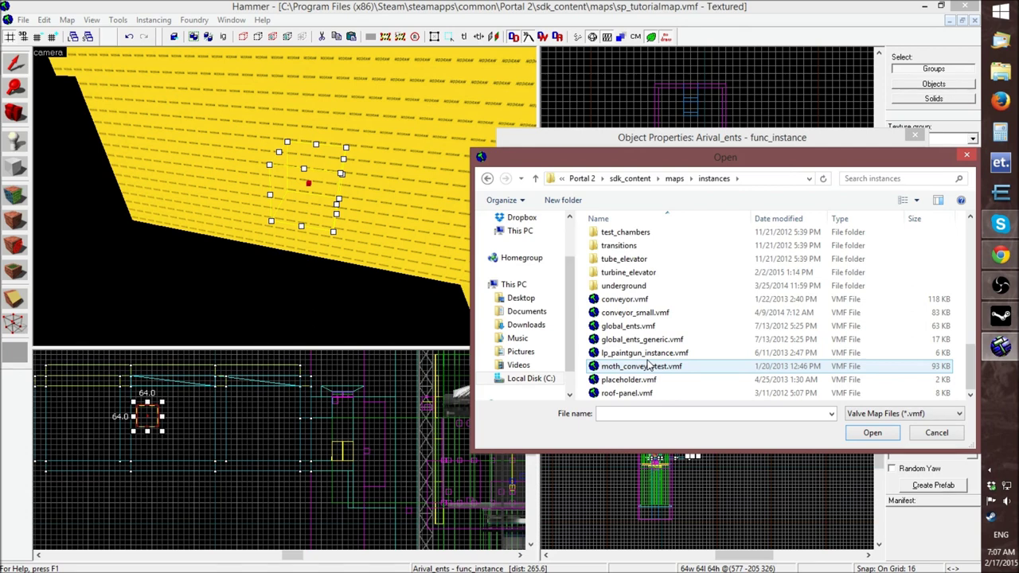
left_click(954, 435)
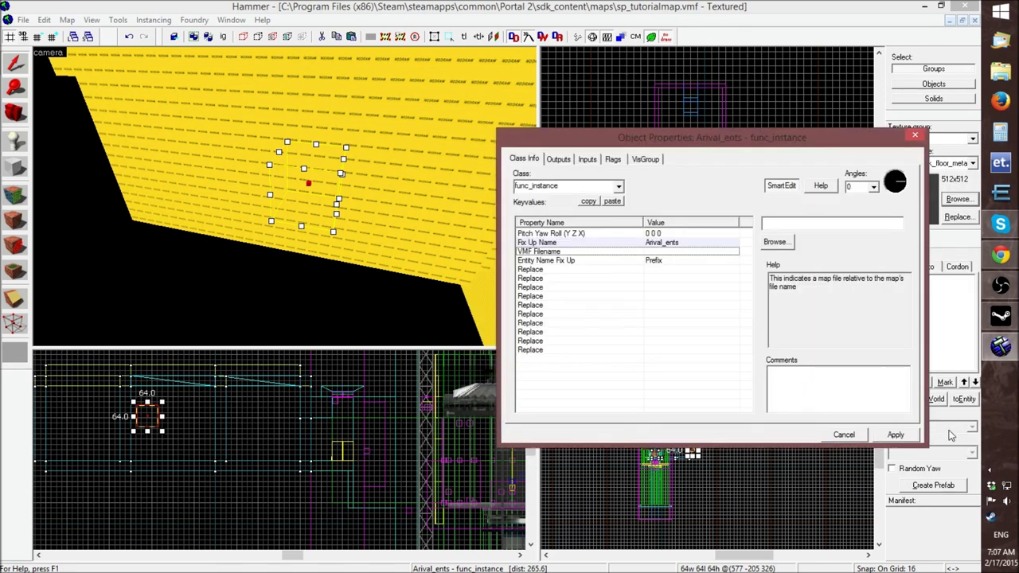
left_click(862, 436)
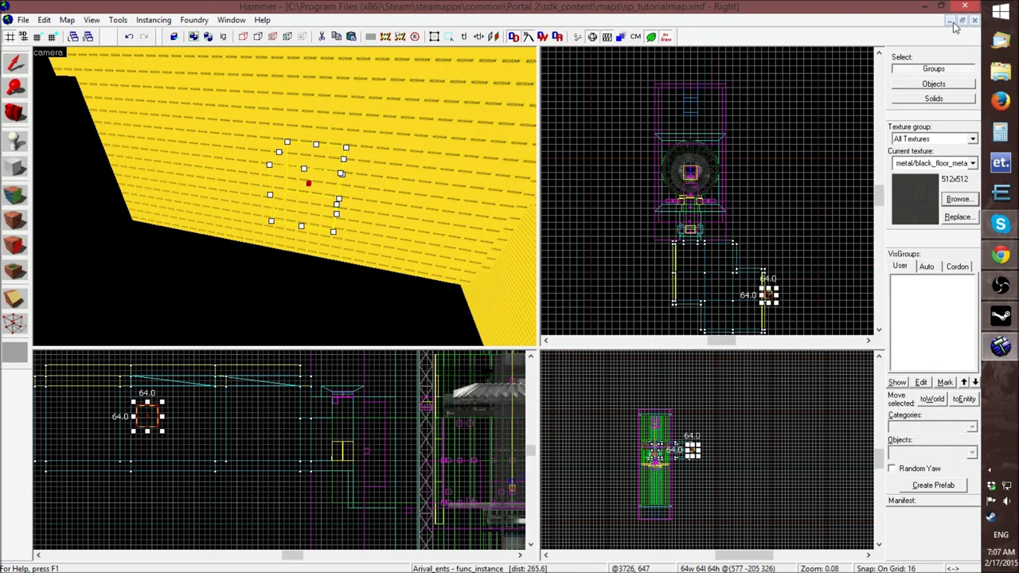
Switch to the sp_map_fly_an_day map and check the VMF Filename path in its Arival_ents instance properties
left_click(951, 22)
left_click(180, 554)
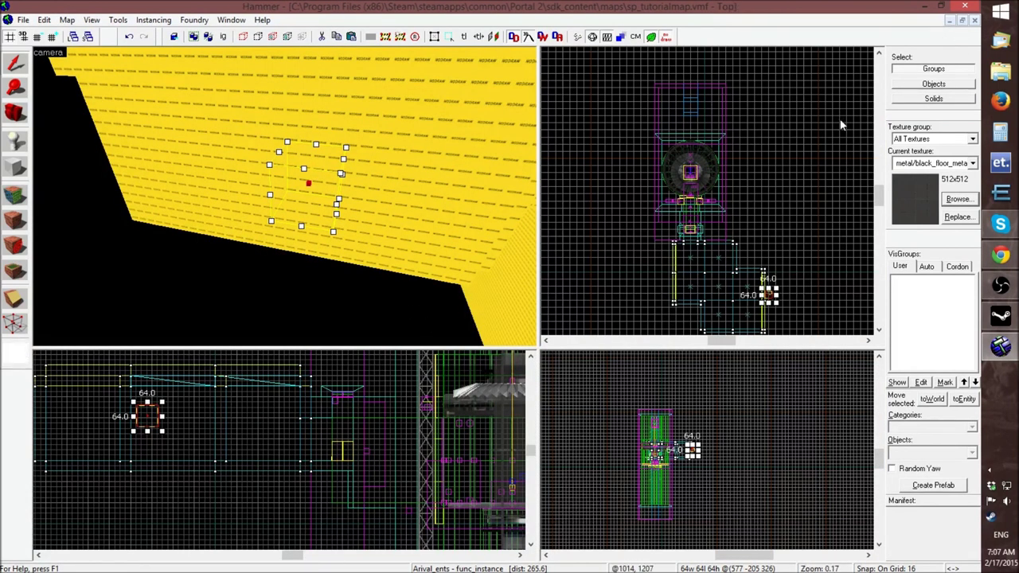
left_click(952, 22)
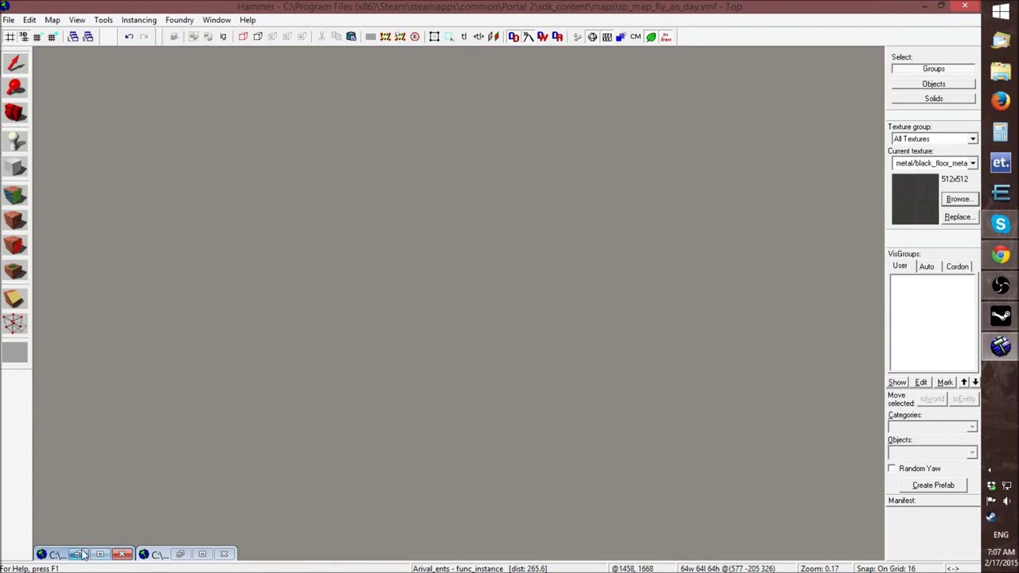
left_click(78, 554)
double_click(249, 205)
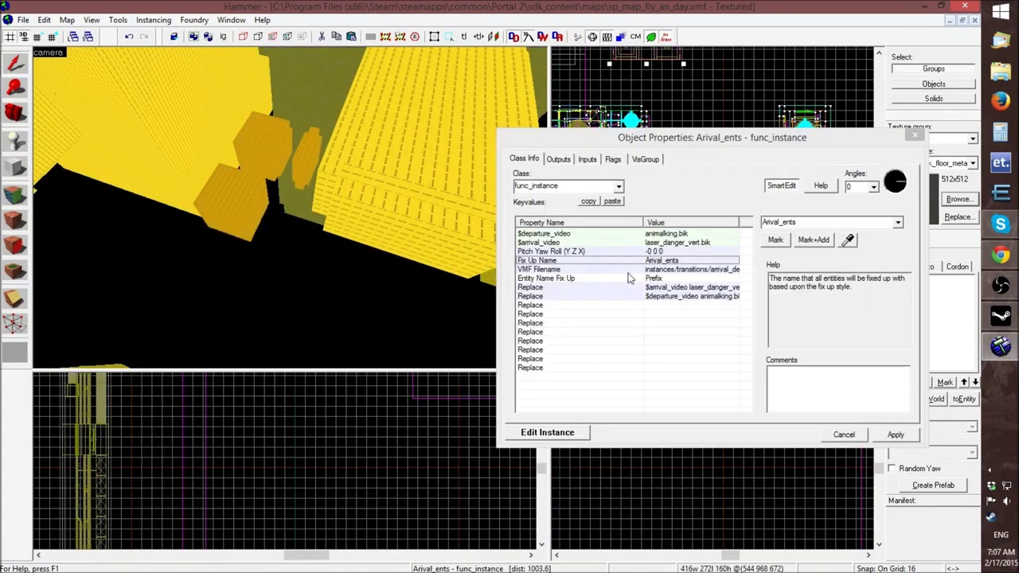
left_click(914, 135)
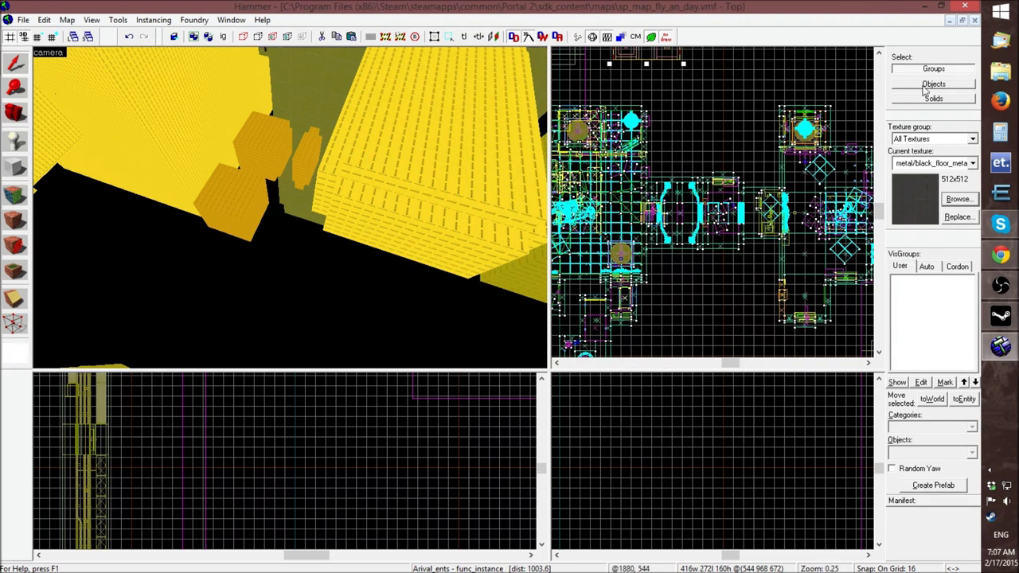
In the sp_tutorialmap map, try to set the Arival_ents instance's VMF Filename to arrival_departure_transition_ents.vmf from the transitions folder
left_click(953, 21)
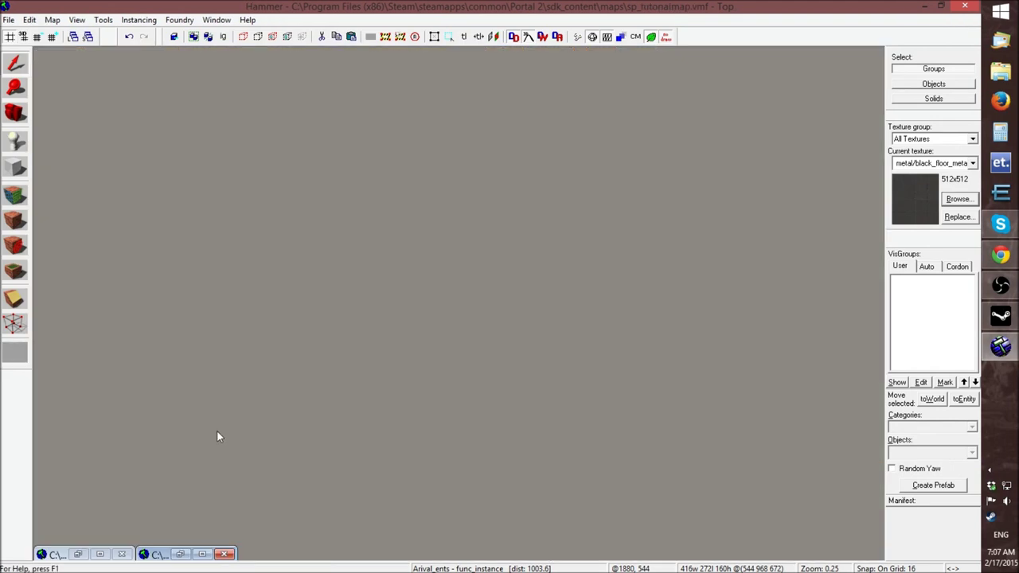
left_click(180, 555)
double_click(318, 178)
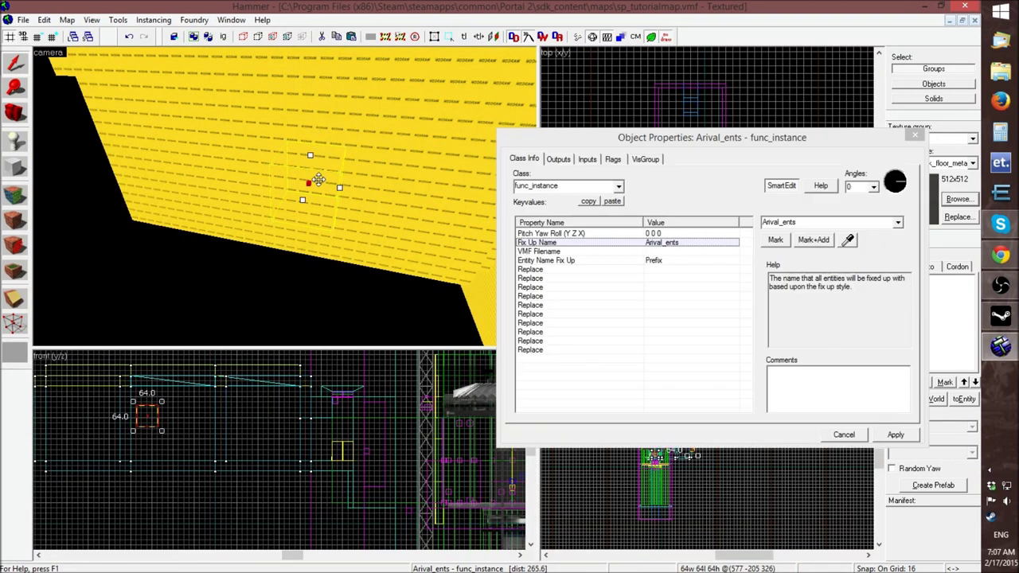
double_click(646, 254)
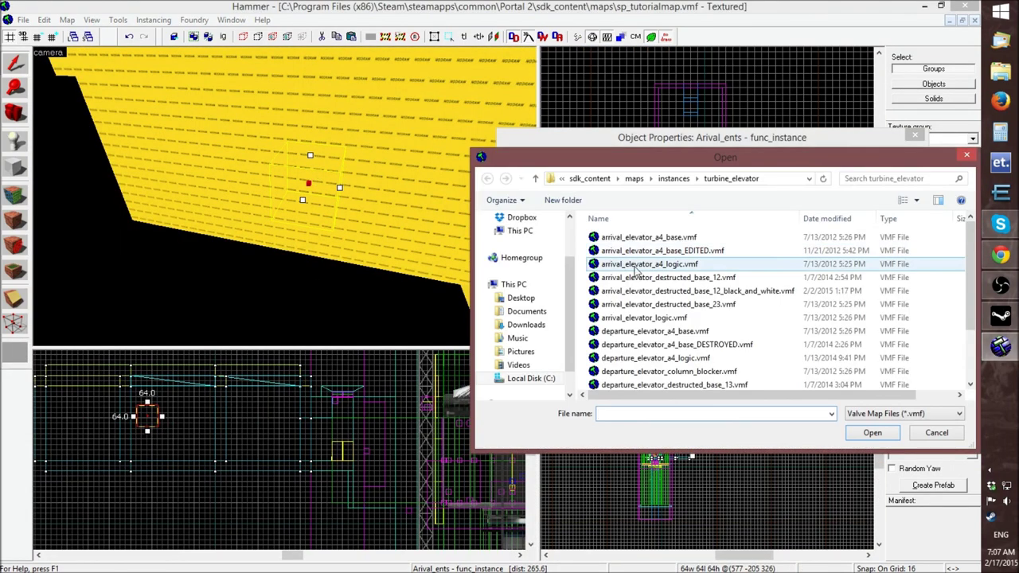
left_click(676, 179)
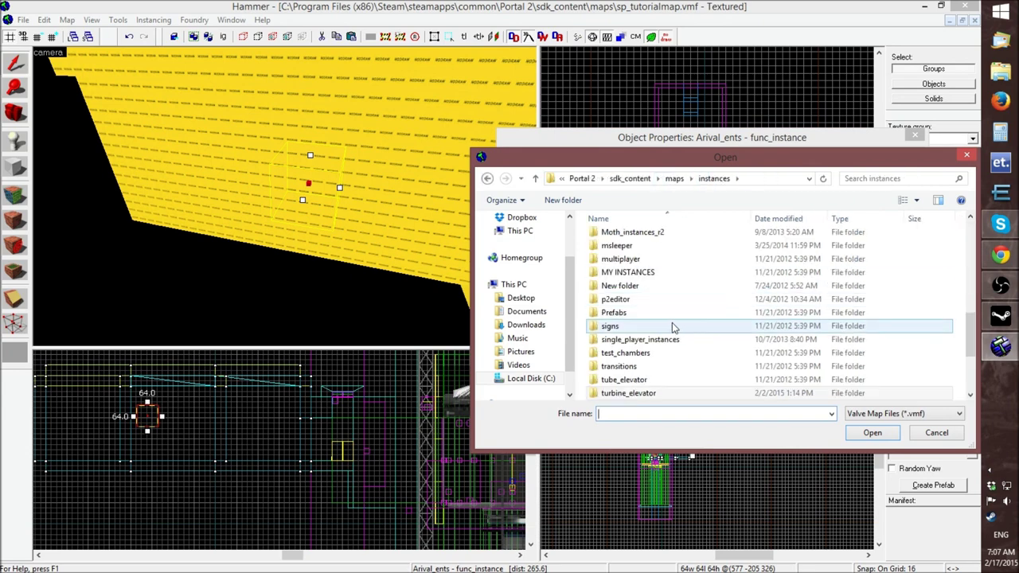
double_click(646, 366)
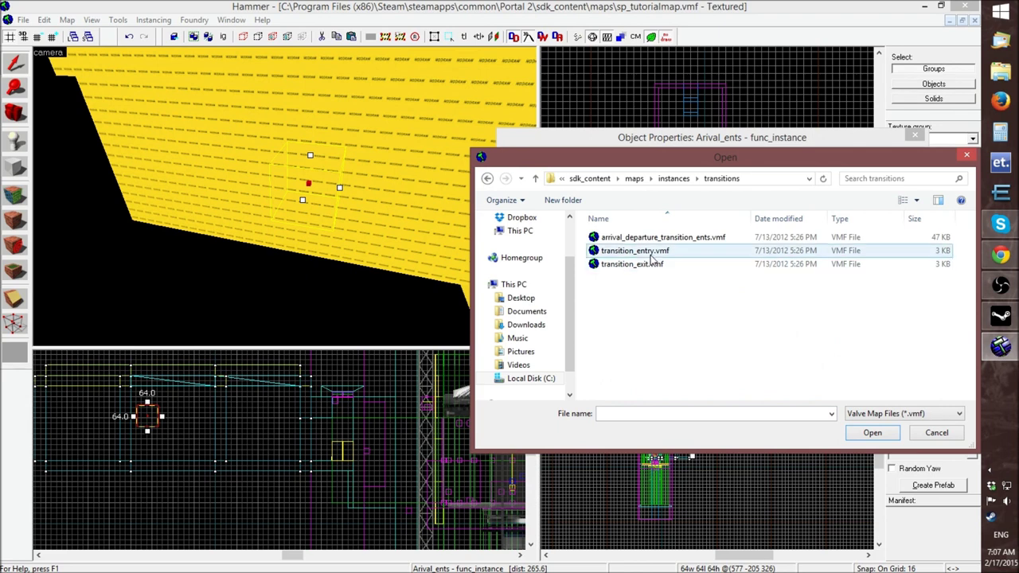
left_click(650, 238)
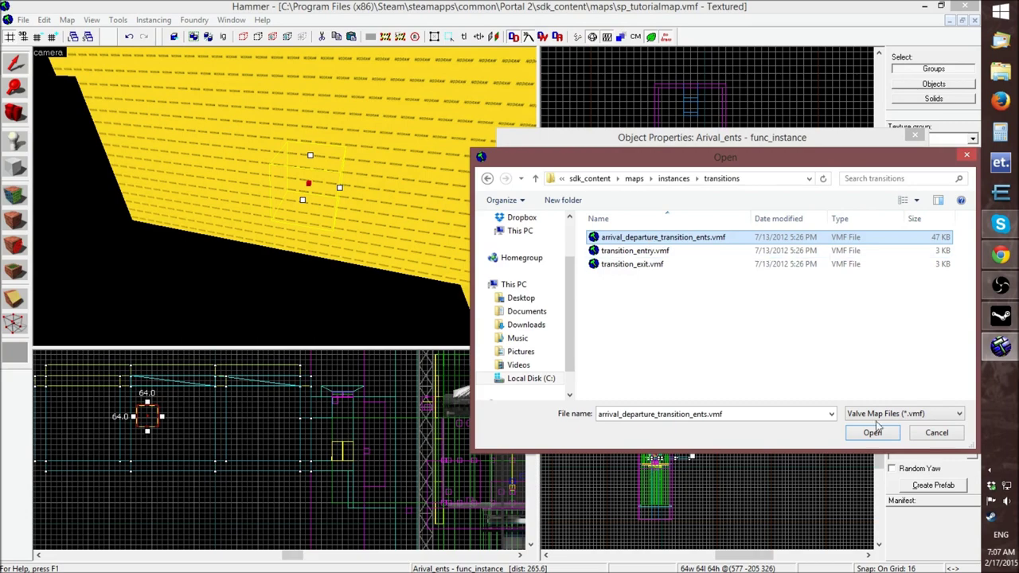
left_click(874, 431)
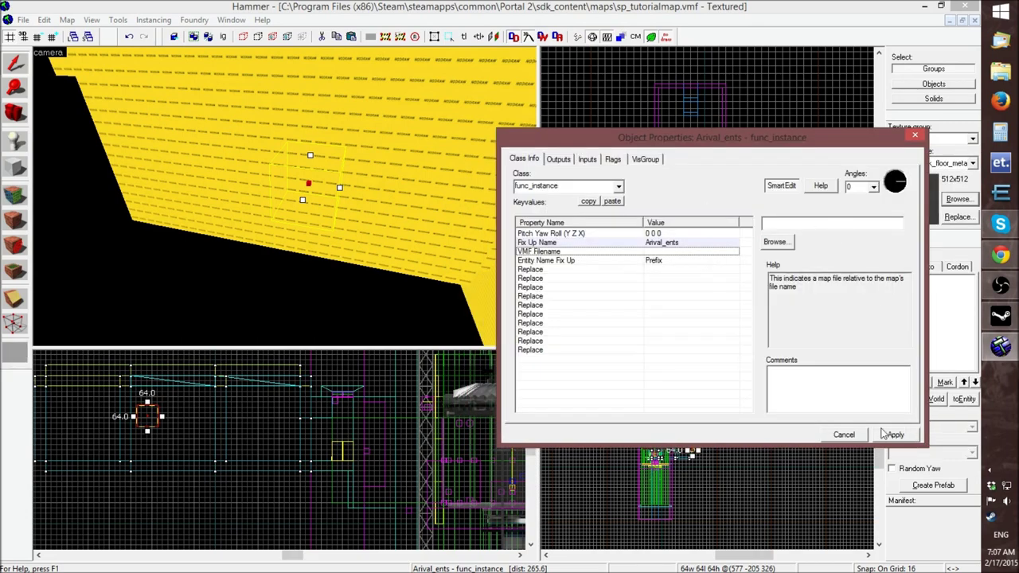
left_click(855, 435)
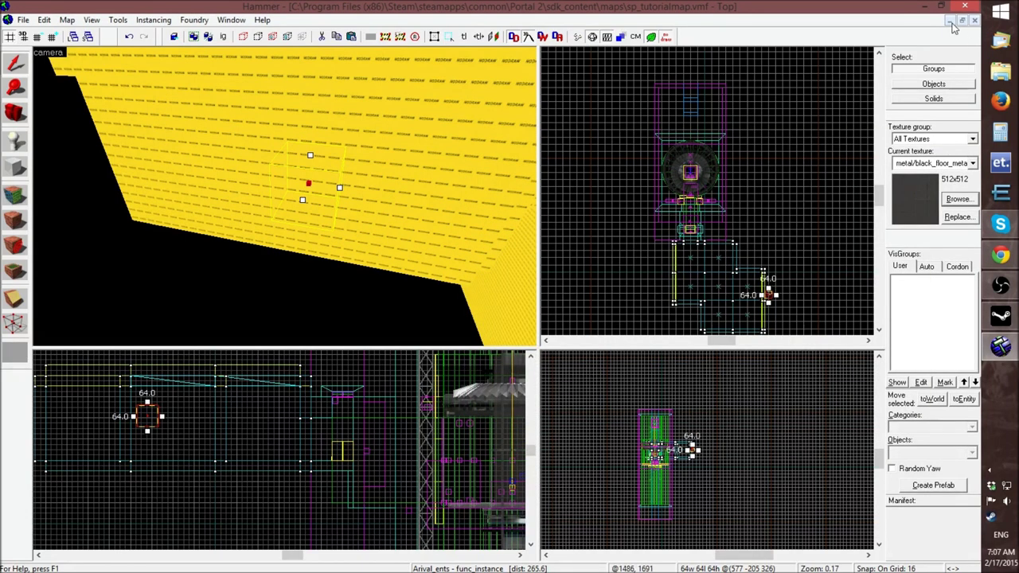
Recheck the VMF Filename path of the Arival_ents instance in the sp_map_fly_an_day map, then close its properties
left_click(951, 21)
left_click(180, 554)
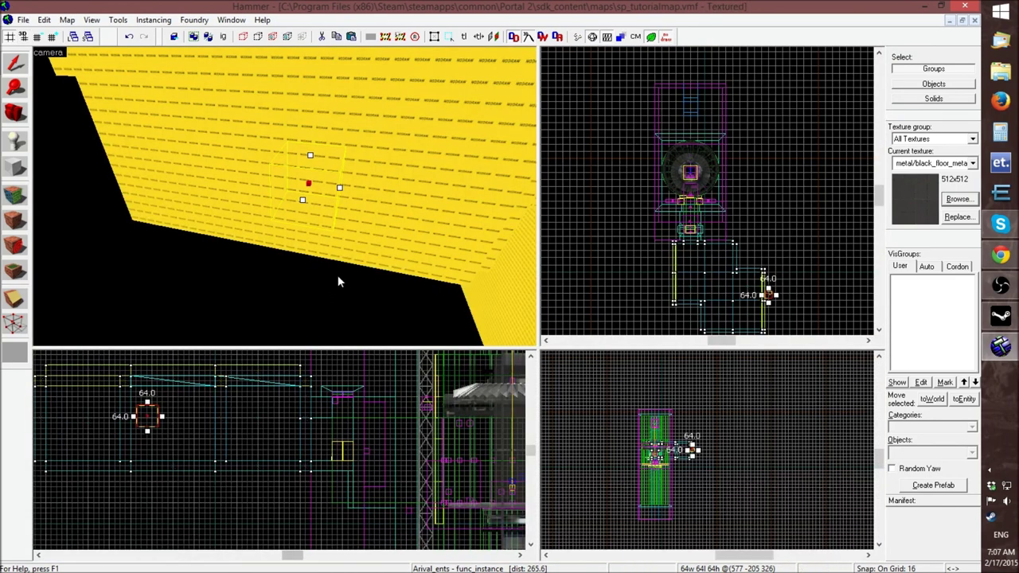
left_click(950, 20)
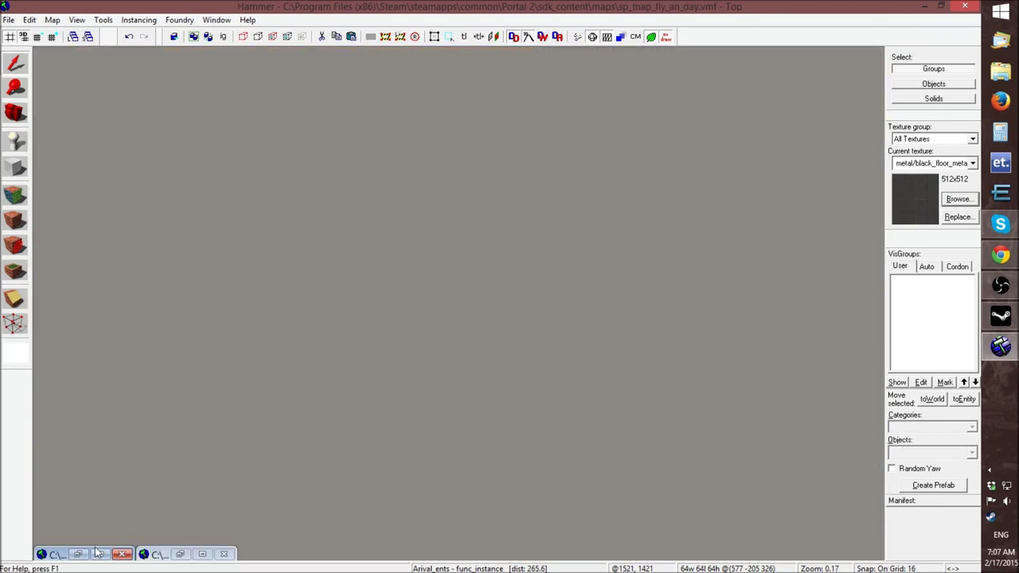
left_click(85, 554)
double_click(249, 210)
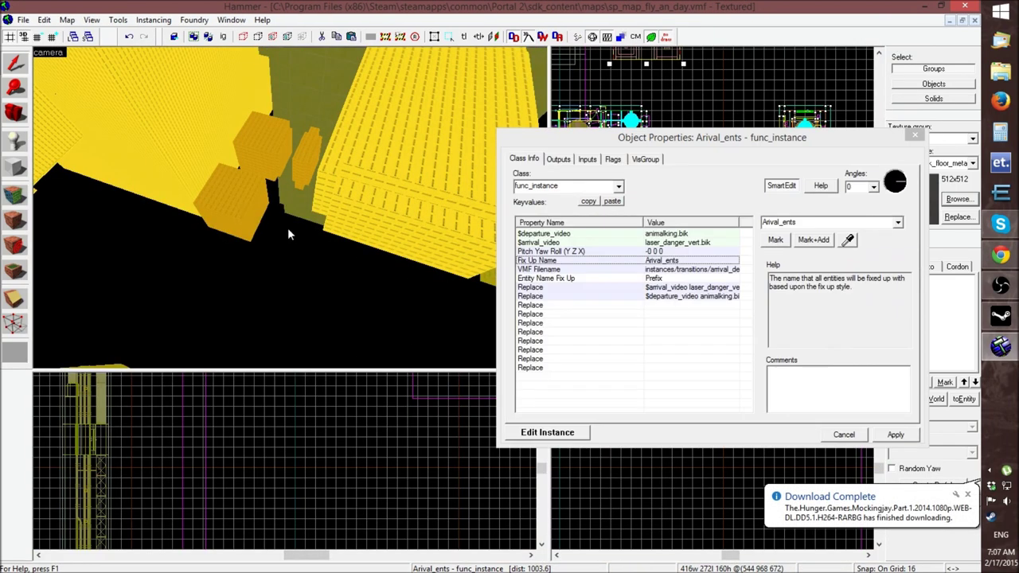
left_click(685, 270)
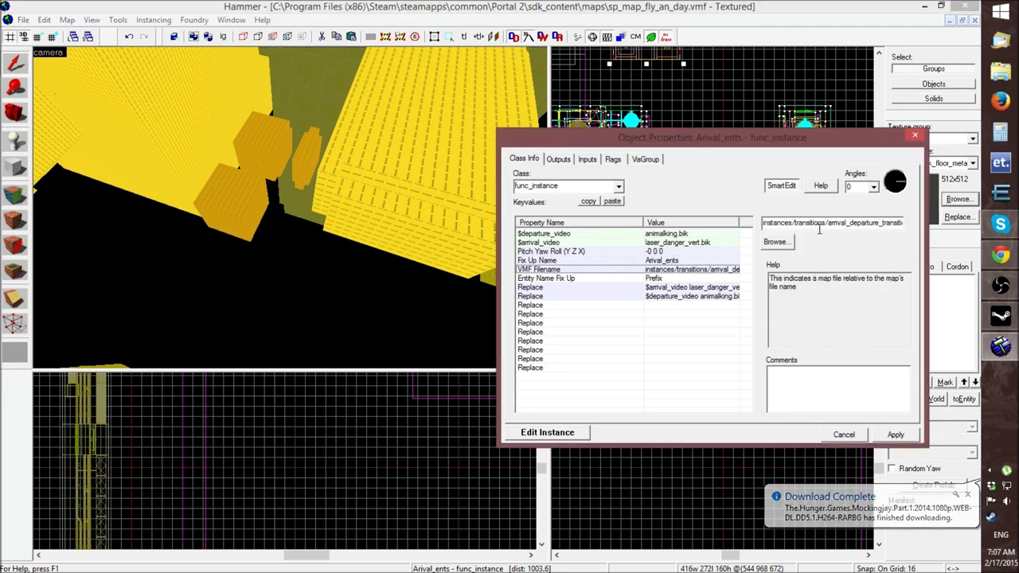
left_click(846, 436)
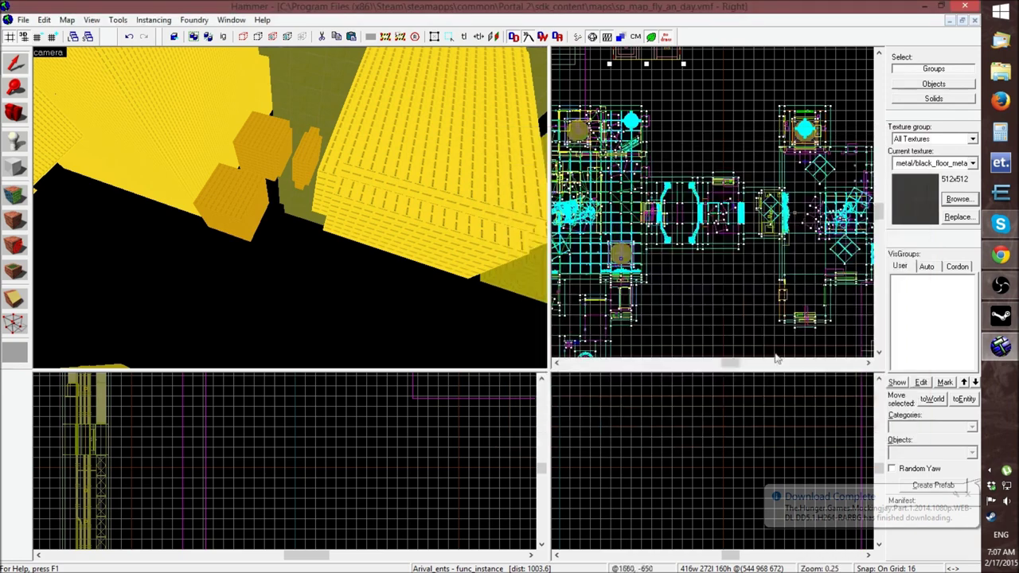
left_click(950, 19)
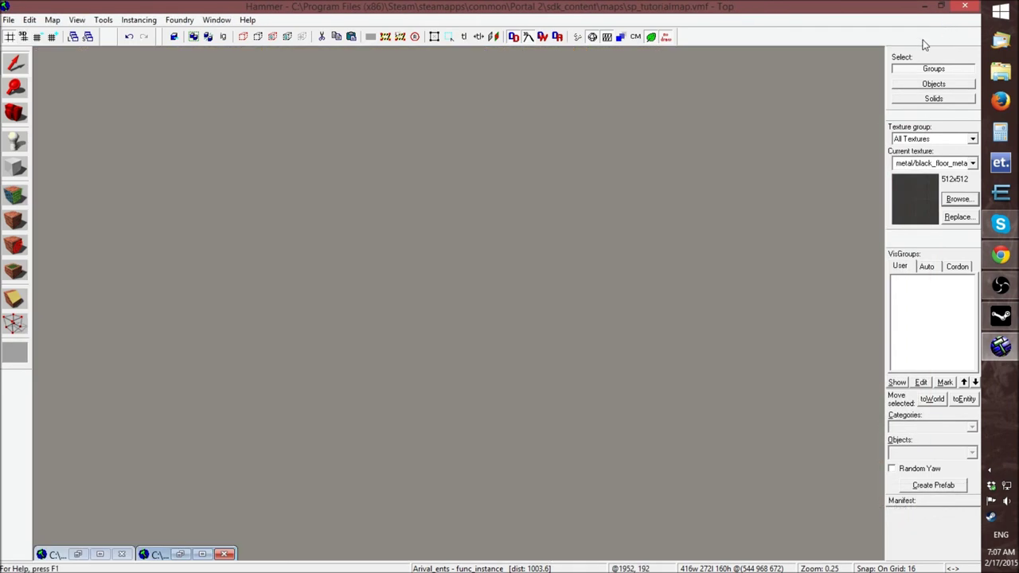
left_click(180, 554)
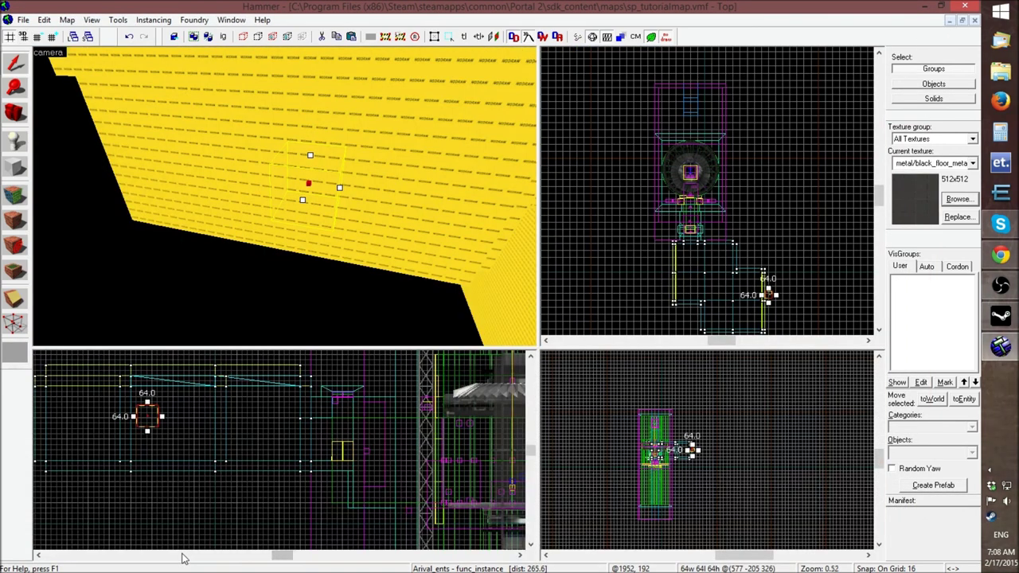
left_click(949, 20)
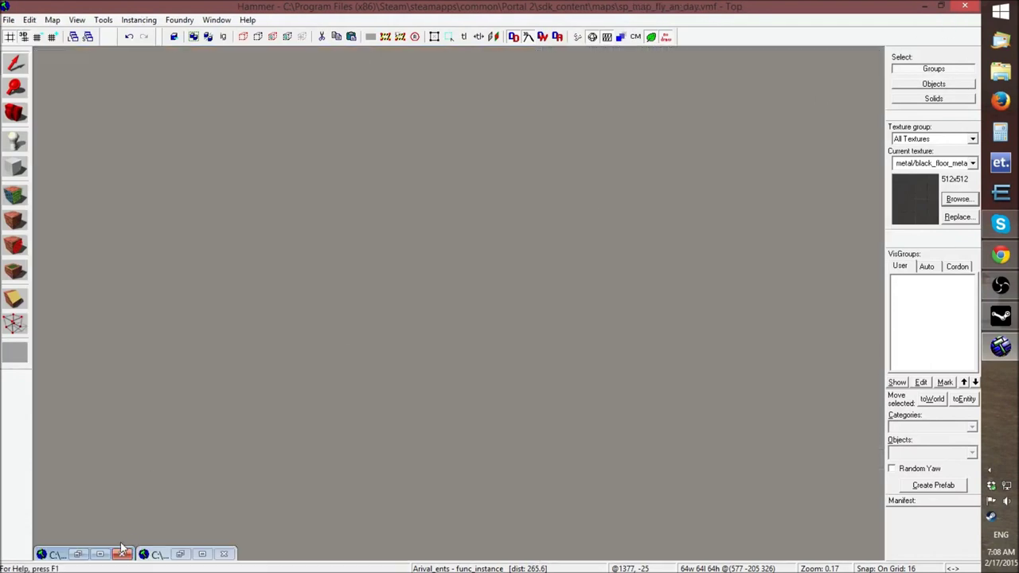
left_click(77, 554)
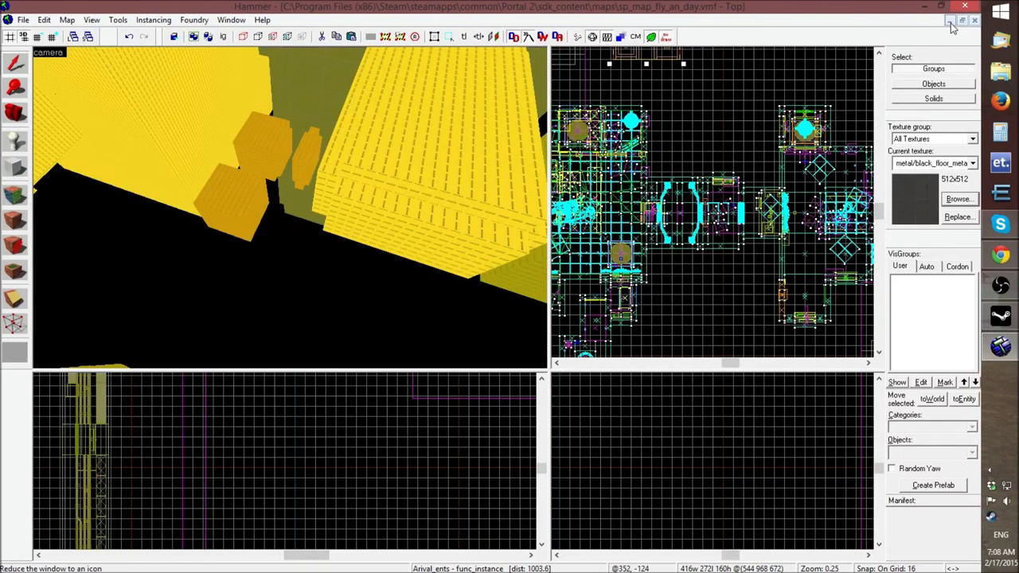
Return to sp_tutorialmap and apply instances/transitions/arrival_departure_transition_ents.vmf as the VMF Filename of the Arival_ents instance
left_click(949, 20)
left_click(180, 553)
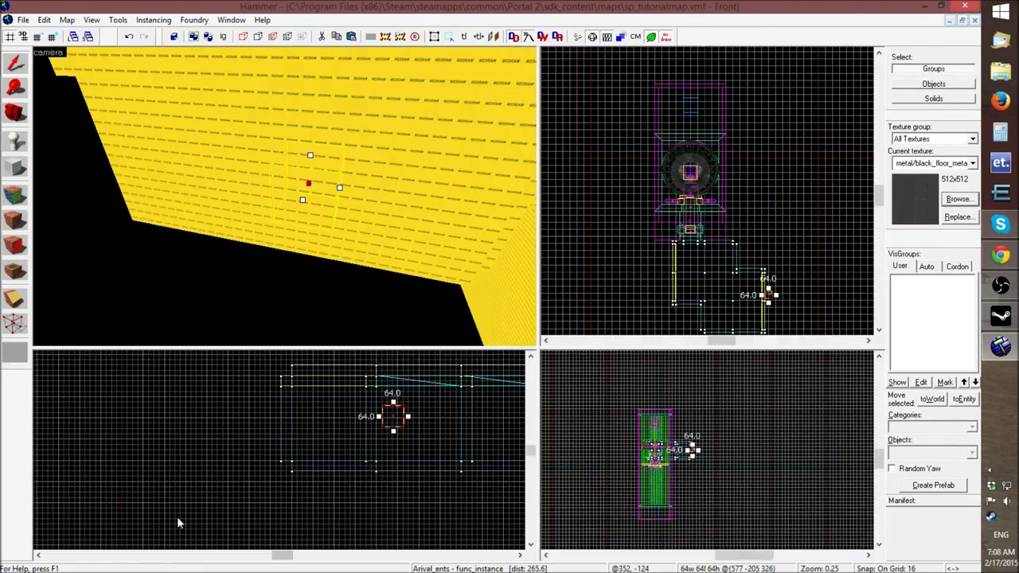
double_click(311, 189)
double_click(688, 253)
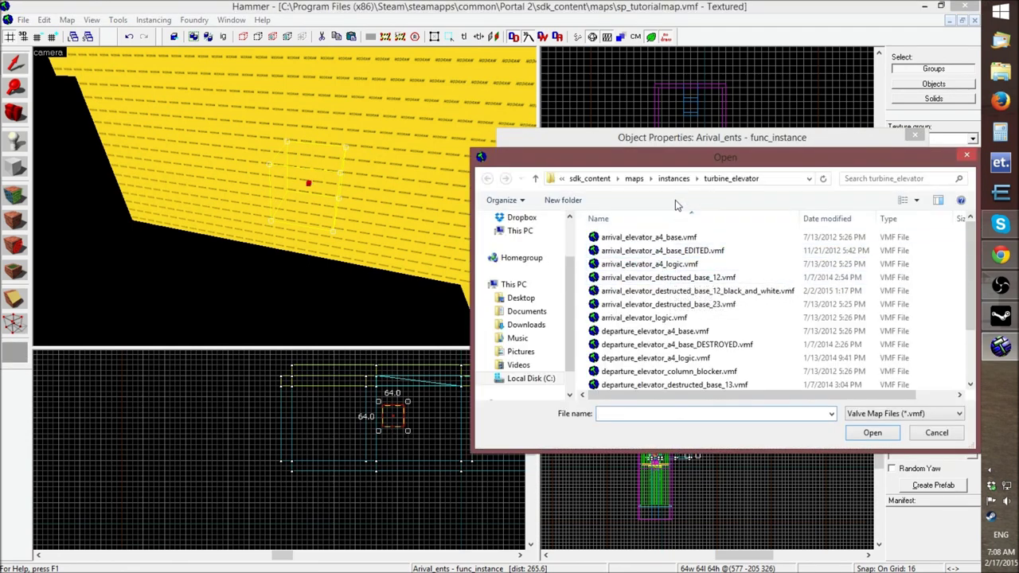
left_click(673, 178)
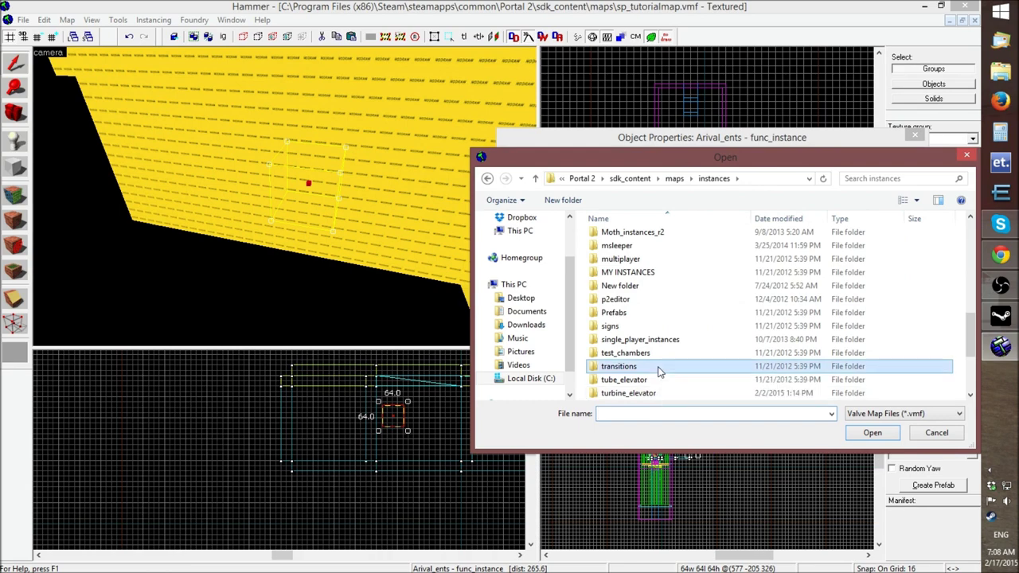
double_click(657, 367)
double_click(669, 237)
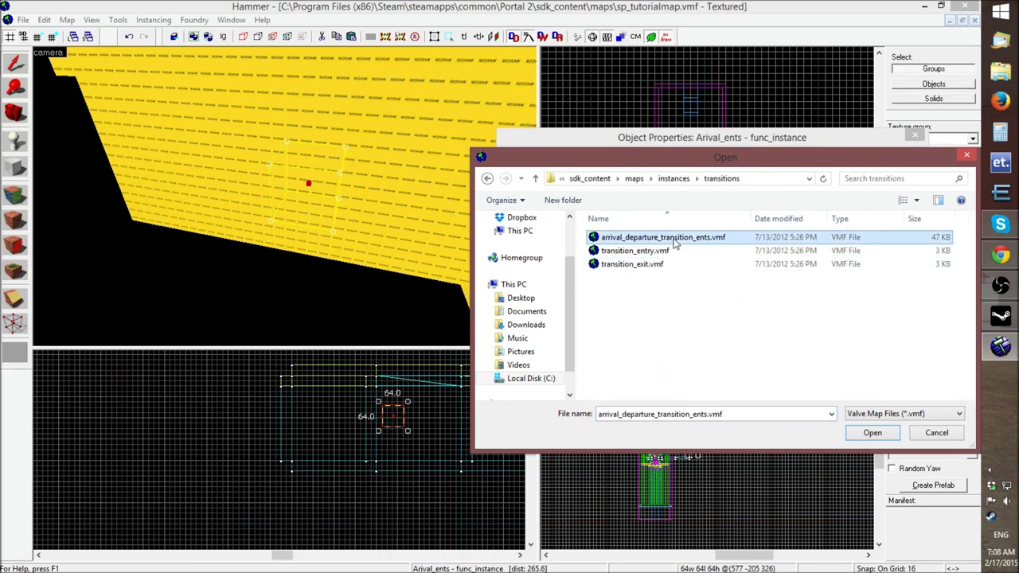
left_click(894, 437)
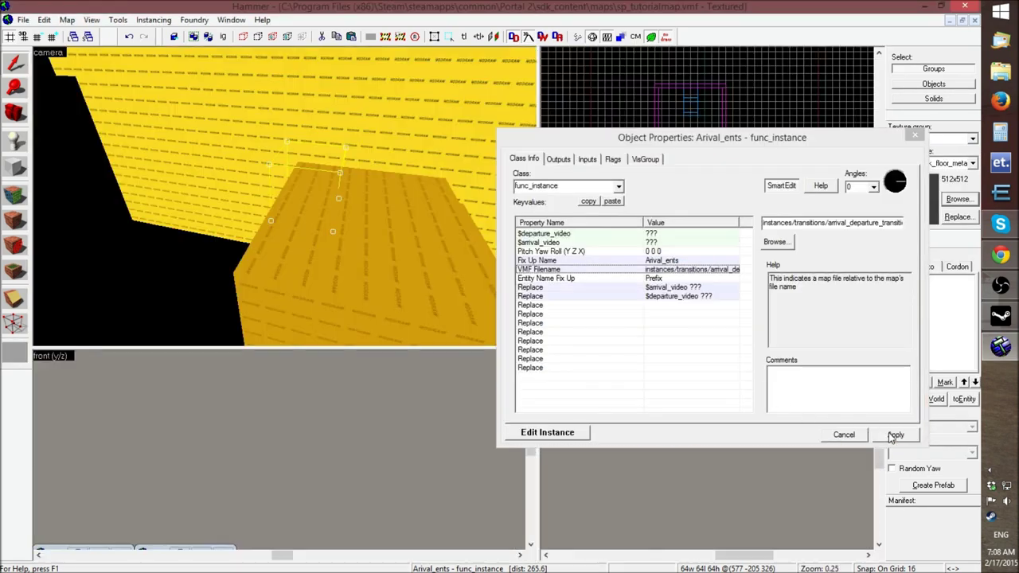
left_click(846, 436)
Move the Arival_ents instance away from the outer wall into the empty space beside the map and deselect it
key("s")
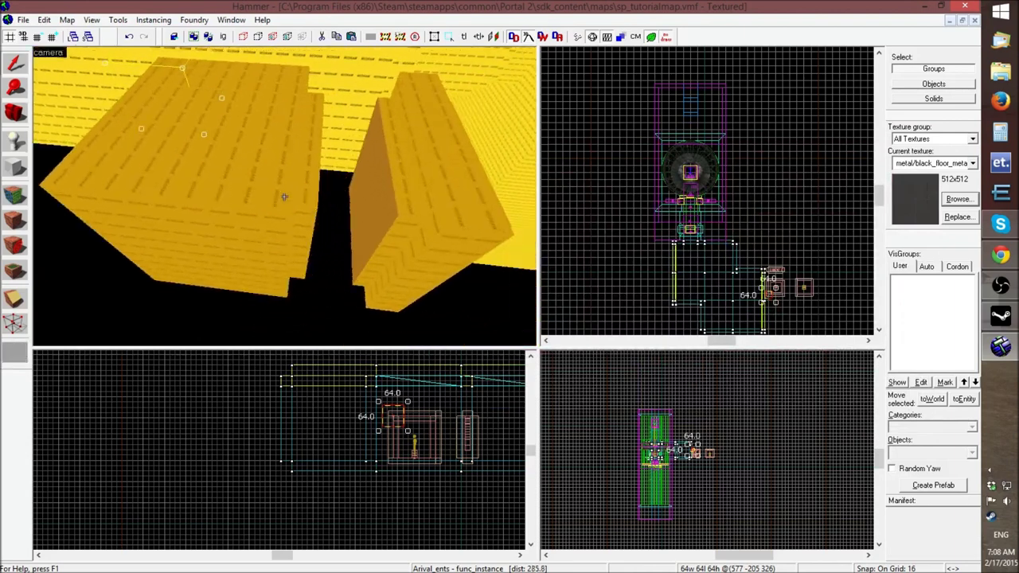
key("z")
scroll(746, 183, "up", 6)
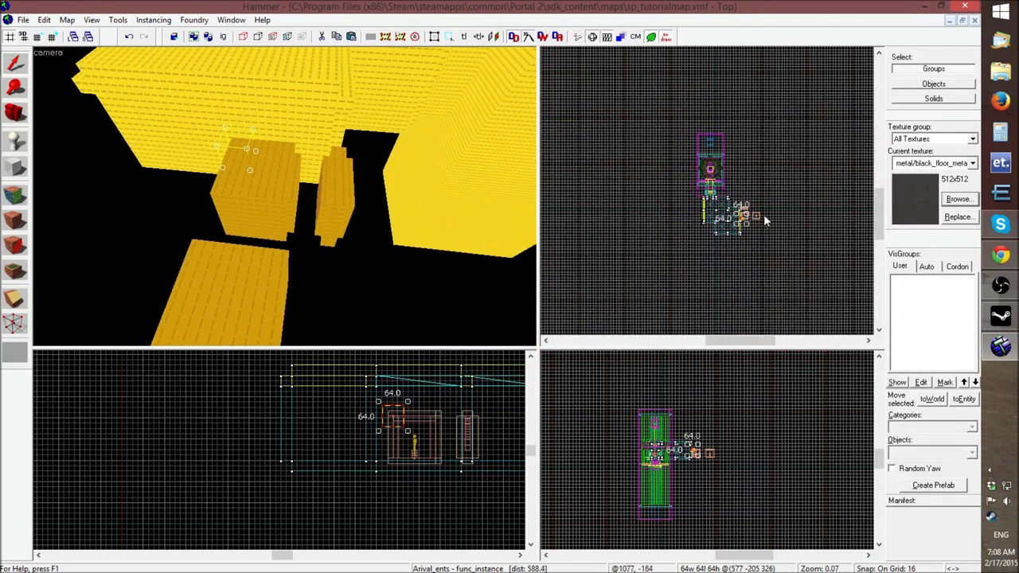
mouse_move(674, 234)
left_mouse_down("shift")
mouse_move(697, 251)
mouse_move(705, 278)
mouse_move(720, 263)
mouse_move(739, 270)
left_mouse_up("shift")
key("z")
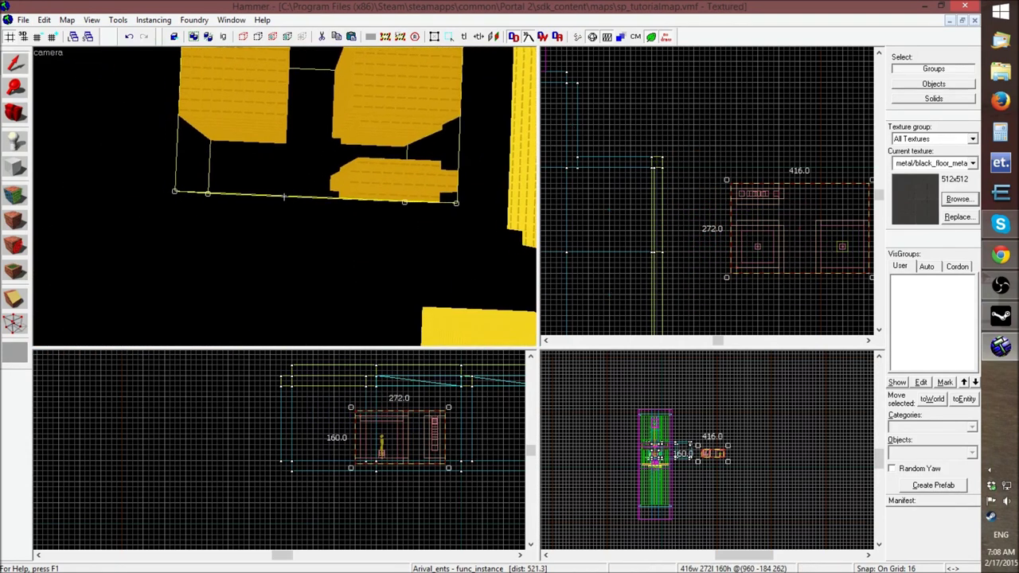
key("z")
key("Escape")
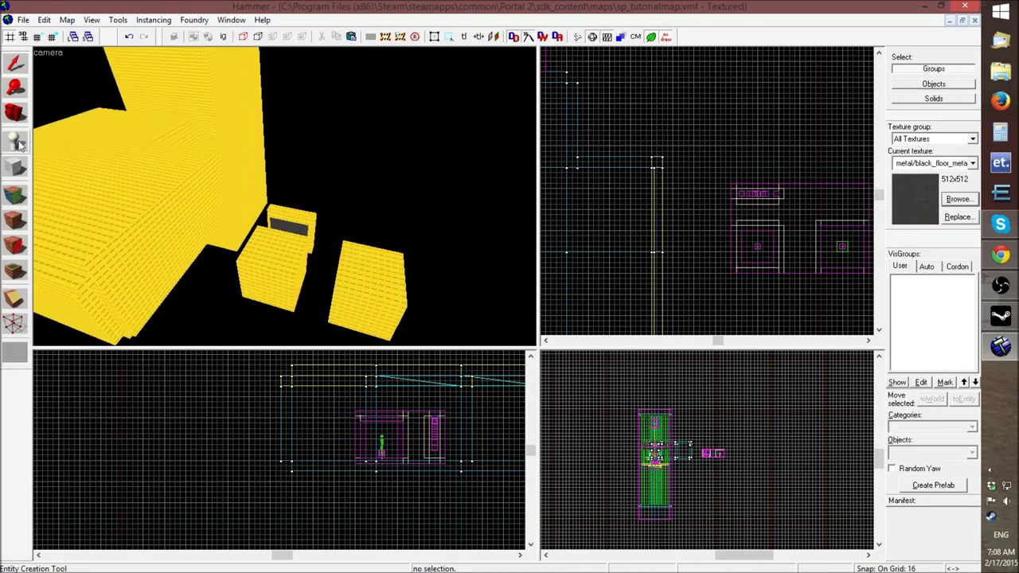
Place a new func_instance entity on top of the Arival_ents instance's box nearest the map wall
left_click(18, 142)
left_click(274, 254)
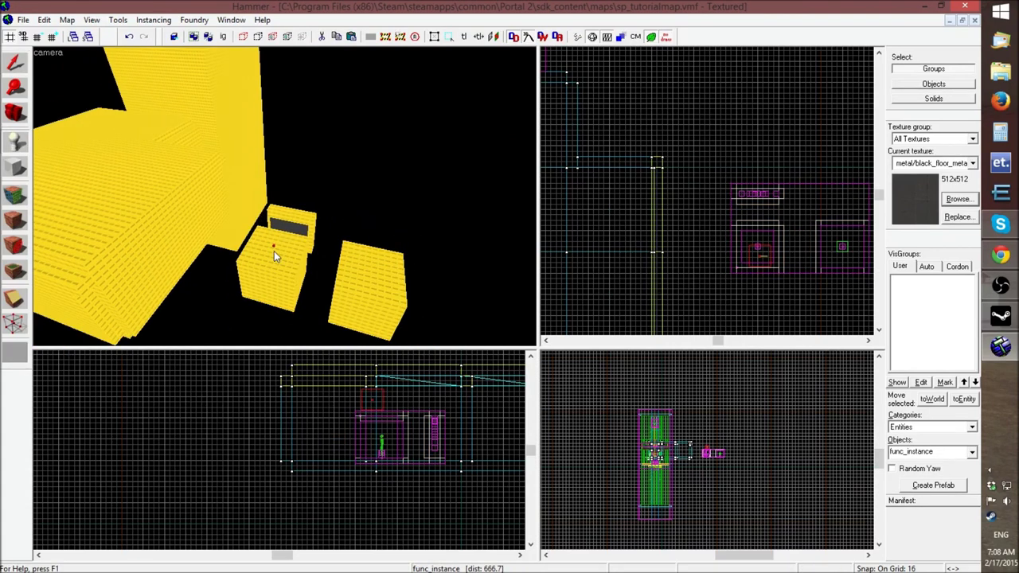
key("z")
key("w")
key("z")
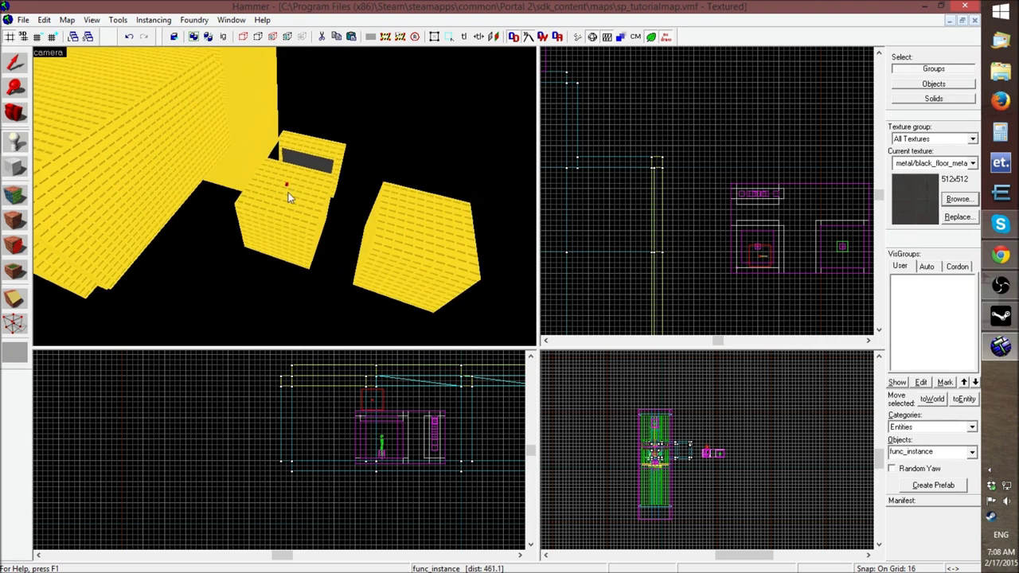
Set the Fix Up Name of the new func_instance to pti_ents and apply it
left_click(13, 63)
double_click(284, 184)
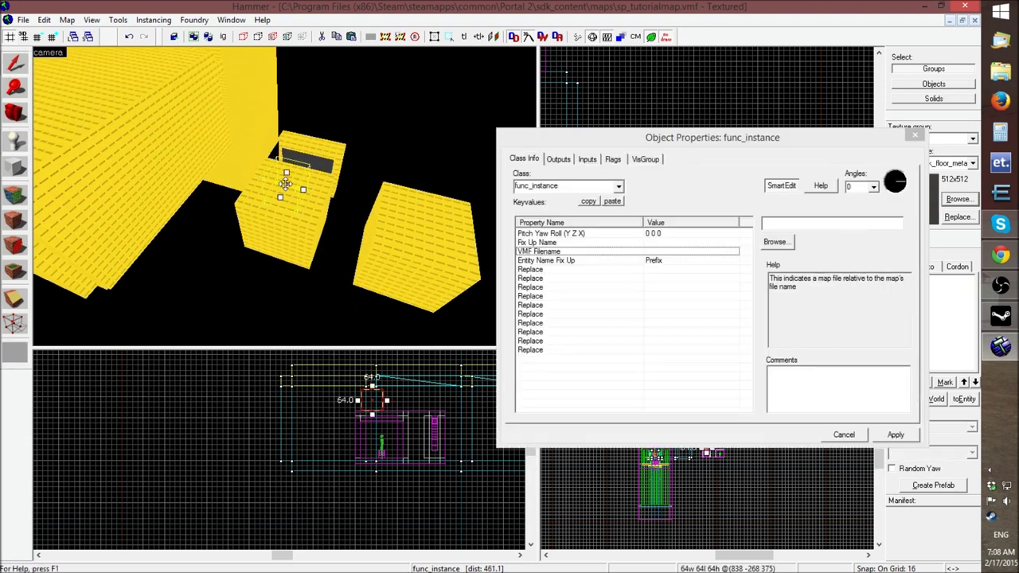
left_click(645, 243)
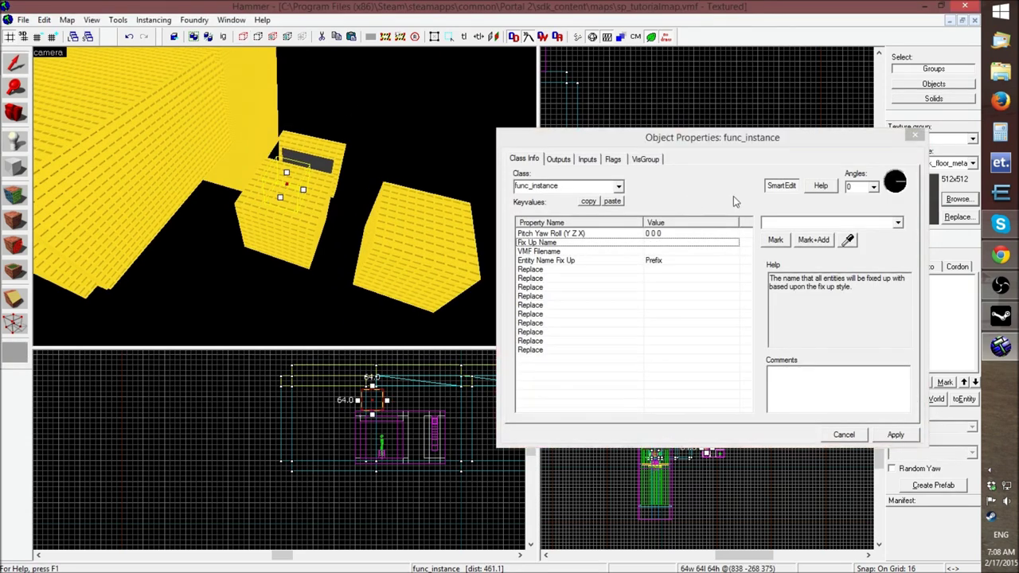
left_click(798, 221)
type("pti_")
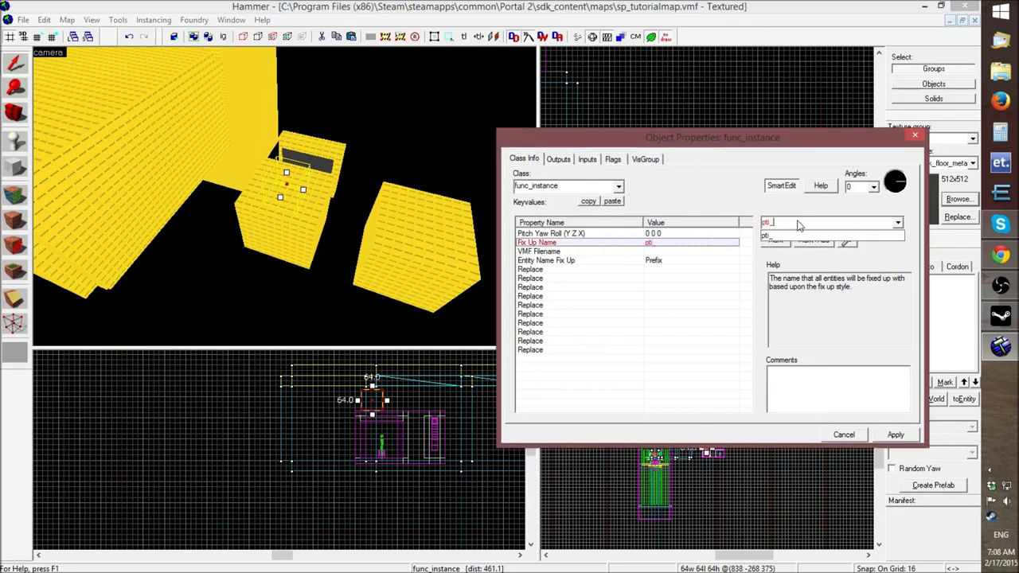
left_click(783, 236)
left_click(894, 437)
Browse the instances and p2editor folders for a VMF file for the pti_ents instance
left_click(674, 252)
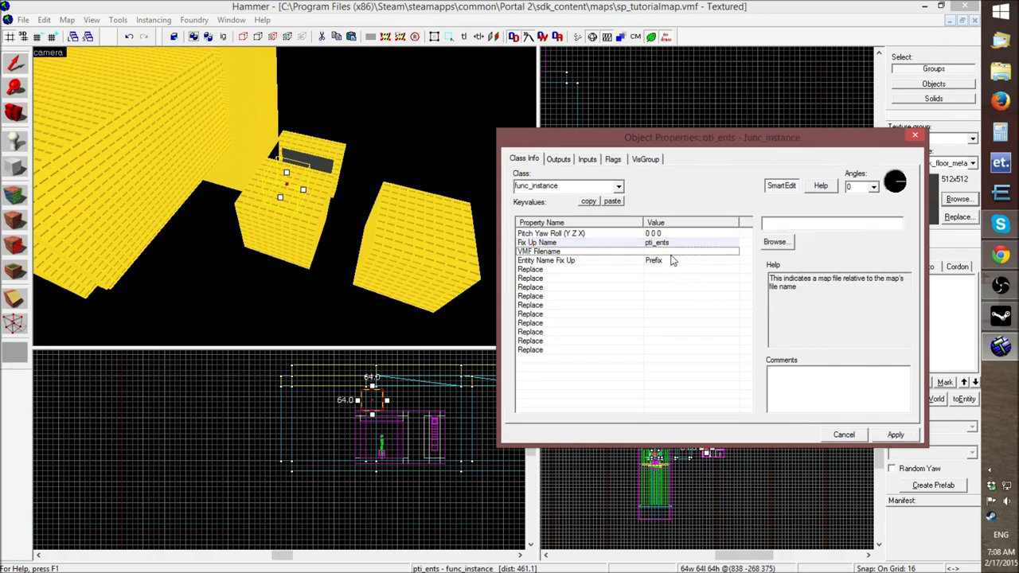
double_click(678, 253)
left_click(675, 182)
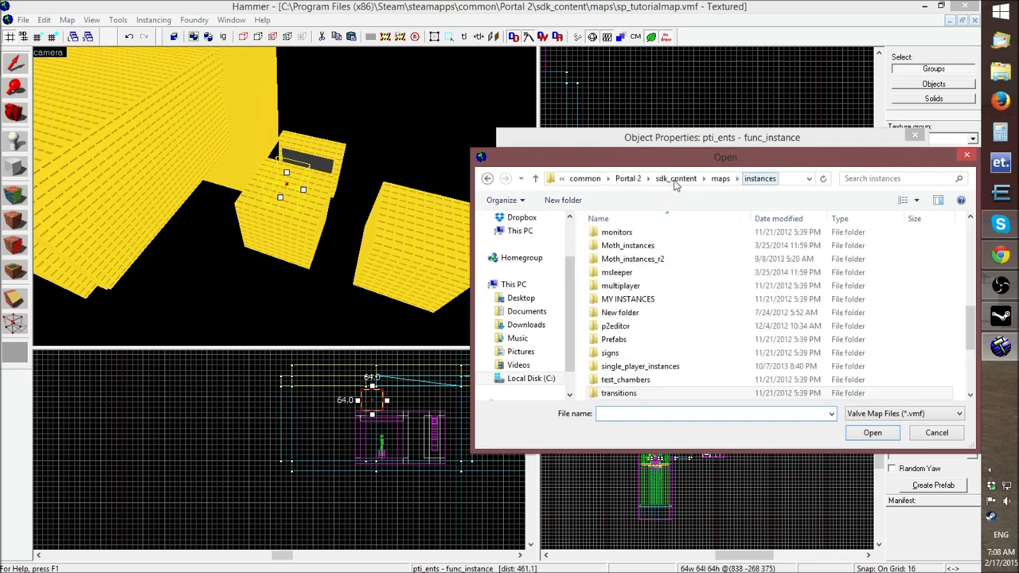
double_click(651, 327)
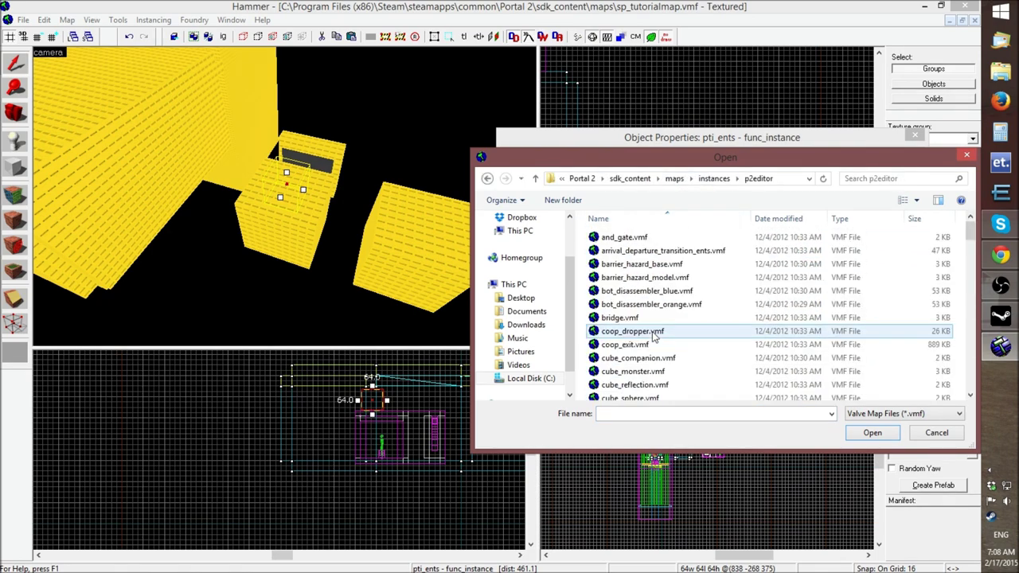
scroll(673, 256, "down", 12)
scroll(673, 259, "down", 9)
scroll(680, 302, "up", 10)
scroll(681, 306, "up", 20)
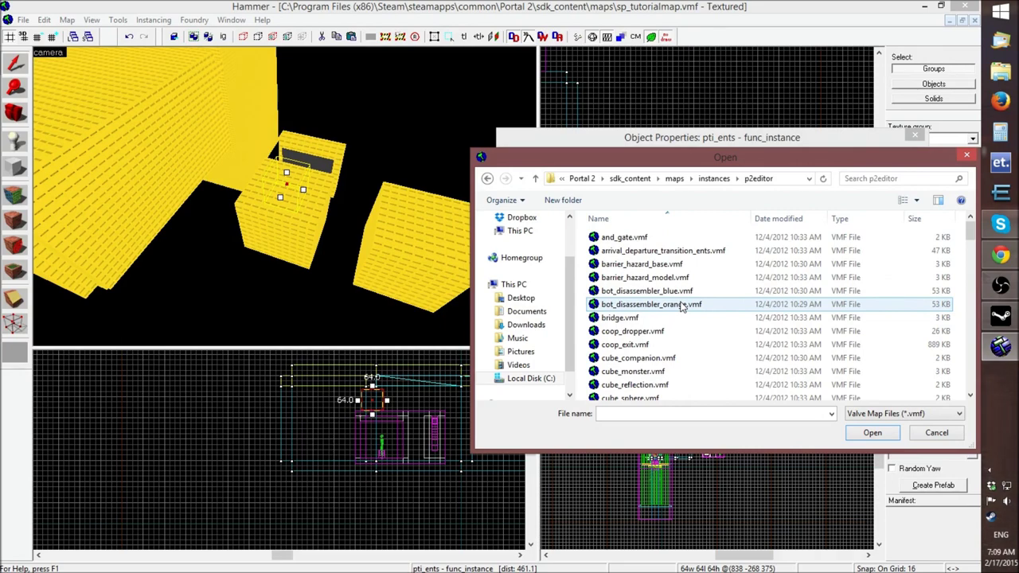
scroll(681, 306, "down", 5)
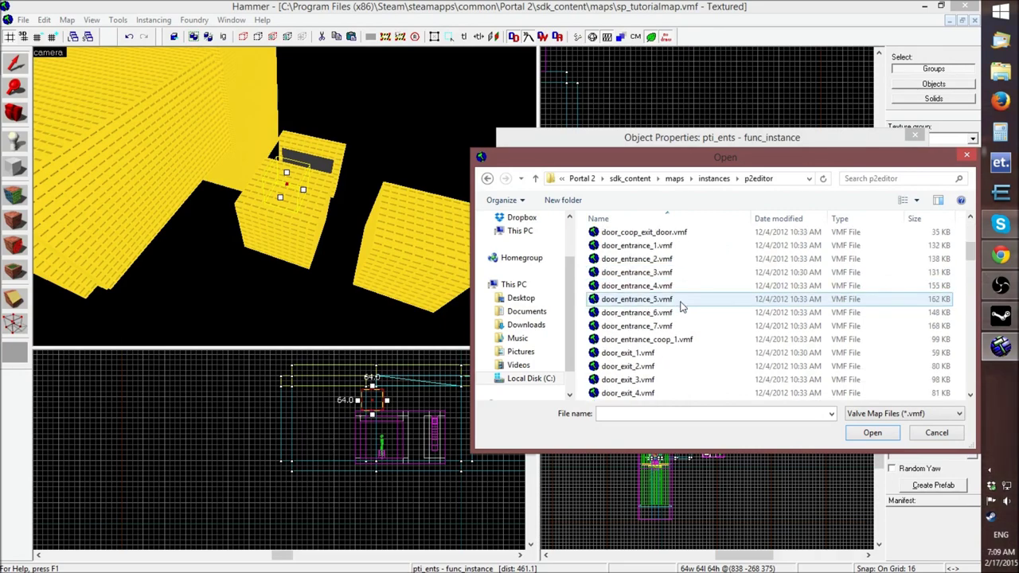
left_click(713, 179)
scroll(680, 359, "down", 5)
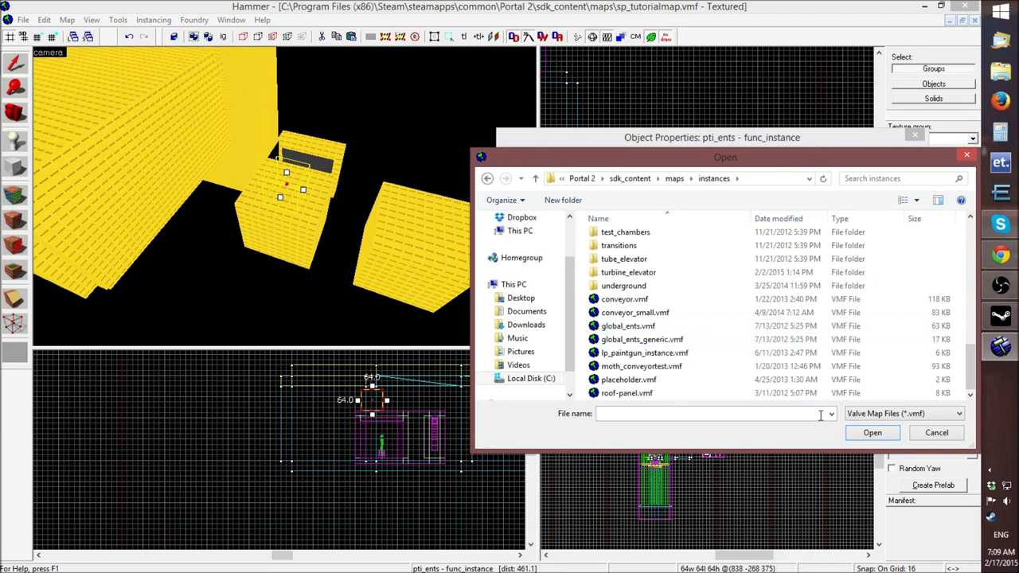
left_click(938, 434)
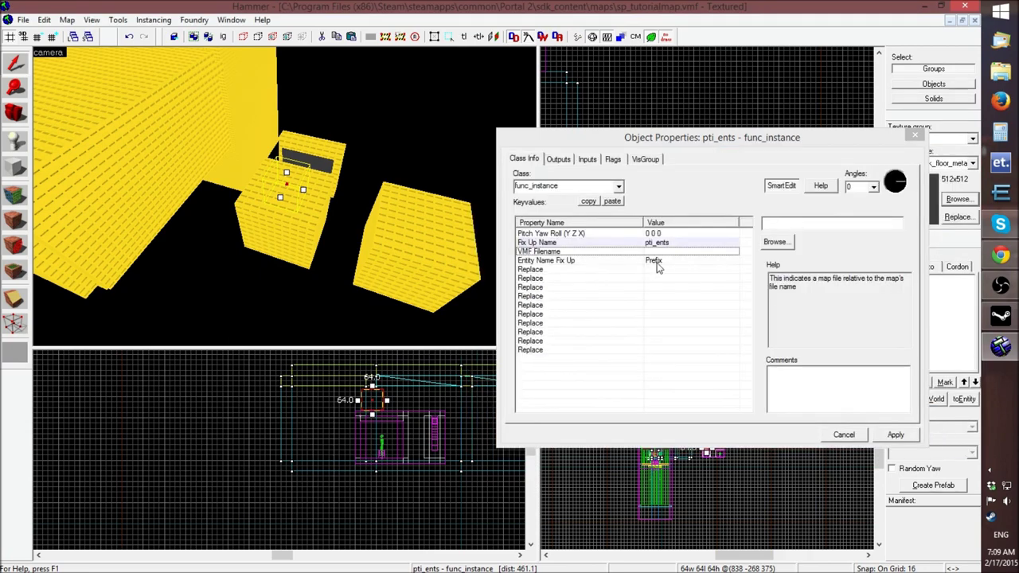
left_click(849, 437)
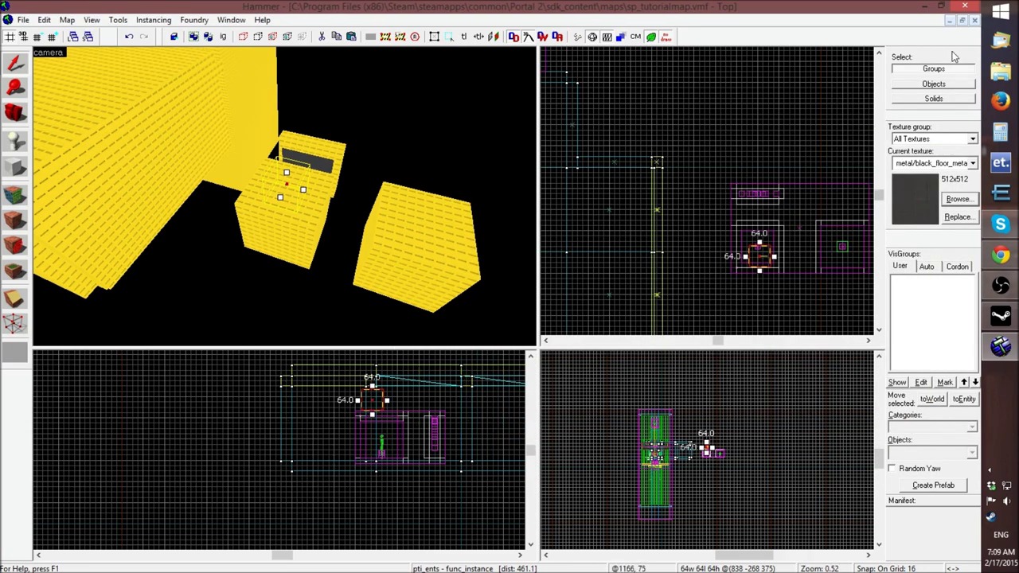
left_click(951, 21)
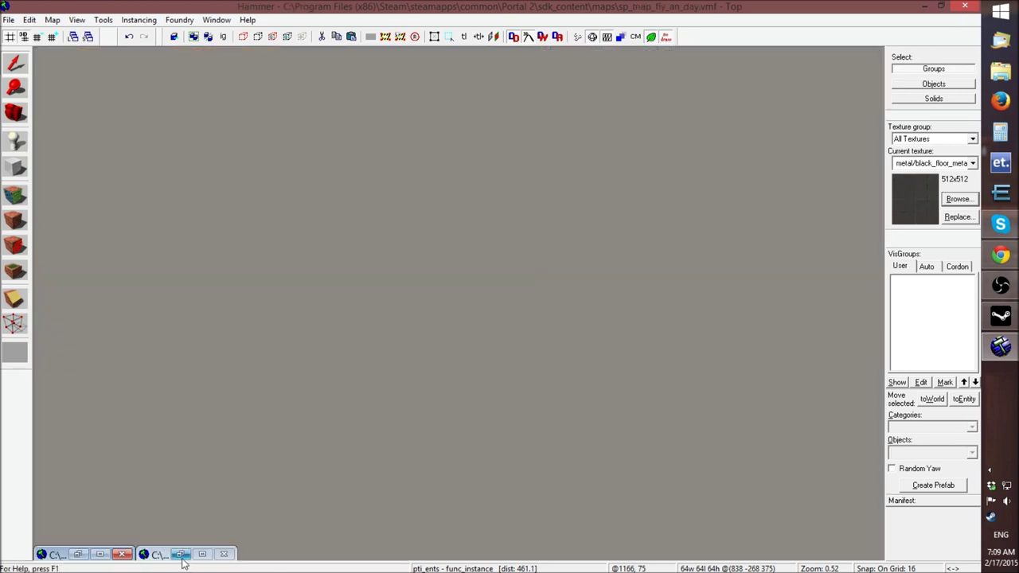
left_click(181, 556)
double_click(432, 230)
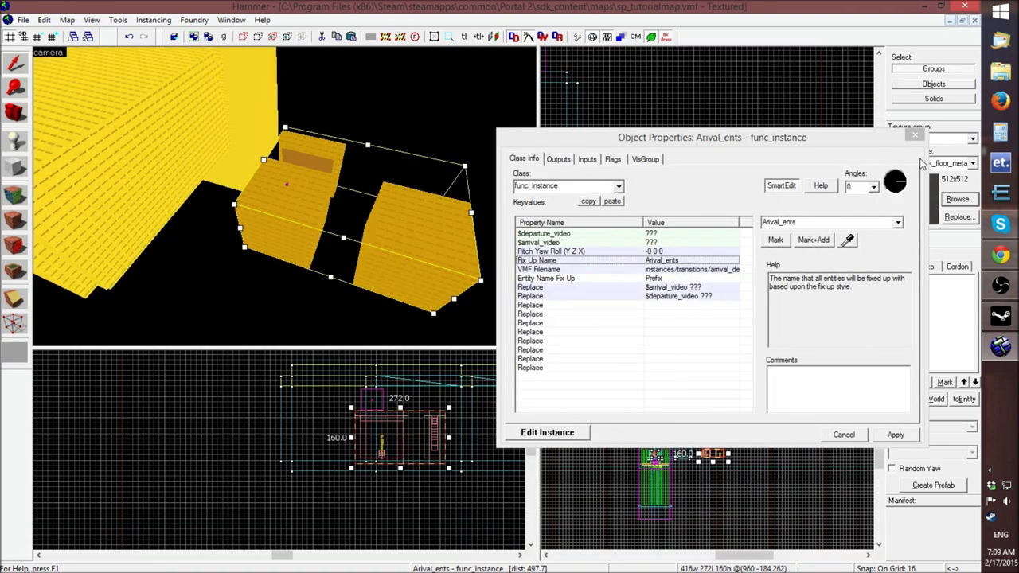
left_click(915, 136)
key("z")
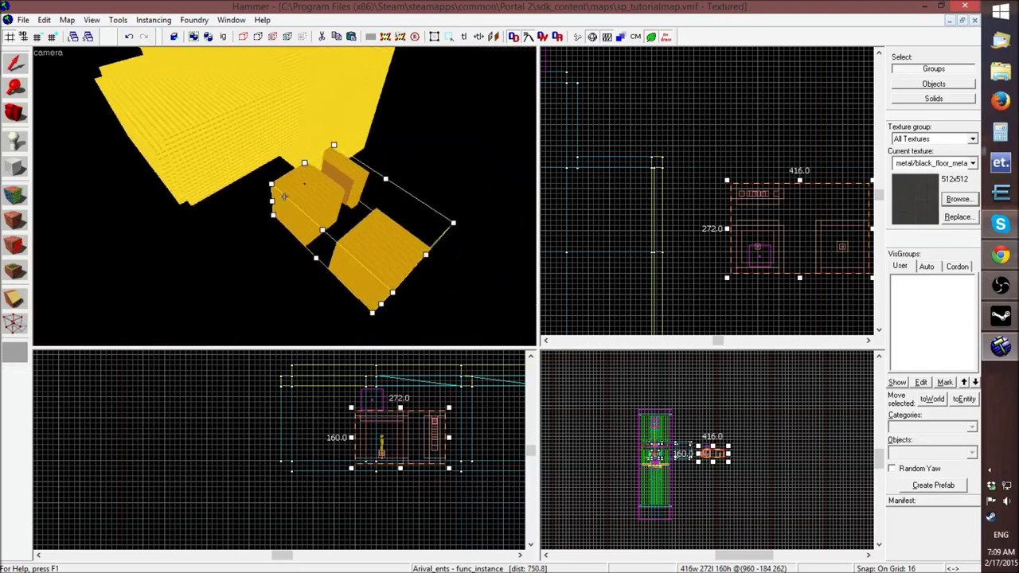
key("z")
Look up the VMF Filename of the pti_ents instance in sp_map_fly_an_day and return to sp_tutorialmap
left_click(951, 21)
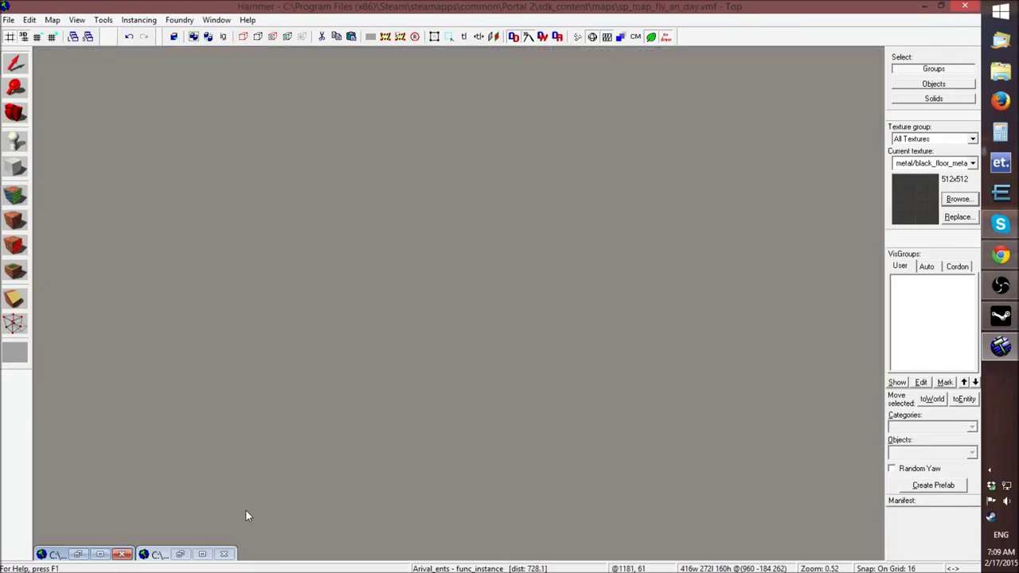
left_click(99, 555)
key("z")
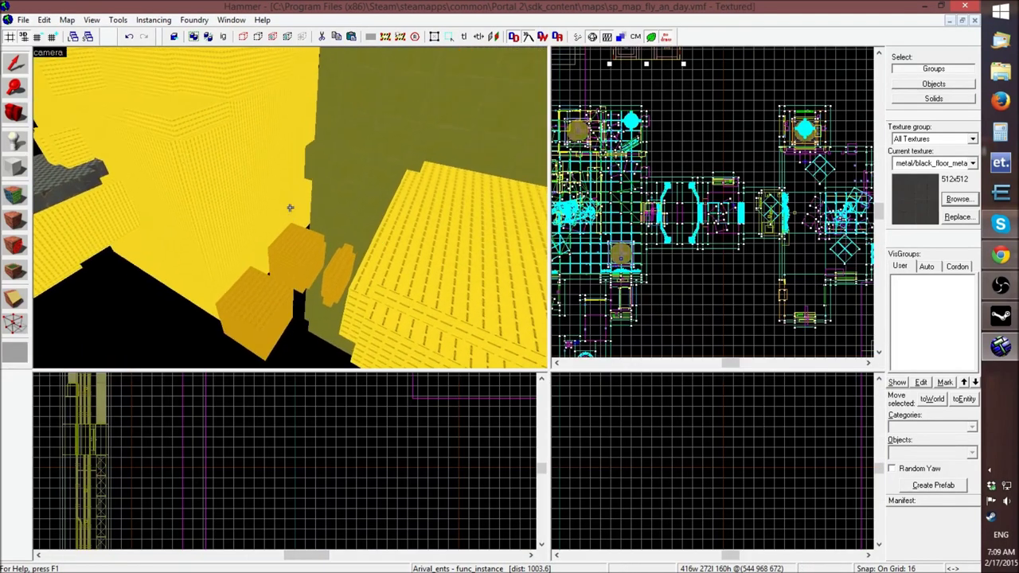
key("z")
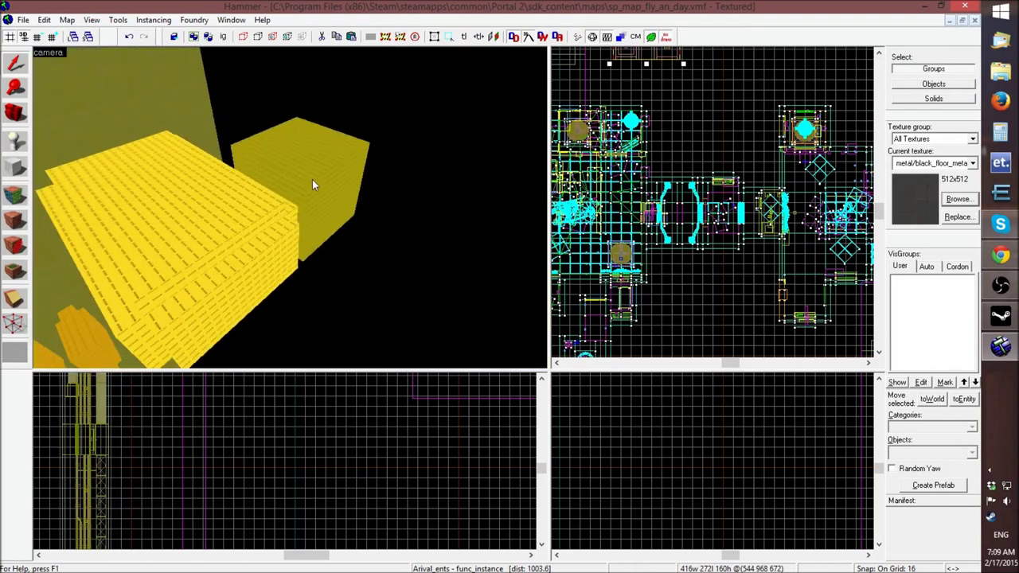
double_click(312, 179)
left_click(695, 262)
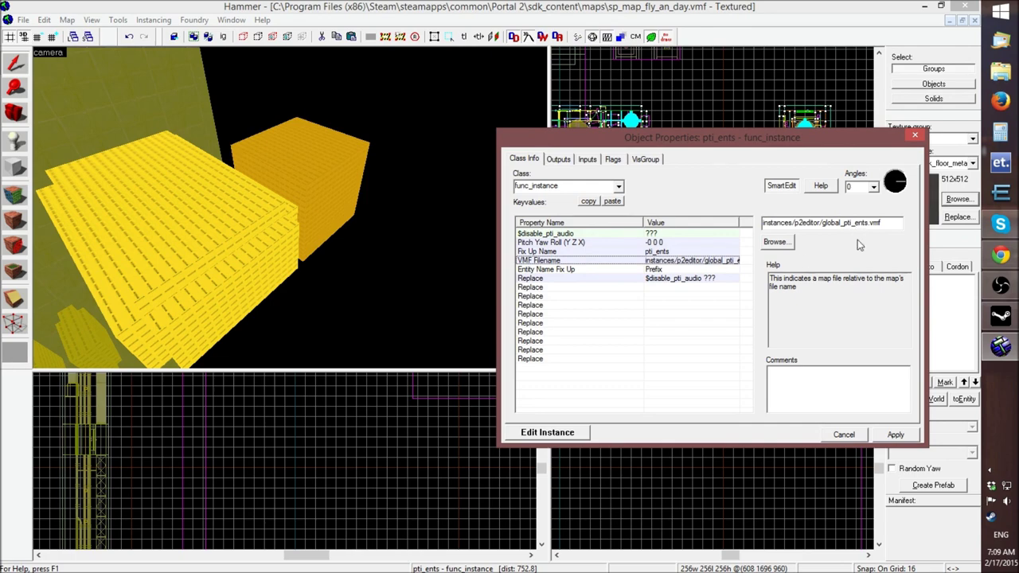
left_click(844, 436)
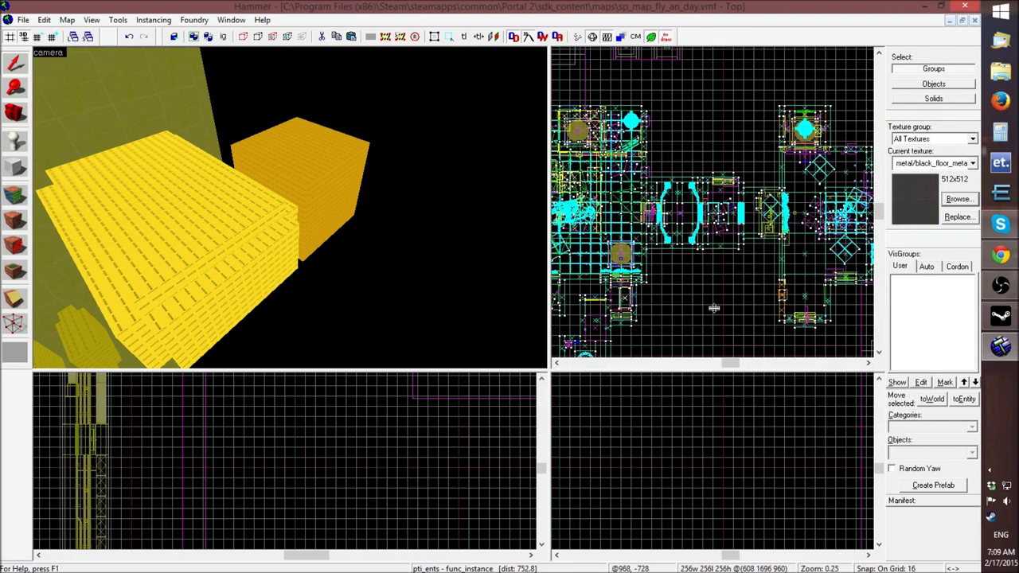
left_click(714, 308)
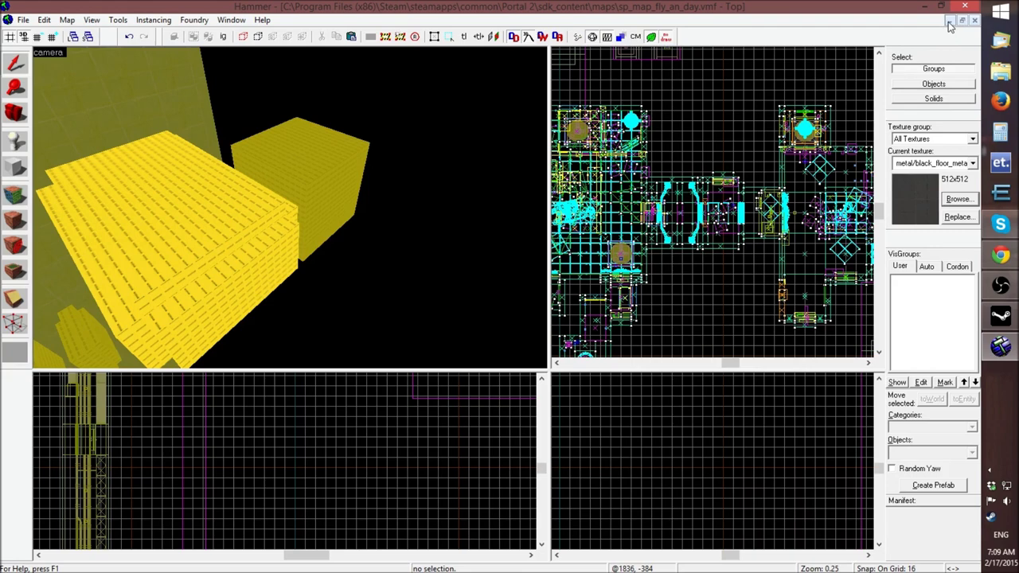
left_click(948, 21)
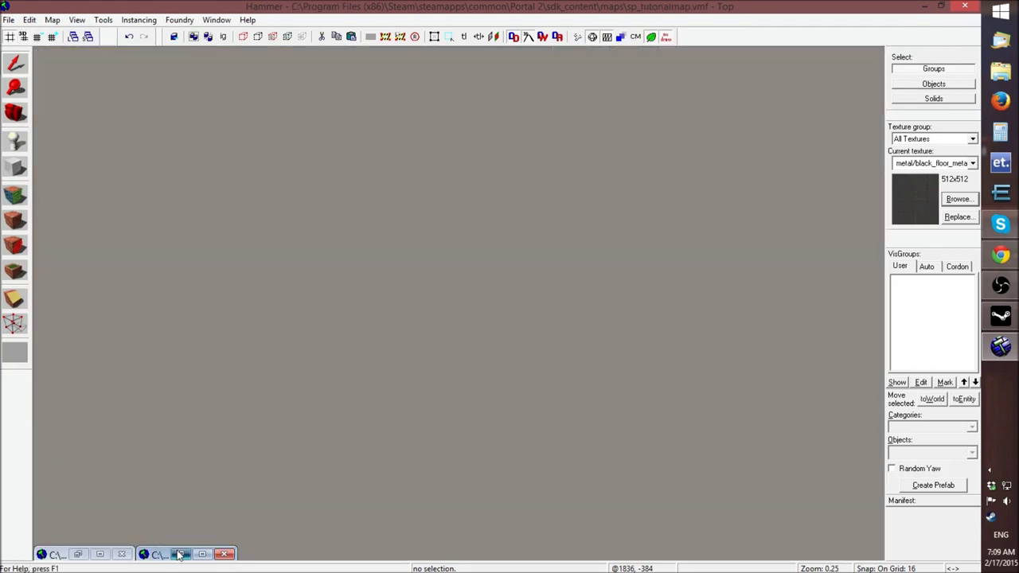
left_click(179, 555)
key("z")
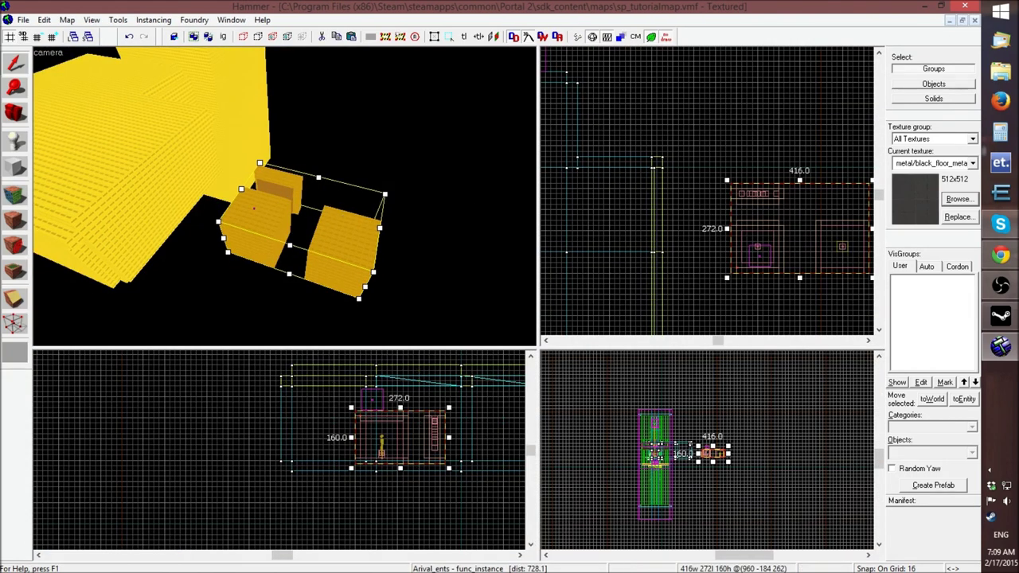
key("w")
double_click(300, 228)
left_click(649, 252)
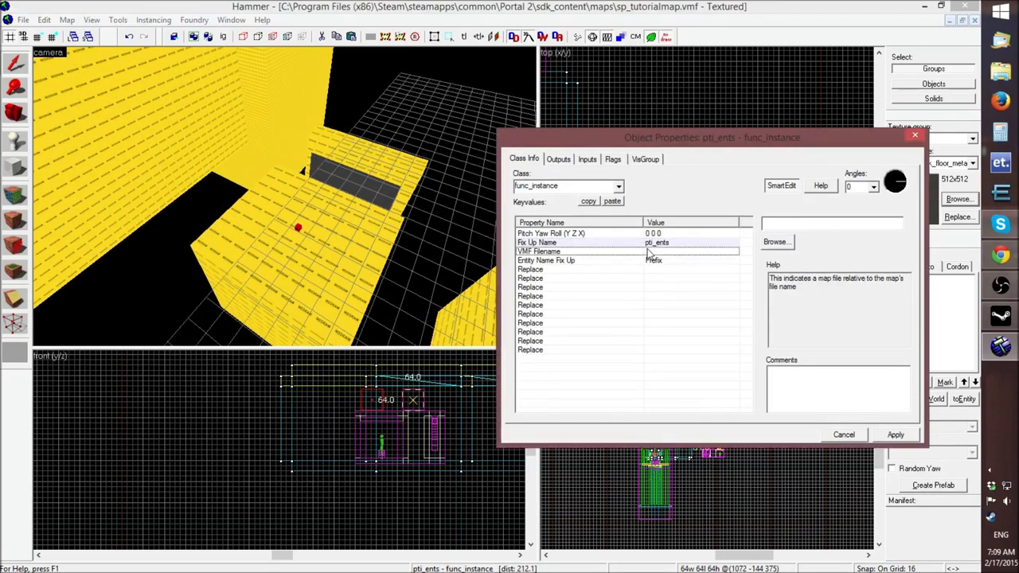
double_click(648, 254)
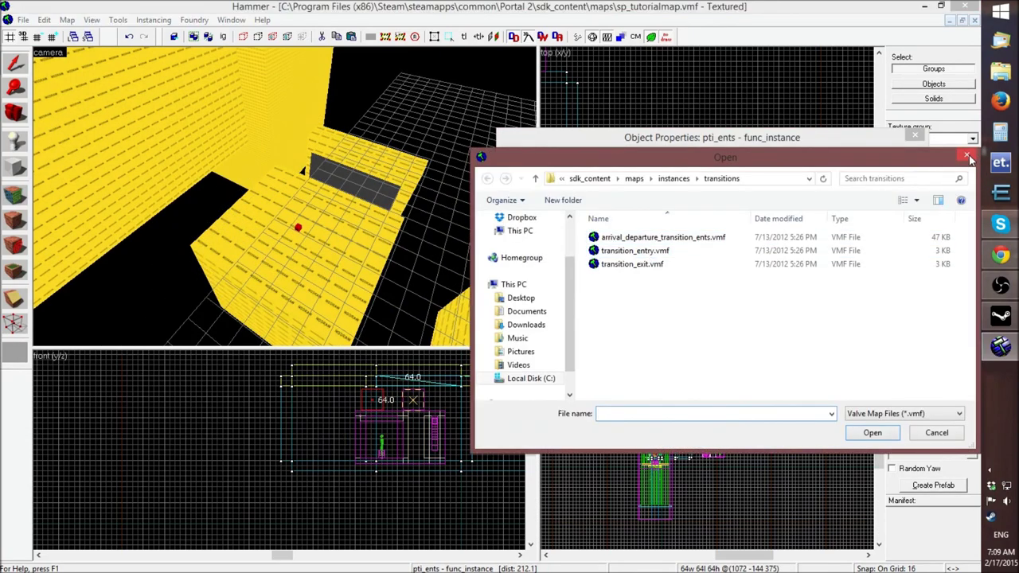
left_click(967, 156)
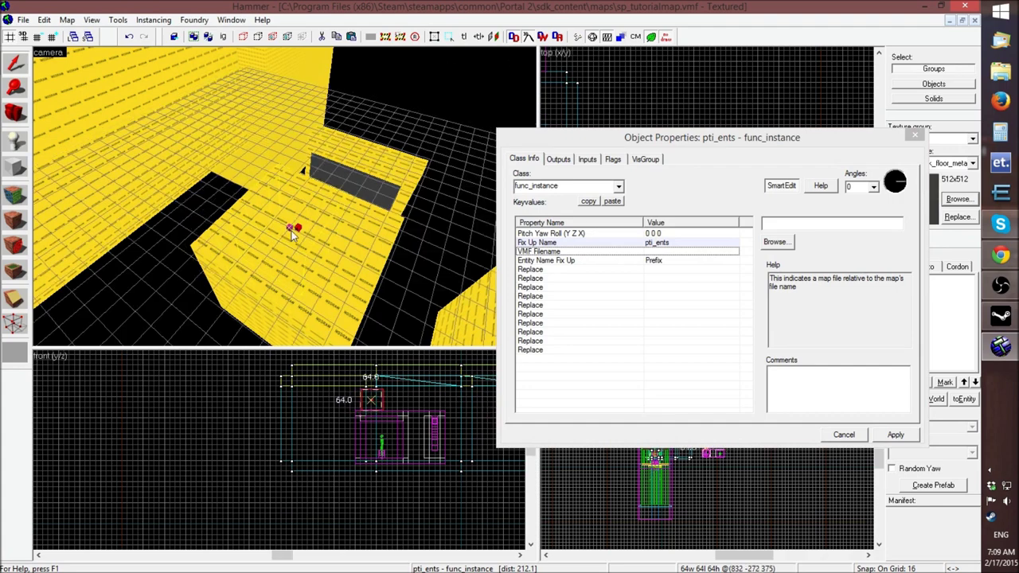
key("Escape")
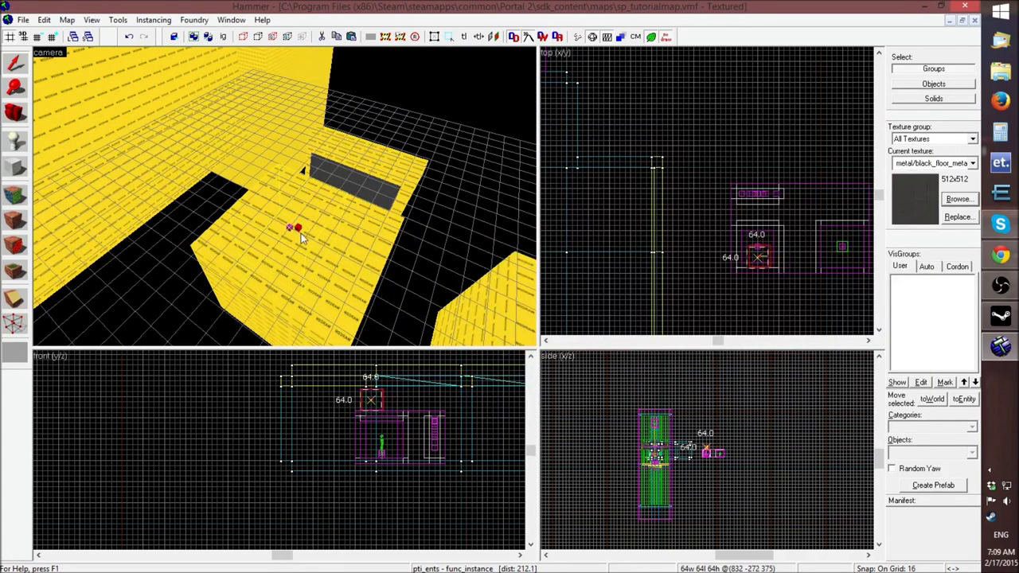
Set the VMF Filename of the pti_ents instance to instances/p2editor/global_pti_ents.vmf and apply it
left_click_drag(301, 236, 295, 229)
double_click(287, 231)
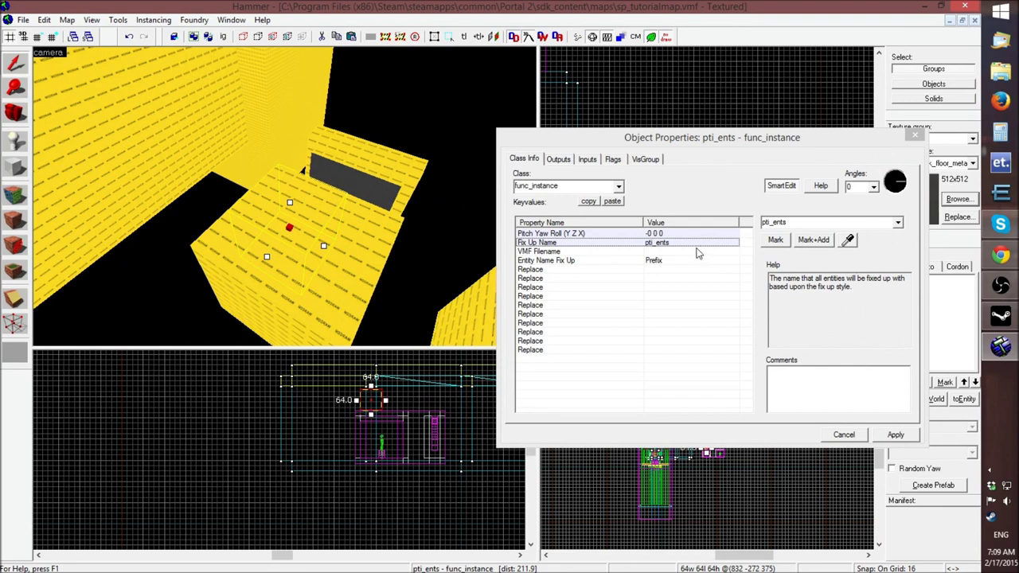
double_click(696, 252)
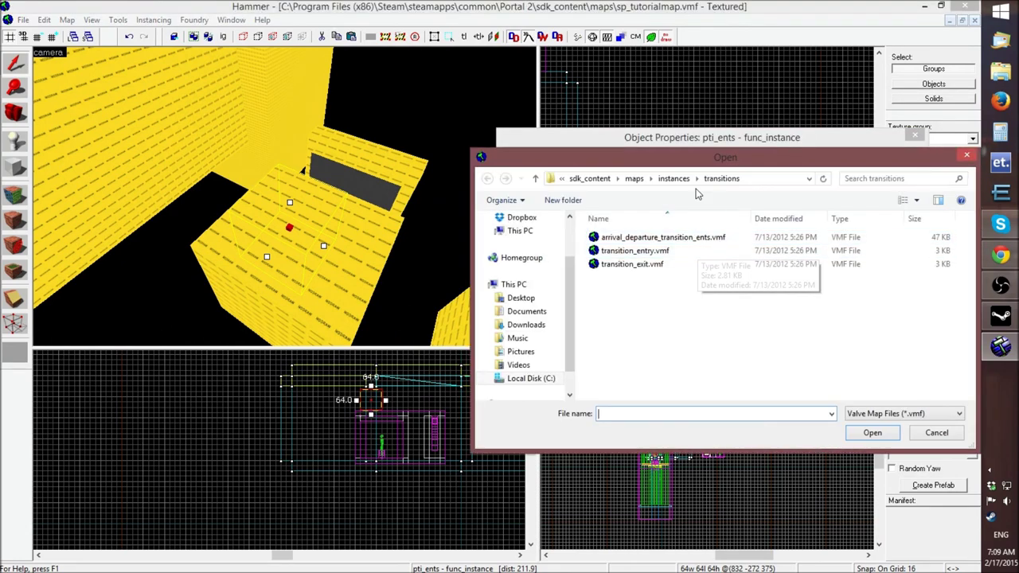
left_click(674, 178)
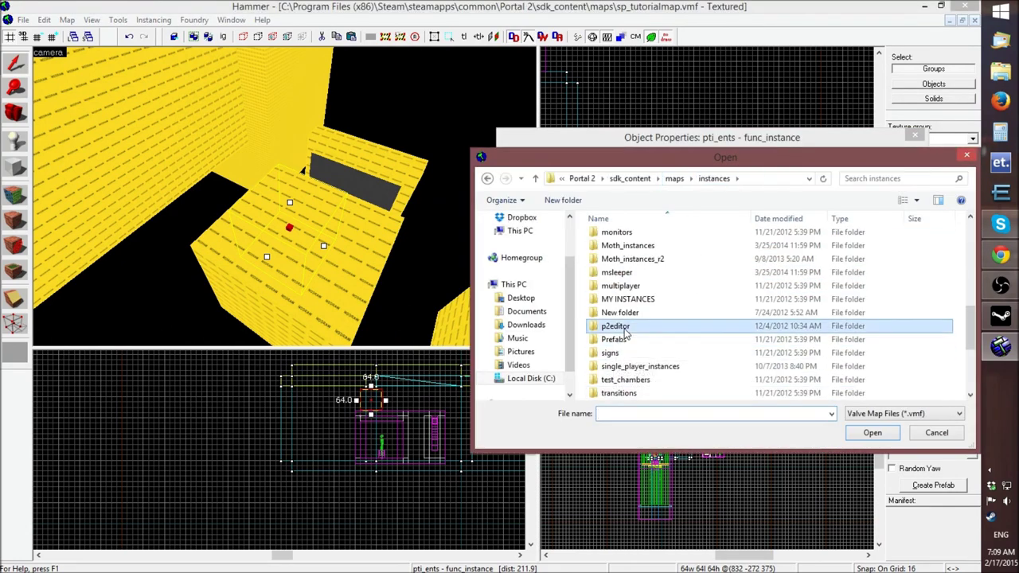
double_click(626, 331)
left_click(640, 297)
scroll(659, 316, "down", 4)
scroll(659, 316, "down", 8)
scroll(725, 314, "down", 4)
left_click(661, 380)
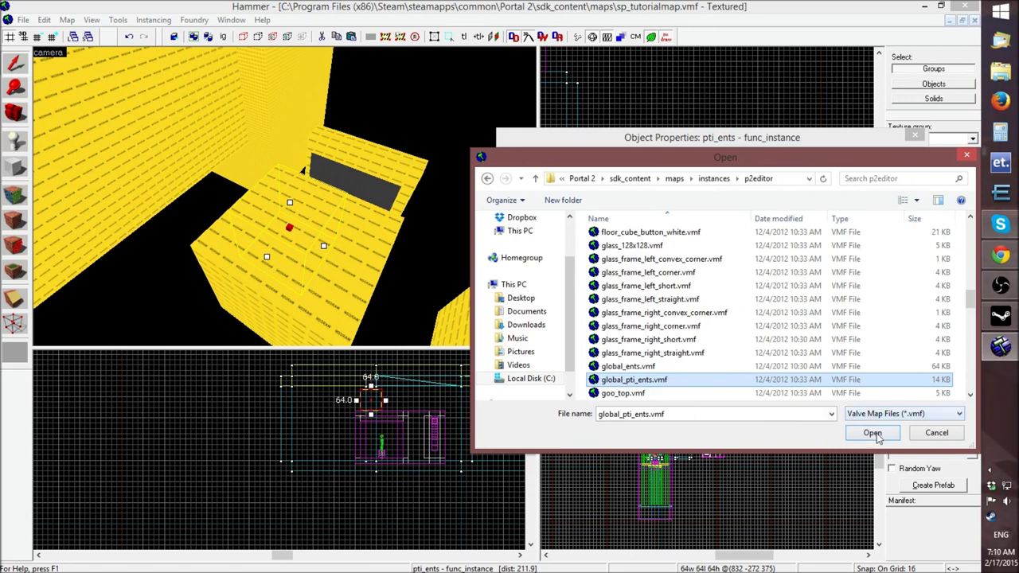
left_click(873, 432)
left_click(891, 439)
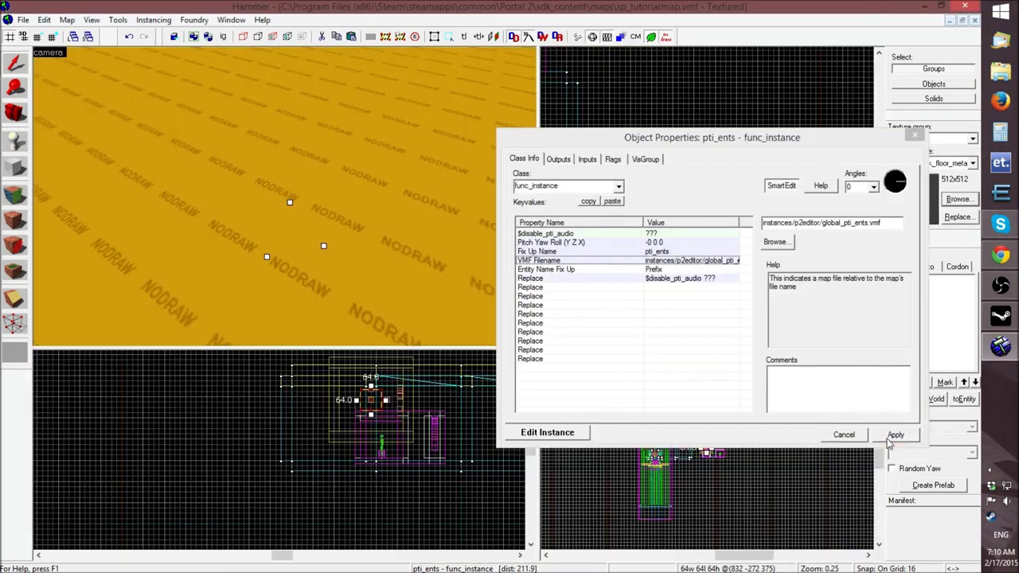
left_click(855, 434)
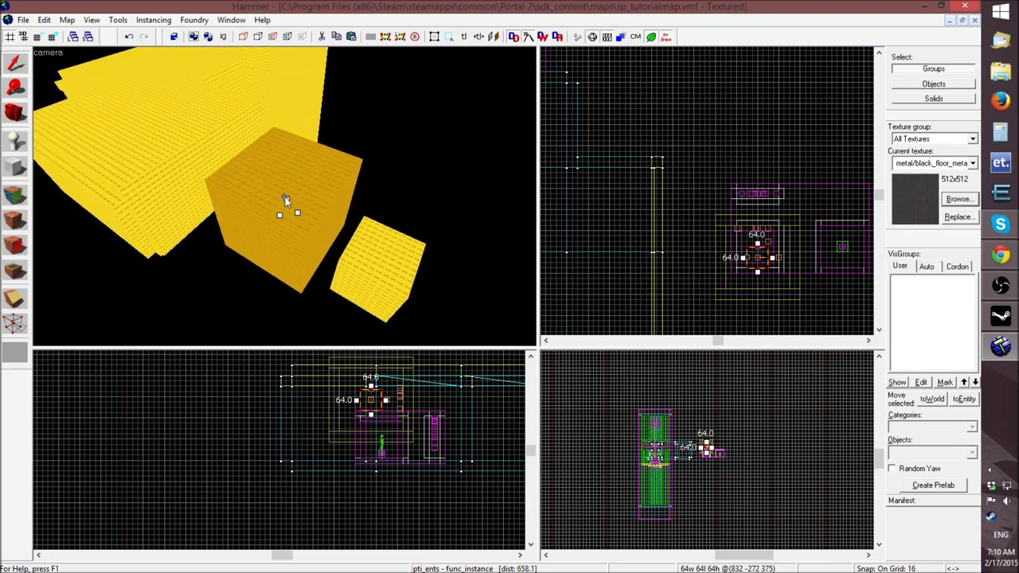
Move the pti_ents instance up into the empty space above the Arival_ents boxes and deselect it
scroll(731, 268, "down", 5)
scroll(722, 253, "up", 4)
mouse_move(718, 254)
left_mouse_down("shift")
mouse_move(777, 302)
mouse_move(724, 250)
left_mouse_up("shift")
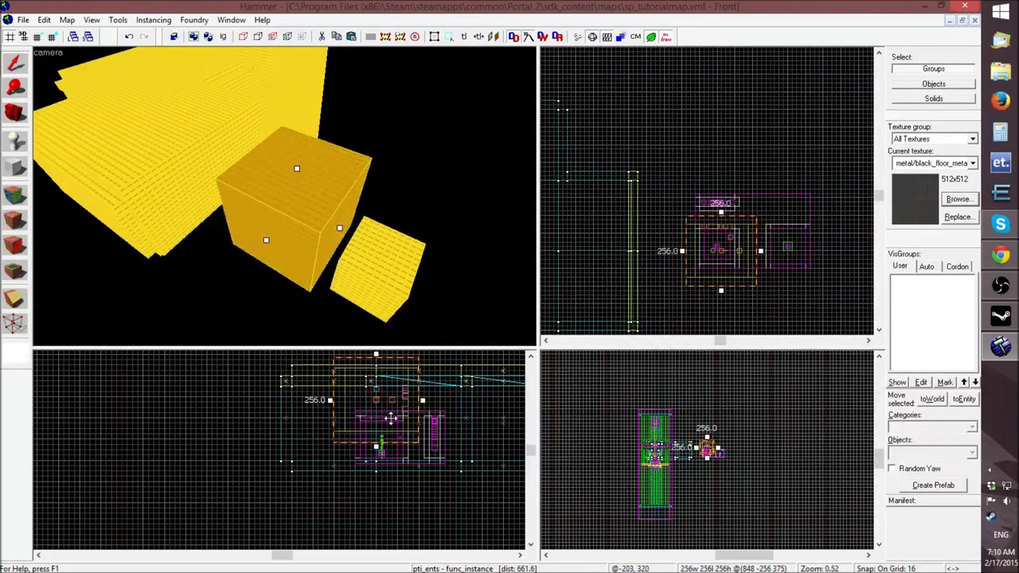
scroll(398, 487, "up", 2)
left_click_drag(377, 493, 359, 371)
scroll(347, 420, "down", 5)
scroll(347, 420, "up", 3)
left_click_drag(349, 450, 338, 433)
key("z")
key("s")
key("z")
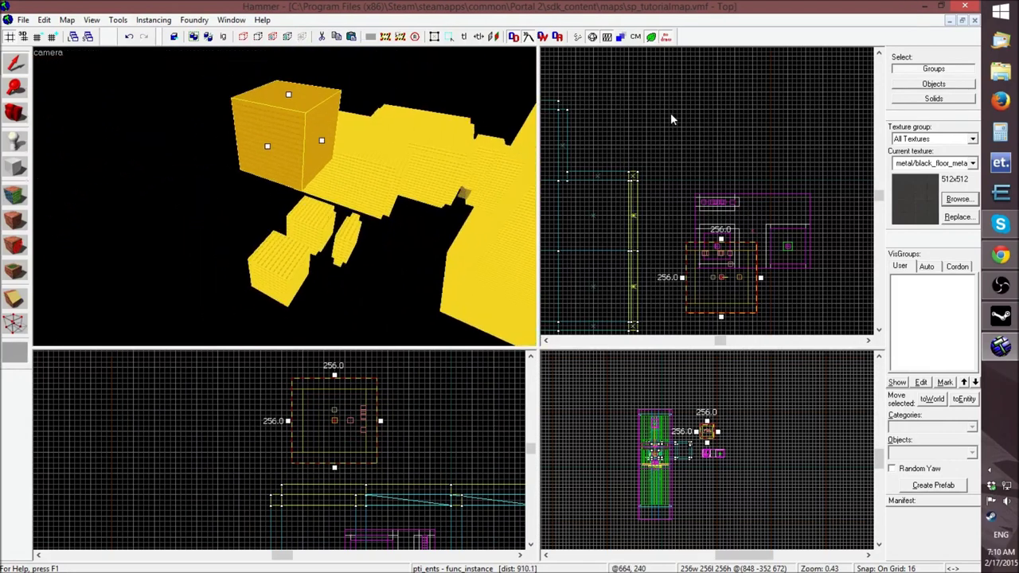
left_click(574, 122)
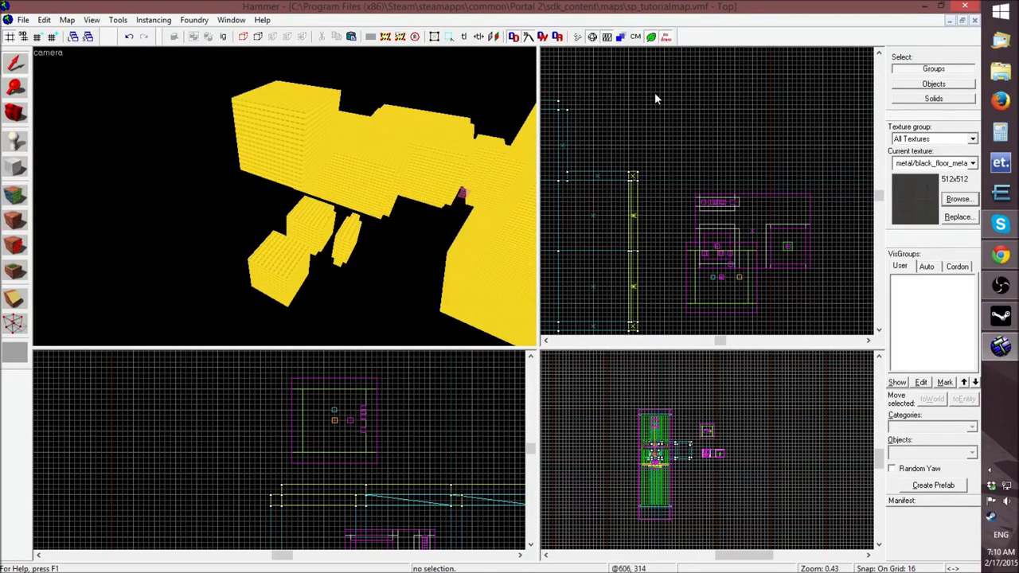
Inspect the inside of the dark-tiled room and the opening in its wall
key("z")
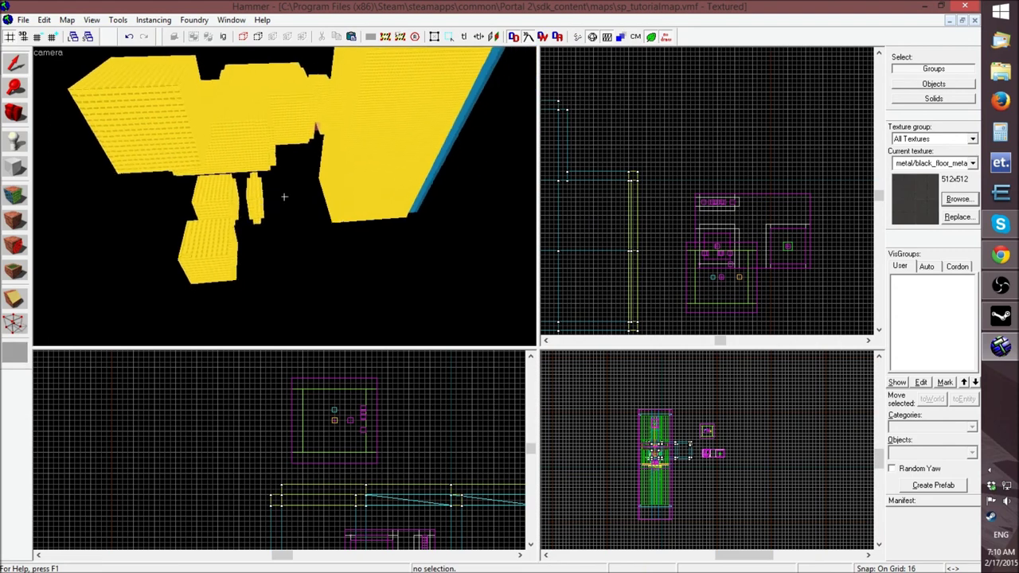
key("a")
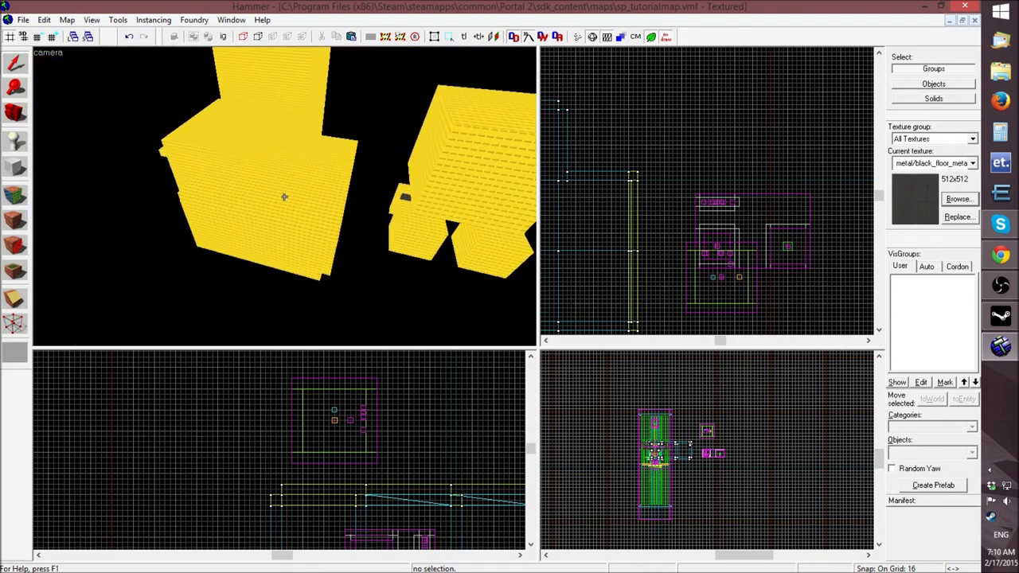
key("w")
key("w")
key("s")
key("w")
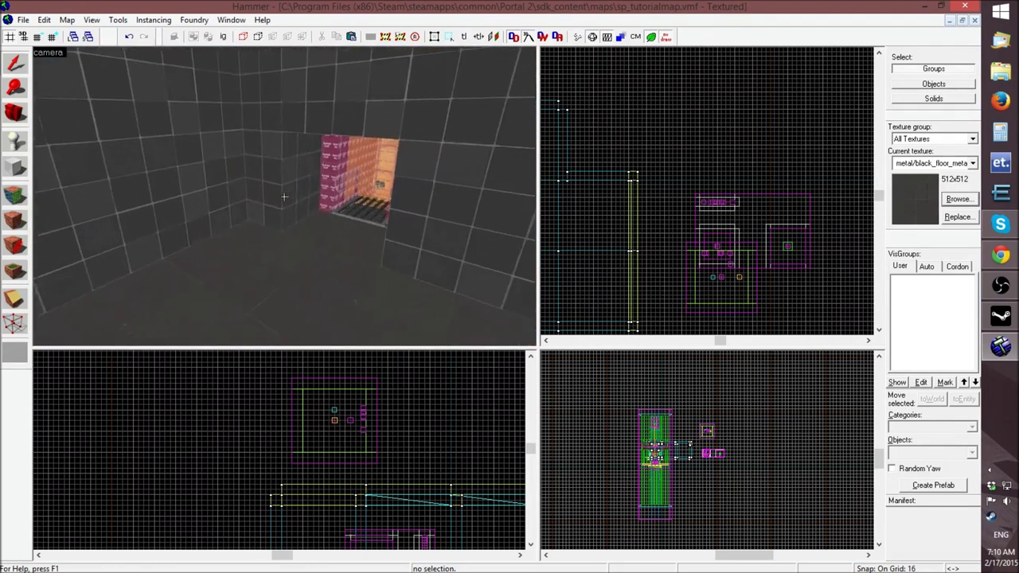
Save the sp_tutorialmap file after a last look around the dark-tiled room
key("w")
key("s")
key("z")
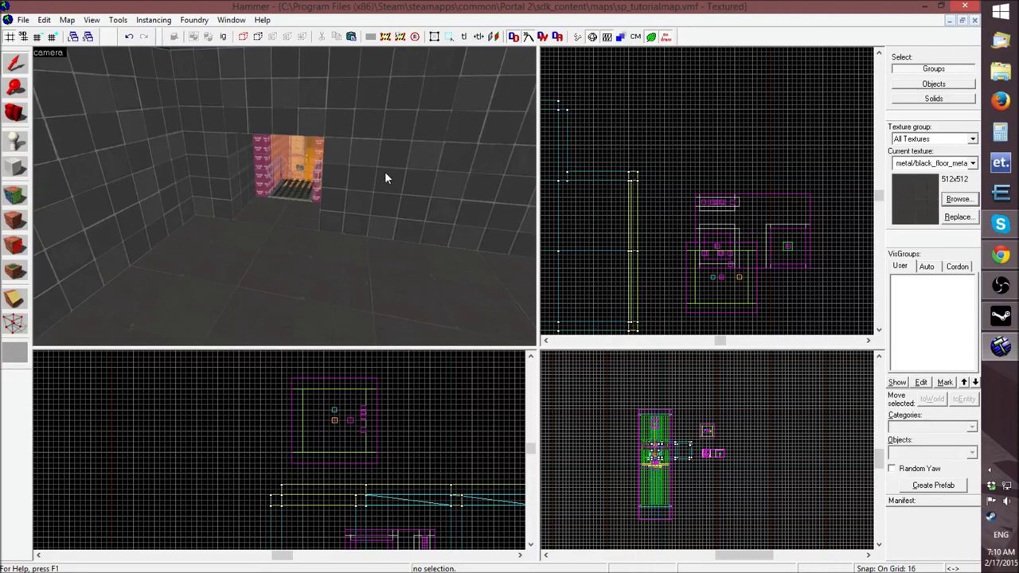
key("z")
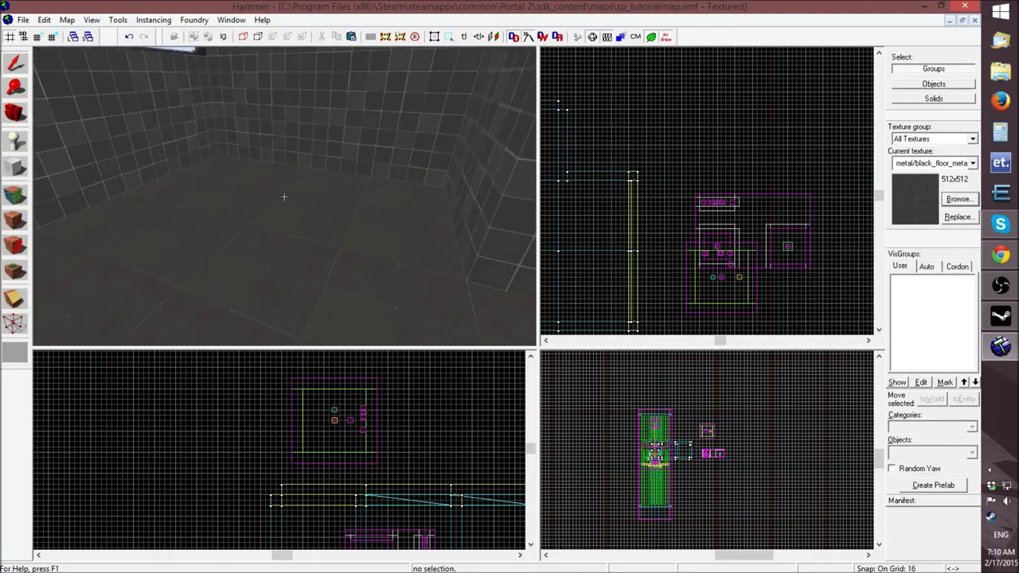
key("z")
left_click(24, 19)
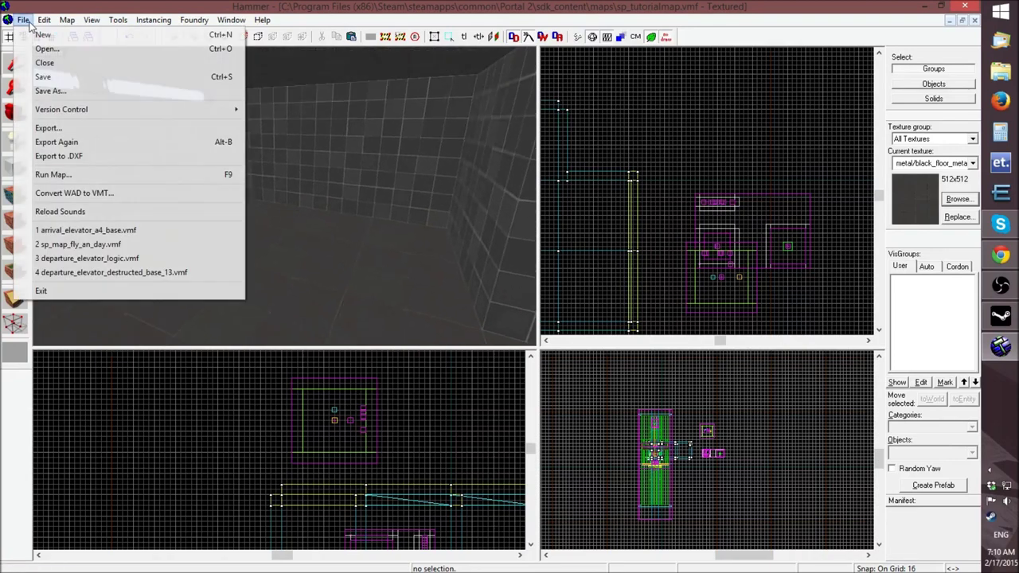
left_click(44, 76)
key("z")
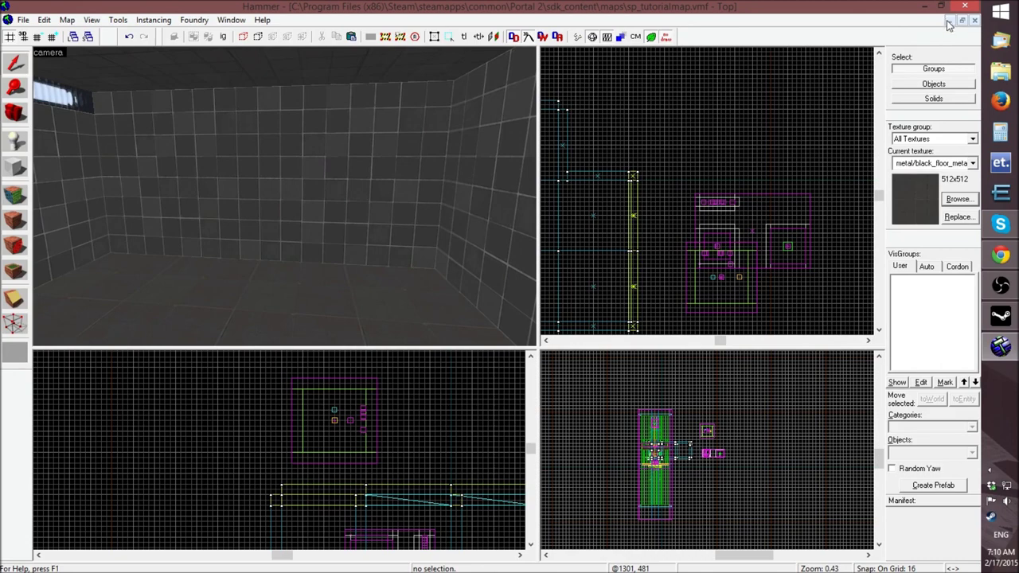
Switch to the sp_map_fly_an_day map and locate the tall elevator shaft instance at the outer end of its chambers
left_click(948, 21)
left_click(183, 554)
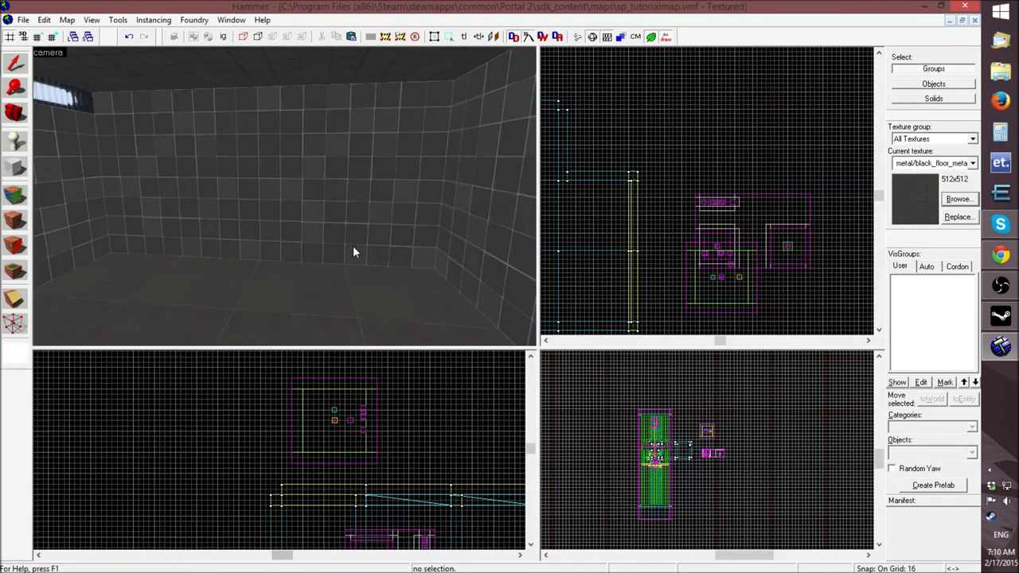
left_click(948, 20)
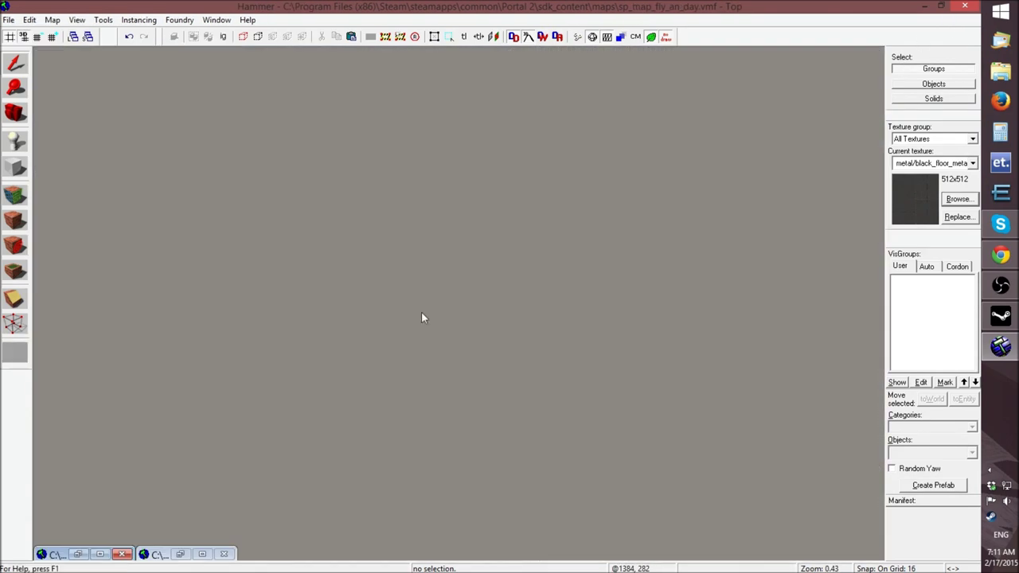
double_click(75, 553)
key("z")
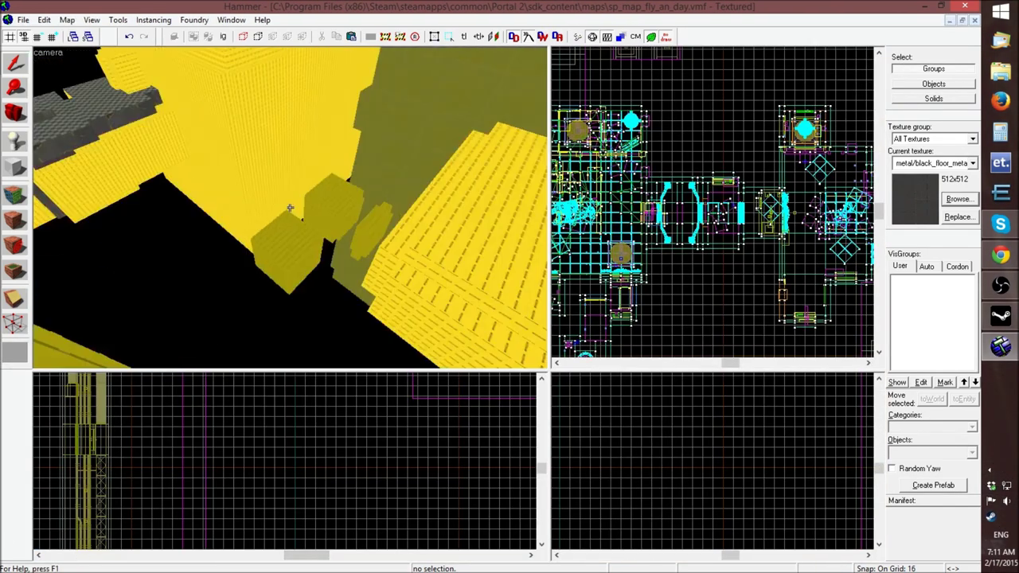
key("s")
key("a")
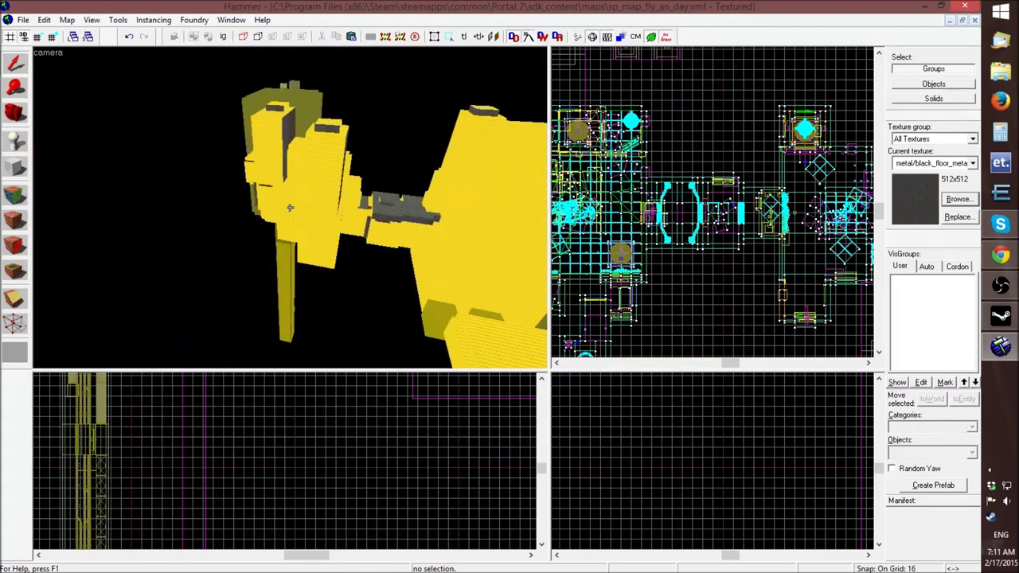
key("w")
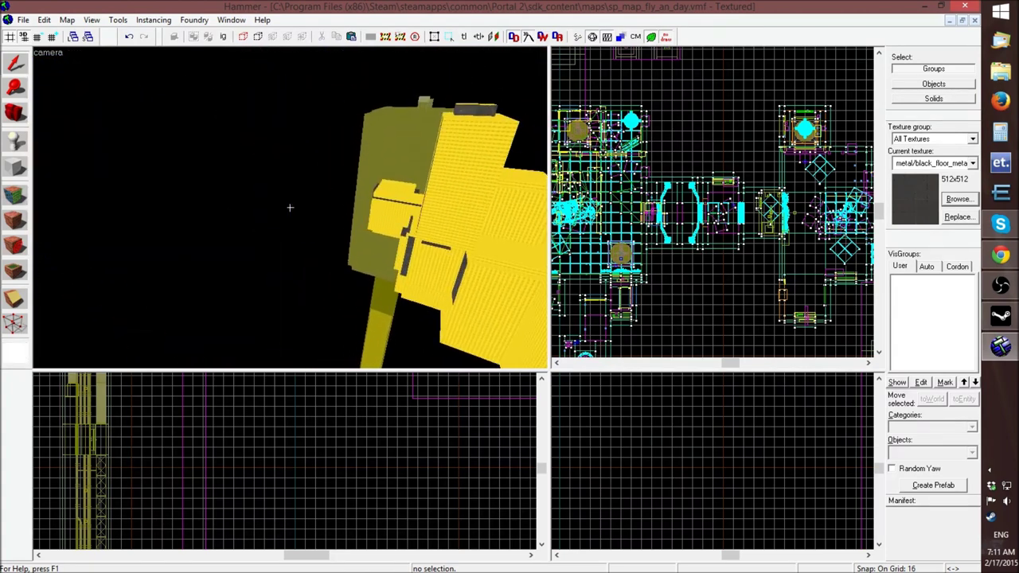
key("a")
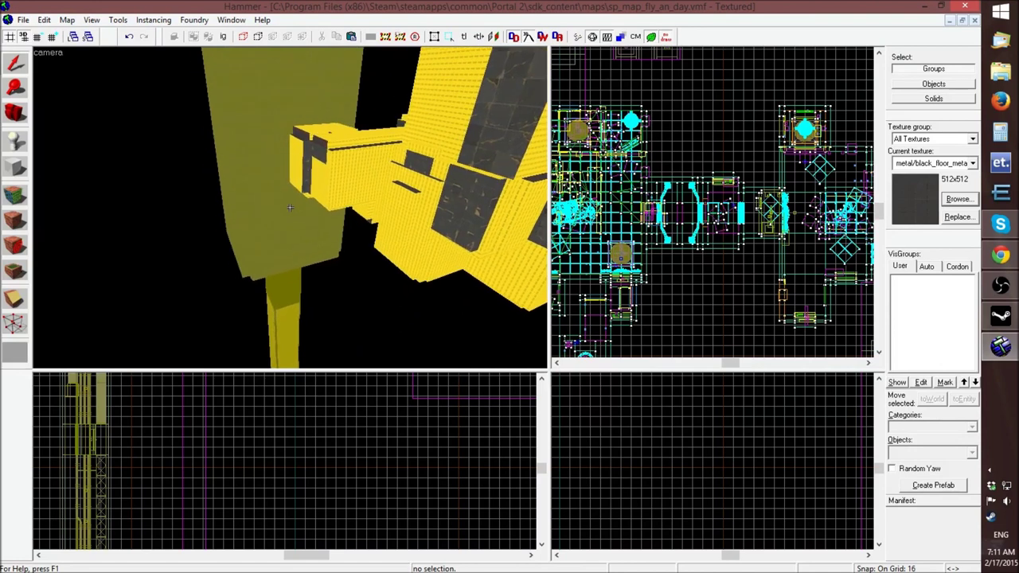
key("z")
Select the tall elevator shaft instance together with the small instance at its top and copy both
left_click(313, 310)
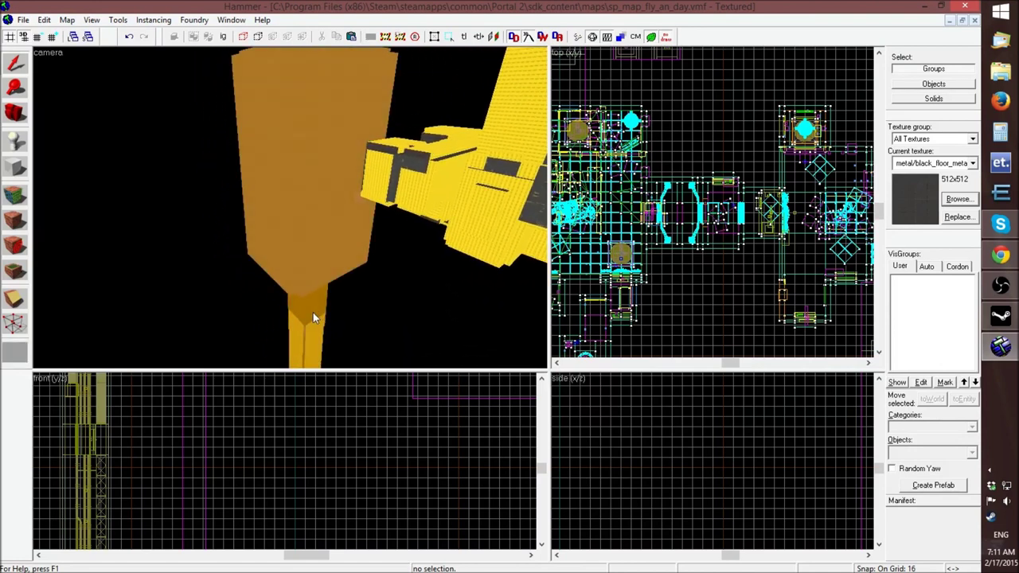
left_click(191, 277)
key("z")
key("z")
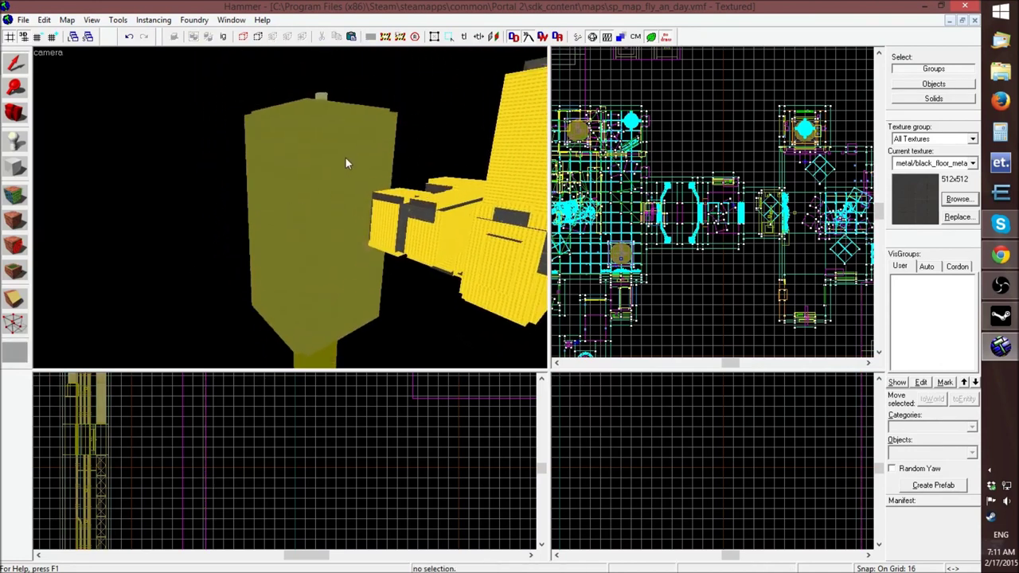
left_click(346, 158)
left_click(321, 96, "ctrl")
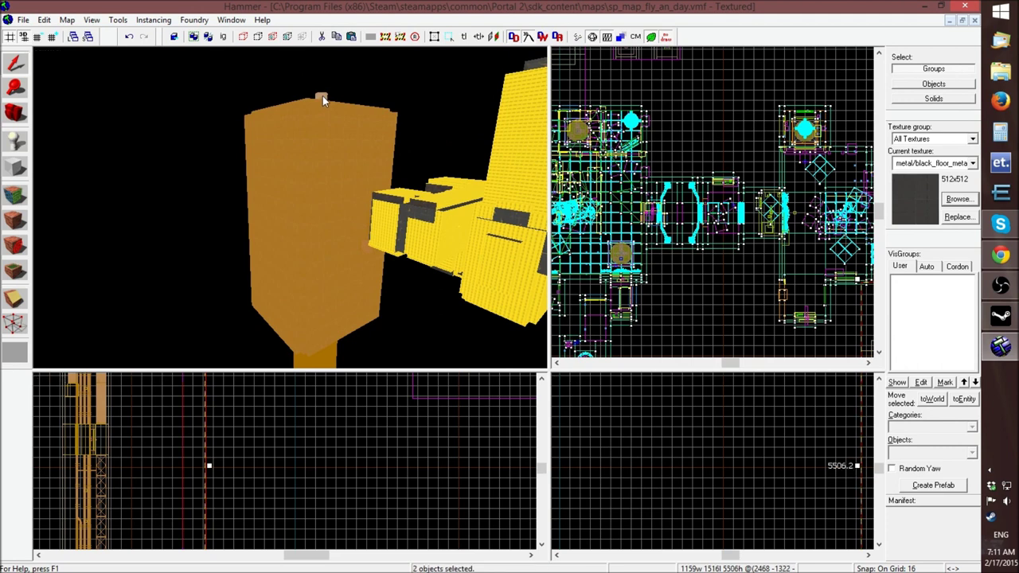
key("z")
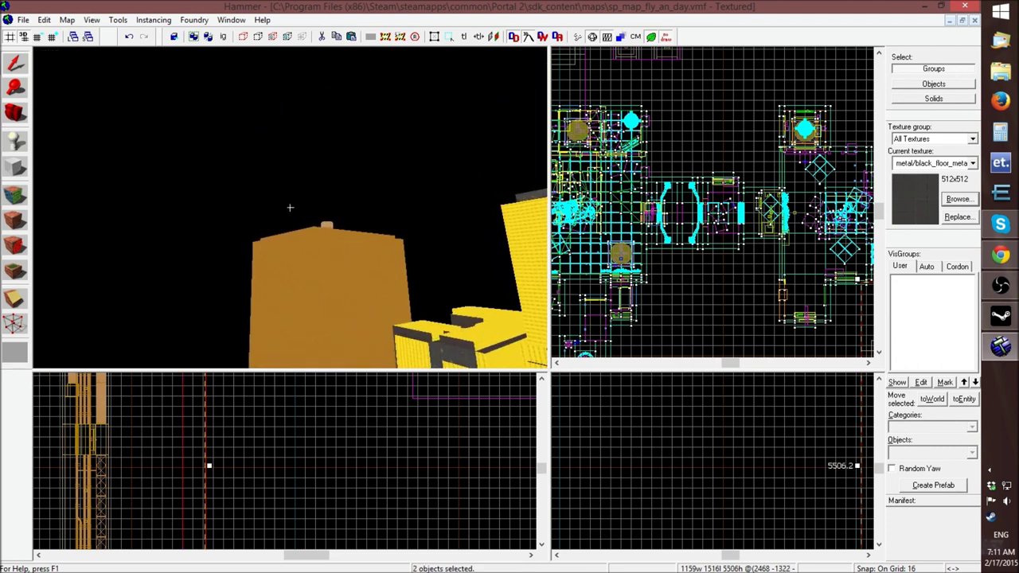
key("w")
key("s")
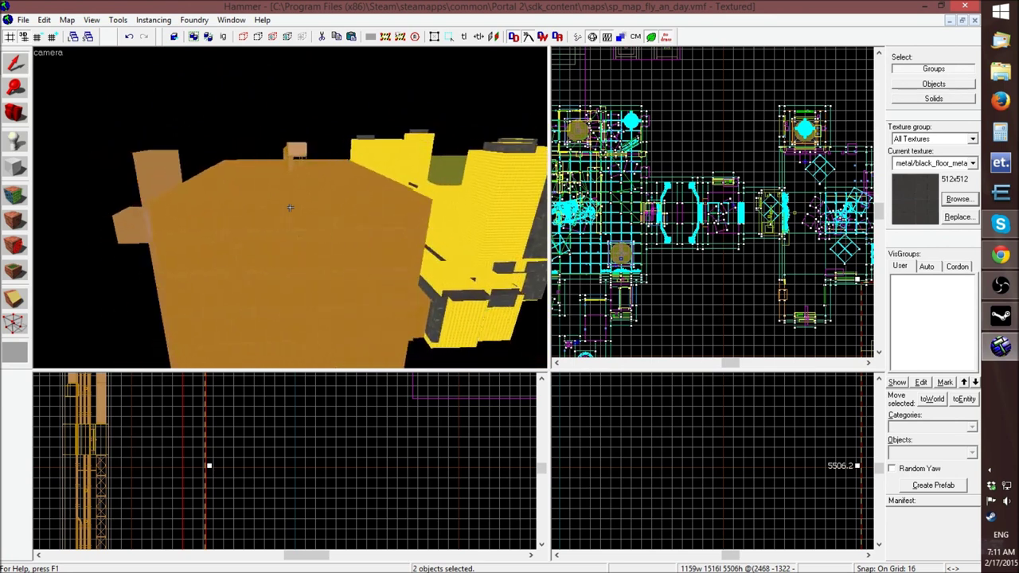
key("z")
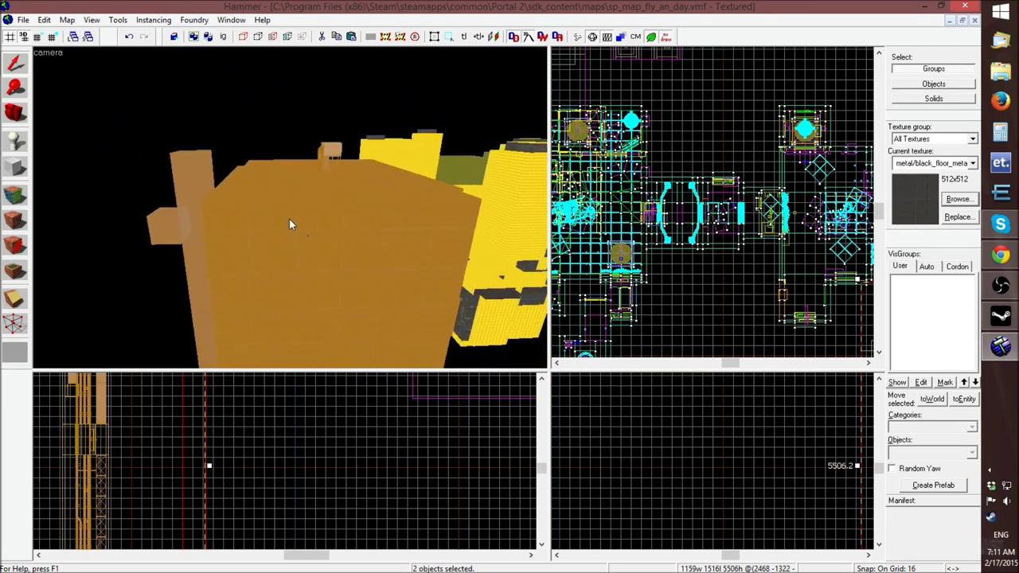
Return to sp_tutorialmap and paste the two copied elevator instances into it
left_click(948, 21)
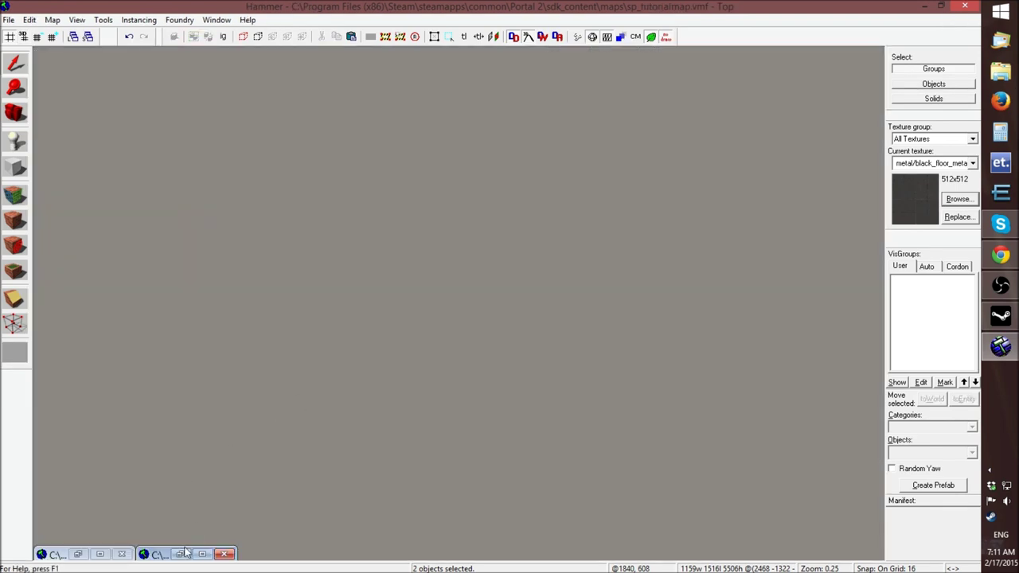
left_click(183, 553)
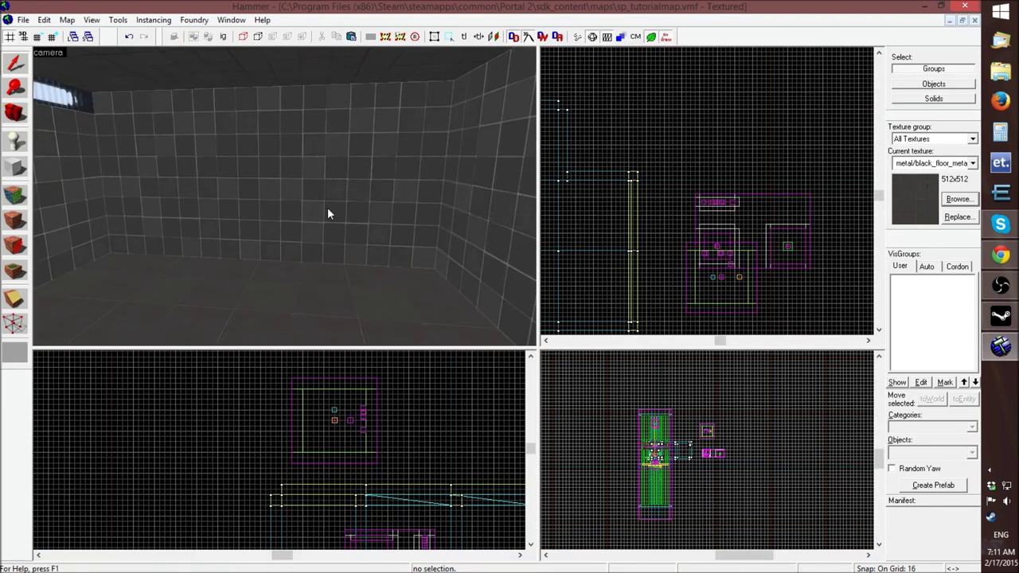
left_click(328, 212)
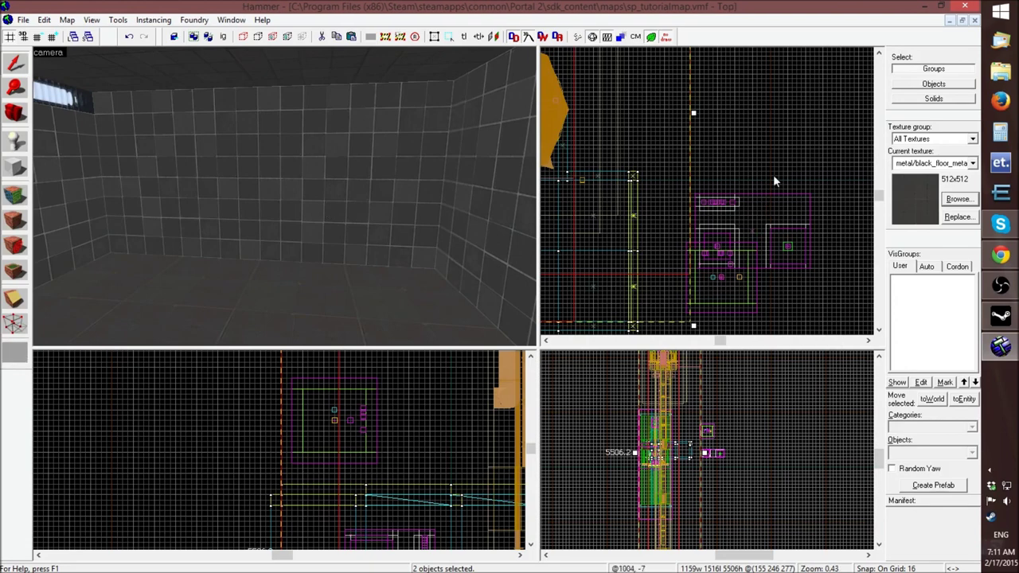
Move the pasted elevator instances out of the tutorial map's chambers to the far side of the dark-tiled room in plan
scroll(805, 162, "down", 2)
scroll(688, 220, "down", 2)
scroll(676, 177, "up", 4)
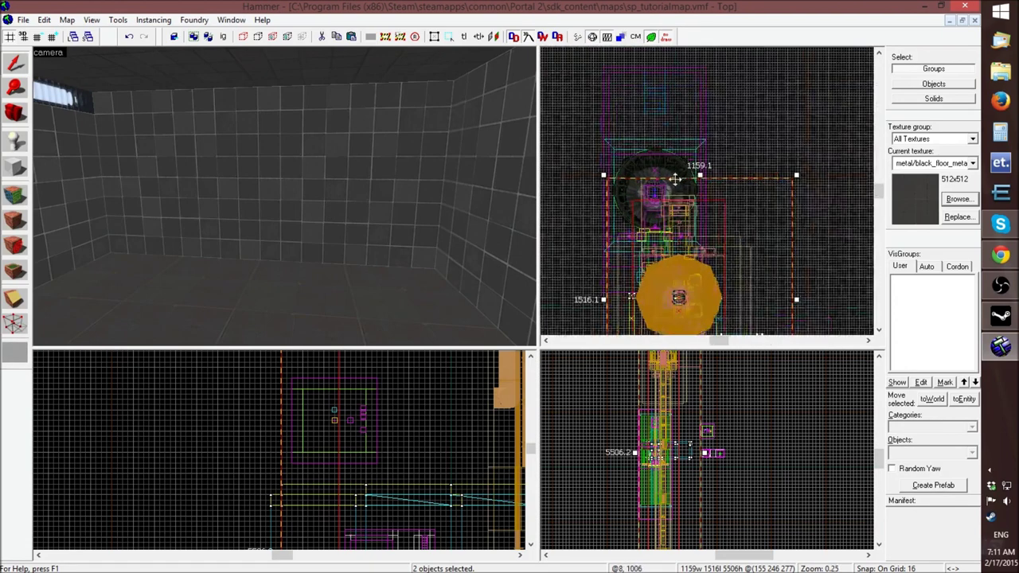
left_click_drag(685, 279, 688, 312)
scroll(686, 135, "down", 5)
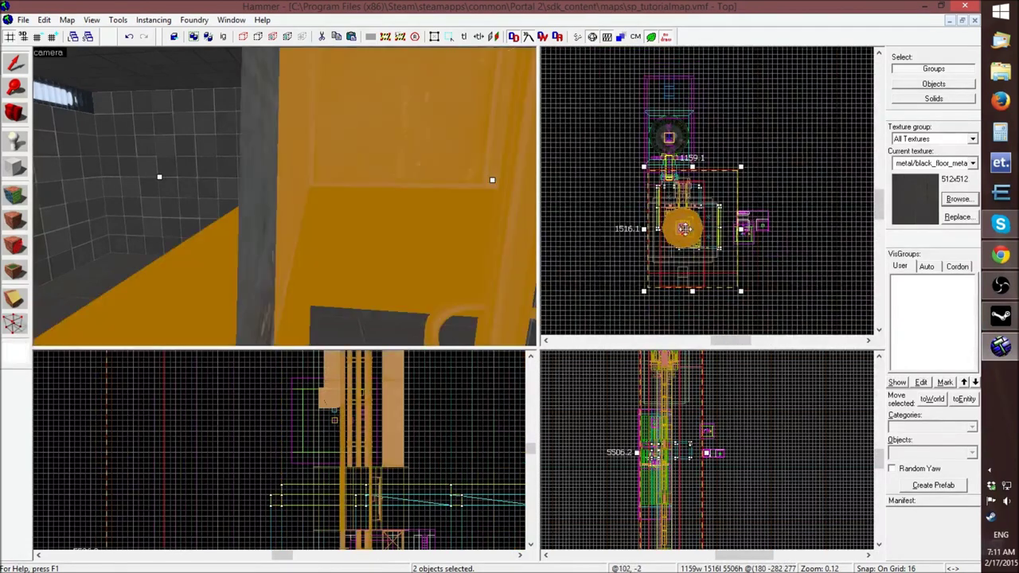
scroll(684, 229, "up", 4)
left_click_drag(705, 157, 744, 314)
Reposition the pasted elevator instances in plan so the elevator entrance meets the outer wall of the dark-tiled room
scroll(743, 262, "up", 5)
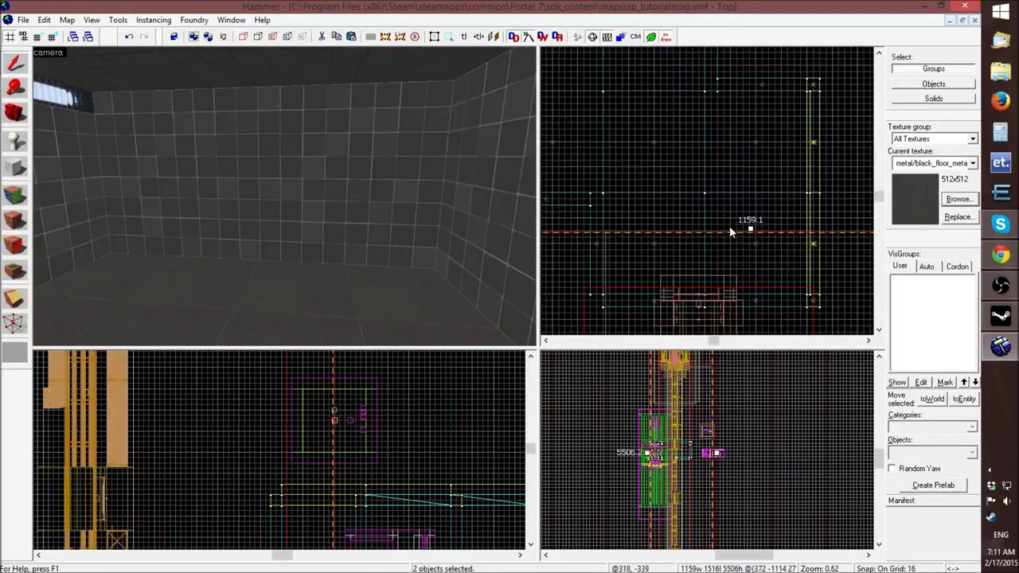
scroll(676, 284, "up", 5)
left_click_drag(686, 307, 685, 309)
scroll(669, 210, "down", 4)
scroll(698, 218, "up", 3)
left_click_drag(647, 243, 703, 217)
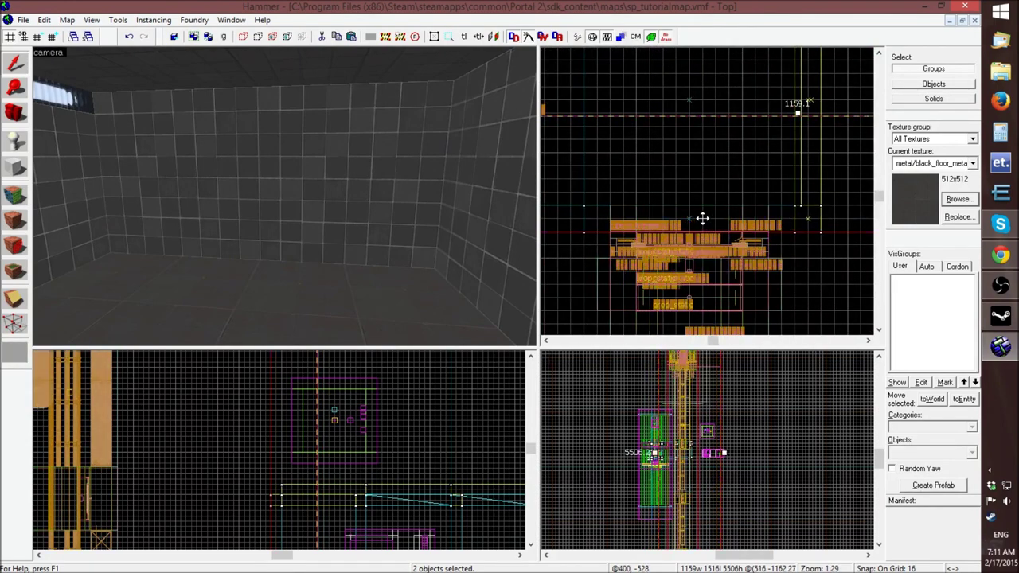
key("z")
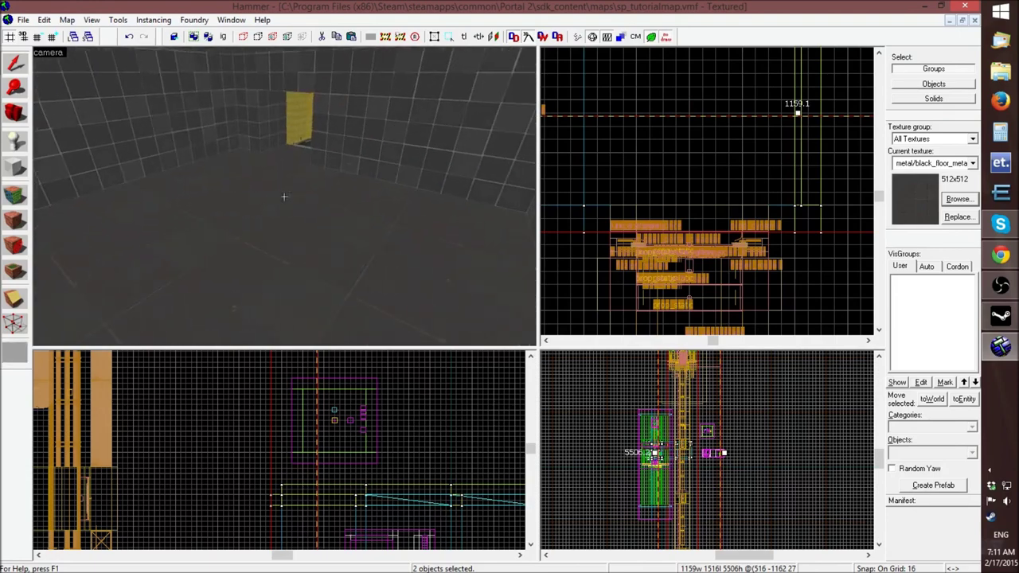
Move the two selected elevator objects down to the dark room's level and 32 units away from its wall, and clear the selection
key("z")
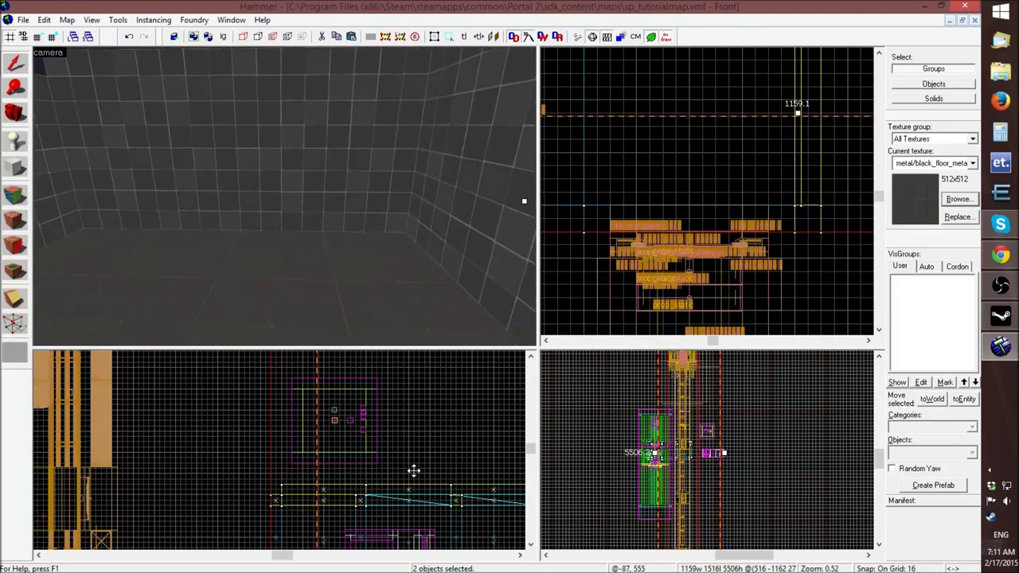
scroll(284, 386, "down", 6)
scroll(284, 386, "down", 2)
scroll(302, 400, "up", 4)
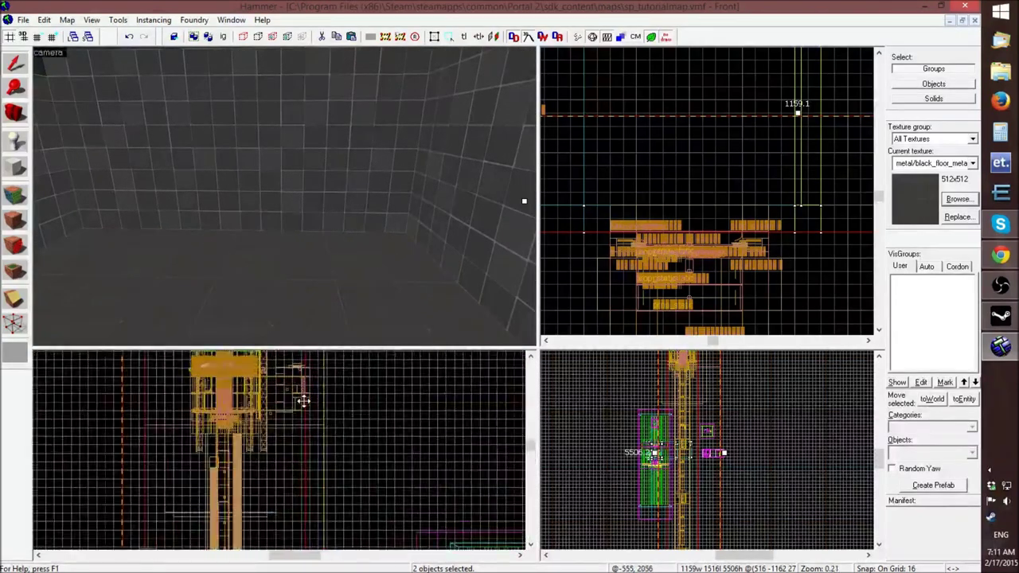
scroll(299, 391, "down", 5)
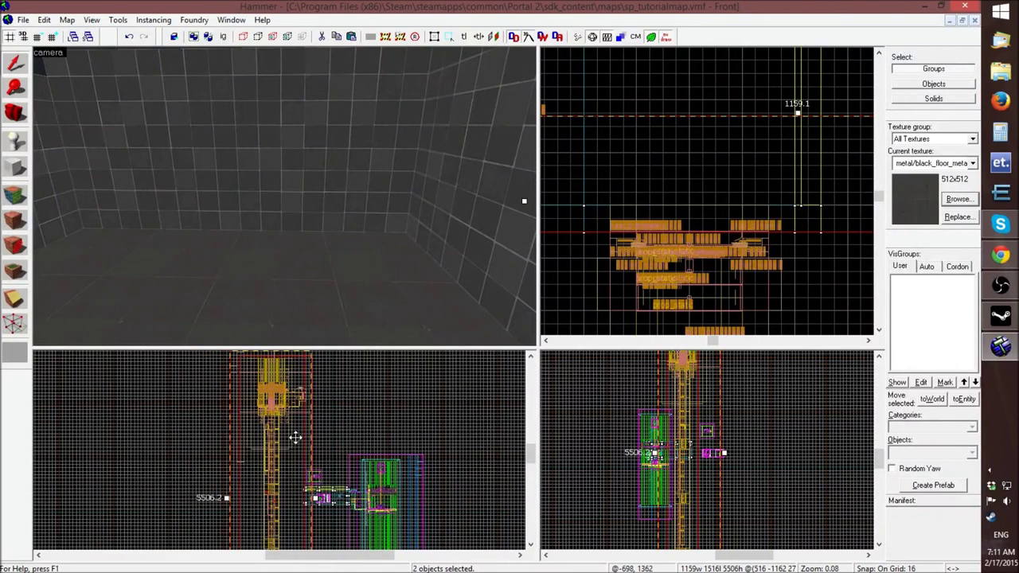
scroll(302, 400, "up", 11)
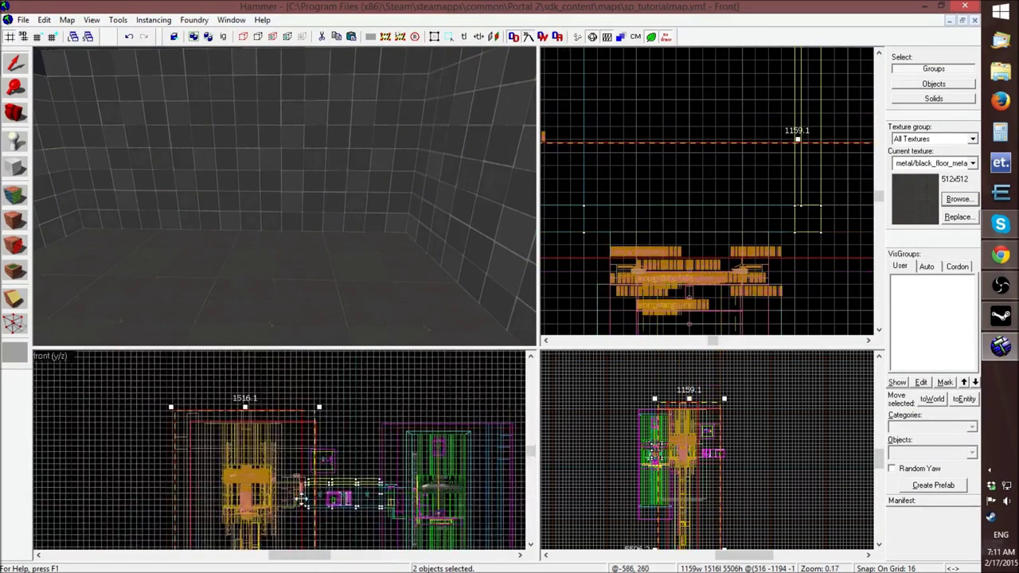
left_click_drag(315, 472, 325, 495)
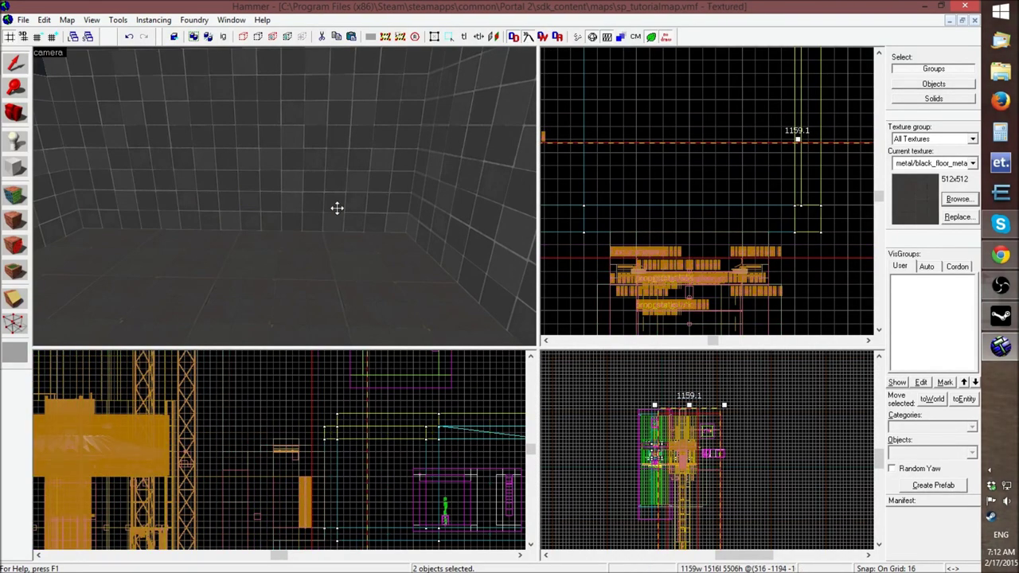
scroll(661, 369, "down", 5)
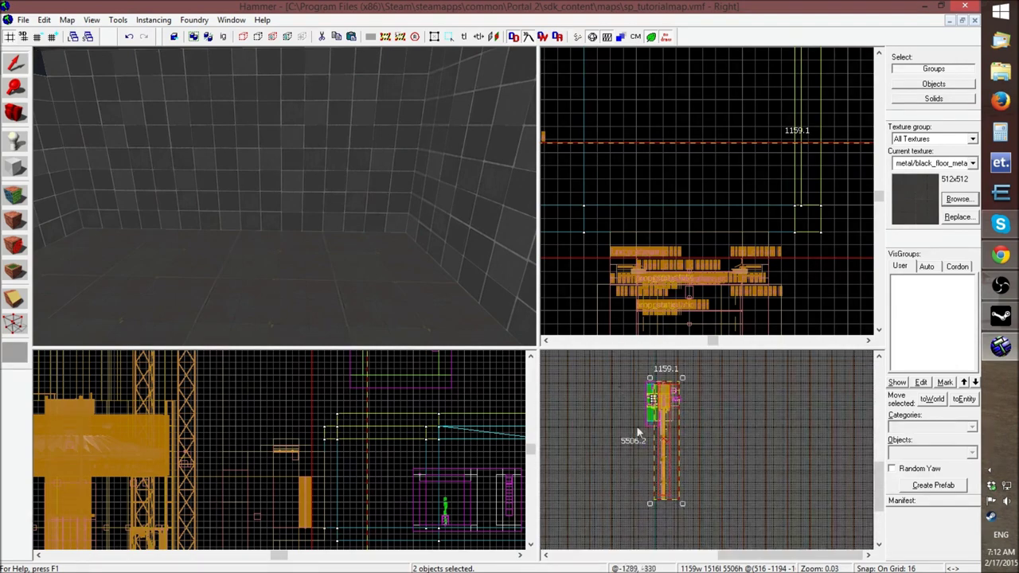
scroll(612, 279, "down", 1)
scroll(613, 278, "down", 5)
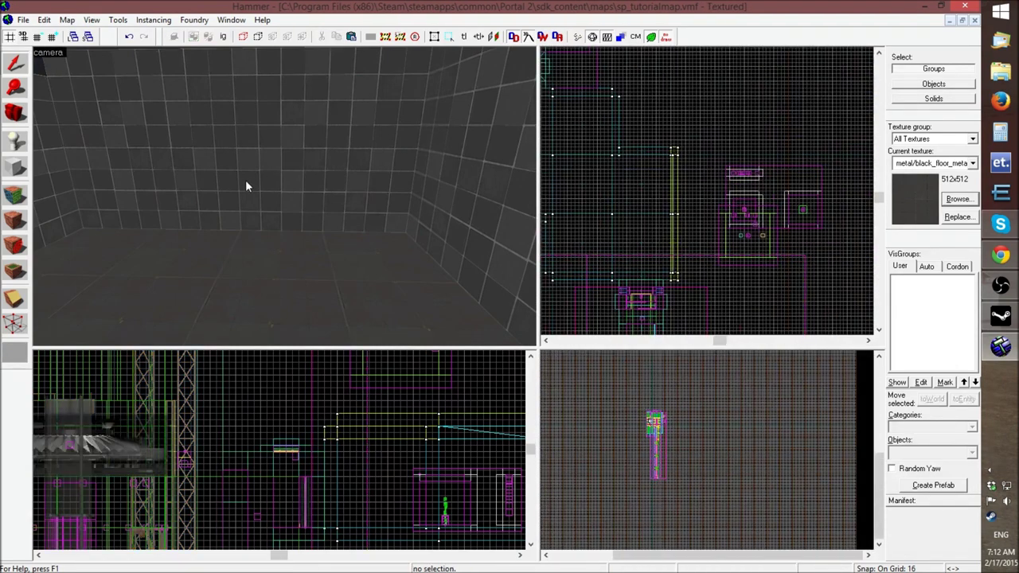
Shorten the 256-unit-high wall solid in front of the elevator entrance to 128 units, keeping its upper half
left_click(209, 182)
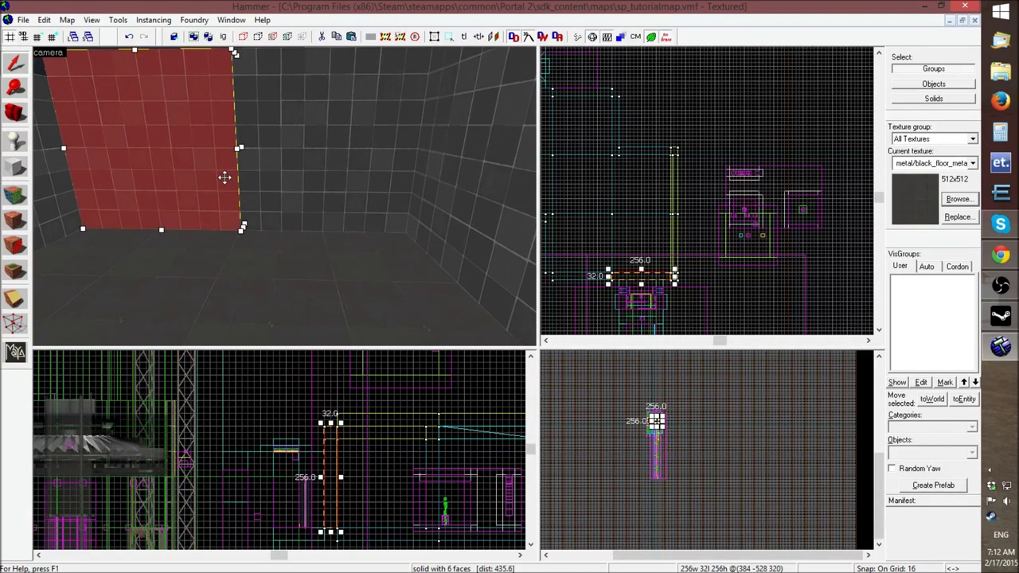
scroll(333, 530, "up", 3)
left_click_drag(312, 531, 307, 434)
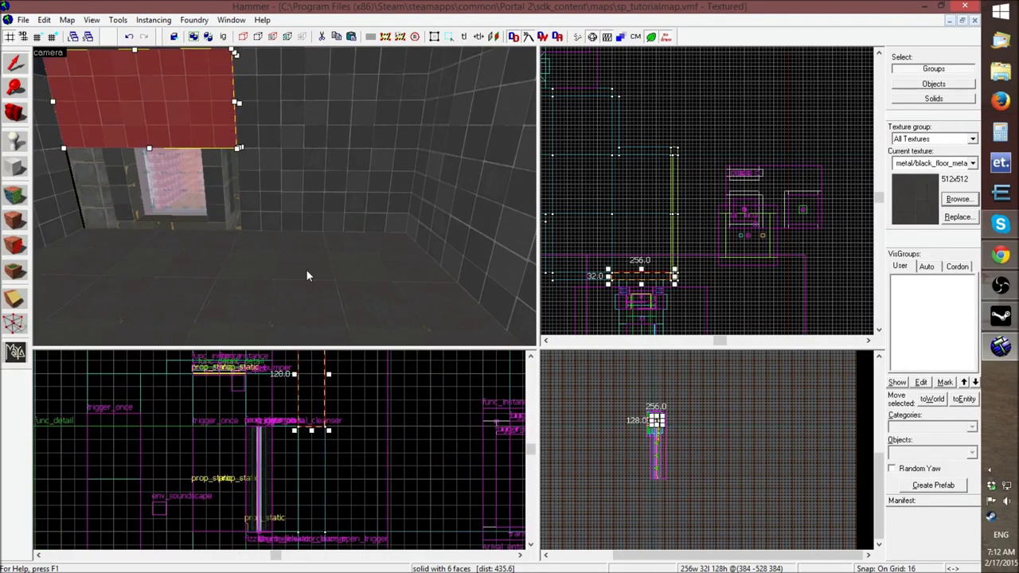
Duplicate the shortened wall solid directly below itself so the copy covers the elevator entrance down to the floor
key("z")
key("w")
key("s")
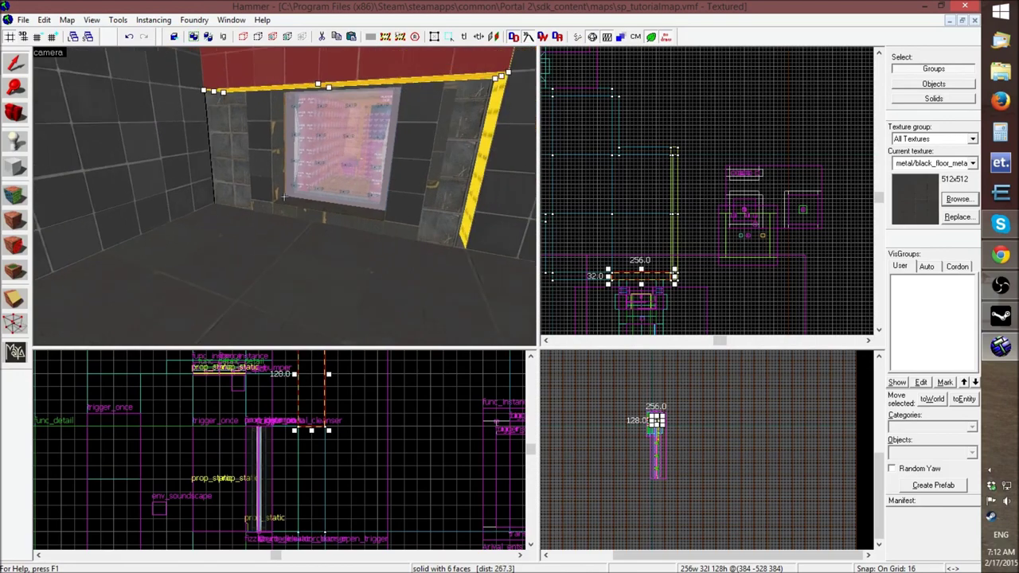
key("w")
key("s")
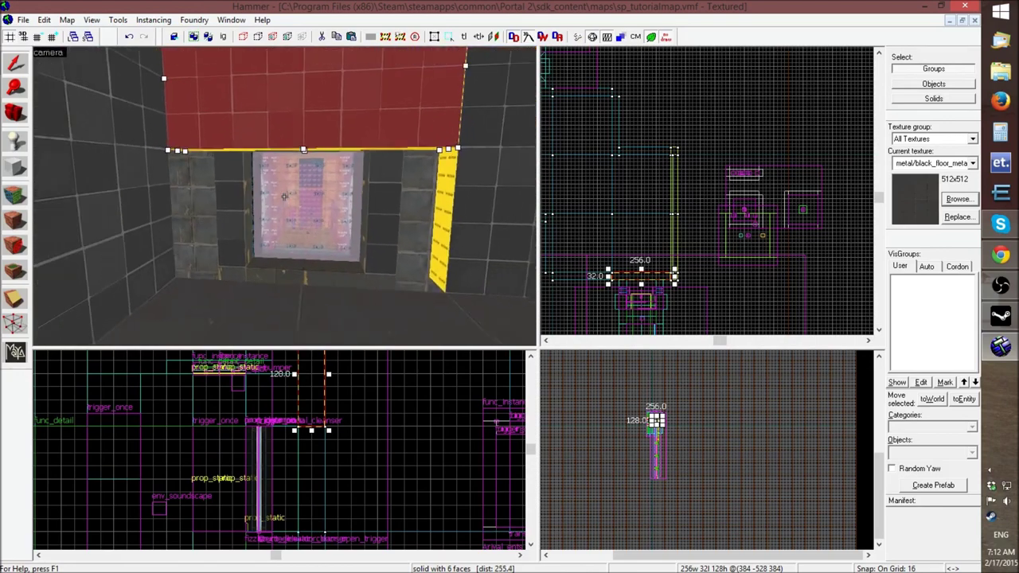
scroll(670, 197, "down", 4)
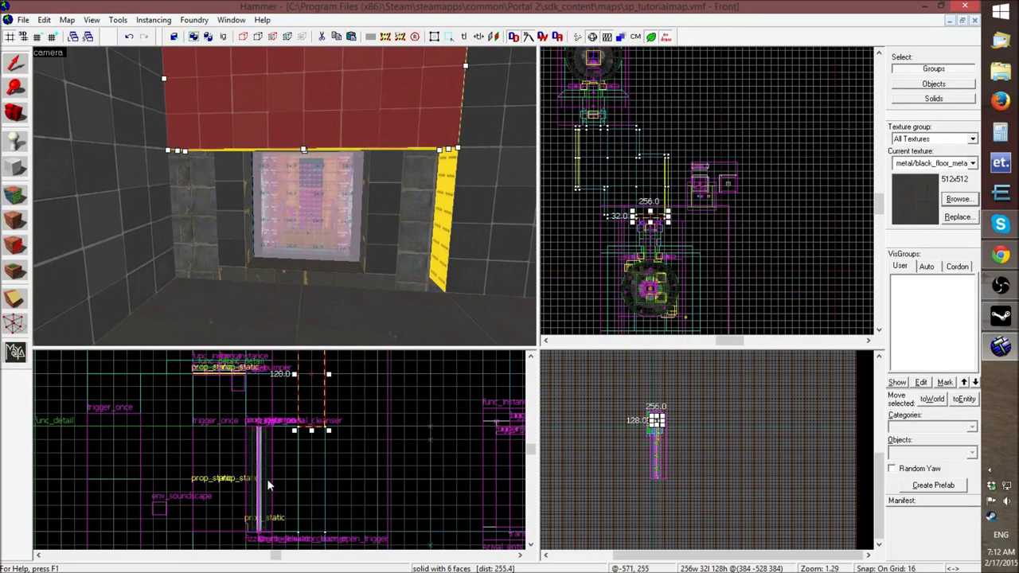
mouse_move(324, 394)
left_mouse_down()
mouse_move(307, 428)
mouse_move(314, 494)
left_mouse_up()
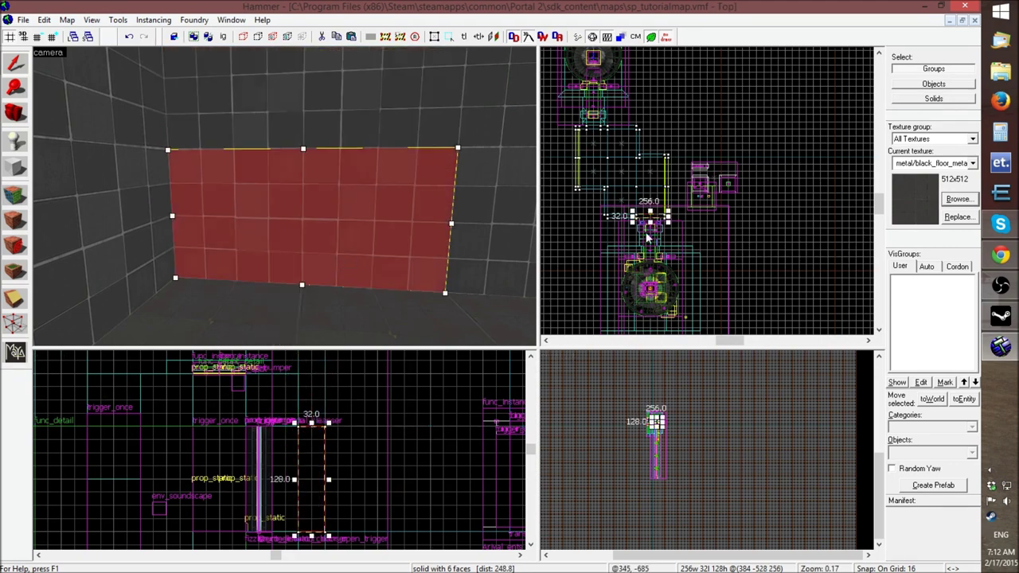
Narrow the lower wall copy to 64 units wide so it fills only one side of the elevator entrance
scroll(651, 205, "up", 1)
left_click_drag(610, 238, 668, 241)
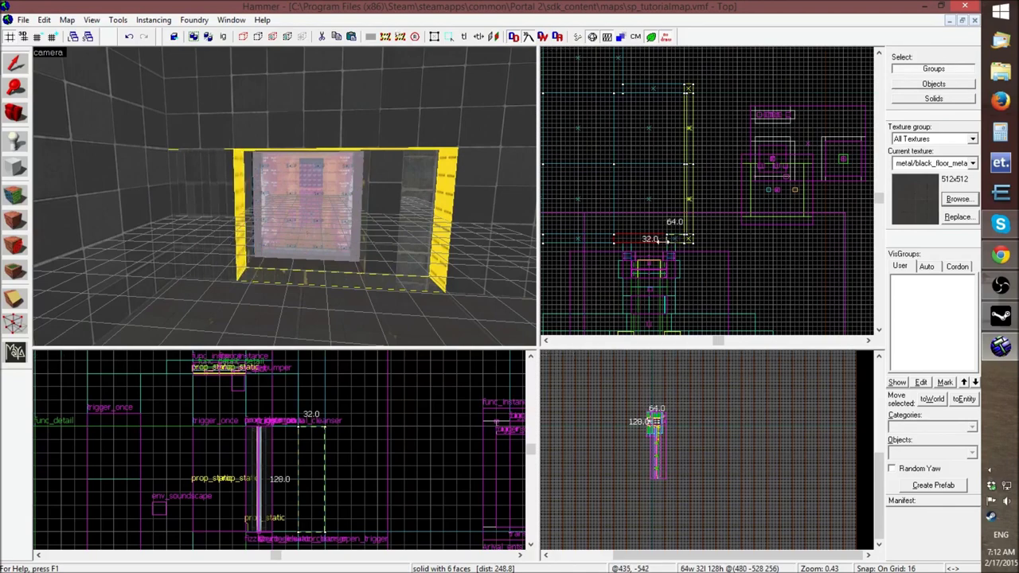
key("Return")
Duplicate the 64-unit-wide wall piece to the opposite side of the elevator entrance and clear the selection
scroll(591, 290, "up", 5)
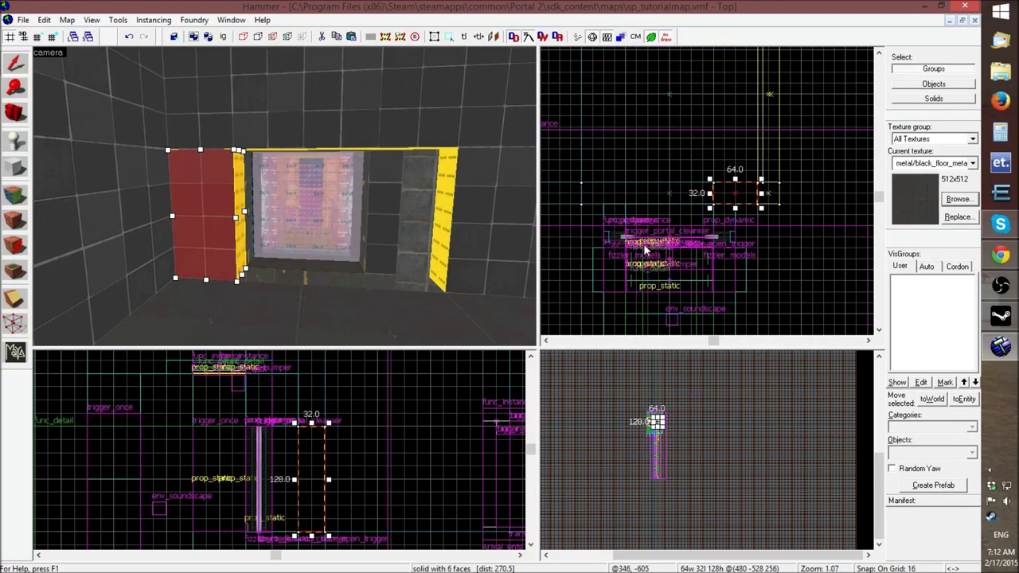
scroll(733, 223, "up", 2)
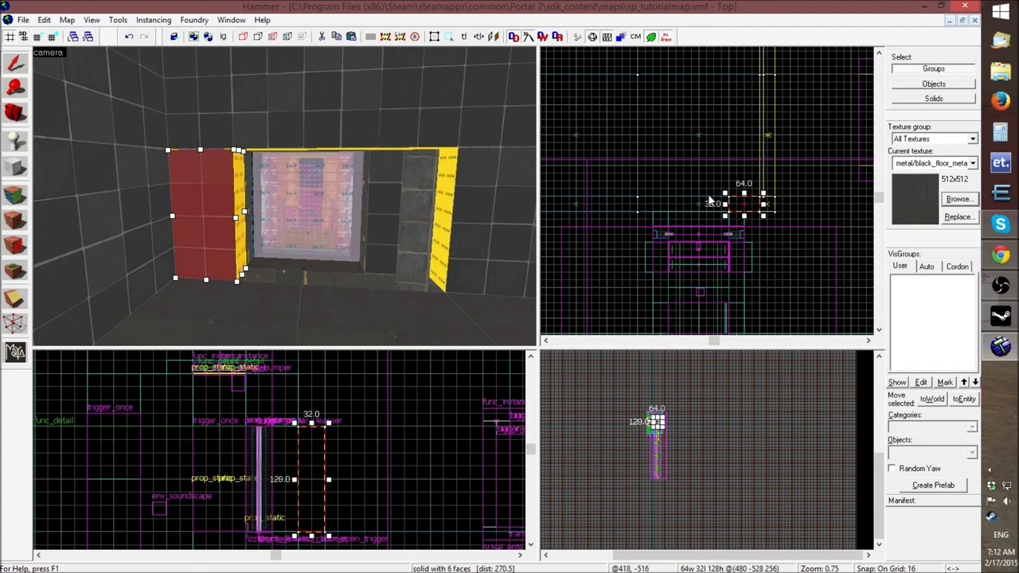
left_click_drag(750, 189, 567, 188)
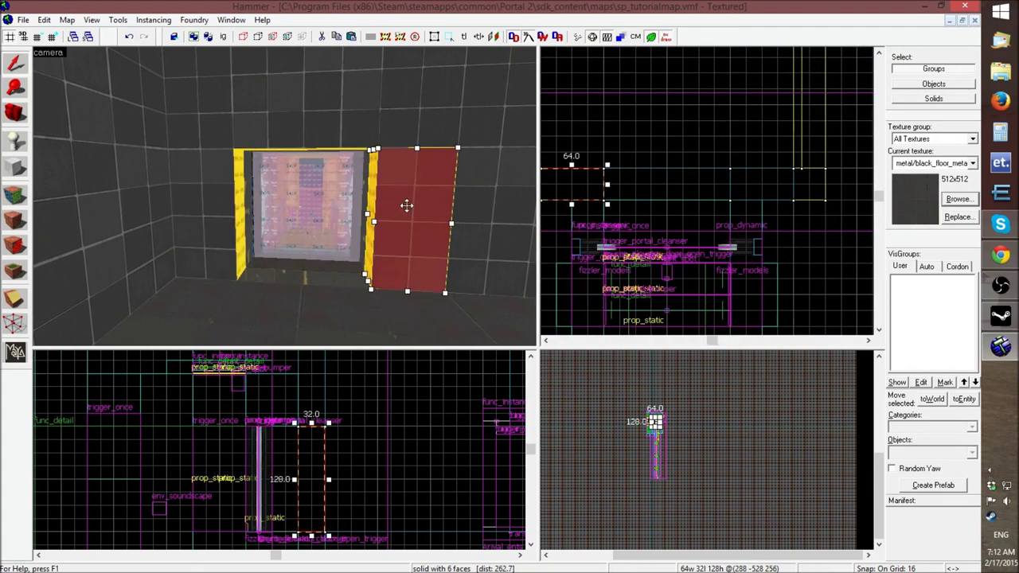
key("Delete")
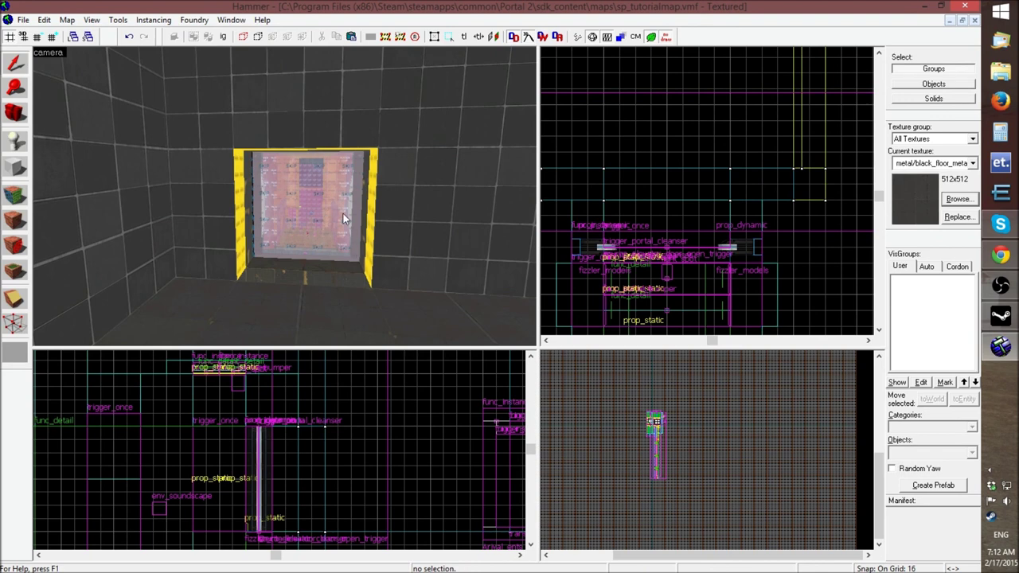
Pick up the metal/black_wall_metal_002b texture from the wall and apply it to the first nodraw side face of the entrance opening
left_click(14, 199)
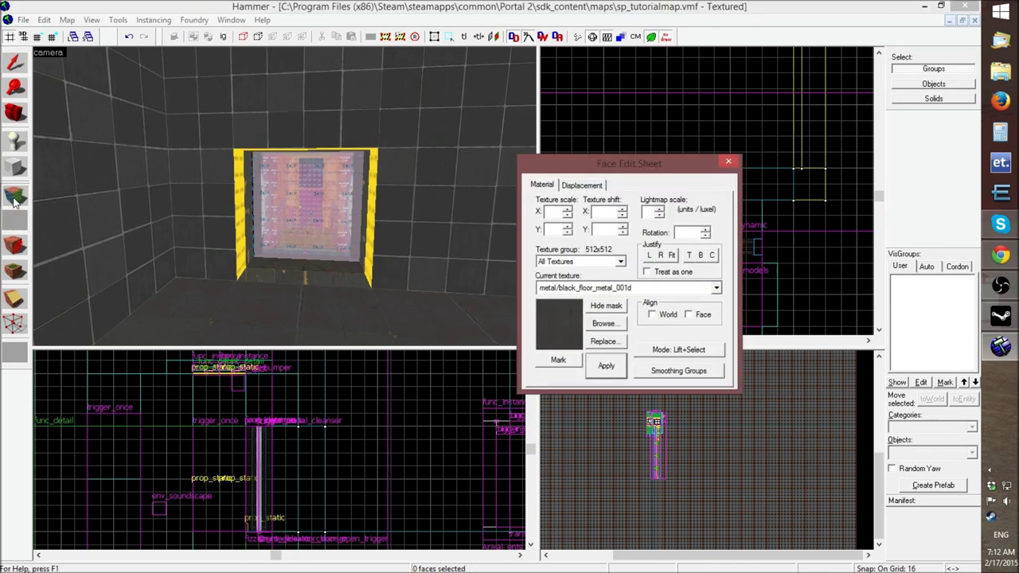
key("z")
key("d")
key("z")
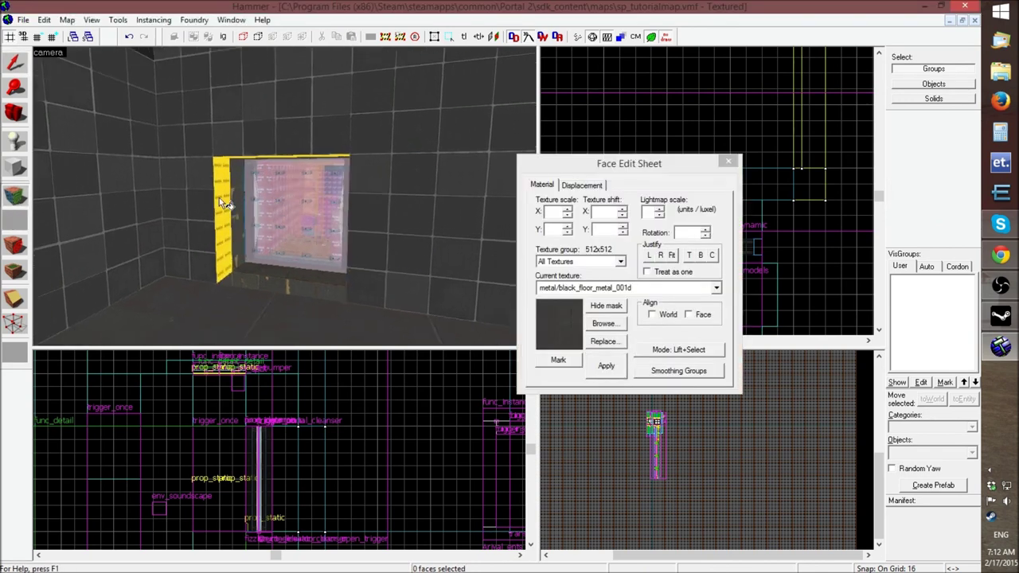
left_click(206, 200)
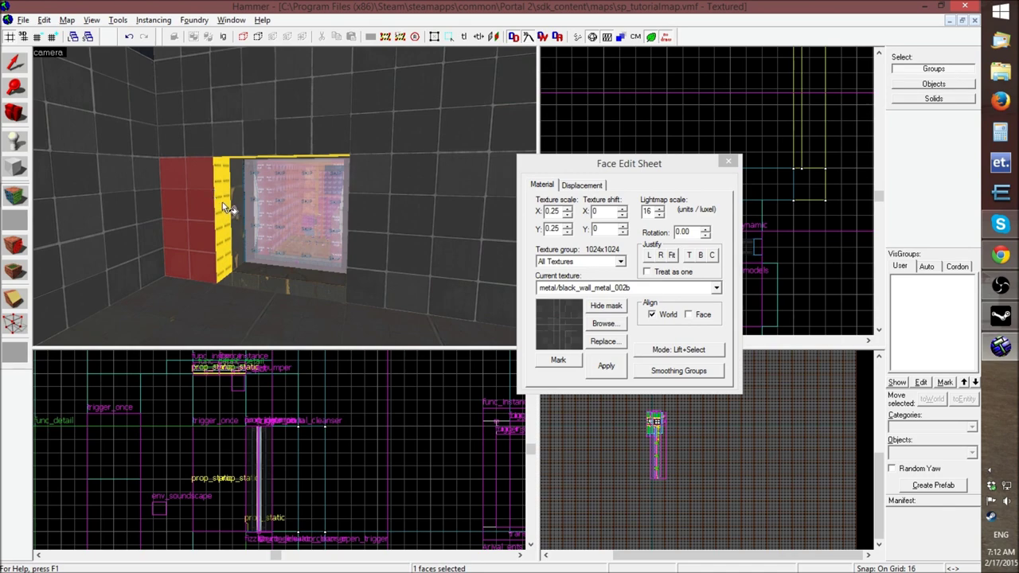
right_click(223, 207)
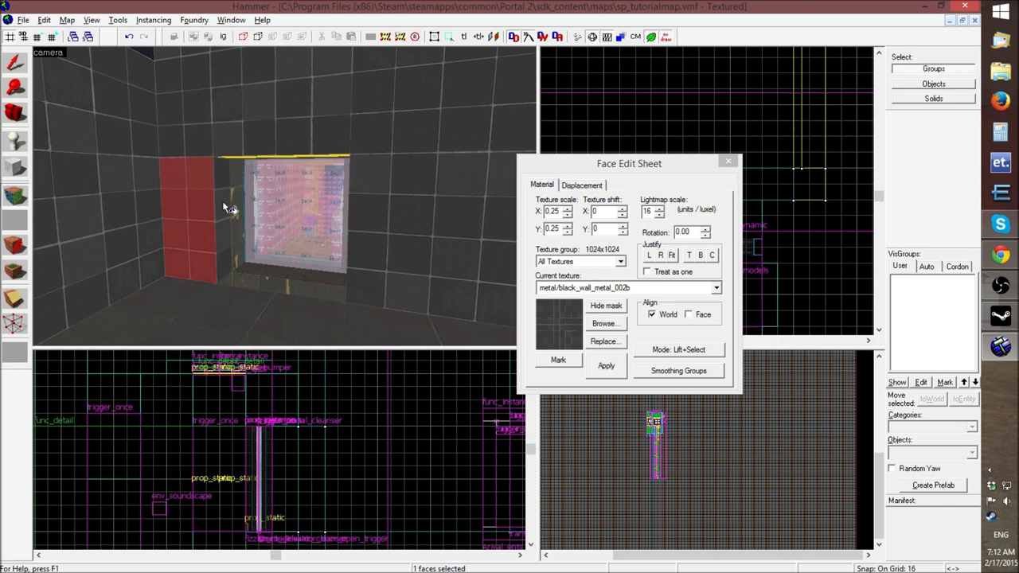
Apply the black wall texture to the opening's upper nodraw face and remaining side face, and close the Face Edit Sheet
key("z")
key("w")
key("z")
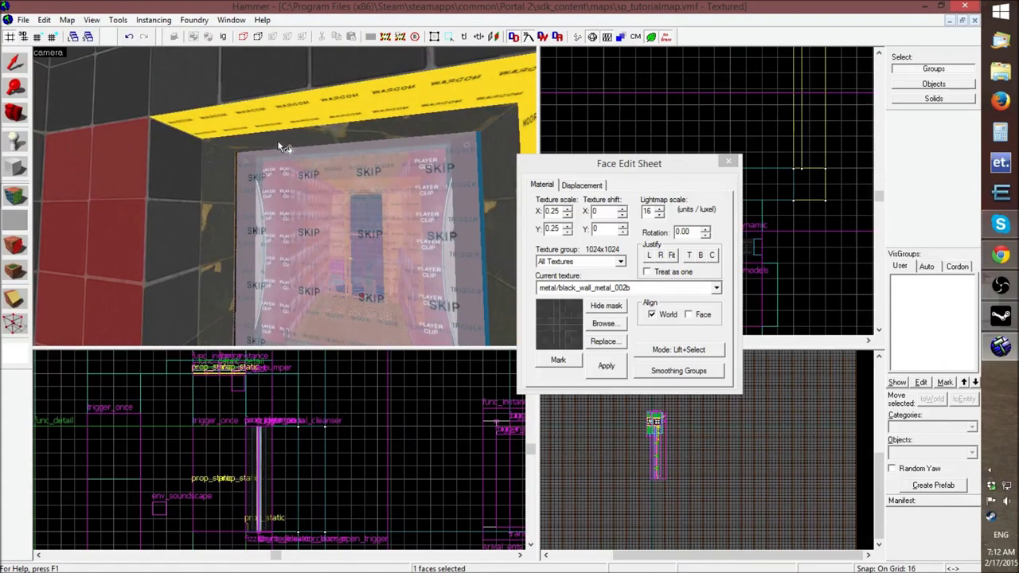
right_click(271, 118)
key("z")
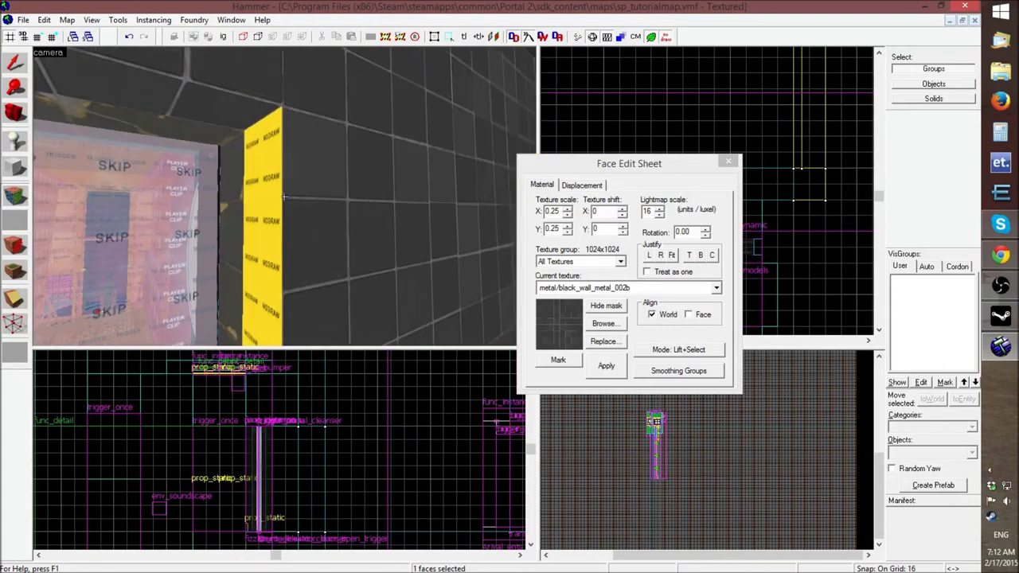
key("z")
right_click(238, 184)
key("z")
scroll(283, 196, "down", 5)
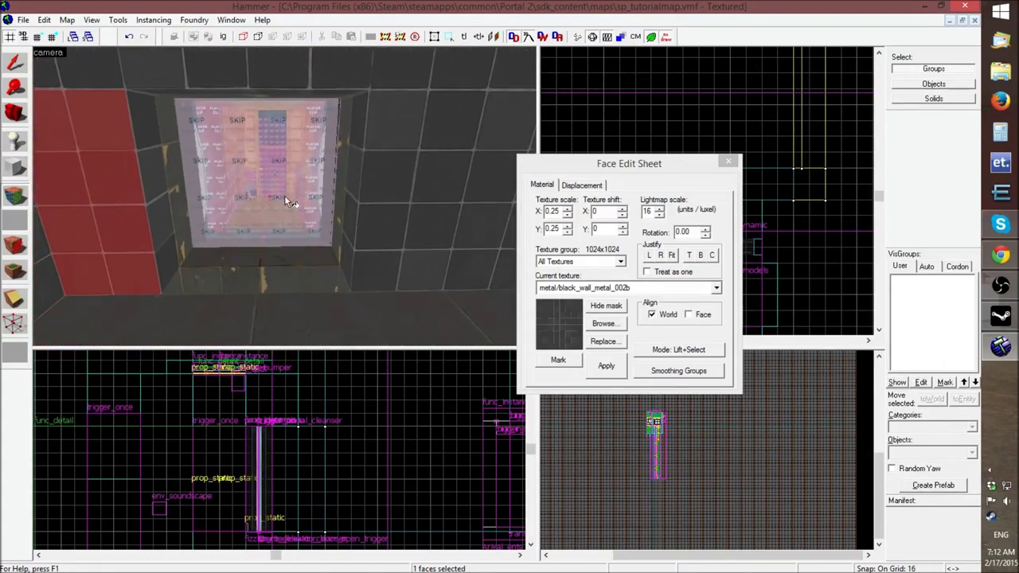
left_click(728, 161)
Duplicate the adjacent floor solid into the entrance opening and resize the copy to 128 by 32 units to form the threshold
left_click(268, 311)
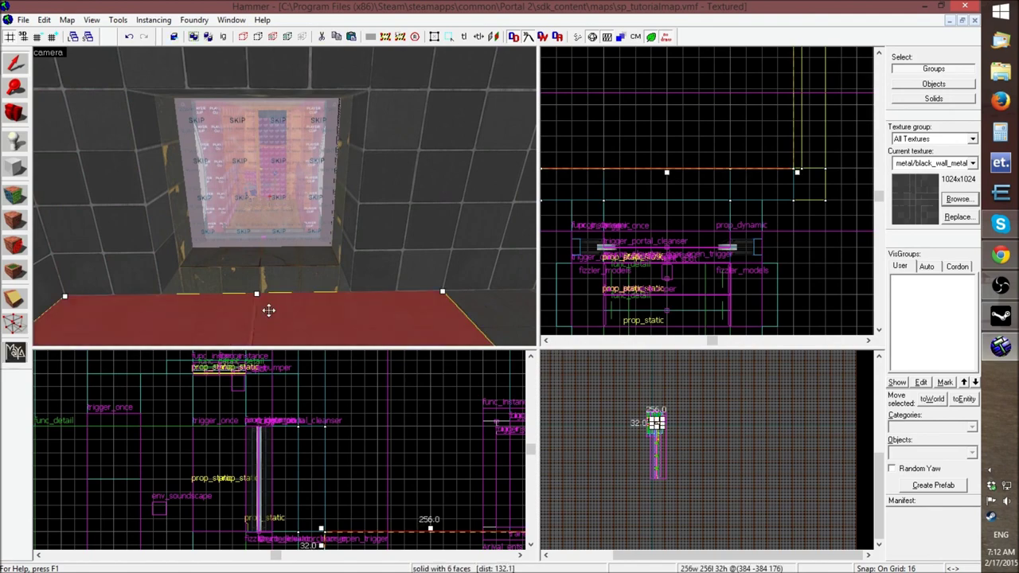
scroll(774, 199, "down", 4)
scroll(721, 199, "up", 4)
left_click_drag(735, 151, 733, 186)
scroll(729, 195, "down", 4)
scroll(725, 162, "up", 3)
left_click_drag(719, 55, 725, 240)
left_click_drag(610, 254, 662, 255)
left_click_drag(829, 255, 775, 255)
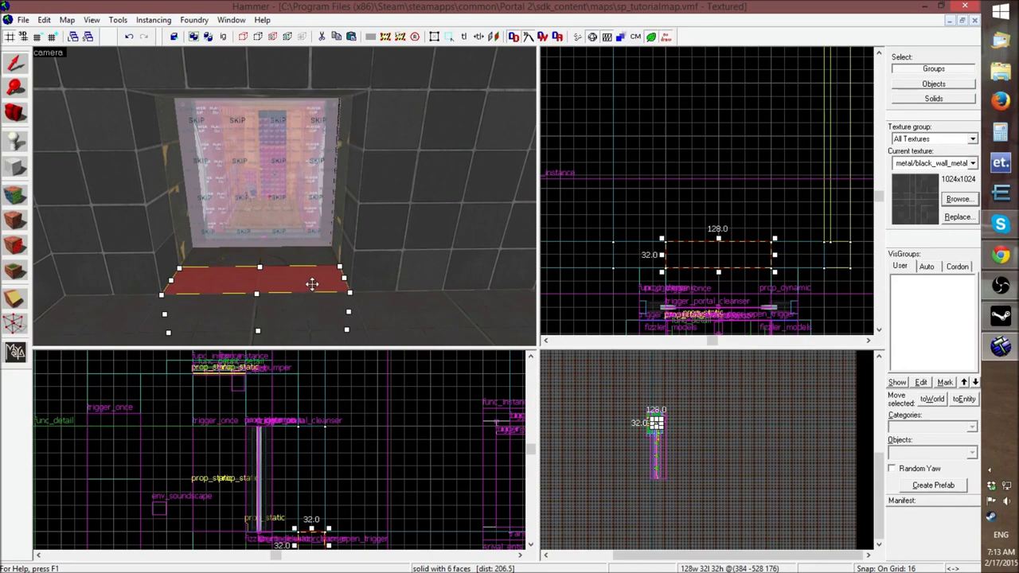
key("Escape")
Clear the threshold selection and inspect the floor piece inside the elevator entrance opening
key("z")
key("w")
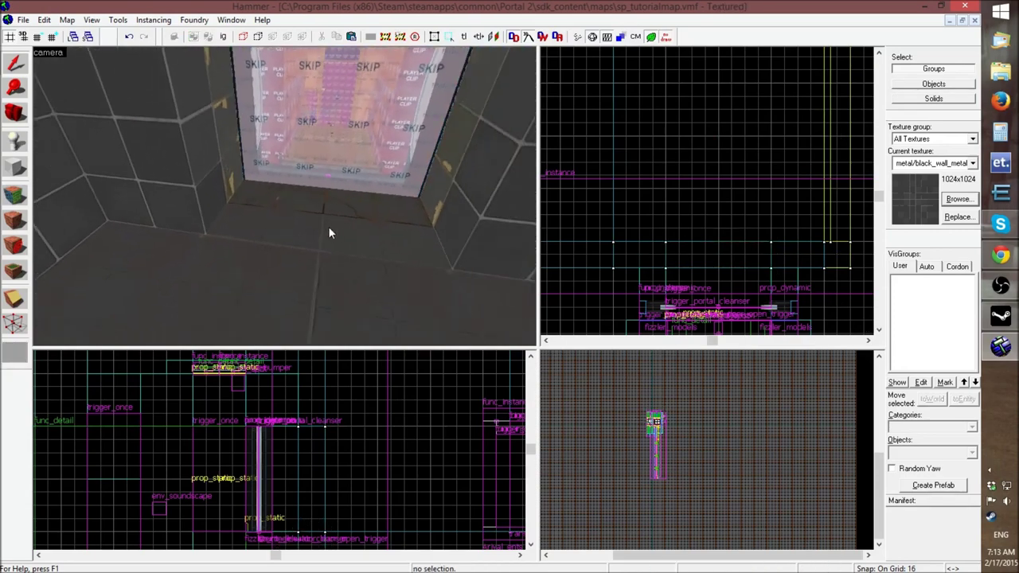
key("z")
key("s")
key("w")
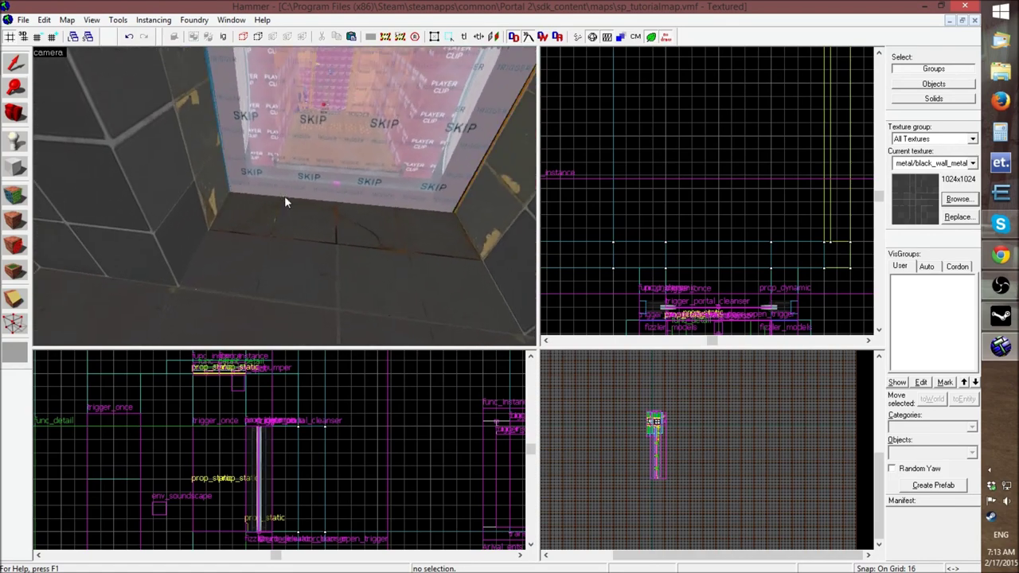
Set the departure elevator instance's VMF file to departure_elevator_a4_base.vmf from the turbine_elevator folder, apply it and close the properties
left_click(308, 208)
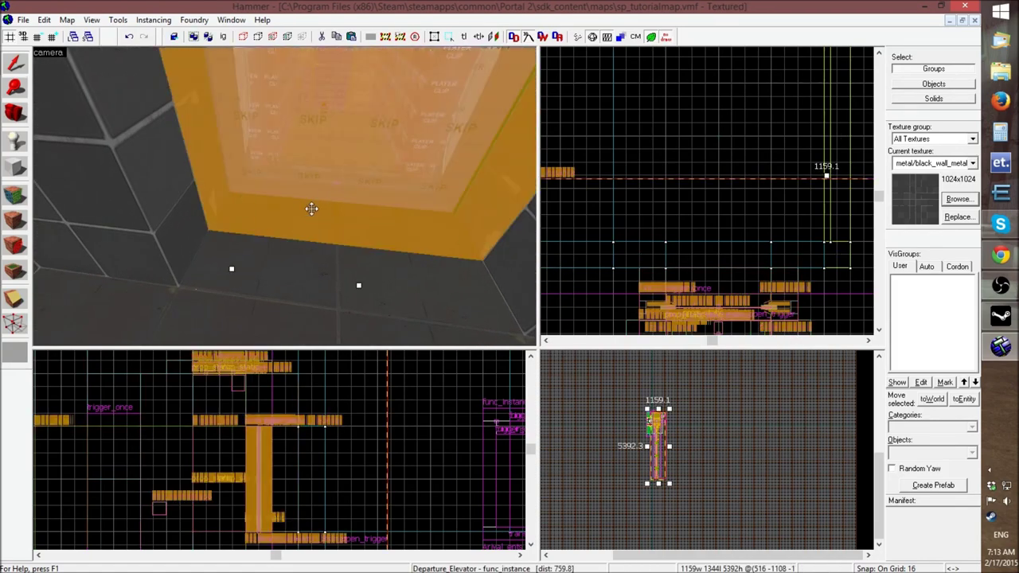
key("alt+Return")
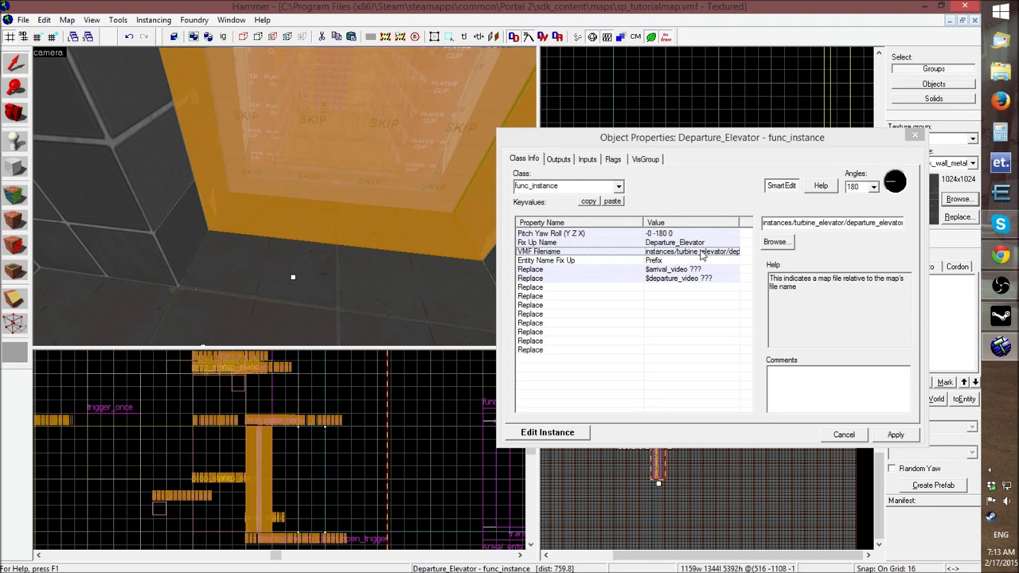
left_click(701, 253)
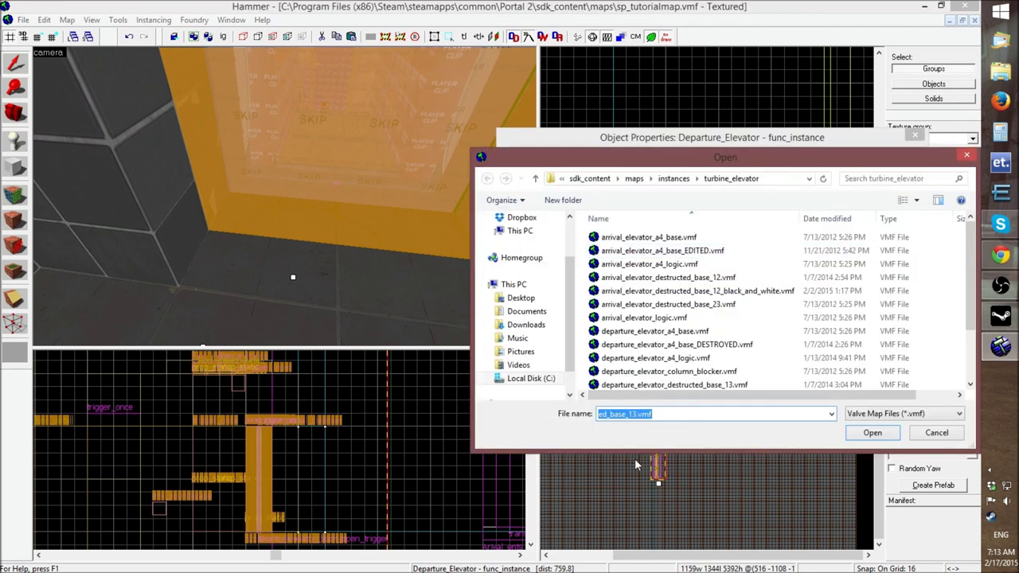
left_click_drag(663, 415, 519, 414)
left_click(692, 414)
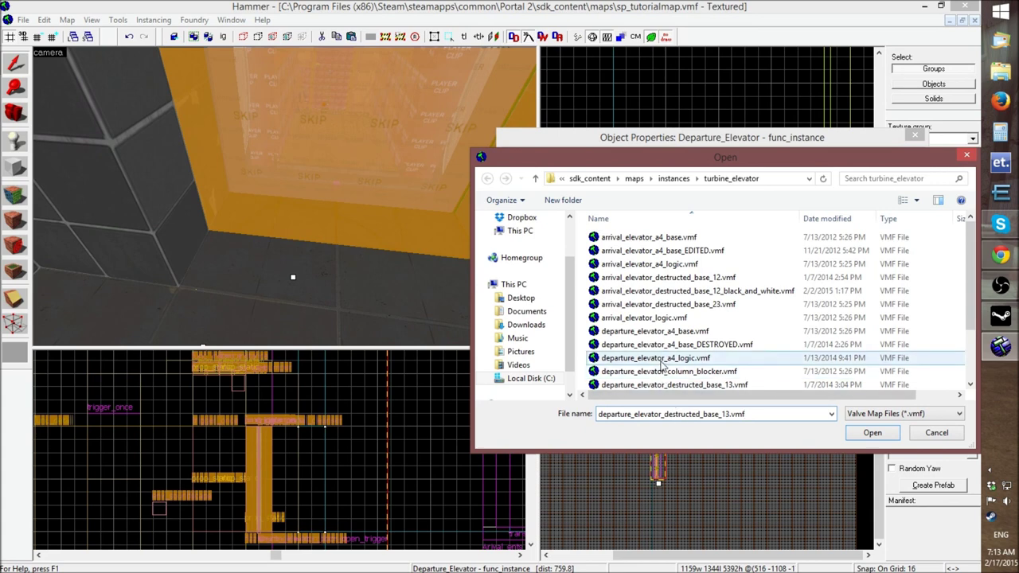
left_click(661, 333)
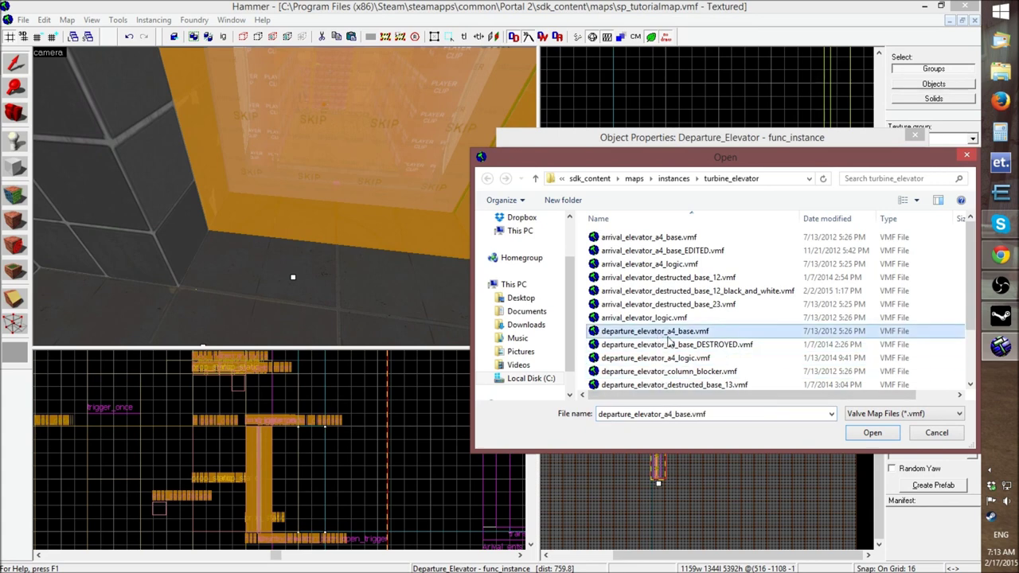
left_click(870, 434)
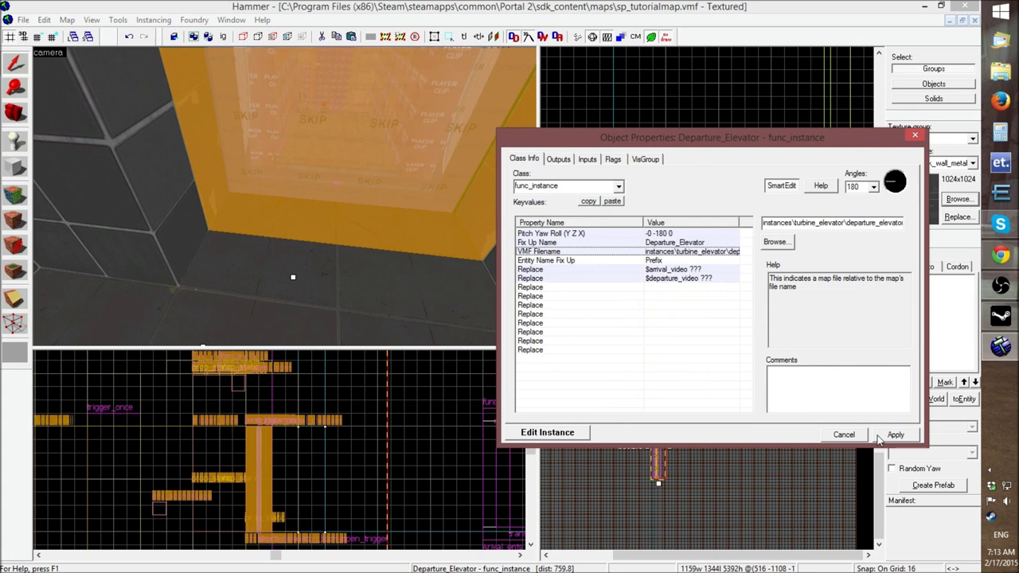
left_click(885, 437)
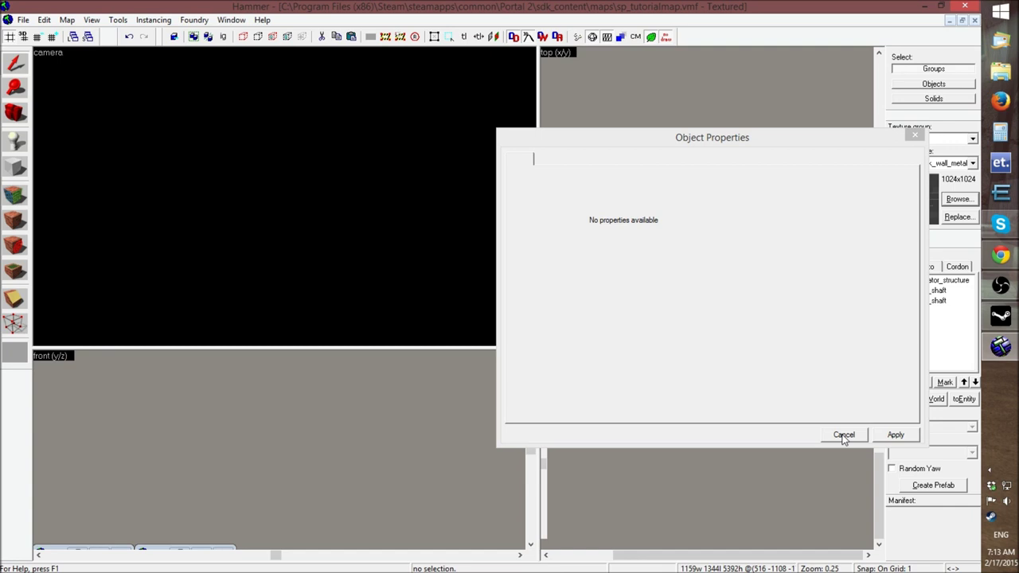
left_click(843, 435)
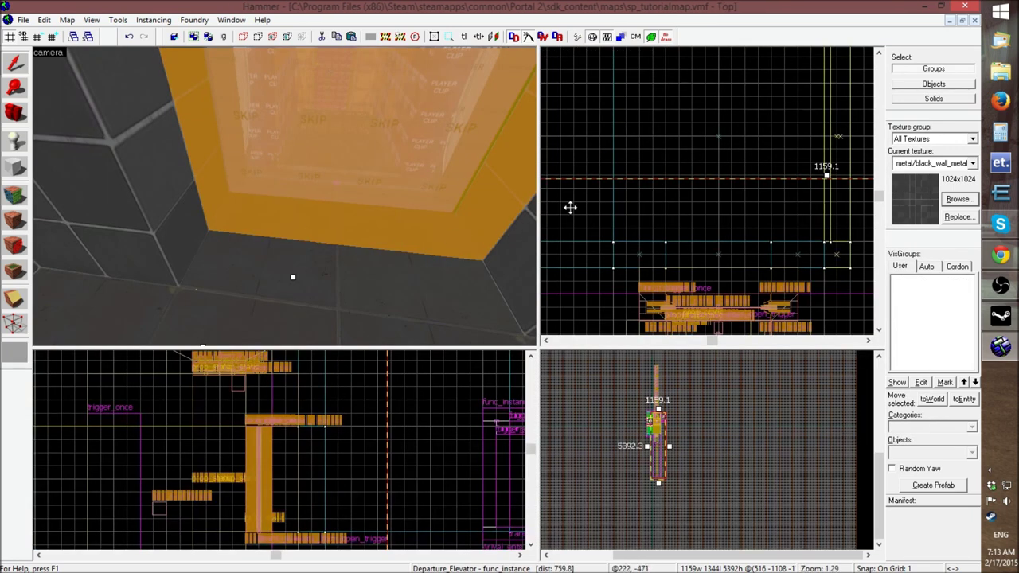
Review the class and Fix Up Name in the departure elevator instance's properties, and close them without changes
key("z")
double_click(285, 222)
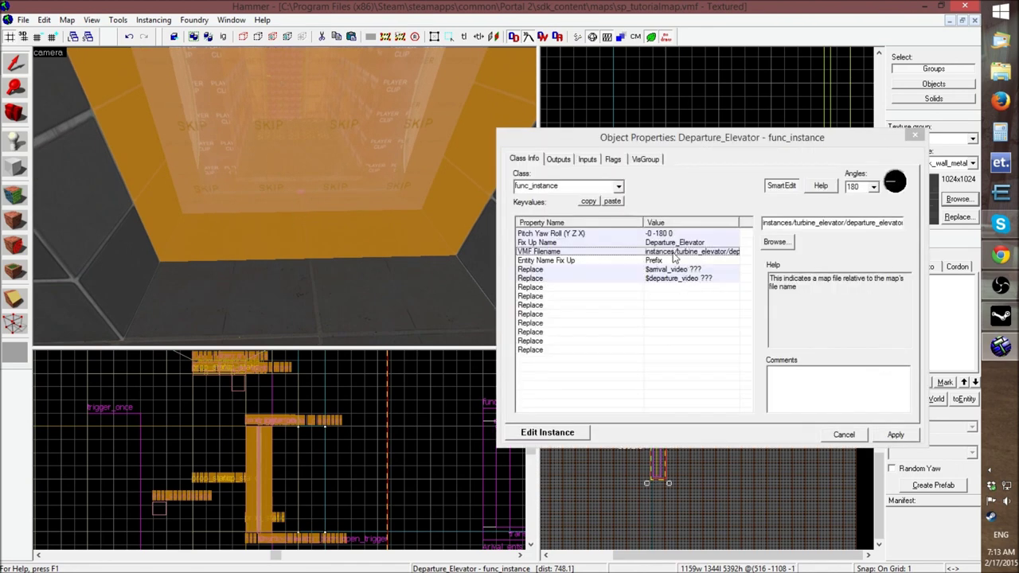
left_click(574, 192)
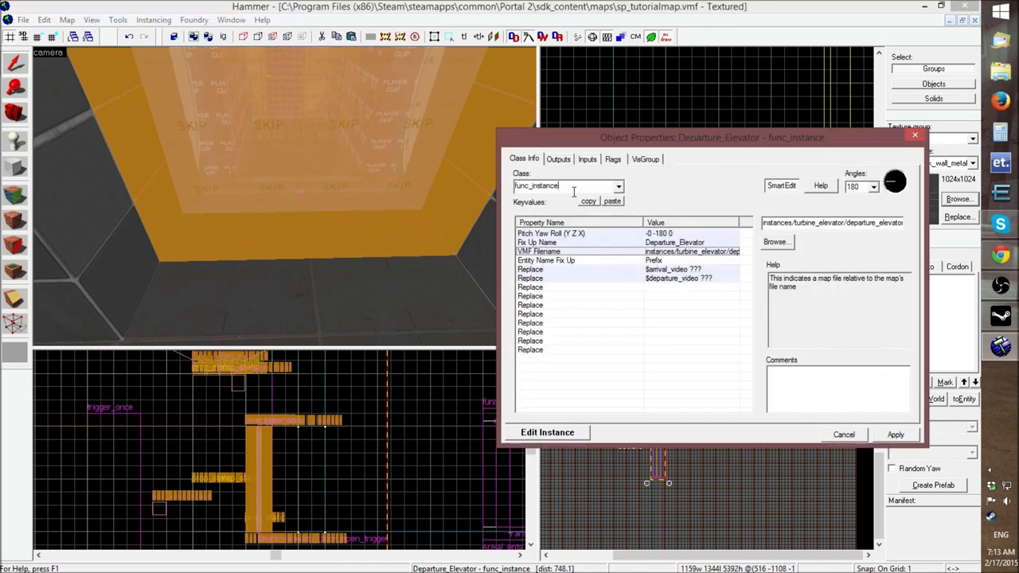
left_click(689, 243)
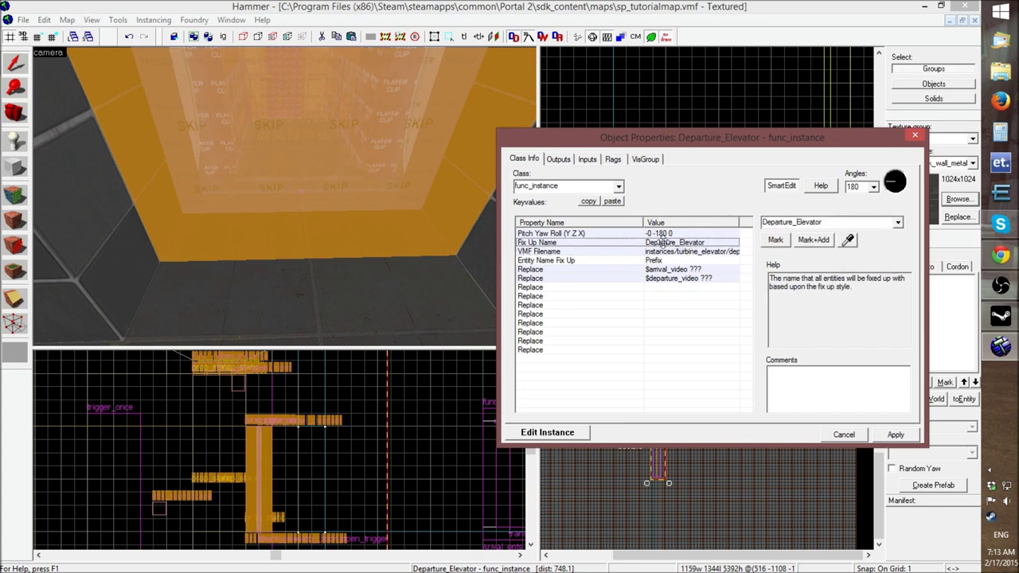
left_click(832, 435)
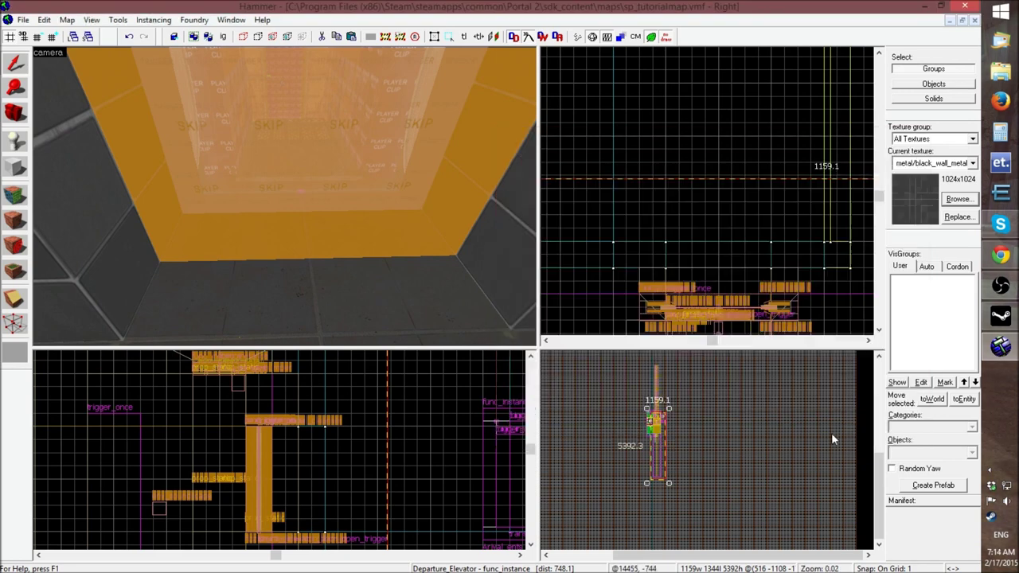
Check the Fix Up Name in the arrival elevator instance's properties, close them and clear the selection
key("z")
key("w")
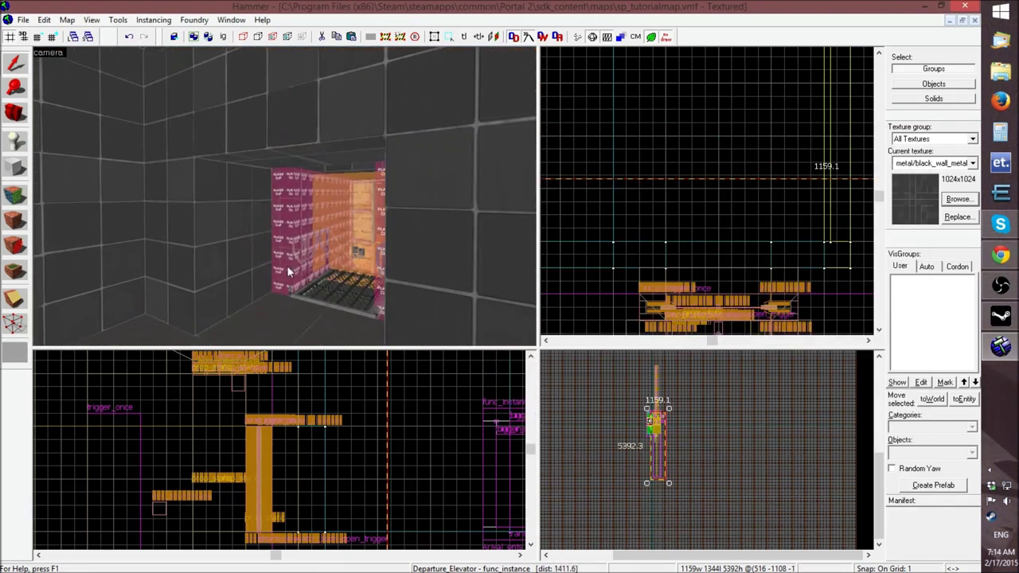
double_click(255, 273)
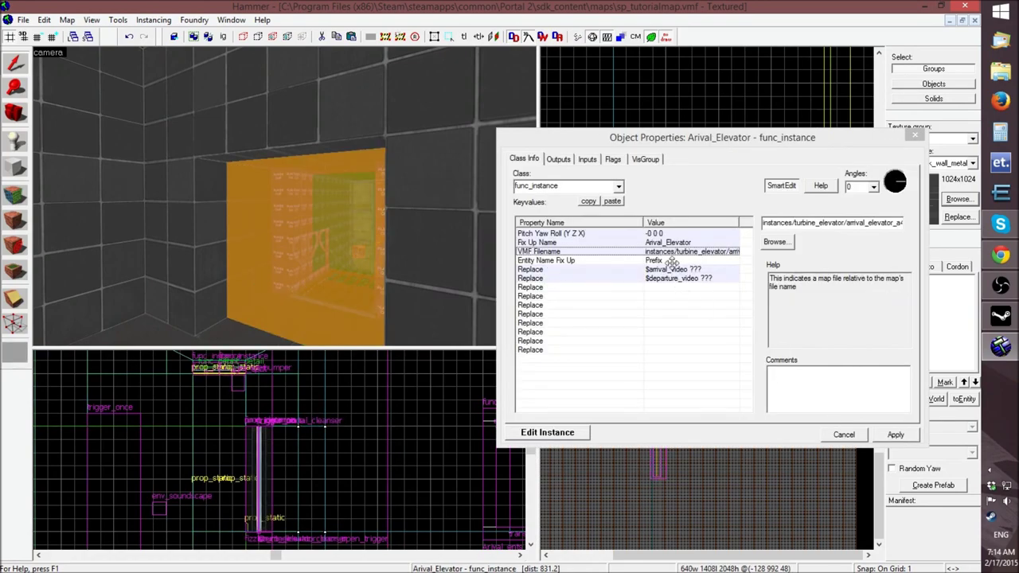
left_click(676, 243)
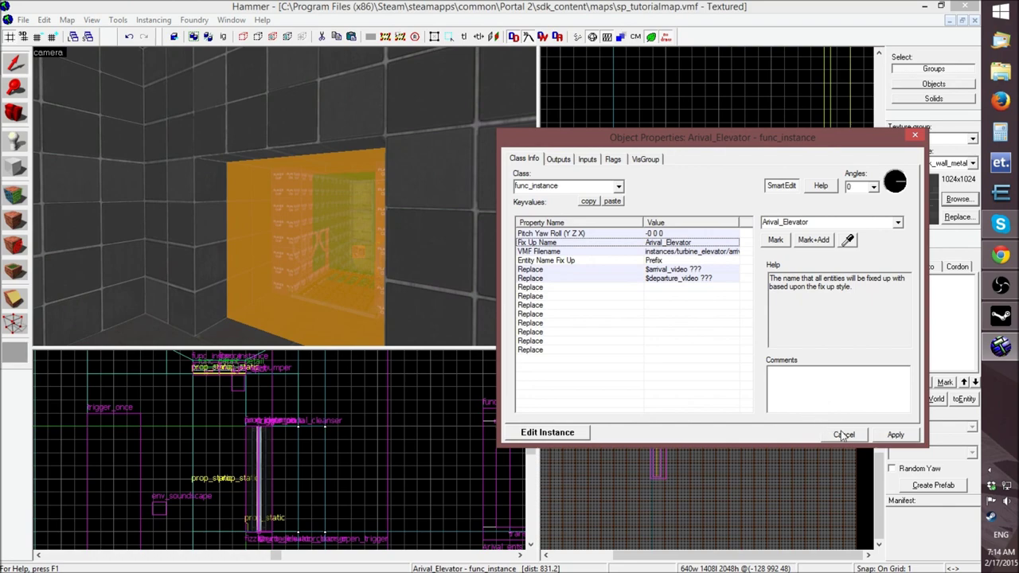
left_click(843, 436)
left_click(579, 300)
Check the Fix Up Name and VMF file of the logic instance inside the arrival elevator, and close its properties
key("z")
key("w")
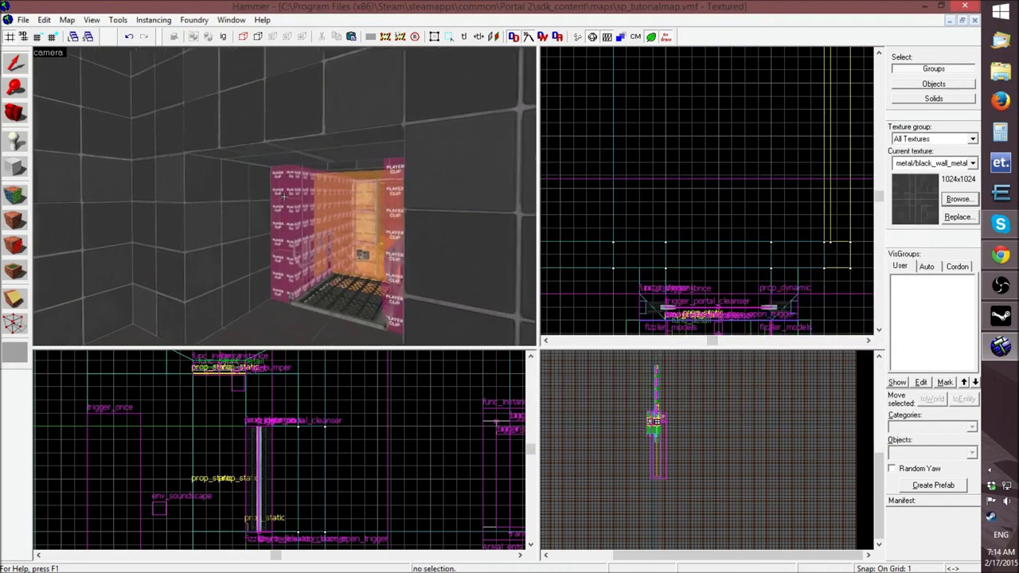
scroll(283, 195, "up", 6)
double_click(269, 181)
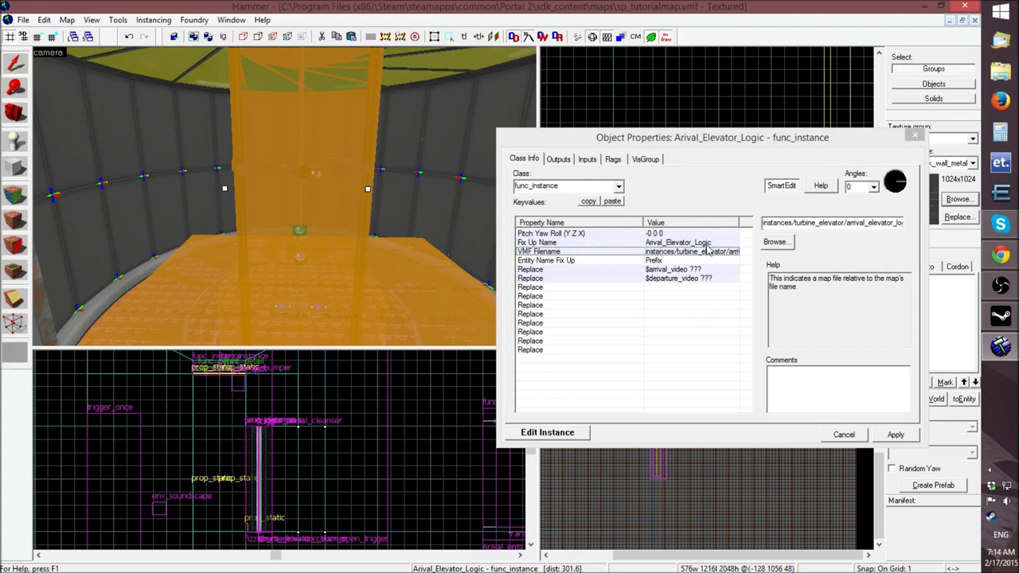
left_click(845, 435)
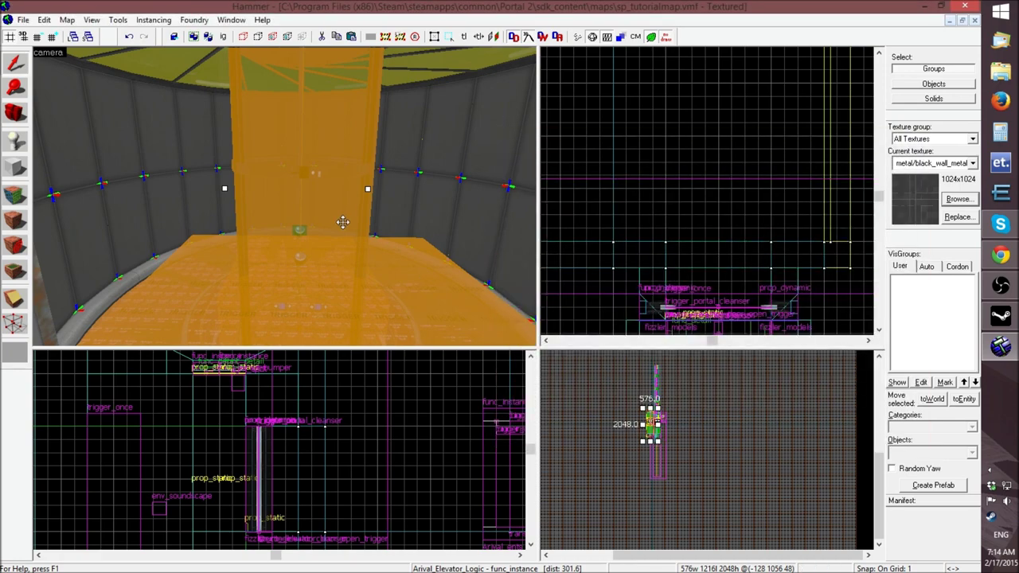
Check the Fix Up Name and VMF file of the logic instance inside the departure elevator, and close its properties
key("w")
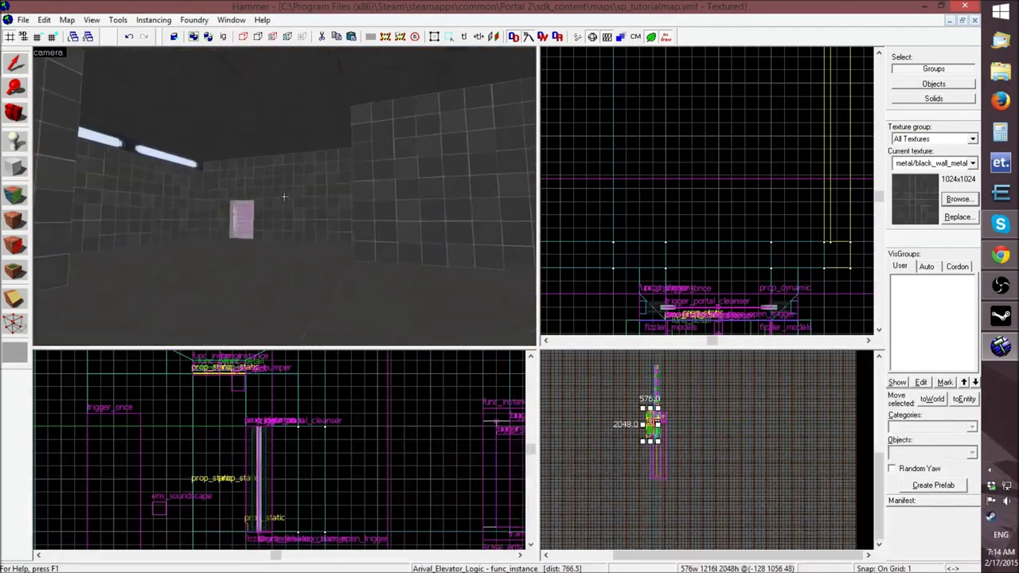
key("w")
key("z")
left_click(303, 119)
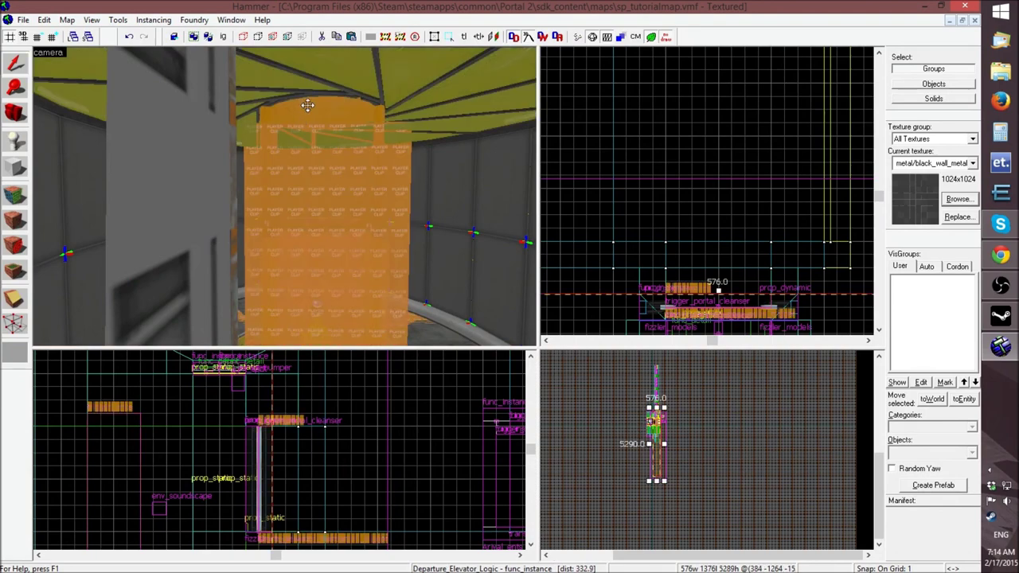
key("alt+Return")
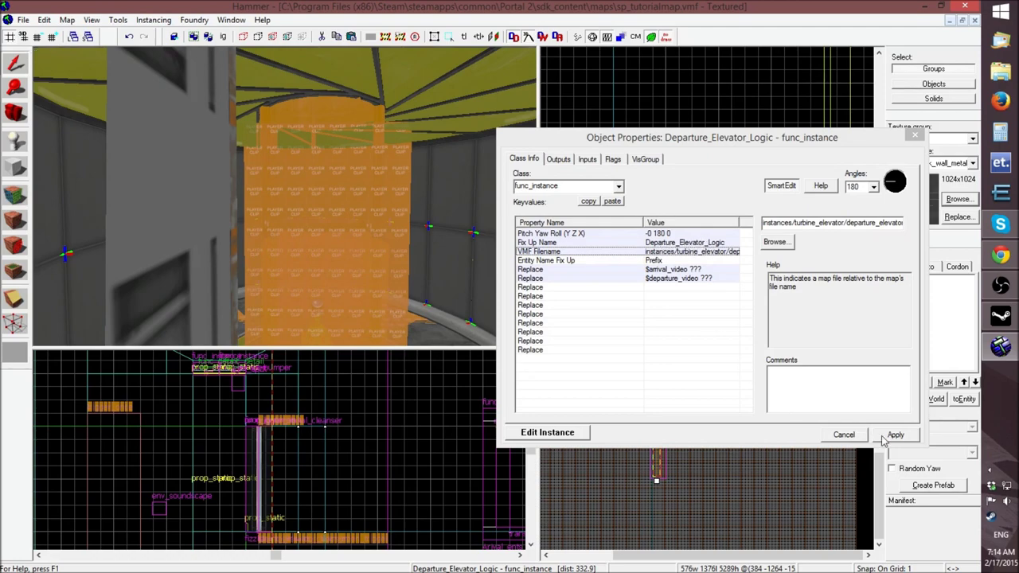
left_click(846, 437)
Clear the selection and look over the test chamber with its elevator doorways in the 3D and top views
key("z")
key("w")
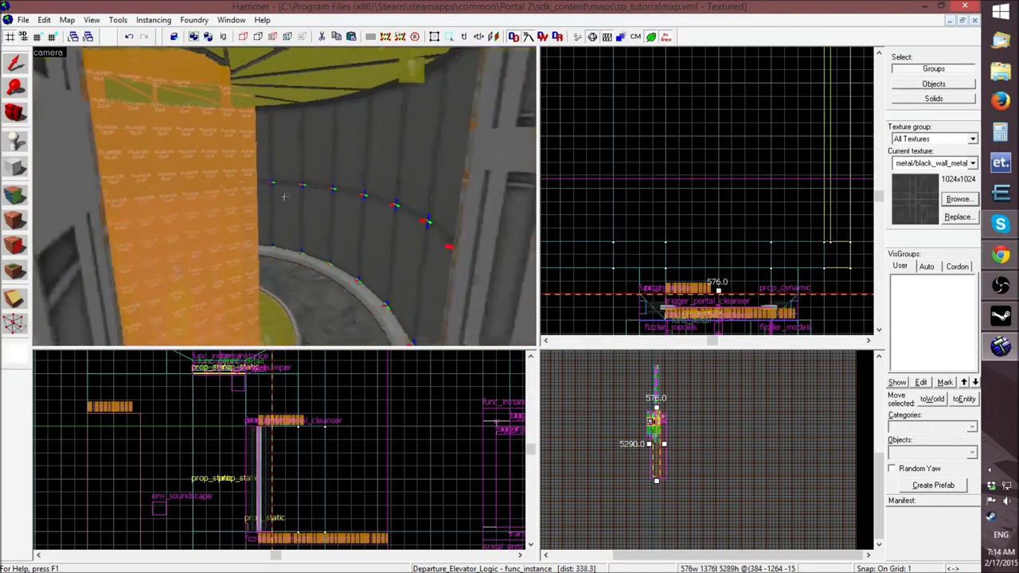
key("w")
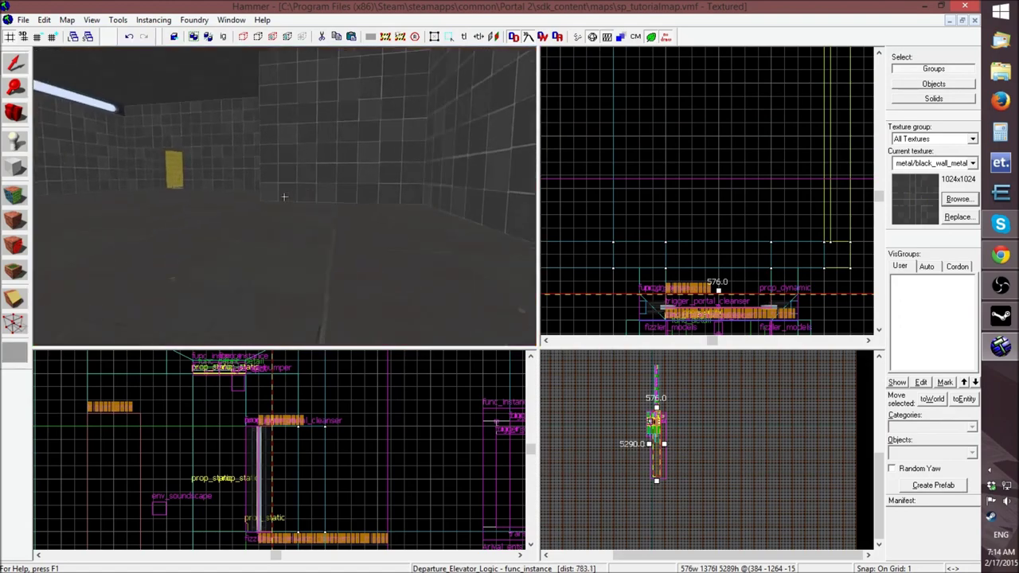
key("z")
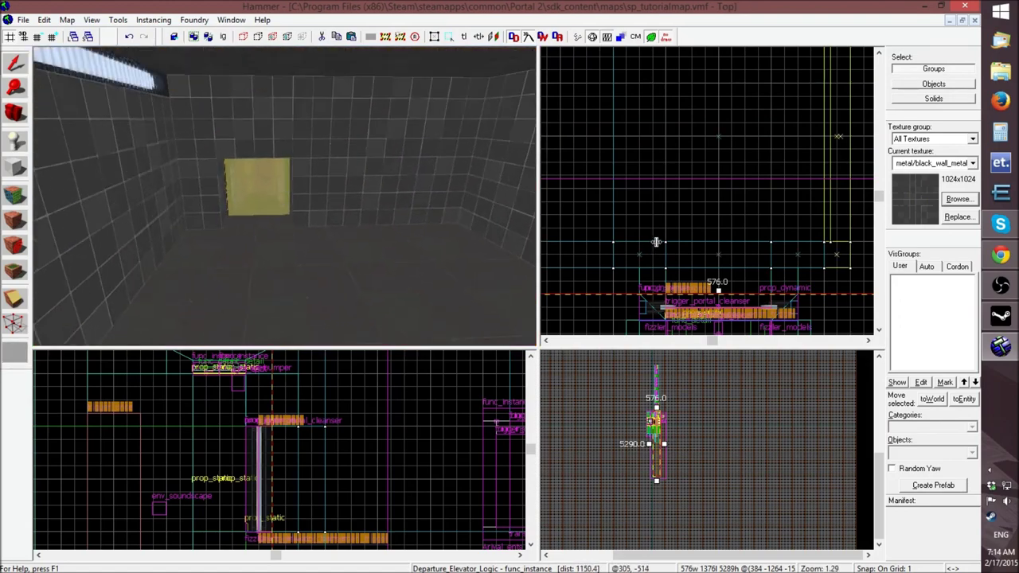
scroll(656, 177, "down", 9)
left_click(794, 252)
key("z")
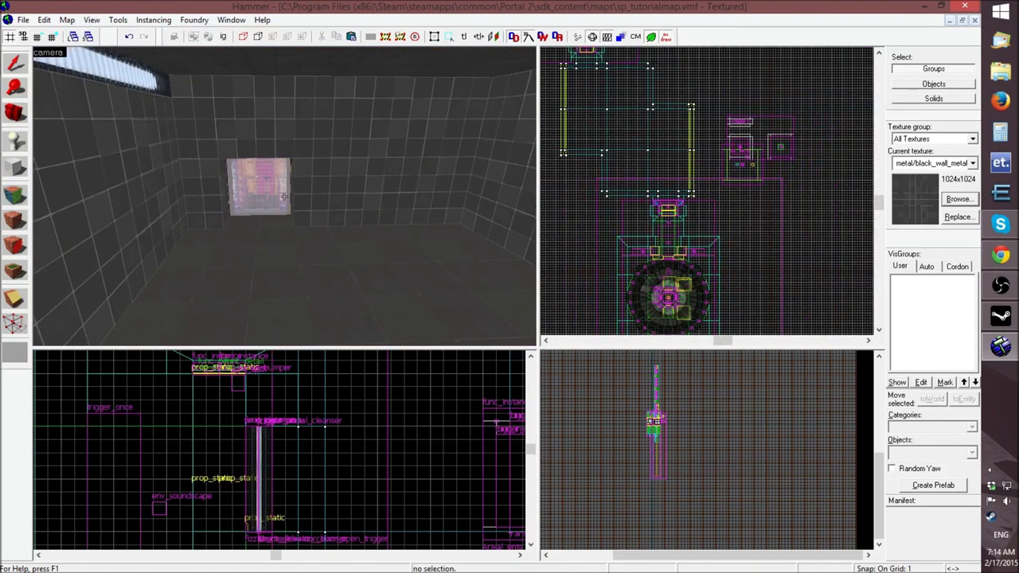
key("w")
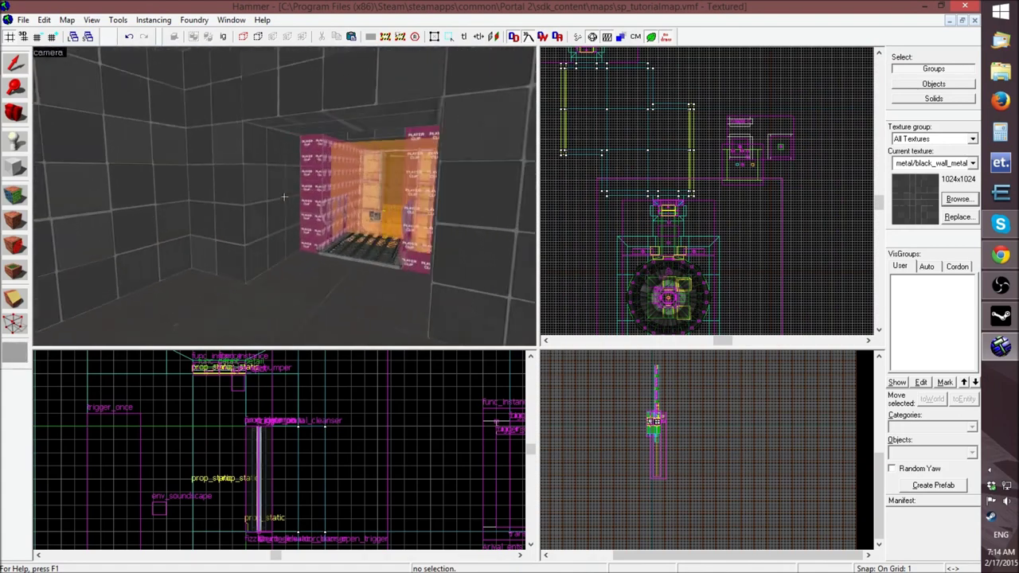
key("s")
key("s")
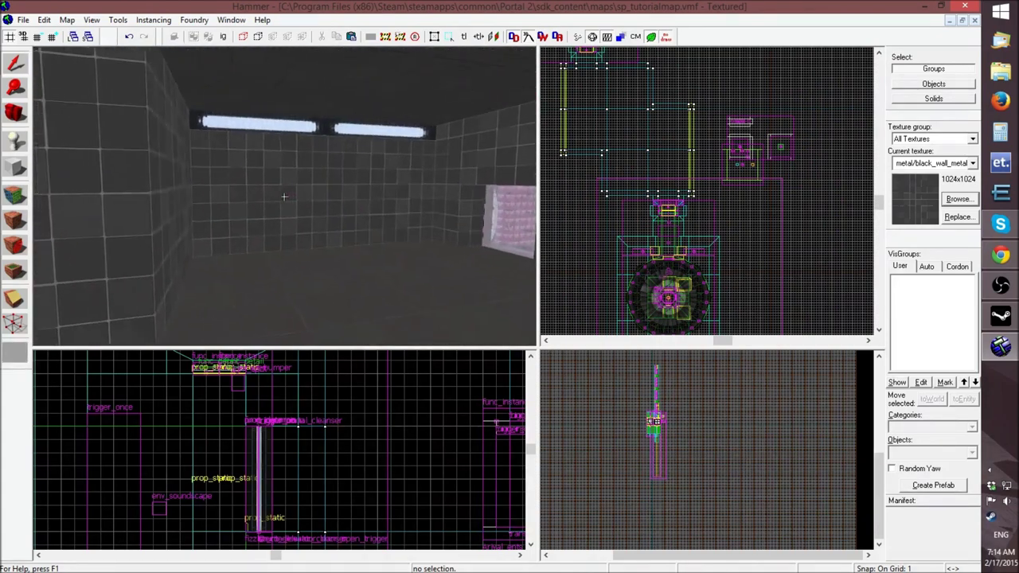
key("z")
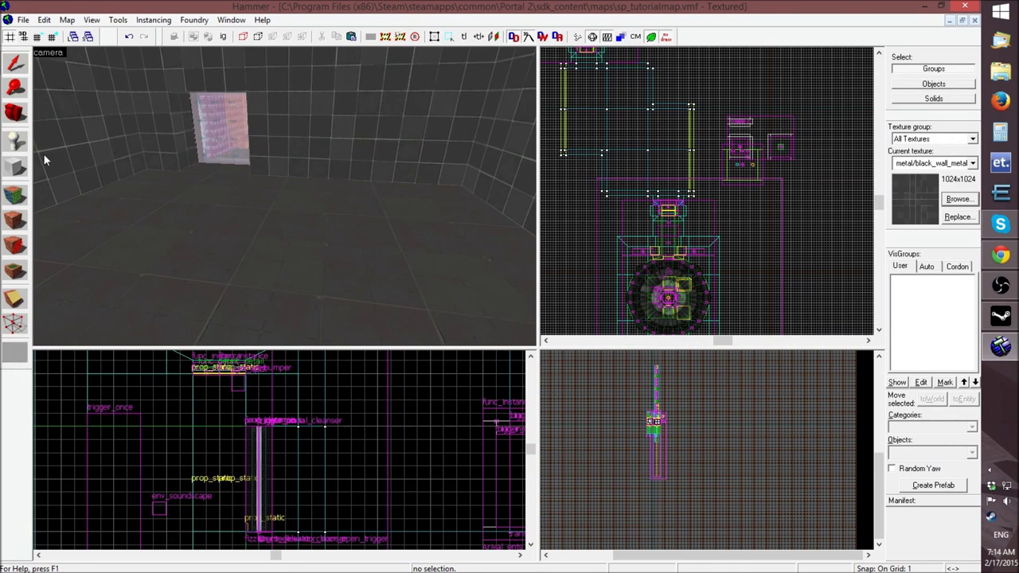
Activate the Entity tool and choose prop_floor_button as the object to place
left_click(18, 141)
key("z")
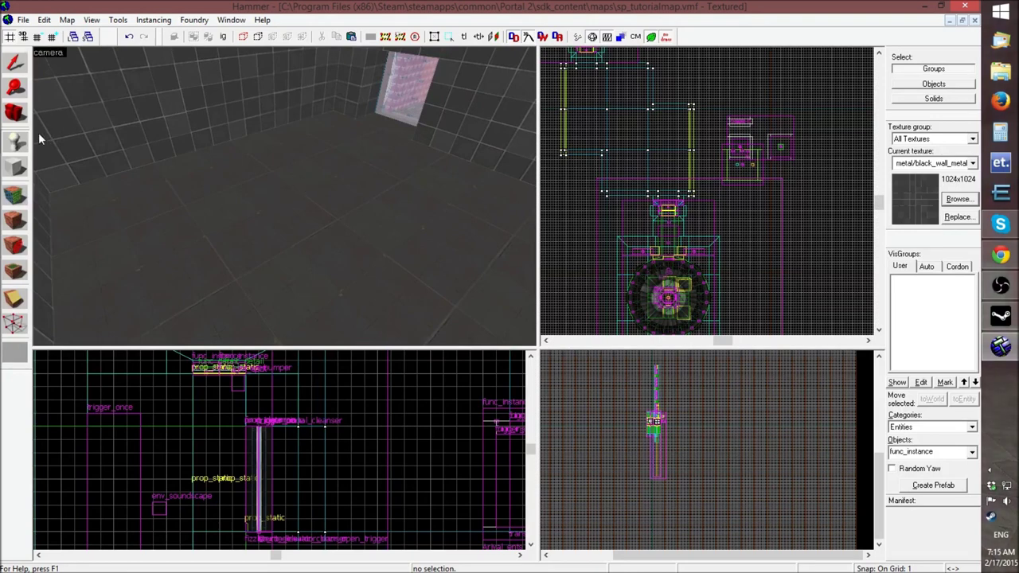
left_click(18, 142)
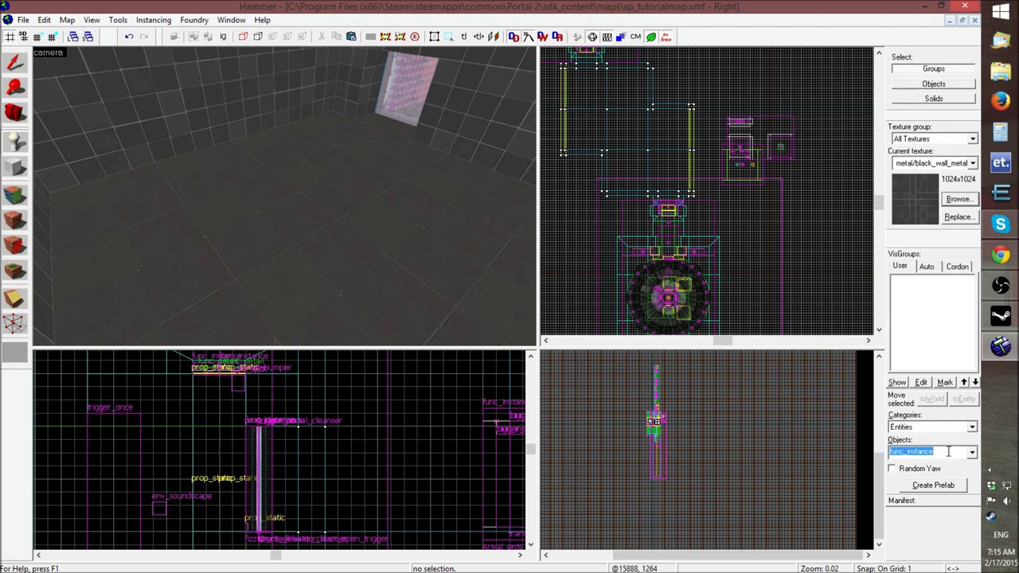
type("pr")
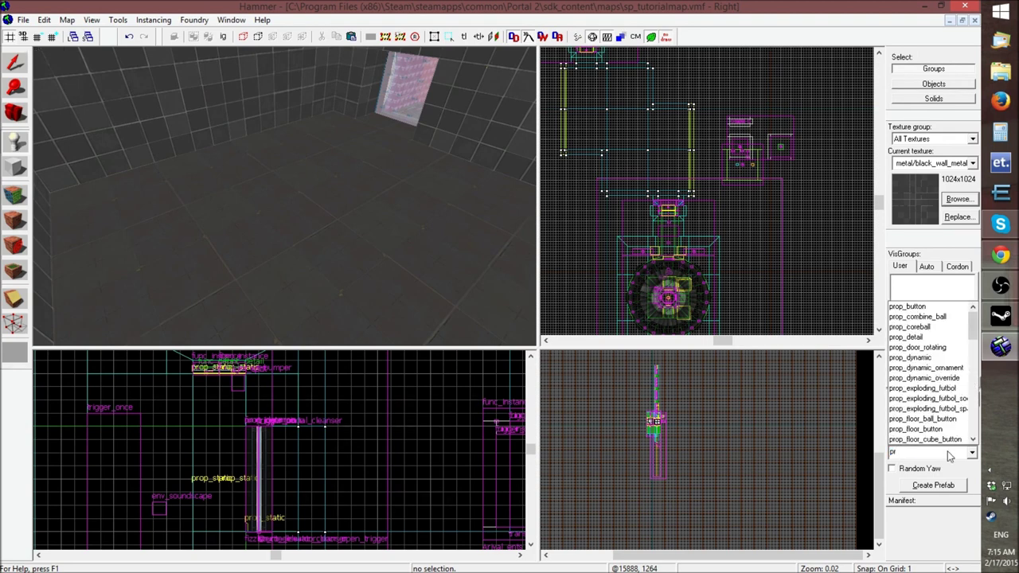
key("BackSpace")
key("BackSpace")
type("floo")
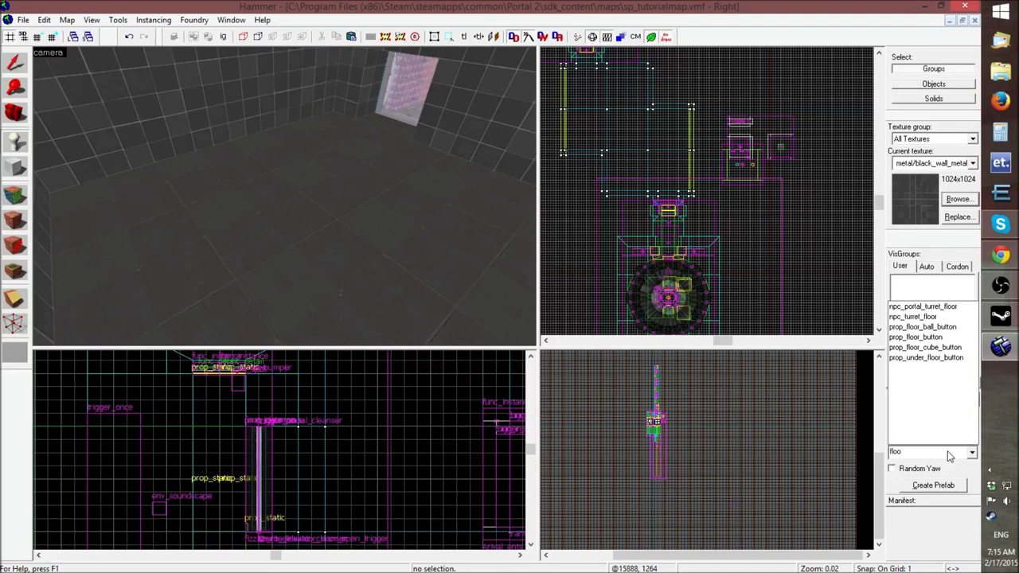
type("r")
left_click(915, 336)
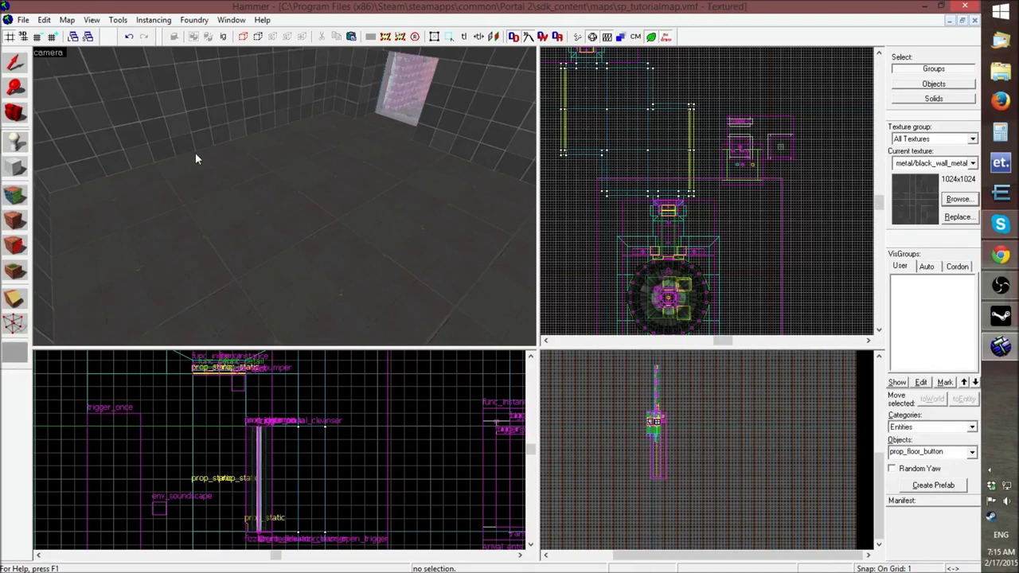
Place the prop_floor_button entity on the open floor of the test chamber
left_click(278, 180)
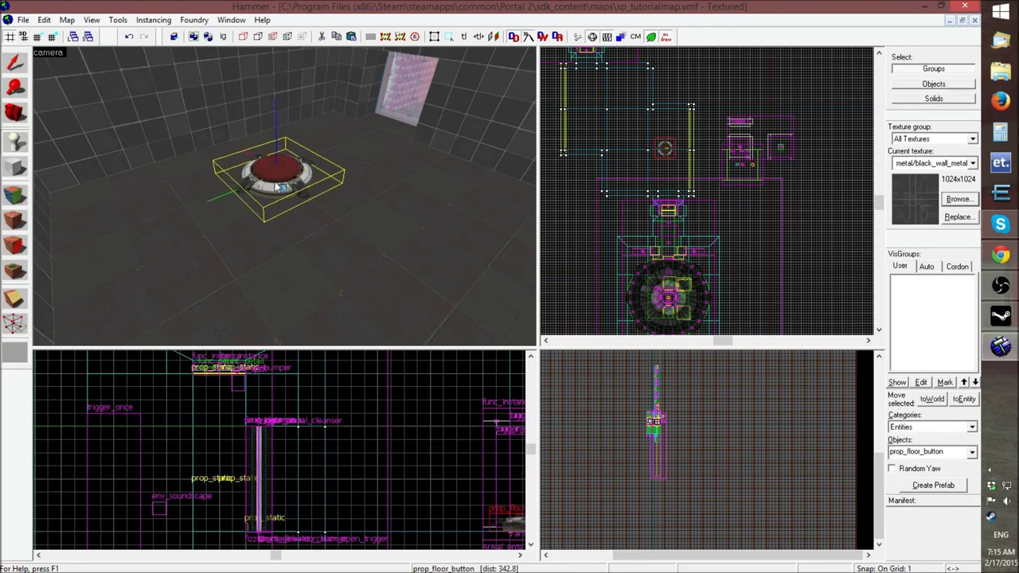
key("z")
key("w")
key("z")
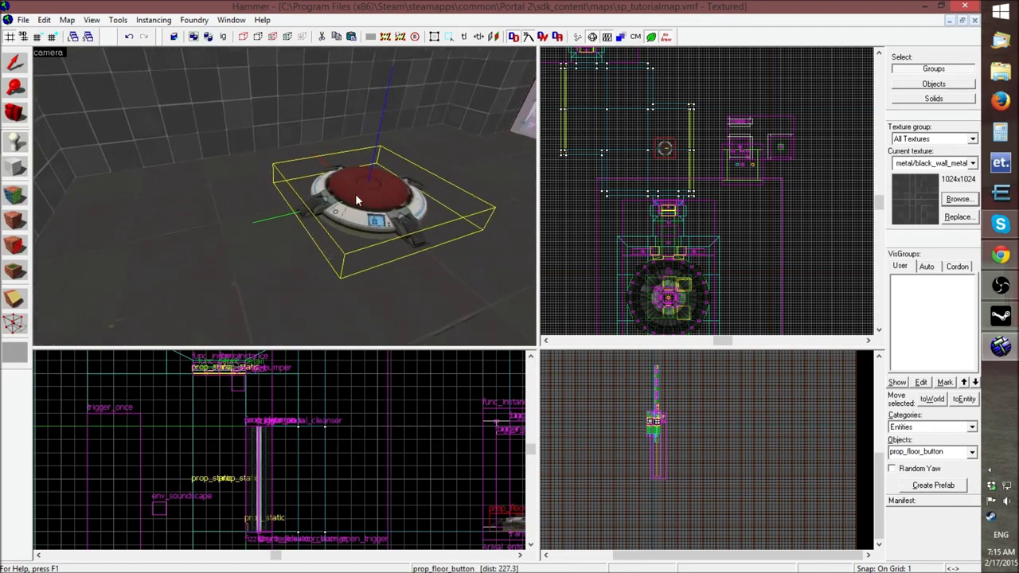
Examine the underside of the floor button and its feet where they meet the chamber floor
key("w")
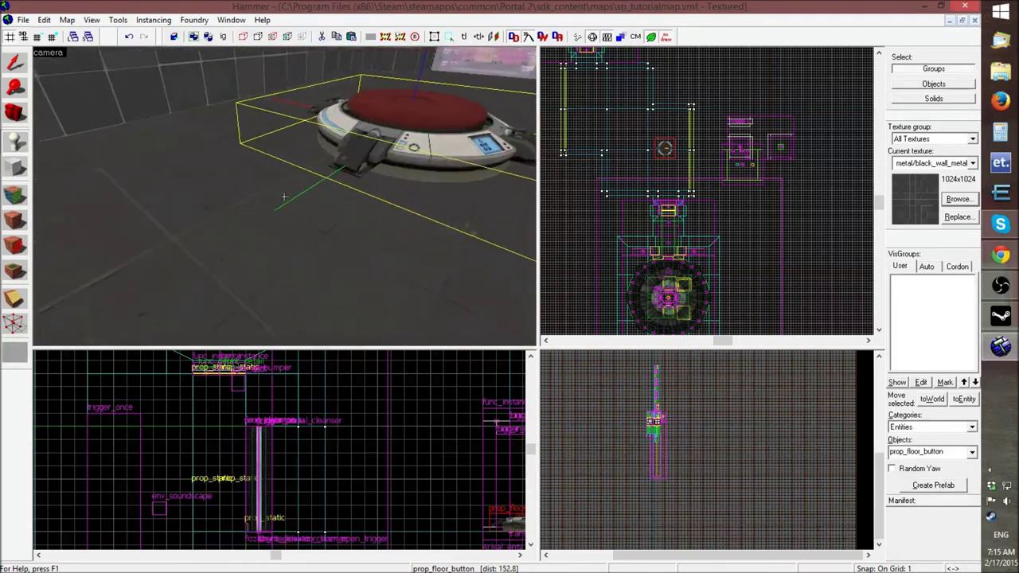
key("w")
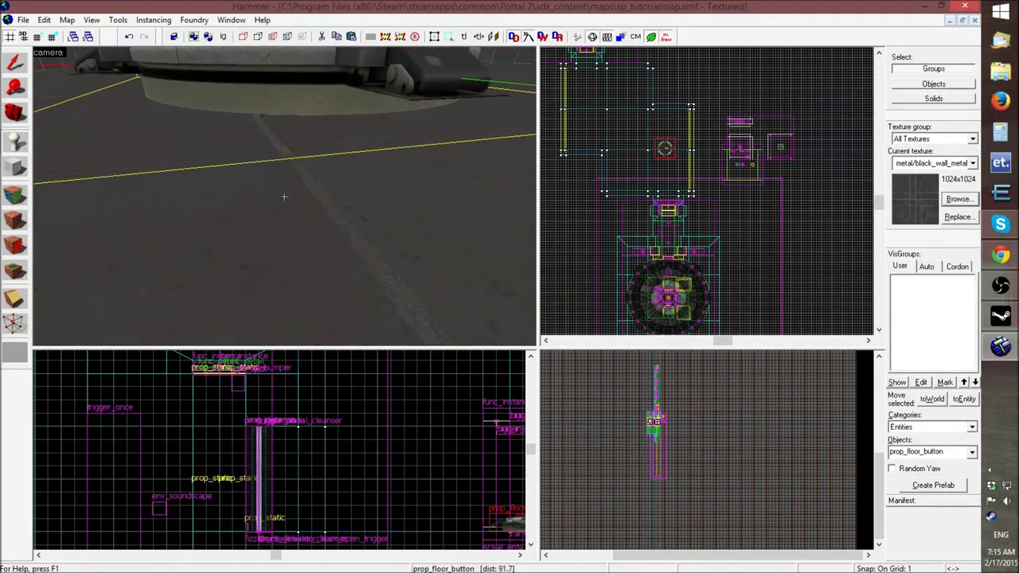
key("w")
key("s")
key("s")
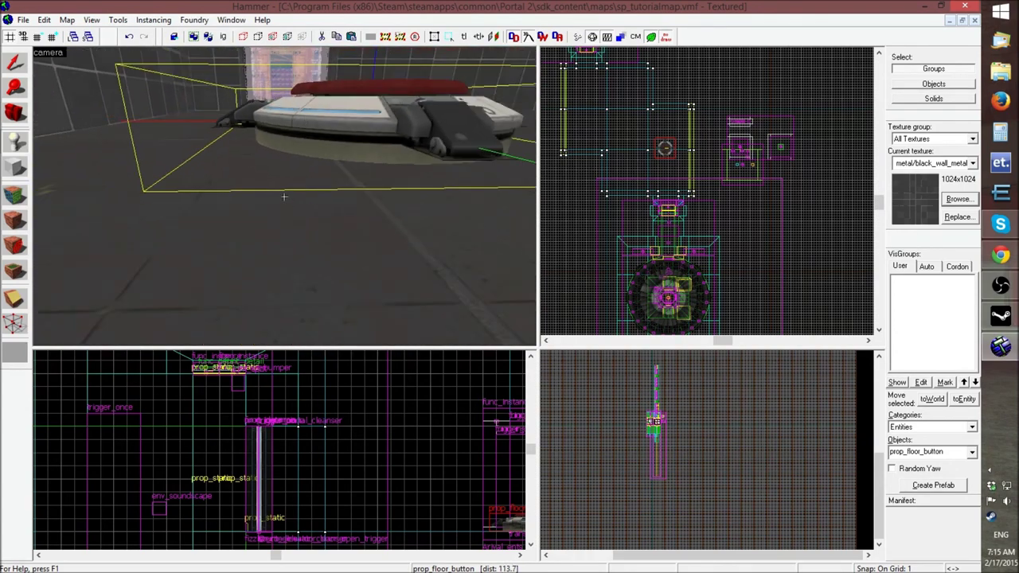
key("z")
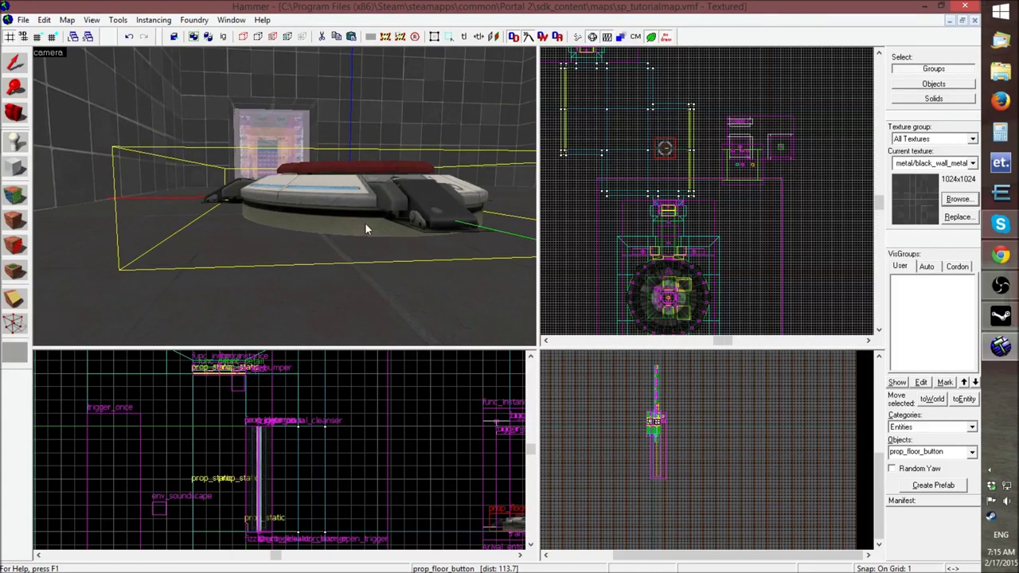
key("z")
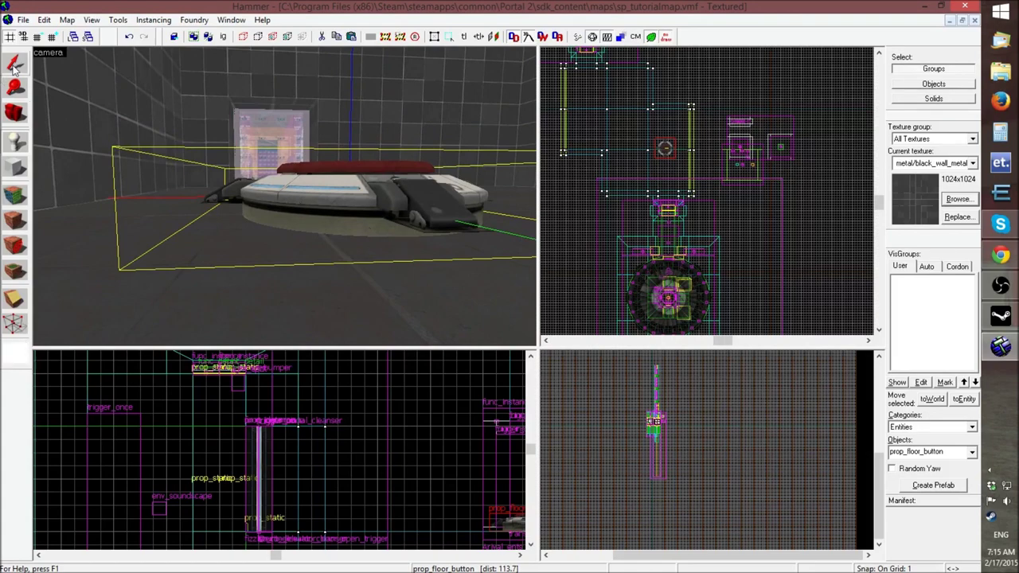
Activate the Selection tool, reduce the grid size to 4, and lower the floor button 4 units in the front view
left_click(15, 65)
scroll(289, 429, "down", 6)
scroll(366, 438, "up", 6)
scroll(267, 476, "down", 2)
scroll(341, 460, "up", 6)
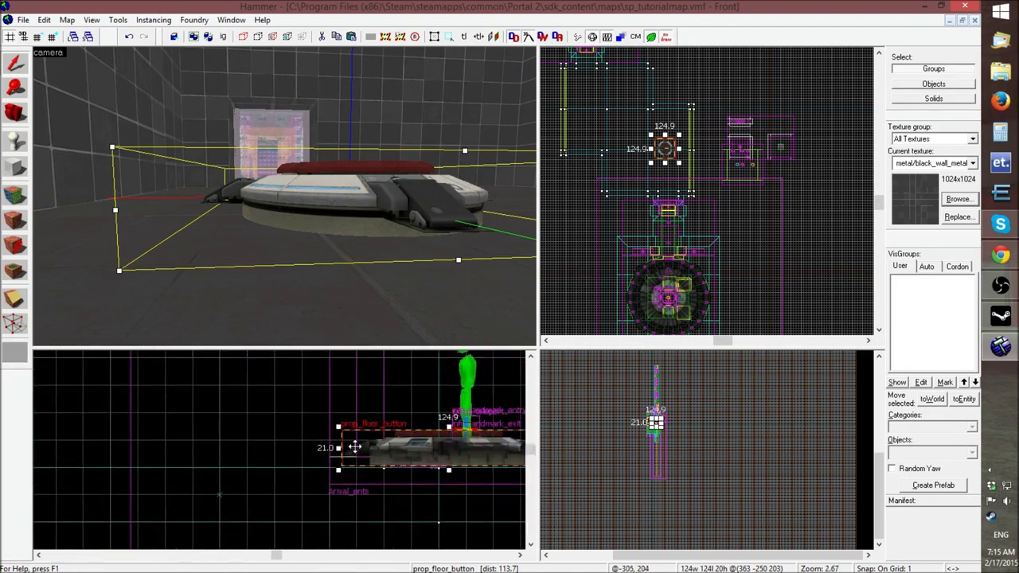
scroll(363, 463, "up", 1)
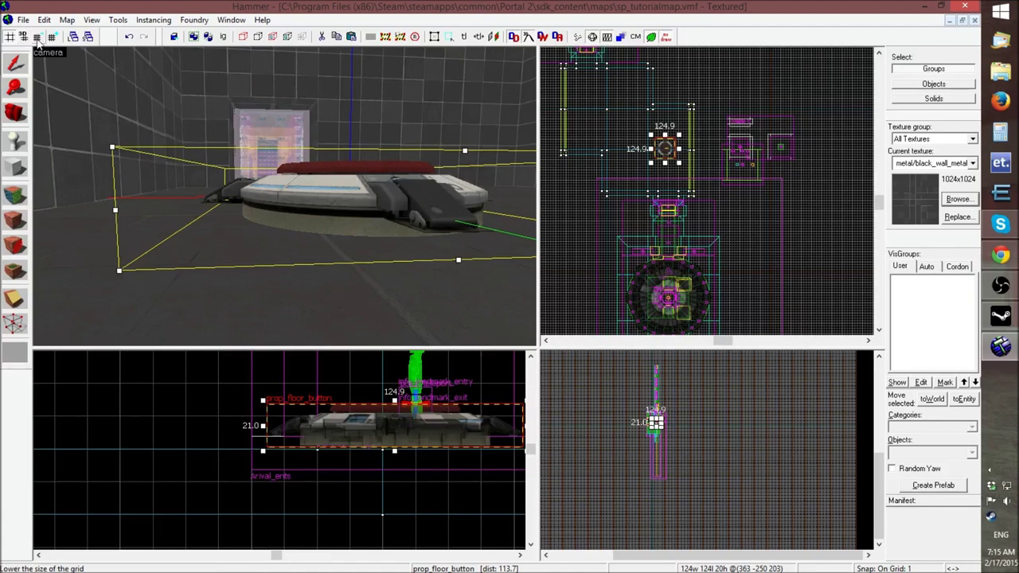
left_click(40, 38)
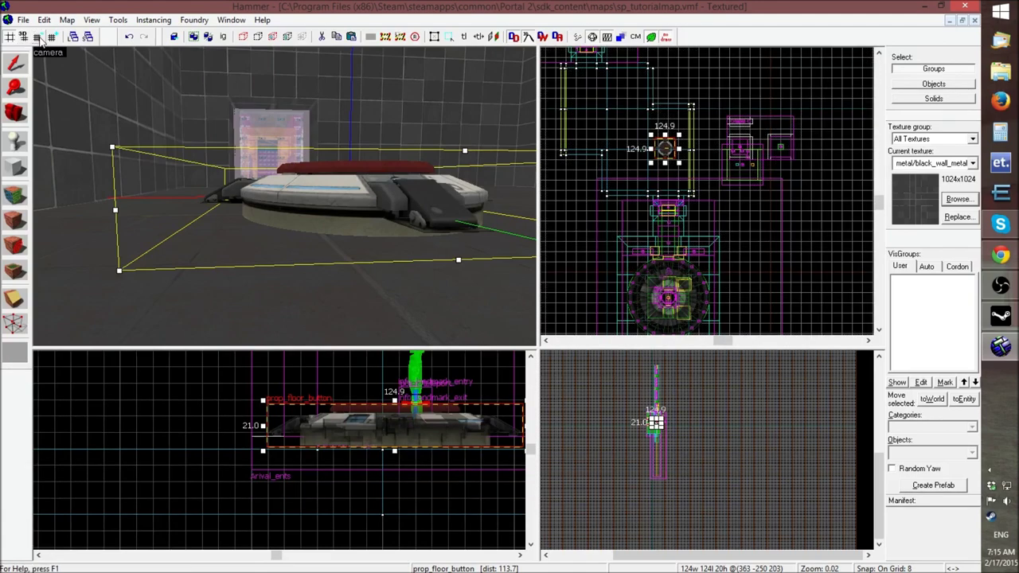
left_click(41, 41)
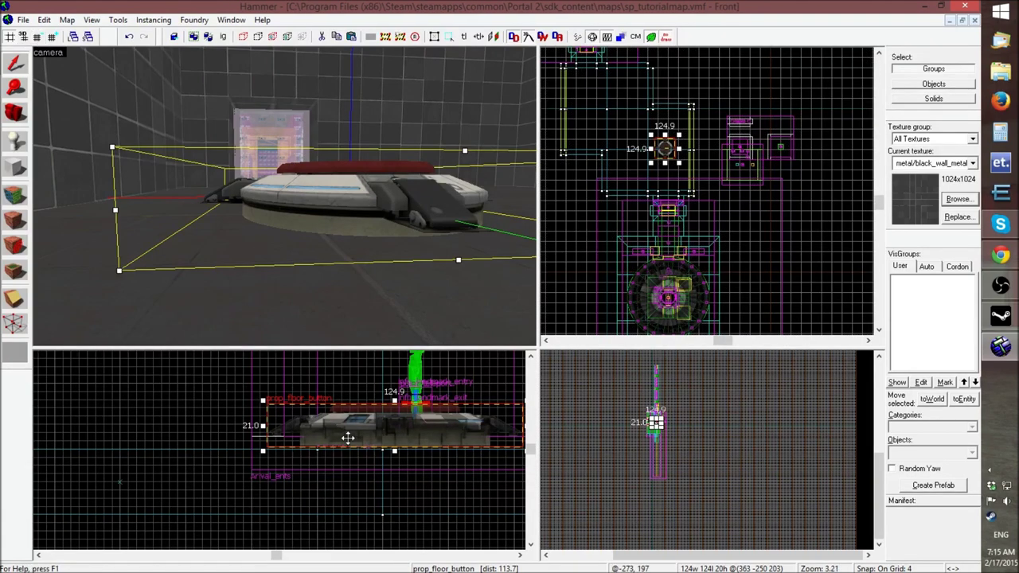
scroll(265, 448, "up", 3)
left_click_drag(336, 419, 333, 438)
Lower the floor button 2 units on grid size 2 and 1 more unit on grid size 1, so its feet reach the floor
scroll(263, 458, "up", 5)
left_click(36, 39)
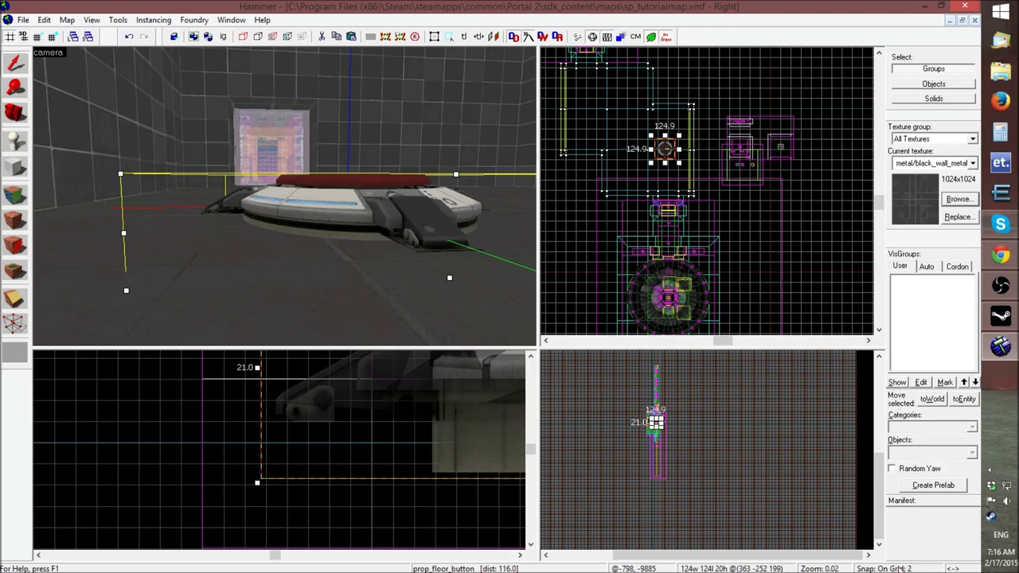
left_click_drag(366, 417, 367, 436)
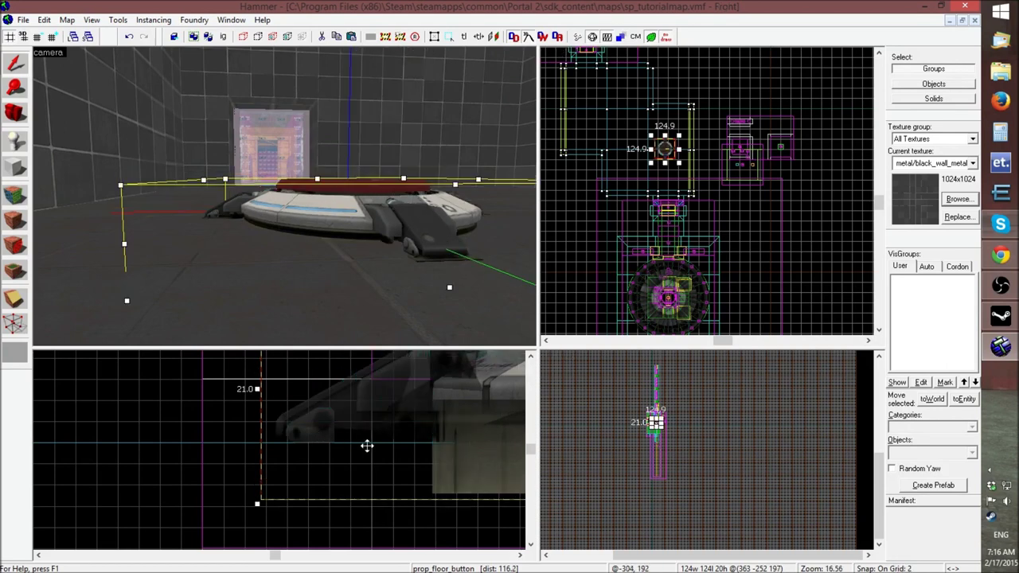
left_click(36, 37)
scroll(330, 422, "up", 3)
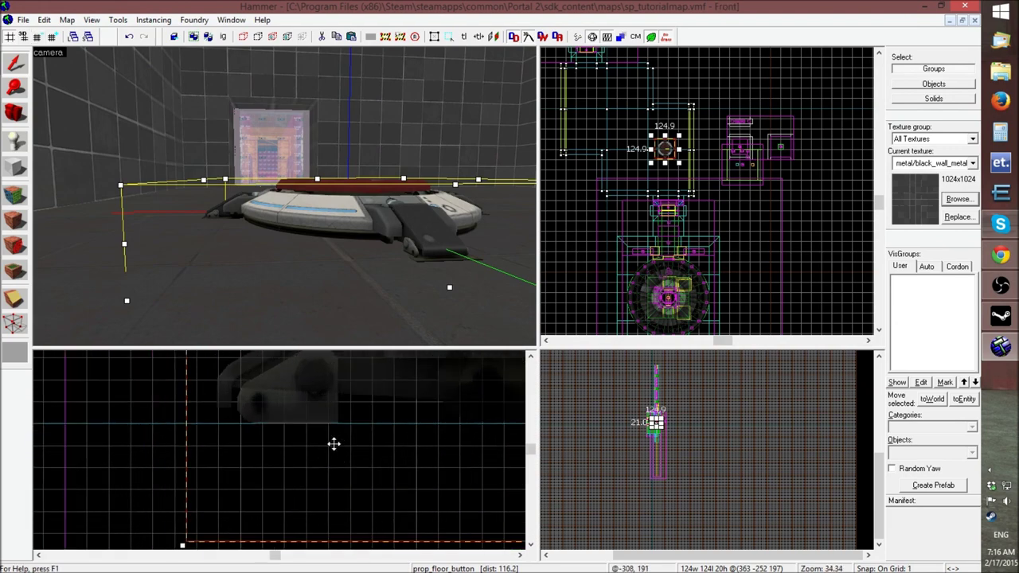
left_click(331, 417)
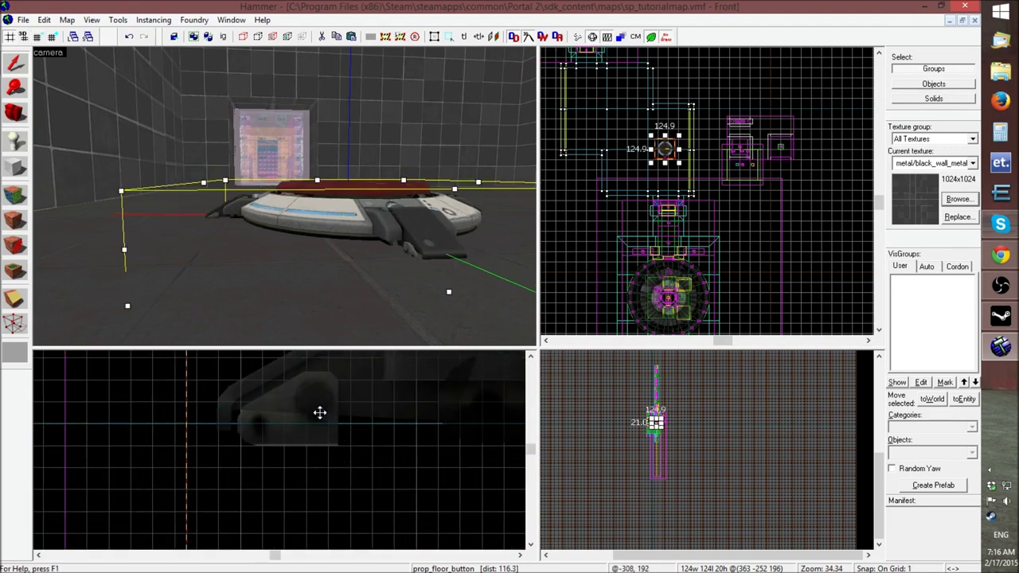
scroll(261, 438, "down", 2)
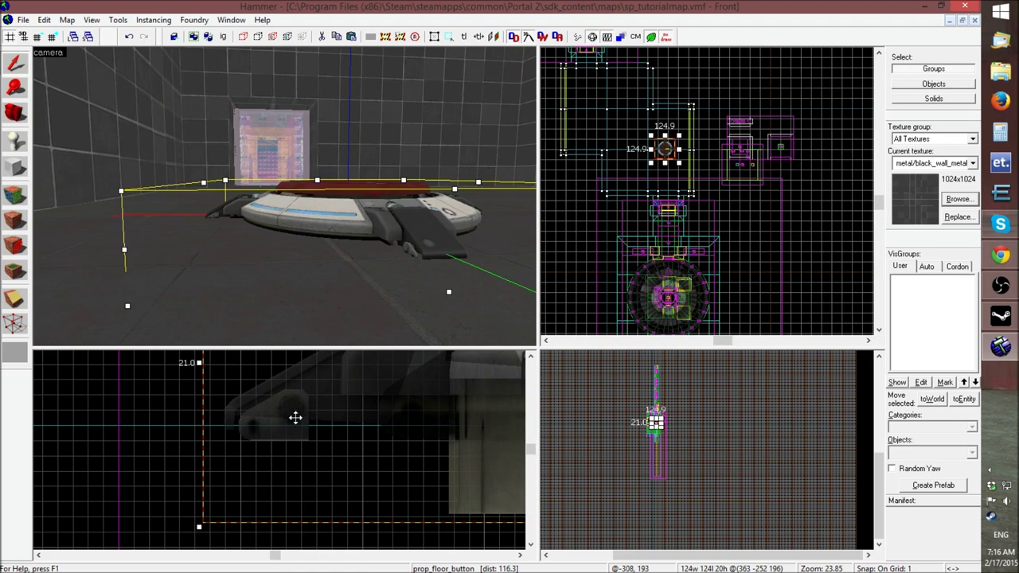
Try raising the floor button 1 unit in the front view so its feet rest on the floor line
key("z")
key("s")
key("w")
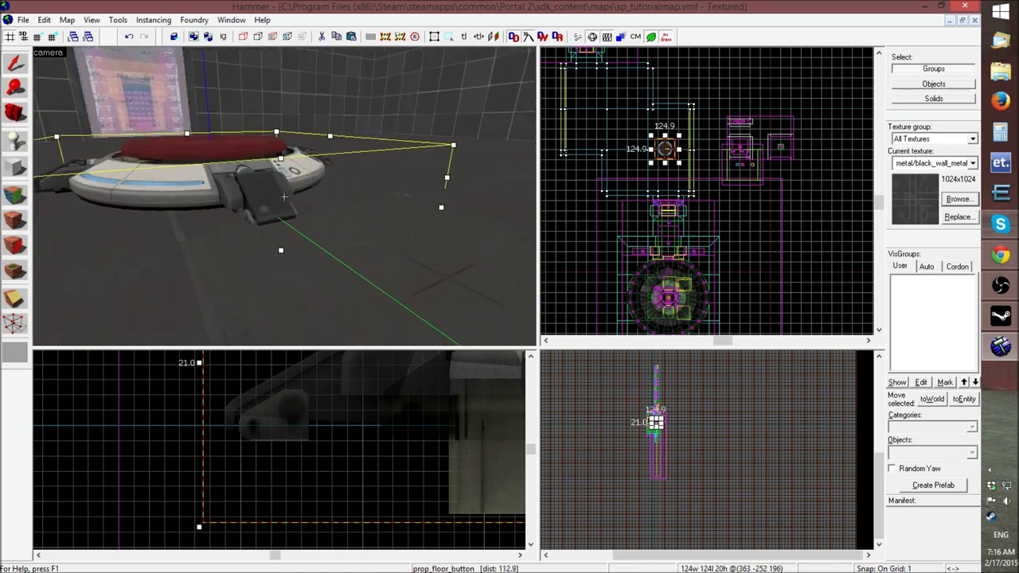
key("z")
left_click_drag(302, 405, 298, 397)
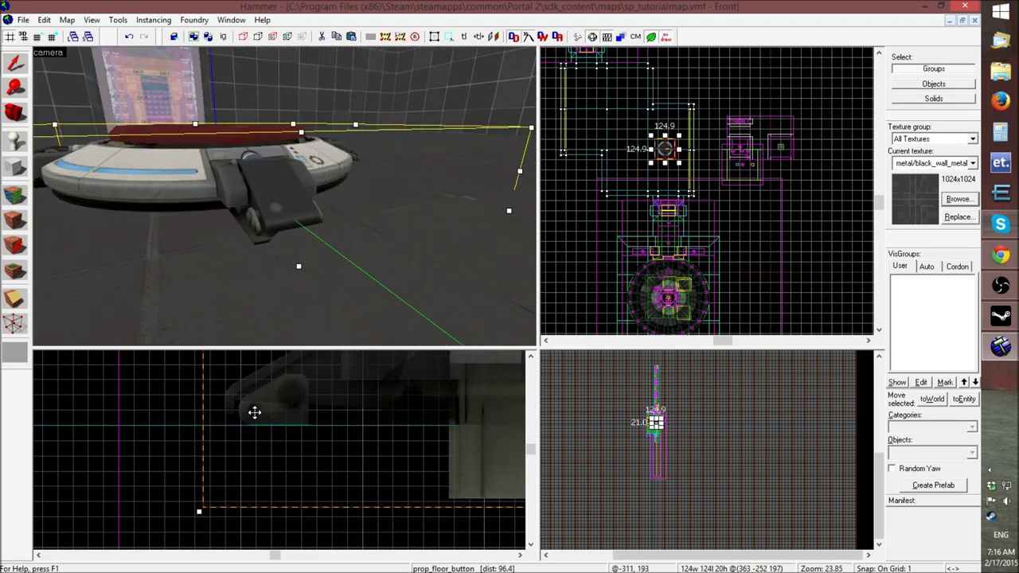
Examine the floor button's feet and clamps up close from several angles for a gap above the floor
key("z")
key("w")
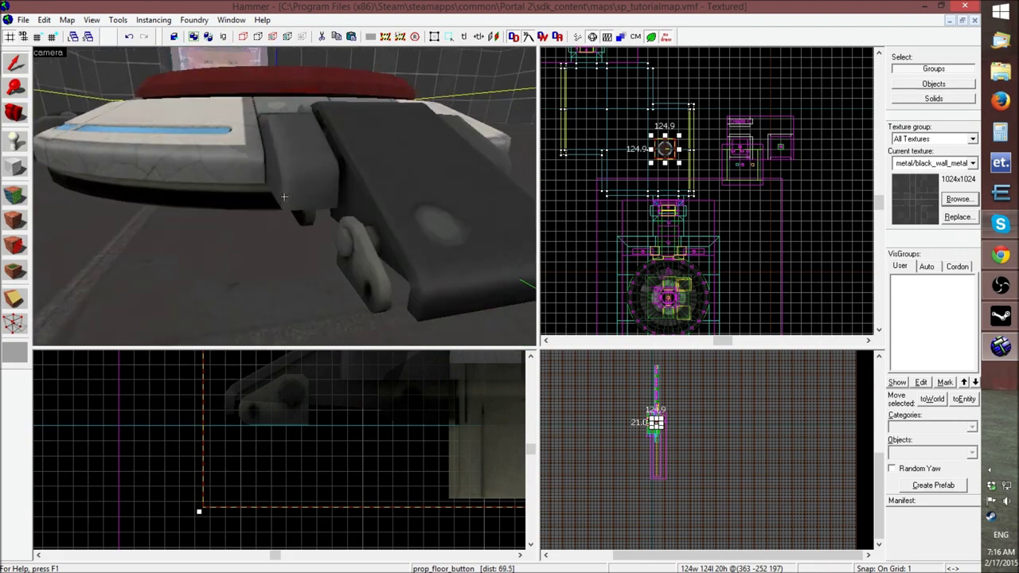
key("z")
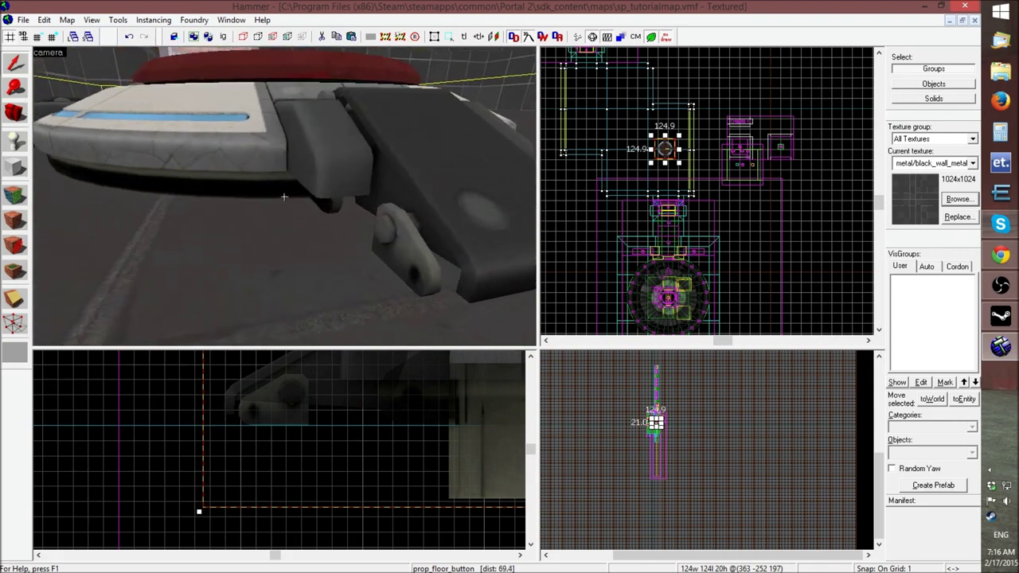
key("s")
key("w")
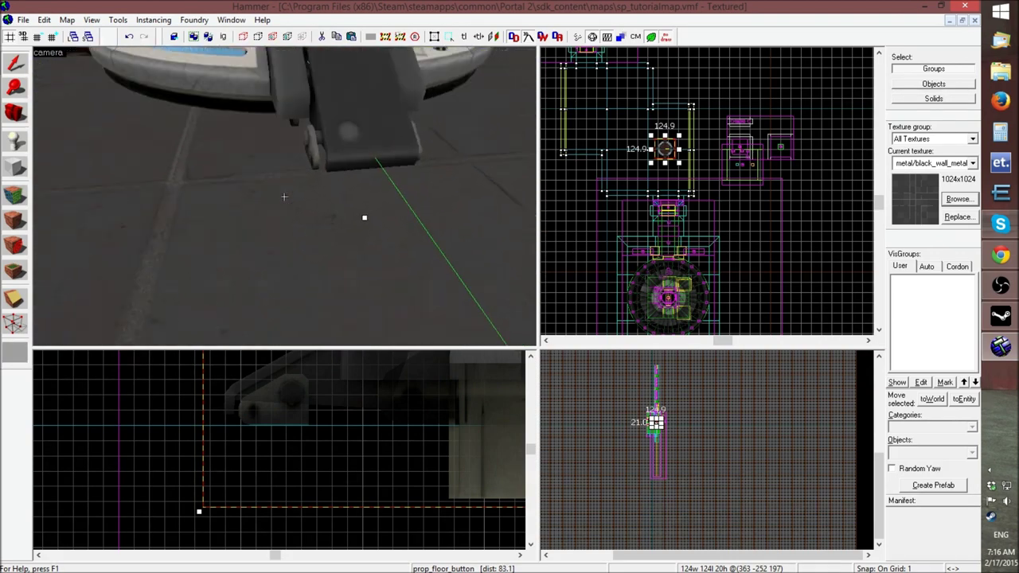
key("w")
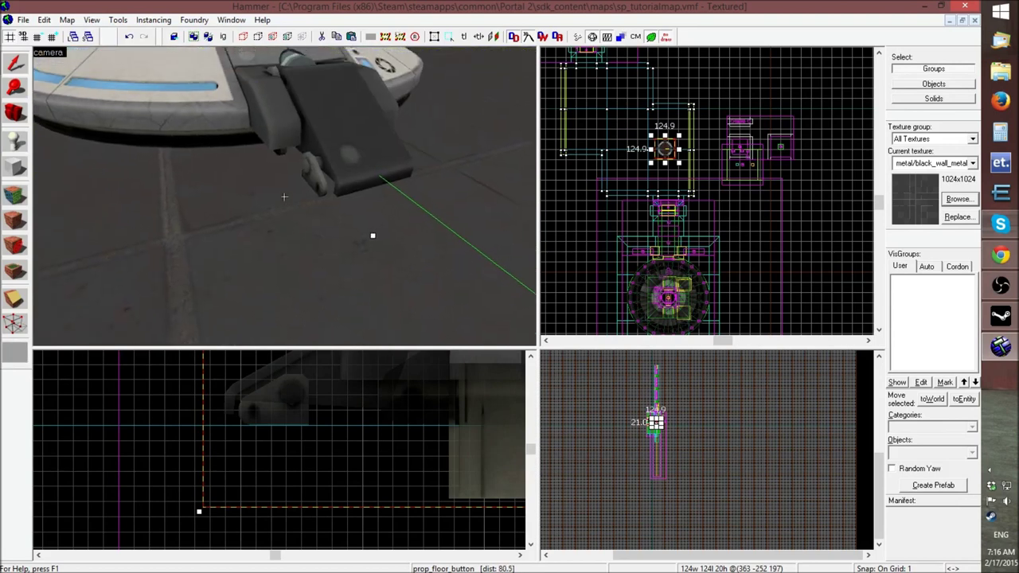
key("z")
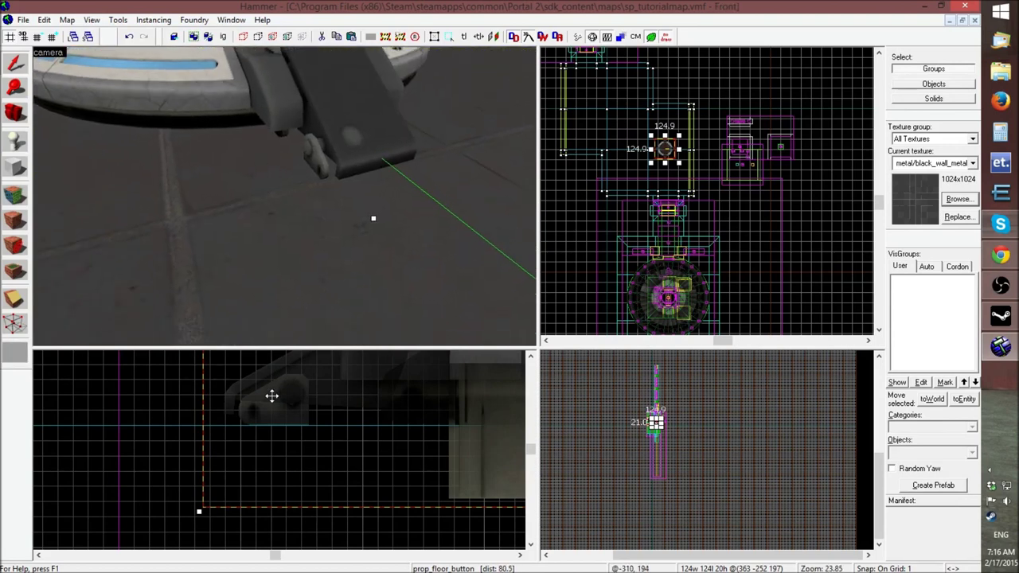
Move the floor button 1 unit back down in the front view and clear the selection
left_click(270, 402)
left_click(269, 406)
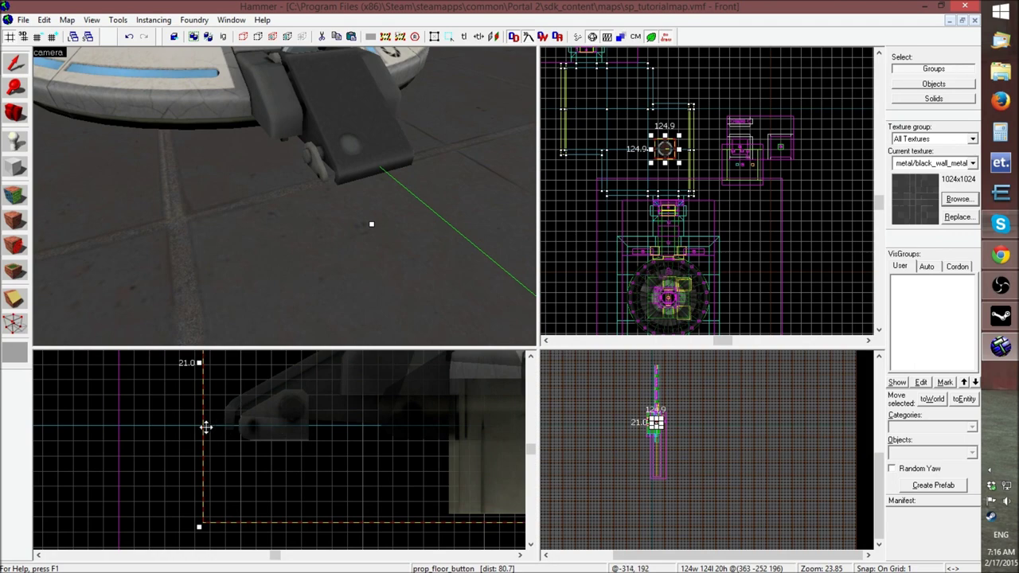
left_click(159, 440)
key("z")
key("s")
key("z")
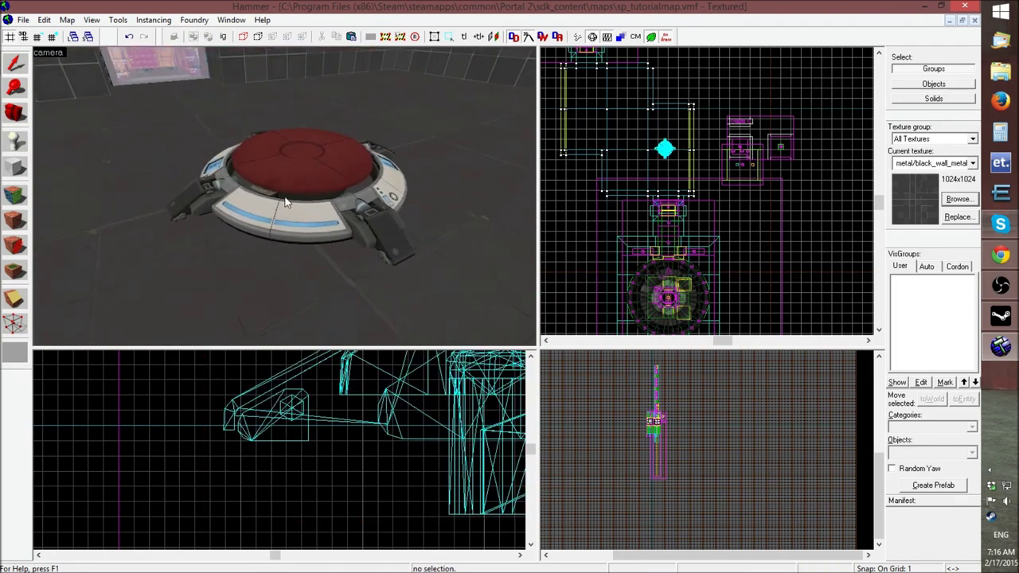
Select the floor button in the chamber and focus the top view closely on it
left_click(279, 155)
scroll(707, 215, "down", 3)
scroll(702, 165, "up", 3)
scroll(704, 164, "up", 5)
Try moving the floor button towards the room's corner in the top view on the fine grid, and undo the move
left_click_drag(681, 247, 705, 188)
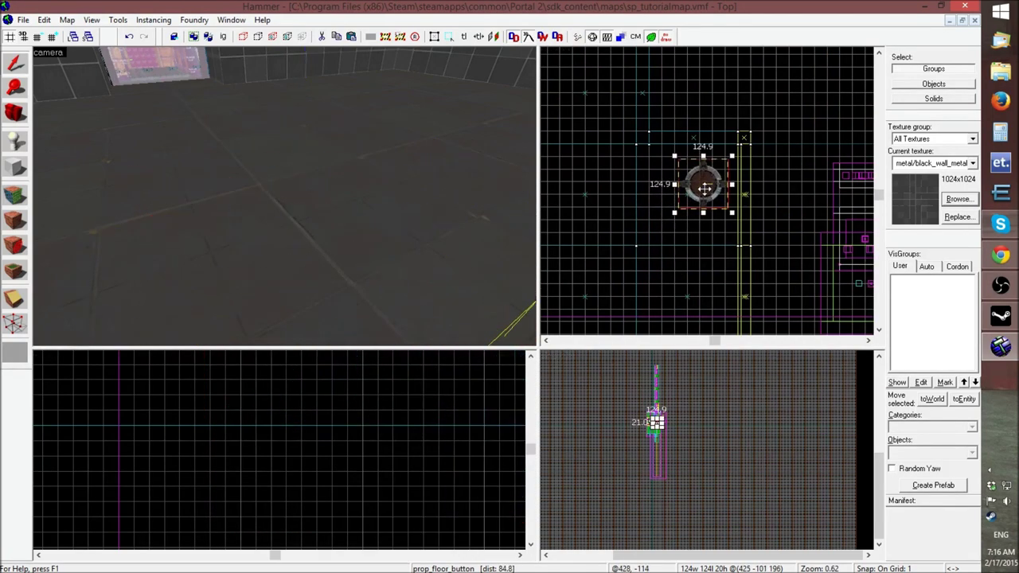
left_click(44, 19)
left_click(52, 35)
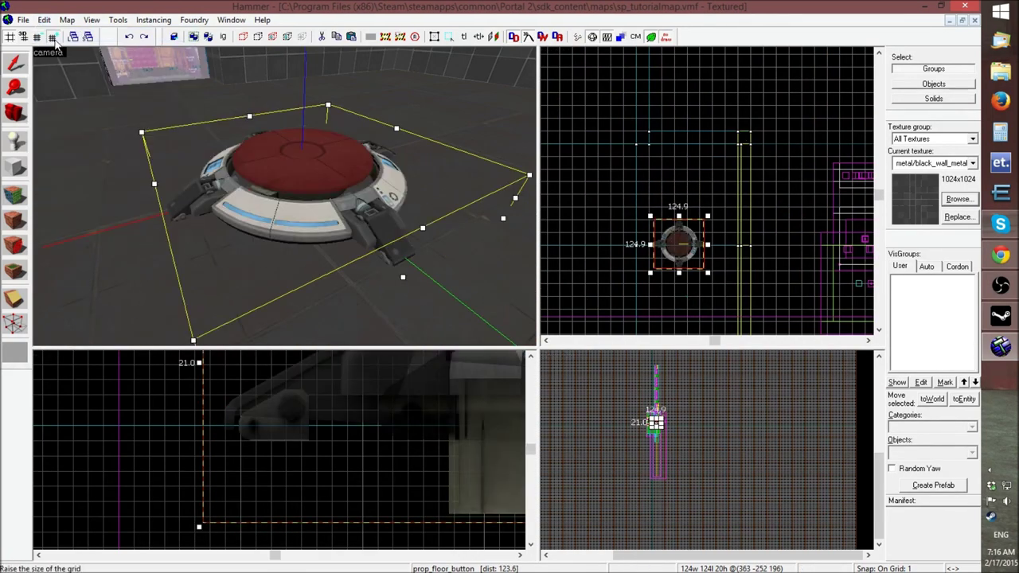
Raise the grid size to 16 and move the floor button close to the chamber's corner in the top view
left_click(54, 39)
left_click(54, 39)
left_click(54, 39)
left_click(54, 40)
left_click_drag(686, 244, 694, 201)
scroll(709, 163, "up", 7)
left_click_drag(686, 263, 693, 244)
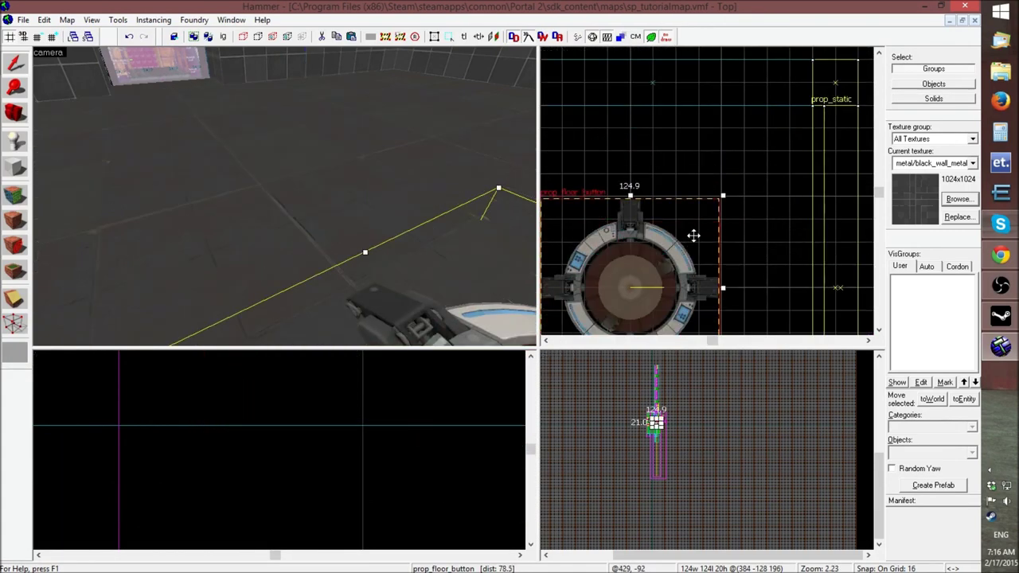
left_click_drag(709, 221, 769, 154)
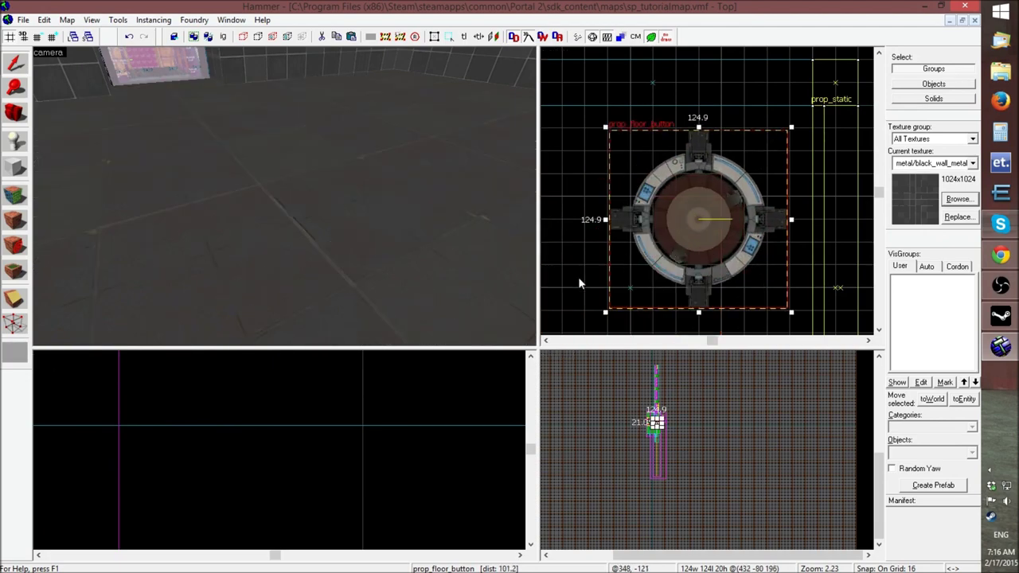
Shift the floor button 16 units towards each wall so it sits flush in the chamber corner, clear the selection and view it in 3D
scroll(700, 303, "up", 5)
scroll(628, 203, "down", 8)
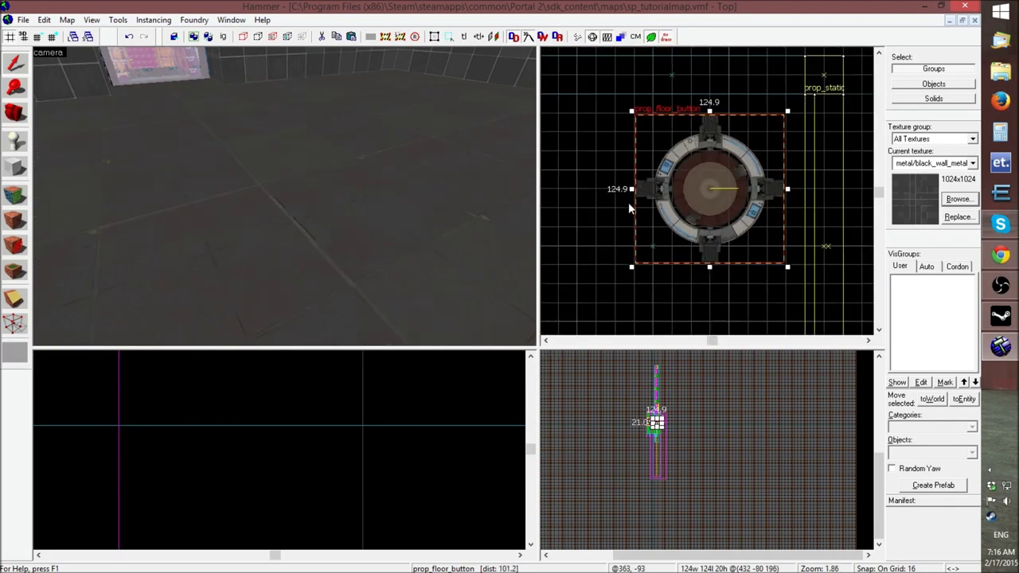
scroll(657, 170, "up", 6)
scroll(637, 210, "down", 6)
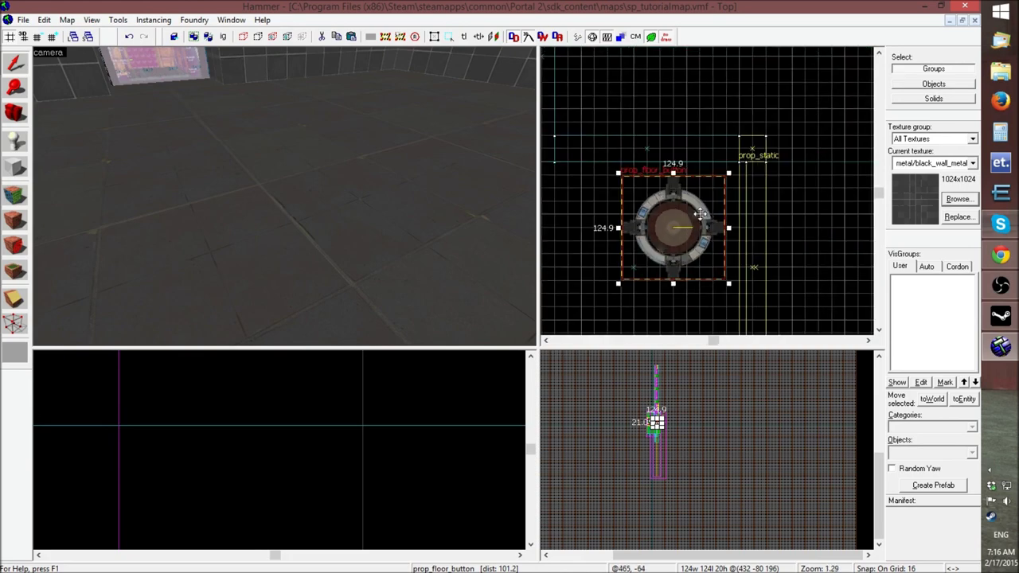
left_click_drag(691, 216, 700, 206)
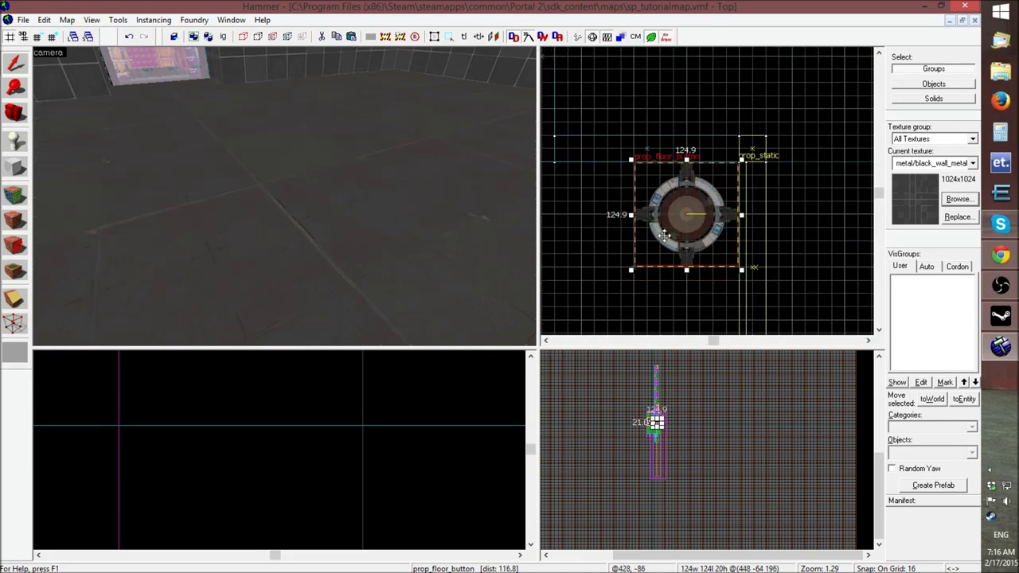
left_click(607, 281)
key("z")
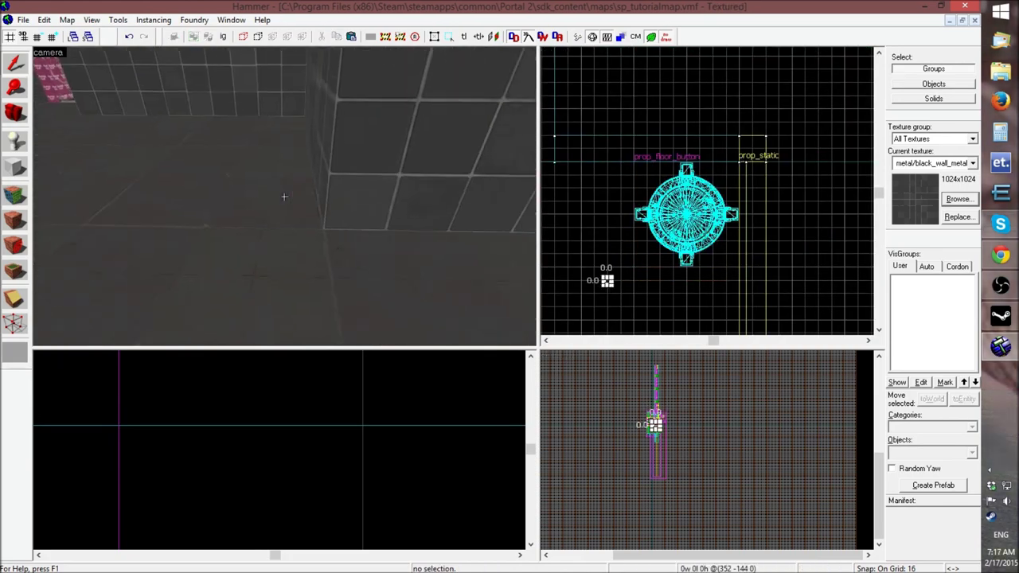
key("w")
key("s")
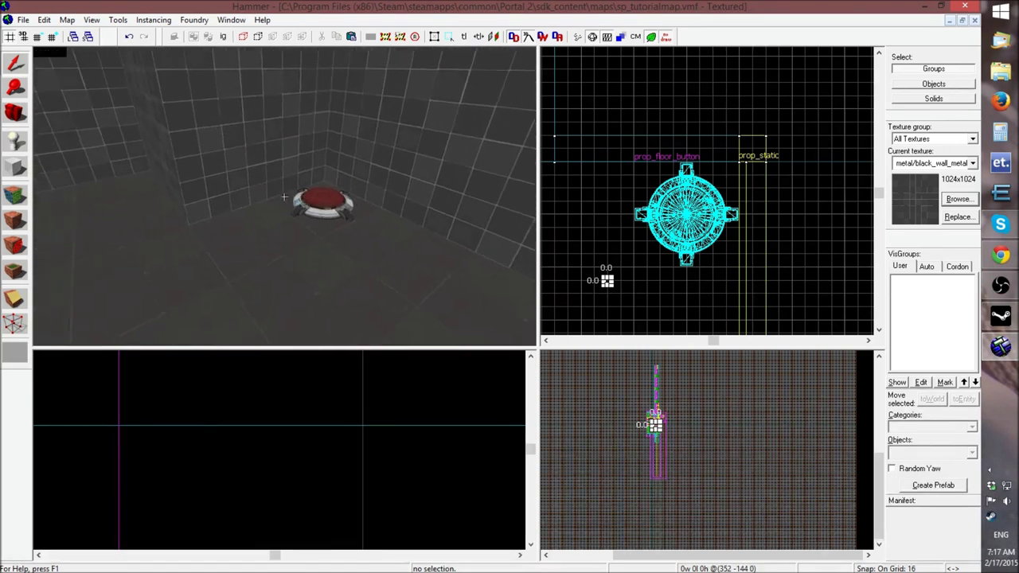
key("z")
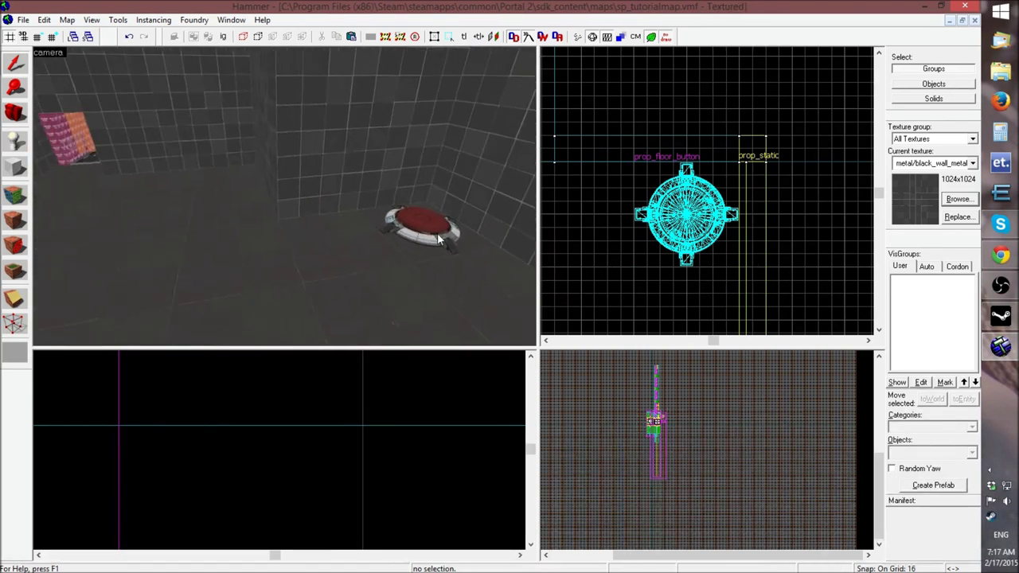
Open the floor button's properties and browse the available models for its Button model value
double_click(438, 237)
left_click(558, 159)
left_click(524, 158)
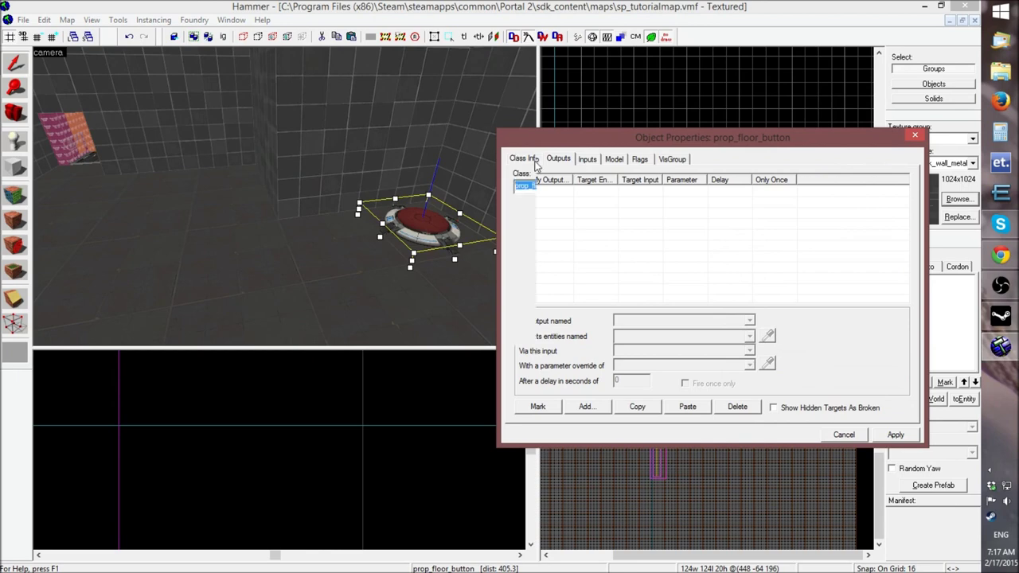
left_click(646, 279)
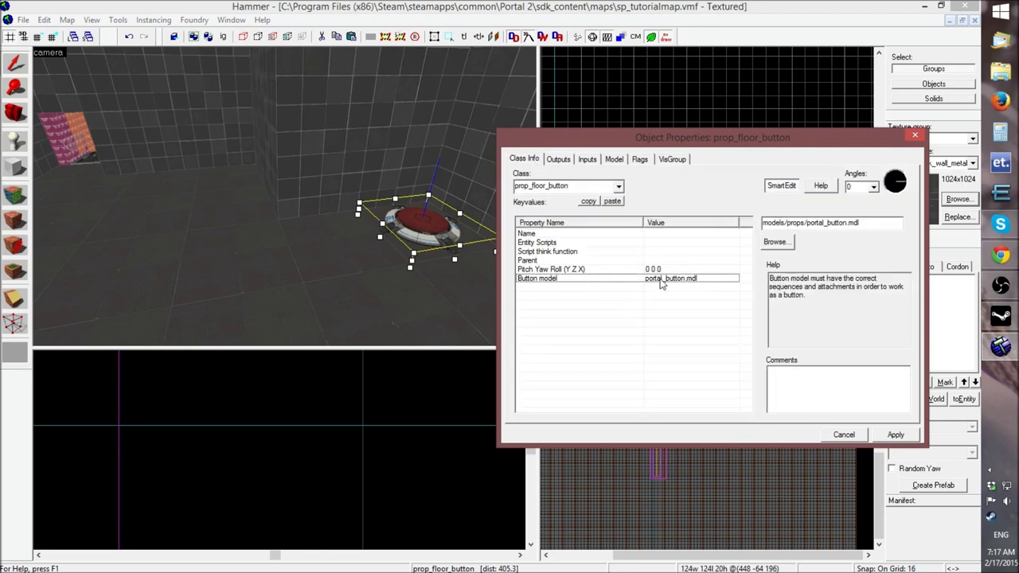
left_click(558, 160)
left_click(531, 160)
left_click(662, 278)
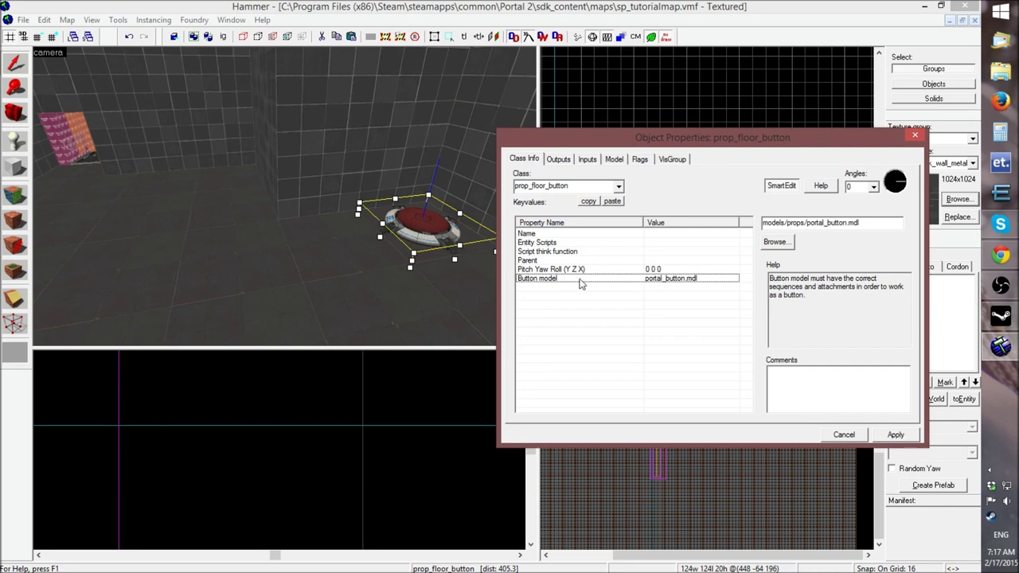
double_click(664, 280)
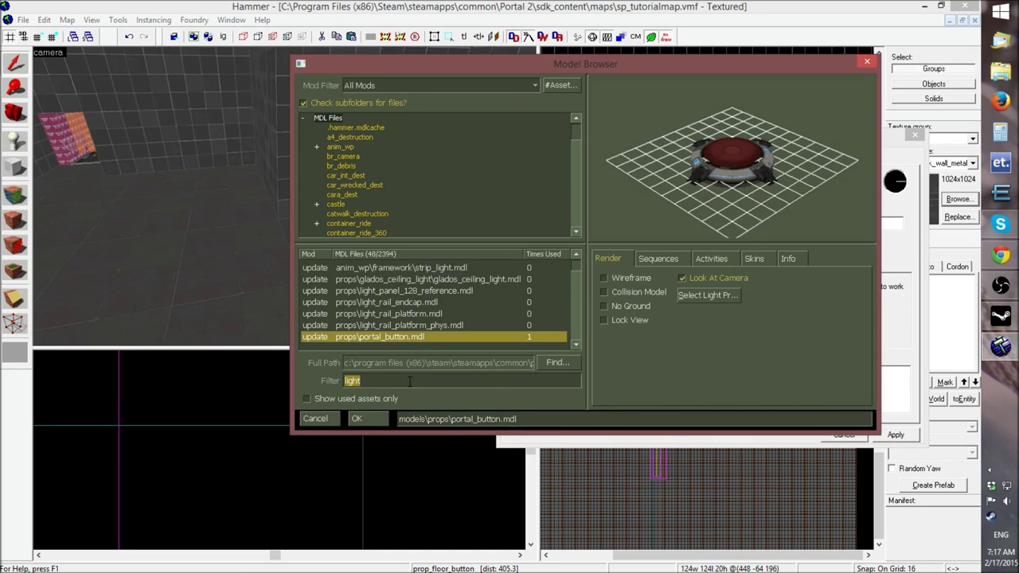
Preview skin1 and skin0 of the portal_button model, and return to its render options
left_click(756, 259)
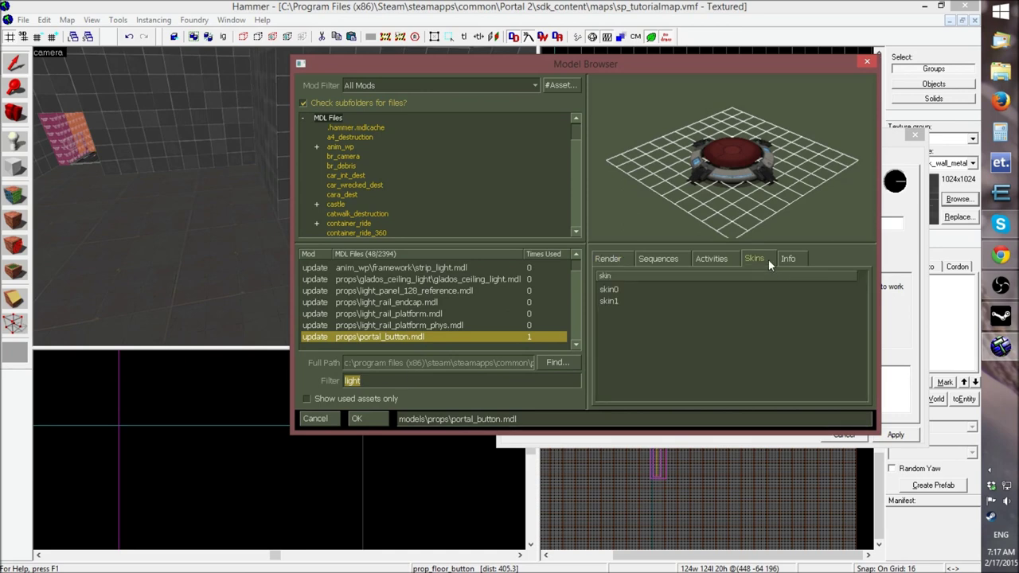
left_click(613, 301)
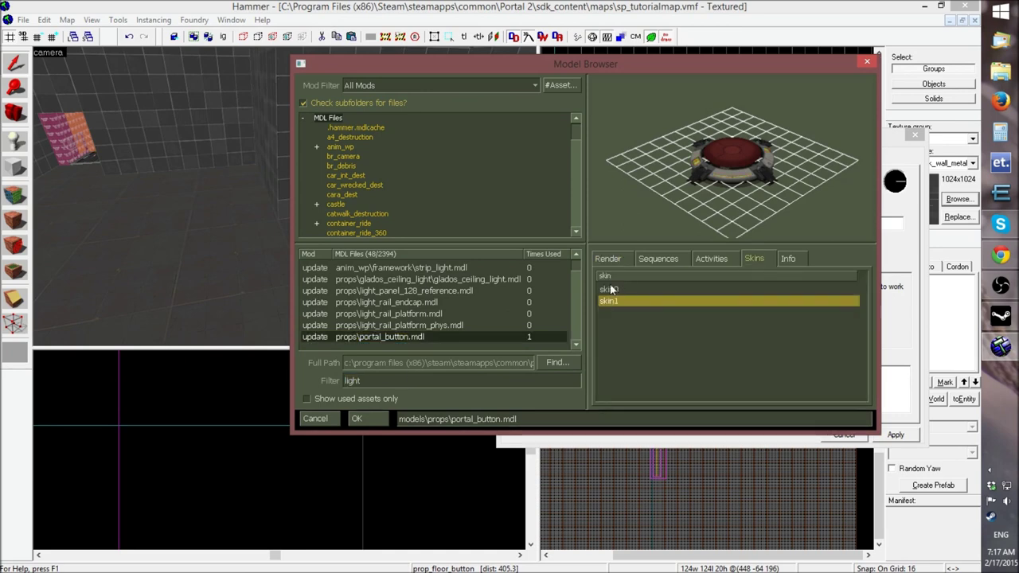
left_click(611, 291)
left_click(627, 259)
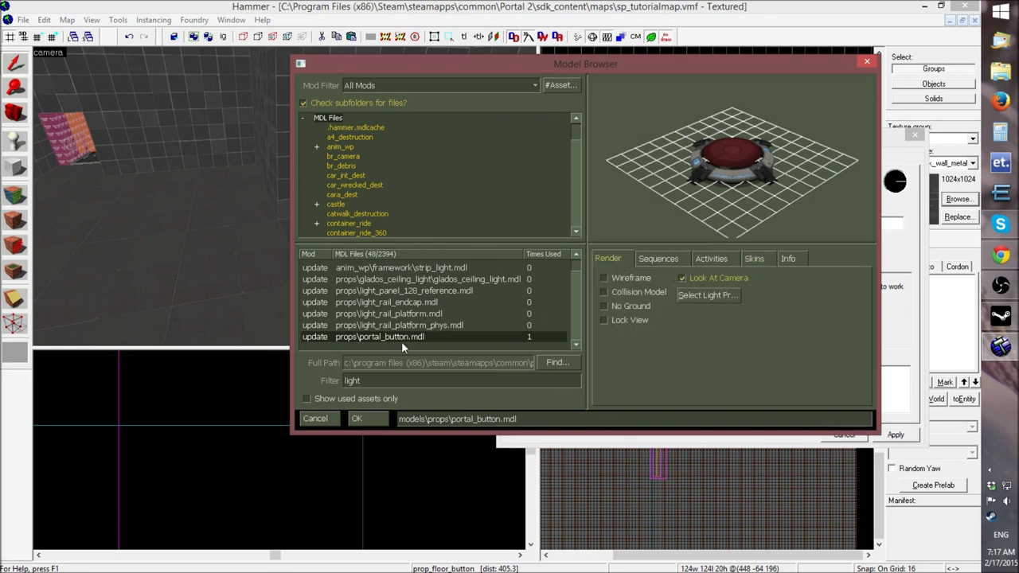
Filter the model list by floor_button and preview the underground_floor_button and portal_button models
left_click(391, 379)
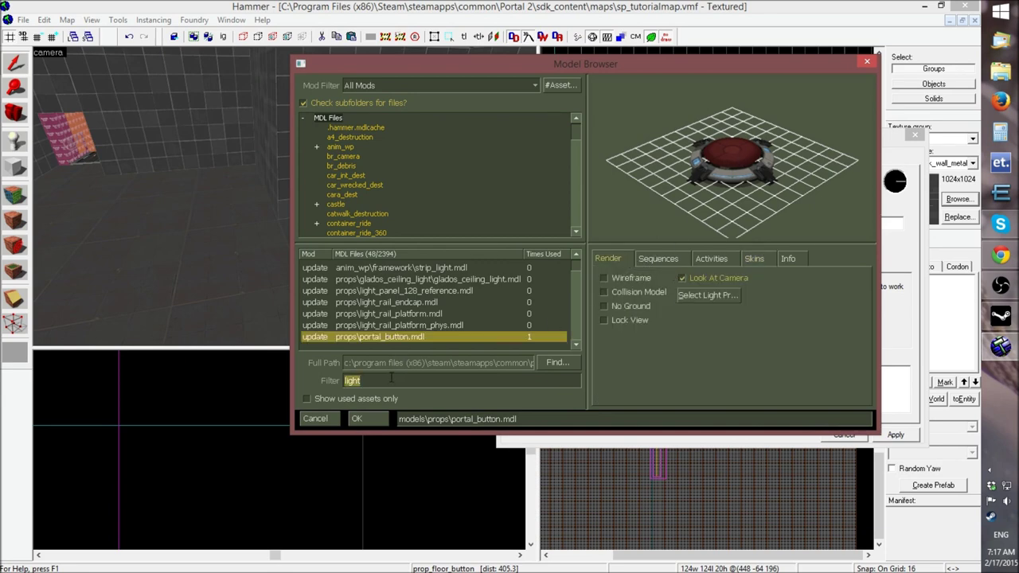
type("floor")
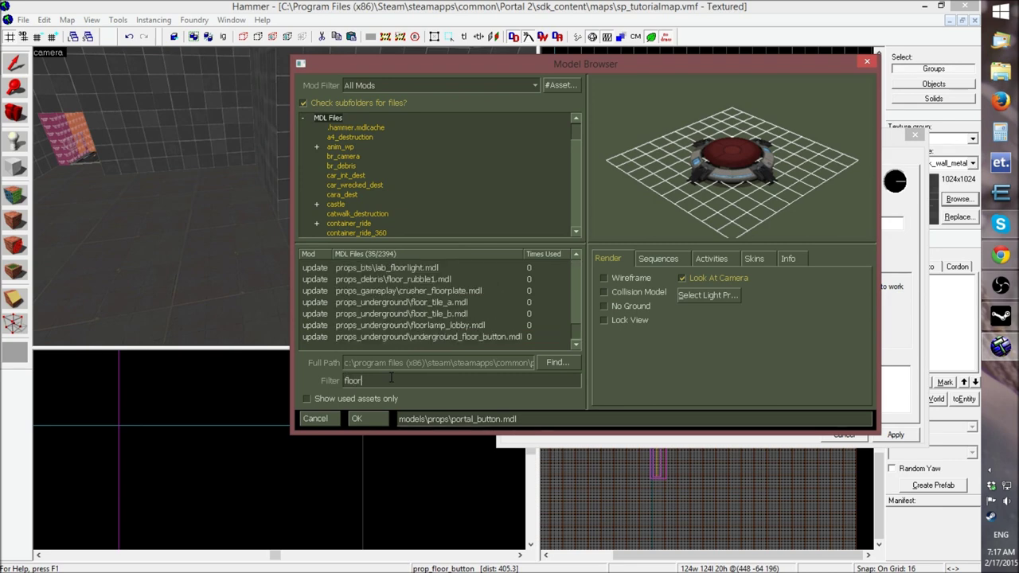
type("_")
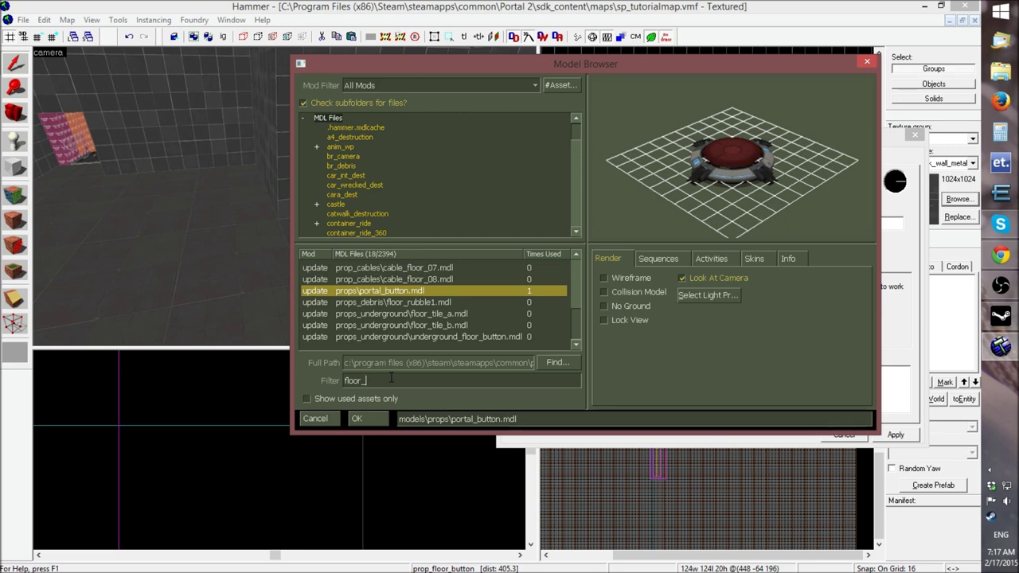
type("button")
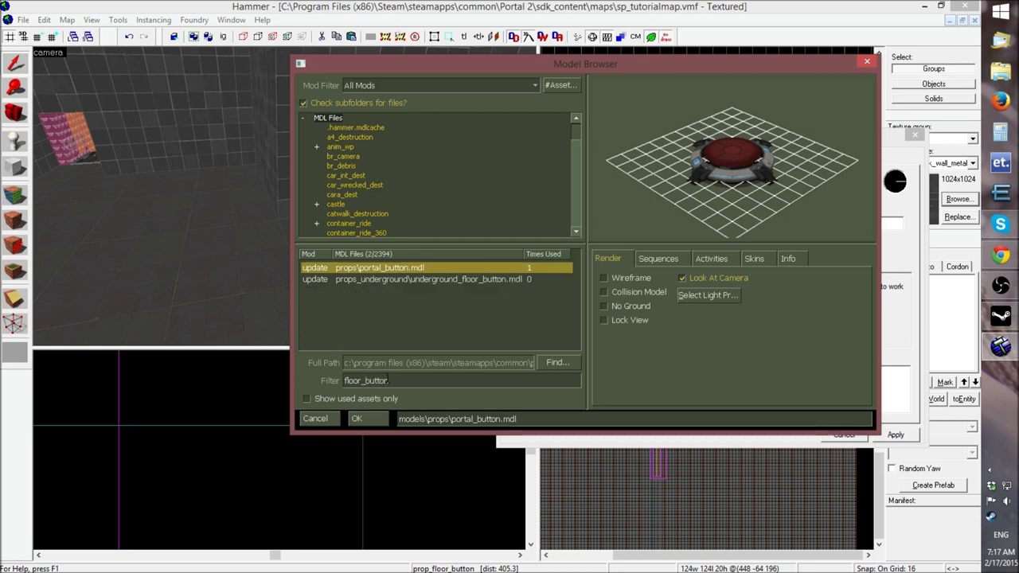
left_click(403, 280)
left_click(401, 268)
Try filtering the model list by tub, and clear the filter
double_click(401, 381)
type("hottub")
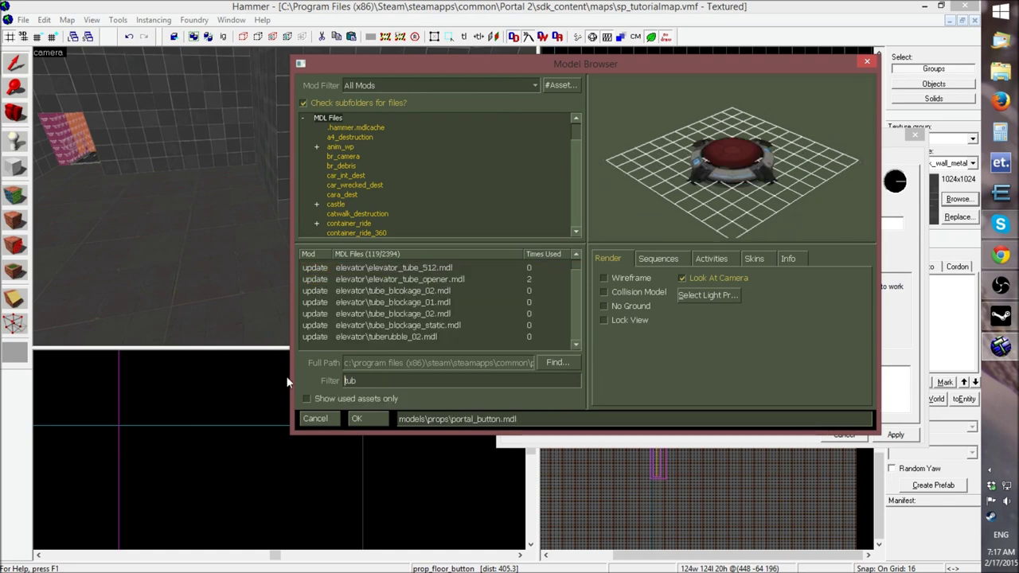
double_click(382, 380)
key("BackSpace")
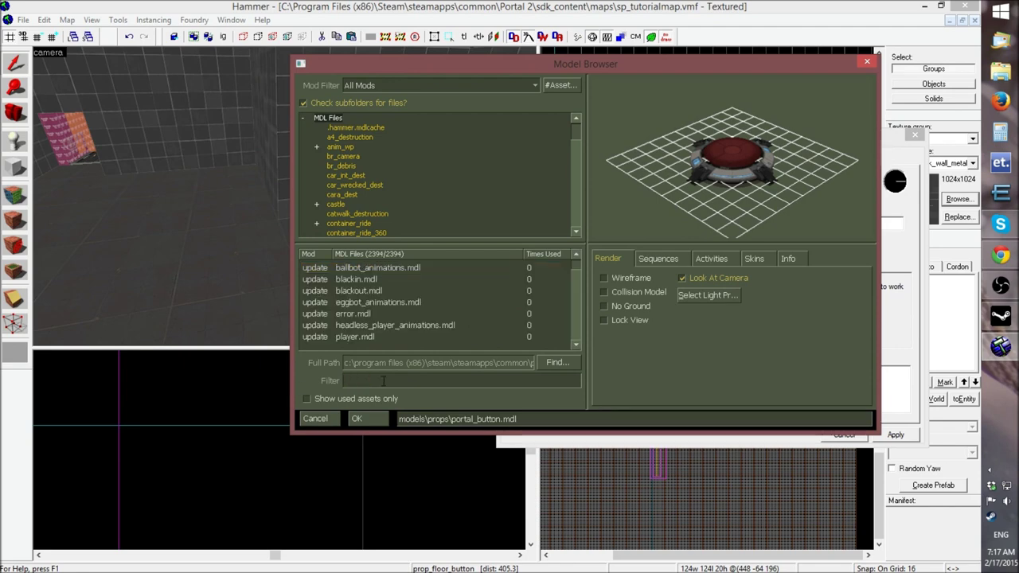
Filter the models by button, compare portal_button_damaged01 with portal_button_damaged02, and leave the model choice and floor button properties without applying anything
type("button")
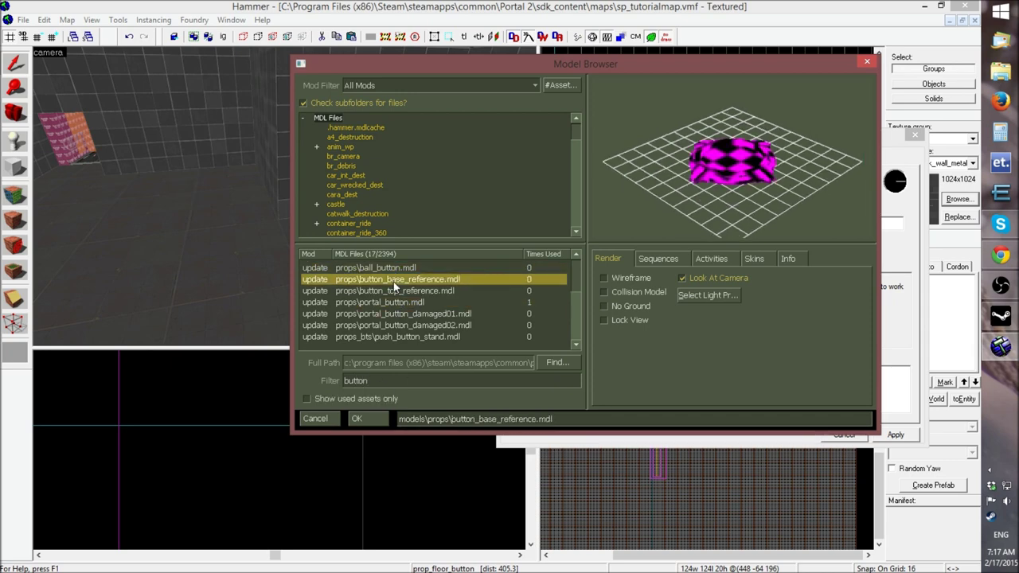
key("Down")
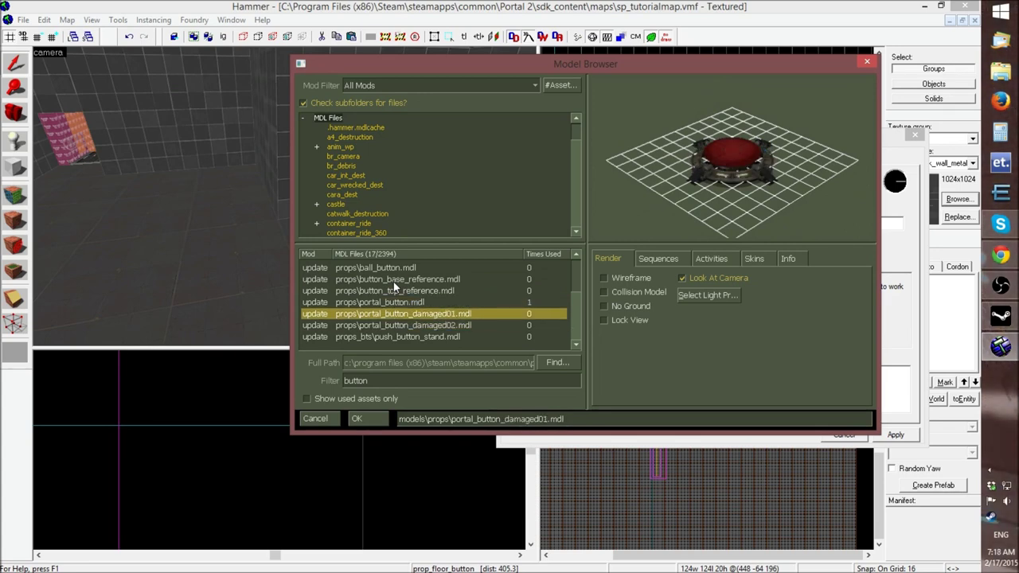
key("Up")
key("Down")
key("Down")
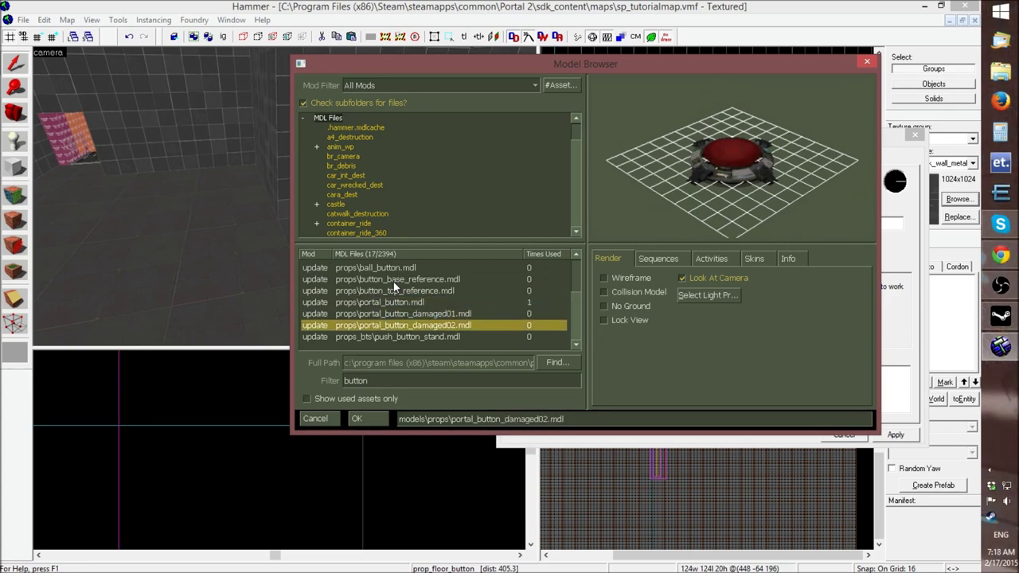
key("Up")
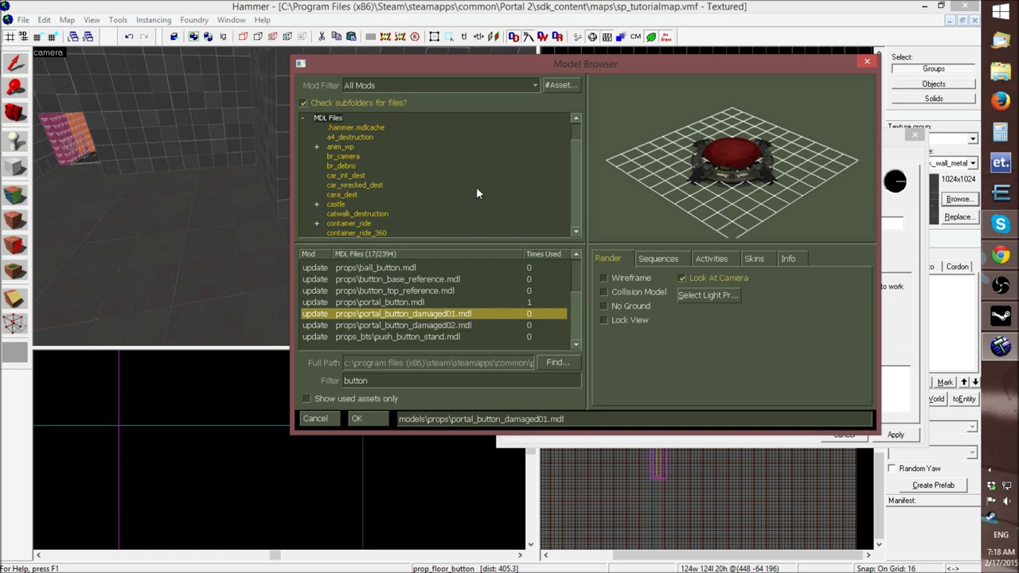
left_click(455, 325)
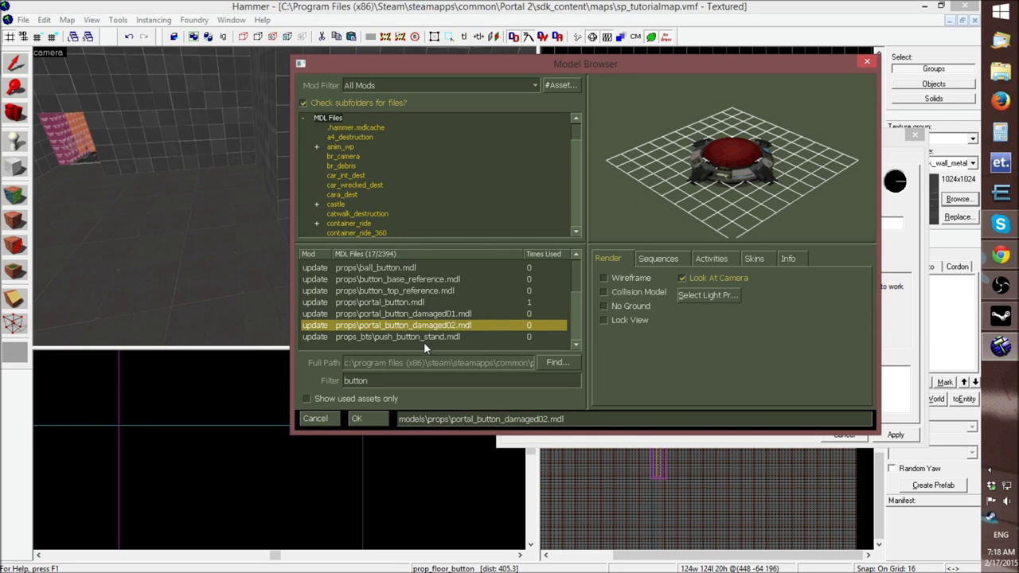
left_click(867, 62)
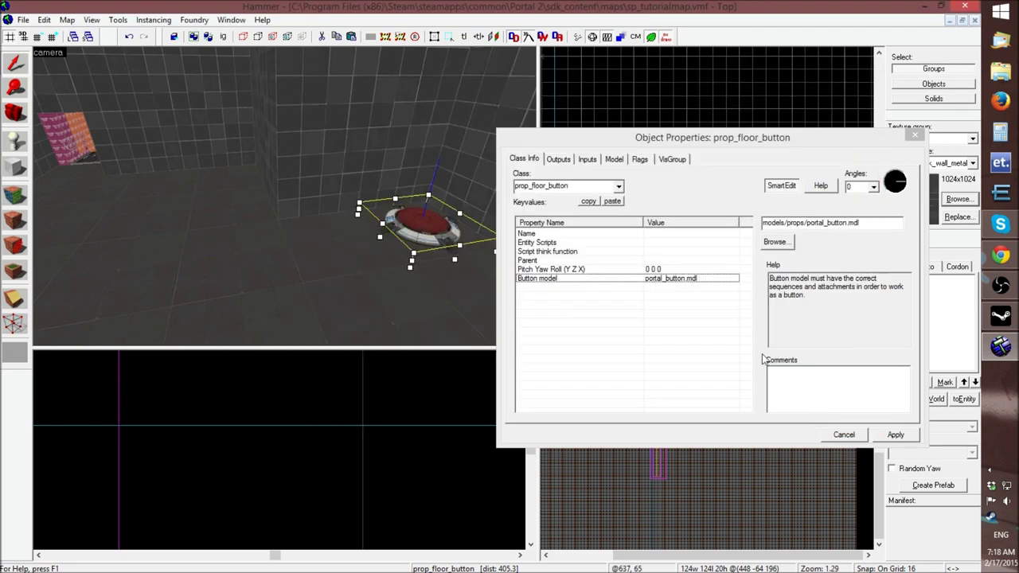
left_click(844, 434)
left_click(611, 245)
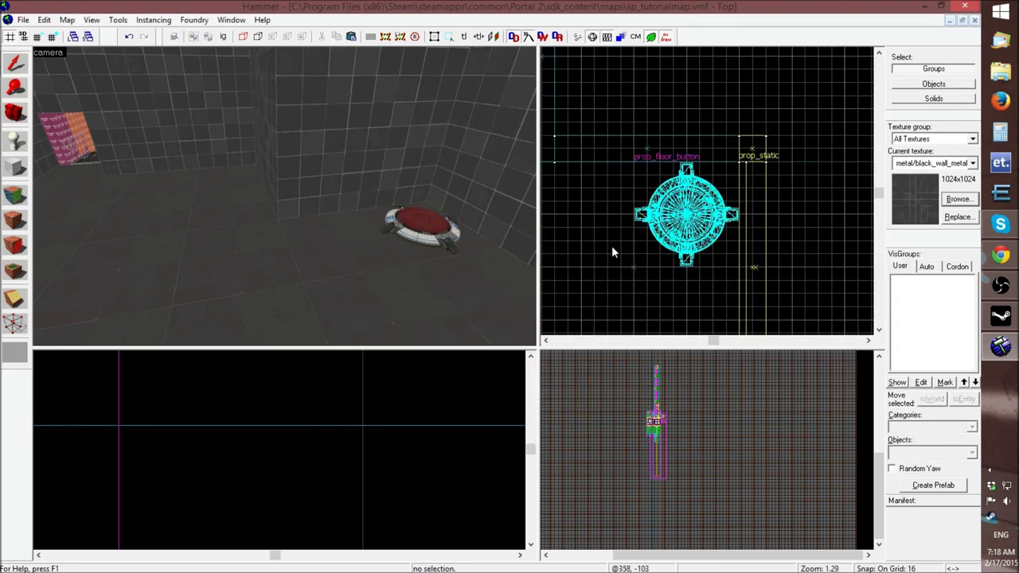
Place a func_instance entity on the chamber's ceiling near the empty corner
key("w")
key("s")
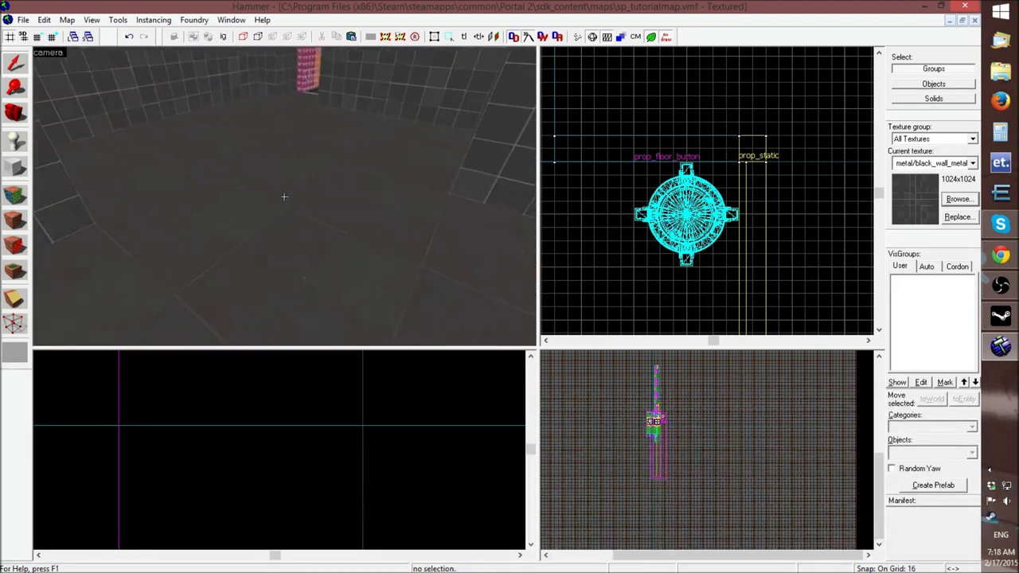
key("z")
key("z")
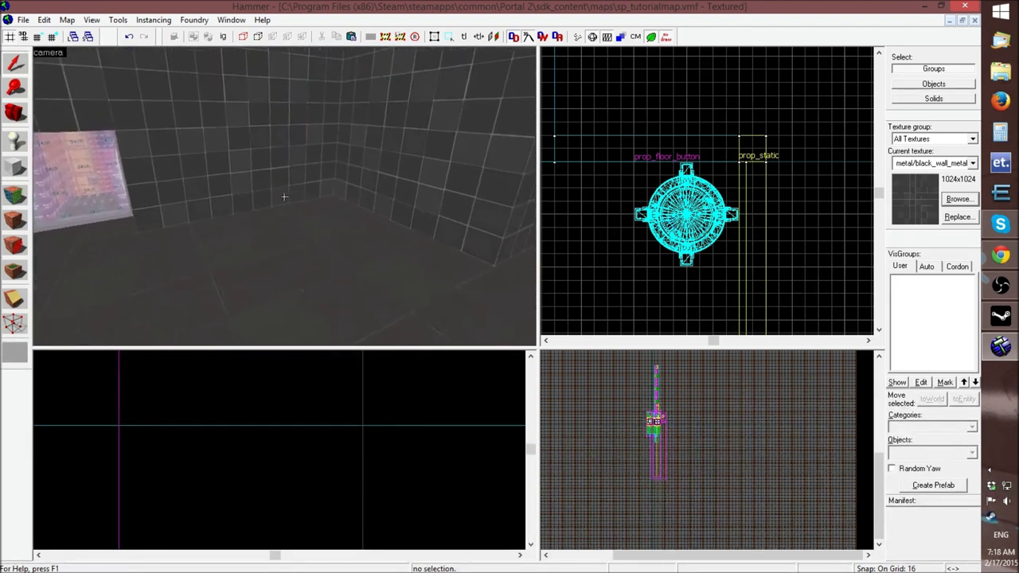
key("z")
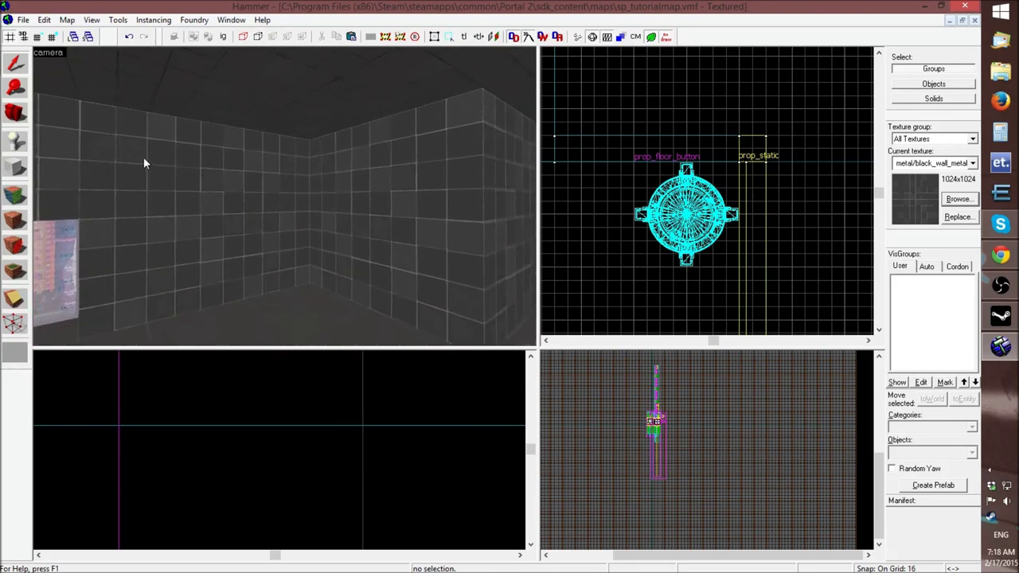
left_click(16, 141)
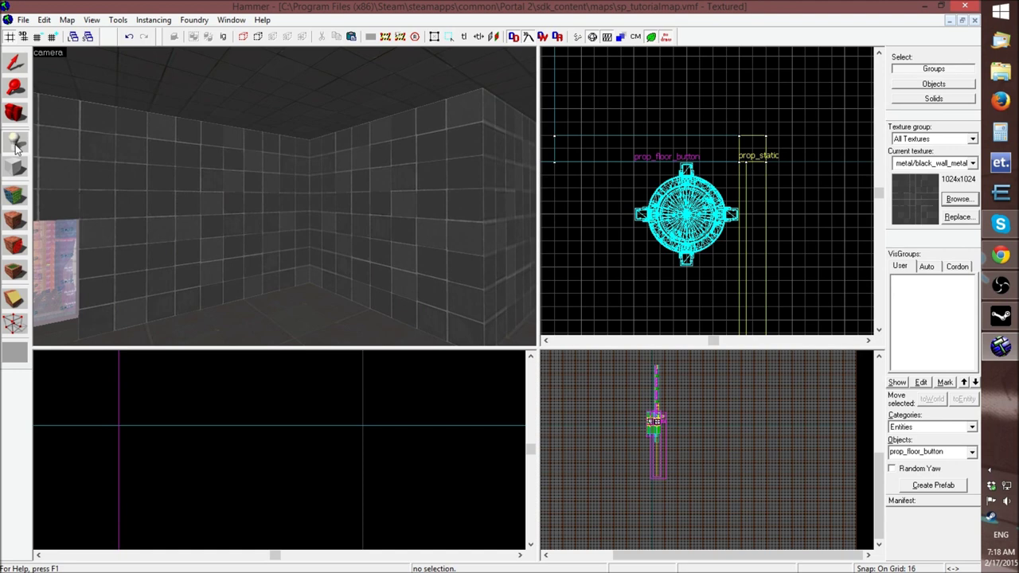
left_click(911, 453)
type("func_instance")
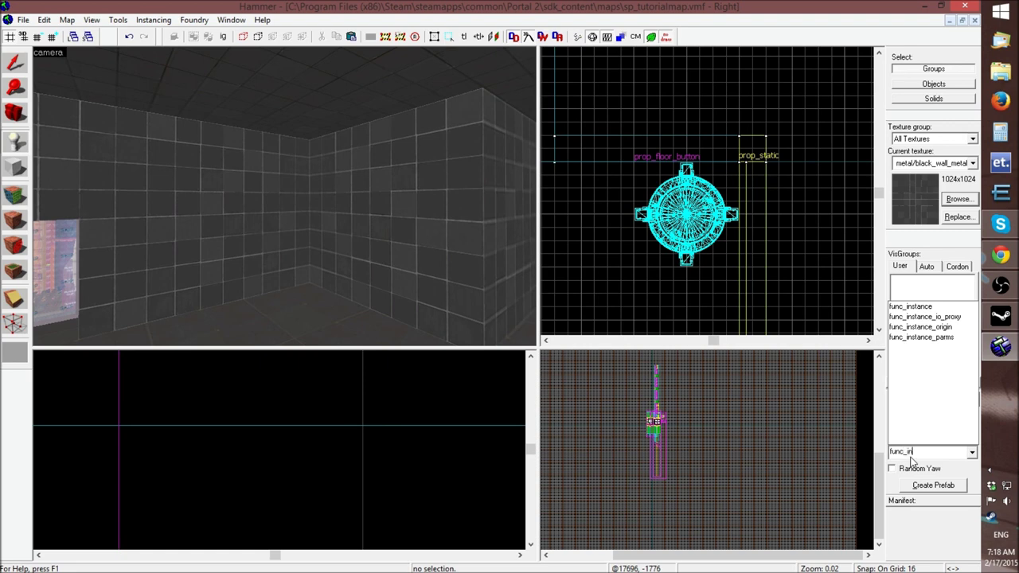
left_click(910, 305)
left_click(325, 96)
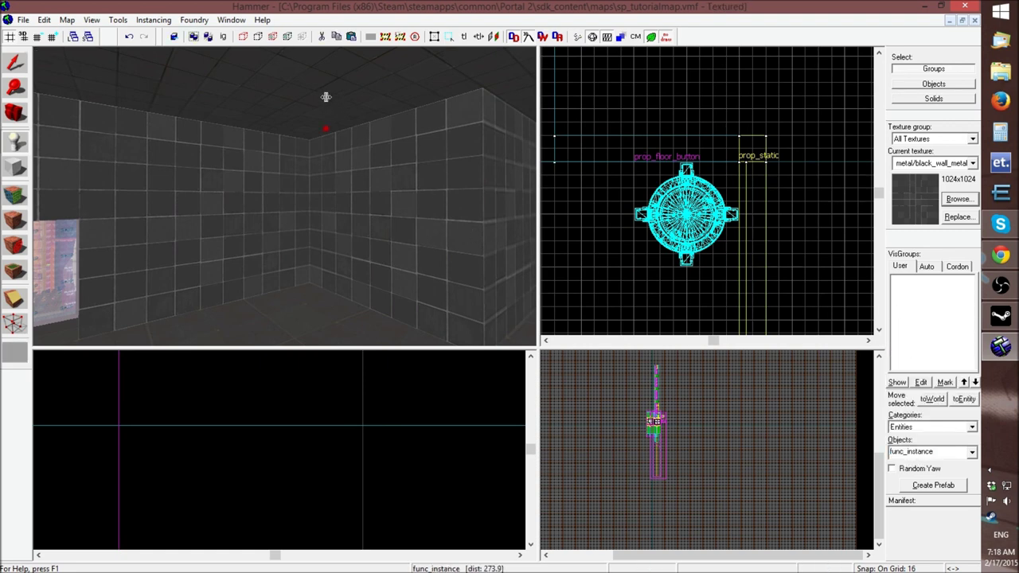
Open the ceiling func_instance's properties, set its Fix Up Name to dropper1 and apply it
key("w")
key("z")
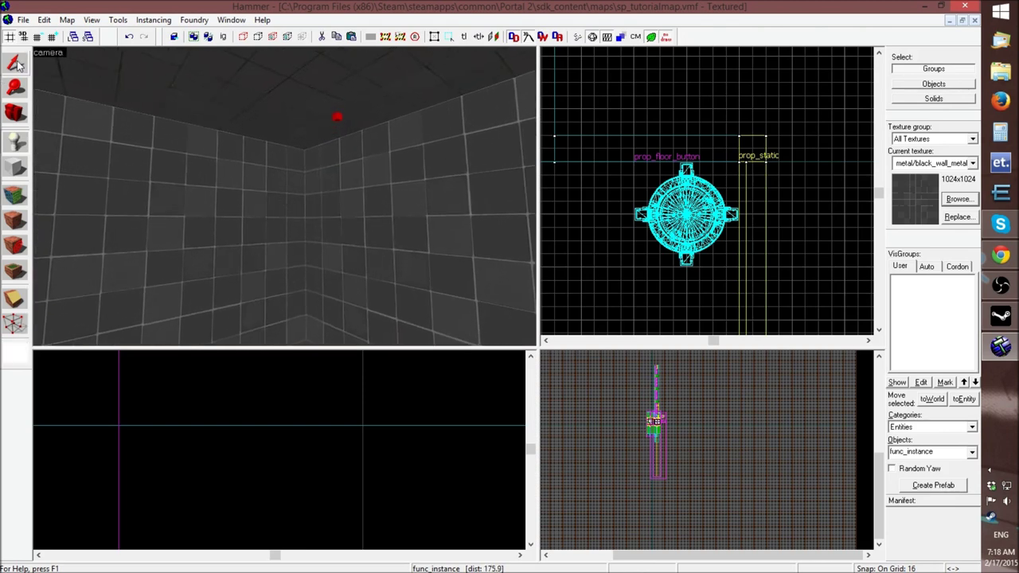
left_click(15, 63)
double_click(328, 115)
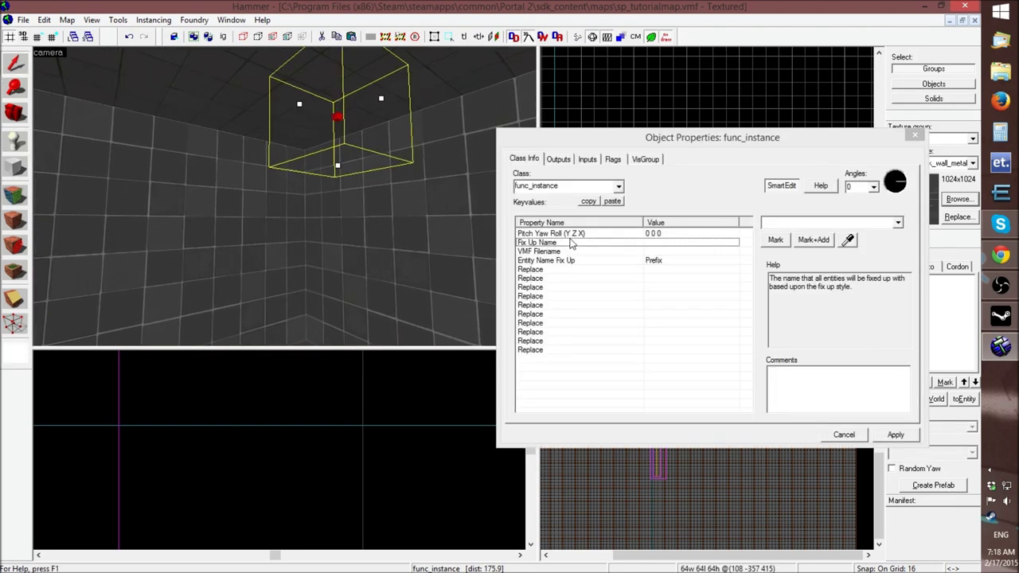
left_click(646, 242)
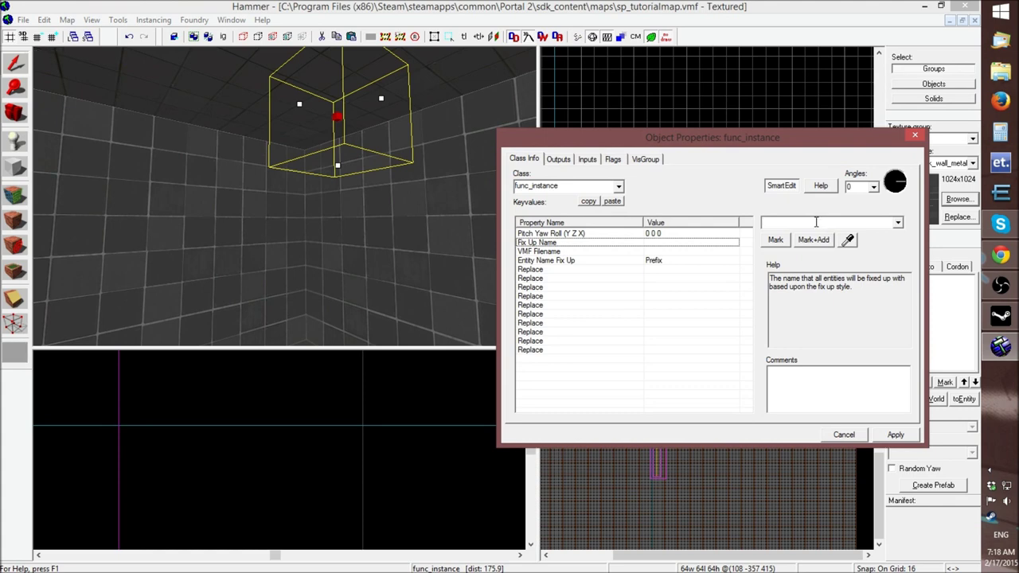
type("dropper1")
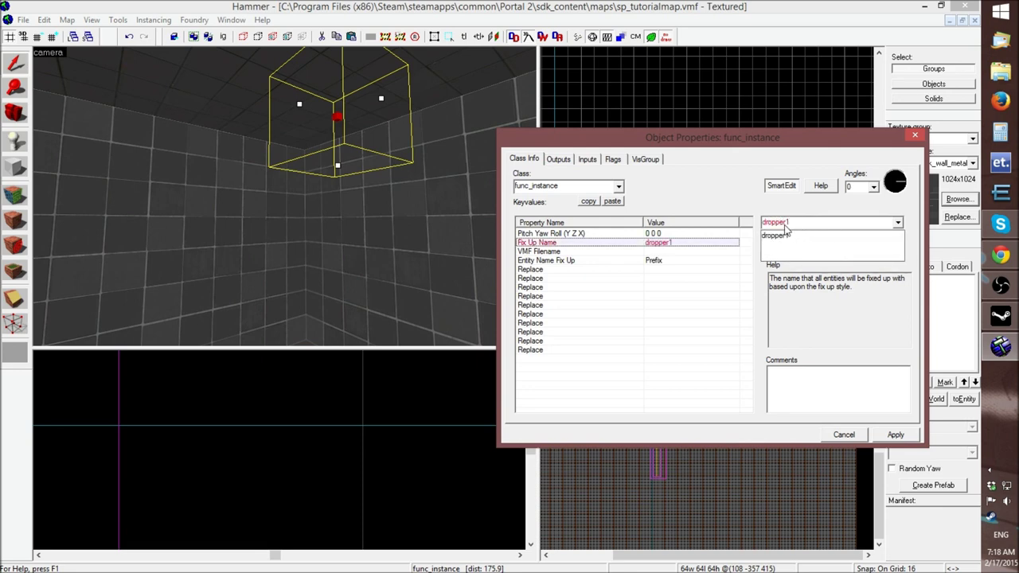
left_click(786, 234)
left_click(895, 435)
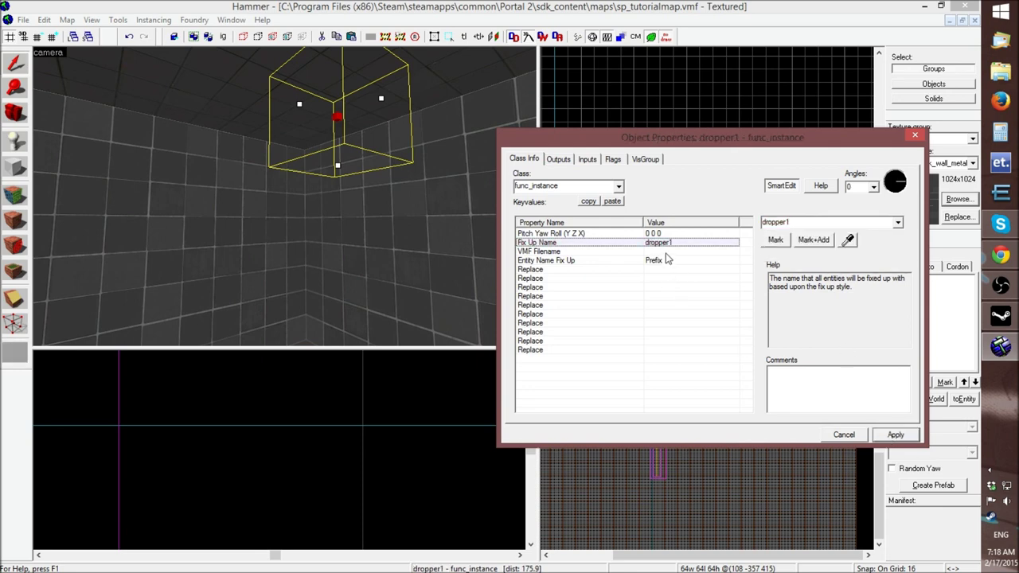
Browse for the dropper1 instance's VMF file and go to the gameplay folder inside maps\instances
double_click(666, 251)
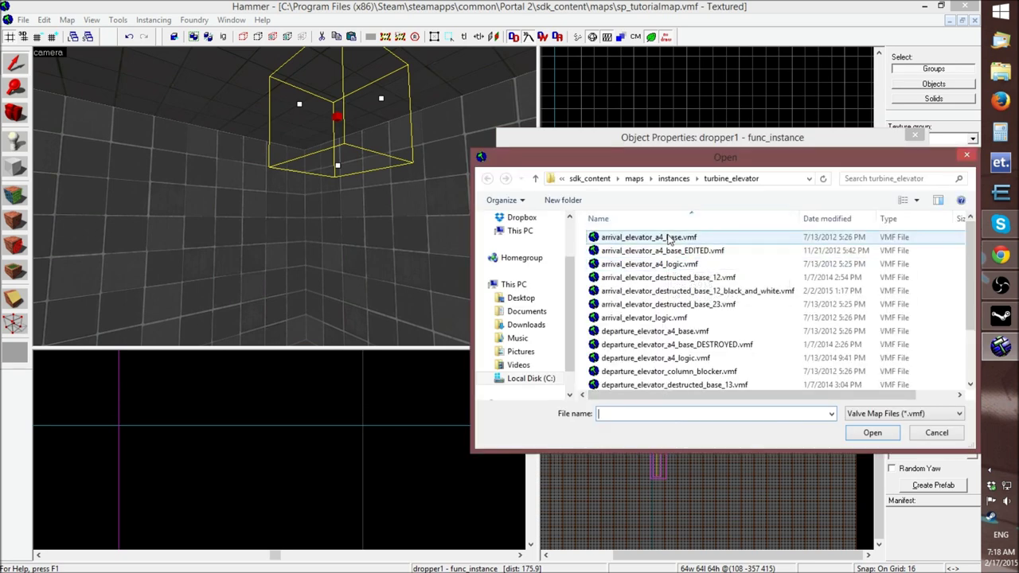
left_click(673, 178)
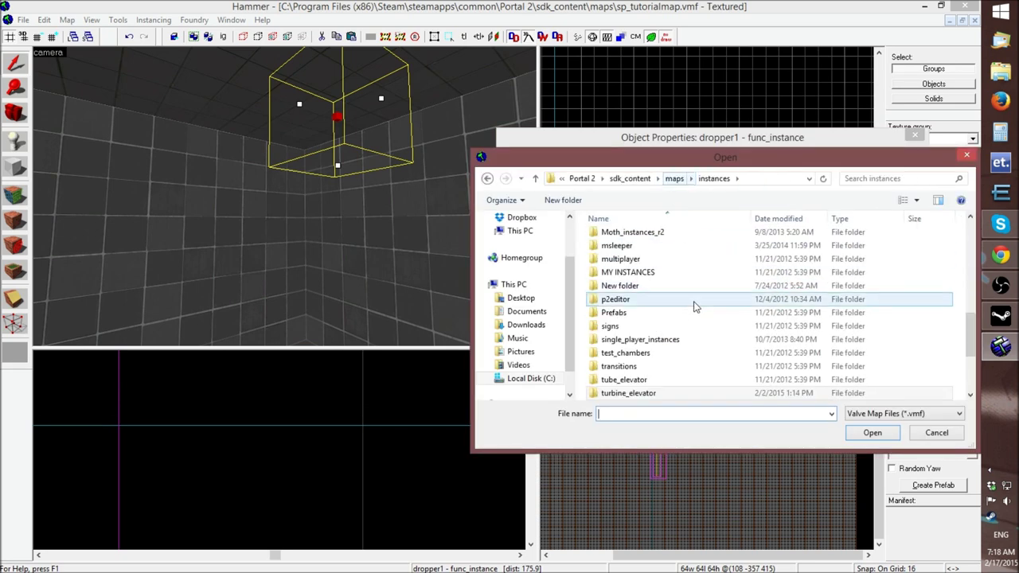
left_click(644, 326)
scroll(649, 325, "down", 2)
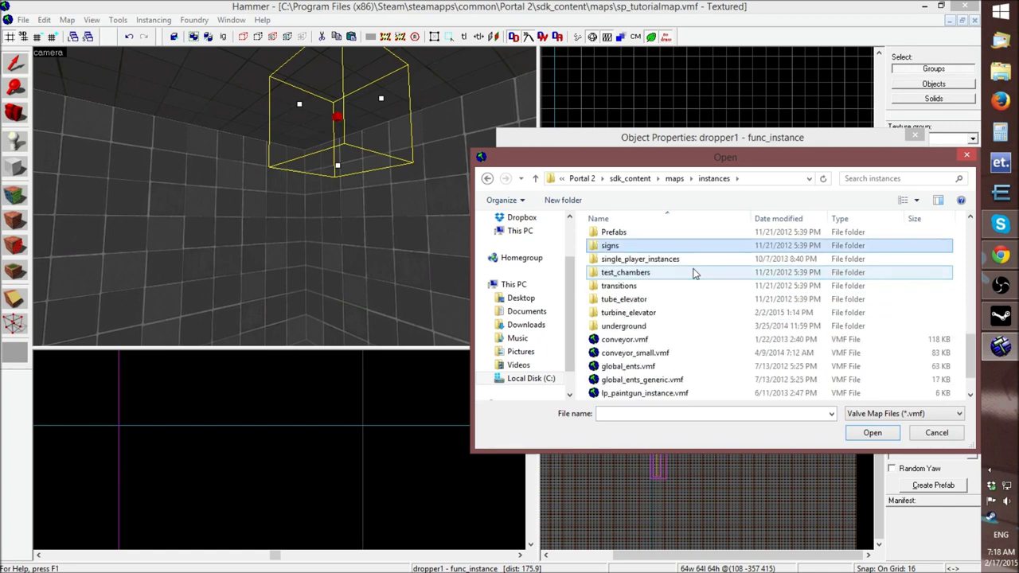
scroll(653, 324, "up", 6)
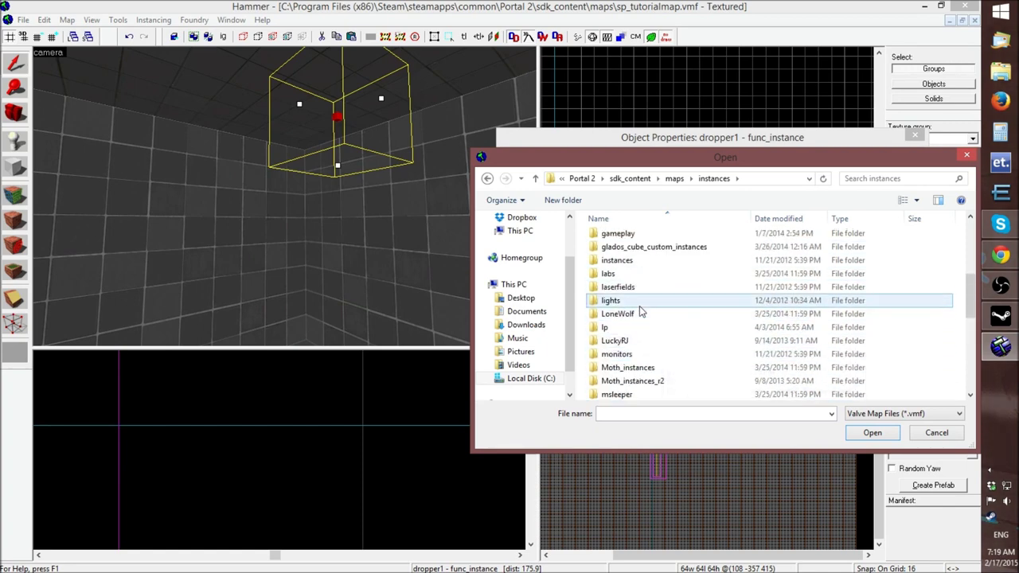
scroll(642, 355, "up", 2)
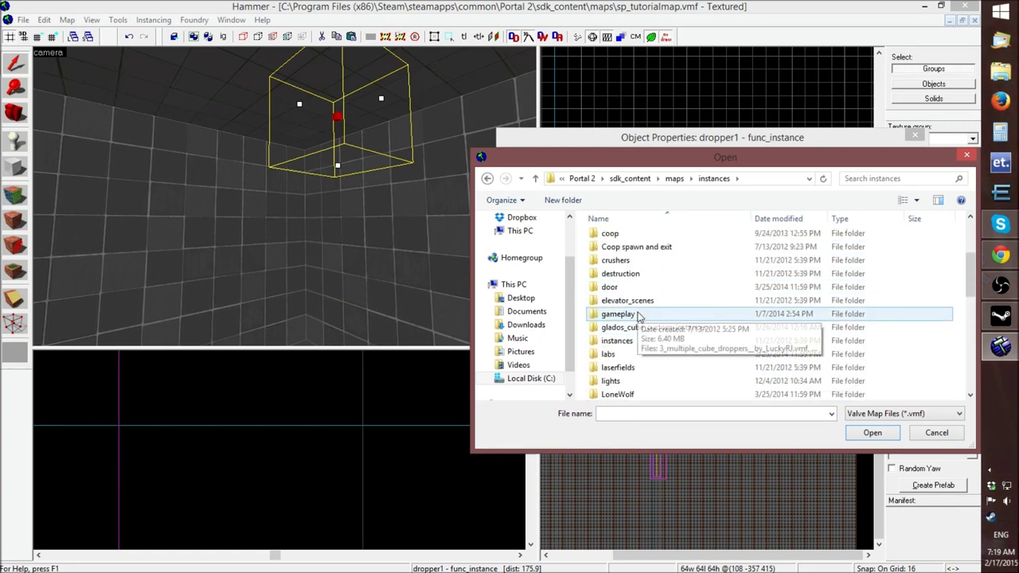
double_click(639, 313)
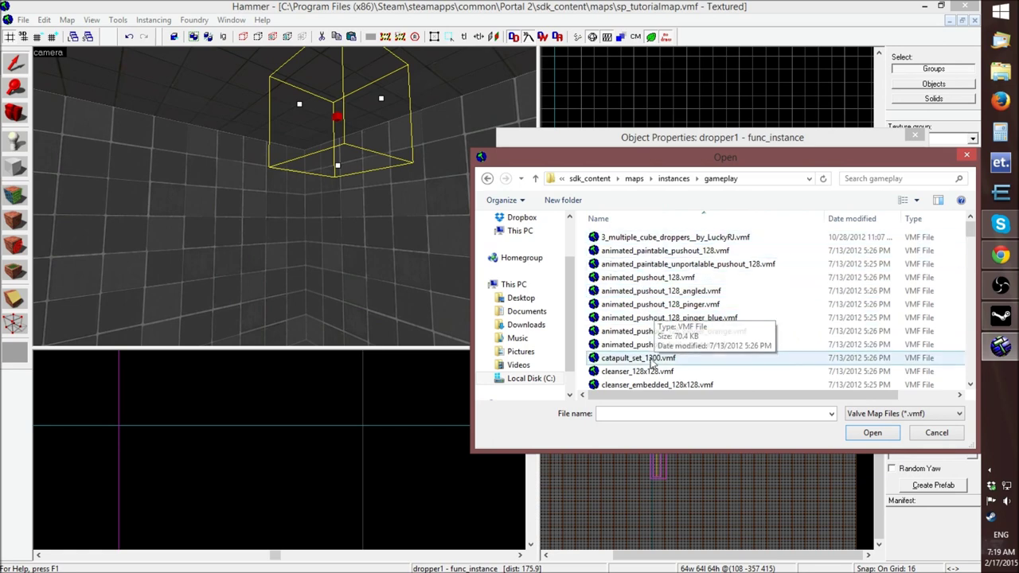
Set the dropper1 instance's VMF Filename to instances\gameplay\cube_dropper_multiple_normal.vmf, apply it and close the properties
left_click(640, 240)
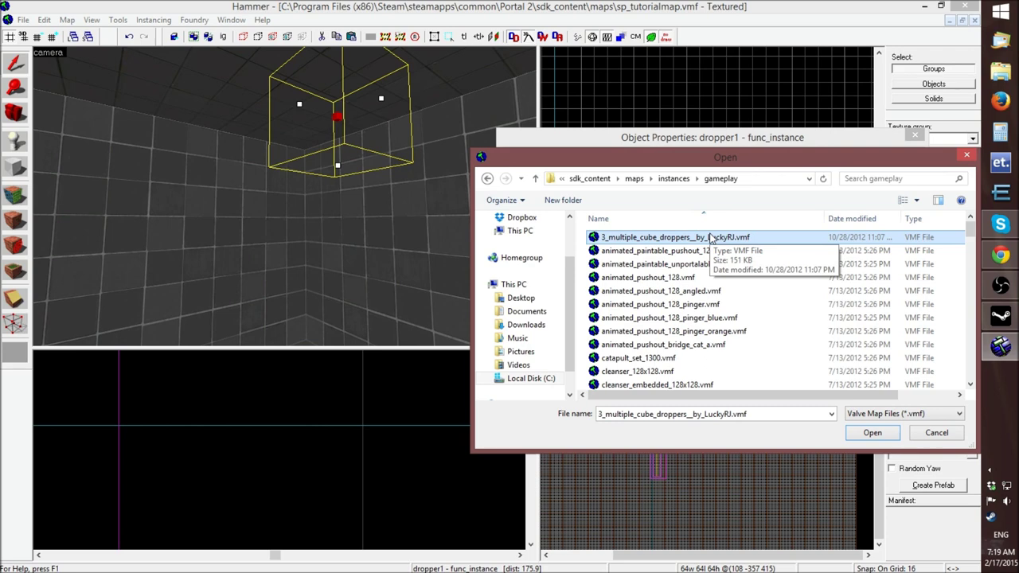
left_click(693, 277)
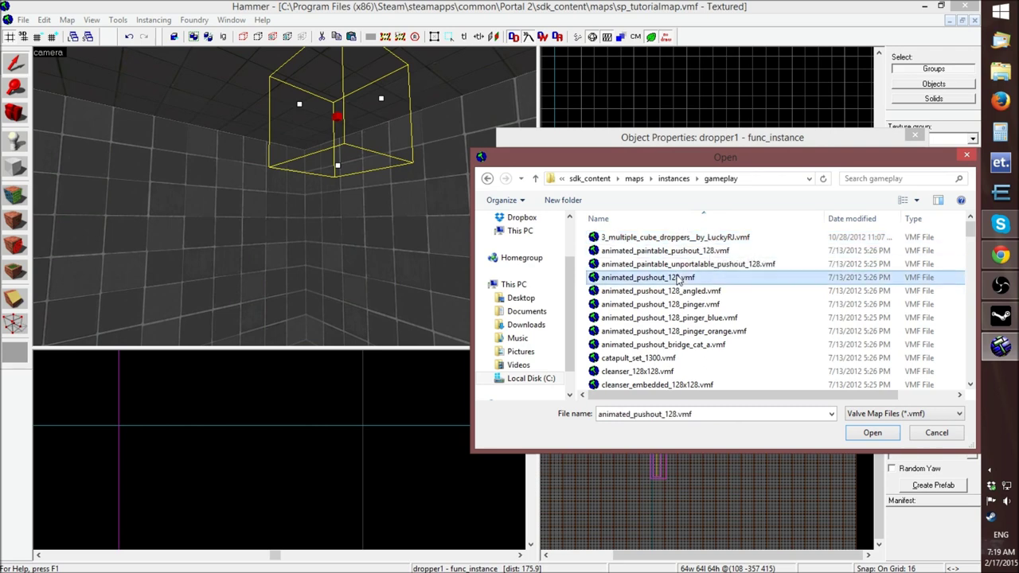
scroll(695, 275, "down", 1)
scroll(692, 285, "down", 1)
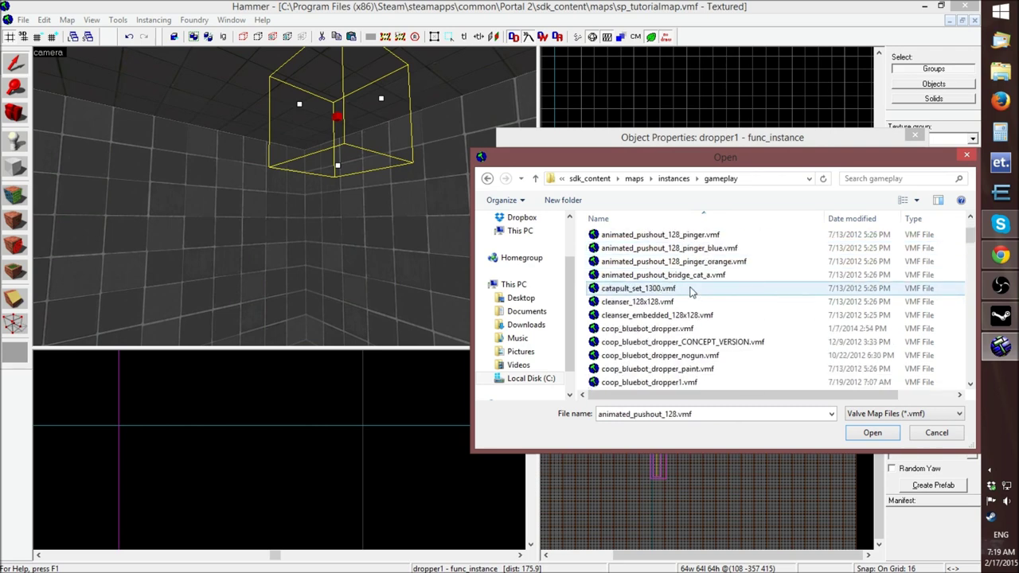
scroll(691, 292, "down", 2)
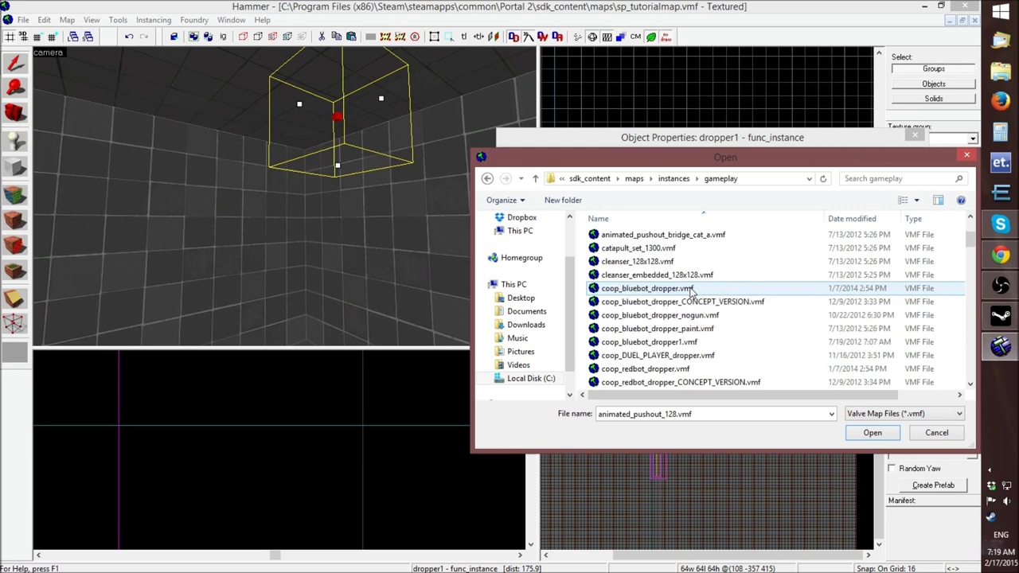
scroll(691, 293, "down", 2)
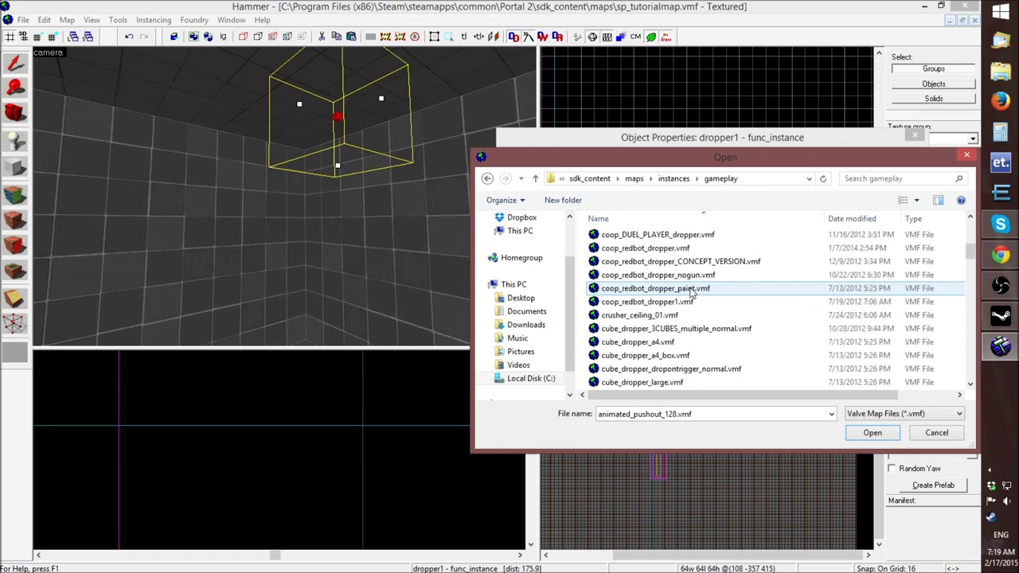
scroll(691, 293, "down", 1)
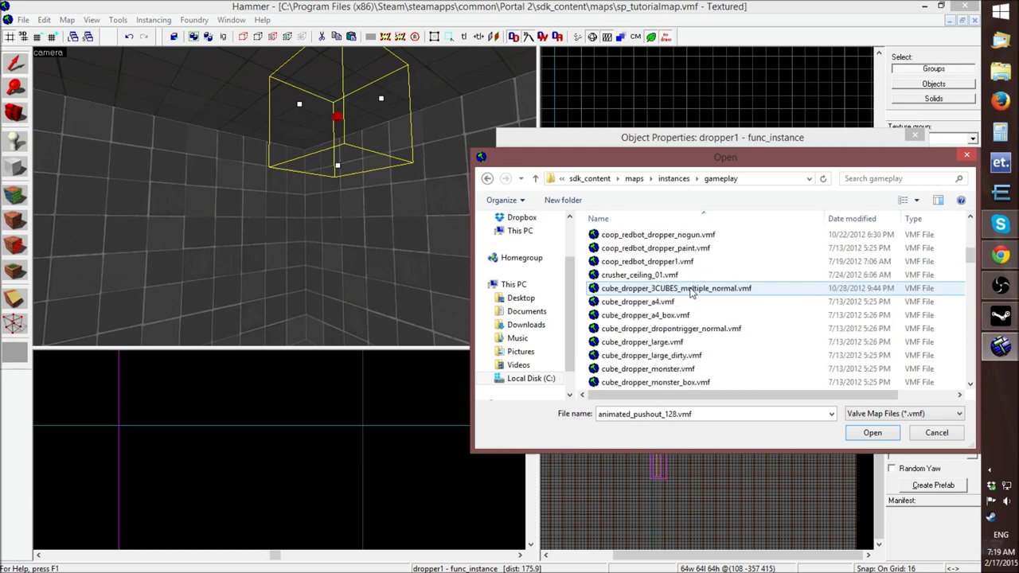
left_click(672, 306)
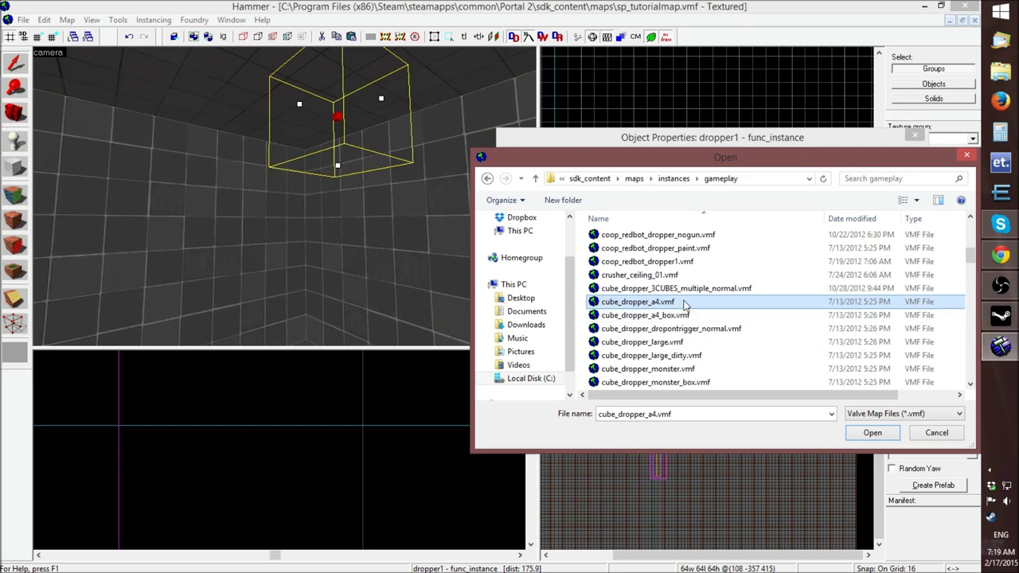
scroll(685, 305, "down", 1)
scroll(685, 306, "down", 1)
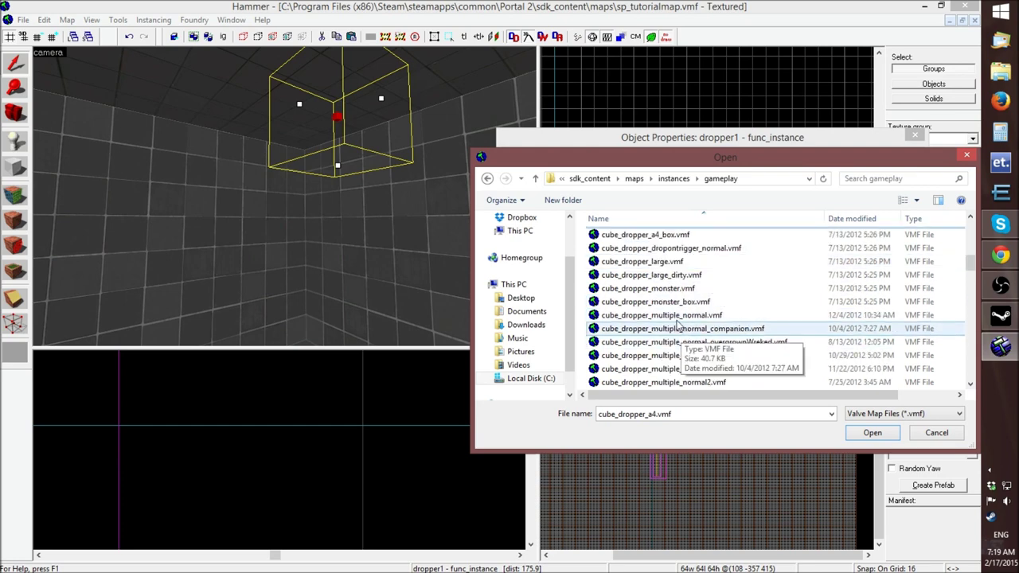
double_click(675, 317)
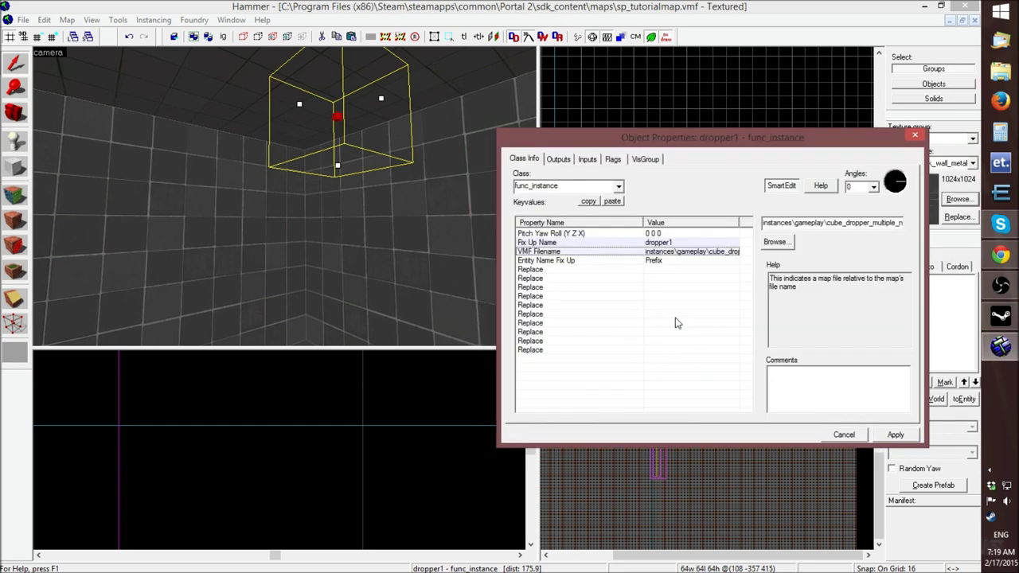
left_click(890, 436)
left_click(844, 435)
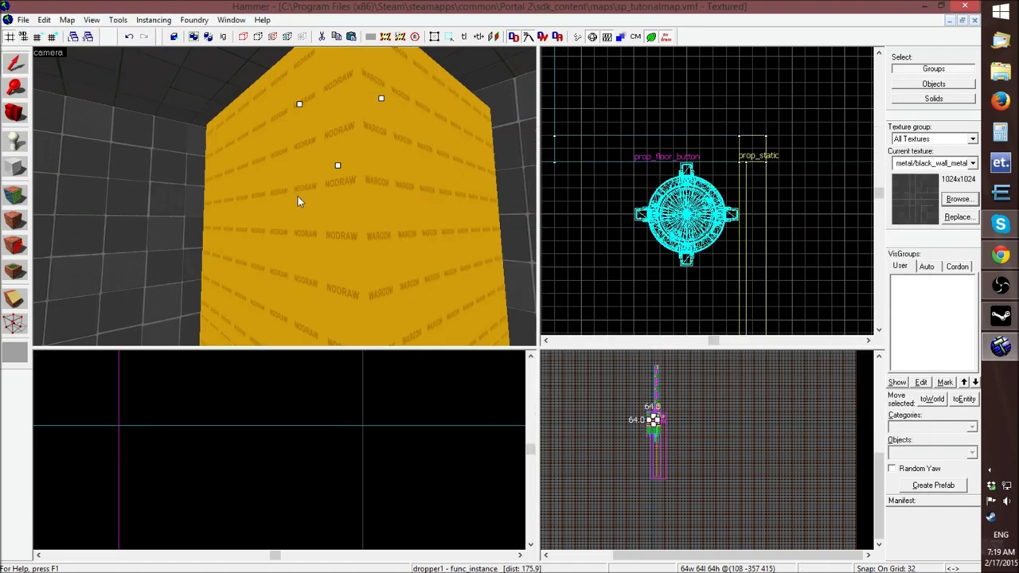
Raise the dropper instance in the side view so its centre sits at a height of about 660 units
scroll(658, 398, "up", 8)
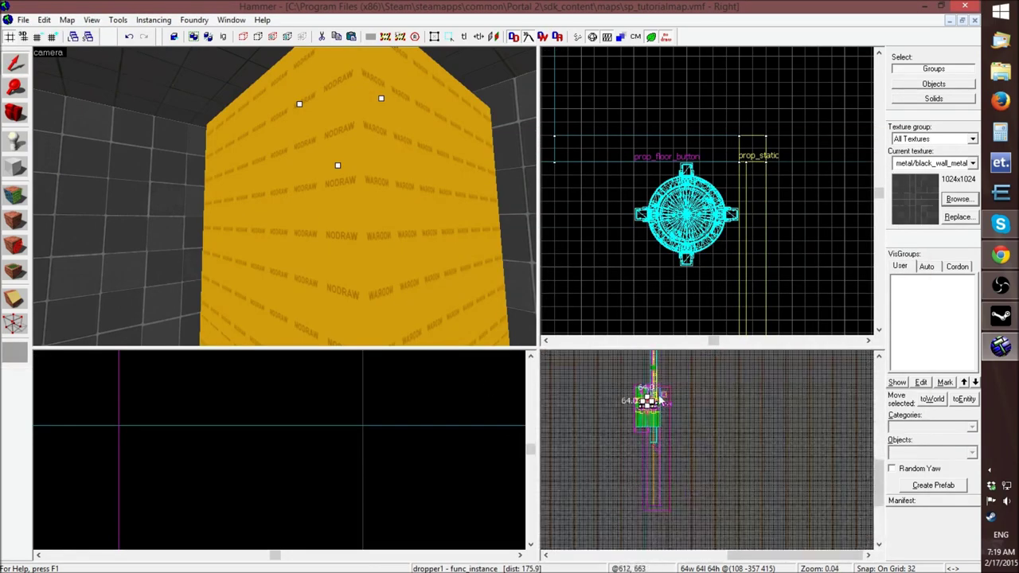
left_click_drag(593, 434, 591, 434)
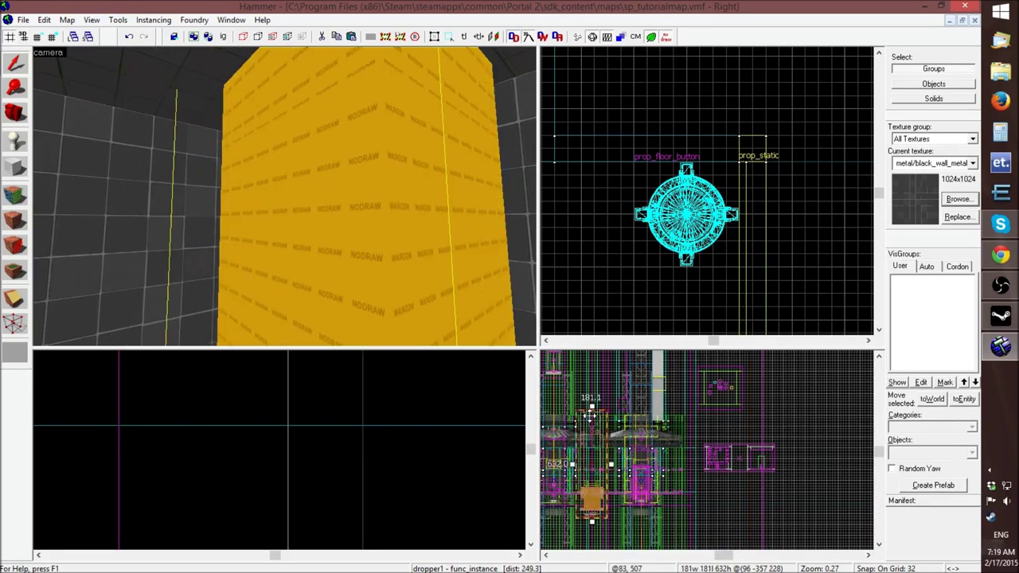
key("z")
key("z")
left_click_drag(592, 485, 605, 409)
scroll(711, 420, "down", 4)
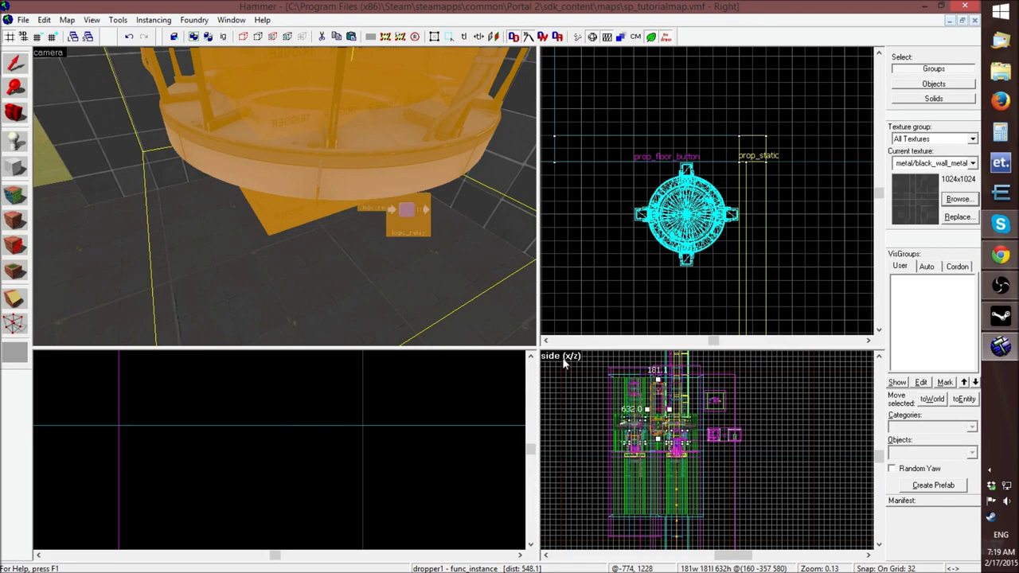
scroll(663, 408, "up", 5)
left_click_drag(662, 412, 663, 411)
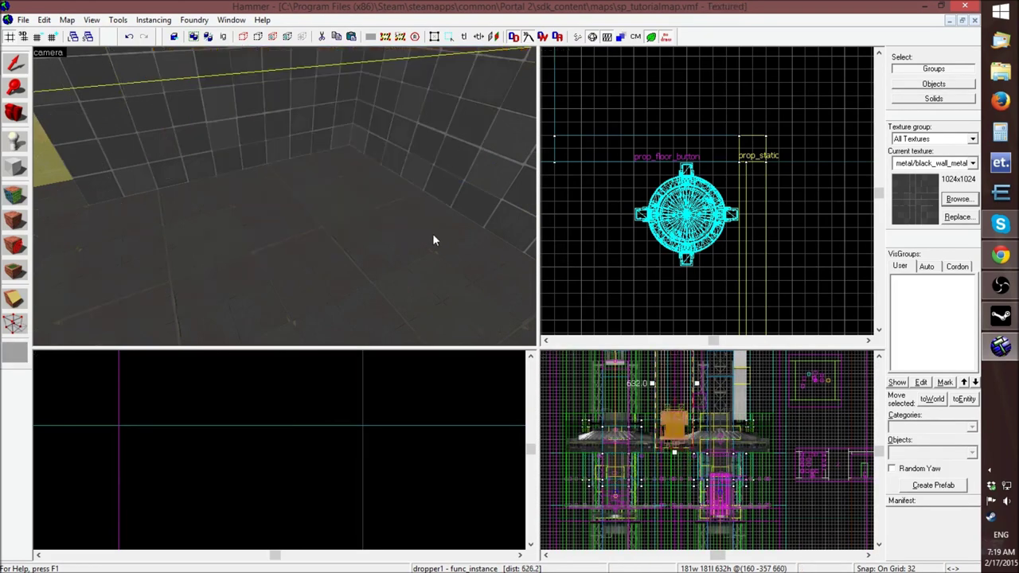
key("z")
key("s")
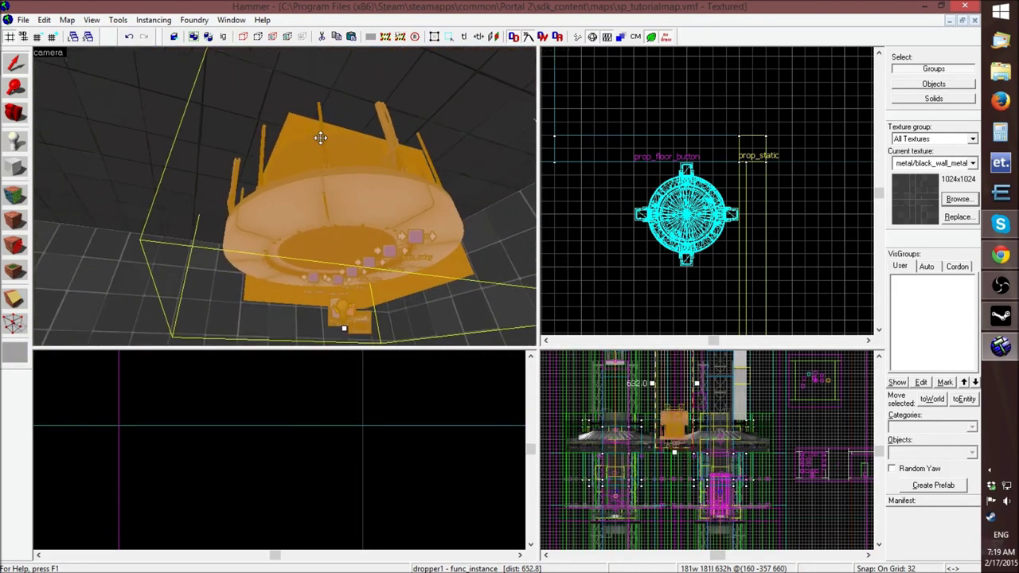
Adjust the dropper in the front view to about y -384 and height 756, so its body sits above the ceiling
scroll(300, 451, "up", 5)
scroll(301, 451, "down", 5)
scroll(263, 408, "up", 6)
left_click_drag(311, 432, 285, 404)
scroll(280, 430, "up", 1)
scroll(271, 398, "down", 3)
scroll(270, 394, "down", 1)
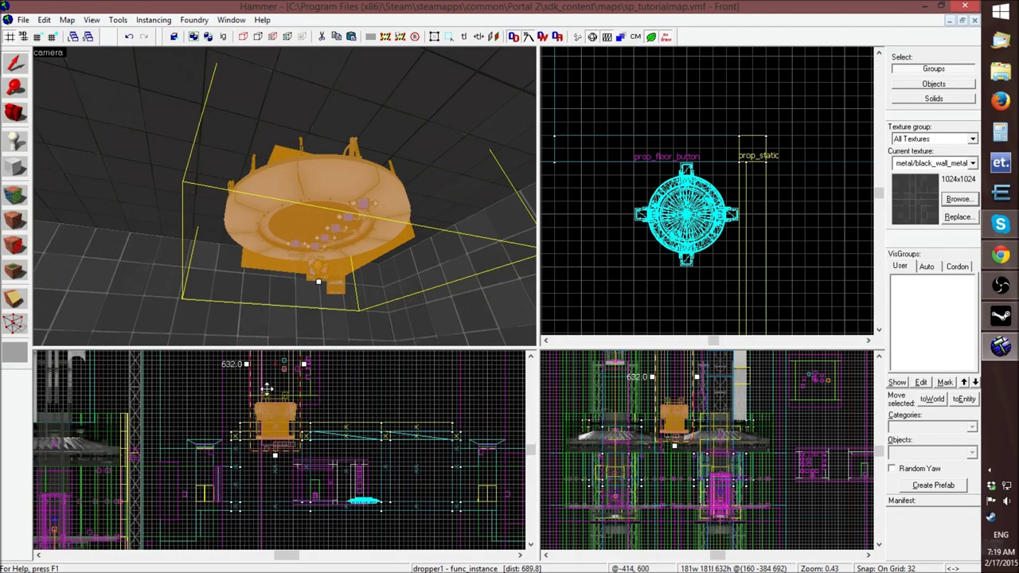
scroll(277, 416, "up", 2)
mouse_move(280, 411)
left_mouse_down()
mouse_move(266, 363)
mouse_move(287, 418)
left_mouse_up()
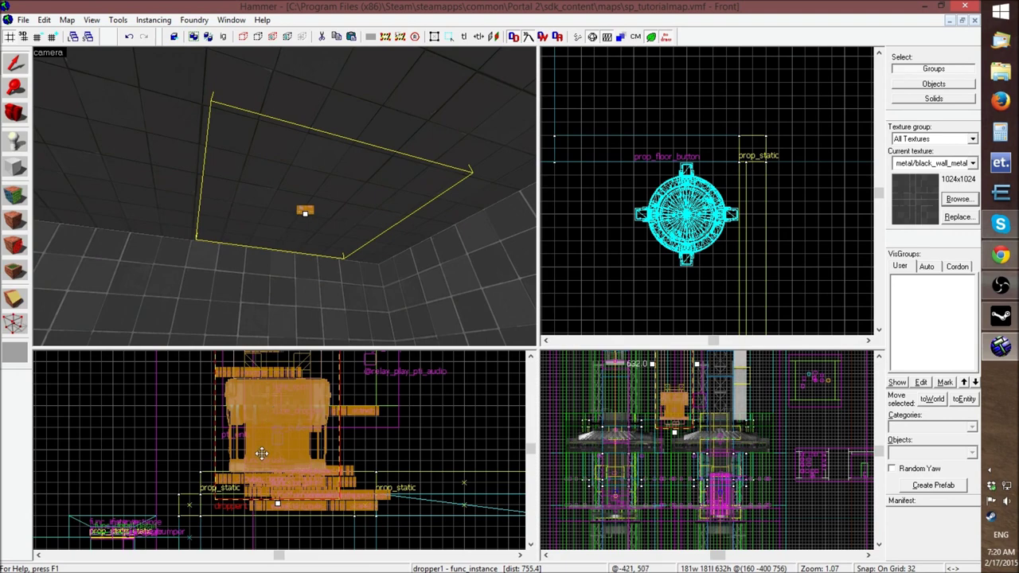
scroll(262, 452, "up", 1)
mouse_move(259, 444)
left_mouse_down()
mouse_move(256, 455)
mouse_move(272, 457)
left_mouse_up()
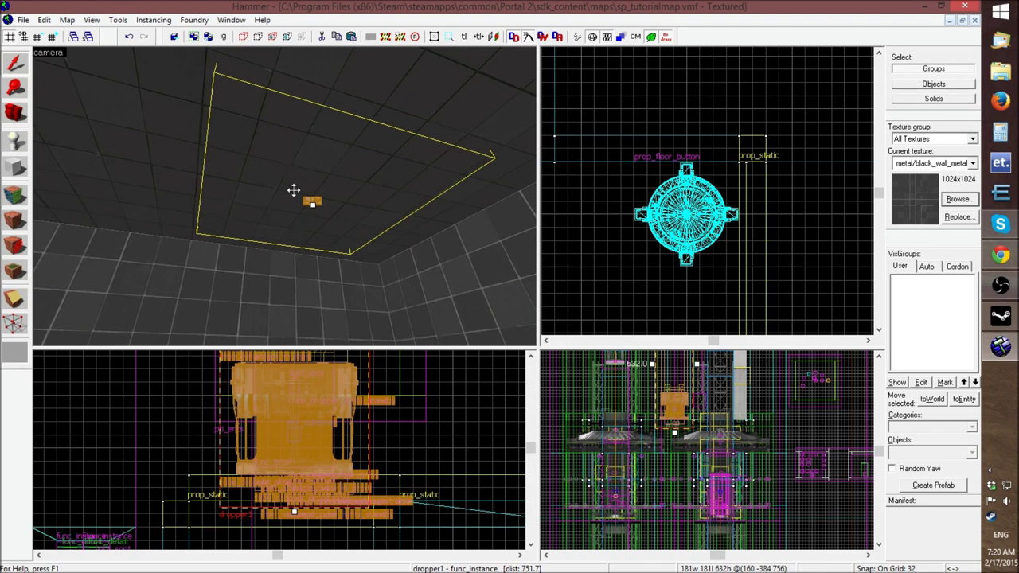
Shift the dropper in the top view to about x 96, y -416, towards the chamber corner, and clear the selection
scroll(731, 167, "down", 9)
scroll(669, 225, "up", 3)
scroll(666, 257, "up", 5)
left_click_drag(718, 164, 671, 189)
scroll(643, 230, "up", 5)
scroll(644, 238, "down", 5)
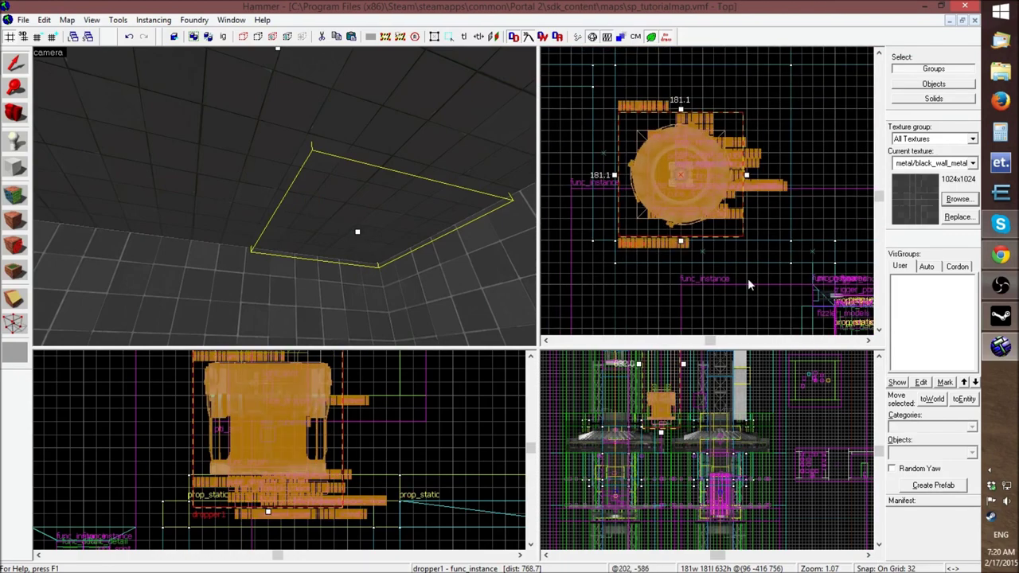
scroll(675, 172, "up", 8)
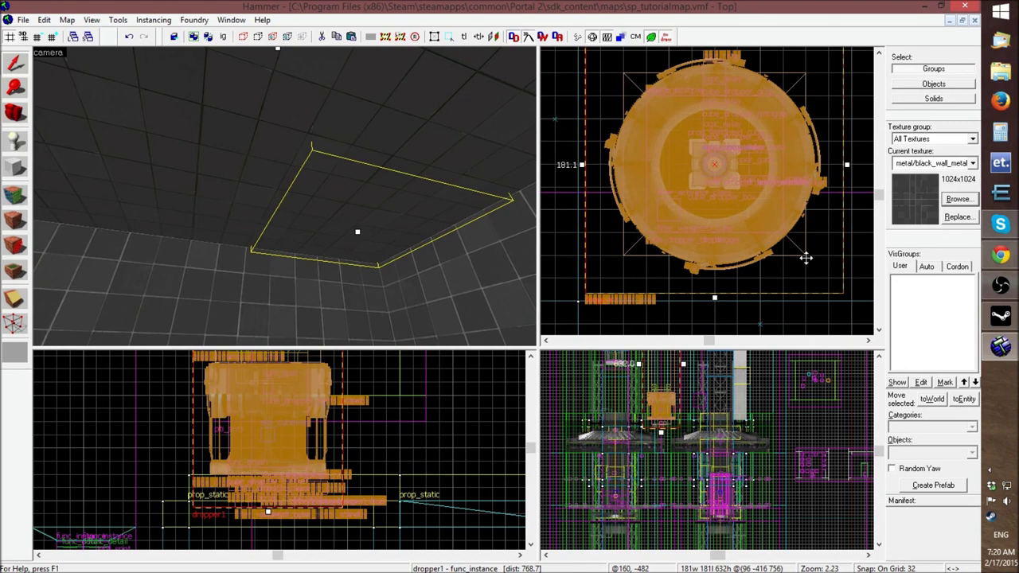
scroll(811, 248, "up", 1)
scroll(788, 191, "up", 1)
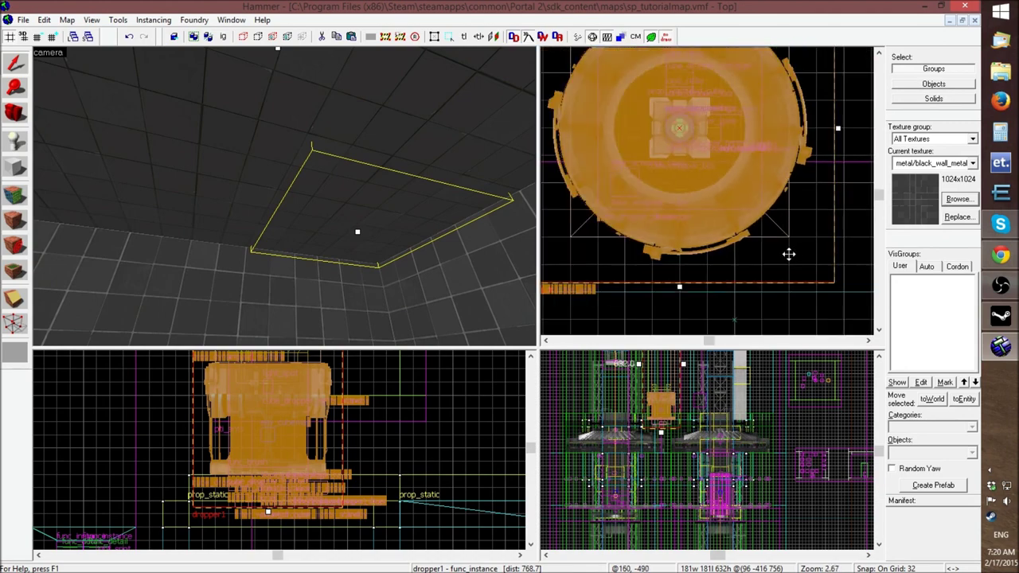
scroll(778, 199, "down", 4)
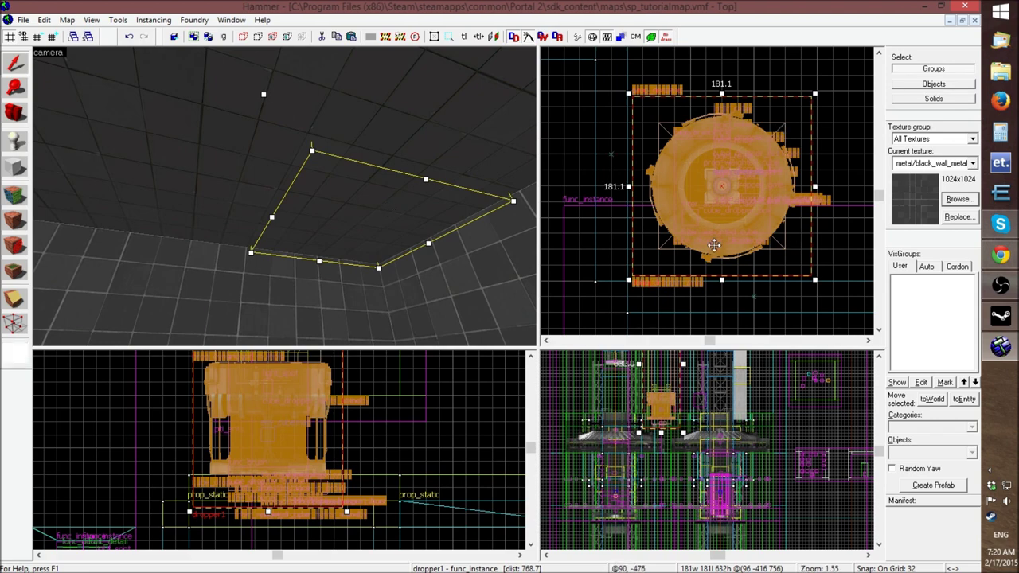
left_click(566, 285)
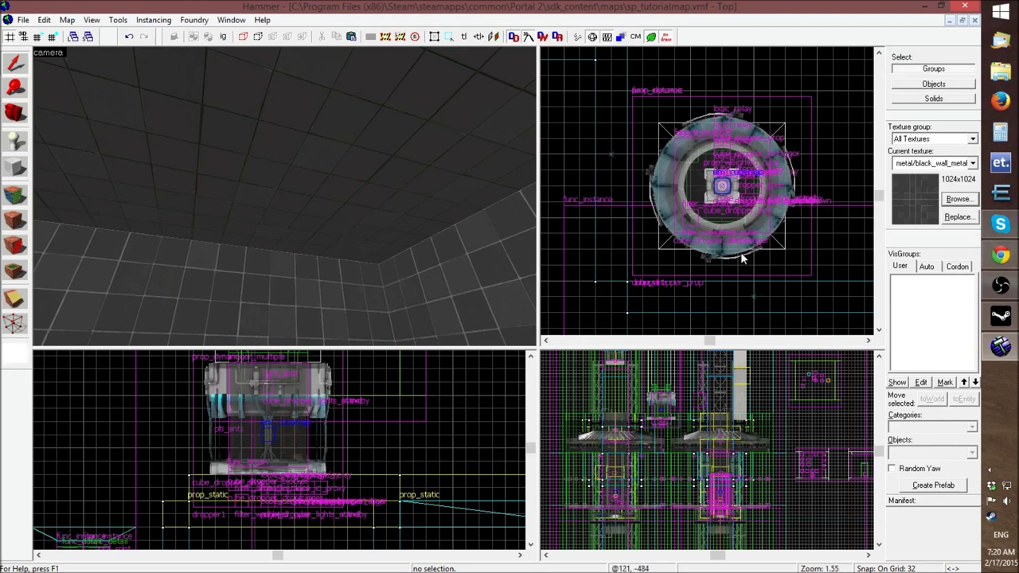
Select the 256 by 256 ceiling brush beneath the dropper and add the dropper instance to the selection
left_click(373, 220)
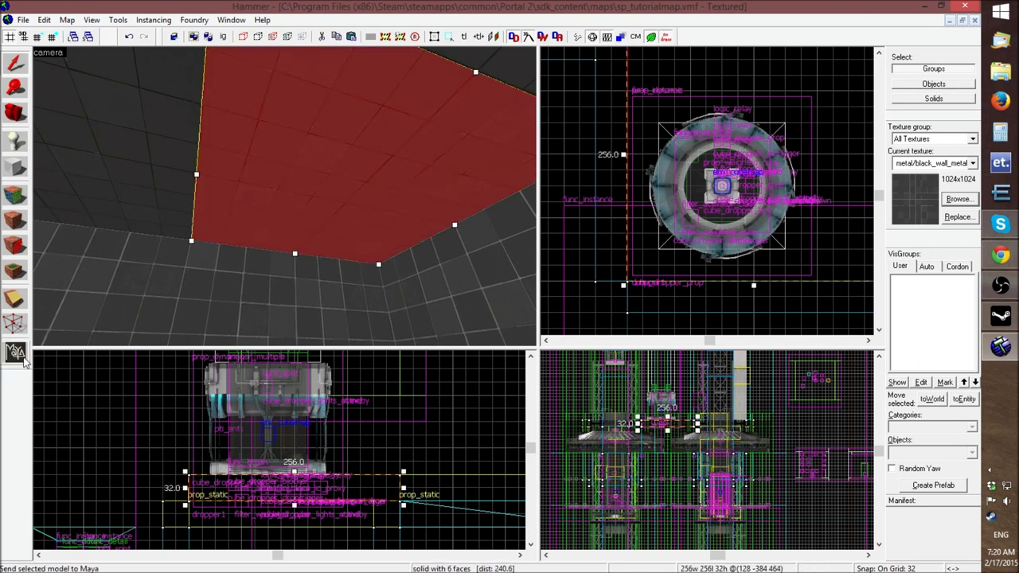
key("z")
key("w")
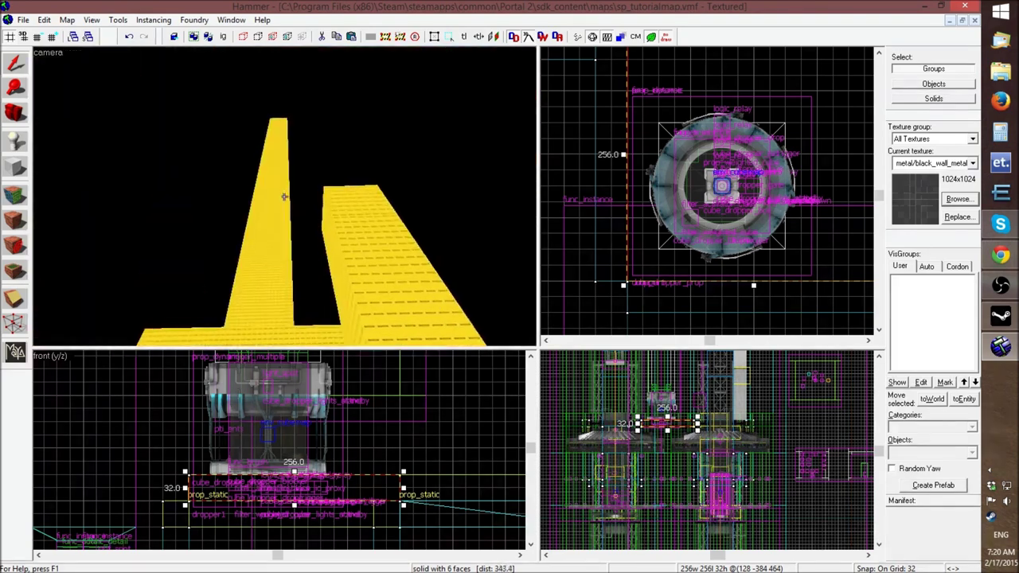
key("z")
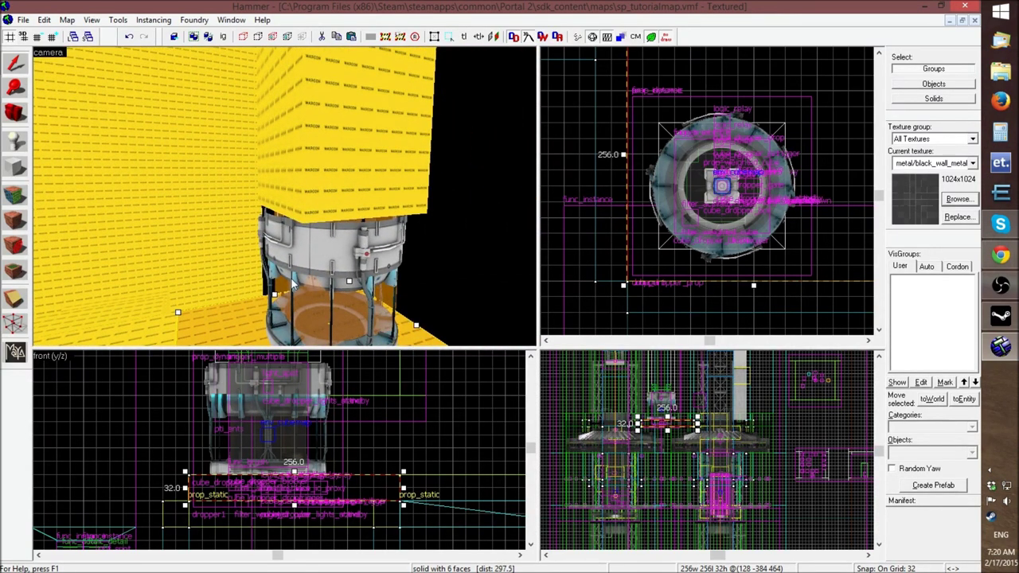
key("z")
key("s")
key("z")
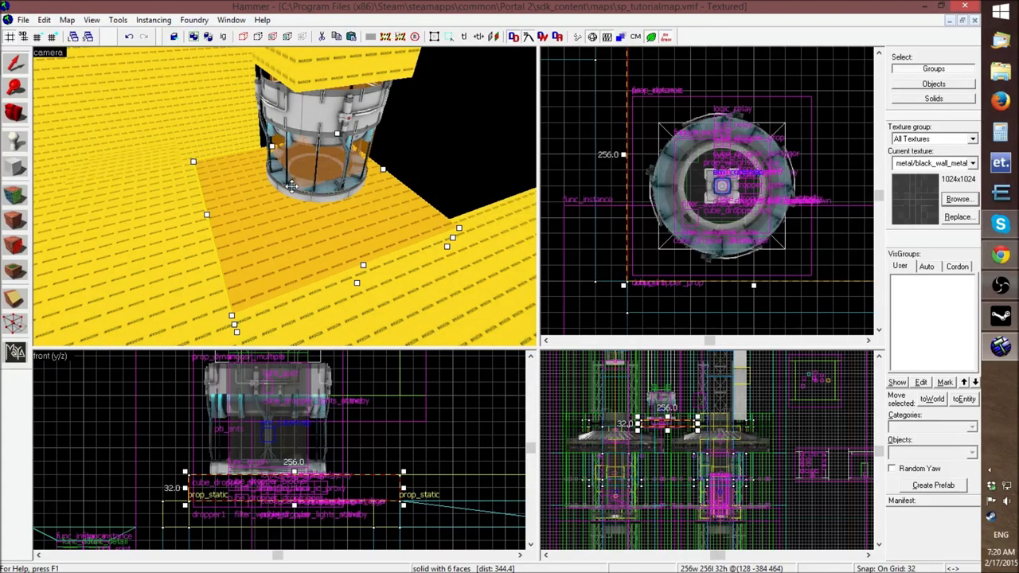
key("z")
key("s")
key("z")
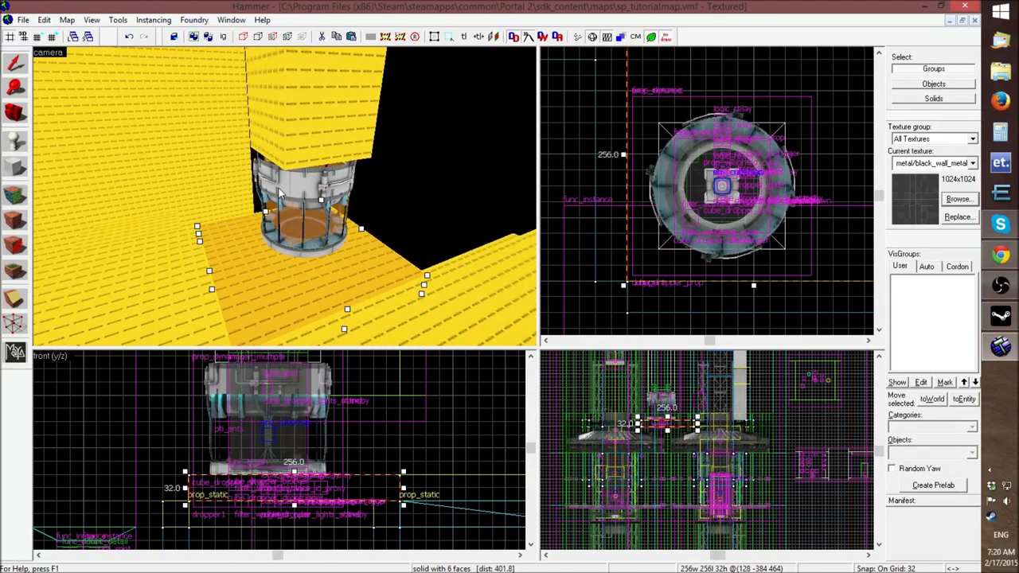
left_click(301, 145)
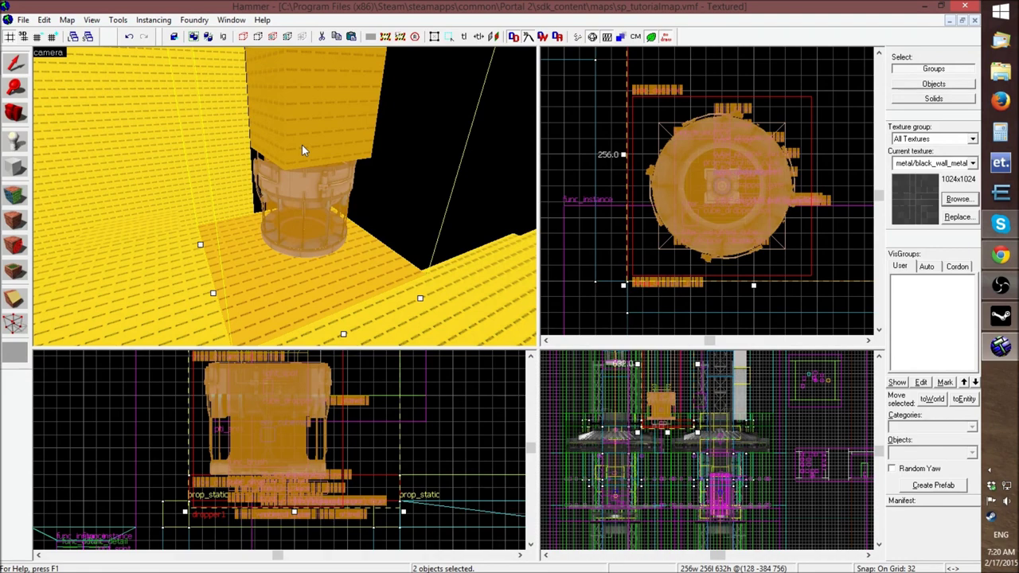
Isolate the selected ceiling brush and dropper by hiding everything else, and bring all hidden objects back
key("ctrl+h")
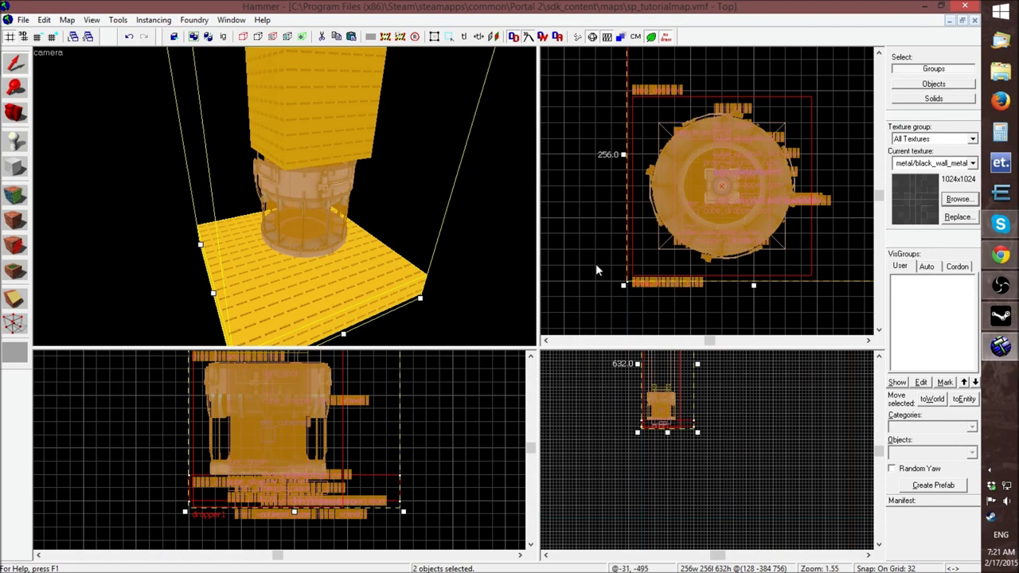
left_click(475, 285)
key("u")
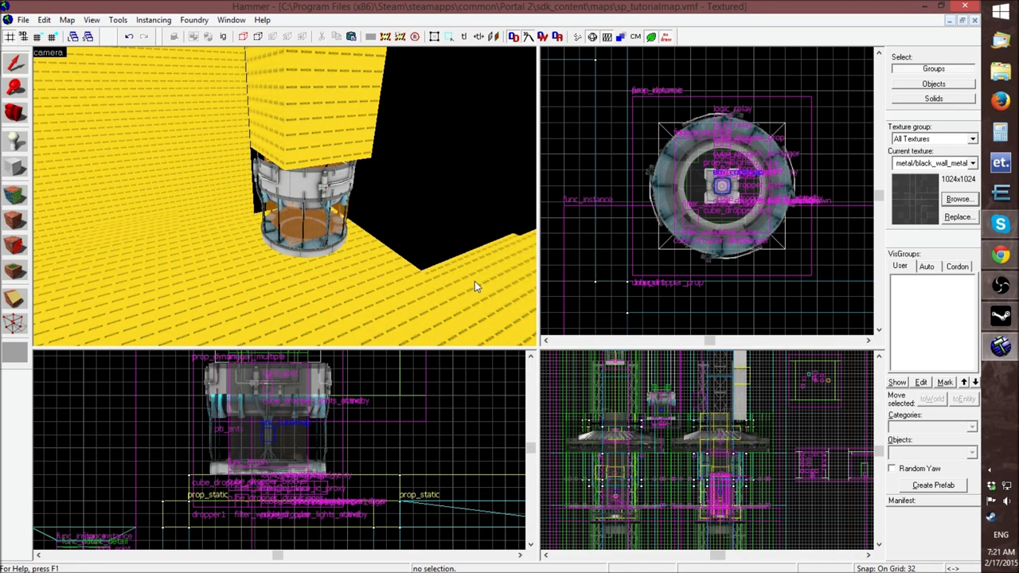
Reselect the ceiling brush and the dropper instance without the neighbouring brushes, and try hiding and restoring all unselected objects
left_click(307, 277)
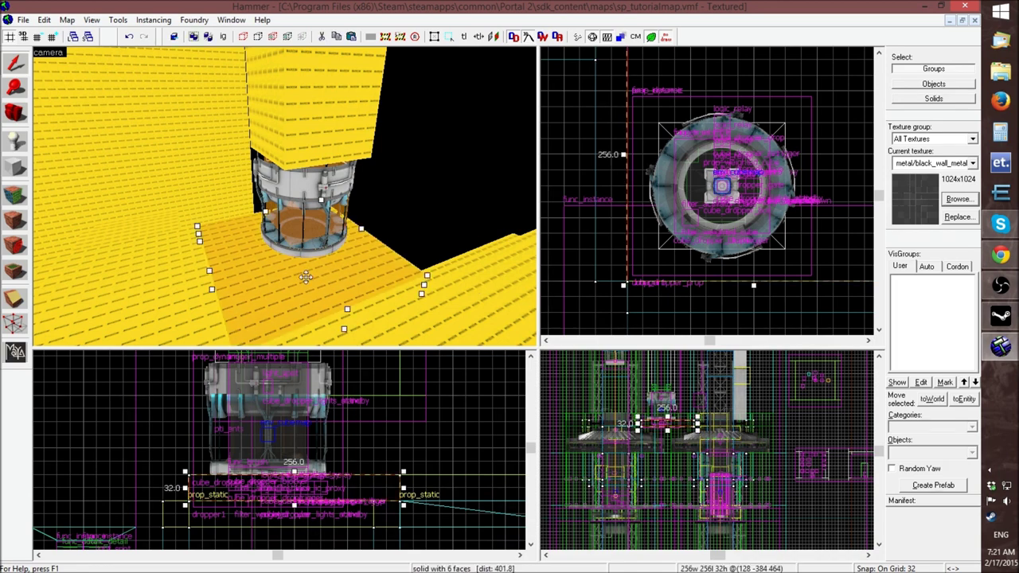
left_click(306, 136, "ctrl")
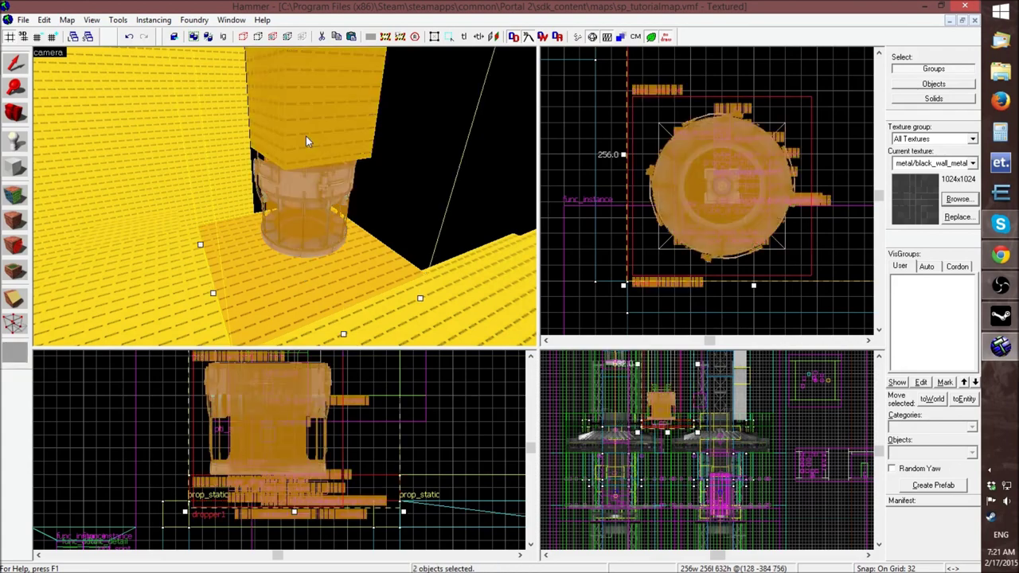
left_click(117, 267, "ctrl")
left_click(500, 307, "ctrl")
left_click(479, 290, "ctrl")
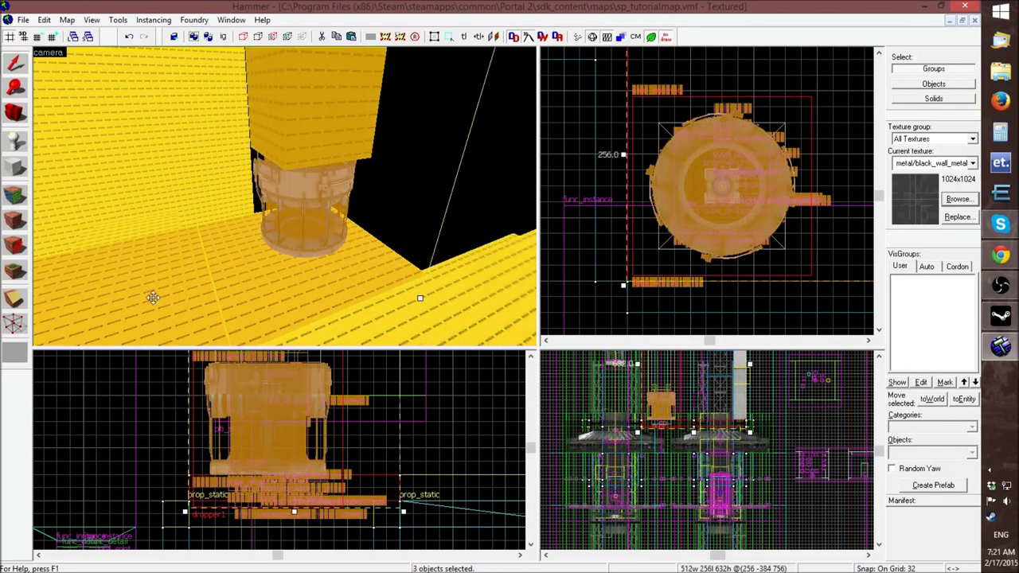
left_click(165, 302, "ctrl")
left_click(450, 326, "ctrl")
left_click(480, 295, "ctrl")
left_click(449, 311, "ctrl")
left_click(485, 288, "ctrl")
left_click(486, 288, "ctrl")
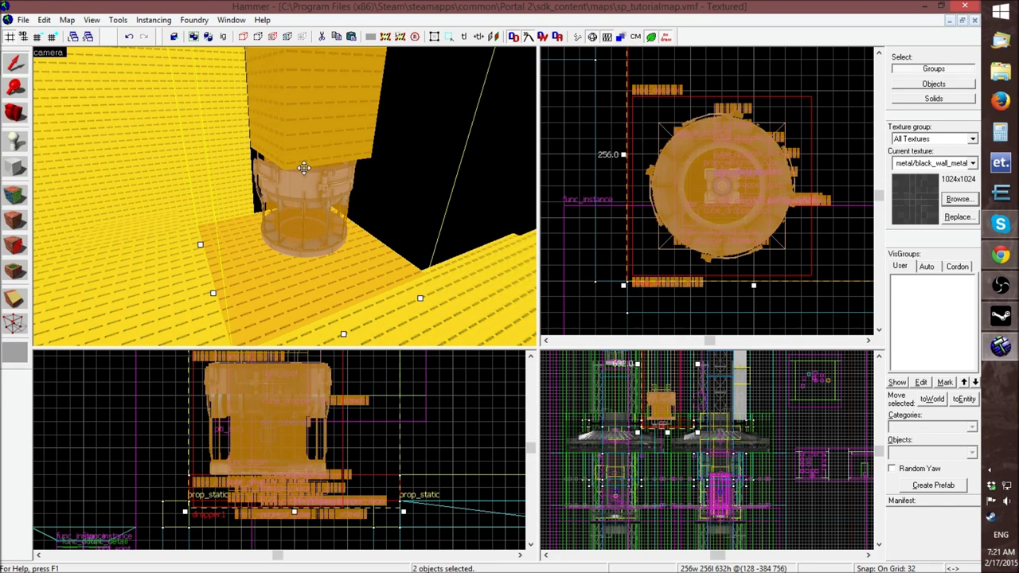
key("ctrl+h")
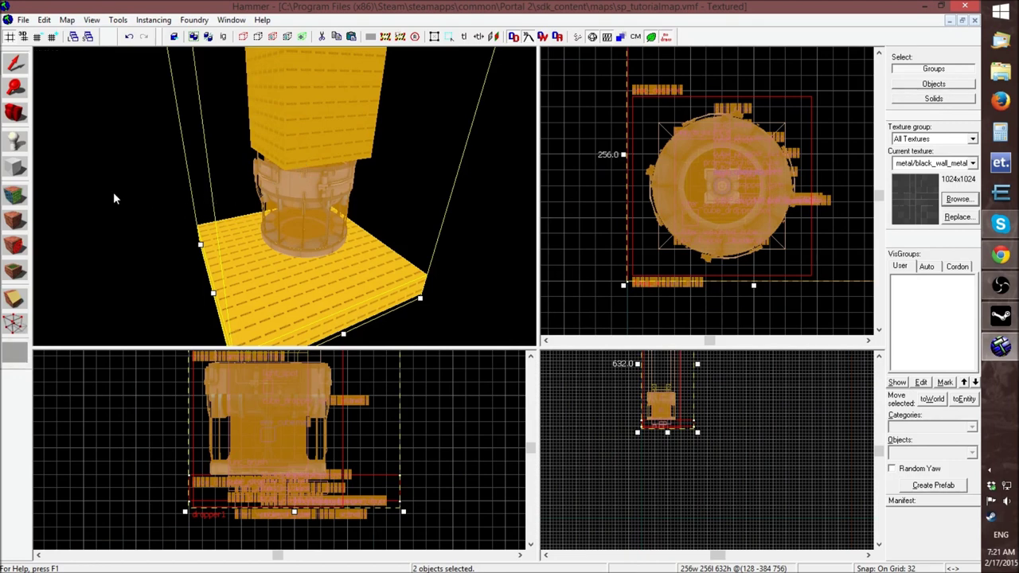
key("u")
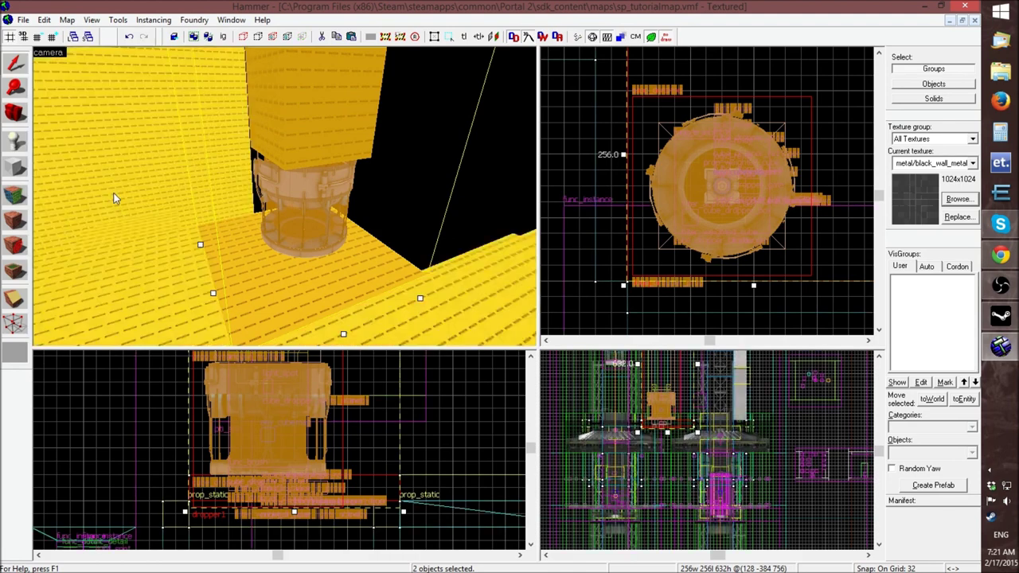
Try hiding the ceiling brush and dropper themselves instead of their surroundings, and restore the hidden objects
key("Escape")
left_click(319, 274)
key("Delete")
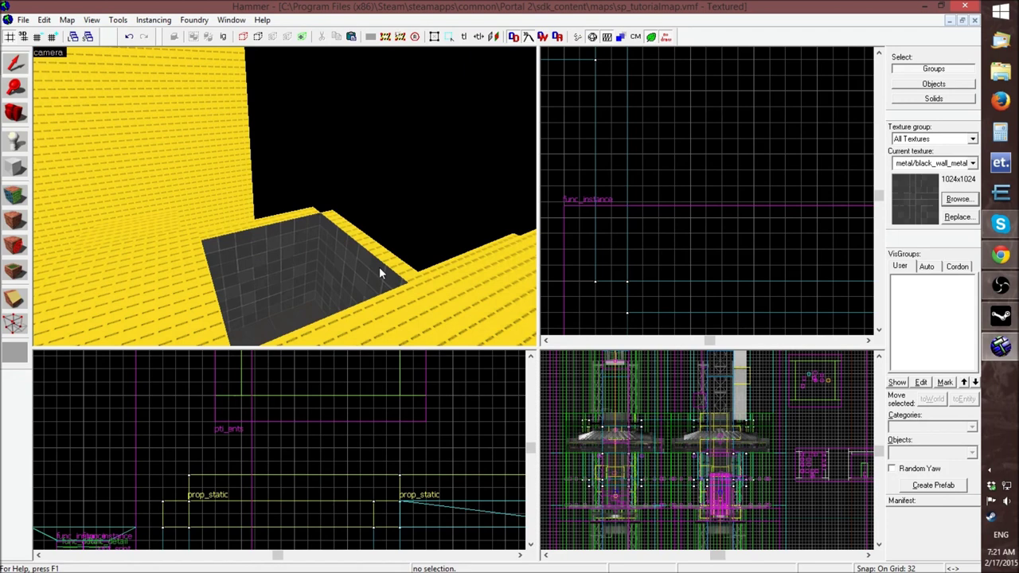
scroll(291, 432, "down", 4)
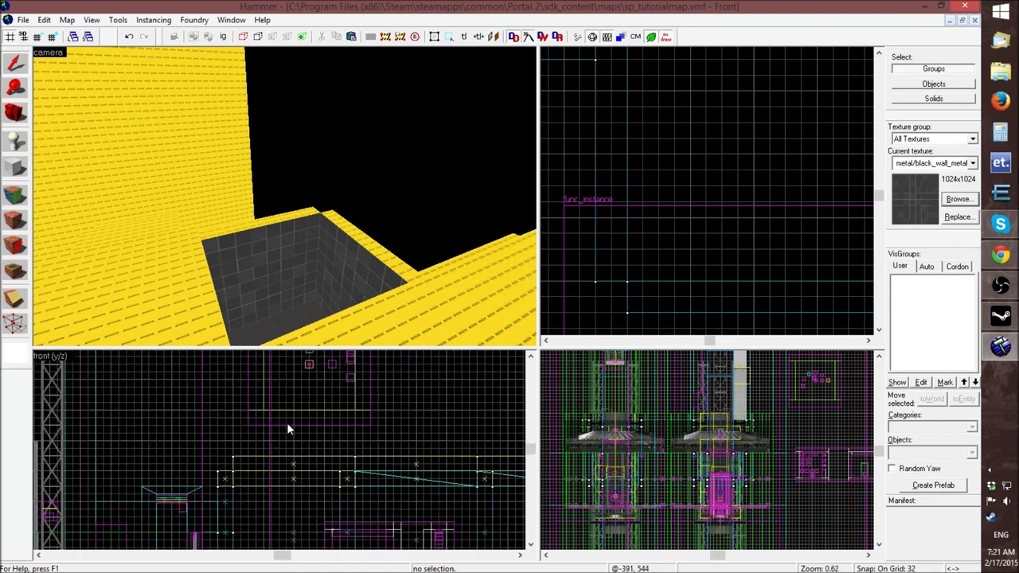
scroll(687, 448, "down", 3)
scroll(667, 232, "down", 5)
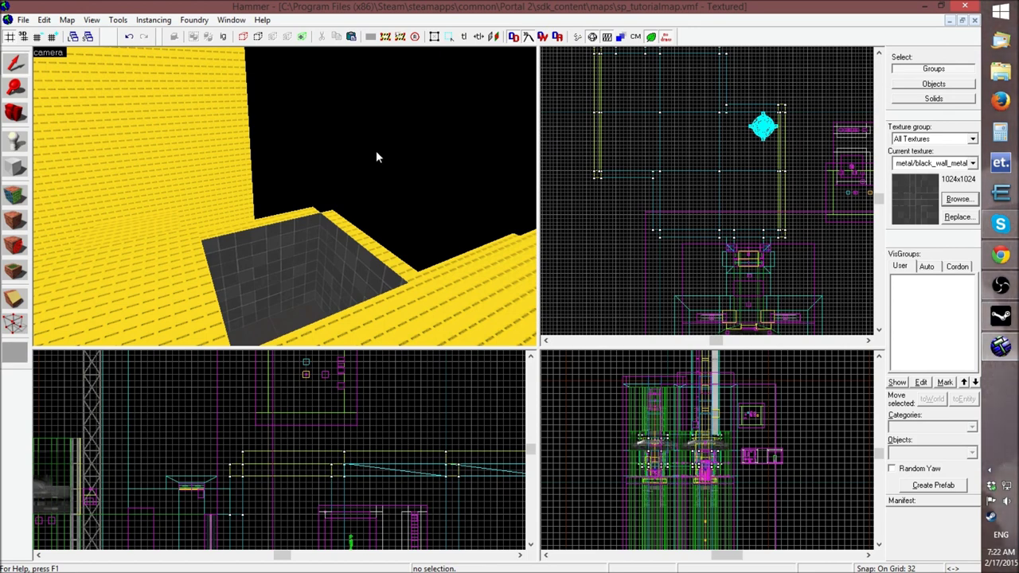
key("u")
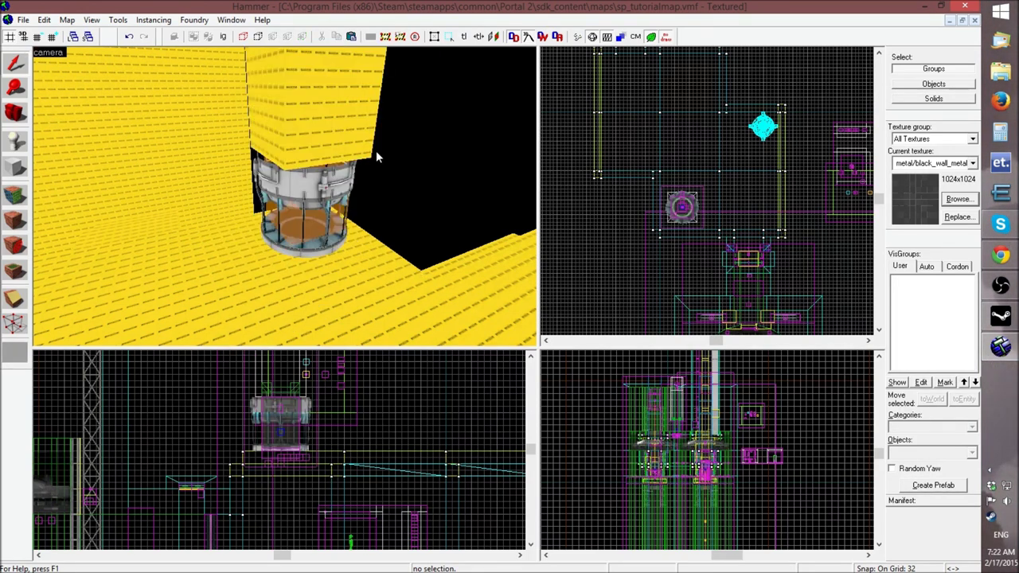
Select the 256 by 256 ceiling brush and the dropper, hide all unselected objects, and clear the selection
left_click(327, 123)
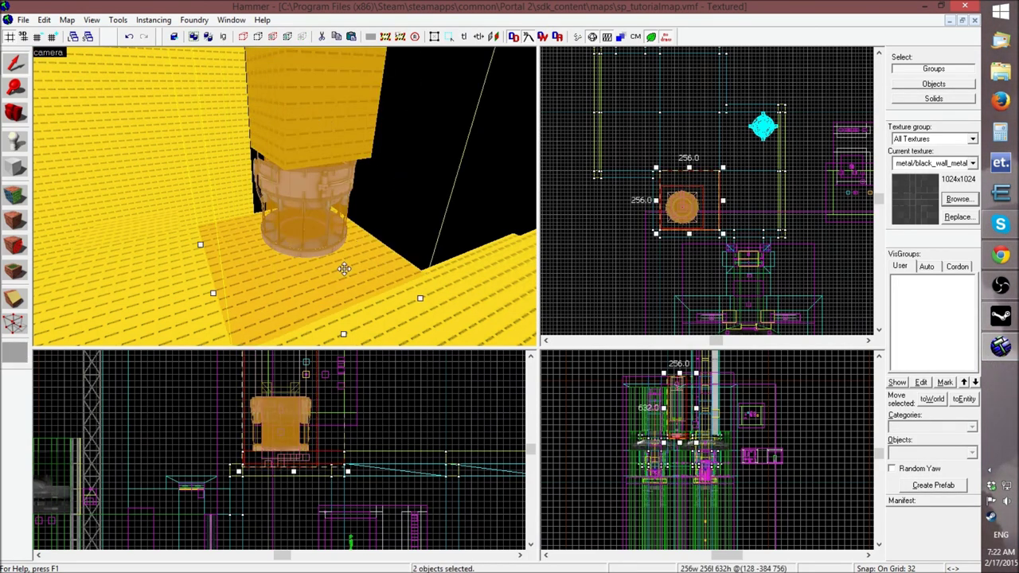
key("ctrl+h")
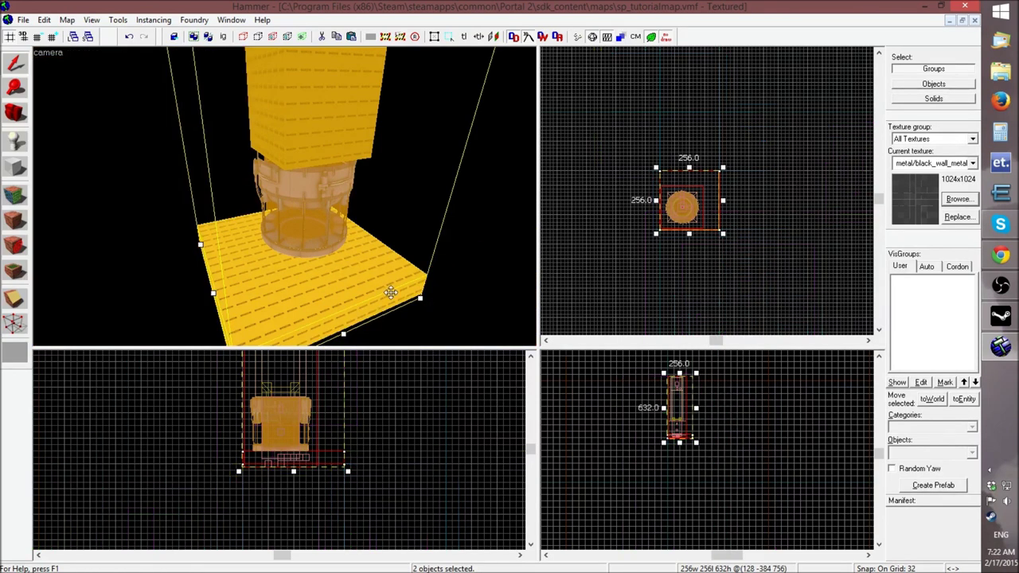
left_click(644, 244)
Clip the ceiling brush beneath the dropper along y -352 in the top view, keeping both pieces
key("z")
key("w")
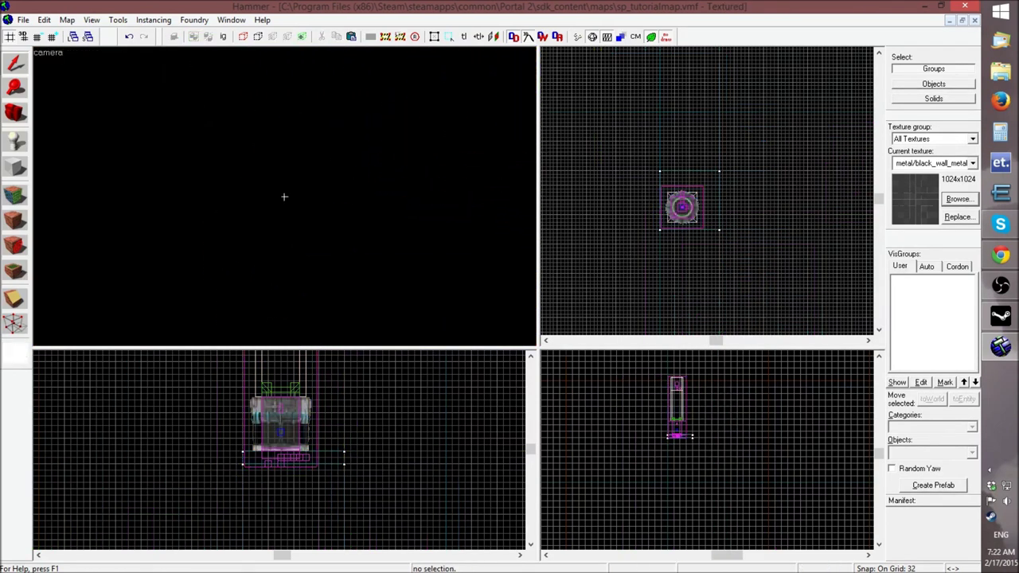
key("s")
left_click_drag(284, 197, 284, 197)
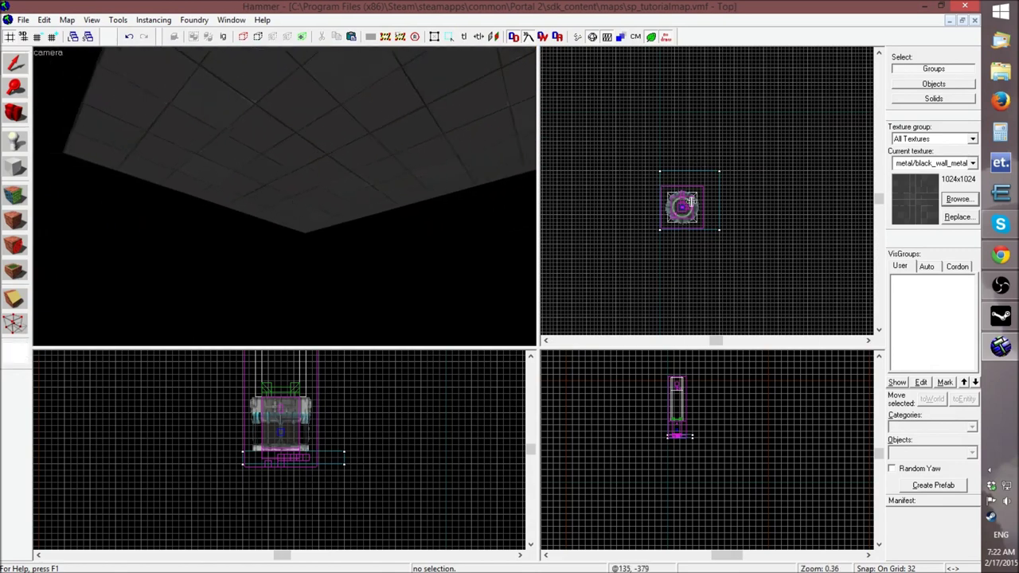
scroll(681, 181, "up", 4)
scroll(694, 407, "up", 4)
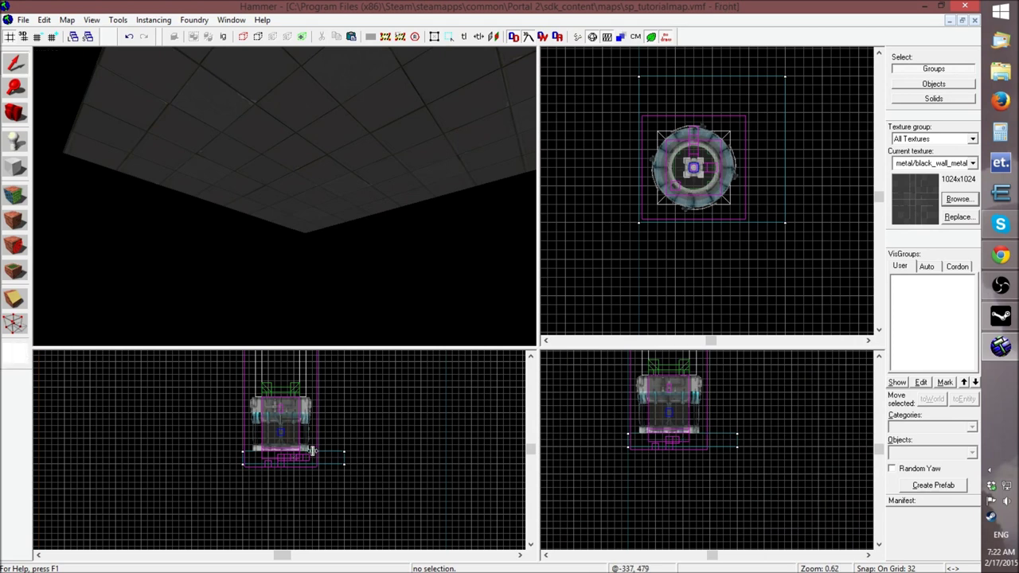
left_click_drag(284, 197, 284, 197)
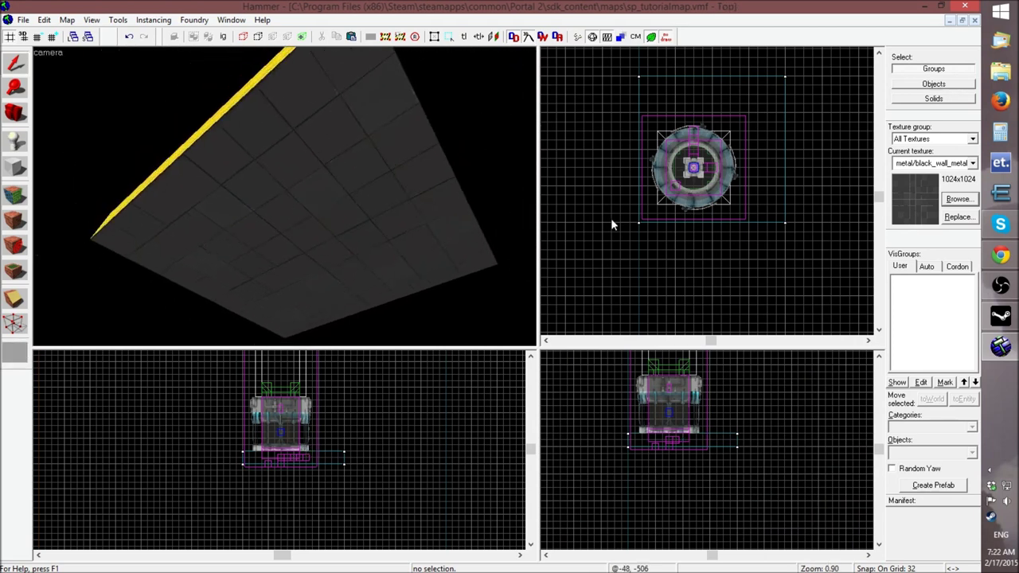
left_click(294, 193)
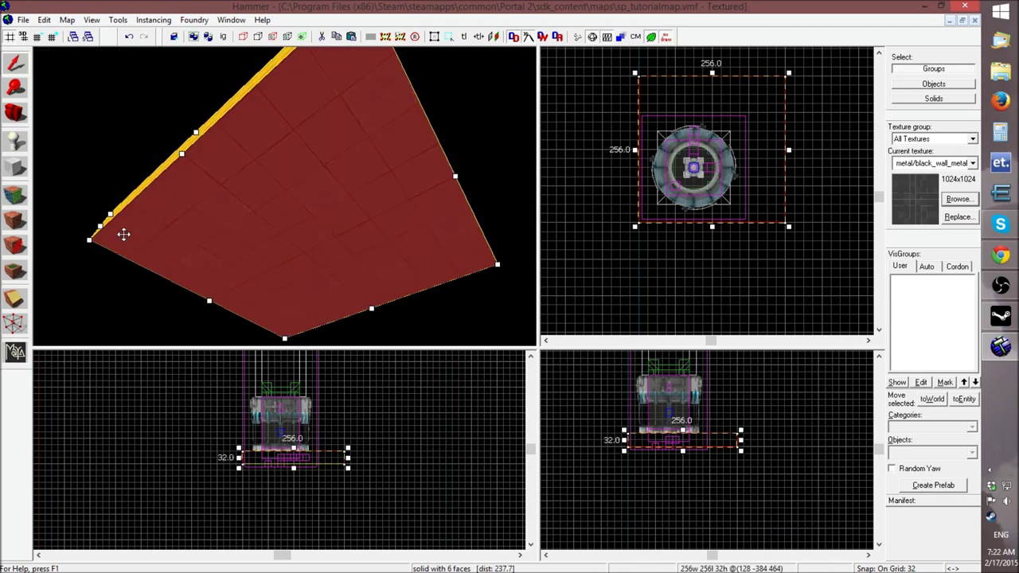
left_click(13, 296)
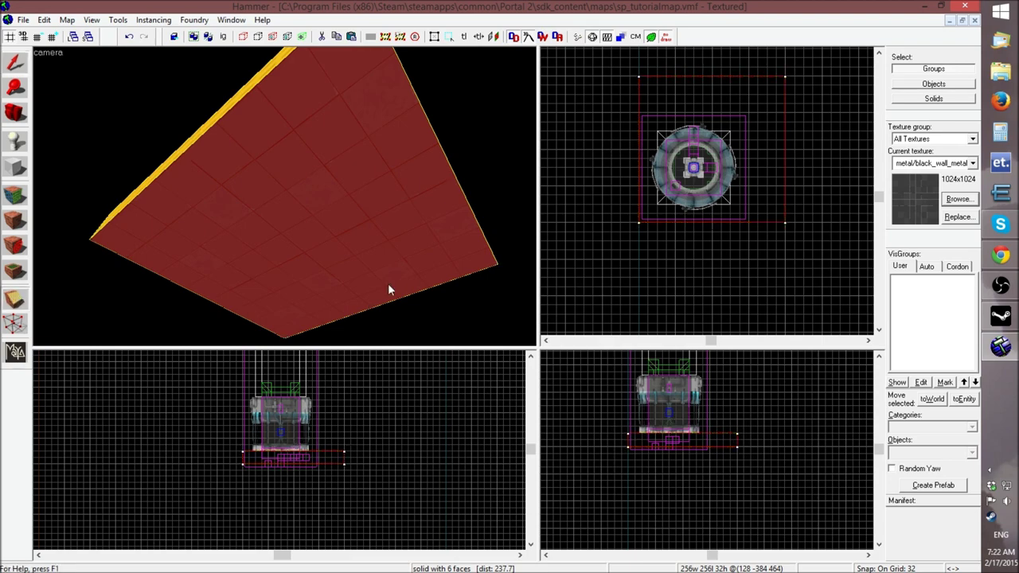
scroll(677, 103, "up", 3)
scroll(628, 111, "down", 2)
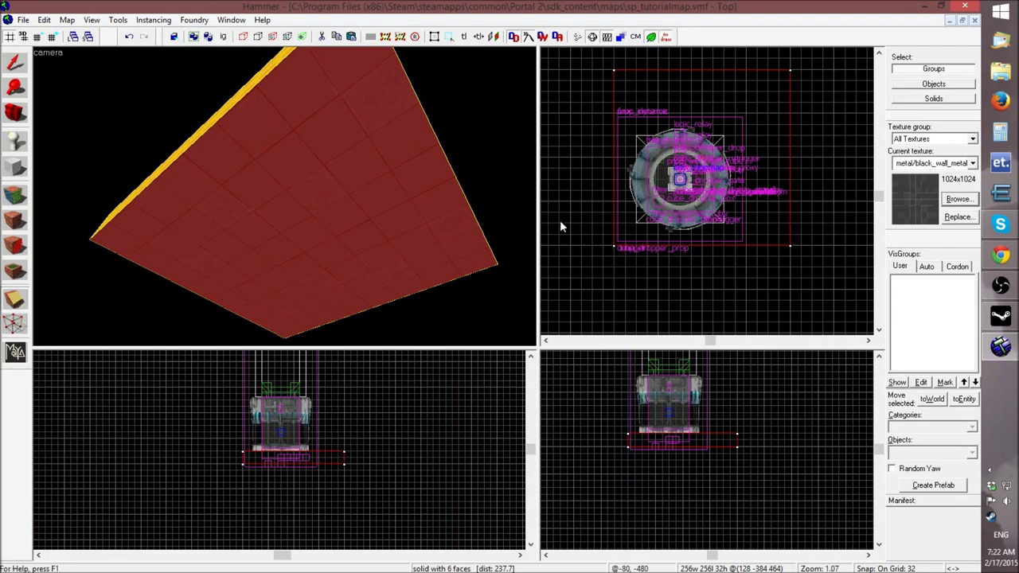
scroll(560, 219, "up", 3)
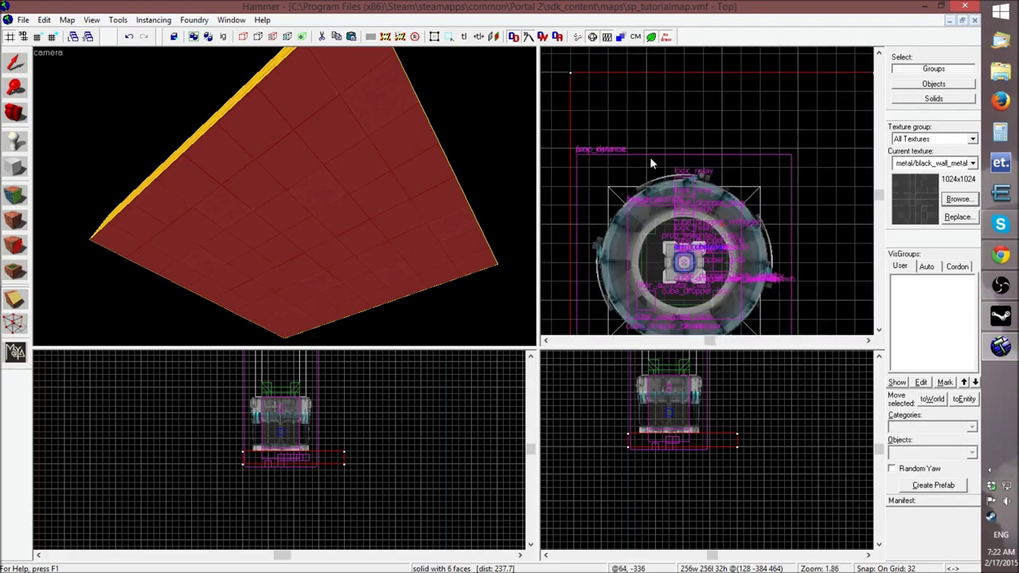
scroll(648, 174, "up", 2)
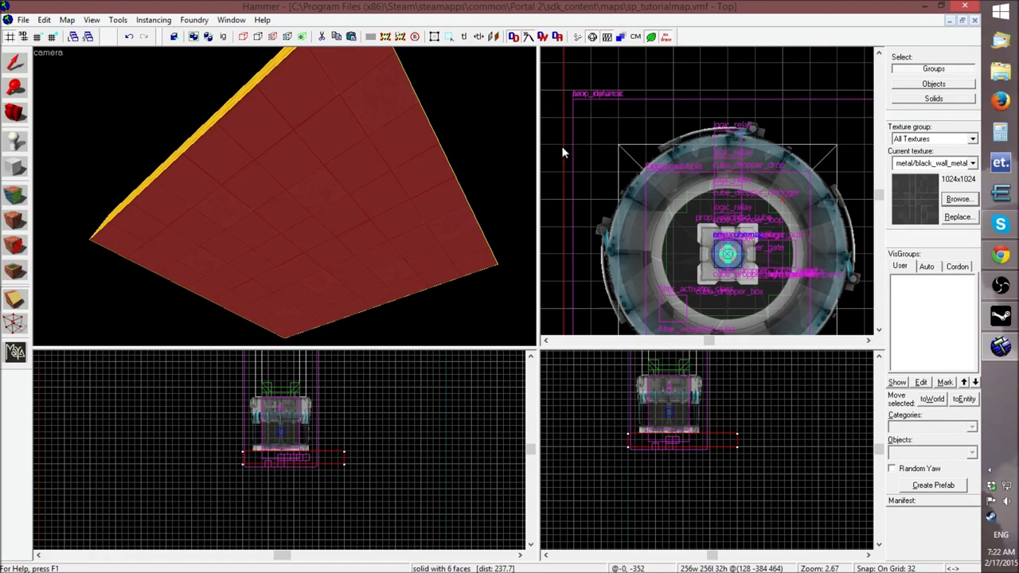
left_click_drag(562, 146, 659, 146)
scroll(657, 146, "down", 5)
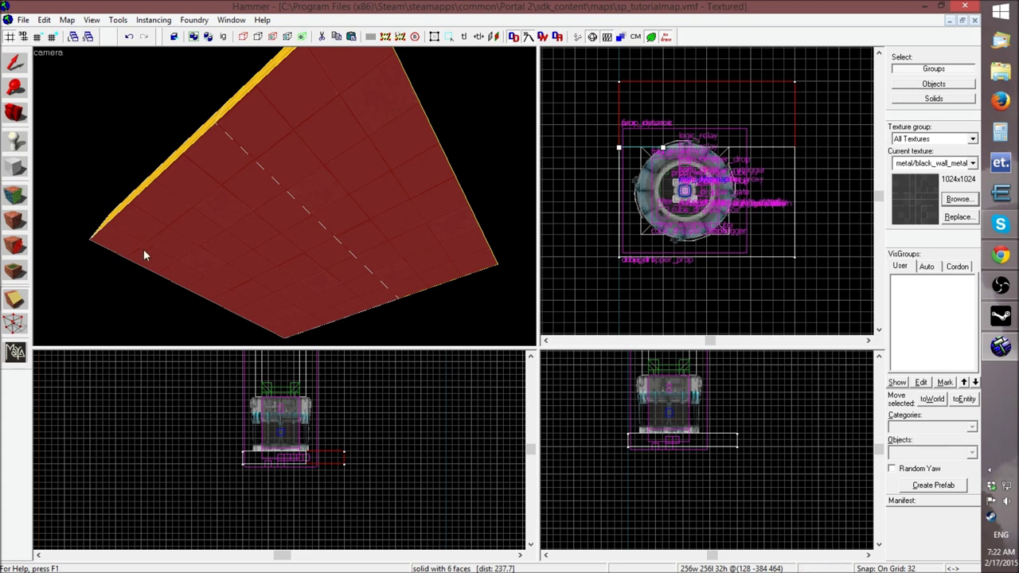
left_click(16, 299)
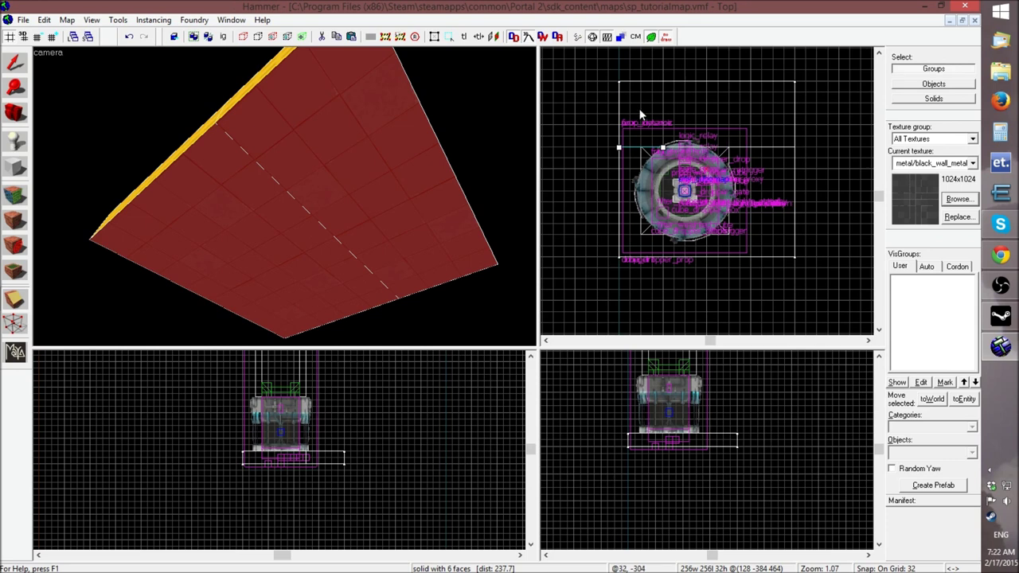
left_click(422, 164)
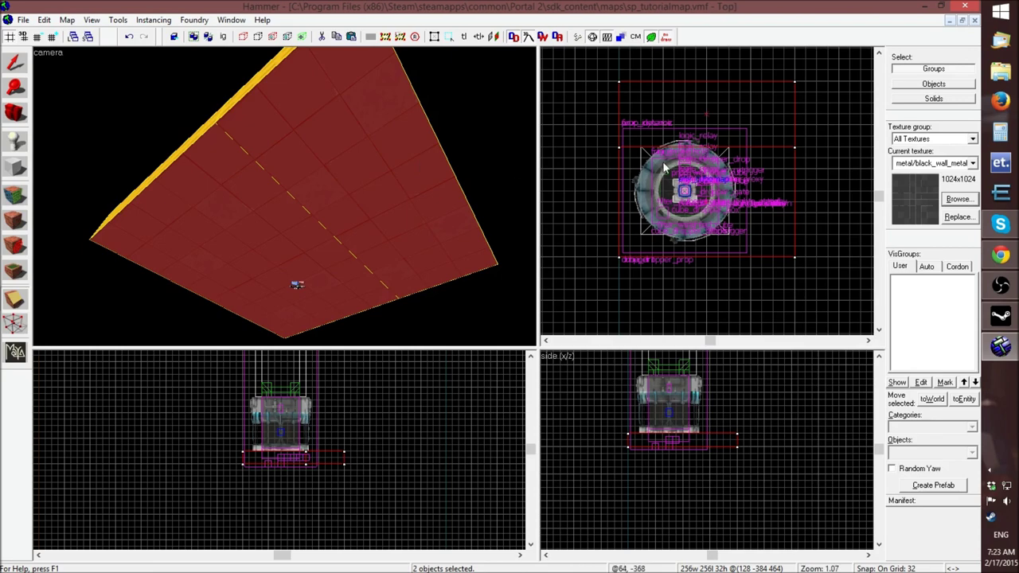
Clip only the 256 by 160 ceiling piece under the dropper along x 160 in the top view, keeping both parts
scroll(642, 149, "up", 6)
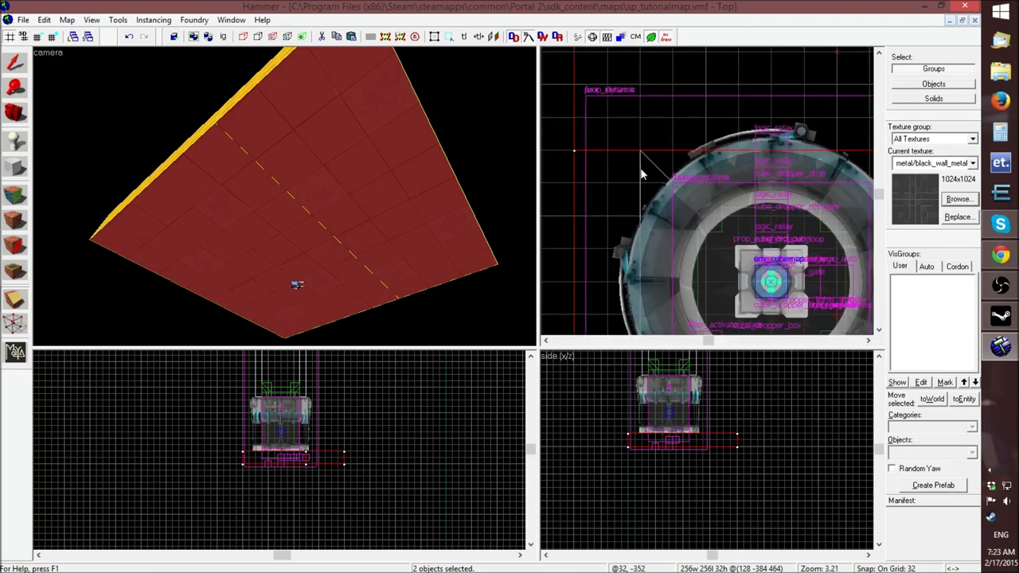
scroll(613, 144, "down", 2)
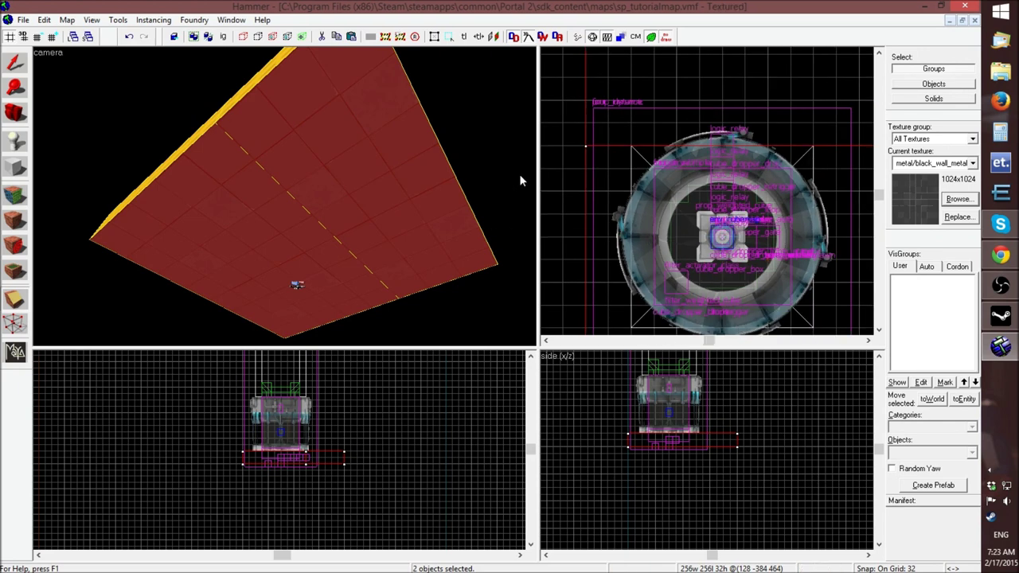
left_click(9, 73)
left_click(66, 76)
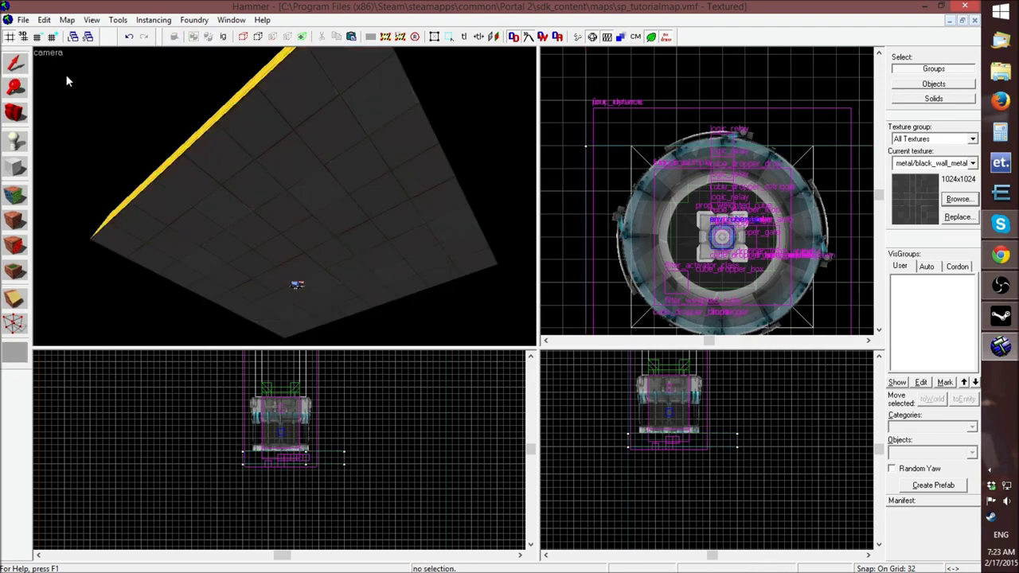
left_click(255, 229)
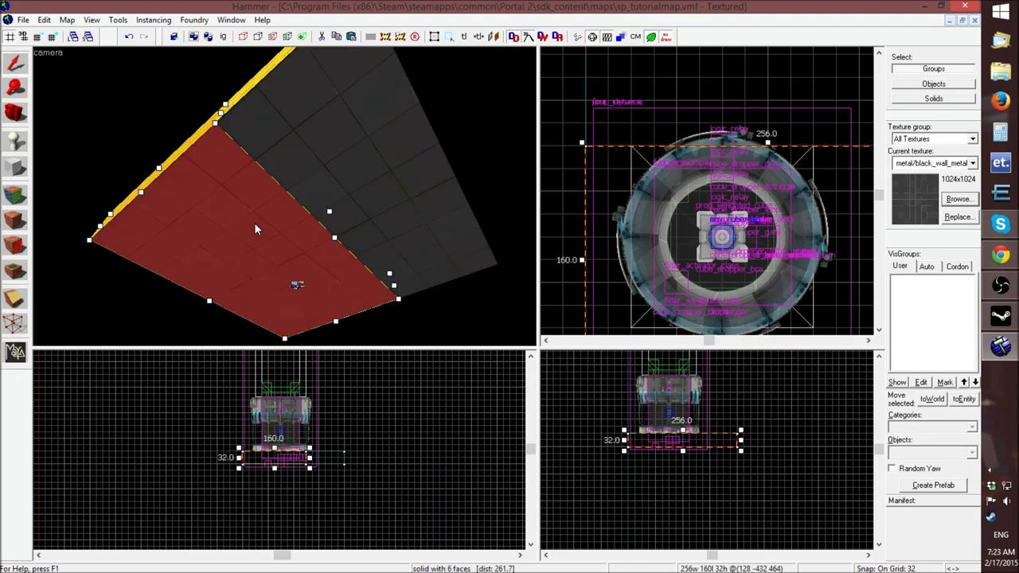
scroll(255, 229, "down", 2)
scroll(581, 196, "down", 3)
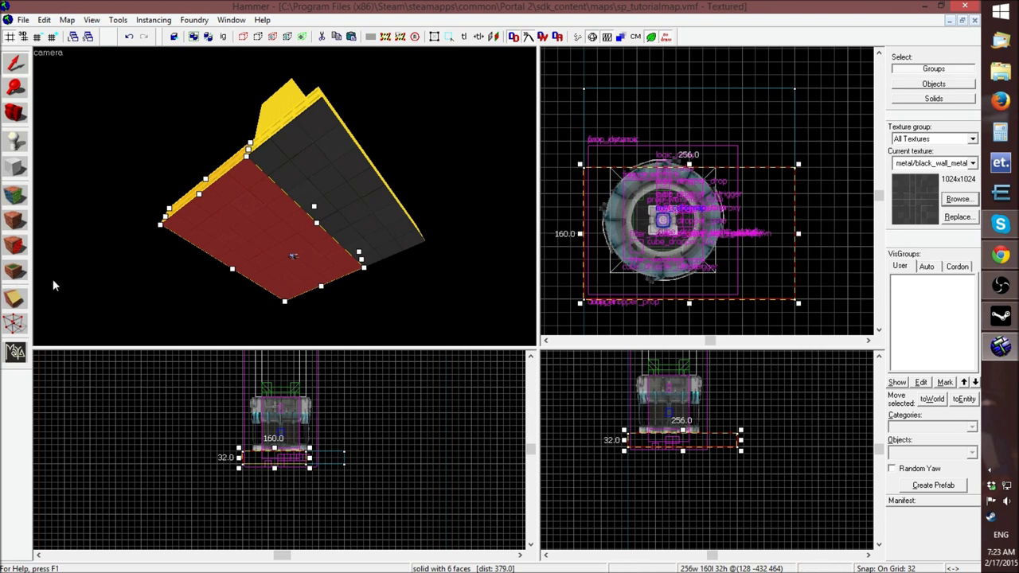
left_click(10, 300)
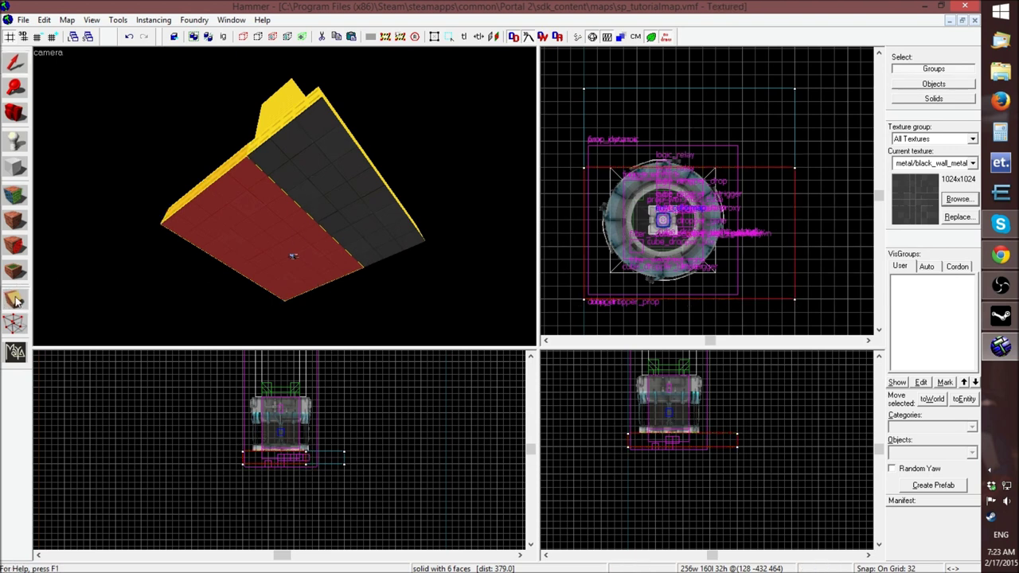
scroll(693, 188, "up", 6)
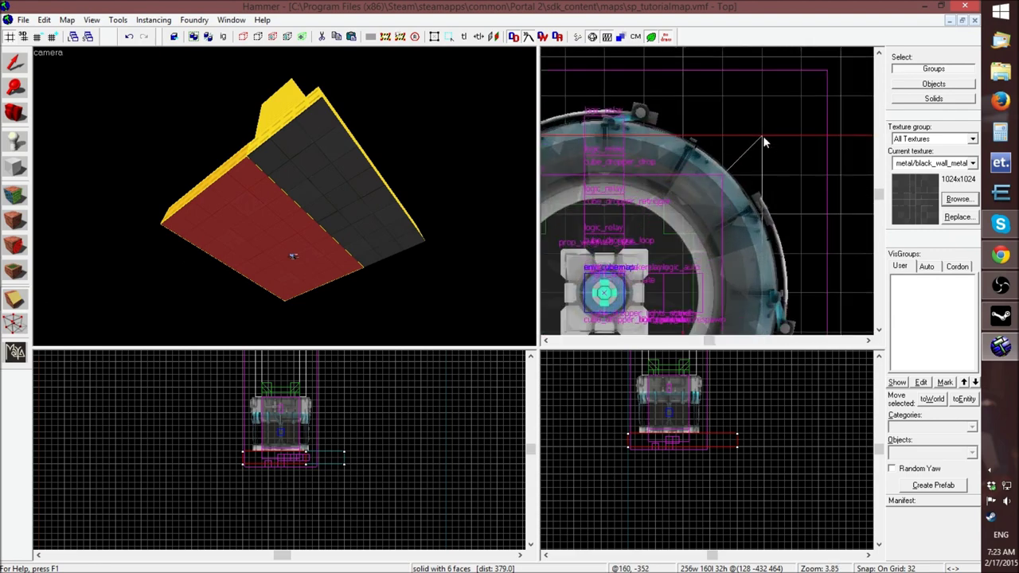
left_click_drag(761, 138, 763, 191)
scroll(763, 137, "down", 5)
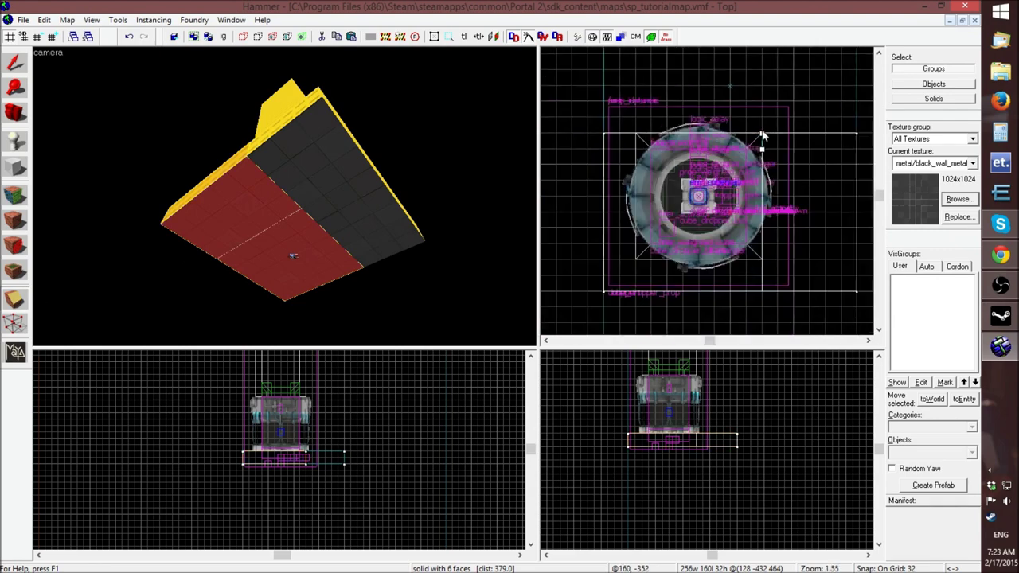
key("Return")
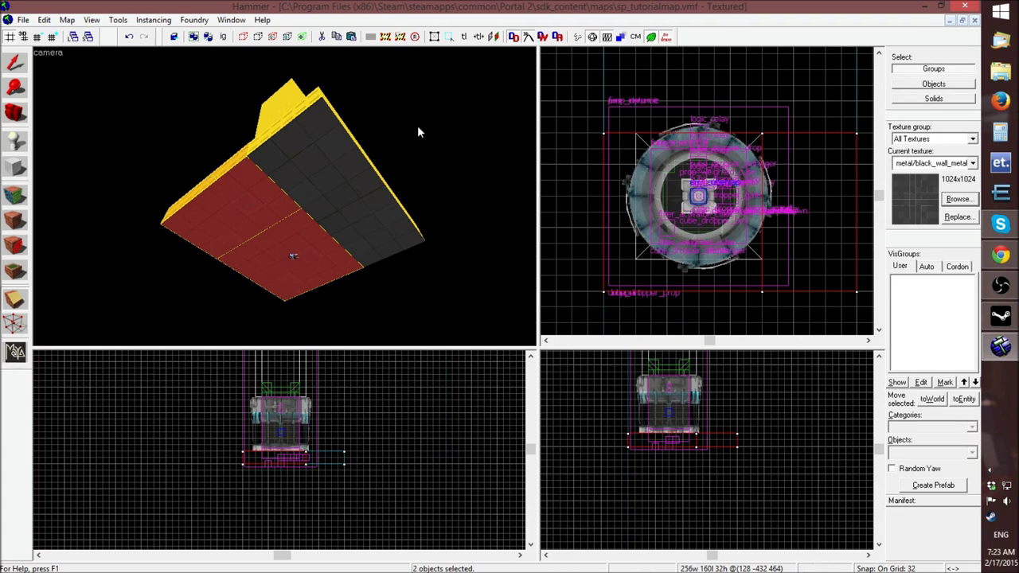
Clip only the 160 by 160 ceiling piece under the dropper along y -480 in the top view, keeping both parts
left_click(13, 65)
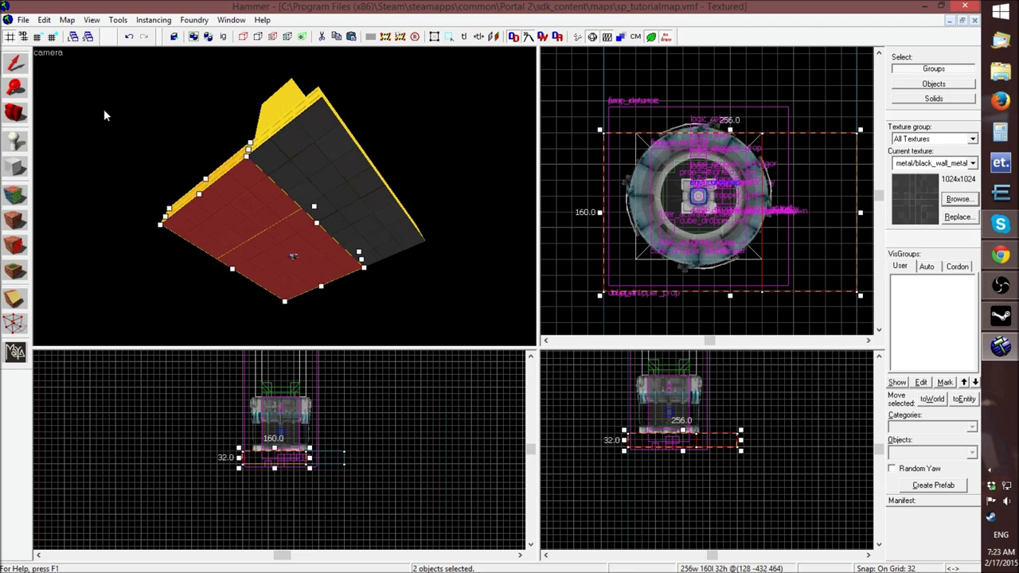
left_click(106, 111)
left_click(287, 242)
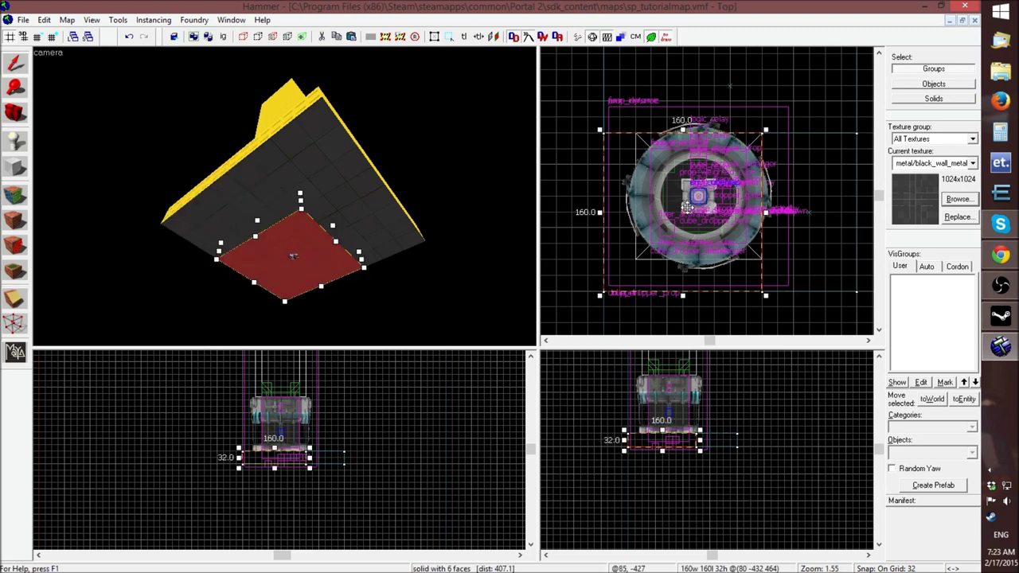
left_click(14, 298)
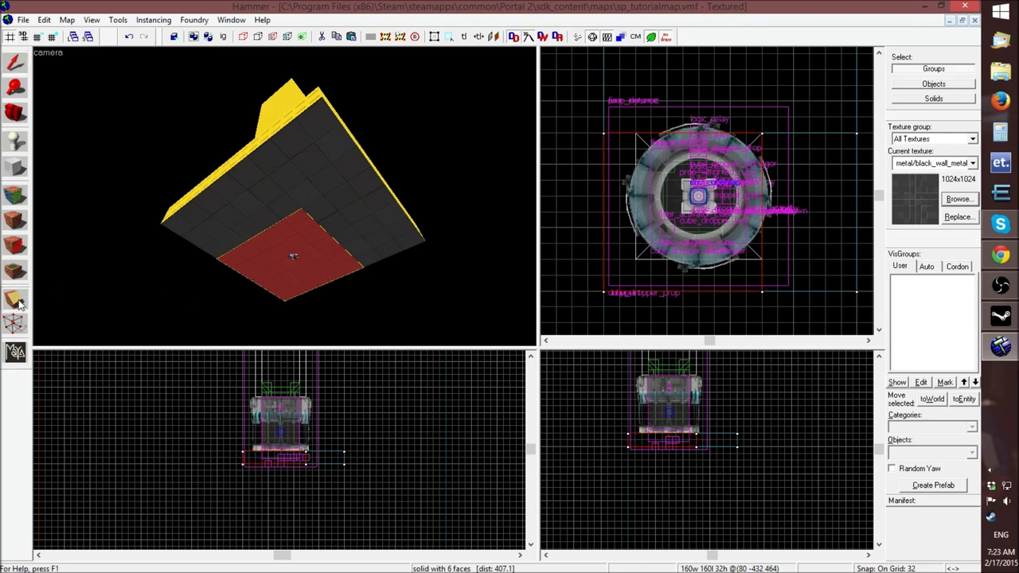
left_click_drag(761, 260, 700, 261)
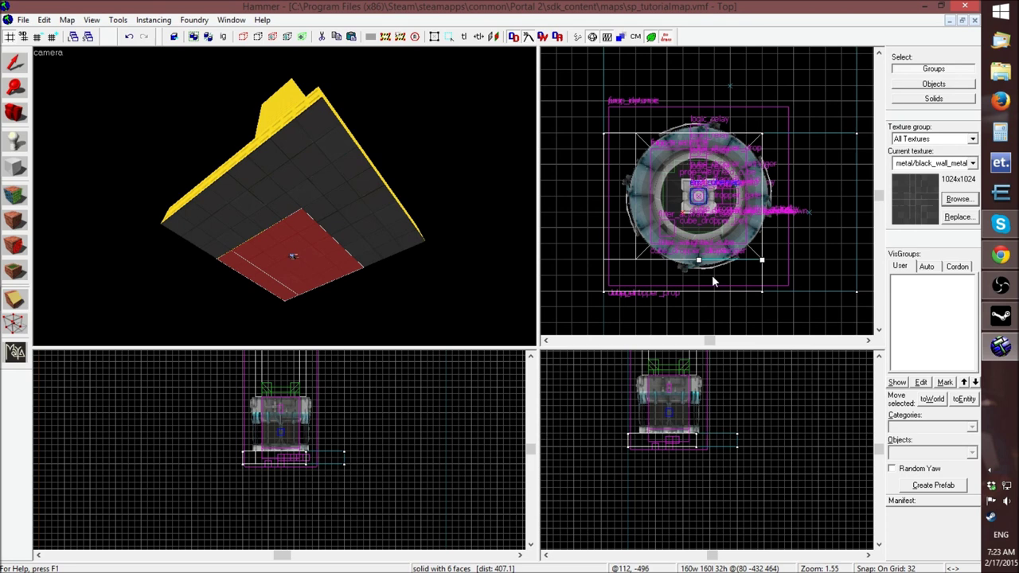
key("Return")
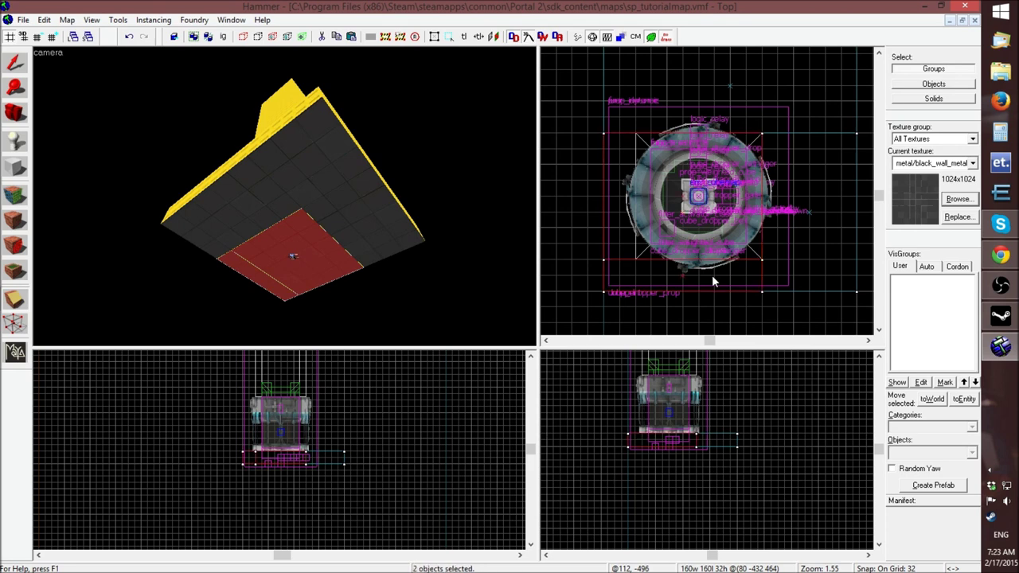
Clip only the 160 by 128 ceiling piece under the dropper along x 32 in the top view, keeping both parts
left_click(15, 63)
left_click(158, 137)
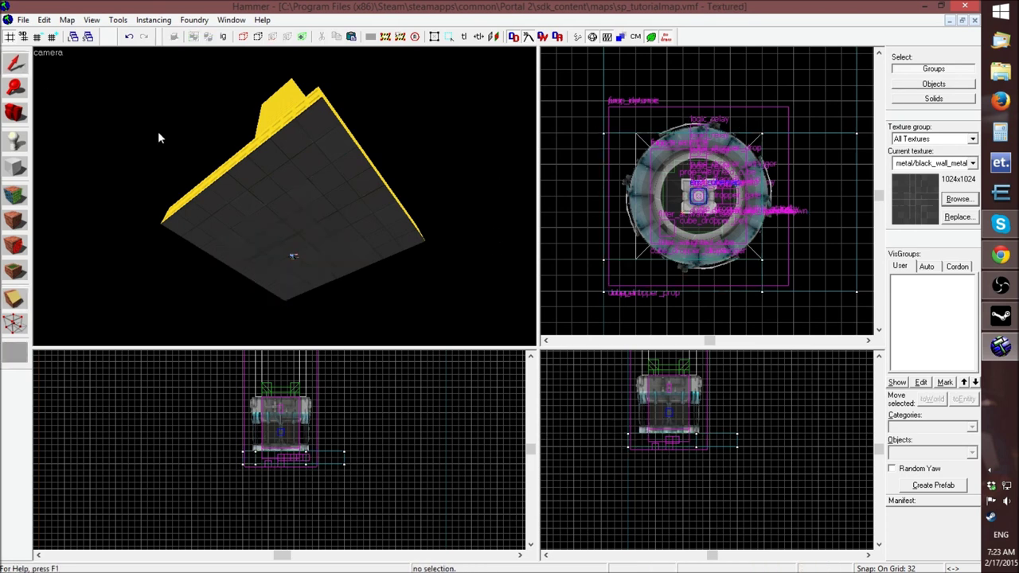
left_click(294, 236)
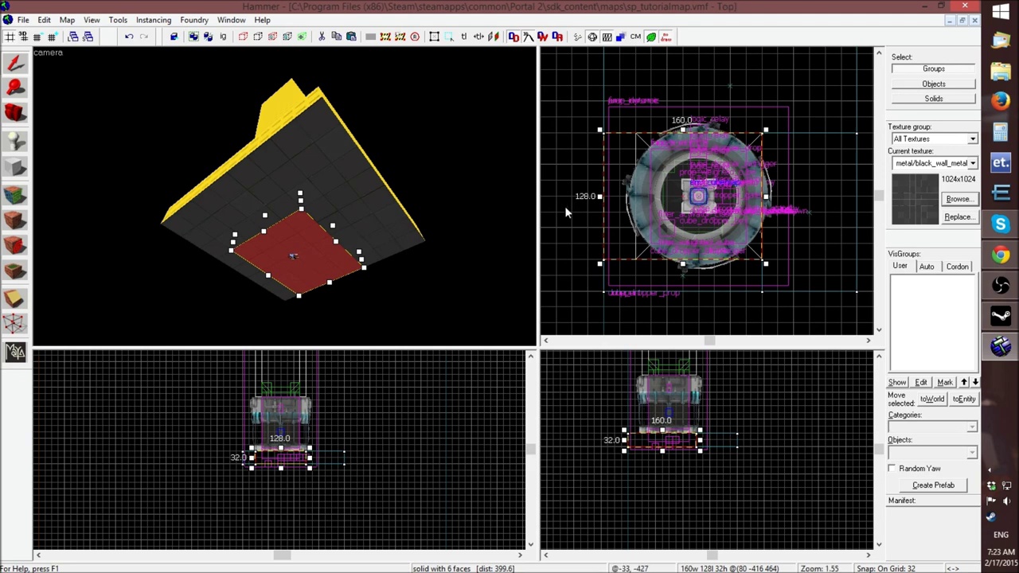
left_click(14, 300)
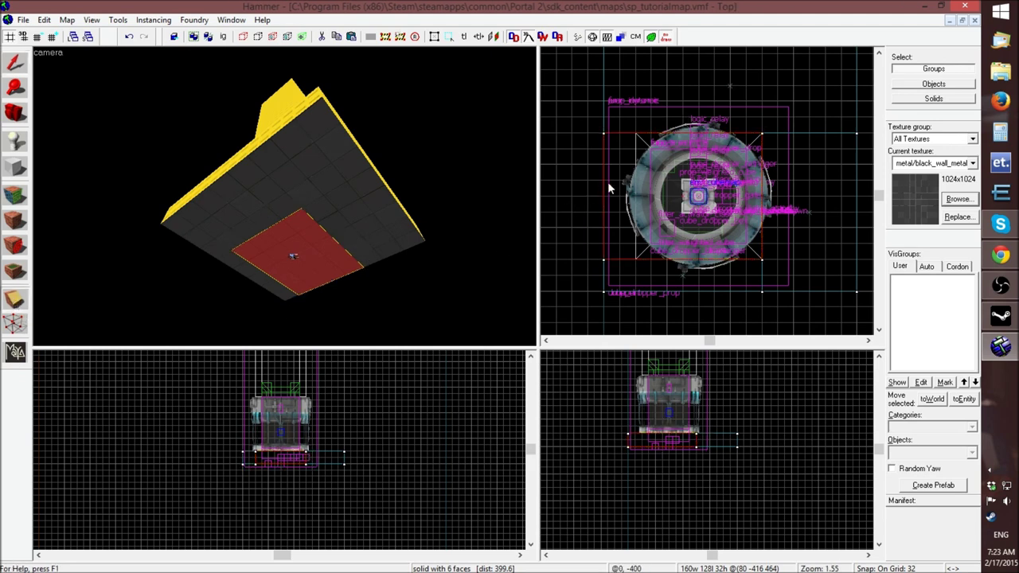
left_click_drag(635, 134, 643, 163)
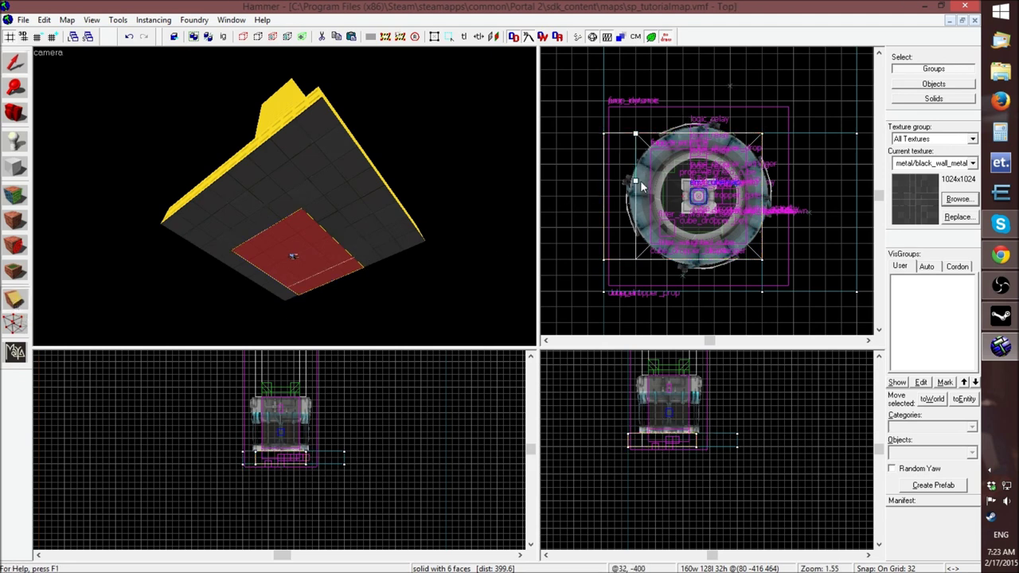
key("Return")
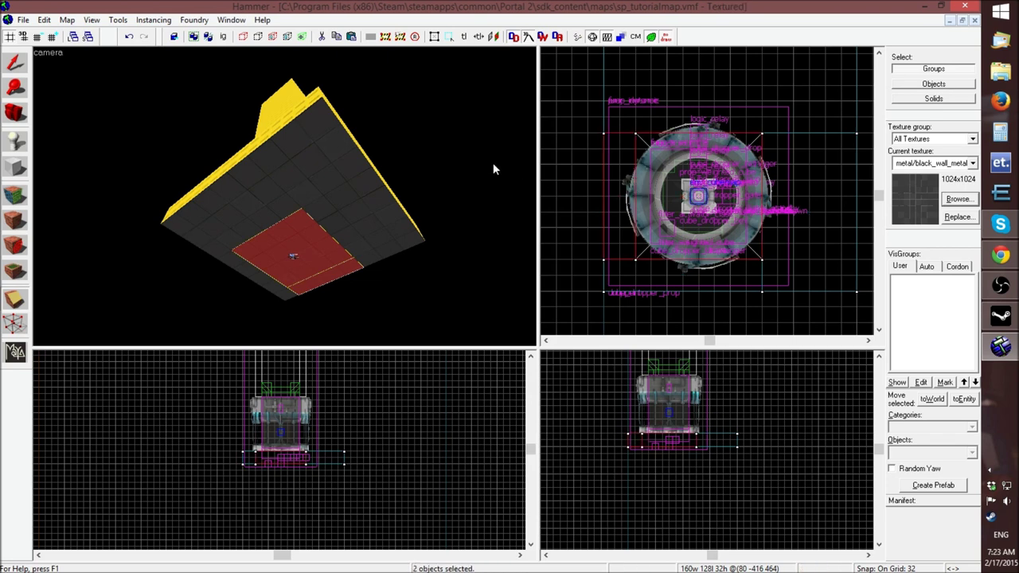
Delete the 128 by 128 ceiling piece directly beneath the dropper to cut a square opening
left_click(14, 63)
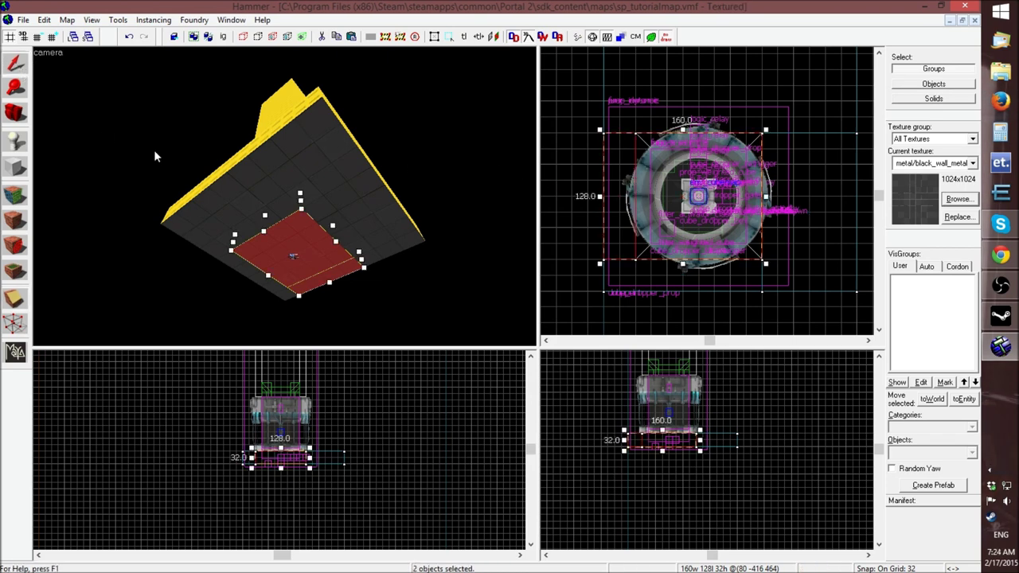
left_click(114, 166)
left_click(300, 245)
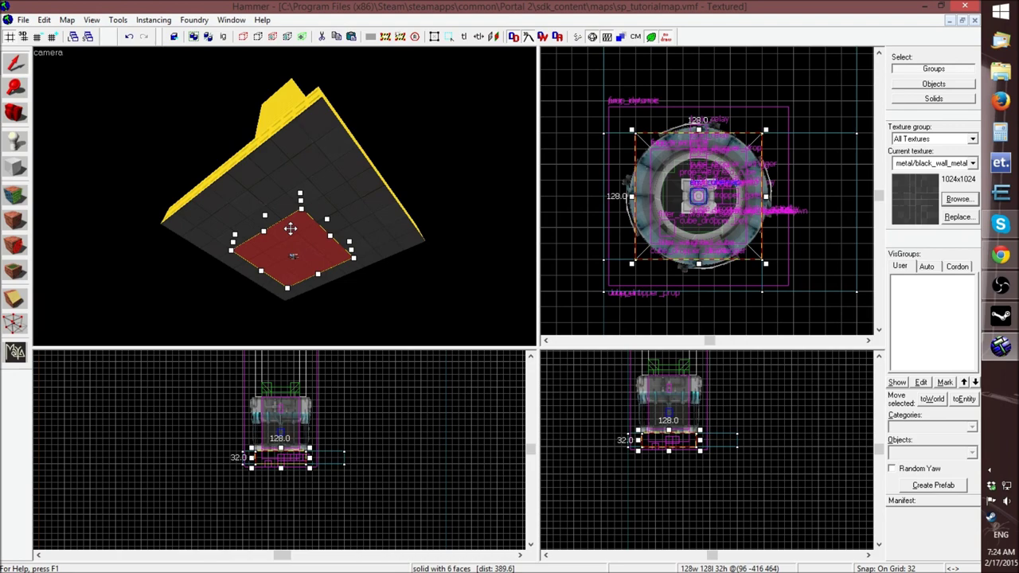
key("Delete")
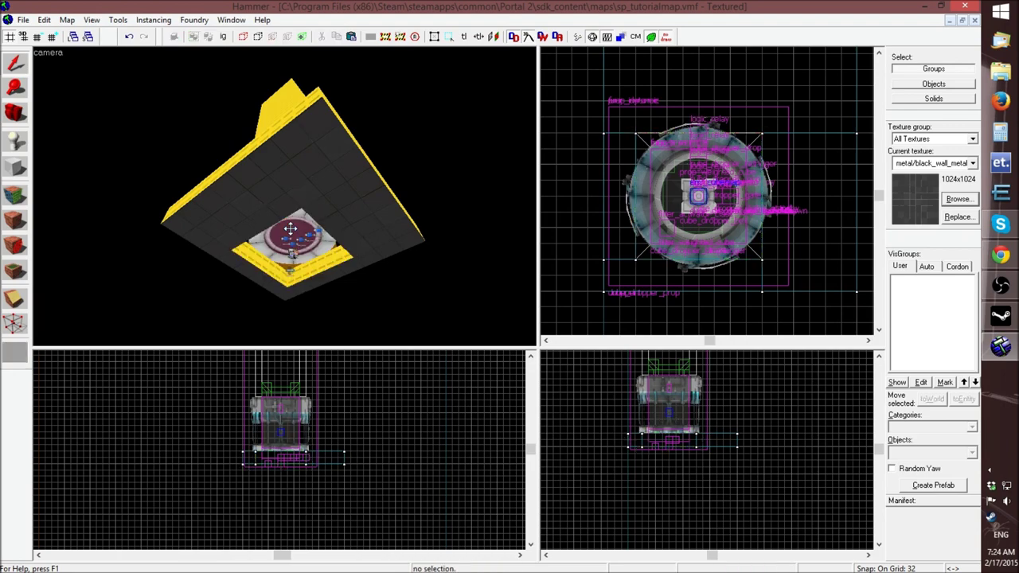
Inspect the square ceiling opening and its fit with the dropper from below and above in the 3D view
key("z")
key("w")
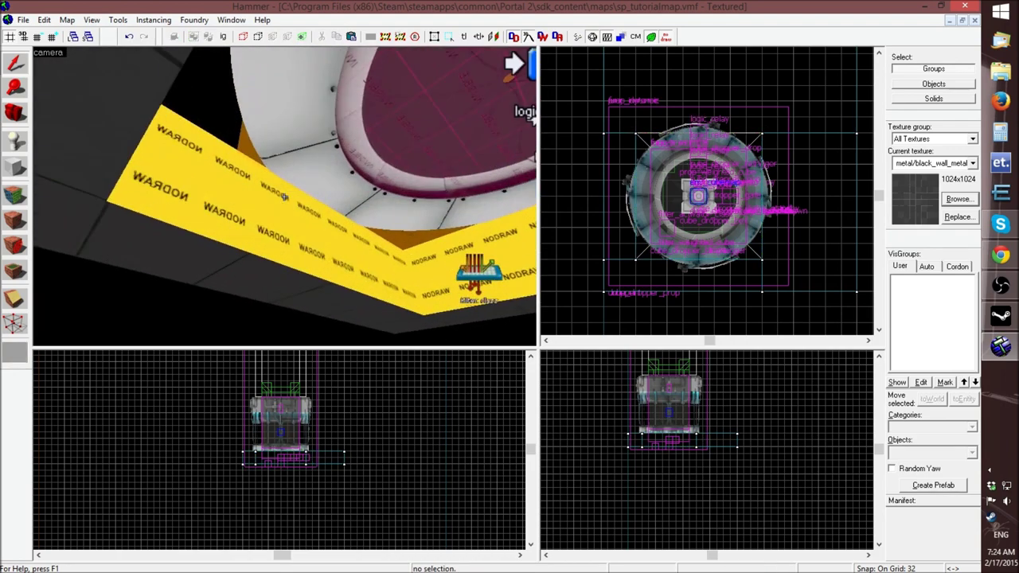
key("s")
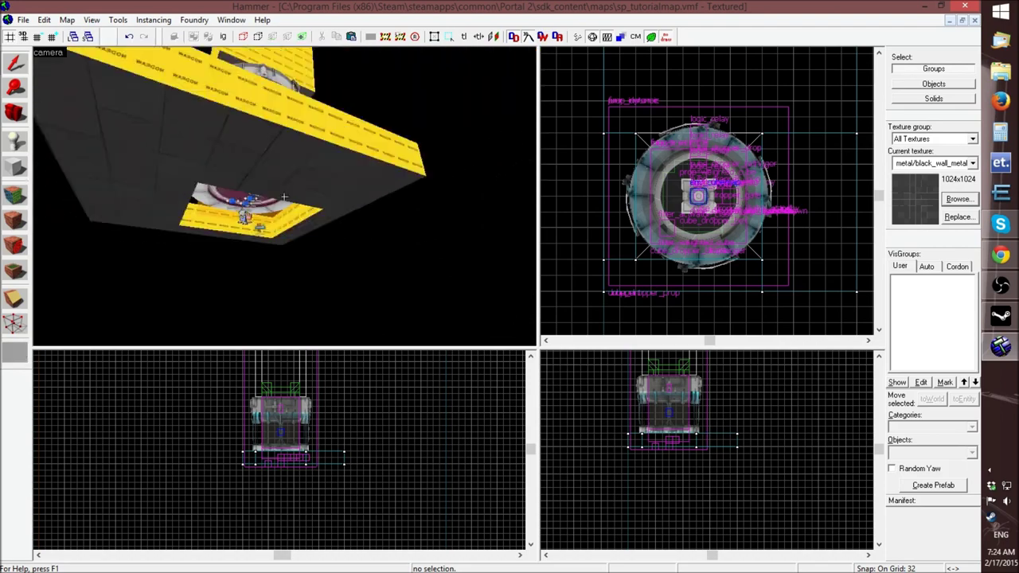
key("s")
key("w")
key("s")
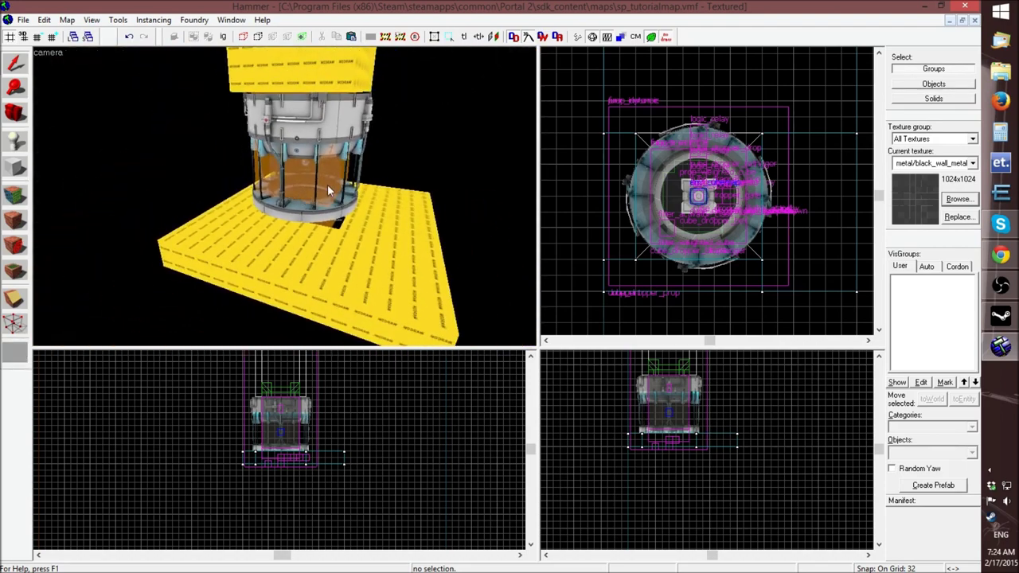
key("z")
key("s")
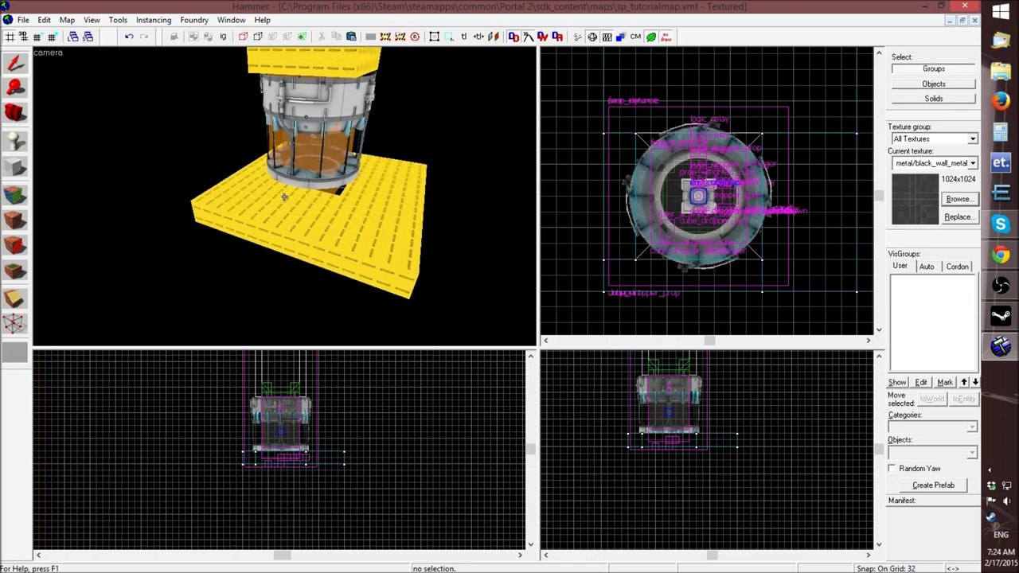
key("w")
key("z")
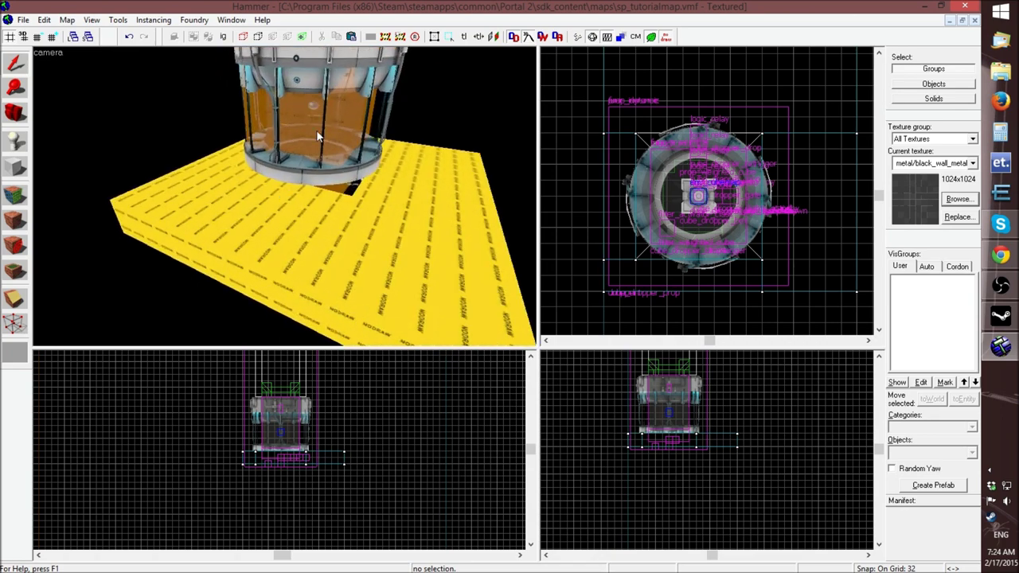
Raise the dropper instance 32 units above the ceiling brushes in the front view and clear the selection
left_click(317, 135)
scroll(307, 449, "down", 1)
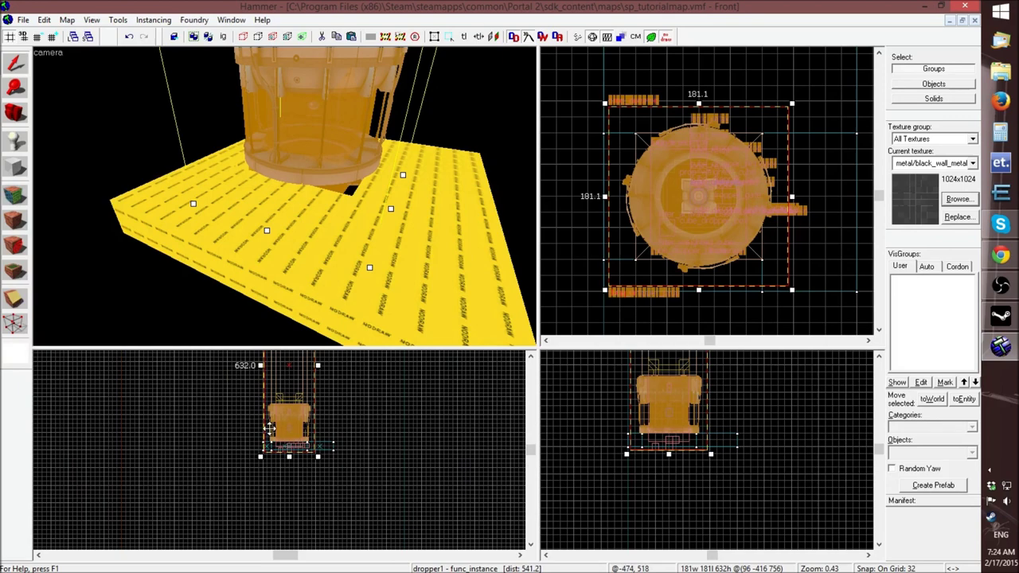
scroll(315, 456, "up", 5)
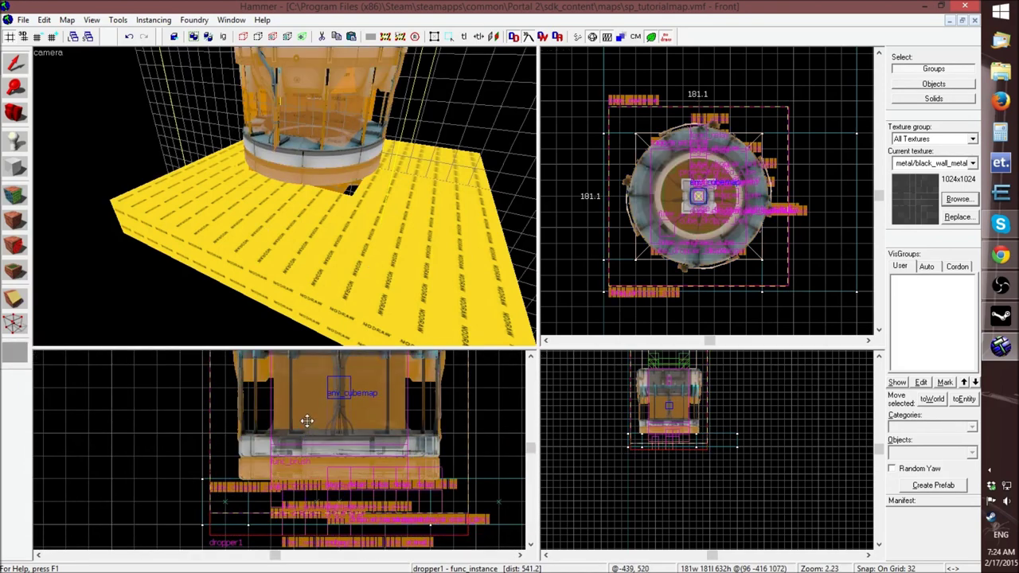
left_click(171, 426)
Duplicate the 256 by 96 ceiling brush beside the opening and place the copy directly on top of it, 32 units higher
key("z")
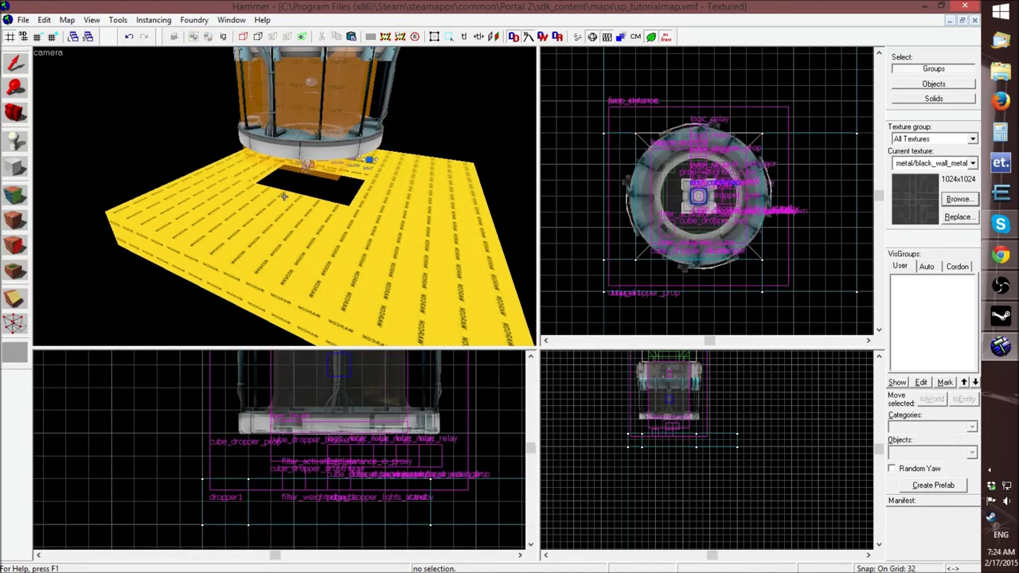
key("a")
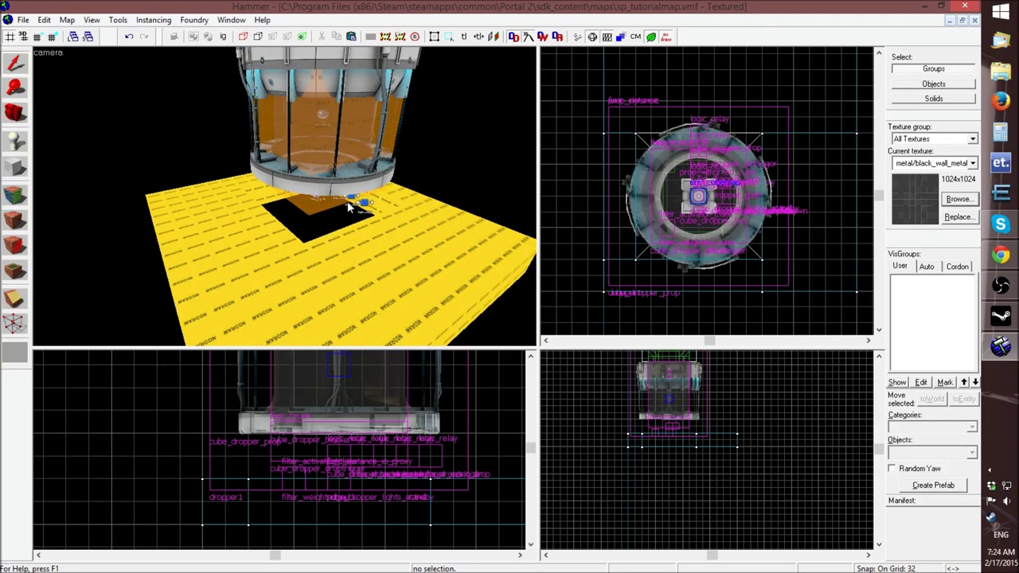
key("a")
key("z")
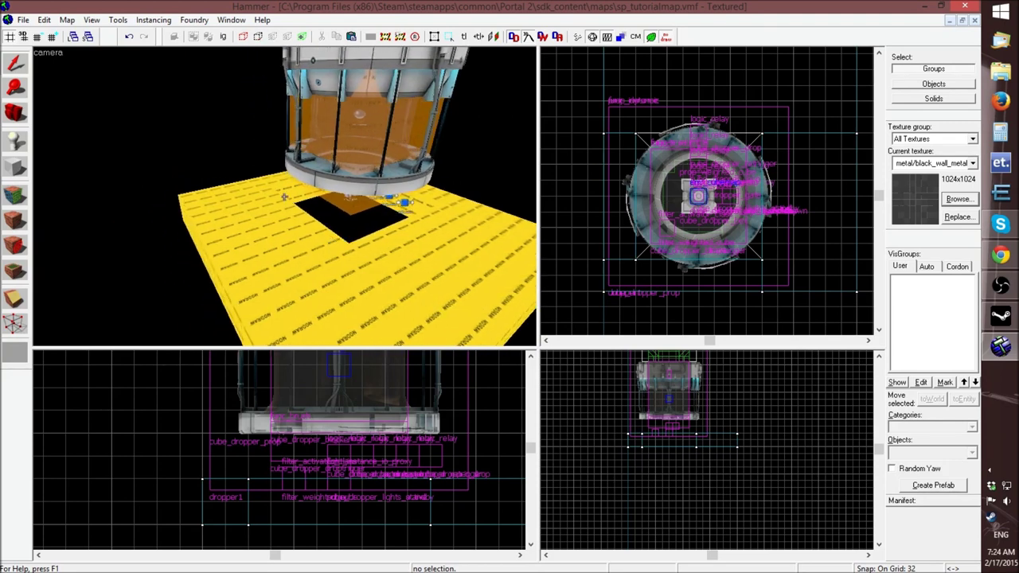
key("s")
scroll(284, 197, "up", 3)
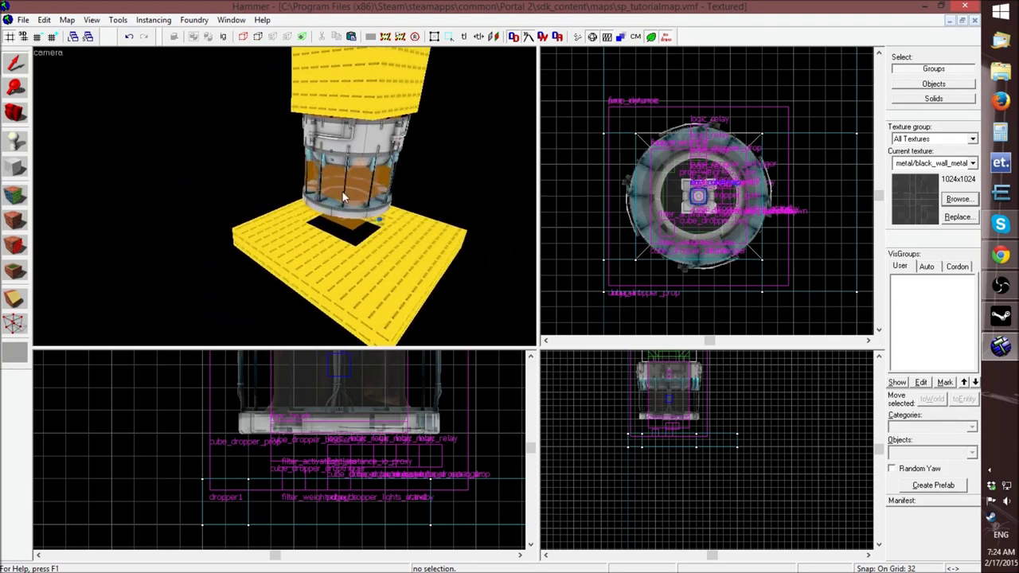
left_click(327, 263)
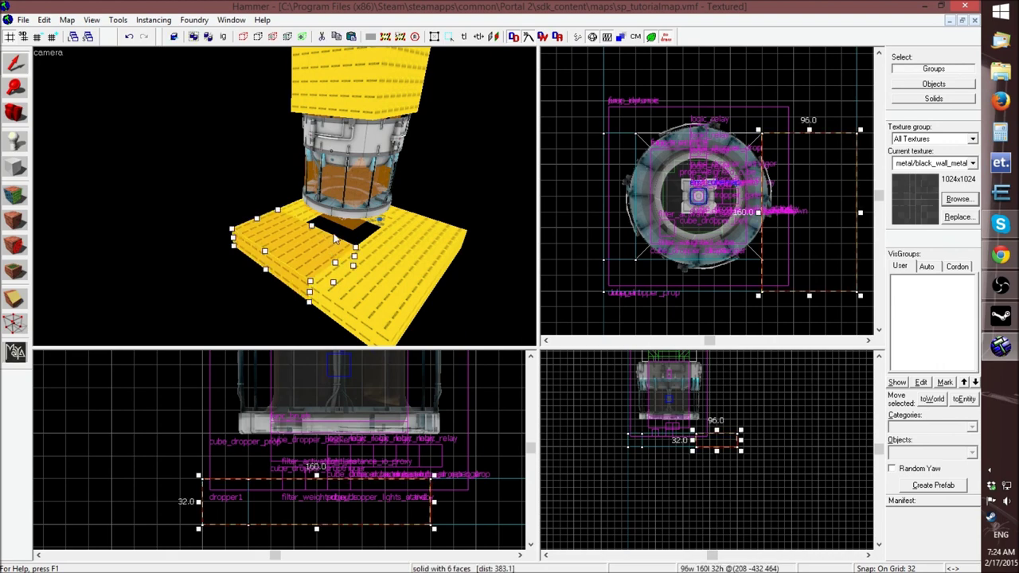
left_click(399, 237)
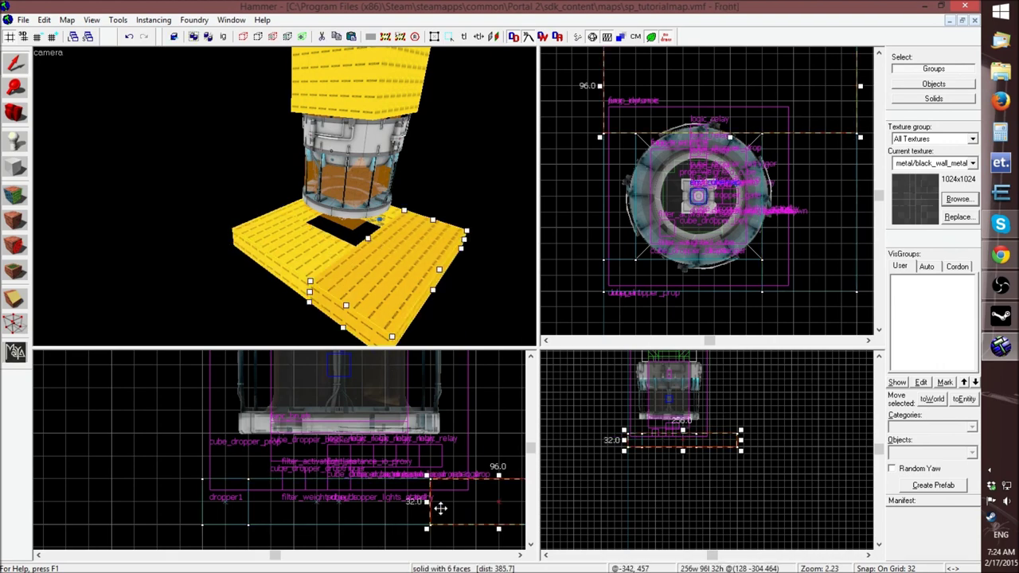
scroll(656, 476, "up", 3)
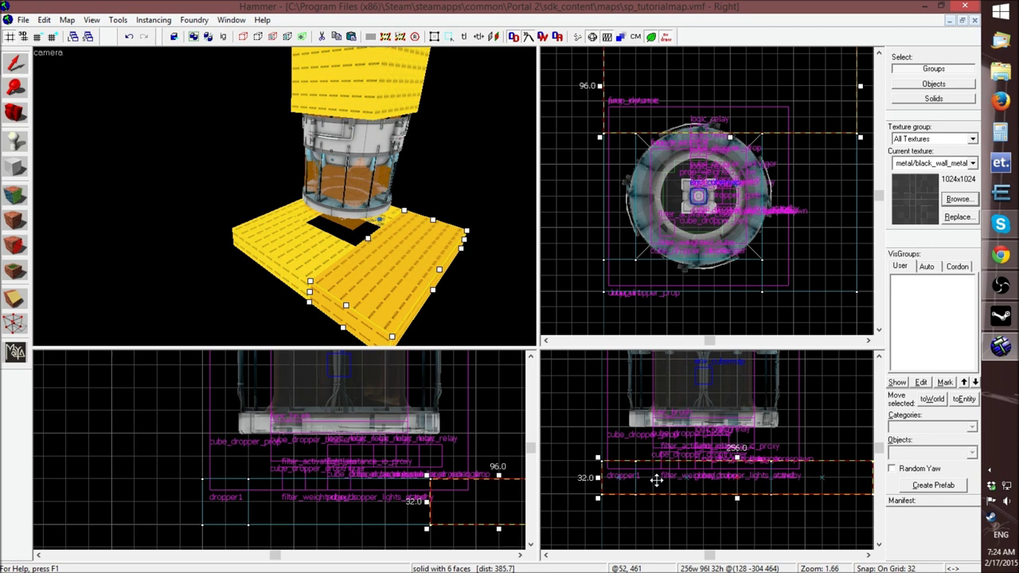
mouse_move(656, 471)
left_mouse_down()
mouse_move(645, 438)
mouse_move(654, 446)
left_mouse_up()
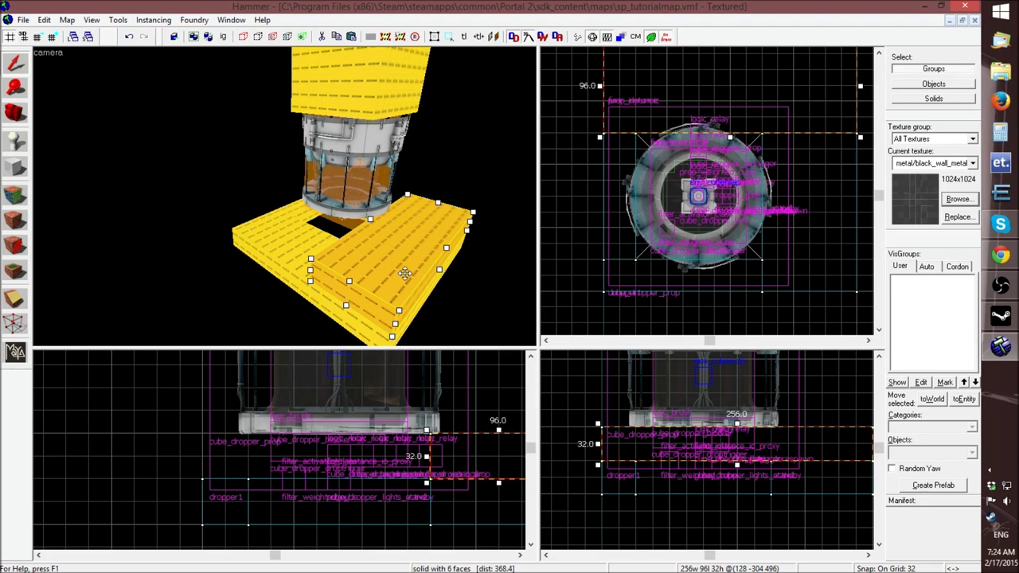
Shrink the duplicated brush to a 256 by 32 strip next to the opening in the top view
scroll(668, 481, "down", 1)
scroll(668, 481, "down", 3)
scroll(694, 198, "down", 5)
scroll(717, 211, "up", 5)
left_click_drag(714, 204, 714, 269)
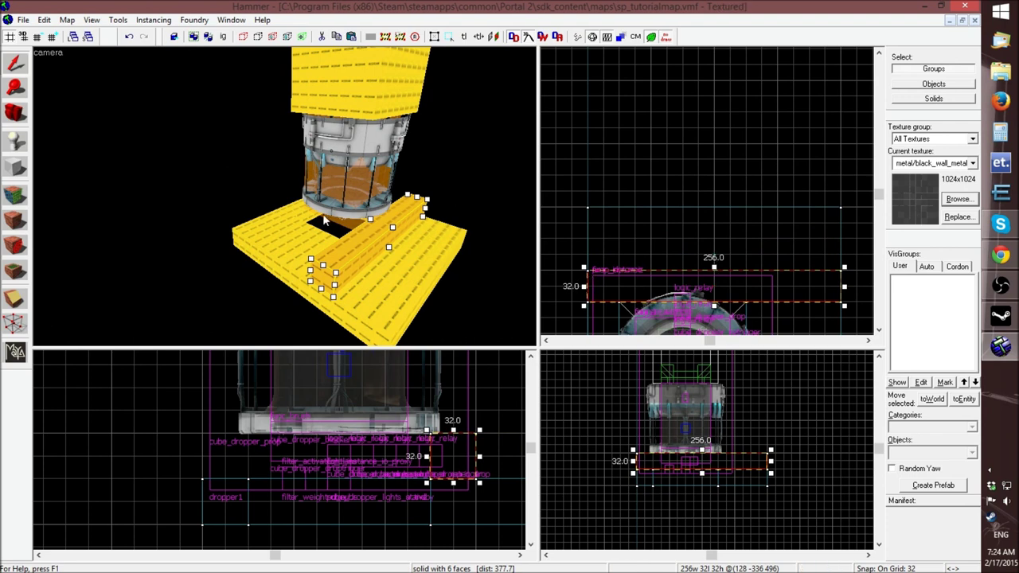
Rotate the strip 90 degrees in the front view so its black metal face points toward the dropper, and clear the selection
key("z")
key("a")
key("z")
scroll(364, 438, "down", 1)
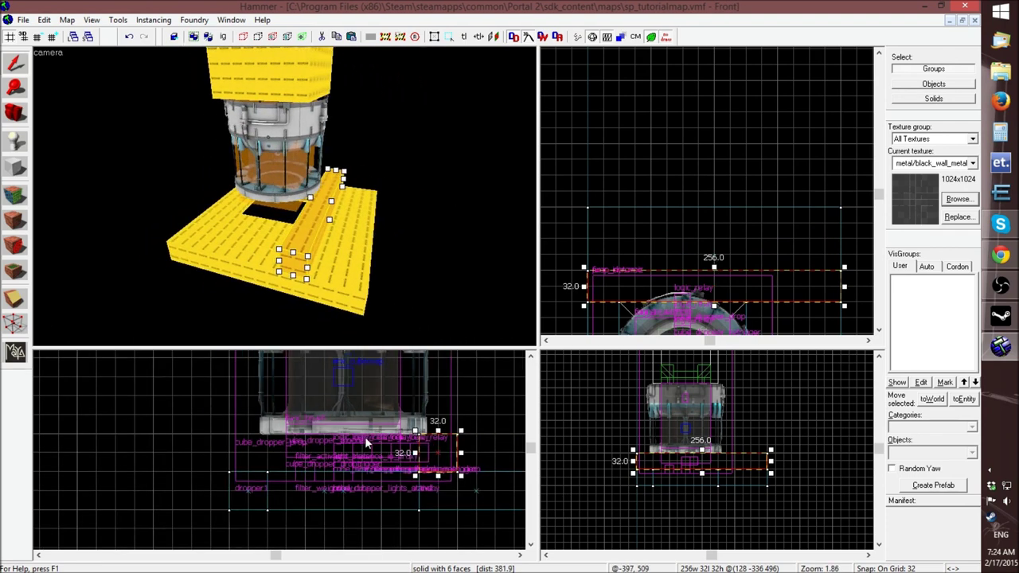
scroll(420, 449, "up", 4)
left_click(440, 440)
mouse_move(413, 416)
left_mouse_down()
mouse_move(448, 414)
mouse_move(480, 430)
left_mouse_up()
key("z")
key("d")
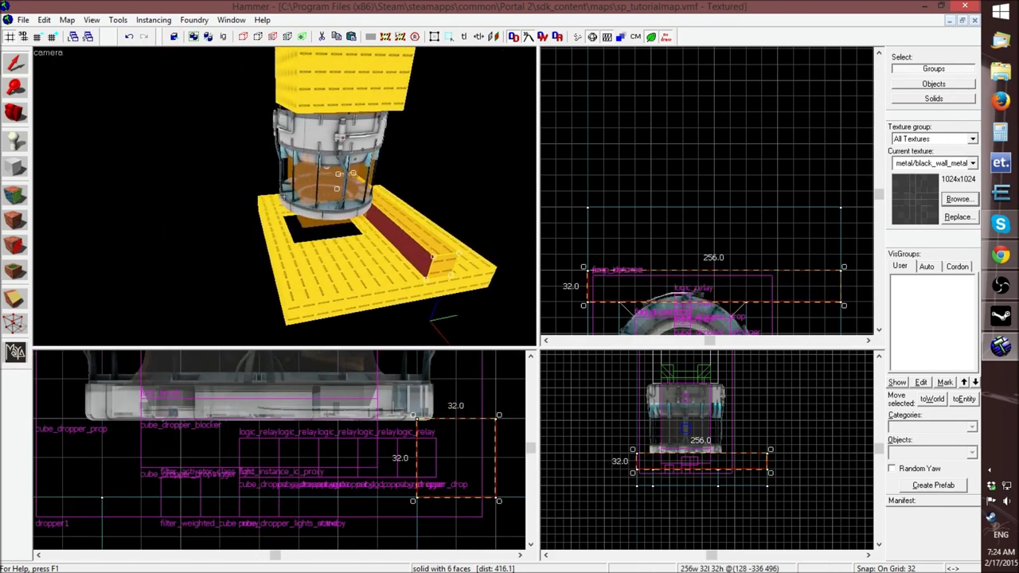
key("z")
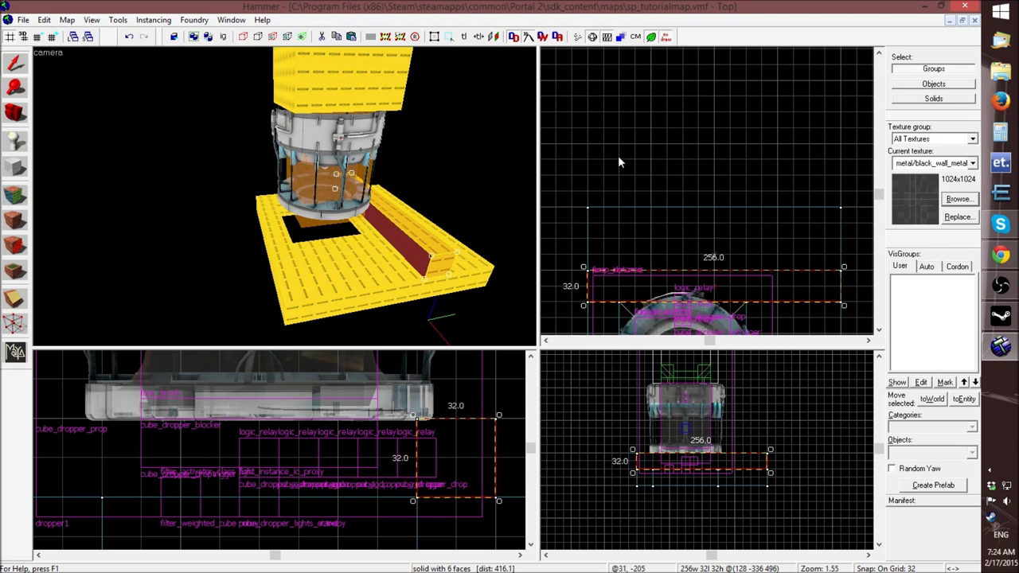
key("Escape")
Stretch the rotated strip upward in the front view to a height of 80 units, forming a wall beside the dropper
key("z")
key("w")
key("s")
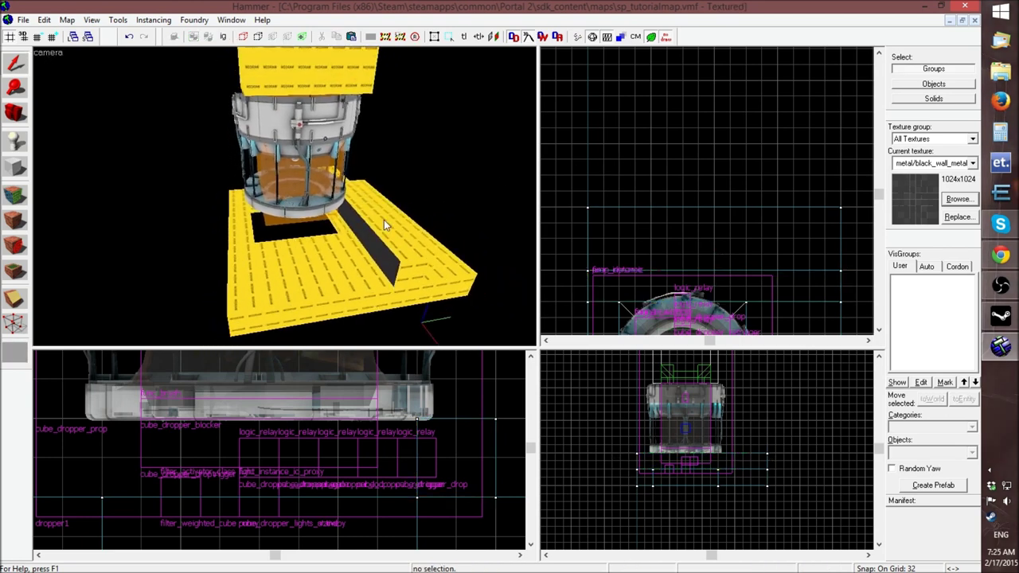
left_click(383, 221)
scroll(460, 463, "down", 5)
scroll(427, 478, "up", 3)
left_click_drag(430, 475, 428, 402)
Move the 80-unit-high wall brush 16 units away from the dropper in the front view
scroll(412, 460, "down", 5)
scroll(413, 411, "up", 4)
left_click_drag(433, 501, 457, 498)
scroll(452, 460, "down", 5)
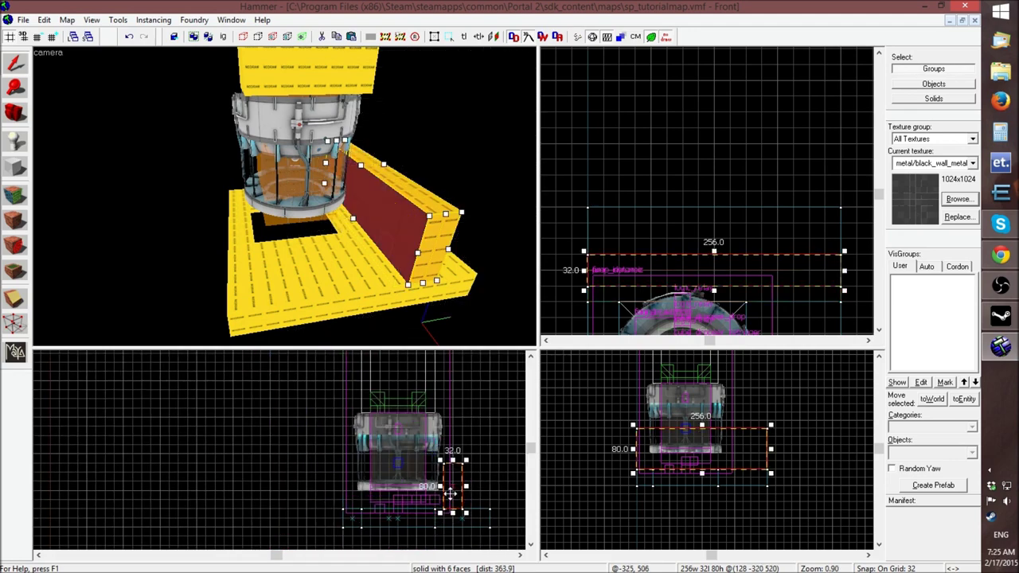
key("z")
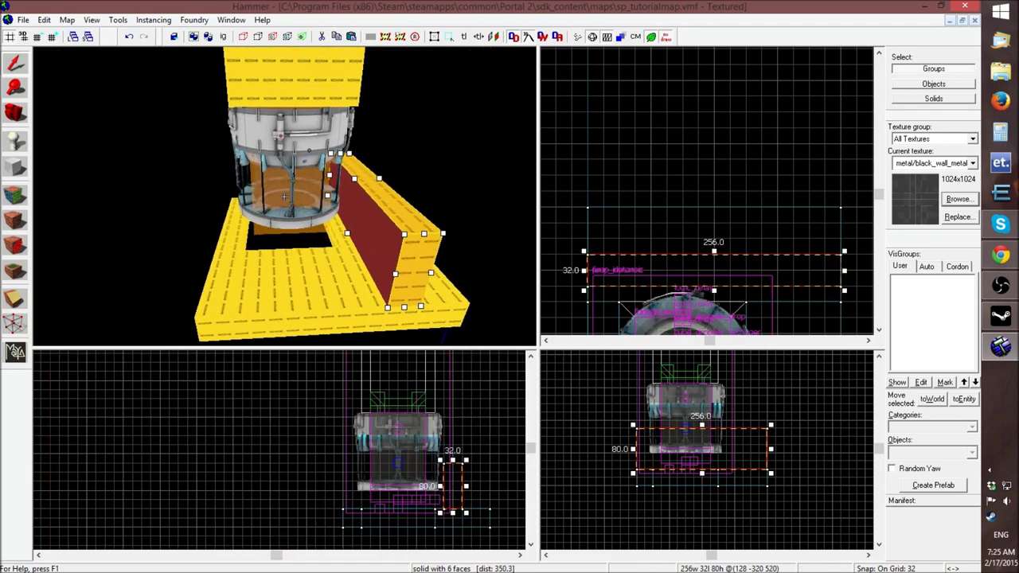
scroll(284, 196, "up", 4)
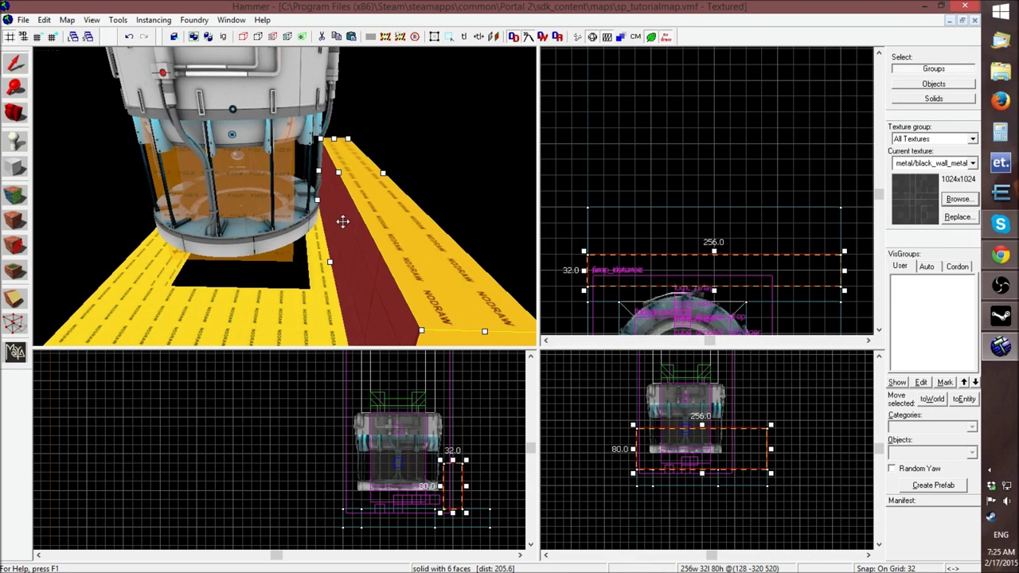
scroll(418, 434, "down", 2)
scroll(438, 474, "up", 2)
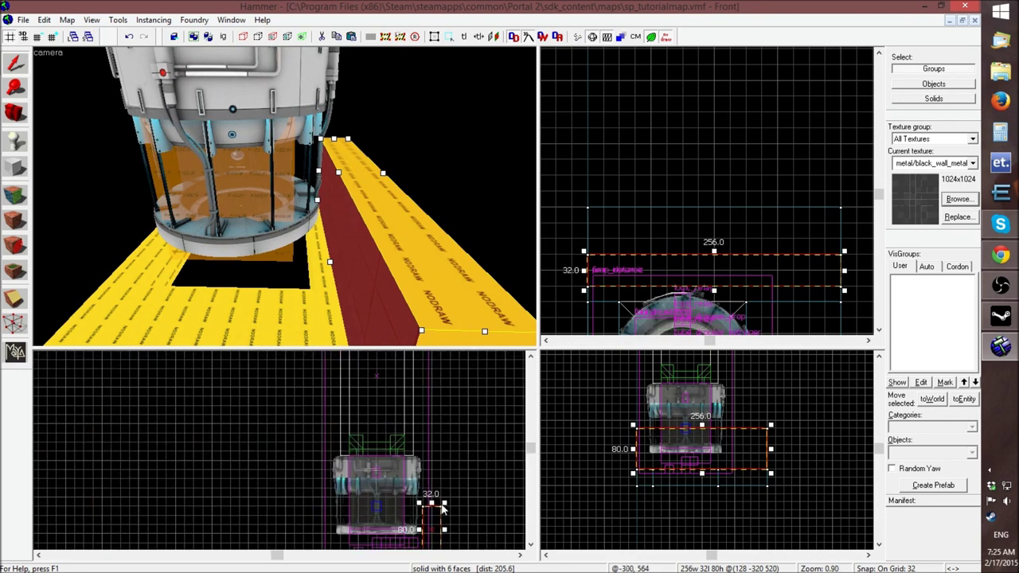
left_click_drag(431, 505, 431, 462)
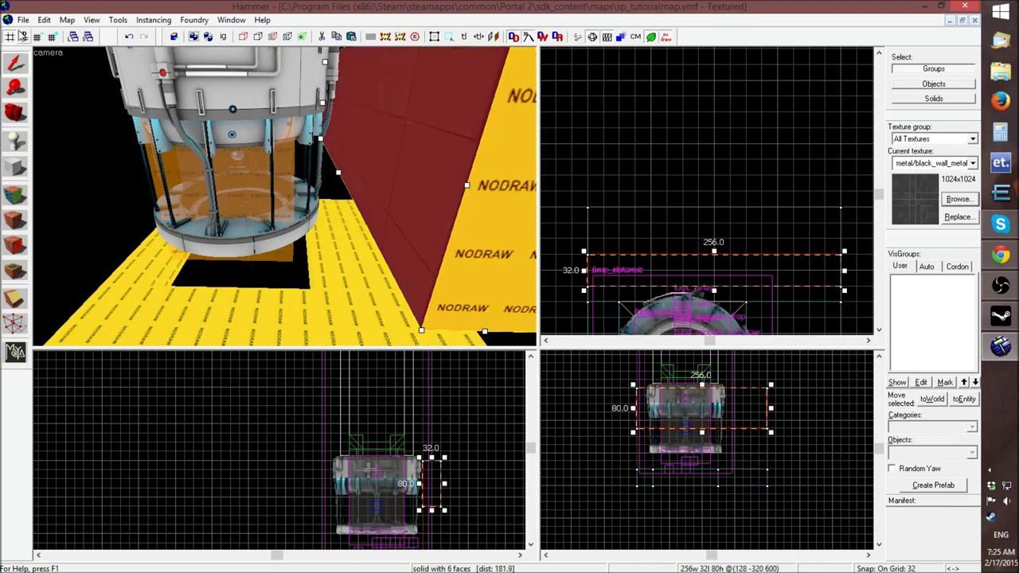
left_click(42, 20)
left_click(64, 34)
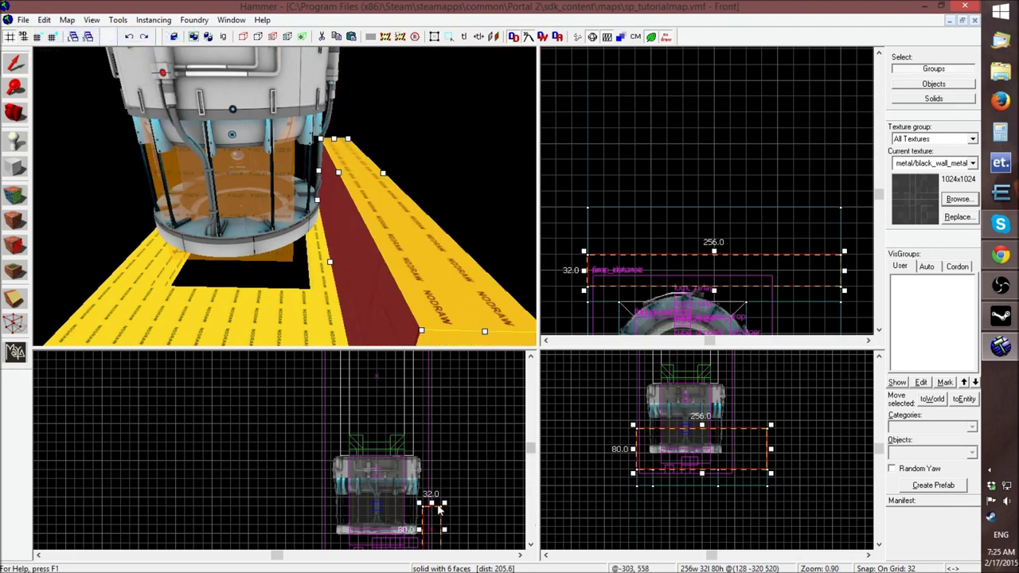
Stretch the wall brush beside the dropper upward in the front view to a height of 176 units
left_click_drag(430, 502, 438, 447)
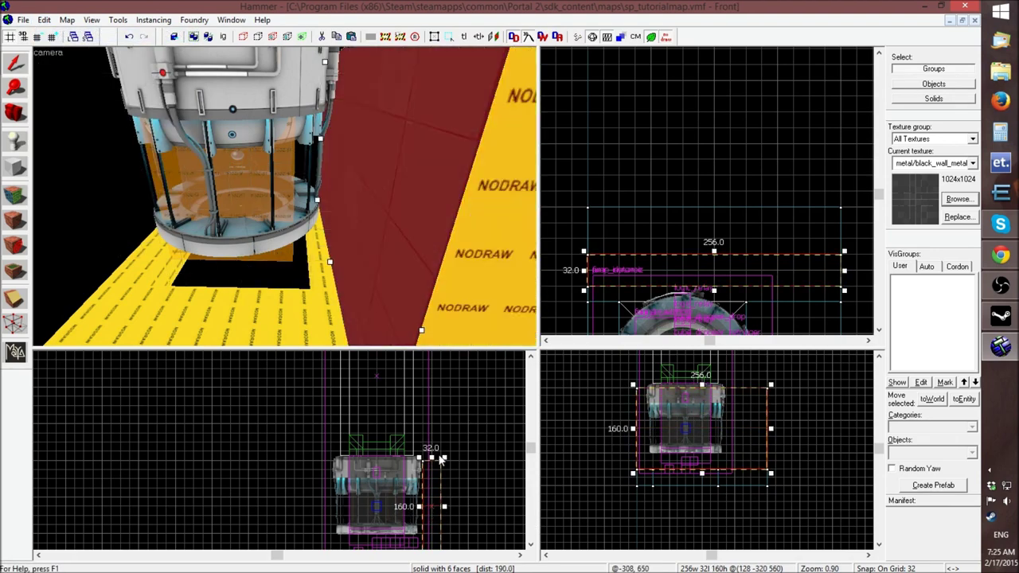
scroll(439, 447, "up", 10)
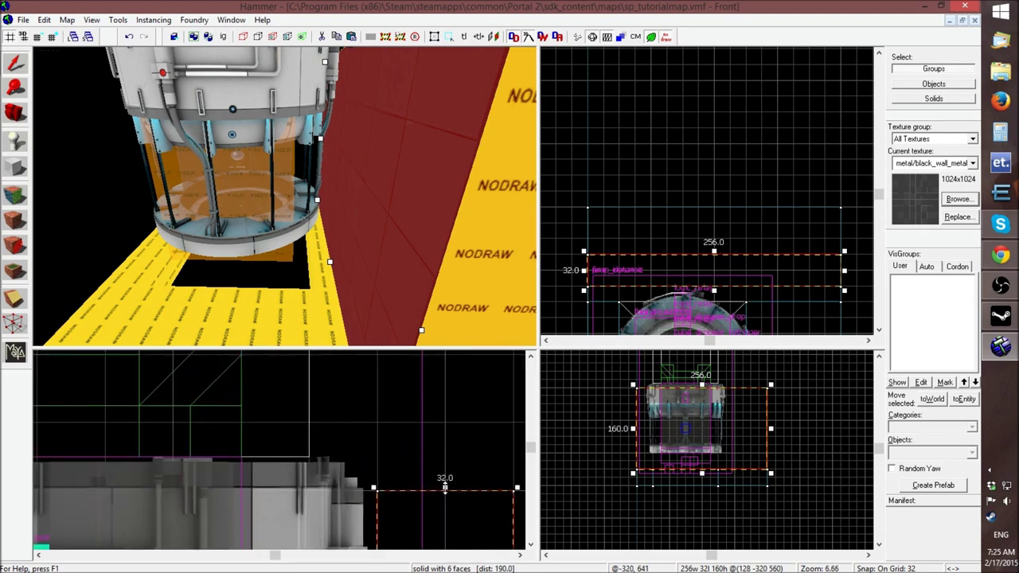
left_click_drag(444, 487, 442, 422)
scroll(427, 440, "down", 10)
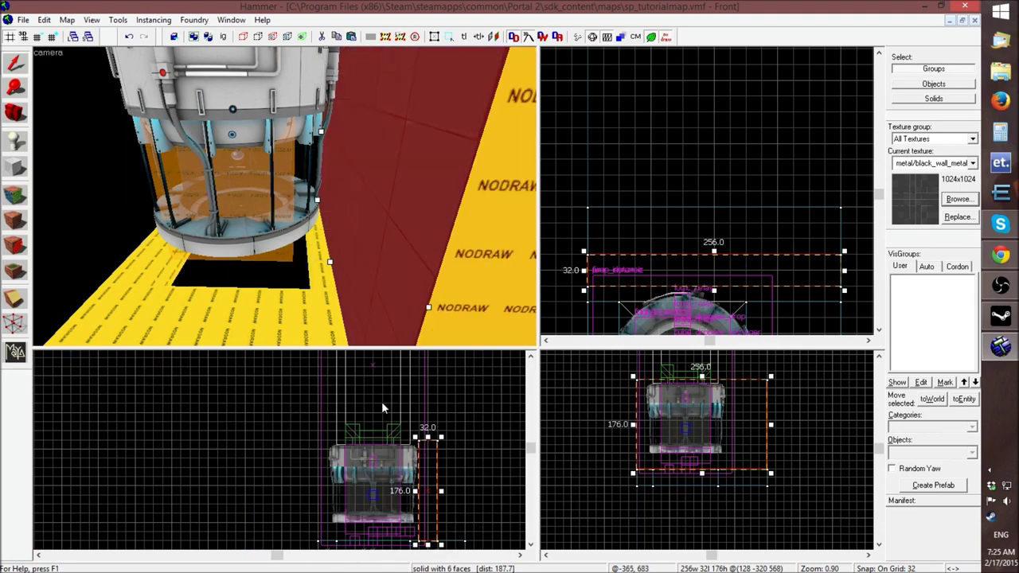
Shorten the 176-unit-high wall to a length of 192 units in the top view so it spans only the dropper
key("z")
key("s")
key("z")
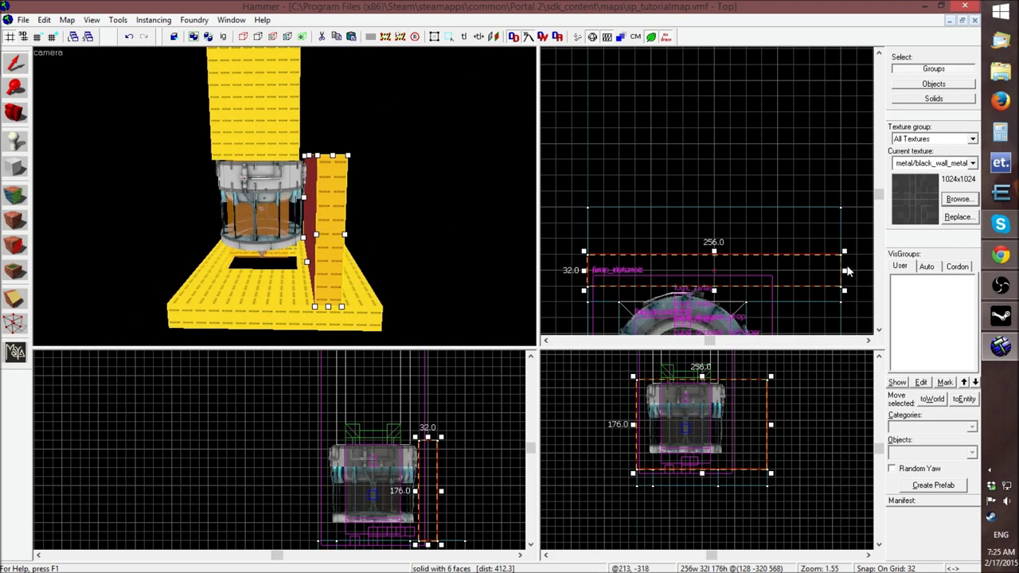
scroll(729, 227, "down", 5)
scroll(712, 231, "up", 4)
left_click_drag(828, 202, 782, 200)
scroll(769, 251, "down", 5)
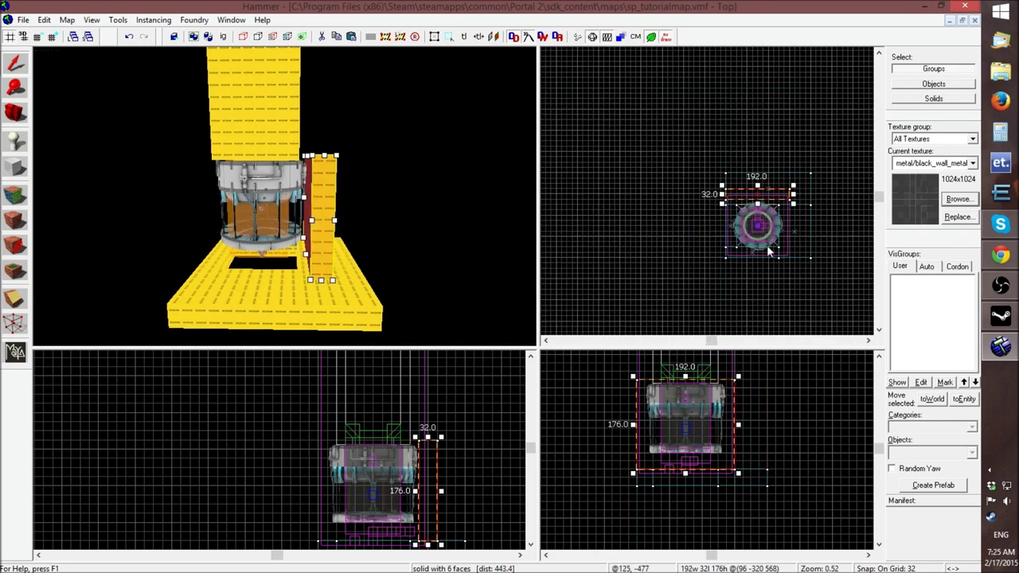
Duplicate the wall in the top view and rotate the copy 180 degrees so its black metal face points toward the dropper
scroll(768, 249, "up", 4)
left_click_drag(784, 146, 782, 227)
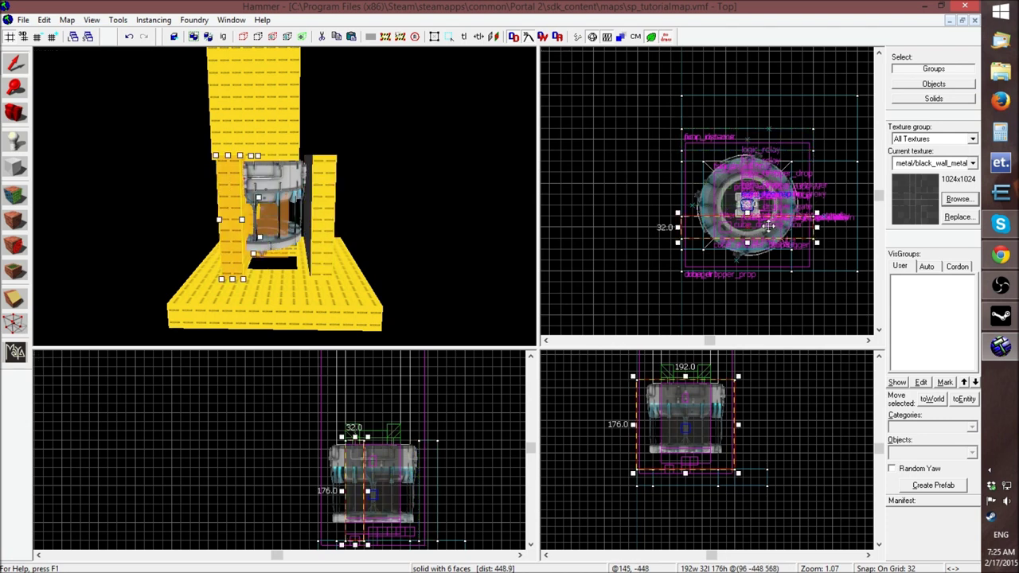
left_click(679, 215)
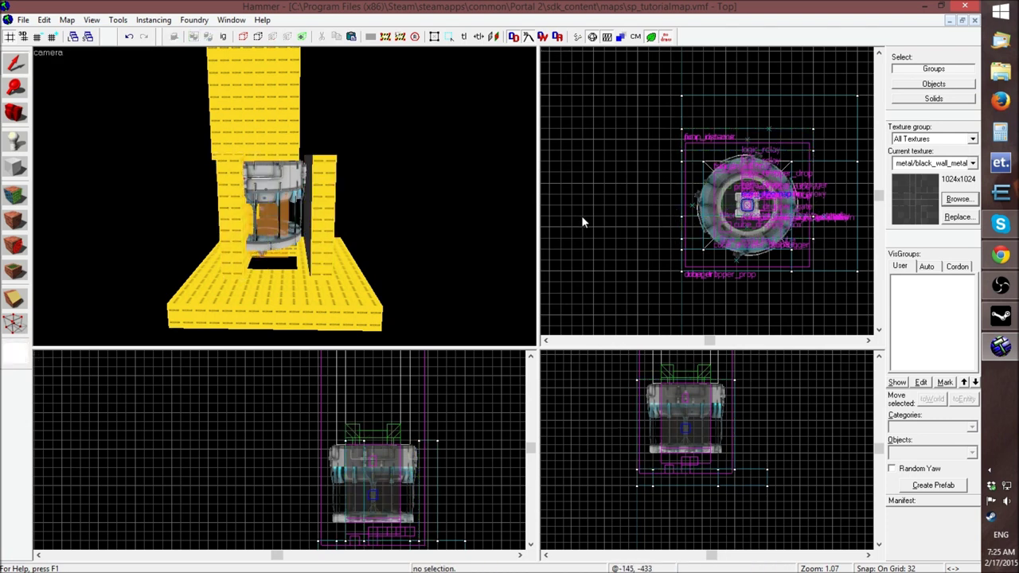
left_click(233, 188)
left_click(694, 224)
mouse_move(677, 213)
left_mouse_down()
mouse_move(737, 206)
mouse_move(803, 228)
left_mouse_up()
Move the rotated wall copy to the opposite side of the dropper, just outside its bounding box
left_click_drag(737, 235, 736, 275)
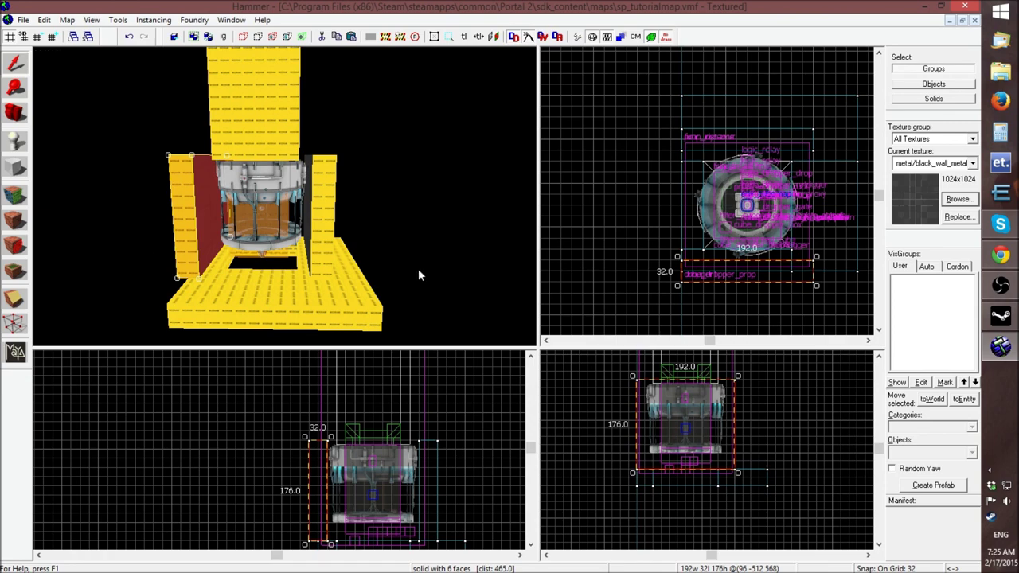
scroll(740, 265, "up", 5)
left_click_drag(736, 266, 733, 289)
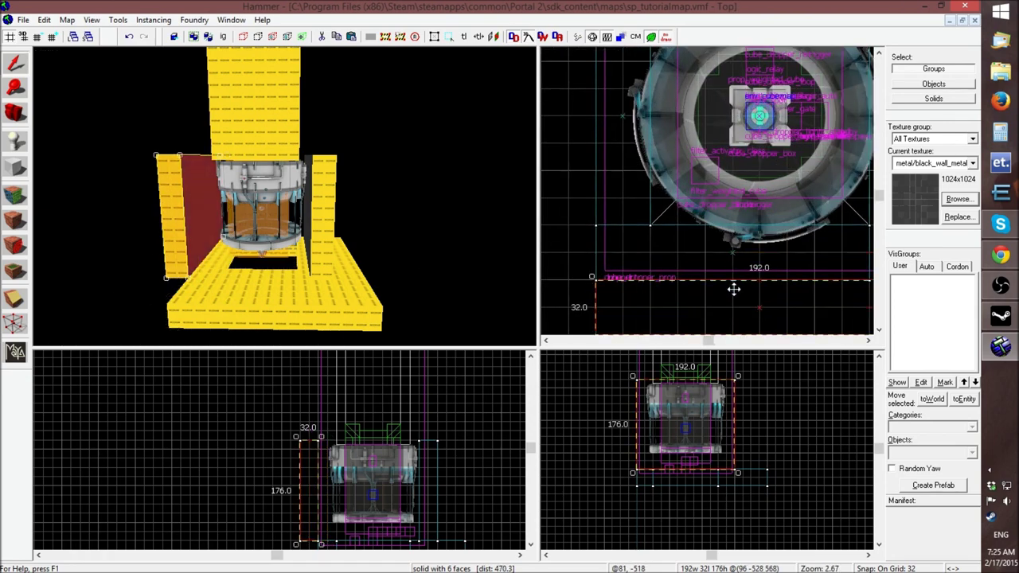
Duplicate the wall again and turn the copy 90 degrees to close the right-hand side of the dropper in the top view
key("z")
key("w")
key("z")
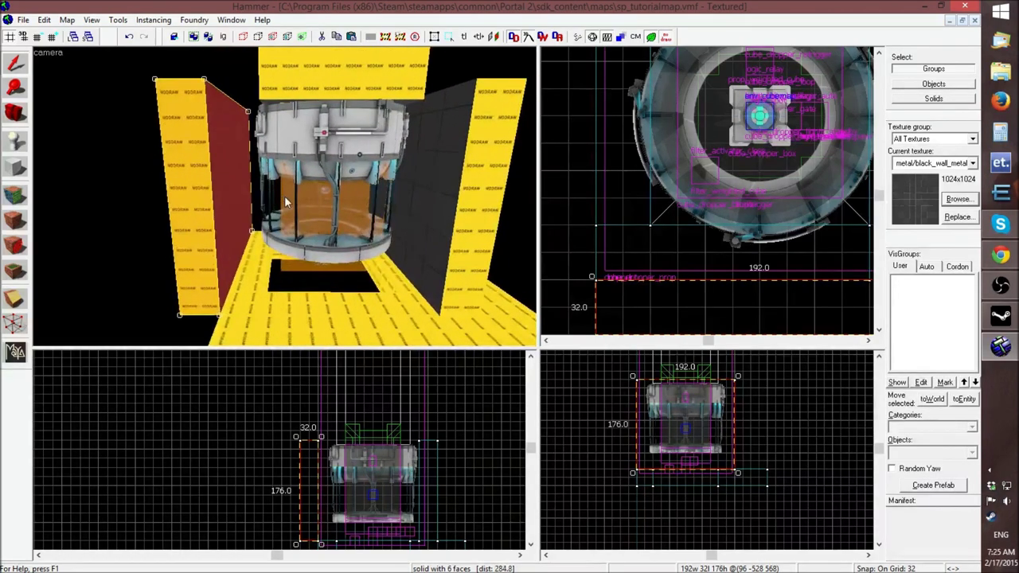
mouse_move(724, 306)
left_mouse_down()
mouse_move(716, 284)
mouse_move(808, 206)
mouse_move(836, 203)
mouse_move(816, 159)
mouse_move(771, 165)
mouse_move(833, 175)
mouse_move(849, 191)
mouse_move(787, 191)
mouse_move(808, 191)
left_mouse_up()
scroll(712, 268, "down", 5)
left_click(820, 201)
scroll(777, 165, "up", 5)
scroll(760, 114, "down", 5)
Copy the side wall to the dropper's opposite side, rotate it 180 degrees to face inward, and shift it clear of the dropper
left_click_drag(778, 150, 661, 147)
left_click(673, 117)
mouse_move(673, 114)
left_mouse_down()
mouse_move(600, 209)
mouse_move(633, 229)
left_mouse_up()
key("ctrl+z")
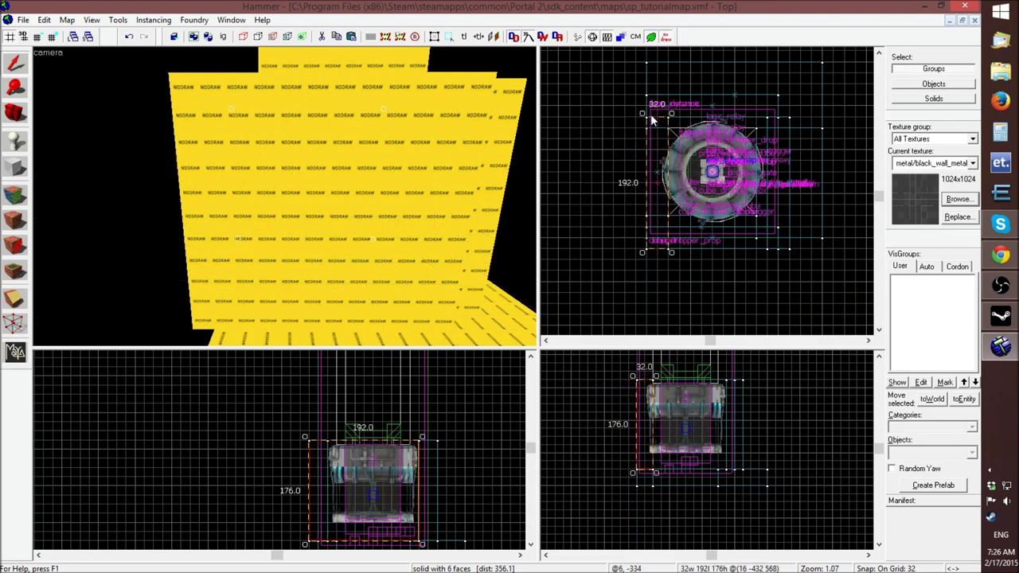
scroll(651, 115, "up", 4)
scroll(671, 189, "down", 4)
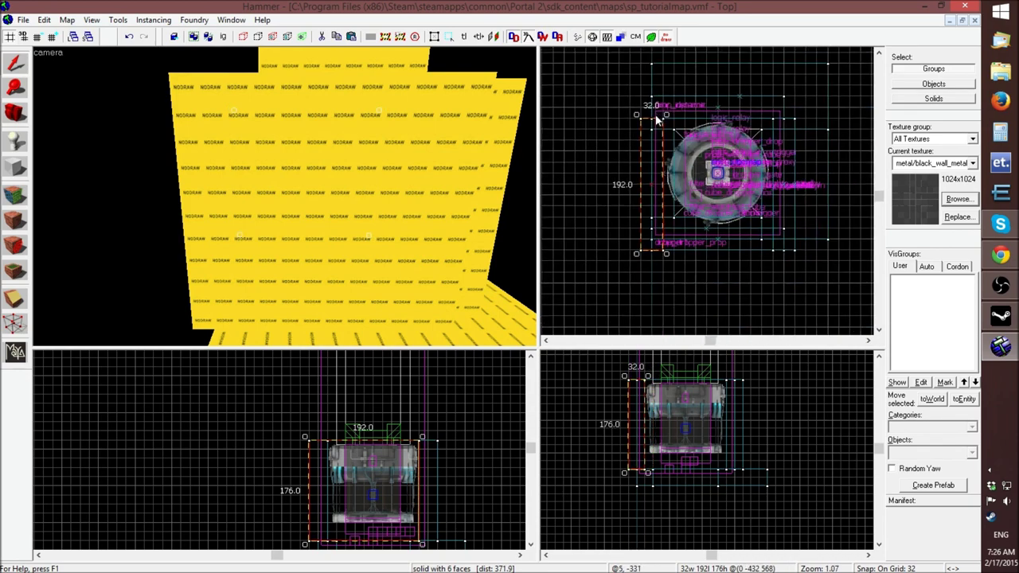
key("z")
key("s")
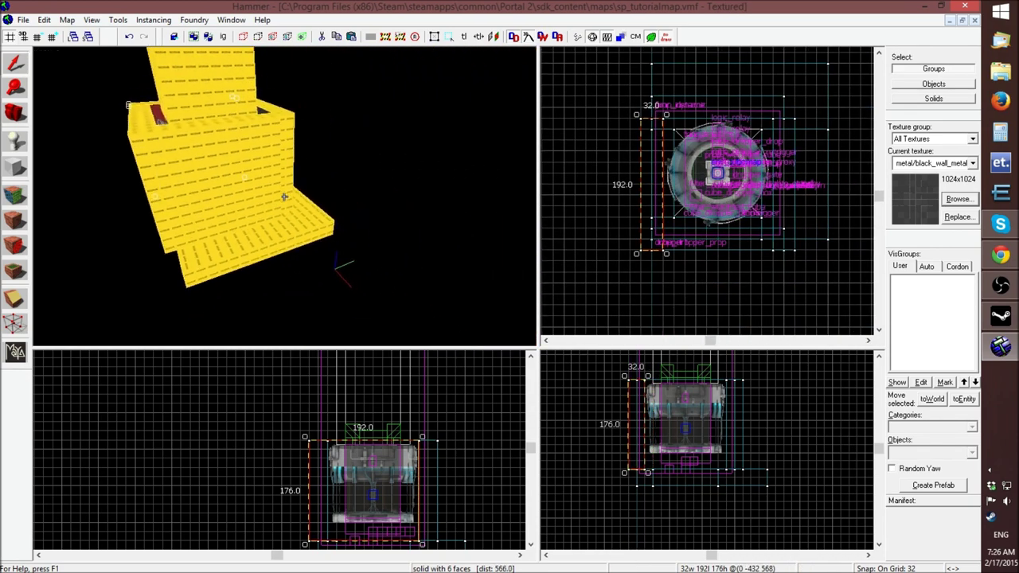
key("w")
key("s")
key("a")
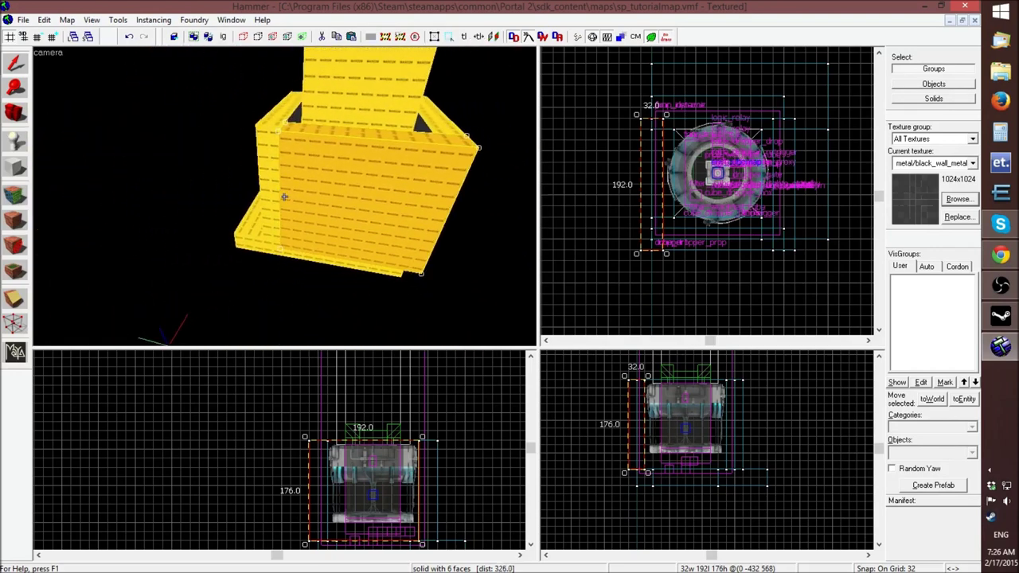
key("z")
scroll(633, 227, "up", 3)
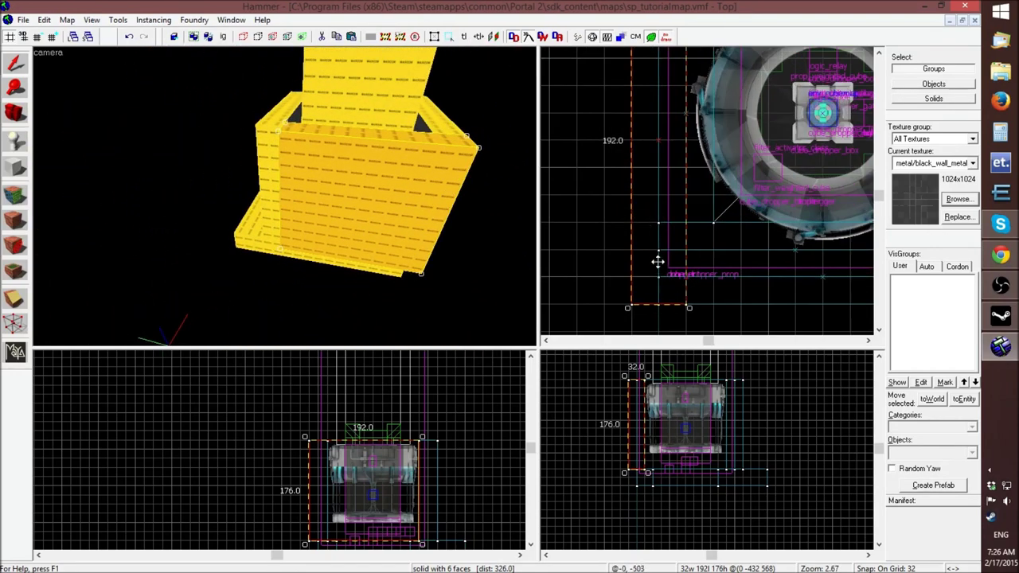
left_click(664, 290)
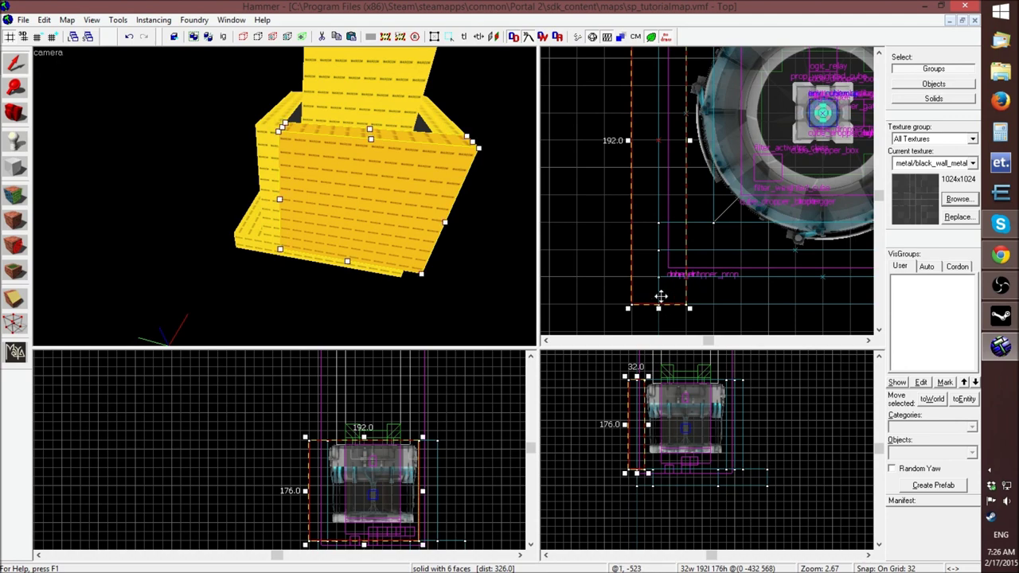
left_click_drag(656, 310, 657, 247)
key("z")
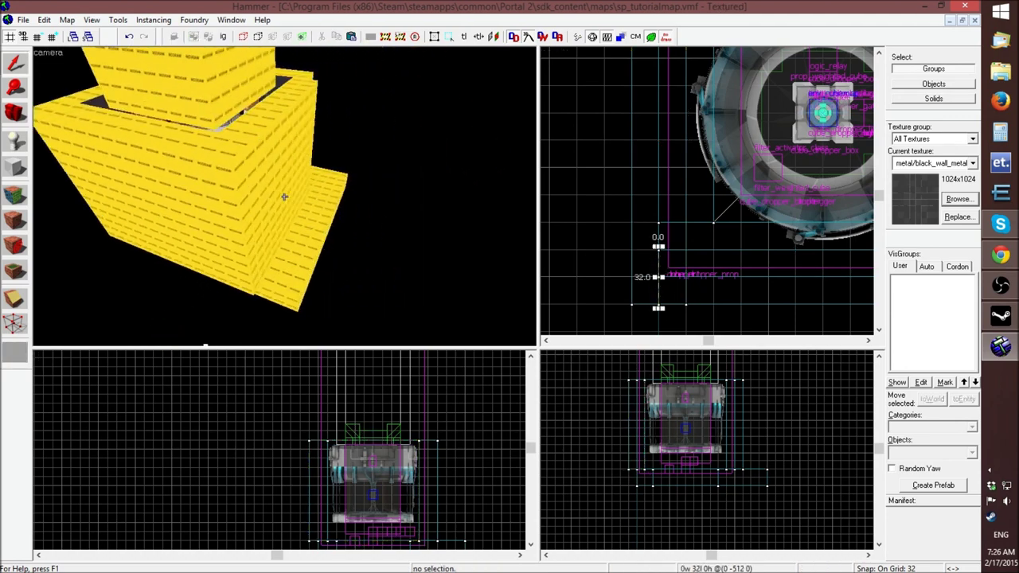
key("z")
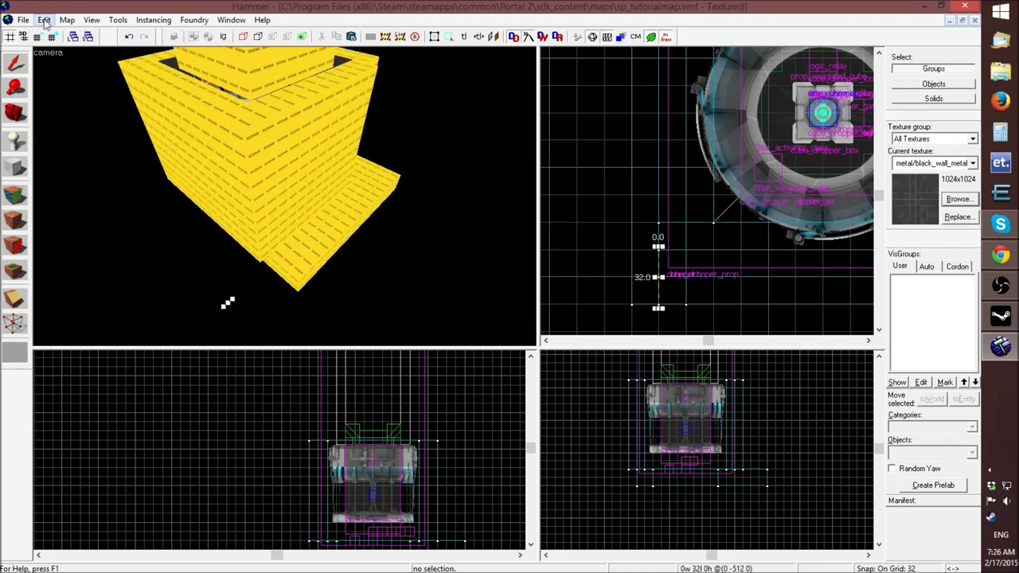
left_click(43, 21)
left_click(49, 33)
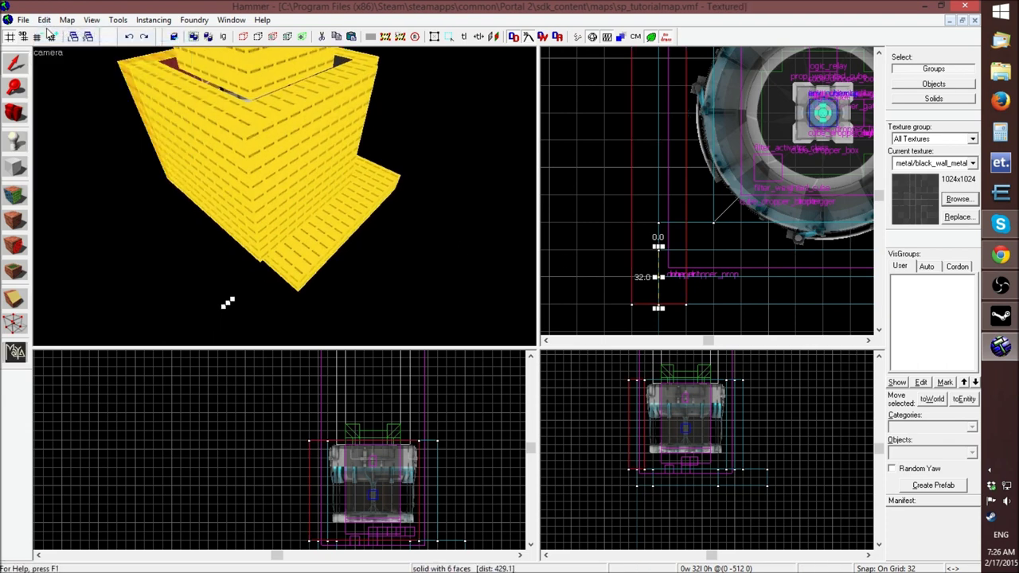
left_click(45, 21)
left_click(590, 214)
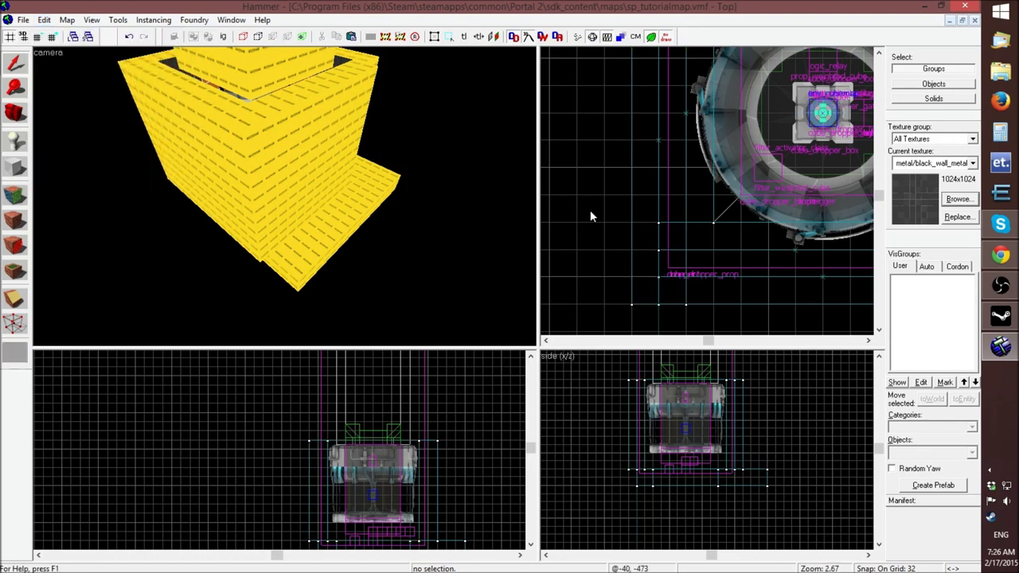
Shorten the side wall on the dropper's right in the top view to a length of 160 units at its lower end
left_click(279, 134)
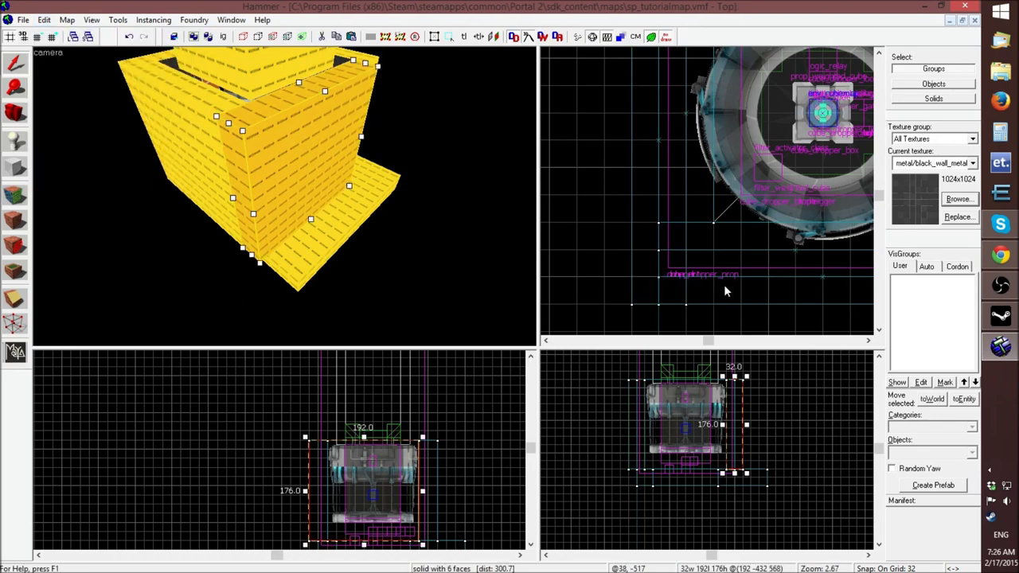
scroll(691, 240, "down", 9)
scroll(762, 235, "up", 7)
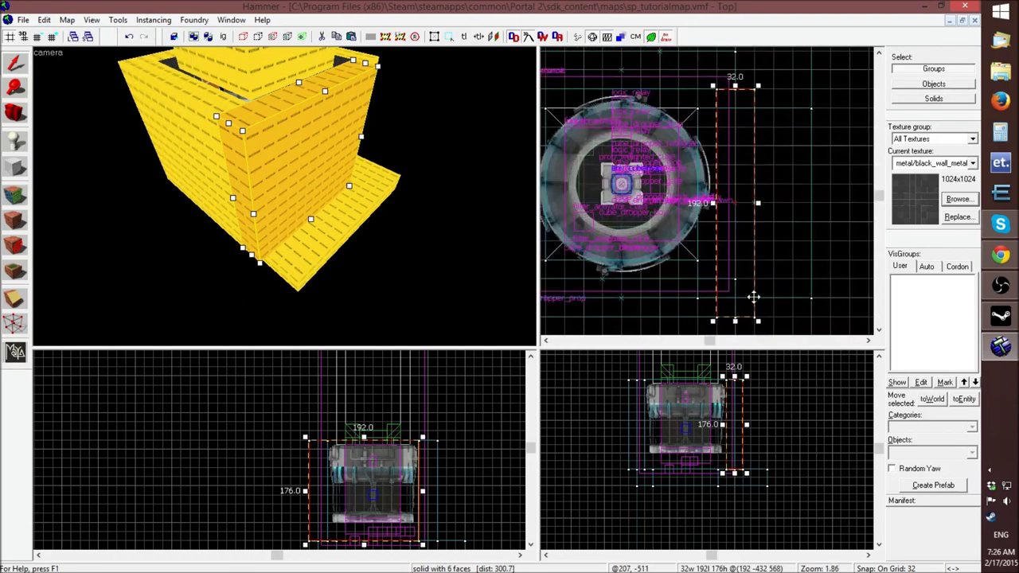
left_click_drag(734, 321, 735, 282)
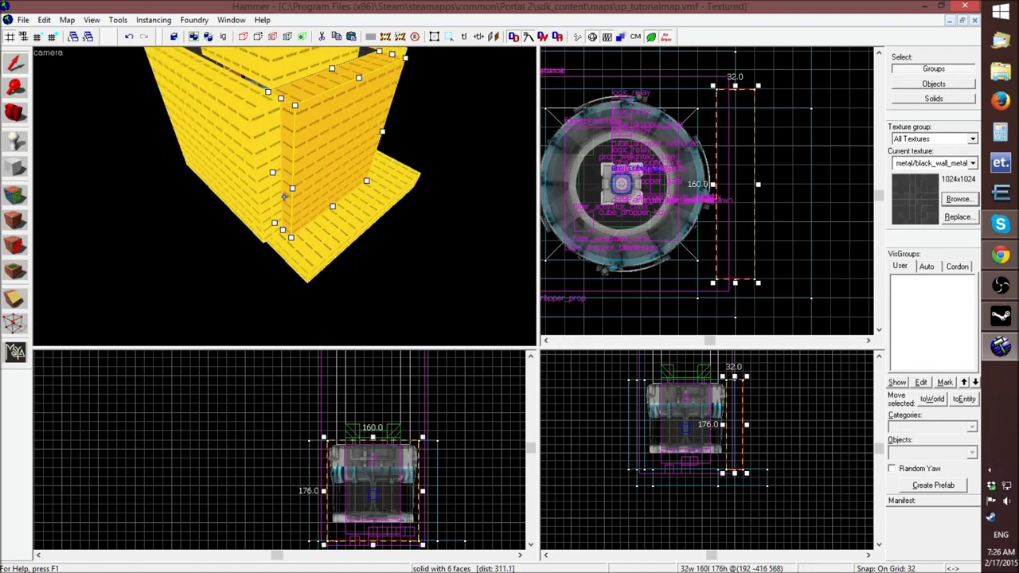
Trim the 192-unit-wide wall at its corner with the shortened side wall so it ends at that wall's inner face, and clear the selection
key("d")
key("s")
key("w")
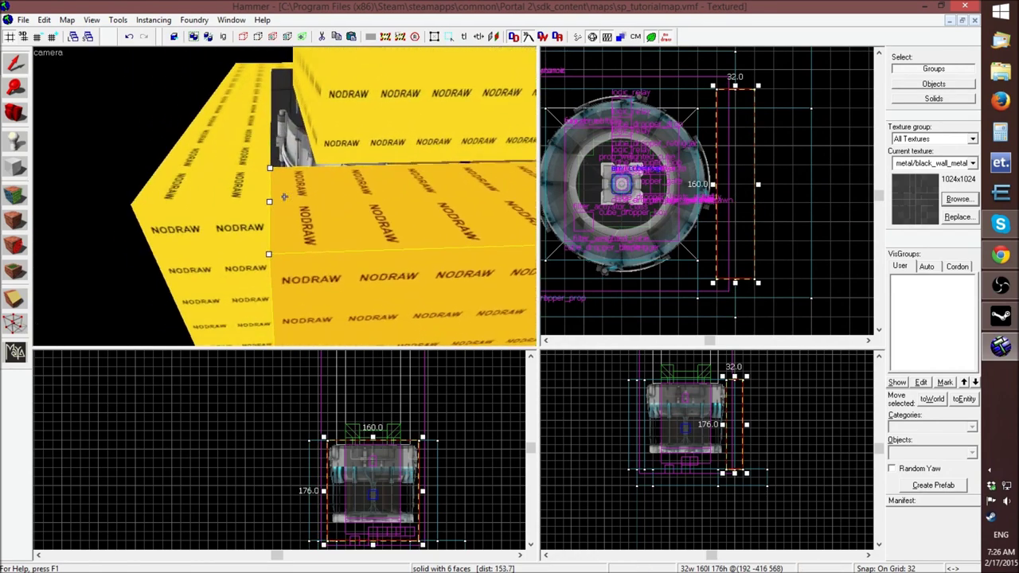
key("d")
key("s")
key("w")
key("z")
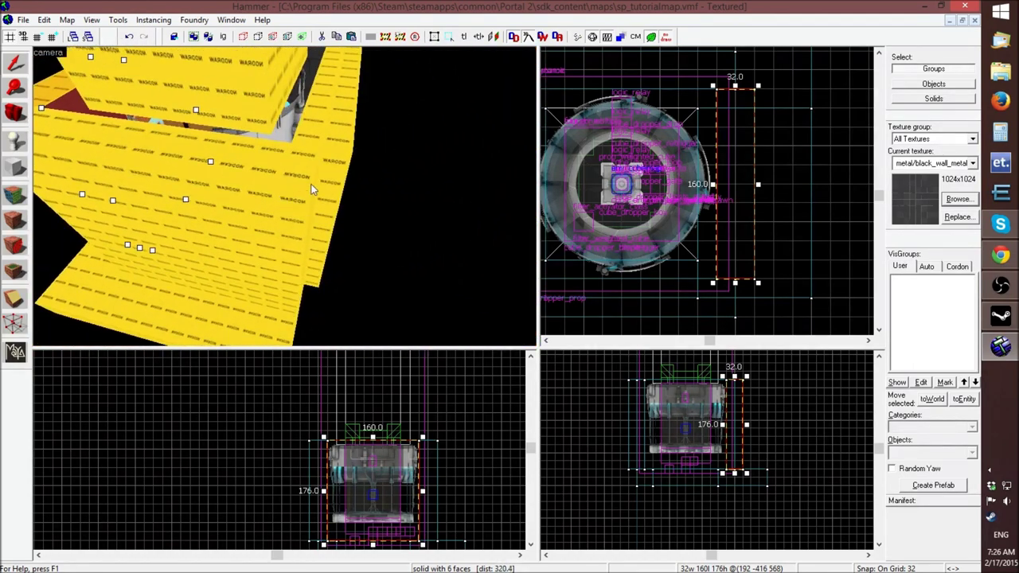
left_click(317, 186)
key("ctrl+z")
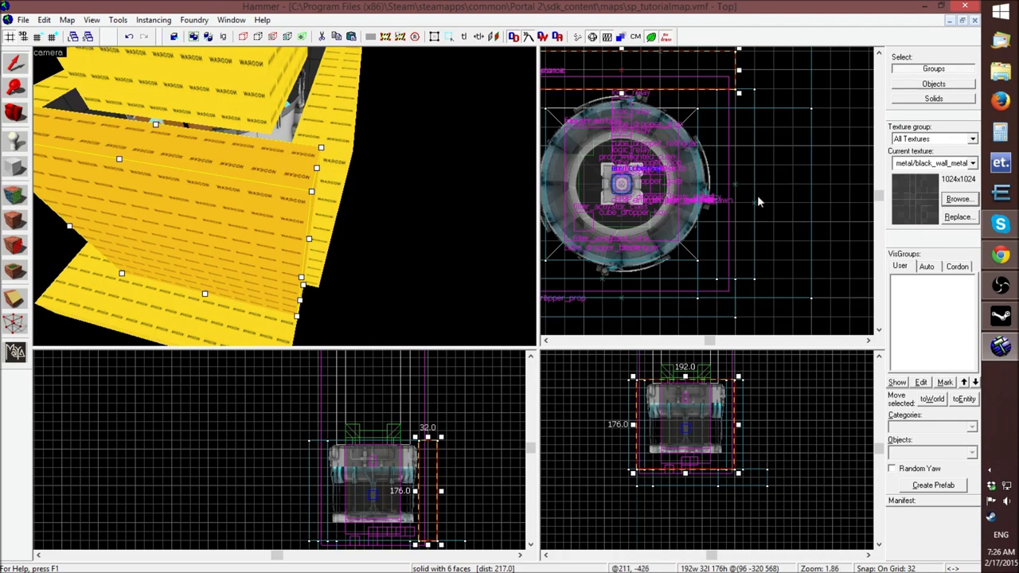
scroll(766, 185, "down", 4)
scroll(753, 173, "up", 5)
left_click_drag(739, 183, 717, 180)
left_click(441, 173)
Shorten the side wall on the dropper's left in the top view to a length of 160 units at its lower end
key("z")
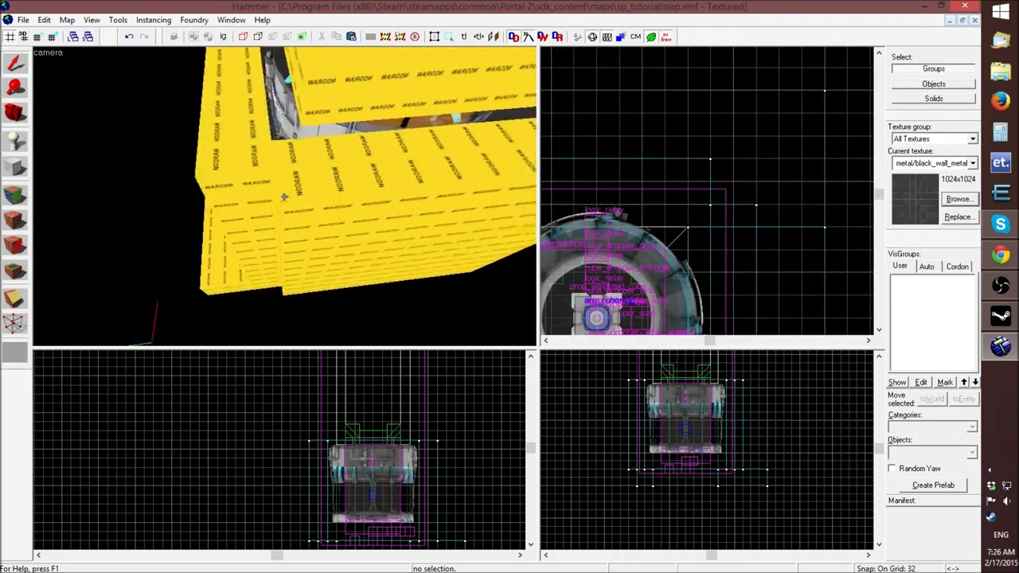
key("z")
left_click(285, 197)
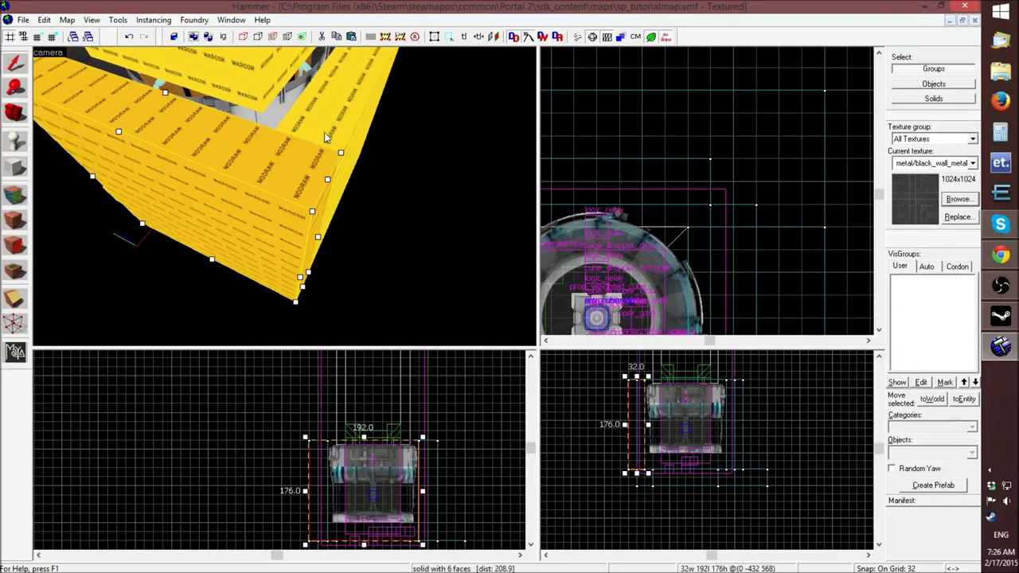
left_click(293, 183)
left_click(293, 183)
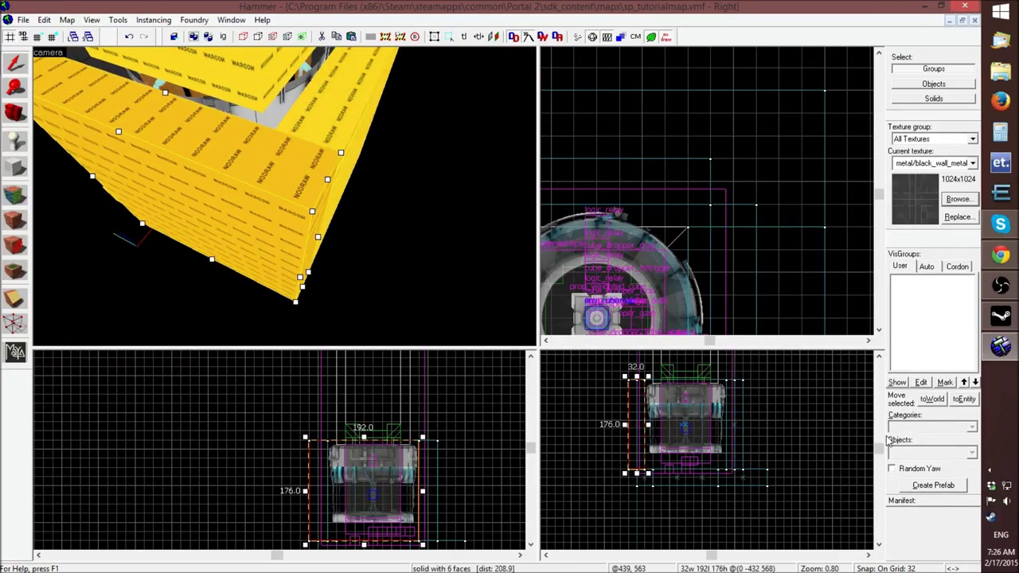
key("F3")
scroll(692, 272, "up", 4)
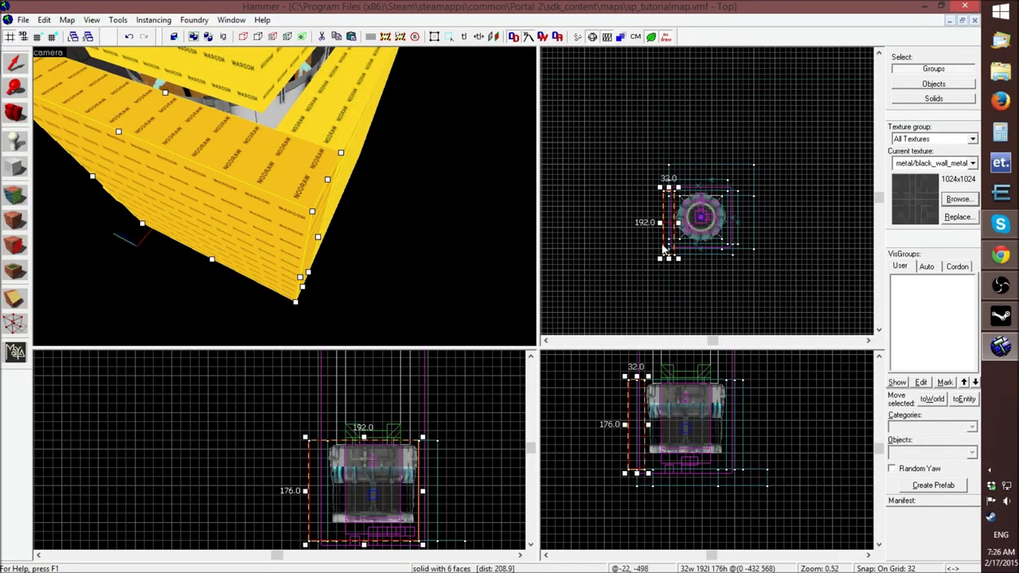
mouse_move(688, 285)
left_mouse_down()
mouse_move(691, 231)
mouse_move(702, 236)
mouse_move(690, 243)
left_mouse_up()
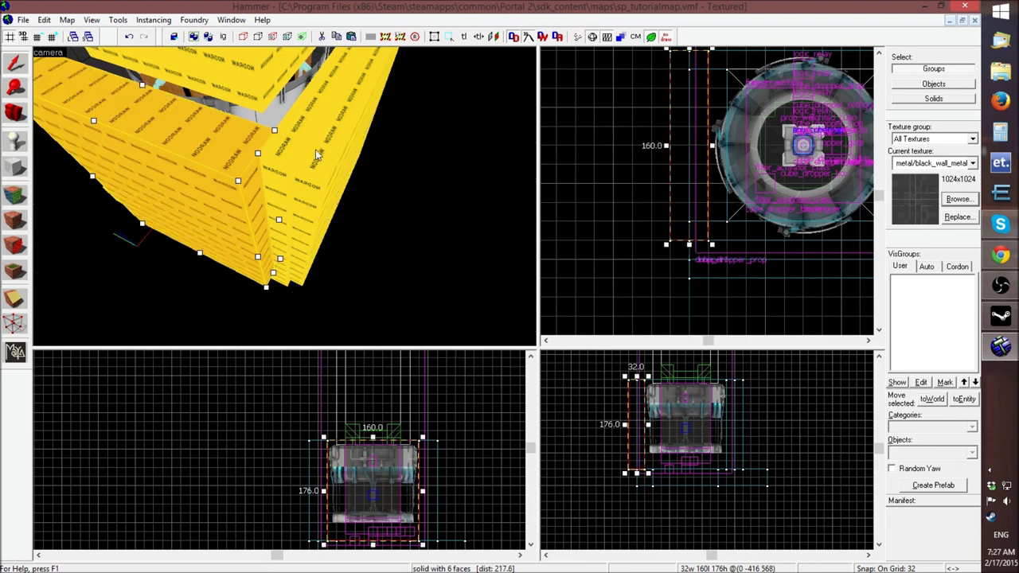
Copy the side wall on the dropper's left in the top view upward and make the copy a 32-unit-high strip resting on that wall
left_click(645, 265)
key("z")
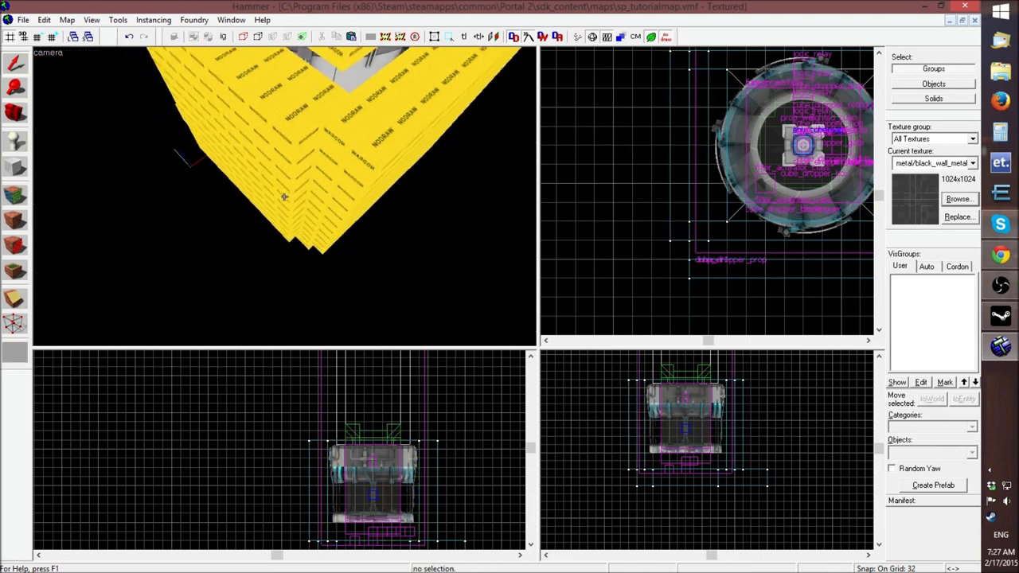
key("s")
key("a")
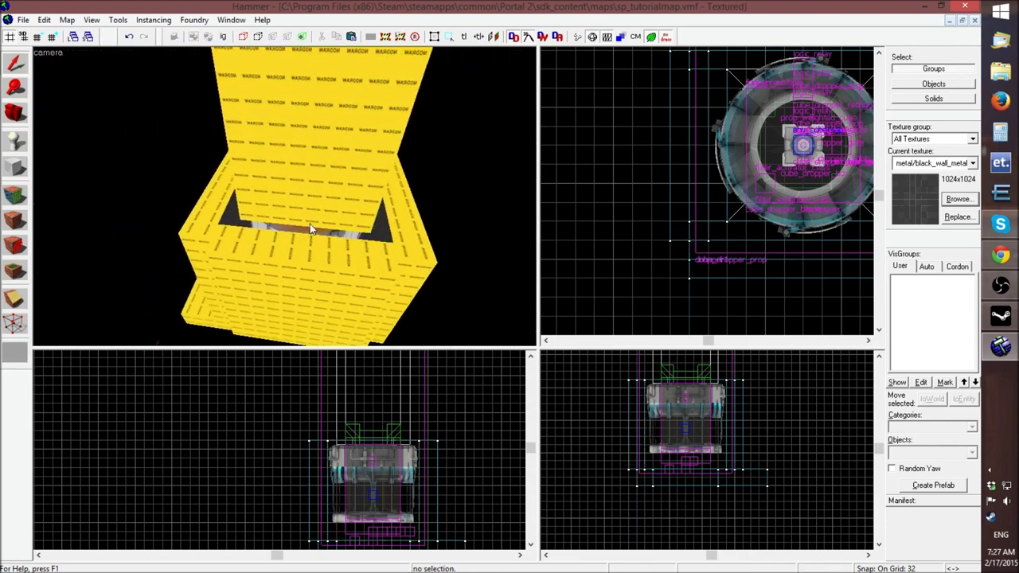
key("z")
key("a")
key("z")
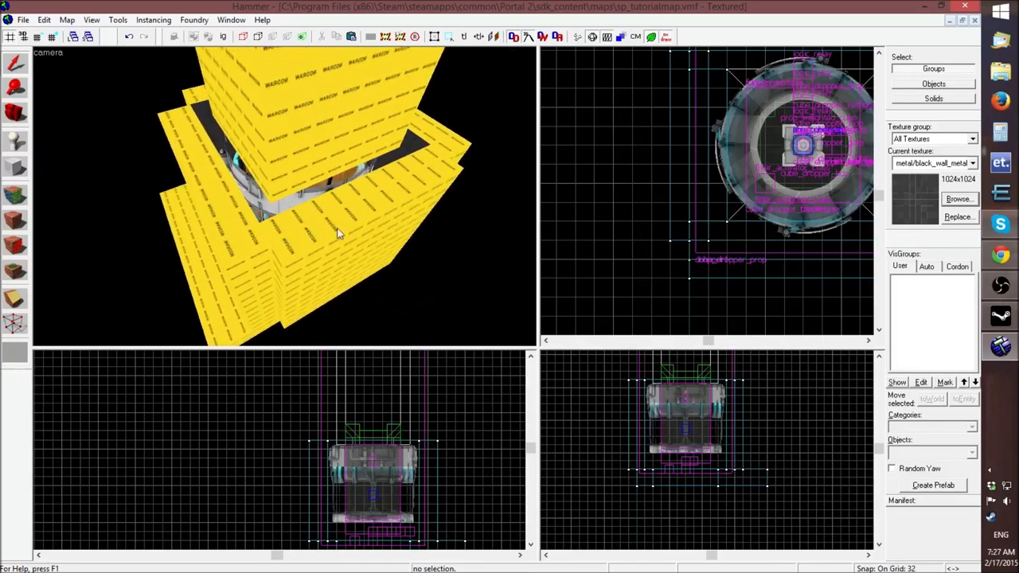
left_click(337, 232)
scroll(349, 428, "up", 5)
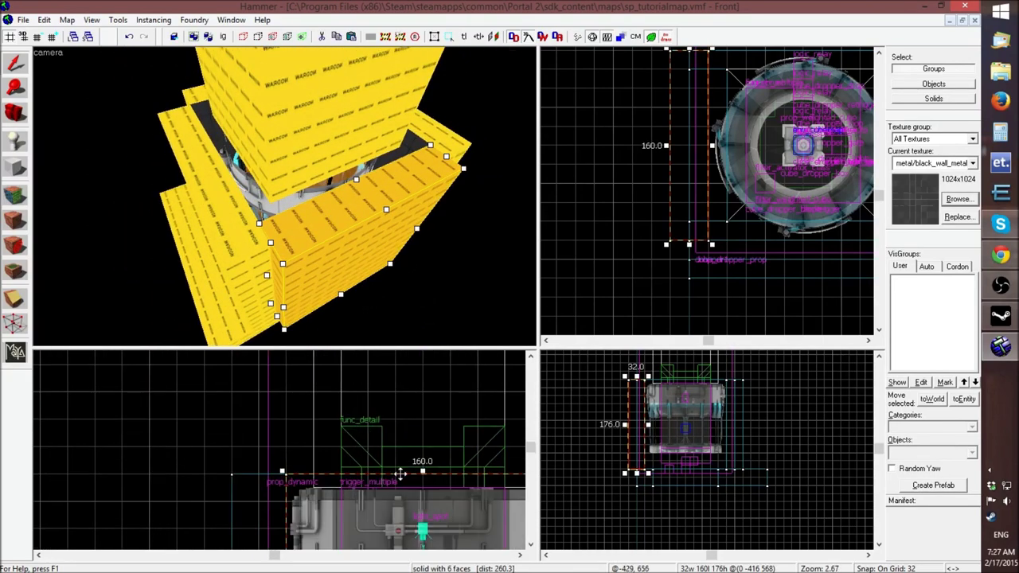
left_click_drag(400, 491, 396, 467)
scroll(409, 495, "down", 5)
mouse_move(399, 534)
left_mouse_down()
mouse_move(391, 426)
mouse_move(401, 430)
left_mouse_up()
scroll(370, 401, "up", 5)
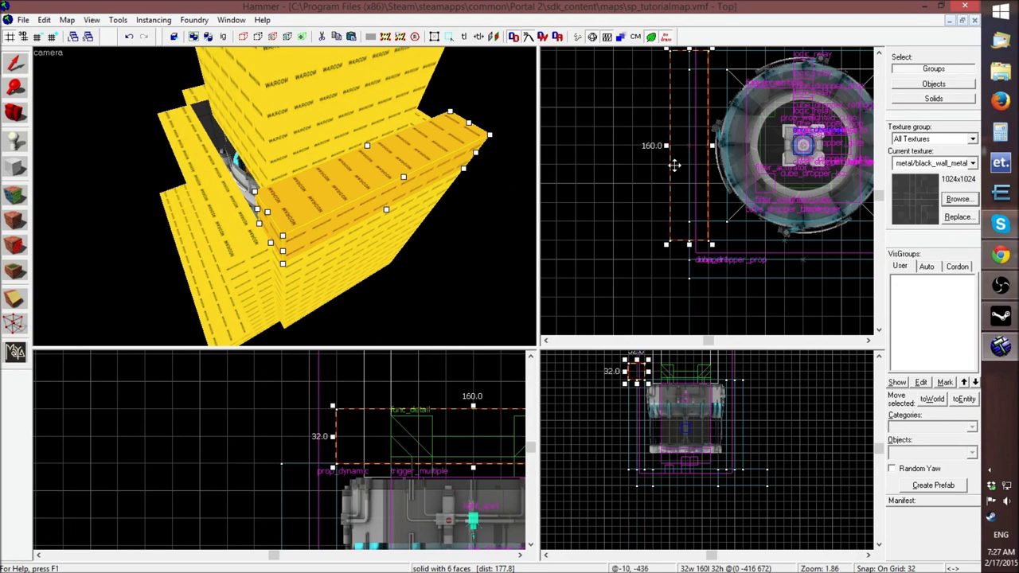
Extend the strip inward toward the dropper and narrow it to 16 units wide, starting at the wall's inner face
scroll(654, 274, "down", 4)
scroll(675, 187, "up", 4)
left_click_drag(639, 251, 671, 249)
scroll(700, 133, "up", 4)
left_click_drag(666, 188, 699, 188)
Copy the 16-unit-wide strip, rotate the copy 90 degrees, and place it along the dropper's upper side in the top view
key("z")
key("w")
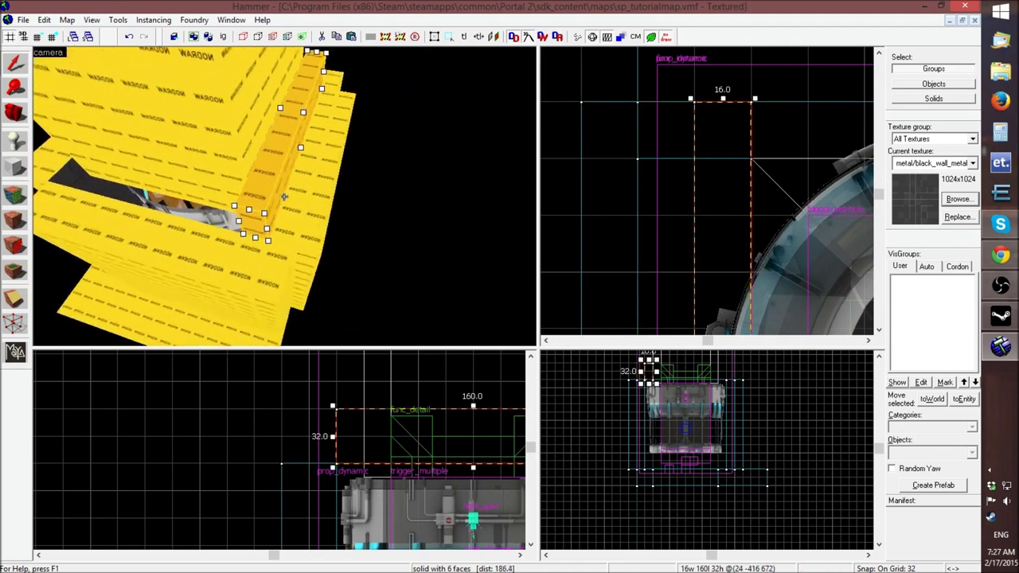
key("s")
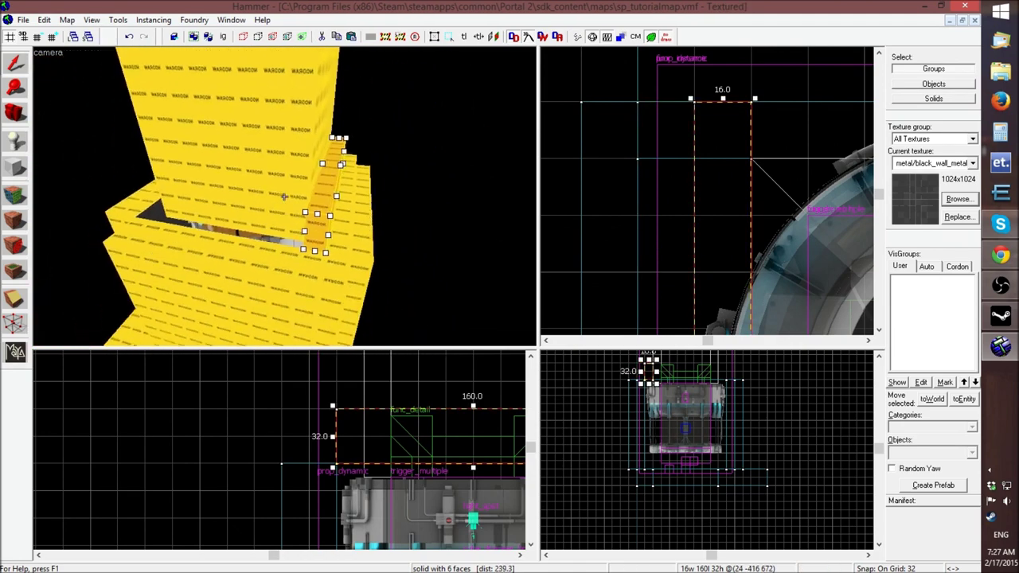
key("d")
key("w")
key("z")
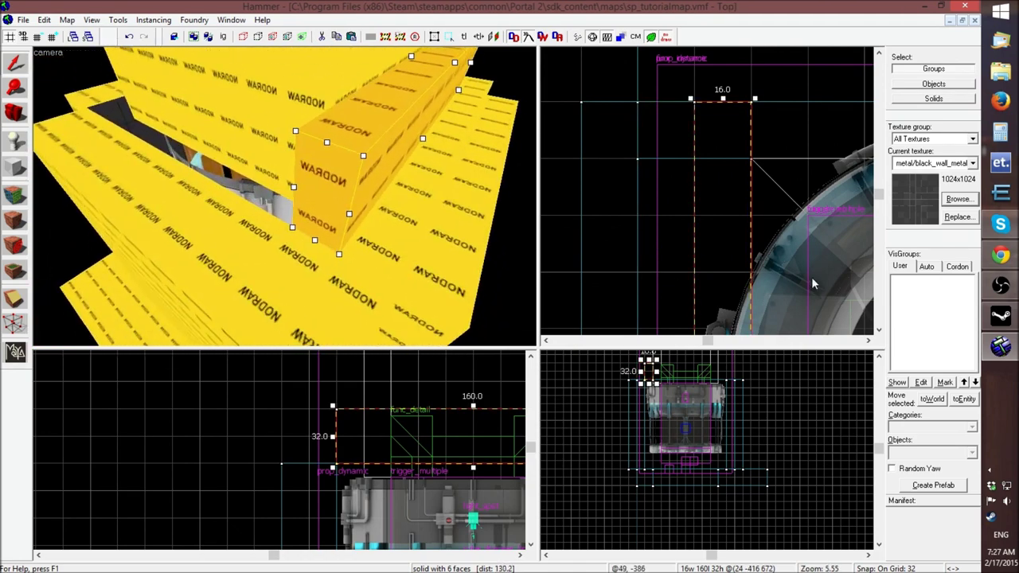
scroll(715, 182, "down", 3)
scroll(723, 175, "up", 4)
left_click_drag(660, 162, 733, 162, "shift")
left_click(741, 141)
mouse_move(756, 118)
left_mouse_down()
mouse_move(828, 155)
mouse_move(867, 227)
mouse_move(860, 245)
left_mouse_up()
mouse_move(667, 265)
left_mouse_down()
mouse_move(746, 164)
mouse_move(735, 141)
left_mouse_up()
Shorten the upper strip in the top view to 144 units and place a copy rotated 90 degrees along the dropper's right side
key("z")
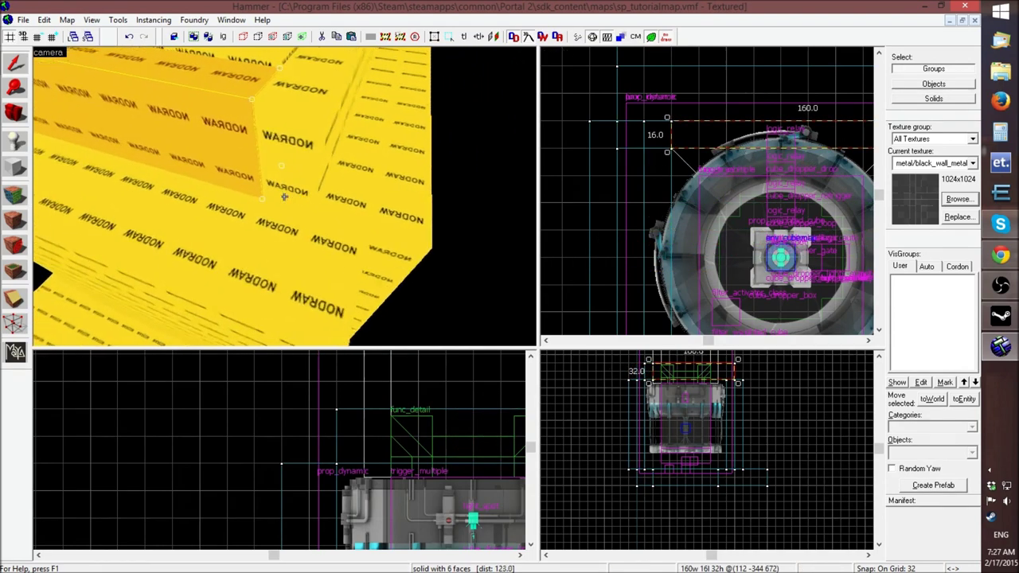
key("a")
key("a")
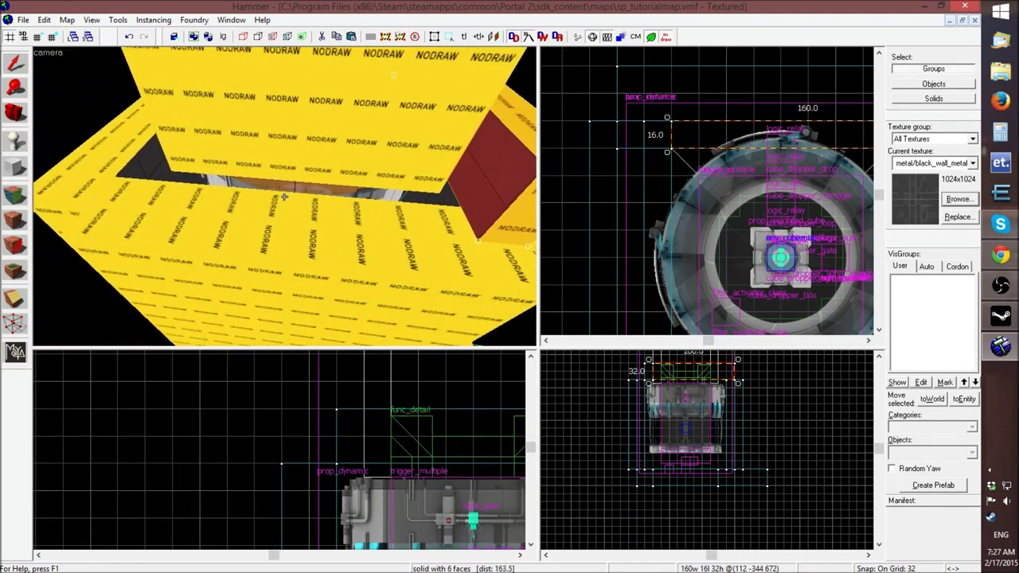
scroll(716, 170, "down", 2)
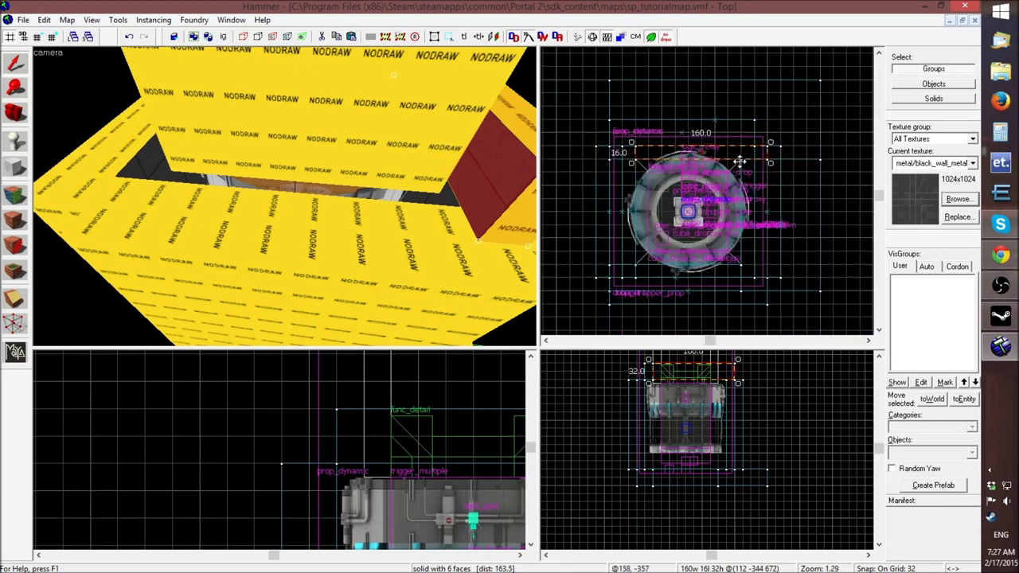
left_click(741, 151)
mouse_move(771, 153)
left_mouse_down()
mouse_move(757, 152)
mouse_move(762, 188)
left_mouse_up()
left_click(685, 191)
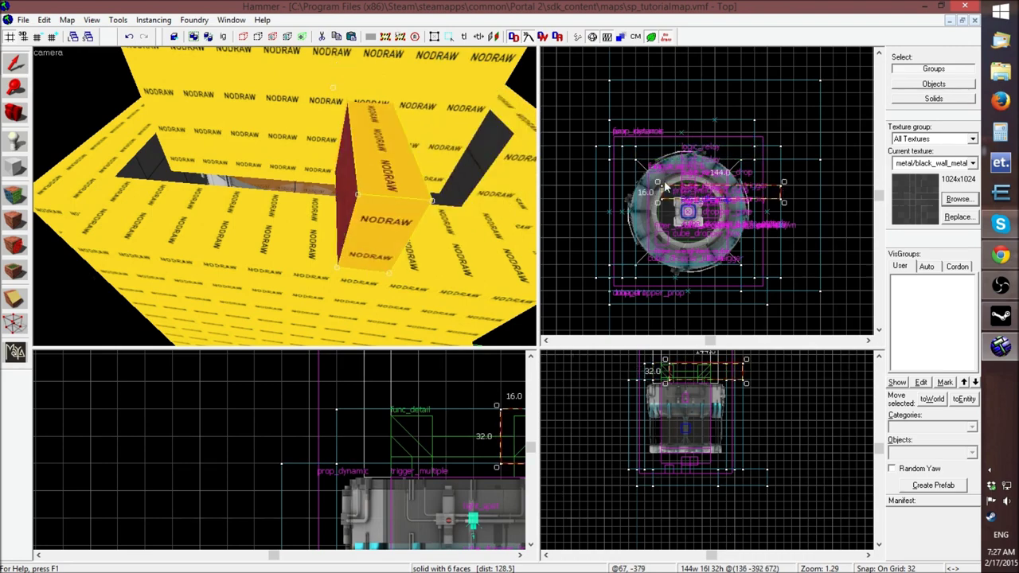
mouse_move(659, 182)
left_mouse_down()
mouse_move(684, 160)
mouse_move(720, 161)
mouse_move(752, 185)
left_mouse_up()
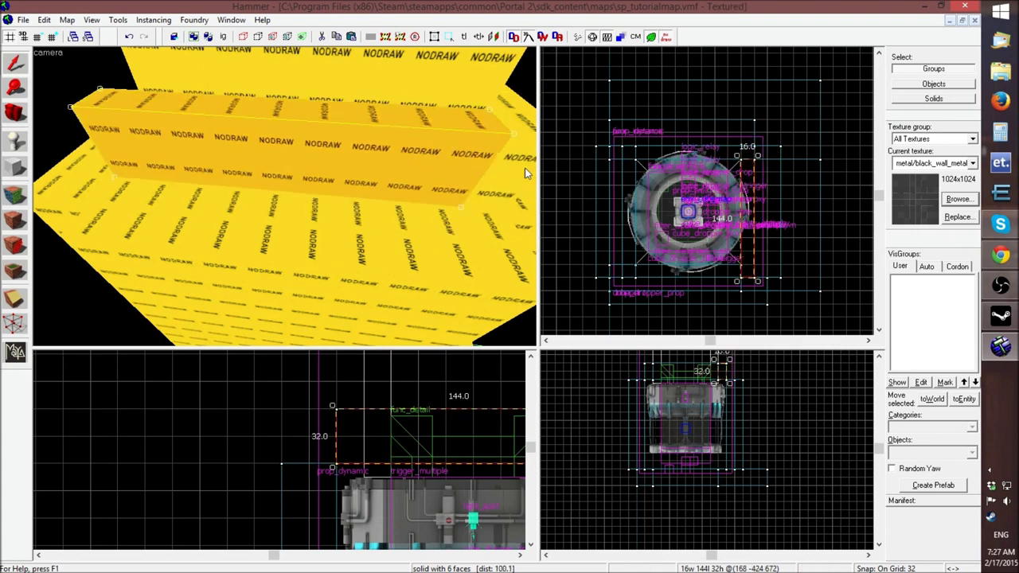
Copy the 160-unit strip on the dropper's left, rotate the copy 90 degrees, and place it along the lower side in the top view
key("z")
key("d")
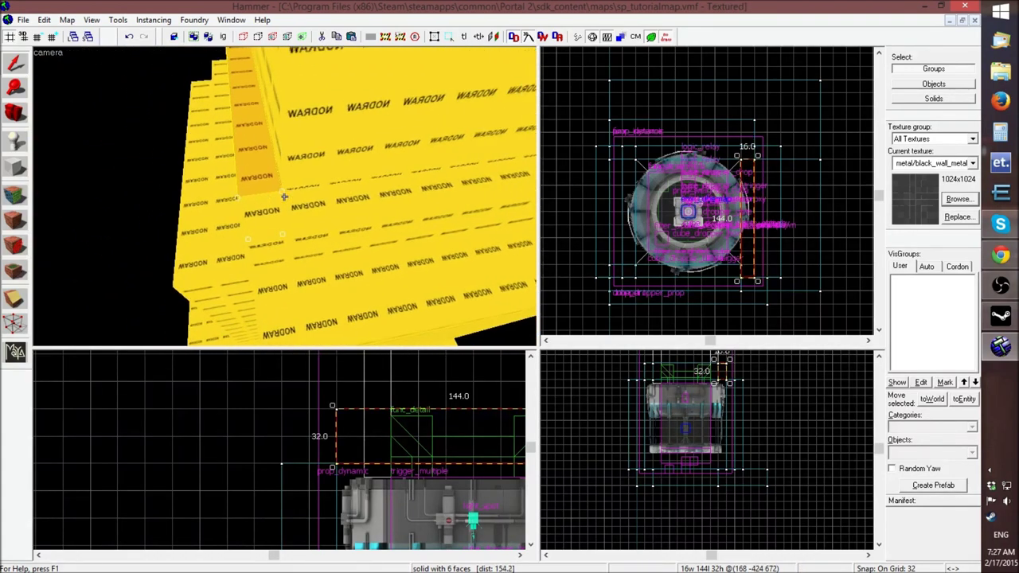
key("z")
left_click(263, 225)
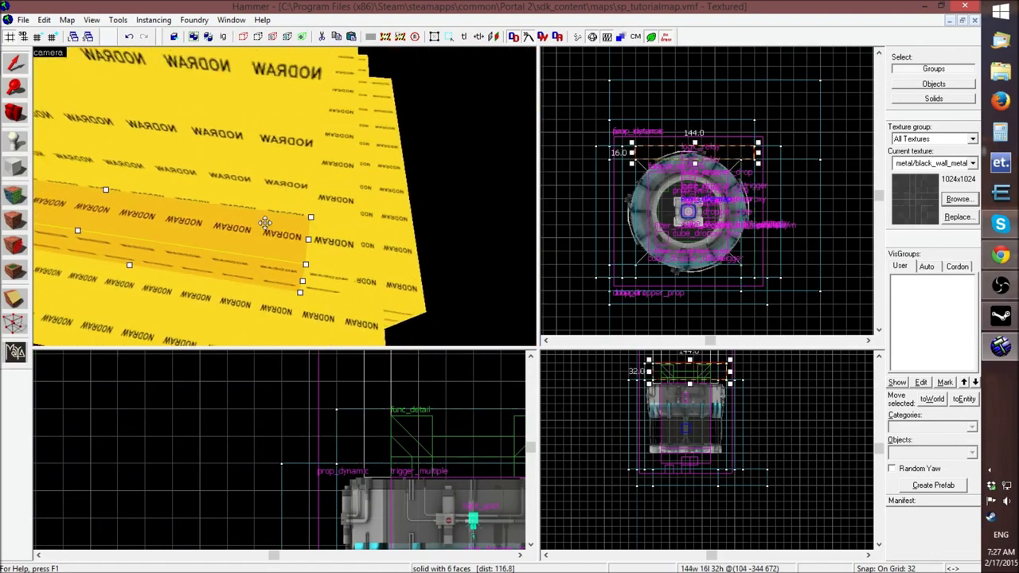
left_click(323, 218)
key("z")
key("d")
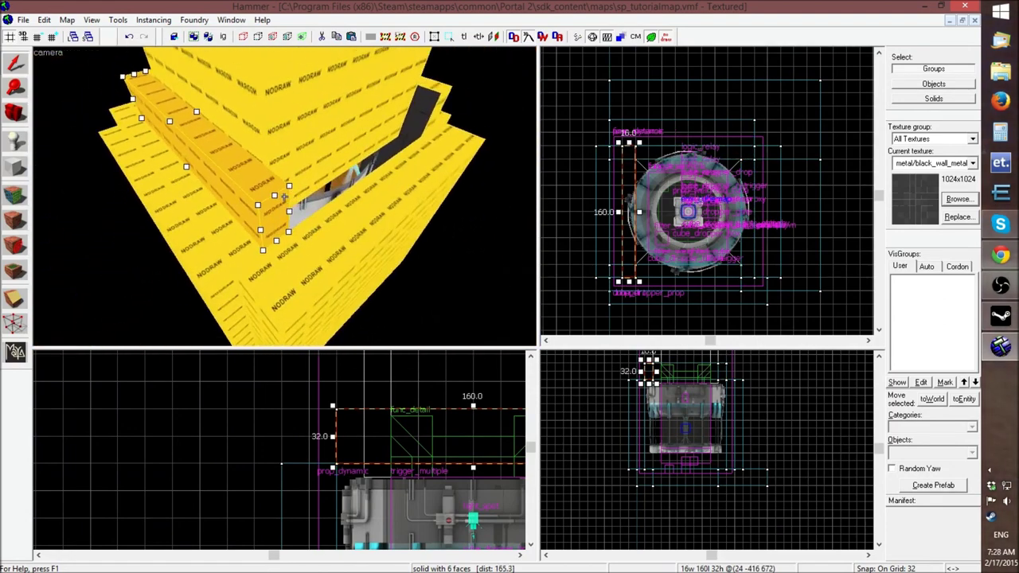
key("z")
left_click_drag(630, 184, 670, 206)
left_click(672, 183)
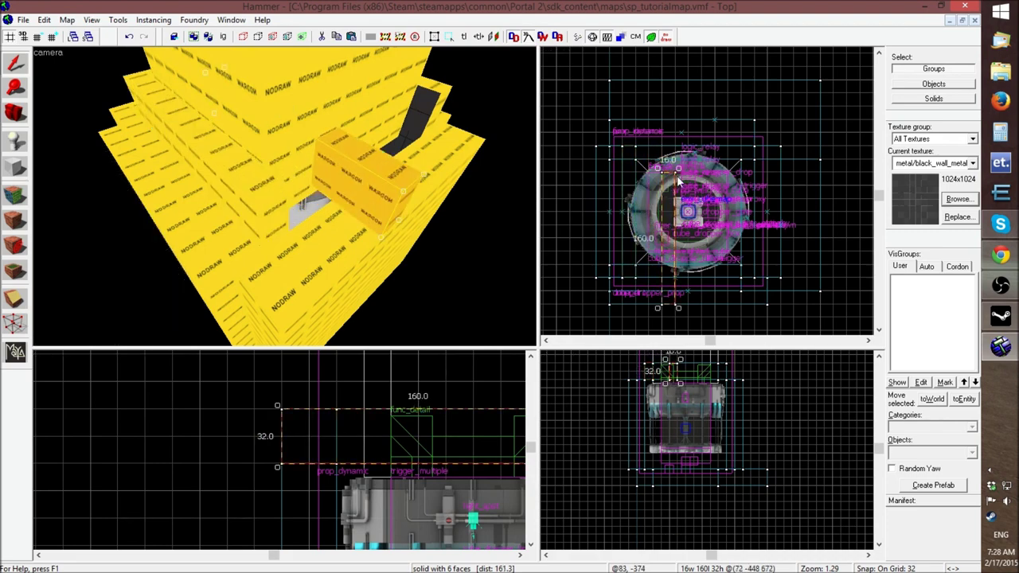
mouse_move(679, 169)
left_mouse_down()
mouse_move(640, 181)
mouse_move(621, 229)
mouse_move(673, 270)
left_mouse_up()
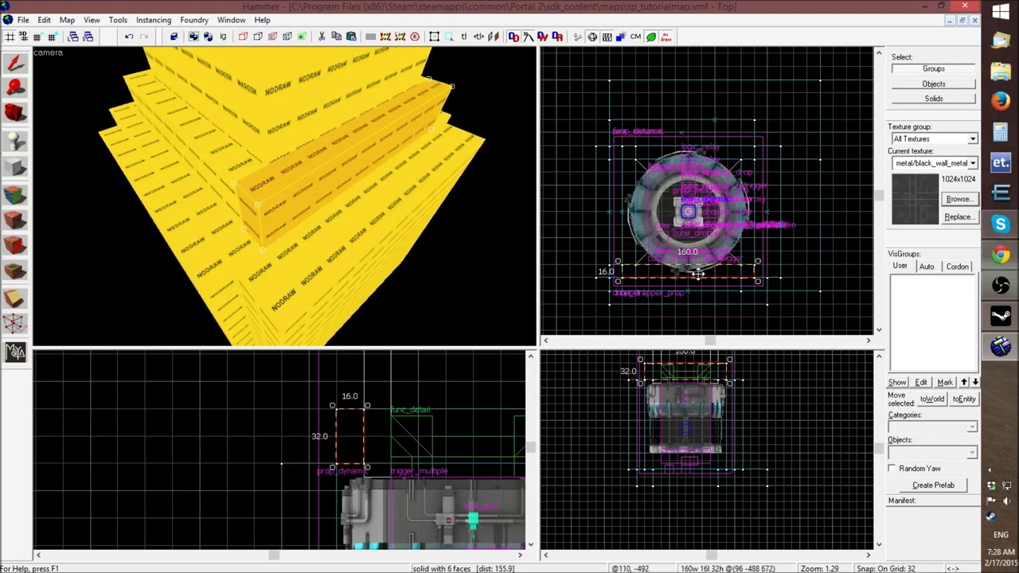
Trim both ends of the lower strip to 128 units so it fits between the neighbouring strips, and clear the selection
left_click(231, 170)
left_click(298, 171)
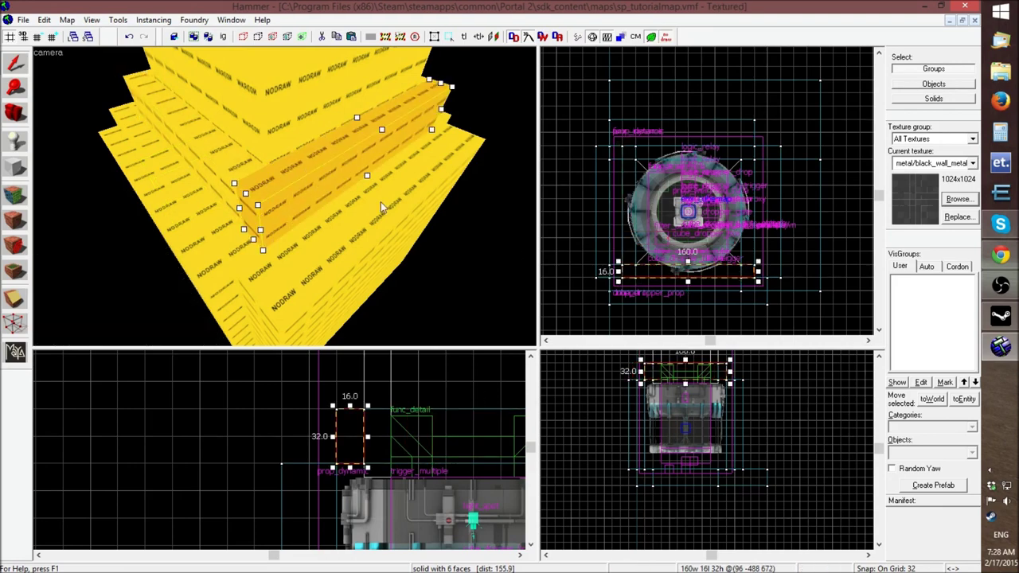
scroll(621, 273, "up", 4)
left_click_drag(611, 270, 643, 270)
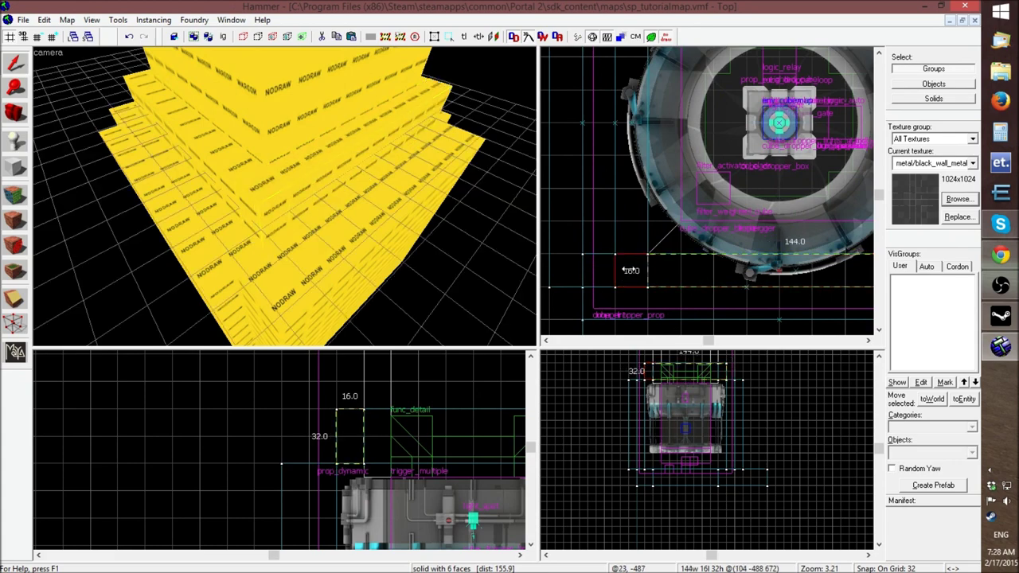
scroll(644, 272, "down", 4)
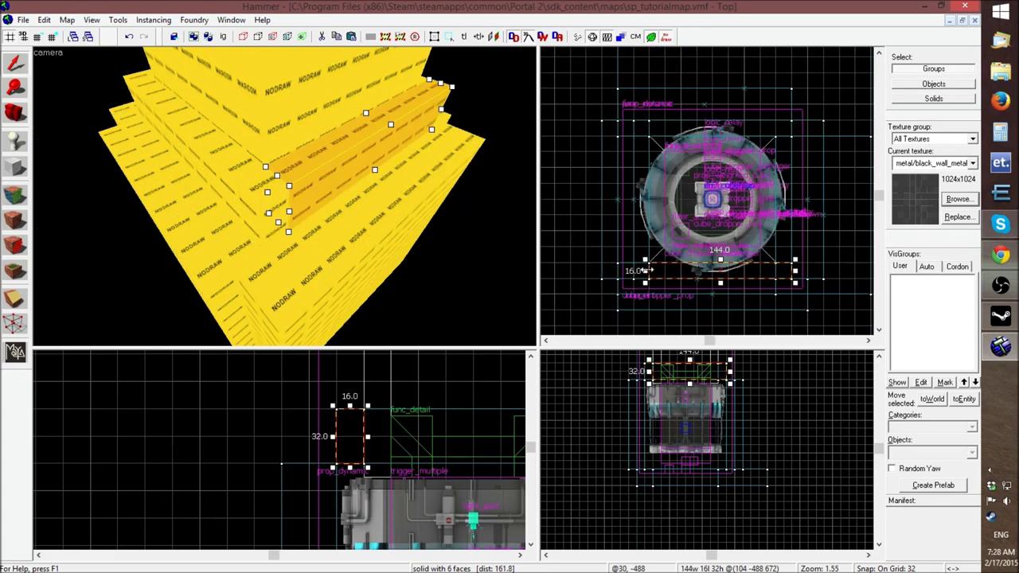
scroll(805, 276, "up", 4)
left_click_drag(767, 268, 758, 268)
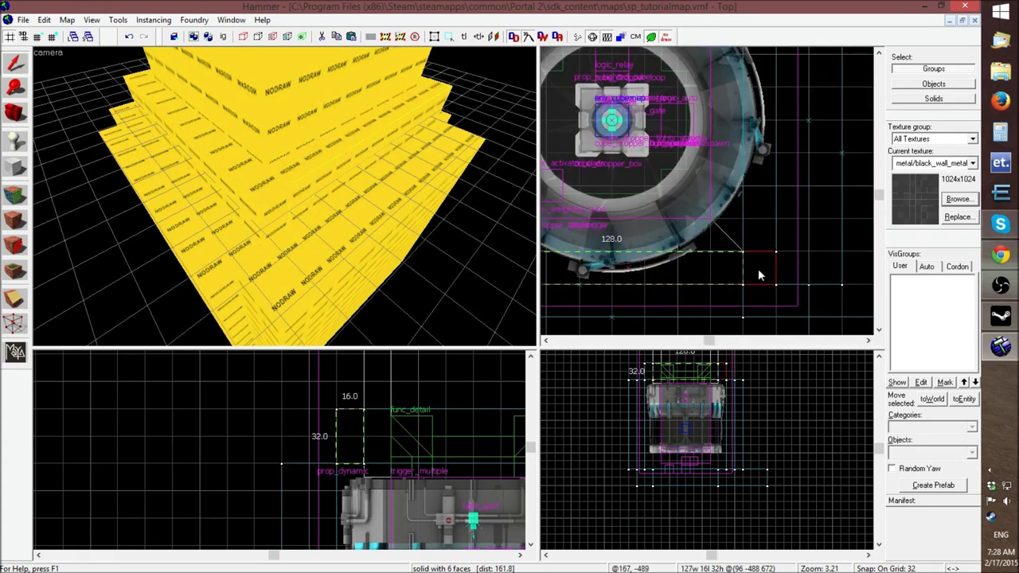
key("z")
key("z")
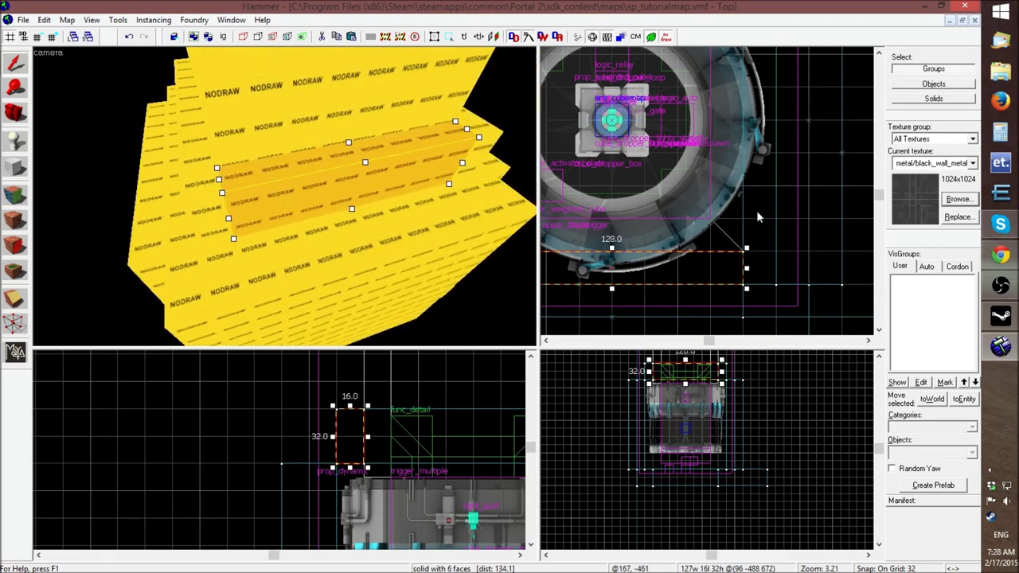
left_click(756, 210)
Lift the metal/black_ceiling_metal_001b texture from the adjacent dark face and apply it to the nodraw undersides of two adjoining strips
key("z")
key("w")
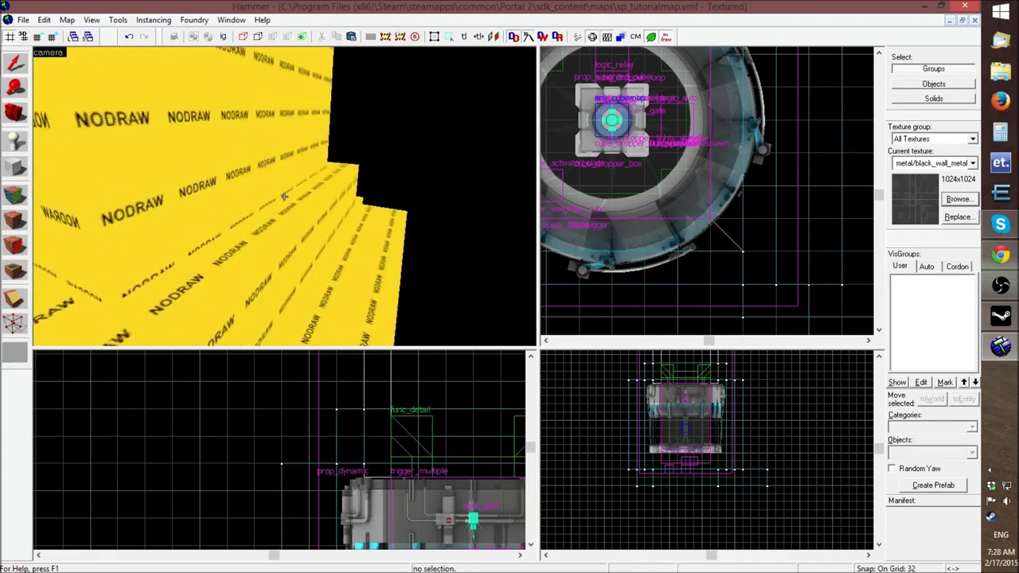
key("w")
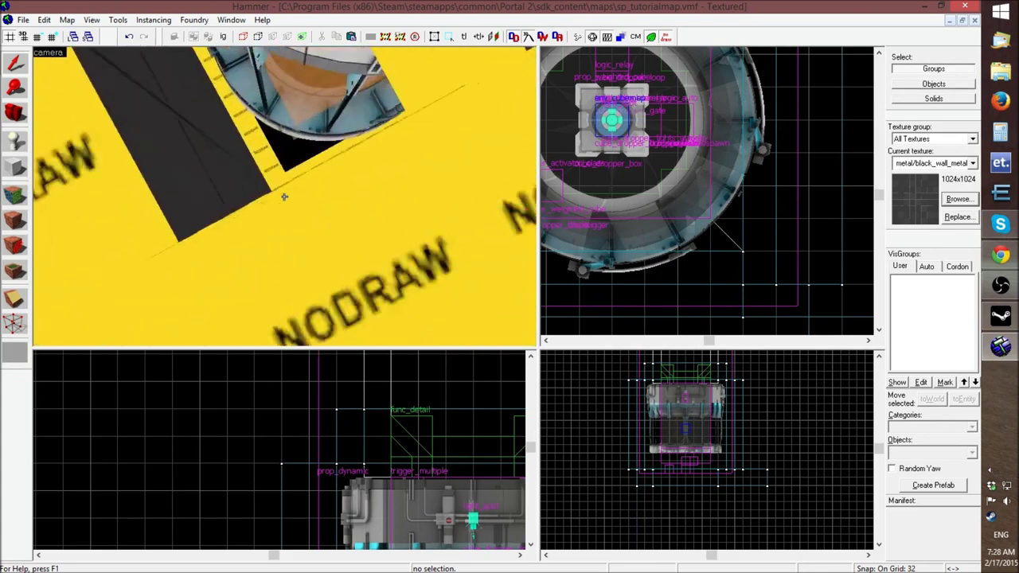
key("s")
key("w")
key("z")
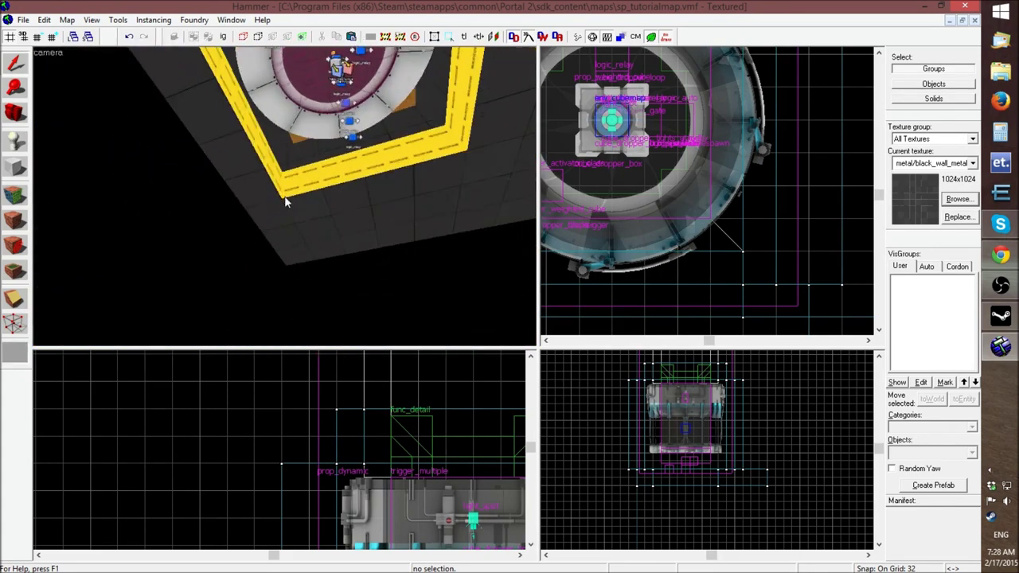
left_click(21, 194)
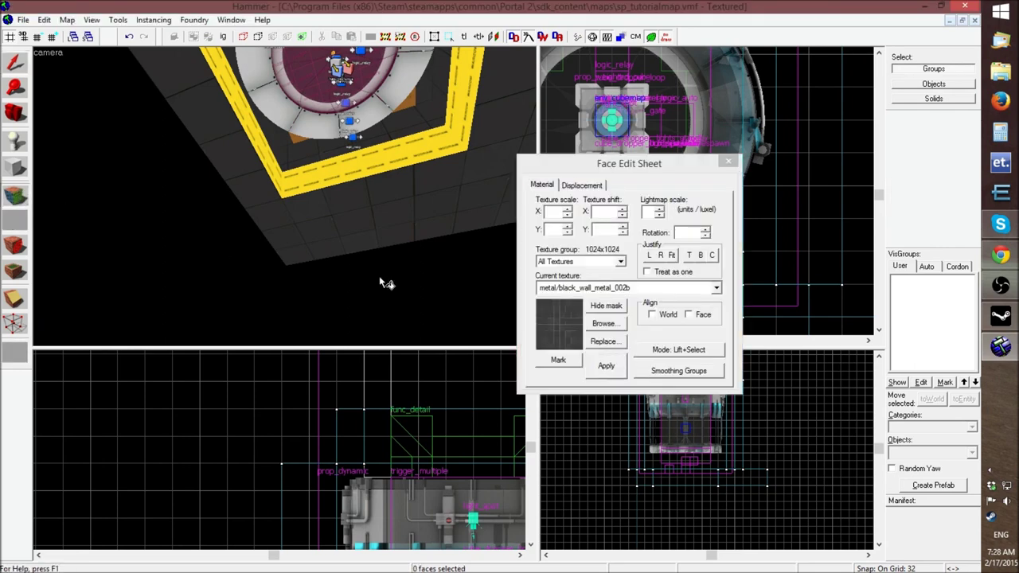
left_click(381, 198)
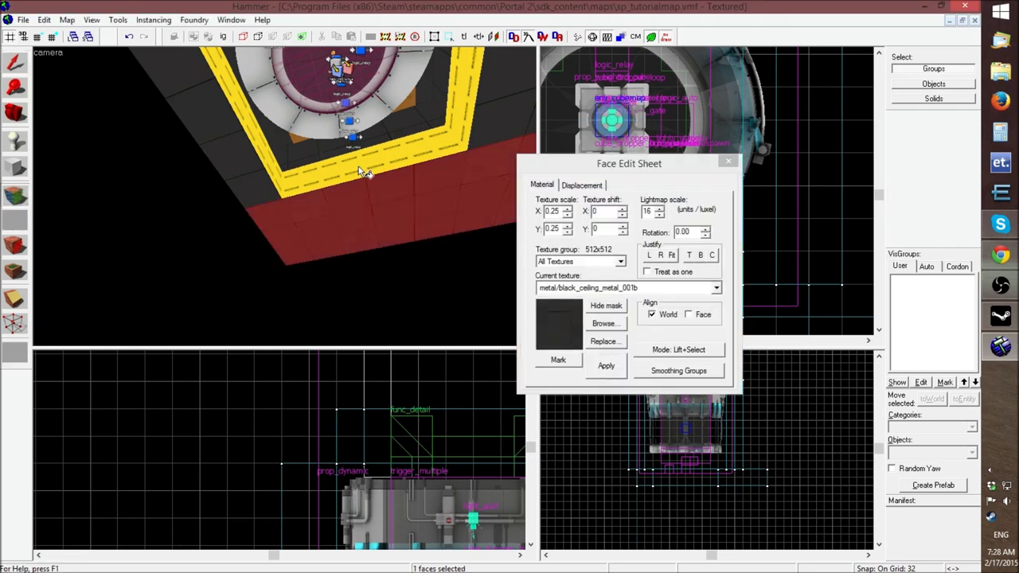
right_click(358, 165)
right_click(459, 124)
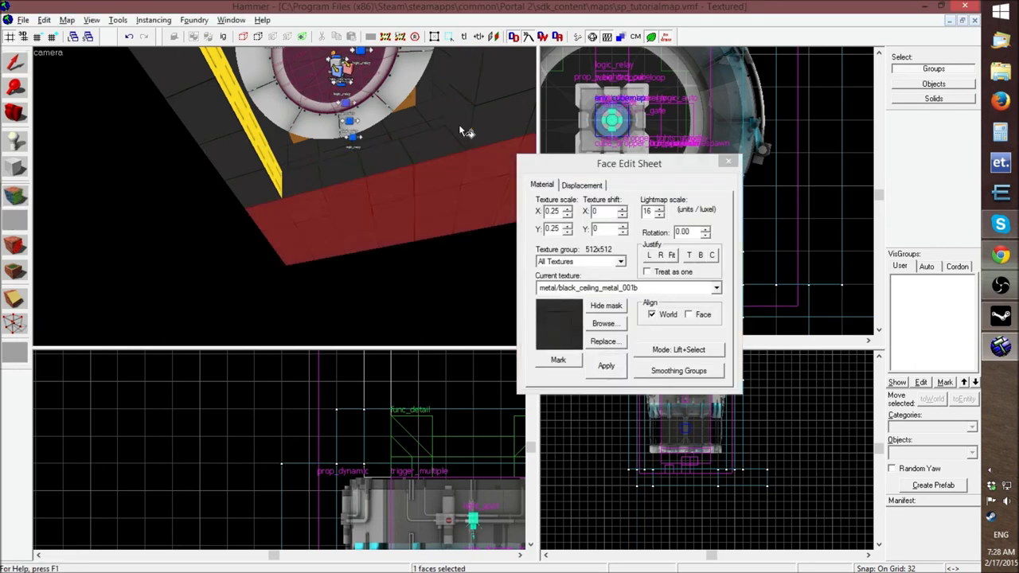
Apply the lifted black ceiling metal texture to the remaining visible nodraw undersides of the strips around the dropper
key("z")
key("z")
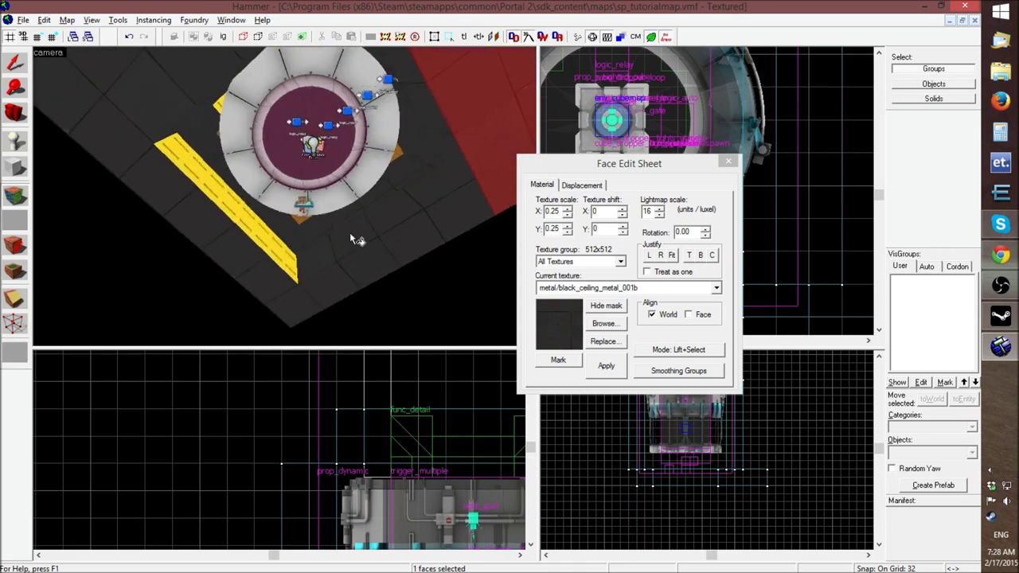
key("z")
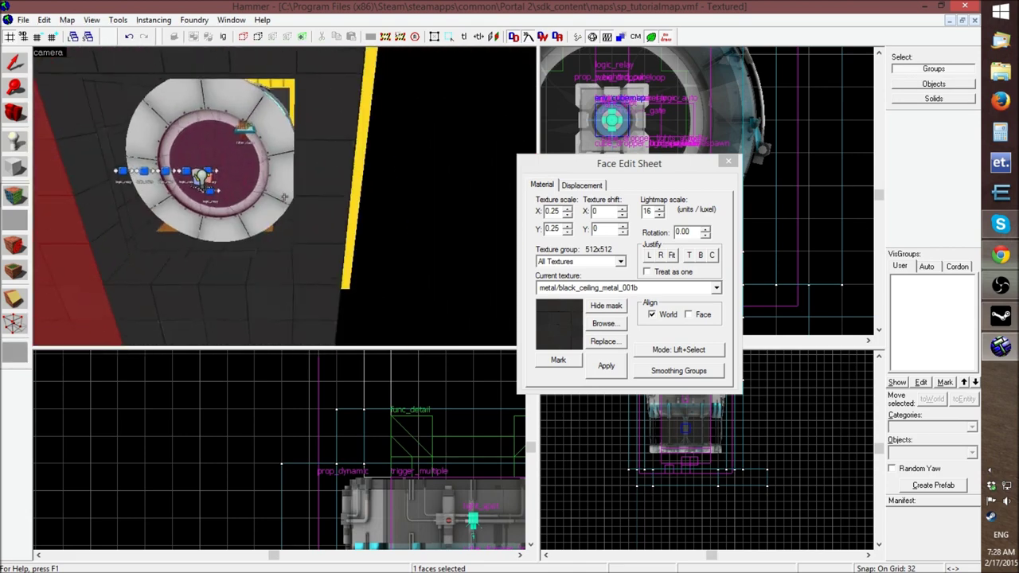
key("w")
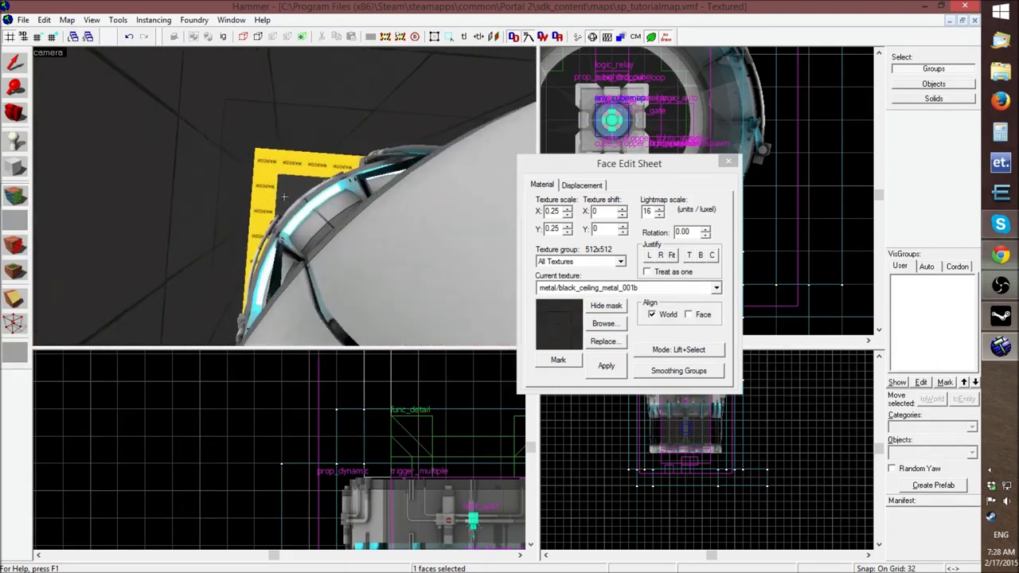
key("z")
right_click(294, 150)
right_click(269, 158)
key("z")
key("z")
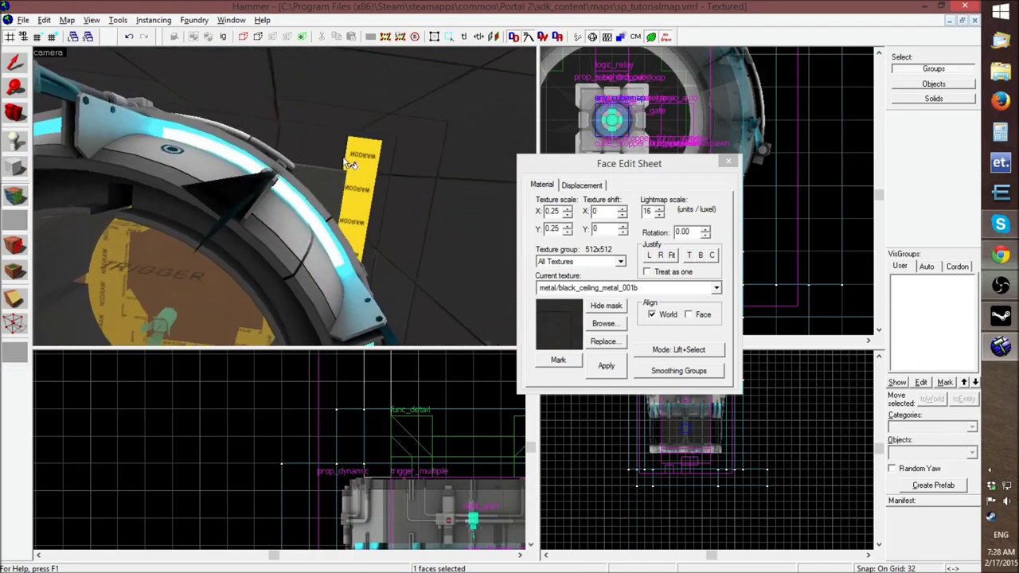
key("z")
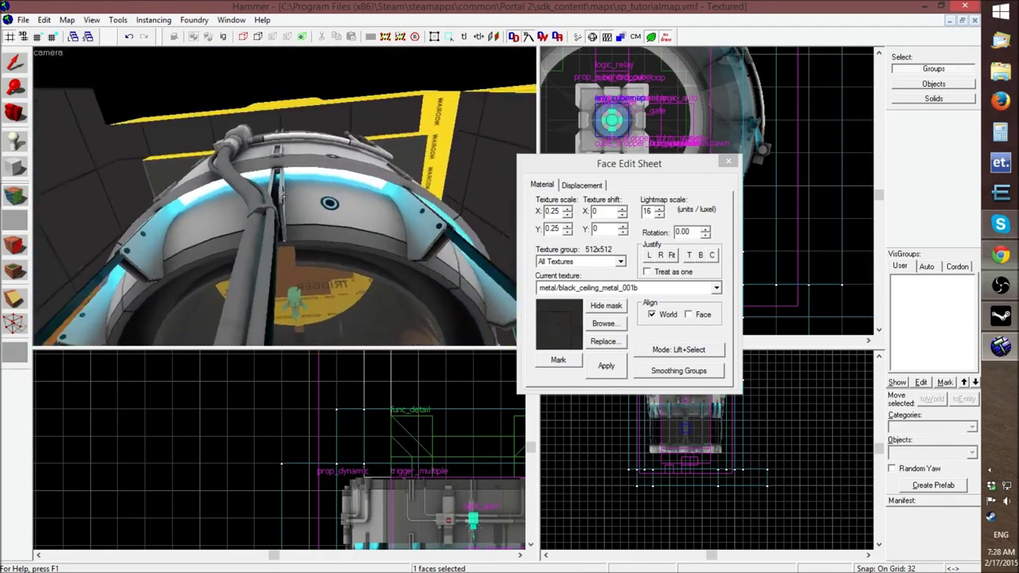
right_click(420, 74)
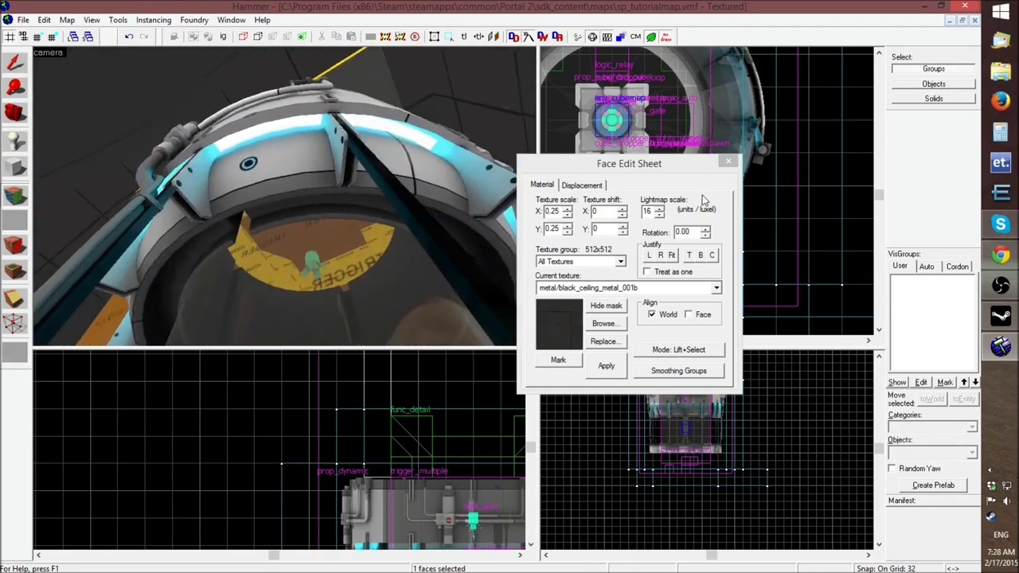
Close the Face Edit Sheet, select the dropper1 instance, and raise it 16 units in the front view
left_click(727, 163)
key("z")
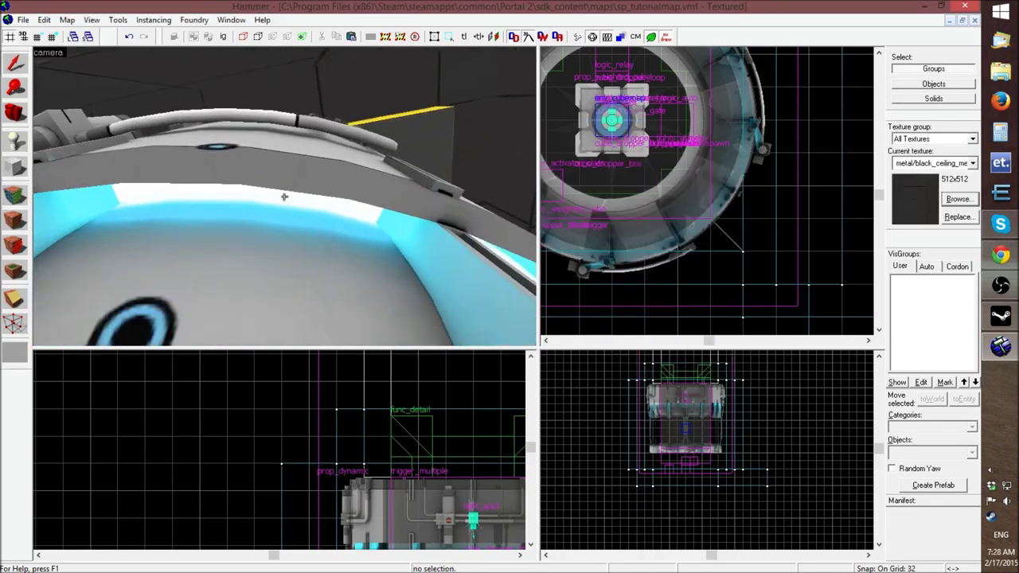
key("w")
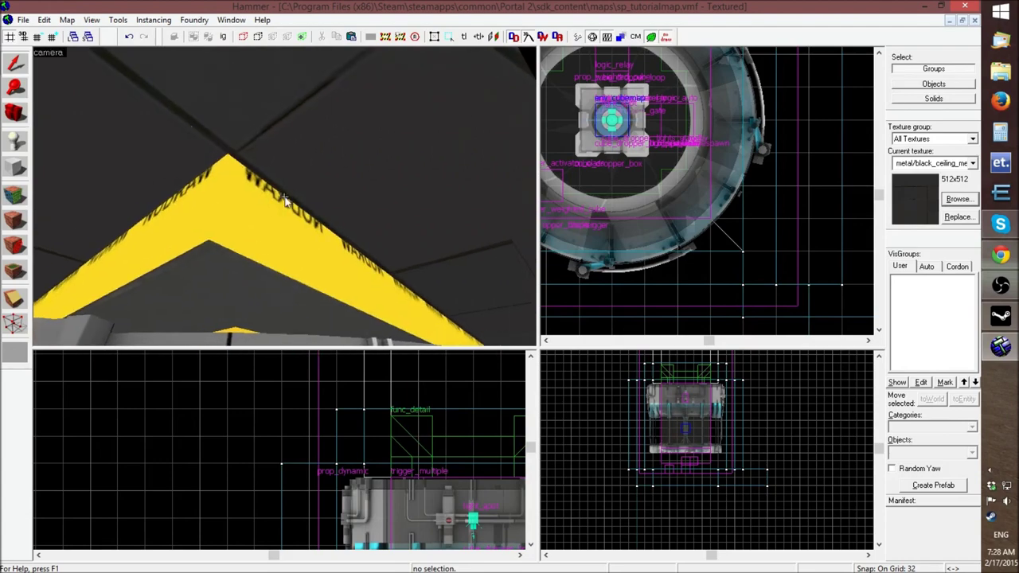
key("z")
left_click(249, 229)
scroll(356, 479, "up", 2)
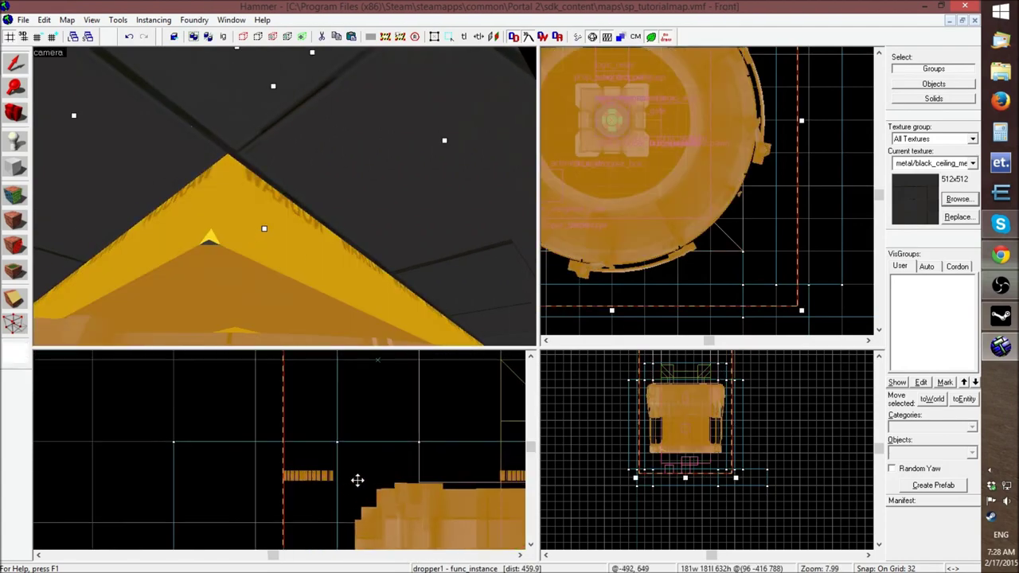
left_click_drag(360, 481, 358, 428)
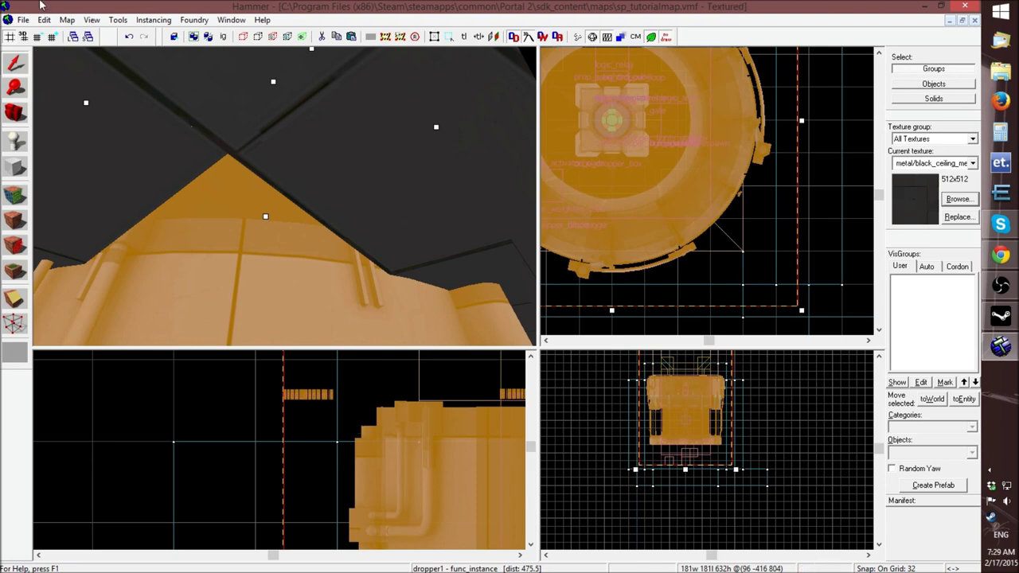
Reduce the grid snap to 8, lower the dropper1 instance 8 units, and clear the selection
left_click(38, 37)
left_click(39, 38)
left_click_drag(420, 440, 422, 468)
key("w")
key("s")
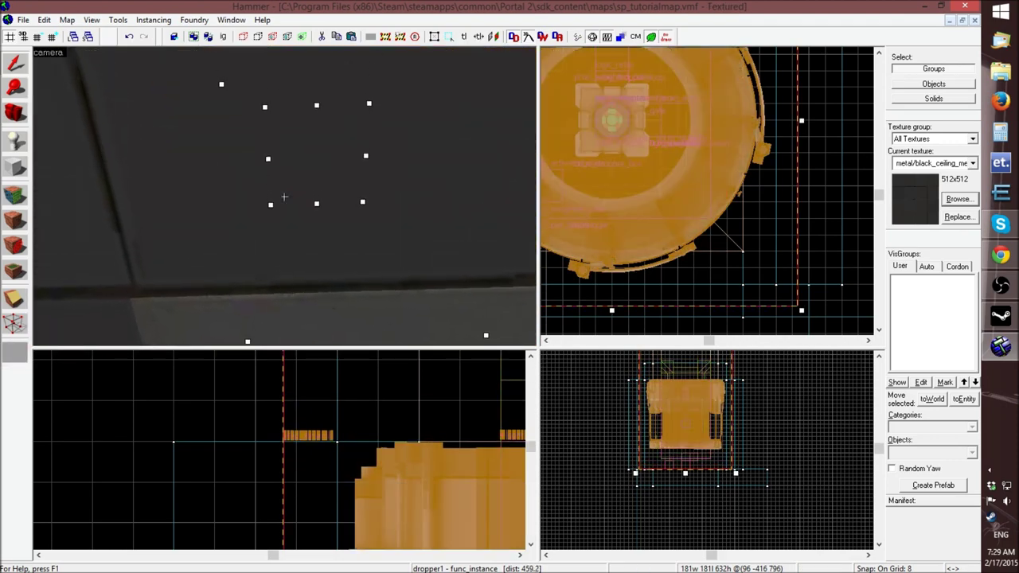
key("s")
key("z")
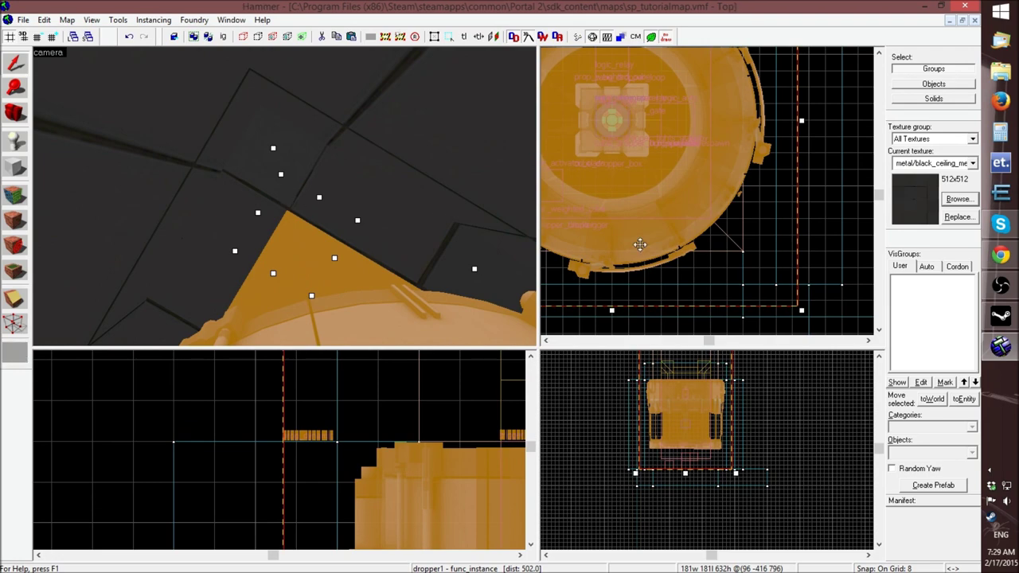
left_click(853, 228)
key("z")
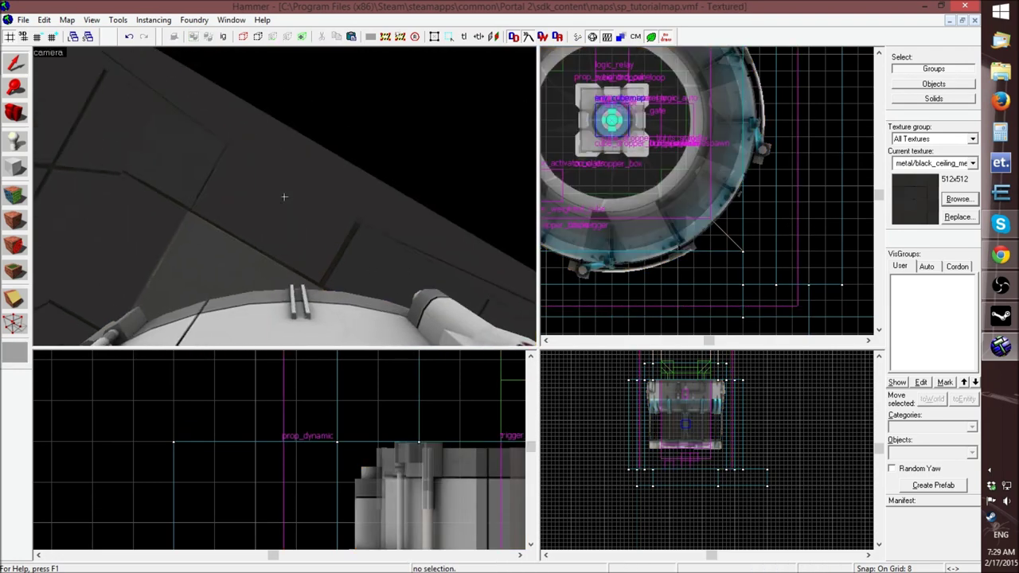
Check the dropper opening in the ceiling from inside the chamber and save the map
key("w")
key("s")
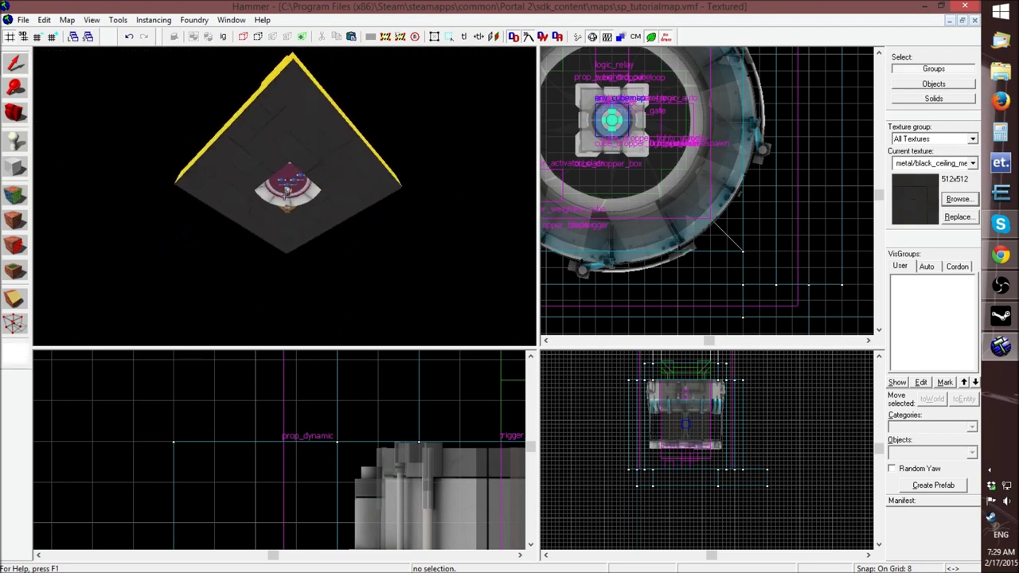
key("w")
key("z")
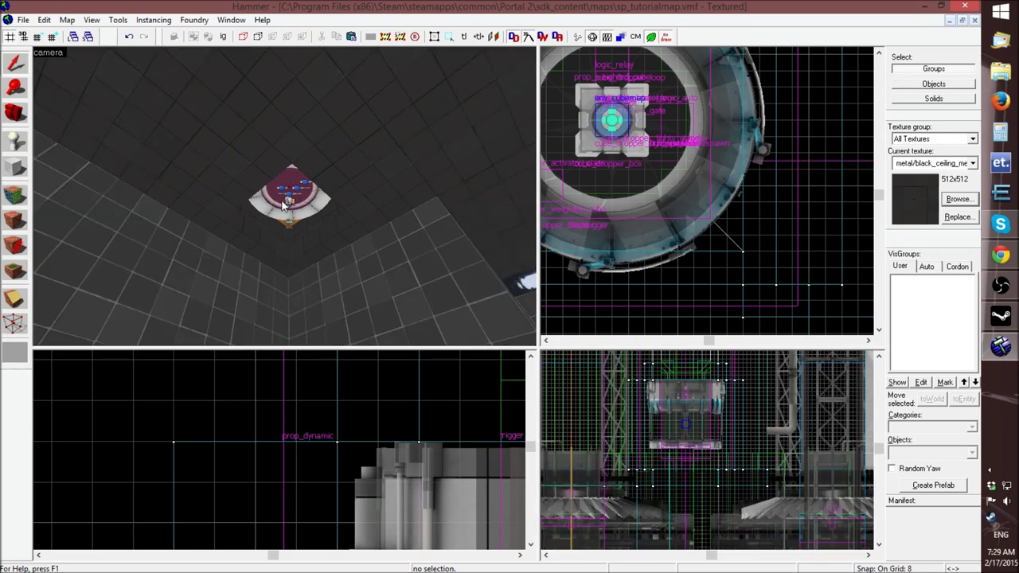
key("z")
key("w")
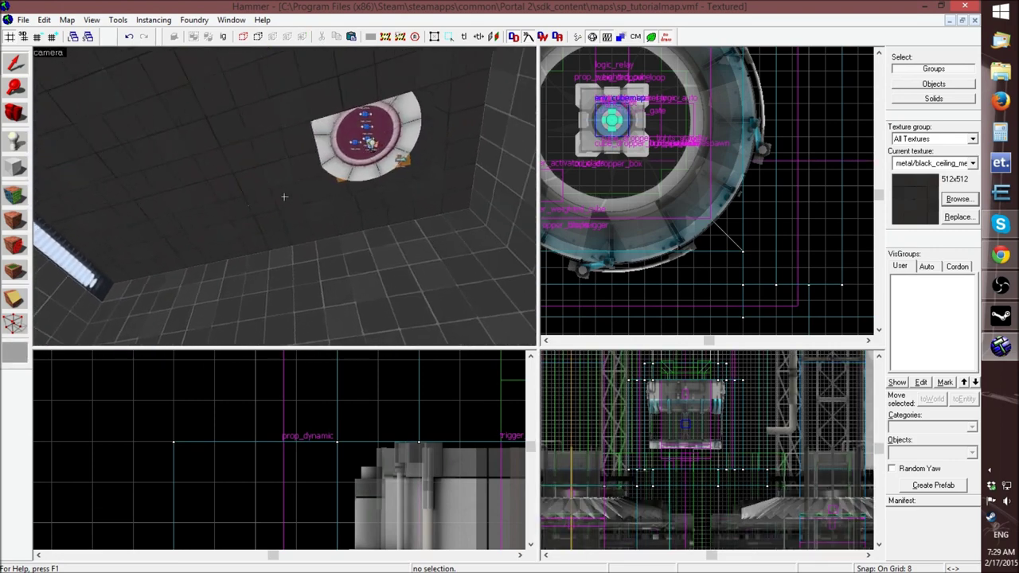
left_click(23, 19)
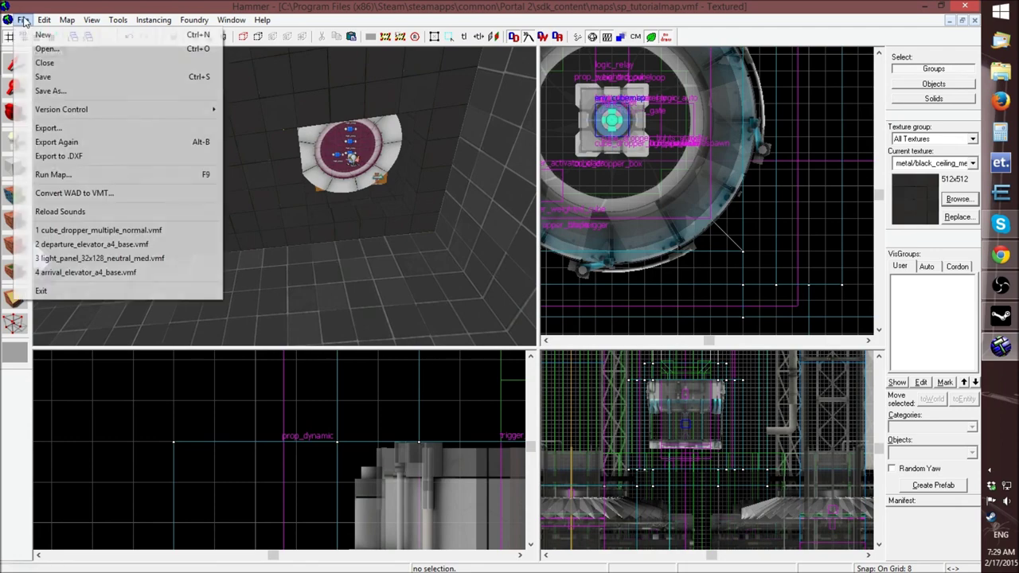
left_click(59, 76)
Open the floor button's properties and add an output that fires on OnPressed
key("z")
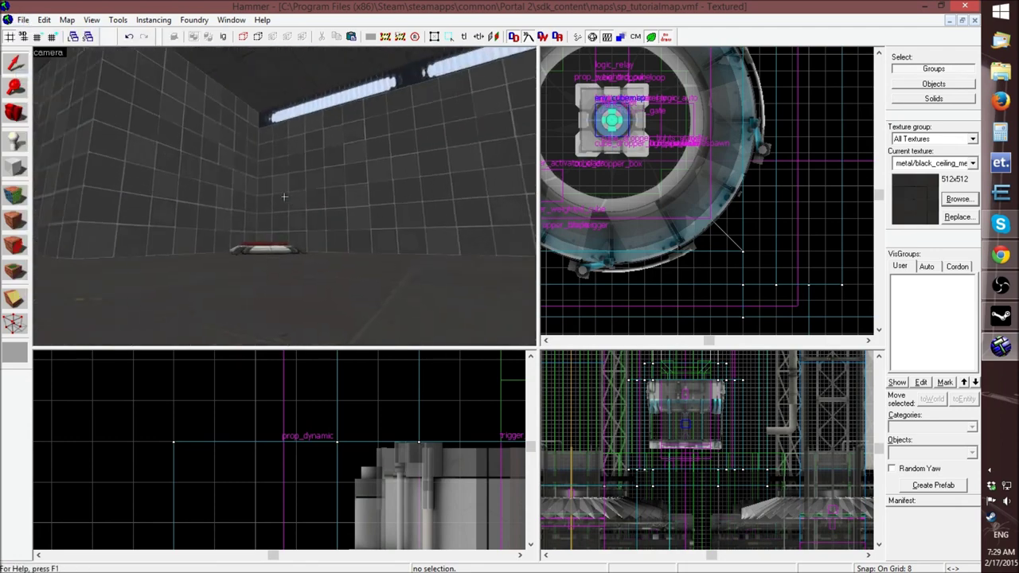
key("z")
left_click(310, 248)
key("alt+Return")
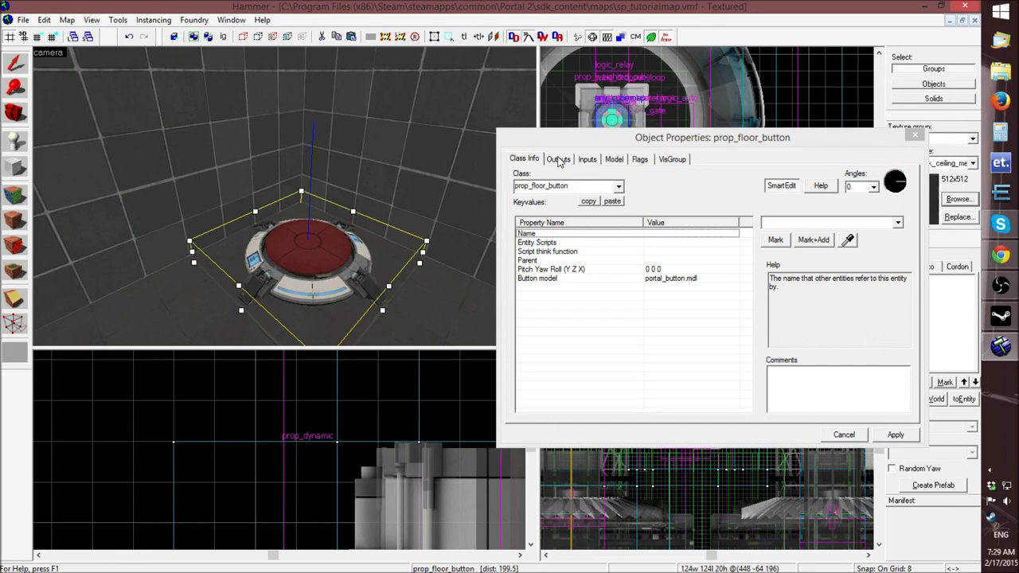
left_click(559, 159)
left_click(585, 406)
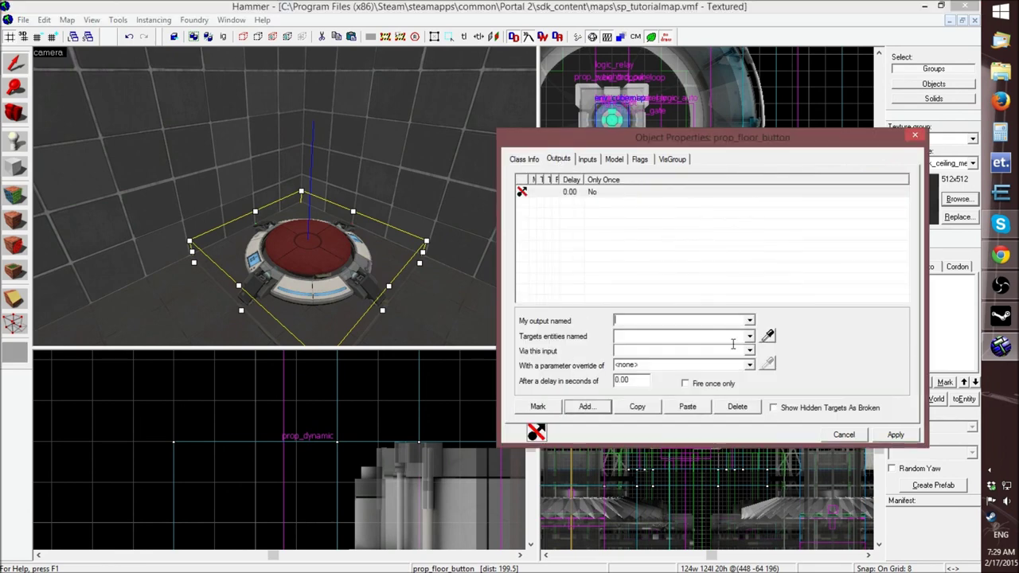
left_click(748, 321)
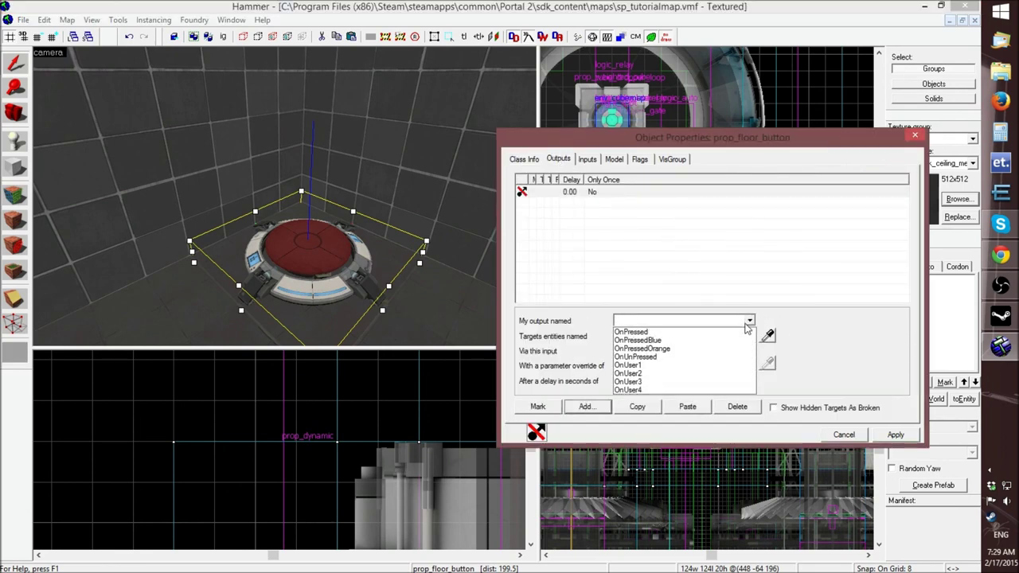
left_click(684, 333)
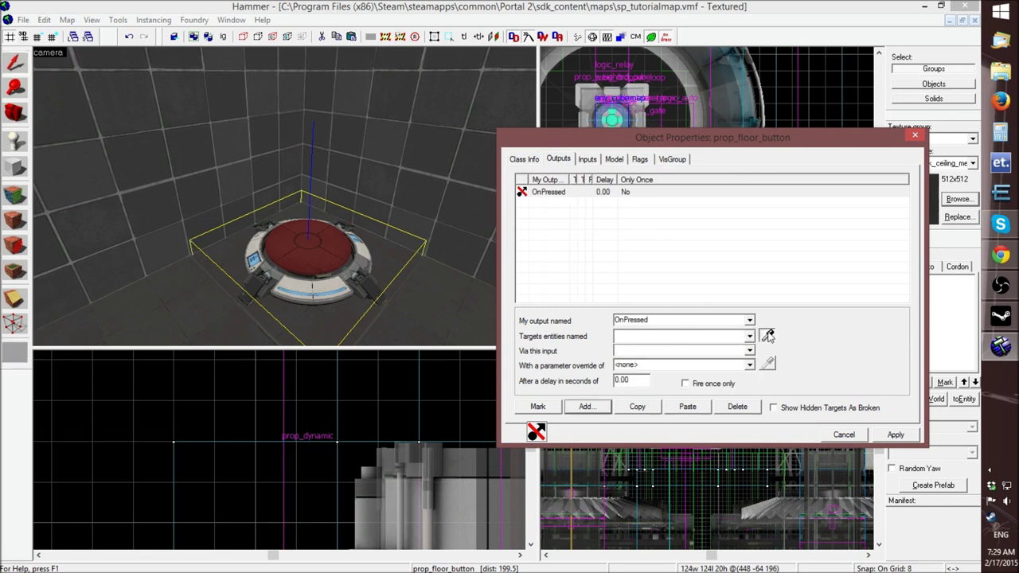
Pick the ceiling cube dropper, dropper1, as the target entity of the OnPressed output
left_click(767, 335)
key("z")
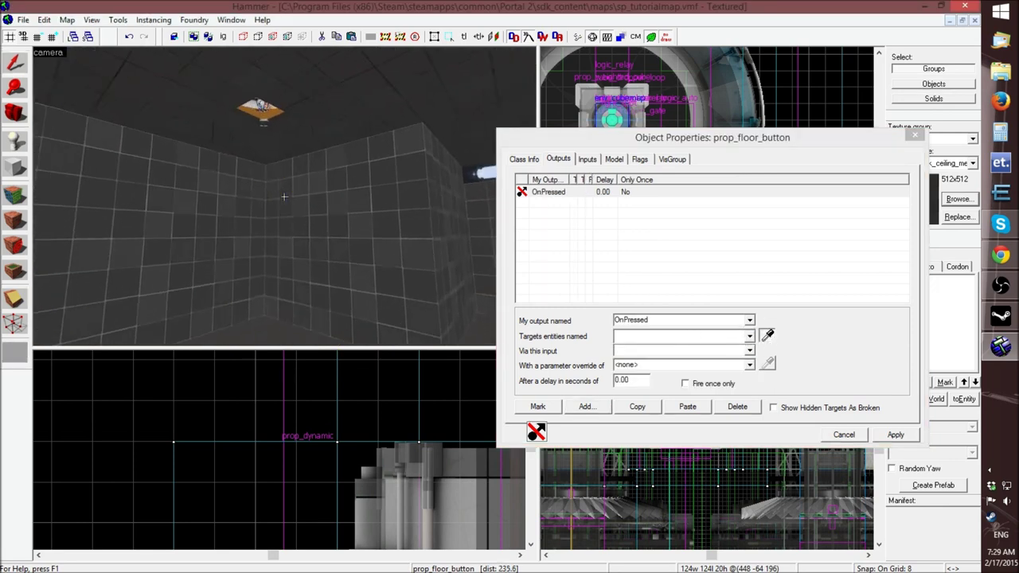
key("w")
key("z")
left_click(270, 76)
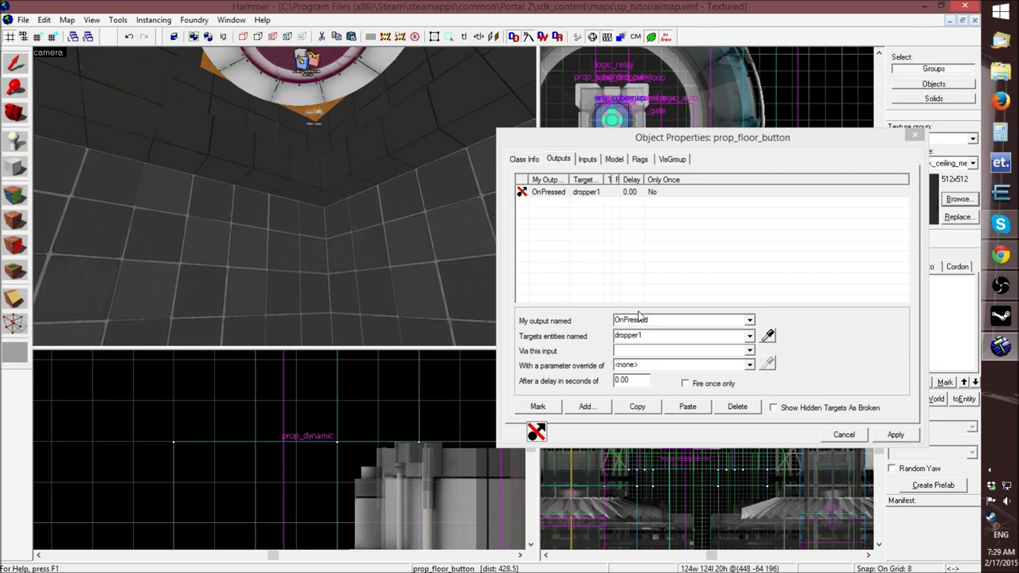
Set the output's input to instance:cube_dropper;Trigger, apply it, and close the floor button's properties
left_click(647, 351)
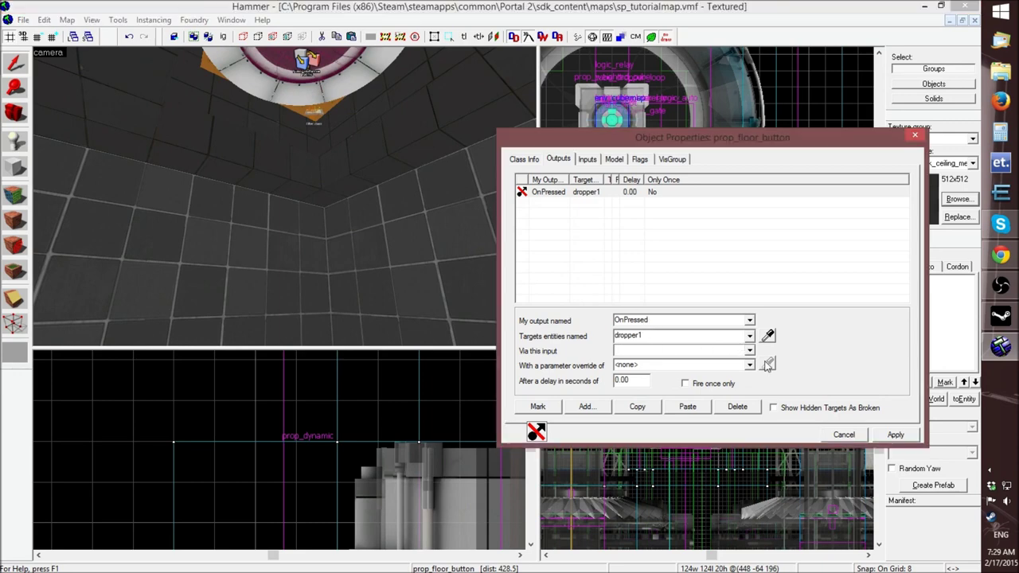
left_click(749, 353)
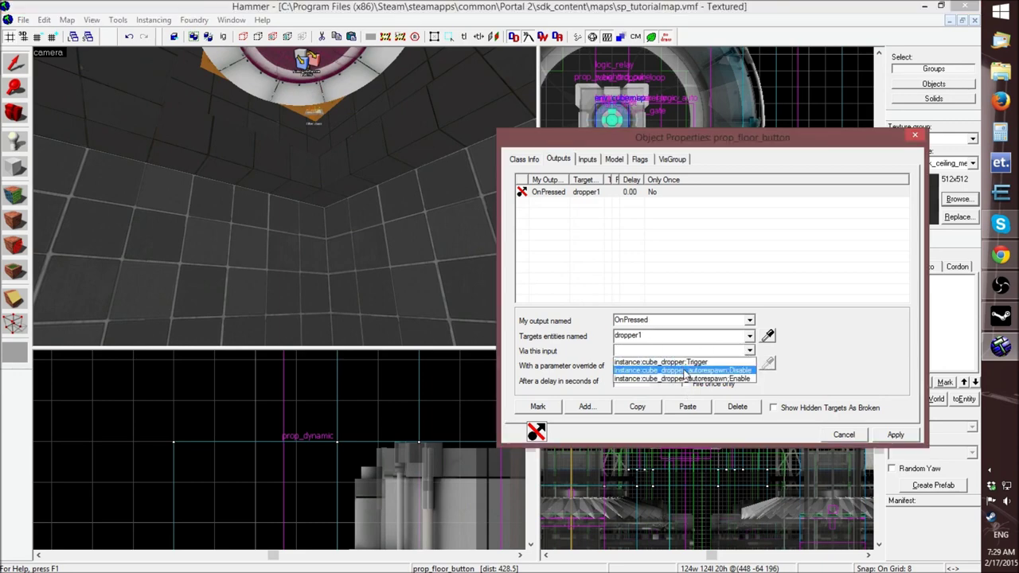
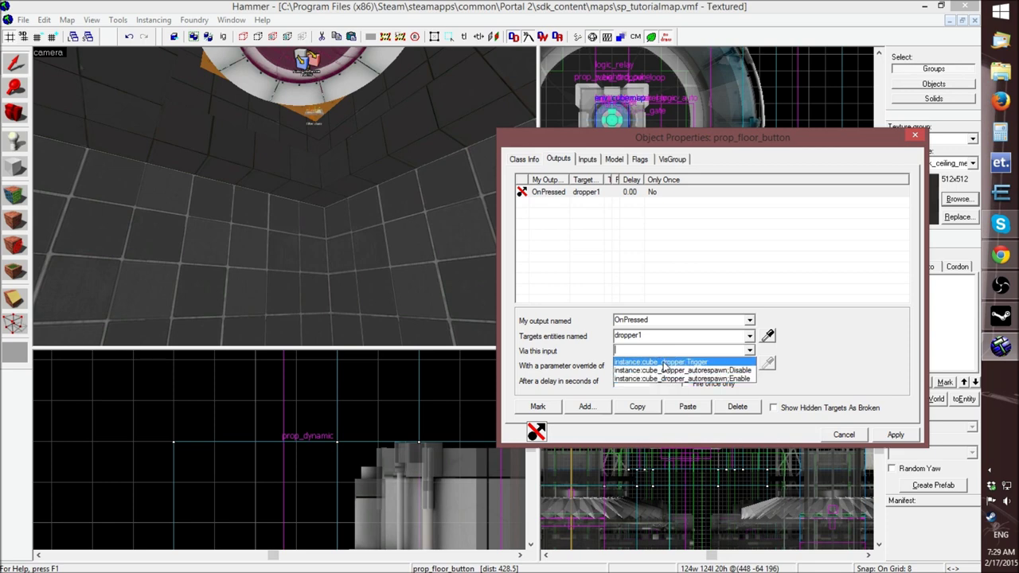
left_click(664, 363)
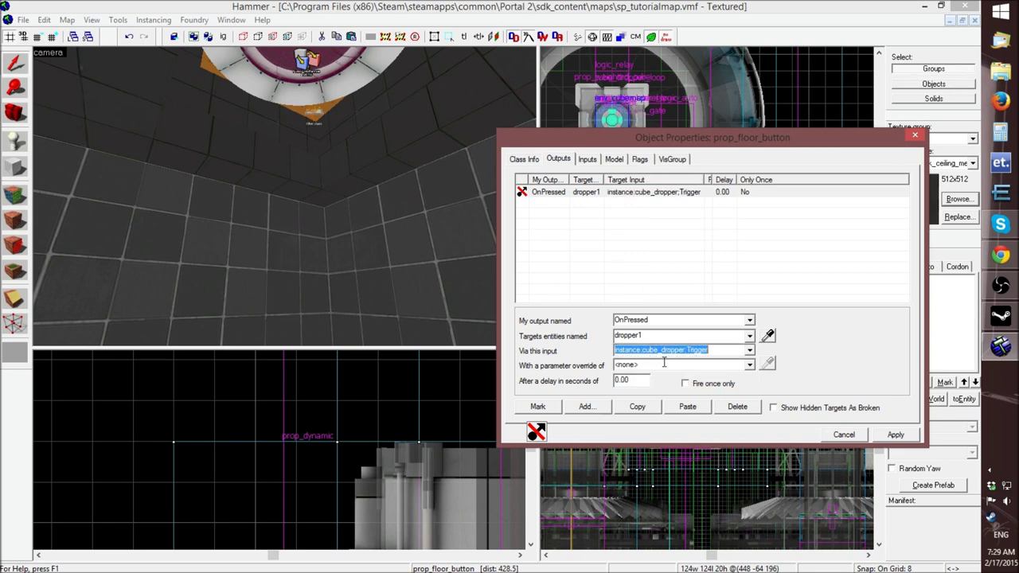
left_click(891, 437)
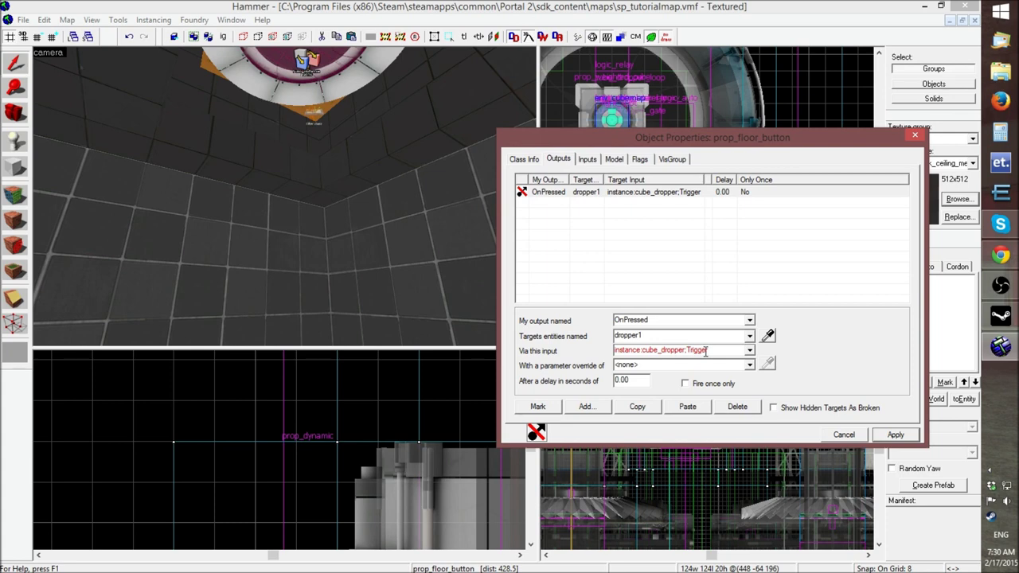
double_click(708, 350)
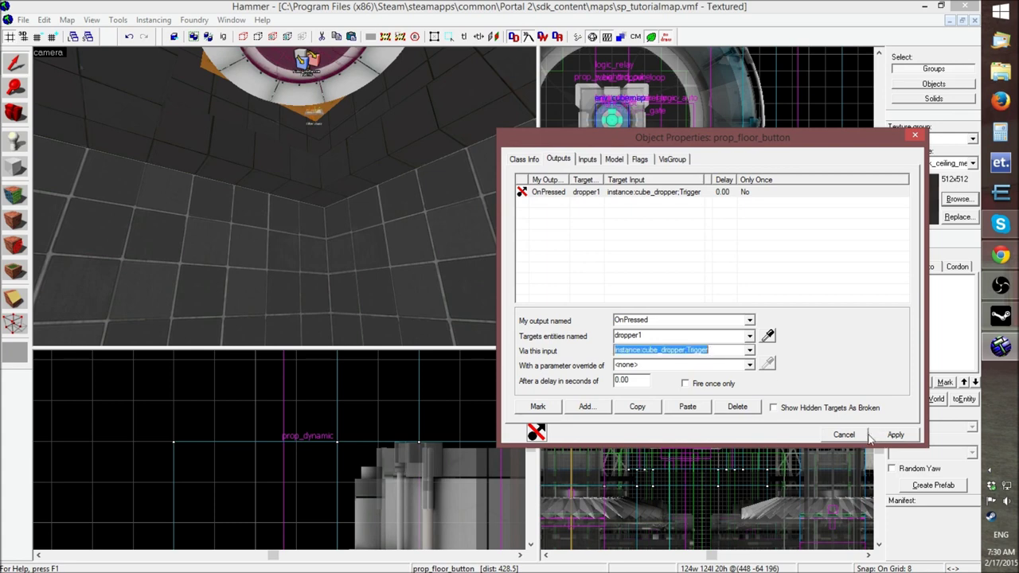
left_click(888, 435)
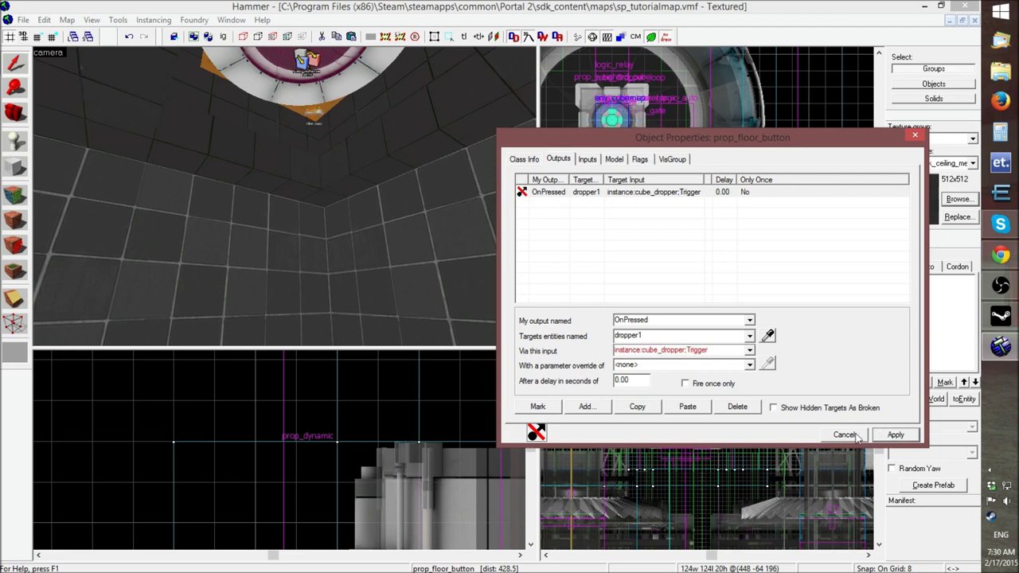
left_click(845, 434)
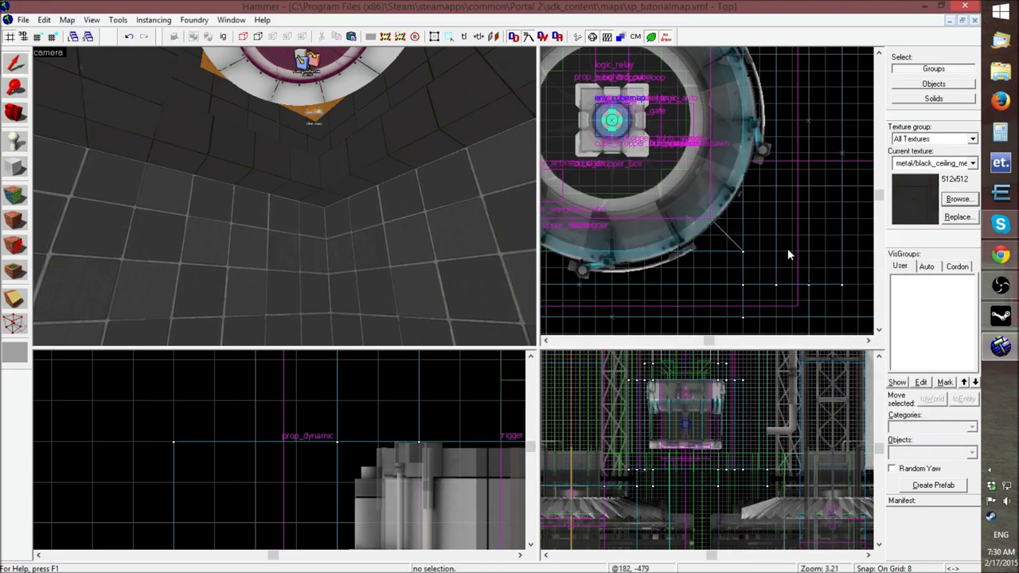
Look over the chamber around the floor button and save the map with the new output
key("z")
key("w")
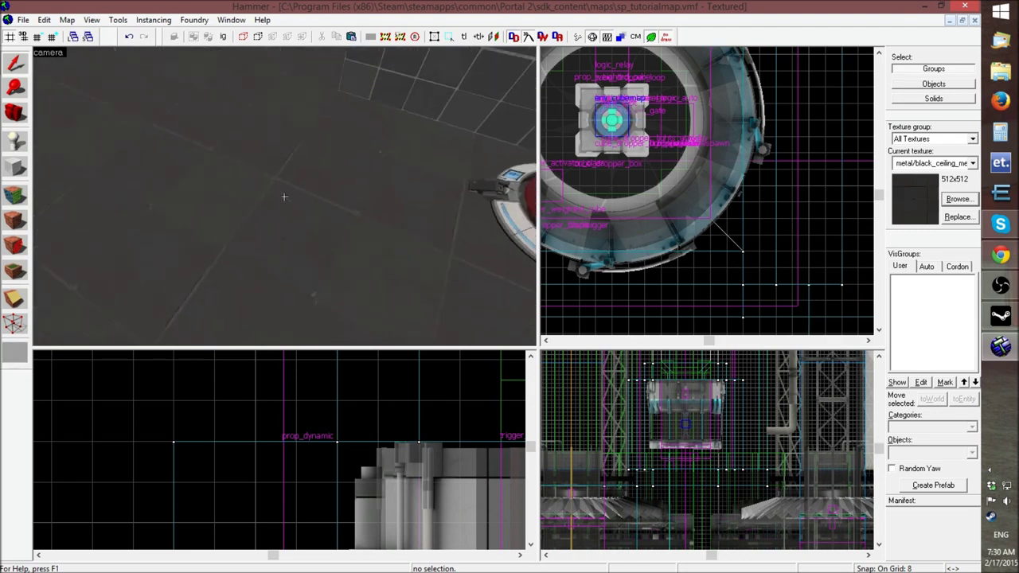
key("w")
key("w")
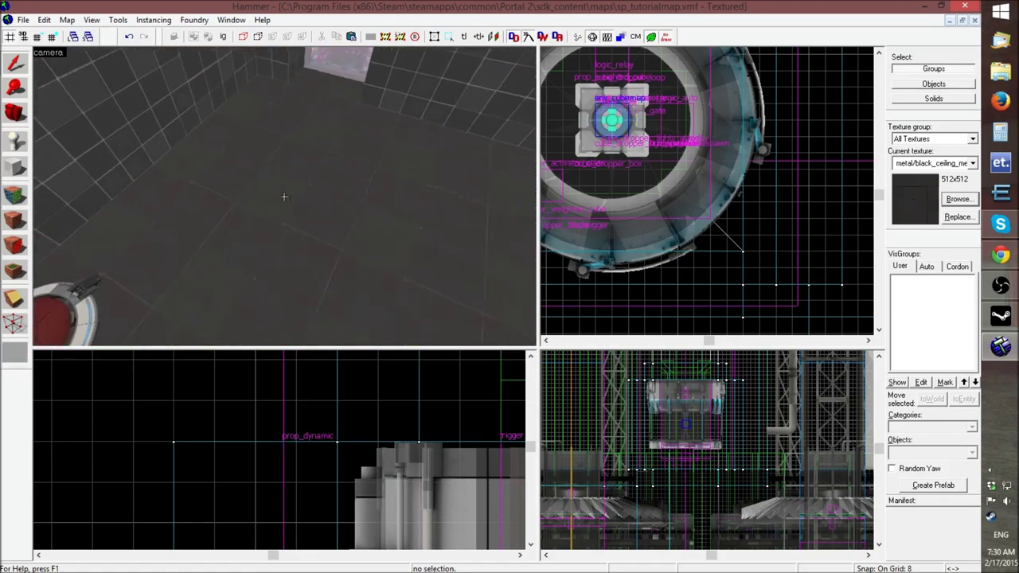
key("z")
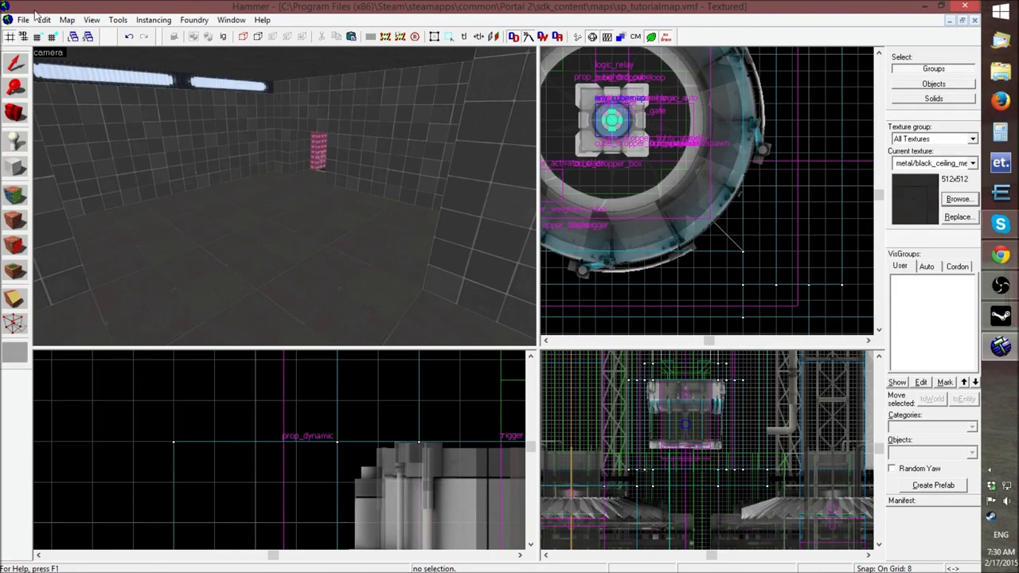
left_click(23, 19)
left_click(64, 75)
Isolate the dark 256-unit-square wall block beside the colored opening by hiding every unselected object
key("z")
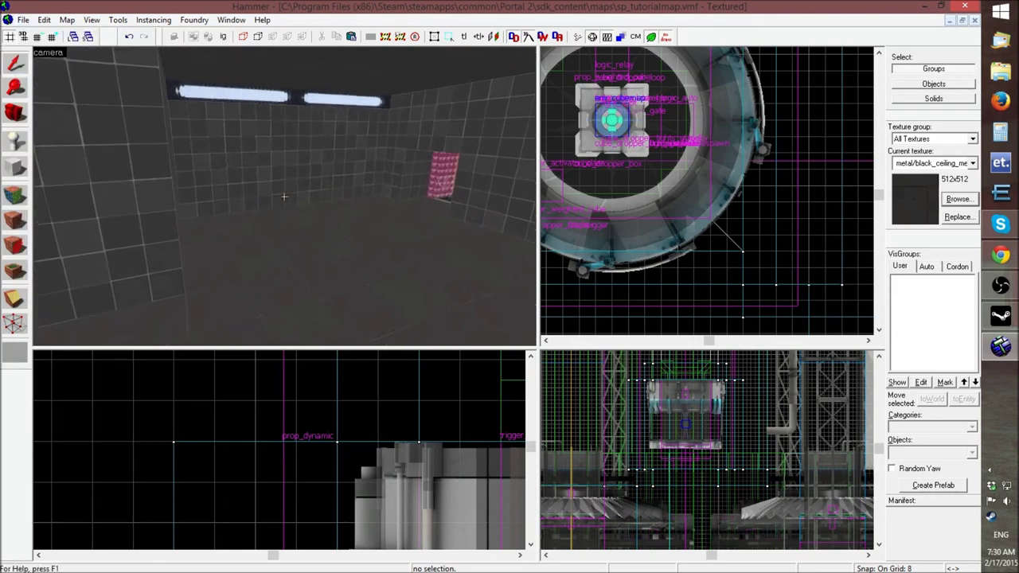
key("z")
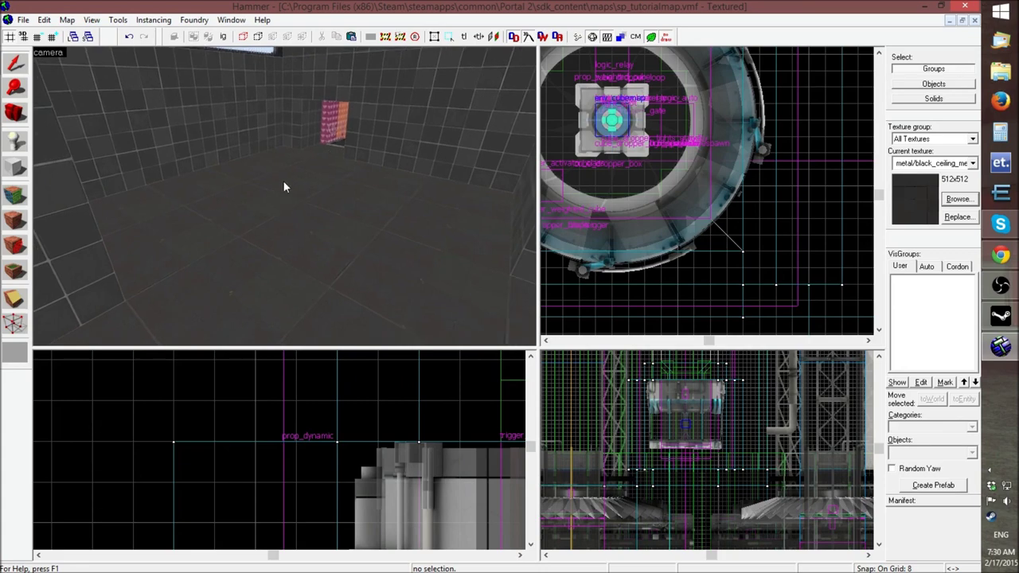
key("z")
key("w")
key("s")
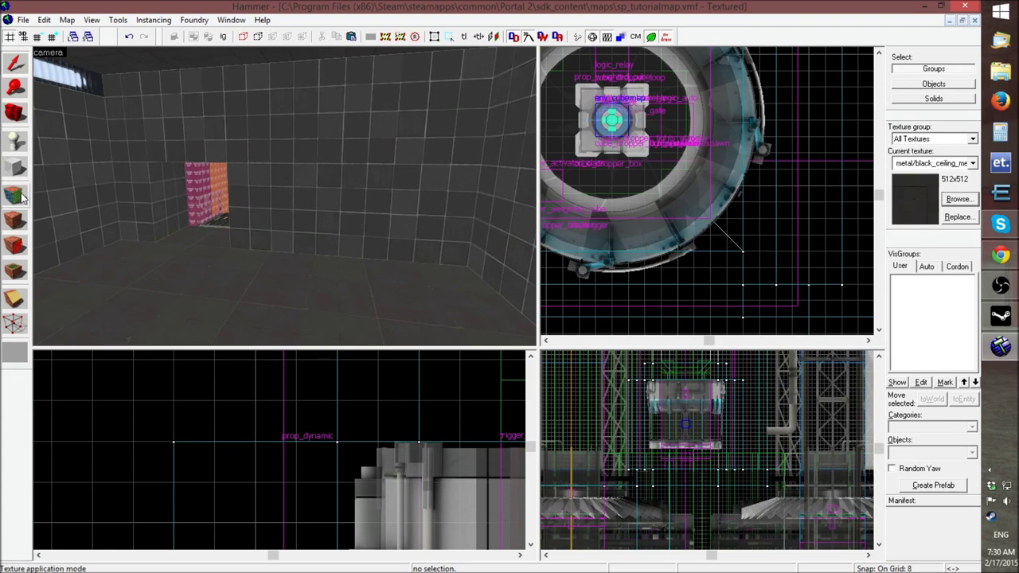
left_click(389, 196)
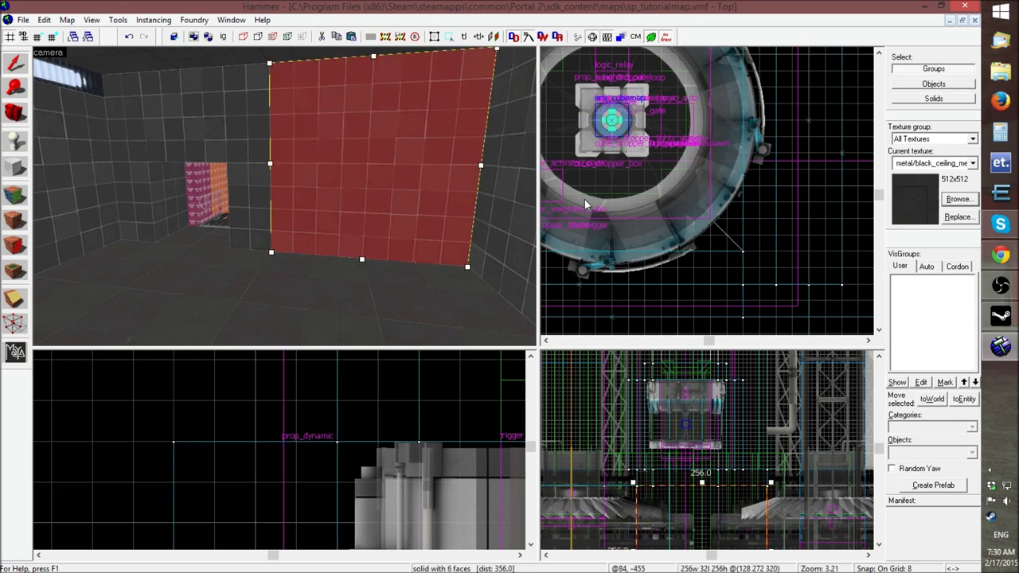
left_click(14, 299)
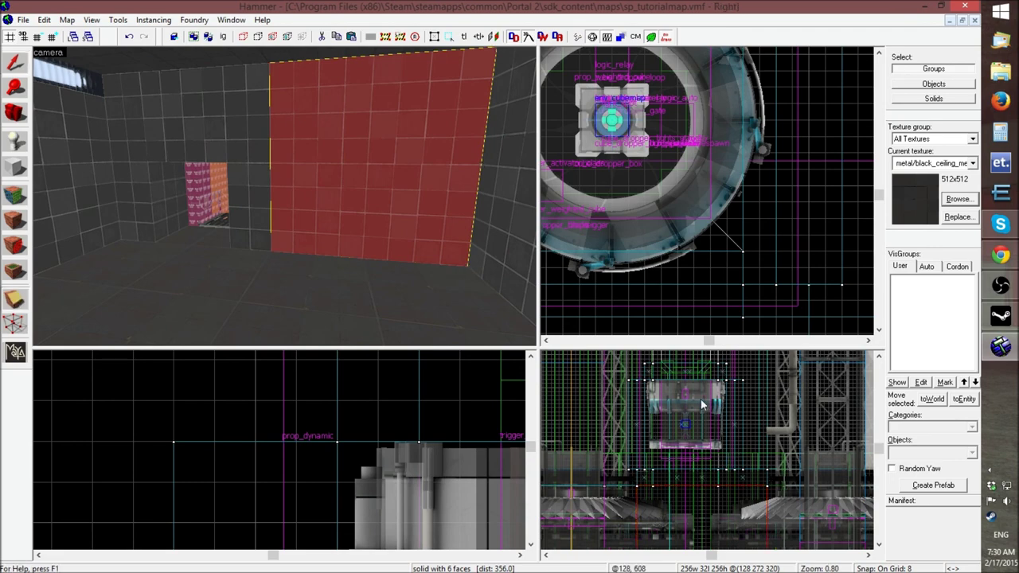
scroll(704, 407, "down", 4)
scroll(698, 456, "up", 2)
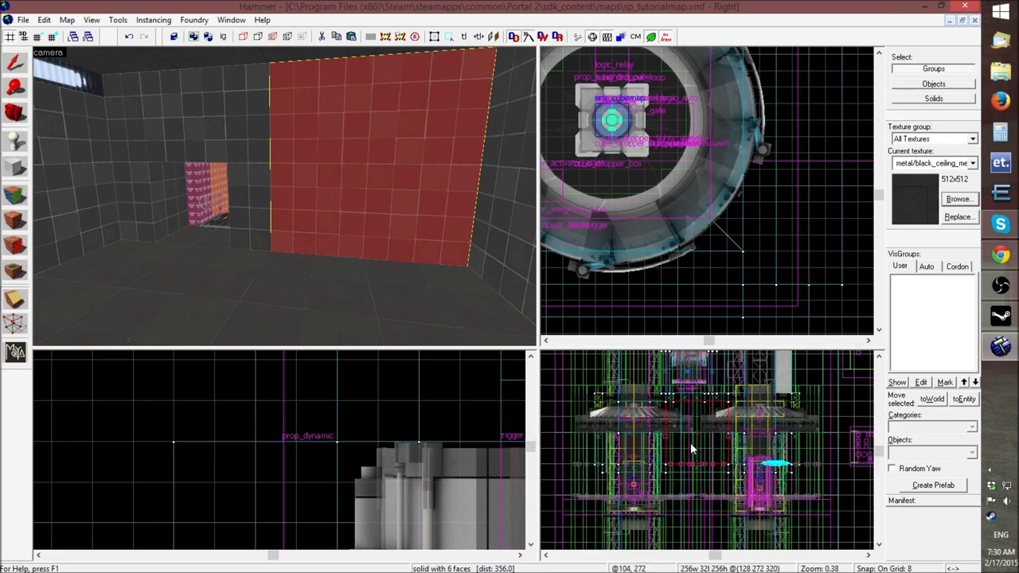
left_click(14, 62)
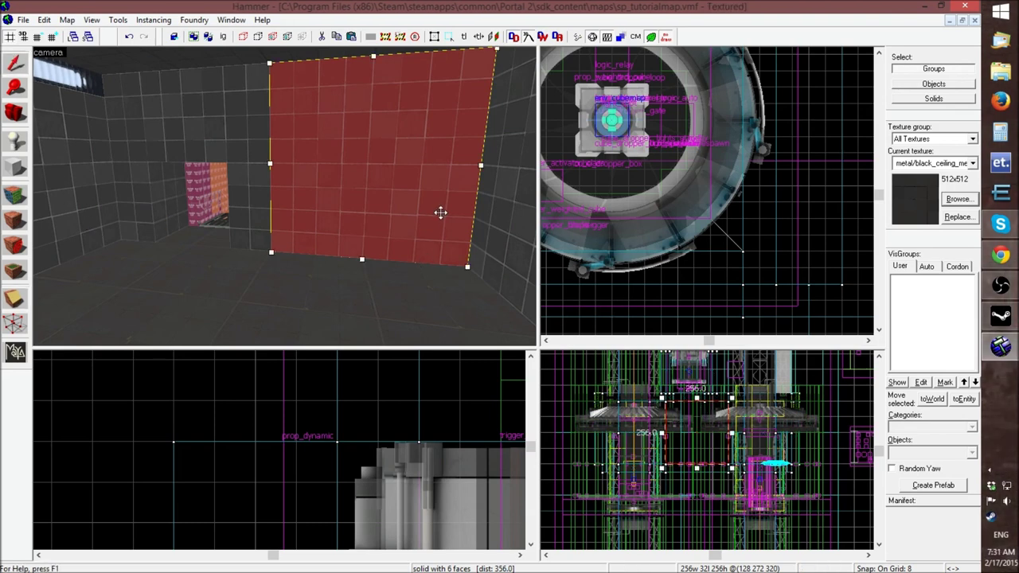
key("ctrl+h")
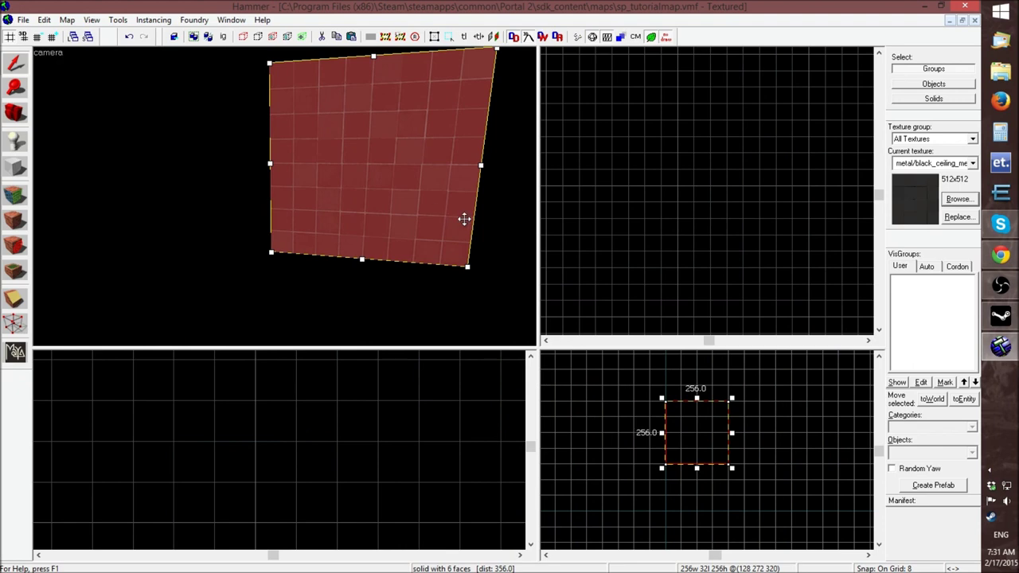
left_click(648, 248)
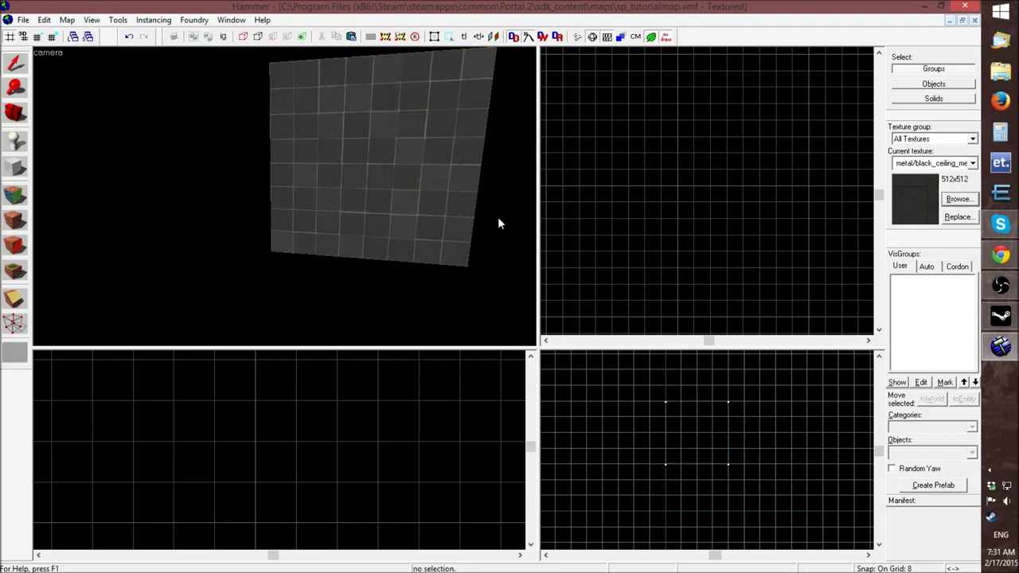
Clip the isolated wall block with a vertical cut through its middle, keeping both halves
left_click(415, 156)
left_click(13, 299)
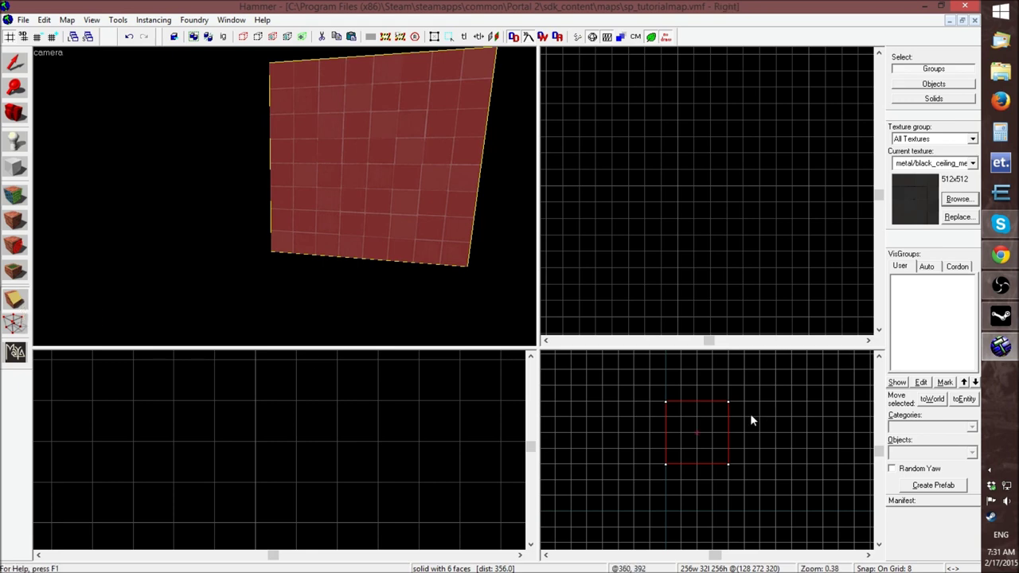
scroll(716, 410, "up", 2)
scroll(697, 433, "up", 2)
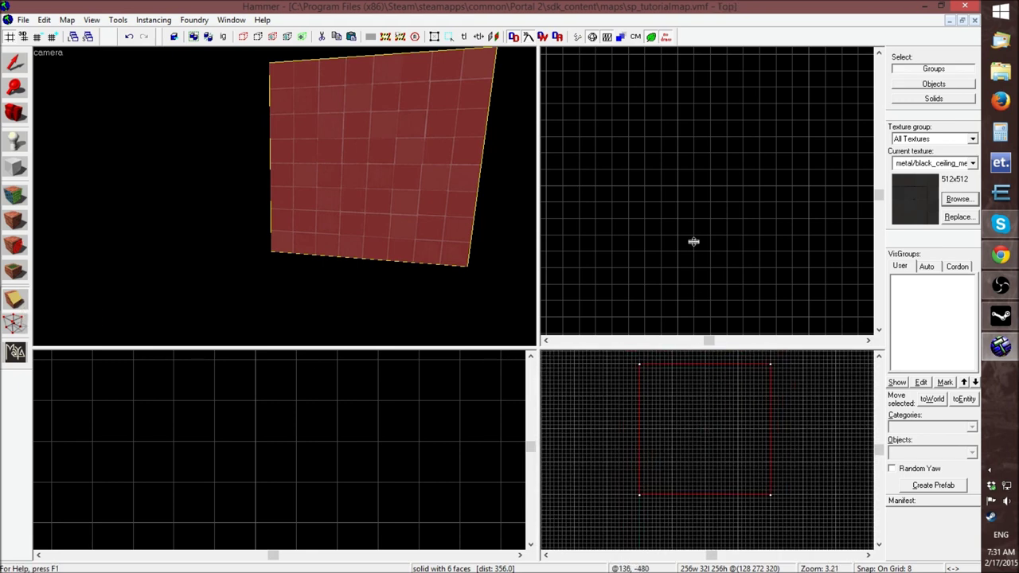
scroll(695, 248, "down", 16)
scroll(695, 152, "up", 5)
scroll(246, 451, "down", 5)
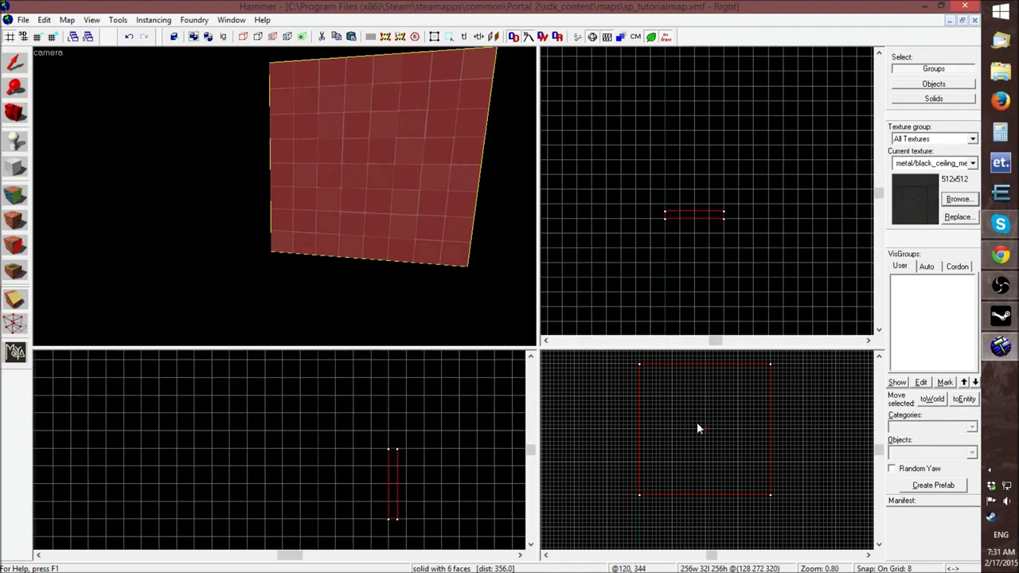
left_click_drag(705, 363, 704, 411)
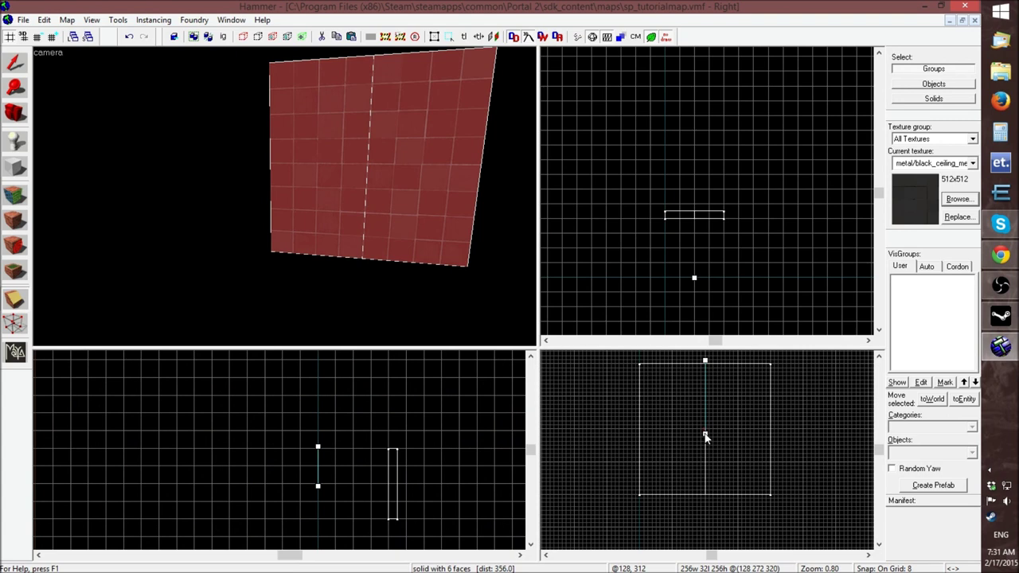
key("Return")
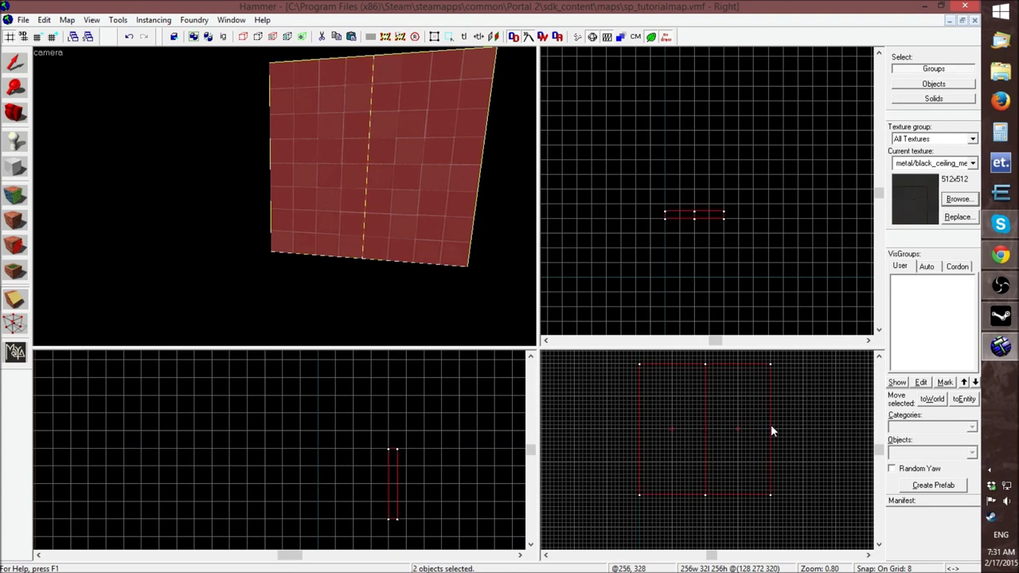
Clip both wall halves with a horizontal cut through the middle, keeping all the pieces, and leave the Clipping tool
left_click_drag(769, 430, 669, 432)
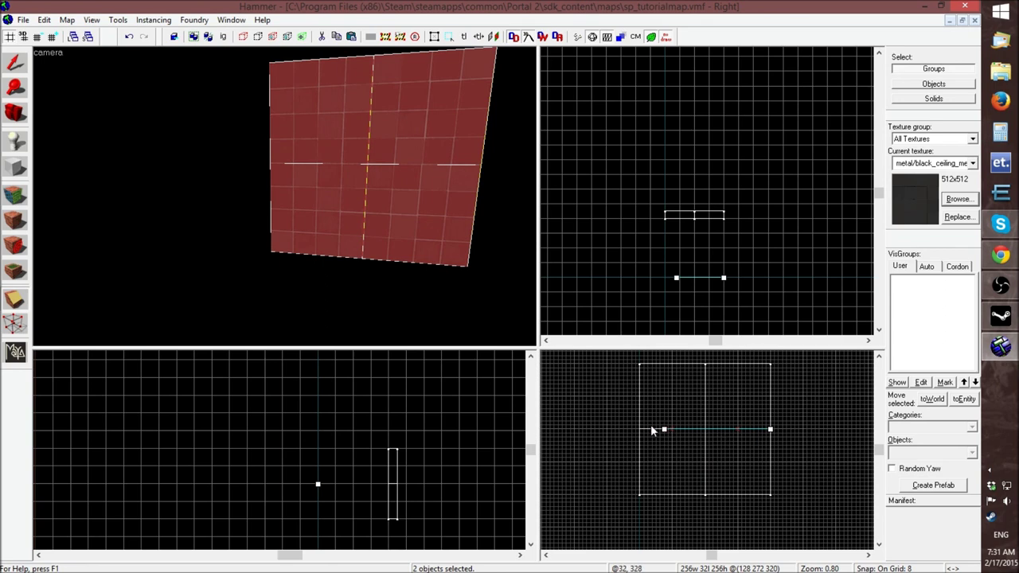
key("Return")
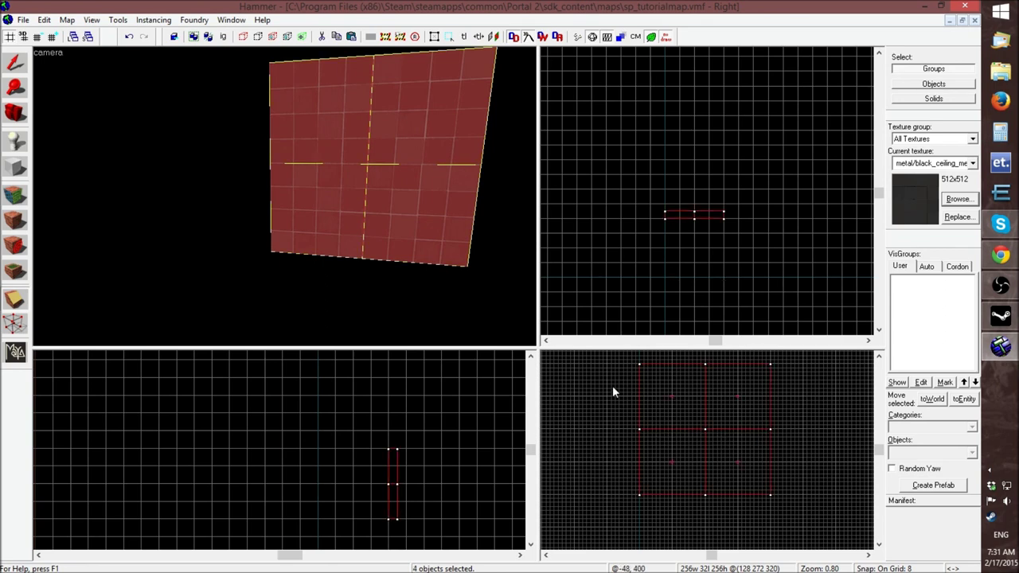
key("shift+s")
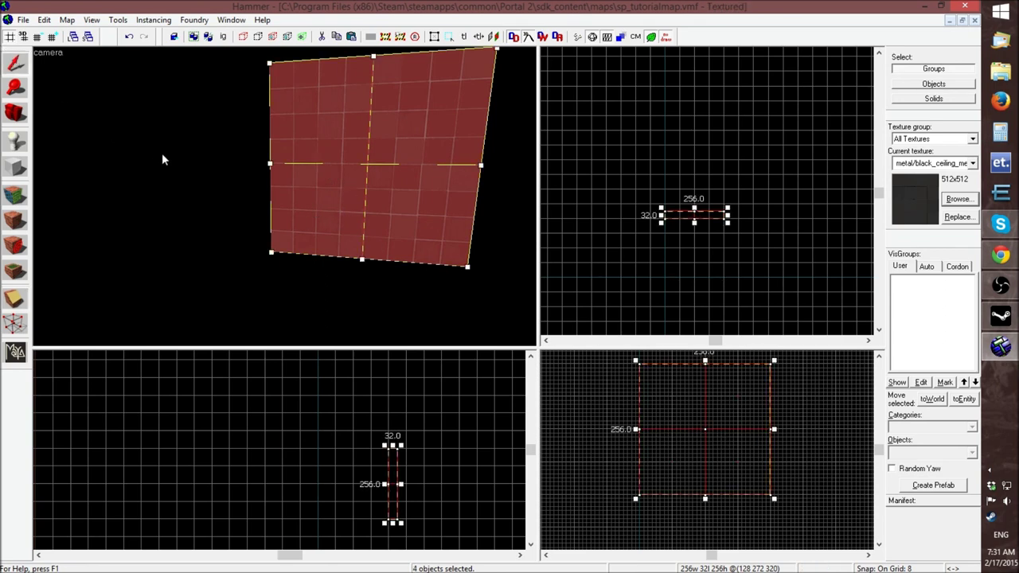
Check that the wall quarters can be selected individually, and clear the selection
left_click(313, 214)
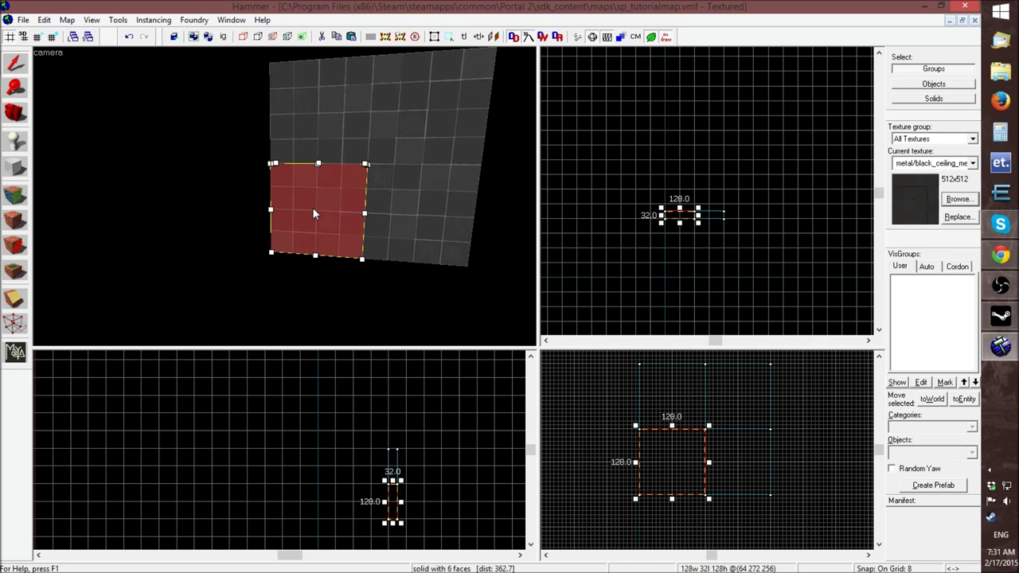
left_click(405, 235)
left_click_drag(405, 121, 321, 106)
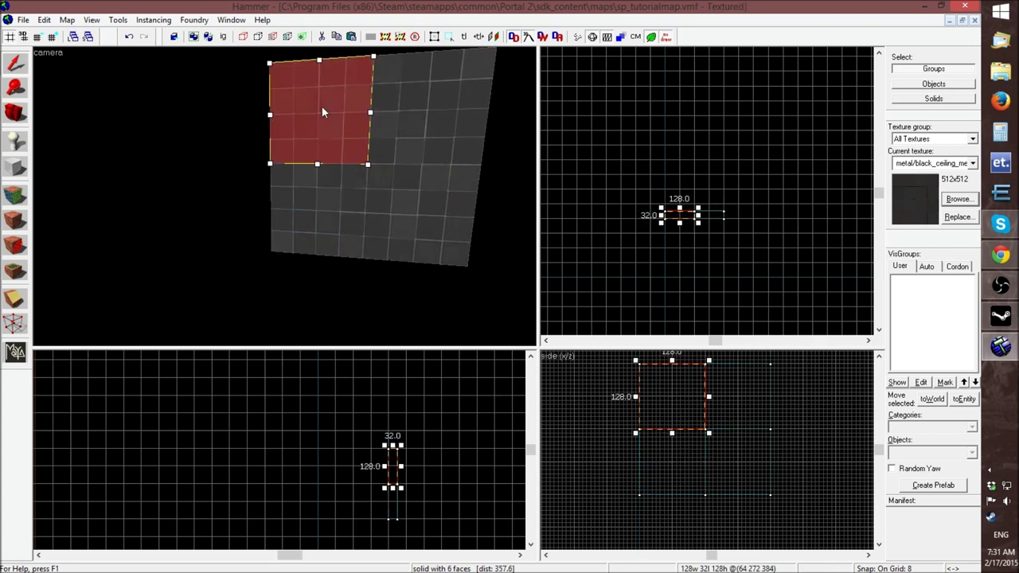
left_click(212, 209)
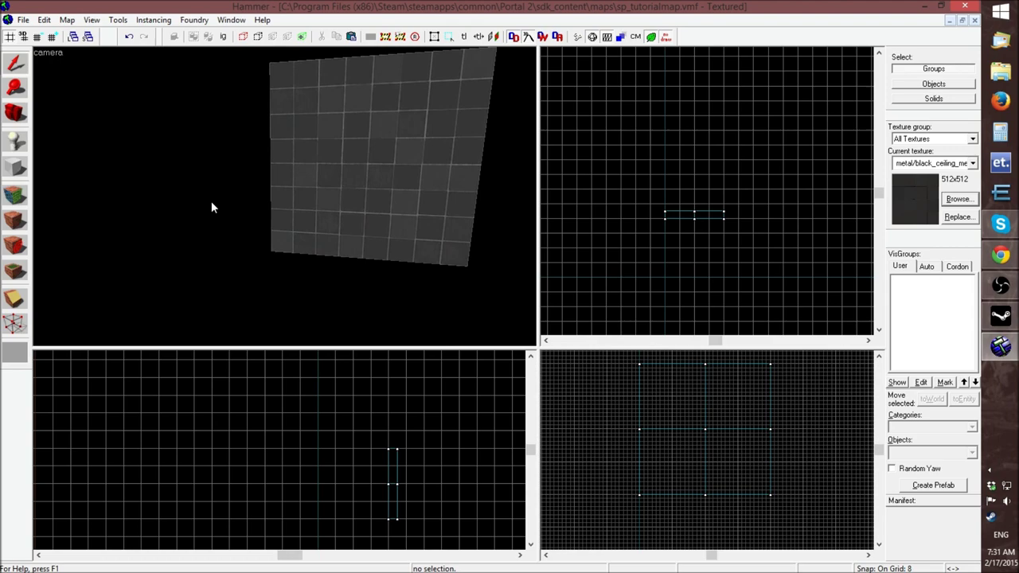
Select each of the four square wall blocks beside the doorway in turn to inspect them, and clear the selection
left_click(309, 210)
left_click(398, 199)
left_click(389, 148)
left_click(316, 148)
left_click(318, 197)
left_click(420, 199)
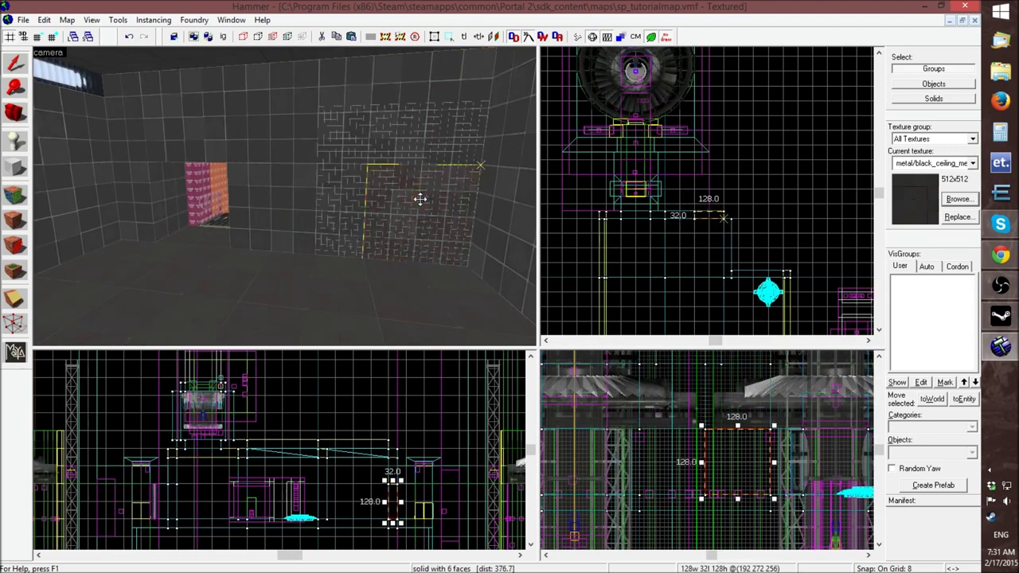
left_click(398, 147)
left_click(335, 134)
left_click(327, 198)
left_click(422, 199)
left_click(758, 213)
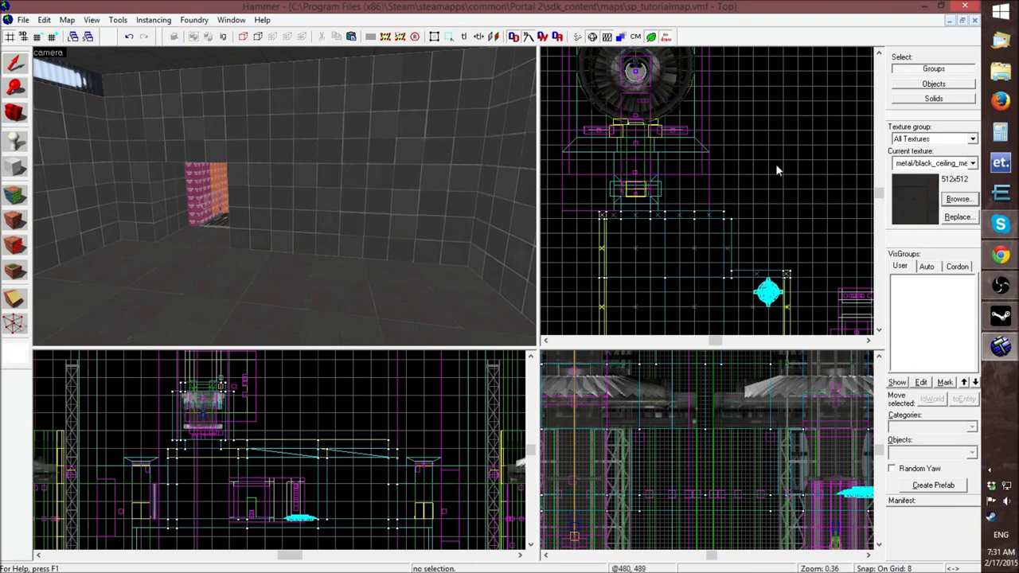
Open the texture browser for face editing, clear its name filter and restrict the textures to the portal2 keyword
left_click(19, 215)
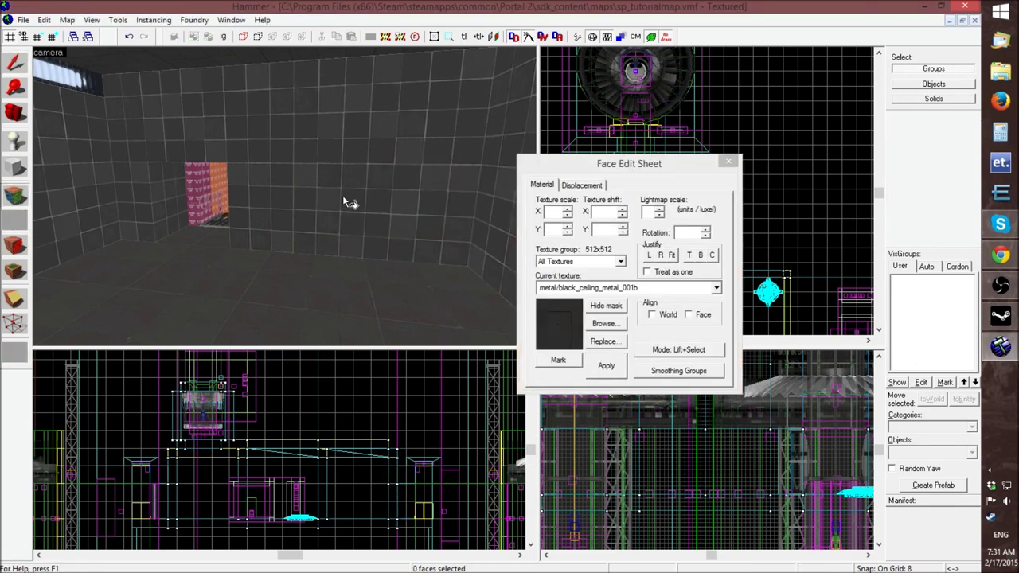
left_click(603, 324)
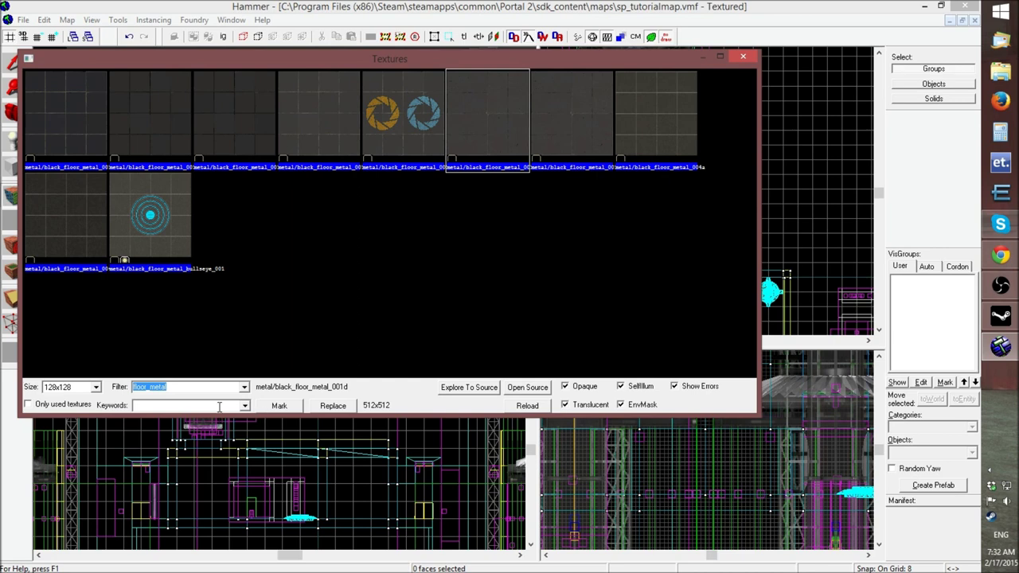
key("BackSpace")
left_click(296, 235)
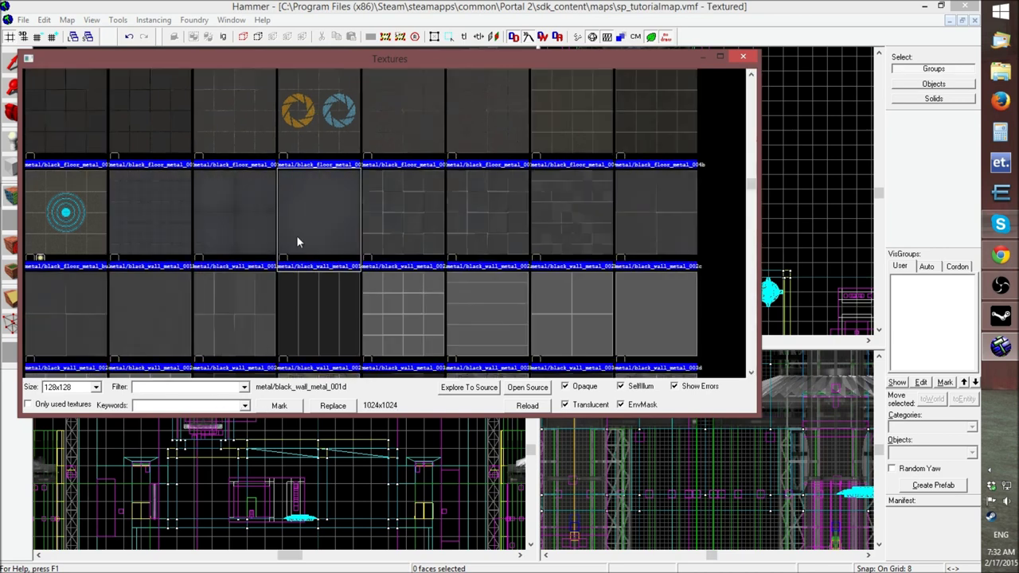
left_click(245, 405)
scroll(210, 438, "down", 5)
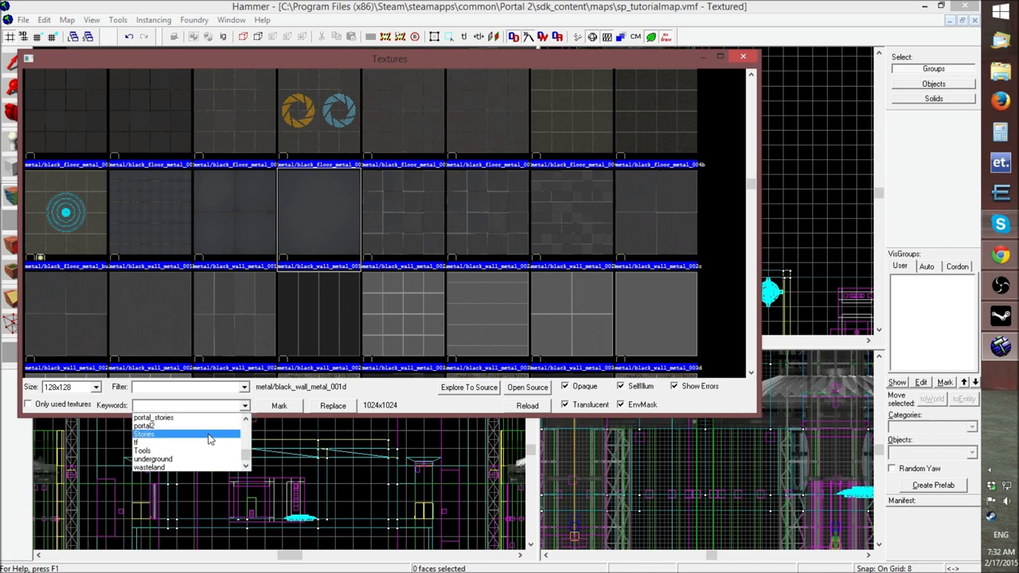
left_click(145, 426)
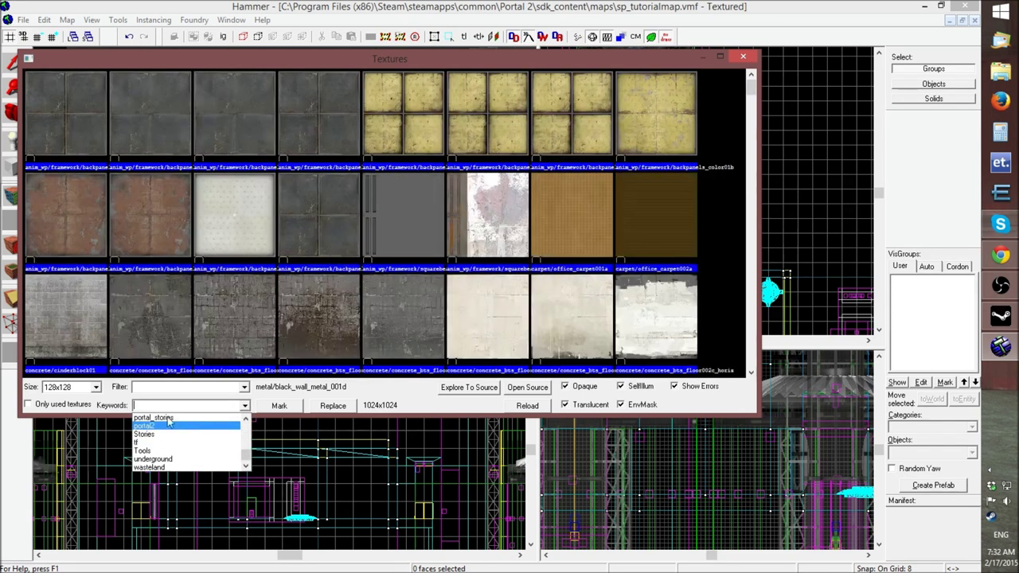
Look through the portal2 textures for the white tile surfaces
scroll(411, 253, "down", 5)
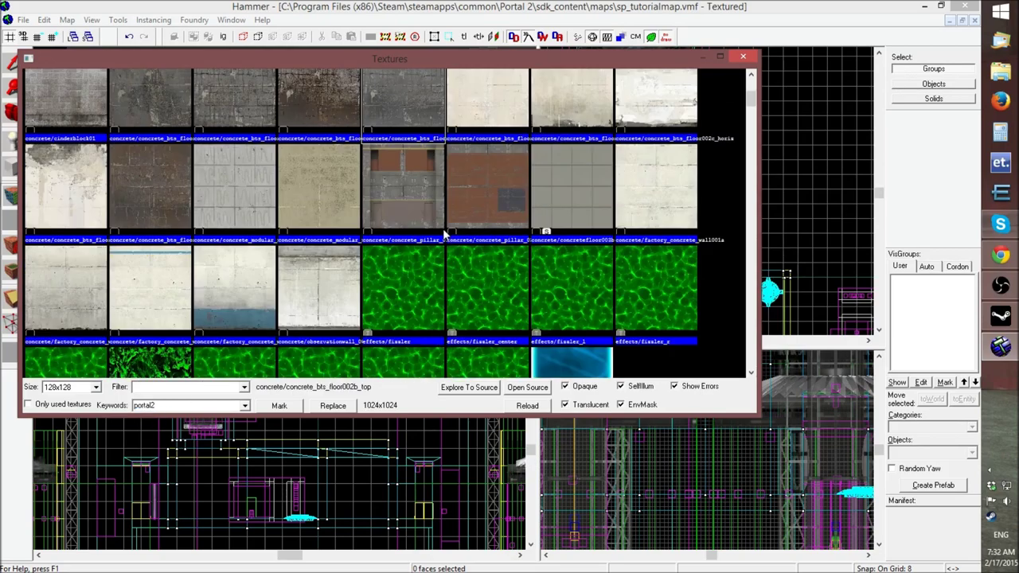
scroll(410, 247, "down", 10)
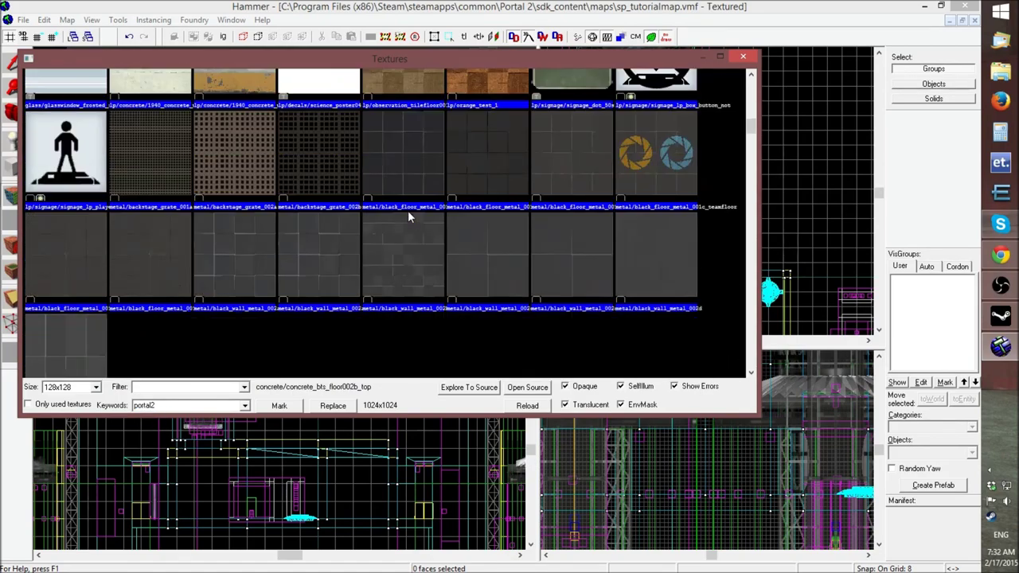
scroll(408, 213, "down", 15)
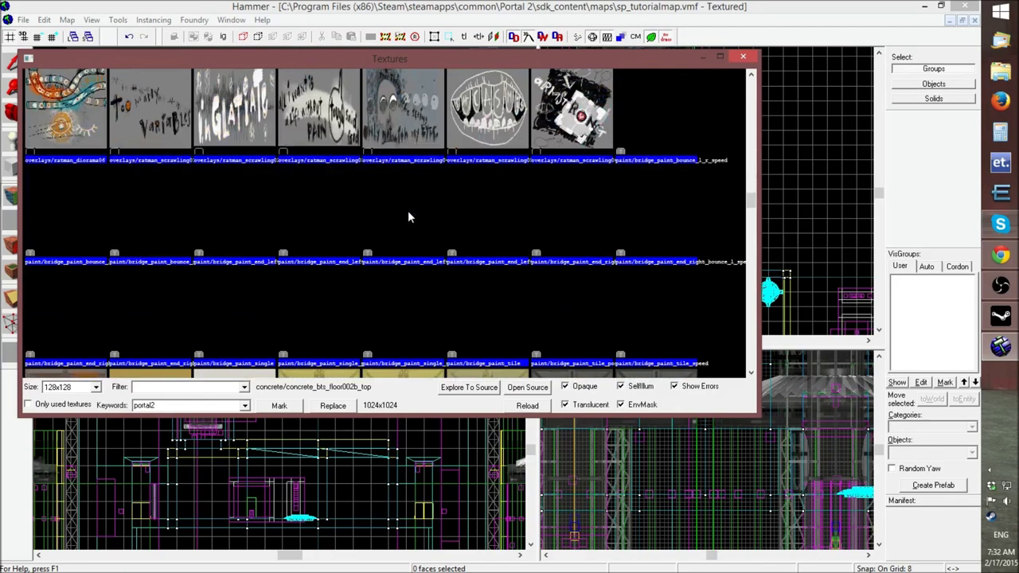
scroll(408, 215, "down", 10)
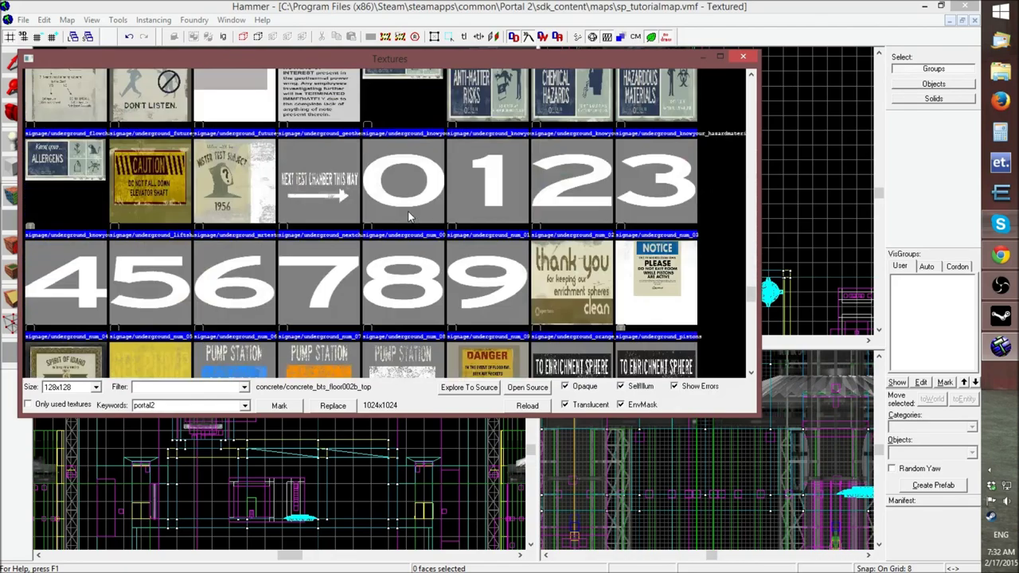
scroll(408, 215, "down", 10)
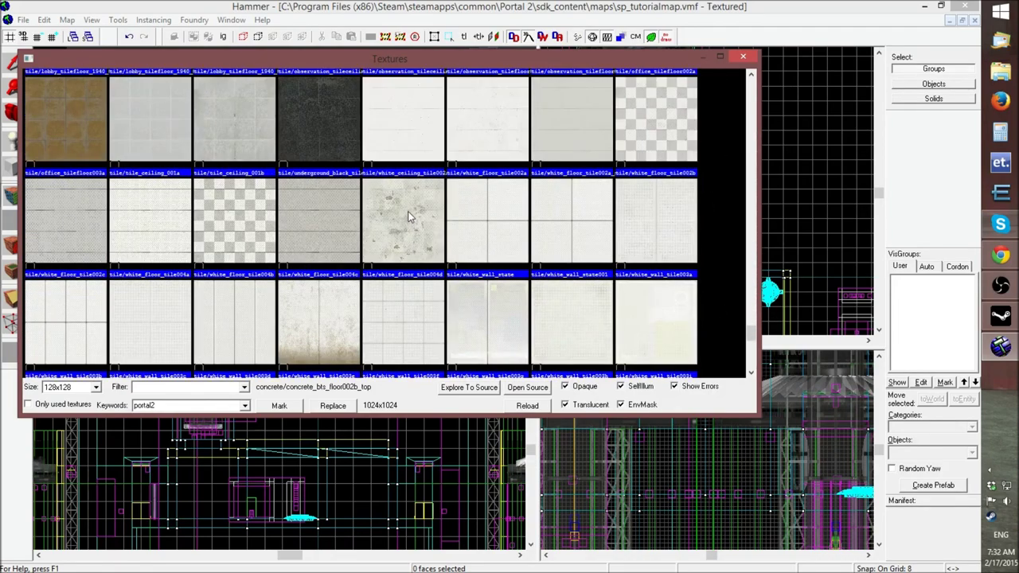
scroll(408, 215, "up", 12)
scroll(408, 215, "up", 3)
scroll(157, 267, "down", 1)
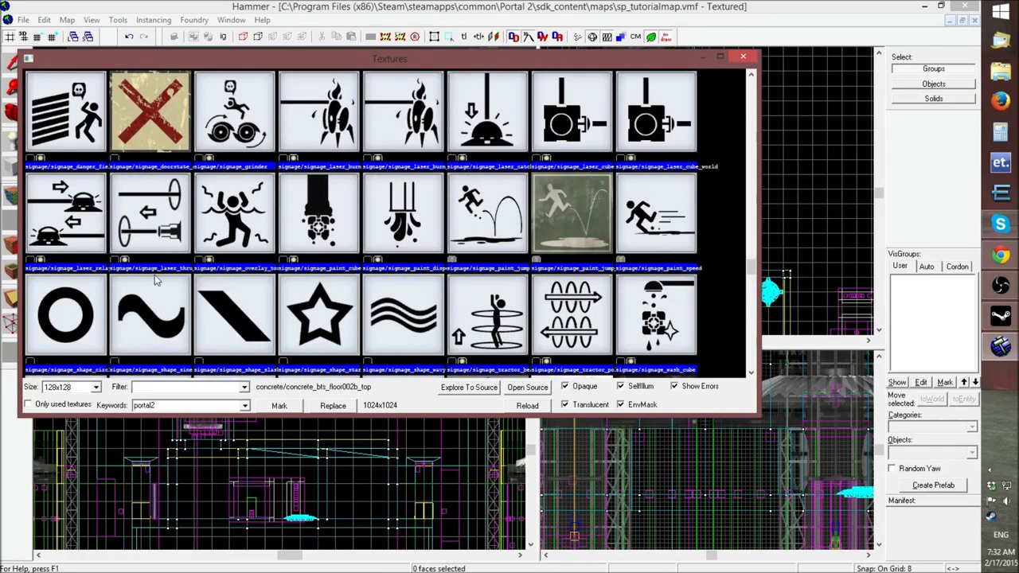
scroll(414, 254, "down", 3)
scroll(414, 253, "down", 20)
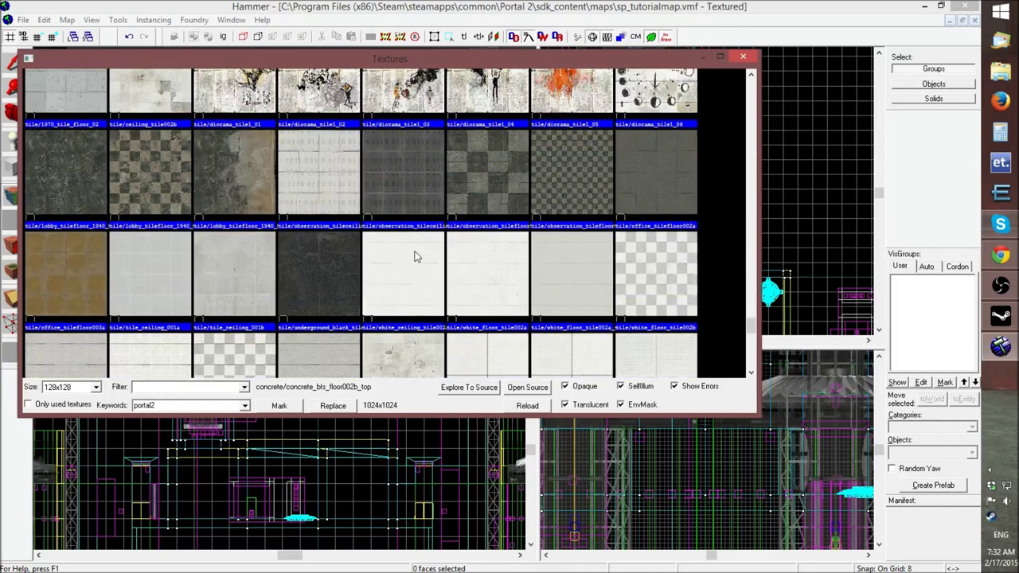
scroll(522, 243, "down", 2)
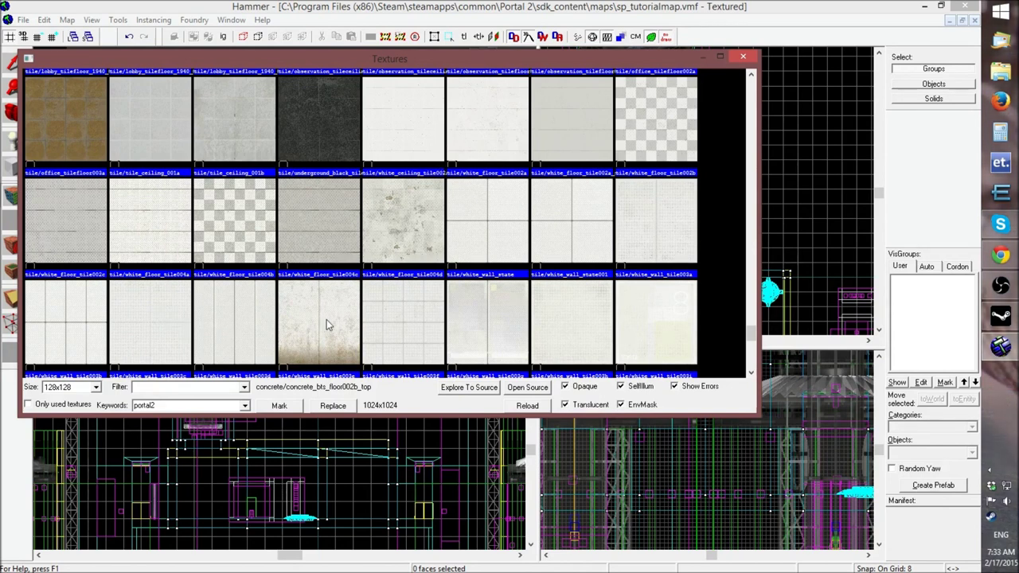
Examine the white tile textures for walls, ceilings and floors, including white_wall_tile003a, white_wall_state, white_ceiling_tile002a and white_floor_tile002a
left_click(661, 221)
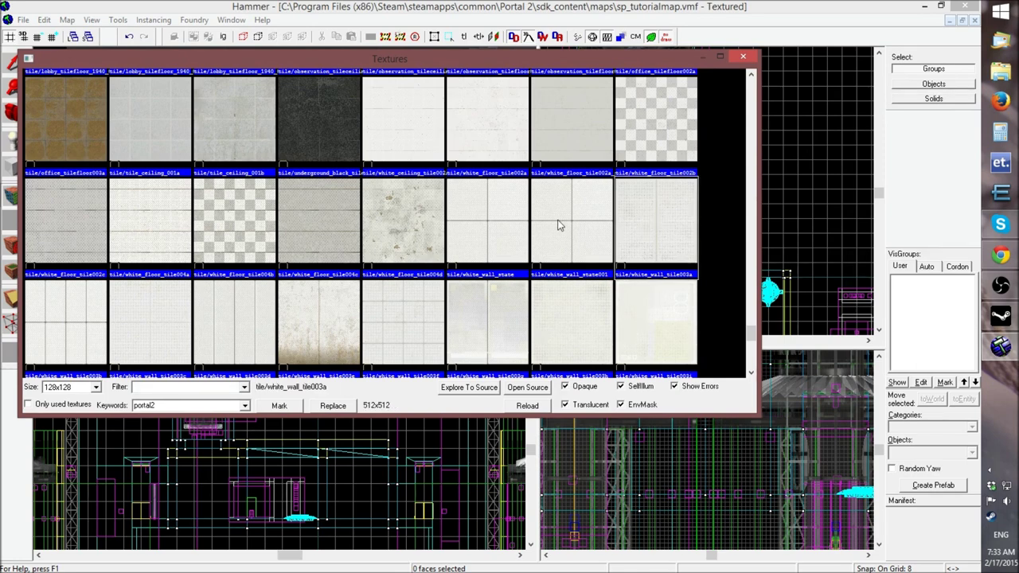
scroll(557, 225, "down", 1)
scroll(557, 225, "down", 1)
scroll(557, 226, "up", 2)
scroll(557, 225, "up", 1)
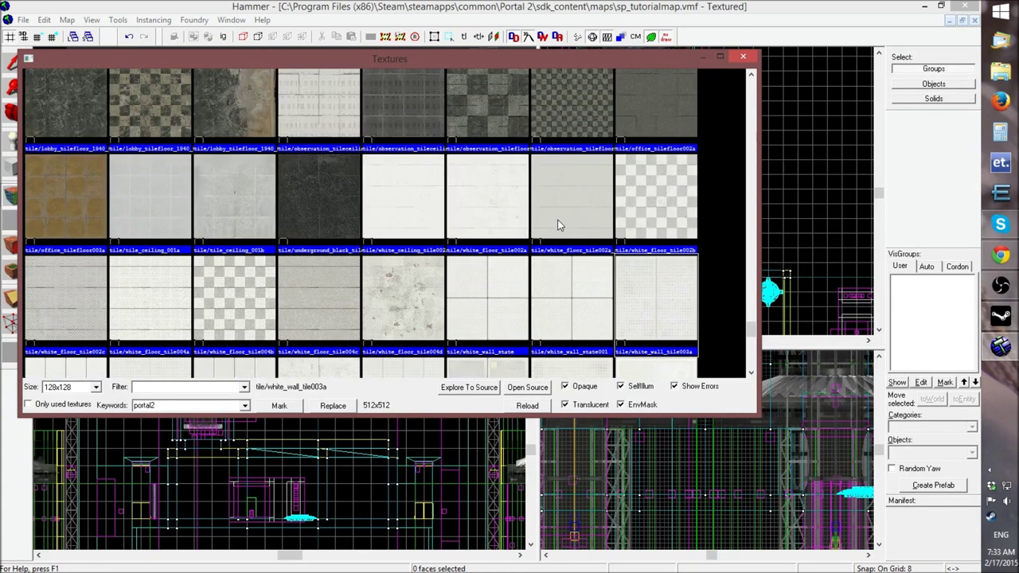
scroll(558, 225, "down", 1)
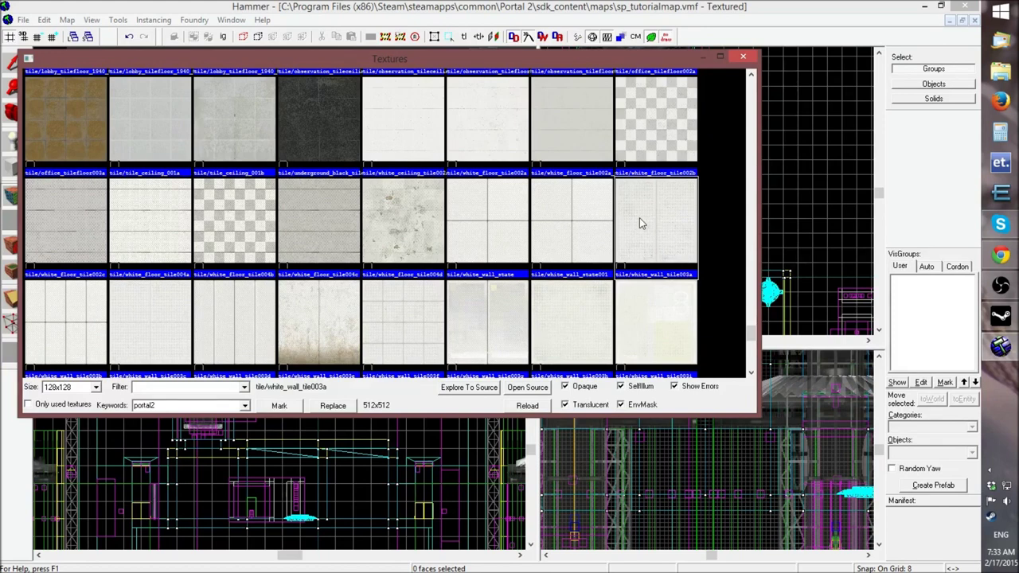
left_click(416, 311)
left_click(167, 309)
left_click(86, 310)
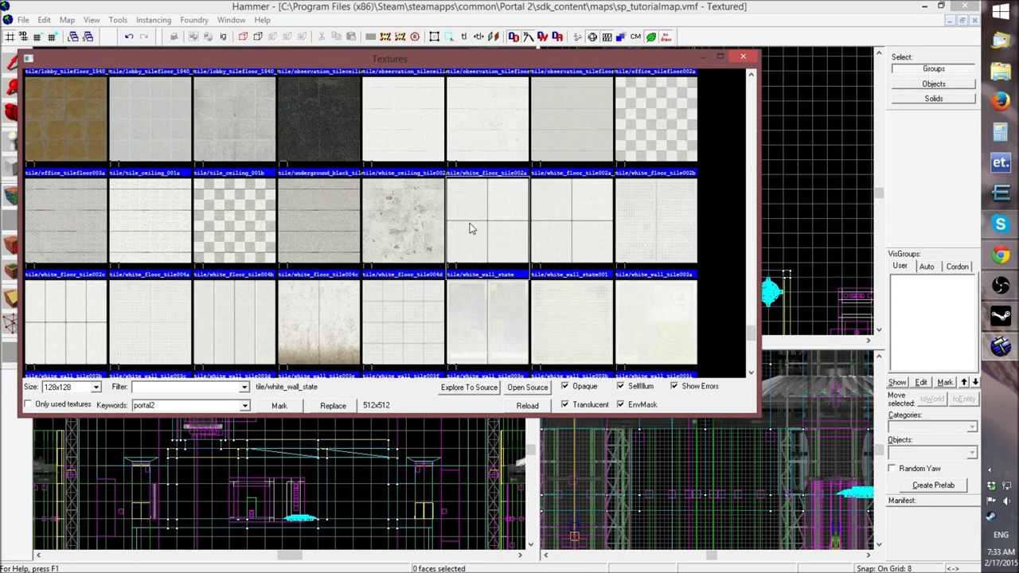
left_click(421, 132)
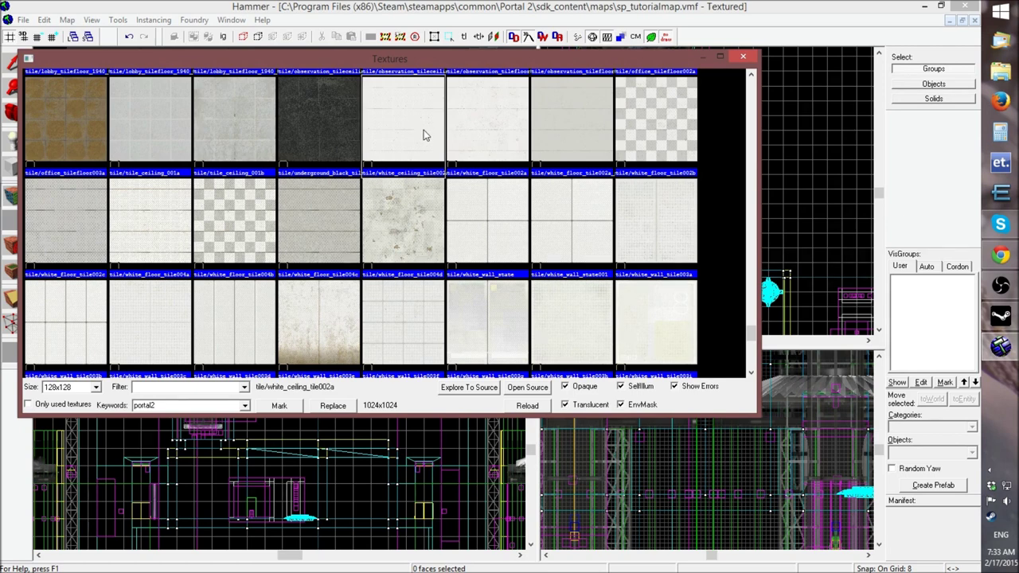
left_click(458, 132)
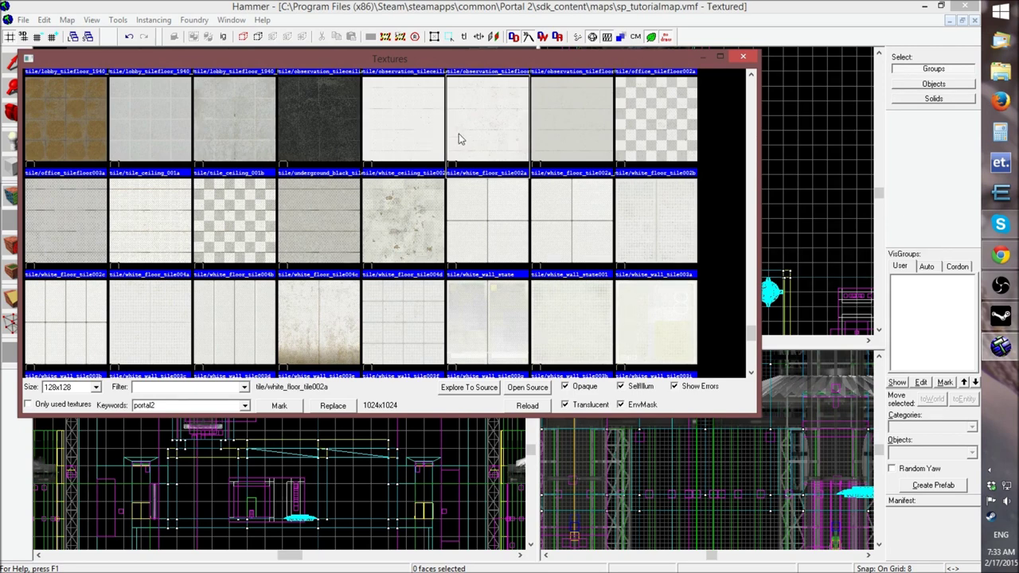
scroll(454, 266, "down", 3)
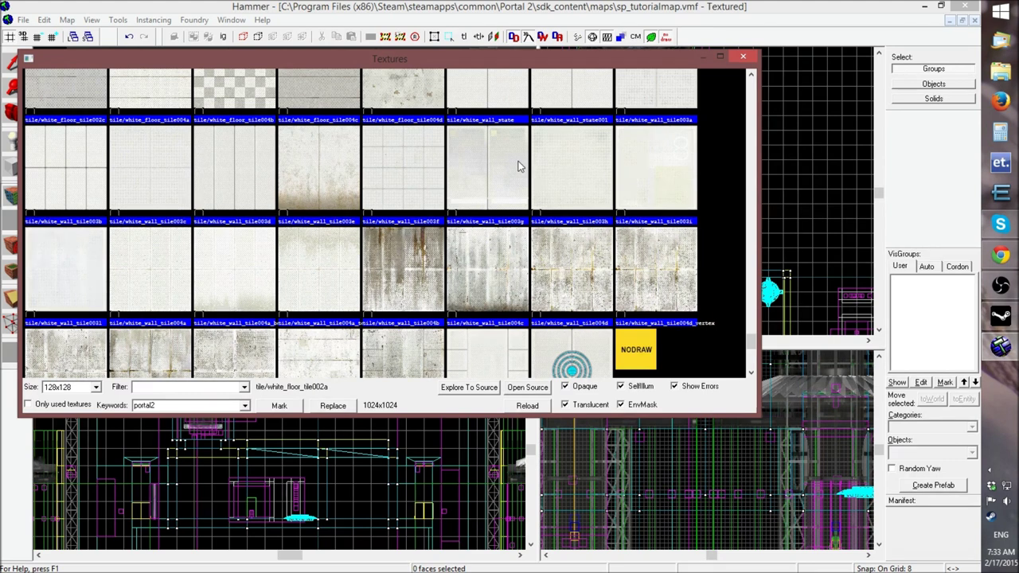
Compare the white_wall_tile003l and white_wall_tile004a textures, and choose tile/white_wall_tile004j as the current texture
left_click(89, 272)
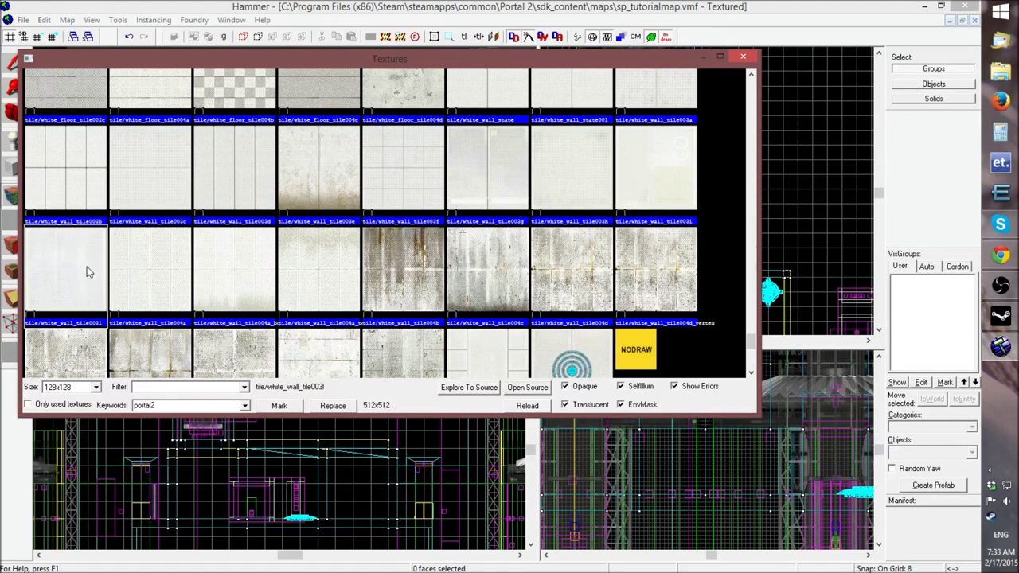
left_click(167, 296)
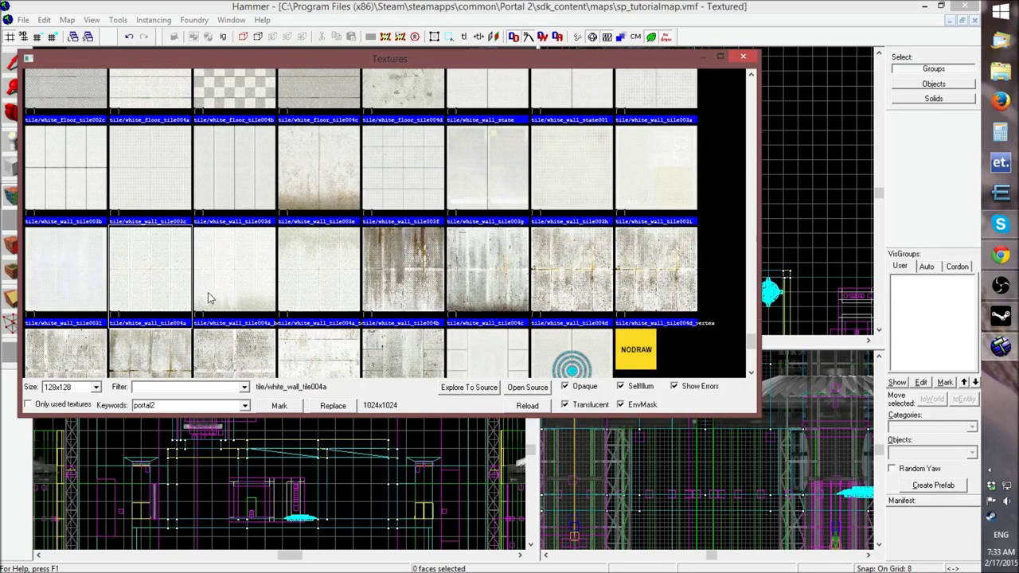
left_click(478, 355)
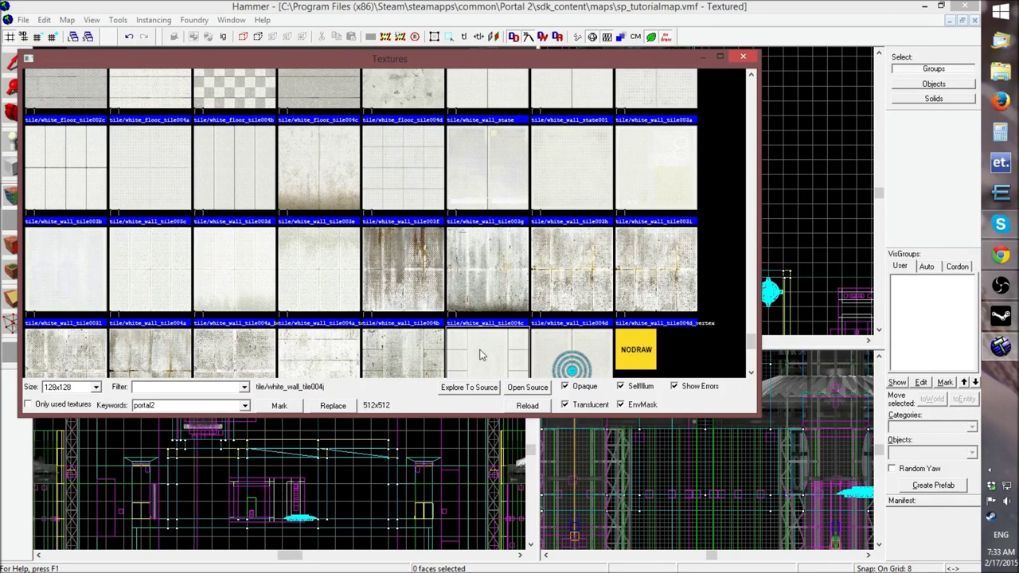
double_click(480, 355)
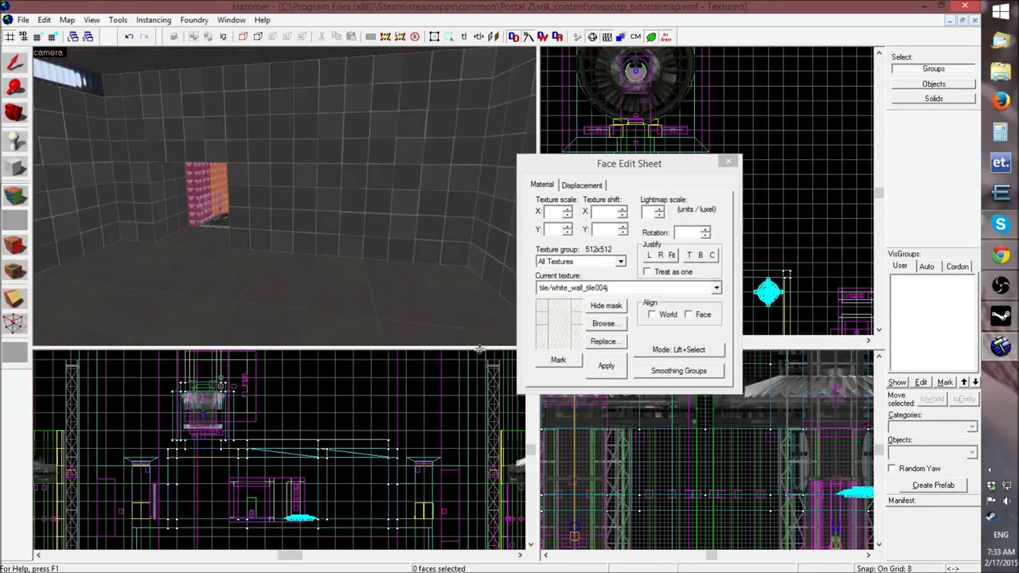
Apply the tile/white_wall_tile004j texture to the four square wall faces beside the doorway
left_click(608, 367)
right_click(347, 214)
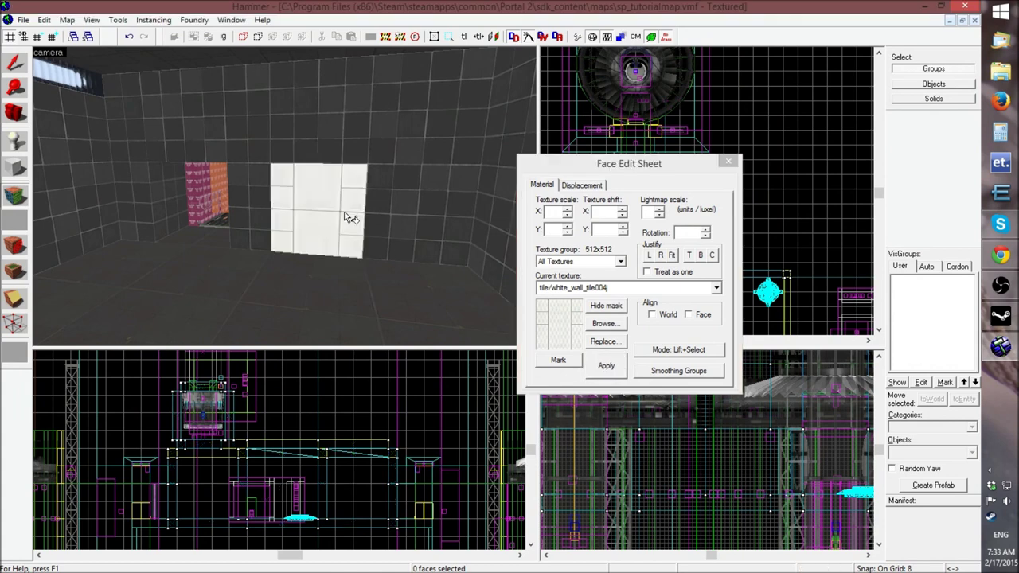
right_click(417, 224)
right_click(404, 158)
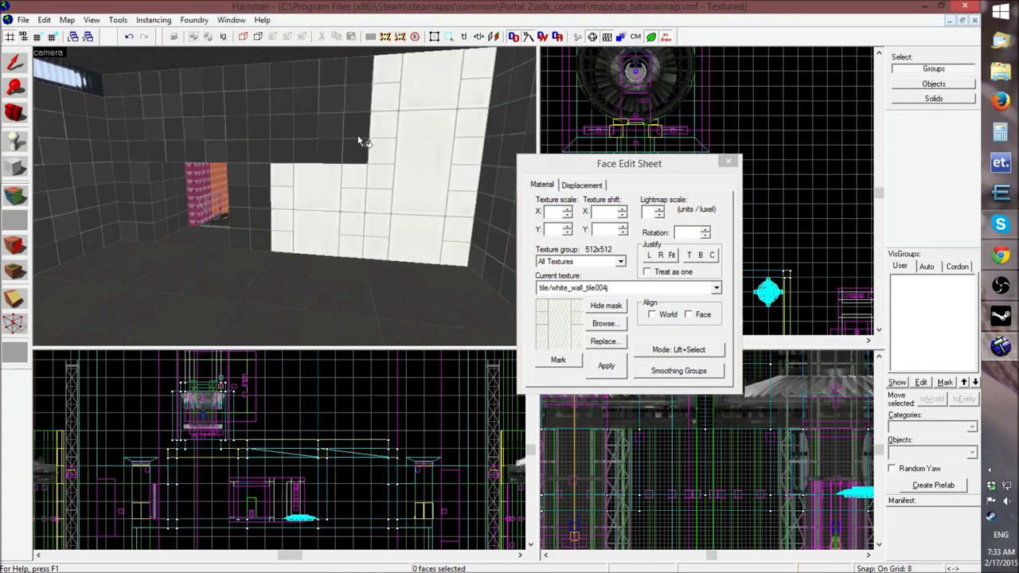
right_click(359, 140)
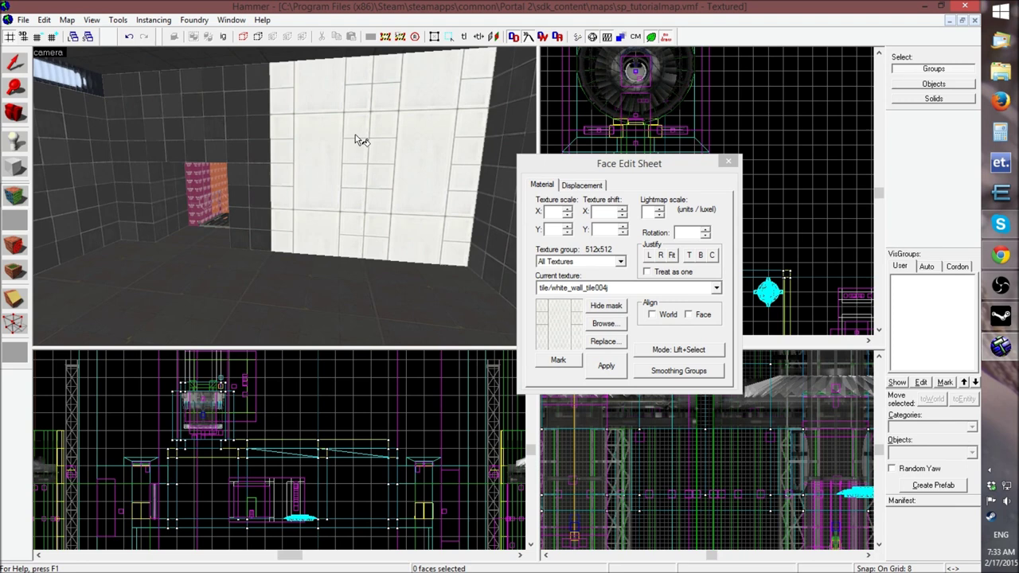
Align the white tile texture on the lower wall face farthest from the doorway, trying the top, bottom, left and centre justifications
left_click(419, 238)
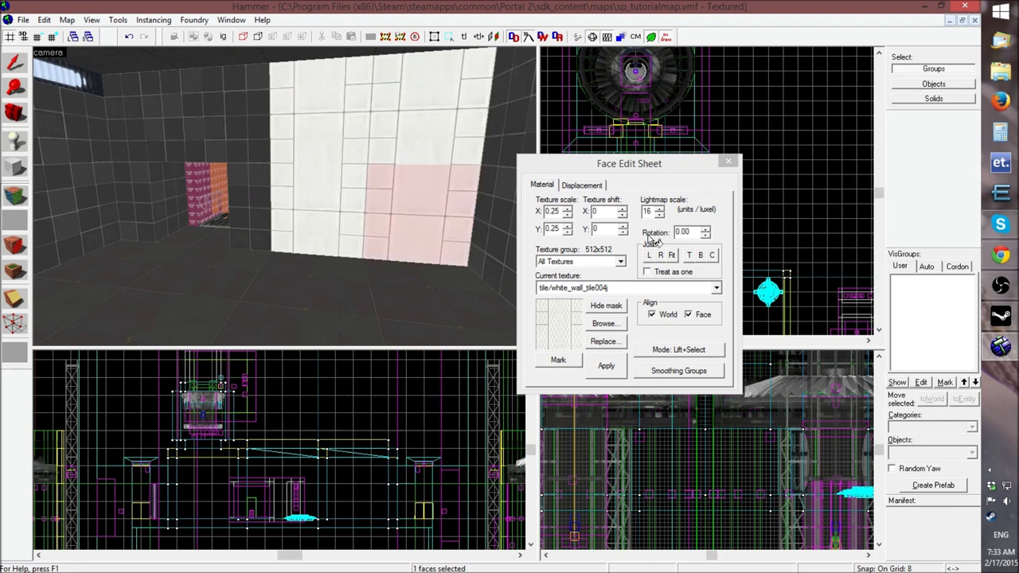
left_click(687, 256)
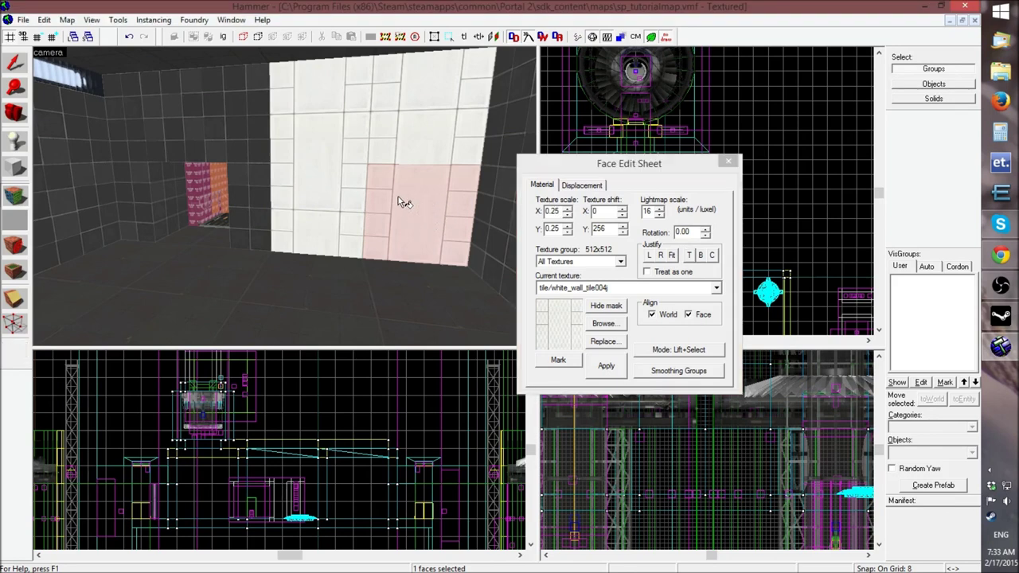
left_click(714, 257)
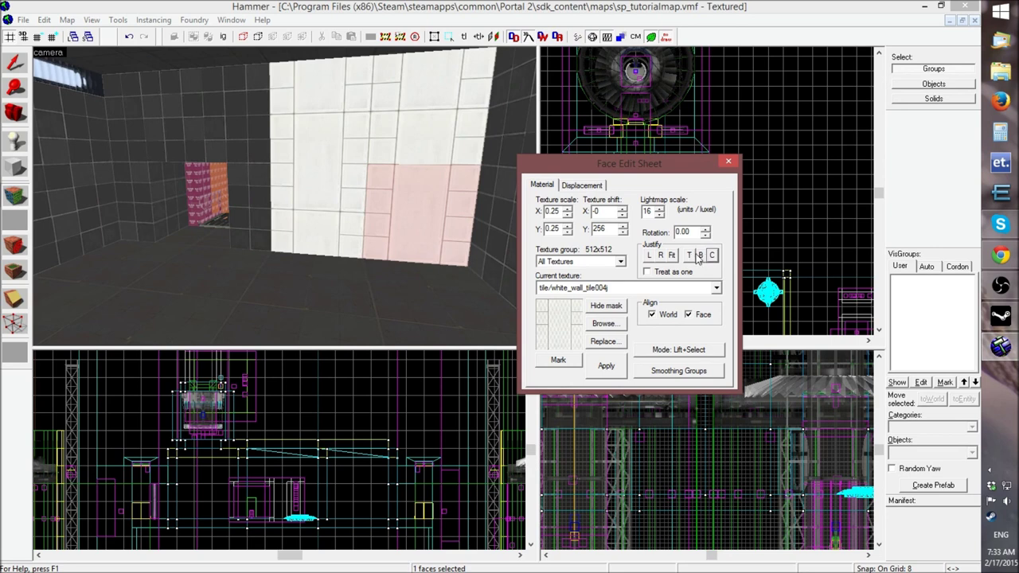
left_click(539, 250)
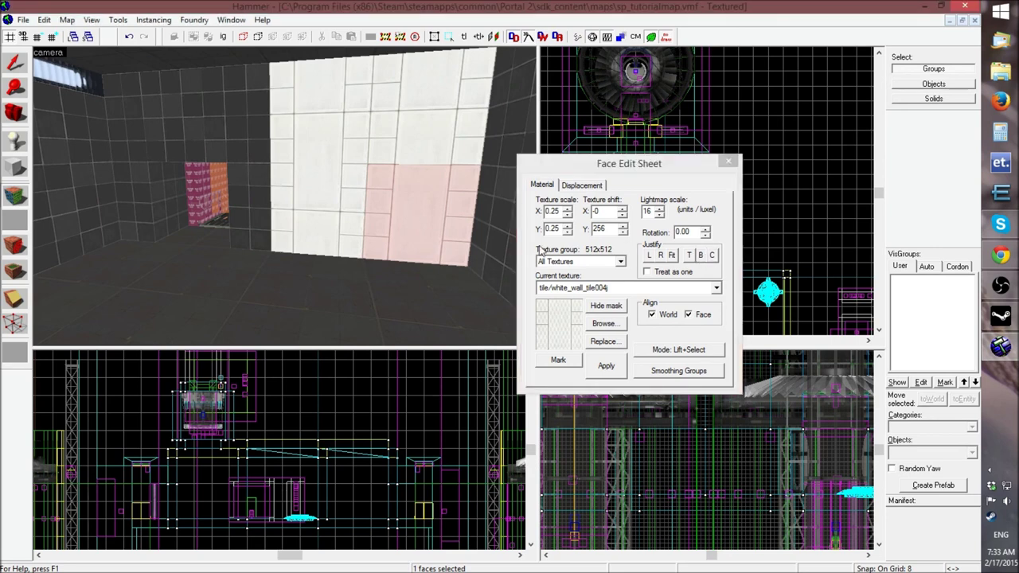
left_click(701, 256)
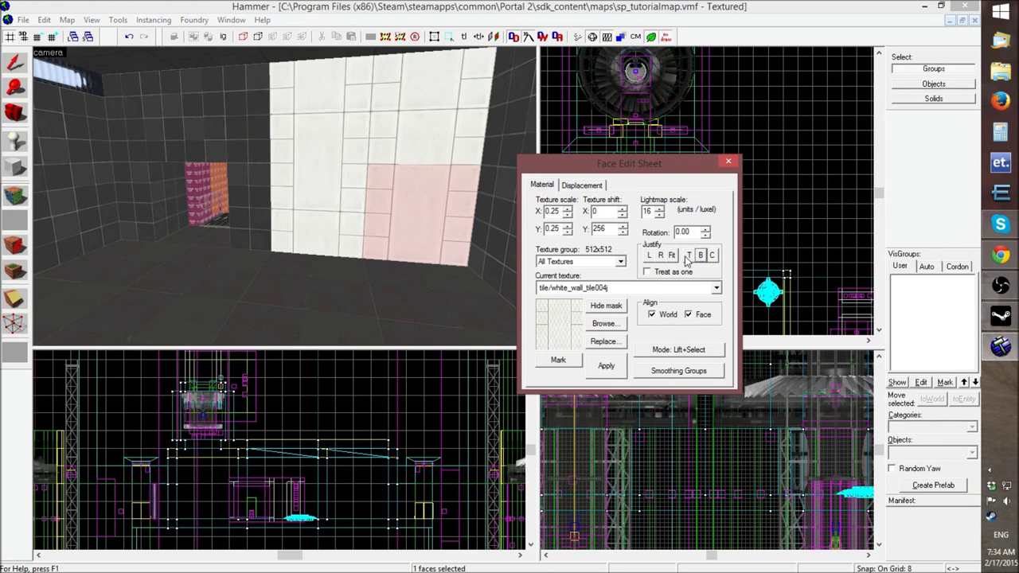
left_click(652, 256)
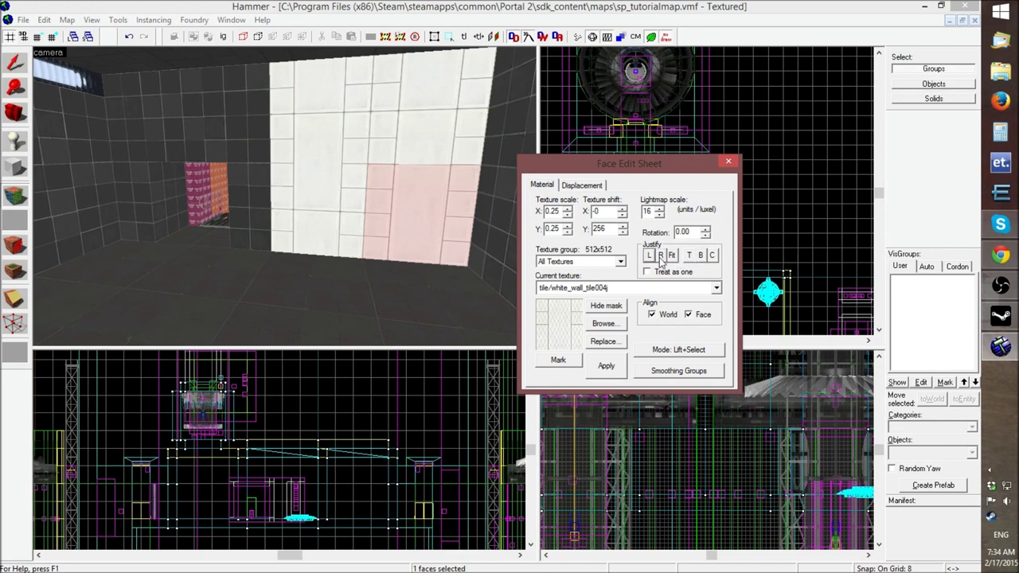
left_click(712, 256)
left_click(618, 367)
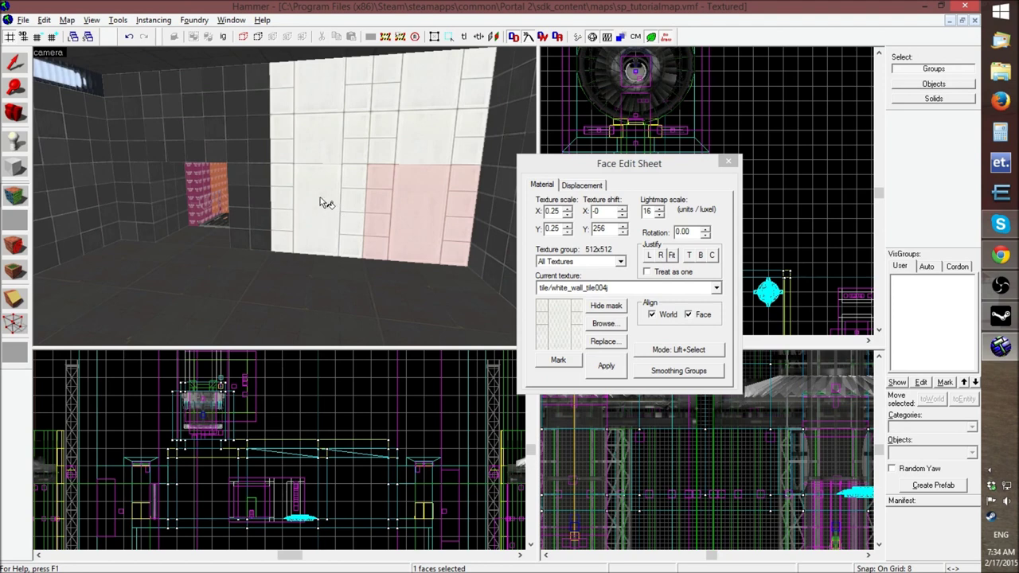
Pick up metal/black_wall_metal_002b from the dark strip beside the doorway and apply it to the two upper white faces
left_click(244, 136)
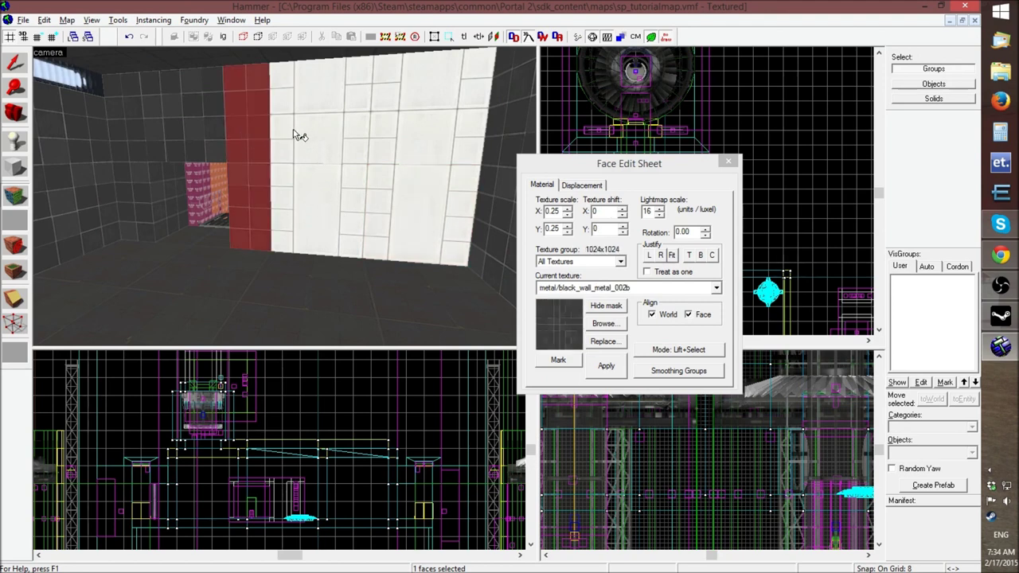
right_click(296, 136)
right_click(425, 136)
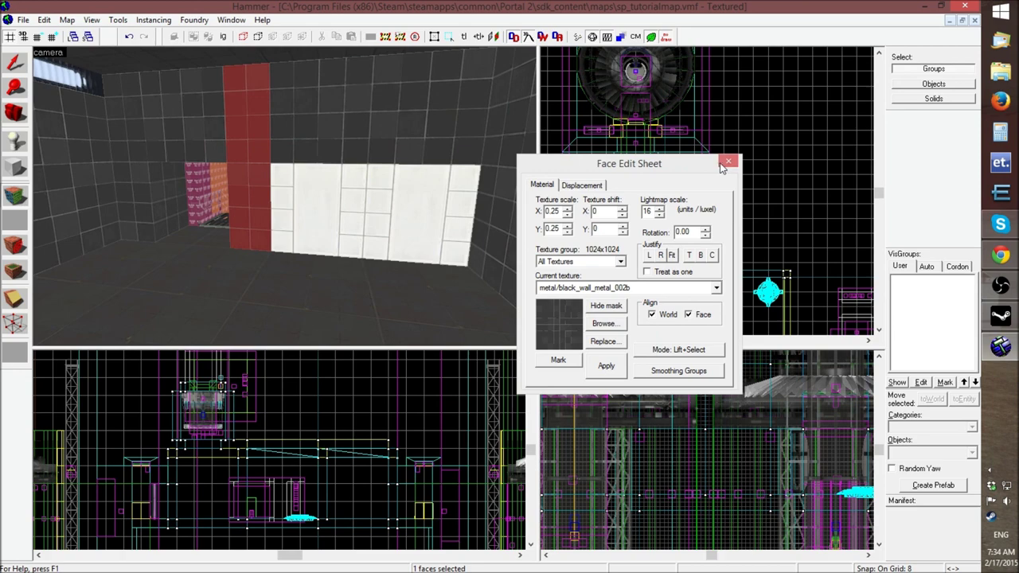
left_click(726, 163)
Split the 256-unit-wide wall brush beneath the light strip horizontally, keeping both pieces and making the lower one 128 units high
key("z")
key("s")
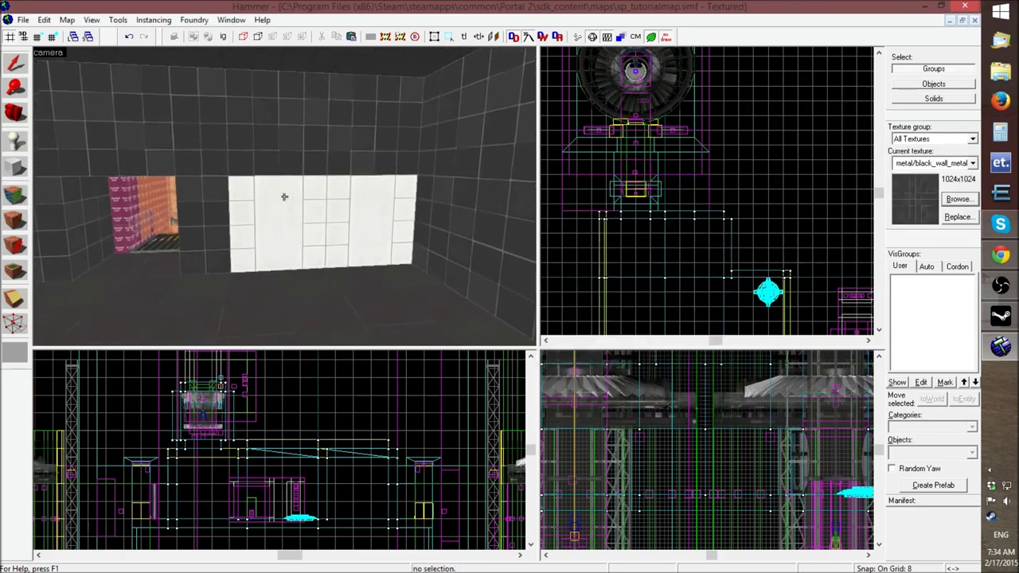
key("w")
key("s")
key("w")
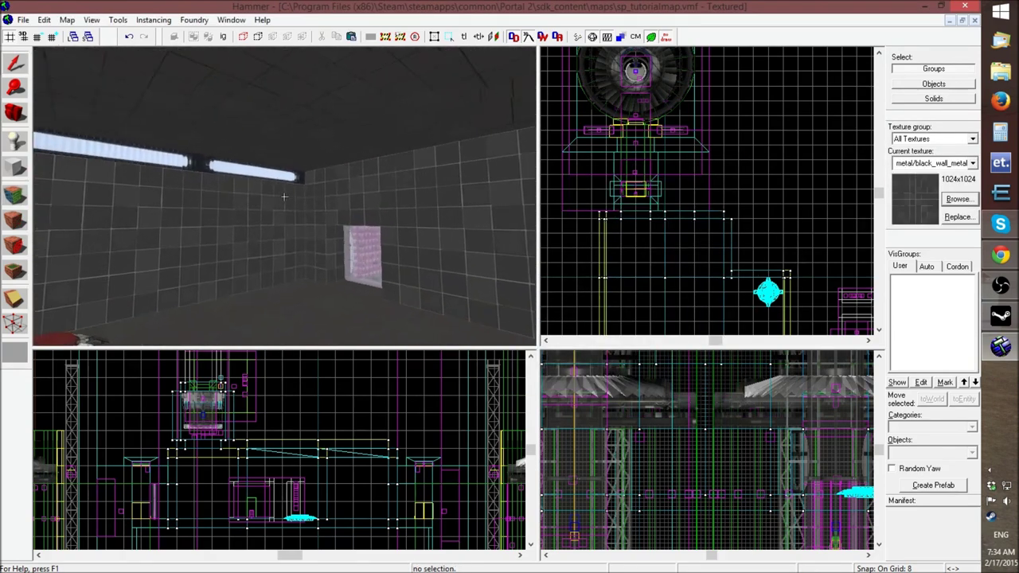
key("z")
key("w")
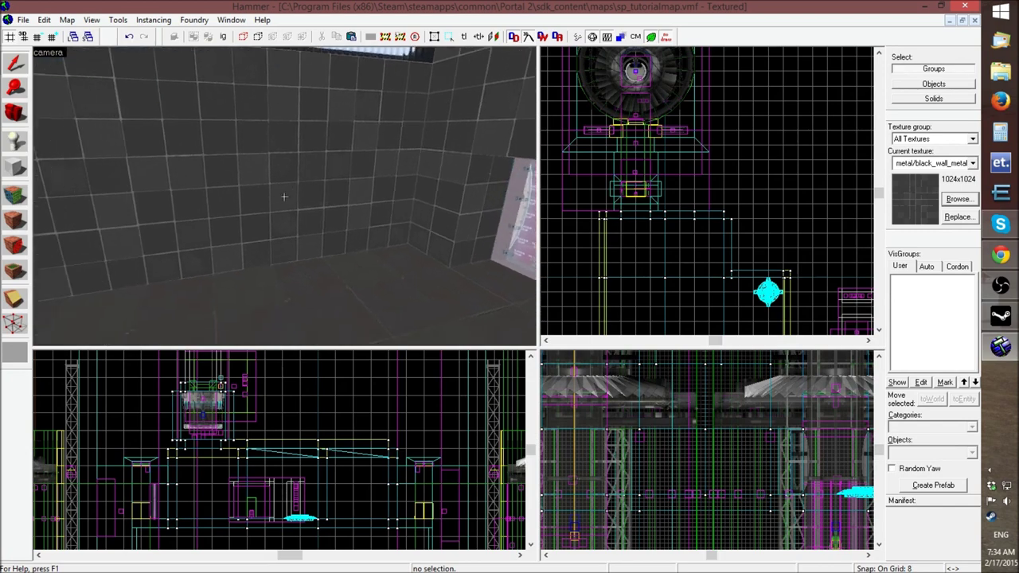
left_click(321, 189)
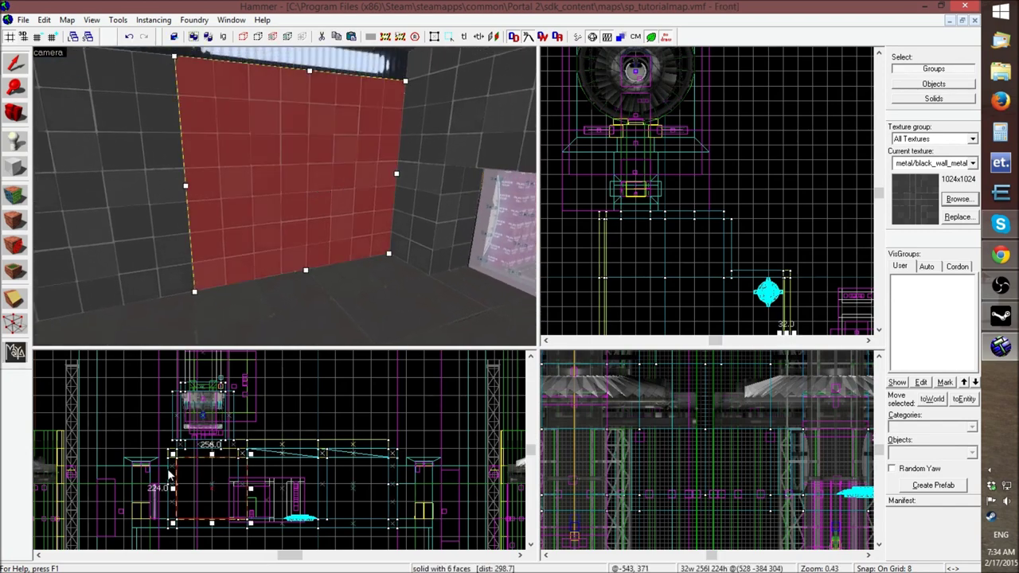
left_click(18, 299)
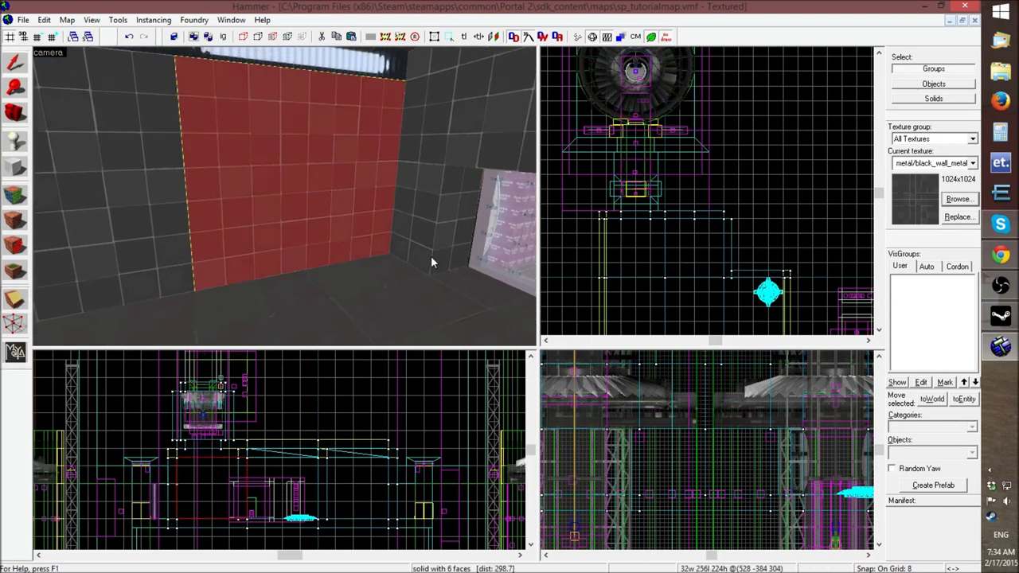
scroll(618, 177, "down", 5)
scroll(617, 179, "down", 2)
scroll(345, 434, "up", 4)
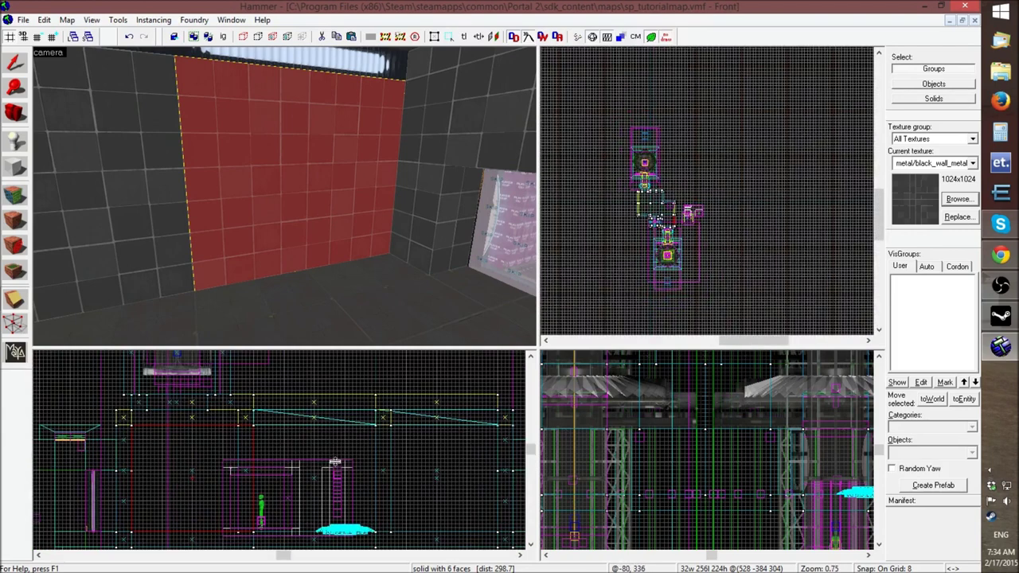
scroll(345, 434, "down", 2)
scroll(278, 430, "up", 4)
left_click_drag(214, 457, 274, 457)
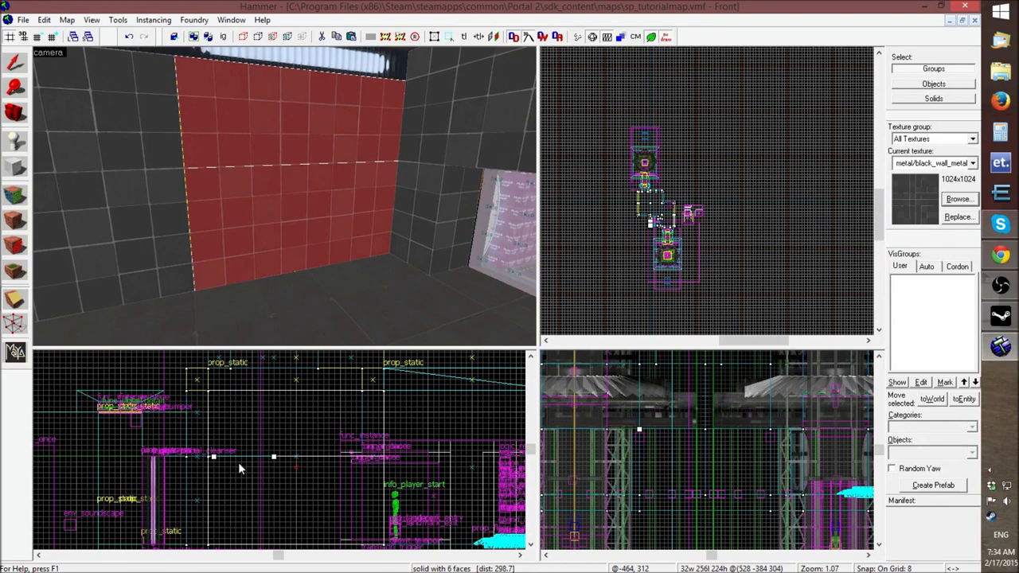
scroll(238, 462, "up", 4)
scroll(238, 462, "down", 3)
key("Return")
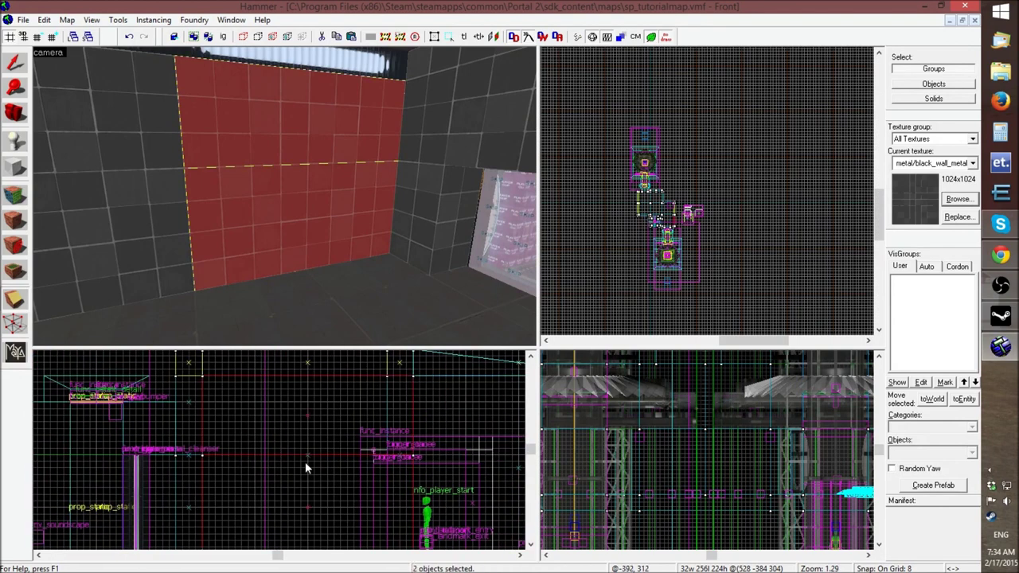
left_click(763, 127)
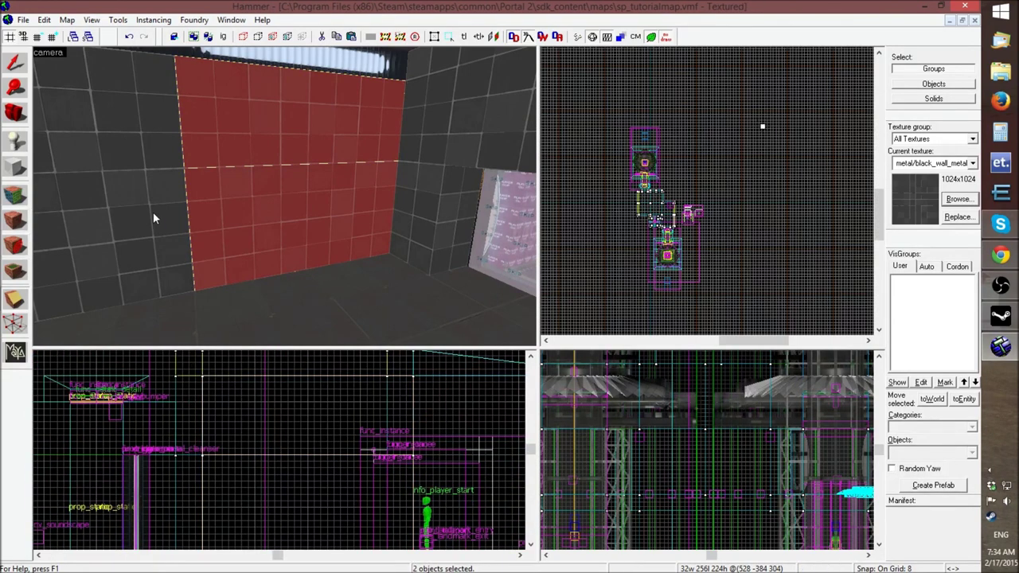
left_click(16, 63)
left_click(719, 133)
Split the lower 256-unit-wide wall piece vertically through its middle, keeping both halves, and clear the selection
left_click(348, 232)
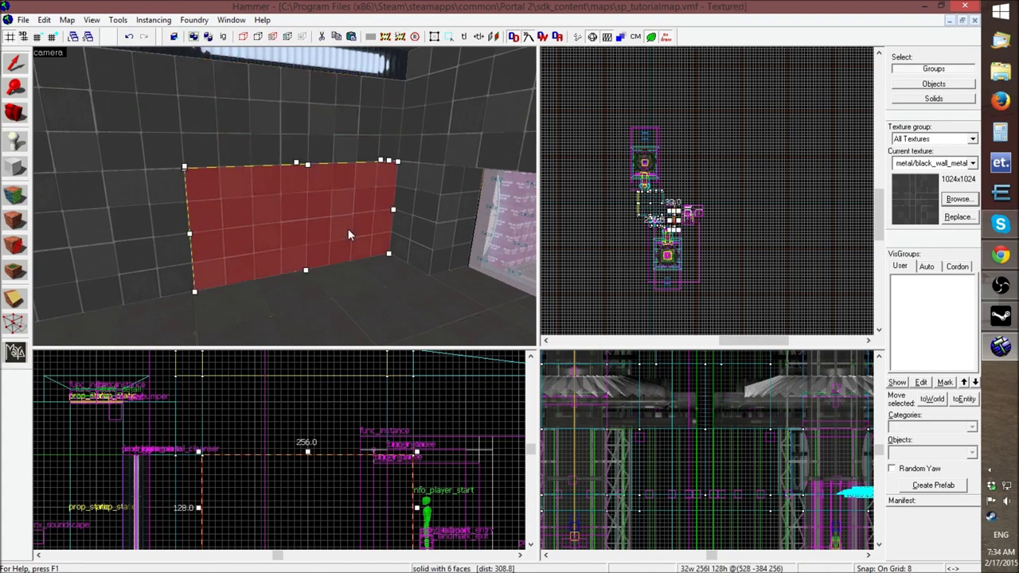
left_click(12, 299)
left_click_drag(307, 463, 308, 469)
key("Return")
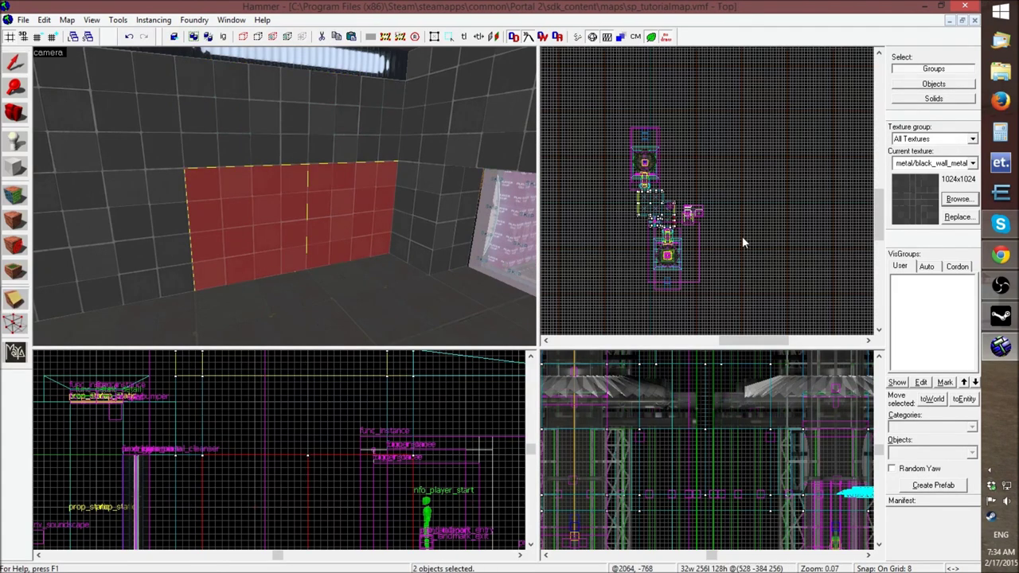
left_click(14, 64)
key("Delete")
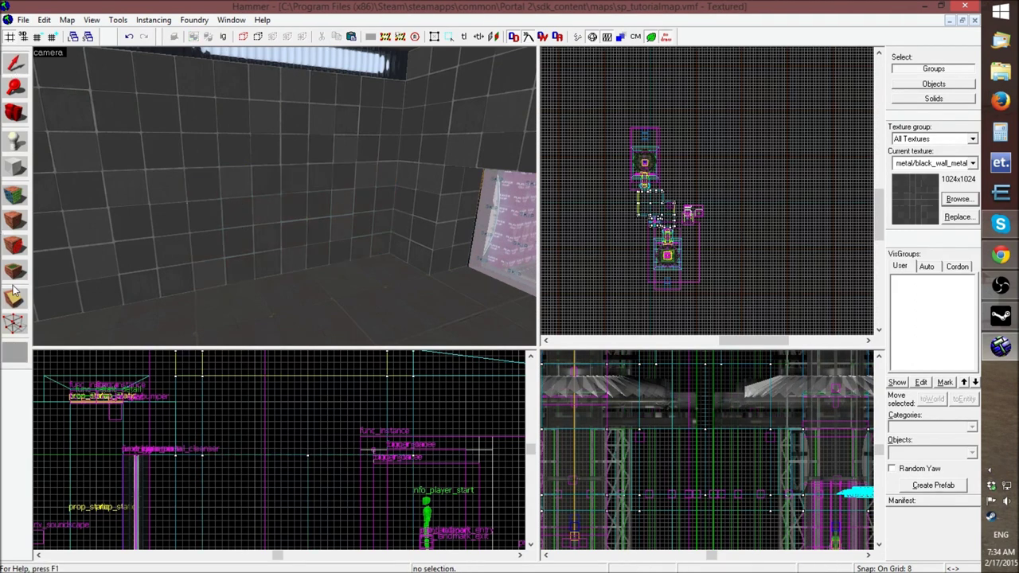
Pick up tile/white_wall_tile004j from the existing white wall face and apply it to the two newly split lower wall faces
key("z")
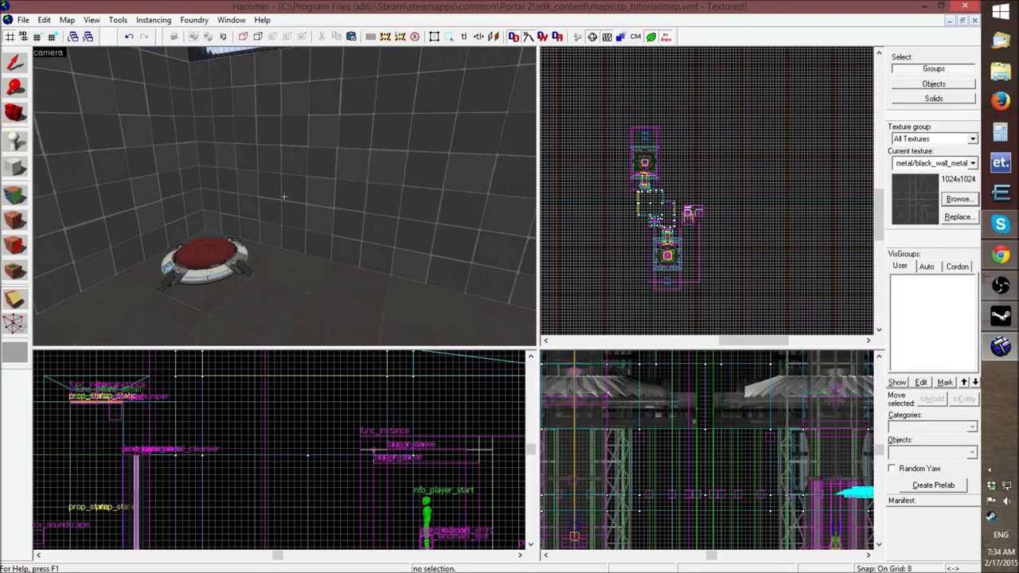
left_click(14, 195)
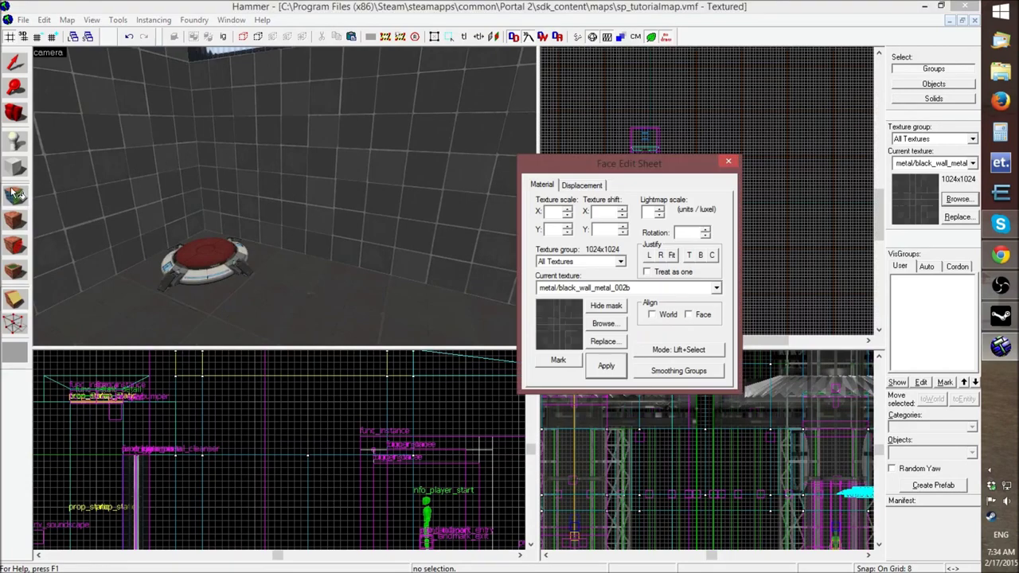
key("z")
key("z")
left_click(188, 178)
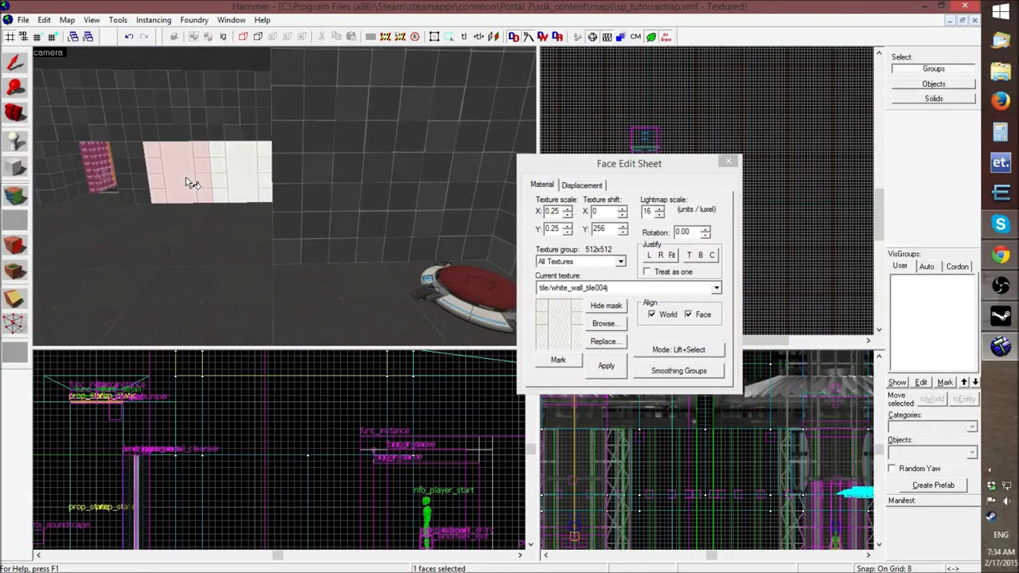
key("z")
key("z")
right_click(235, 239)
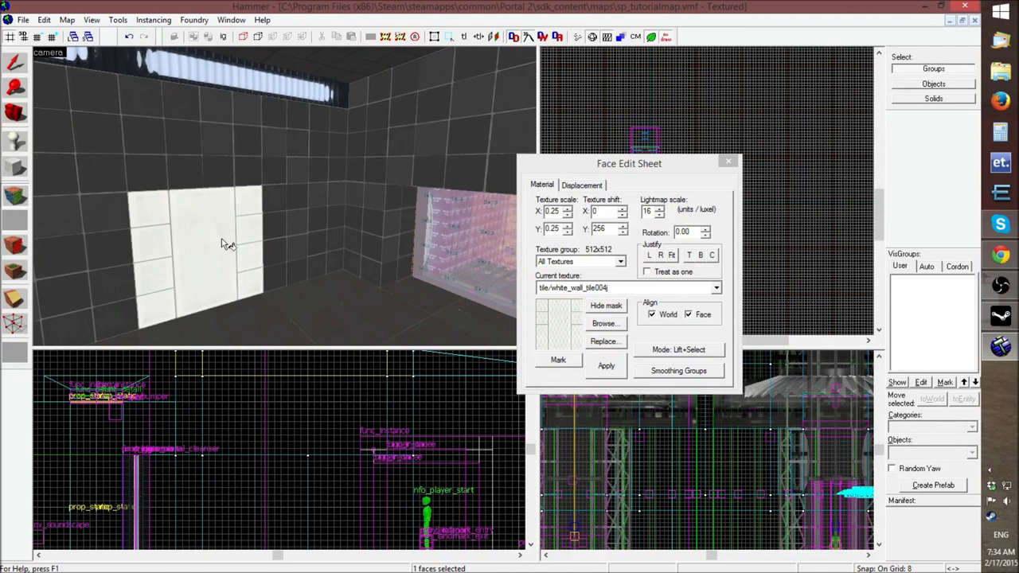
right_click(283, 230)
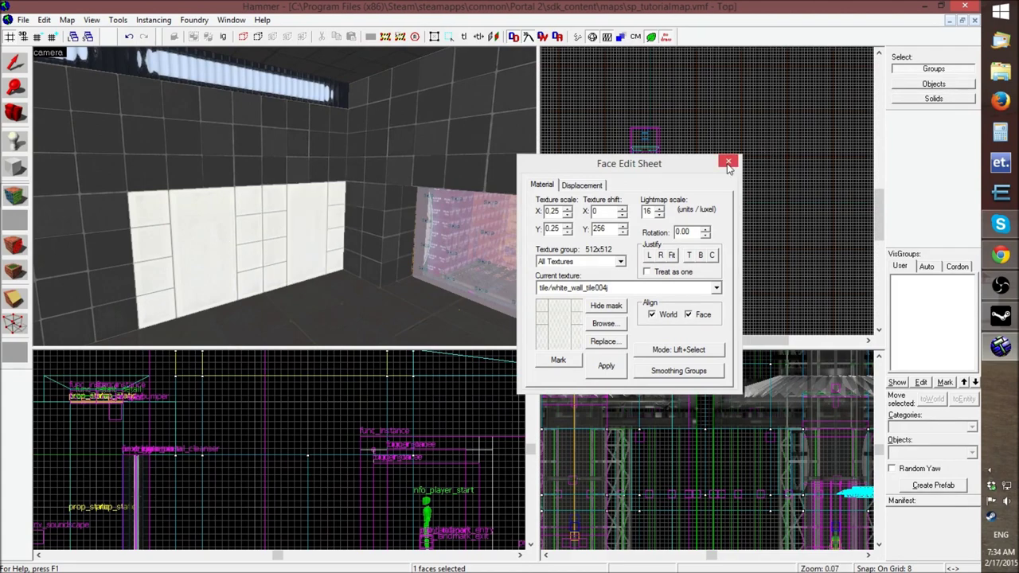
left_click(727, 162)
Save sp_tutorialmap.vmf with the white portal surfaces on both chamber walls
key("z")
left_click(24, 19)
left_click(43, 77)
key("z")
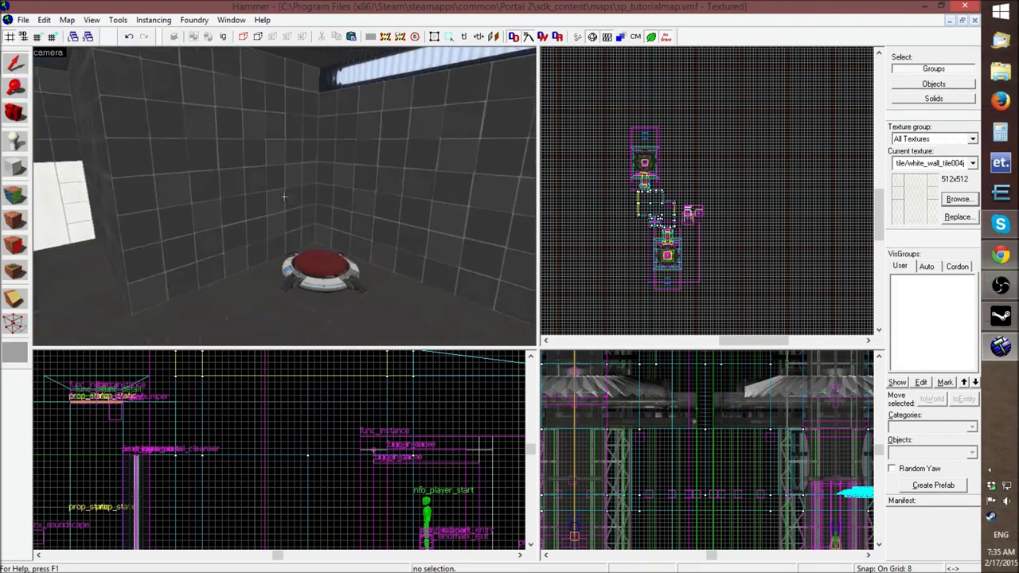
key("s")
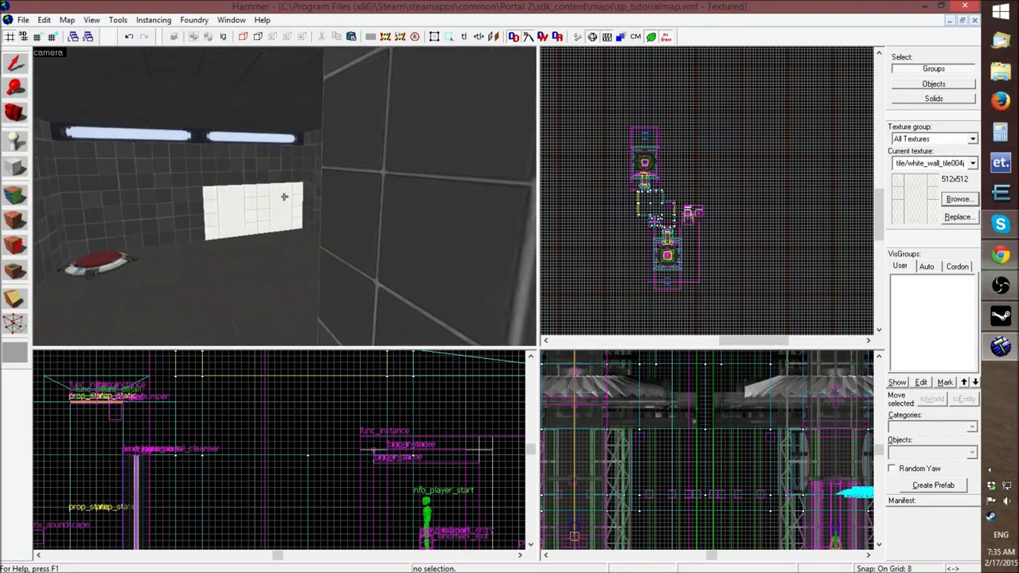
left_click_drag(285, 196, 280, 176)
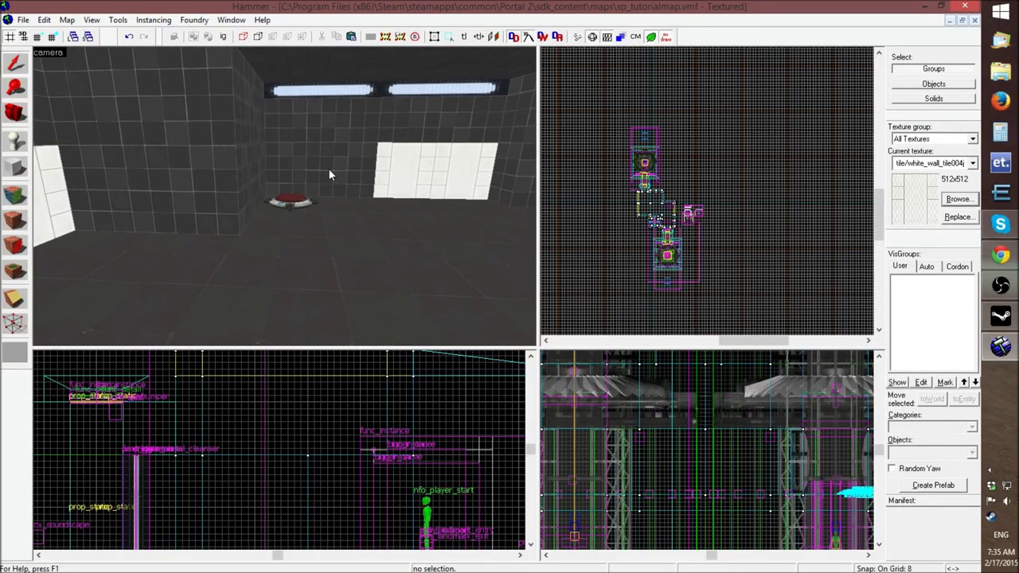
left_click(23, 19)
left_click(89, 72)
left_click_drag(189, 132, 285, 201)
key("z")
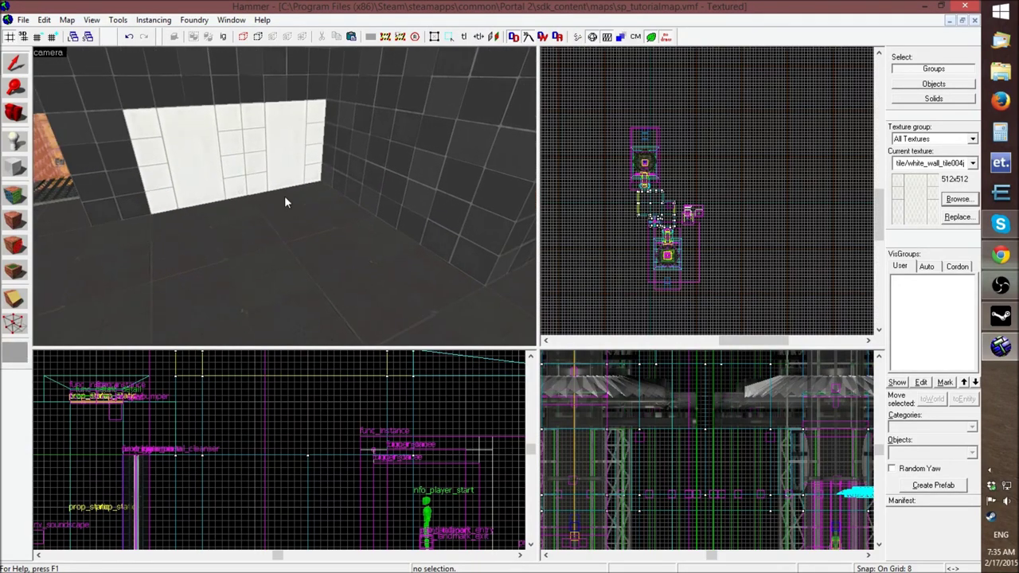
left_click(23, 19)
left_click(48, 76)
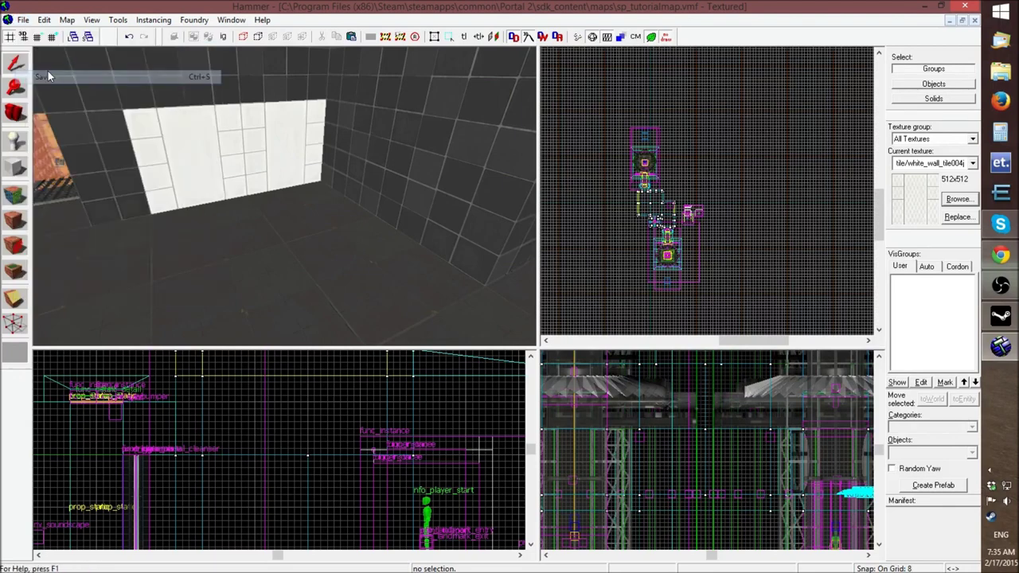
key("z")
key("s")
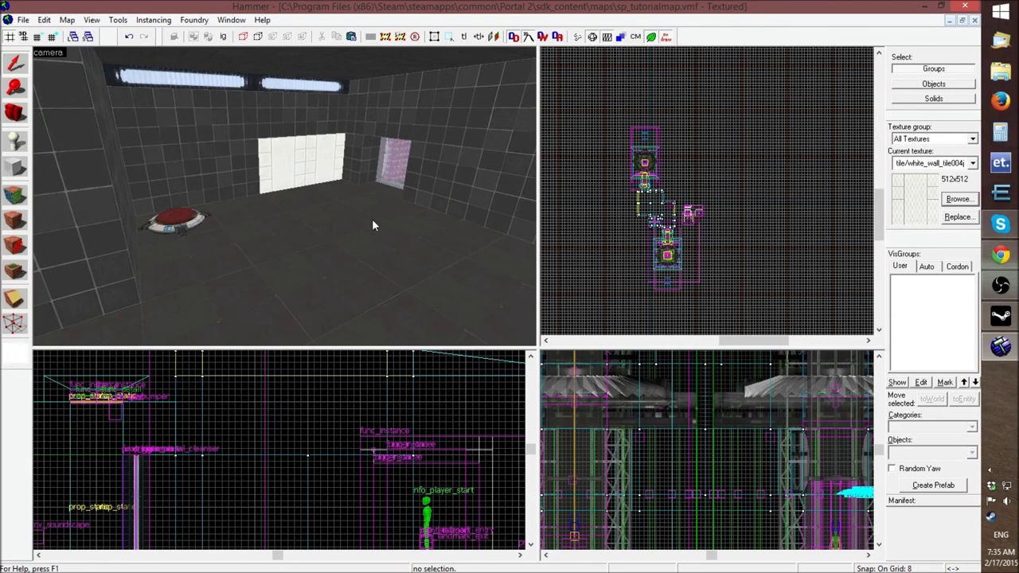
left_click_drag(451, 72, 285, 201)
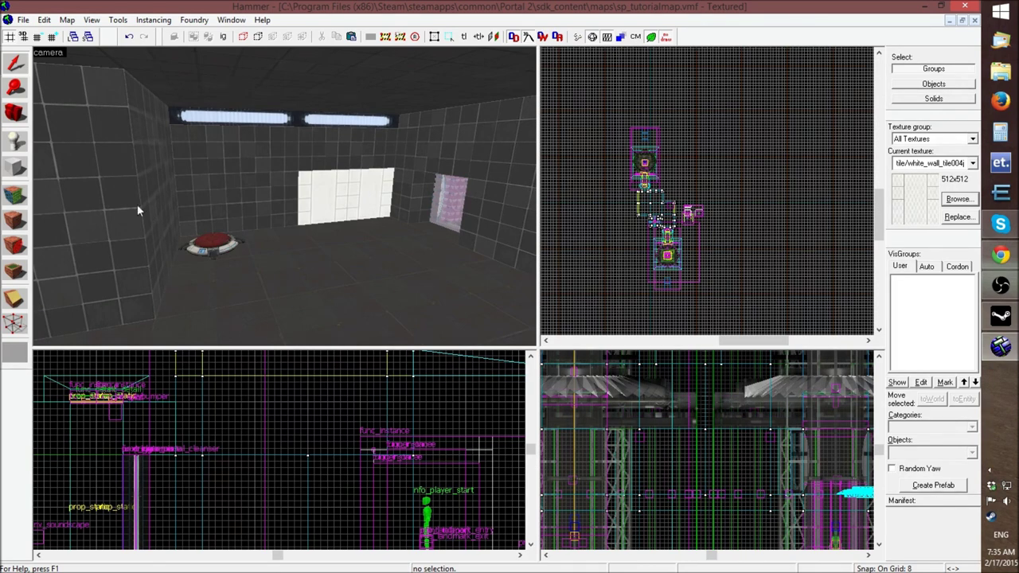
key("z")
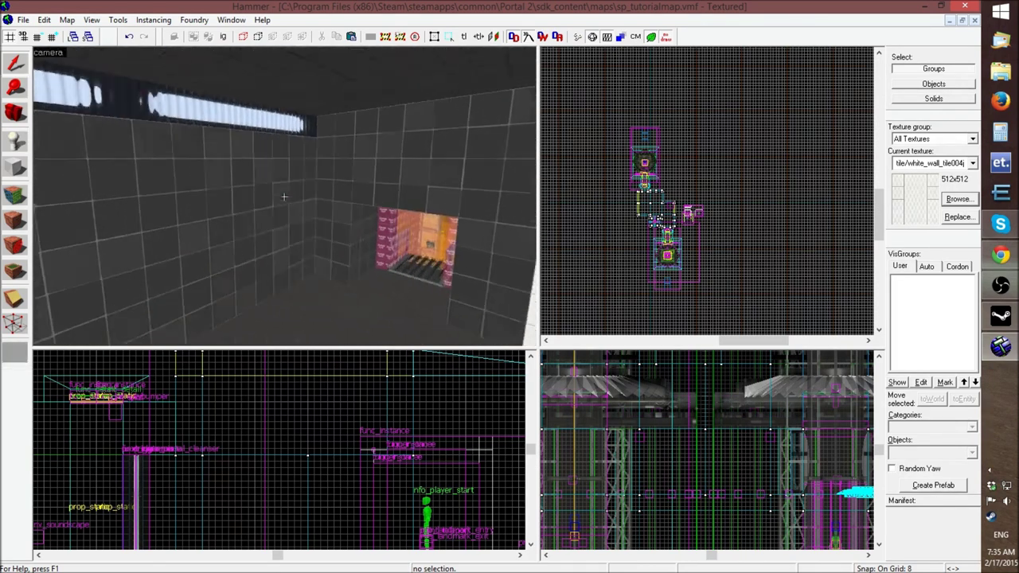
left_click_drag(284, 197, 285, 199)
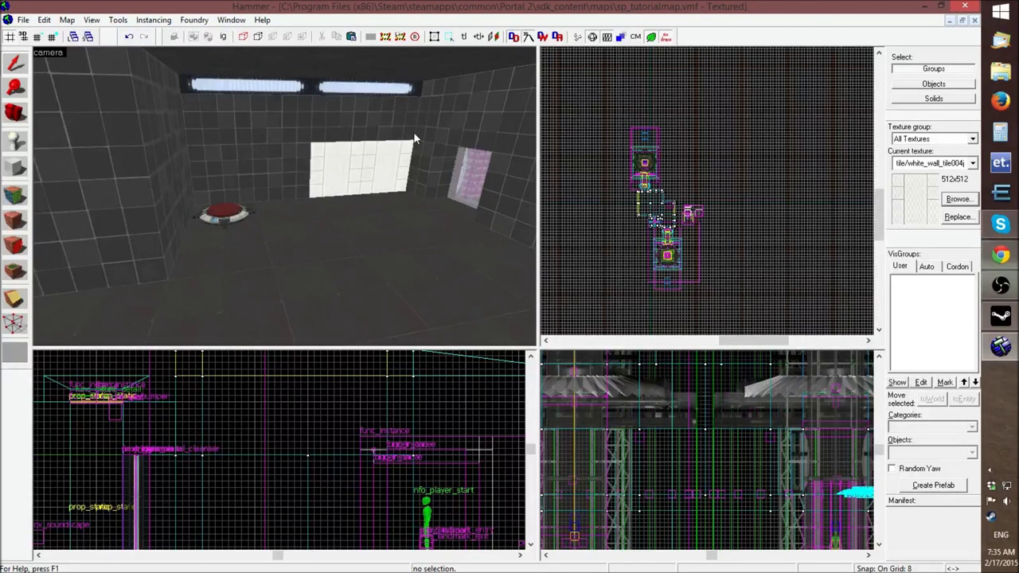
left_click(14, 141)
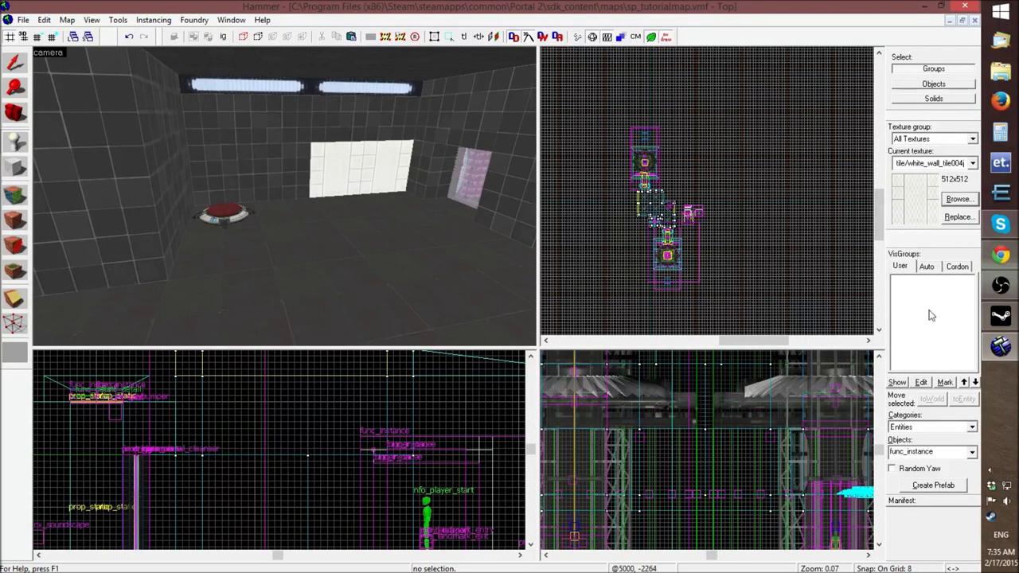
left_click(952, 450)
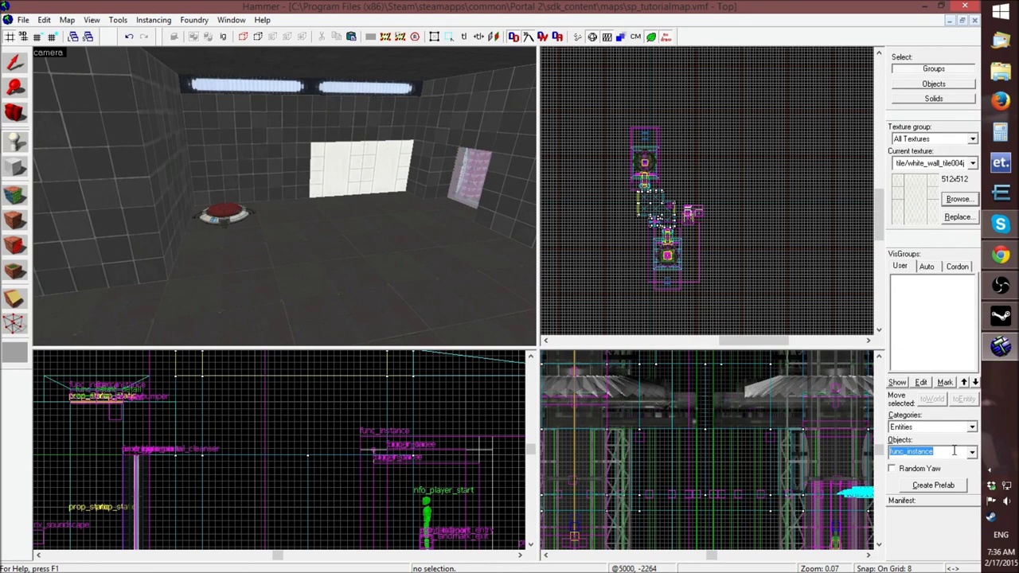
type("func")
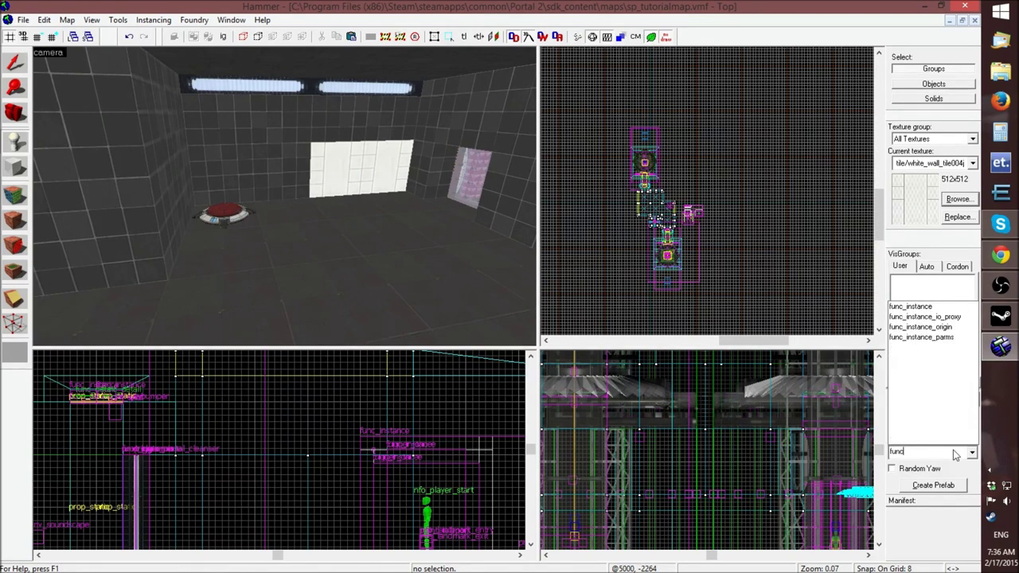
type("_instance")
left_click(918, 306)
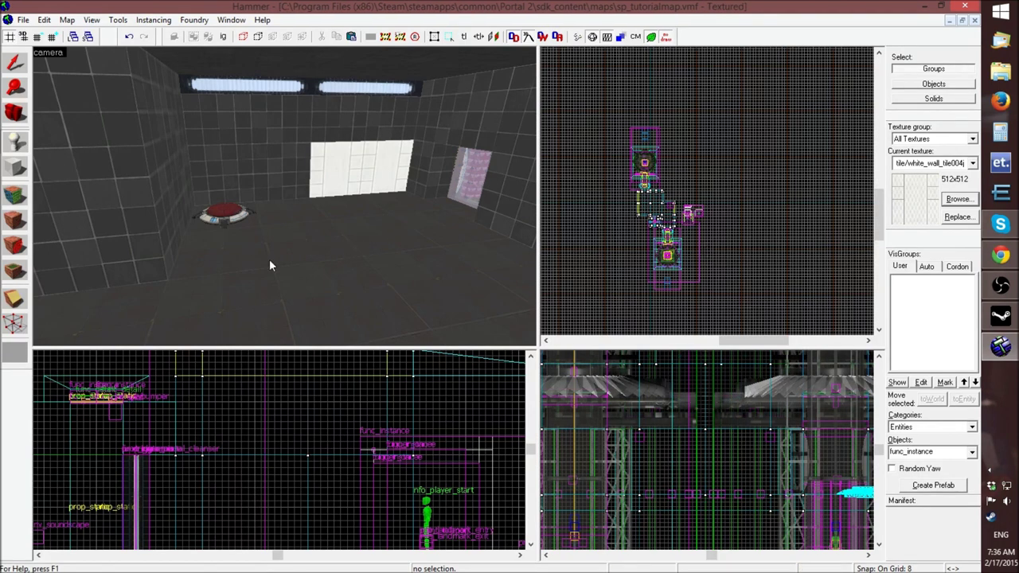
key("z")
key("z")
left_click(226, 144)
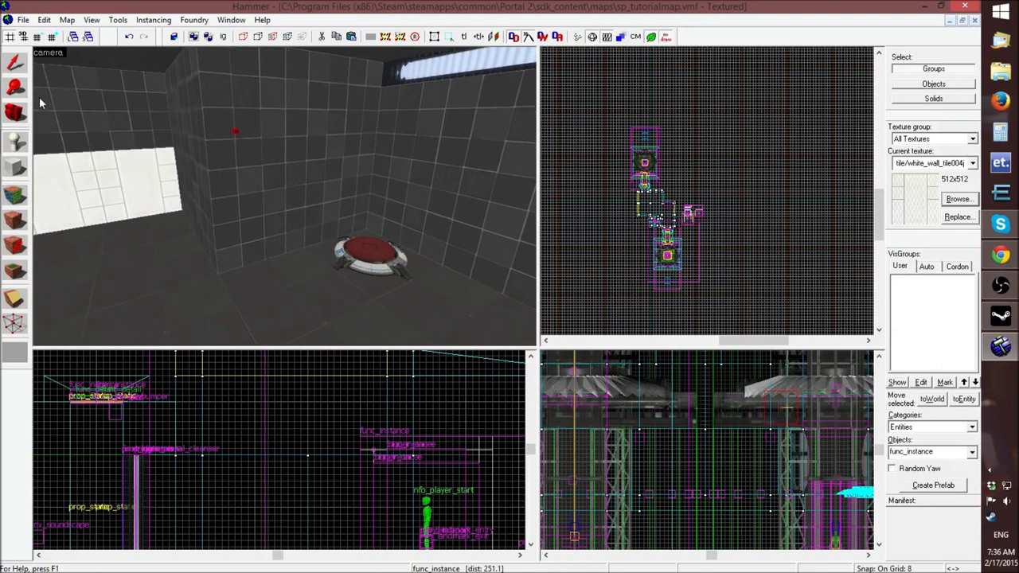
left_click(235, 132)
double_click(241, 125)
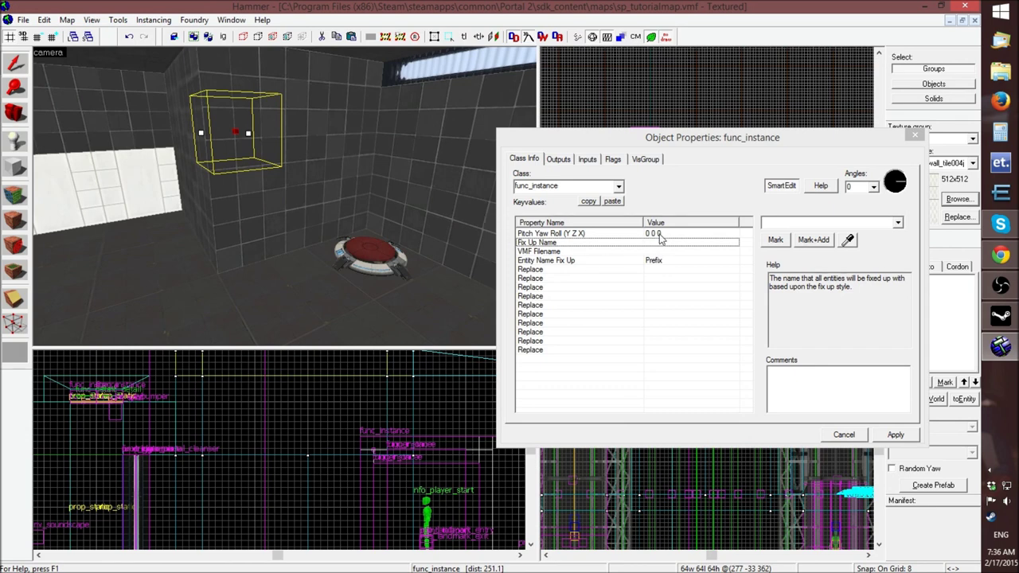
double_click(655, 252)
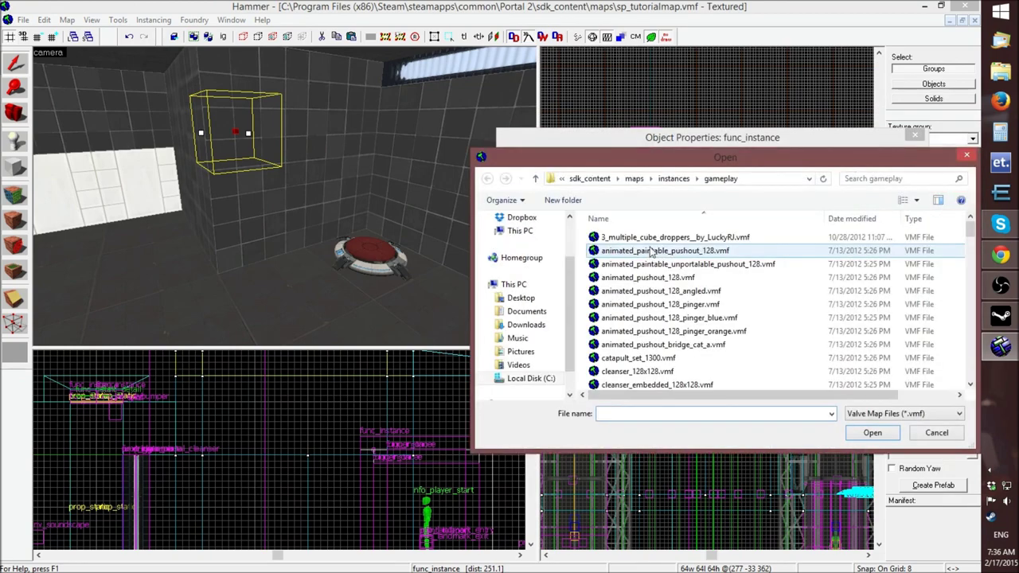
left_click_drag(639, 164, 581, 164)
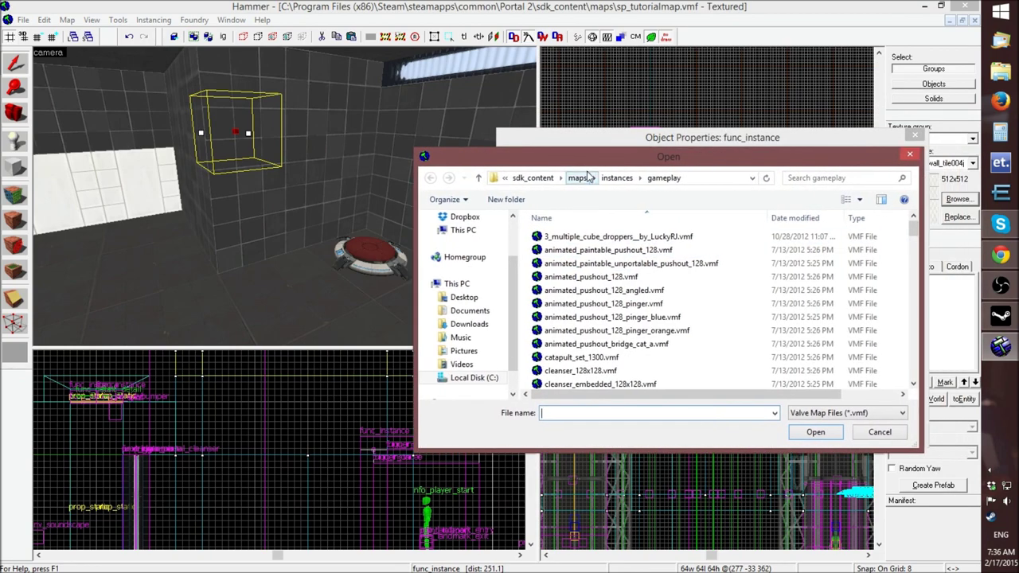
left_click(616, 178)
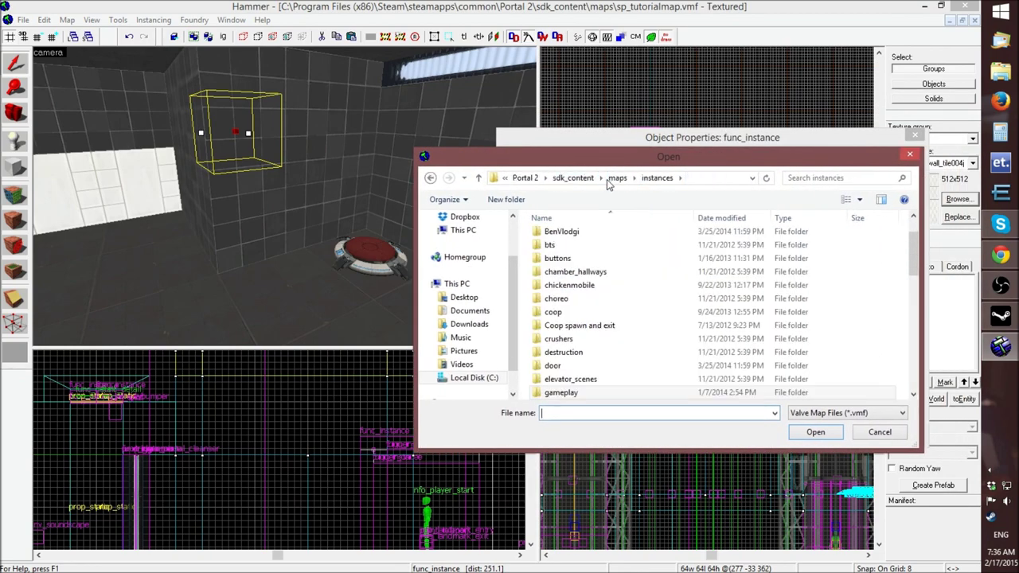
left_click(911, 156)
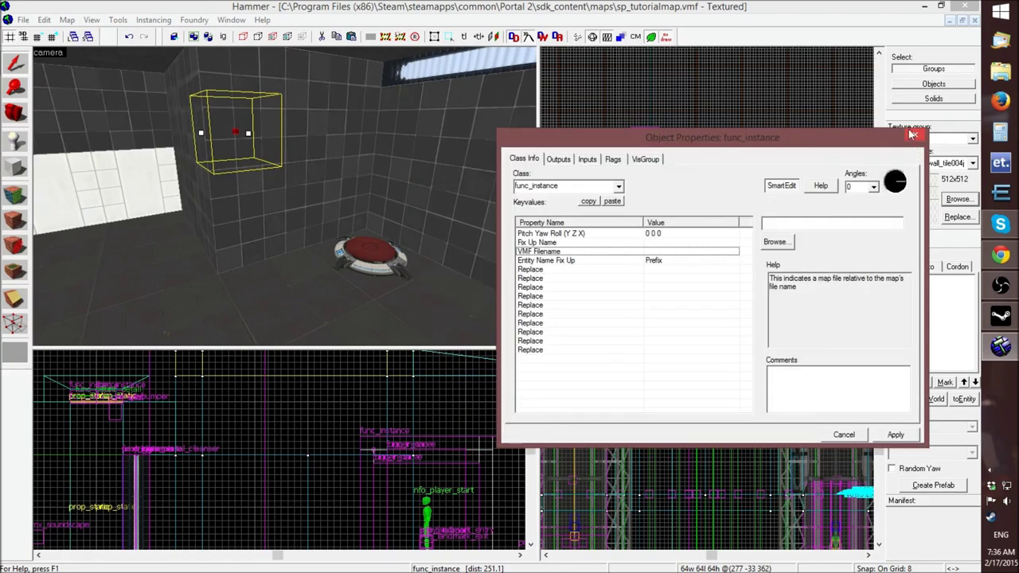
left_click(856, 434)
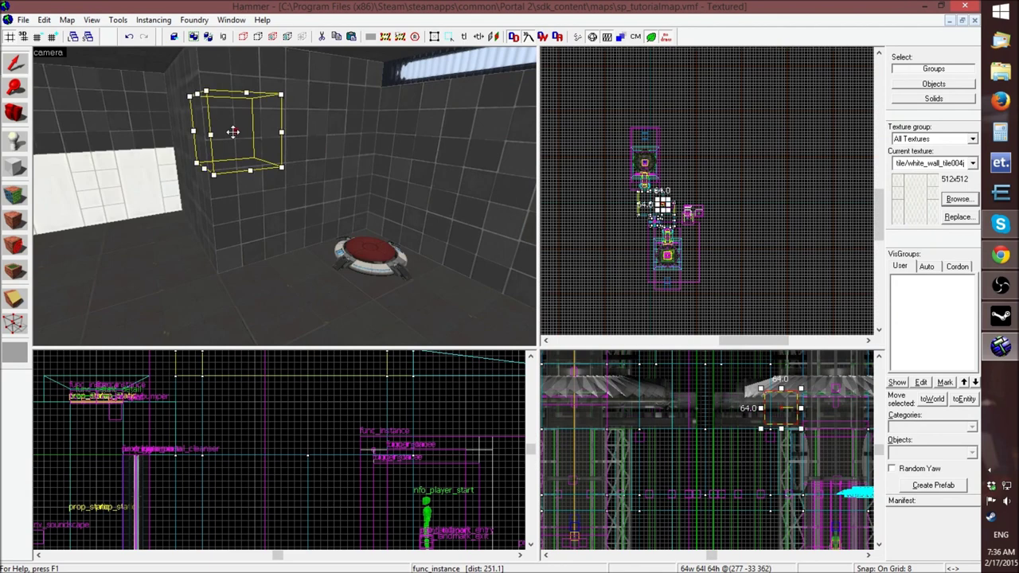
key("Escape")
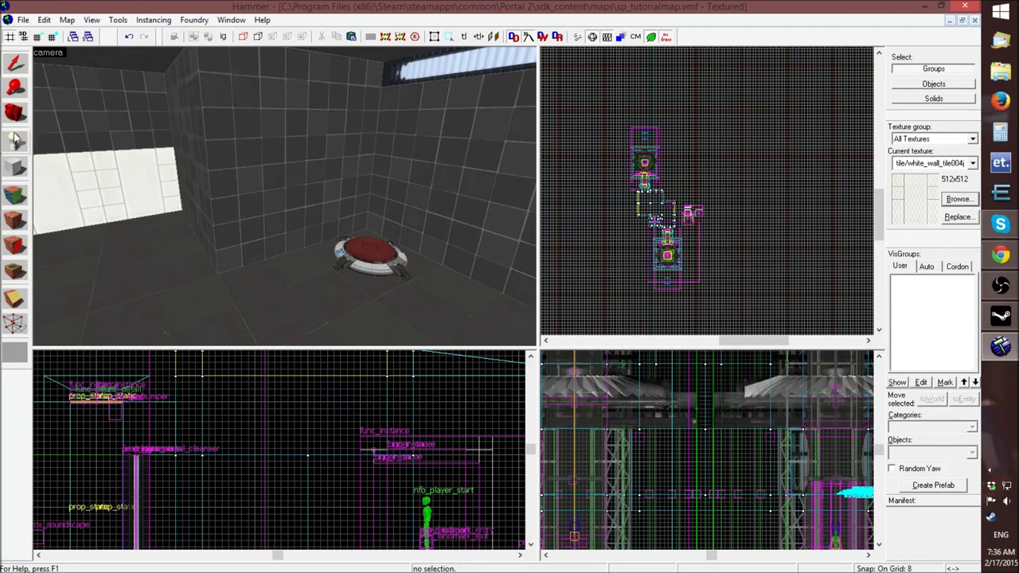
Place a prop_dynamic entity on the dark wall projecting beside the floor button
left_click(15, 140)
left_click(940, 453)
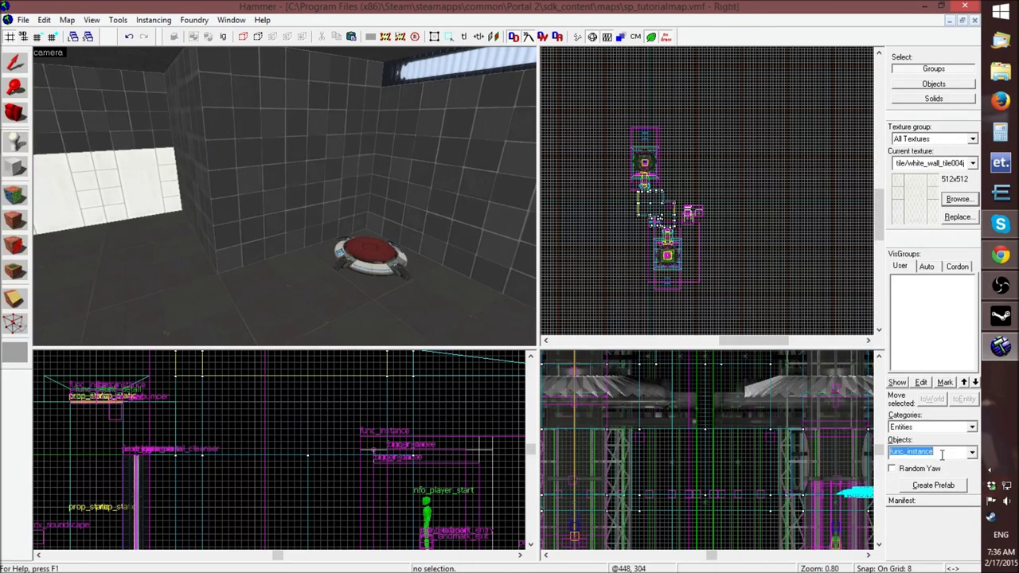
type("p")
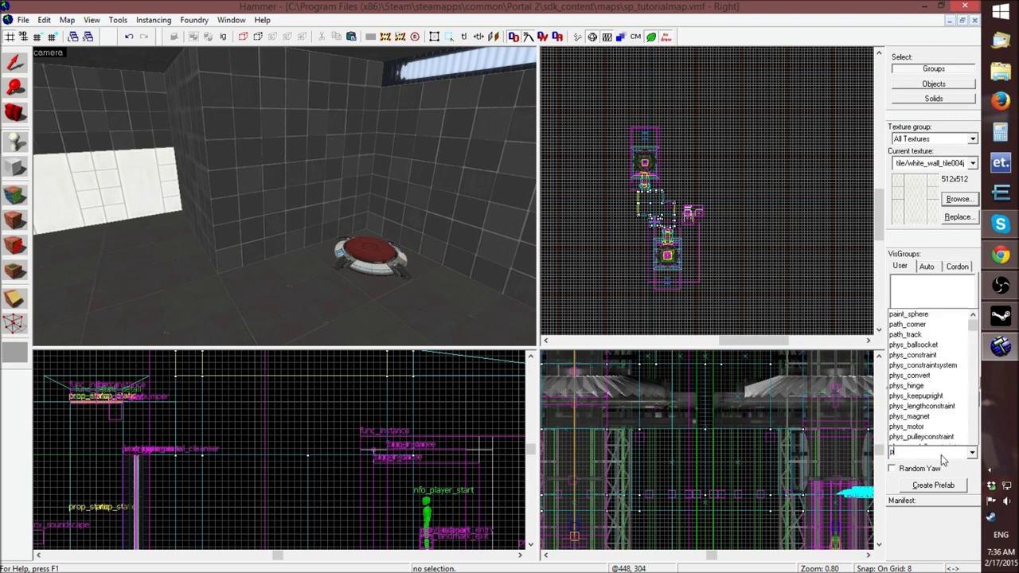
type("rop_dynam")
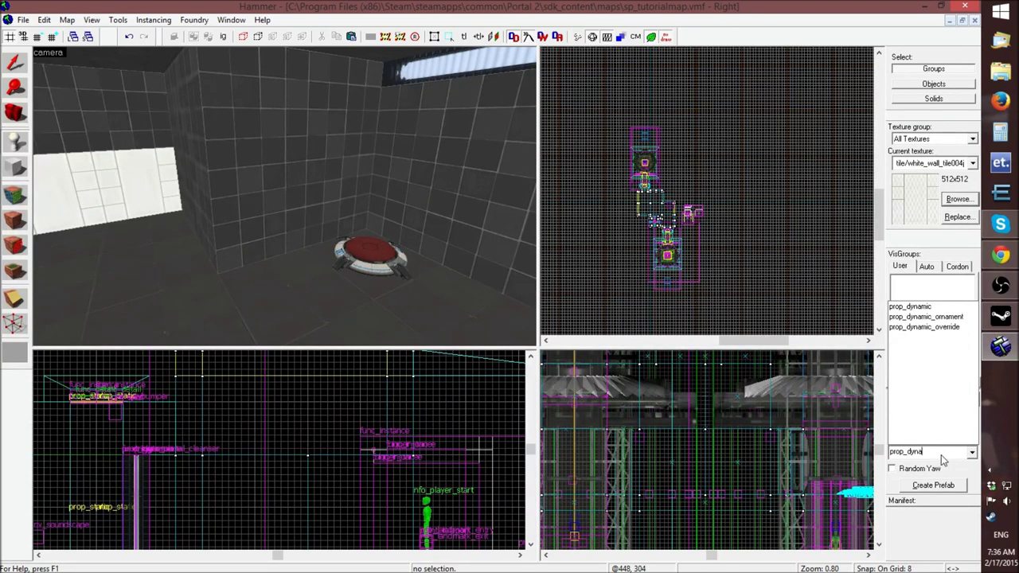
left_click(910, 306)
left_click(226, 139)
key("shift+s")
Browse world models for the new prop_dynamic, filter them by "fizzler", and compare props\fizzler.mdl with props\fizzler_dynamic.mdl
key("alt+Return")
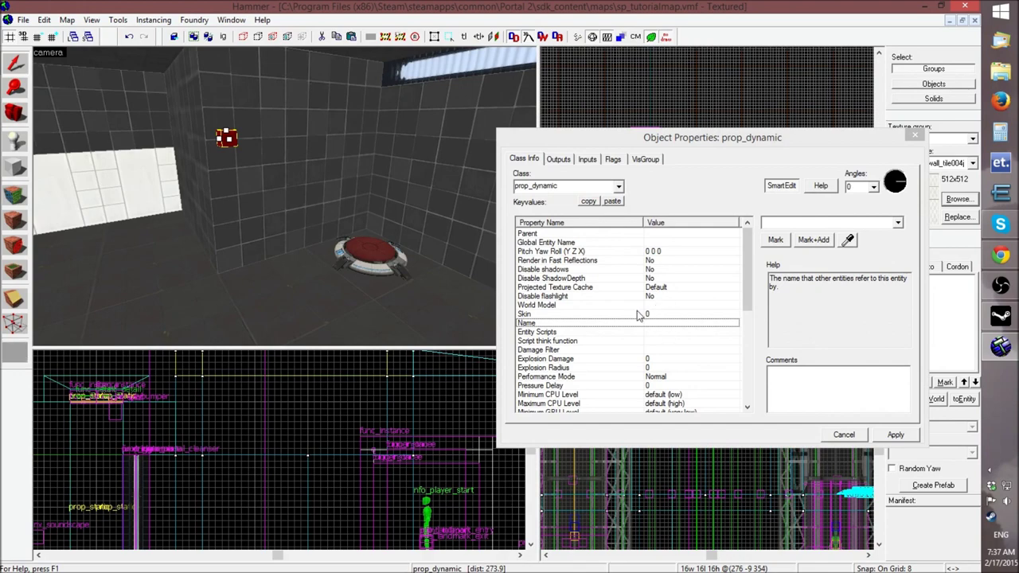
double_click(660, 304)
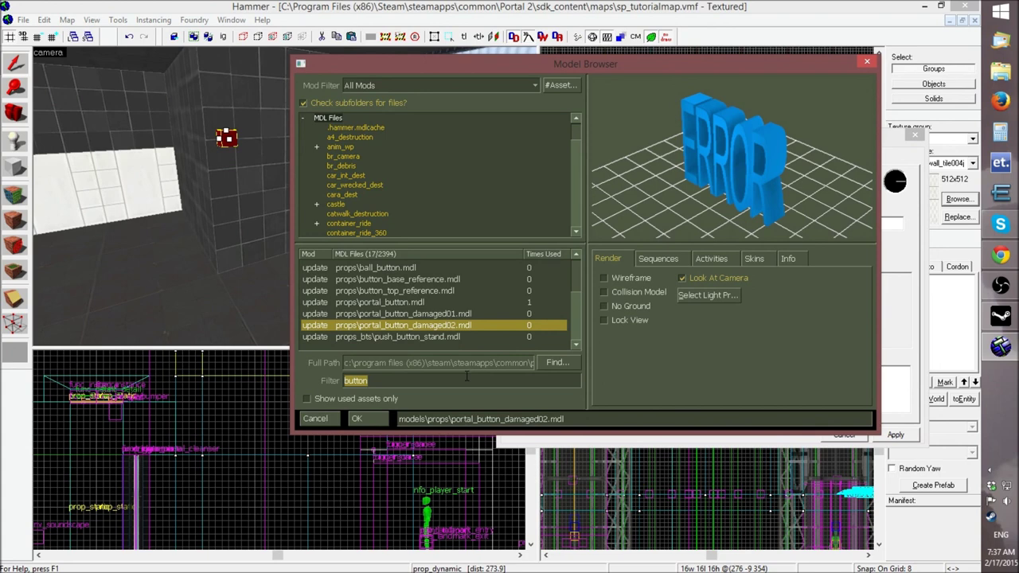
type("fizzler")
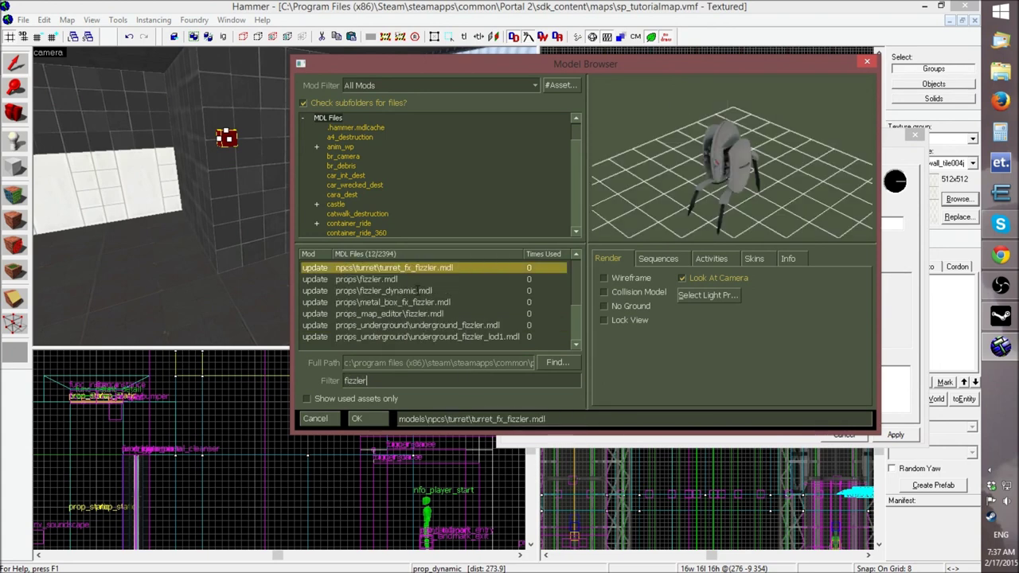
left_click(389, 279)
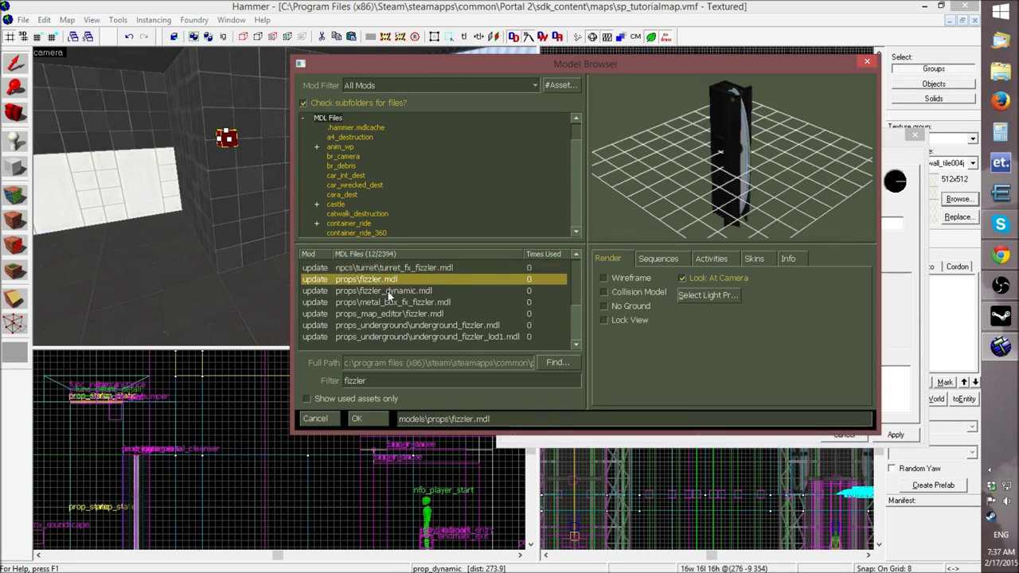
left_click(394, 291)
left_click(388, 280)
left_click(390, 290)
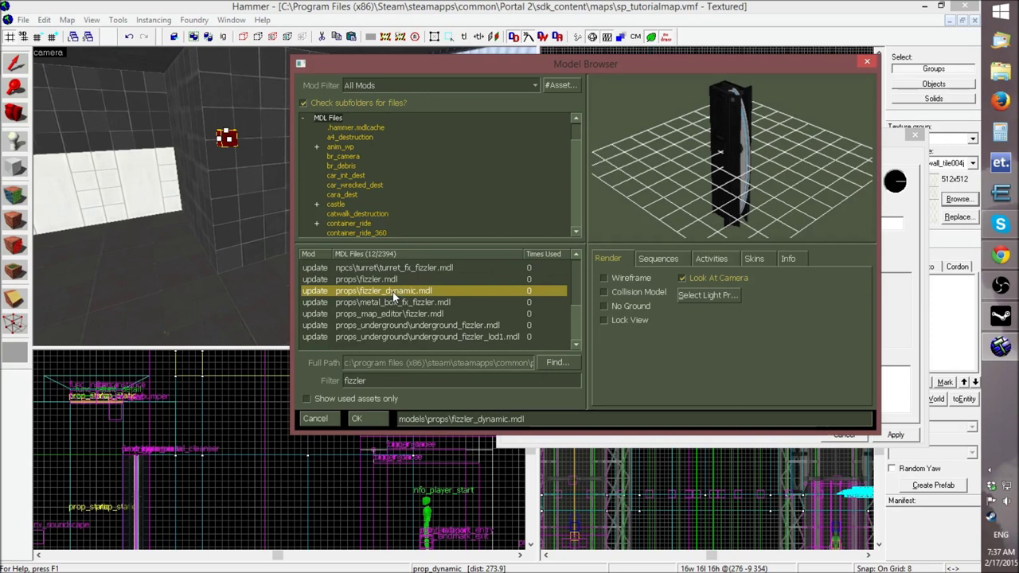
Preview the close and open sequences of fizzler_dynamic.mdl and compare them with the idle sequence of fizzler.mdl
left_click(661, 258)
left_click(611, 301)
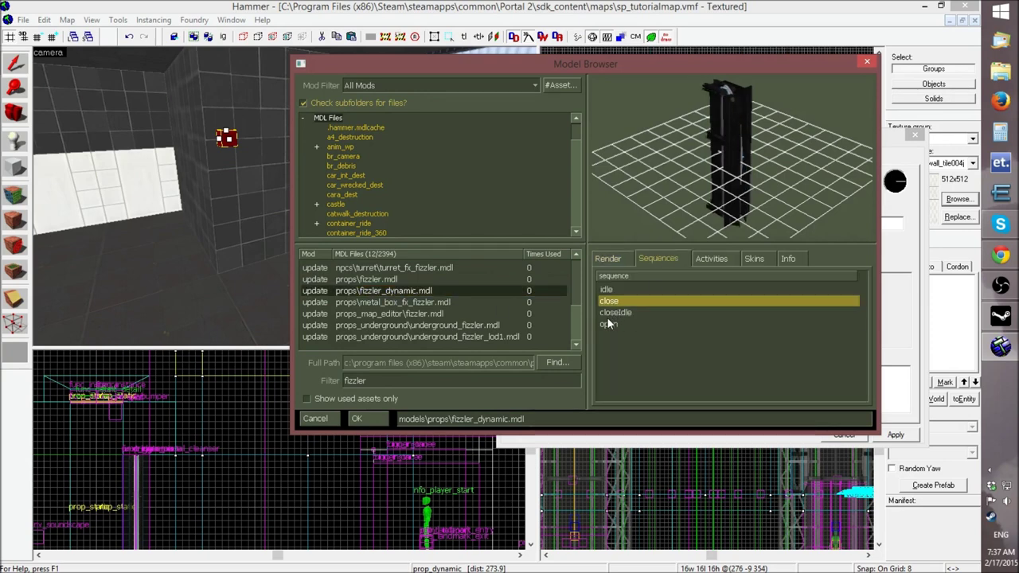
left_click(607, 324)
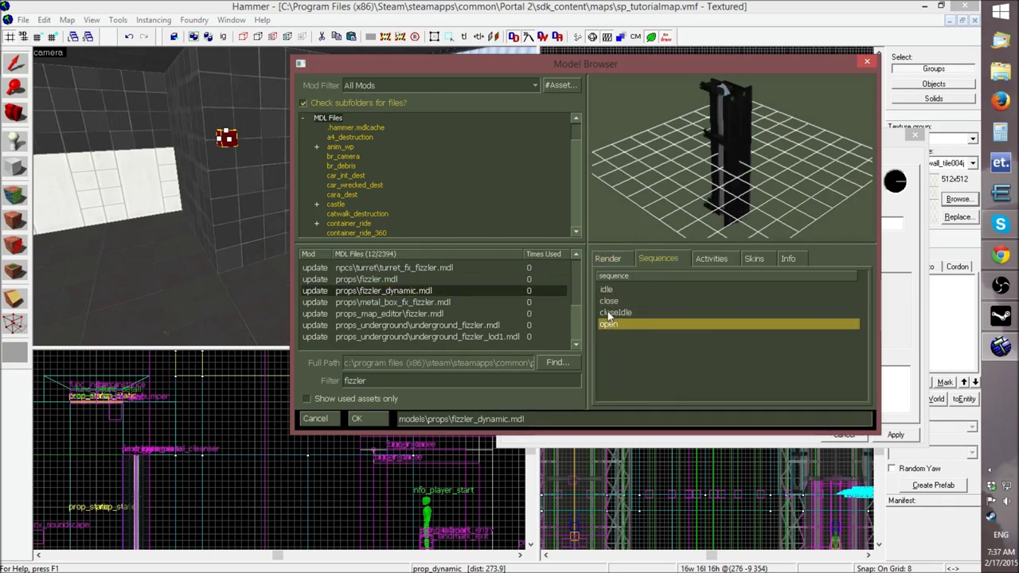
left_click(611, 290)
left_click(611, 302)
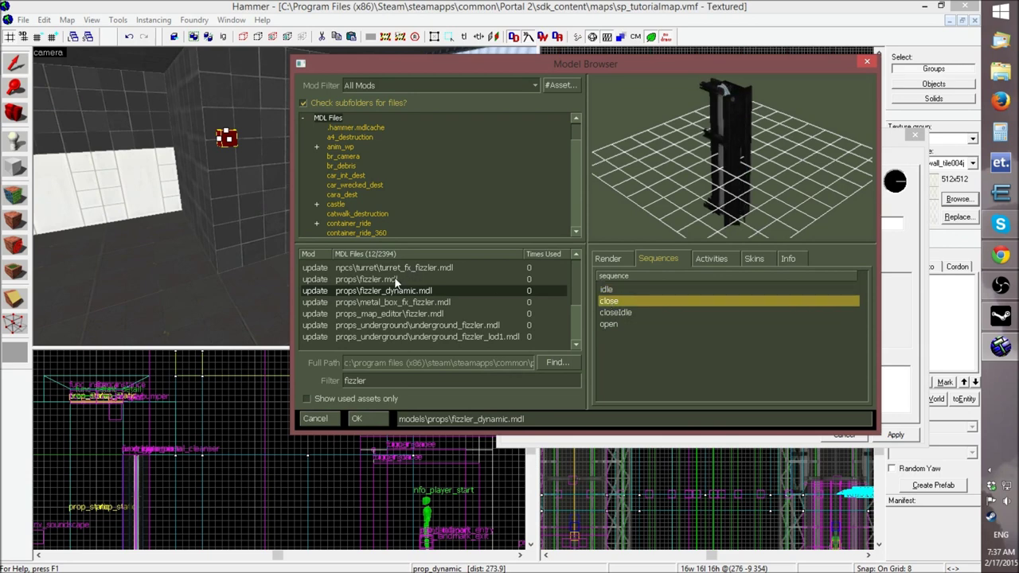
left_click(398, 280)
left_click(619, 291)
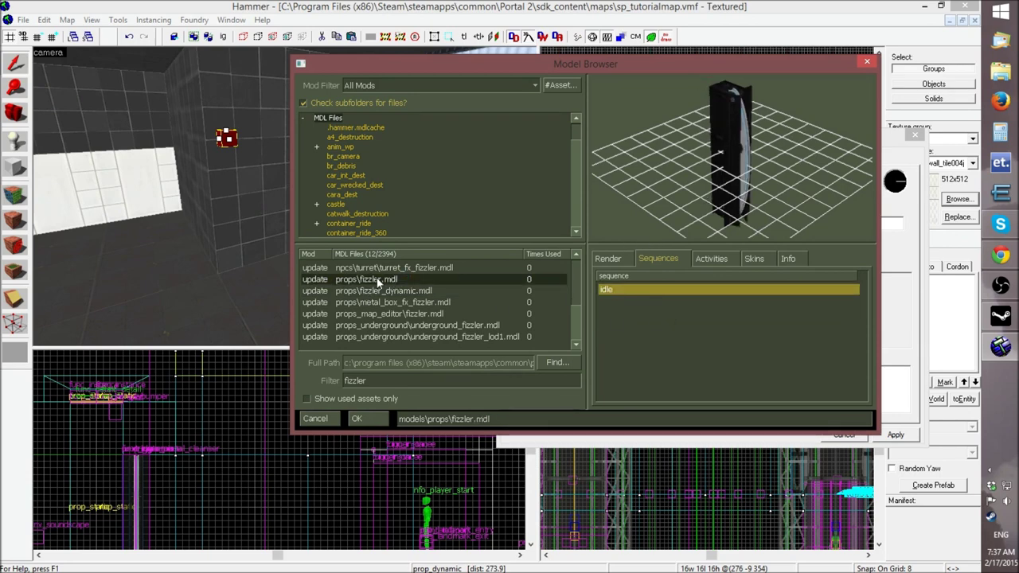
left_click(398, 290)
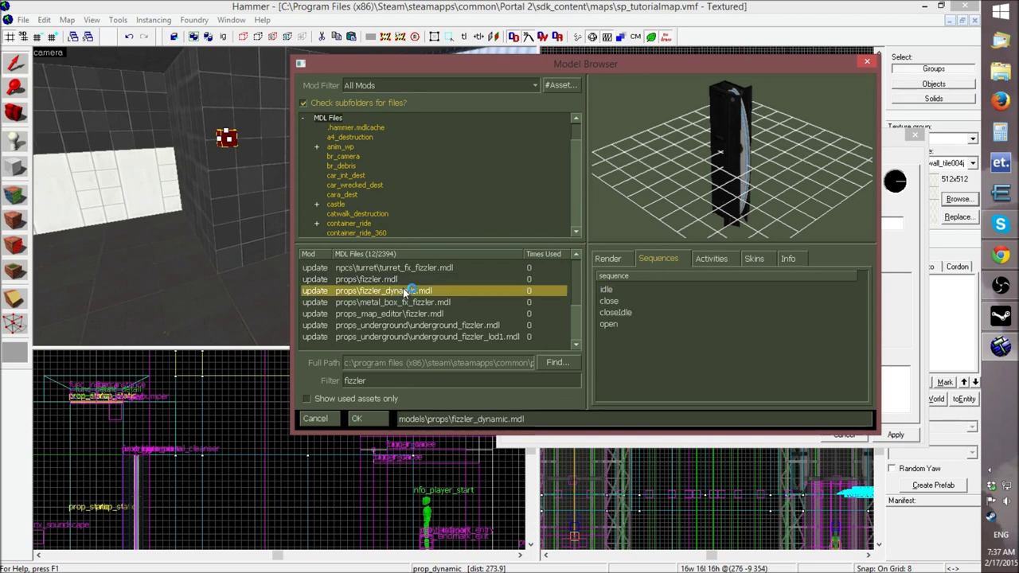
left_click(613, 301)
left_click(612, 324)
left_click(609, 302)
left_click(608, 323)
left_click(609, 302)
left_click(608, 323)
left_click(609, 301)
left_click(609, 324)
left_click(609, 301)
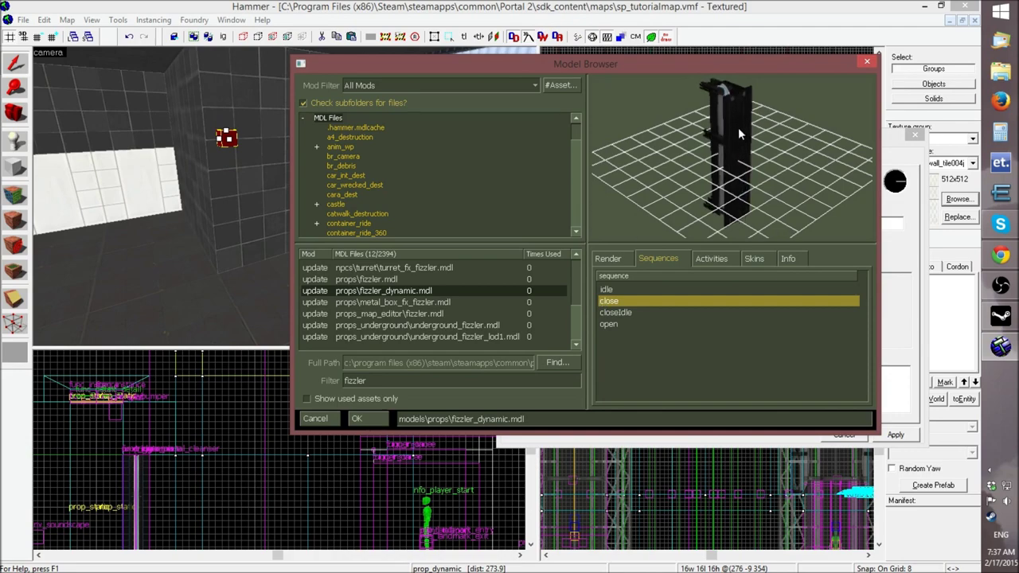
Assign models/props/fizzler.mdl as the prop_dynamic's world model, apply it and close the properties
double_click(394, 280)
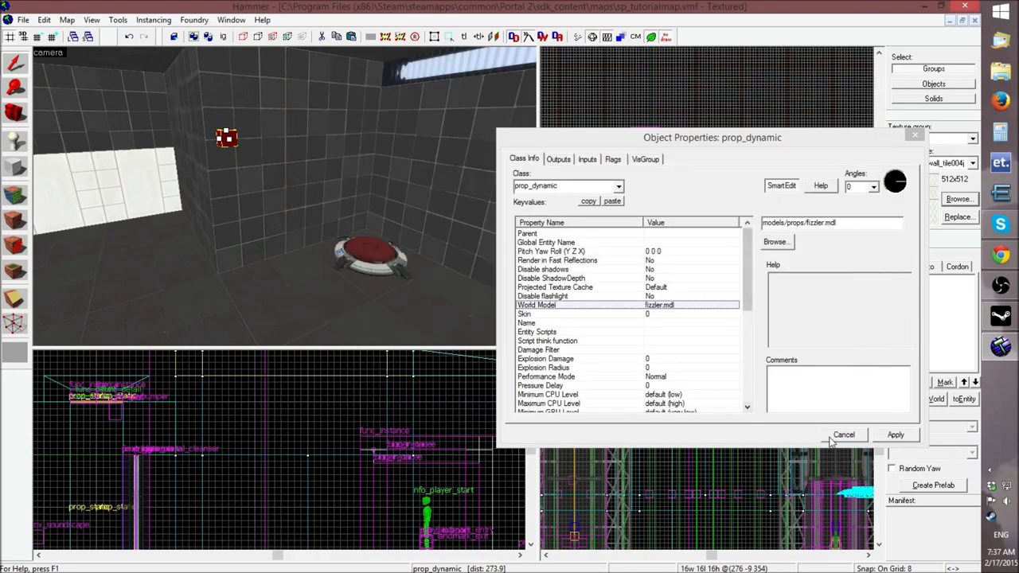
left_click(893, 435)
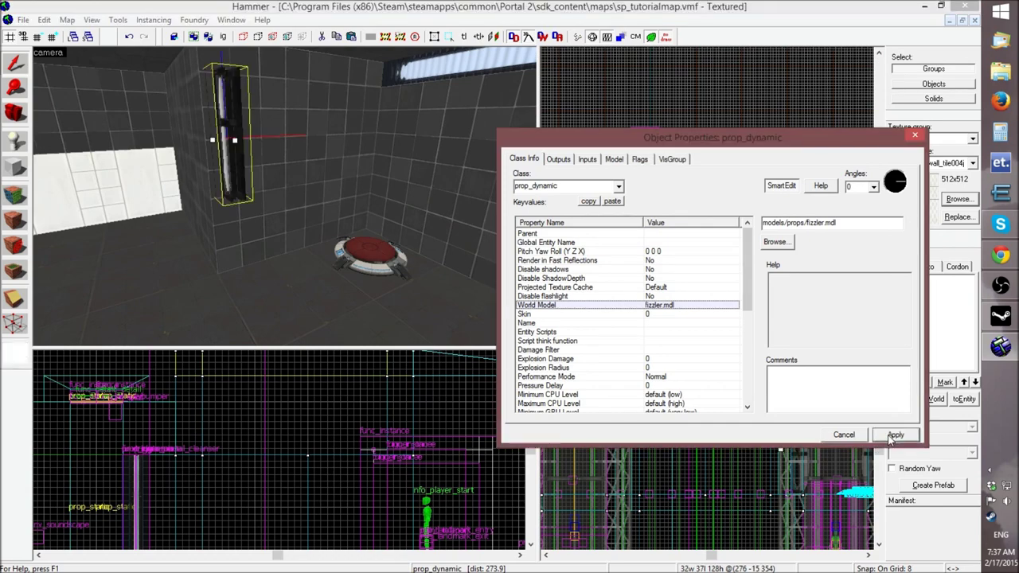
left_click(840, 436)
Move the fizzler emitter prop in the top view to line it up with the end of the projecting dark wall
scroll(697, 228, "up", 5)
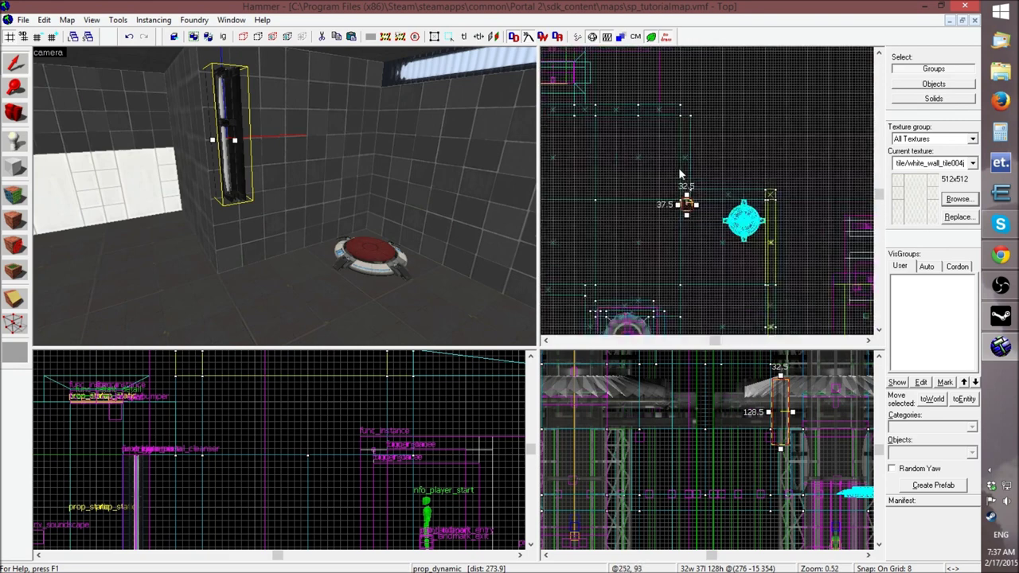
scroll(679, 245, "up", 6)
left_click(661, 241)
left_click_drag(609, 205, 690, 268)
left_click_drag(674, 224, 661, 201)
Examine up close how the fizzler emitter's back and sides line up with the adjoining dark wall brush
key("z")
key("w")
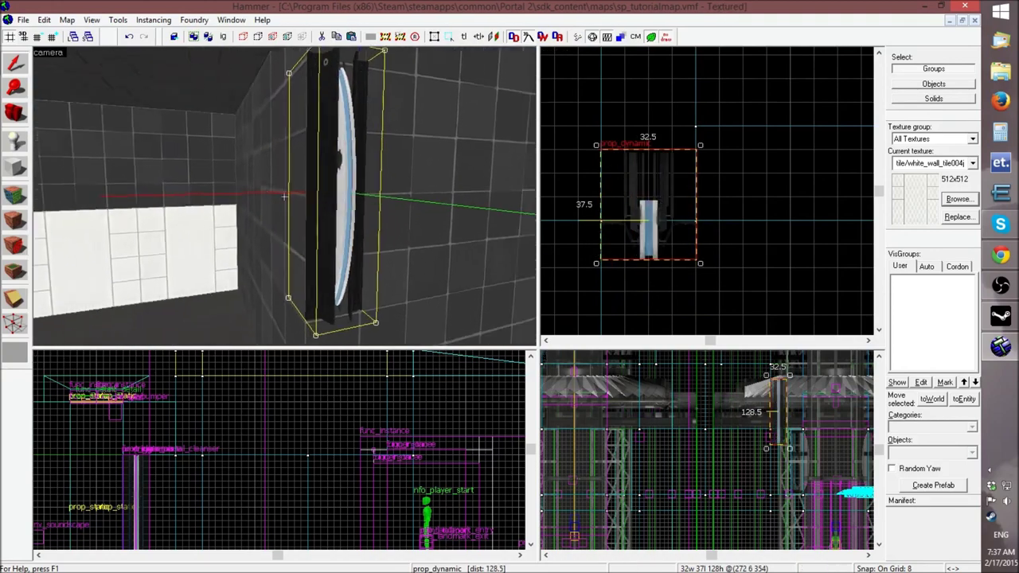
scroll(625, 223, "up", 4)
scroll(605, 221, "up", 2)
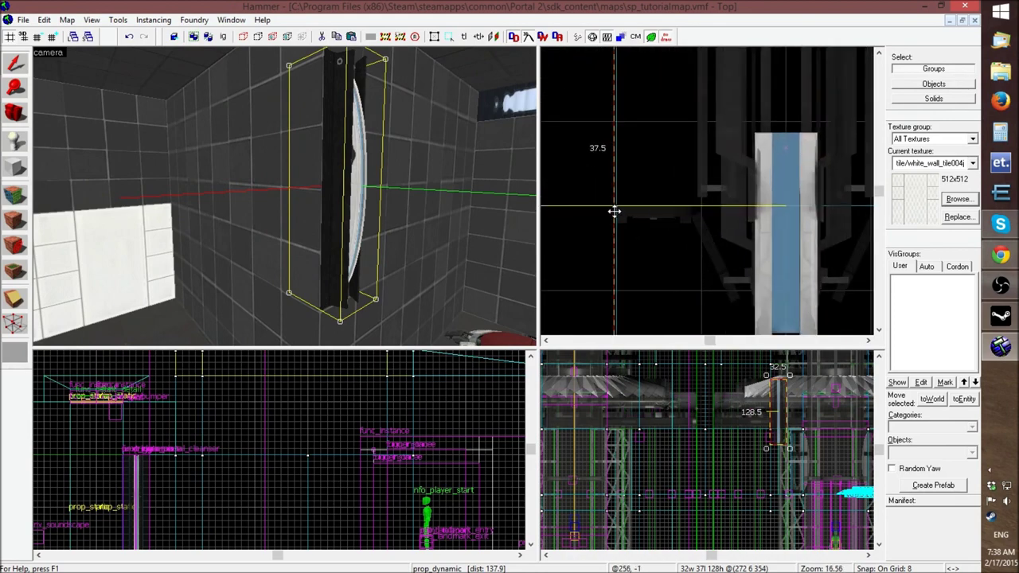
scroll(631, 211, "up", 5)
scroll(682, 217, "down", 5)
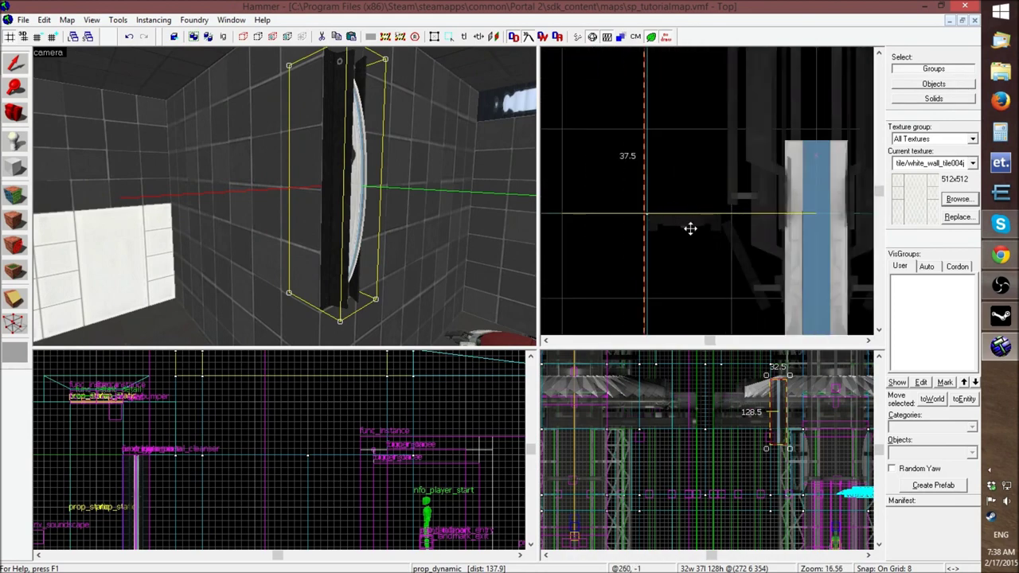
scroll(667, 216, "up", 5)
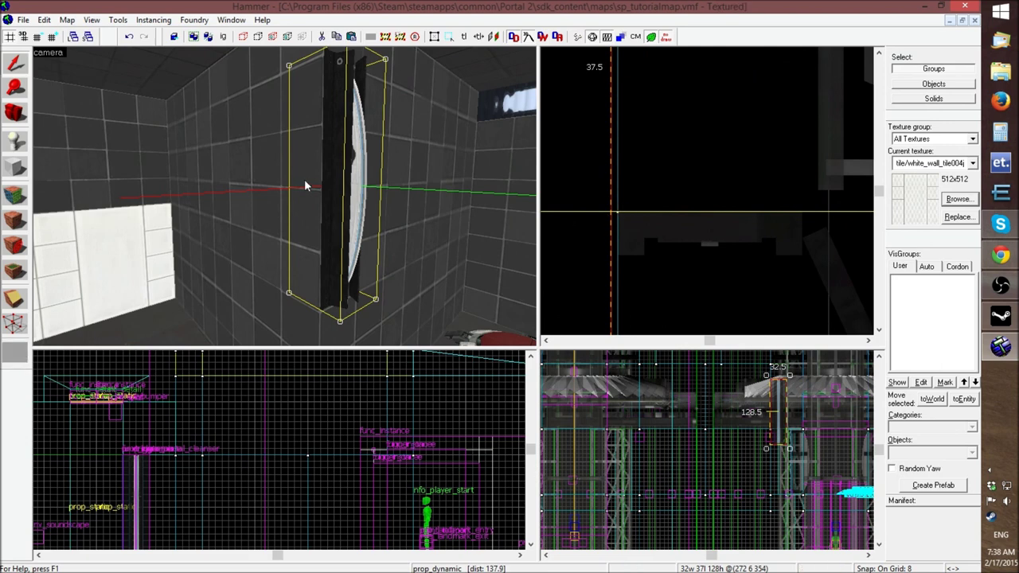
left_click(266, 142)
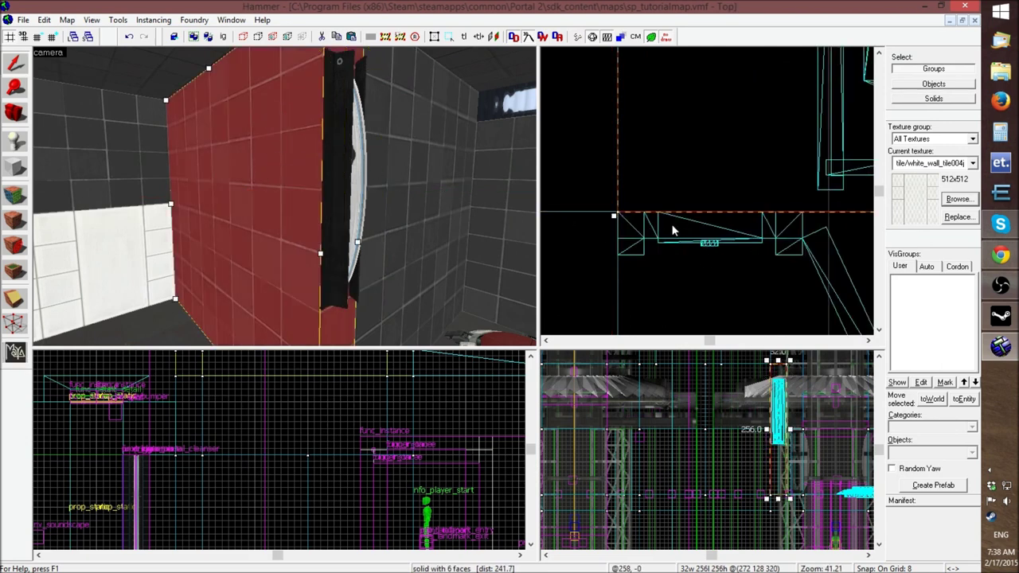
left_click(329, 177)
left_click(255, 143)
left_click(359, 156)
left_click(277, 168)
left_click(358, 163)
scroll(683, 214, "down", 4)
scroll(684, 213, "down", 10)
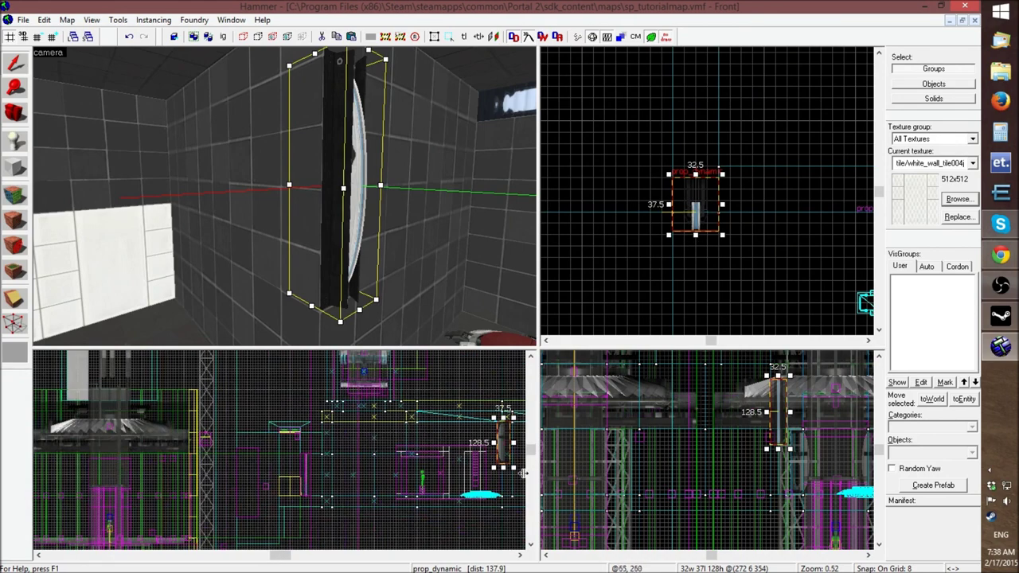
Lower the fizzler emitter to the floor in the front view and stack a copy of it directly on top
scroll(523, 474, "up", 9)
left_click_drag(374, 375, 372, 536)
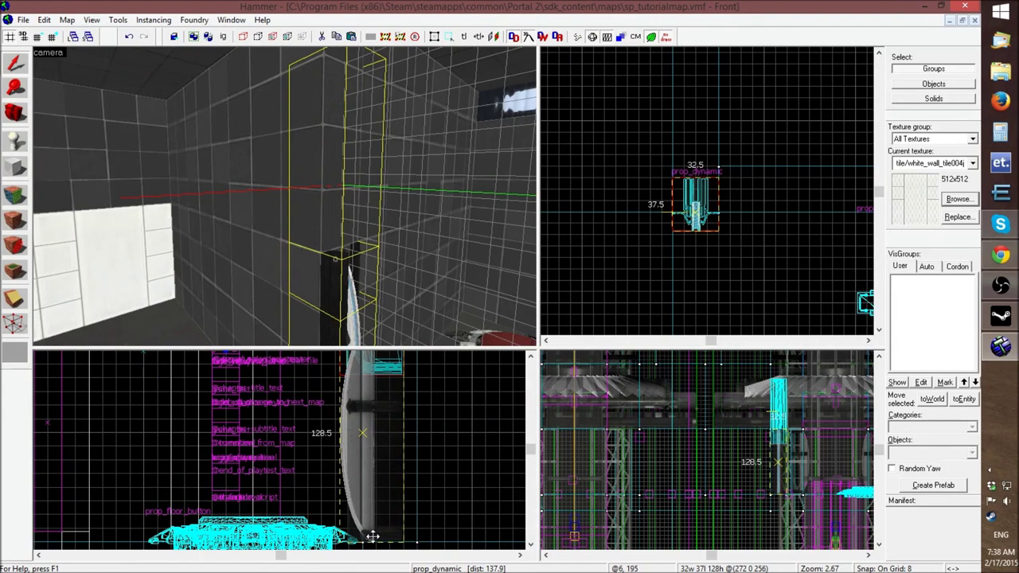
scroll(322, 398, "down", 4)
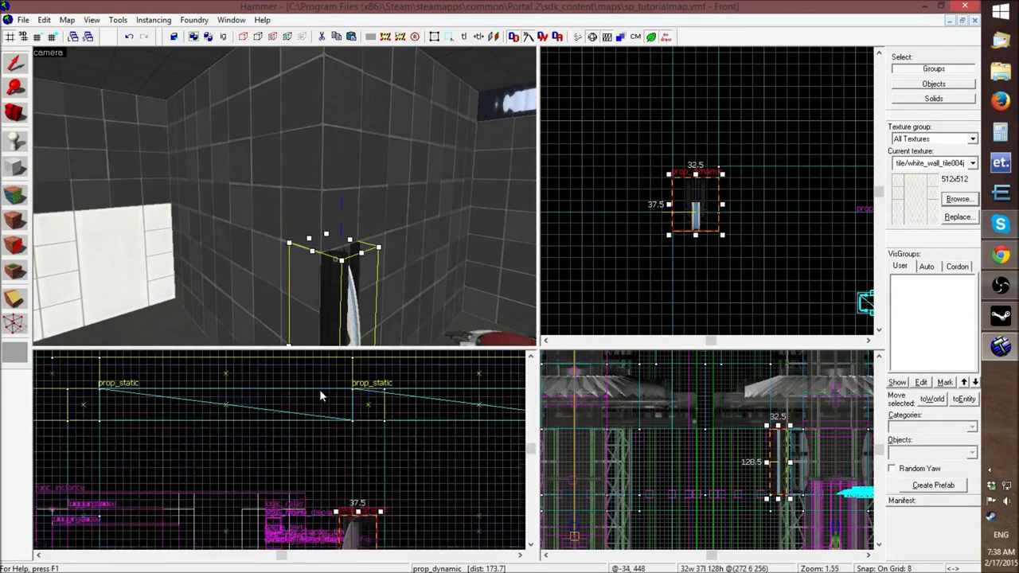
scroll(318, 394, "up", 2)
left_click_drag(366, 540, 365, 389)
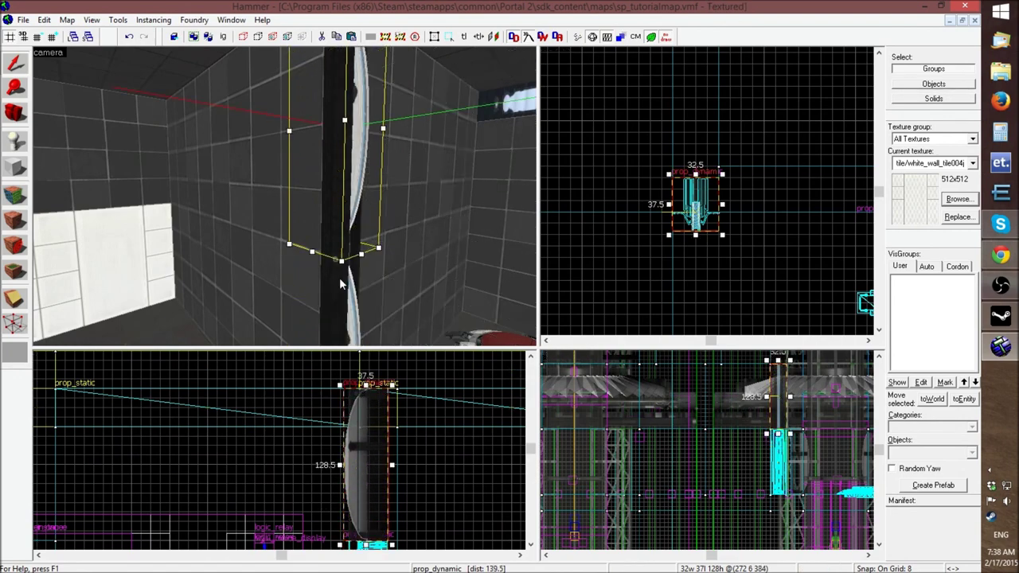
Copy both stacked emitters across the room, turn the copies to face the originals and line them up with the opposite dark wall
key("z")
key("s")
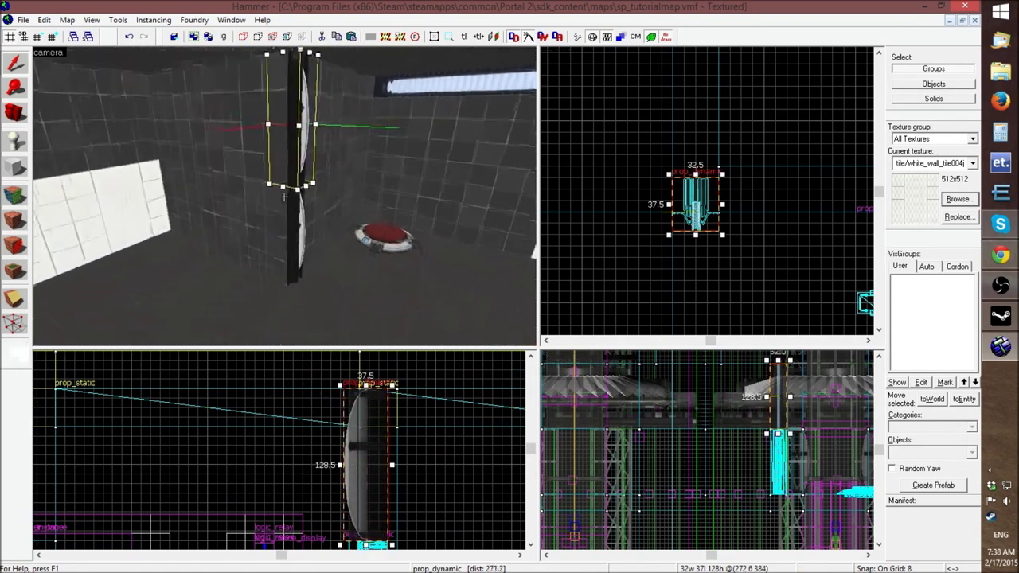
key("w")
key("z")
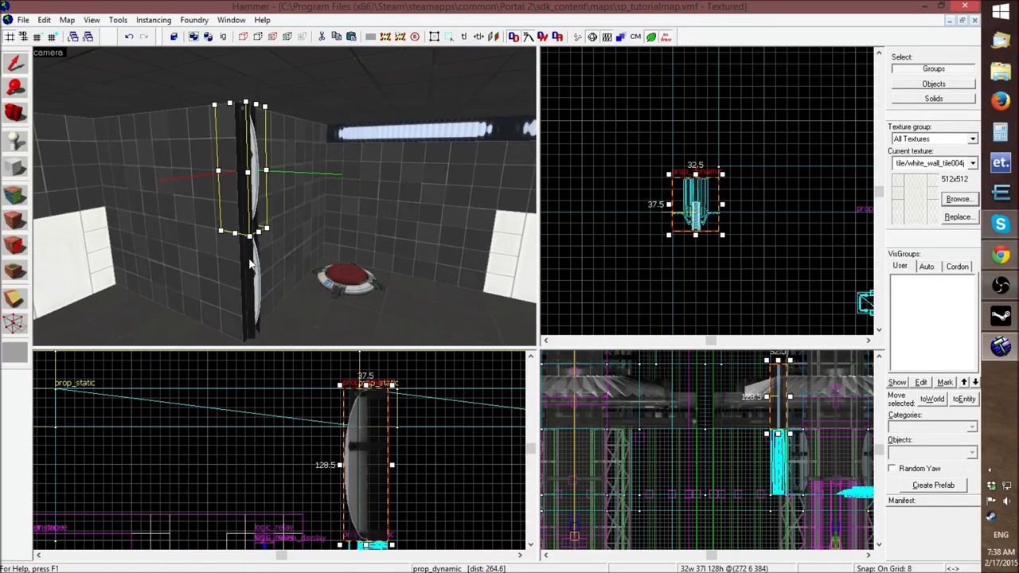
left_click(253, 276, "ctrl")
scroll(638, 104, "down", 4)
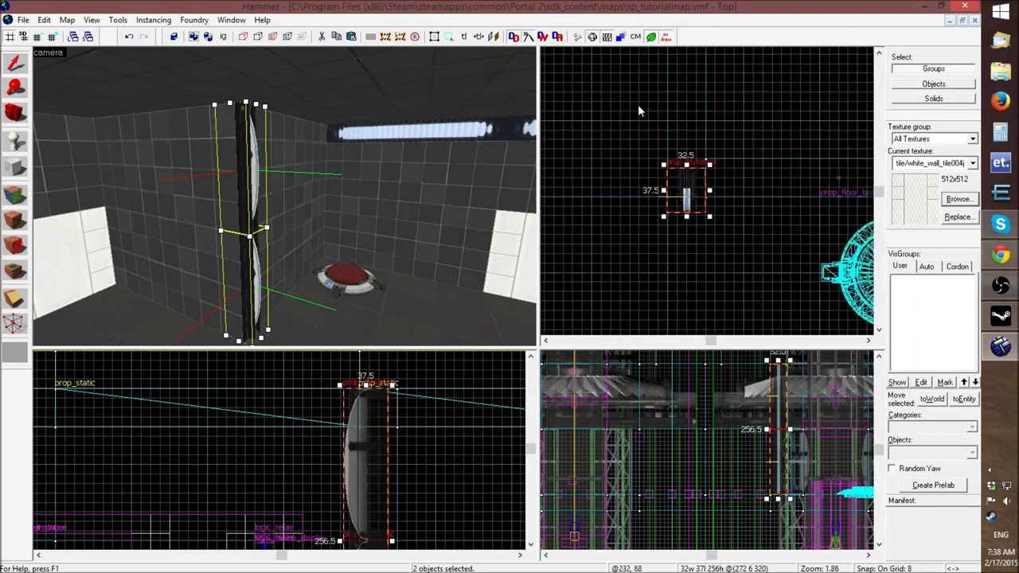
scroll(646, 123, "down", 3)
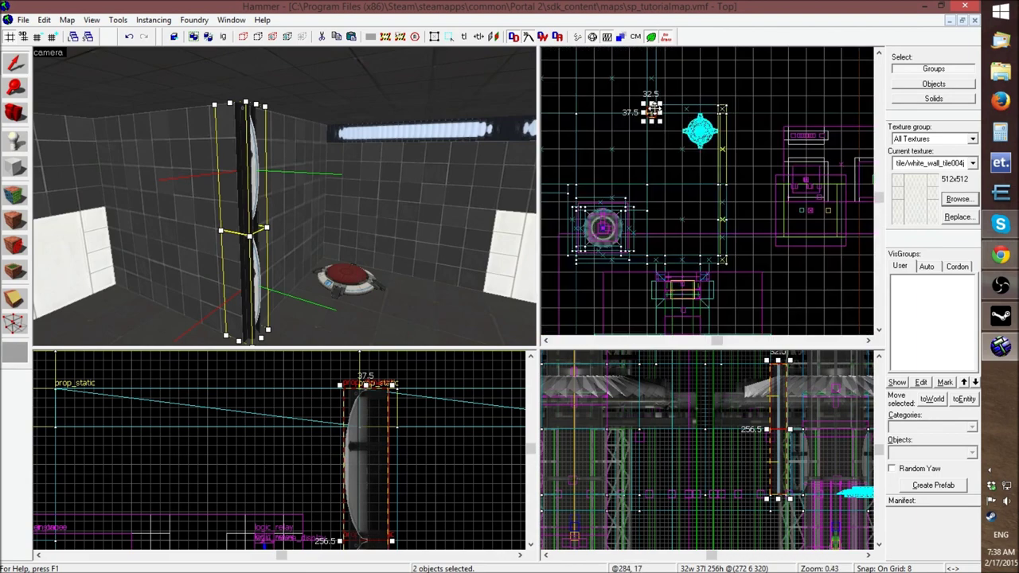
left_click_drag(652, 113, 660, 223)
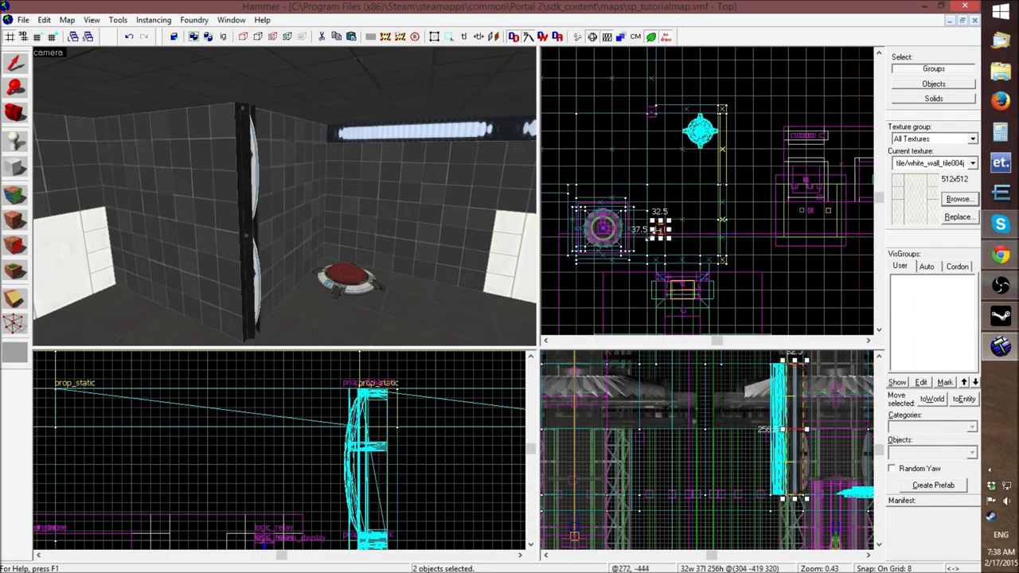
scroll(668, 239, "up", 5)
scroll(673, 240, "up", 3)
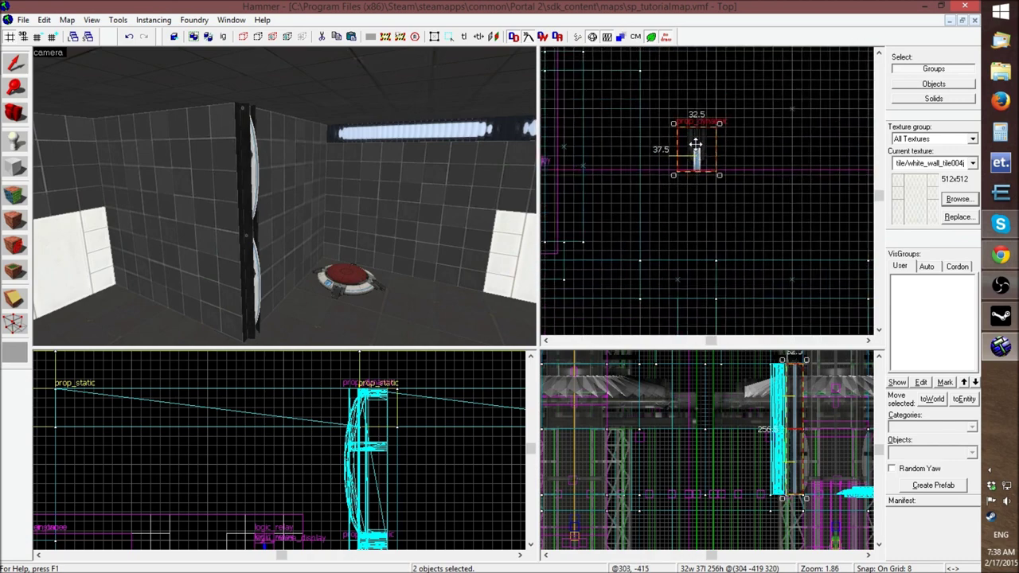
left_click_drag(673, 124, 664, 274)
Examine from several angles how the two emitter pairs face each other and fit their walls, leaving nothing selected
scroll(665, 274, "up", 7)
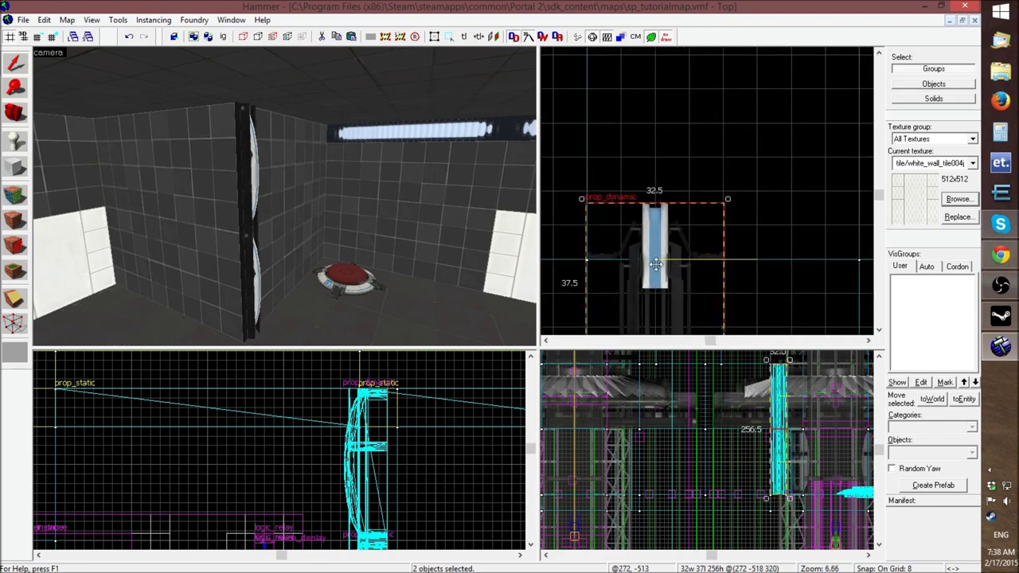
key("z")
key("w")
key("d")
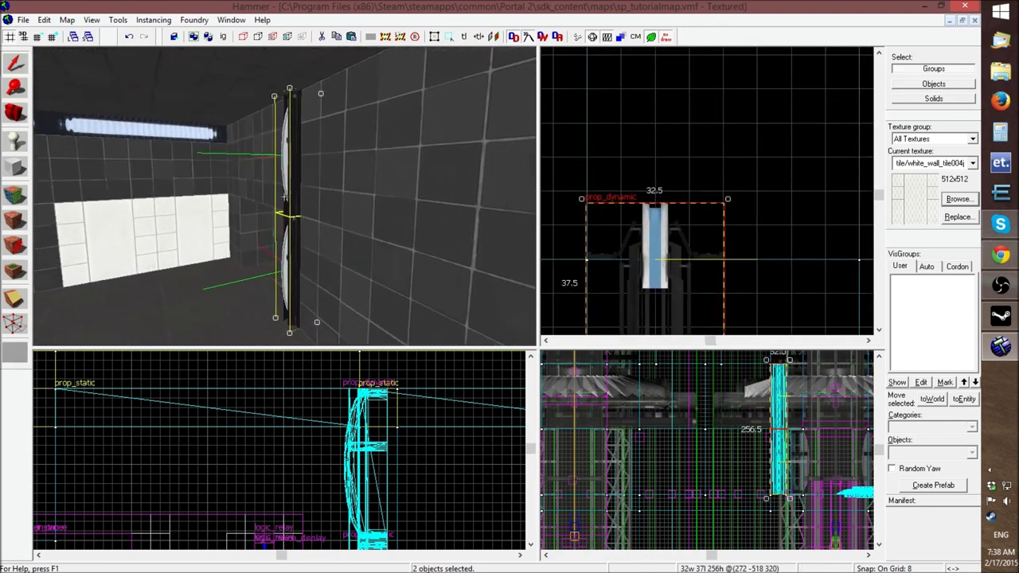
key("s")
key("w")
key("z")
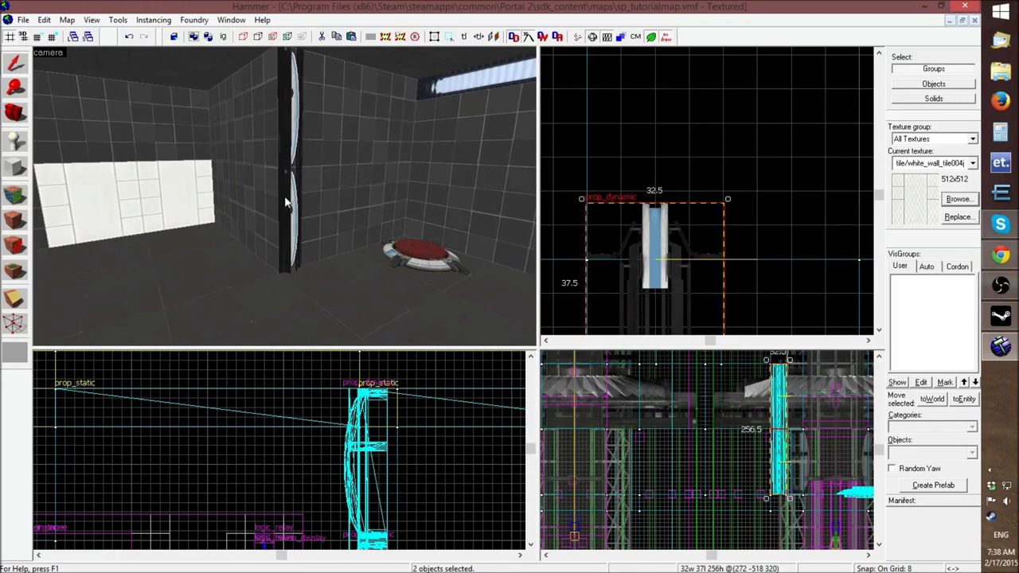
key("z")
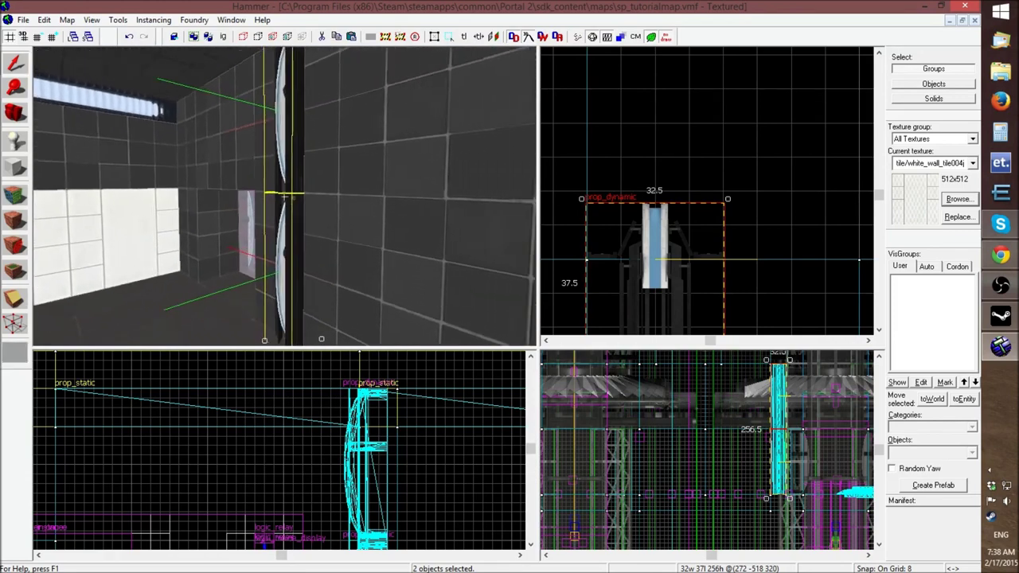
key("w")
key("s")
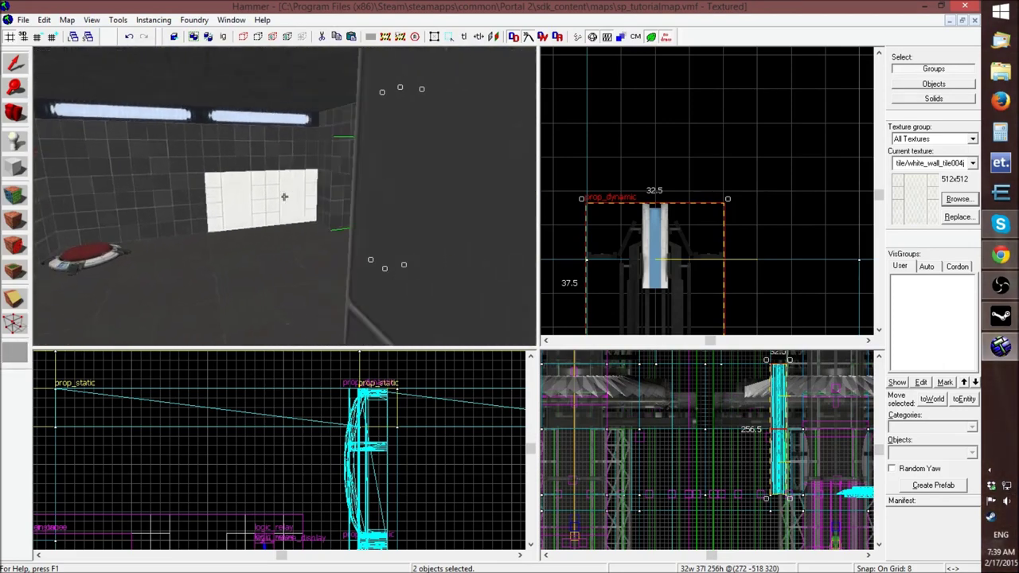
key("z")
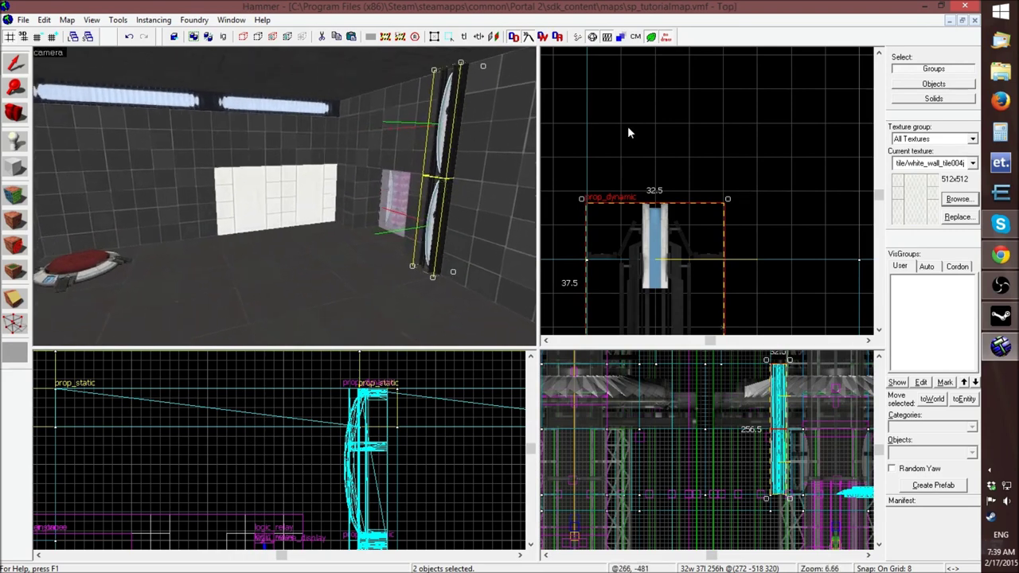
left_click(627, 126)
Assign models/props/fizzler_dynamic.mdl as the world model of all four fizzler emitter props, apply it and close the properties
key("z")
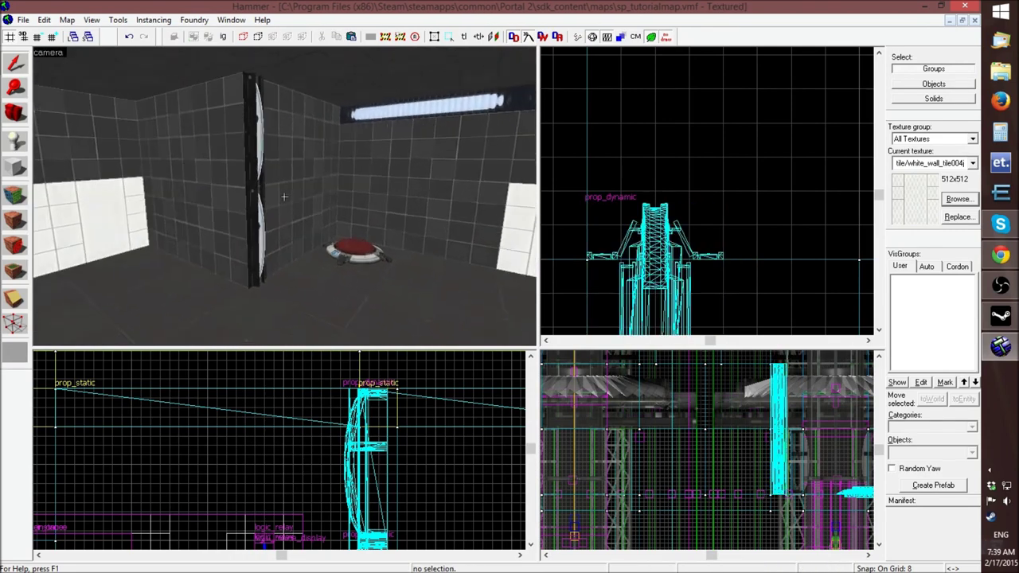
left_click(251, 149)
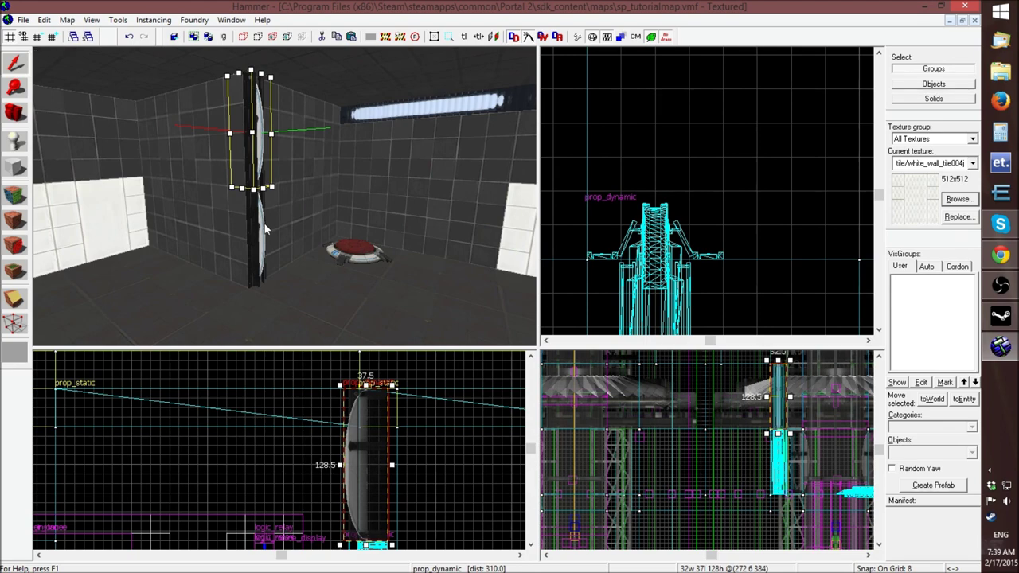
left_click(265, 223, "ctrl")
key("z")
key("z")
left_click(322, 132, "ctrl")
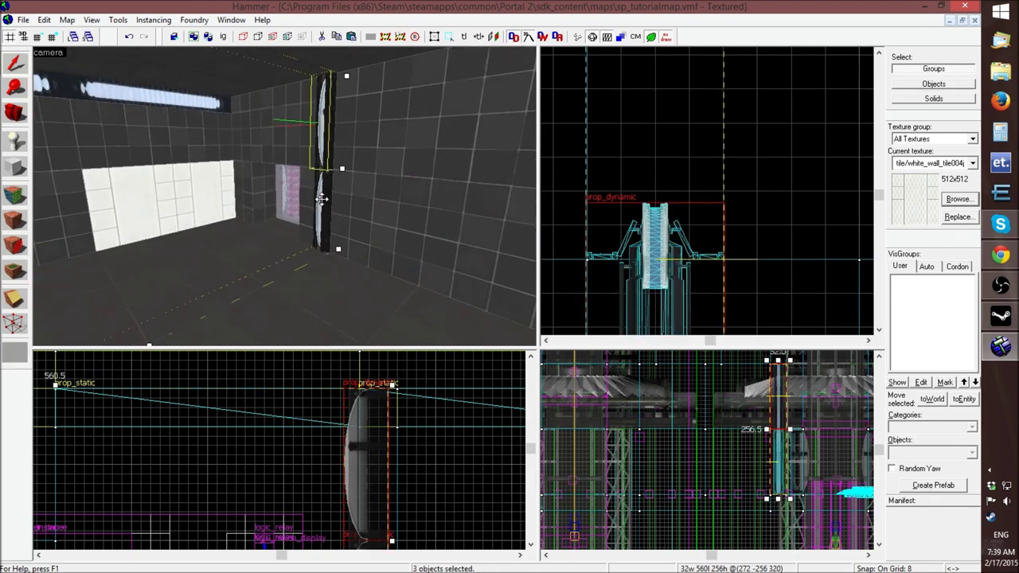
double_click(318, 197, "ctrl")
double_click(665, 306)
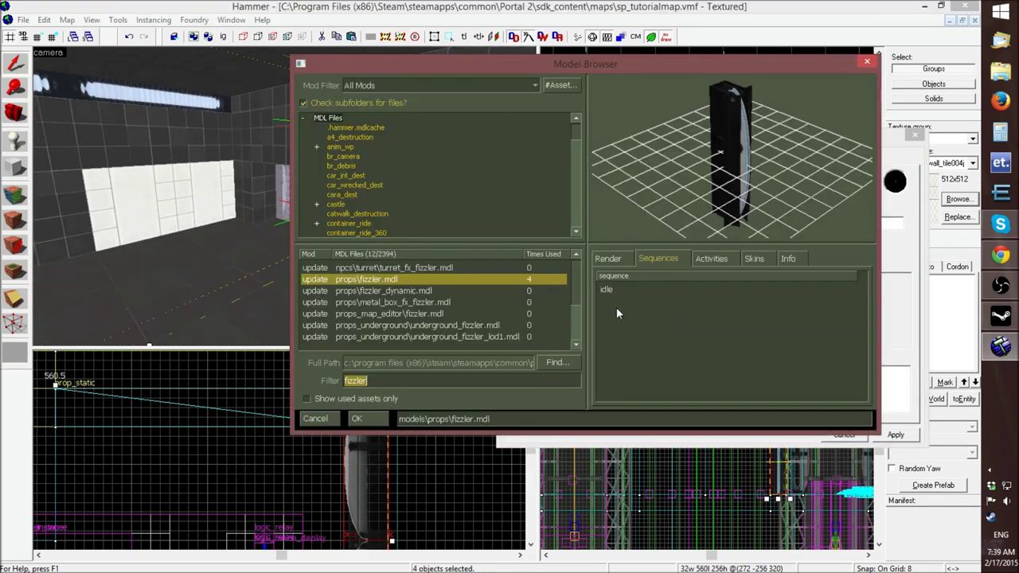
double_click(413, 291)
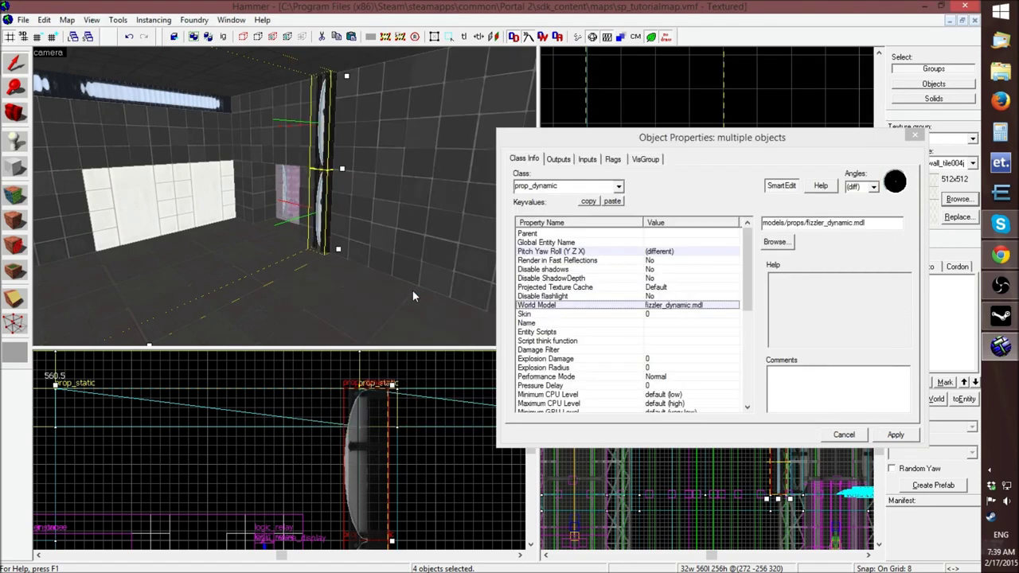
left_click(894, 434)
left_click(846, 436)
key("Escape")
Look over the gap between the opposite emitter pairs and the room with the floor button behind it
key("z")
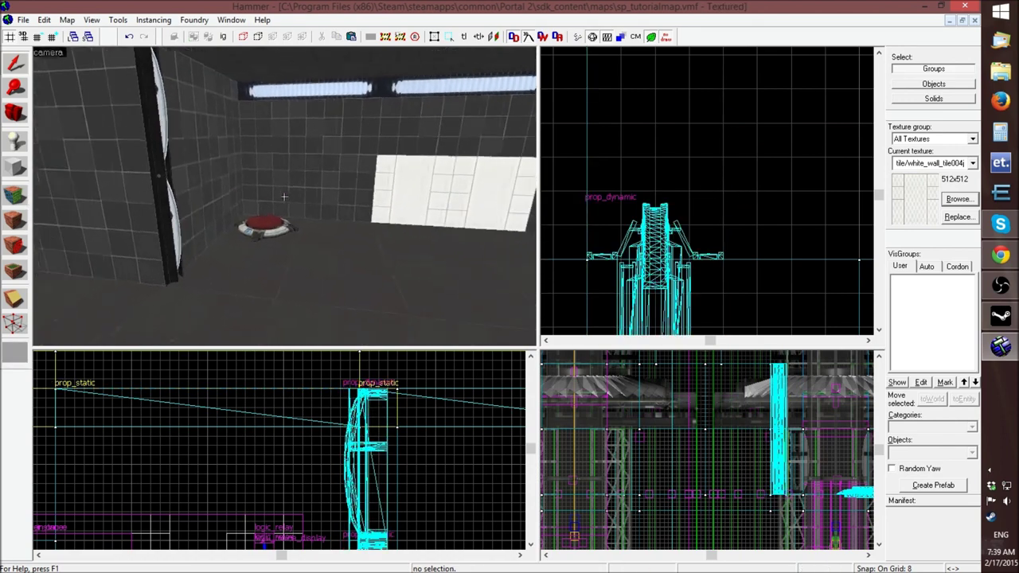
key("w")
key("s")
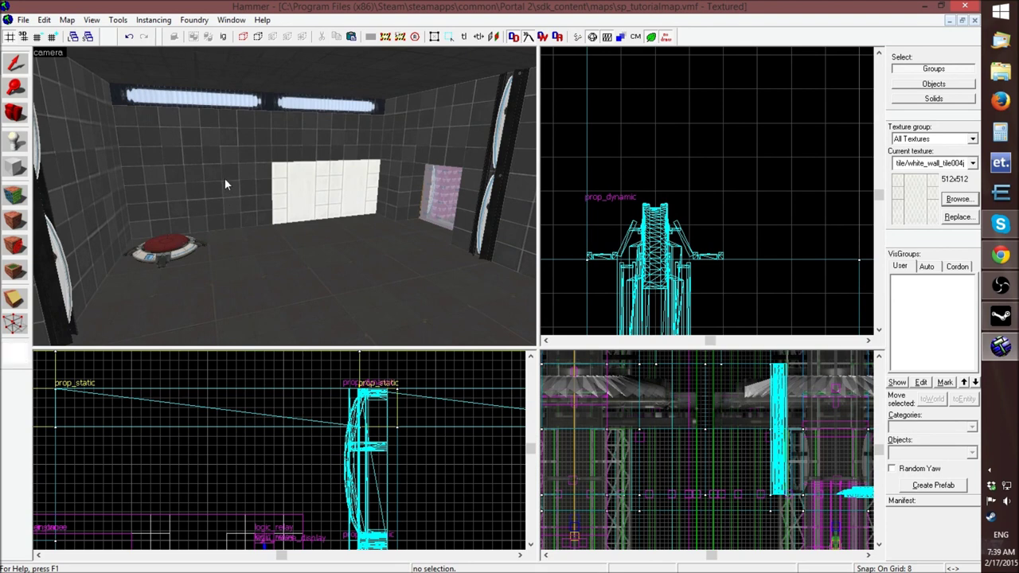
key("z")
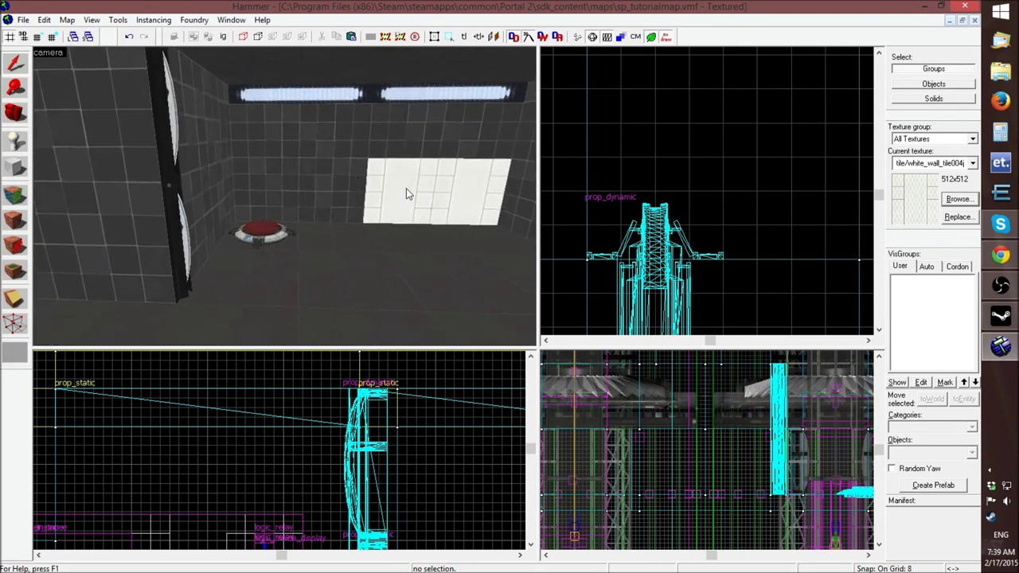
key("z")
key("s")
key("z")
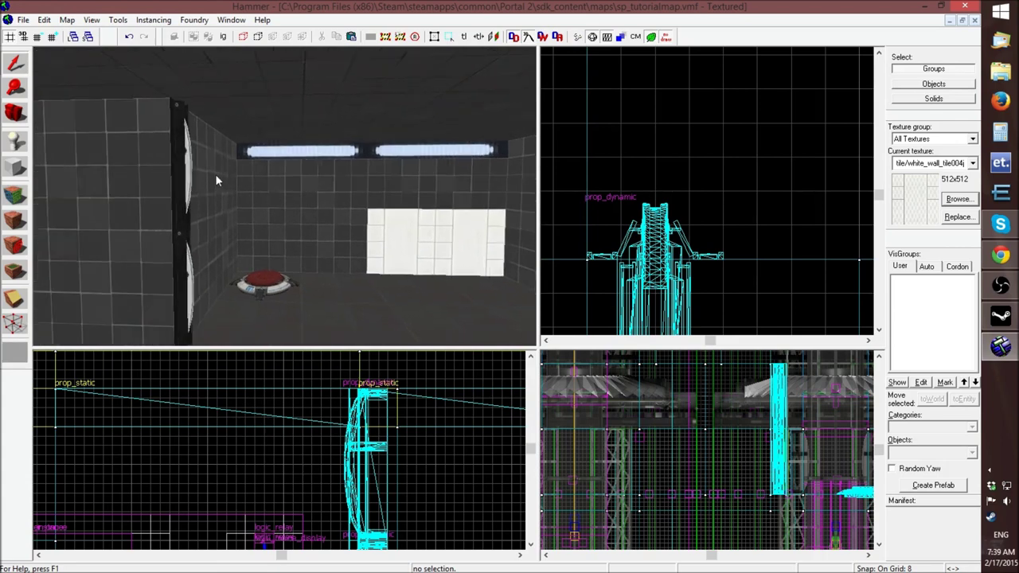
key("z")
key("s")
key("w")
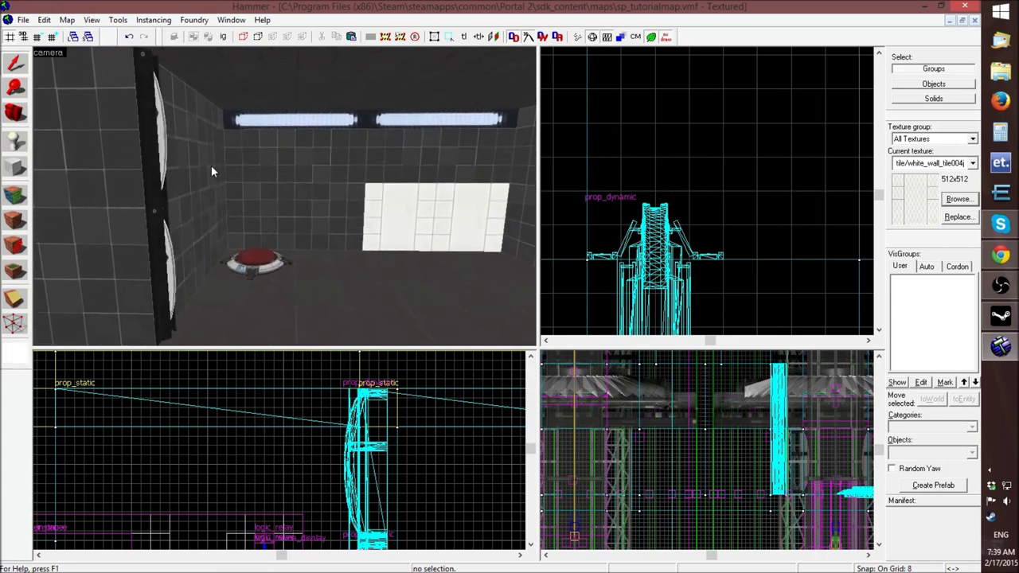
key("z")
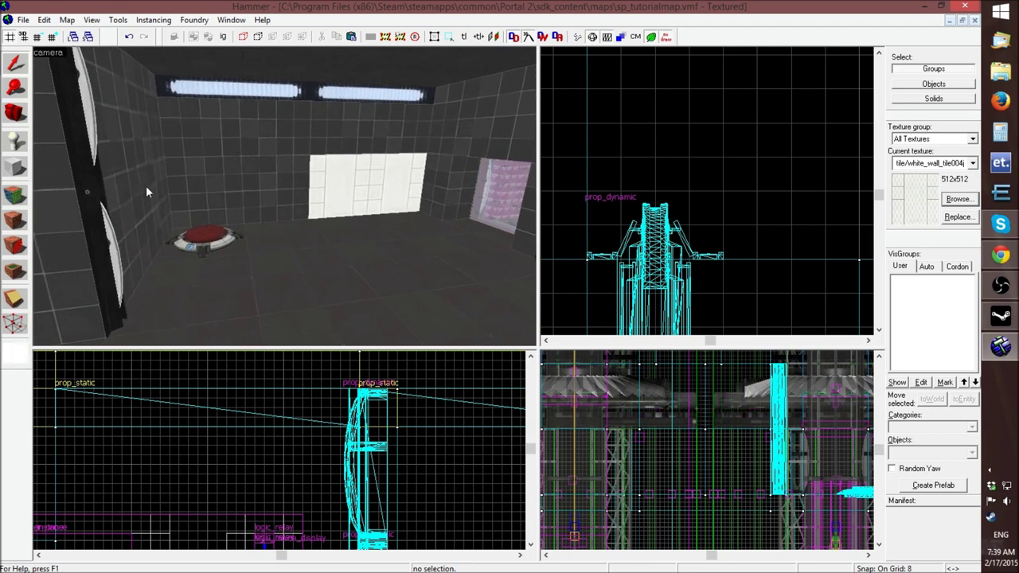
Select all four fizzler emitter props, the stacked pair on each side of the gap
left_click(109, 239)
key("z")
key("z")
left_click(324, 195)
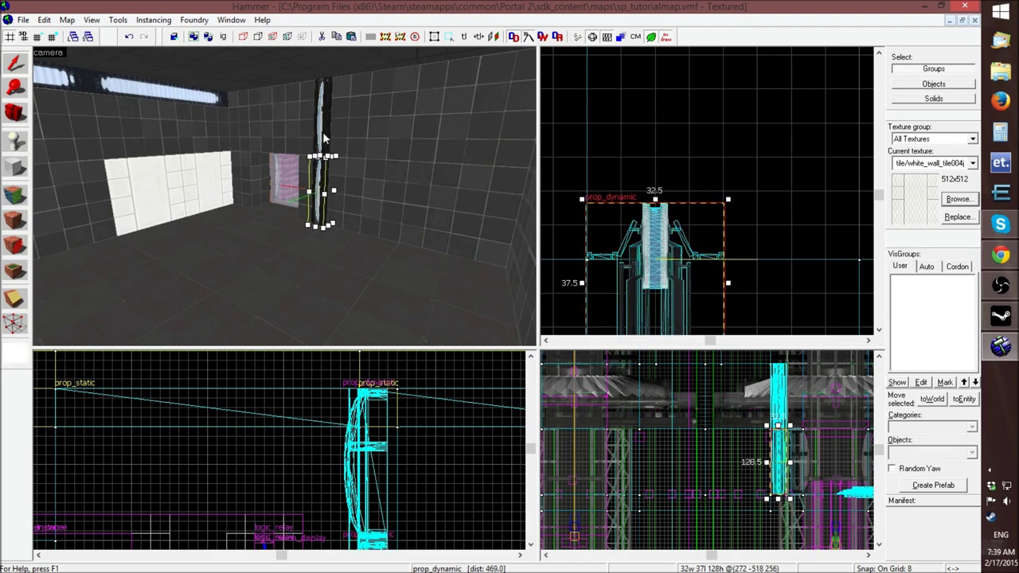
key("ctrl+shift+e")
left_click(273, 175)
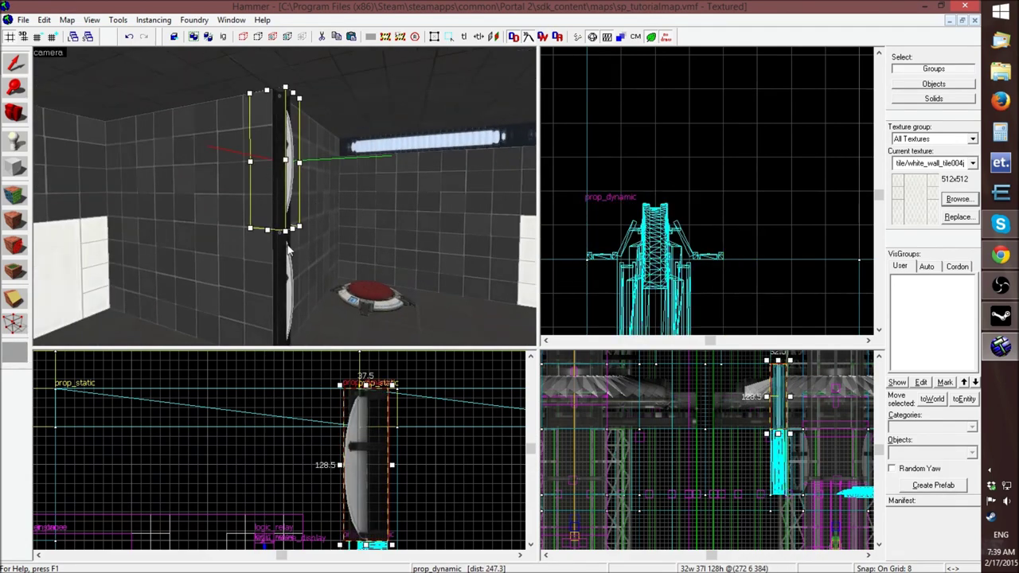
left_click(281, 256, "ctrl")
key("z")
left_click(347, 185, "ctrl")
left_click(342, 142, "ctrl")
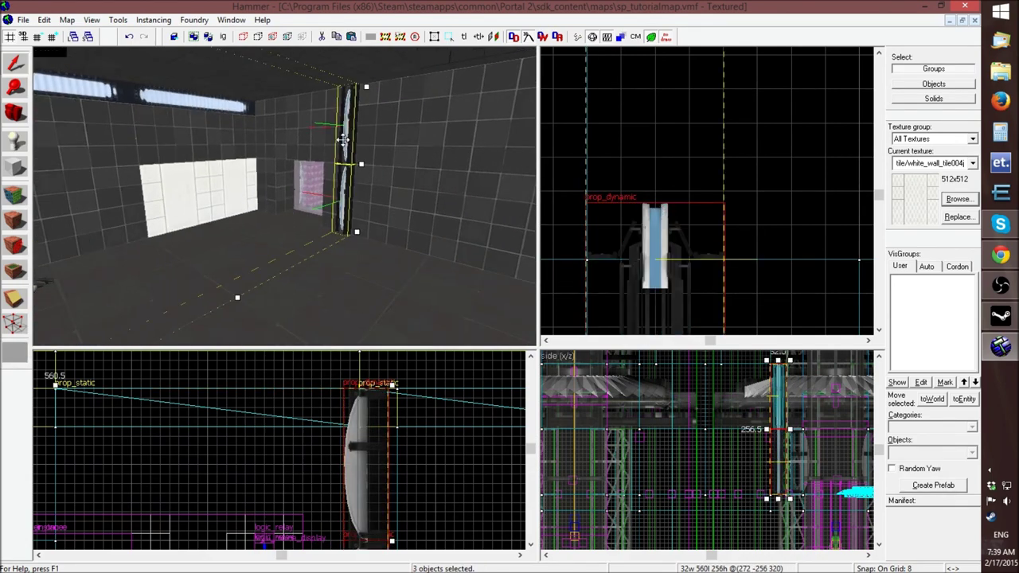
Add the dark wall brushes behind both emitter pairs and the floor between them to the selection
key("z")
key("z")
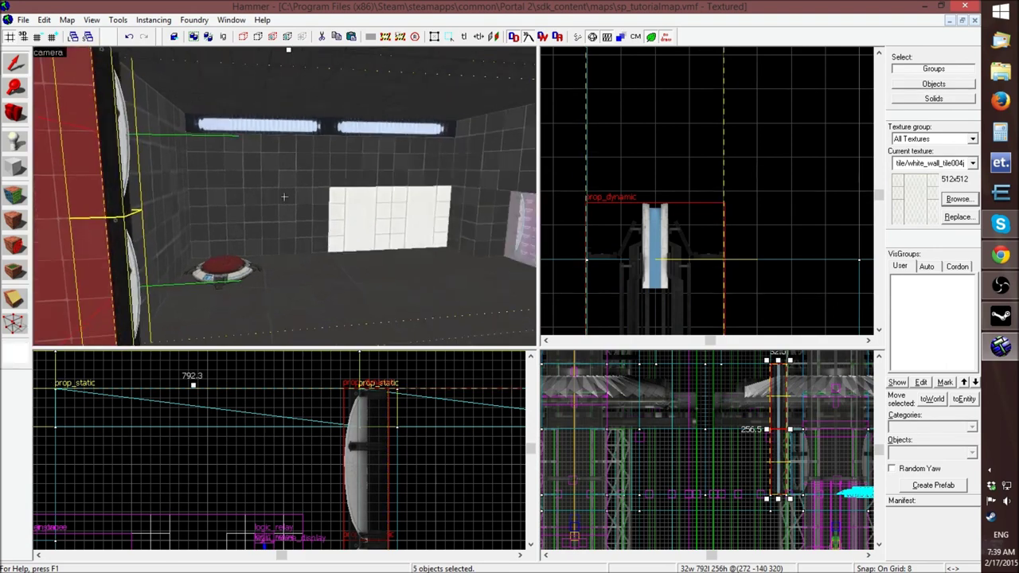
key("z")
left_click(192, 162, "ctrl")
left_click(132, 136, "ctrl")
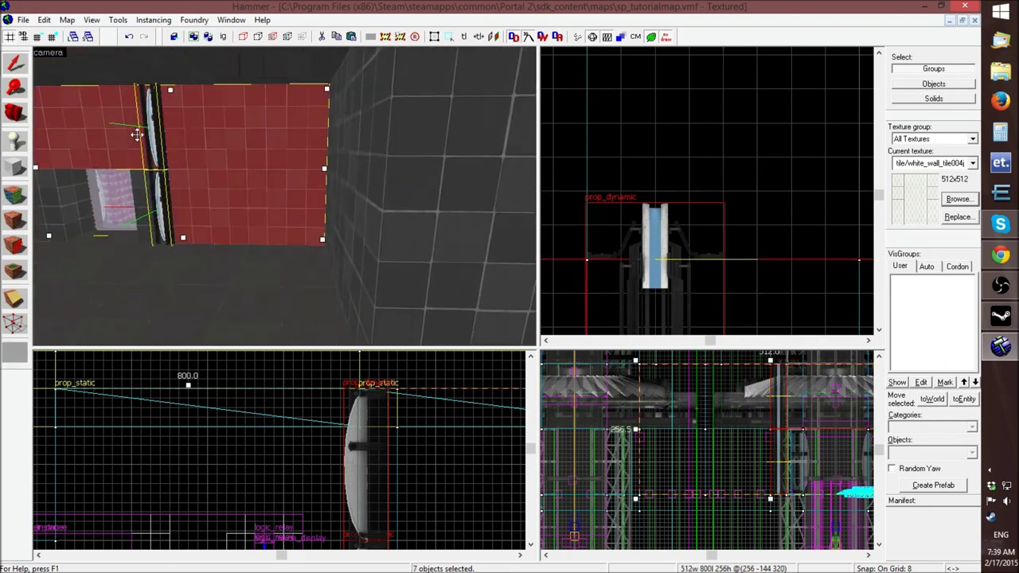
left_click(138, 176, "ctrl")
left_click(141, 263, "ctrl")
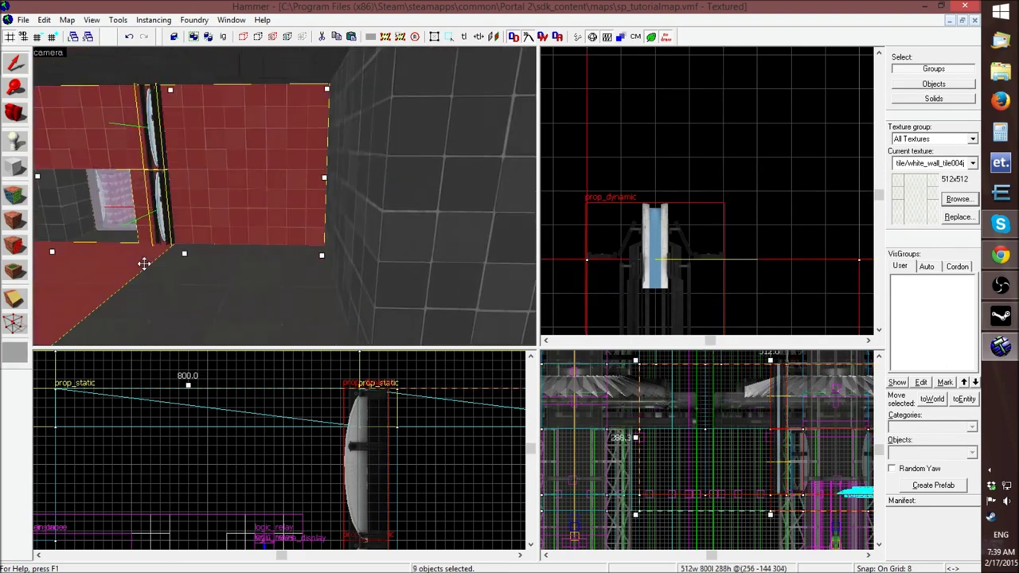
Add the remaining wall brush and the ceiling brushes above the emitter gap to the selection
key("z")
left_click(210, 165, "ctrl")
left_click(198, 170, "ctrl")
left_click(197, 169, "ctrl")
left_click(197, 173, "ctrl")
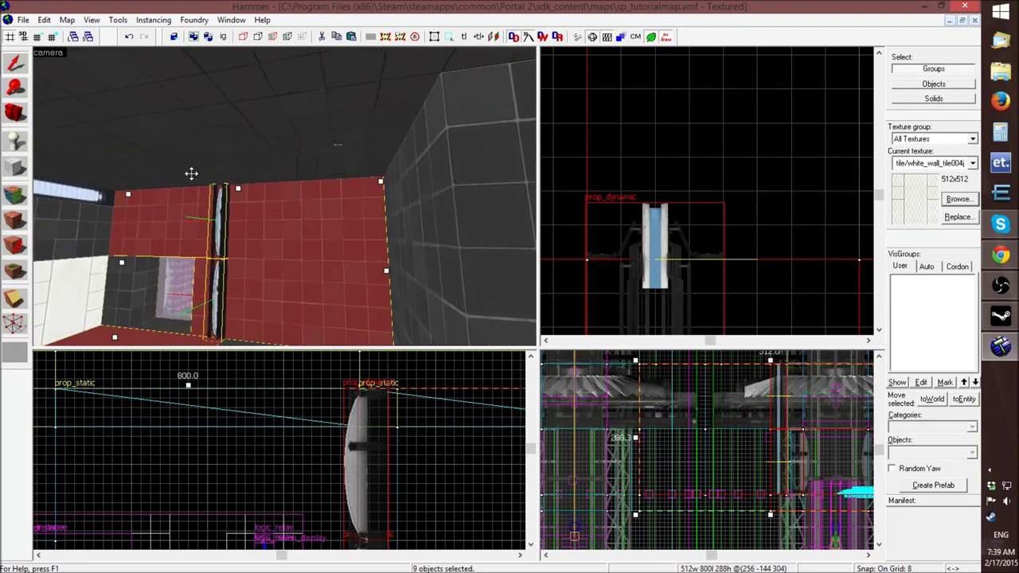
left_click(192, 173, "ctrl")
left_click(207, 170, "ctrl")
left_click(170, 144, "ctrl")
key("z")
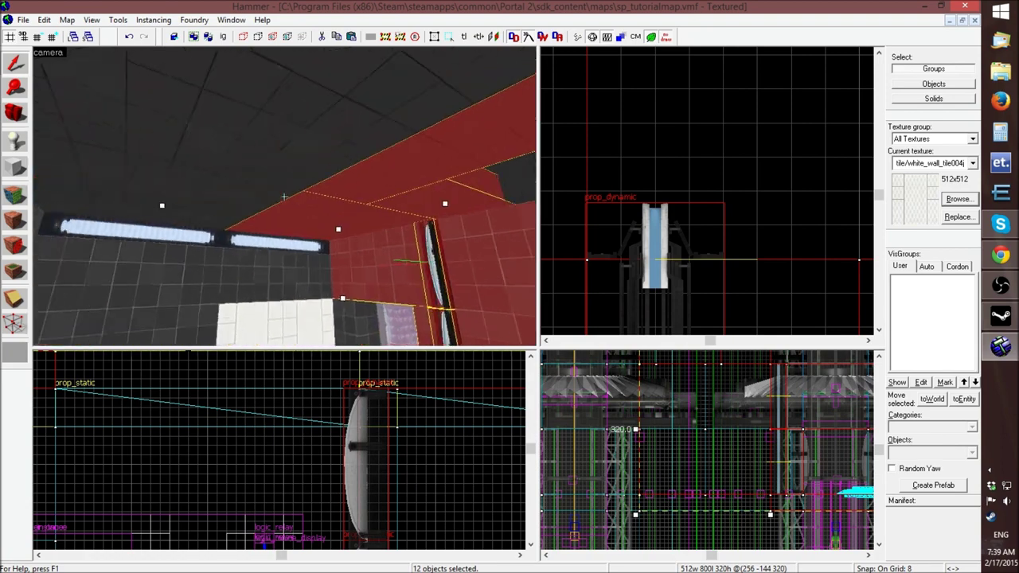
key("z")
left_click(287, 192, "ctrl")
left_click(316, 172, "ctrl")
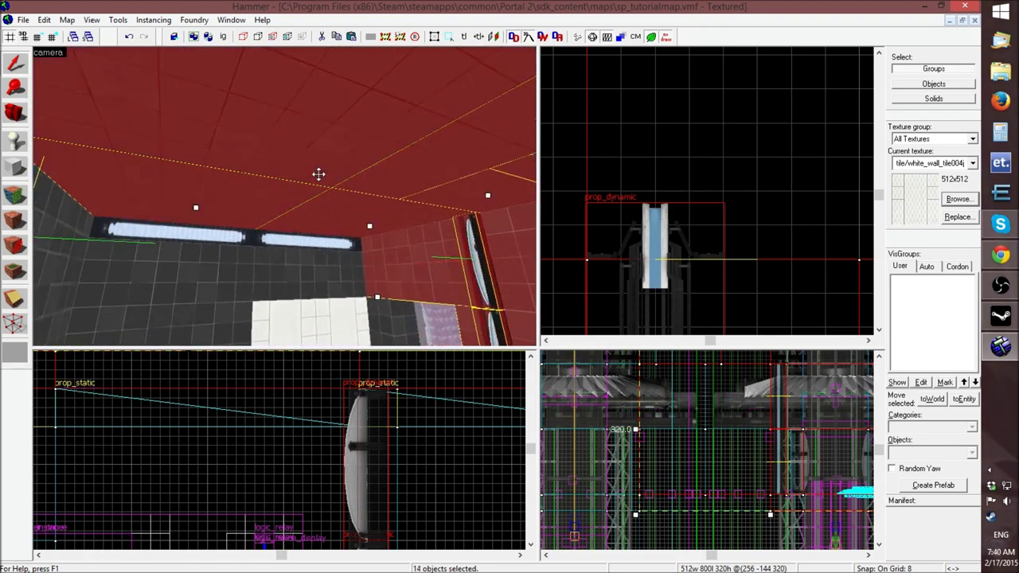
Hide everything except the selected emitters and their surrounding brushes, and clear the selection
key("ctrl+h")
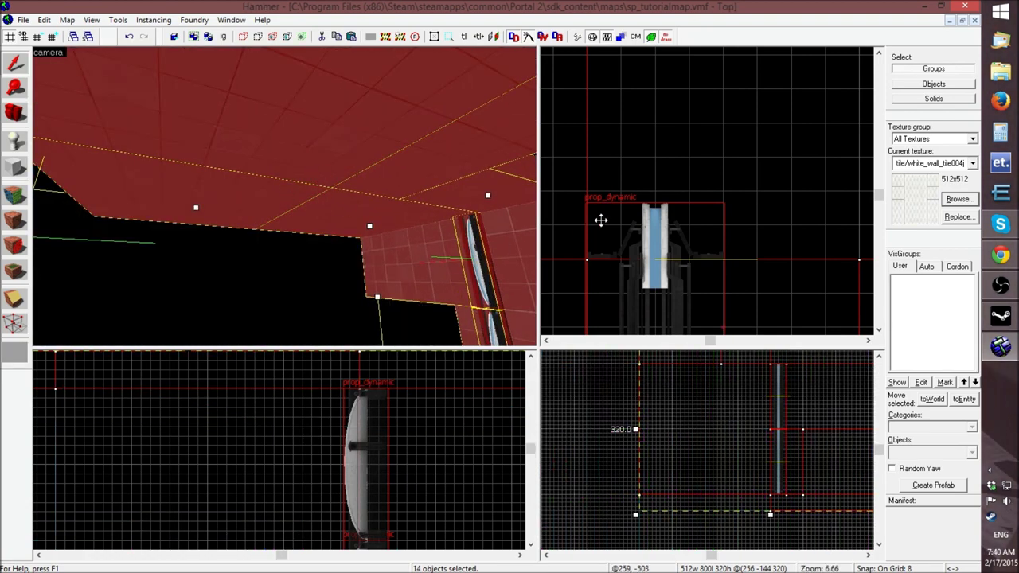
scroll(672, 147, "down", 8)
left_click(405, 371)
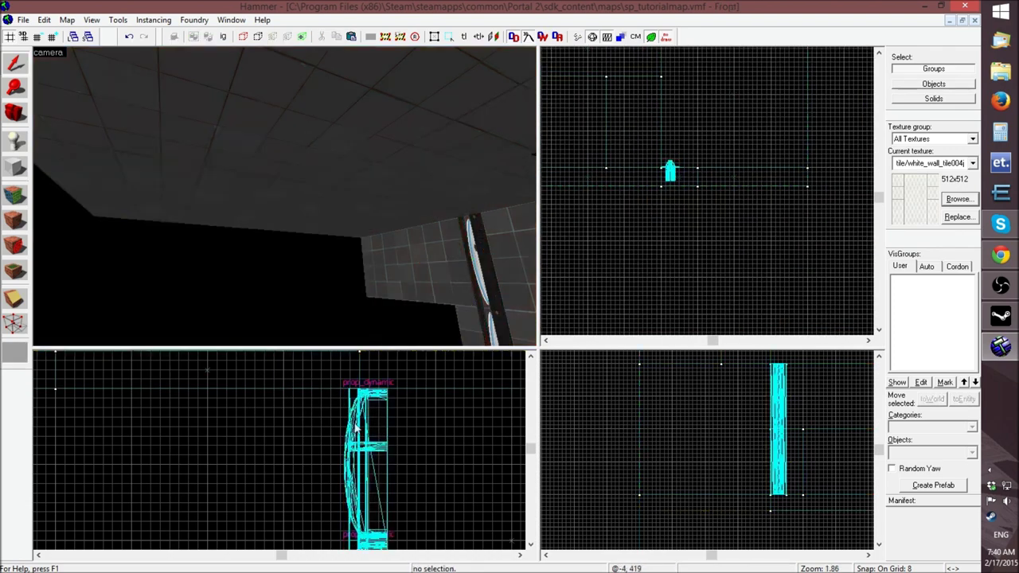
scroll(302, 392, "down", 5)
scroll(175, 397, "up", 4)
scroll(234, 418, "down", 3)
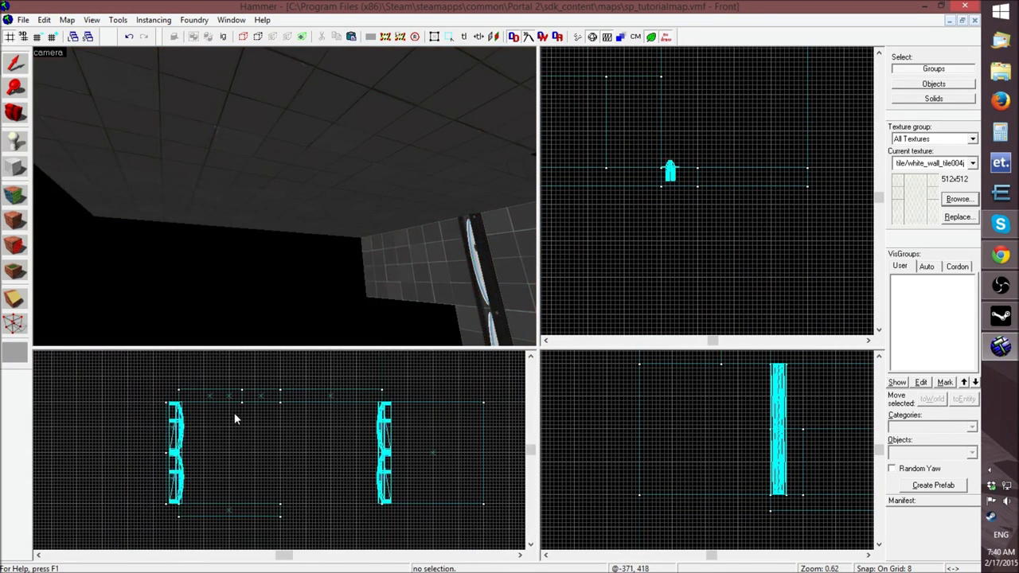
key("z")
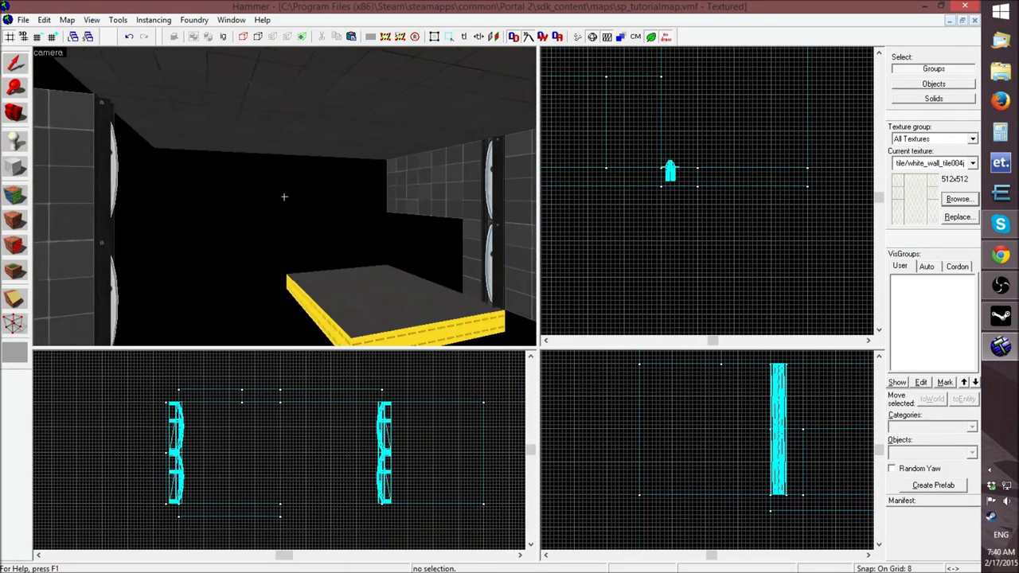
scroll(714, 194, "down", 5)
scroll(698, 137, "up", 5)
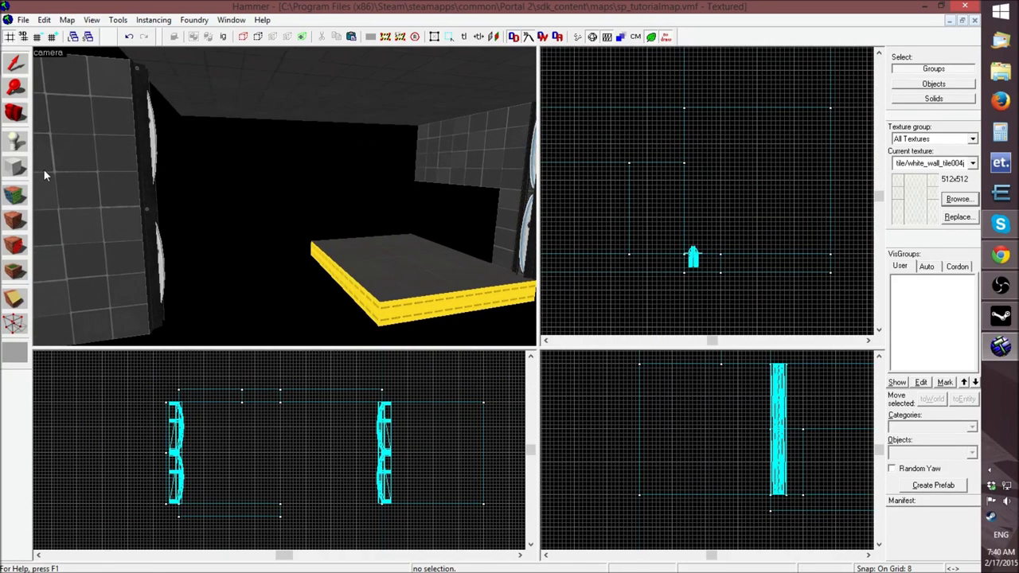
Set the grid to 4 and draw a block outline 8 units wide and about 368 long from one emitter toward the opposite one
left_click(18, 167)
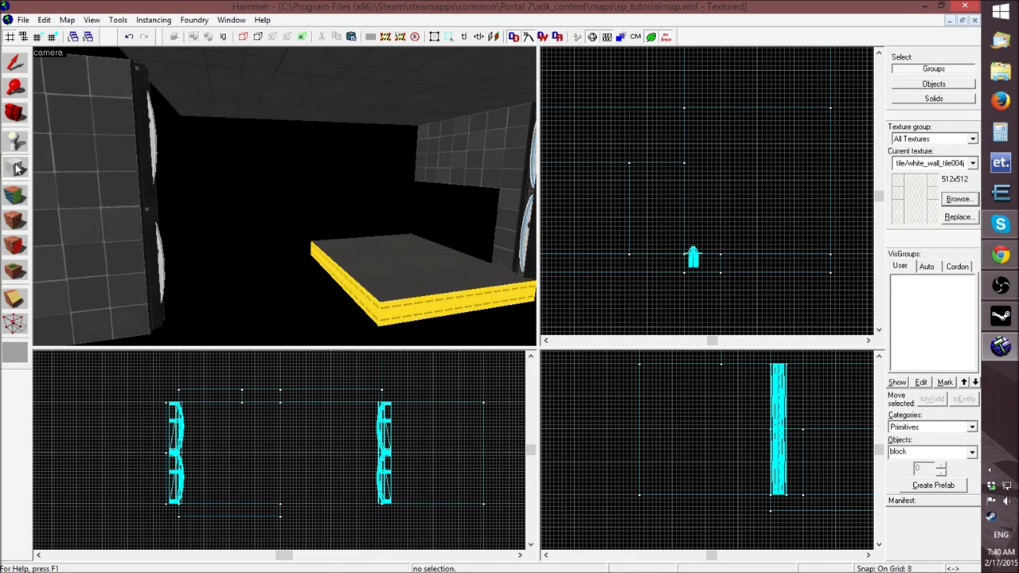
scroll(646, 255, "down", 3)
scroll(676, 191, "up", 15)
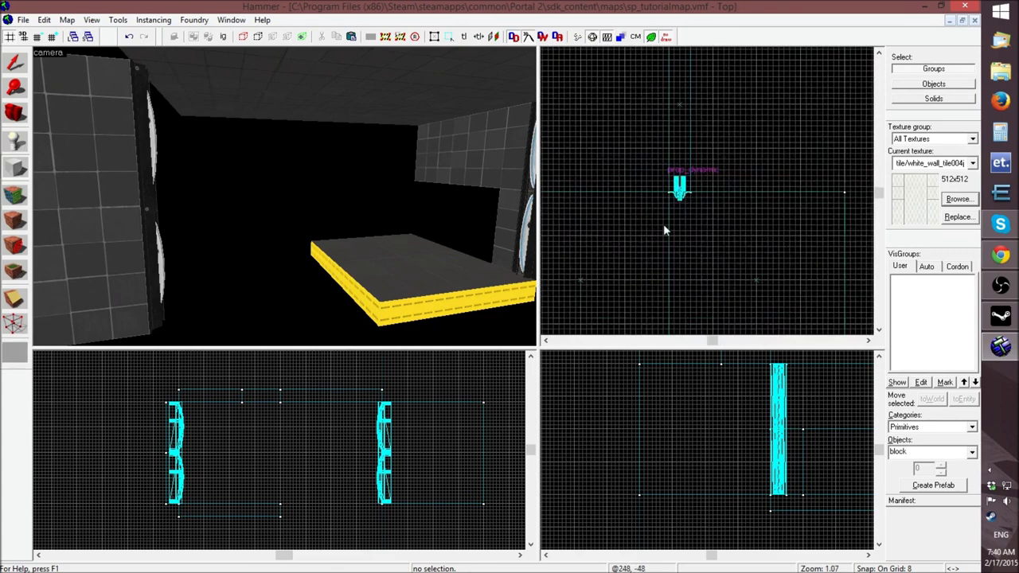
left_click(38, 37)
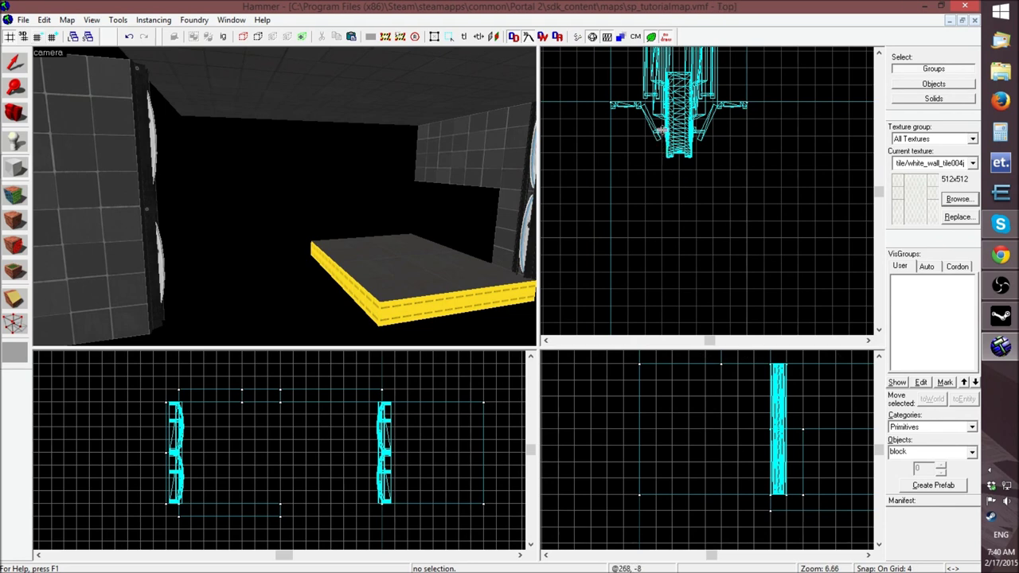
left_click_drag(662, 158, 692, 301)
scroll(674, 229, "down", 4)
scroll(677, 207, "down", 4)
left_click_drag(668, 111, 667, 329)
scroll(654, 179, "down", 6)
scroll(666, 261, "up", 6)
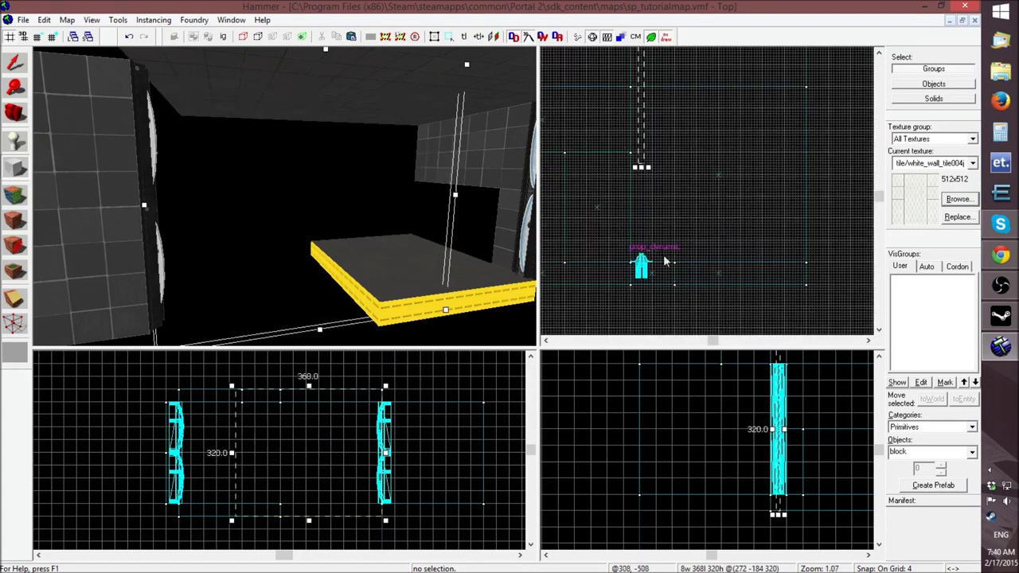
Stretch the block outline to the opposite emitter so it spans 512 units
left_click_drag(642, 173, 641, 259)
scroll(642, 259, "up", 10)
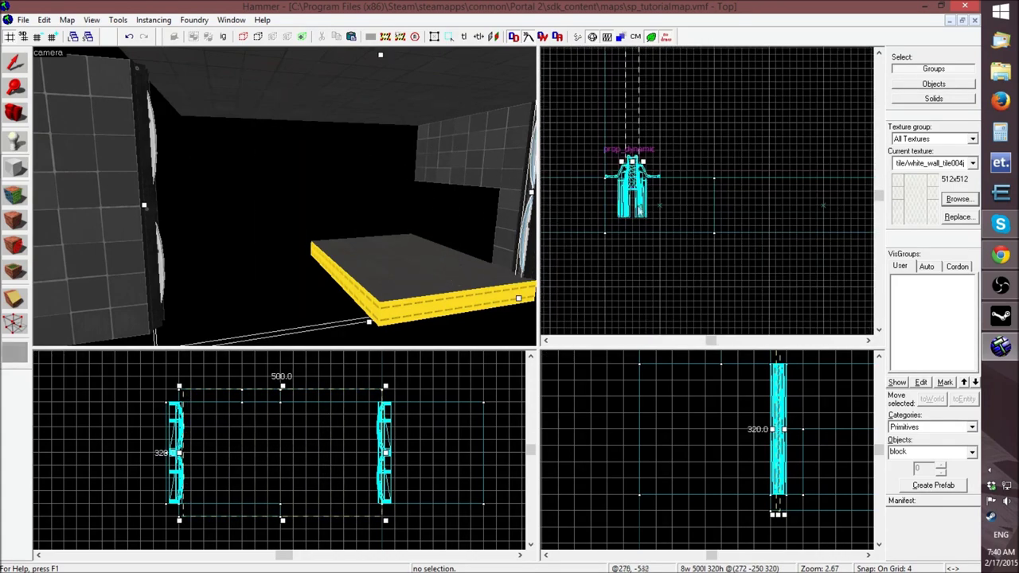
left_click_drag(649, 254, 651, 293)
scroll(191, 430, "down", 2)
scroll(195, 416, "up", 4)
scroll(195, 417, "up", 1)
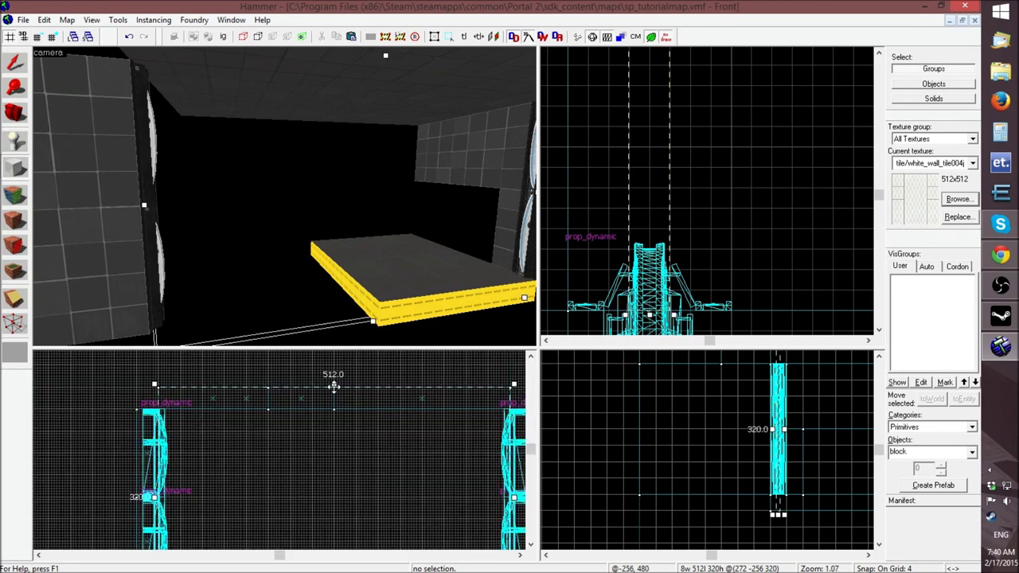
Lower the block outline's upper edge to the top of the upper emitters, for a height of 288 units
left_click_drag(333, 384, 334, 415)
scroll(146, 418, "up", 11)
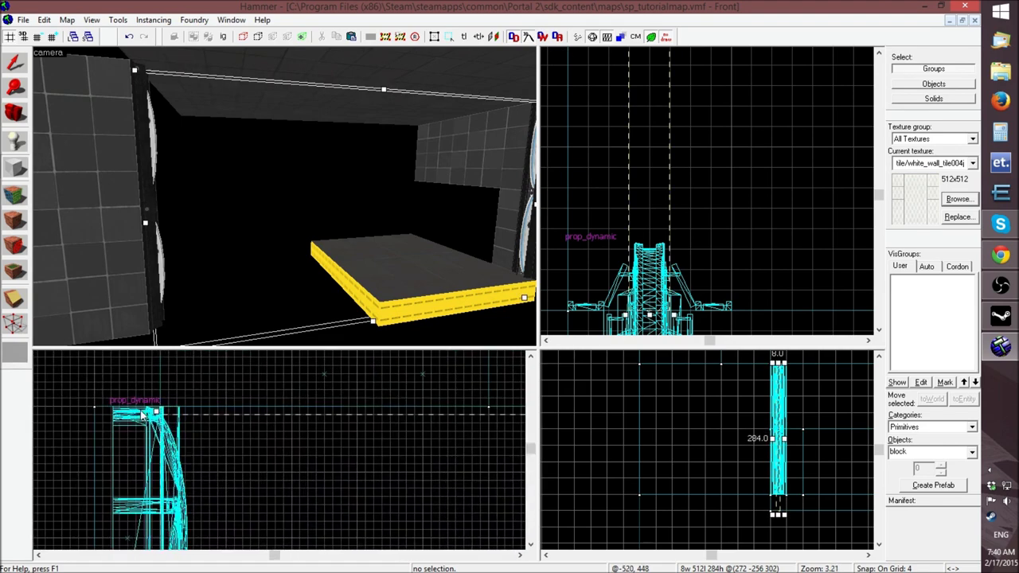
left_click_drag(201, 411, 201, 390)
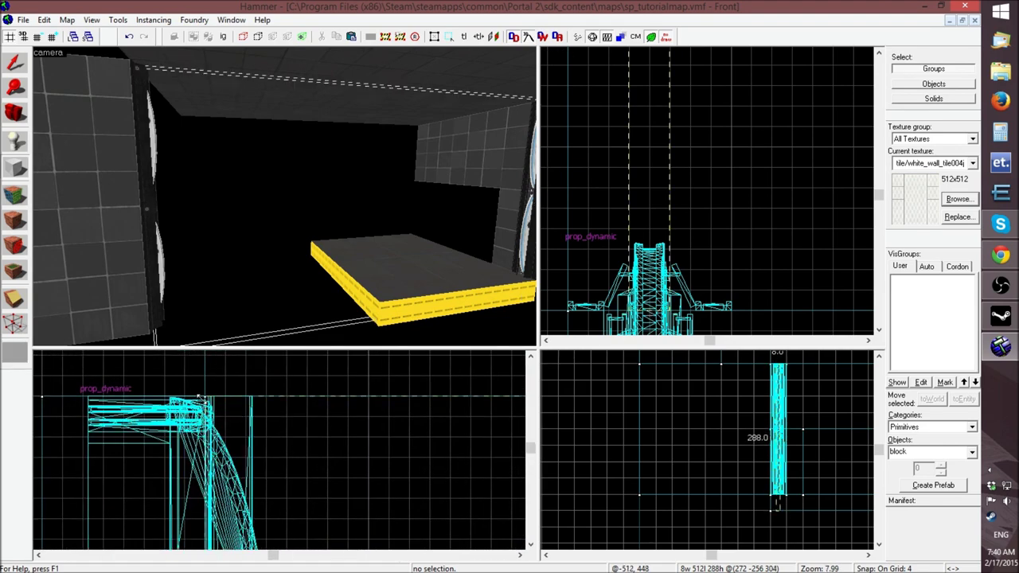
Raise the block outline's lower edge to the seam between the stacked emitters, for a height of 128 units
scroll(194, 375, "down", 12)
scroll(185, 547, "up", 6)
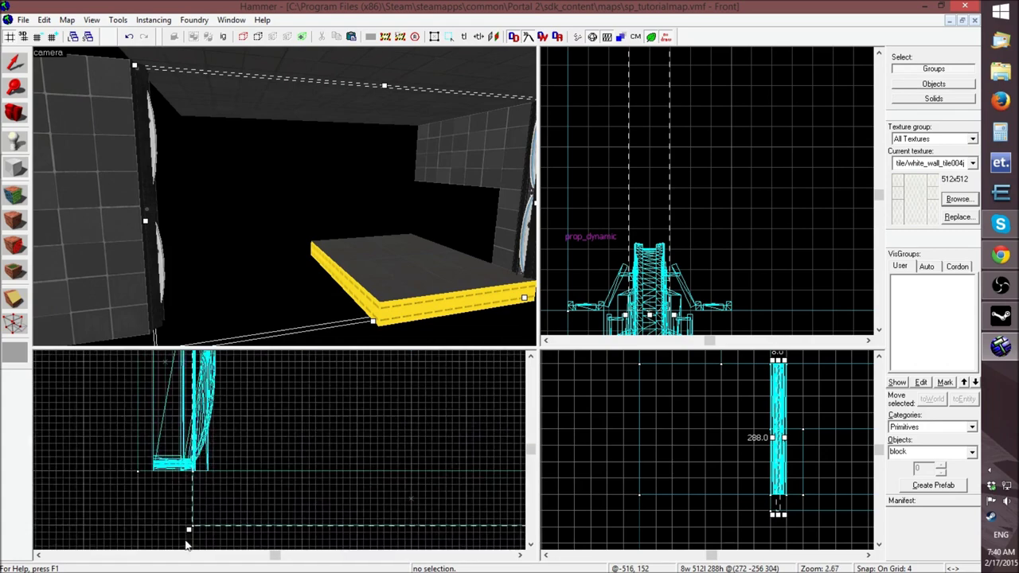
left_click_drag(187, 528, 189, 390)
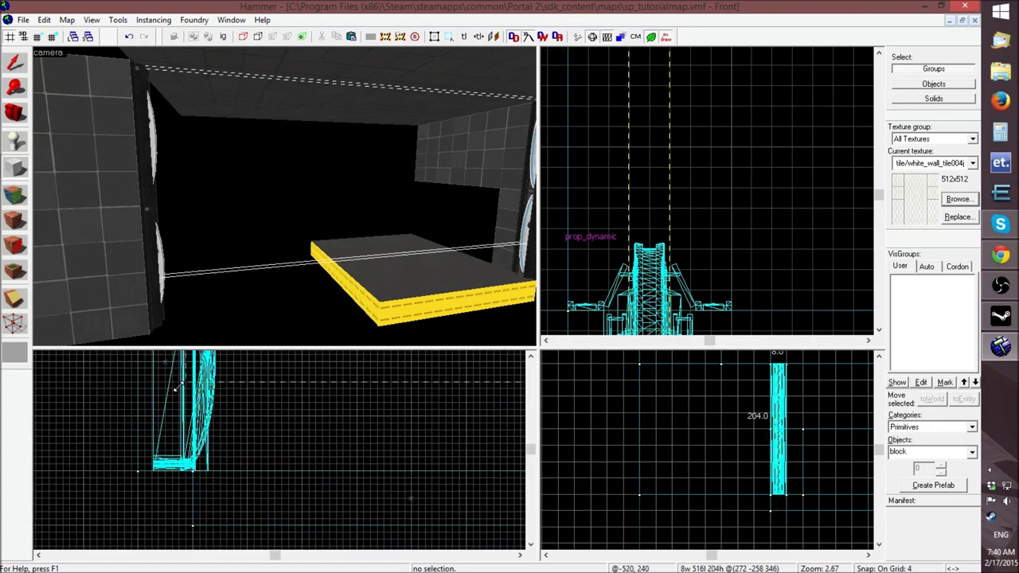
scroll(165, 420, "down", 6)
scroll(165, 420, "up", 6)
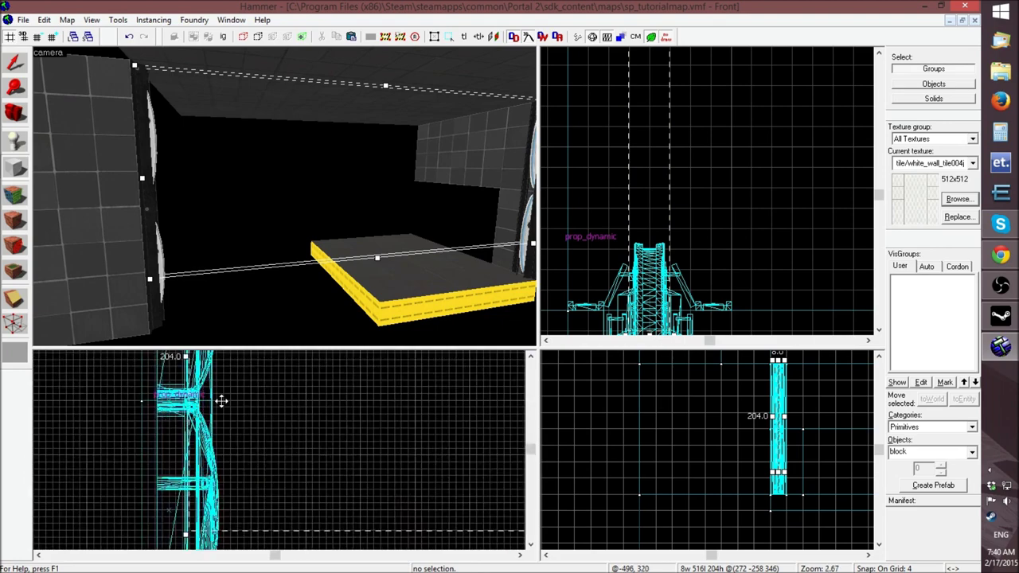
left_click_drag(184, 534, 188, 400)
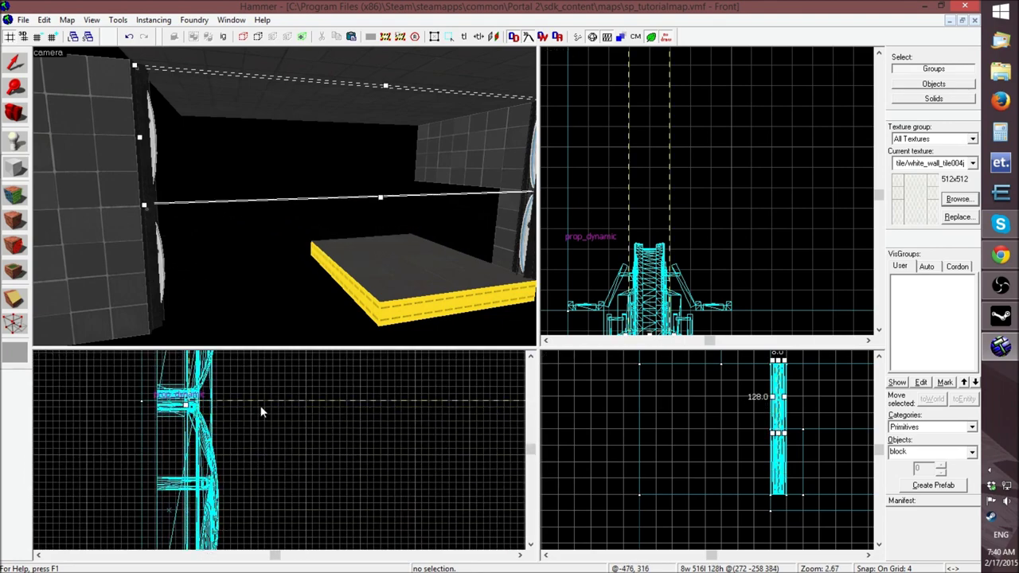
scroll(261, 411, "down", 6)
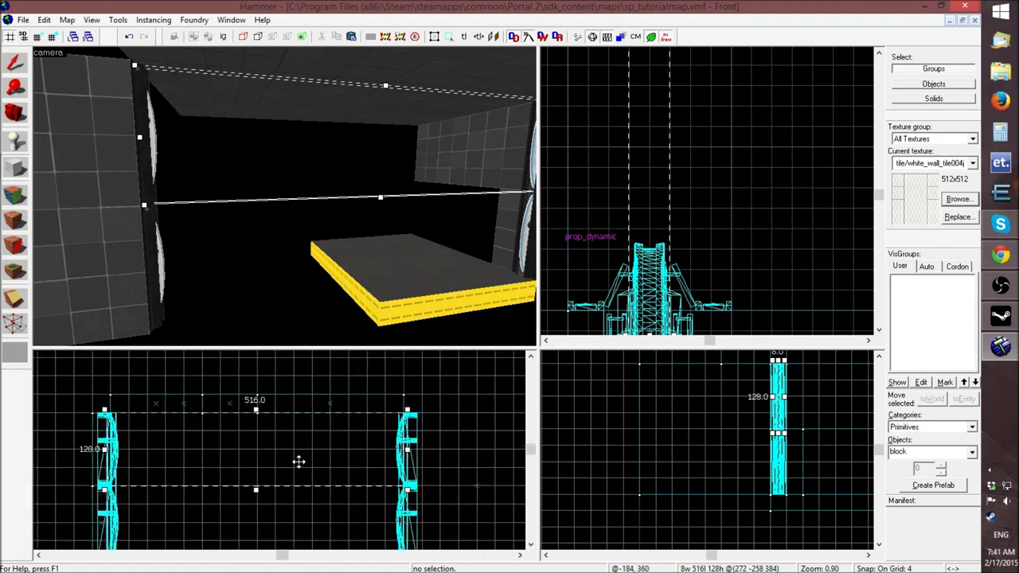
Trim the overhanging side of the block outline back to a span of 512 units between the emitters
scroll(111, 414, "up", 10)
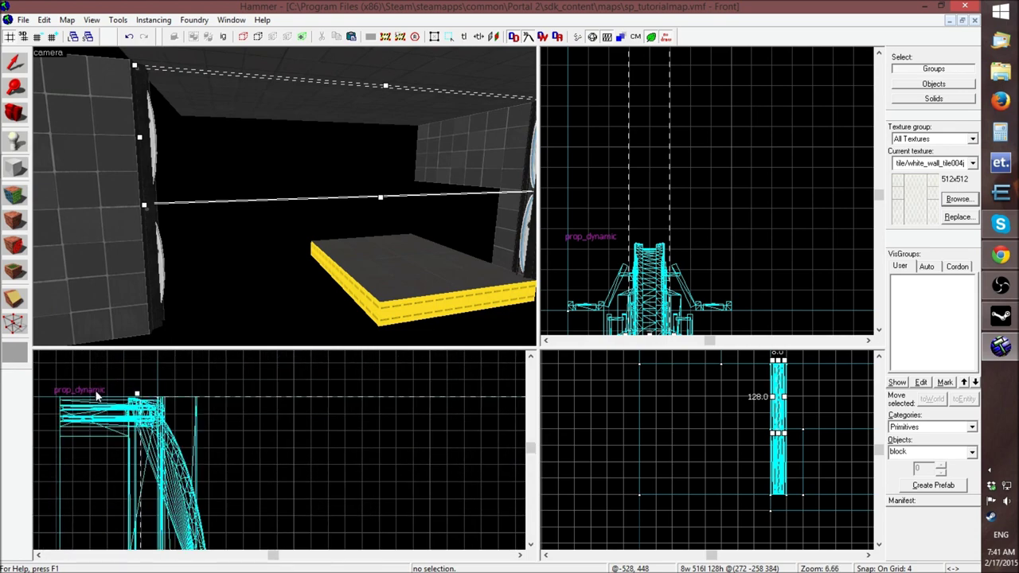
left_click_drag(137, 392, 156, 393)
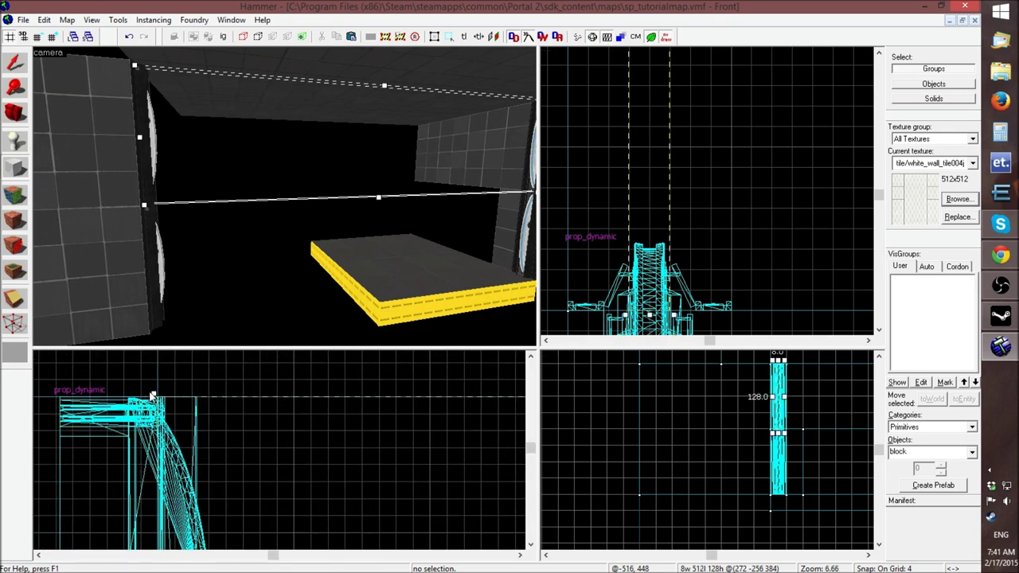
scroll(114, 392, "down", 8)
scroll(208, 446, "down", 3)
scroll(374, 414, "up", 12)
scroll(392, 410, "down", 14)
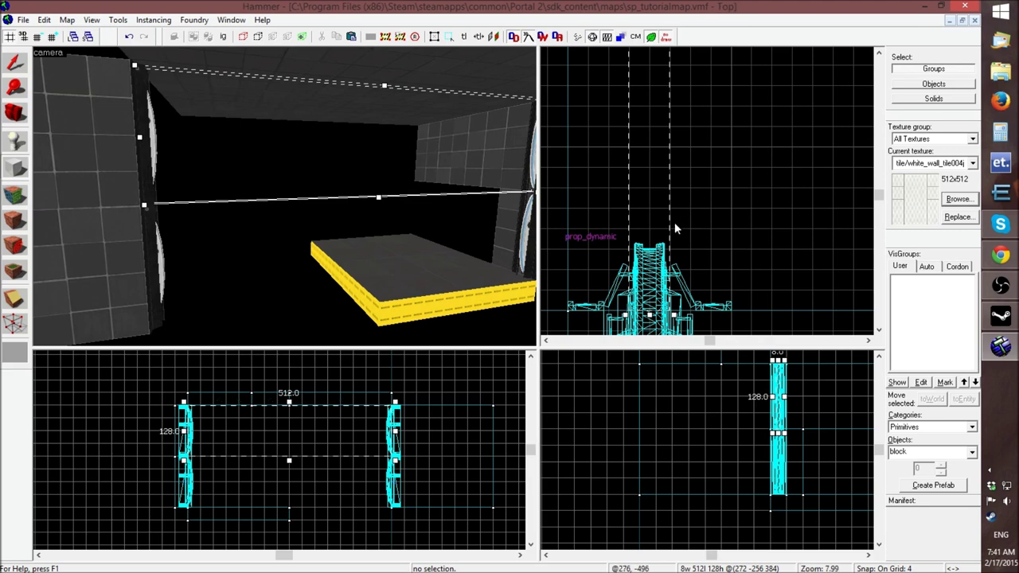
Narrow the block outline to 4 units and centre it on the emitters using a grid of 2
scroll(663, 226, "down", 4)
scroll(660, 254, "down", 6)
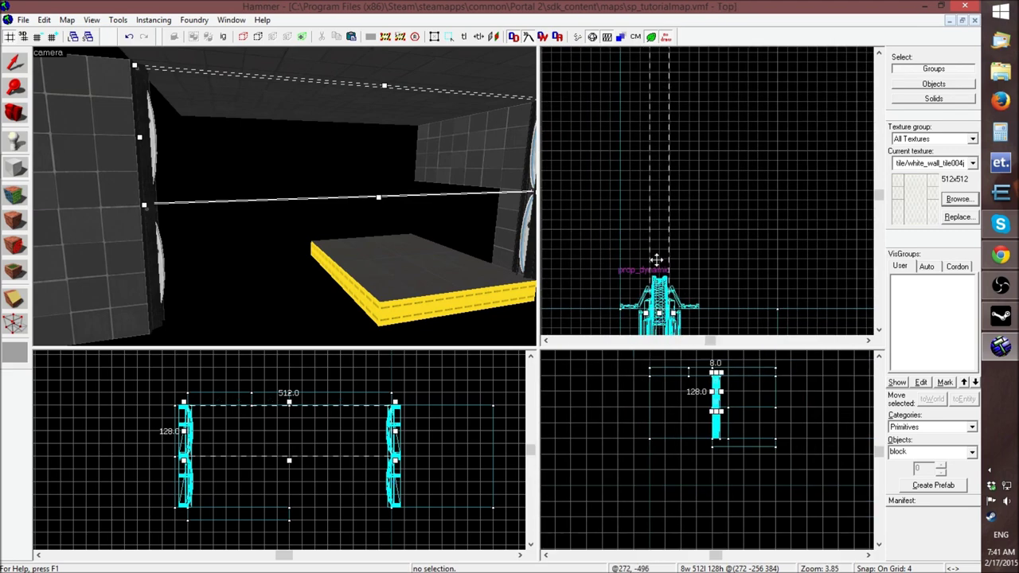
scroll(670, 290, "up", 10)
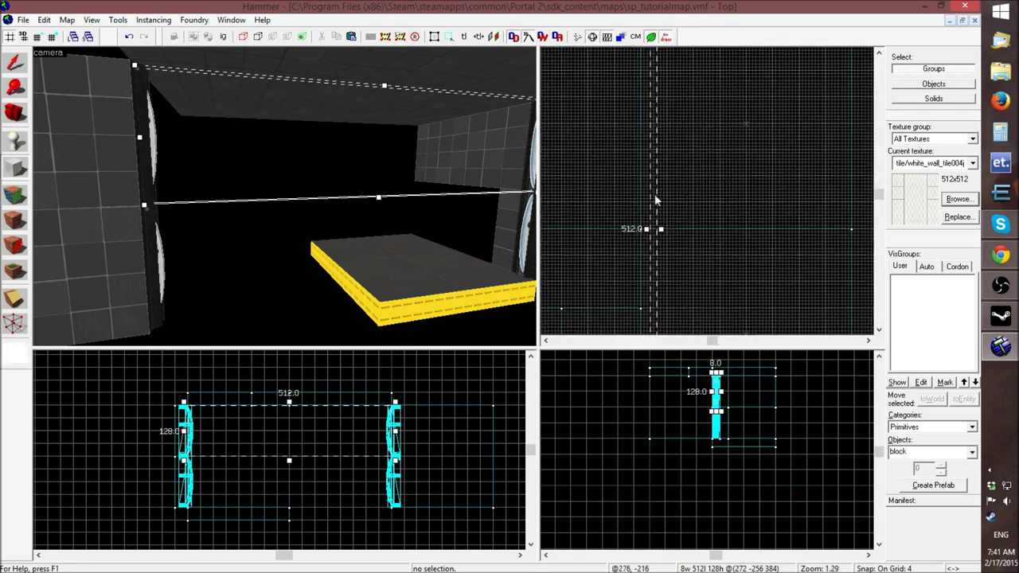
scroll(675, 263, "down", 10)
scroll(670, 199, "up", 7)
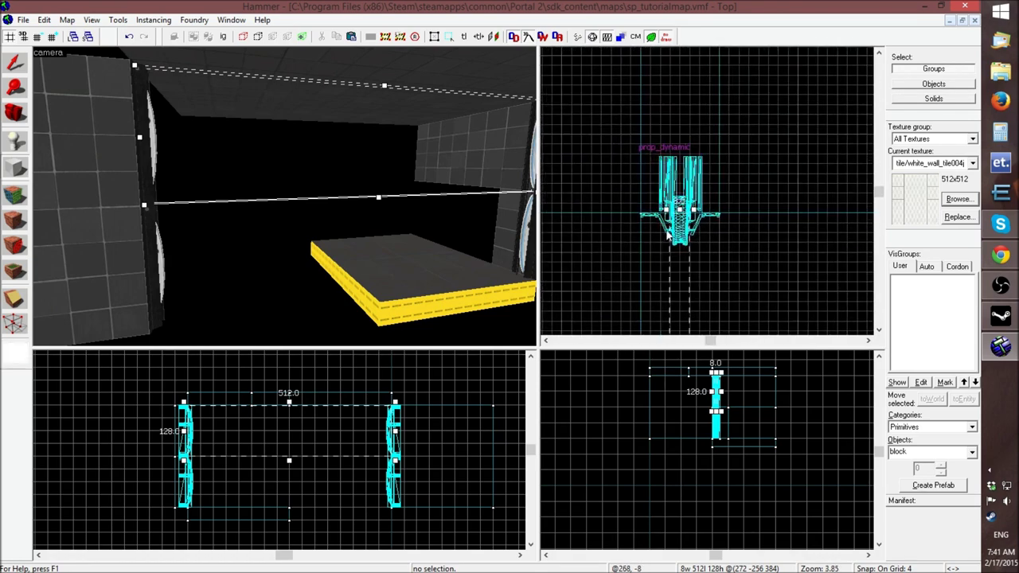
scroll(692, 213, "up", 4)
mouse_move(696, 213)
left_mouse_down()
mouse_move(675, 211)
mouse_move(663, 234)
left_mouse_up()
key("shift+v")
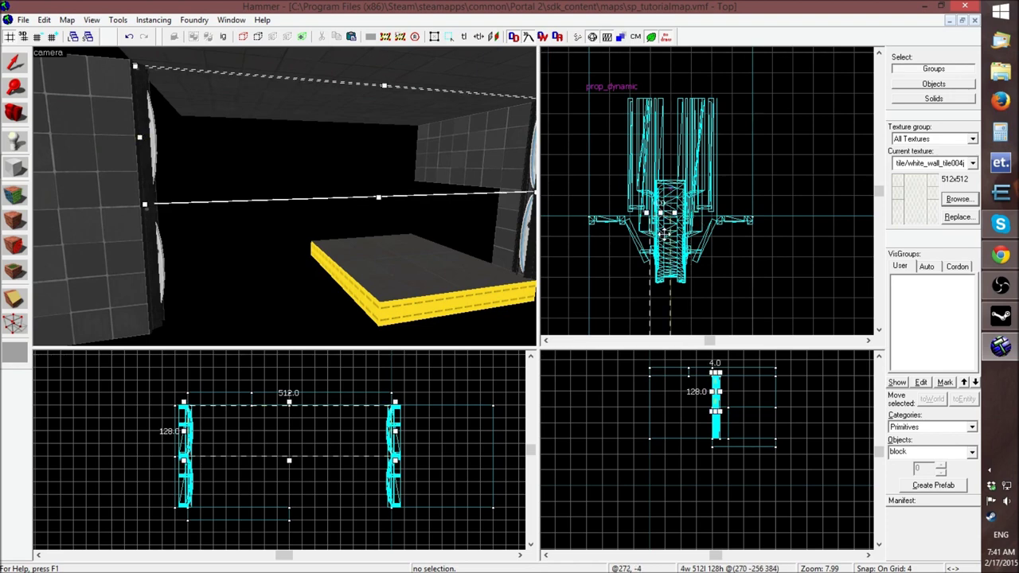
left_click(39, 41)
left_click_drag(661, 269, 670, 266)
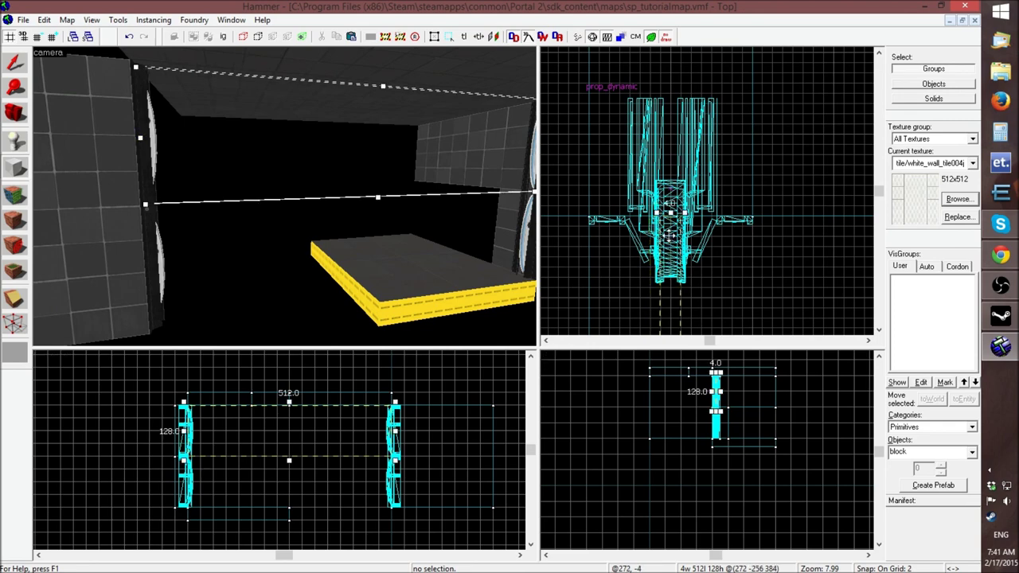
Narrow the block outline to 2 units and centre it on the emitters using a grid of 1
scroll(692, 207, "up", 6)
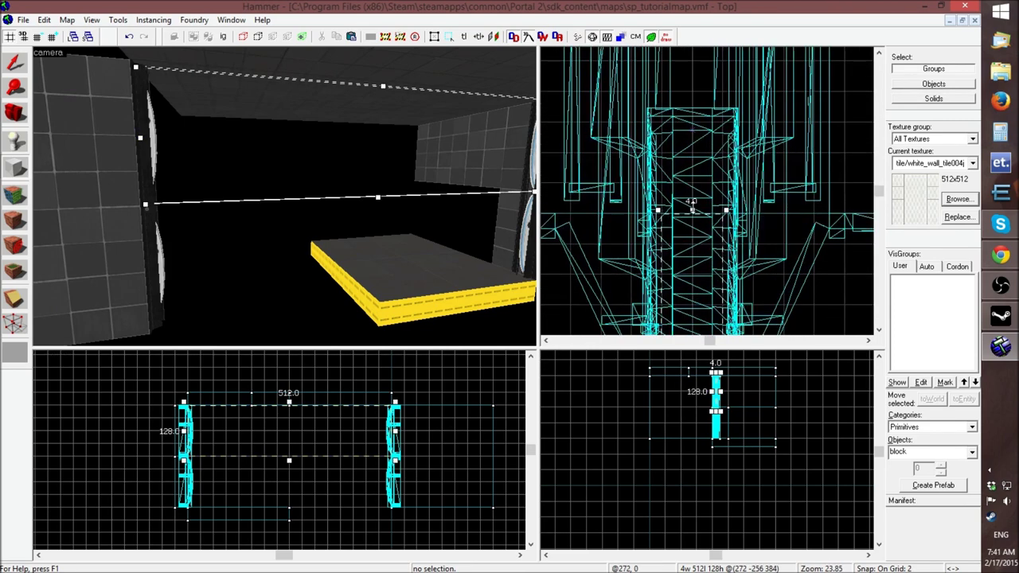
left_click_drag(726, 211, 678, 239)
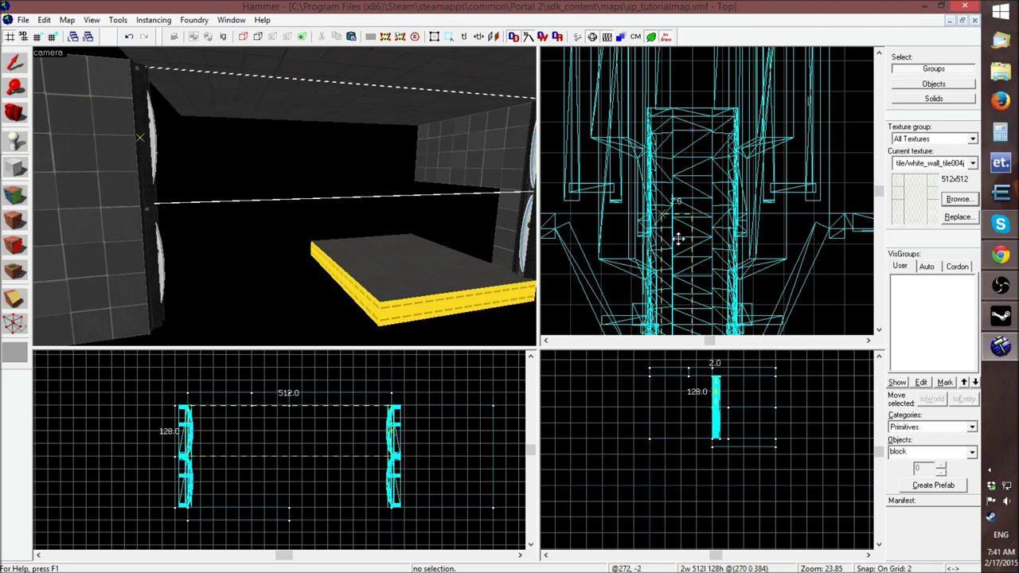
left_click(37, 37)
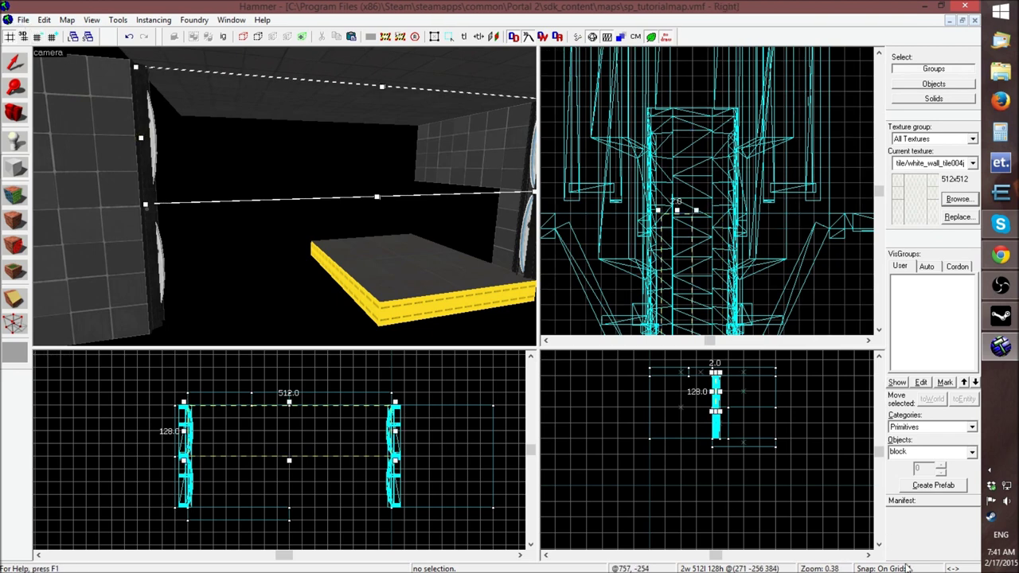
scroll(685, 249, "down", 8)
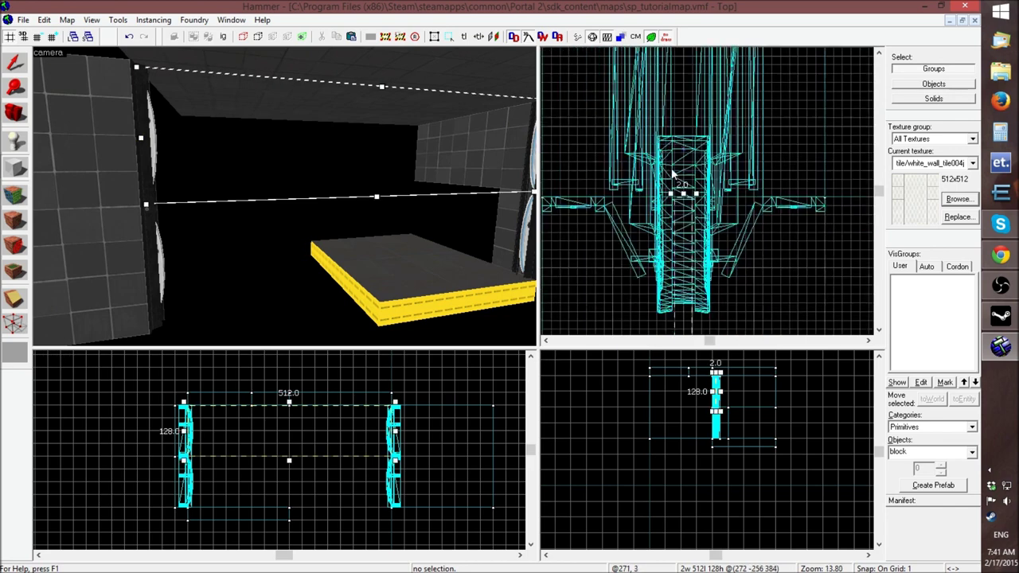
scroll(670, 202, "up", 4)
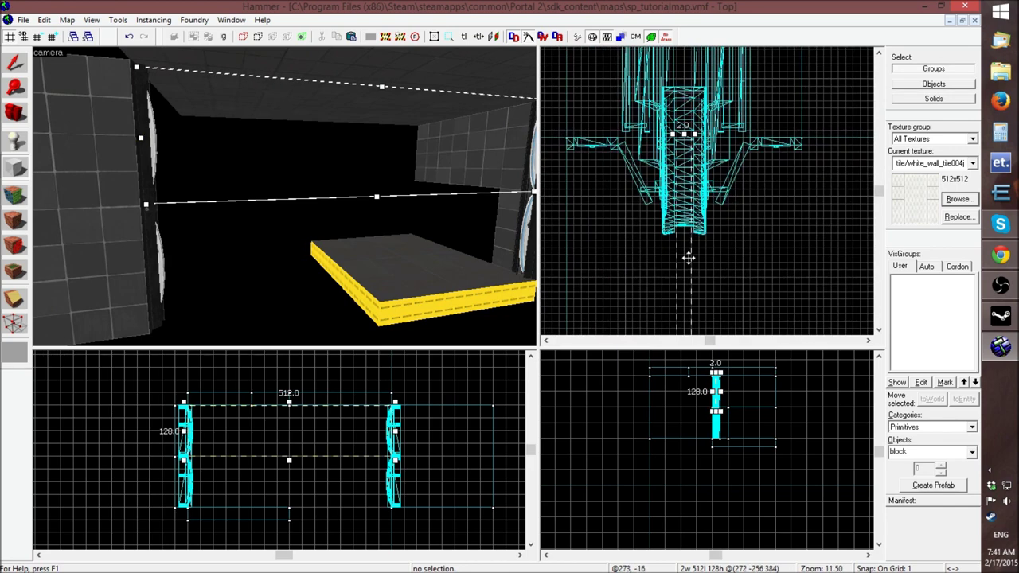
scroll(684, 211, "up", 3)
scroll(680, 203, "down", 3)
scroll(681, 202, "down", 3)
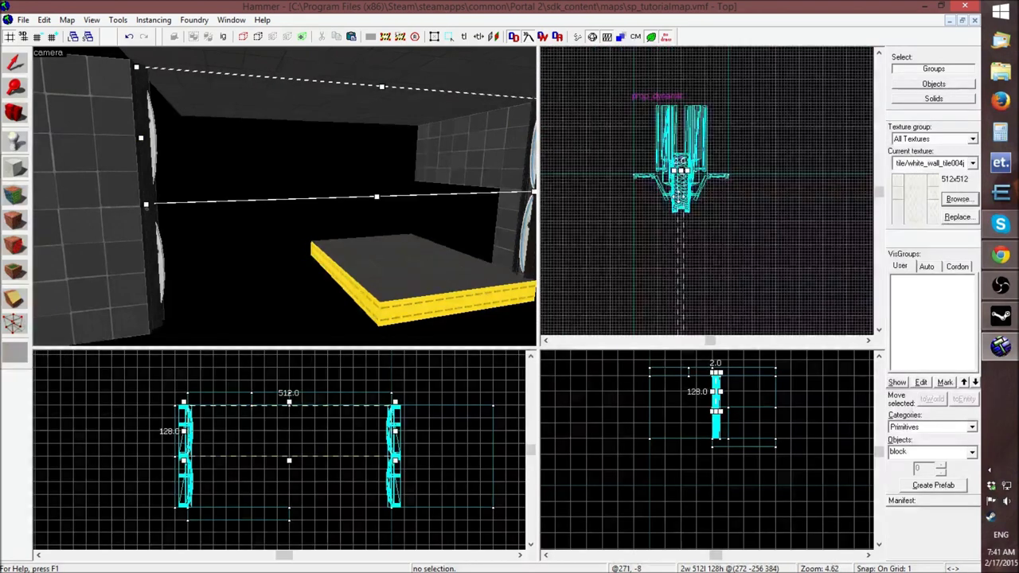
Filter the texture list by fizz and choose effects/fizzler_center as the current texture
scroll(679, 158, "up", 4)
scroll(679, 157, "up", 2)
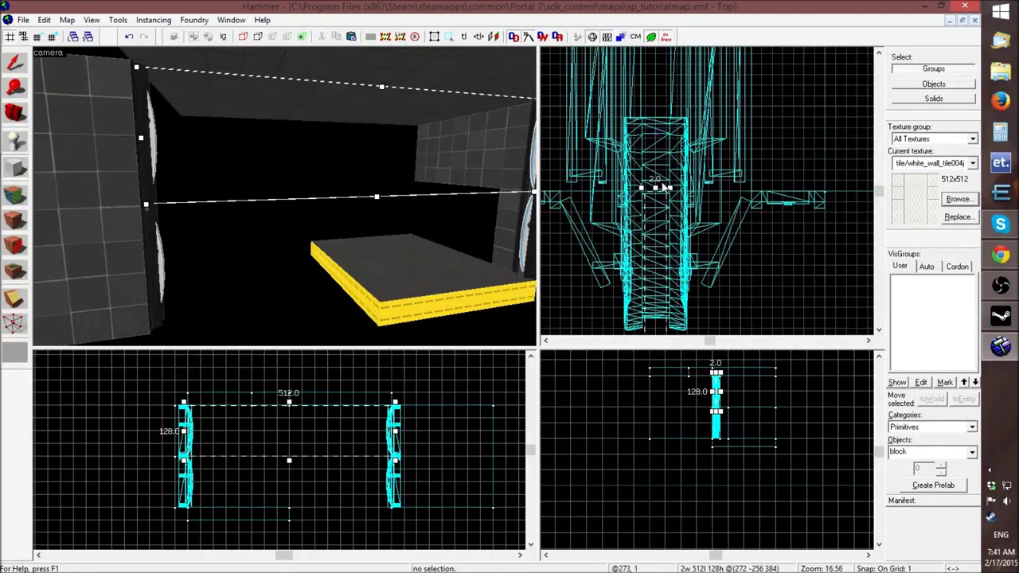
scroll(655, 186, "up", 1)
scroll(655, 191, "down", 14)
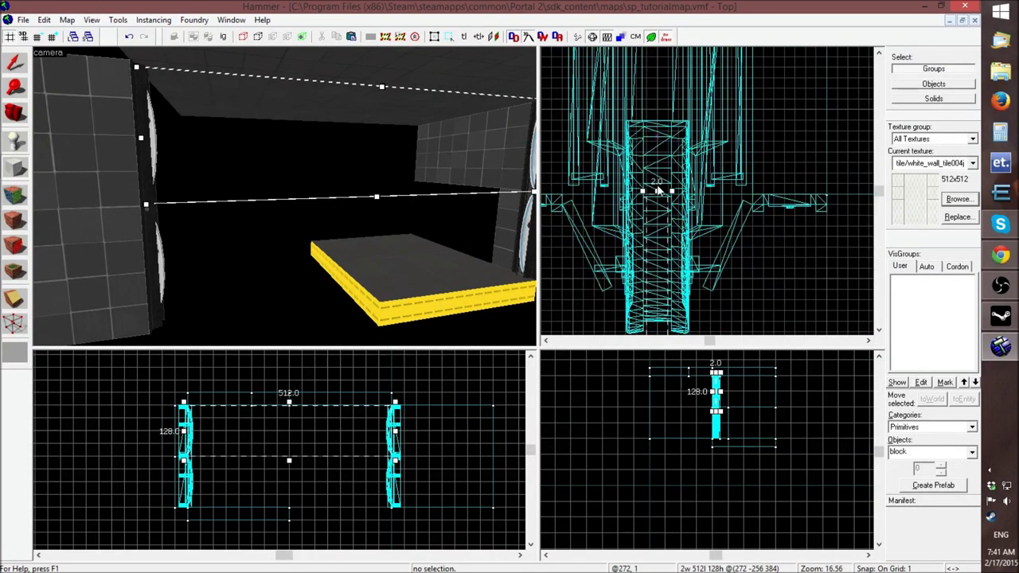
scroll(657, 188, "down", 4)
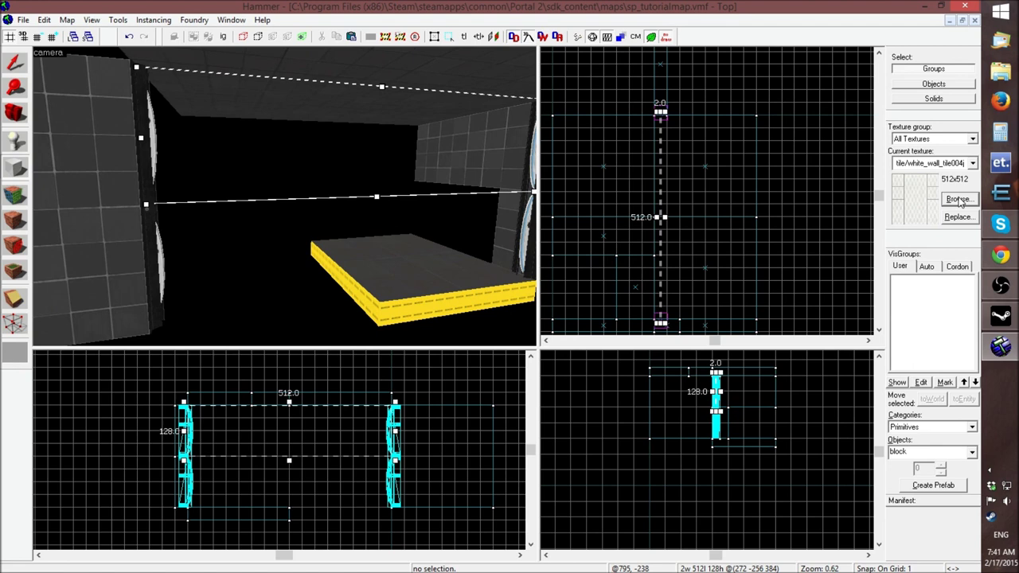
left_click(958, 200)
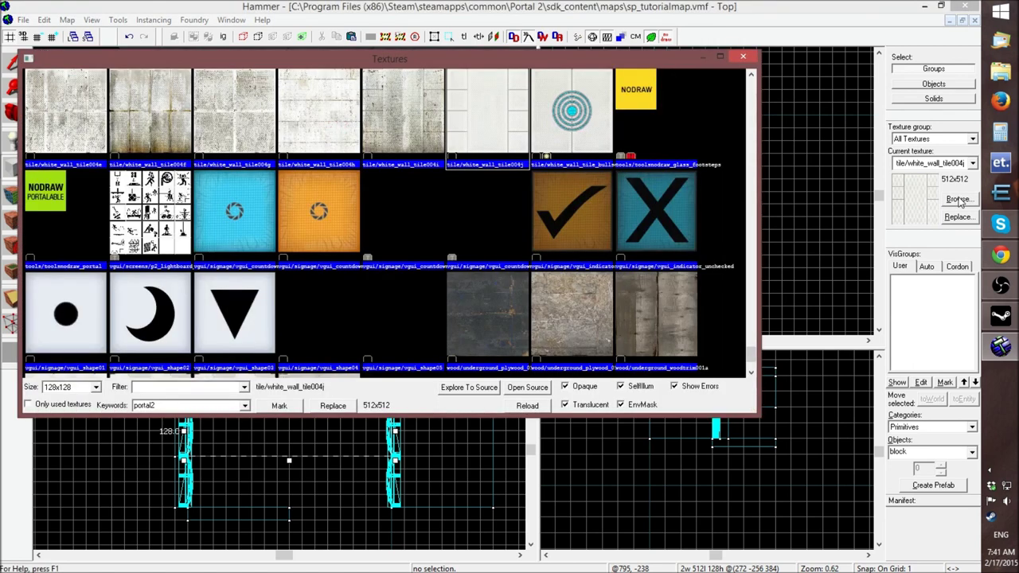
left_click(215, 389)
type("ti")
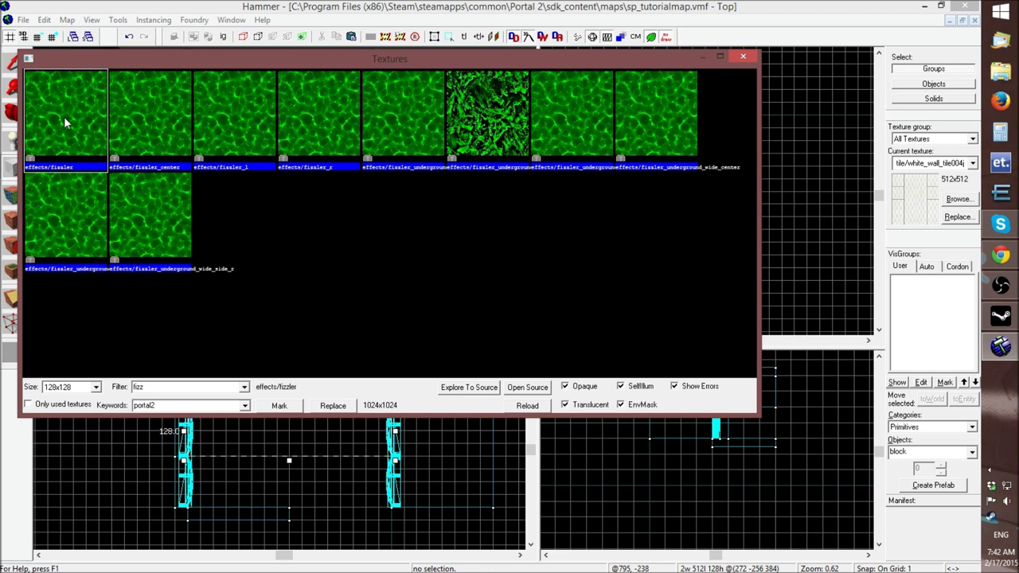
left_click(233, 132)
left_click(289, 125)
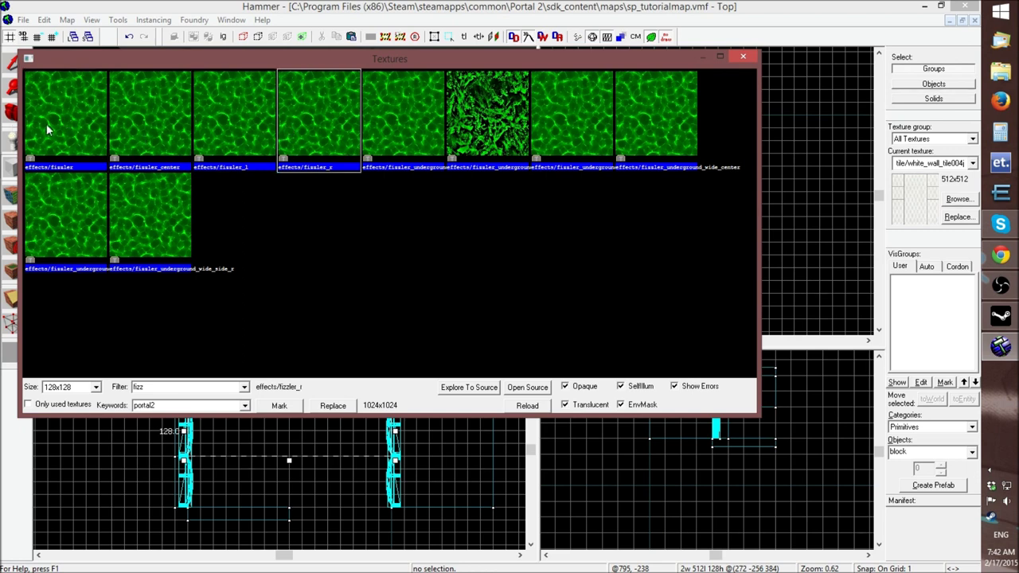
left_click(171, 121)
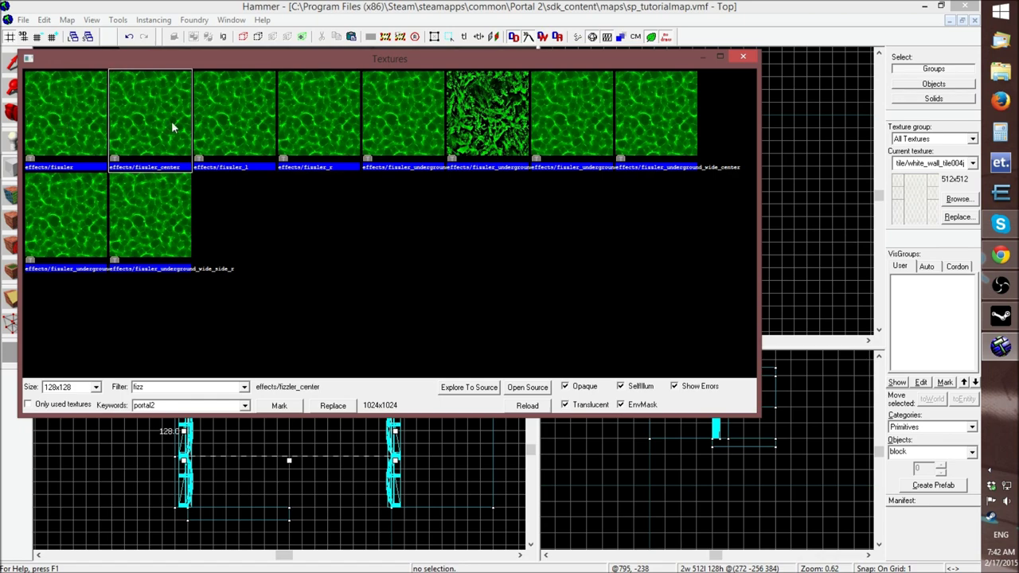
double_click(172, 121)
Filter the textures by nodraw, choose tools/toolsnodraw_glass_footsteps, and create the thin field brush from the block outline
scroll(660, 241, "up", 2)
scroll(662, 246, "up", 2)
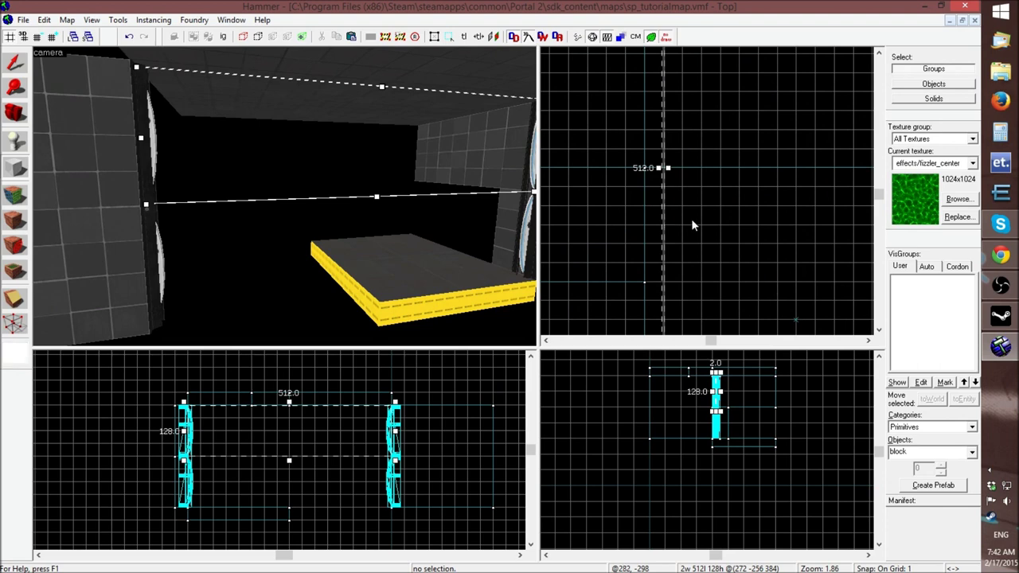
left_click(946, 201)
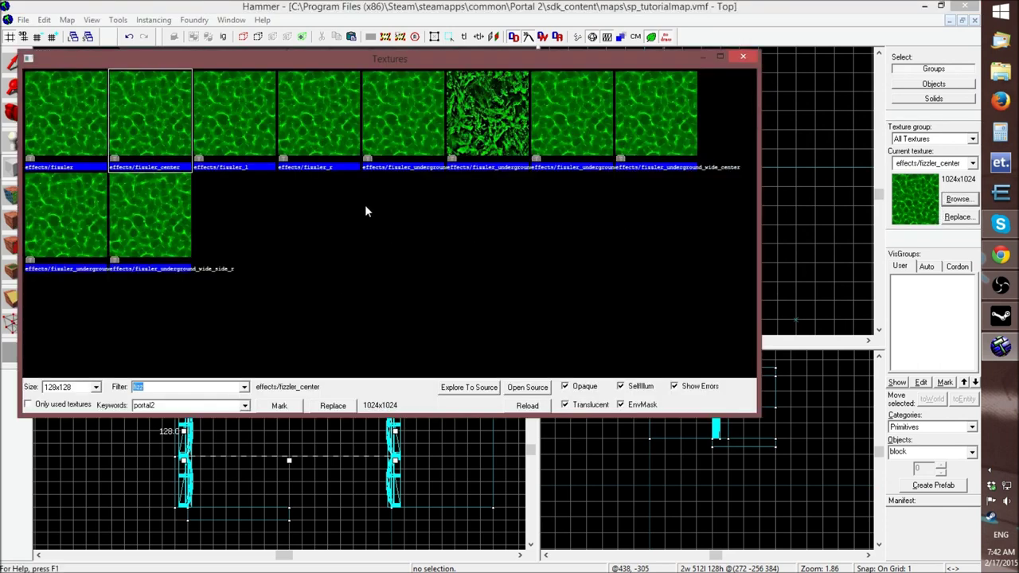
type("nodraw")
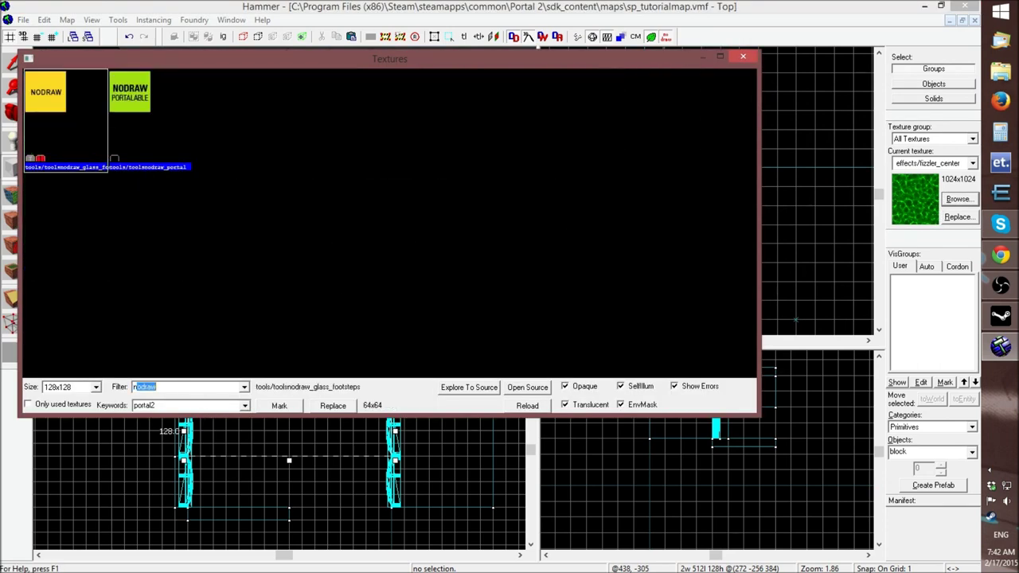
double_click(67, 141)
right_click(662, 197)
left_click(677, 206)
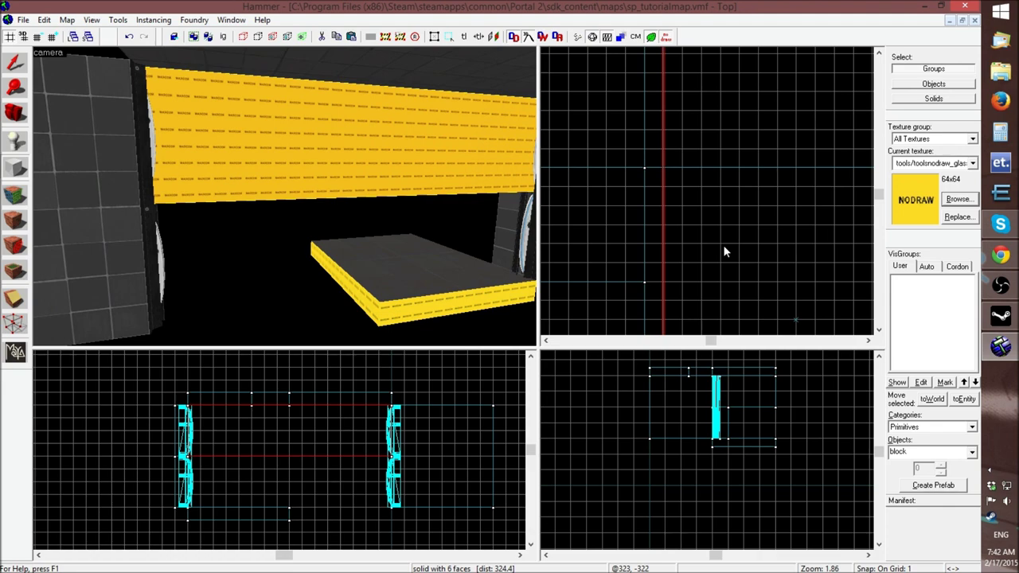
Inspect the nodraw field brush and how it meets the emitters at both ends
scroll(722, 251, "down", 4)
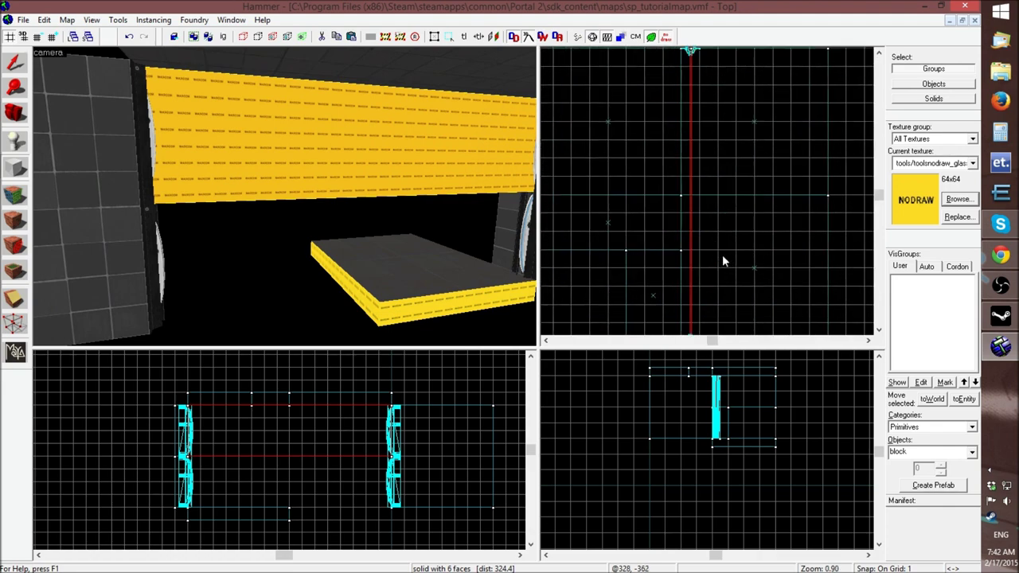
scroll(703, 253, "down", 2)
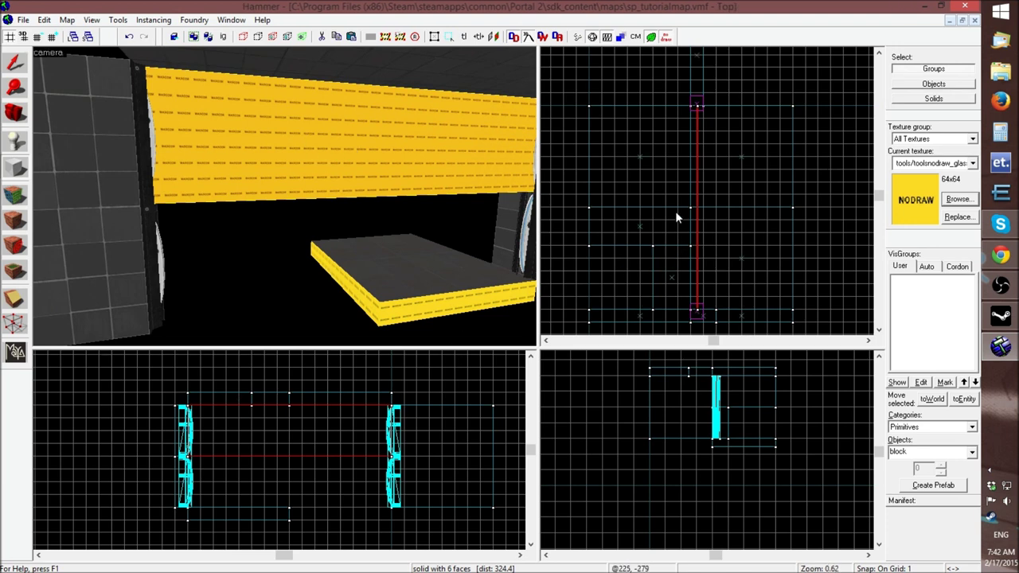
scroll(677, 199, "up", 4)
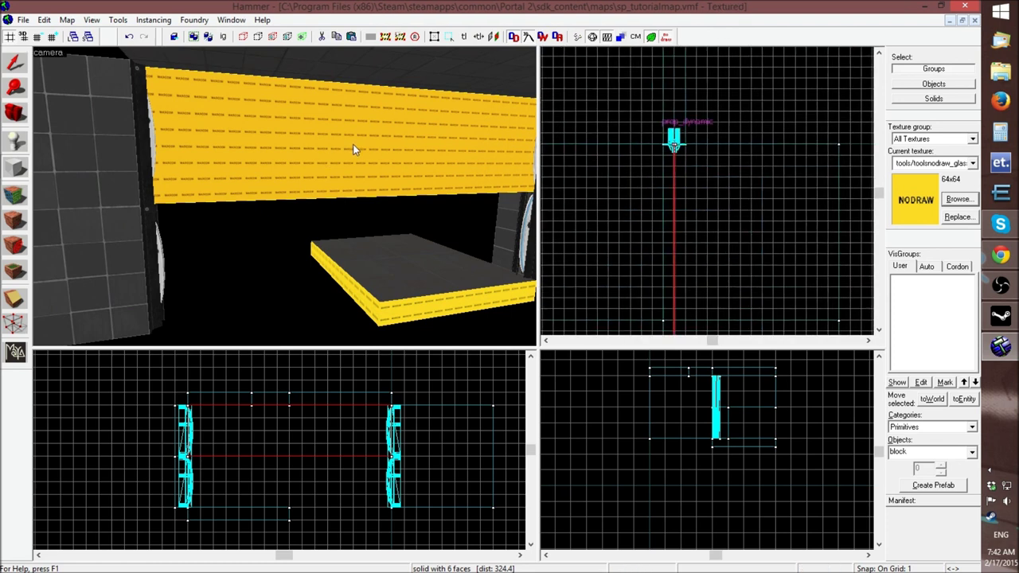
key("z")
key("d")
key("z")
left_click_drag(168, 117, 427, 208)
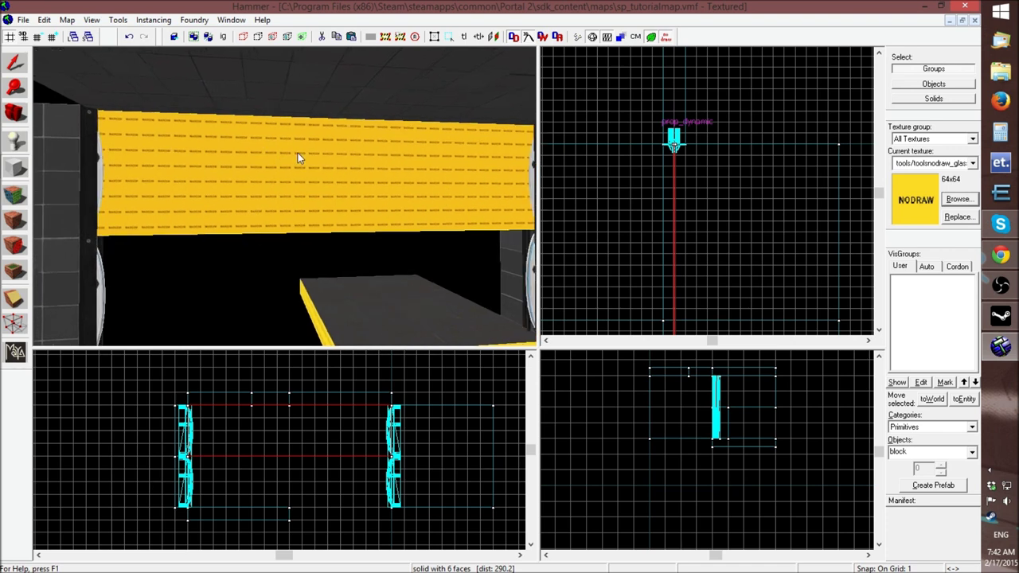
scroll(667, 228, "up", 3)
scroll(668, 231, "up", 1)
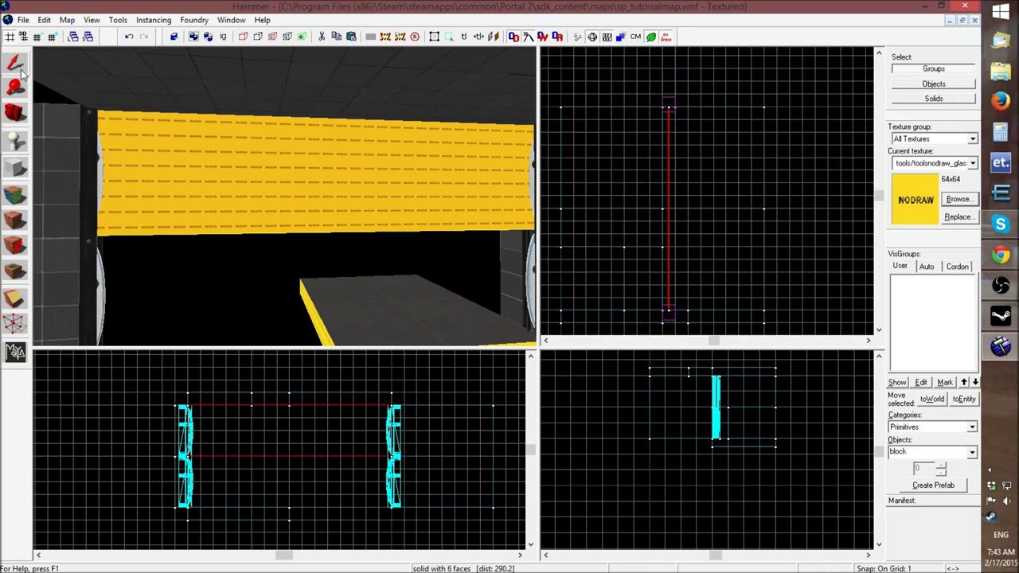
Shorten the field brush to 384 units on a 16-unit grid and place a copy of it against the opposite emitters
left_click(326, 213)
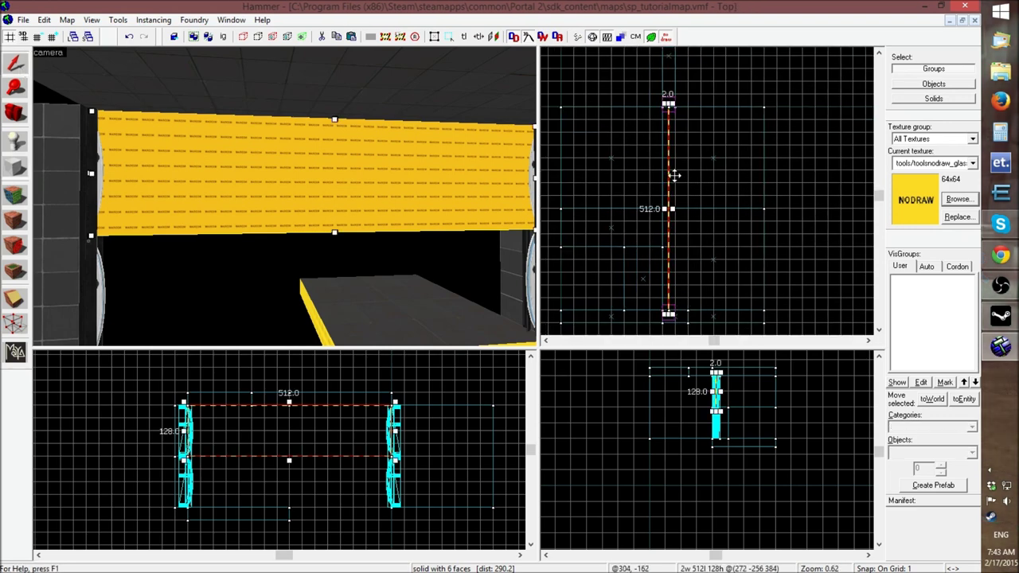
scroll(672, 110, "up", 3)
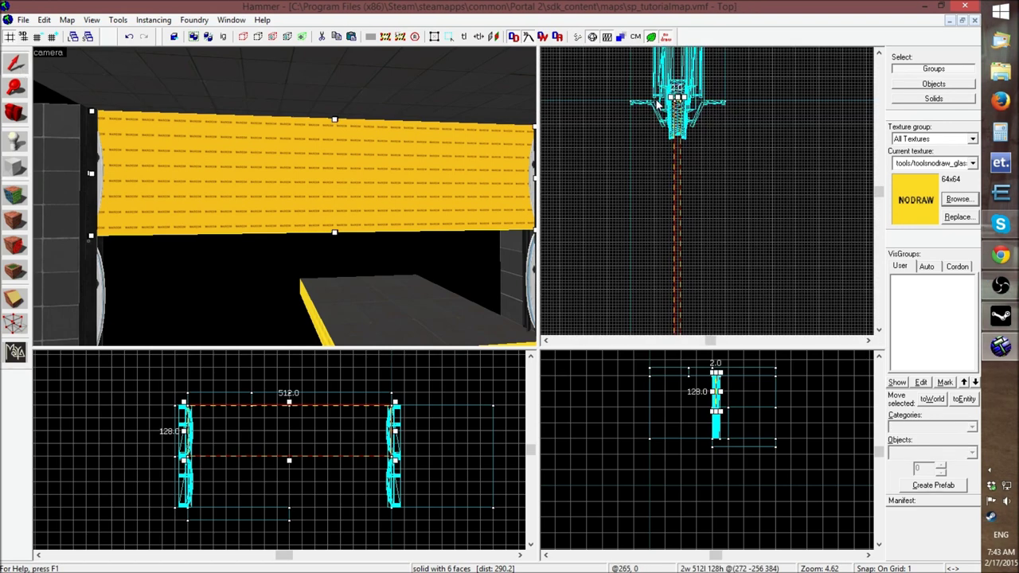
left_click(52, 37)
left_click(51, 37)
left_click(52, 37)
left_click(52, 36)
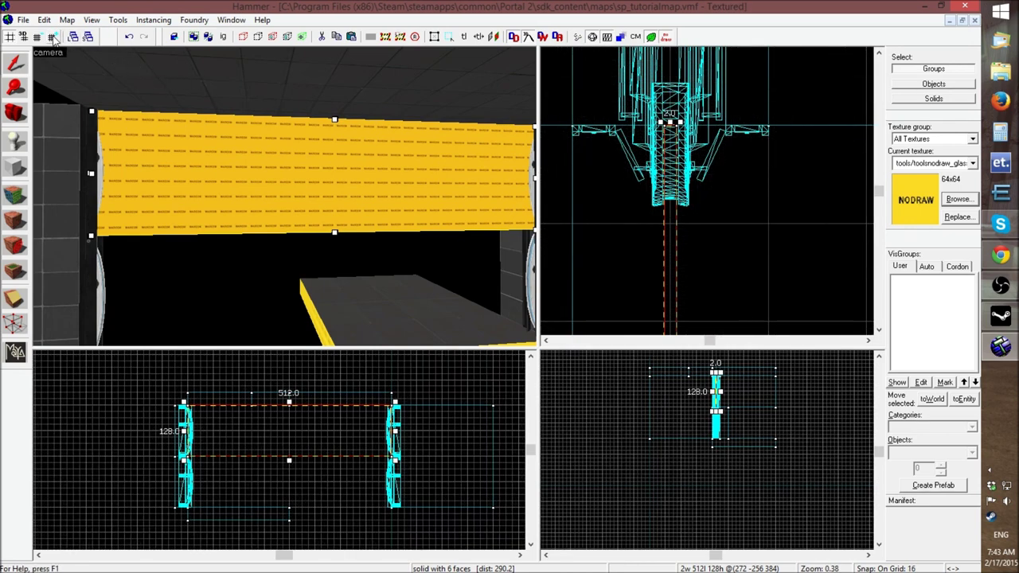
scroll(648, 152, "down", 2)
scroll(648, 155, "down", 3)
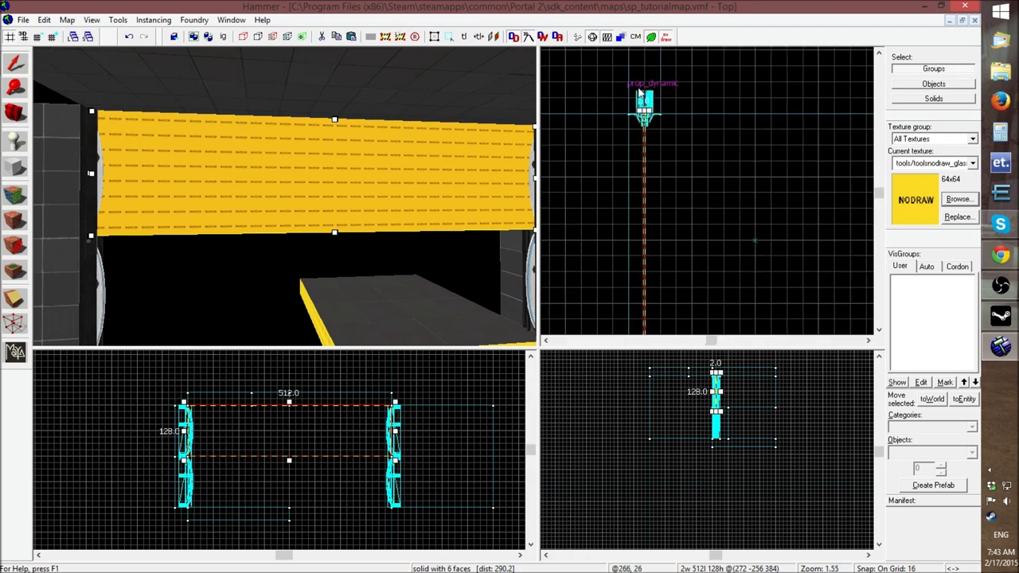
mouse_move(644, 116)
left_mouse_down()
mouse_move(645, 240)
mouse_move(644, 119)
left_mouse_up()
scroll(640, 146, "down", 5)
scroll(641, 163, "up", 5)
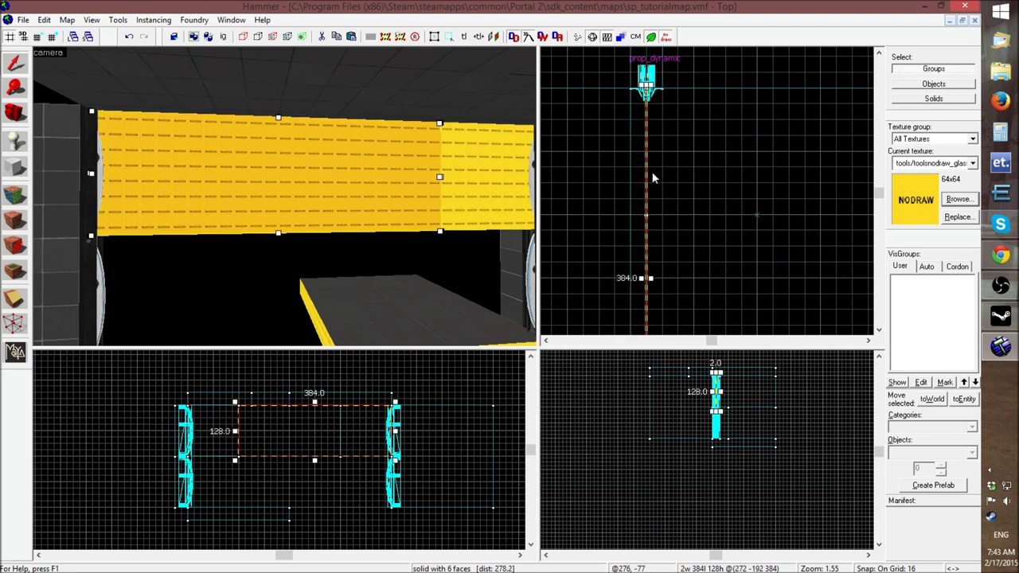
Shorten the copy to a 64-unit end piece beside the emitters and move the 384-unit brush up against it
scroll(645, 155, "down", 4)
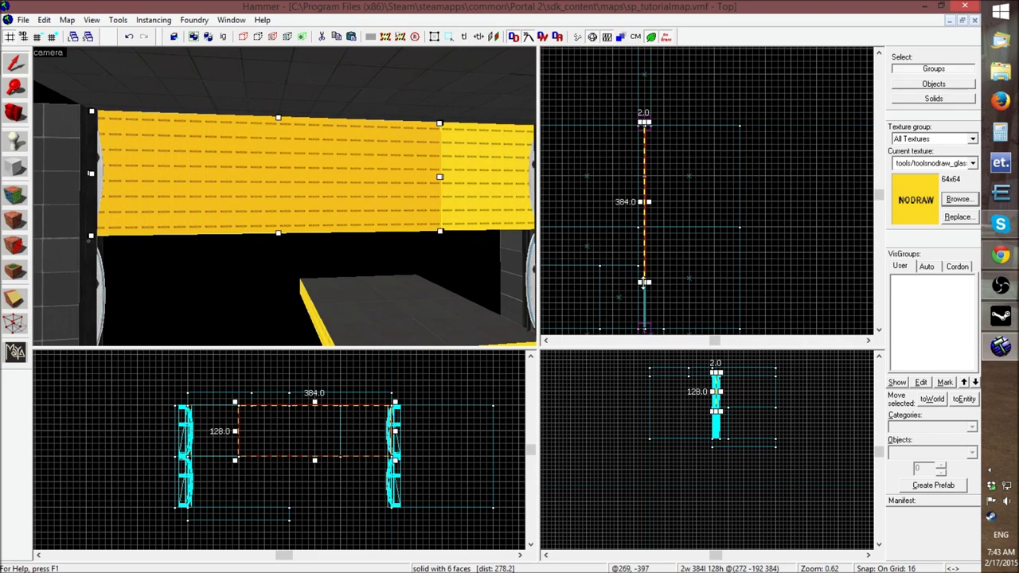
left_click_drag(644, 282, 644, 173)
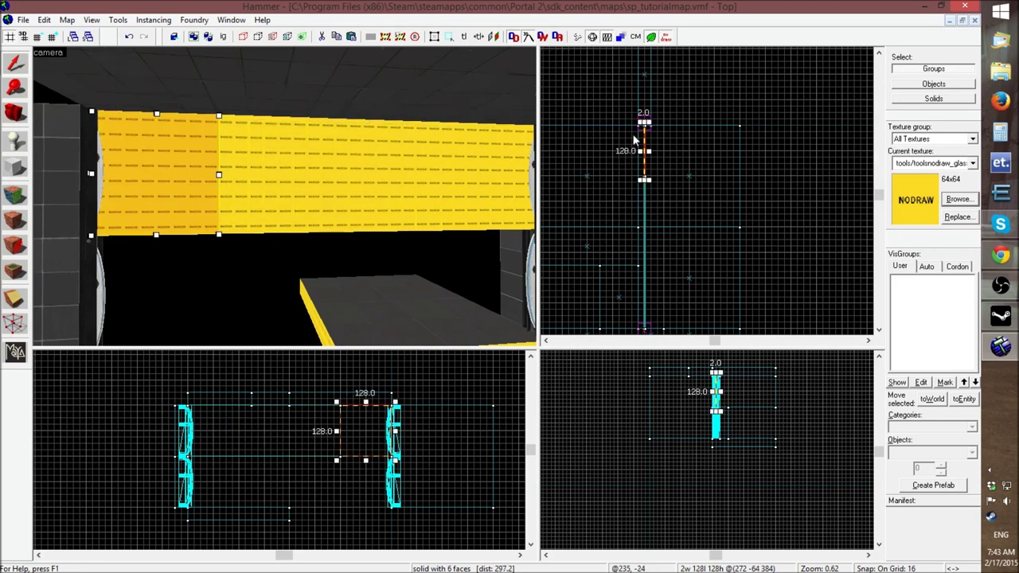
scroll(649, 169, "up", 5)
left_click_drag(652, 237, 652, 173)
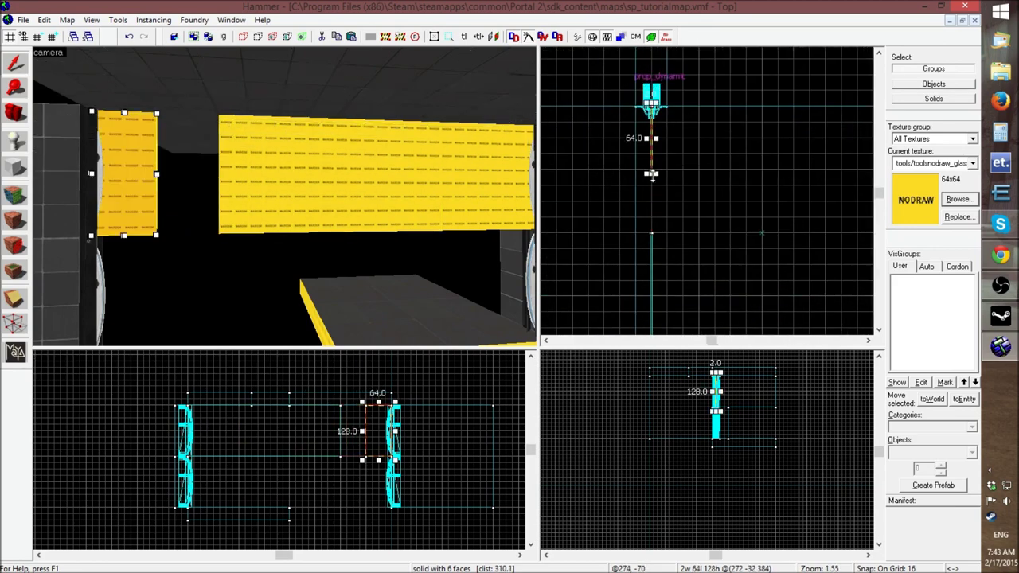
left_click(245, 166)
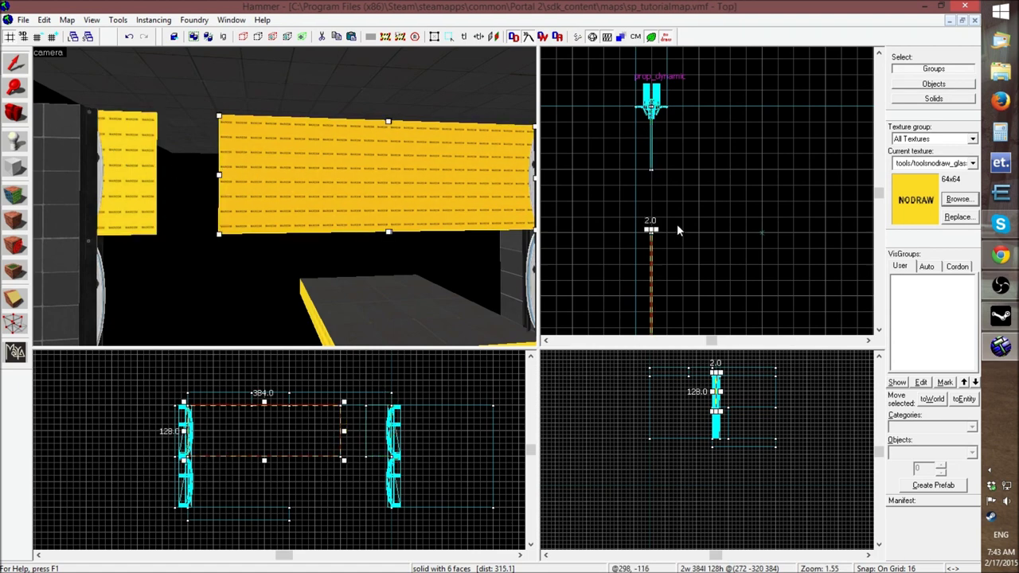
left_click_drag(651, 254, 651, 190)
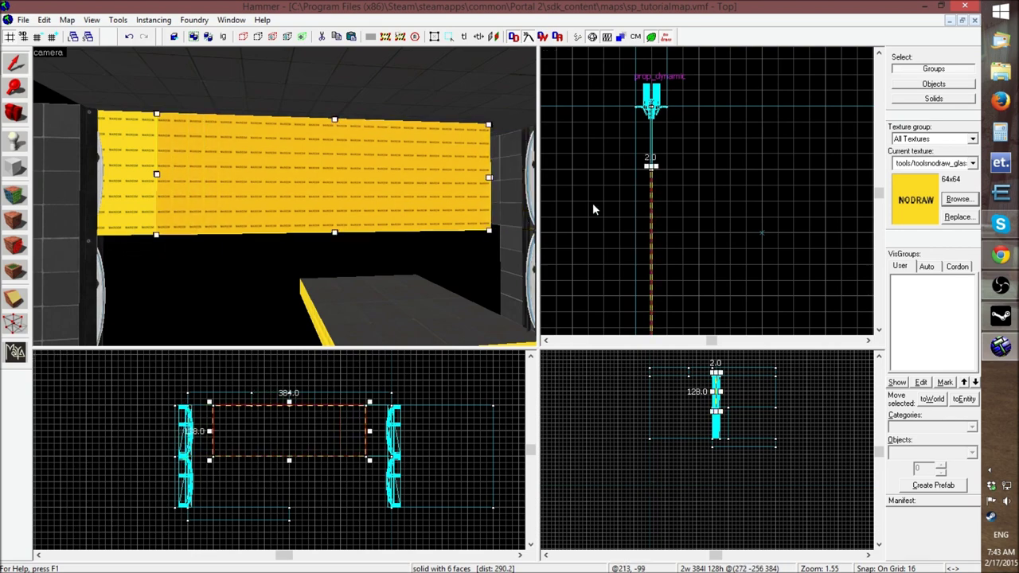
Copy the 64-unit end piece into the gap between the middle brush and the opposite emitters
left_click(126, 139)
scroll(662, 147, "down", 3)
scroll(663, 148, "down", 2)
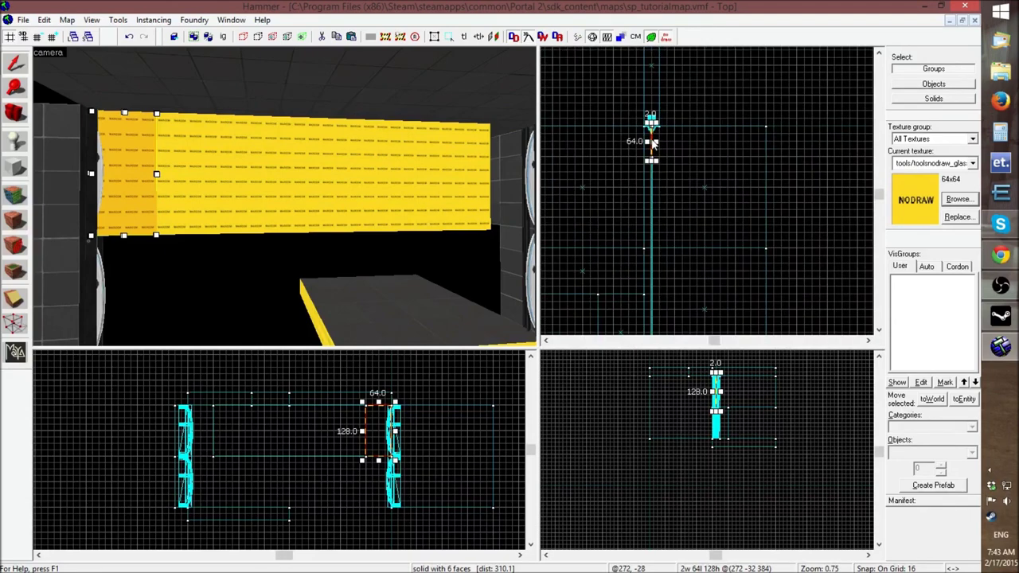
left_click_drag(651, 123, 676, 287)
scroll(661, 270, "up", 2)
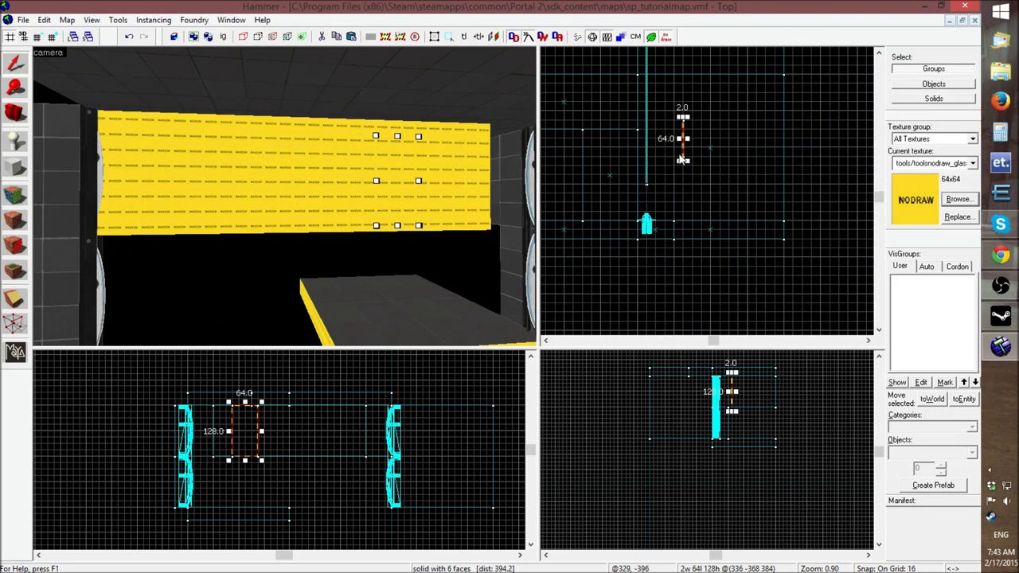
left_click_drag(682, 149, 652, 198)
scroll(649, 187, "up", 8)
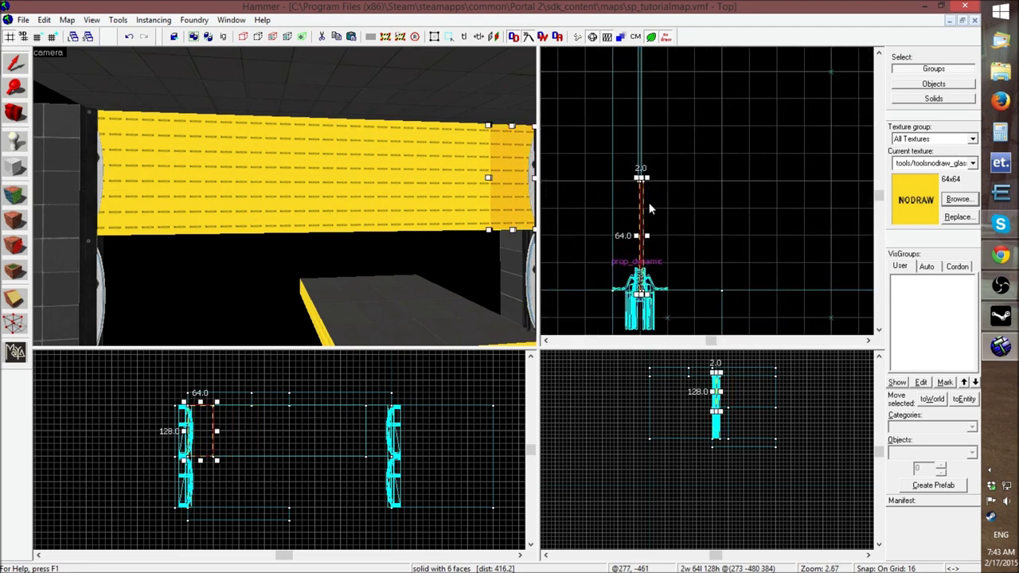
scroll(643, 193, "up", 5)
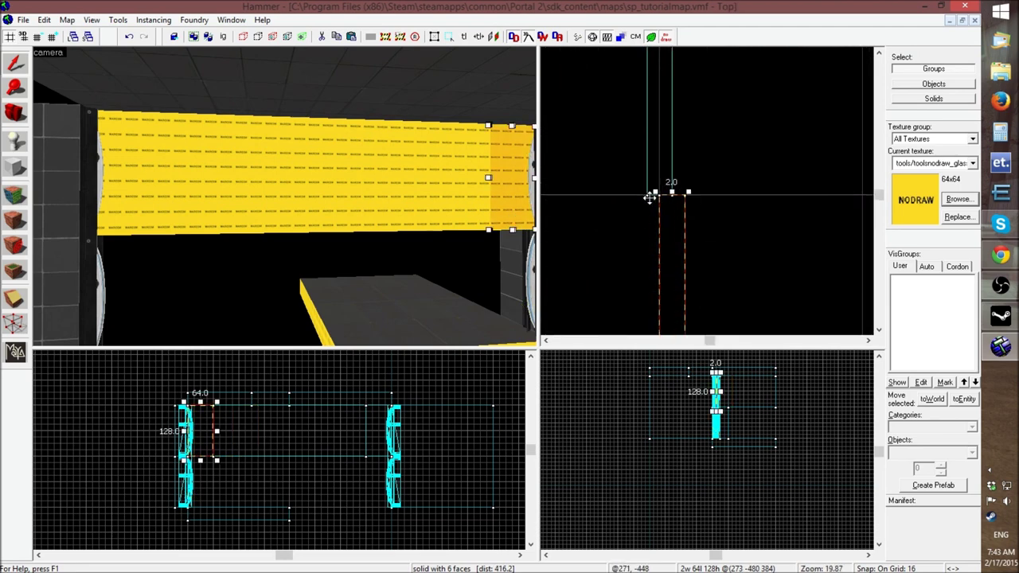
Set the grid to 1 and shift the copied end piece sideways by 1 unit in line with the middle brush
left_click(36, 37)
left_click(35, 38)
left_click(35, 37)
left_click(36, 37)
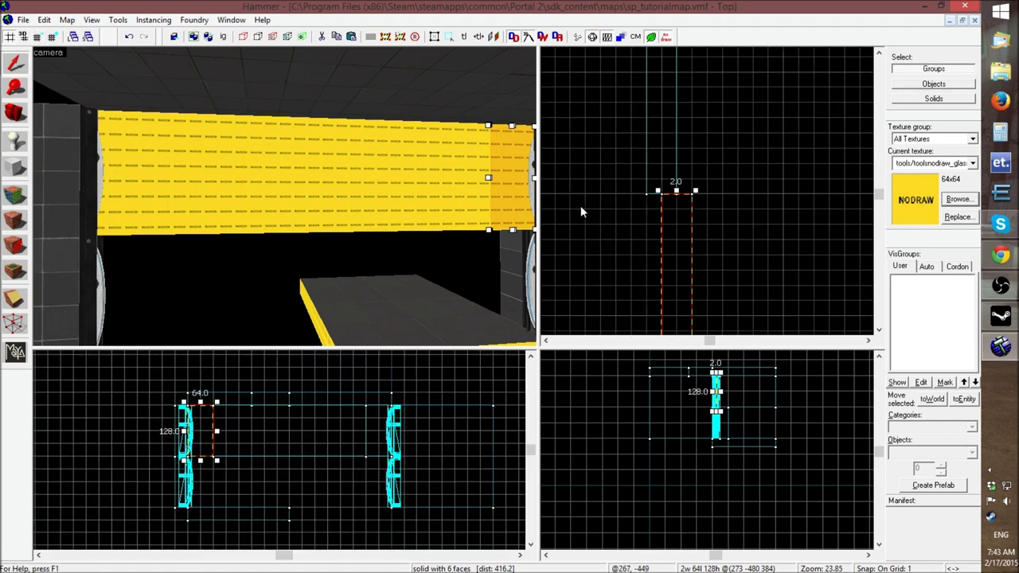
left_click_drag(675, 221, 659, 240)
scroll(658, 239, "down", 13)
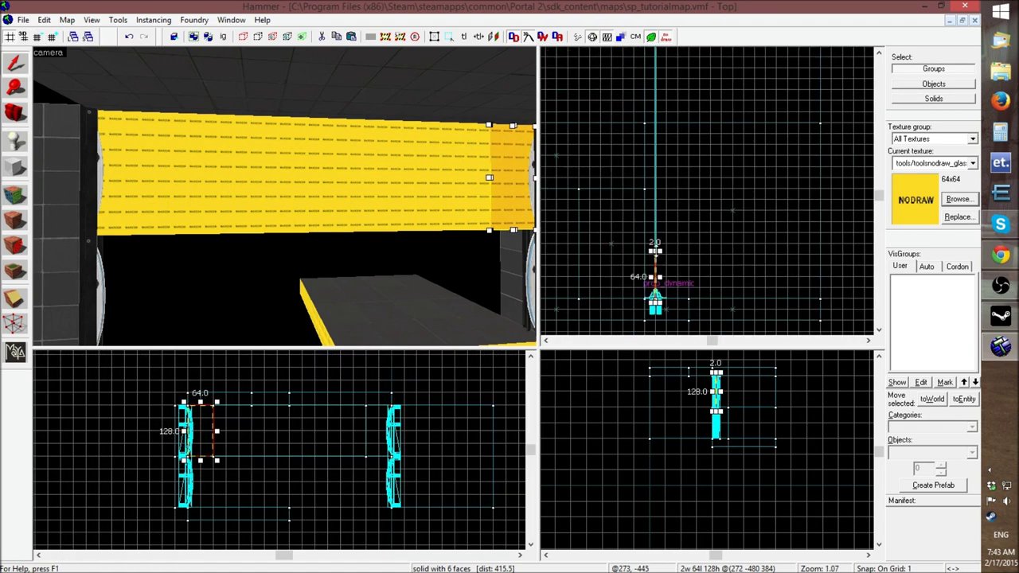
scroll(658, 169, "up", 9)
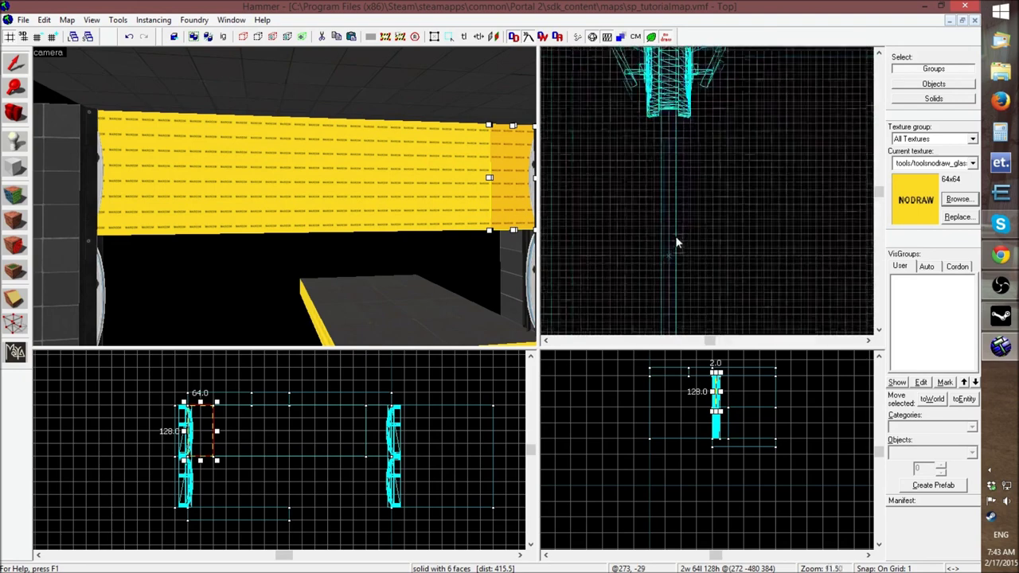
scroll(665, 196, "down", 4)
scroll(672, 319, "up", 6)
scroll(656, 286, "up", 6)
scroll(654, 284, "down", 7)
Select the two end pieces and the middle brush in turn to check how the field is divided
key("Escape")
key("z")
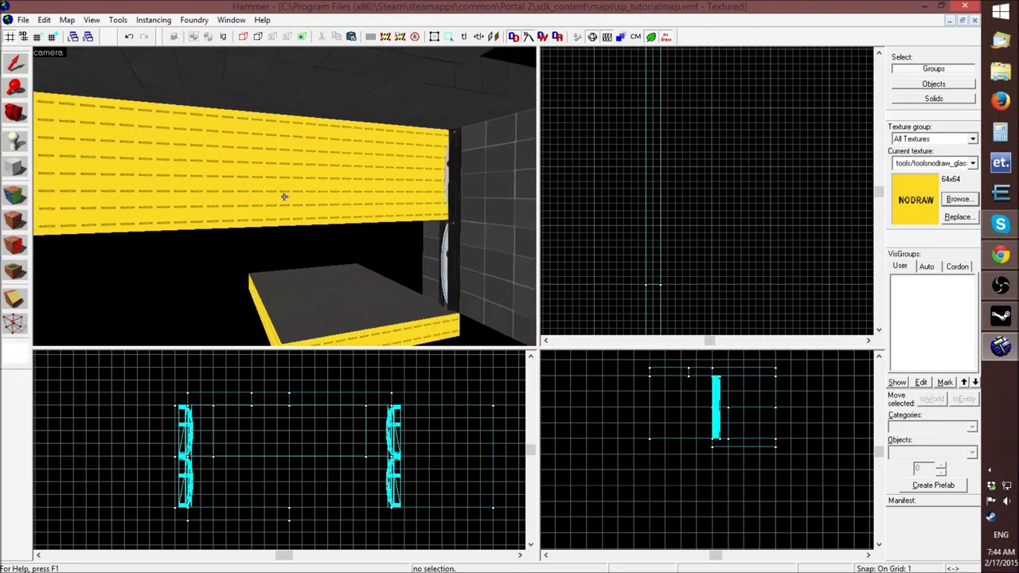
key("z")
left_click(187, 179)
left_click(115, 173)
left_click(91, 174)
left_click(345, 173)
left_click(390, 173)
left_click(442, 177)
left_click(373, 182)
left_click(84, 178)
left_click(372, 173)
left_click(435, 175)
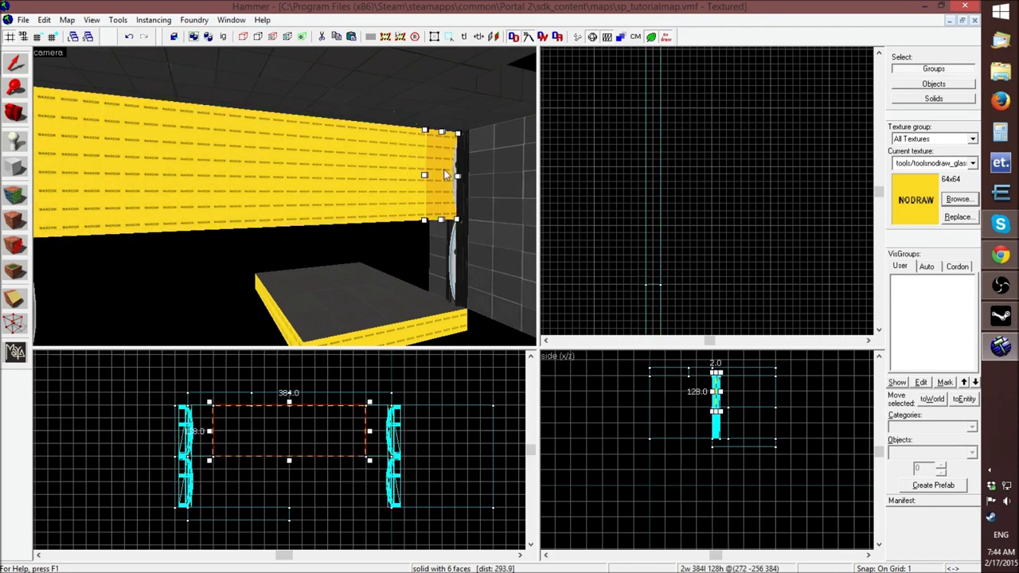
Select the front and back wide faces of the left nodraw end piece for texture editing
left_click(708, 207)
key("z")
key("Right")
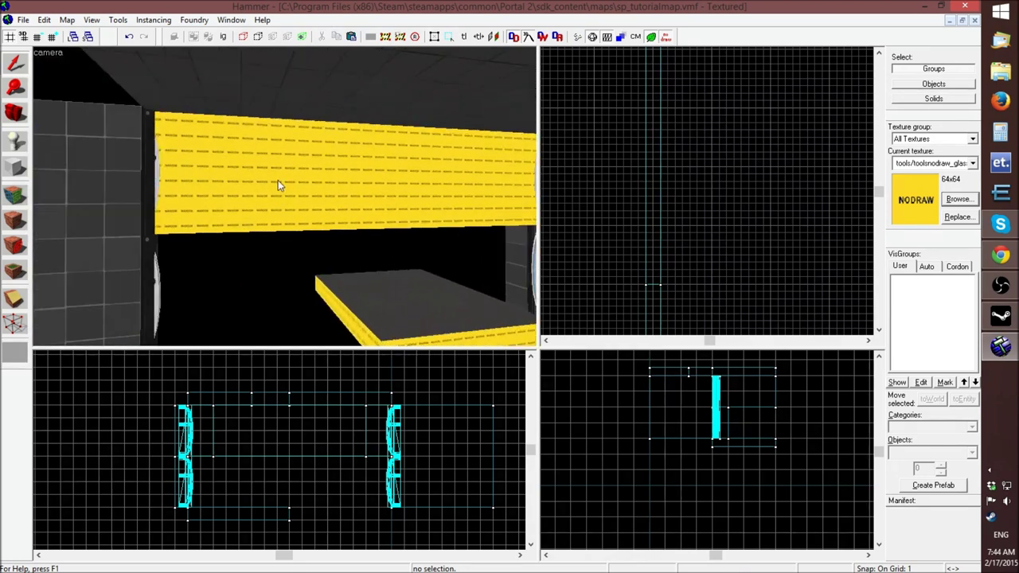
left_click(14, 195)
left_click(184, 163)
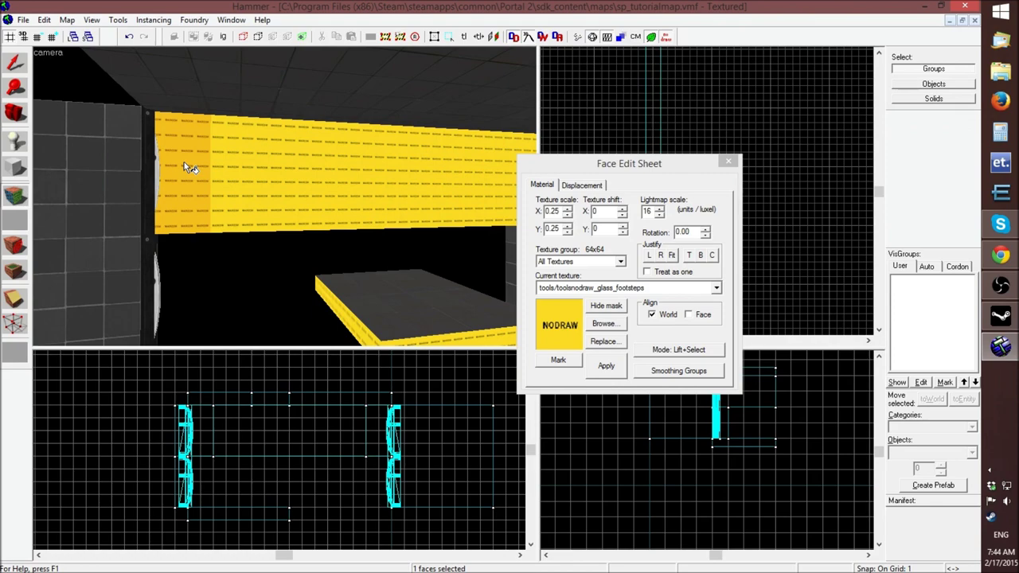
key("z")
key("w")
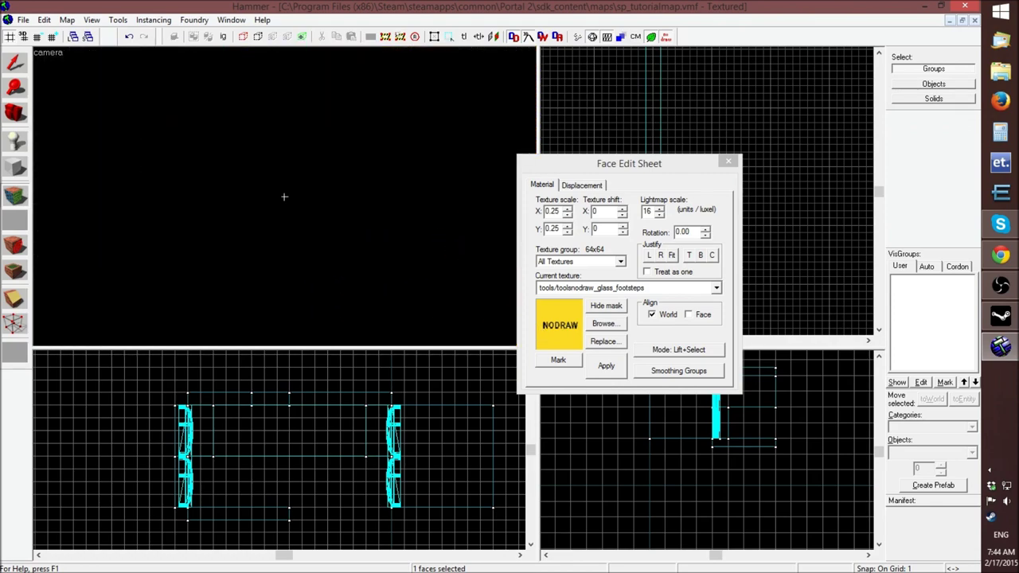
key("z")
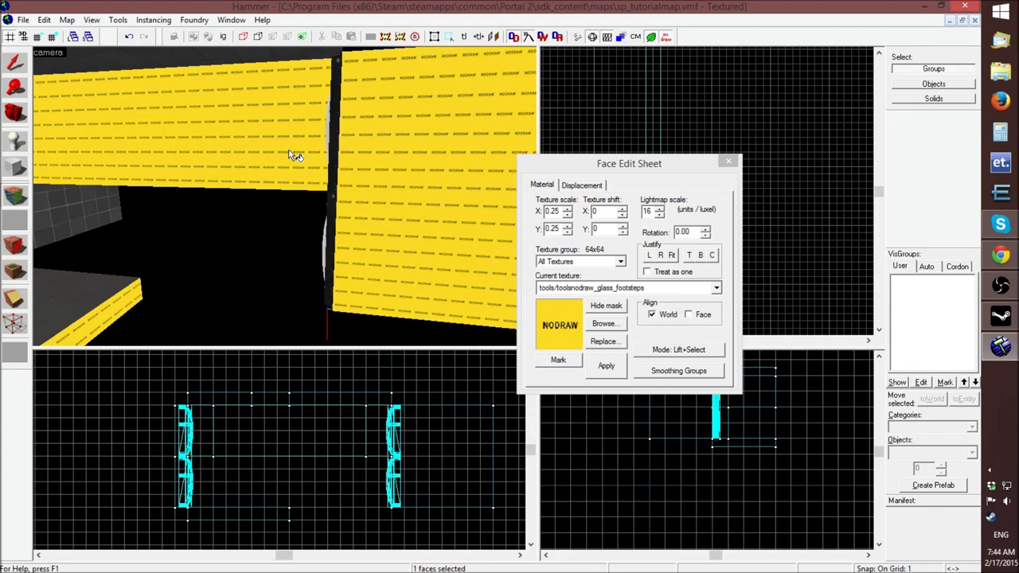
key("z")
key("w")
key("d")
key("z")
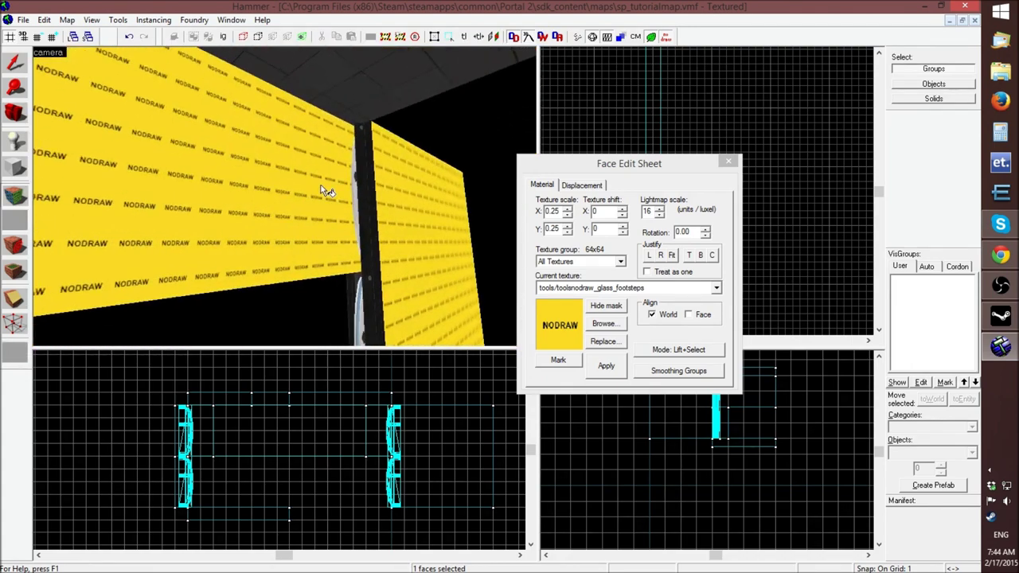
left_click(327, 190, "ctrl")
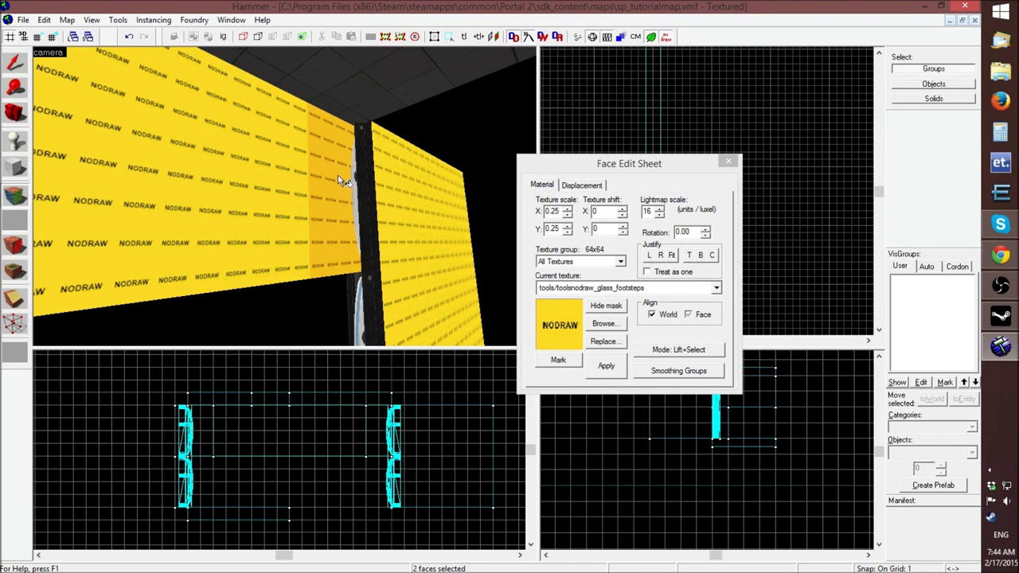
Filter the textures by "fizzler" and apply effects/fizzler_l to both selected end-piece faces
left_click(603, 324)
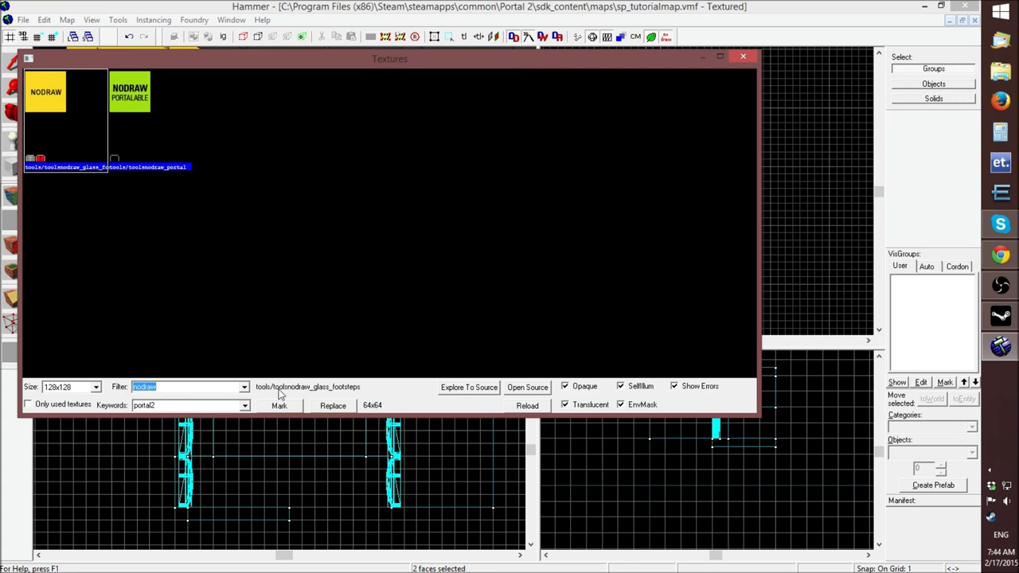
type("fizzler")
left_click(239, 125)
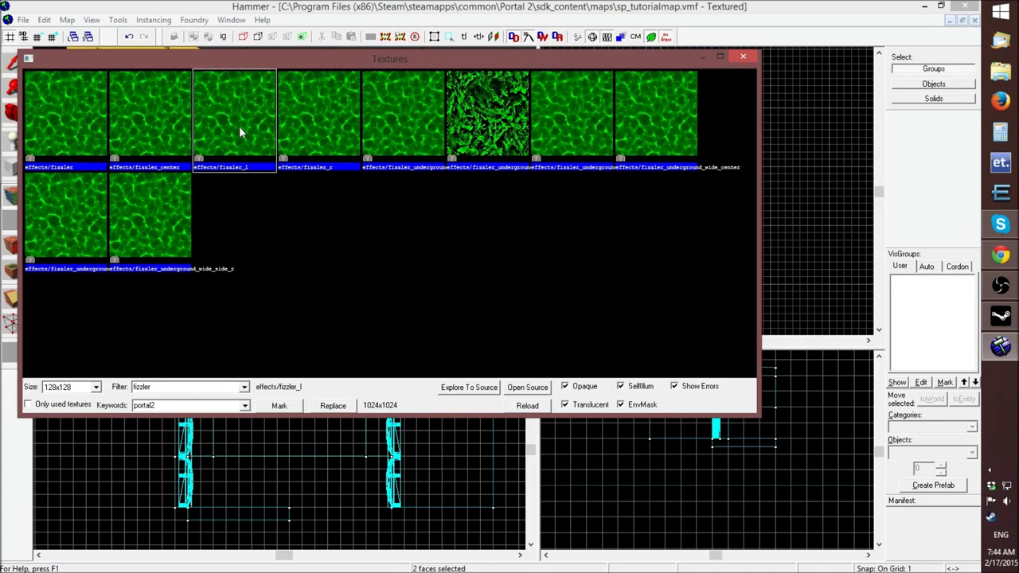
double_click(239, 126)
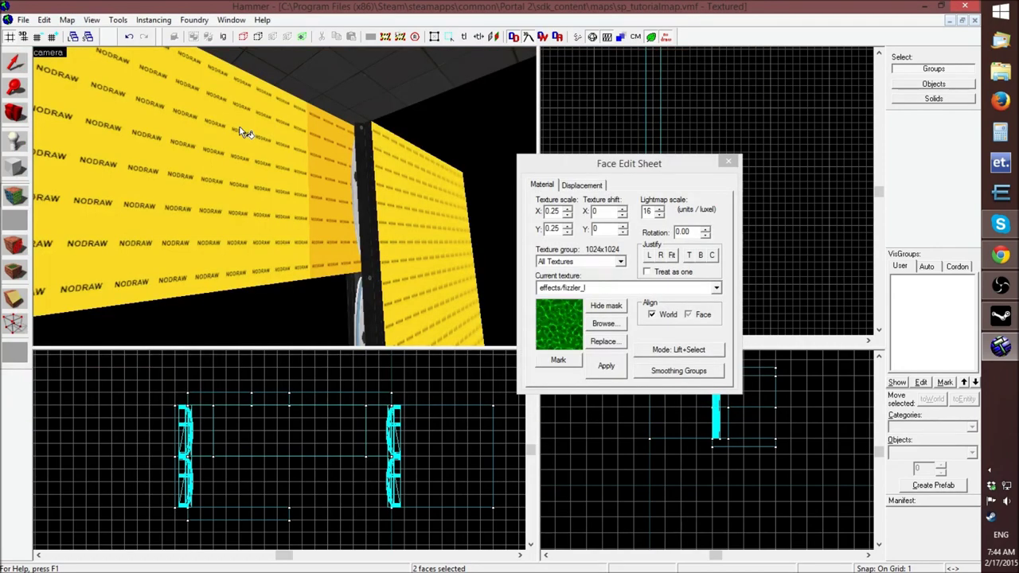
left_click(605, 366)
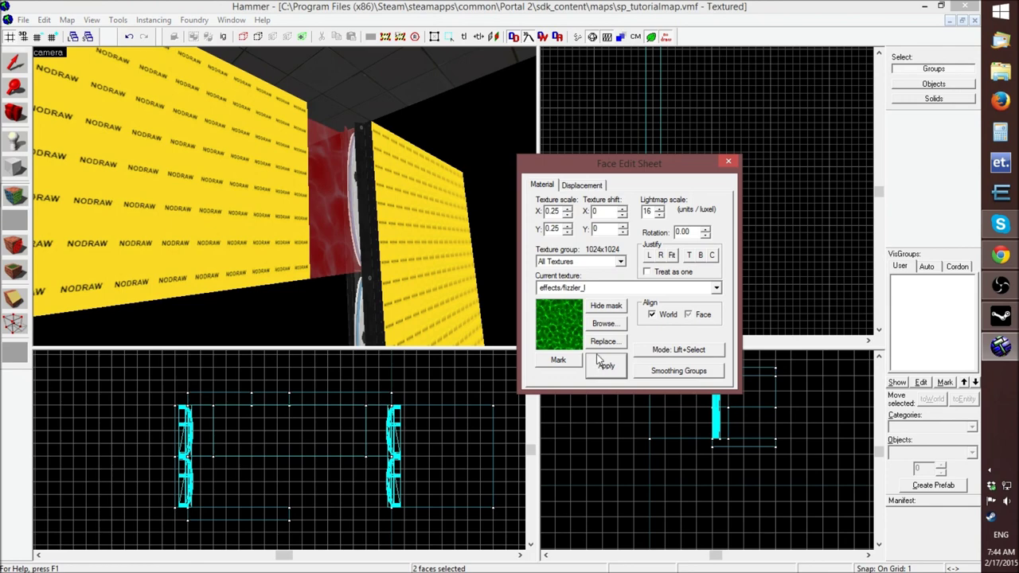
Try left and right justification of the effects/fizzler_l texture on the end piece's two faces
key("z")
key("d")
scroll(284, 195, "up", 5)
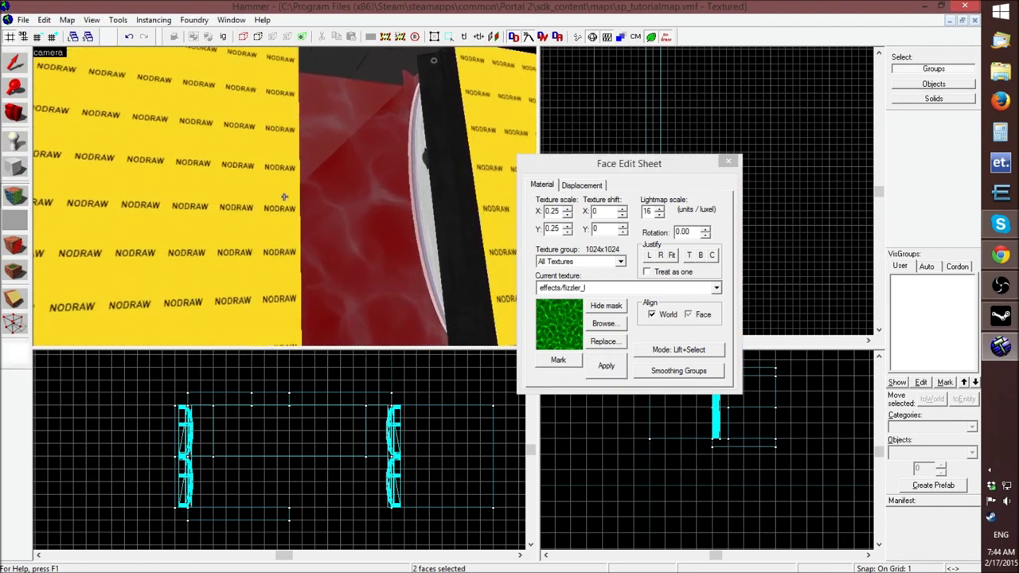
left_click(649, 256)
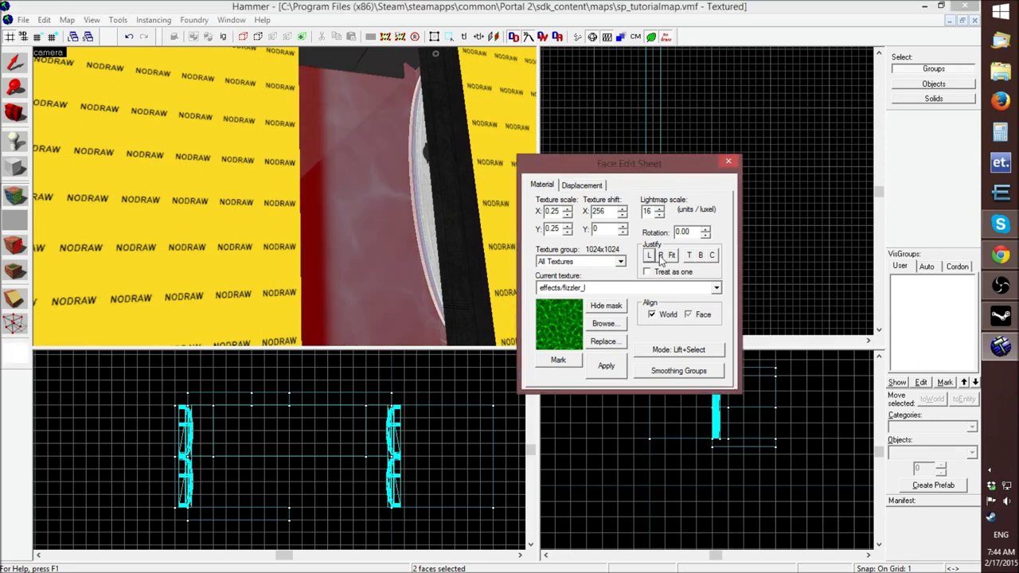
left_click(660, 256)
scroll(284, 196, "down", 4)
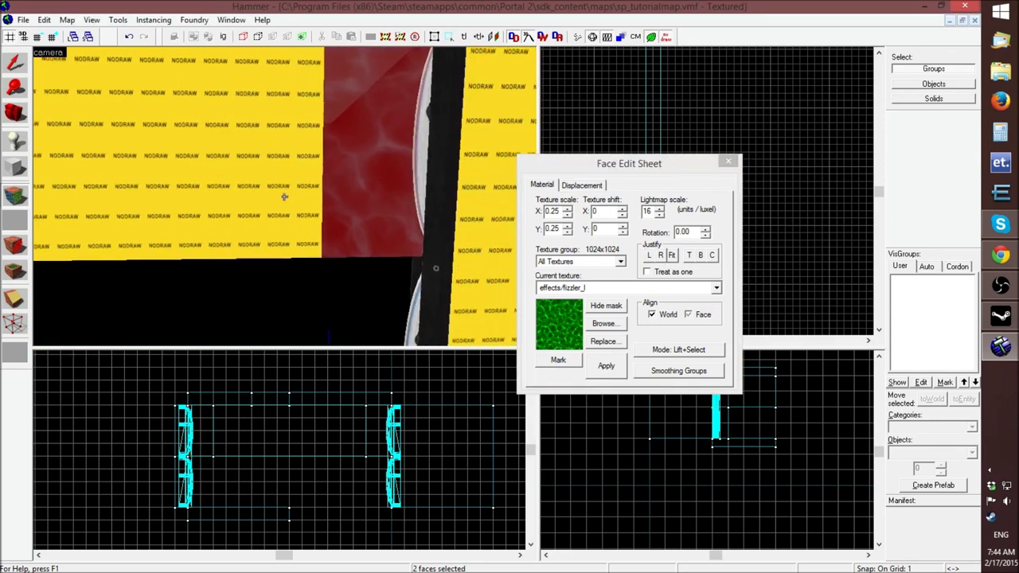
key("d")
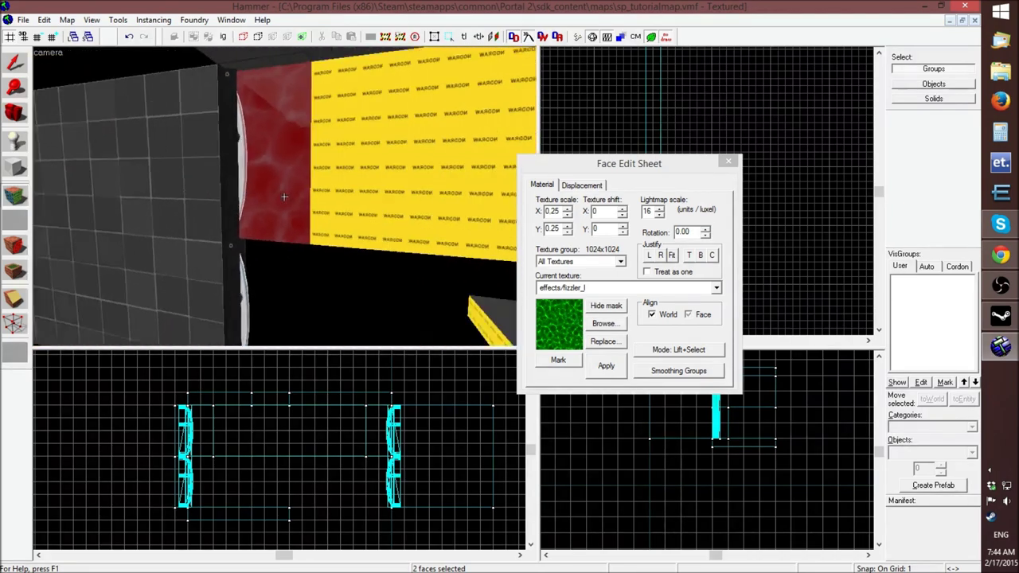
scroll(285, 196, "up", 4)
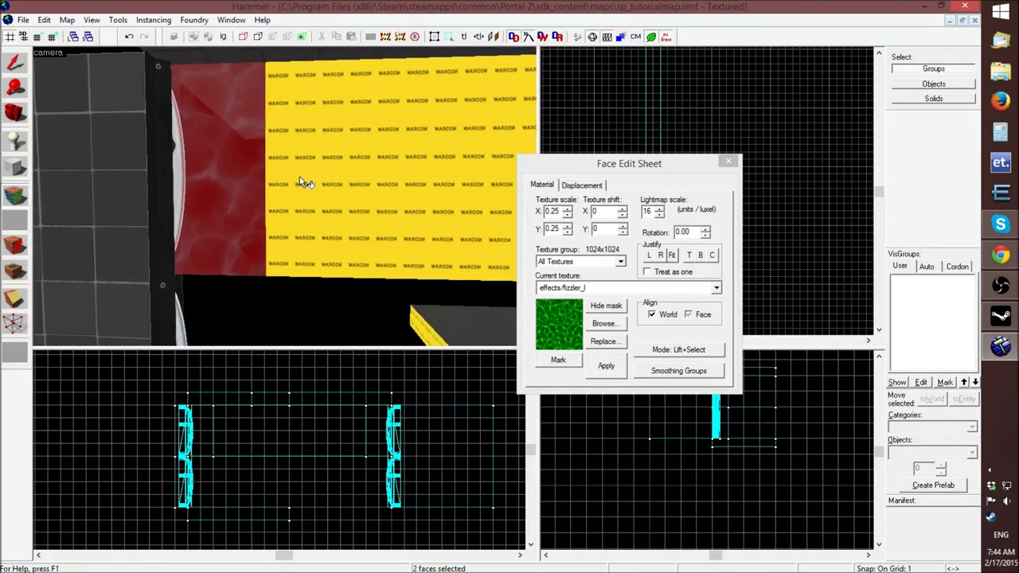
left_click(649, 255)
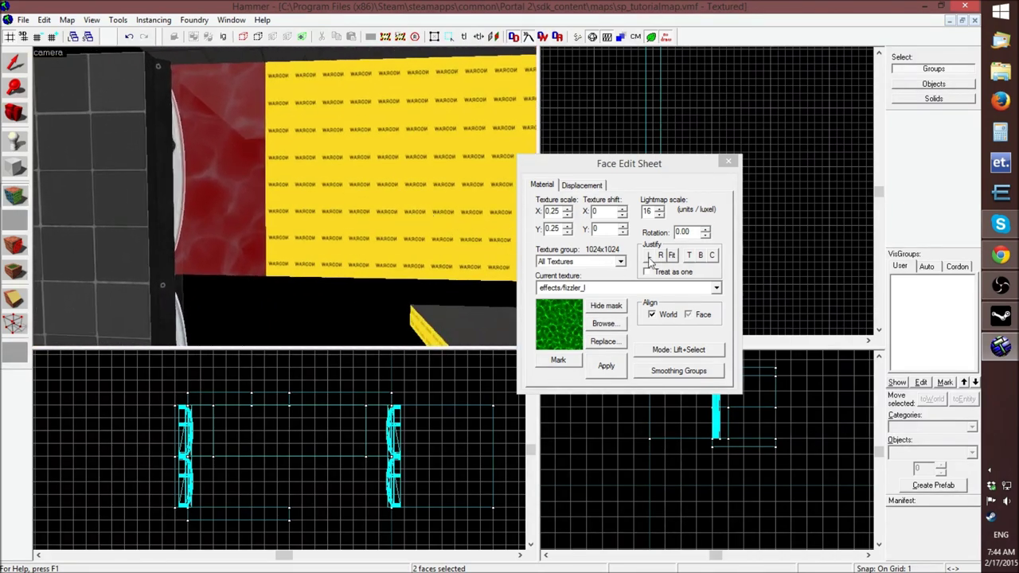
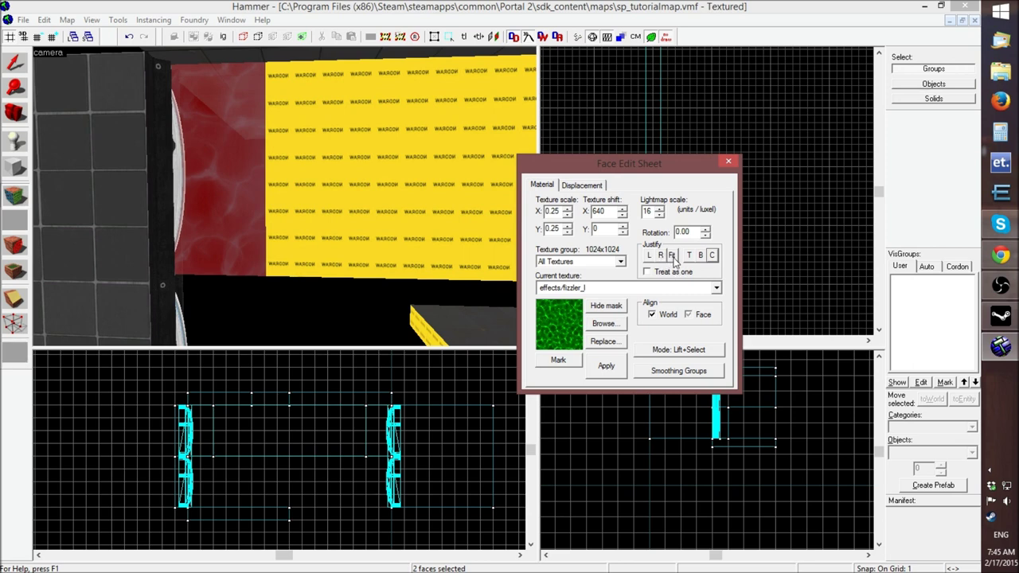
Fit the effects/fizzler_l texture to both end-piece faces and finish editing them
left_click(726, 163)
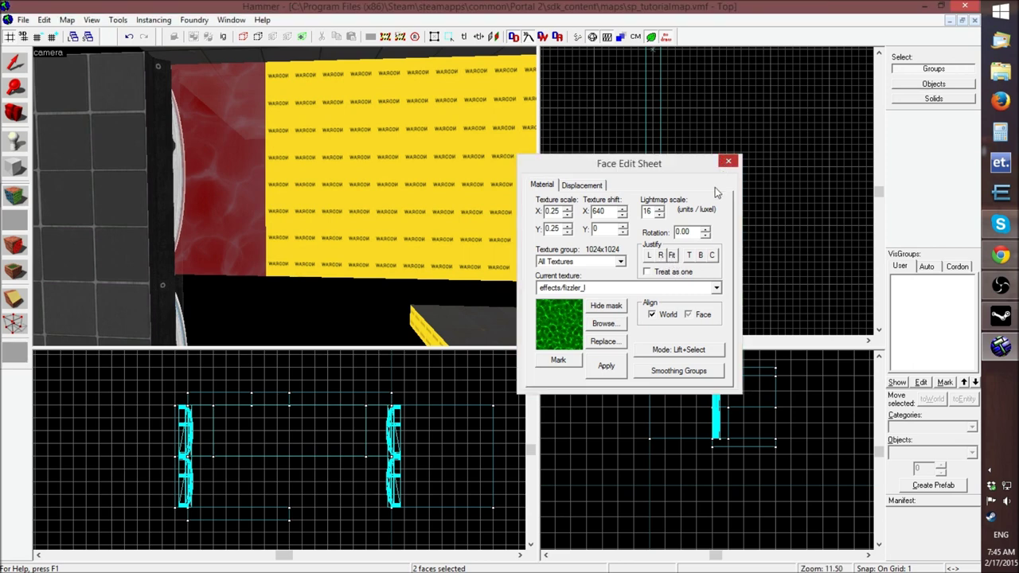
left_click(672, 256)
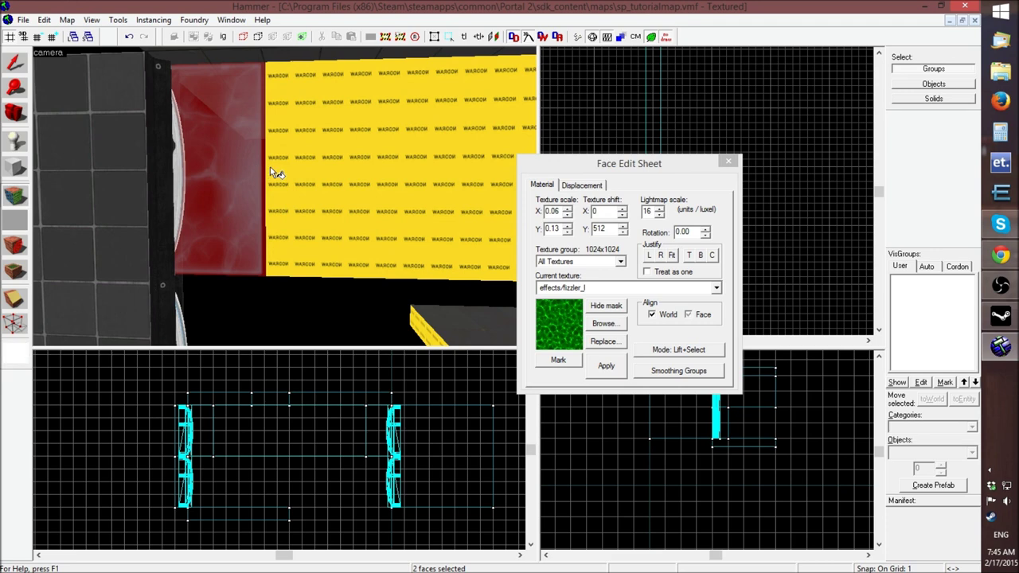
left_click(727, 162)
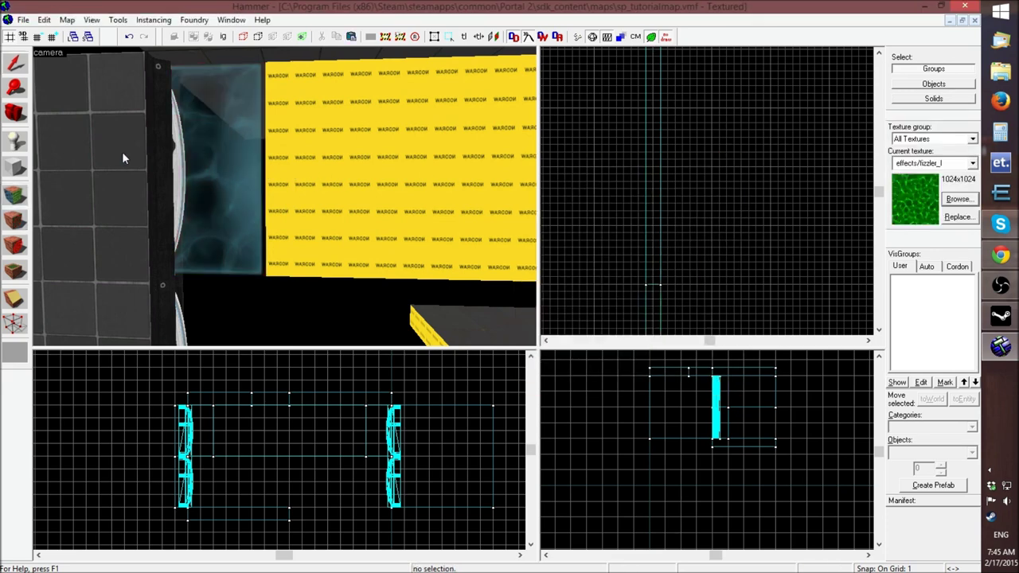
Select the front and back wide faces of the middle nodraw brush for texture editing
left_click(20, 195)
key("z")
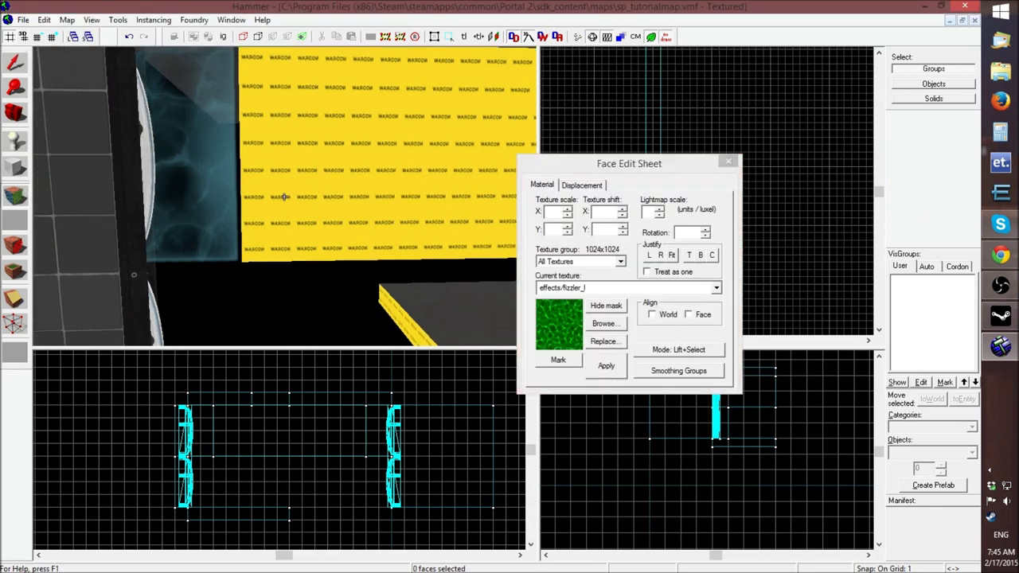
key("s")
key("z")
left_click(277, 179)
key("z")
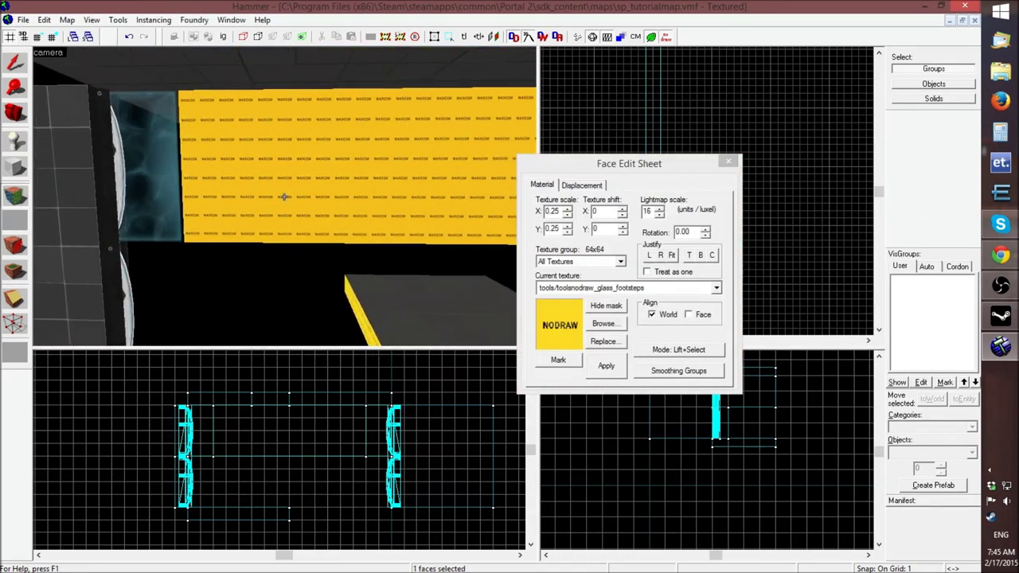
key("s")
key("z")
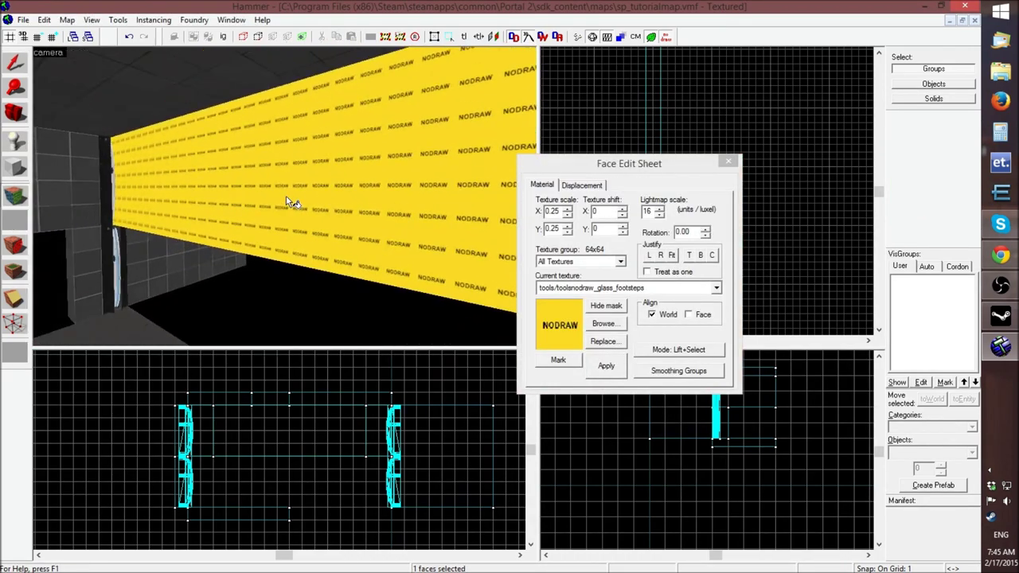
left_click(295, 195, "ctrl")
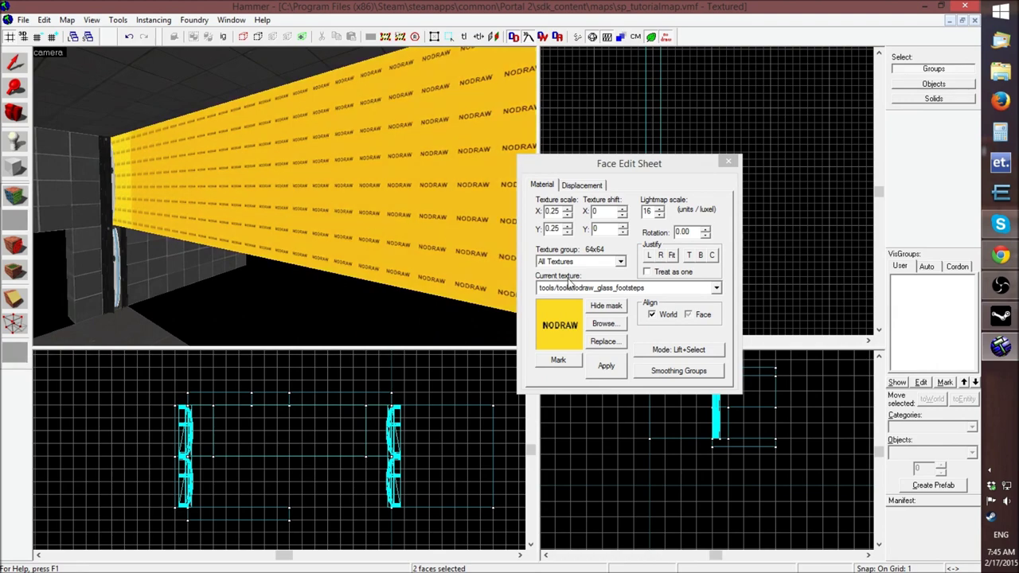
Apply effects/fizzler_center to the middle brush's two selected faces and fit the texture to them
left_click(604, 324)
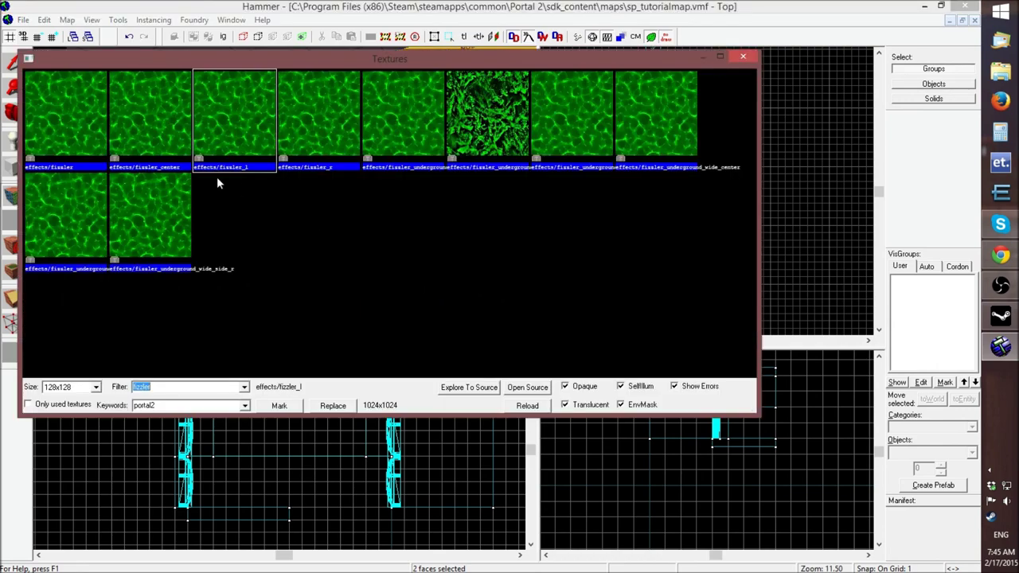
left_click(168, 136)
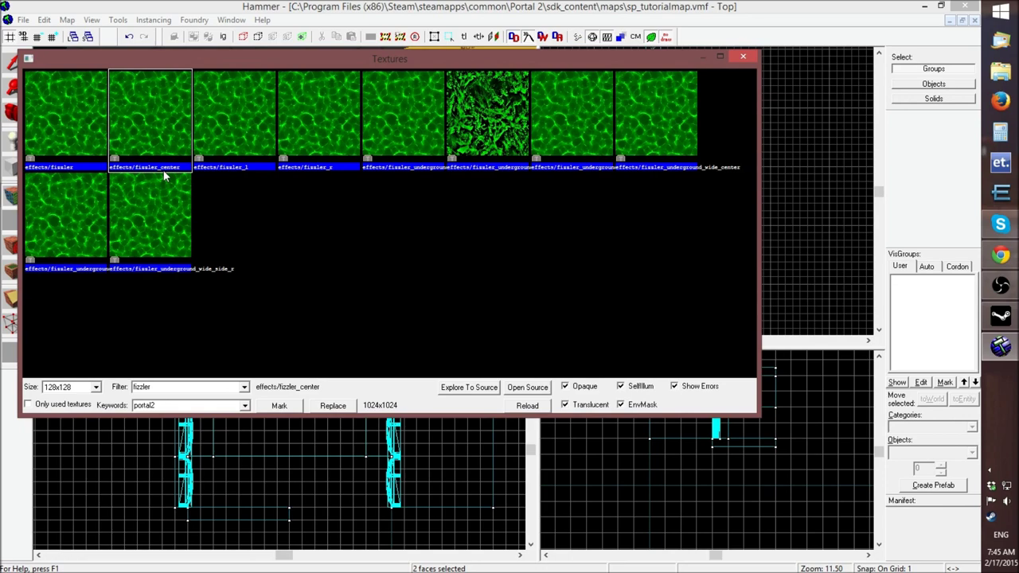
double_click(161, 137)
left_click(606, 366)
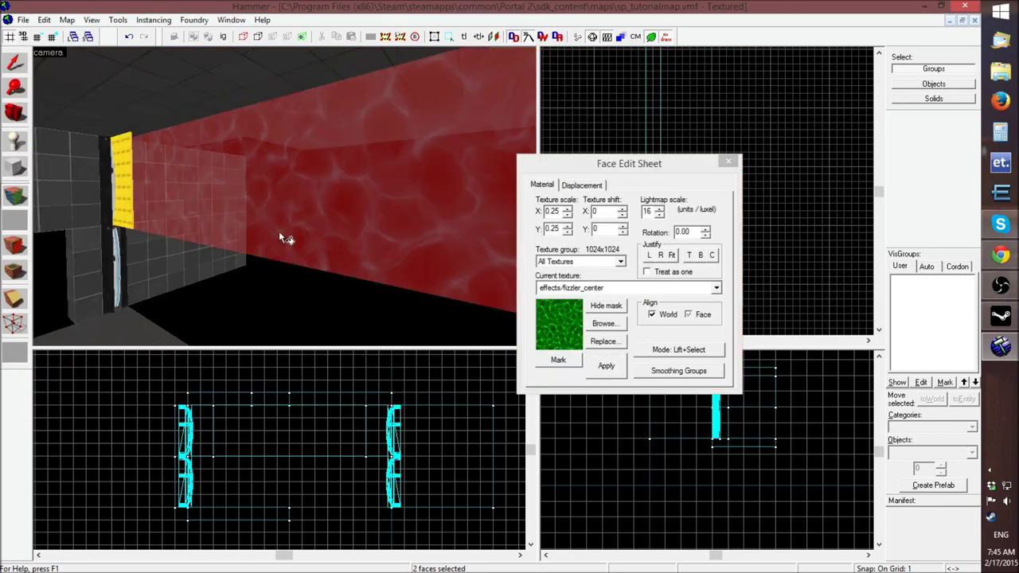
key("z")
key("s")
key("z")
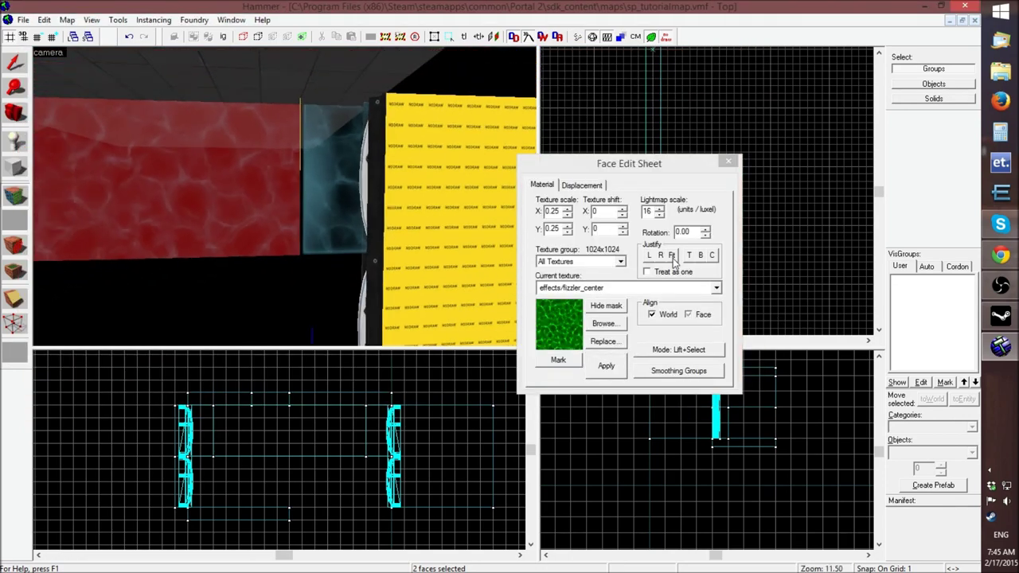
left_click(673, 258)
Select both wide faces of the remaining nodraw end piece at the opposite emitters
key("z")
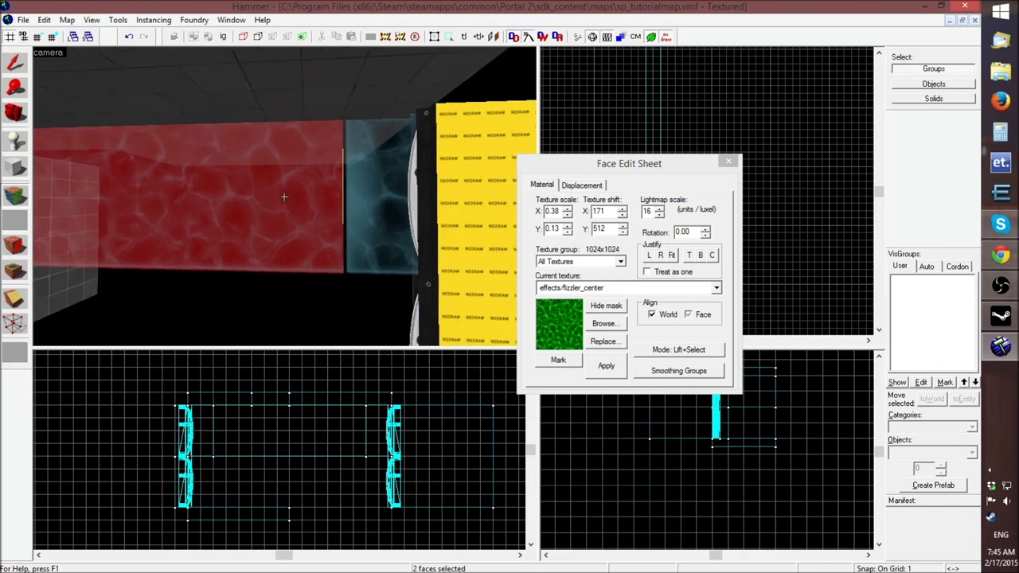
key("w")
key("w")
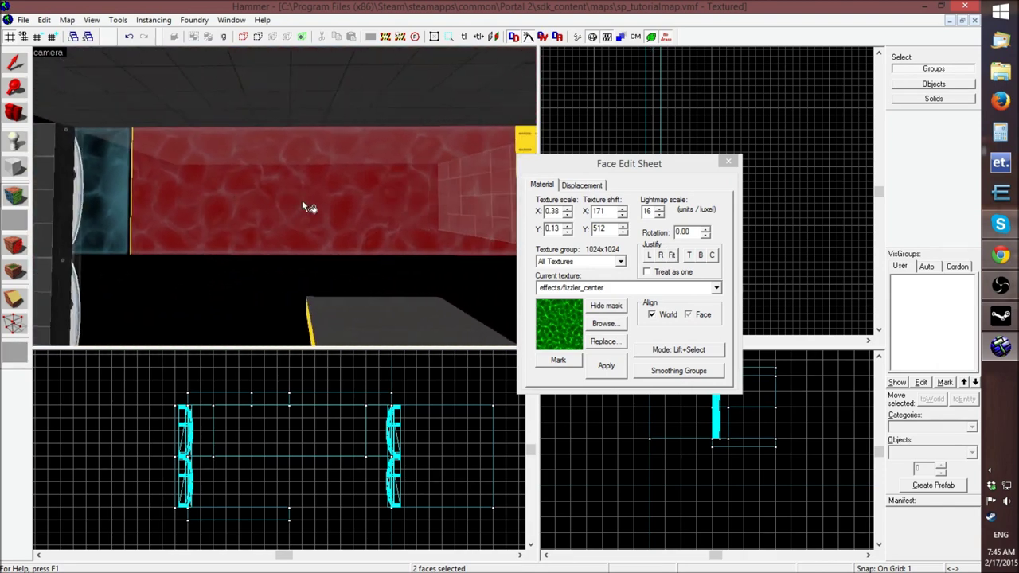
key("z")
left_click(419, 214)
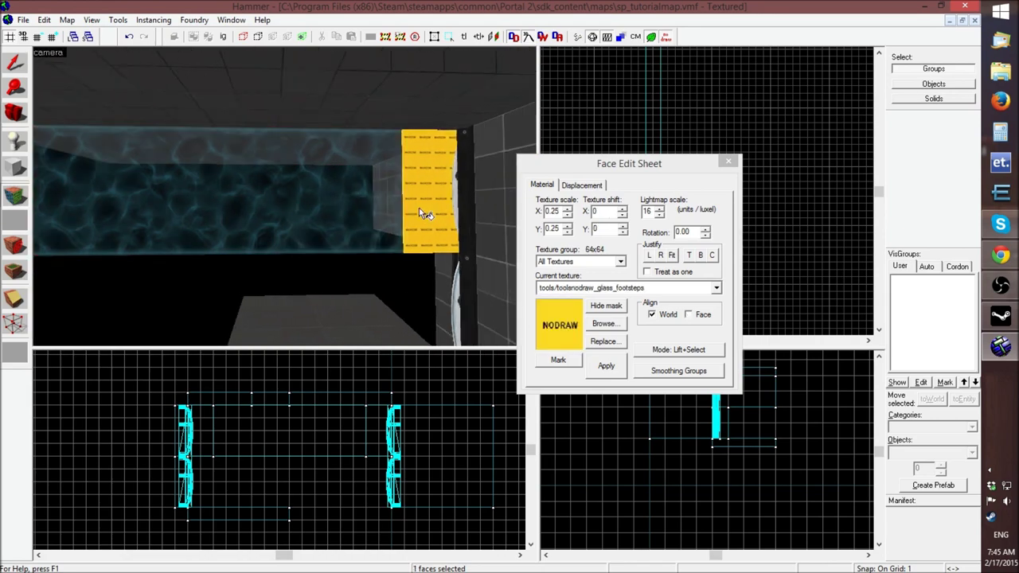
key("z")
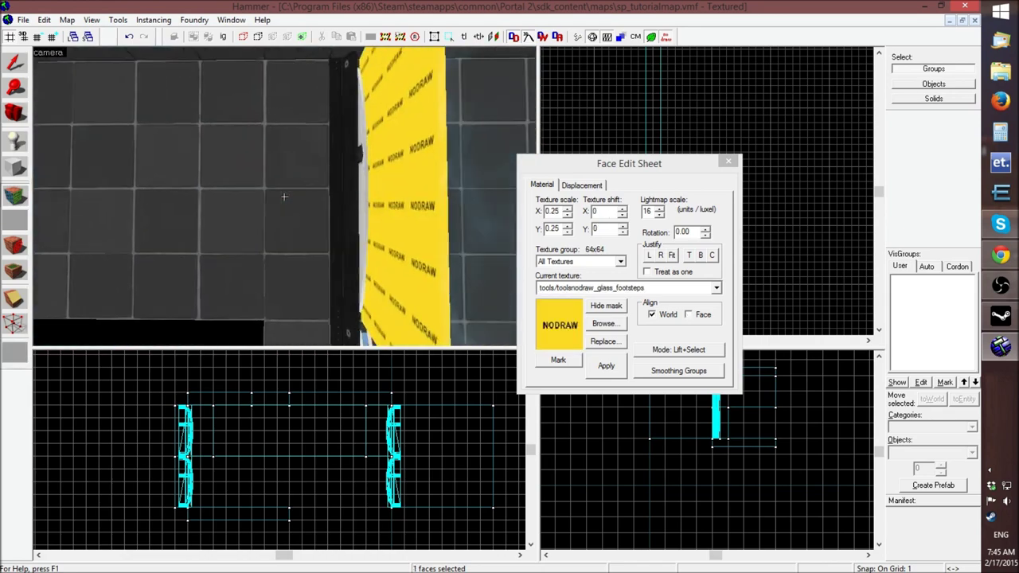
left_click(275, 189, "ctrl")
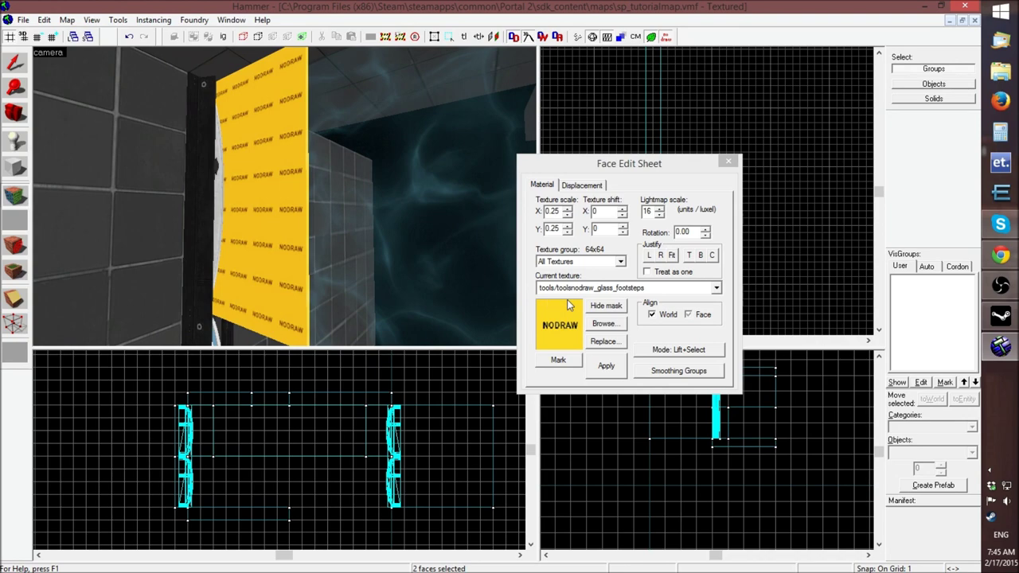
Apply effects/fizzler_r to the remaining end piece's two selected faces and fit the texture to them
left_click(605, 324)
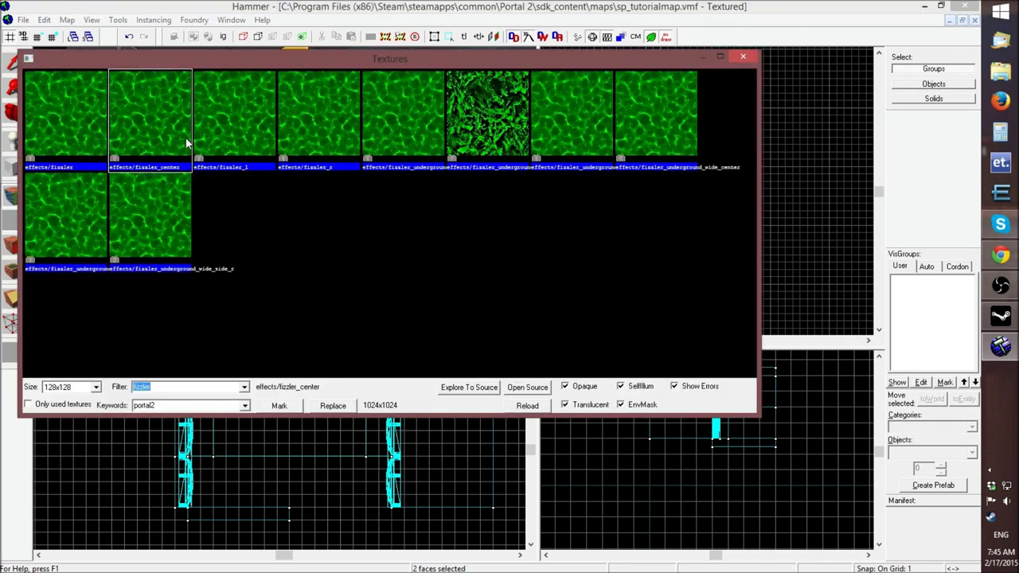
double_click(323, 126)
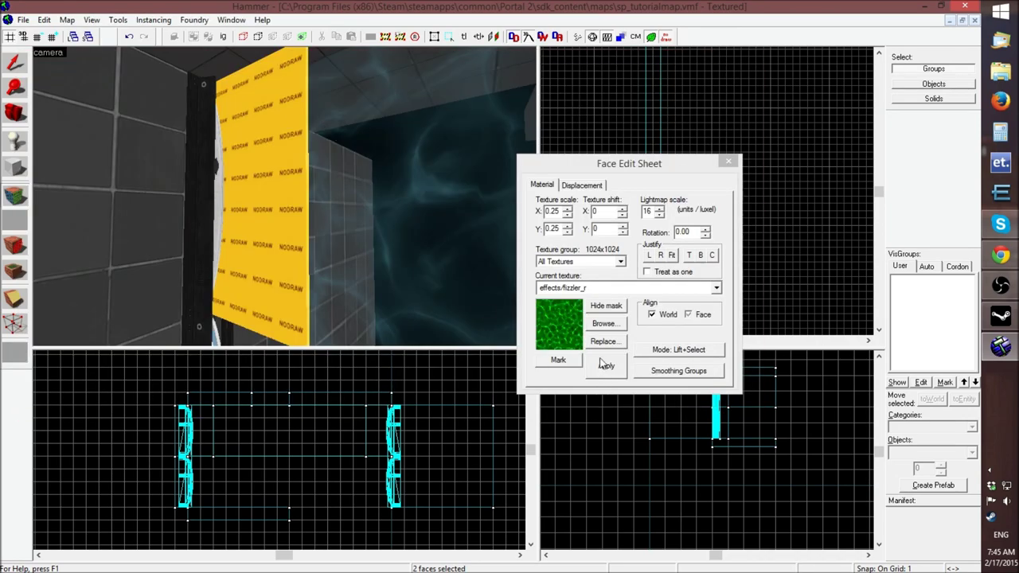
left_click(605, 366)
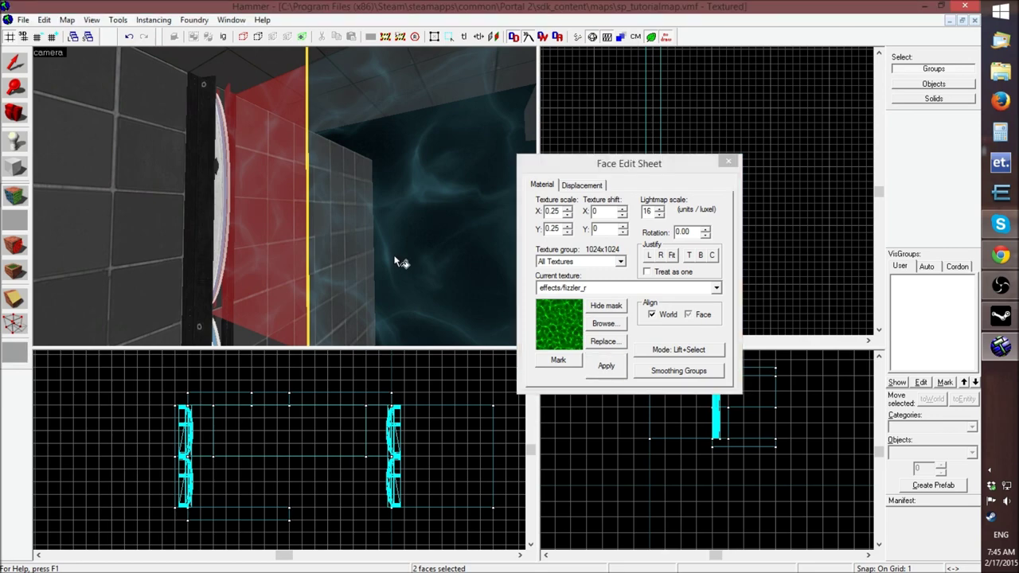
left_click(673, 260)
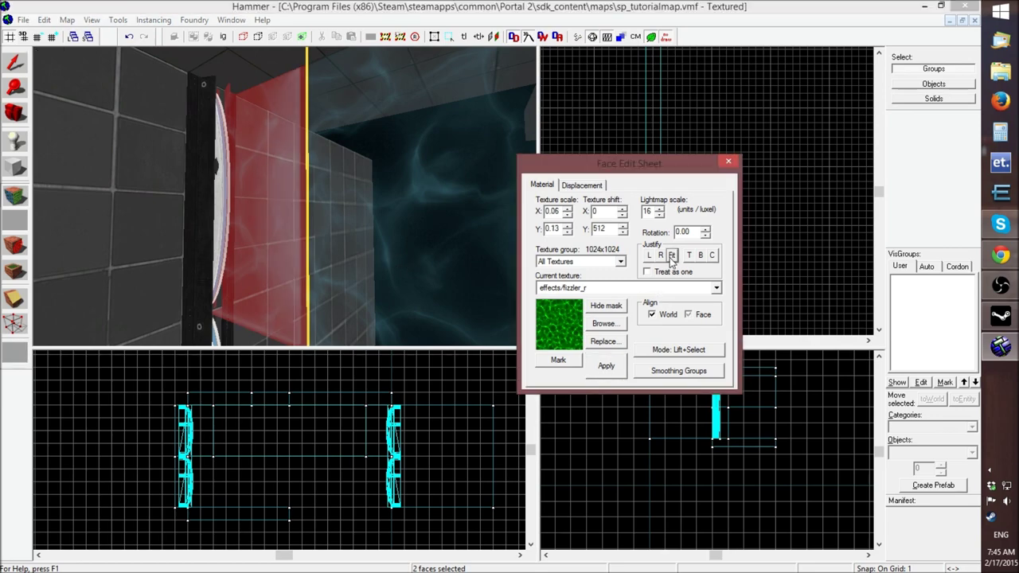
Select all six textured wide faces of the fizzler field, three on the front side and three on the back
key("z")
key("s")
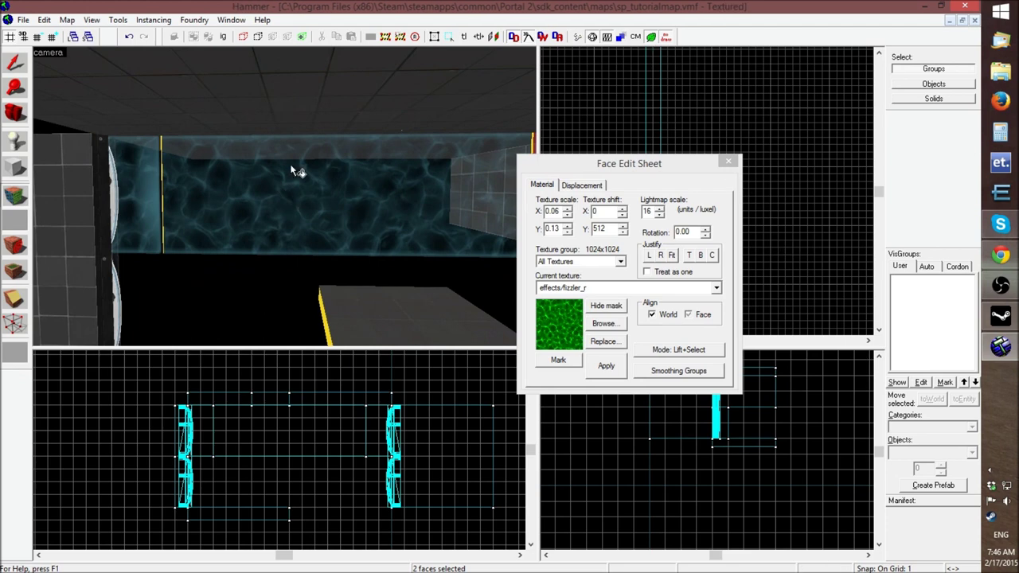
left_click(144, 181)
left_click(213, 199, "ctrl")
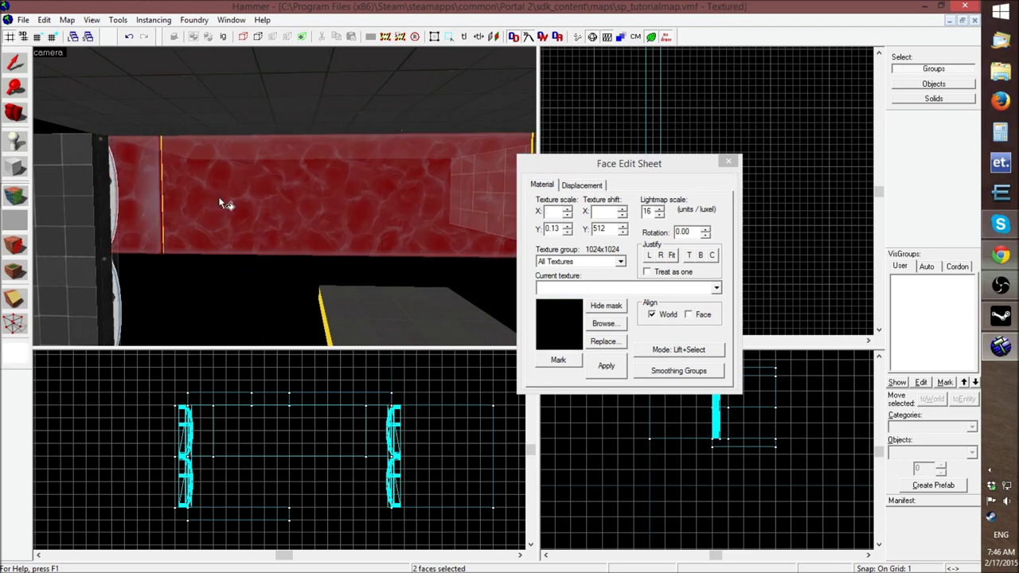
key("z")
key("z")
left_click(426, 200, "ctrl")
key("z")
key("w")
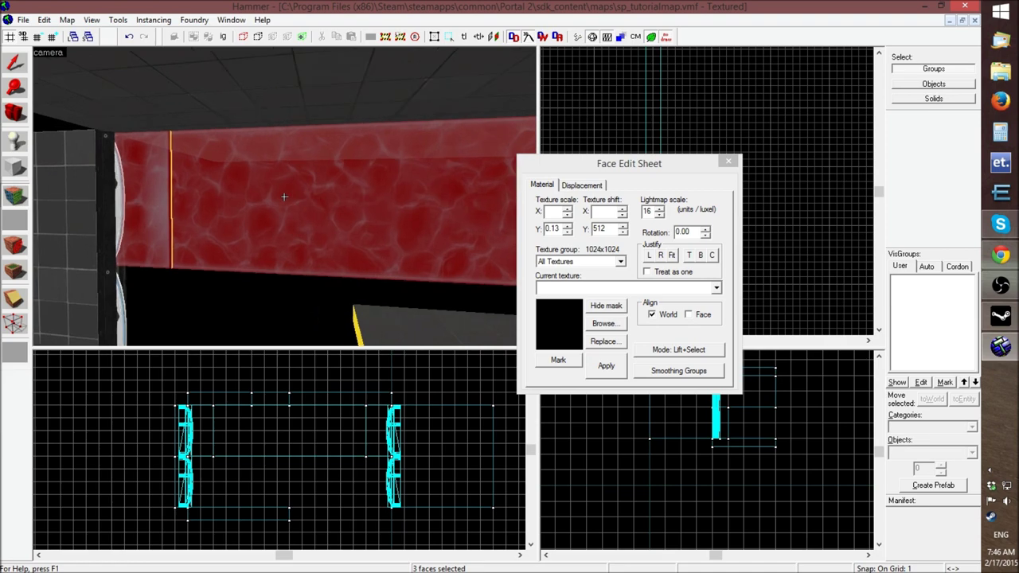
key("z")
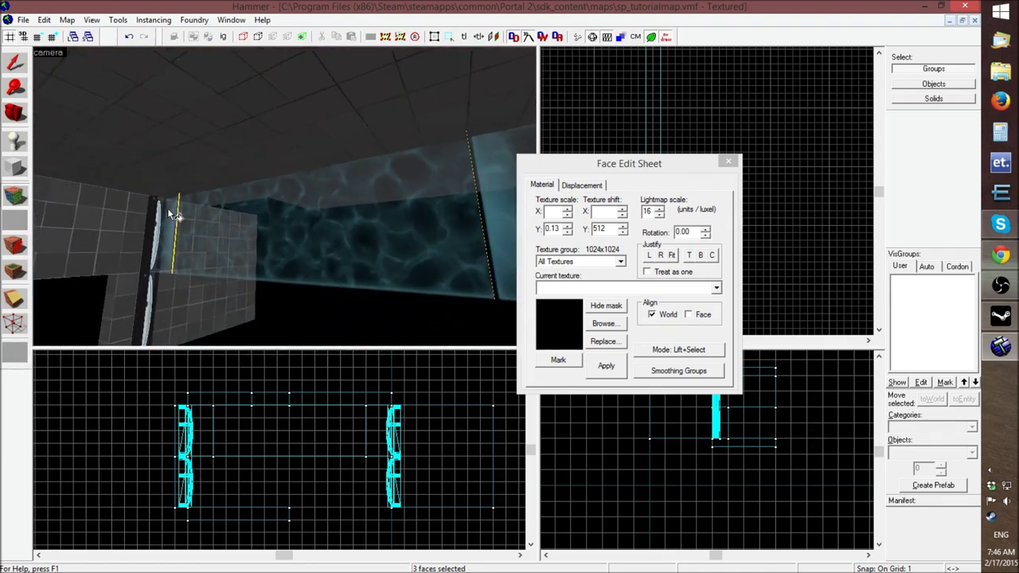
left_click(166, 218, "ctrl")
left_click(298, 237, "ctrl")
left_click(490, 189, "ctrl")
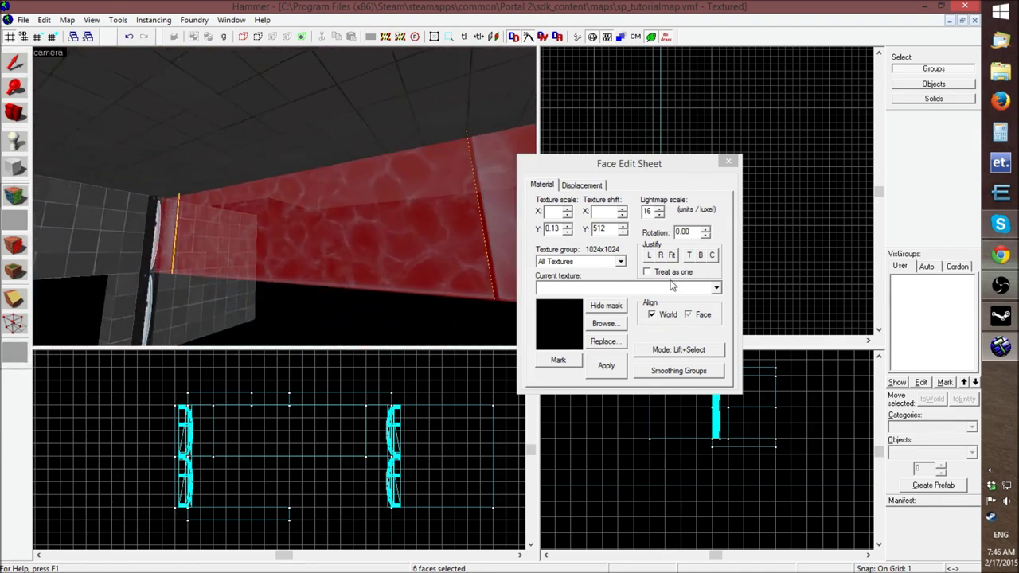
Fit the textures across the six selected faces with Treat as one enabled, and finish editing the faces
left_click(647, 272)
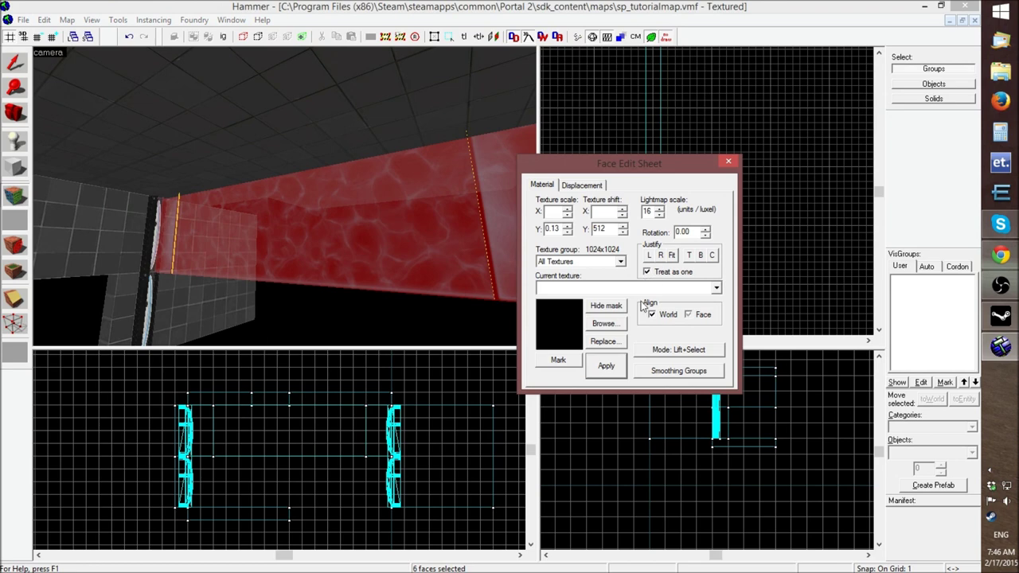
left_click(606, 366)
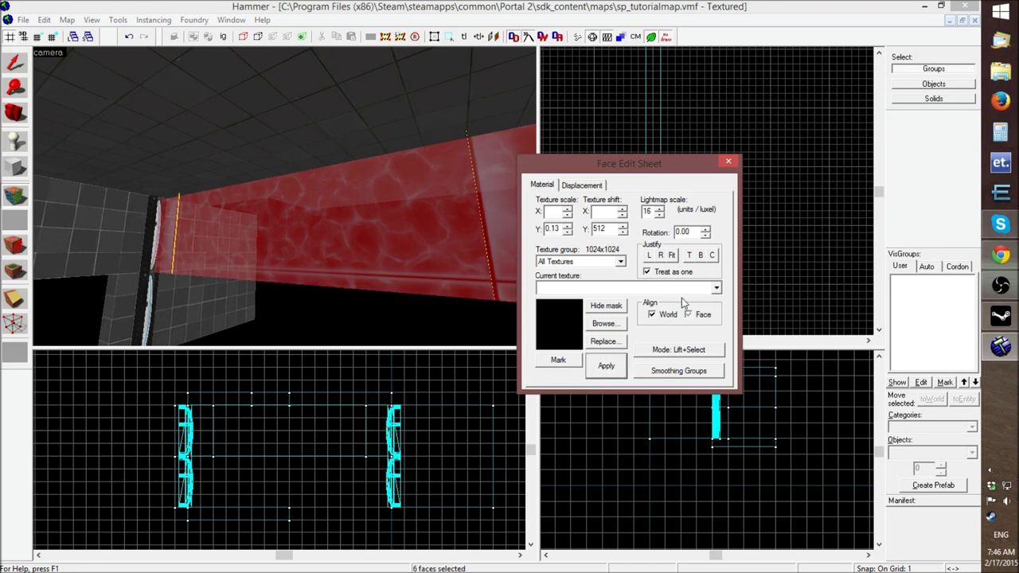
left_click(672, 255)
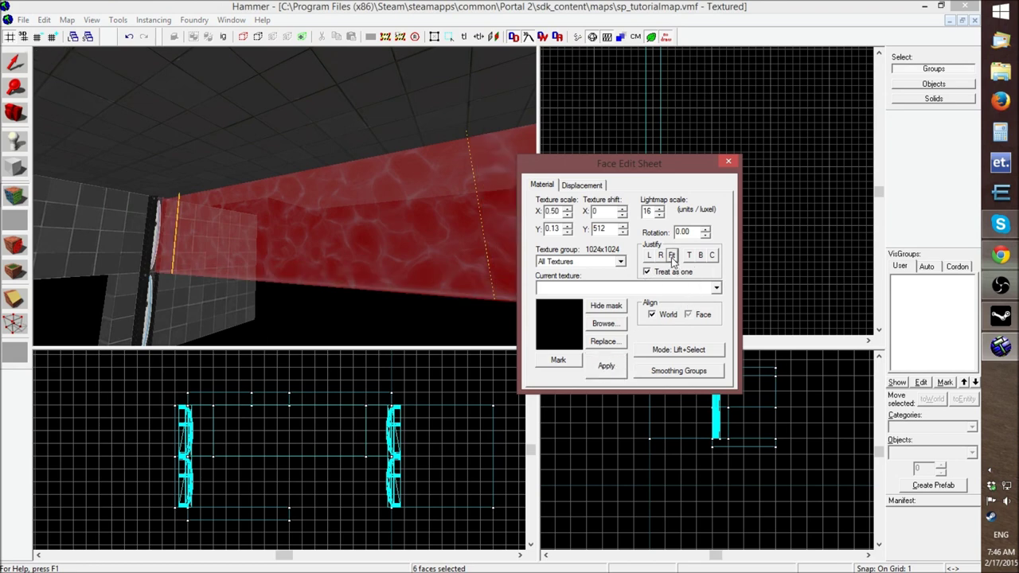
left_click(729, 162)
Reselect the three fizzler field faces on each side for texture editing
key("z")
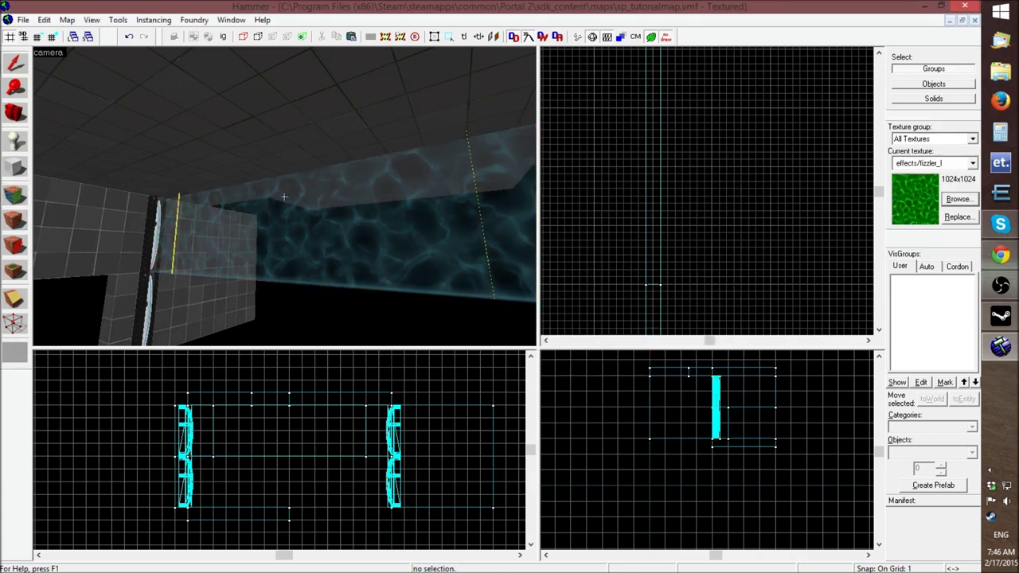
key("Left")
key("Left")
key("Left")
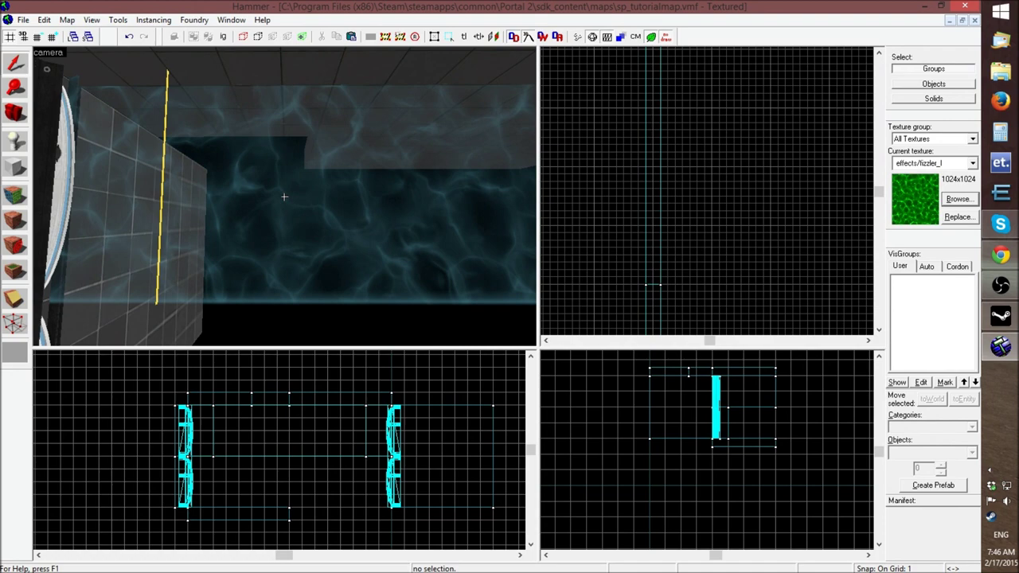
key("w")
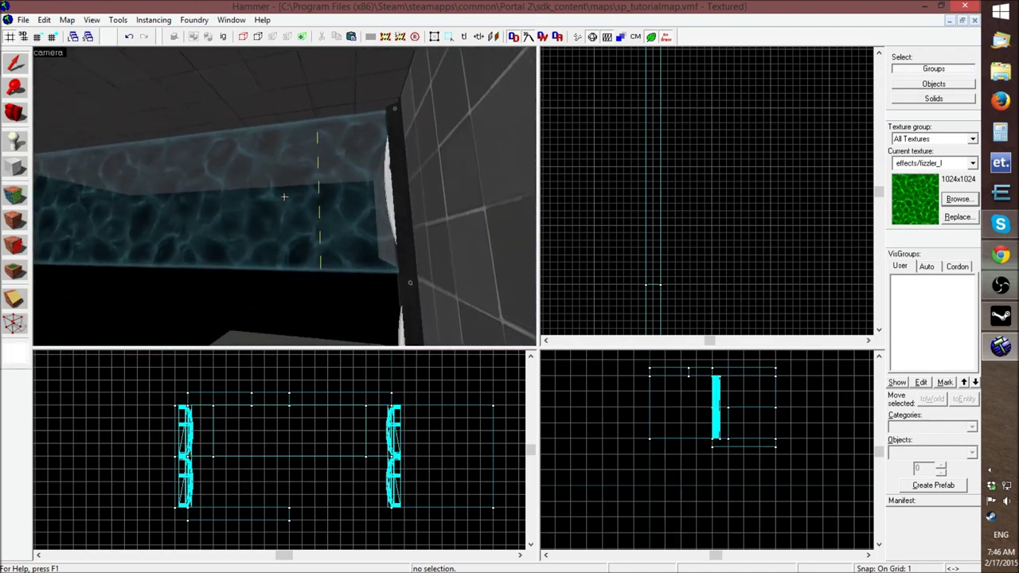
key("Left")
key("Left")
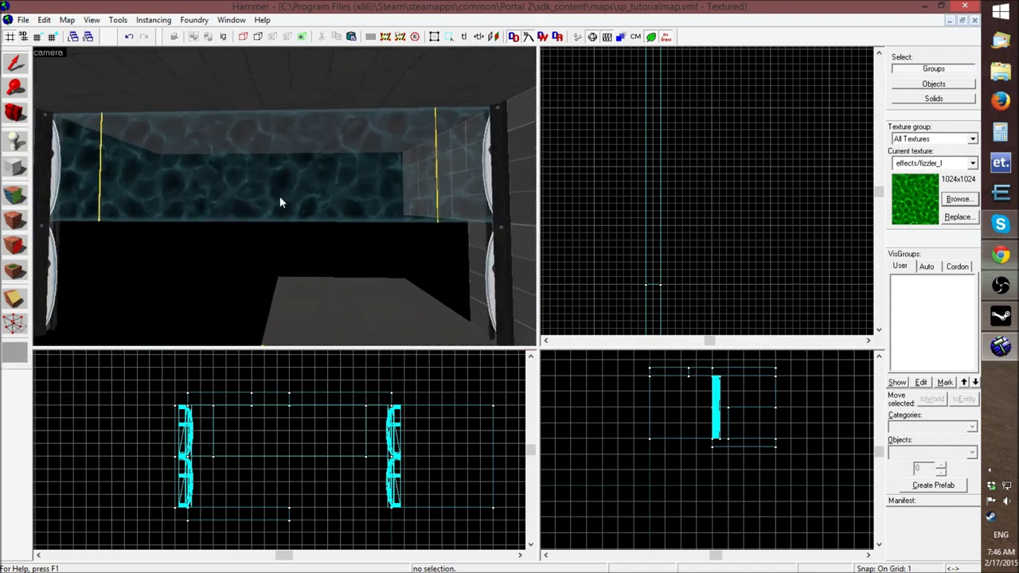
left_click(16, 221)
left_click(76, 171)
left_click(178, 182, "ctrl")
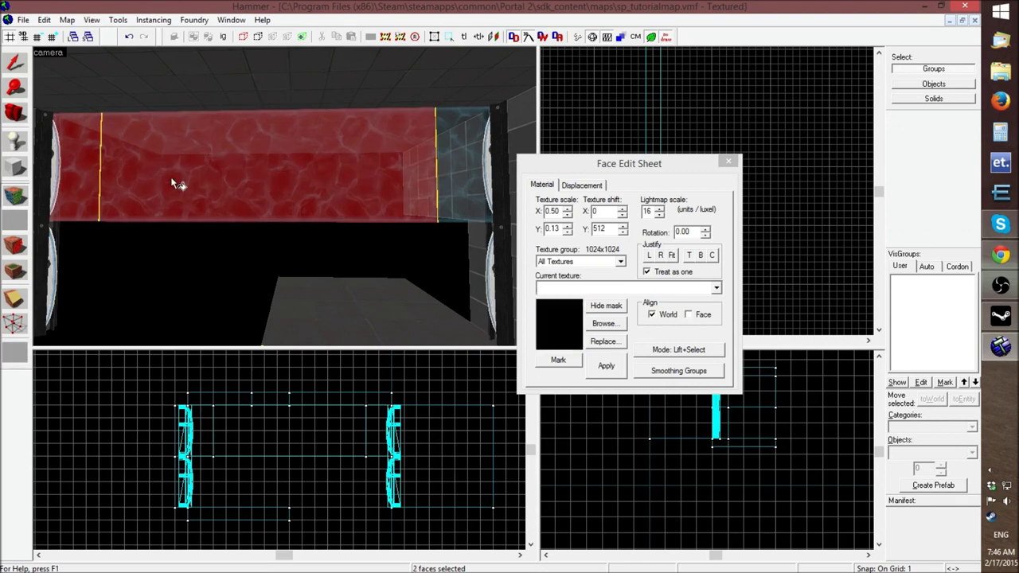
left_click(467, 175, "ctrl")
key("z")
key("w")
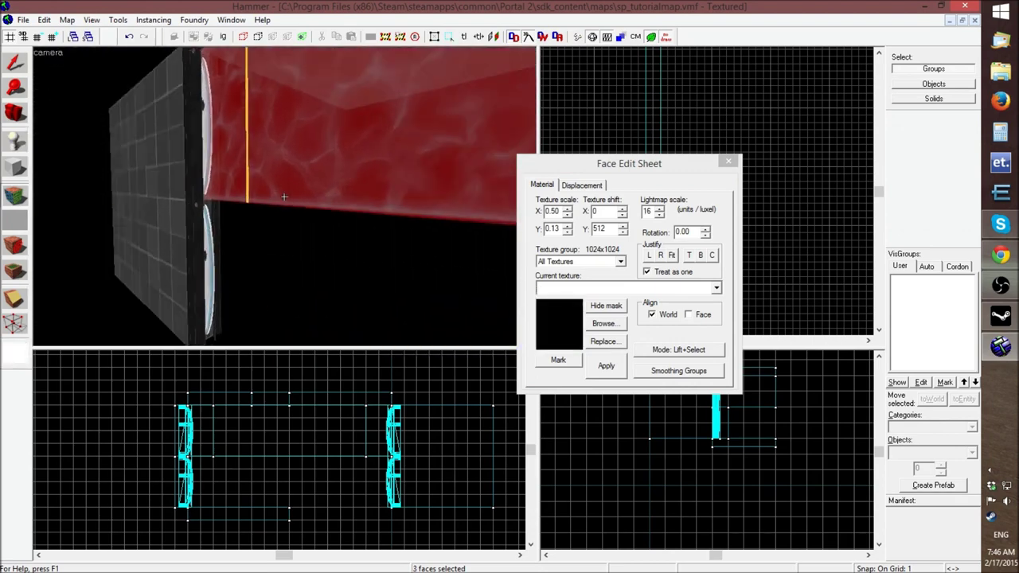
key("s")
key("z")
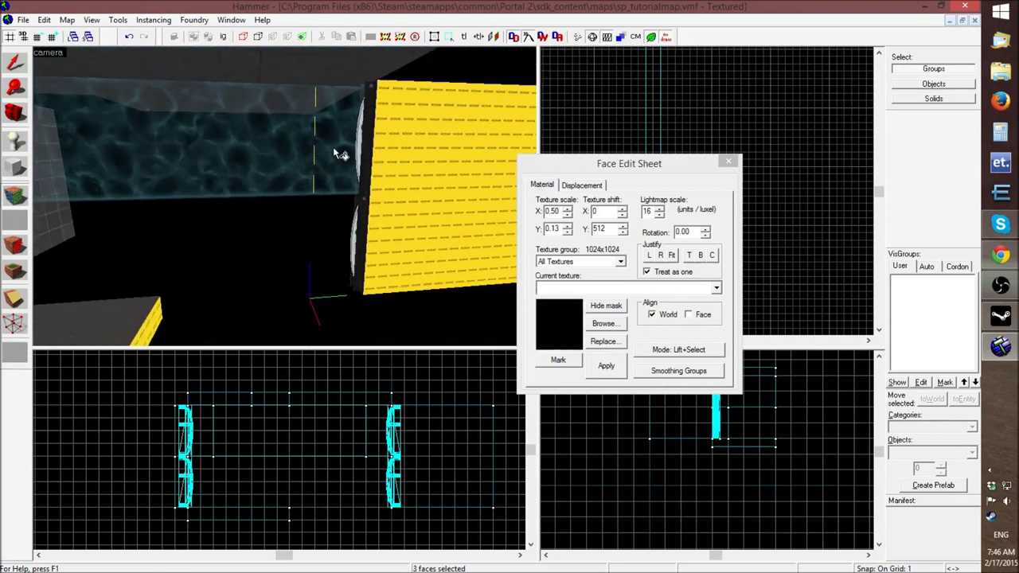
left_click(333, 147, "ctrl")
left_click(281, 145, "ctrl")
key("z")
key("z")
left_click(172, 162, "ctrl")
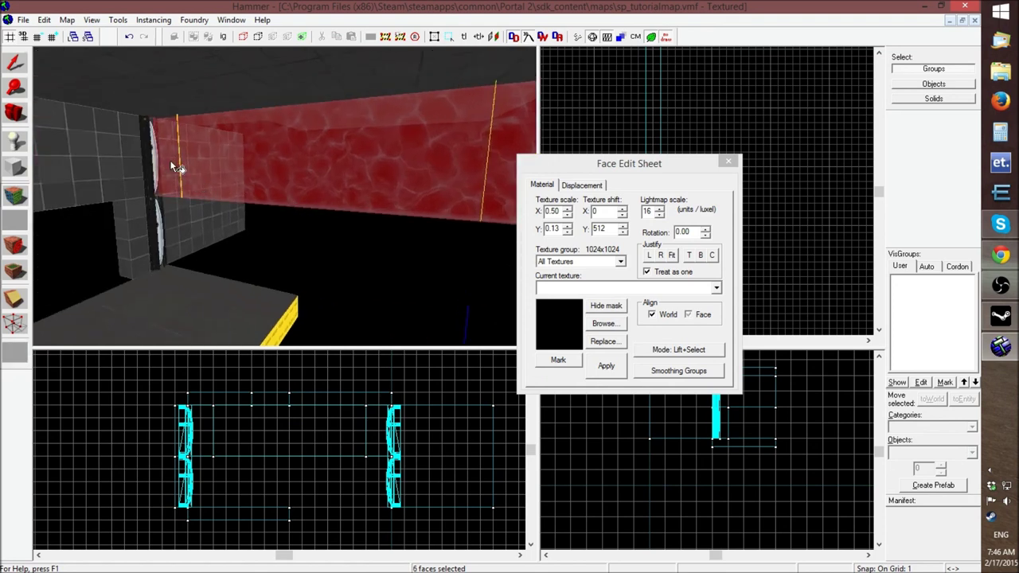
Center and fit the textures across the six selected faces as one, finish face editing, and save the map
left_click(713, 256)
left_click(671, 255)
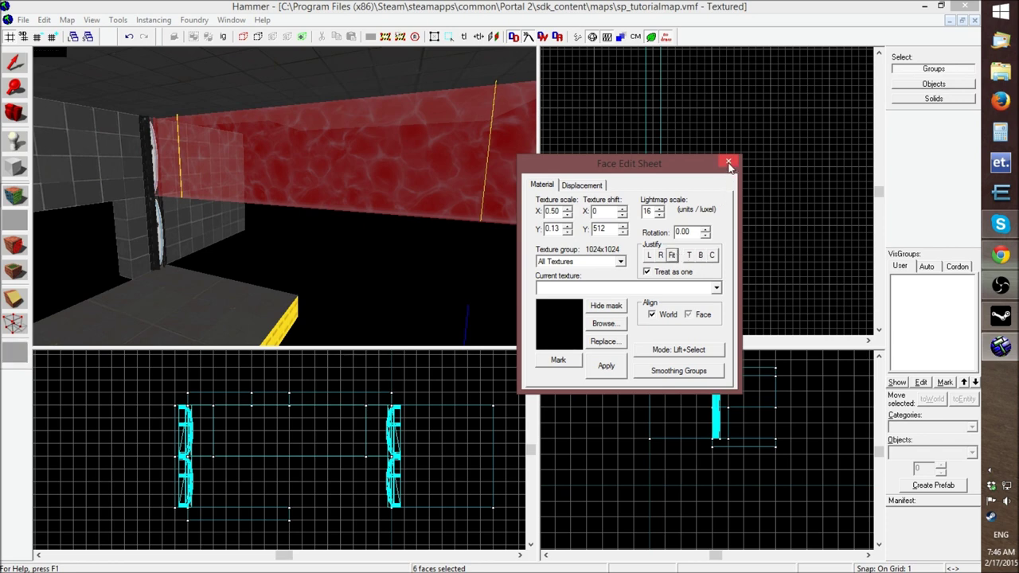
left_click(727, 160)
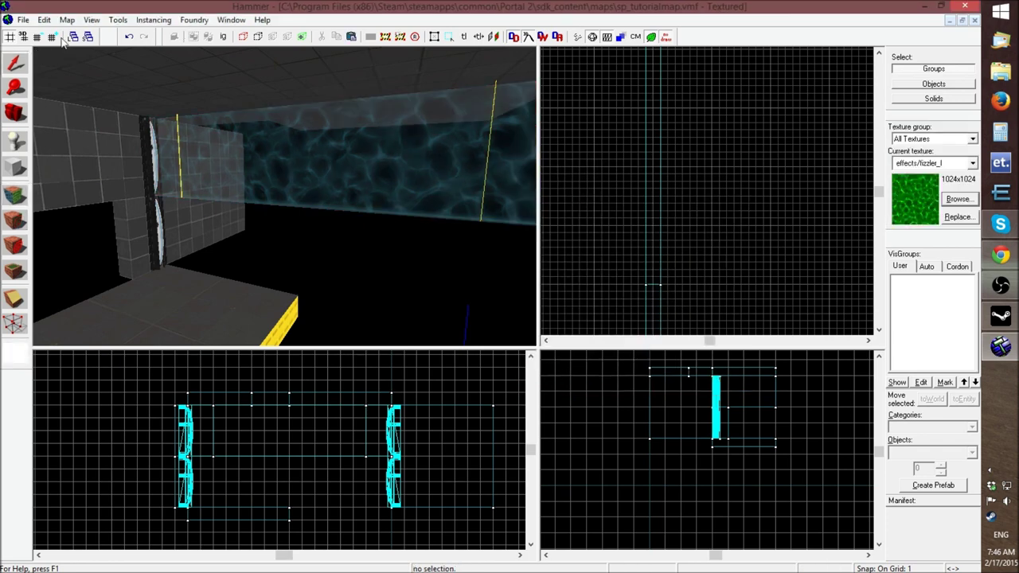
left_click(23, 19)
left_click(45, 81)
Examine the fizzler field's textures and alignment between the emitters from close up and from a distance
key("z")
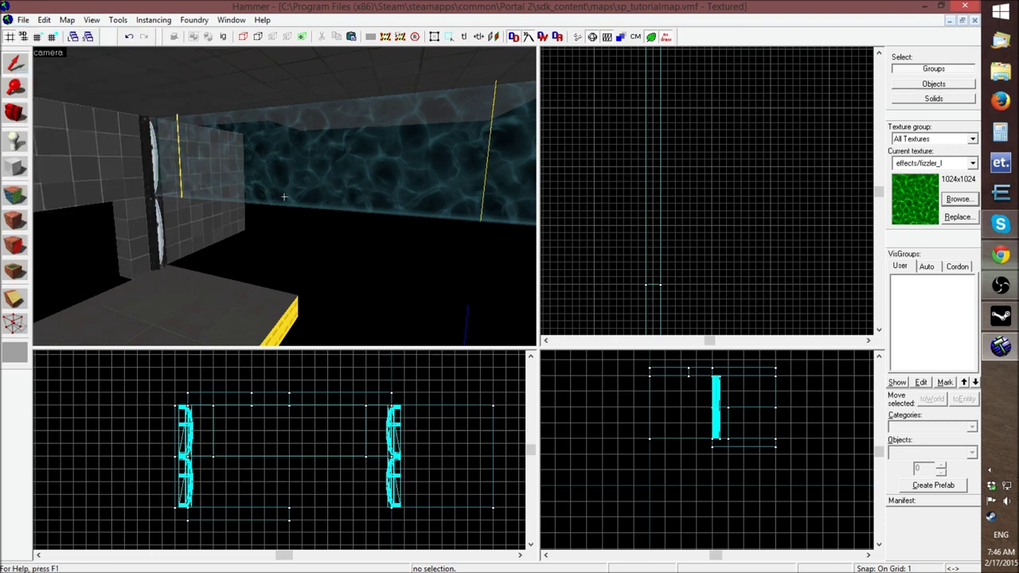
key("s")
key("w")
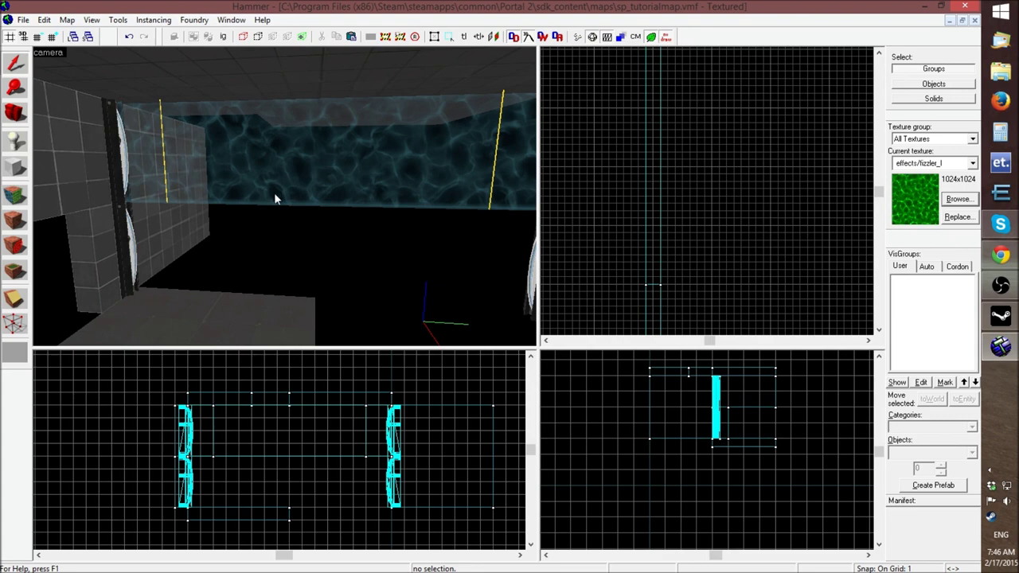
key("z")
key("w")
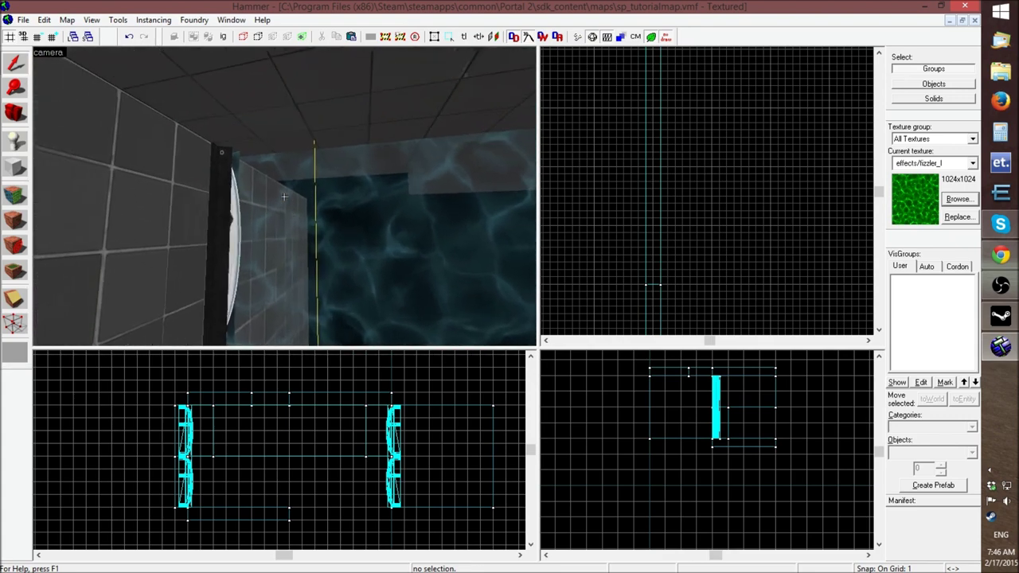
key("w")
key("s")
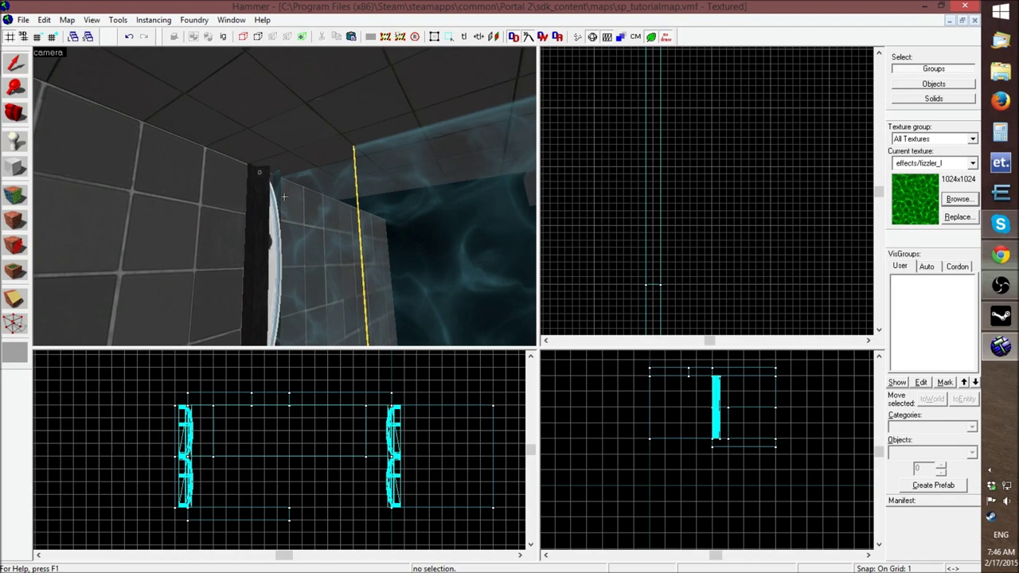
key("s")
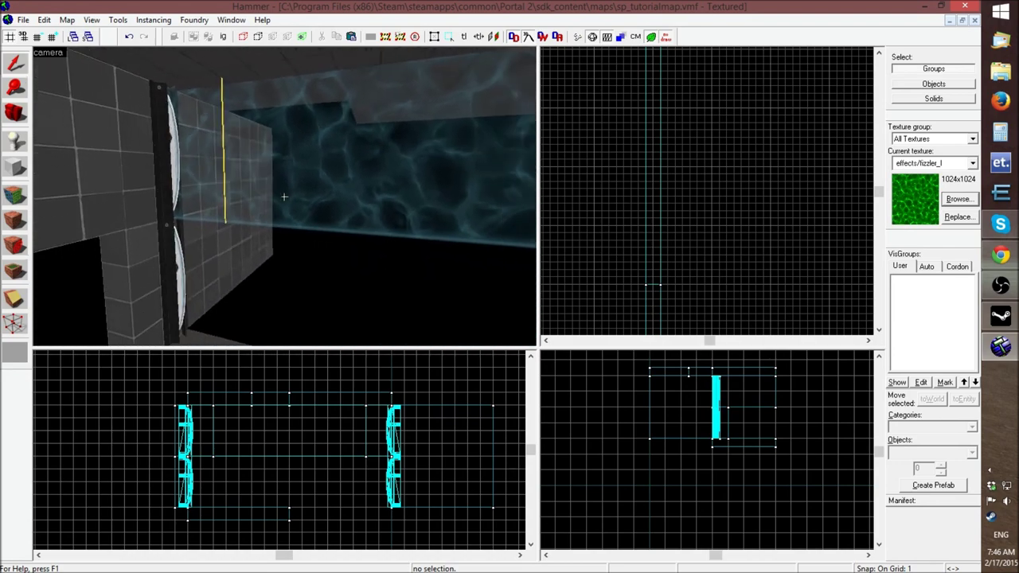
key("w")
key("w")
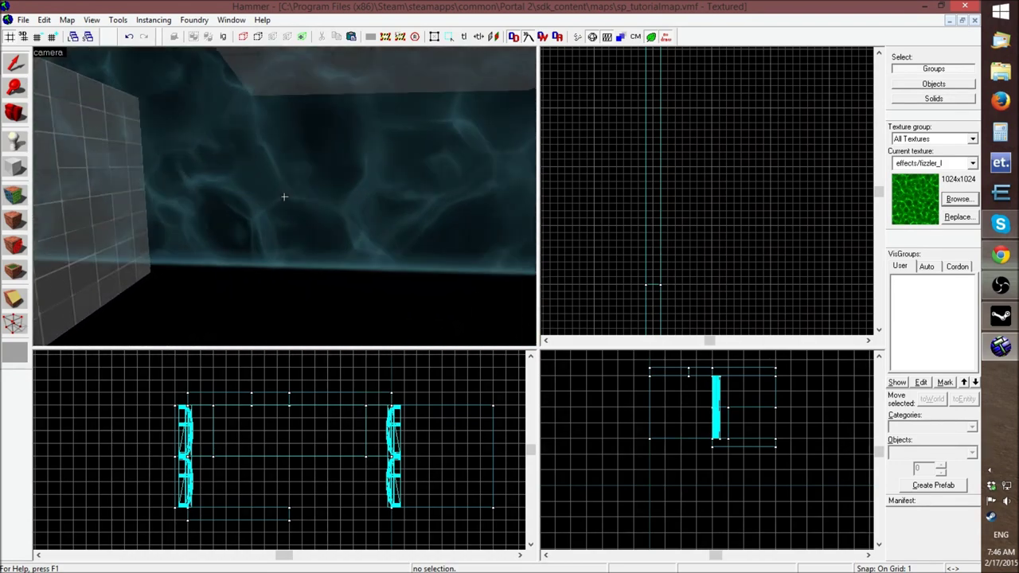
key("s")
key("s")
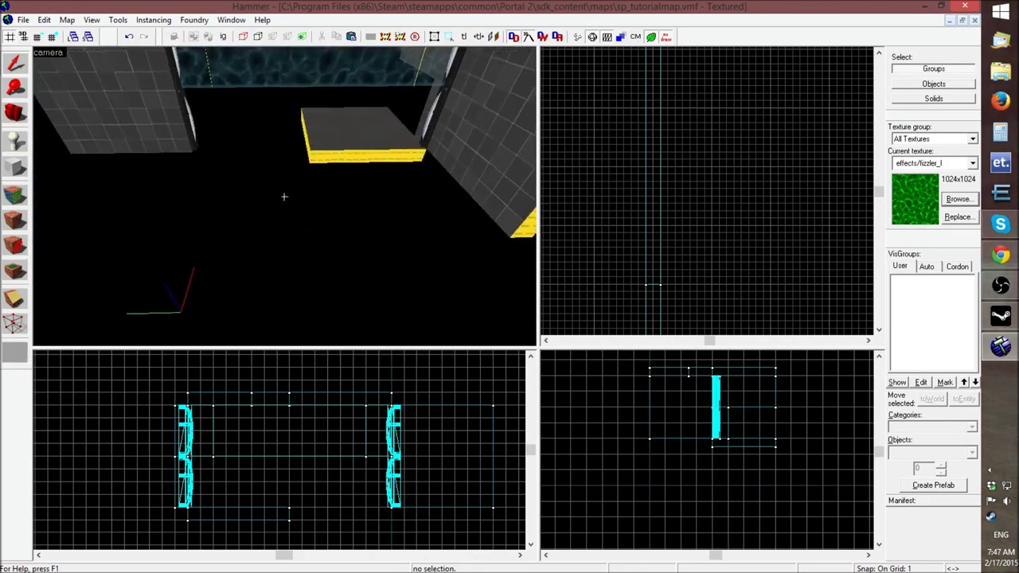
key("w")
key("z")
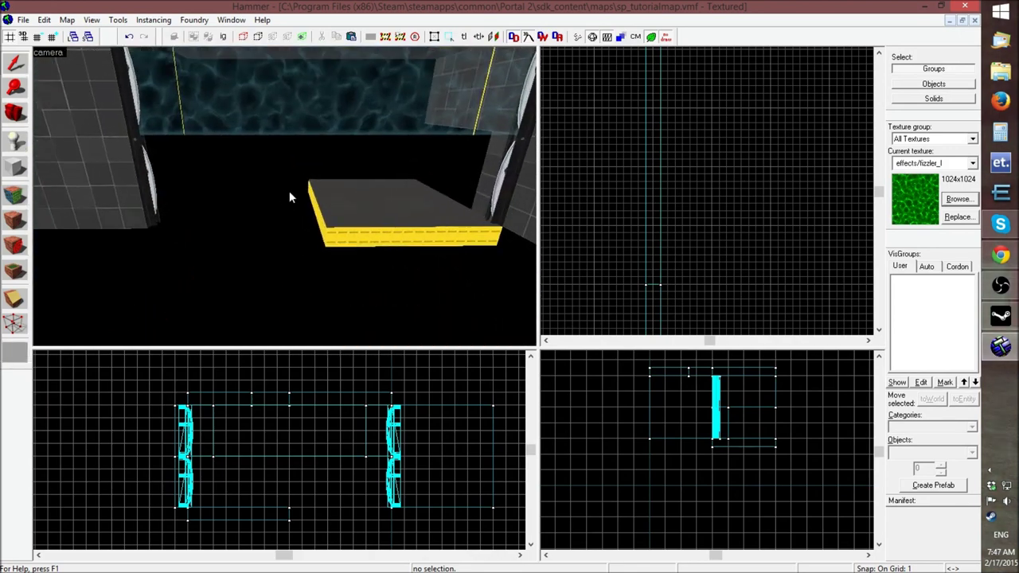
scroll(727, 212, "down", 6)
key("z")
key("s")
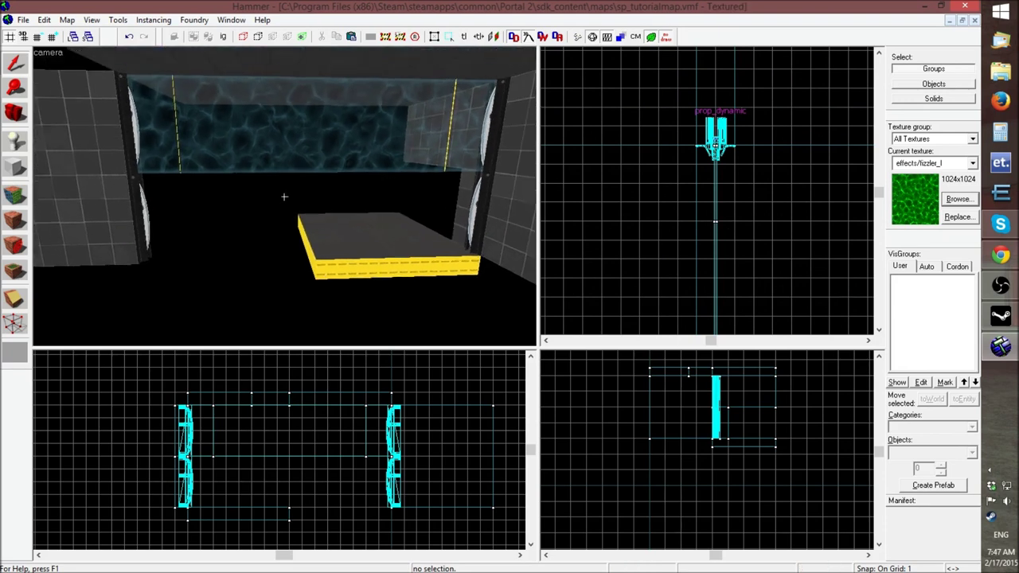
Select the three fizzler field brushes and tie them to an entity
key("z")
left_click(158, 120)
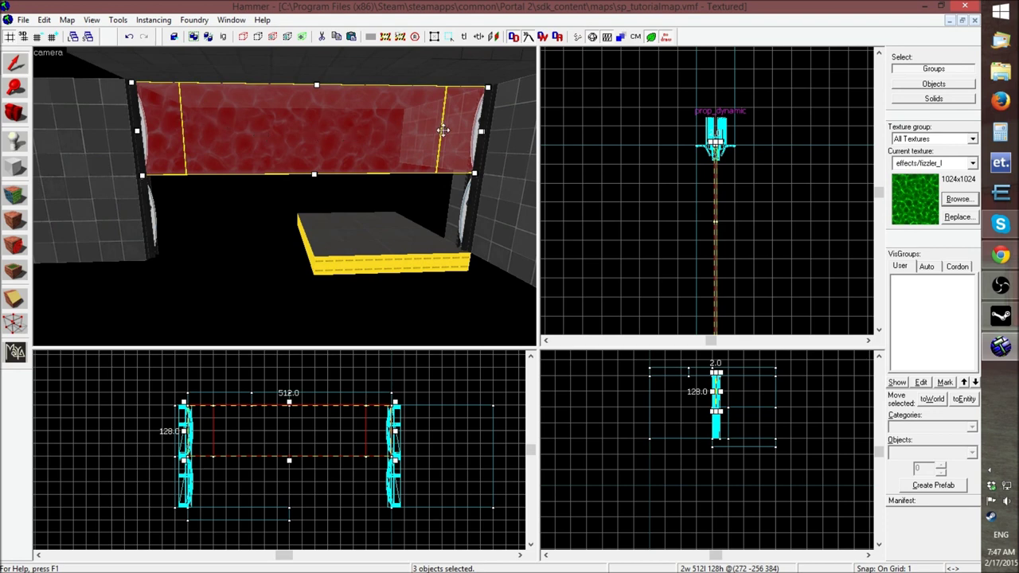
double_click(306, 128)
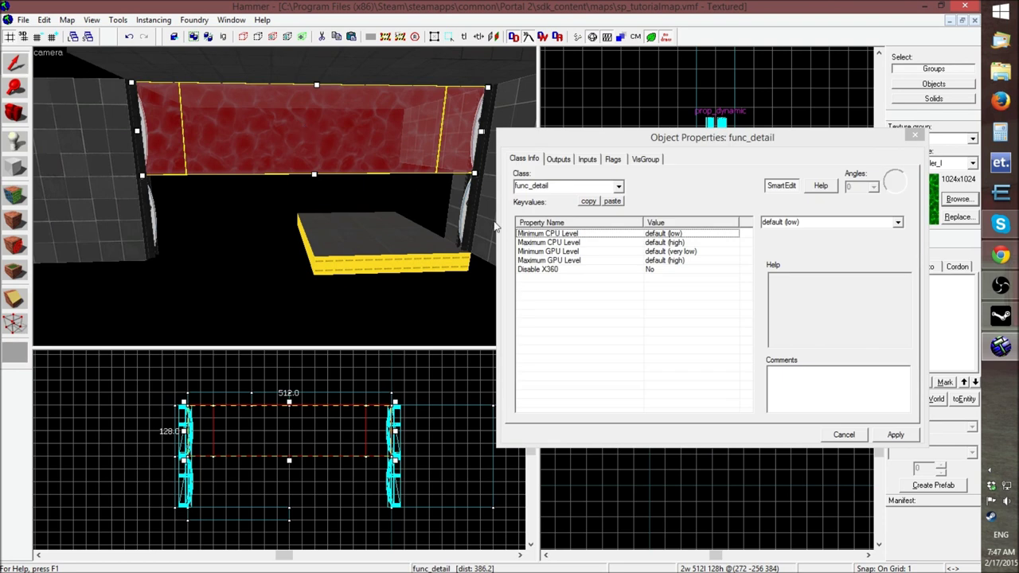
left_click_drag(614, 140, 560, 129)
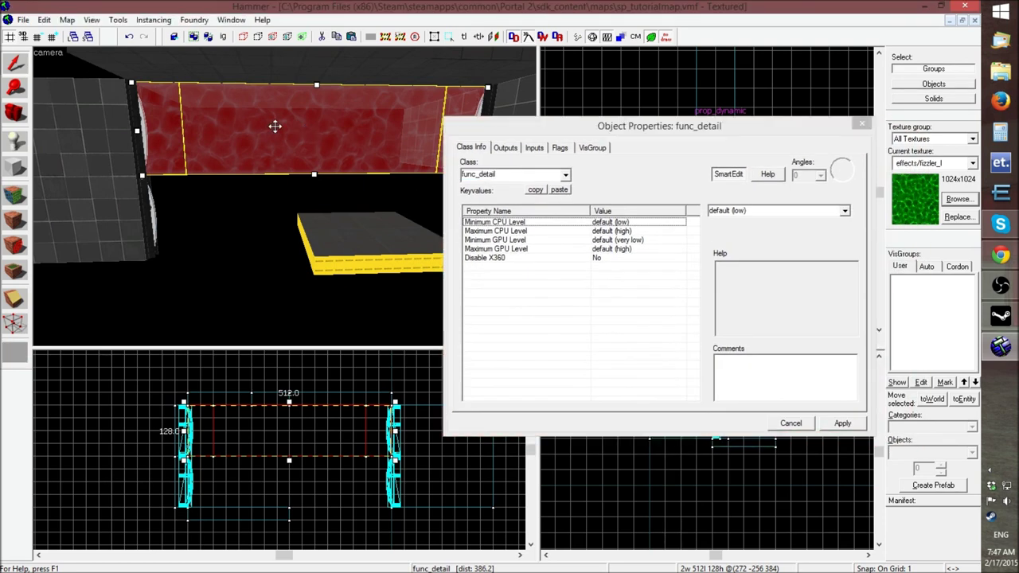
Change the fizzler field's entity class to trigger_portal_cleanser and apply it
double_click(500, 174)
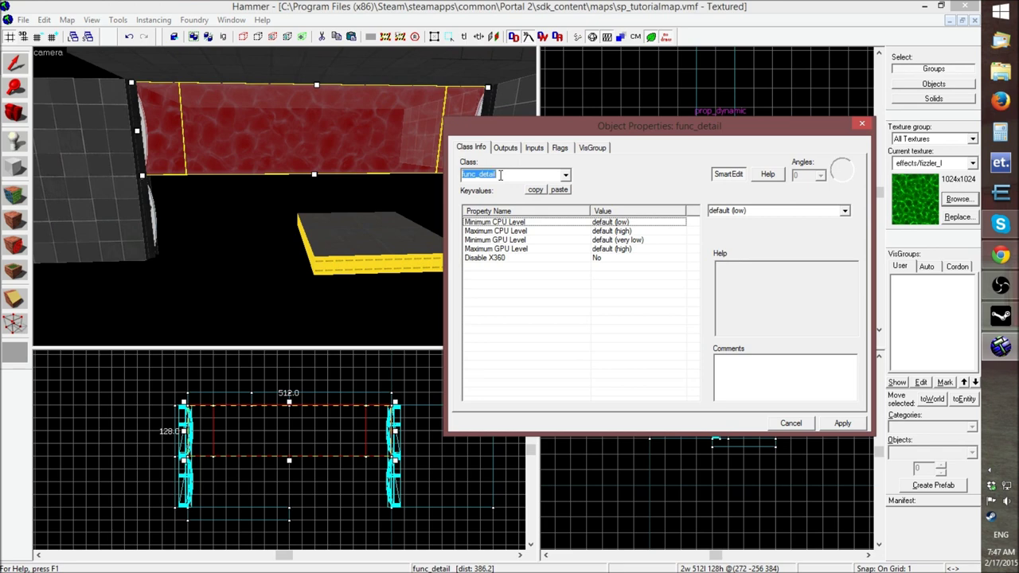
type("portal")
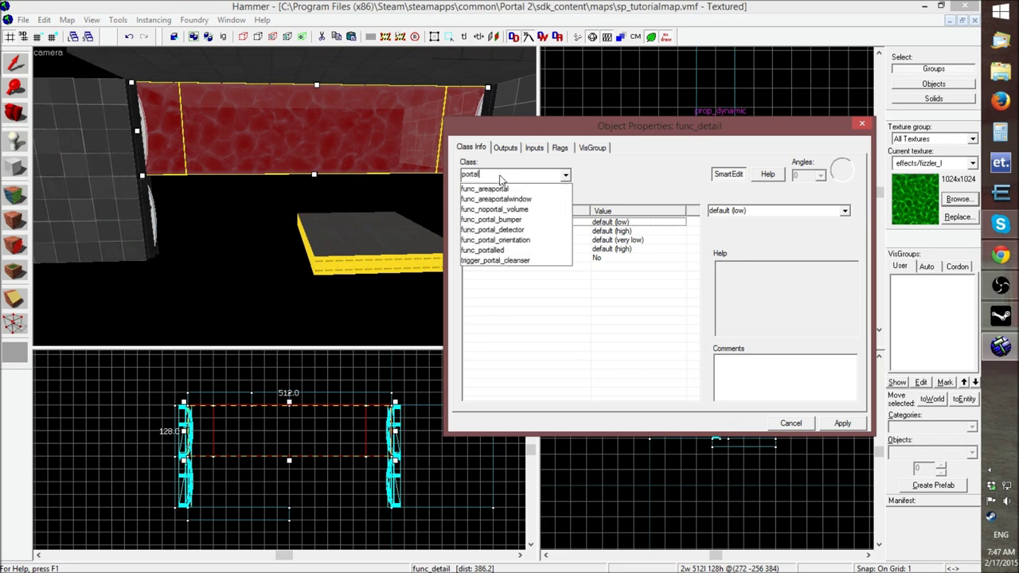
type("_cl")
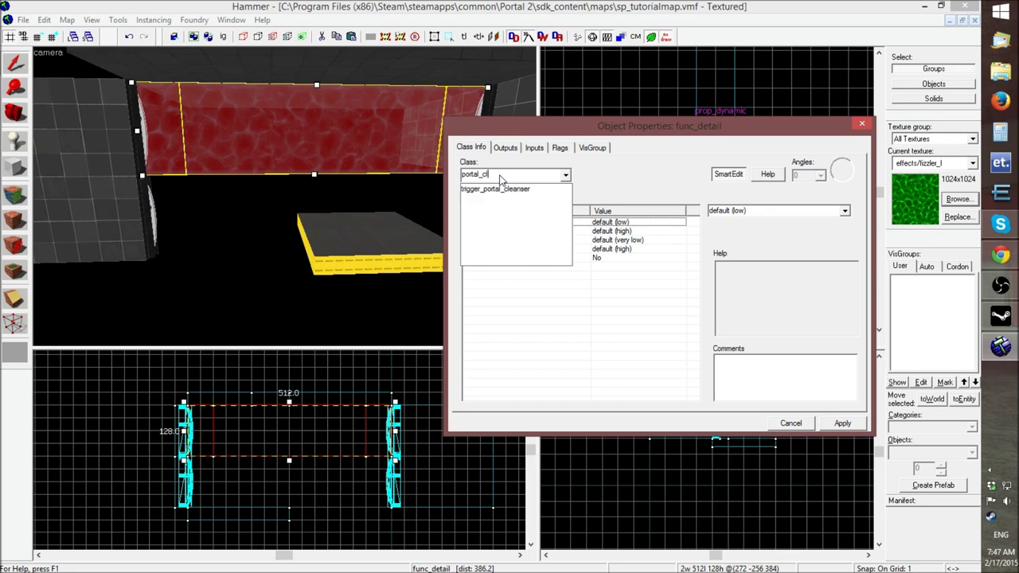
left_click(497, 189)
left_click(896, 436)
left_click(842, 423)
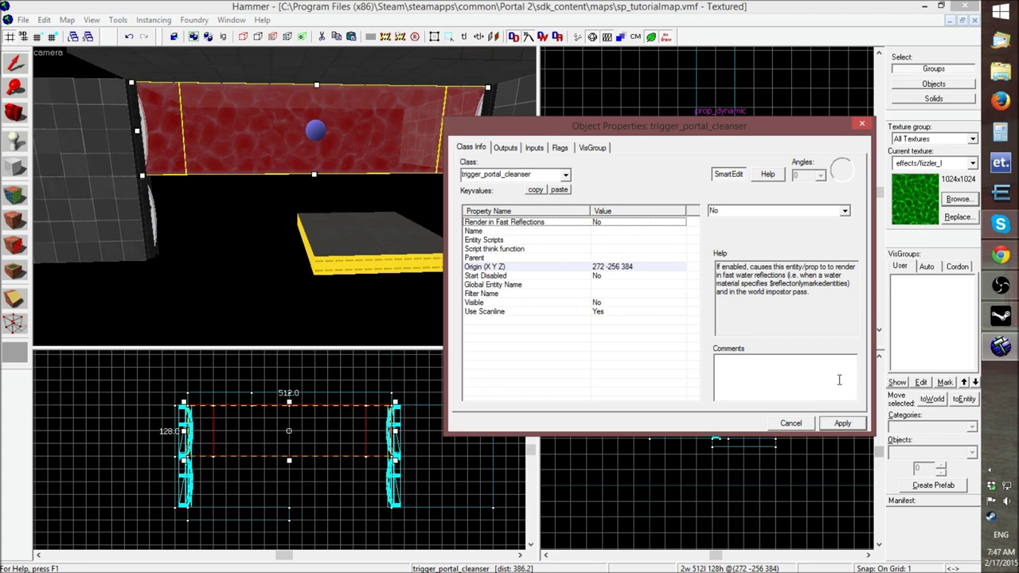
Set the Visible property of the trigger_portal_cleanser to Yes and apply the change
left_click(607, 302)
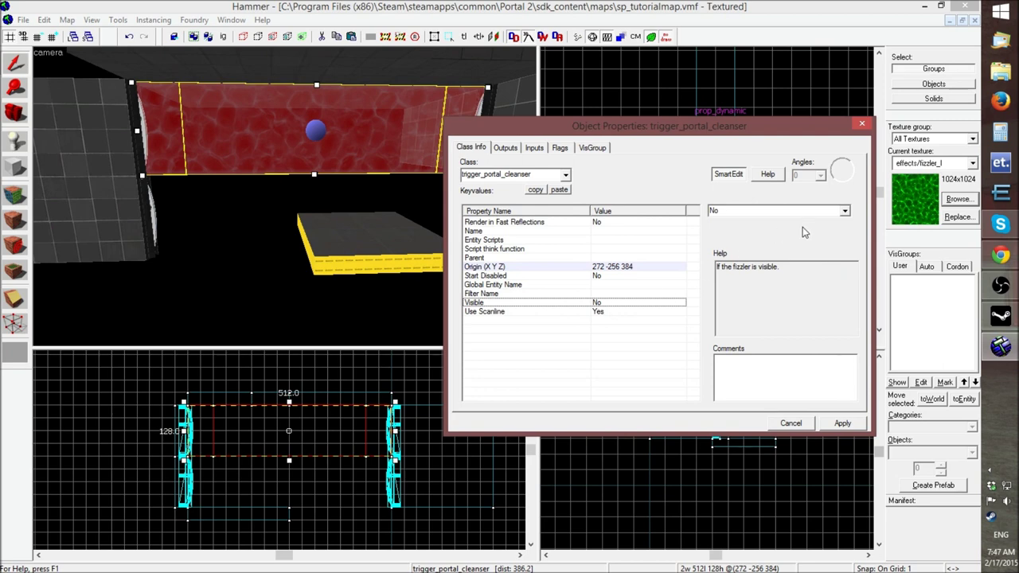
left_click(845, 211)
left_click(765, 228)
left_click(589, 305)
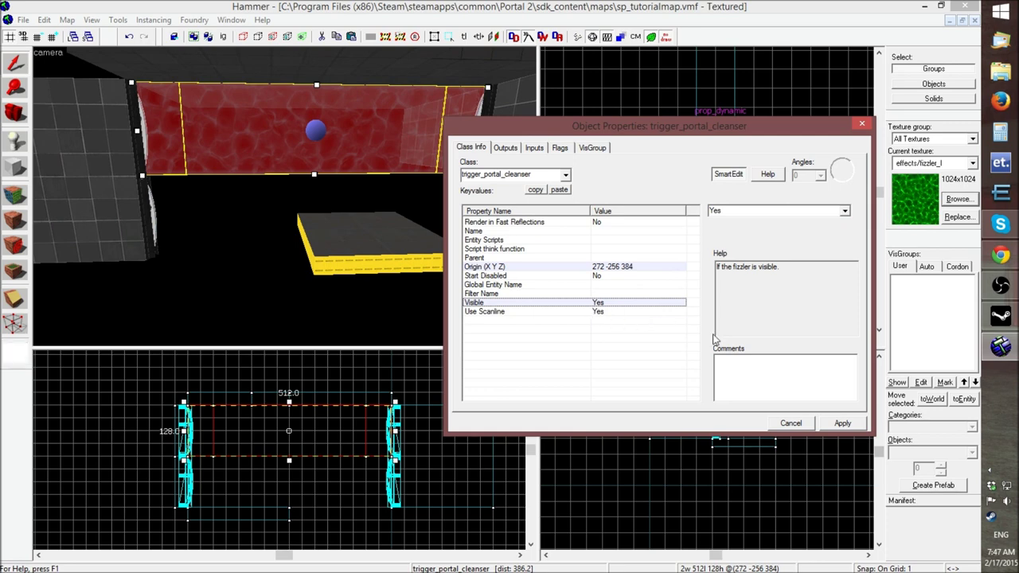
left_click(836, 427)
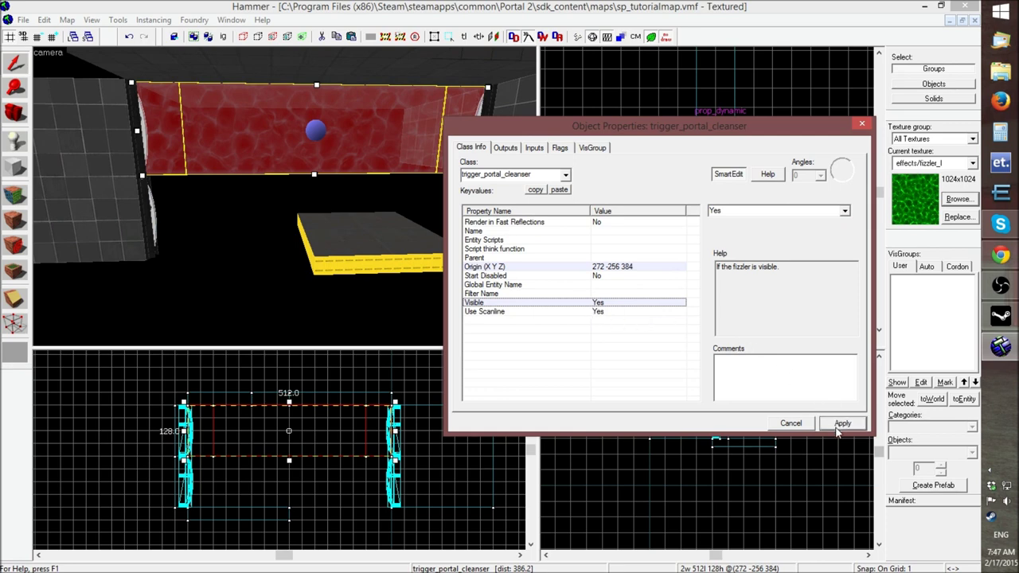
Examine the cleanser's Start Disabled property, outputs, inputs, flags and visgroup membership
left_click(596, 276)
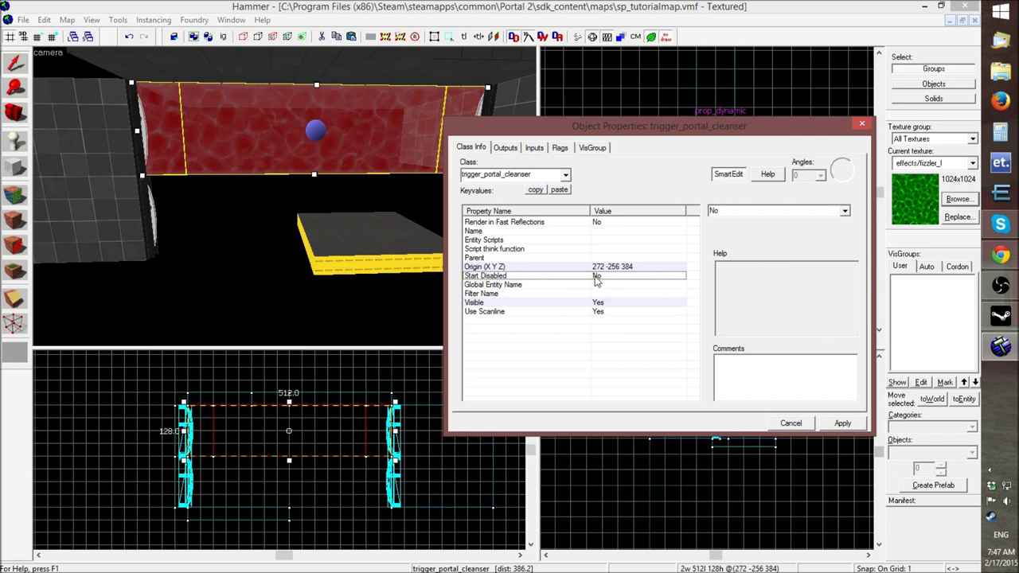
left_click(560, 149)
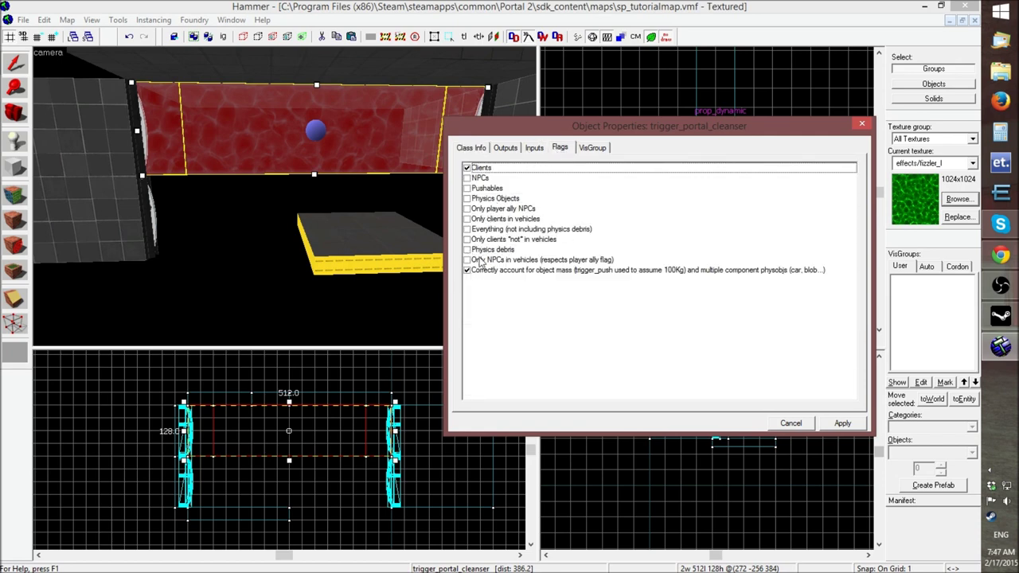
left_click(468, 148)
left_click(505, 148)
left_click(533, 148)
left_click(561, 148)
left_click(592, 148)
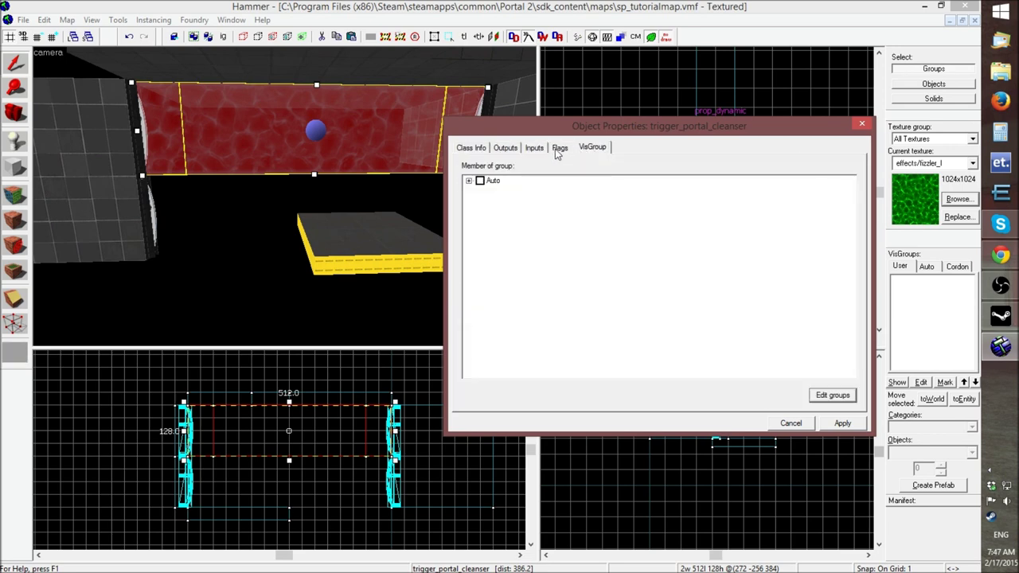
left_click(559, 148)
left_click(604, 153)
Enable the Pushables, Physics Objects and Everything (not including physics debris) flags, apply them, and close the properties
left_click(560, 149)
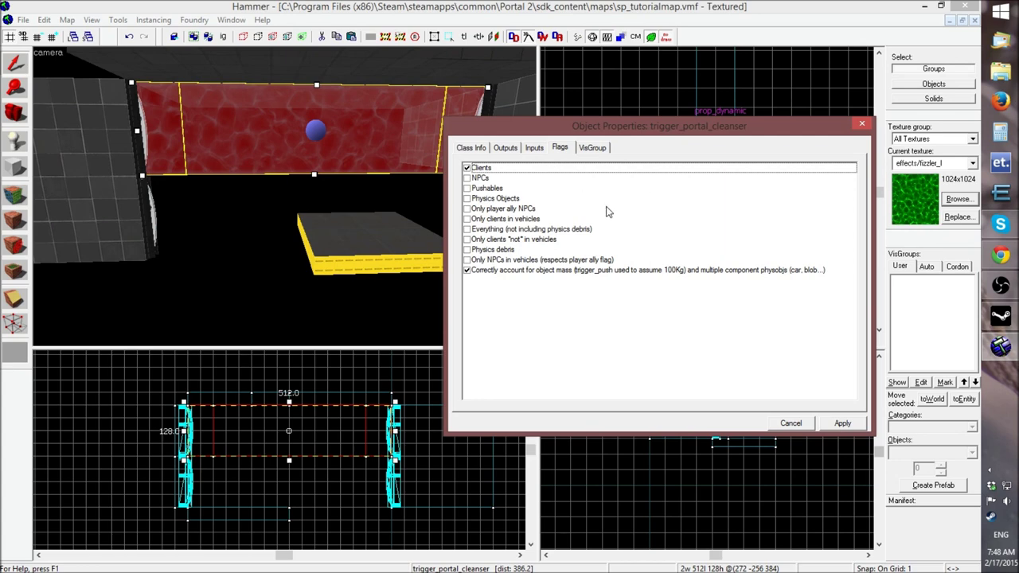
left_click(467, 189)
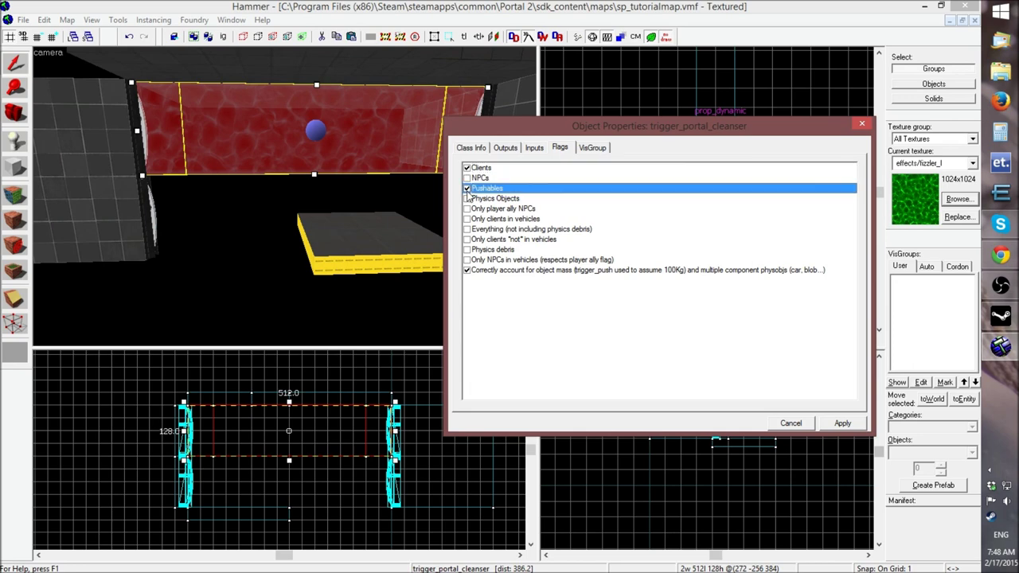
left_click(467, 199)
left_click(467, 249)
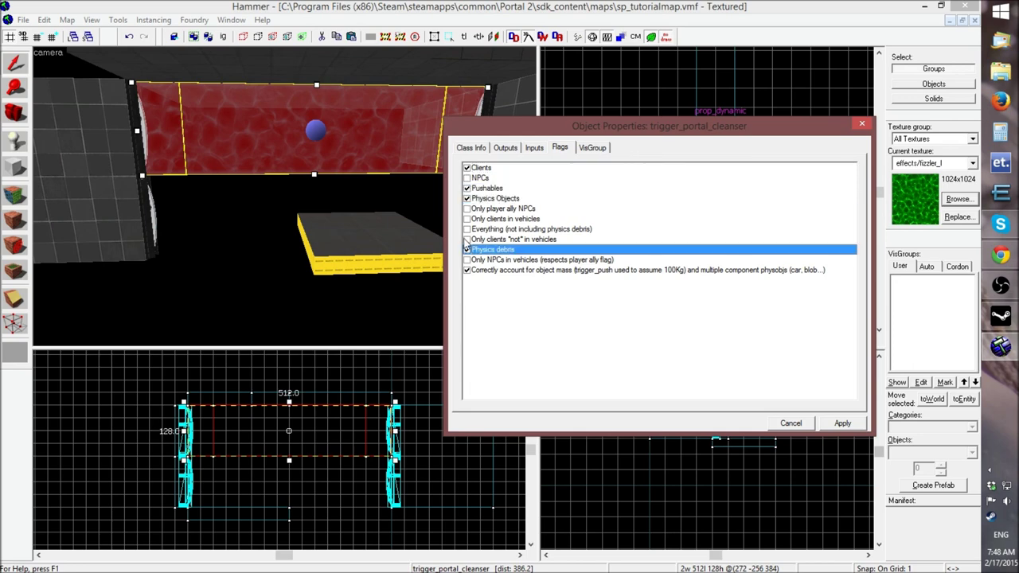
left_click(467, 230)
left_click(467, 249)
left_click(830, 425)
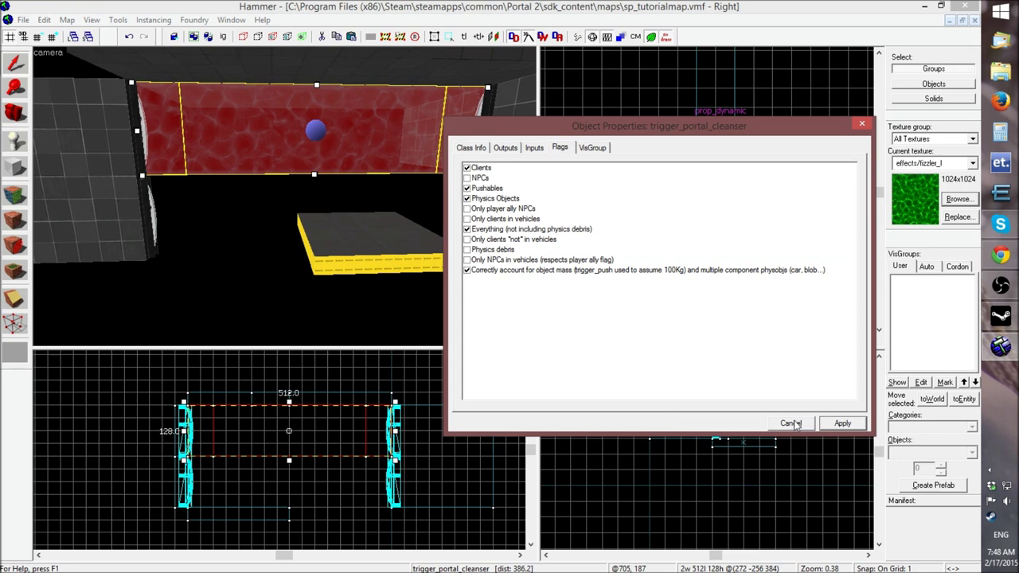
left_click(791, 423)
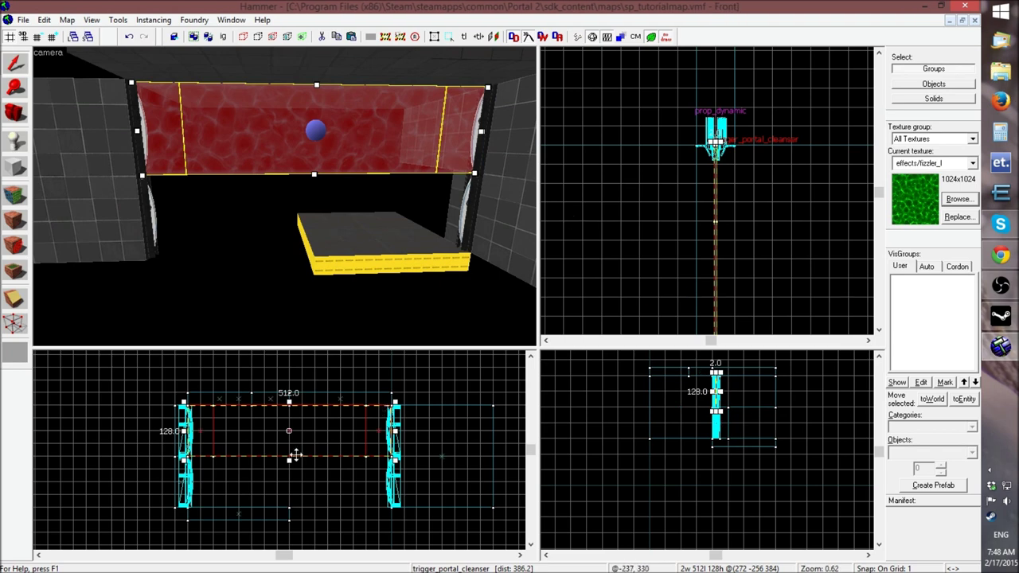
Try to clone the fizzler field down between the lower emitters, and undo the clone
scroll(164, 496, "up", 4)
left_click_drag(332, 382, 335, 453)
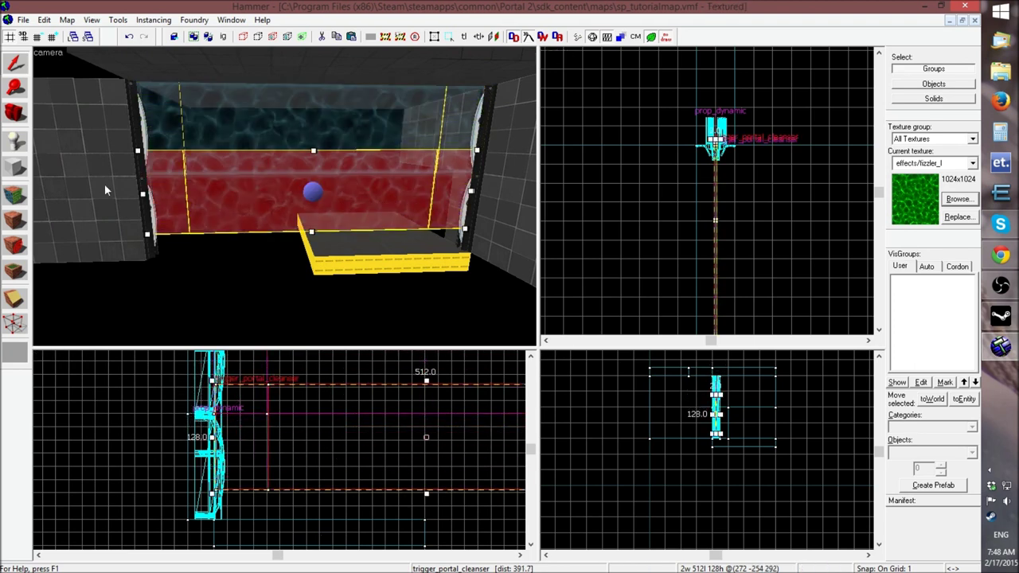
left_click(44, 20)
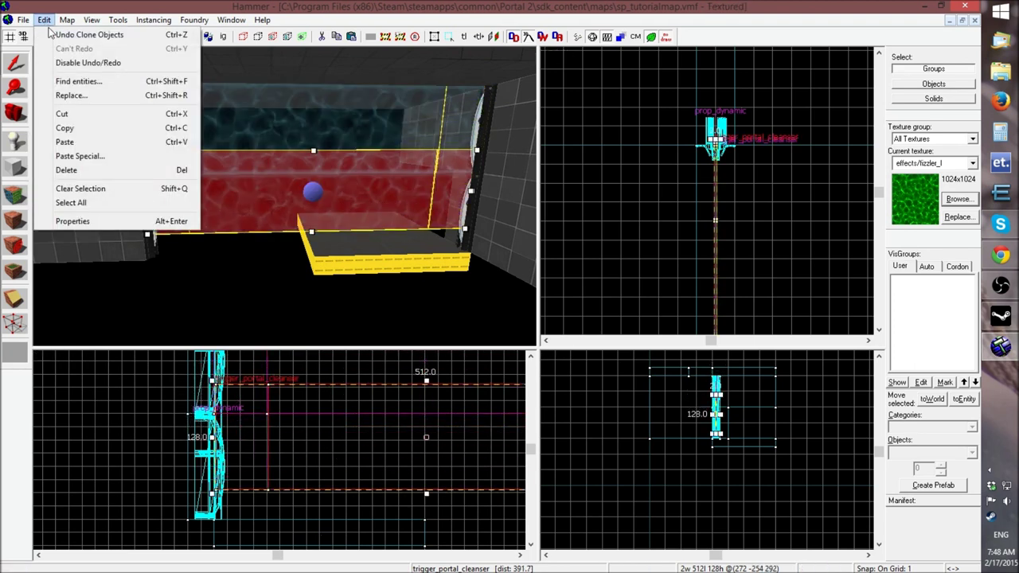
left_click(51, 34)
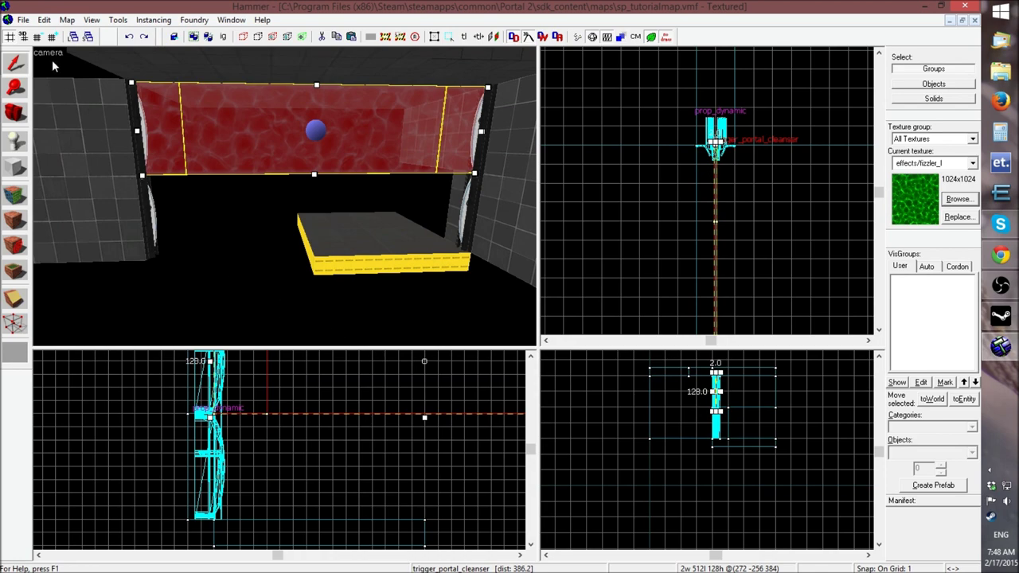
Set the grid to 16 and clone the fizzler field directly below the original, between the lower emitters
left_click(51, 37)
left_click(51, 37)
left_click(51, 37)
left_click(51, 37)
scroll(250, 417, "down", 3)
scroll(242, 471, "up", 2)
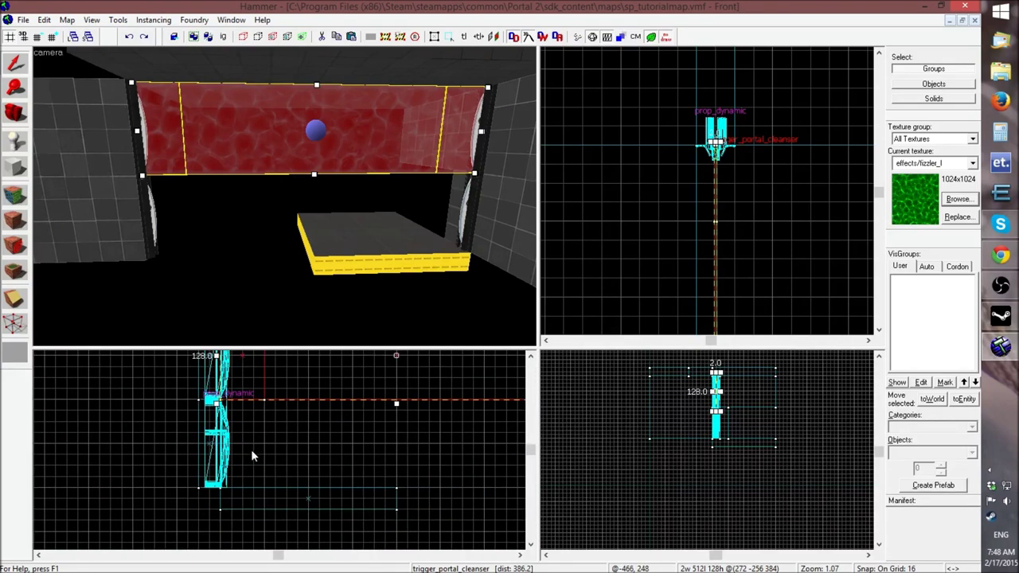
left_click_drag(275, 372, 270, 459)
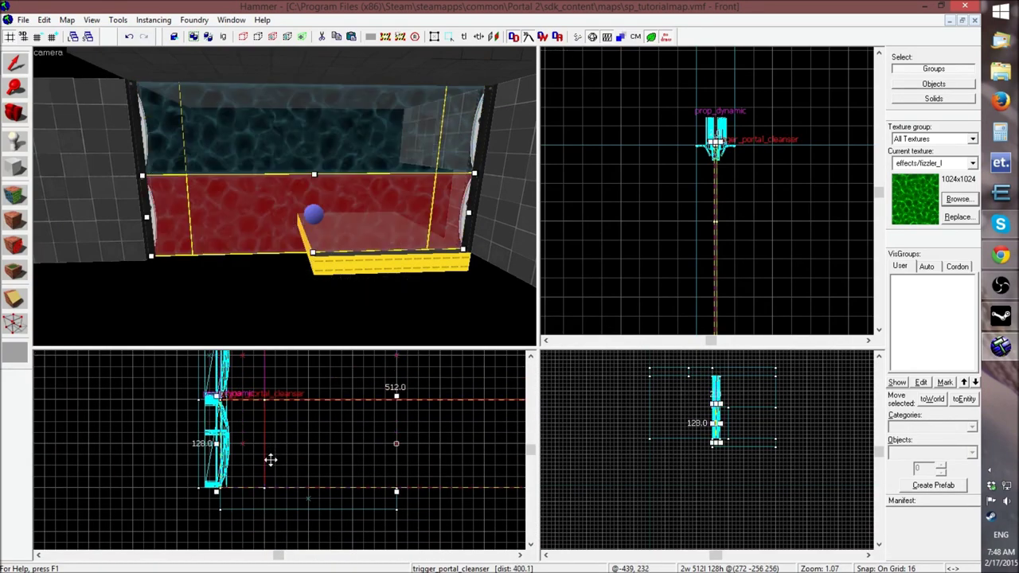
left_click(649, 273)
Select the lower and upper trigger_portal_cleanser fields together
key("z")
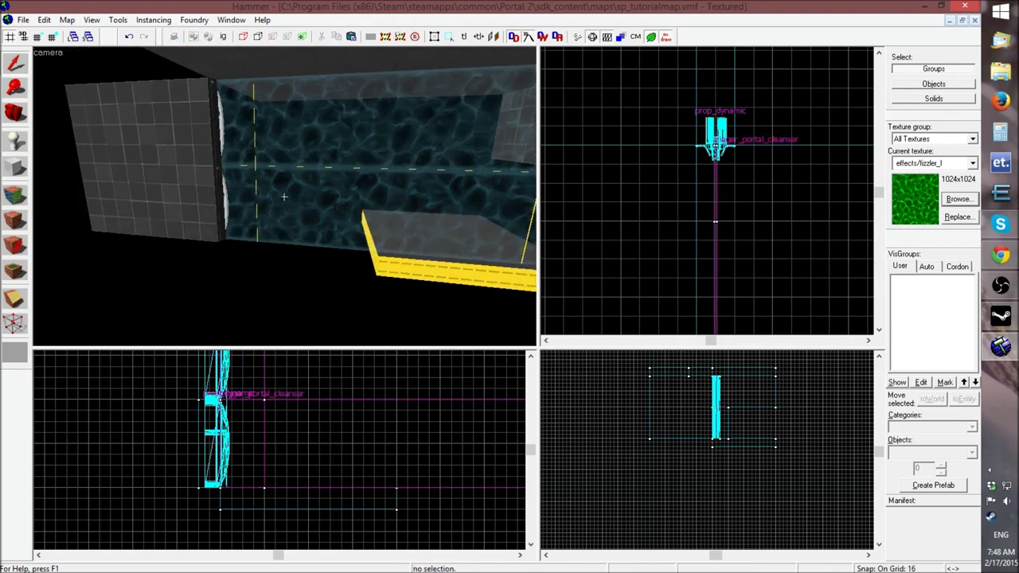
key("w")
left_click(161, 195)
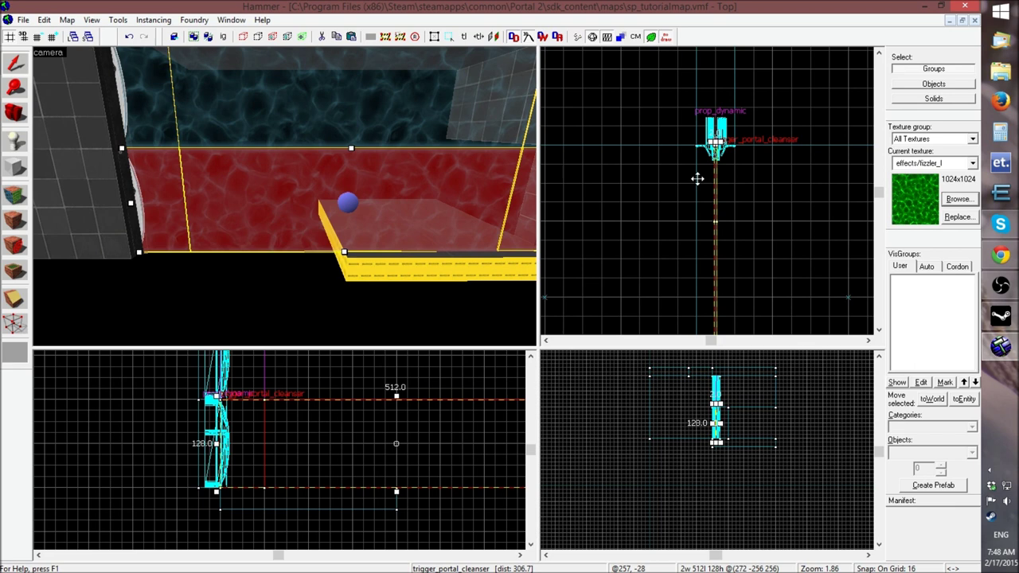
double_click(455, 193)
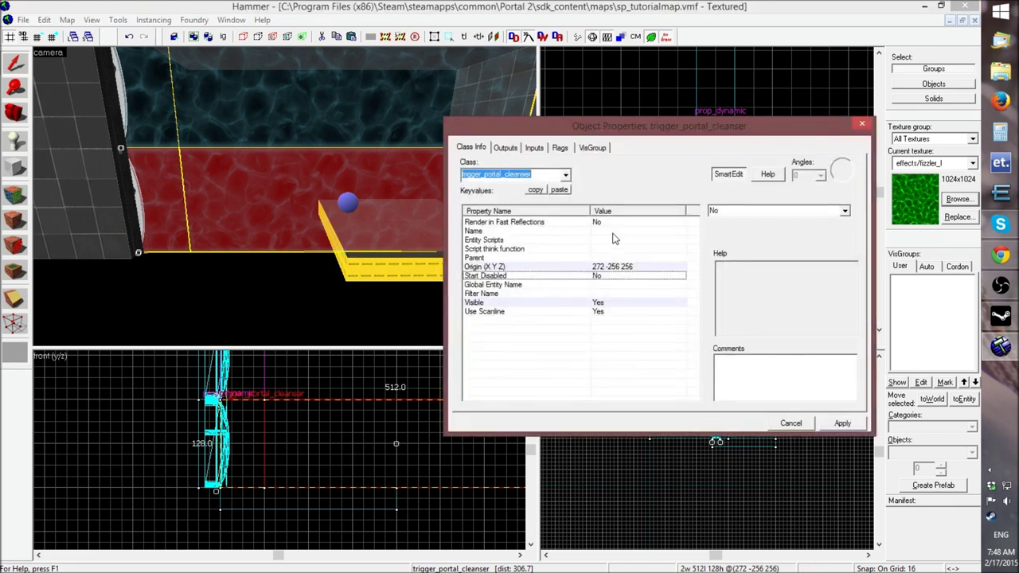
left_click(604, 231)
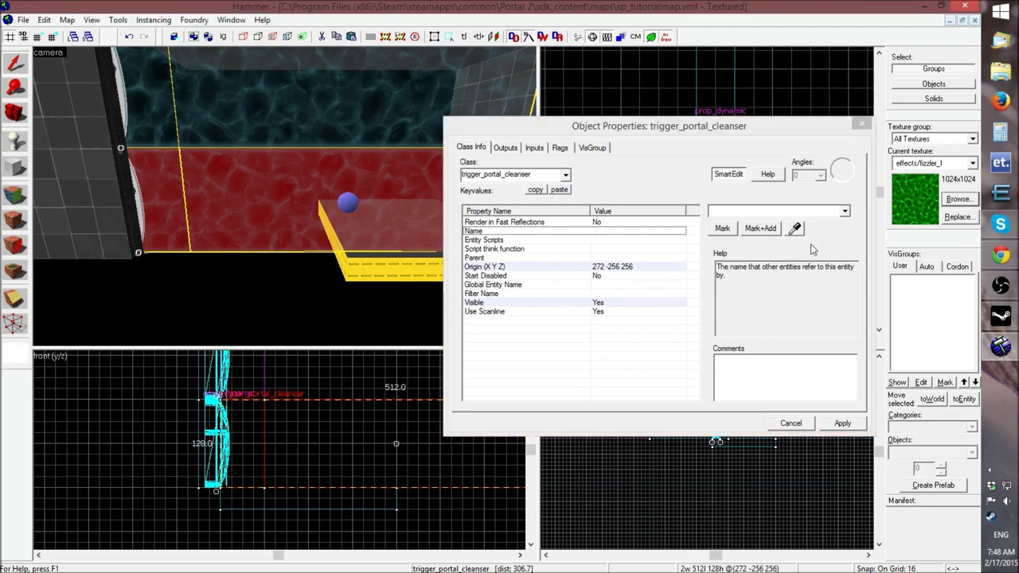
left_click(861, 123)
left_click(343, 110, "ctrl")
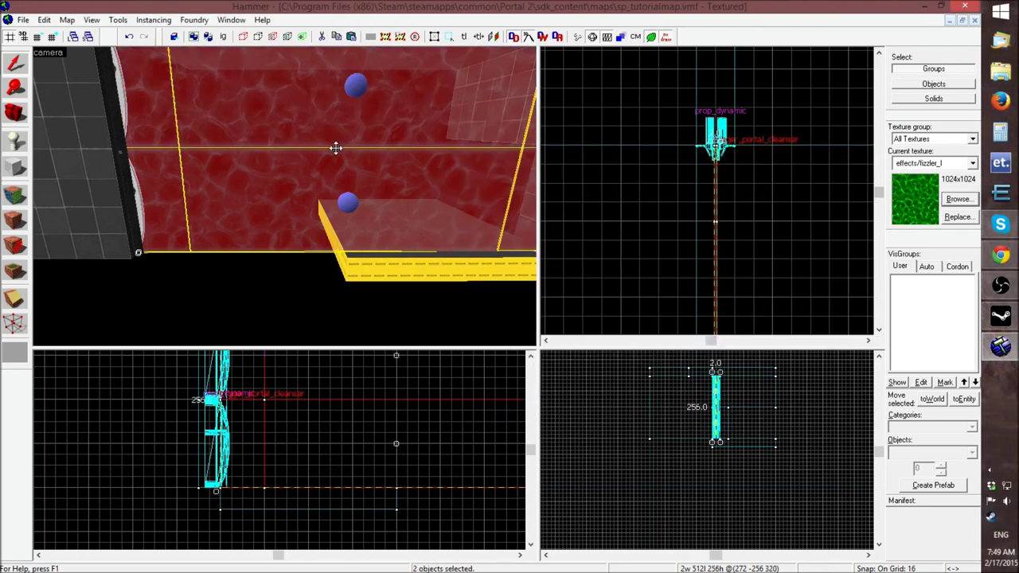
left_click(294, 106, "ctrl")
left_click(293, 100, "ctrl")
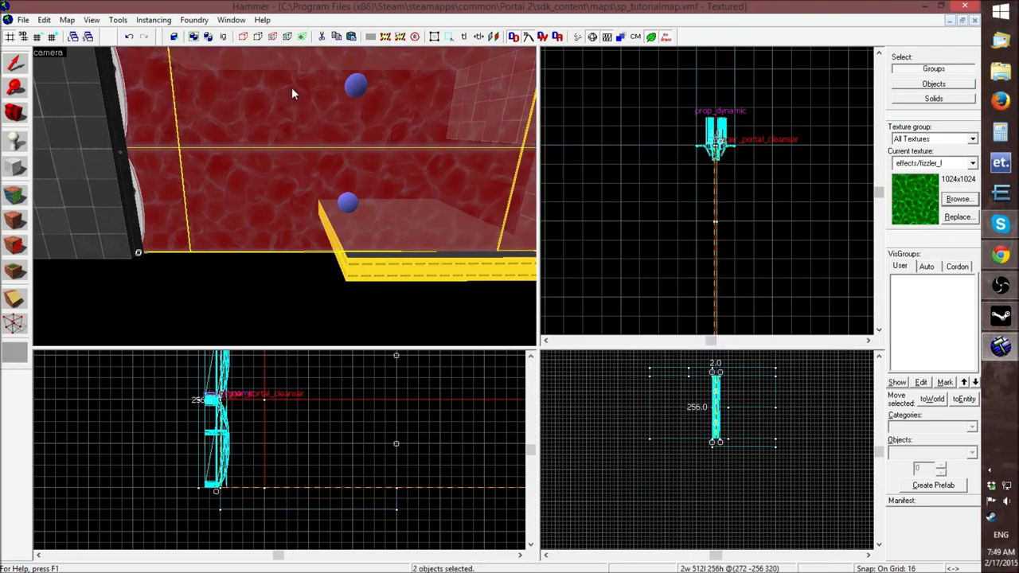
Name both selected portal cleansers "fizzlers", apply the name, and close the properties
double_click(296, 91, "ctrl")
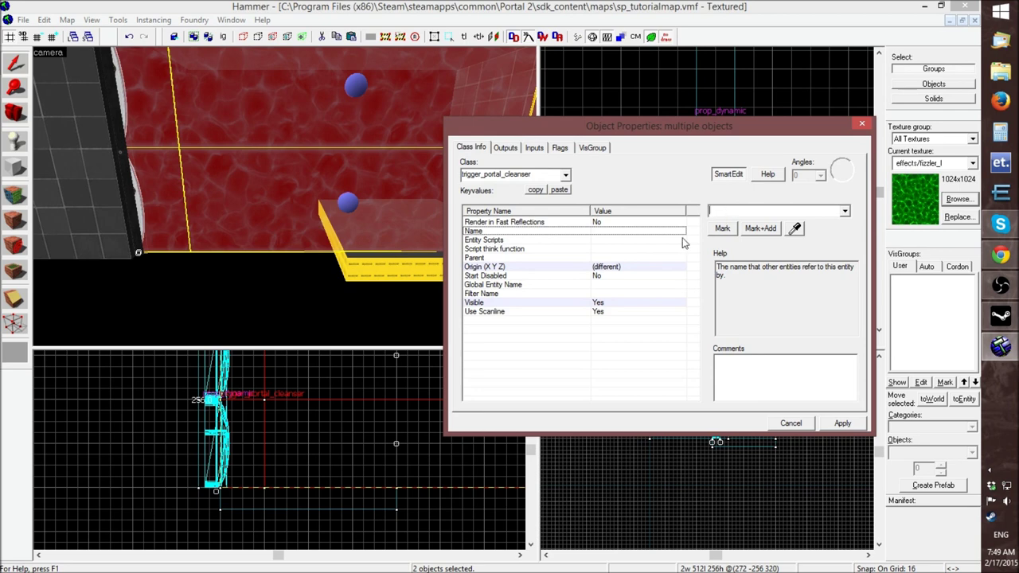
type("fiz")
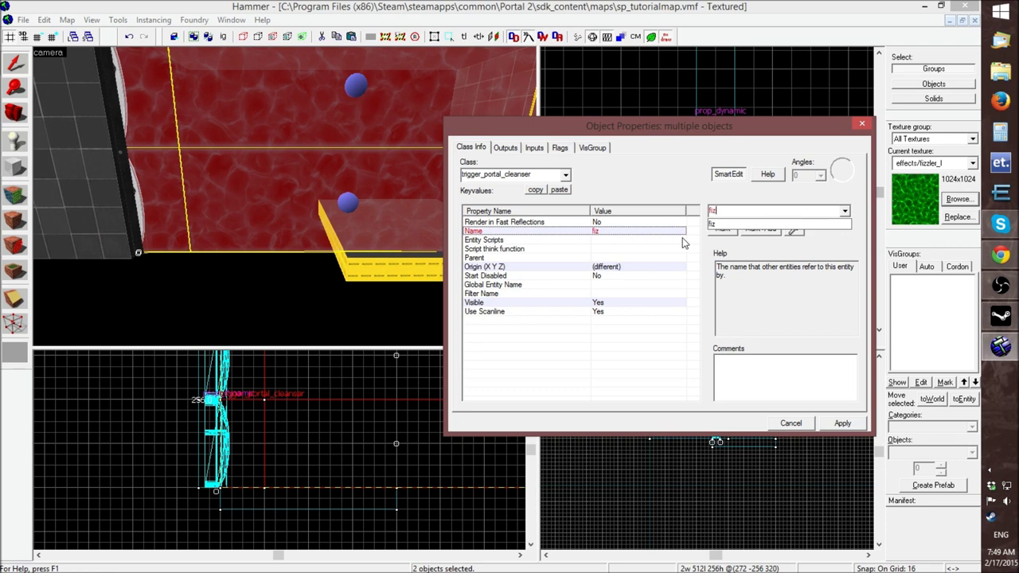
type("zler")
left_click(721, 225)
left_click(836, 425)
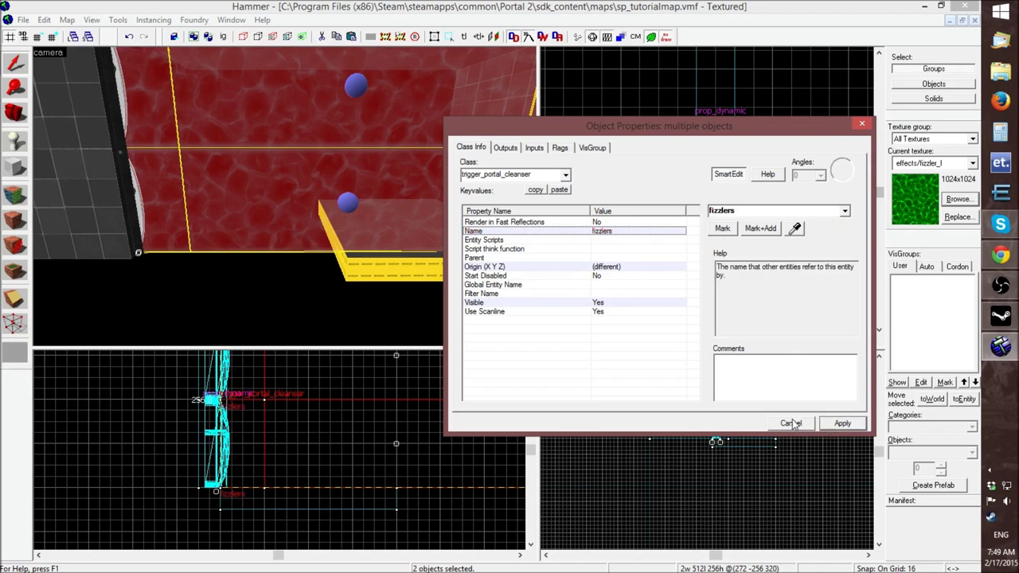
left_click(788, 423)
left_click(598, 219)
key("z")
key("s")
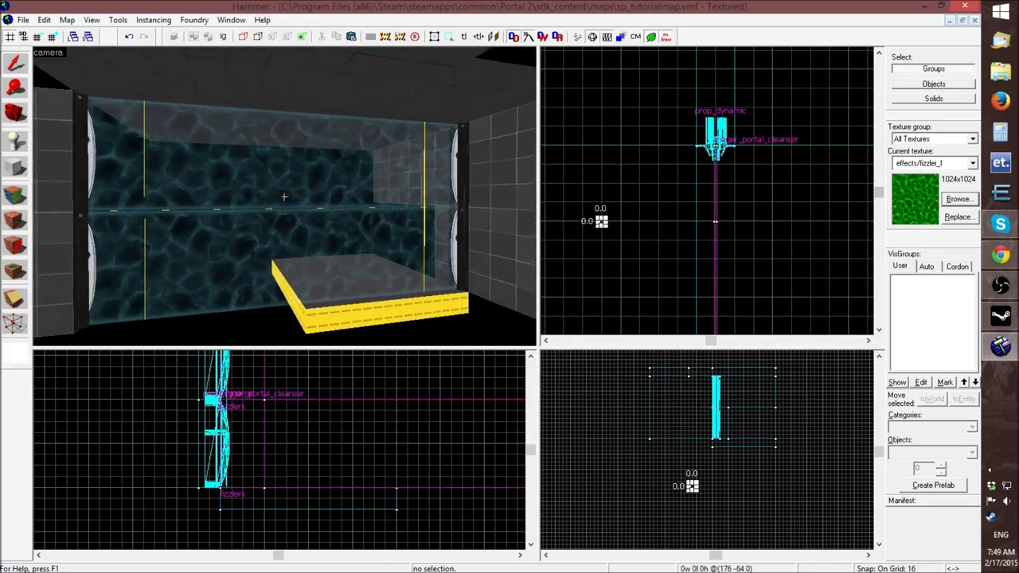
key("z")
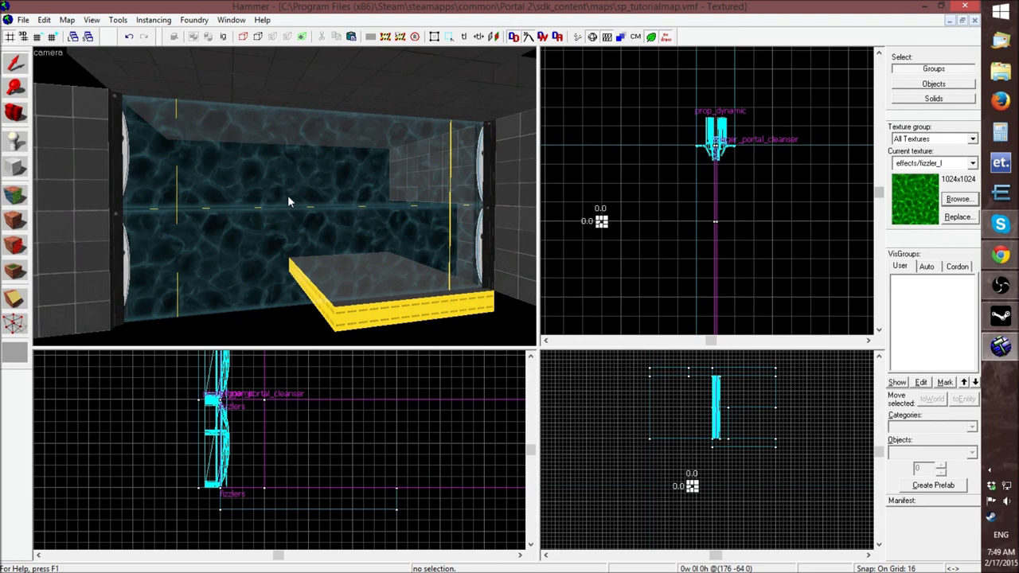
key("Escape")
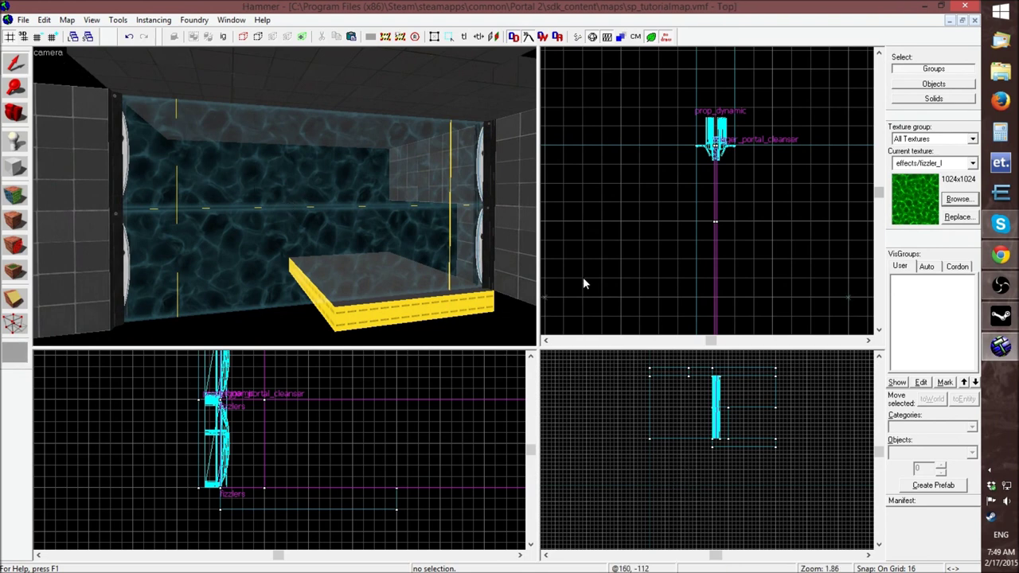
Switch to the sp_map_fly_an_day.vmf map and bring its fizzlers into the 3D view
key("z")
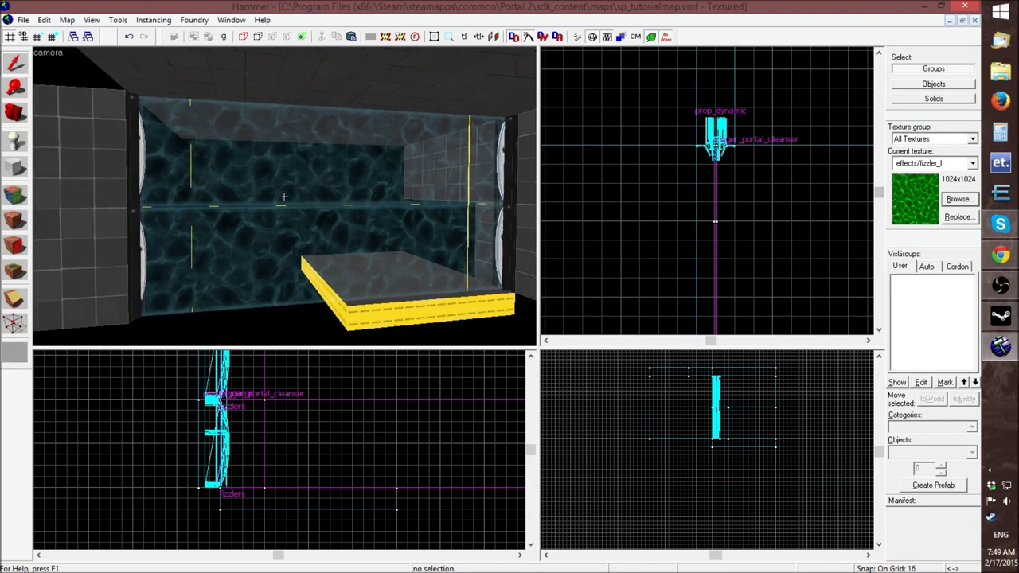
key("z")
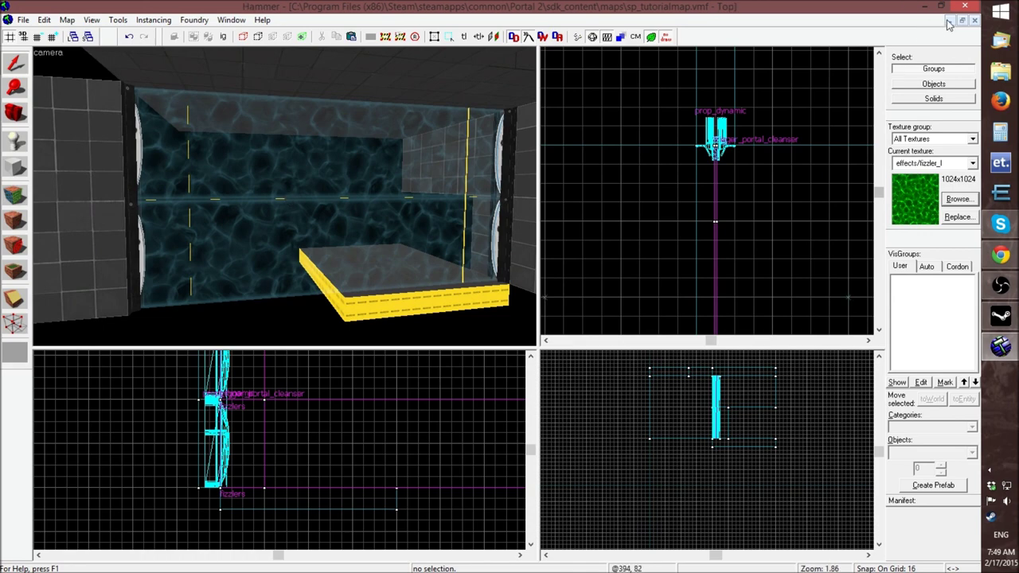
left_click(949, 21)
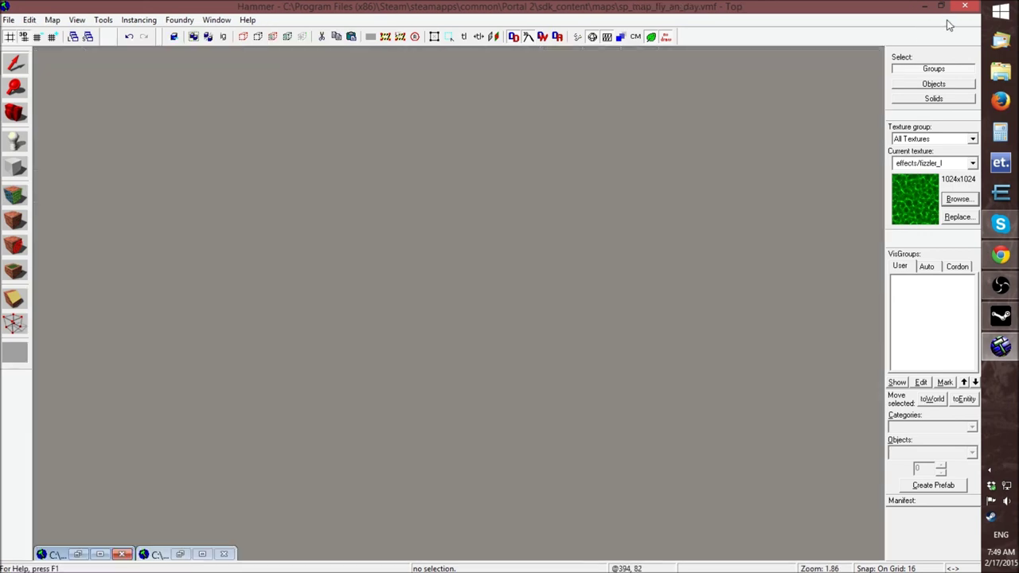
left_click(180, 554)
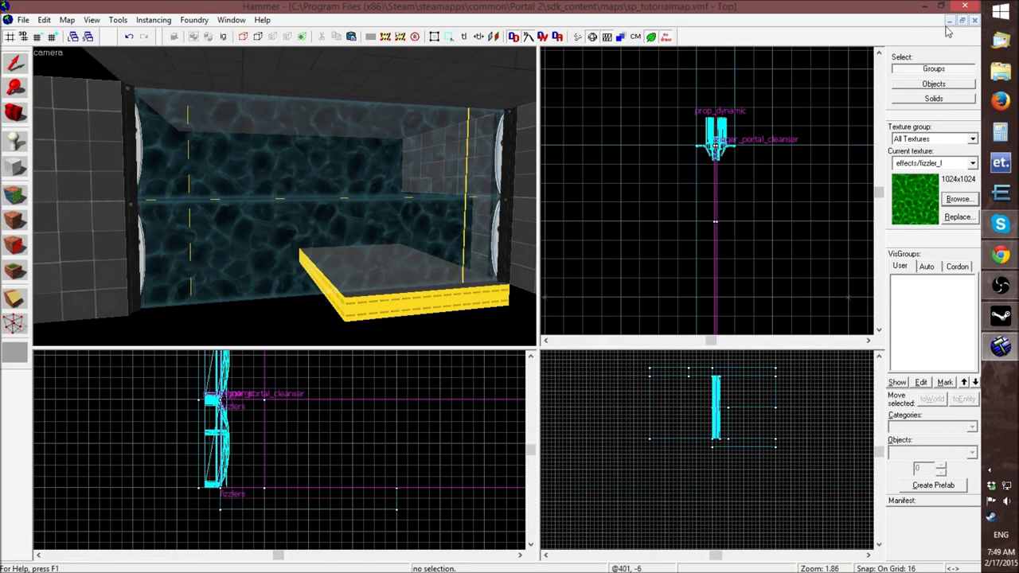
left_click(950, 20)
left_click(78, 554)
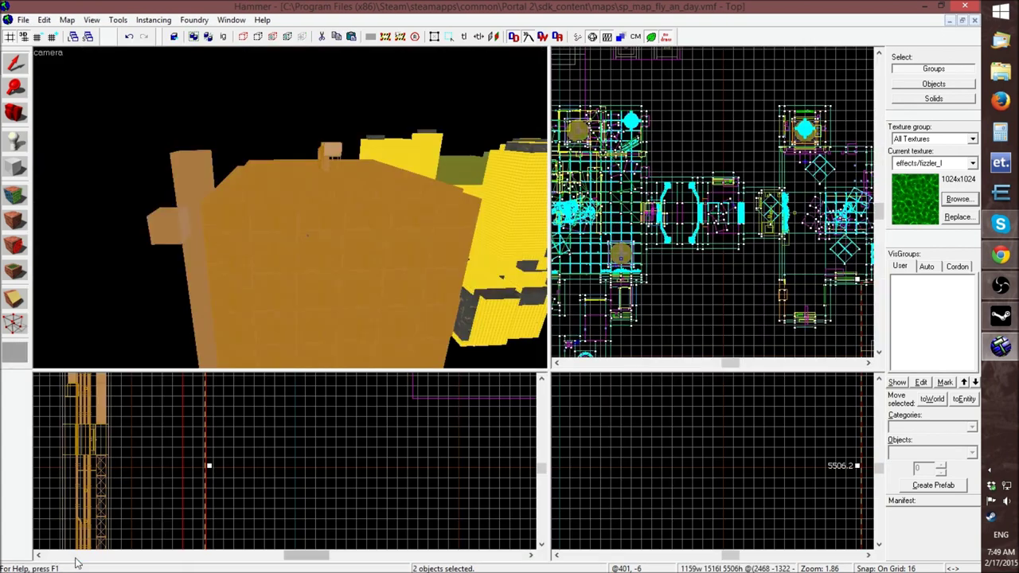
key("w")
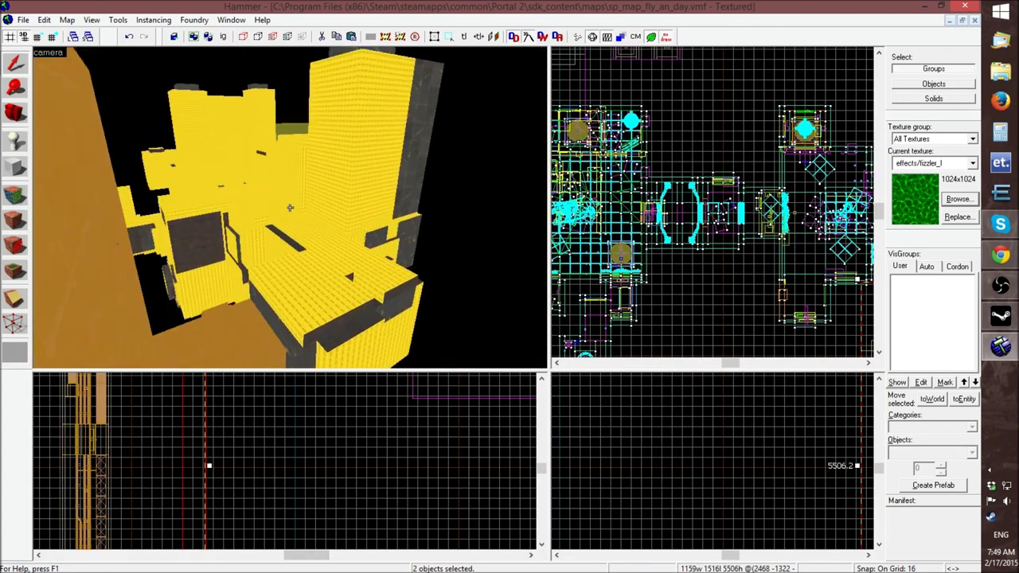
key("w")
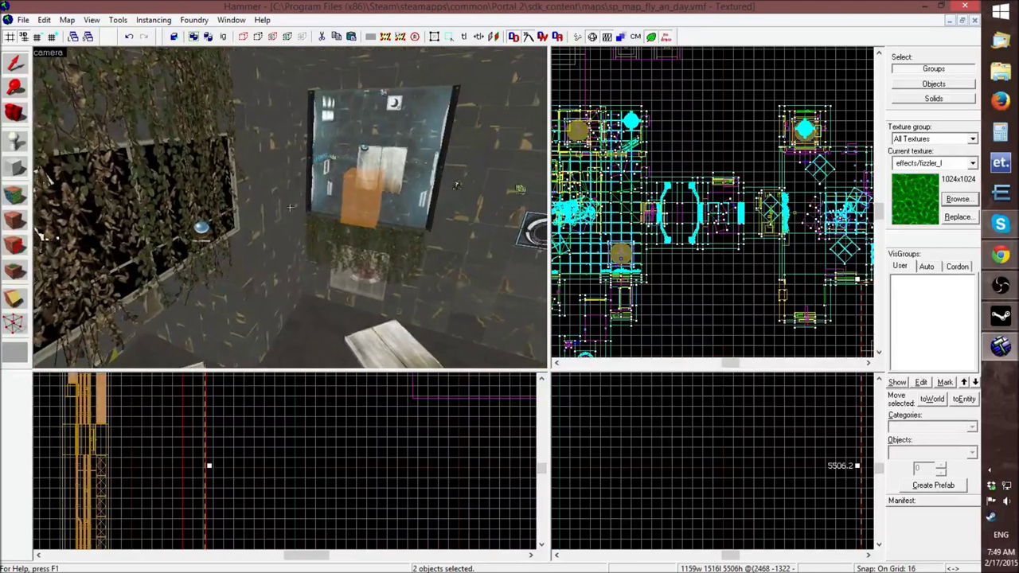
key("w")
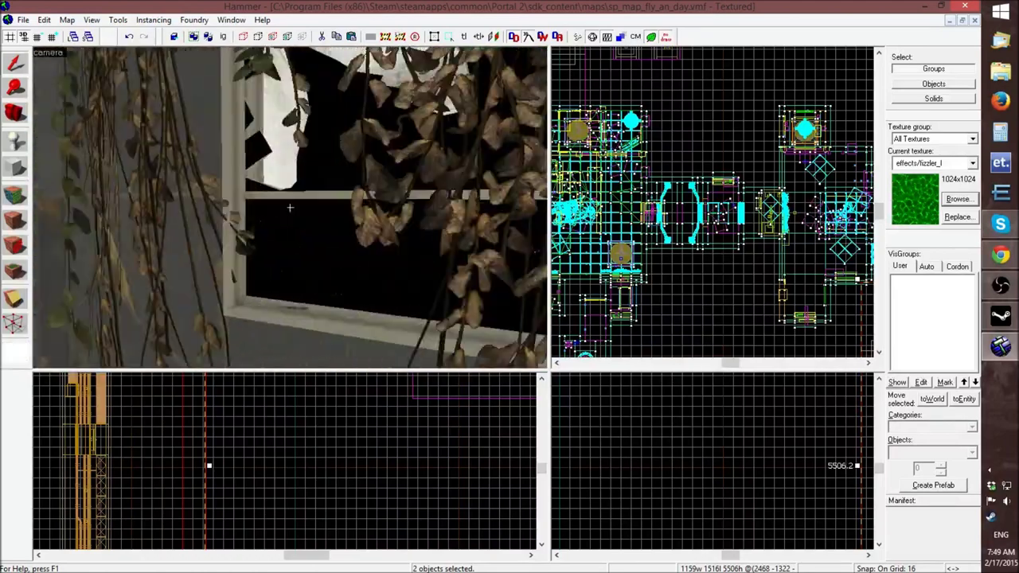
key("w")
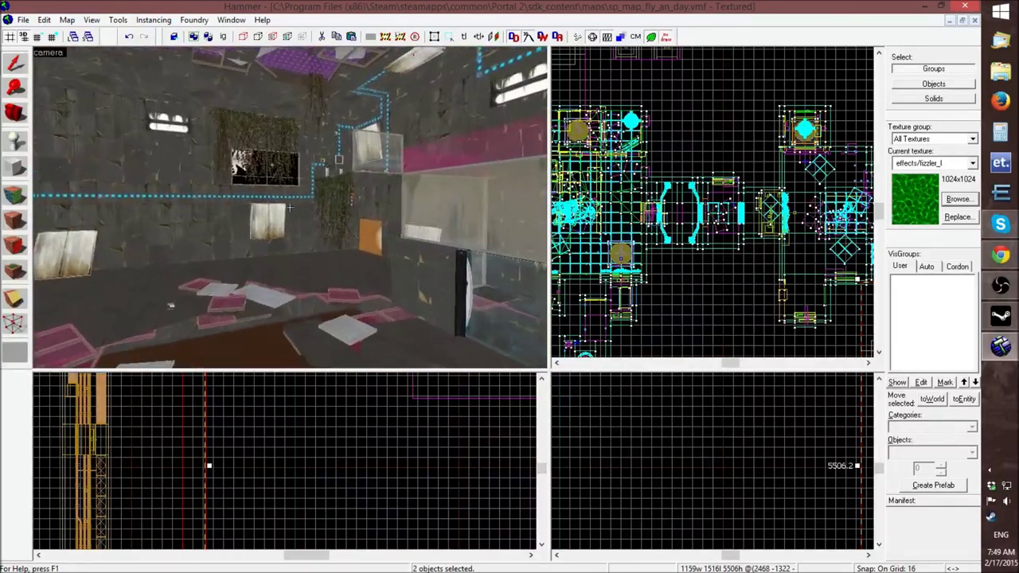
Examine the outputs of the lower fizzler's trigger_portal_cleanser below the glass window, and close its properties
double_click(292, 279)
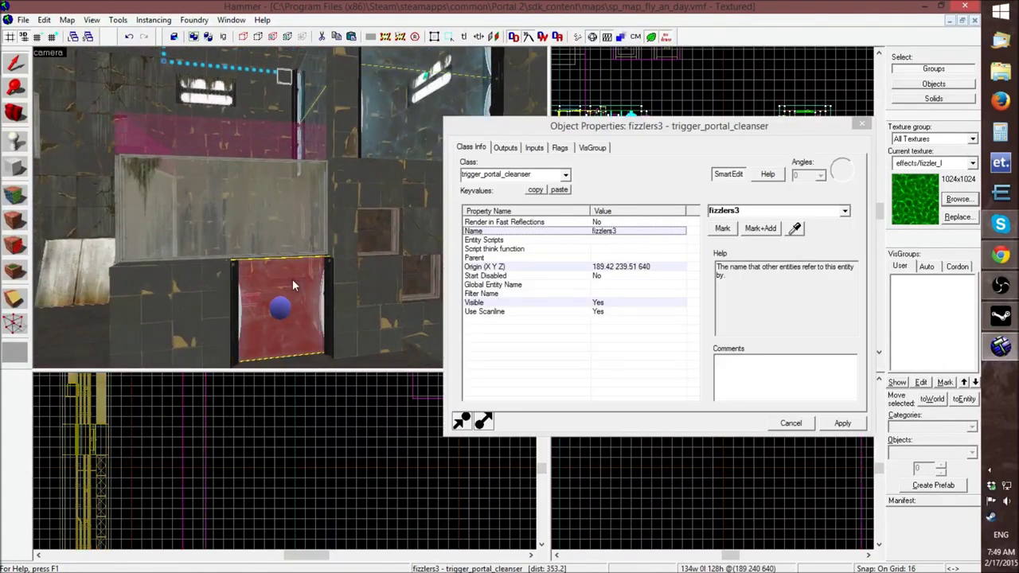
left_click(512, 152)
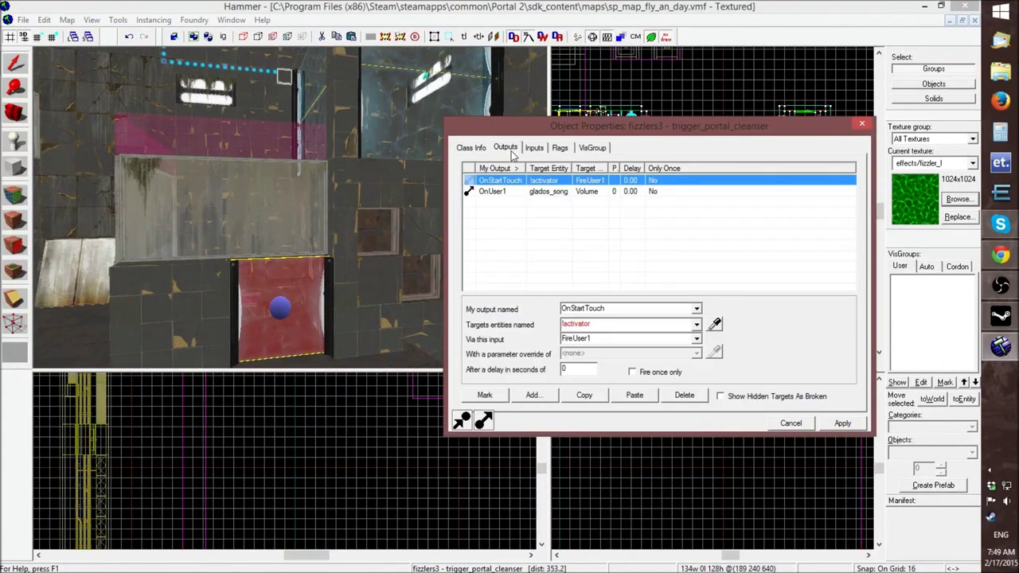
left_click(543, 182)
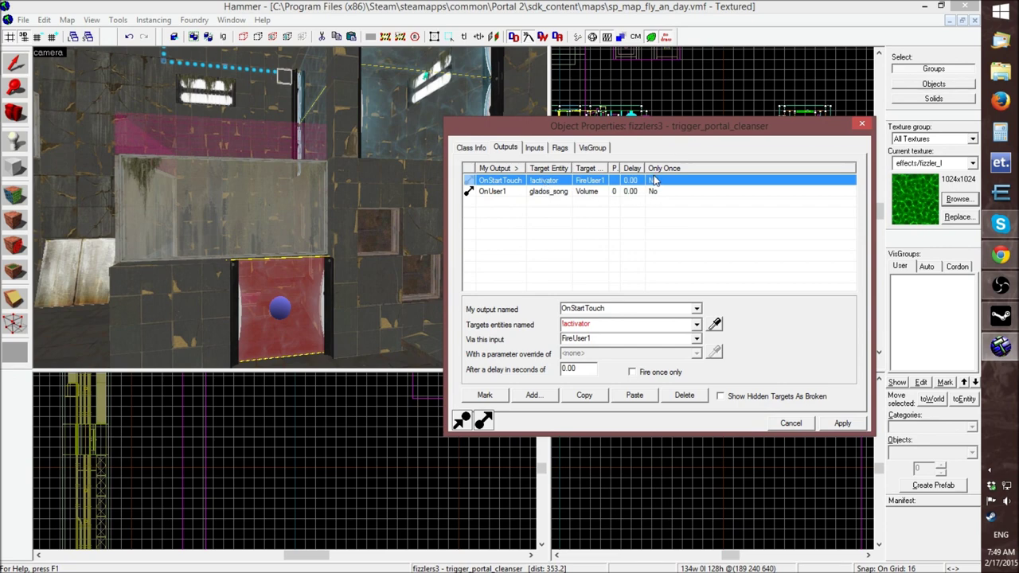
left_click(861, 123)
Examine both outputs of the upper fizzler's trigger_portal_cleanser, and close its properties
double_click(408, 118)
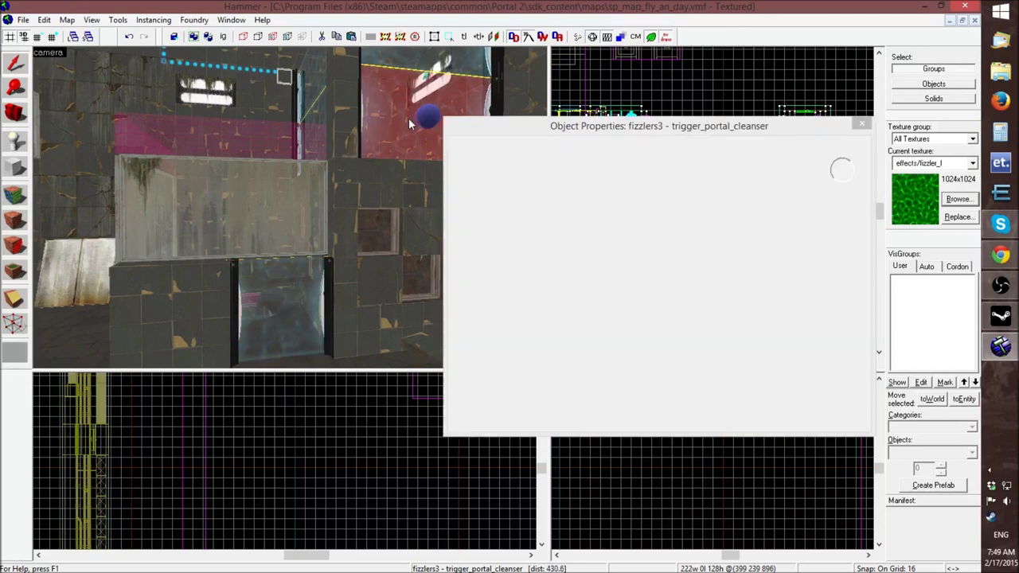
left_click(505, 148)
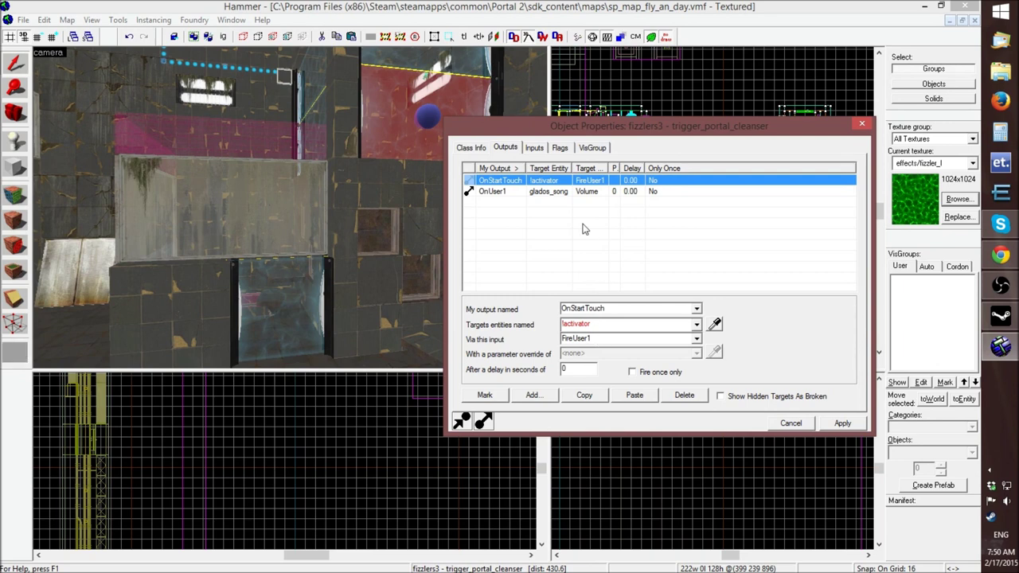
left_click(557, 192)
left_click(560, 181)
left_click(862, 124)
Examine the outputs and class info of the grouped fizzler above the hanging vines in the second chamber, and close its properties
key("a")
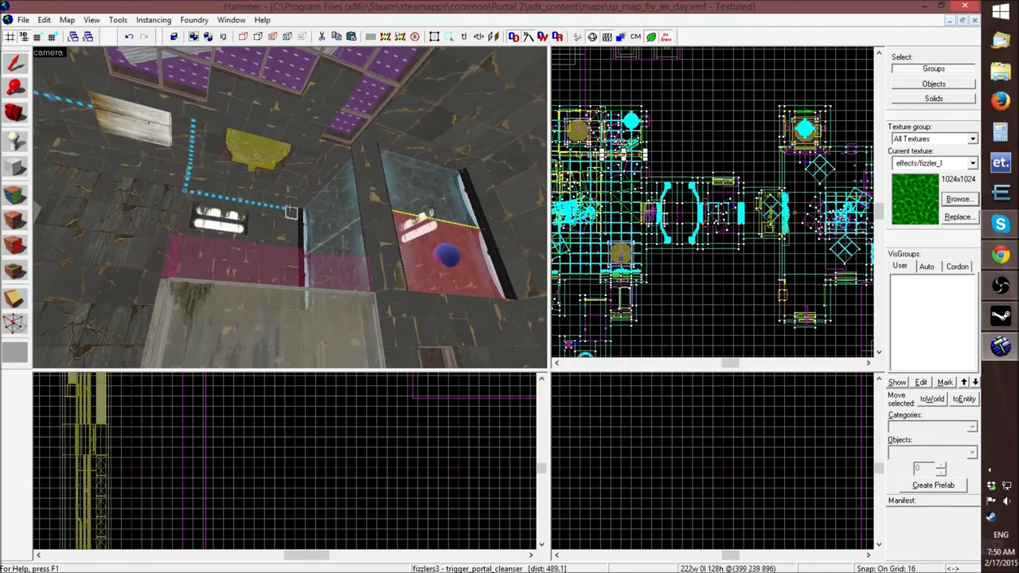
key("w")
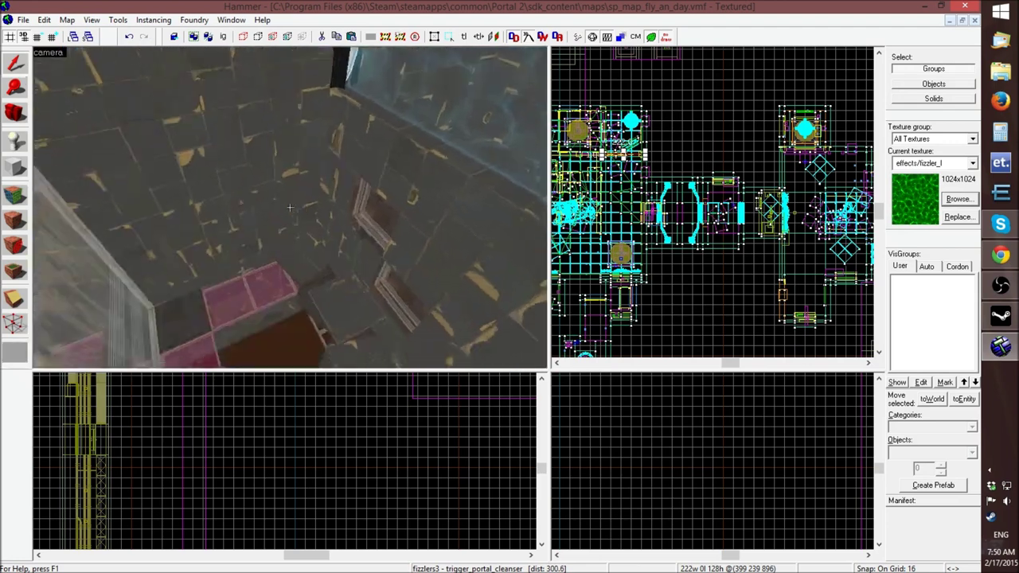
key("w")
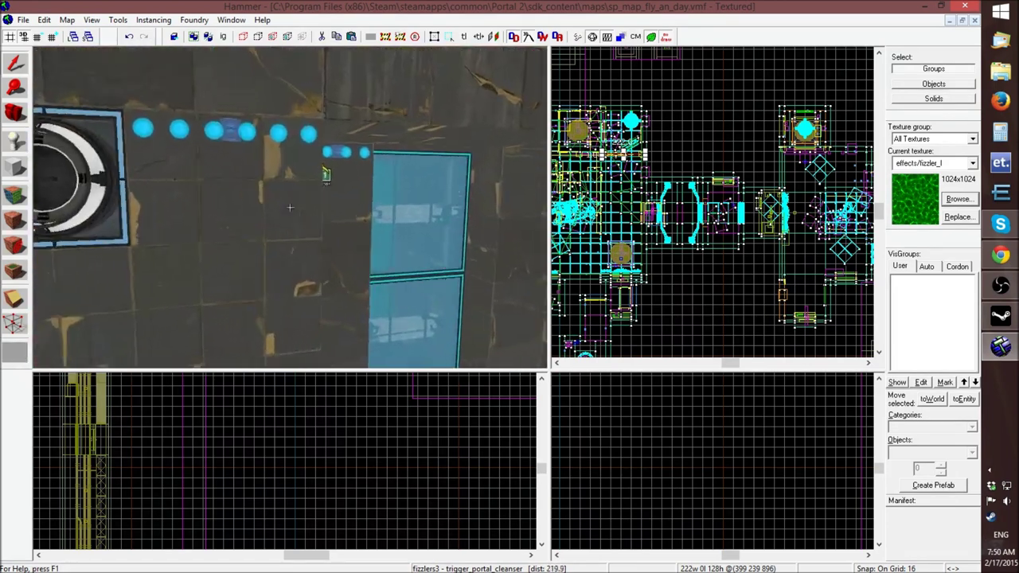
key("s")
left_click_drag(290, 208, 290, 208)
key("alt+Return")
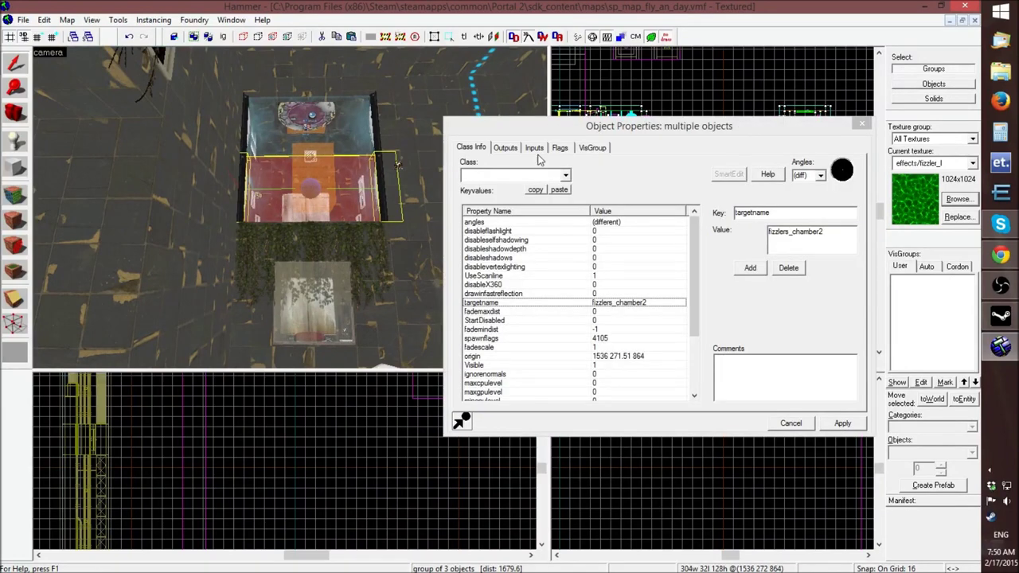
left_click(506, 148)
left_click(484, 149)
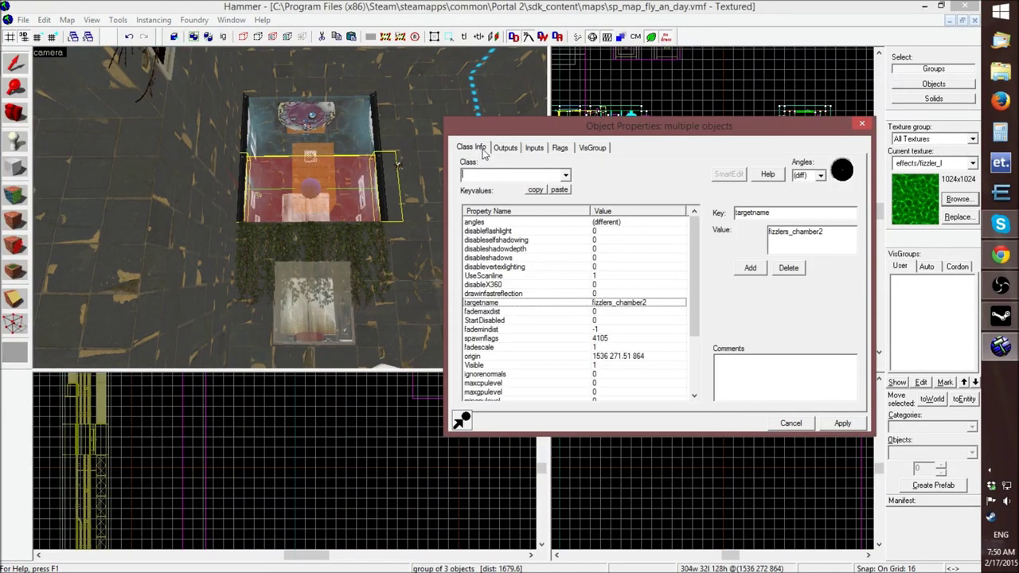
left_click(859, 125)
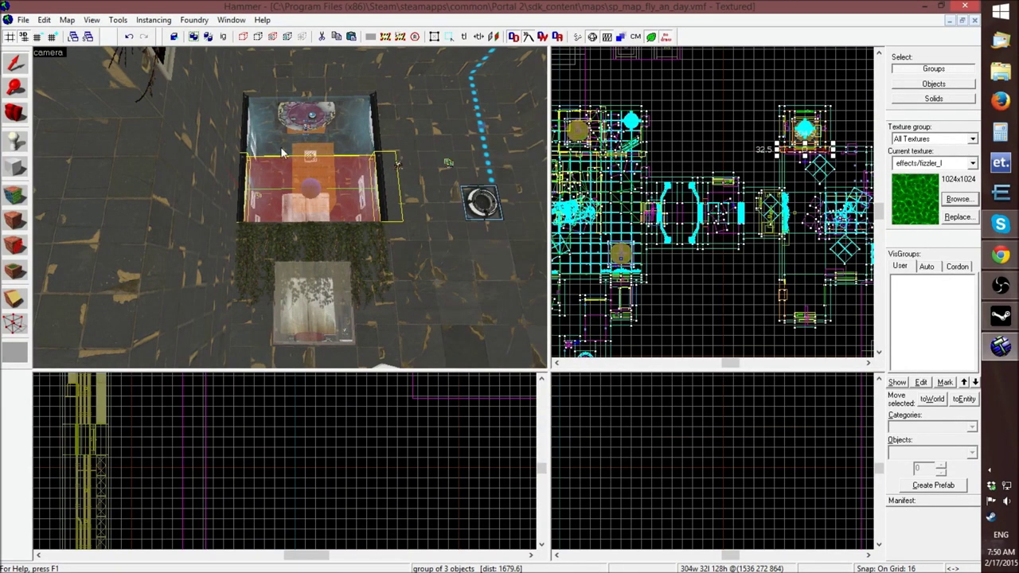
Clear the selection, look over the stacked blue field between its emitters, and return to the sp_tutorialmap.vmf map
key("z")
key("z")
key("Escape")
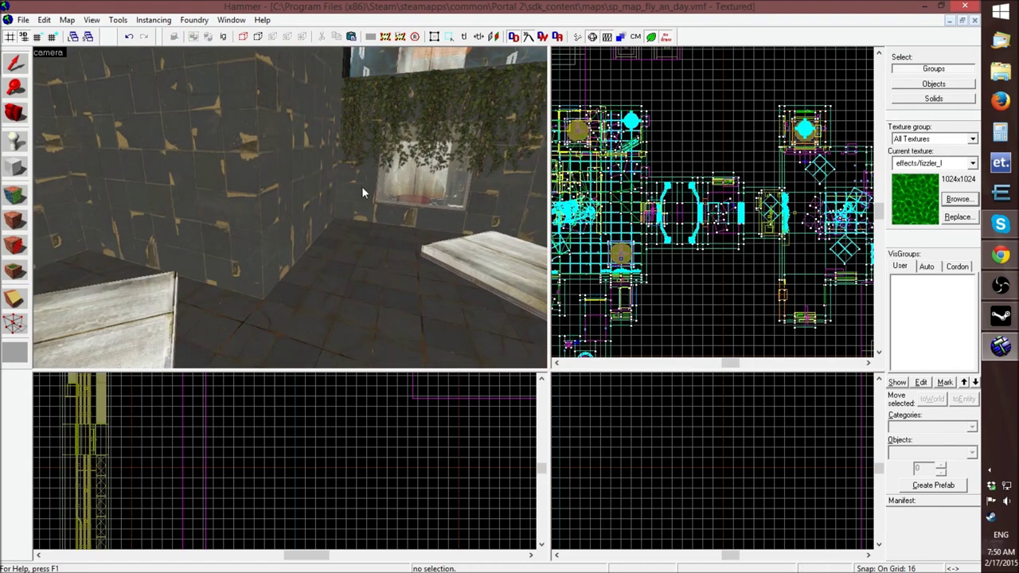
key("z")
key("w")
key("z")
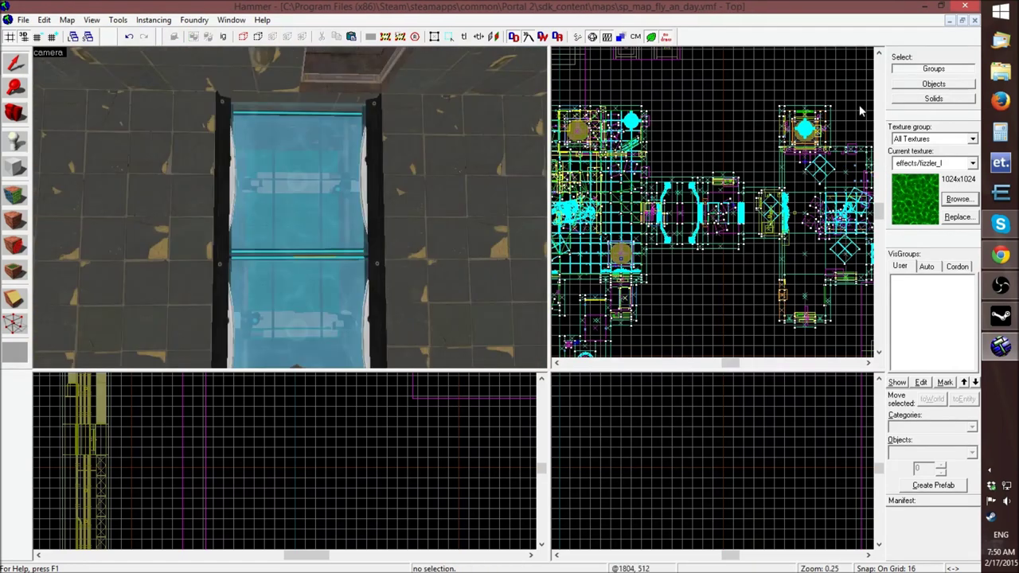
left_click(948, 22)
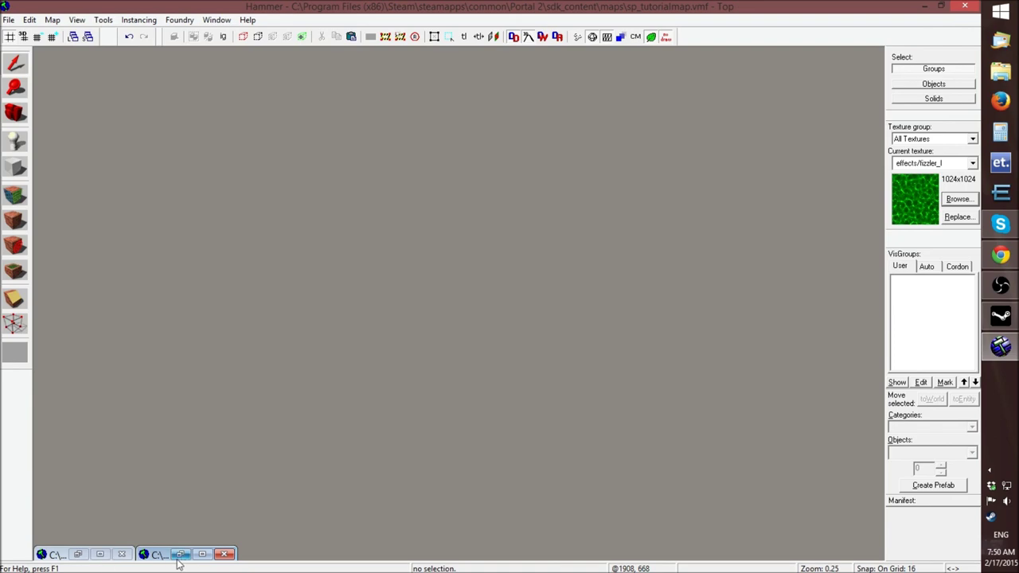
left_click(180, 554)
Open the properties of the upper fizzler emitter prop_dynamic beside the near wall, and check its outputs and class info
key("z")
key("w")
key("z")
key("z")
key("w")
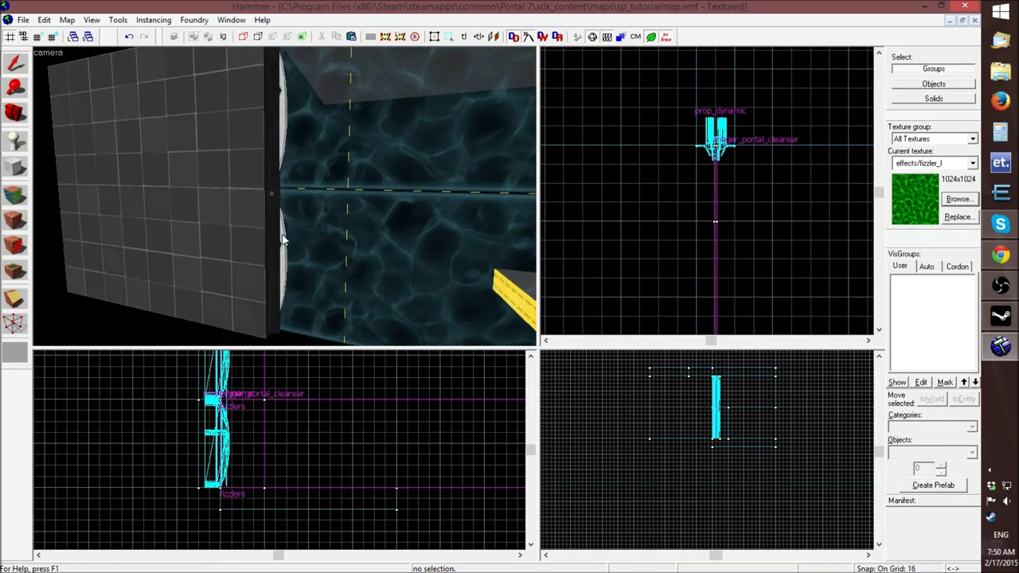
left_click(282, 240)
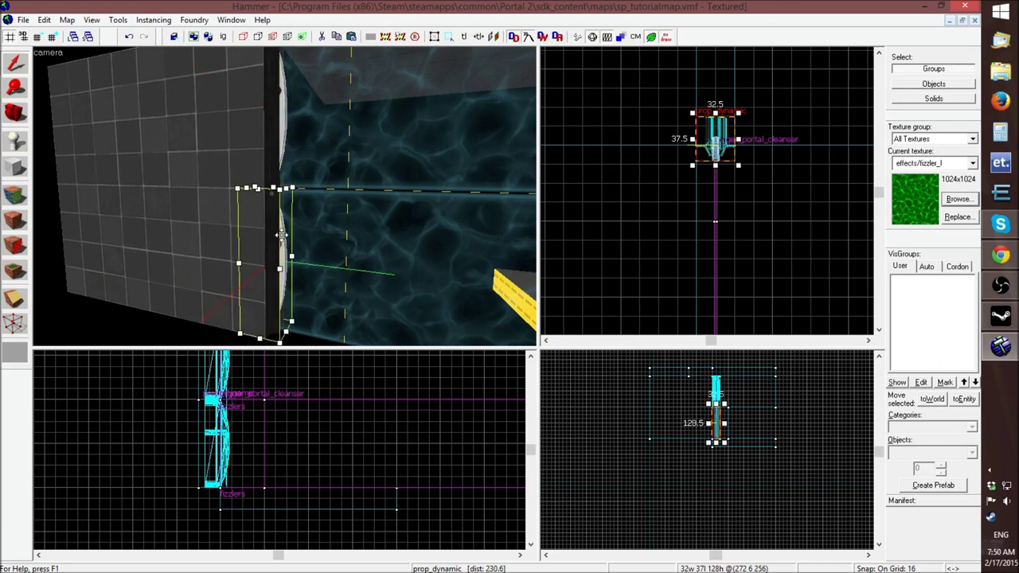
double_click(275, 141)
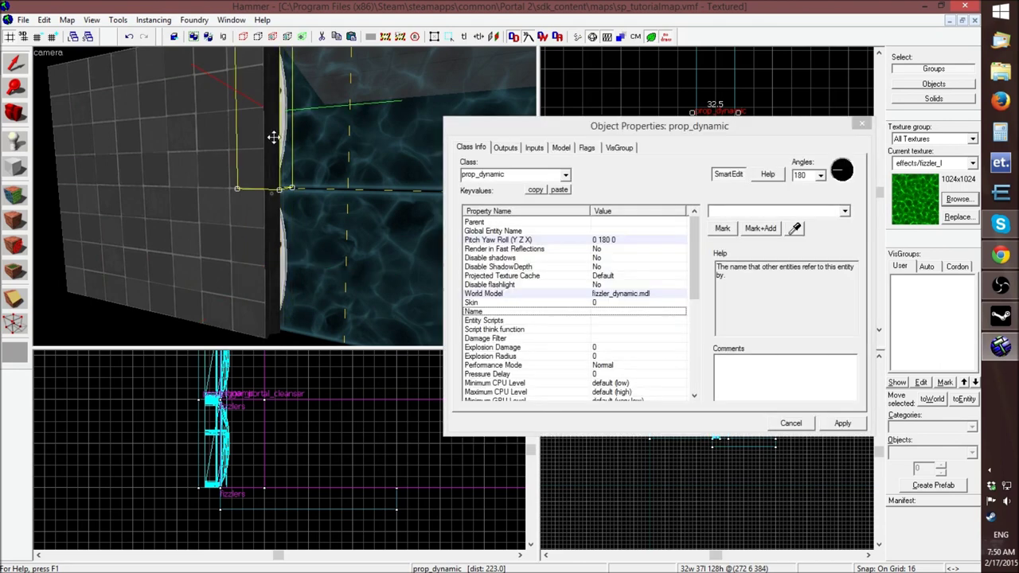
left_click(511, 151)
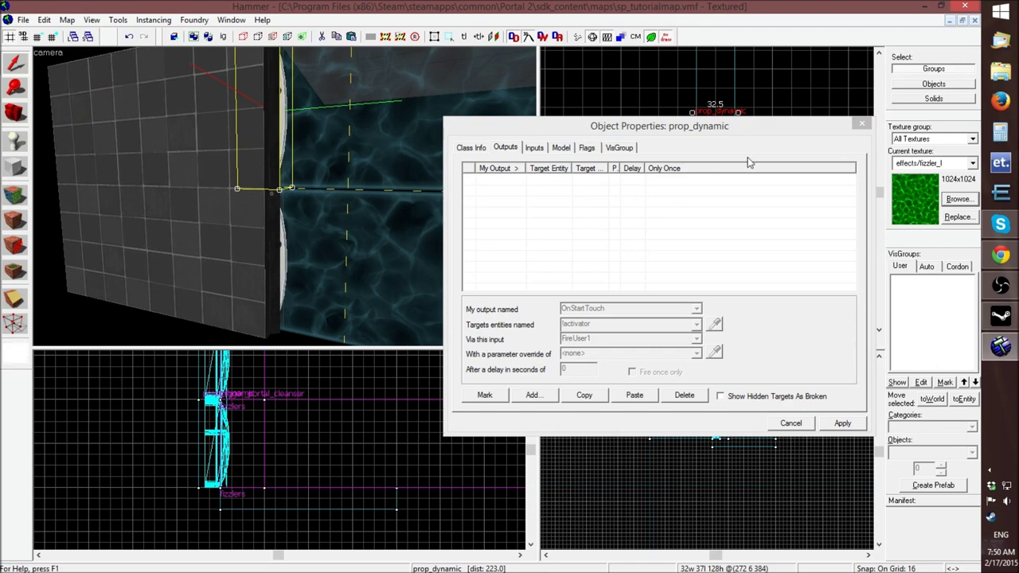
left_click(474, 148)
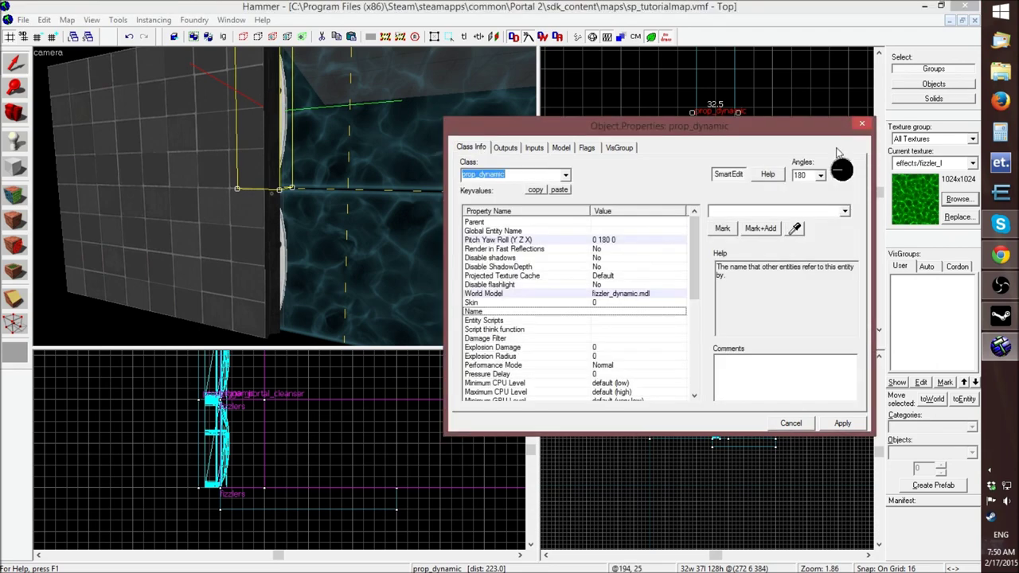
Add the lower emitter on the same side and both emitters on the opposite side to the selection
left_click(281, 240, "ctrl")
key("z")
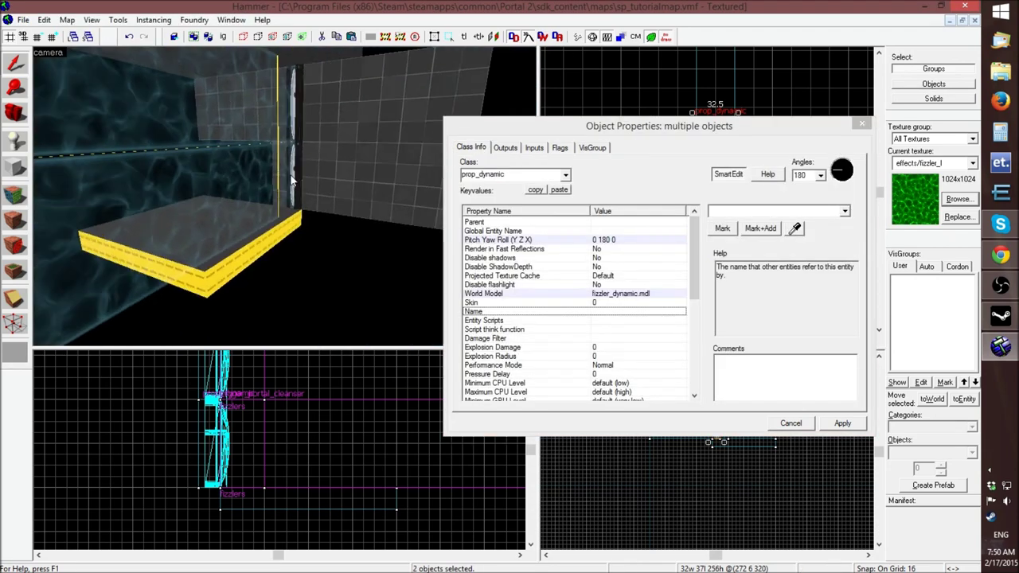
left_click(295, 163, "ctrl")
key("z")
key("z")
key("z")
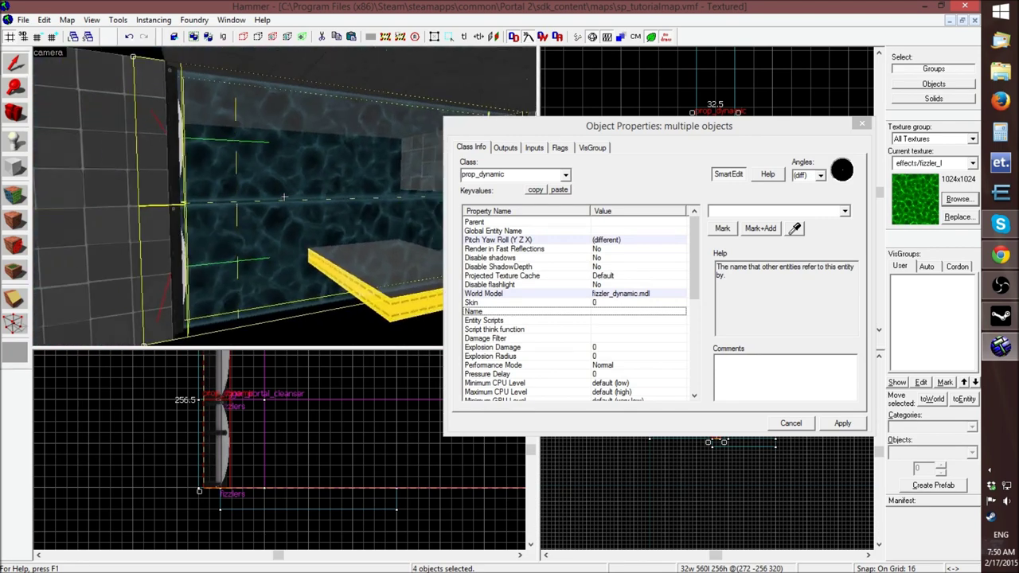
key("z")
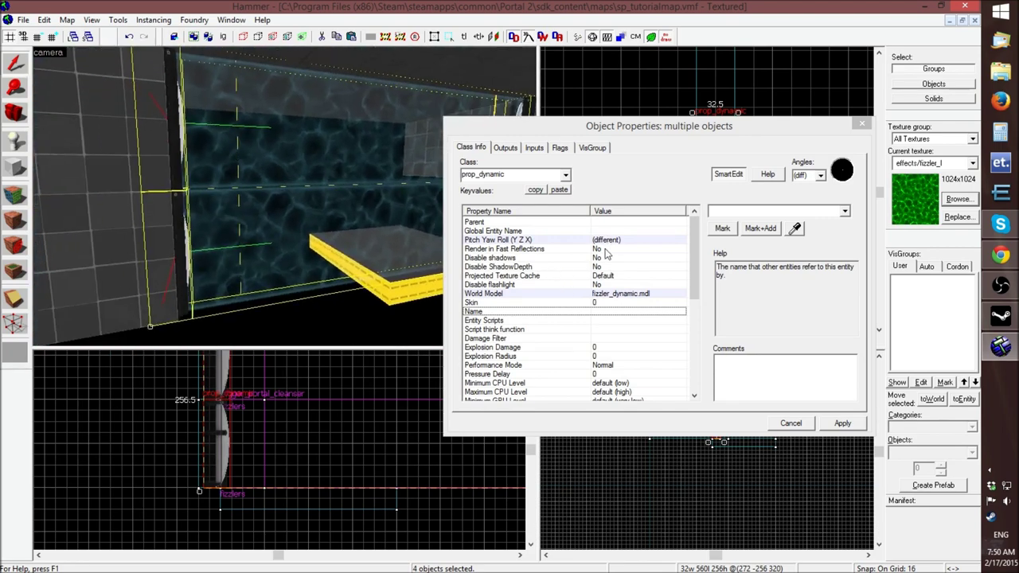
Name the four selected fizzler emitter models fizzlers_model and apply the change
left_click(593, 312)
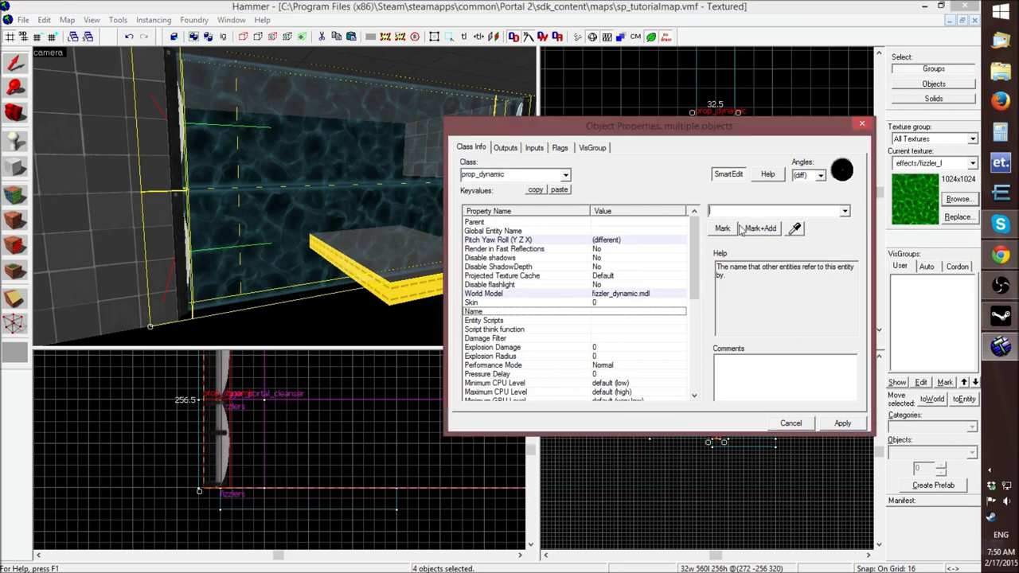
type("fizzle")
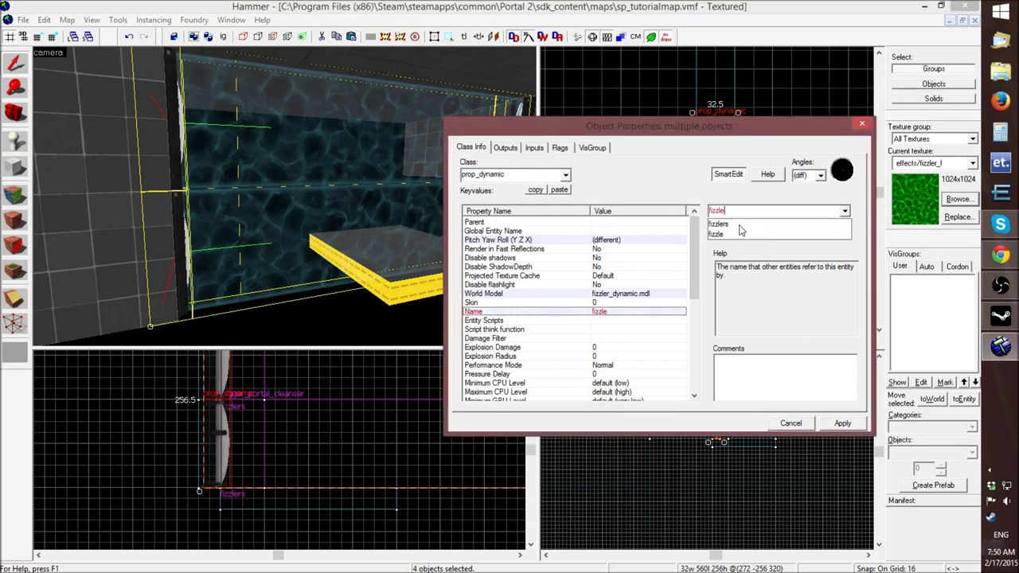
type("r_model")
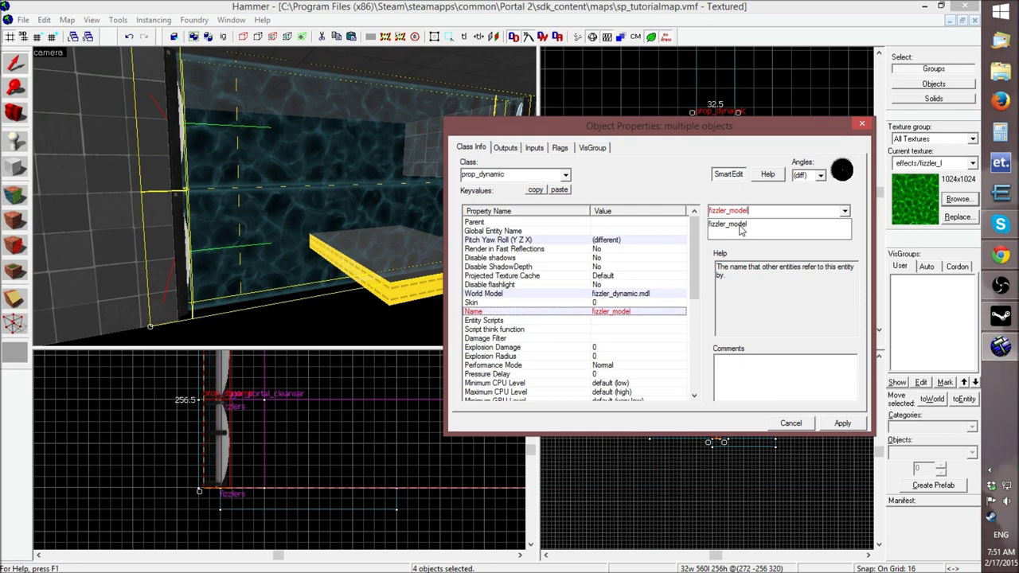
type("s")
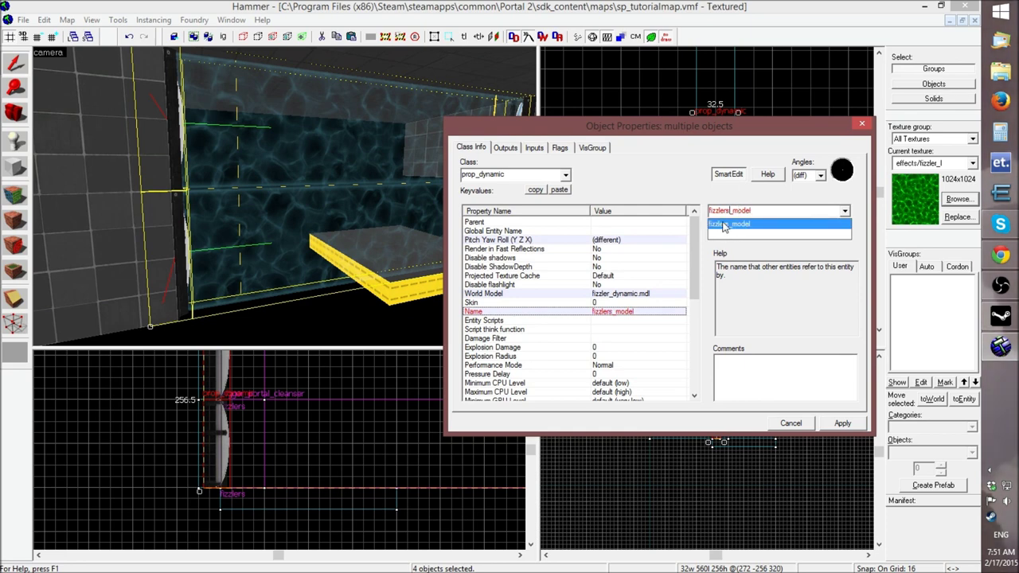
left_click(724, 225)
left_click(847, 426)
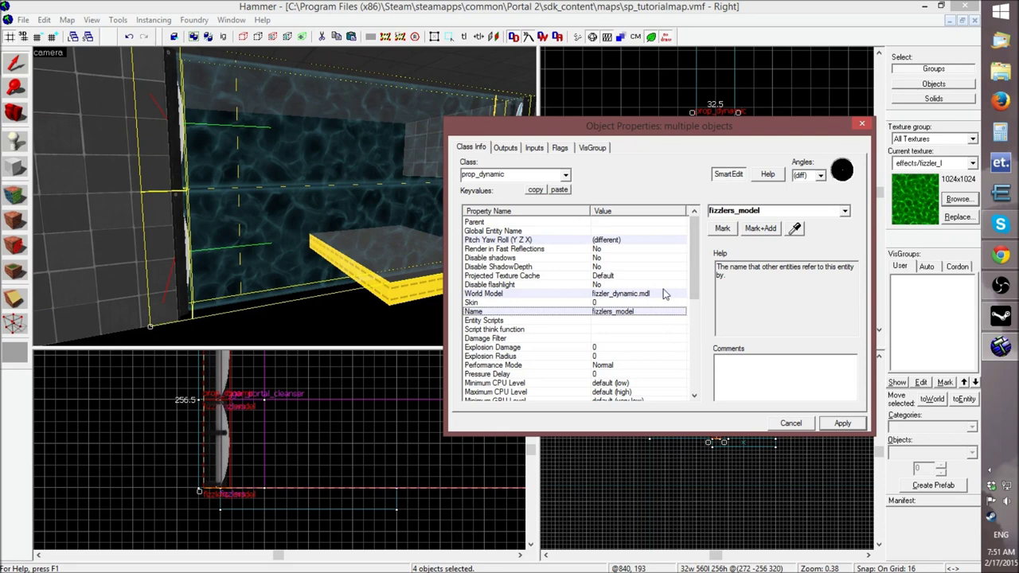
left_click(506, 150)
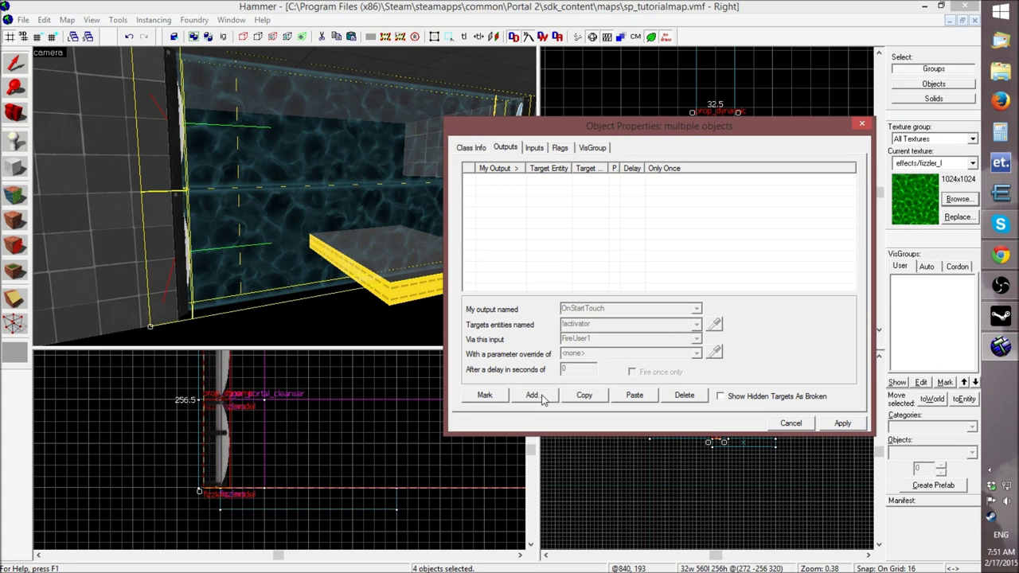
left_click(532, 396)
left_click(697, 312)
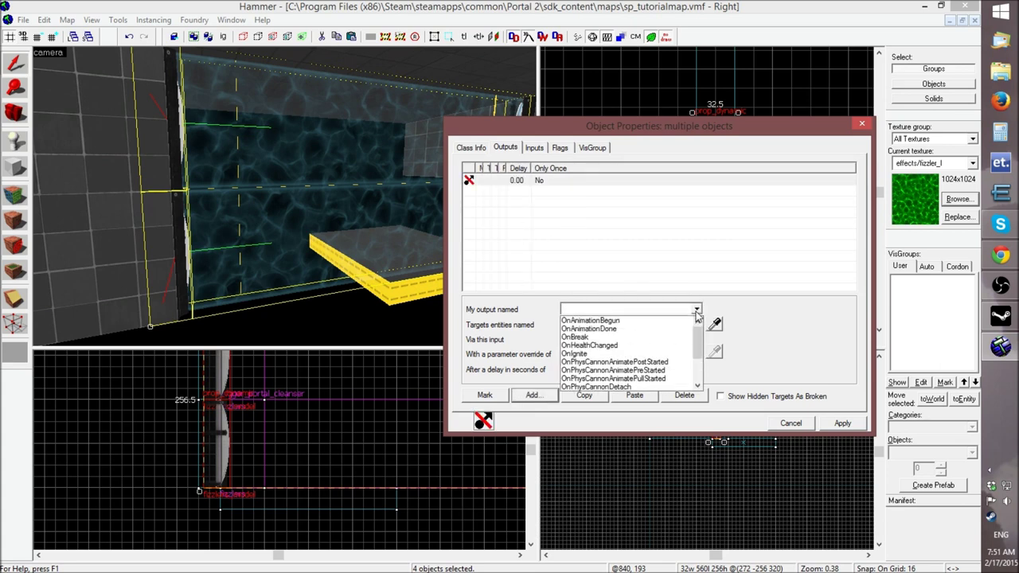
left_click_drag(697, 332, 696, 364)
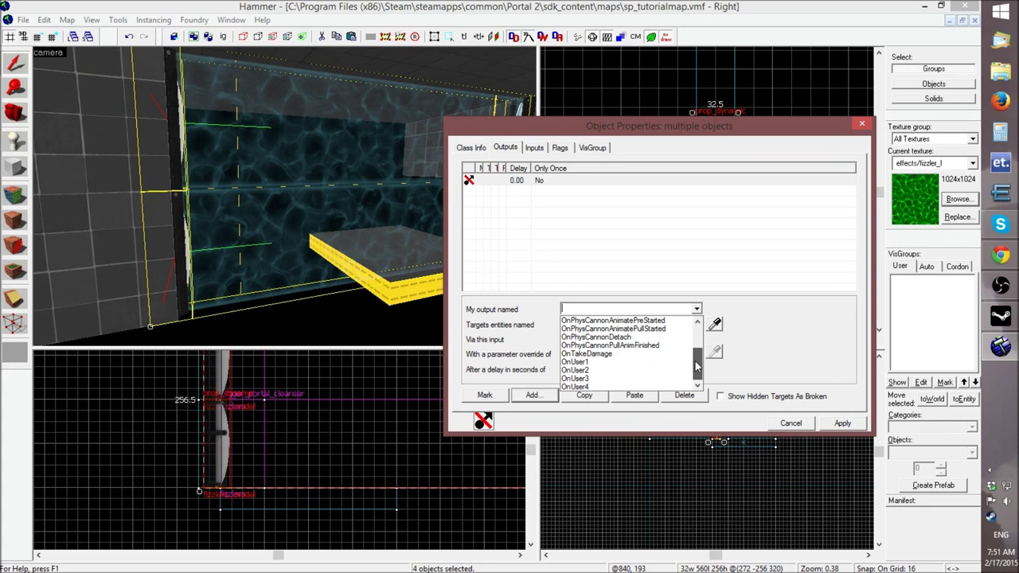
left_click_drag(697, 366, 704, 322)
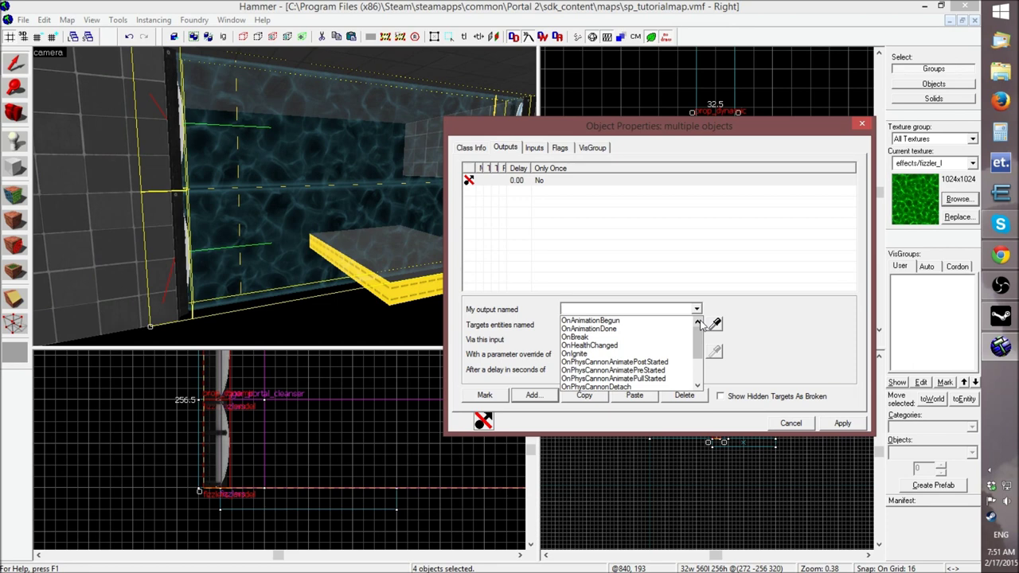
left_click_drag(700, 324, 698, 369)
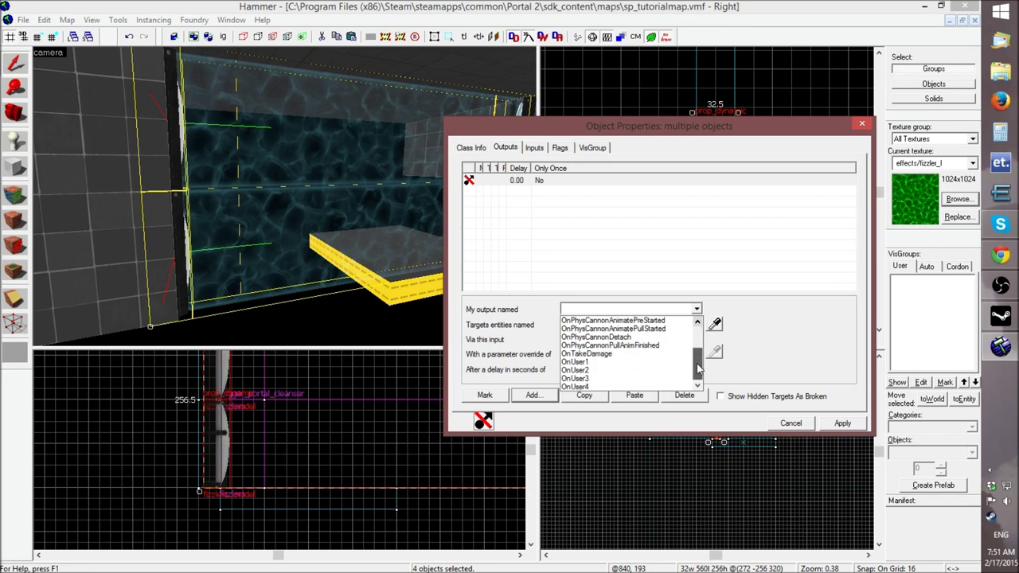
left_click_drag(698, 369, 695, 322)
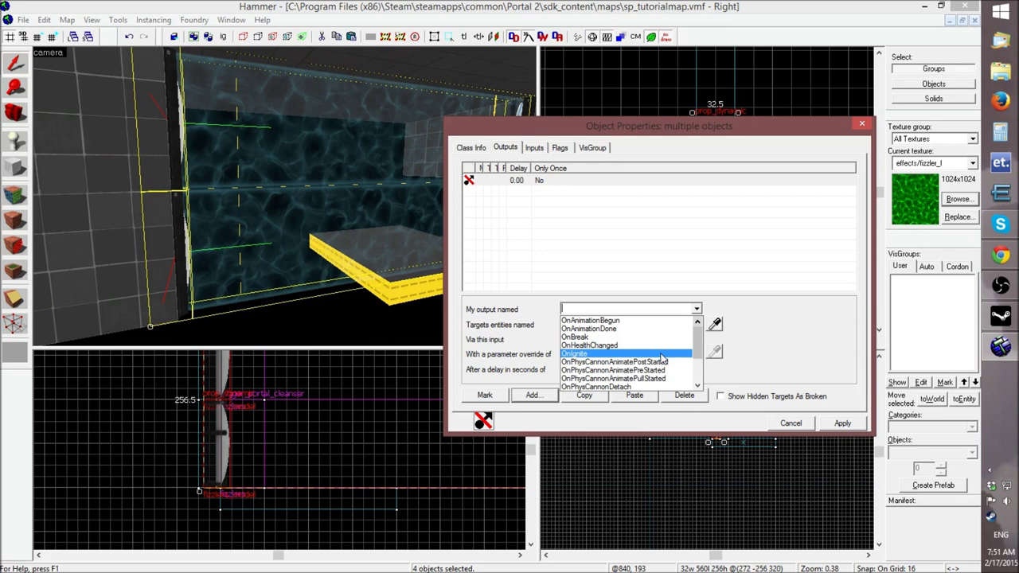
left_click(736, 327)
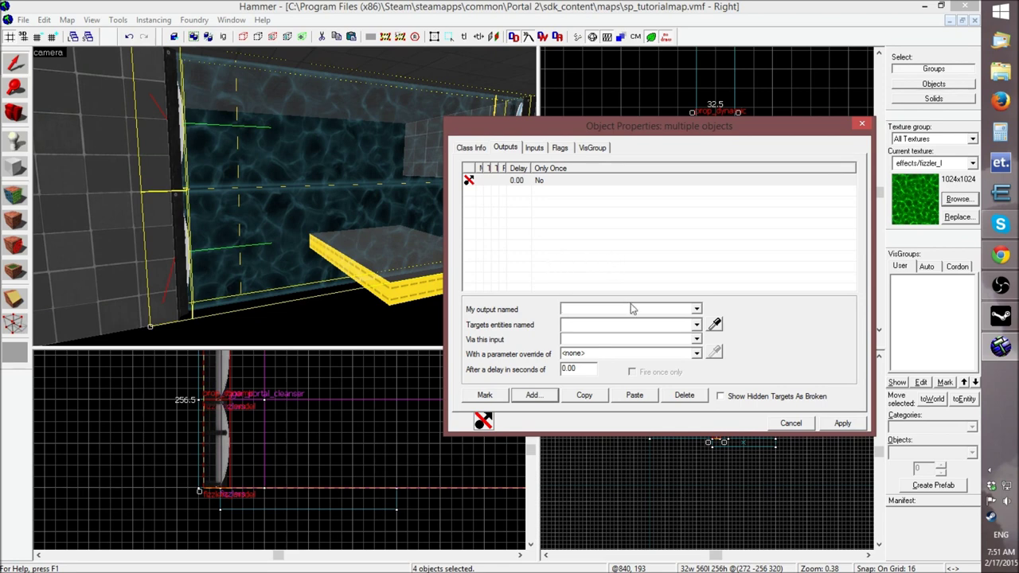
left_click(696, 309)
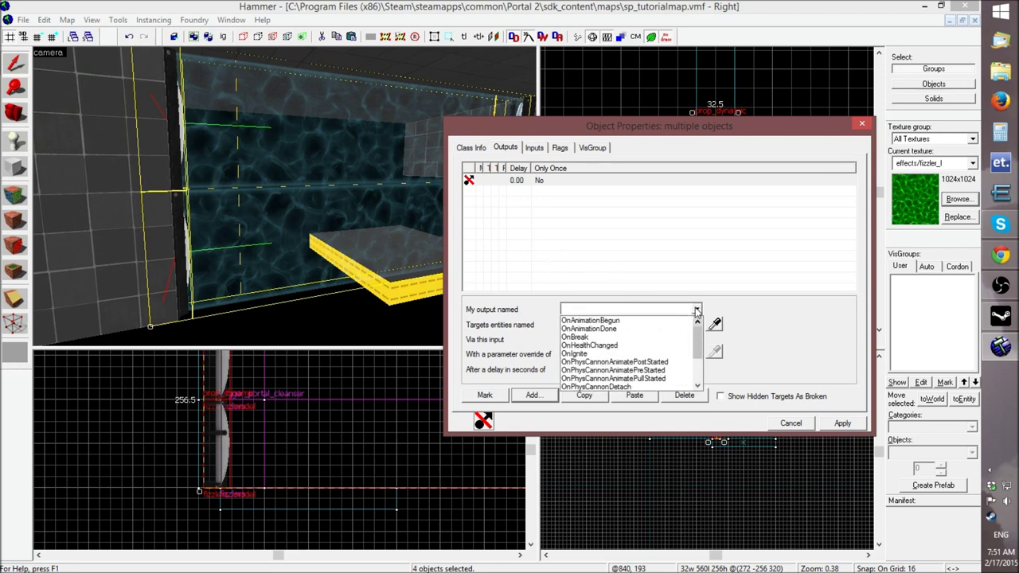
left_click(698, 310)
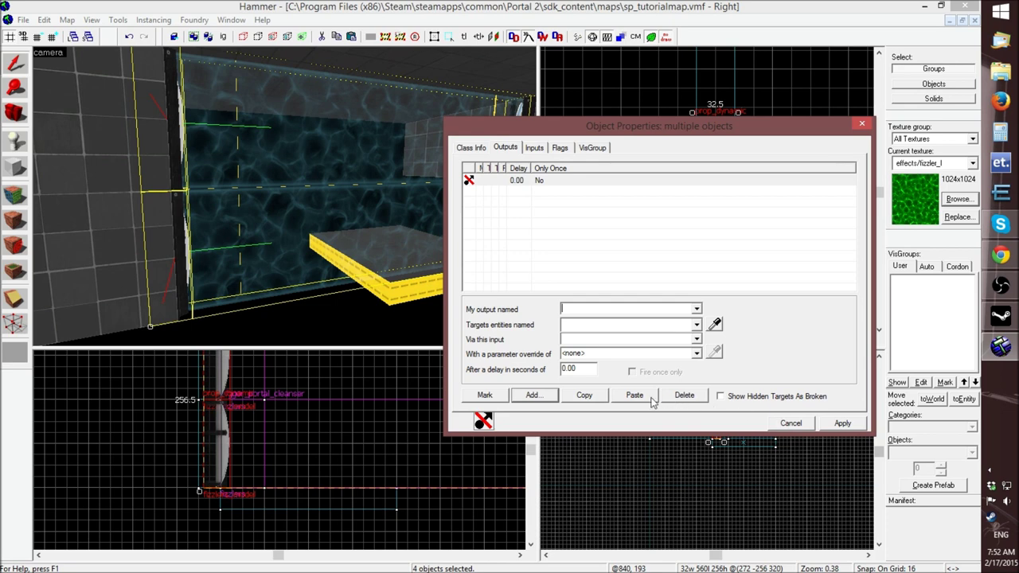
left_click(689, 398)
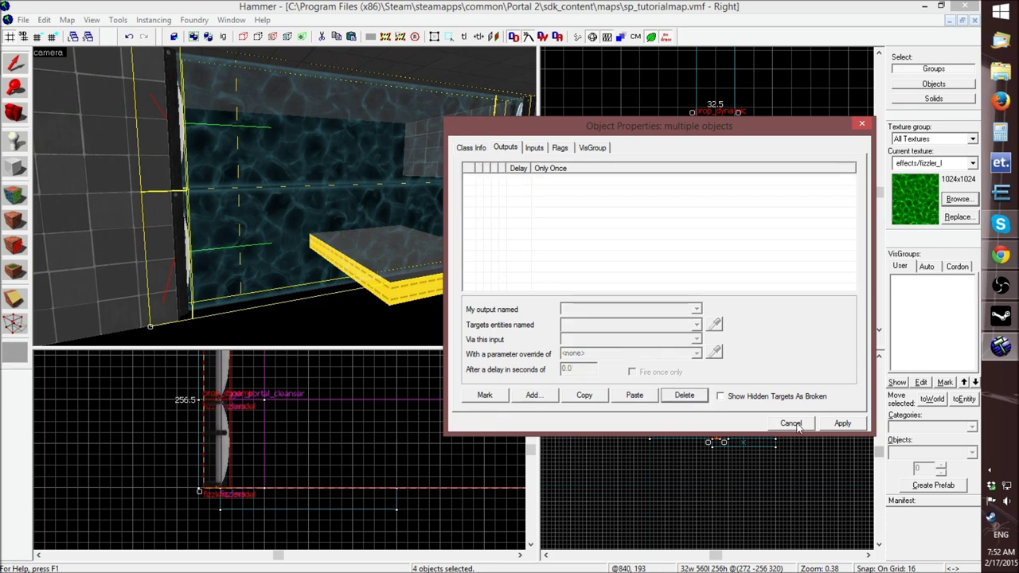
Close the emitters' properties, clear the selection, and look over the fizzler field beside the yellow-edged platform
left_click(798, 428)
left_click(675, 238)
key("z")
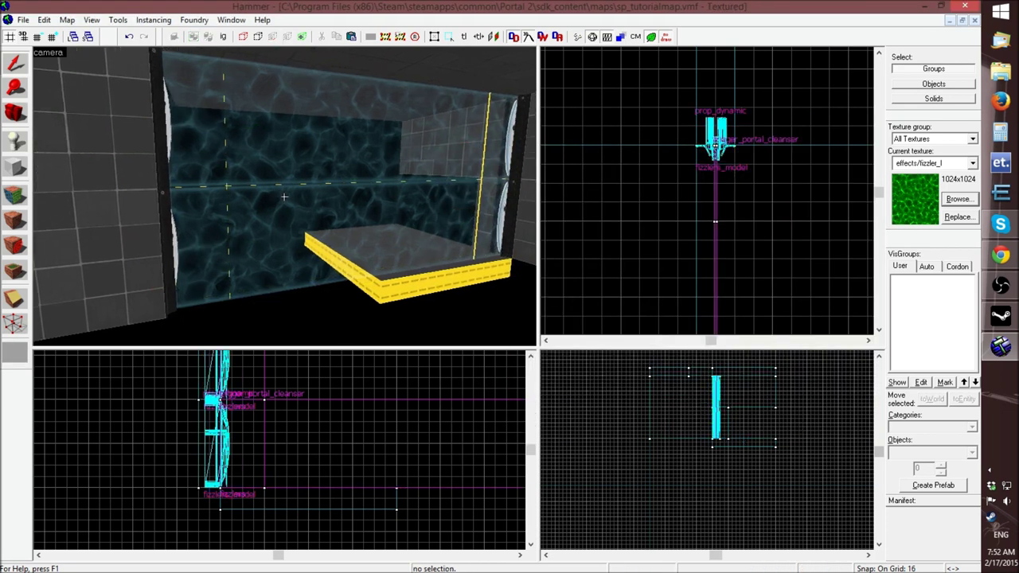
key("Right")
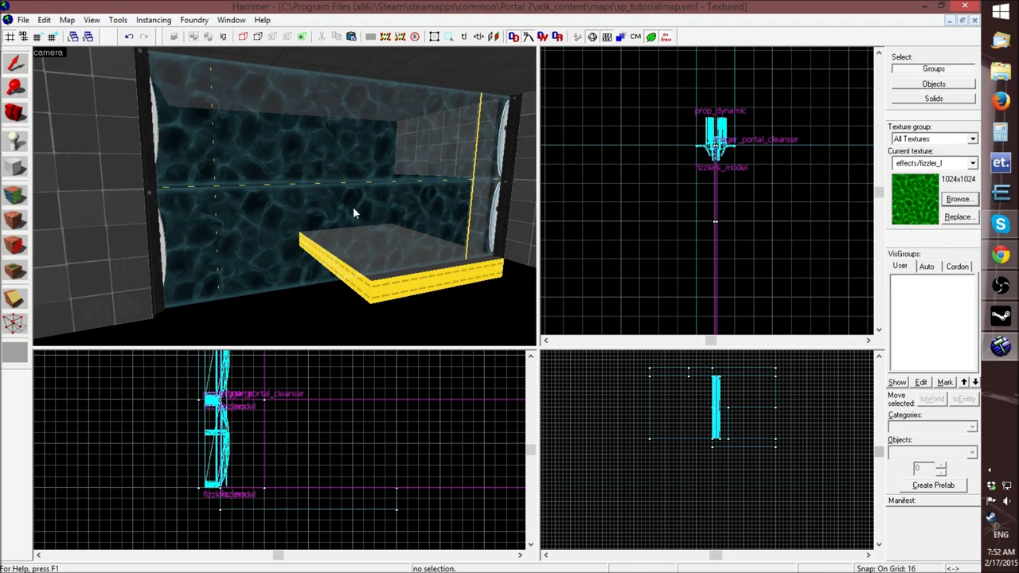
key("z")
key("w")
key("z")
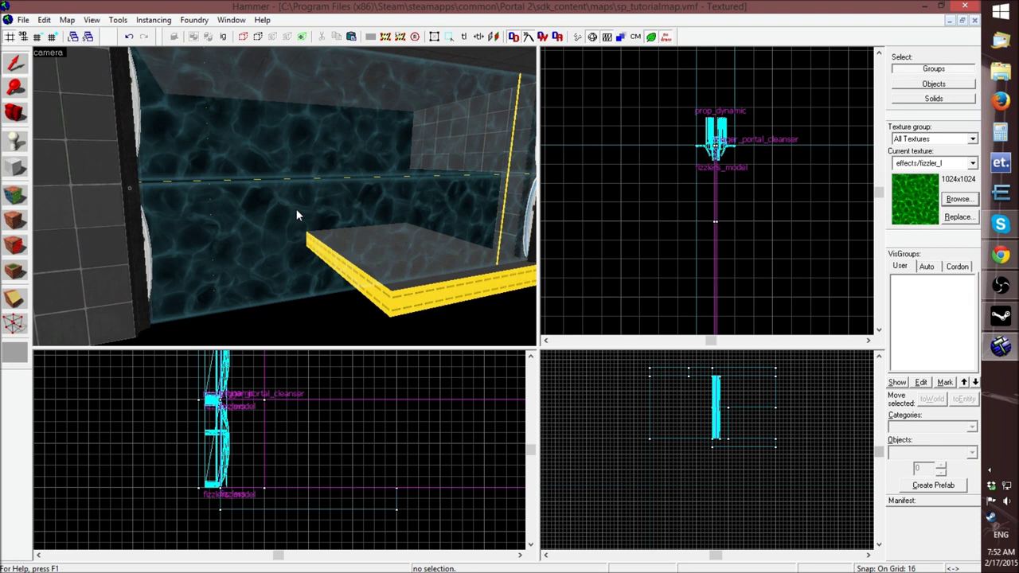
Unhide the hidden objects so that the rest of the map shows around the fizzler
left_click(296, 214)
left_click(586, 217)
key("u")
Look through the test chamber past the fizzler and the white wall panels to the passage lined with player clip and trigger brushes
key("z")
key("w")
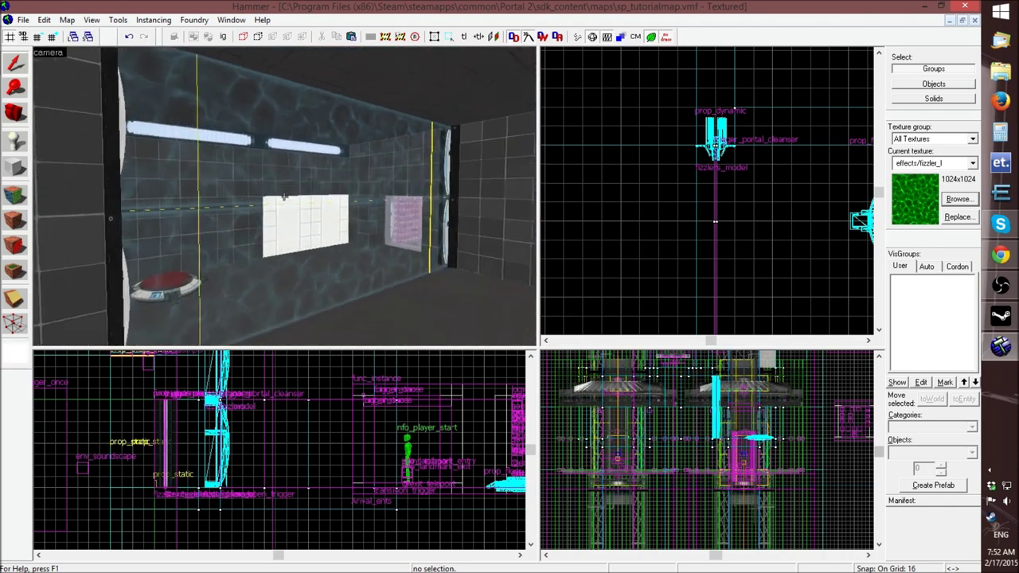
key("s")
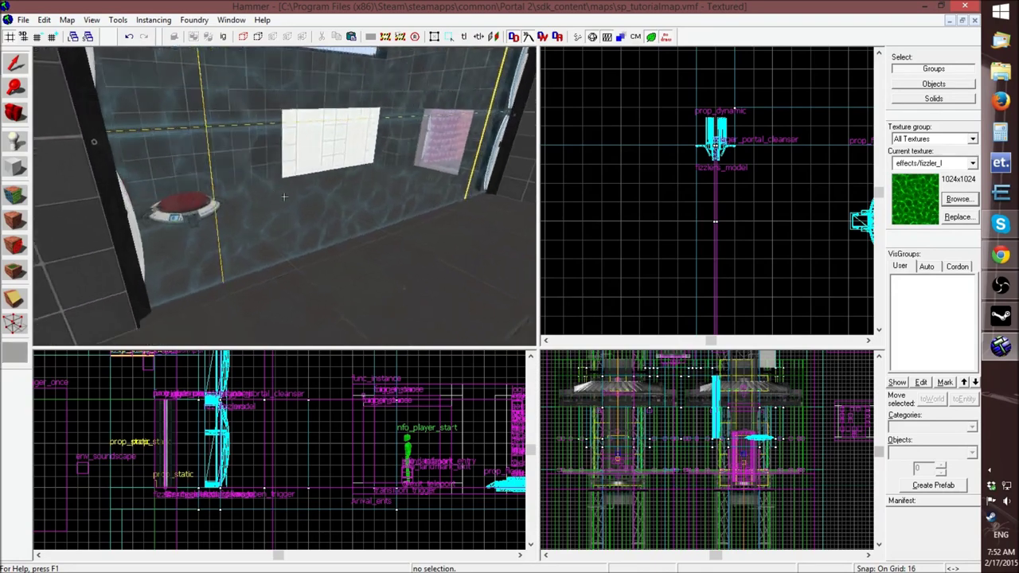
key("w")
key("w")
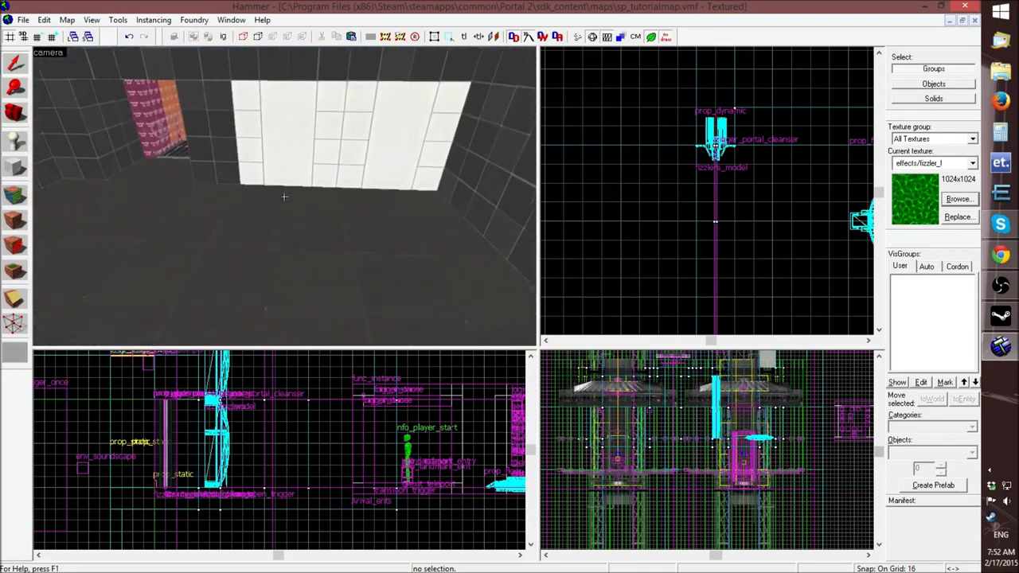
key("w")
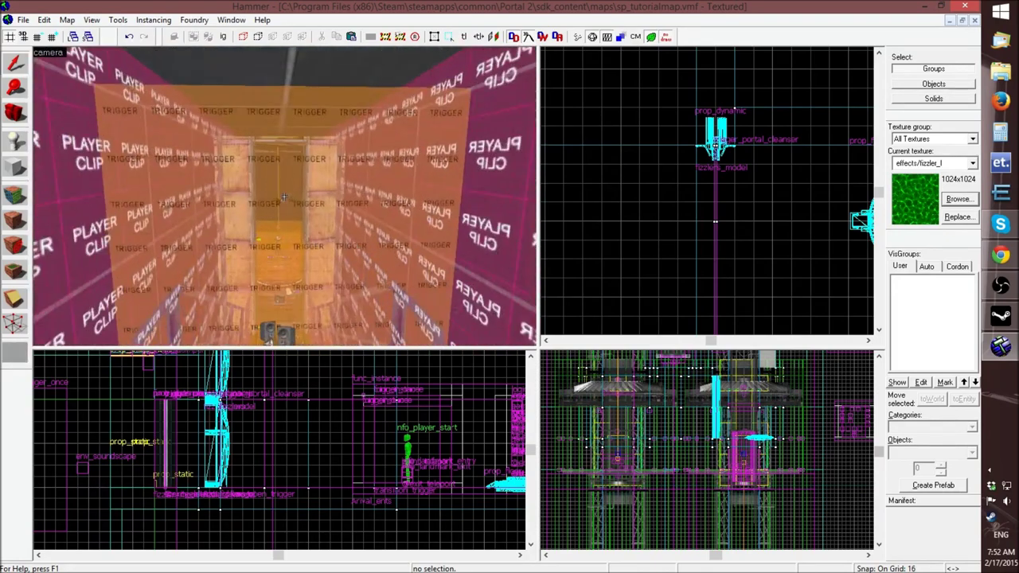
Examine the properties of the Departure_Elevator func_instance in the map
key("s")
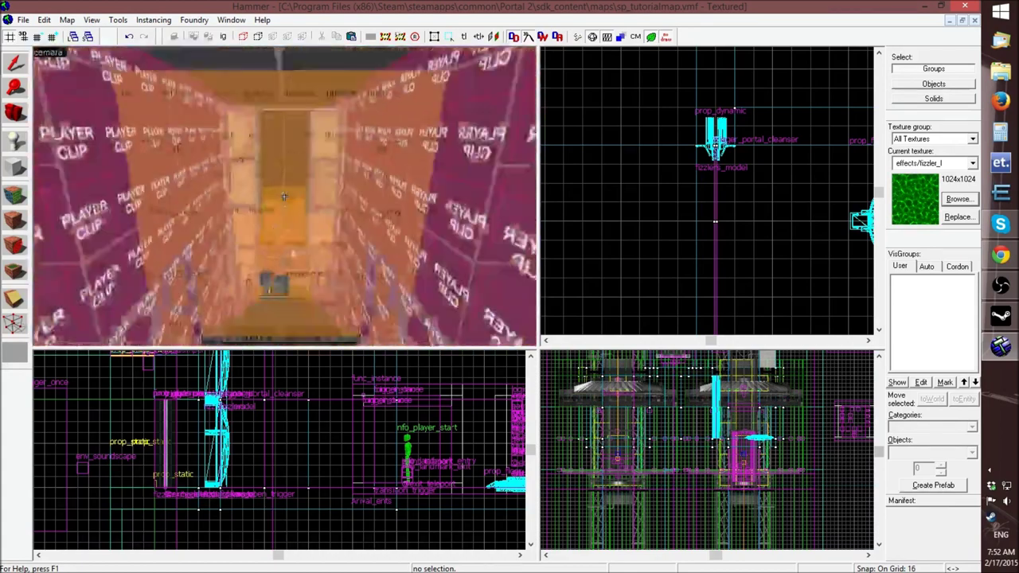
key("z")
key("s")
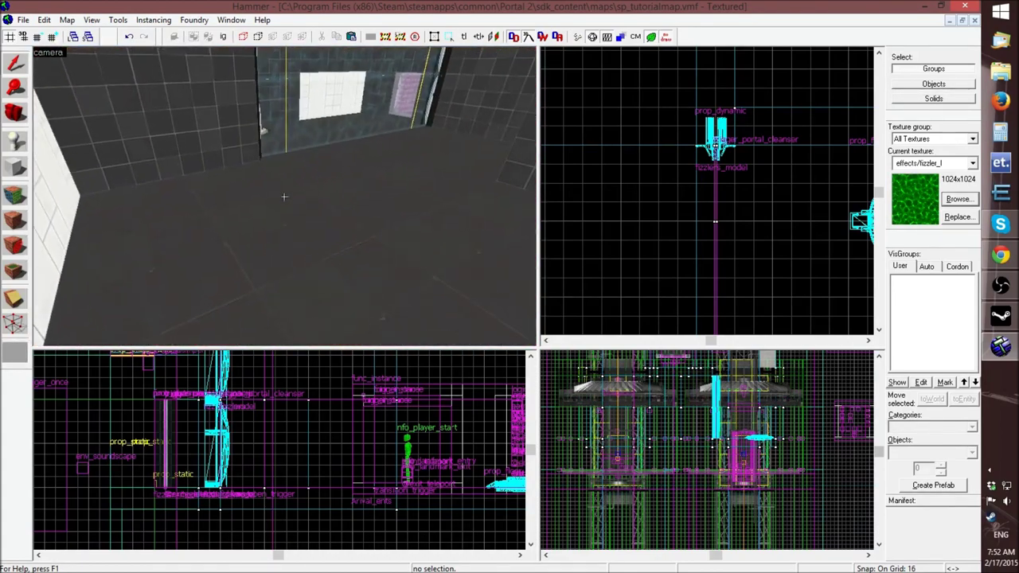
key("w")
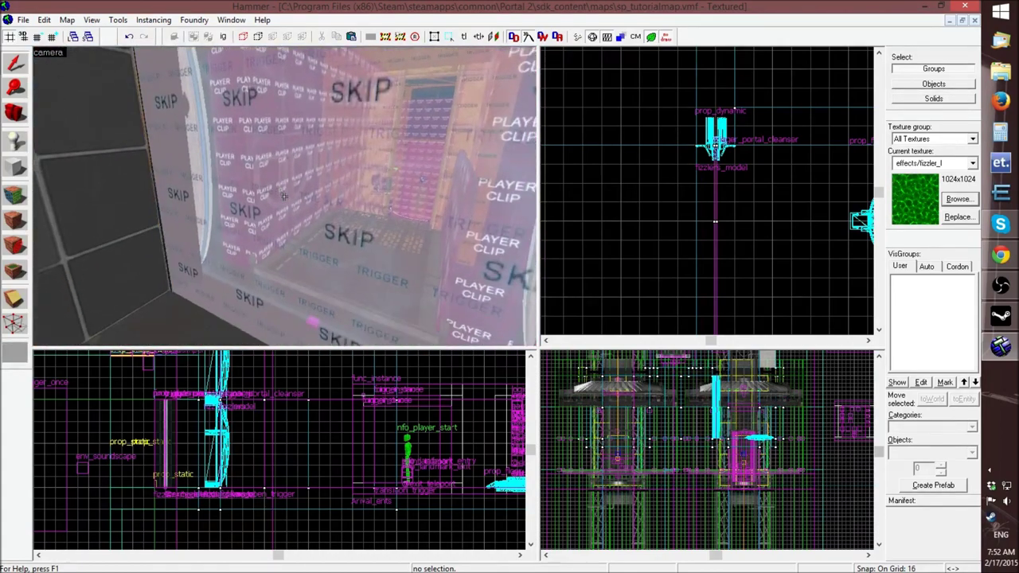
double_click(285, 197)
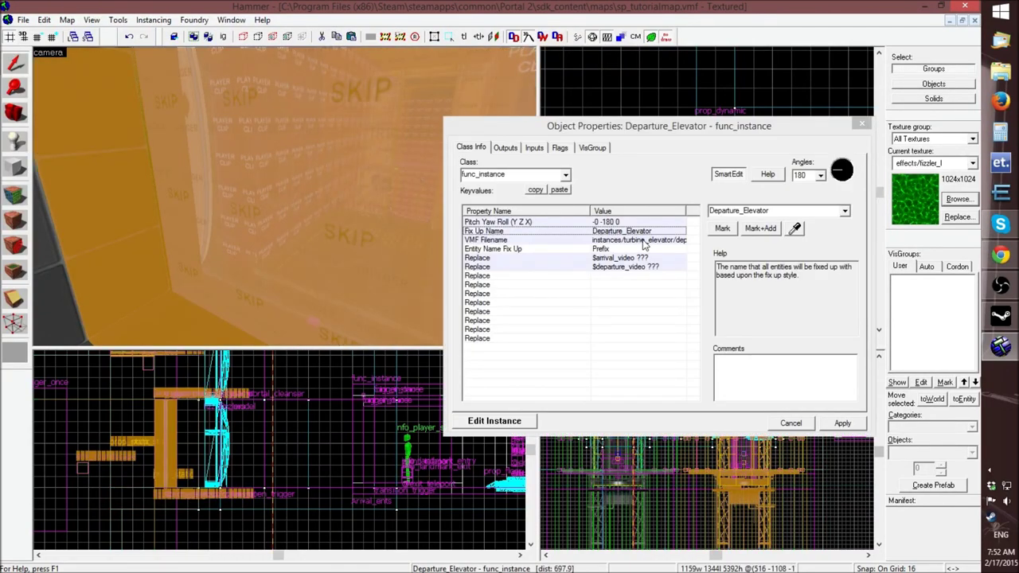
left_click(861, 125)
key("z")
key("w")
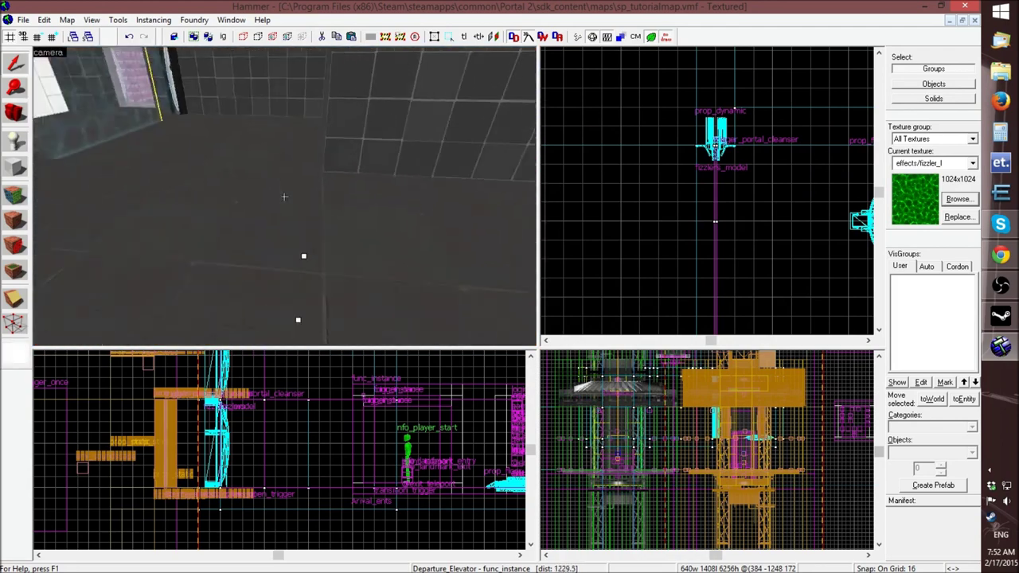
key("s")
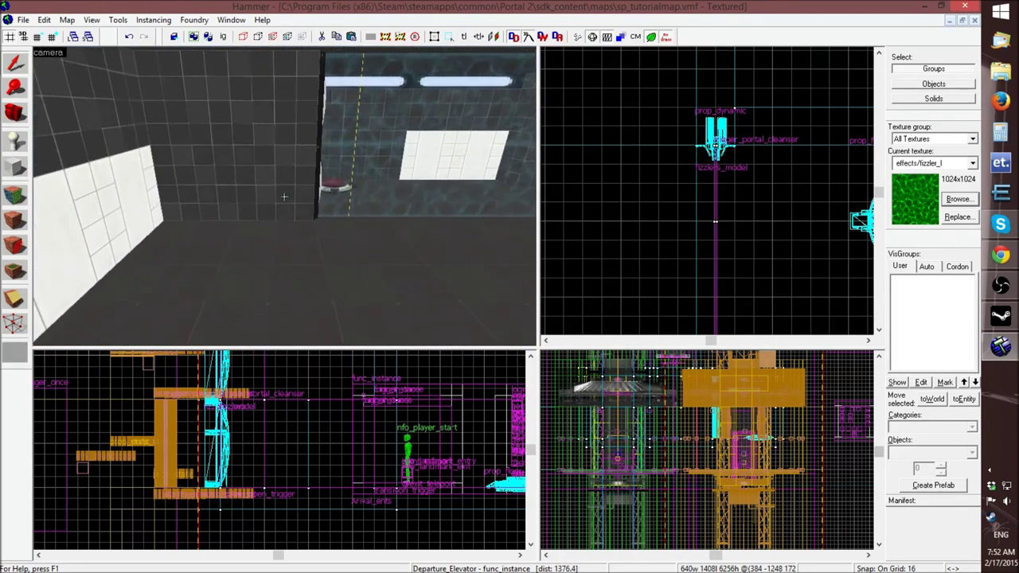
key("w")
key("z")
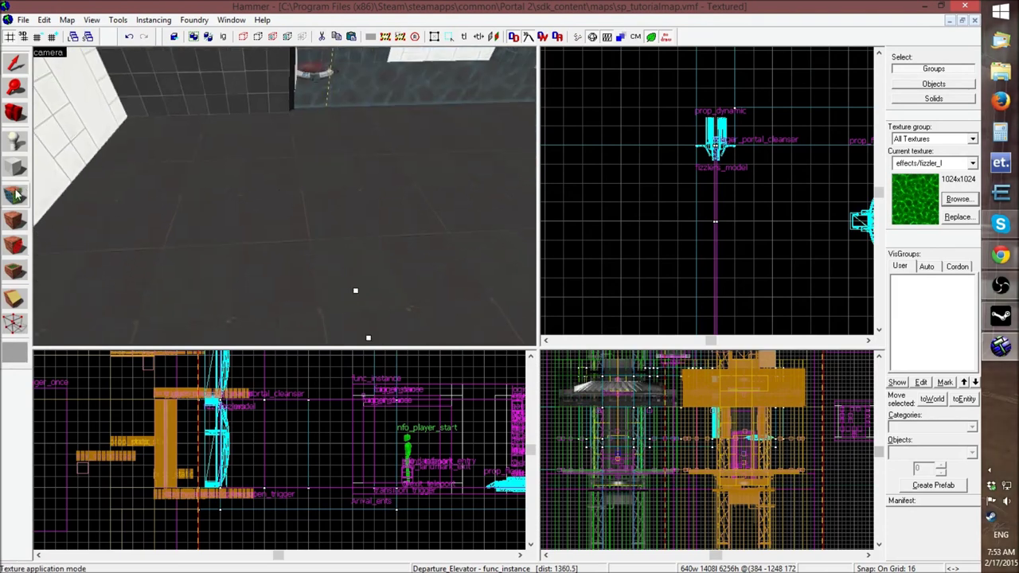
left_click(17, 142)
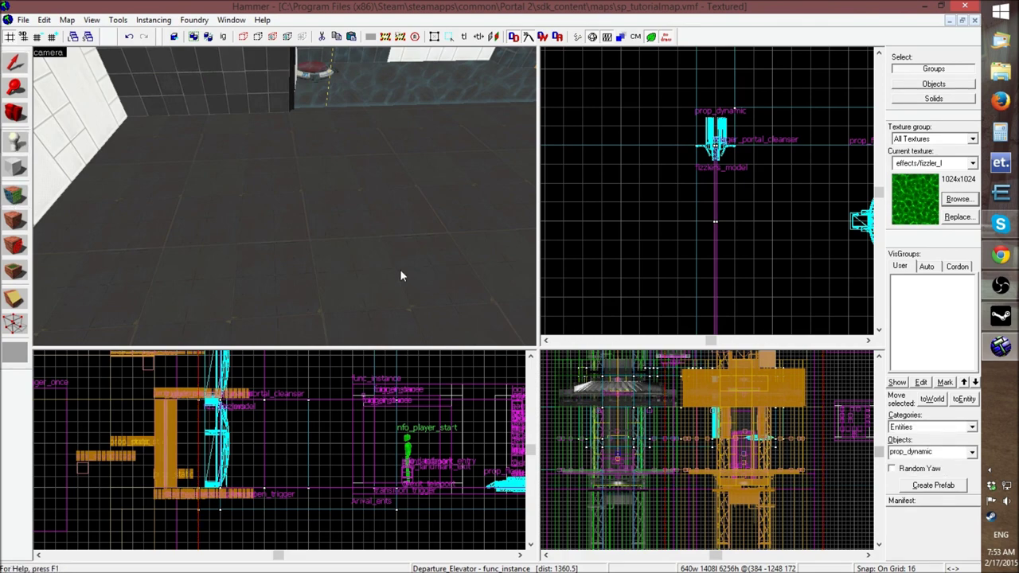
left_click(20, 67)
Duplicate the existing floor button to the opposite corner of the room, placing the copy at -192, -192
key("z")
key("w")
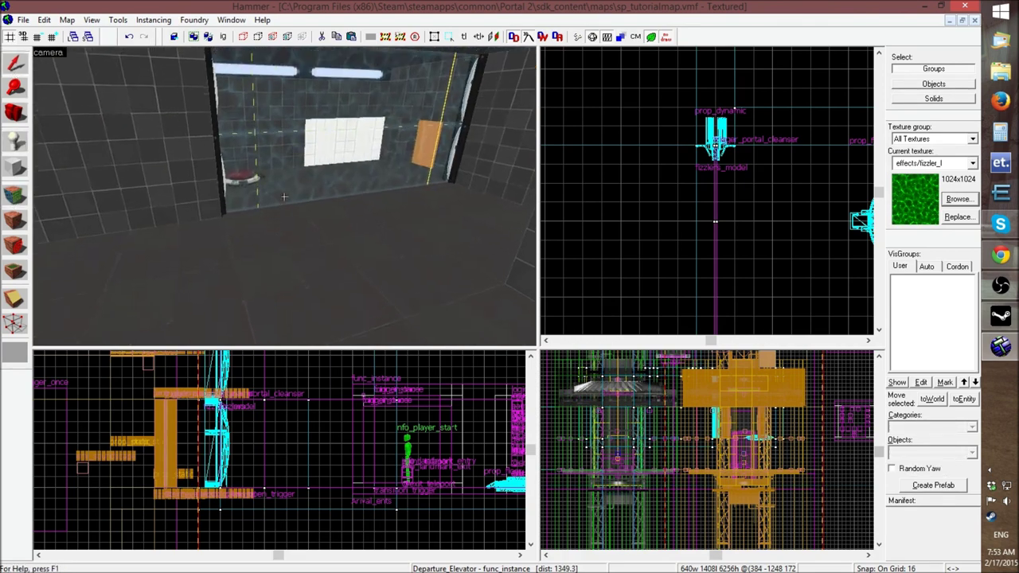
key("z")
left_click(285, 196)
scroll(656, 216, "down", 12)
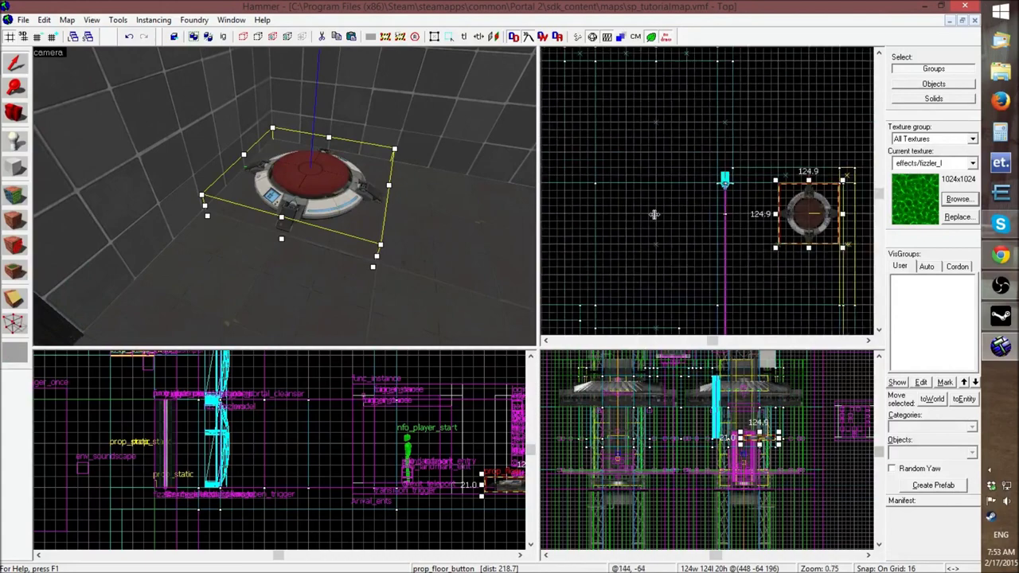
scroll(739, 186, "up", 5)
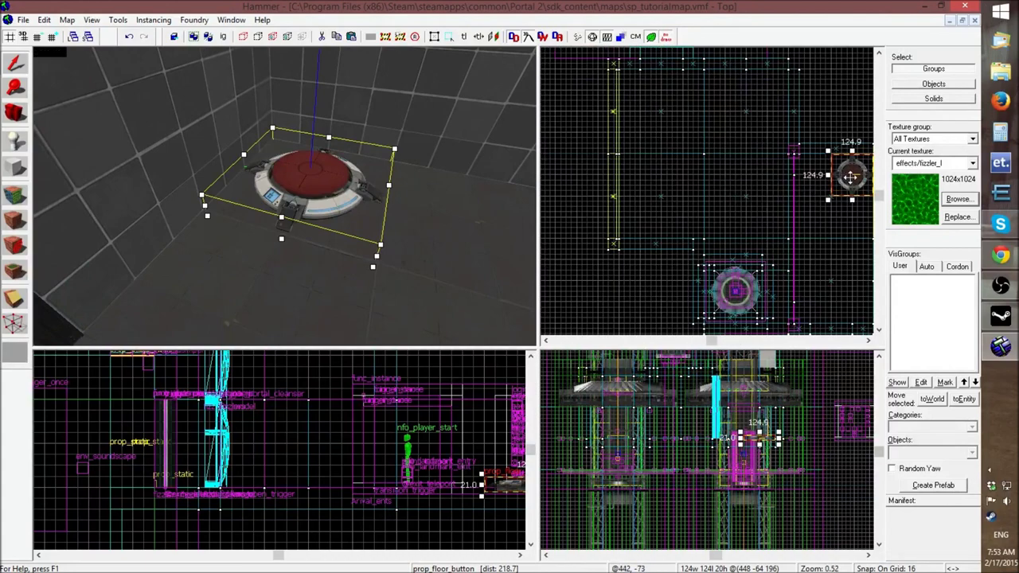
left_click_drag(850, 177, 660, 223)
scroll(660, 223, "up", 4)
key("z")
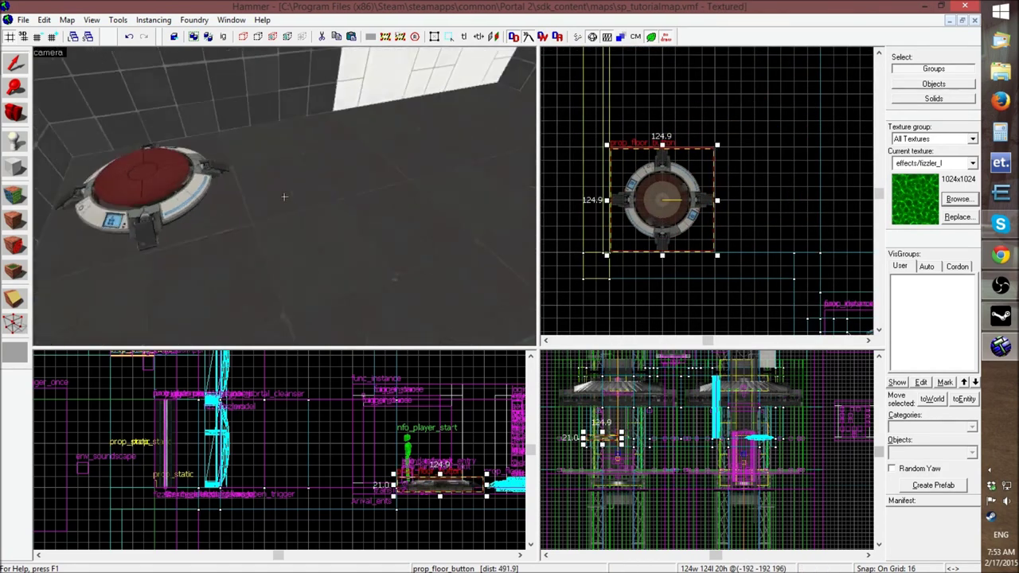
key("w")
key("z")
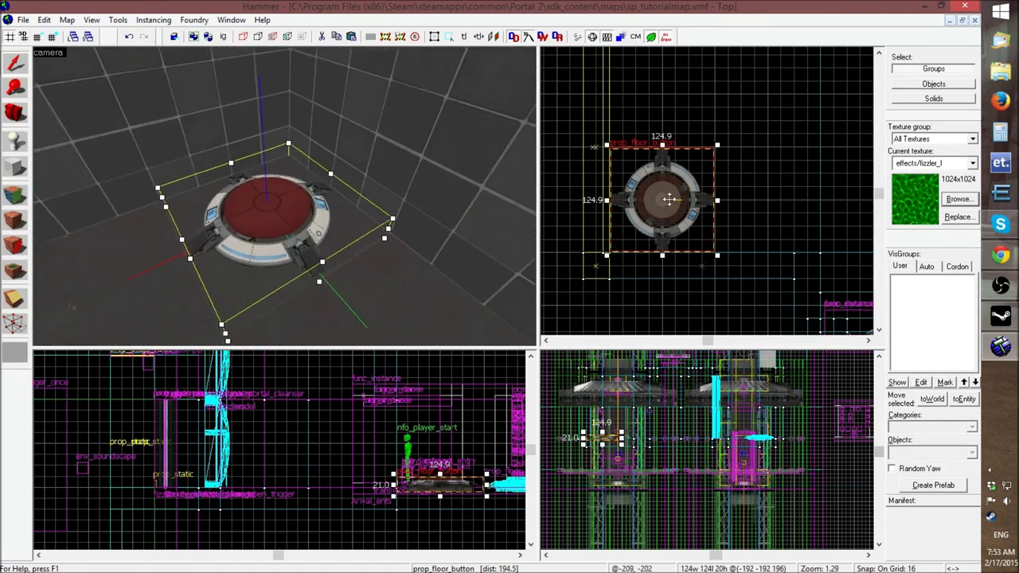
Delete the copied floor button's OnPressed output that targets dropper1
left_click(690, 112)
key("z")
key("s")
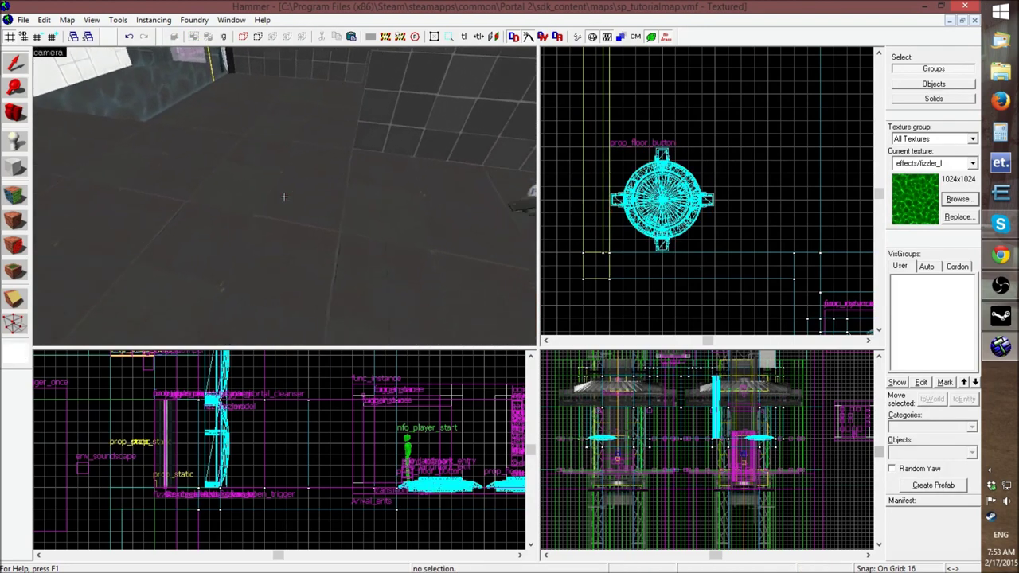
key("z")
key("z")
key("w")
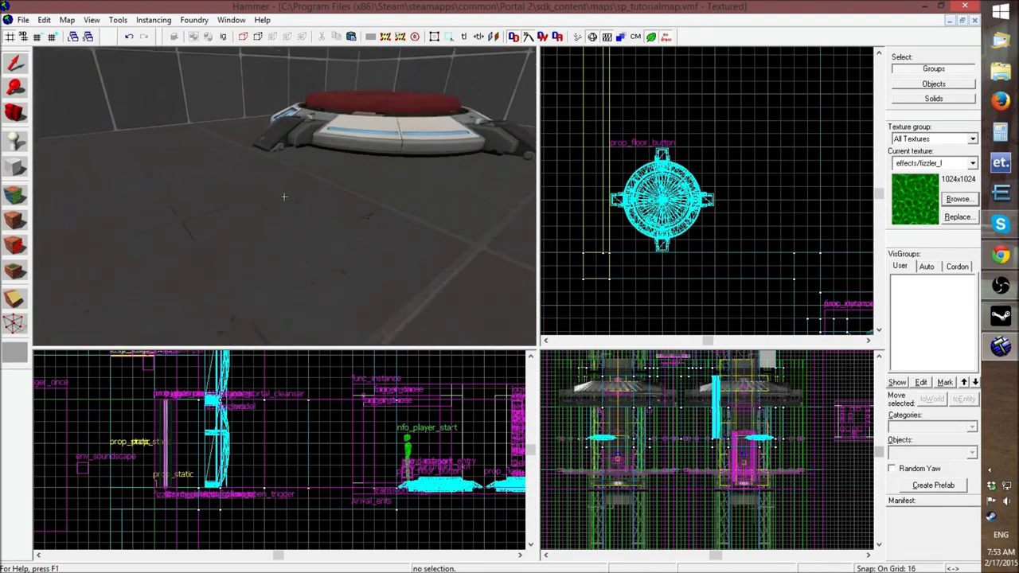
key("z")
key("z")
key("s")
left_click(322, 207)
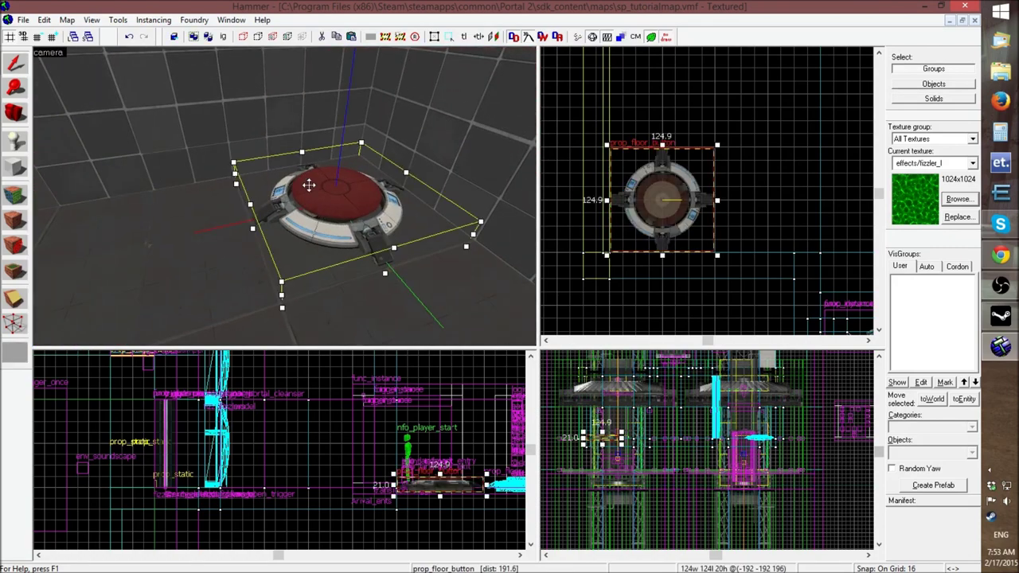
double_click(318, 201)
left_click(505, 147)
left_click(498, 181)
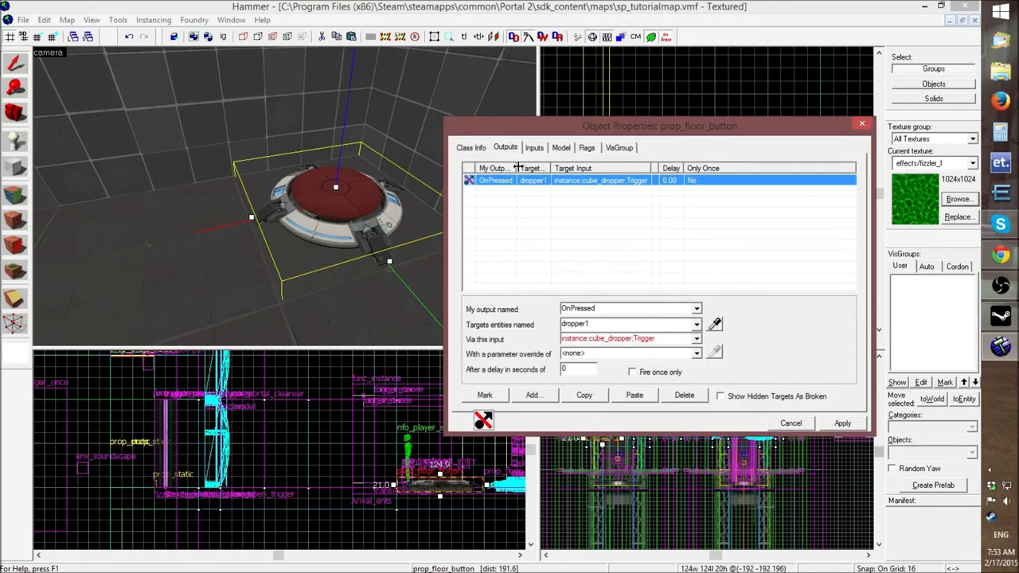
left_click(684, 395)
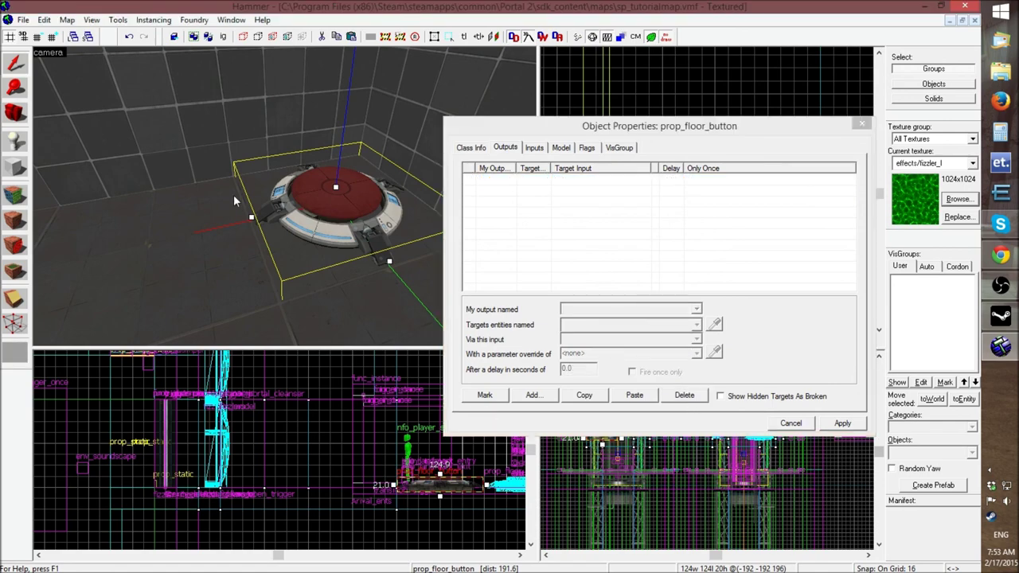
Add an OnPressed output to the copied floor button that sends Disable to fizzlers, and apply it
key("z")
key("z")
key("z")
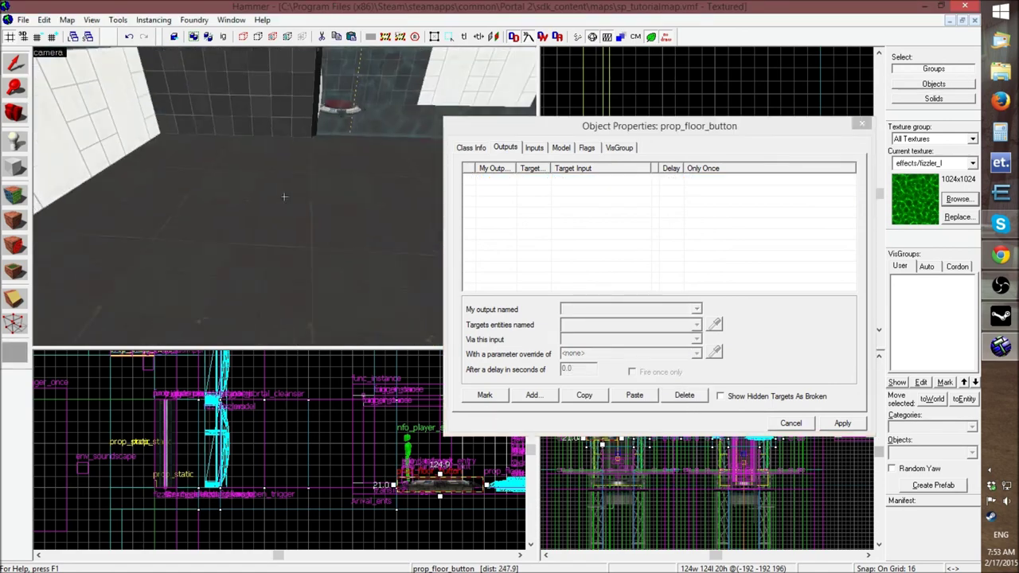
key("z")
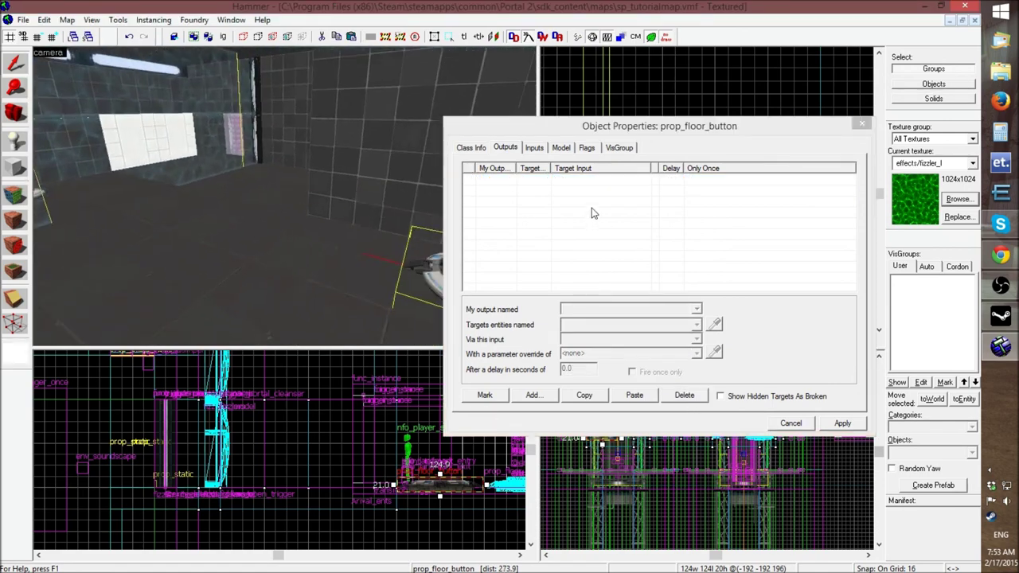
left_click(546, 394)
left_click(697, 309)
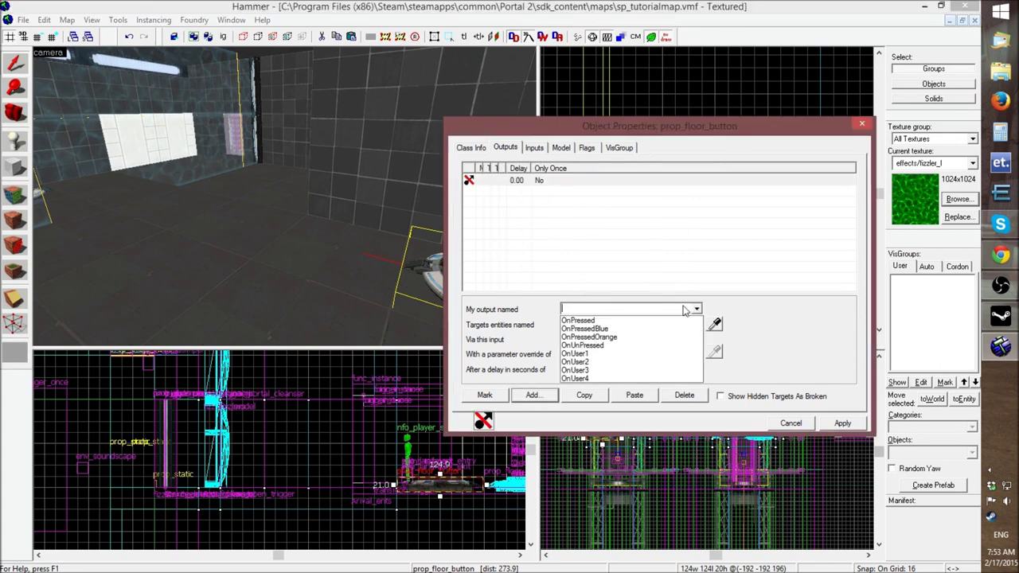
left_click(630, 320)
left_click(715, 324)
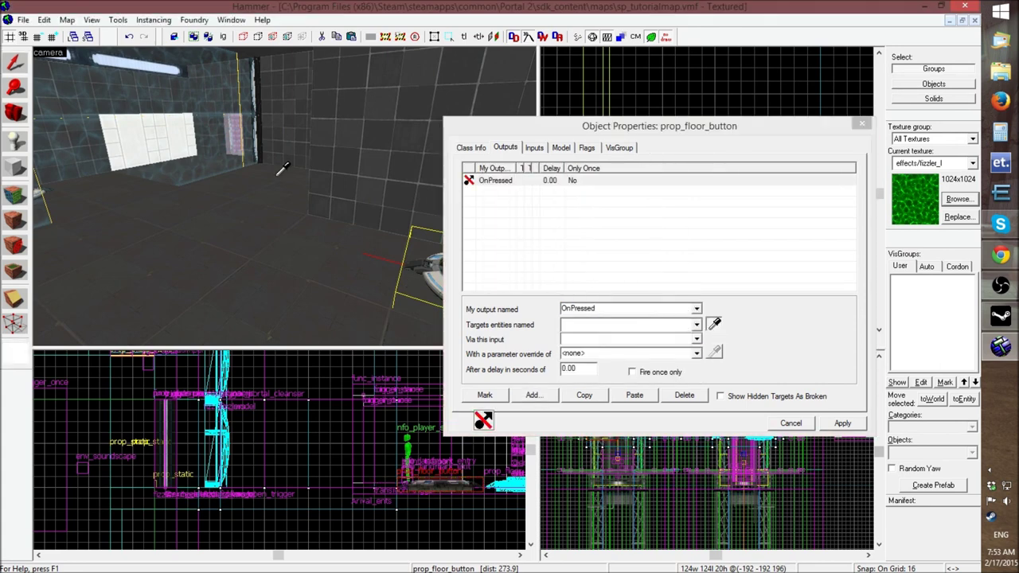
left_click(210, 130)
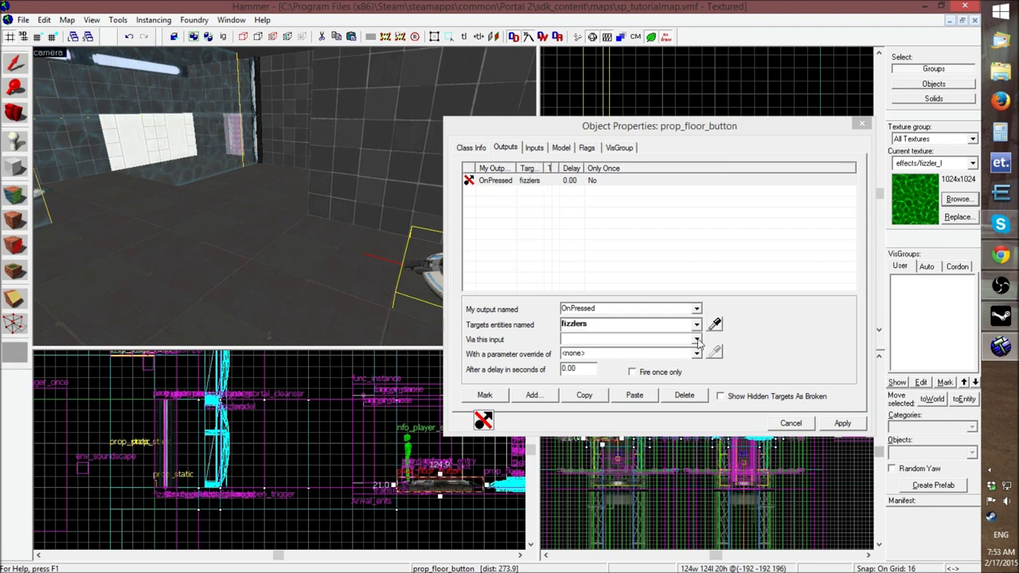
left_click(696, 339)
left_click(617, 366)
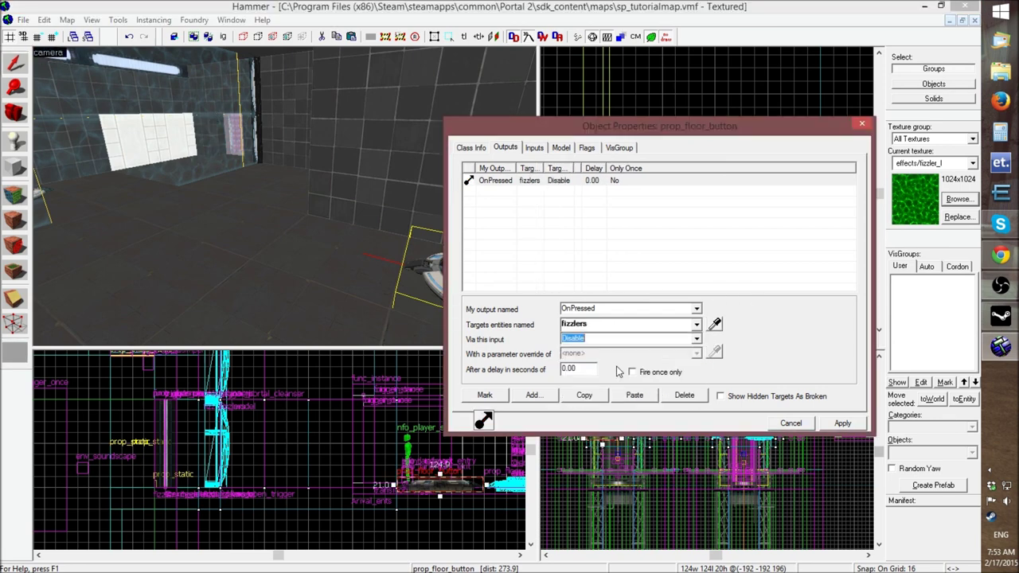
left_click(843, 423)
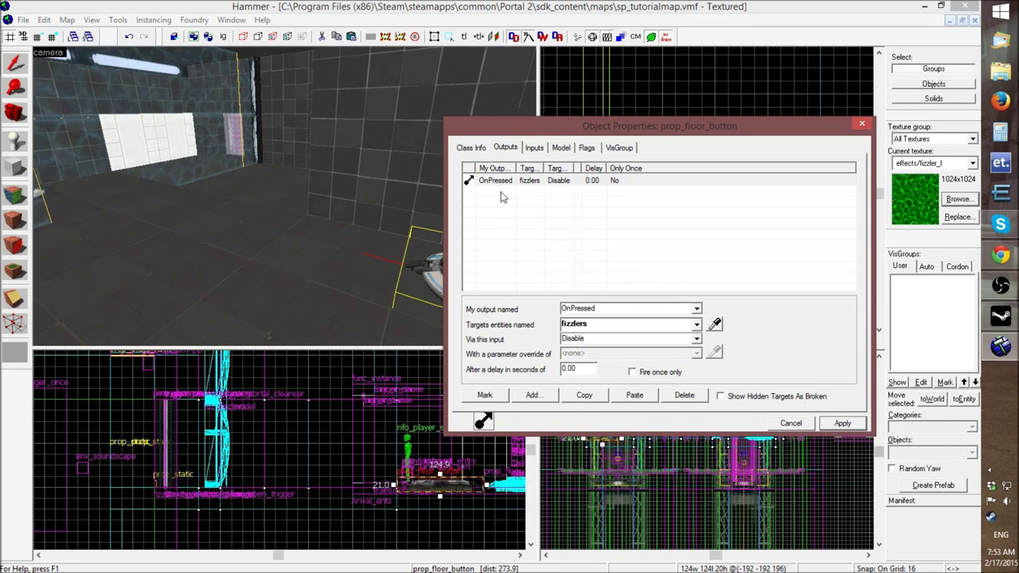
Add an OnUnPressed output to the same floor button that sends Enable to fizzlers, and apply it
left_click(532, 395)
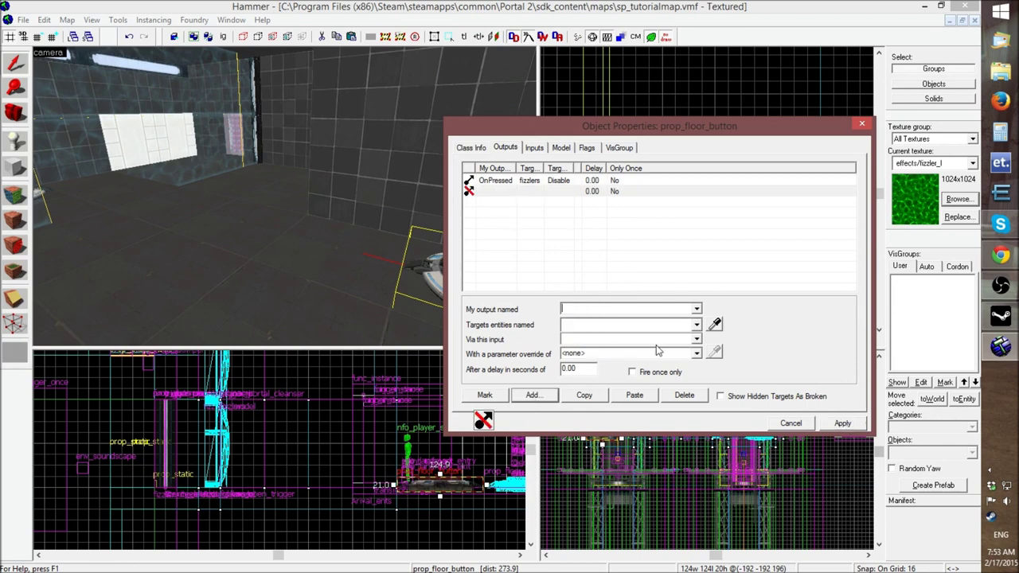
left_click(697, 309)
left_click(629, 345)
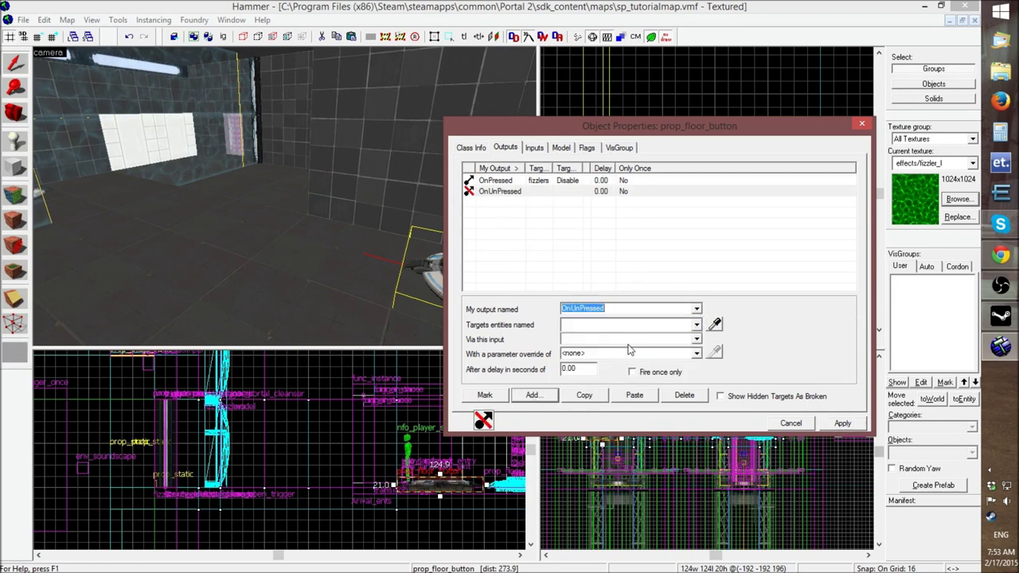
left_click(715, 324)
left_click(325, 158)
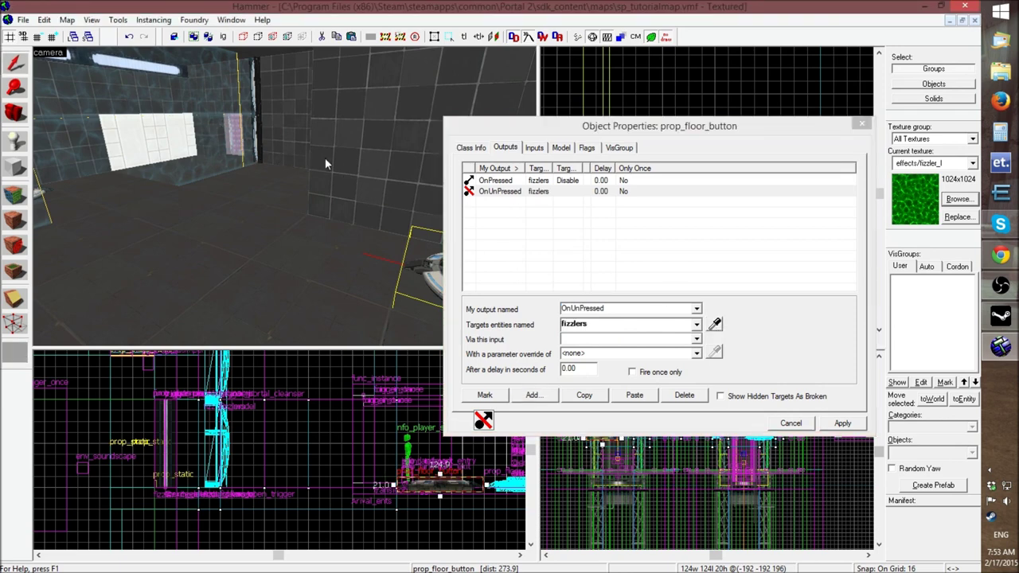
left_click(696, 340)
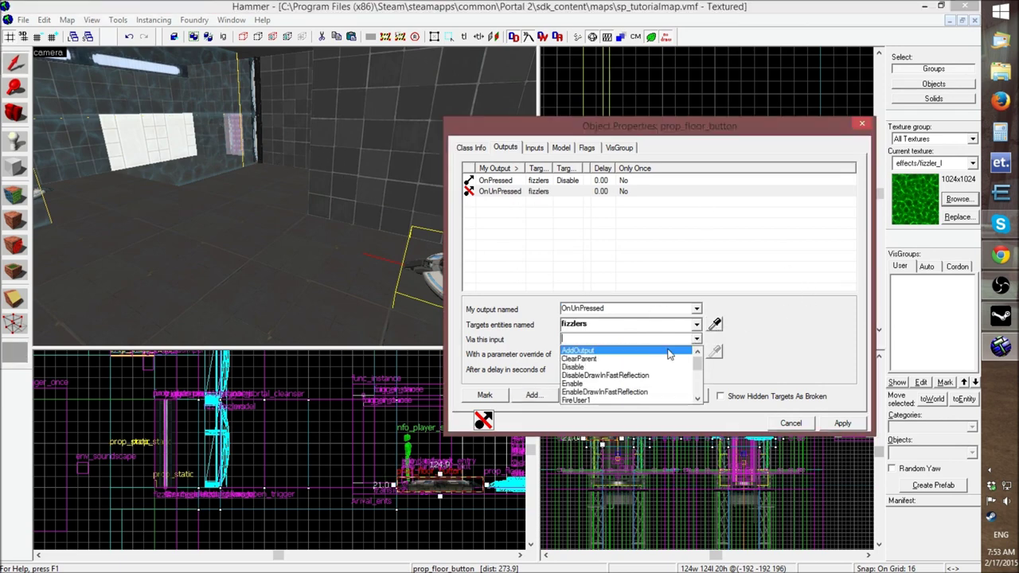
left_click(629, 381)
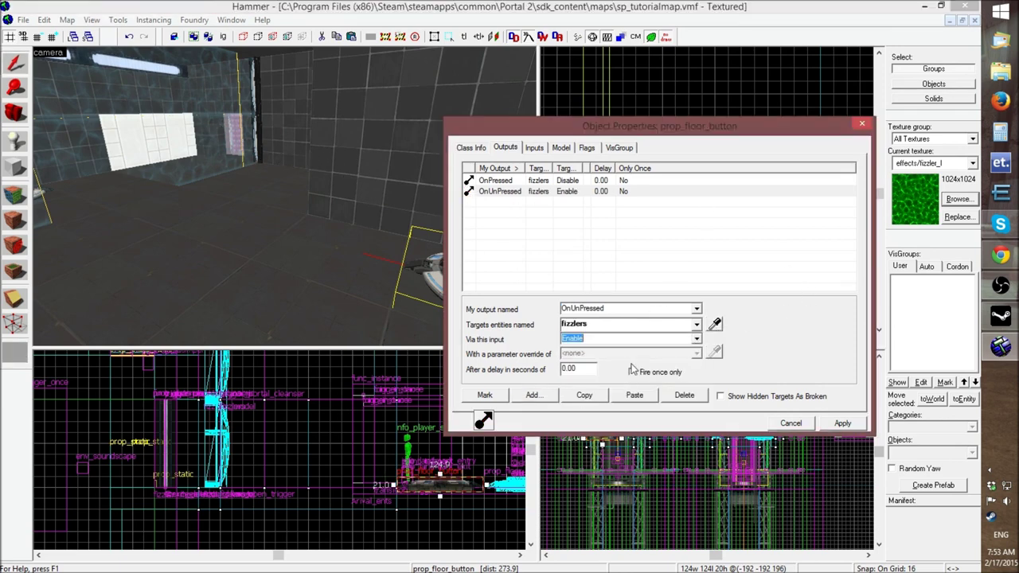
left_click(832, 422)
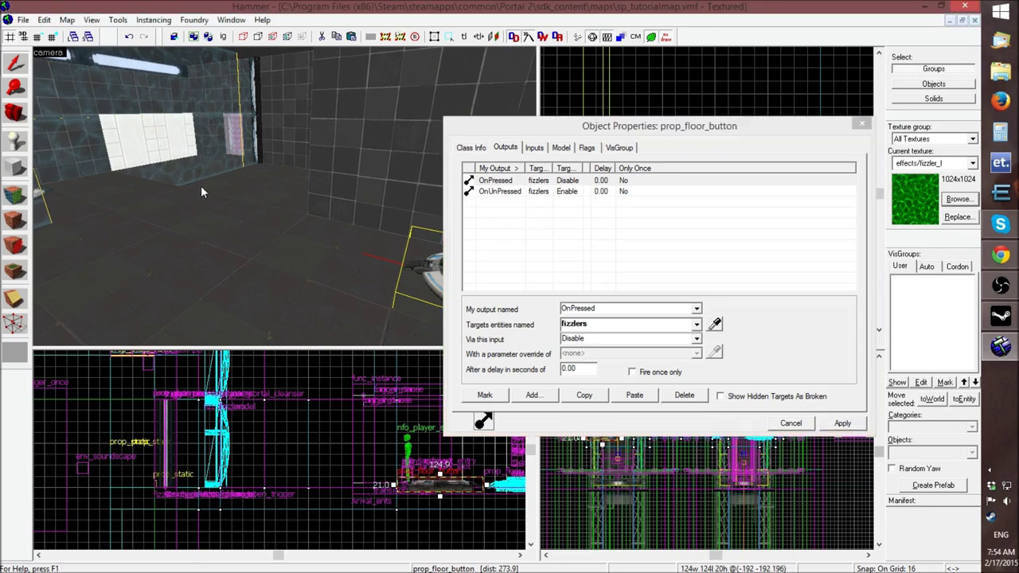
Inspect the outputs of the fizzlers_model prop and of the copied floor button
key("z")
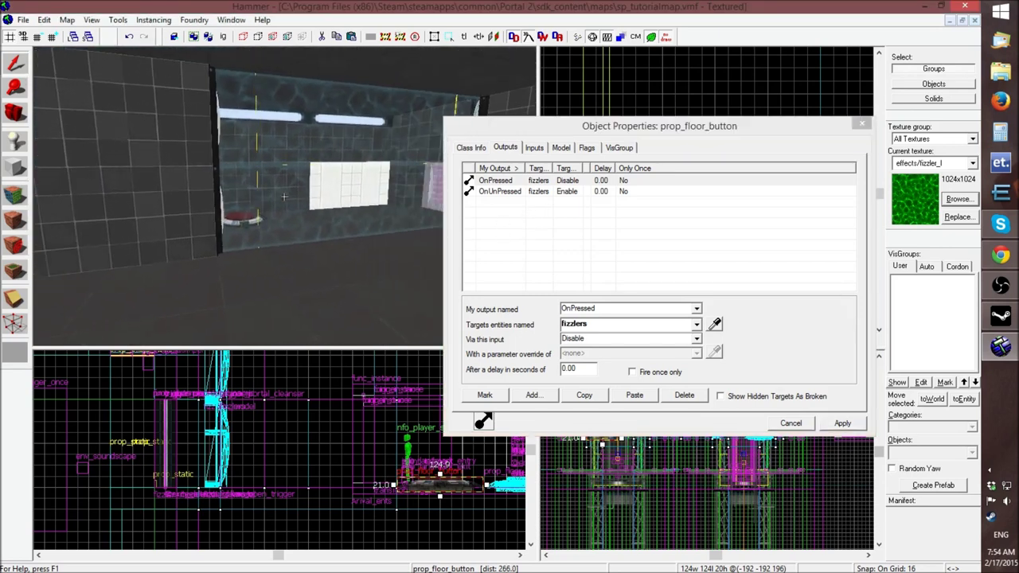
key("z")
left_click(510, 205)
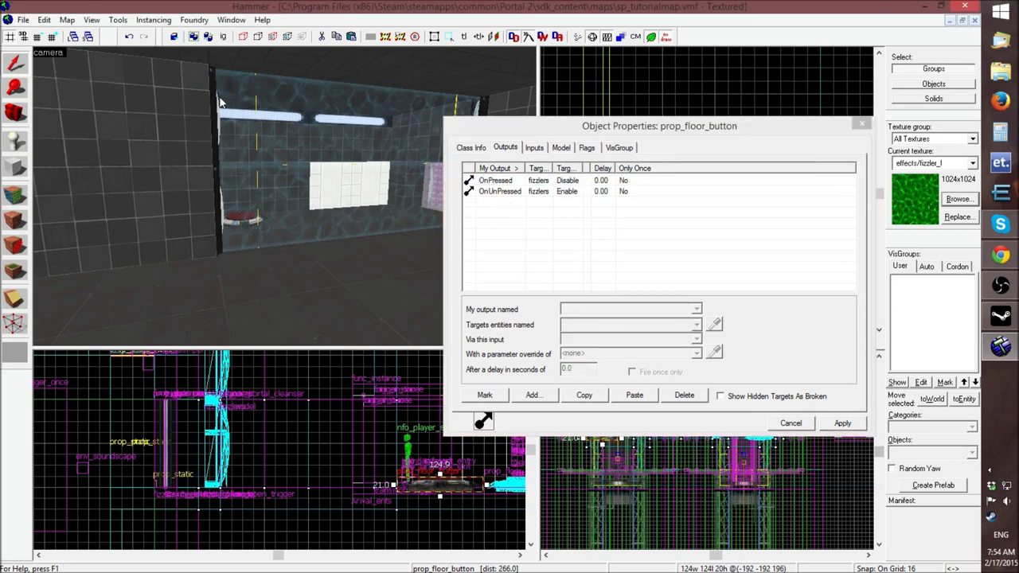
left_click(221, 135)
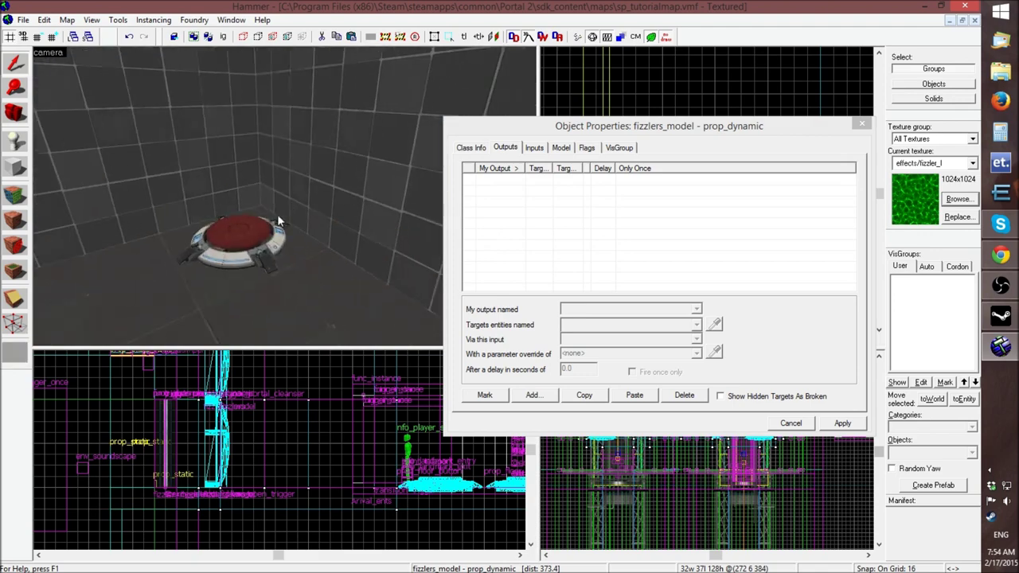
left_click(251, 238)
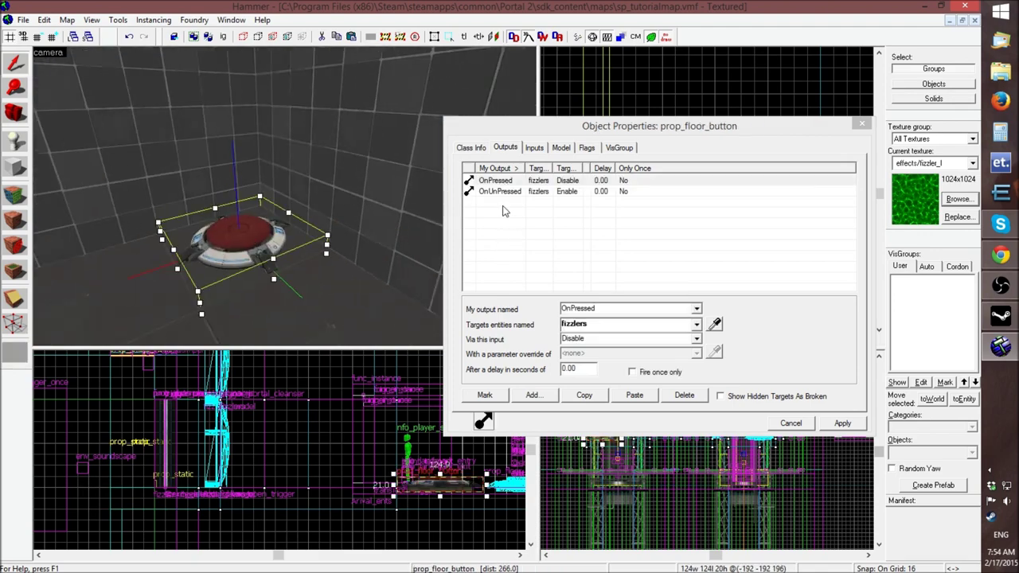
Add another OnPressed output to the copied floor button and pick the fizzlers_model prop as its target entity
left_click(536, 224)
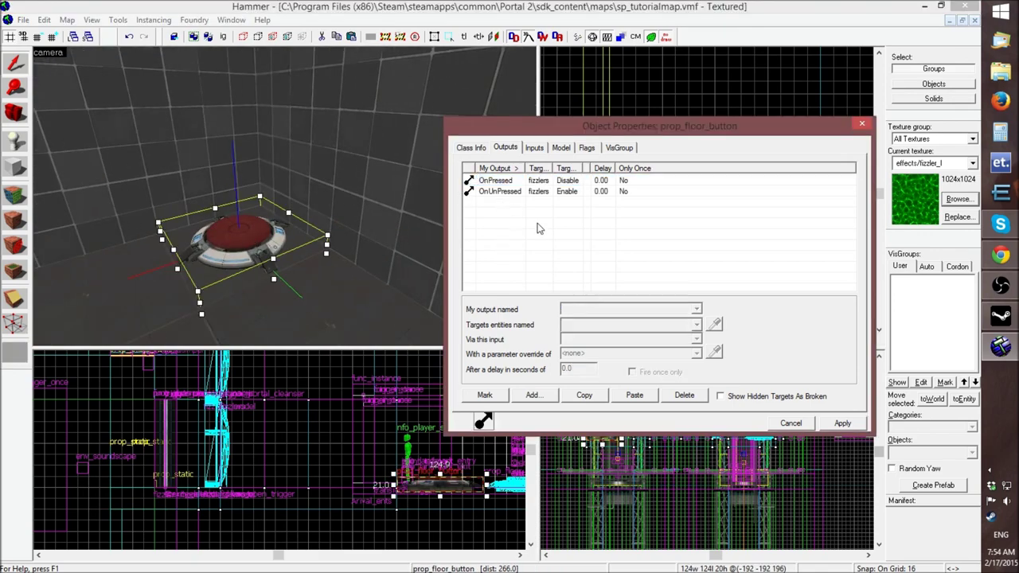
left_click(541, 398)
left_click(697, 309)
left_click(673, 328)
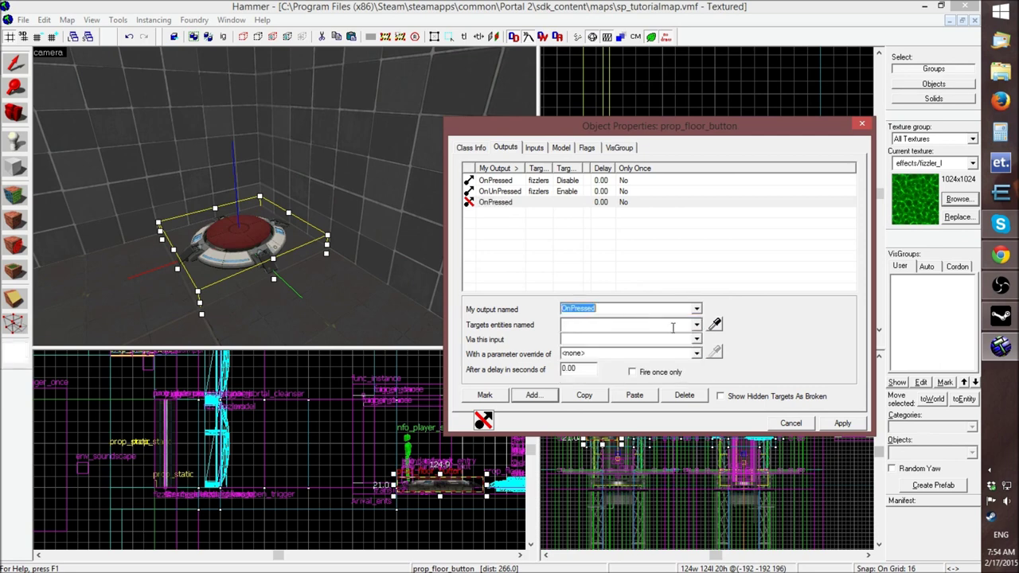
left_click(714, 327)
key("z")
key("z")
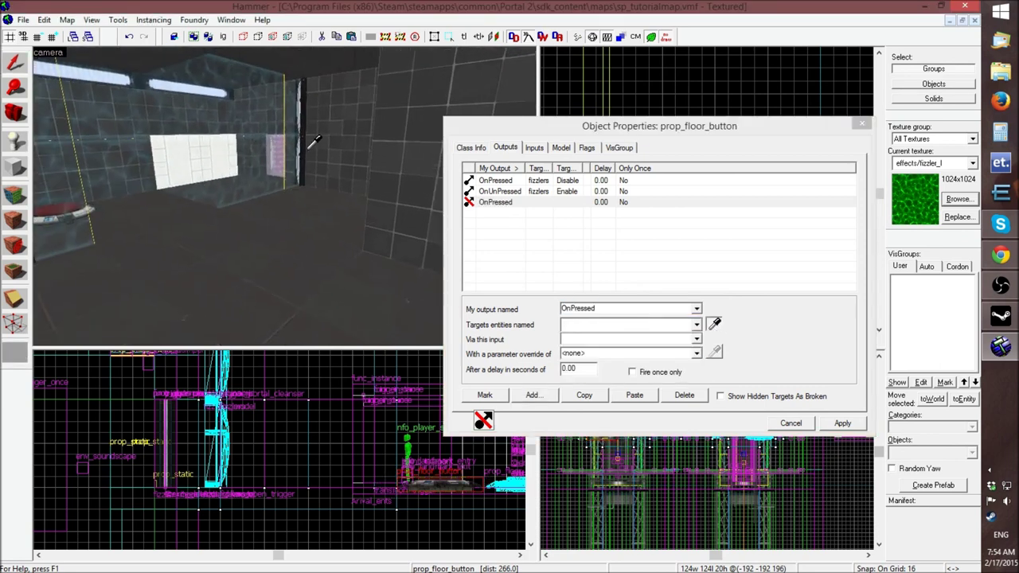
left_click(303, 142)
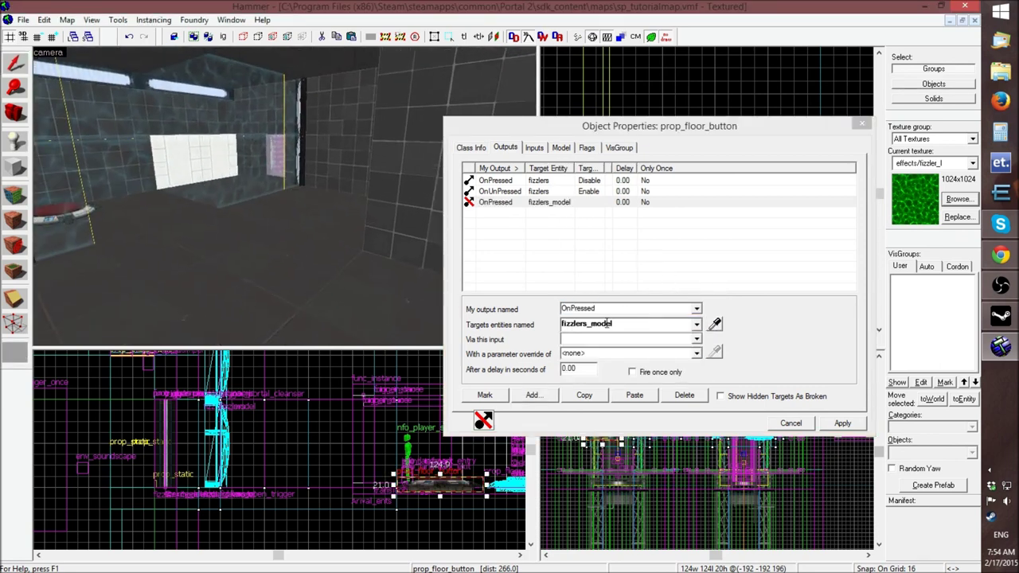
Set the new OnPressed output's input to SetAnimation with the parameter close, and apply it
left_click(600, 338)
type("SetAnimation")
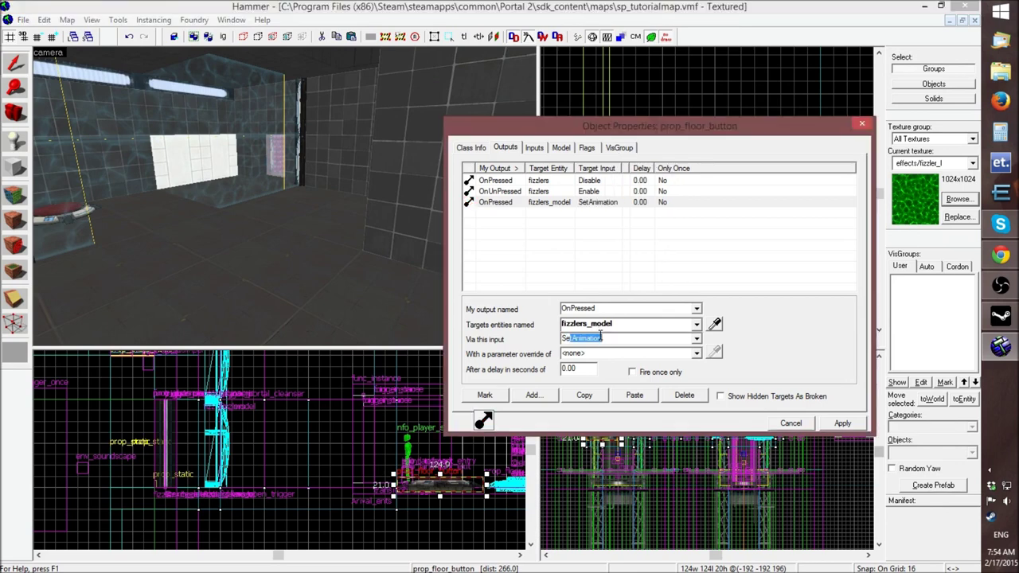
key("Tab")
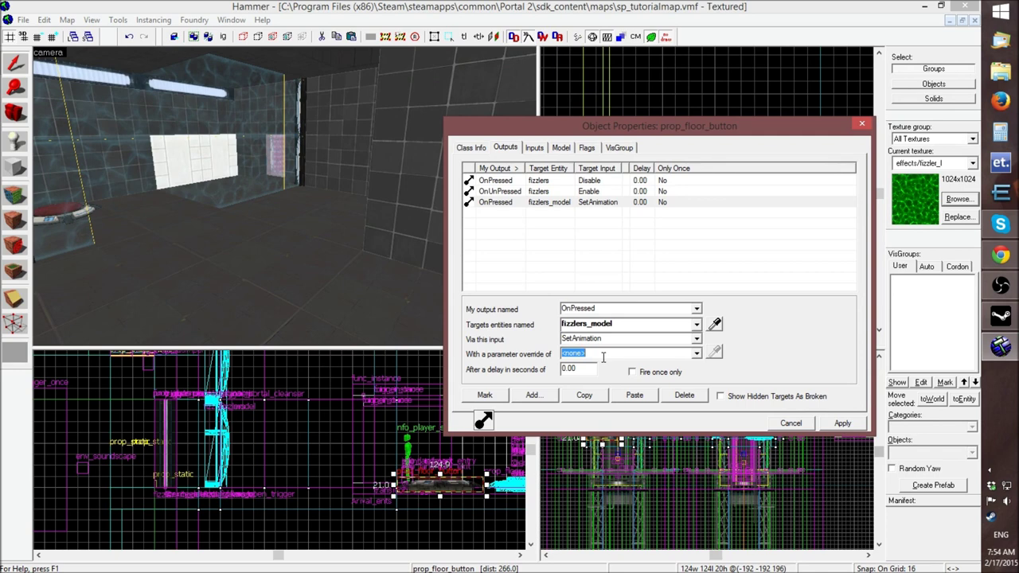
type("close")
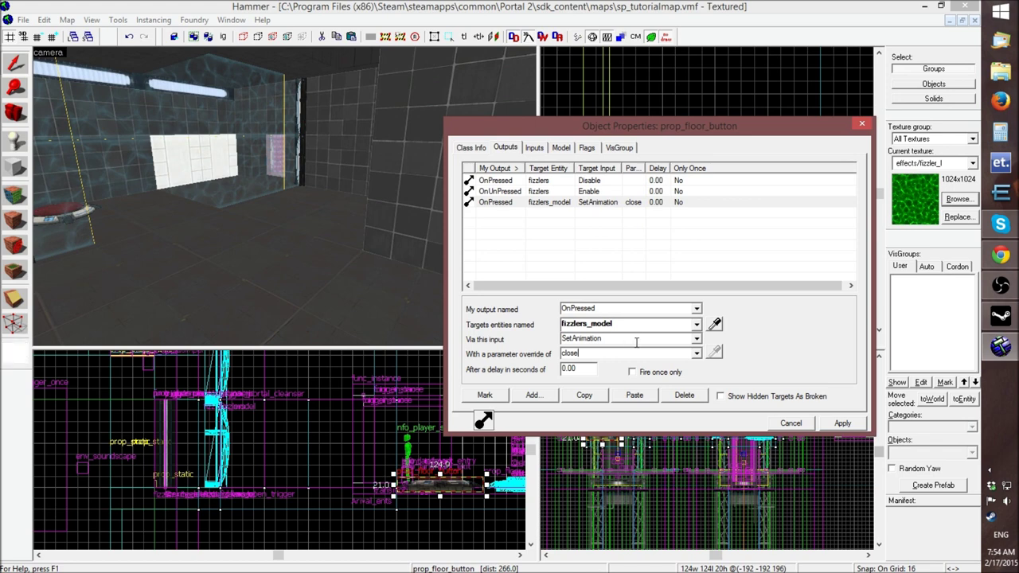
left_click(842, 423)
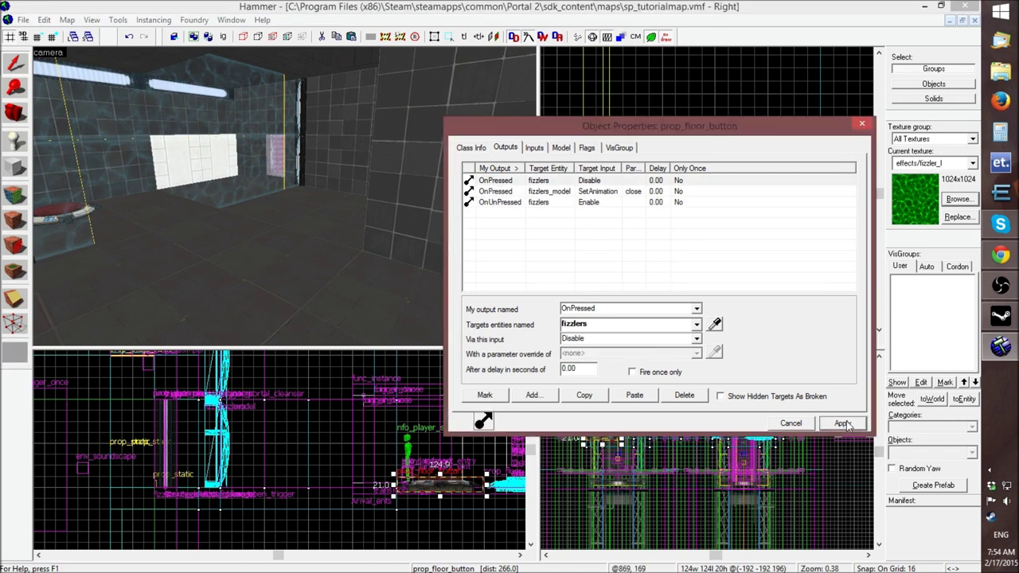
Duplicate the fizzlers_model output as OnUnPressed with the SetAnimation parameter open, apply it, and close the floor button's properties
left_click(584, 192)
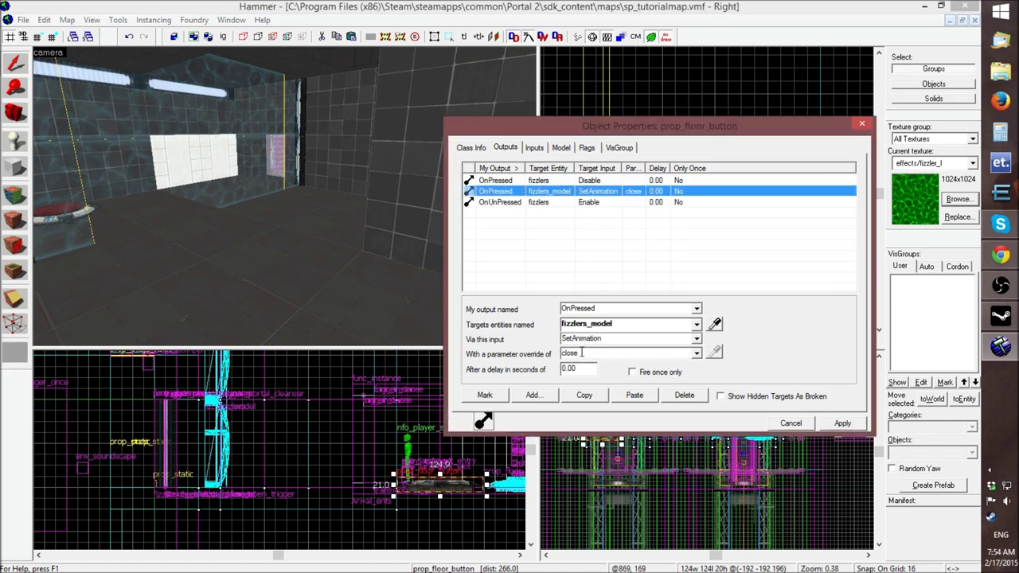
left_click(585, 394)
left_click(634, 396)
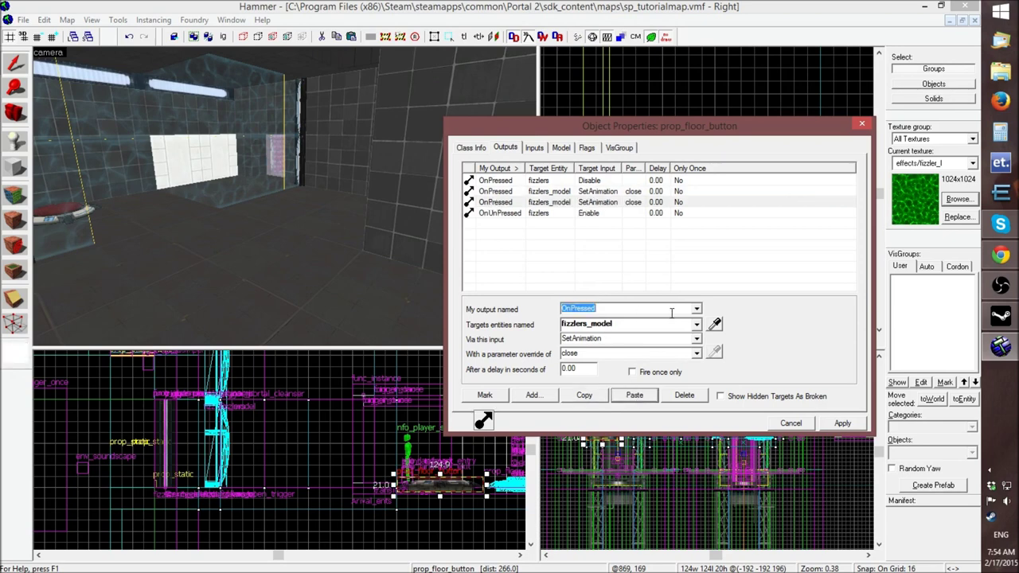
left_click(697, 310)
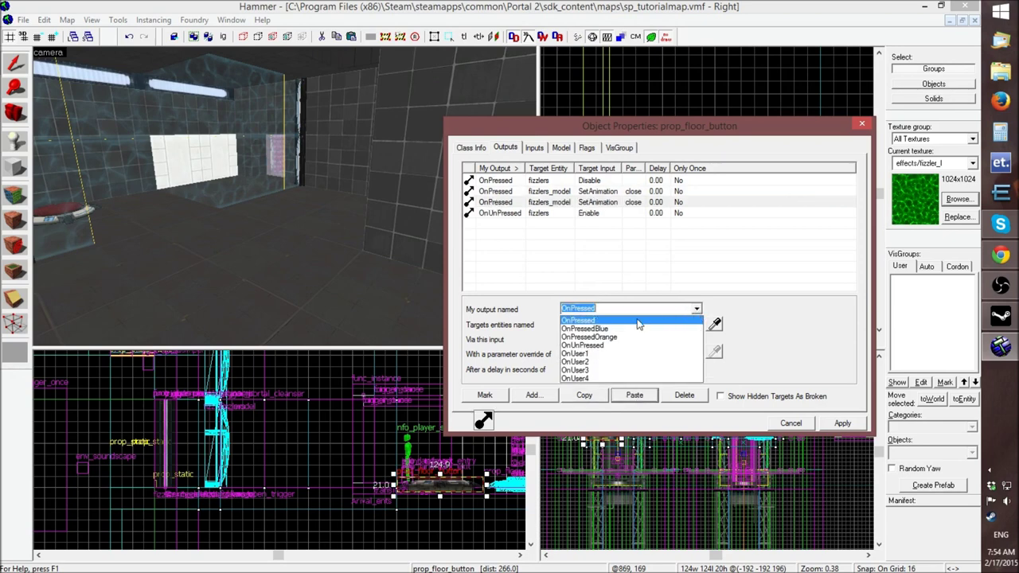
left_click(604, 346)
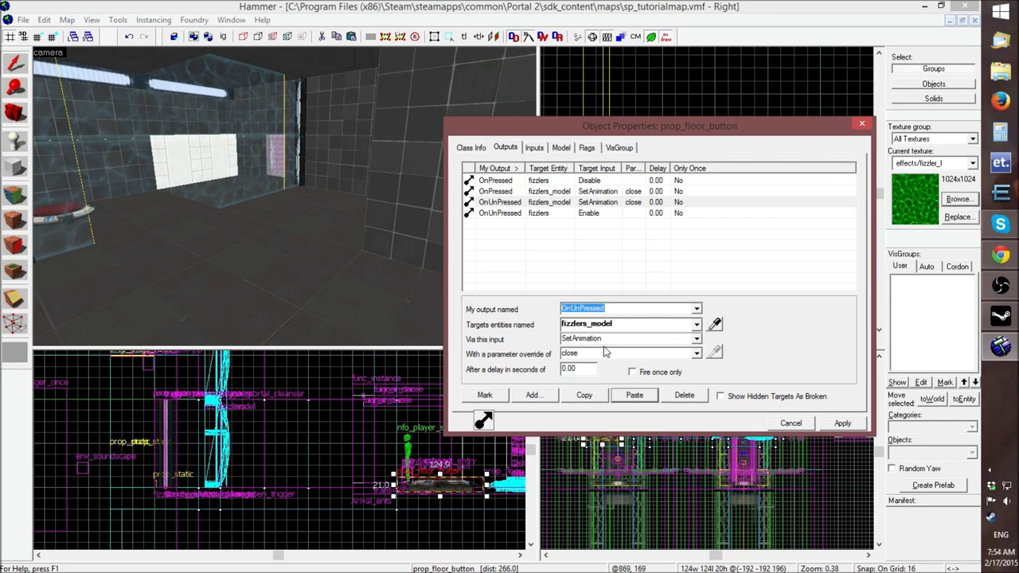
double_click(614, 356)
type("open")
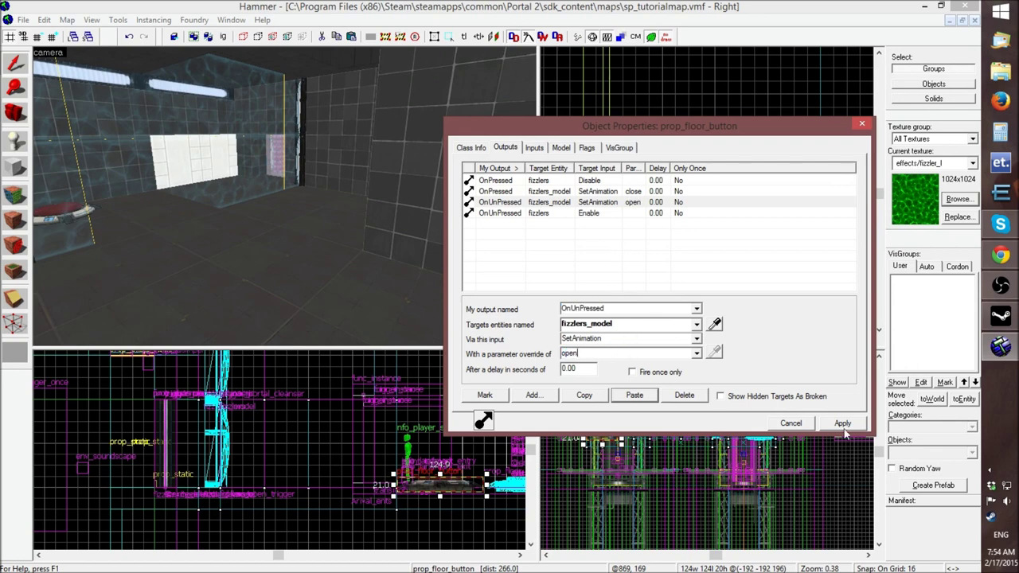
left_click(836, 424)
left_click(802, 426)
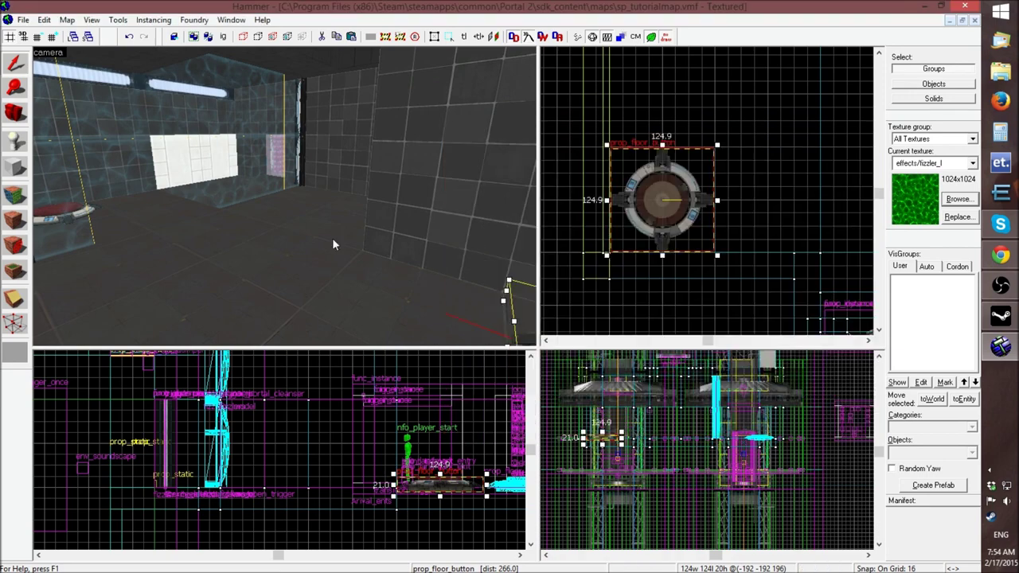
Examine the animation sequences available for the fizzlers_model prop, leaving its properties without applying changes
key("z")
key("z")
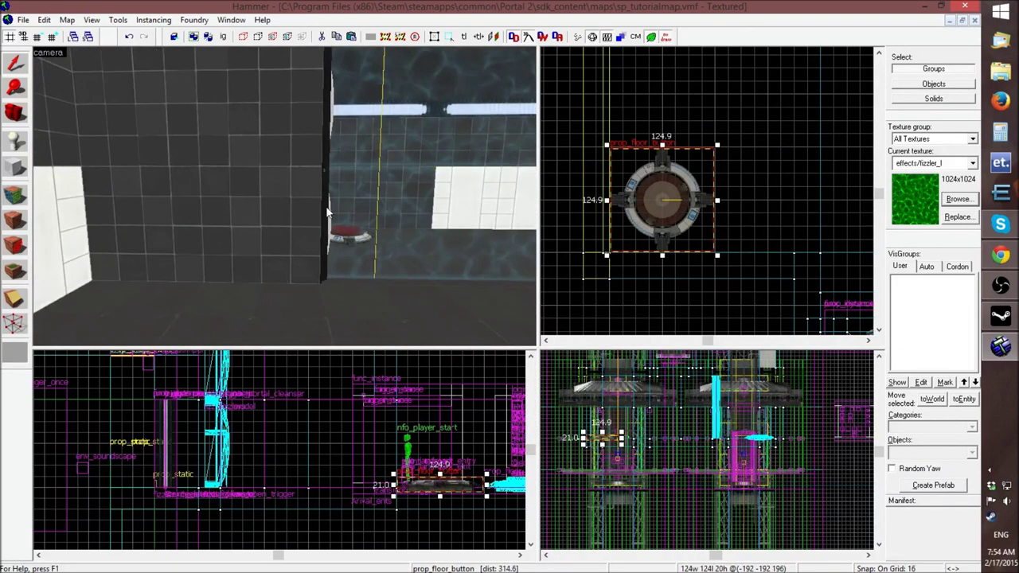
double_click(326, 210)
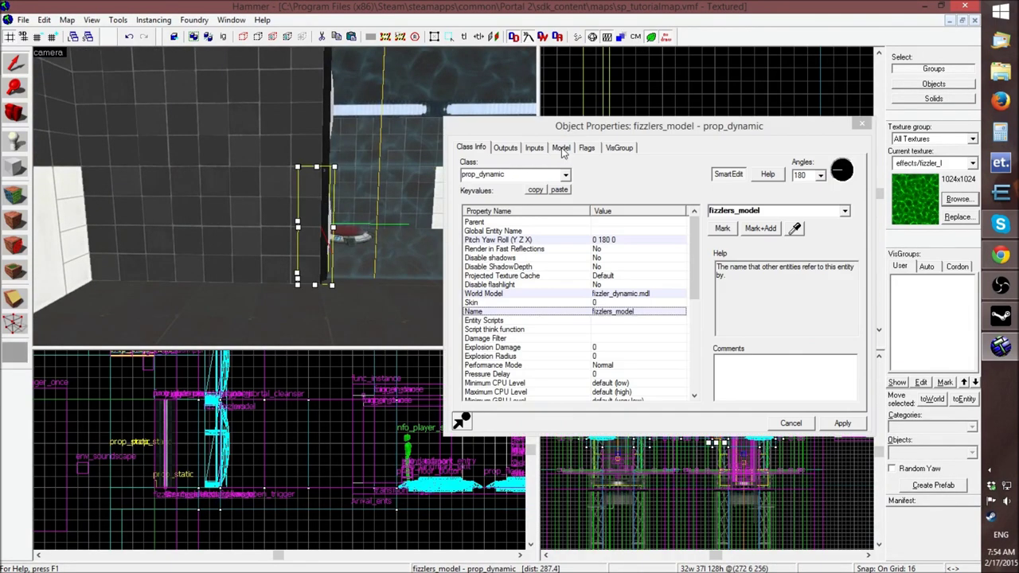
left_click(561, 148)
left_click(523, 169)
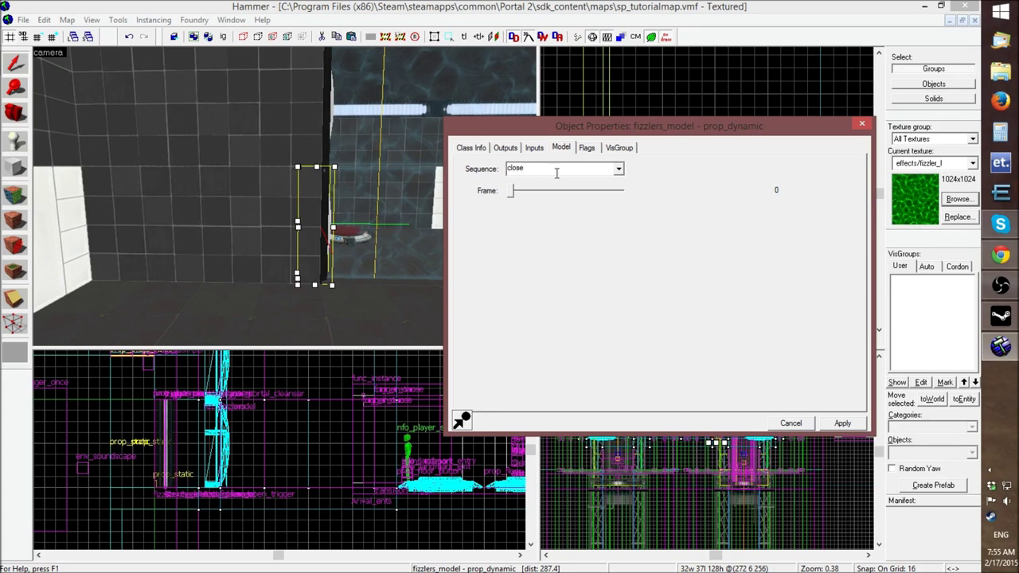
left_click(618, 171)
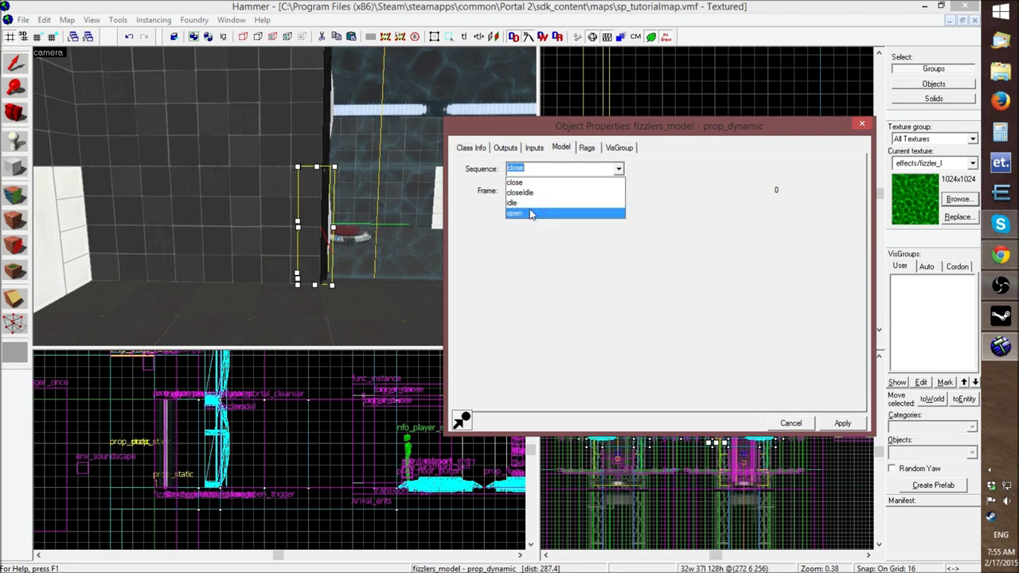
left_click(537, 169)
left_click(537, 168)
left_click(797, 426)
Set the fizzlers_model prop's model sequence to close, apply it, and close its properties
key("z")
key("Right")
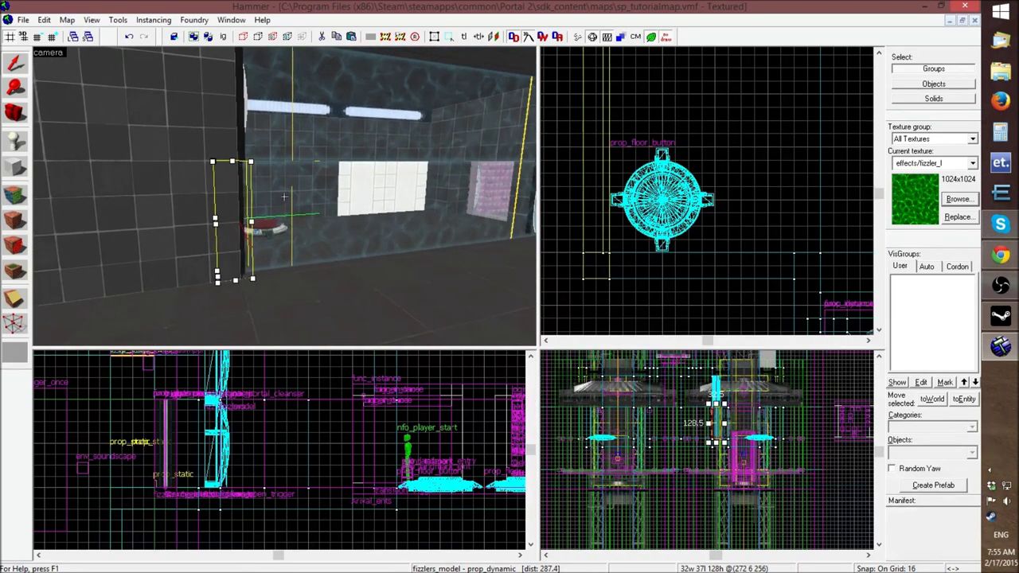
key("alt+Return")
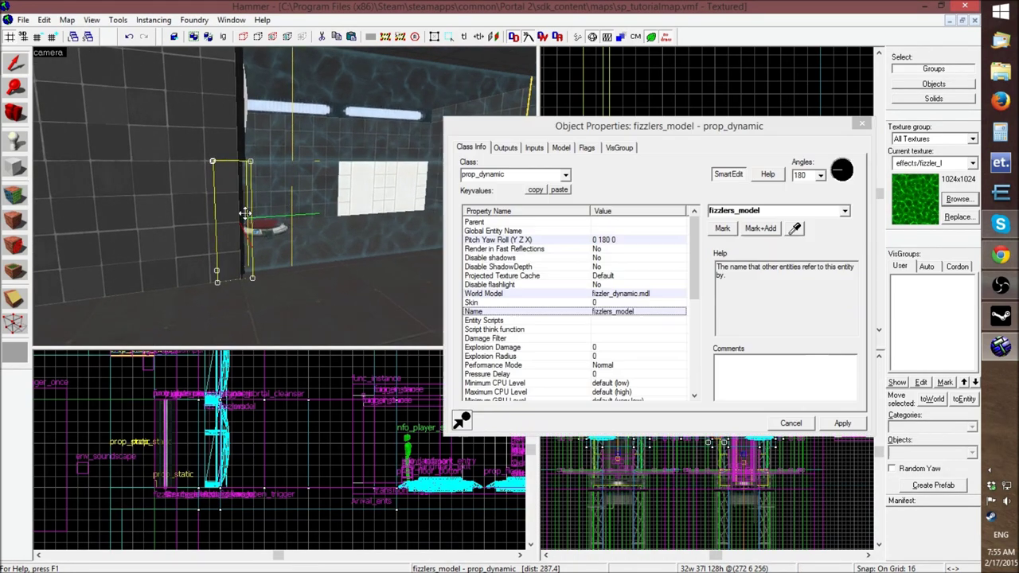
left_click(561, 148)
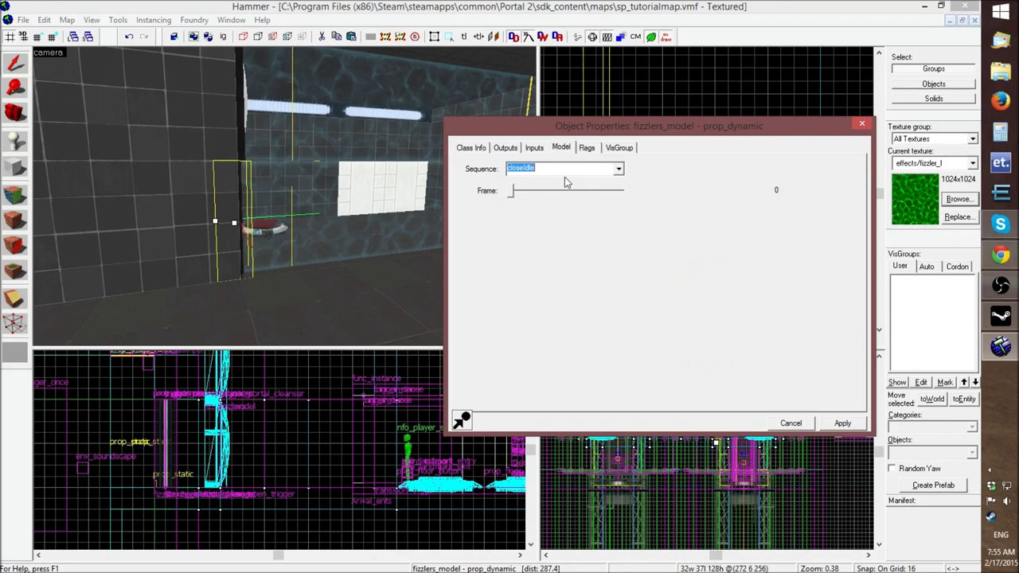
left_click(620, 171)
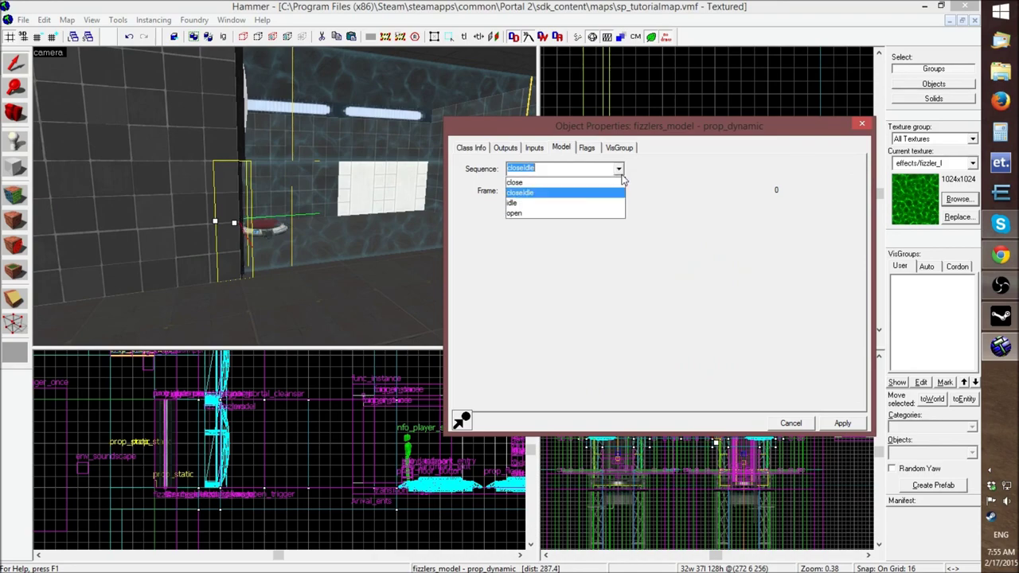
left_click(538, 207)
left_click(863, 478)
left_click(840, 427)
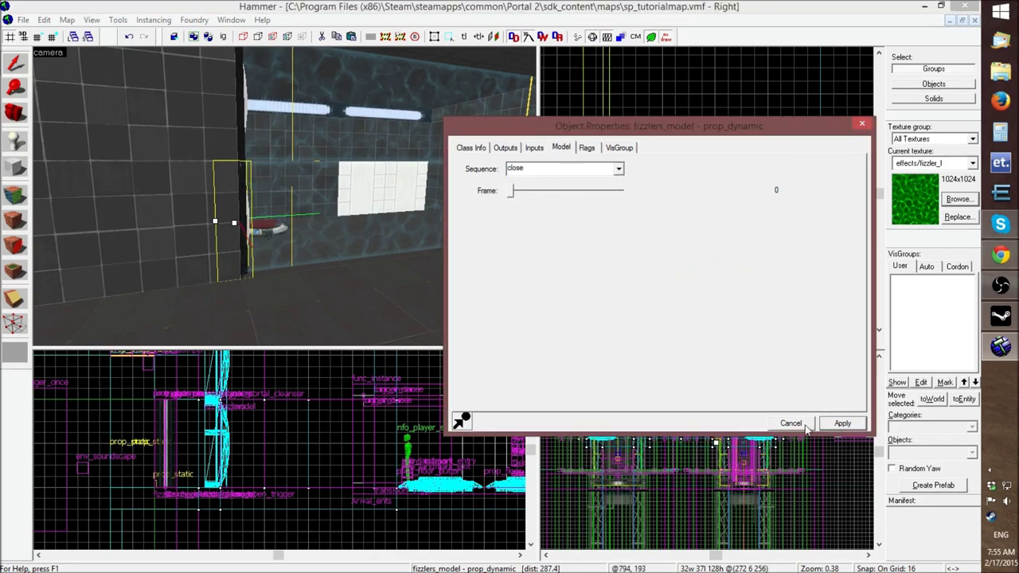
left_click(806, 426)
Review the copied floor button's OnPressed and OnUnPressed outputs, comparing the two SetAnimation entries for fizzlers_model
key("z")
key("w")
key("w")
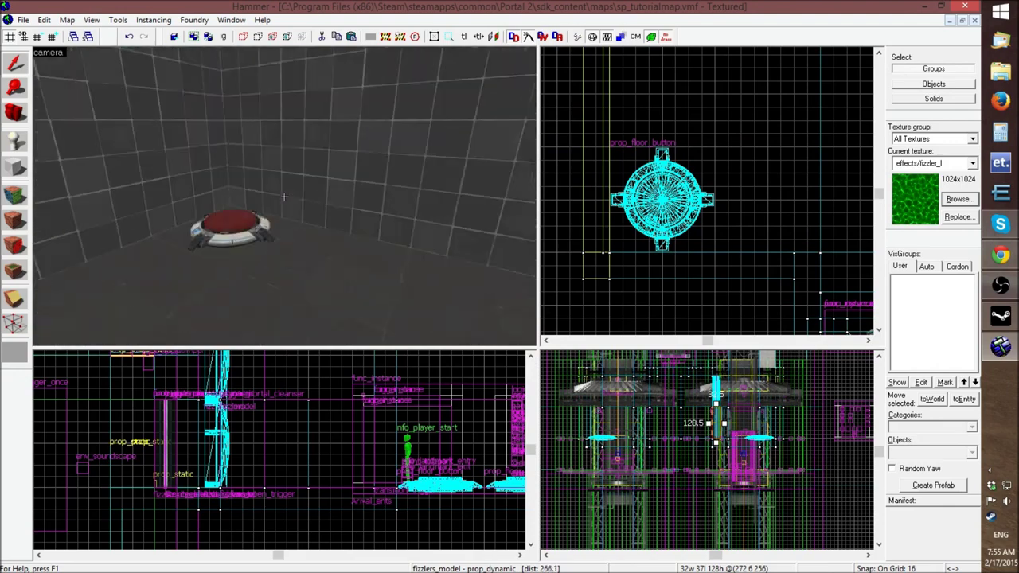
key("z")
double_click(293, 179)
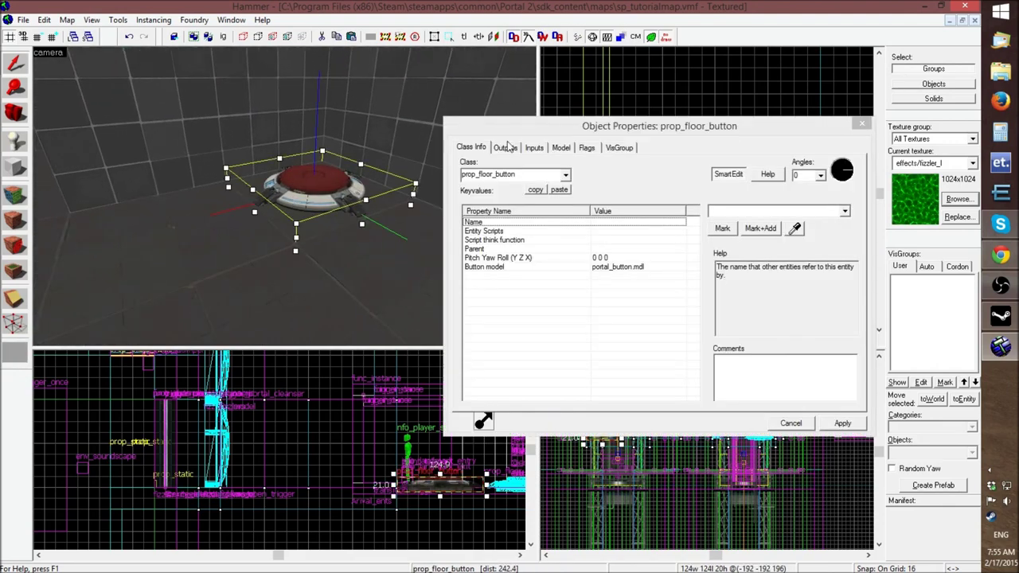
left_click(505, 148)
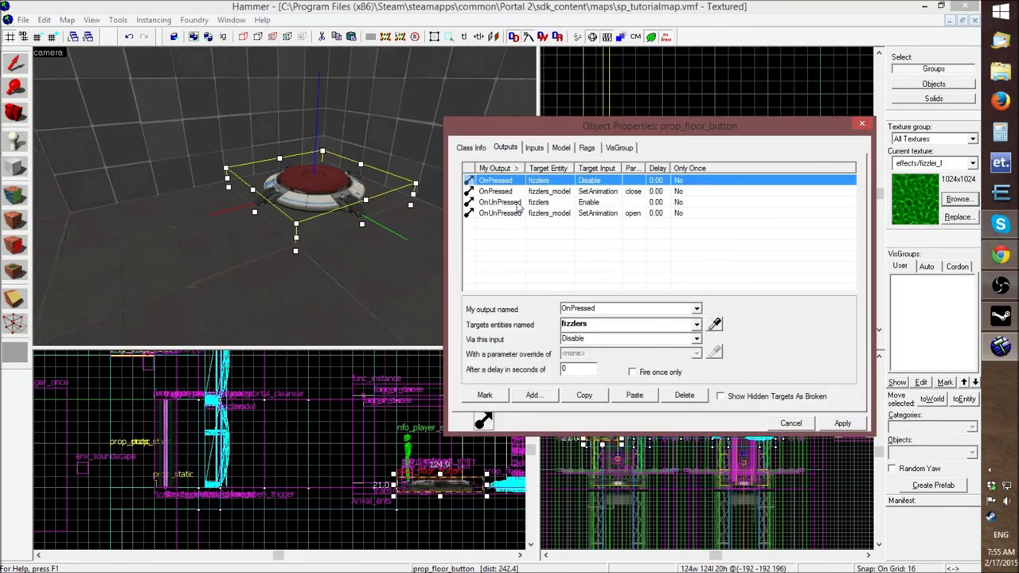
left_click(544, 193)
left_click(547, 214)
left_click(549, 193)
left_click(551, 216)
left_click(553, 193)
left_click(554, 215)
left_click(553, 194)
left_click(835, 427)
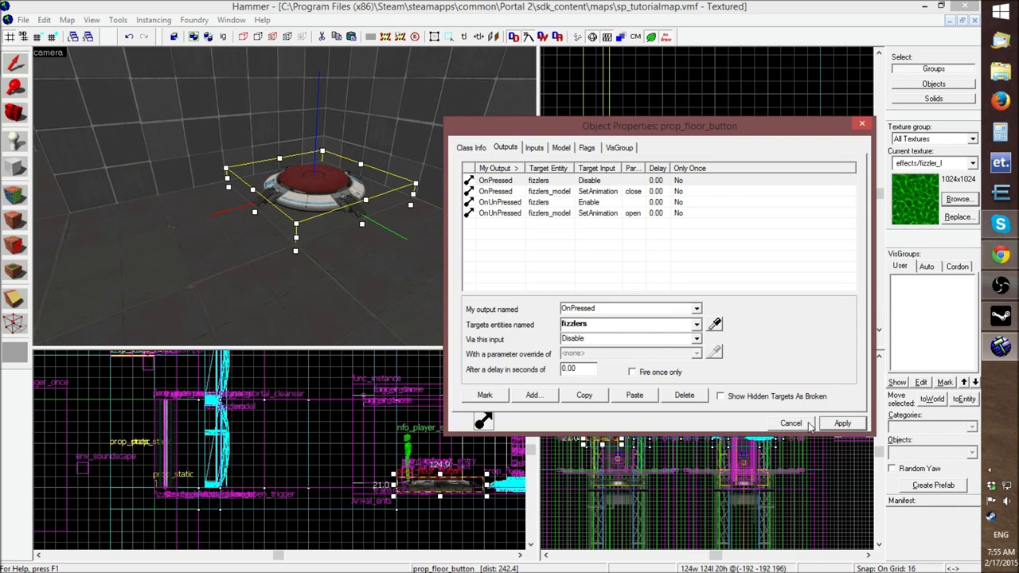
left_click(597, 213)
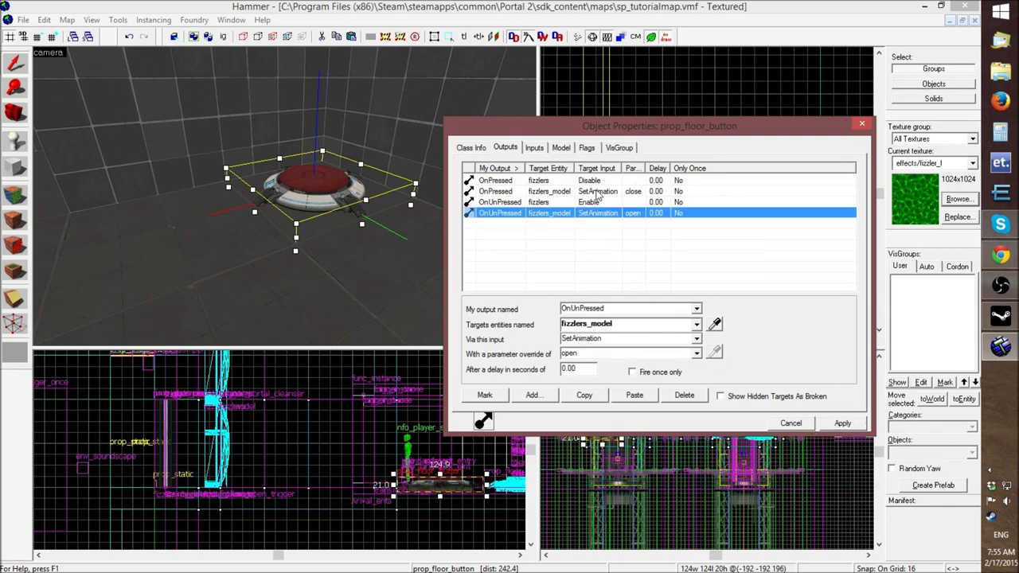
left_click(596, 192)
left_click(781, 423)
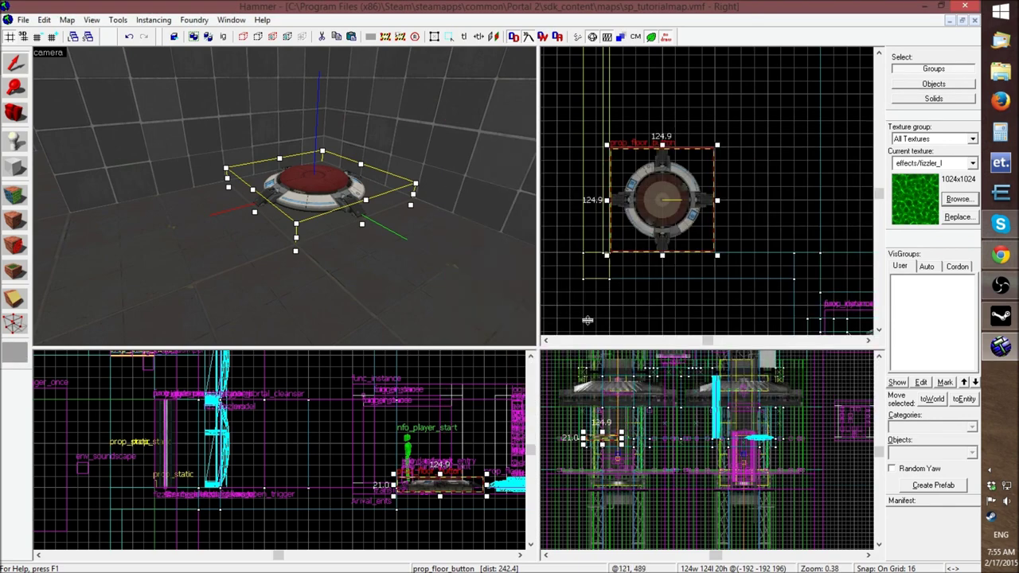
Deselect the floor button and examine the fizzler, its frame models and the nearby room in the 3D view
key("z")
key("a")
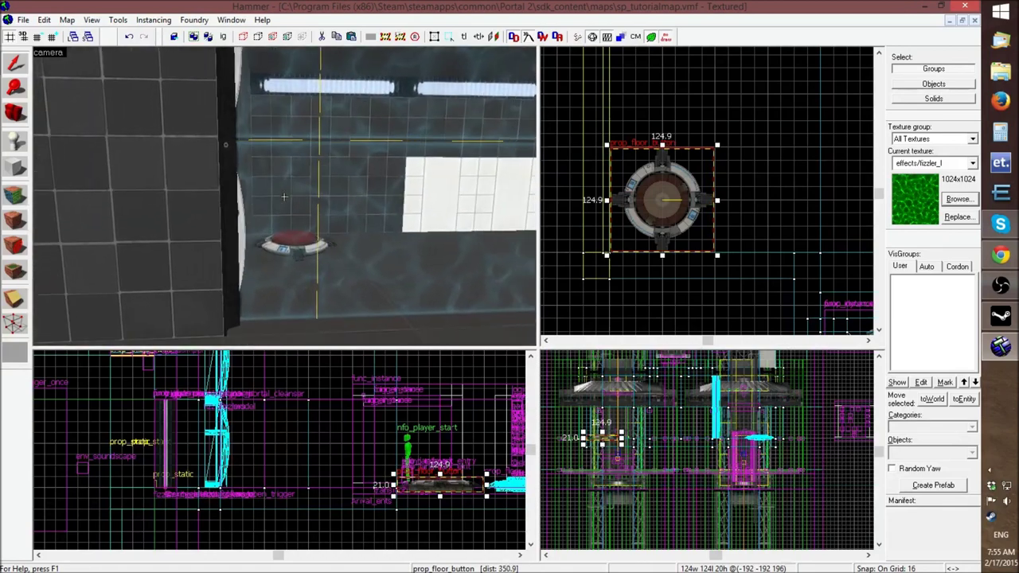
left_click_drag(284, 197, 286, 203)
left_click(612, 304)
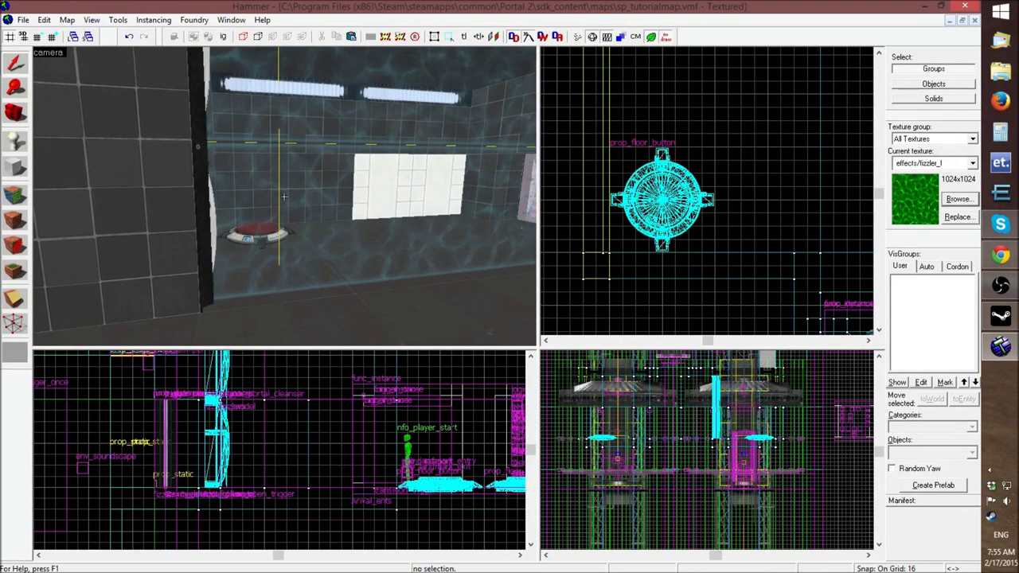
key("z")
key("s")
key("w")
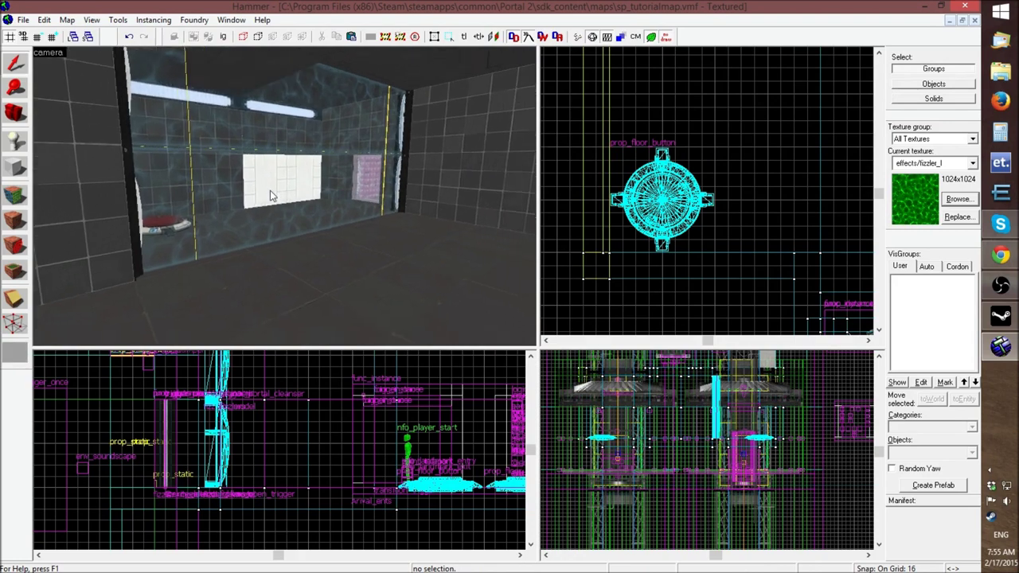
key("z")
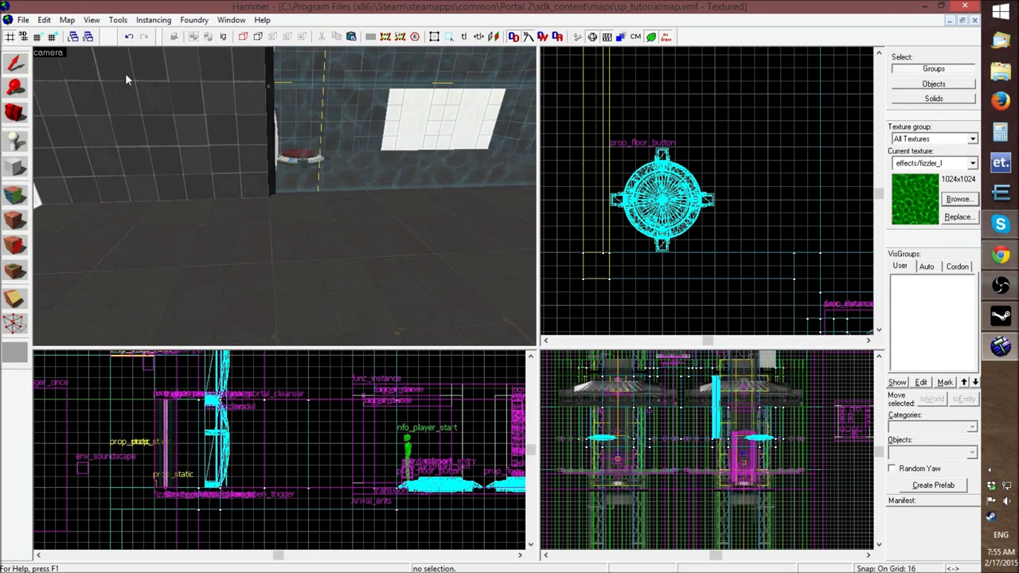
Save the map, compile it with the Full compile -both -final (slow!) configuration, and close the compile log
left_click(24, 21)
left_click(48, 77)
left_click(23, 20)
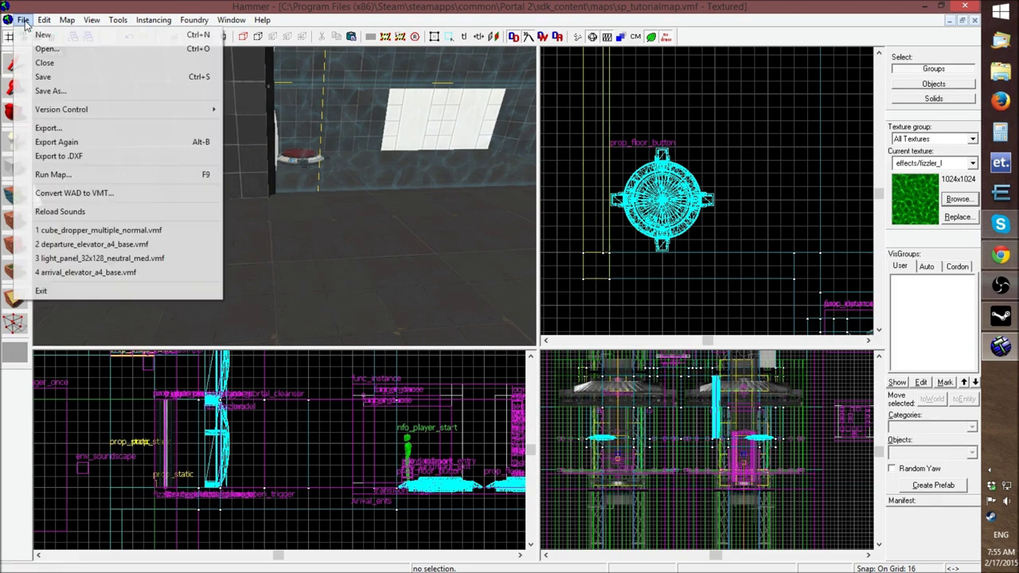
left_click(84, 172)
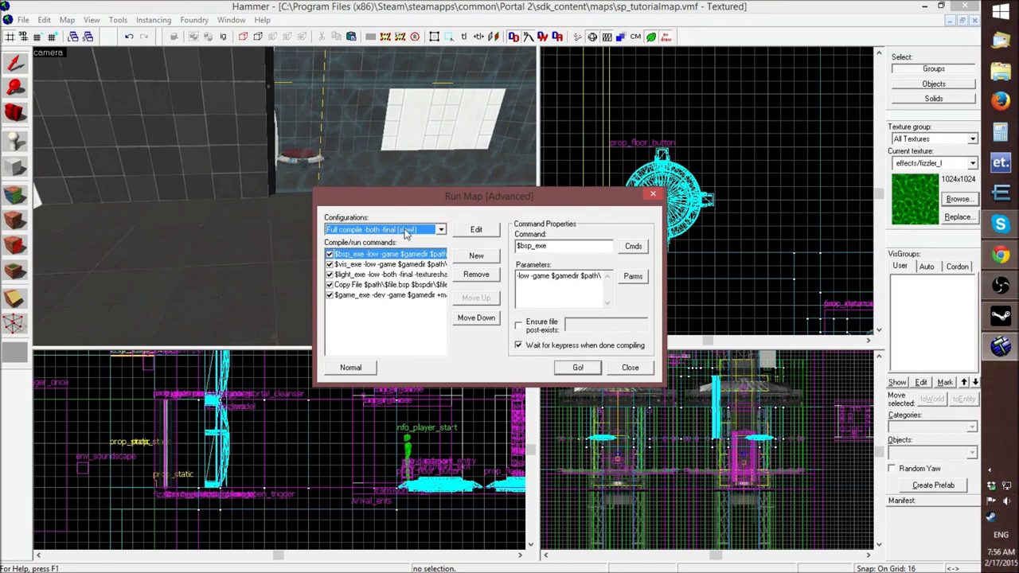
left_click(441, 230)
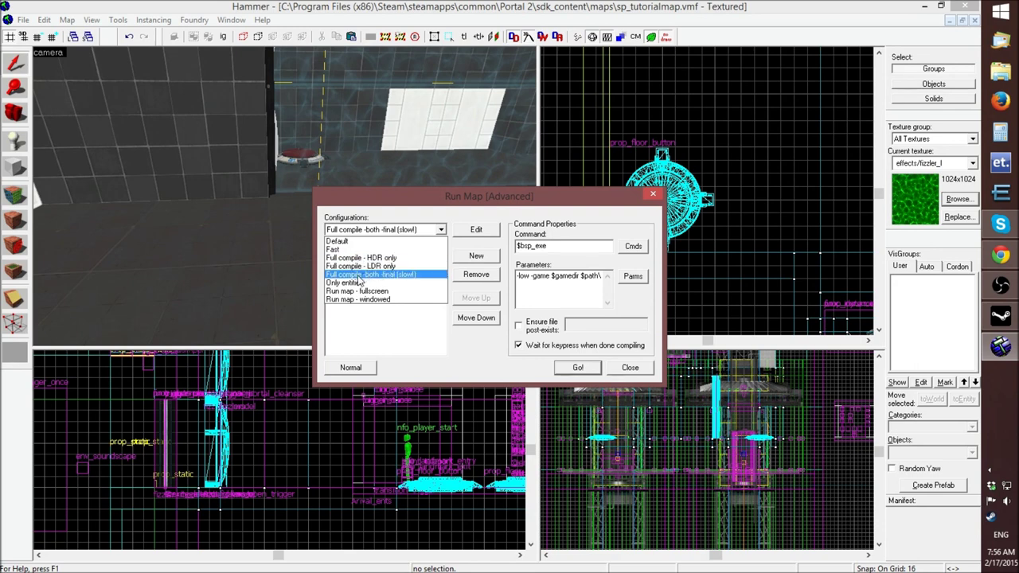
left_click(364, 275)
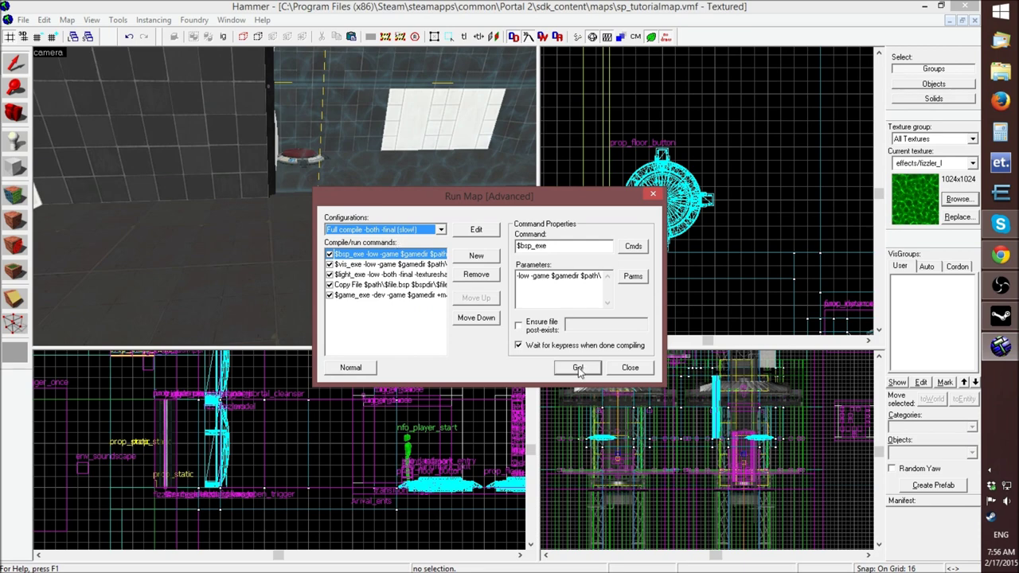
left_click(578, 367)
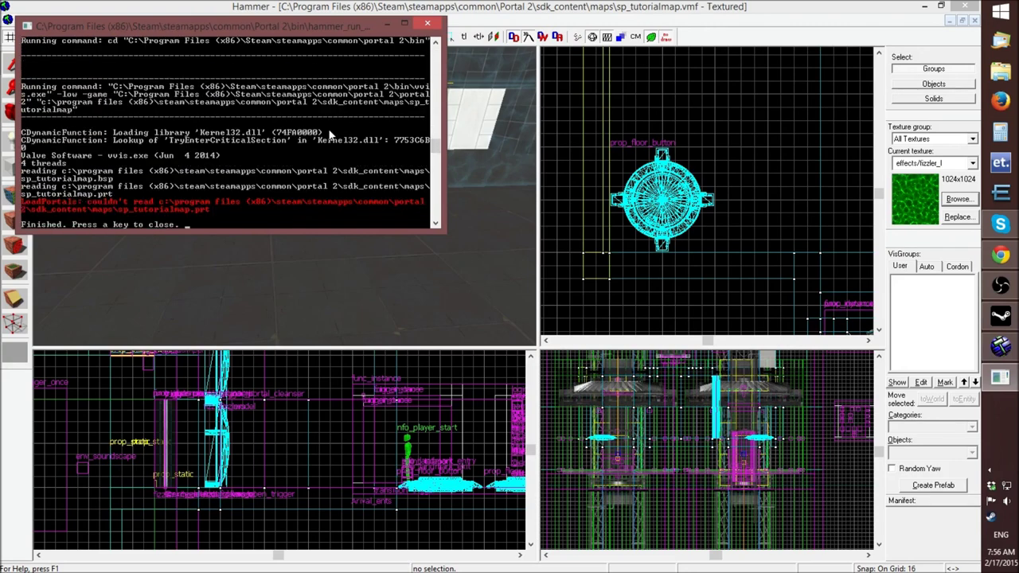
key("space")
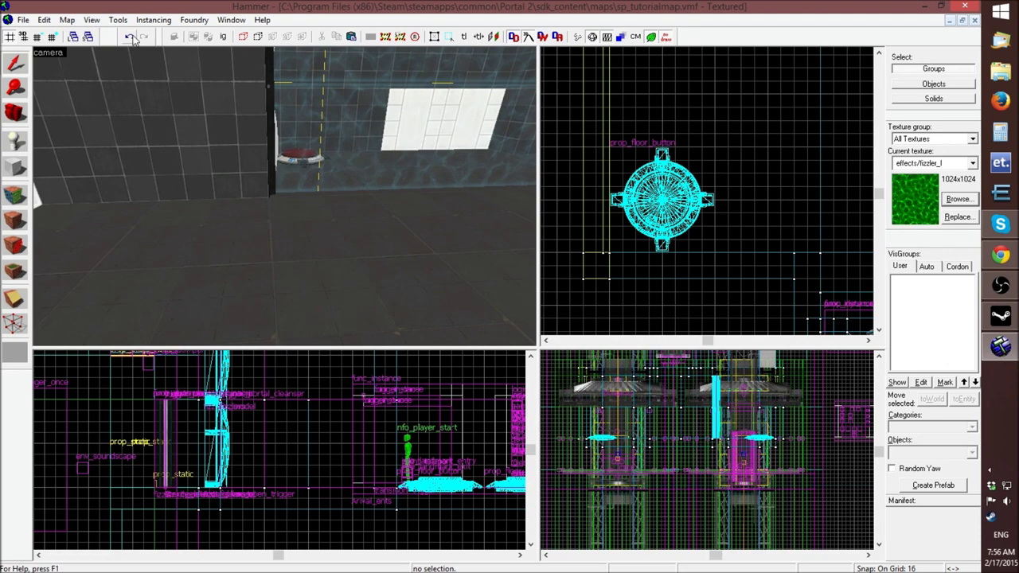
Load the map's default pointfile, sp_tutorialmap.lin, to show the leak trace
left_click(67, 20)
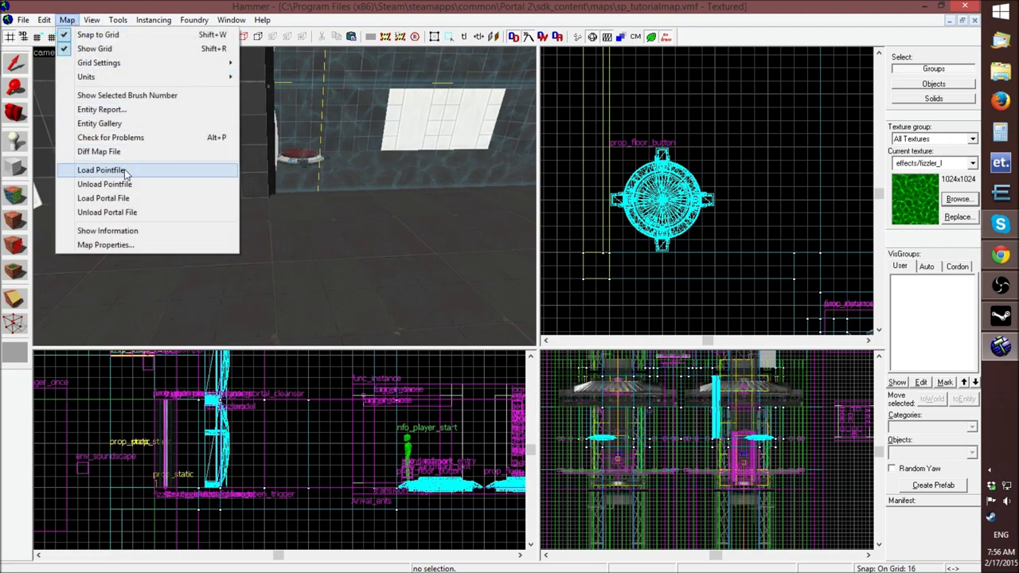
left_click(112, 170)
left_click(526, 342)
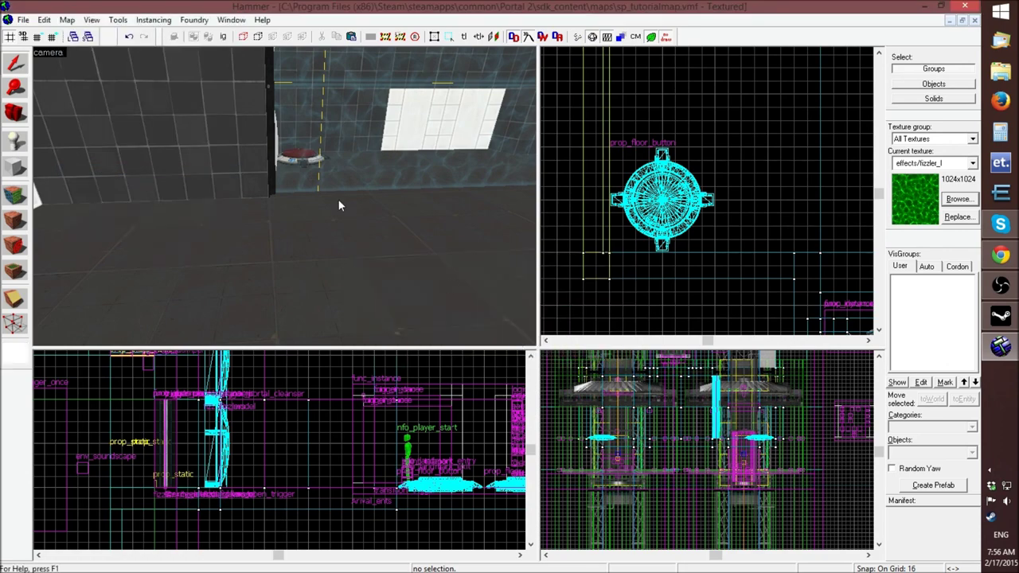
left_click(67, 19)
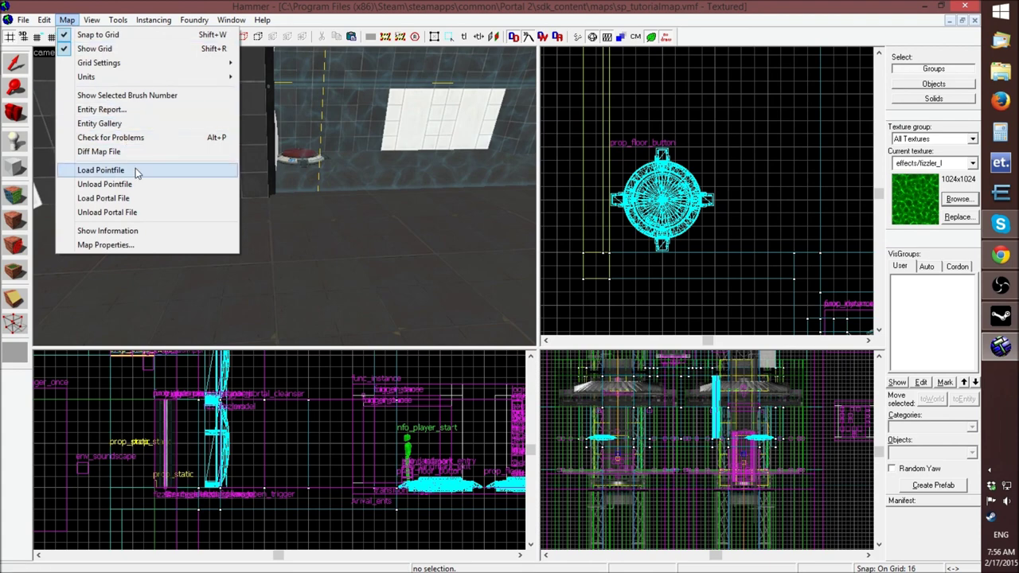
left_click(743, 221)
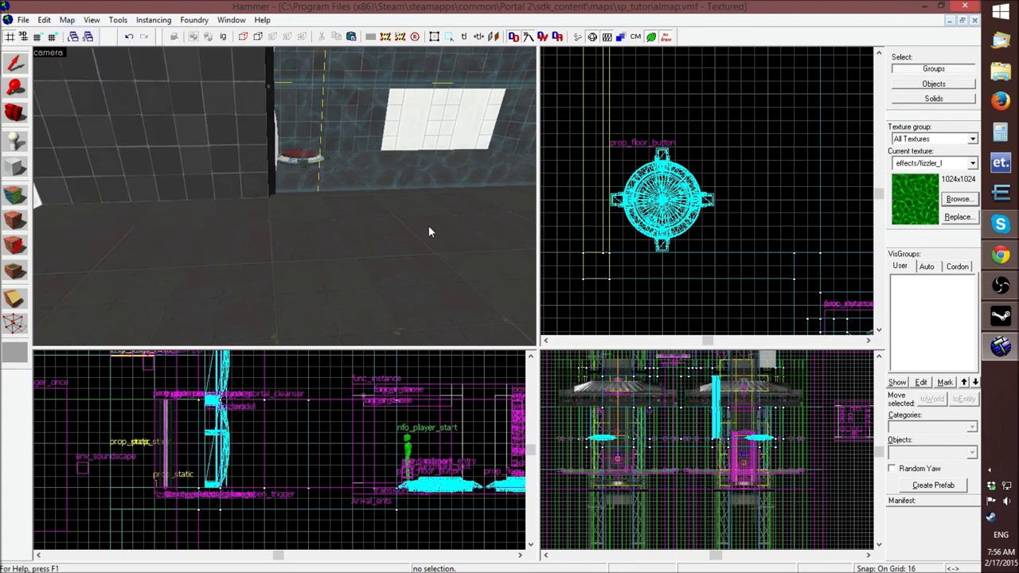
Look for the leak trace across the whole map in the 2D views and inside the test room in the 3D view
scroll(428, 224, "down", 2)
scroll(295, 470, "down", 5)
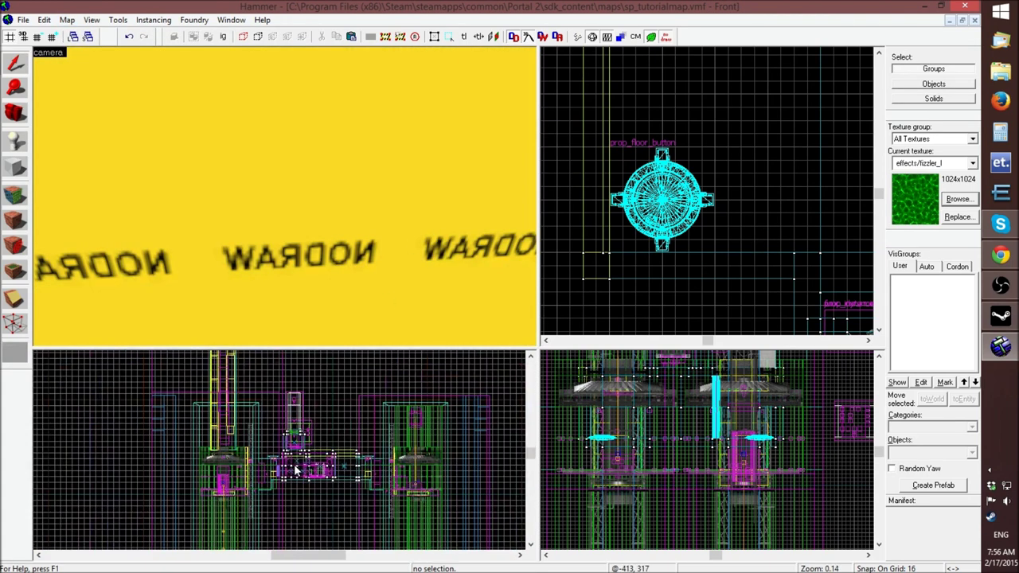
scroll(666, 459, "down", 4)
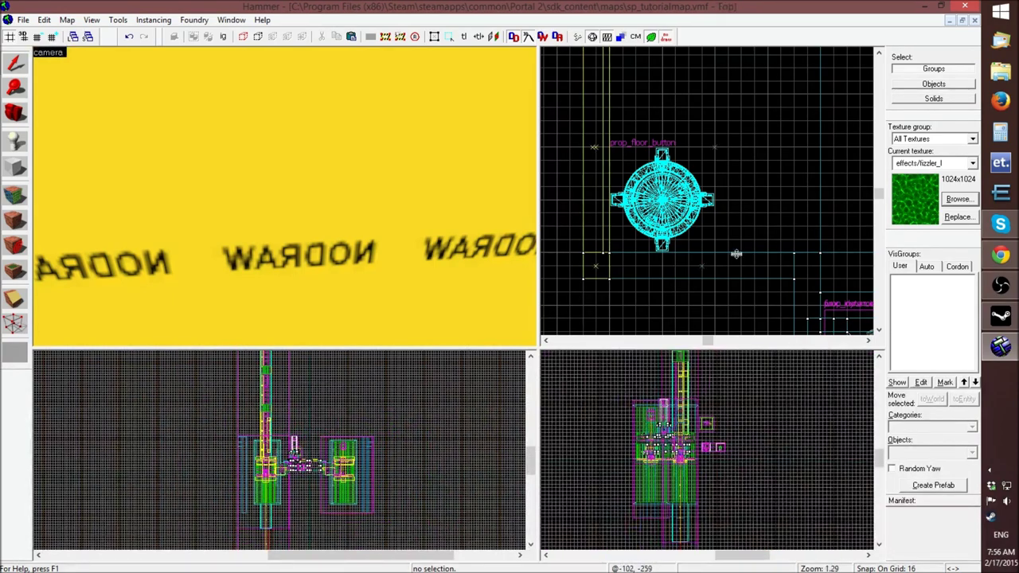
scroll(683, 248, "down", 6)
scroll(739, 280, "up", 4)
scroll(739, 282, "up", 4)
scroll(731, 265, "down", 4)
scroll(715, 220, "up", 1)
key("z")
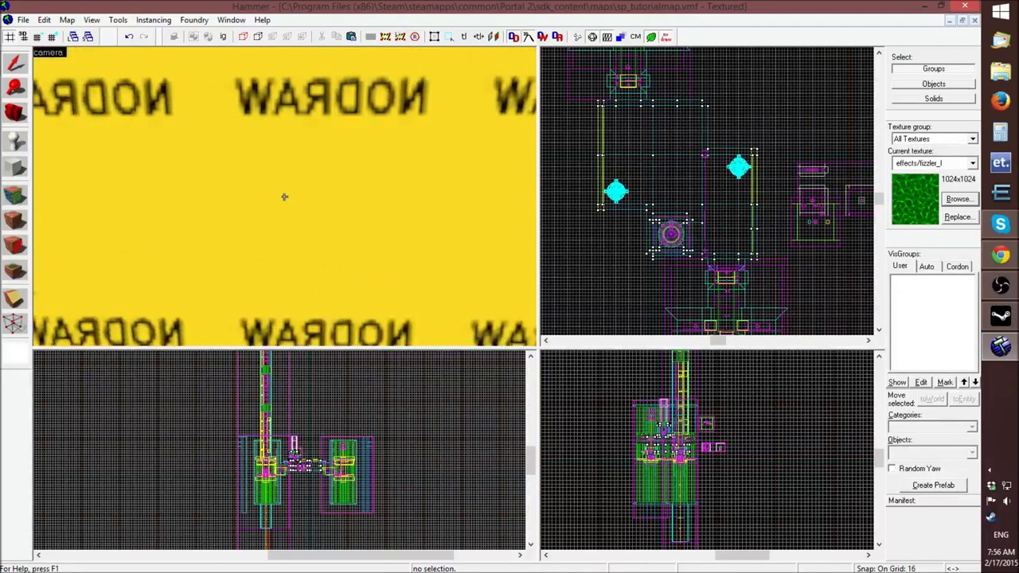
key("w")
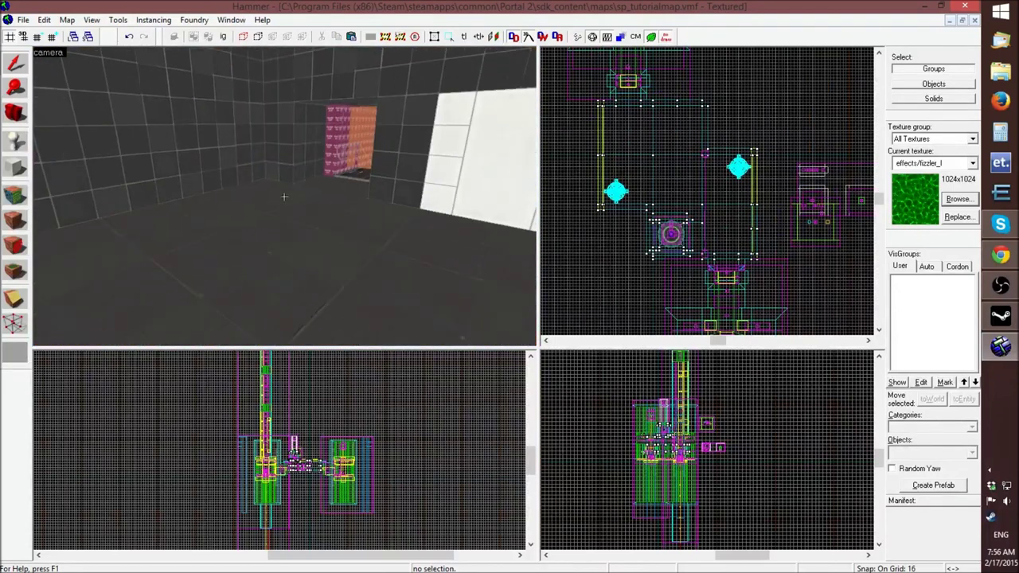
key("z")
Reload the default pointfile, accepting the sp_tutorialmap.lin path
left_click(68, 18)
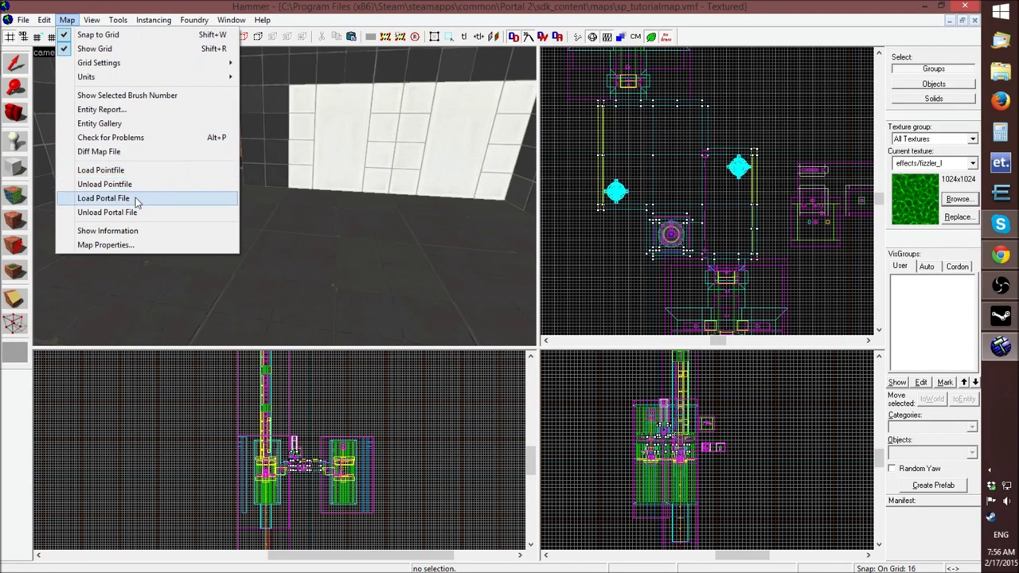
left_click(136, 169)
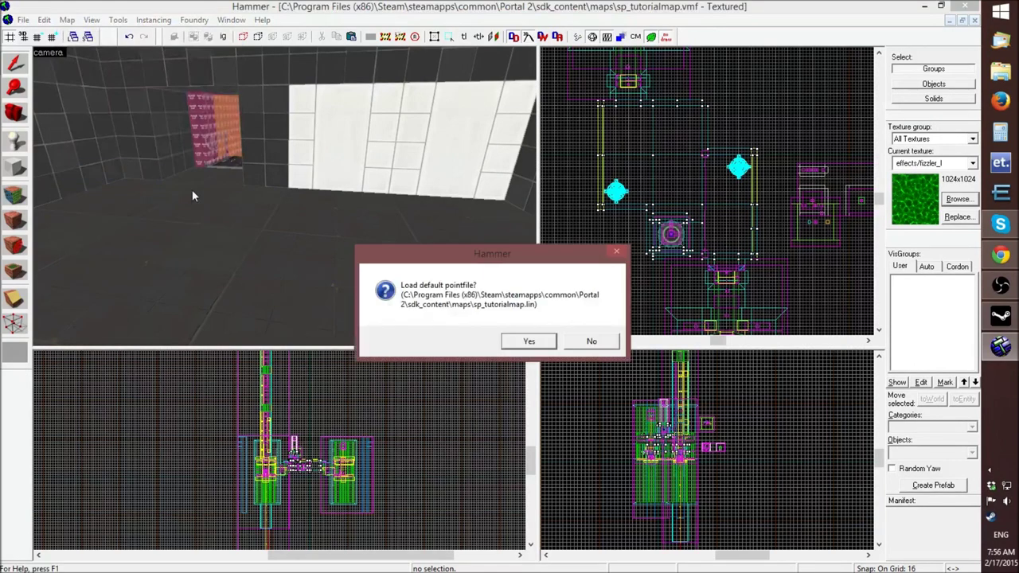
left_click(529, 342)
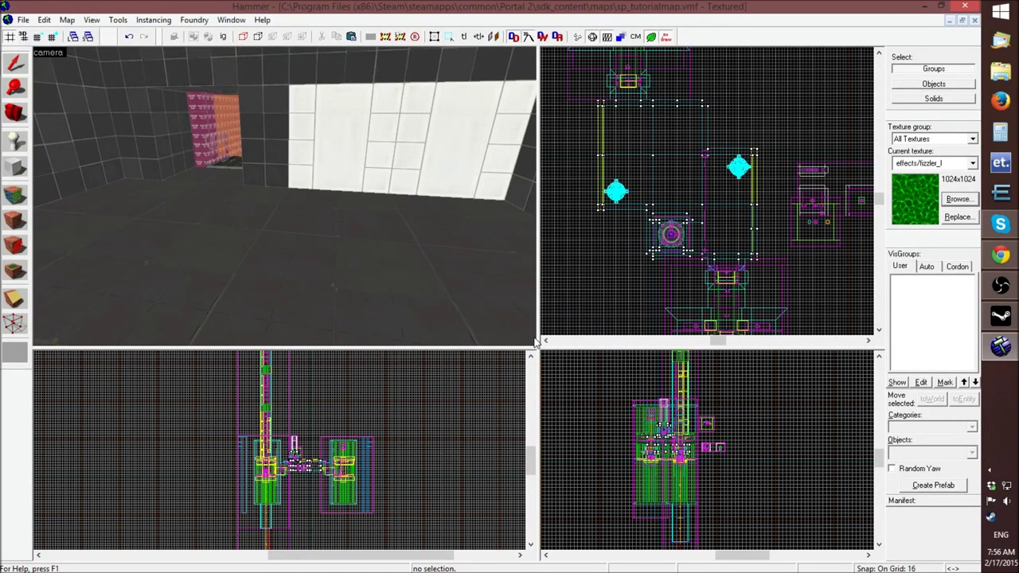
Search around the outside of the nodraw walls and elevator shafts in the 3D view for the pointfile line
scroll(611, 263, "down", 2)
scroll(626, 231, "down", 5)
scroll(655, 238, "up", 5)
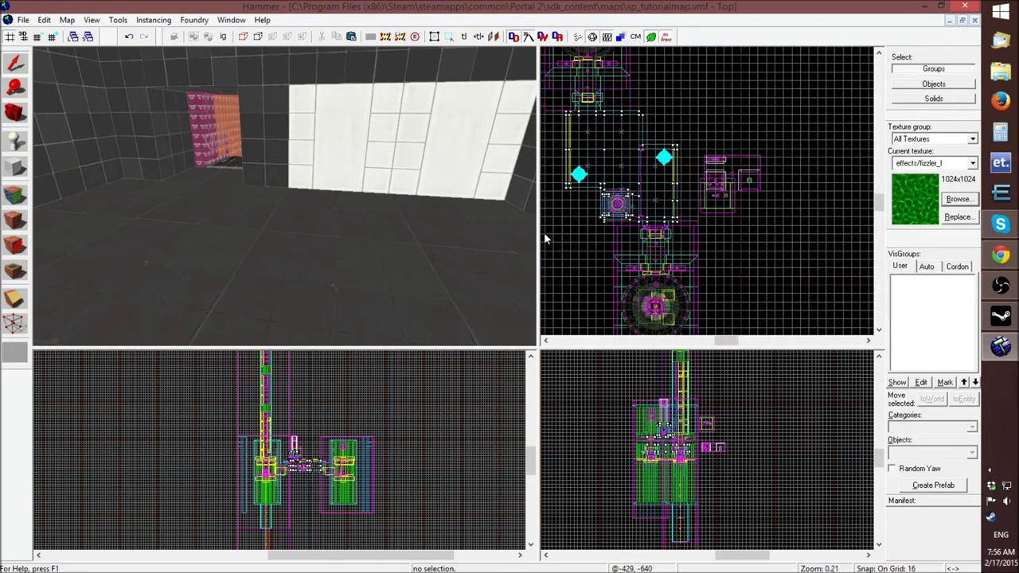
key("z")
key("s")
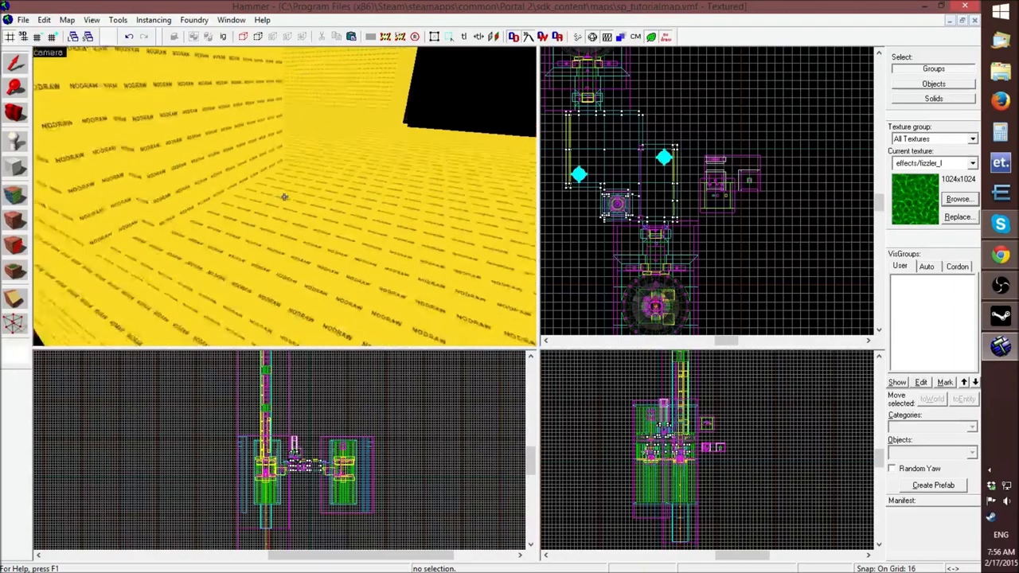
key("s")
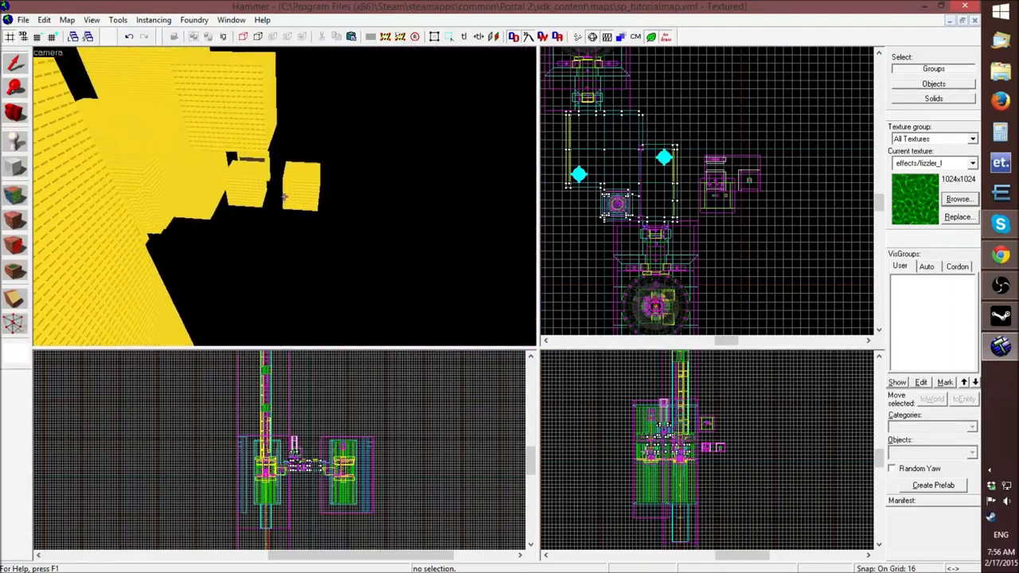
key("w")
key("w")
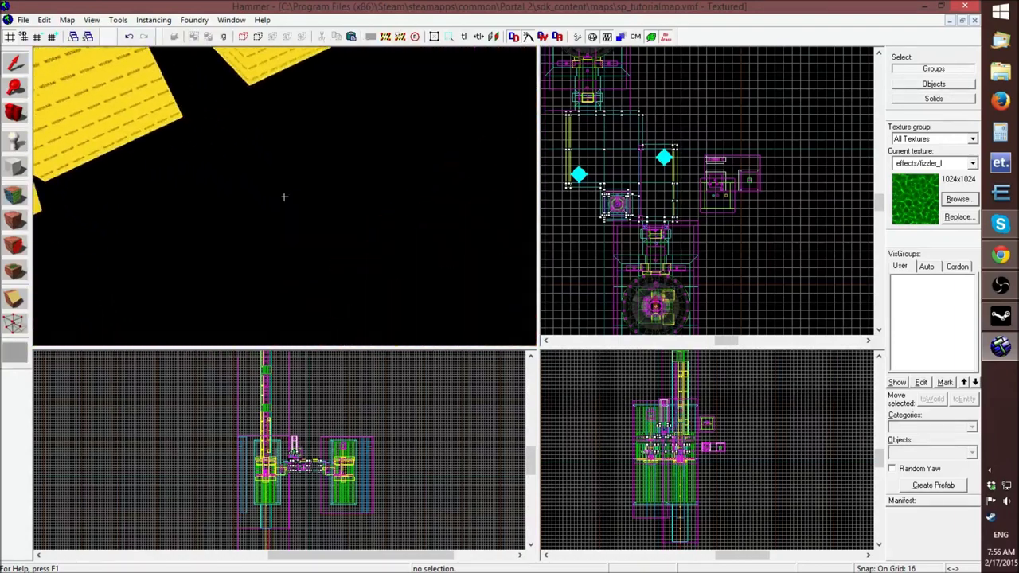
key("s")
key("w")
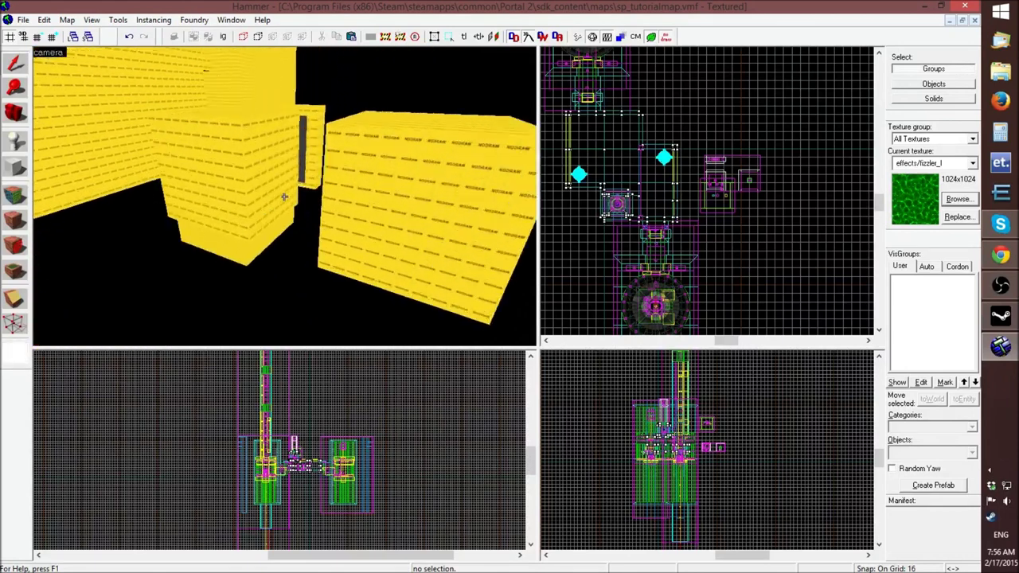
key("w")
key("s")
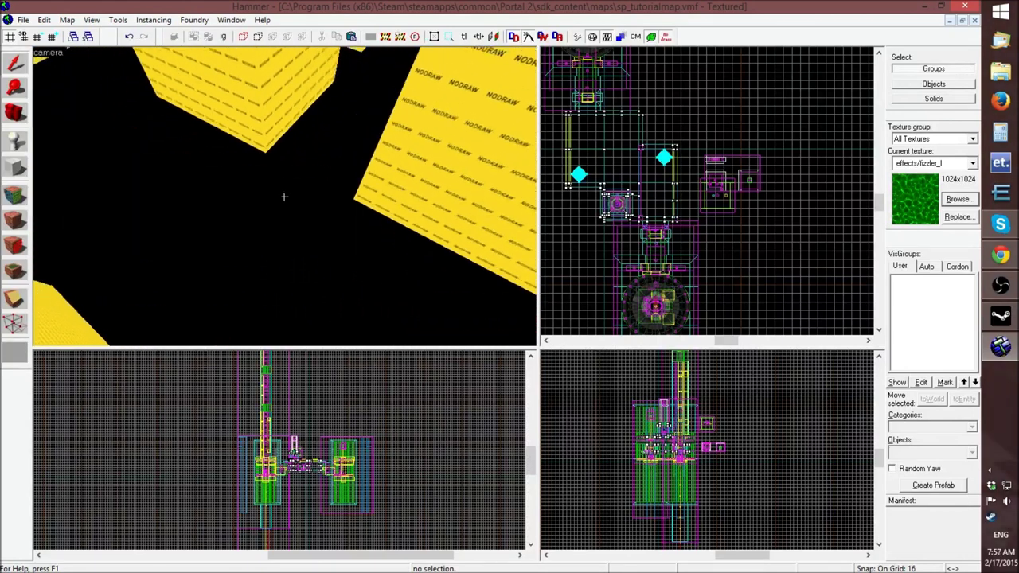
key("s")
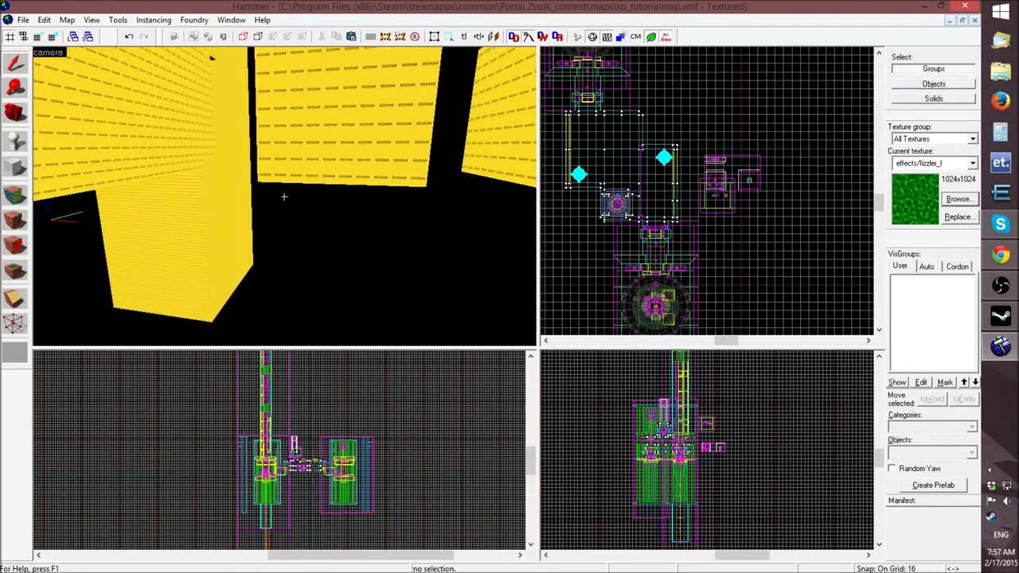
key("w")
key("s")
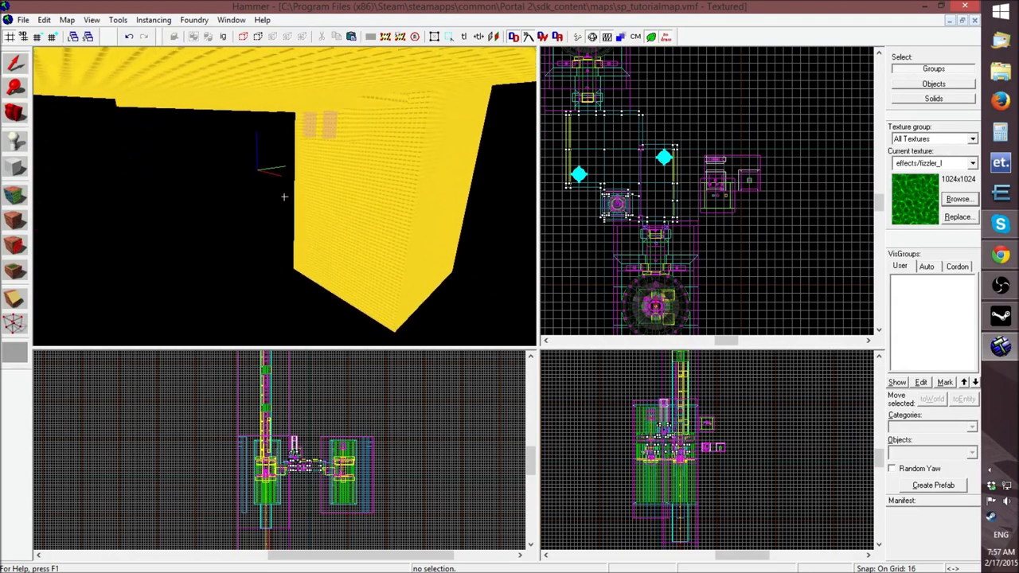
key("w")
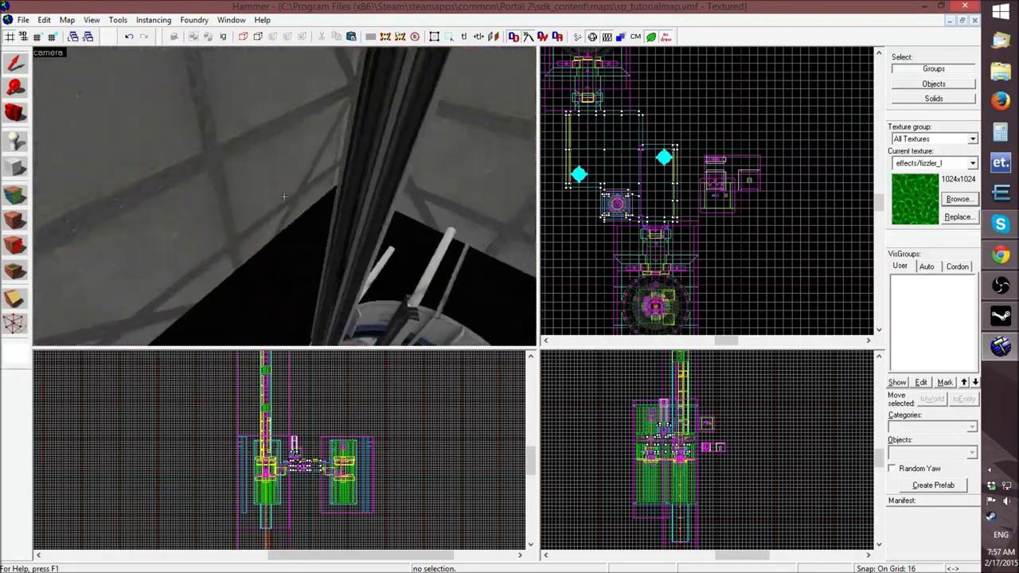
key("s")
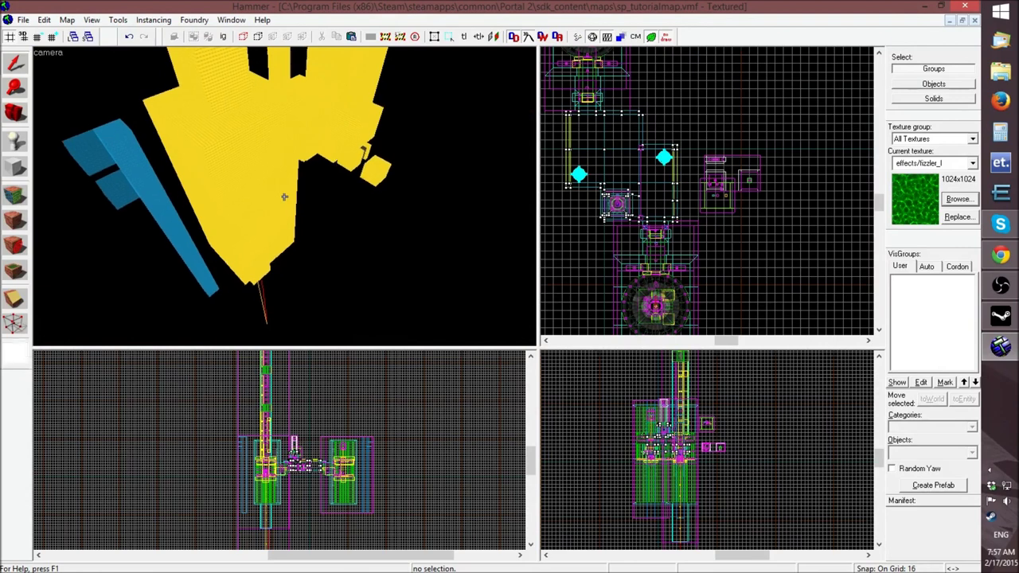
Follow the red pointfile line below the elevator shaft, examining where it meets the nodraw brush and how the surrounding shafts are enclosed
key("w")
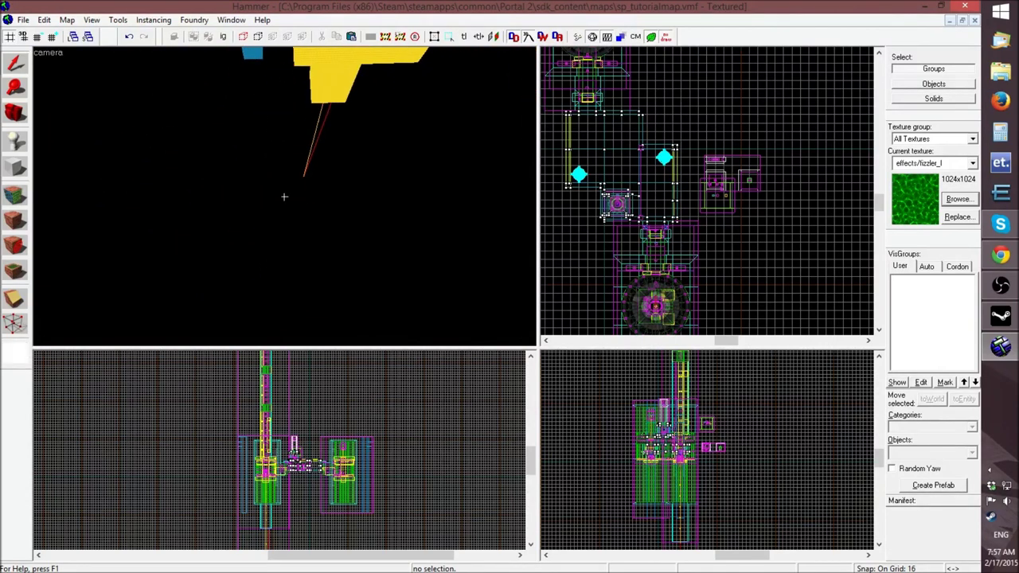
key("w")
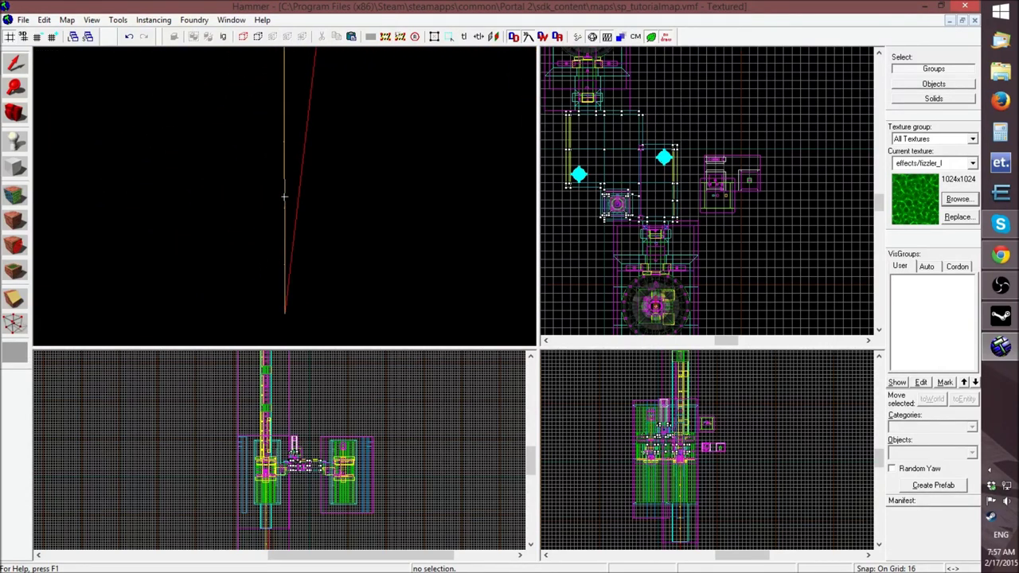
key("w")
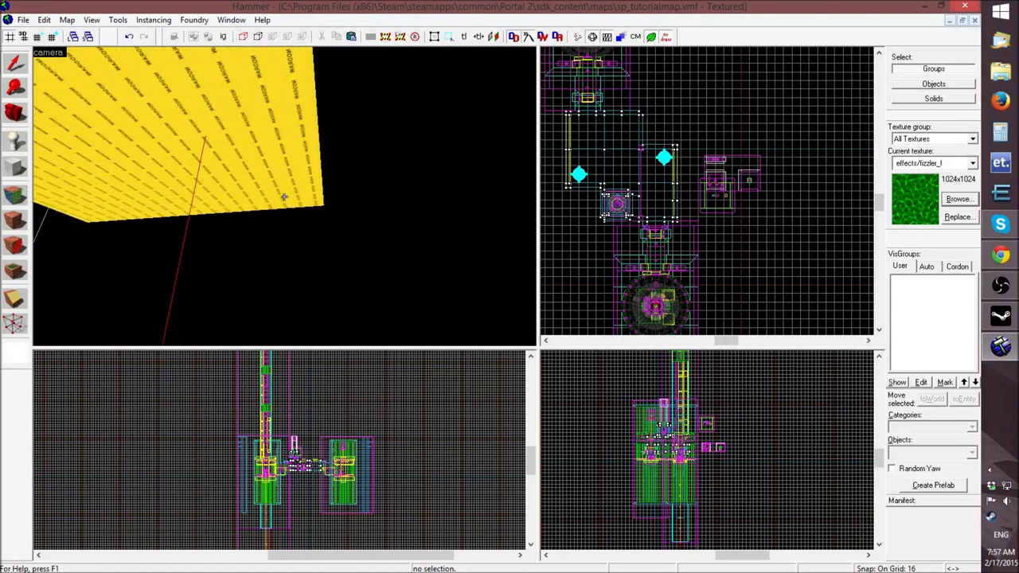
key("s")
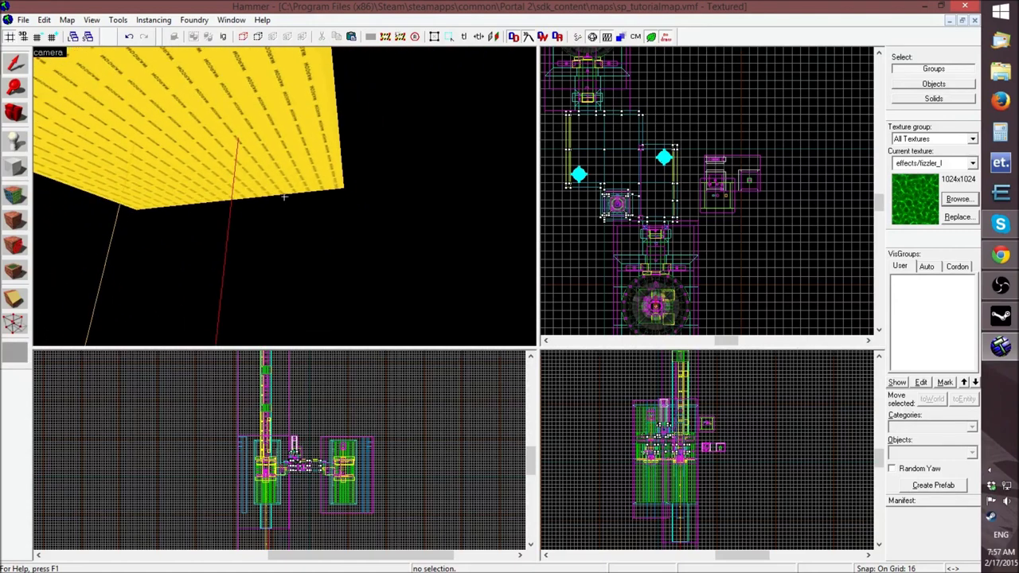
key("Down")
key("Left")
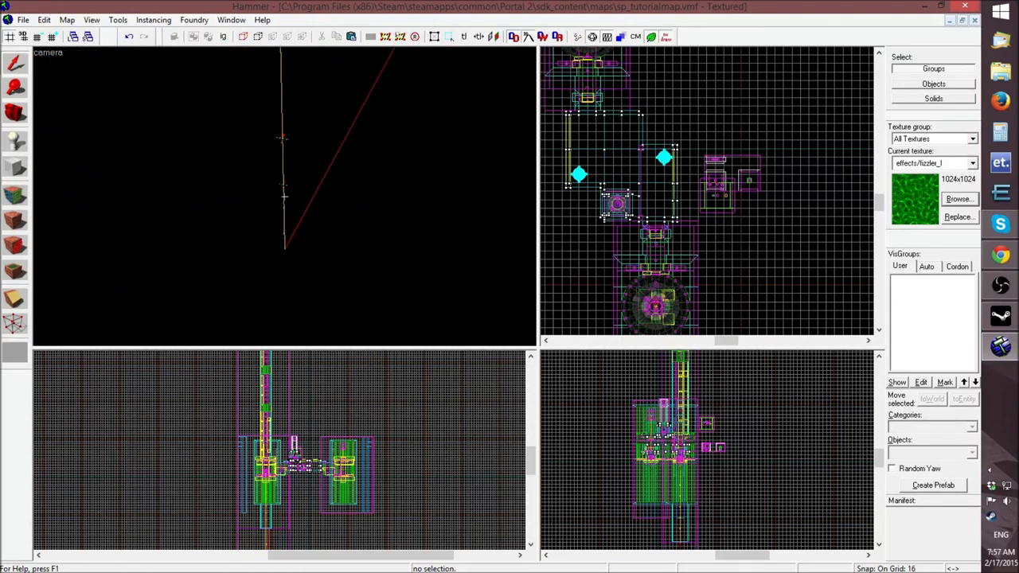
key("w")
key("s")
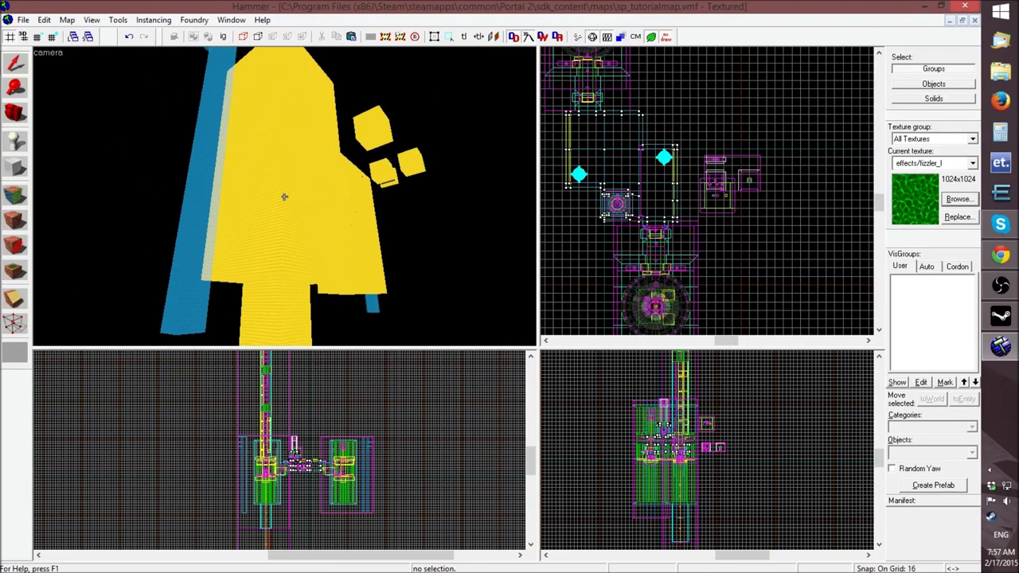
key("w")
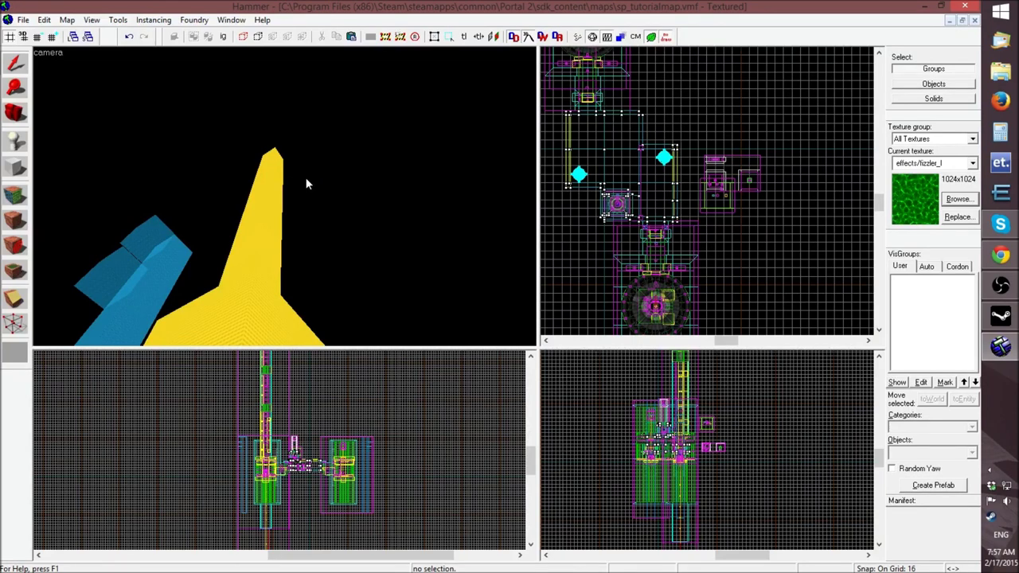
key("z")
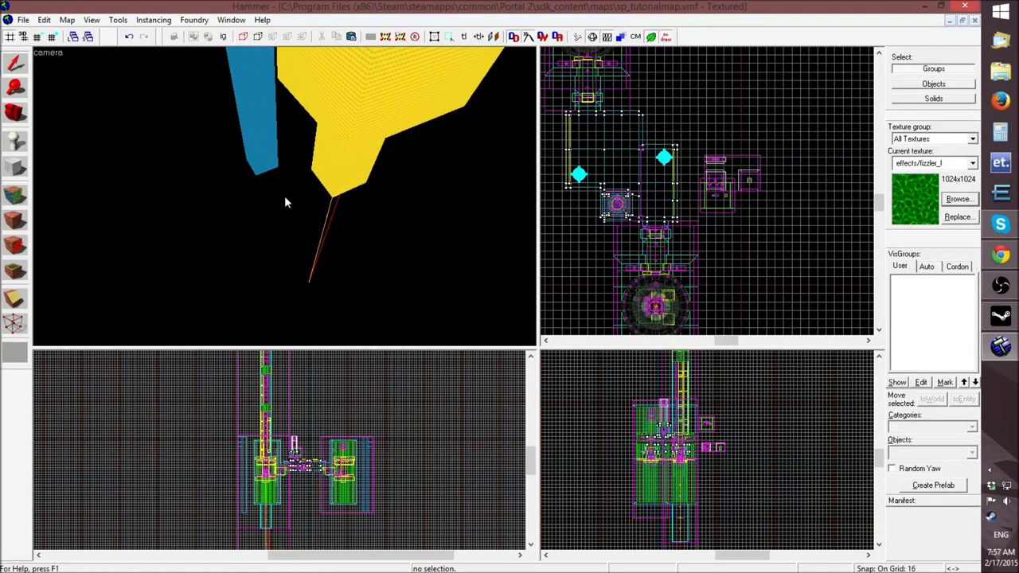
Switch to the open map sp_map_fly_an_day.vmf and examine its nodraw exterior and departure elevator from outside in the 3D view
left_click(949, 21)
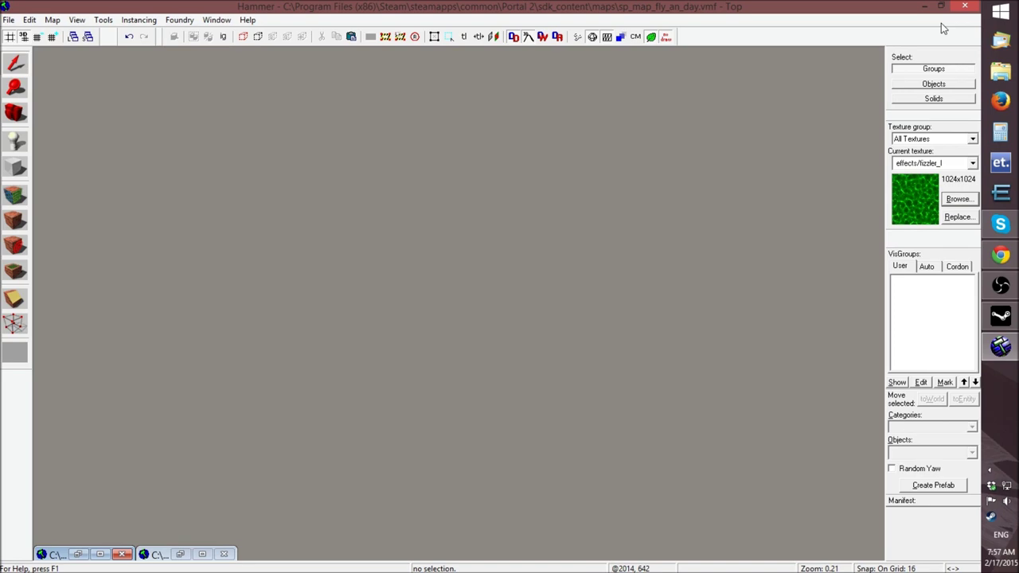
left_click(99, 554)
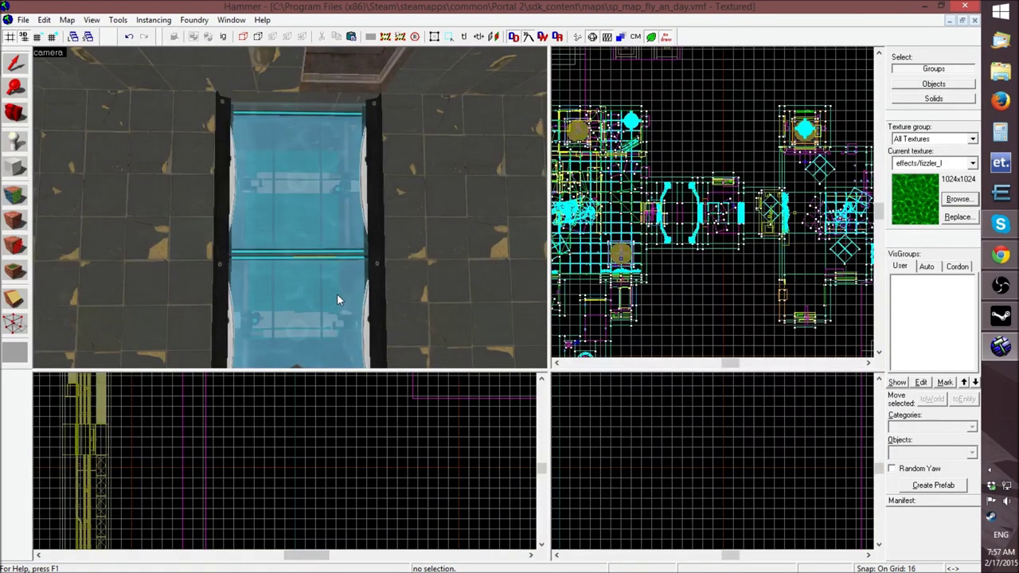
key("w")
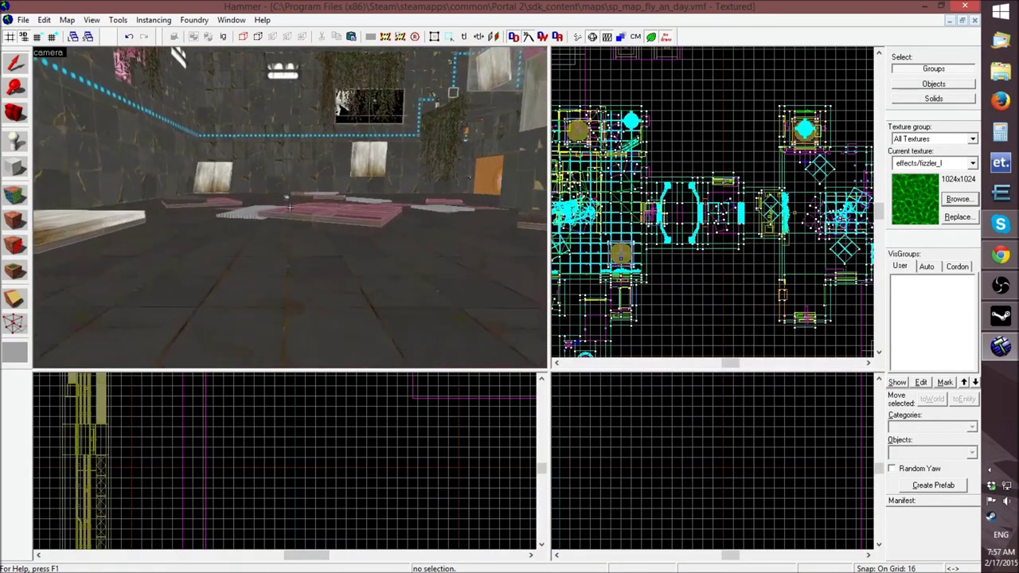
key("w")
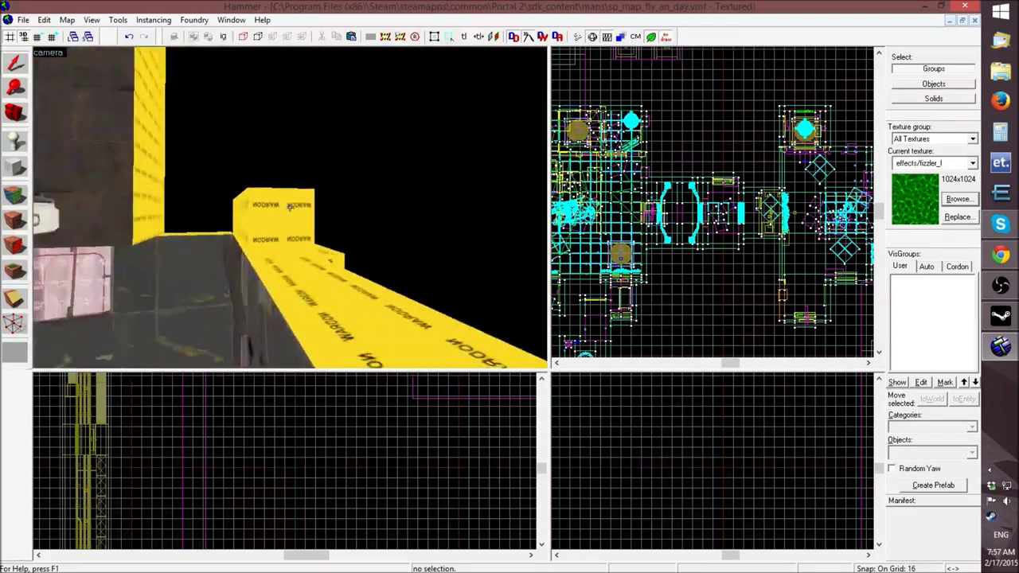
key("s")
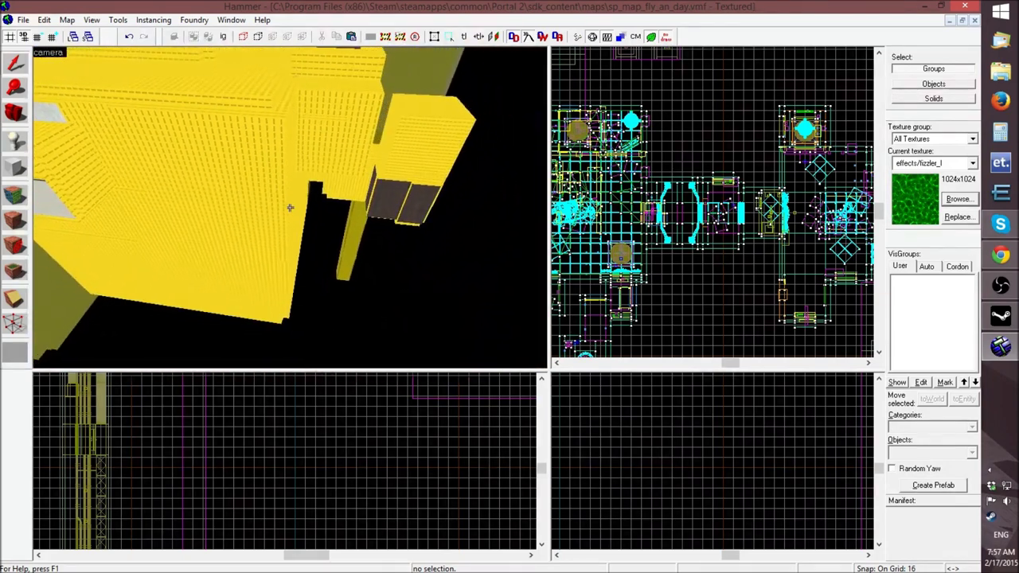
key("d")
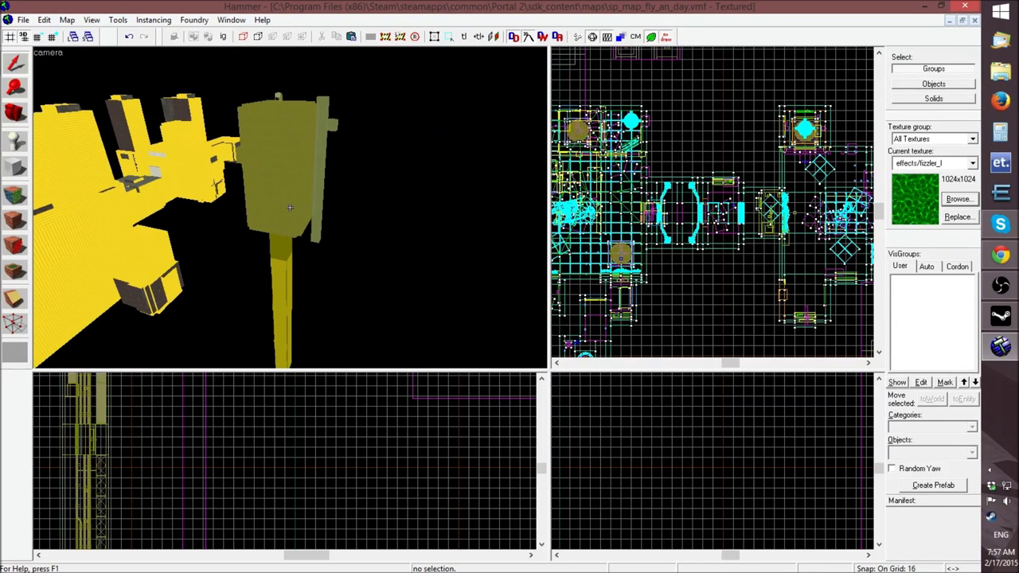
key("z")
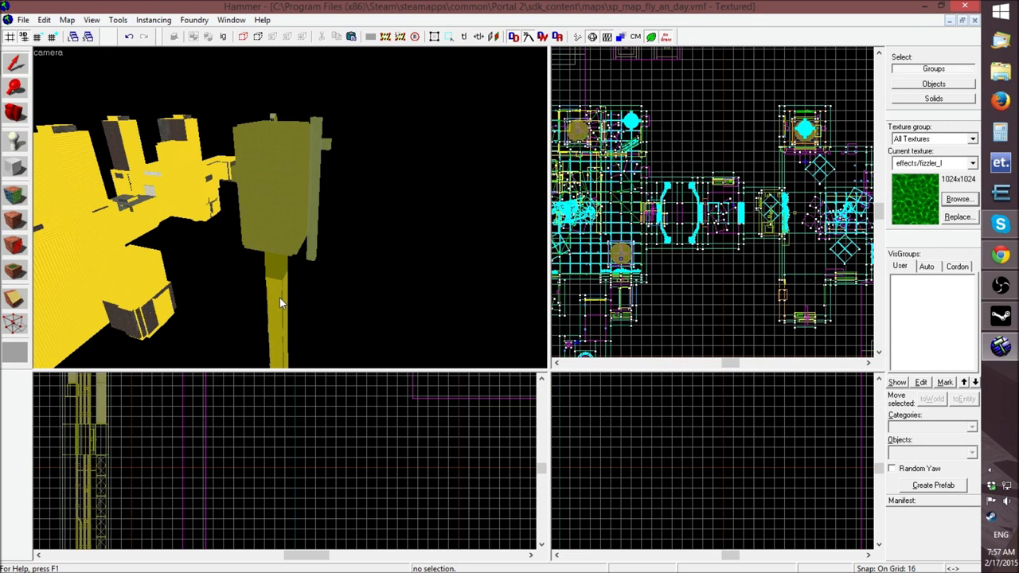
Inspect the Departure_Elevator and Departure_Elevator_Logic instances by selecting each in the 3D view, and clear the selection
left_click(280, 284)
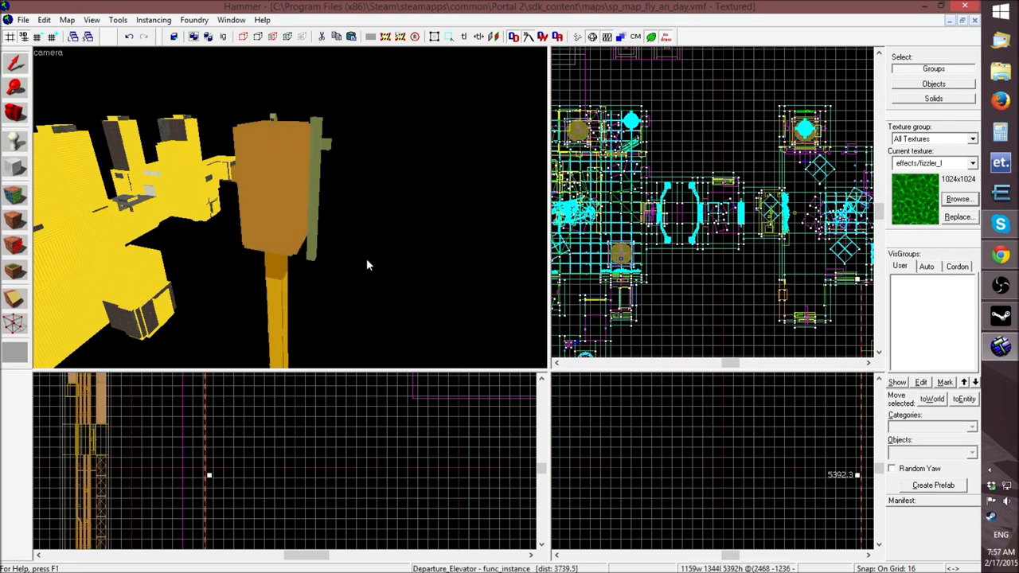
left_click(342, 243)
left_click(312, 189)
left_click(276, 281)
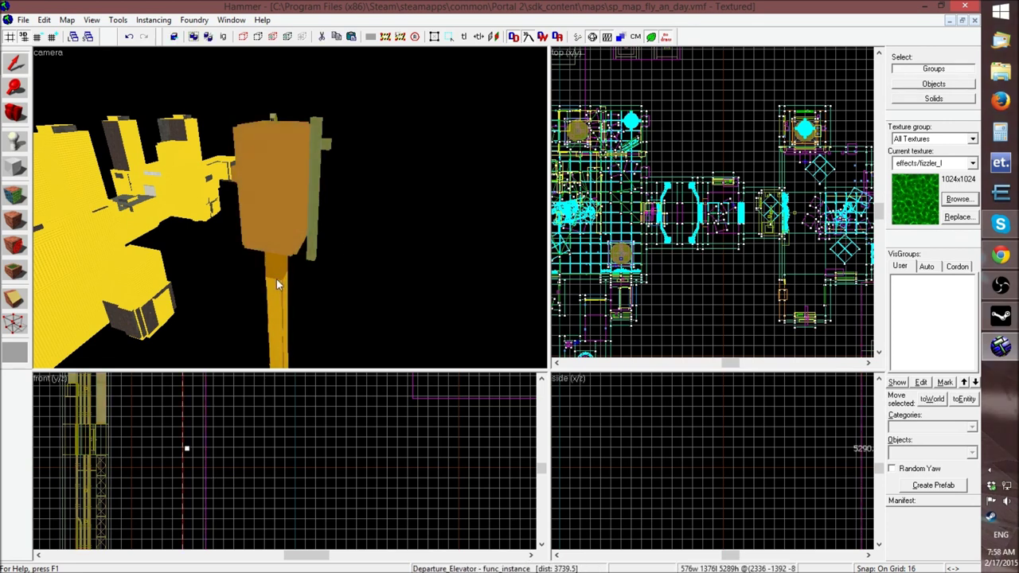
left_click(317, 236)
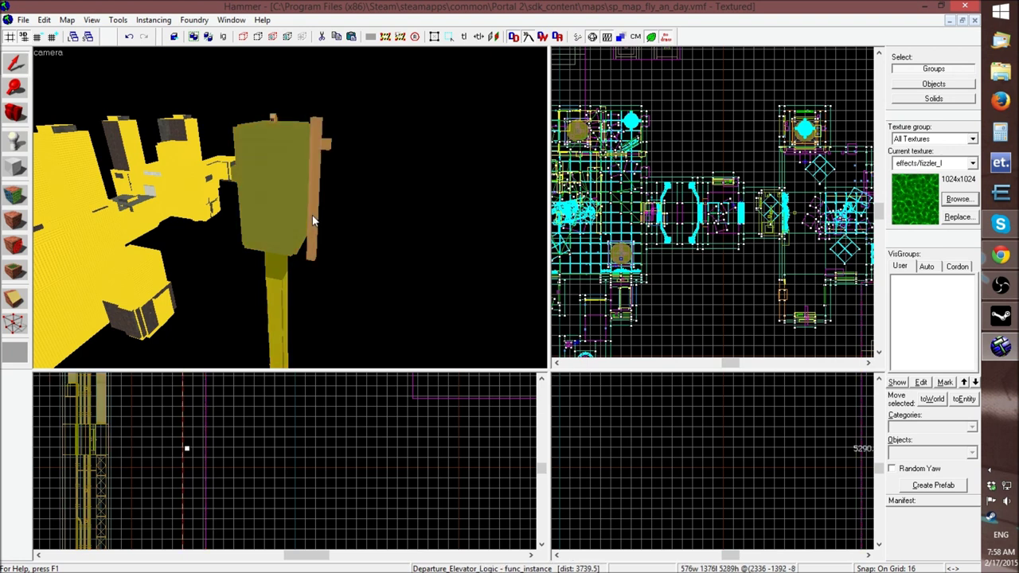
left_click(379, 285)
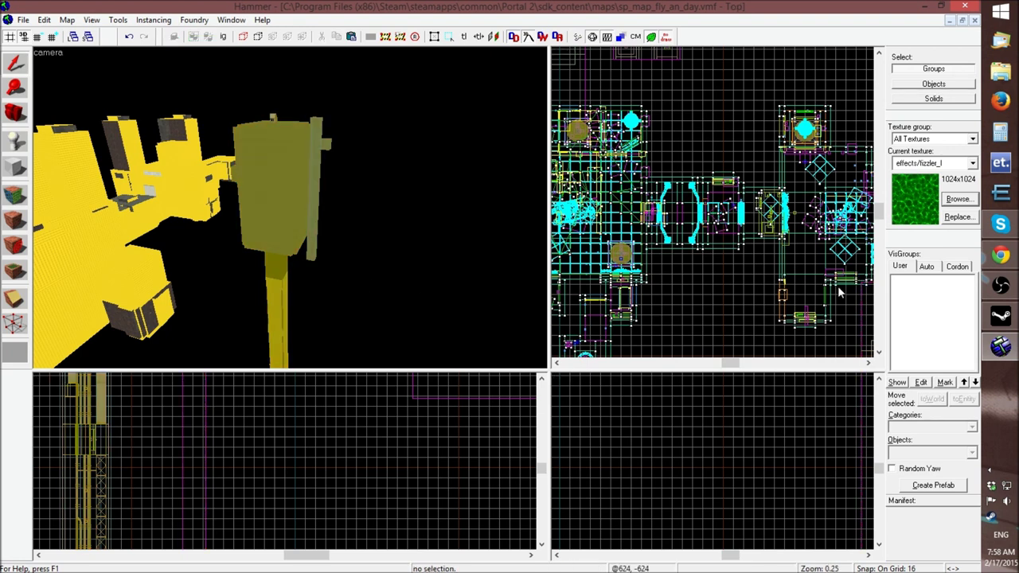
Force-close the unresponsive Hammer and relaunch Hammer World Editor from the Portal 2 Authoring Tools without loading the autosaved file
left_click(1002, 348)
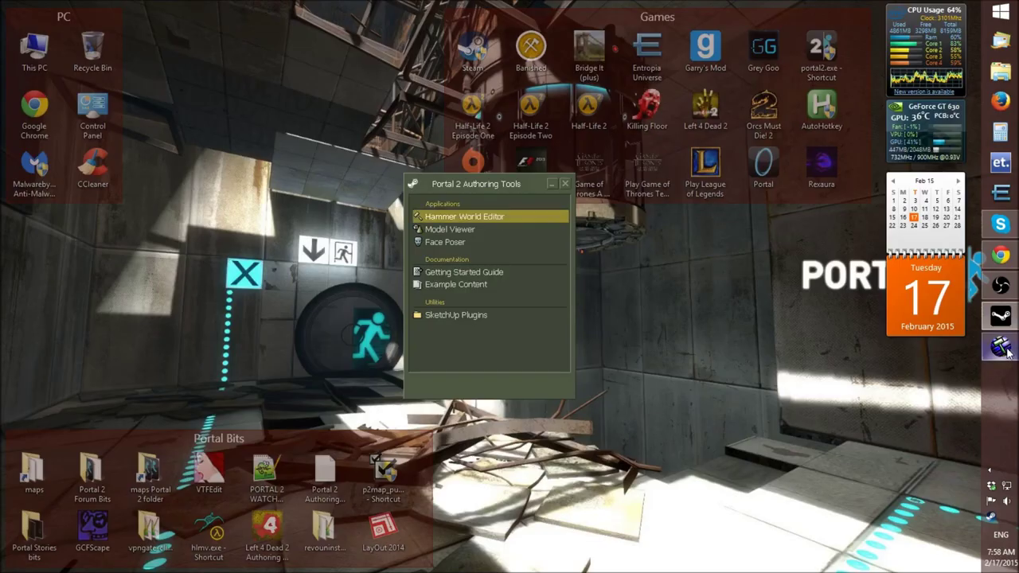
left_click(1002, 347)
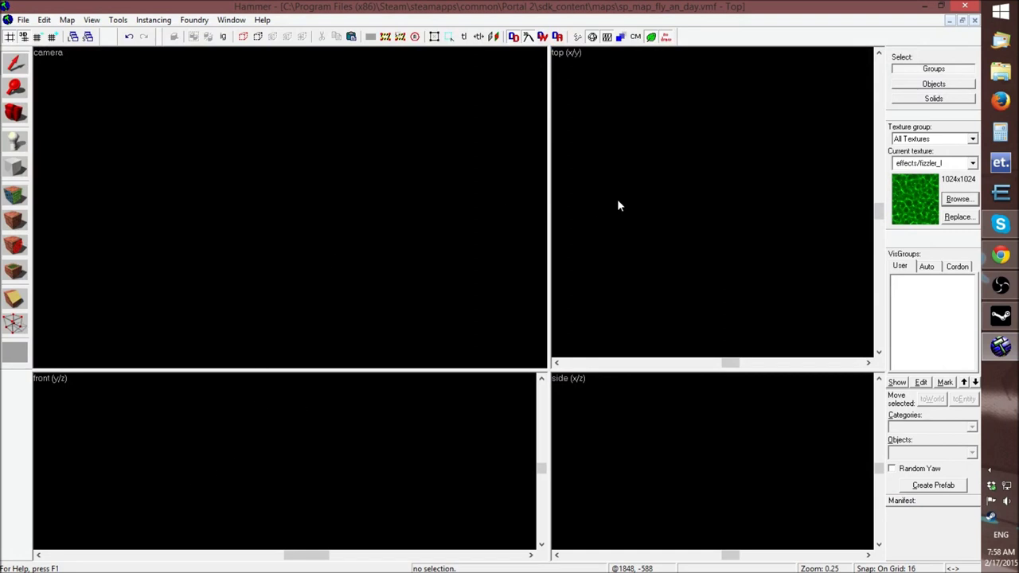
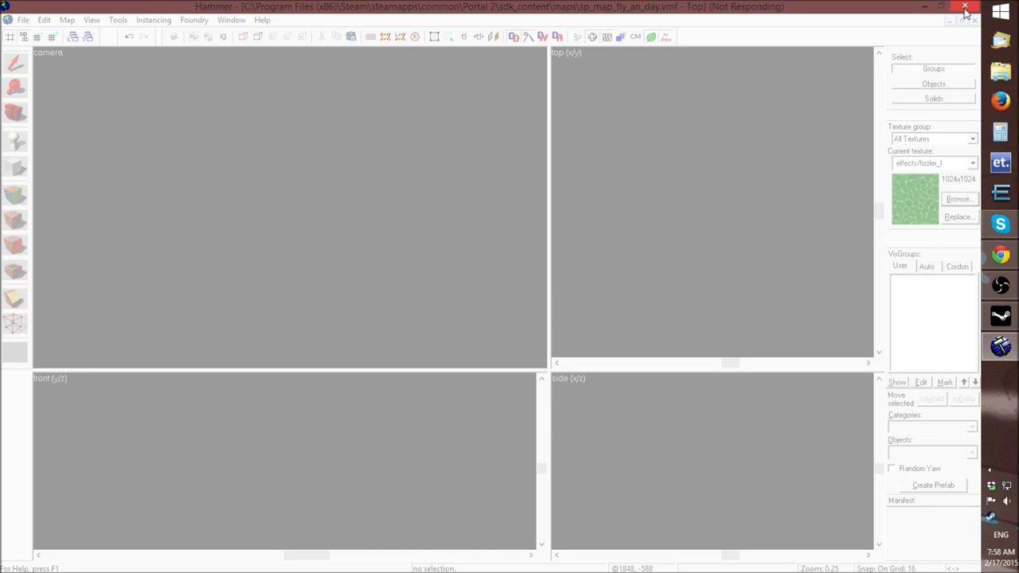
right_click(1001, 347)
left_click(868, 343)
left_click(456, 307)
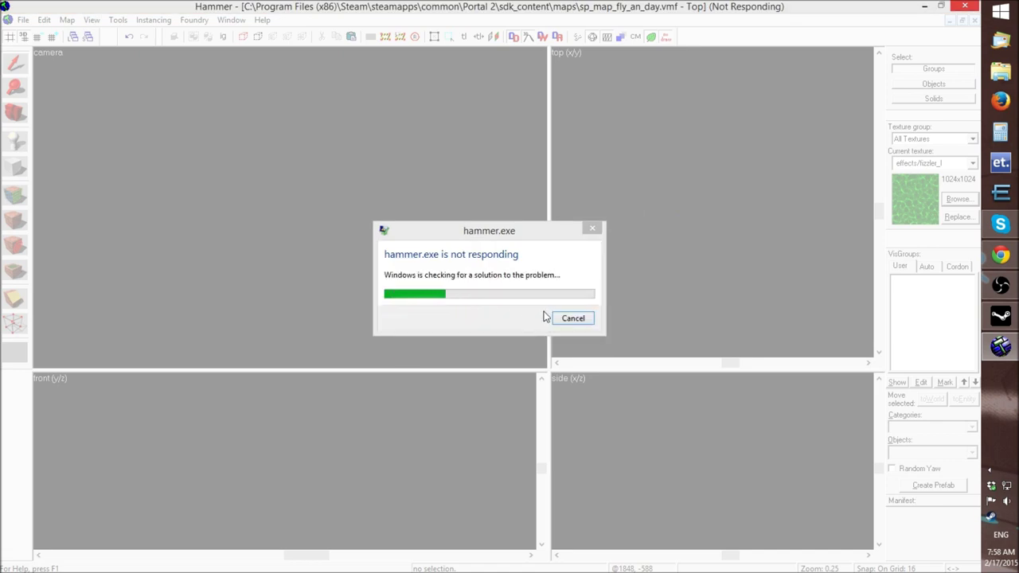
left_click(575, 320)
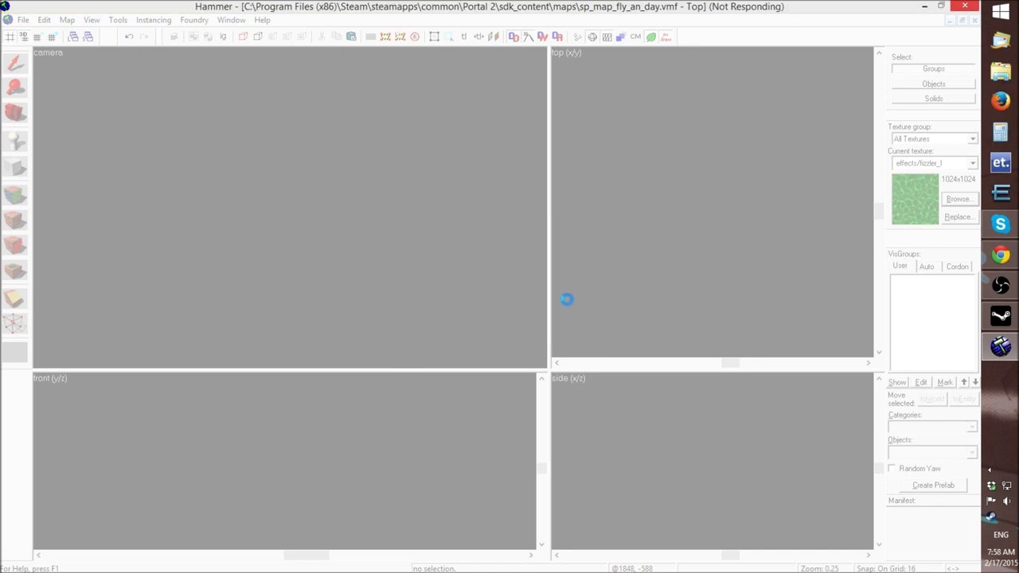
left_click(997, 320)
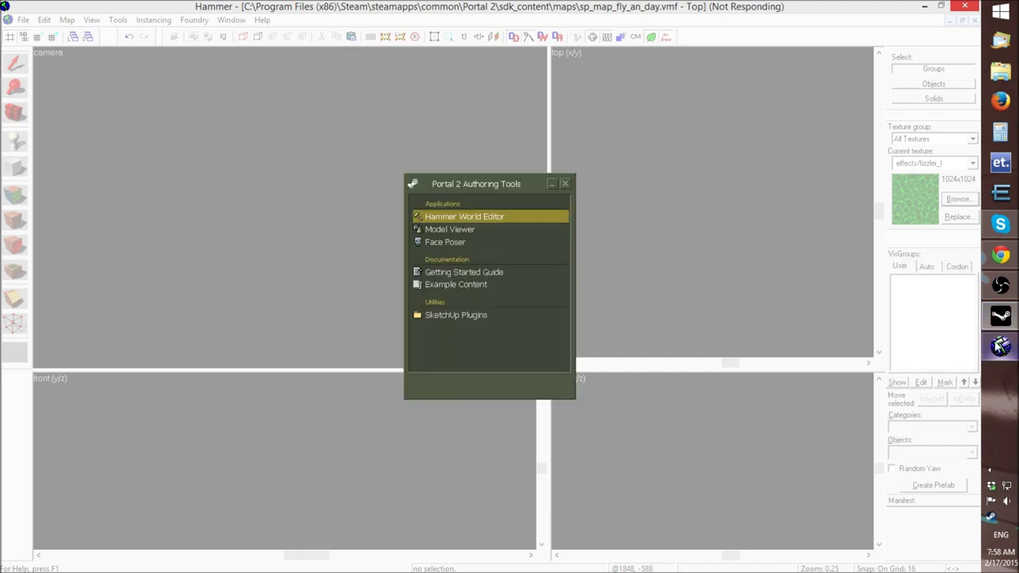
right_click(1000, 346)
left_click(858, 396)
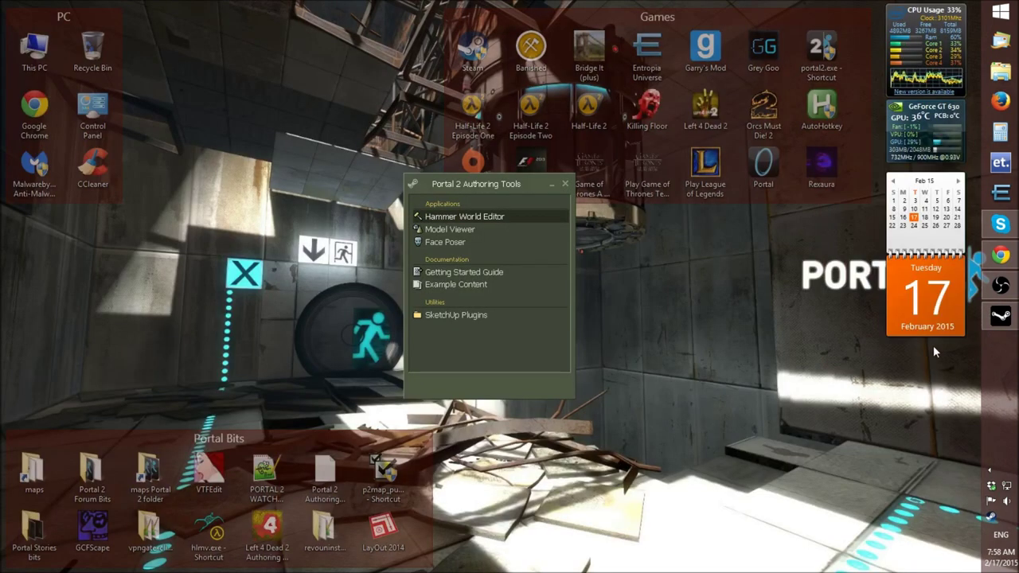
double_click(511, 215)
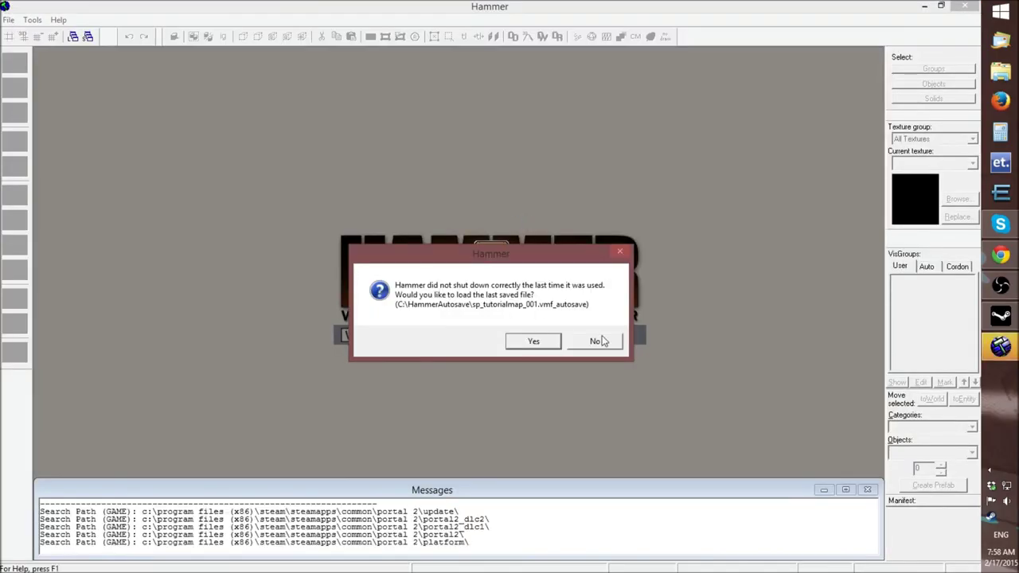
left_click(609, 344)
Open sp_tutorialmap.vmf from the sdk_content\maps folder, sorting the files by date modified to find it
left_click(9, 21)
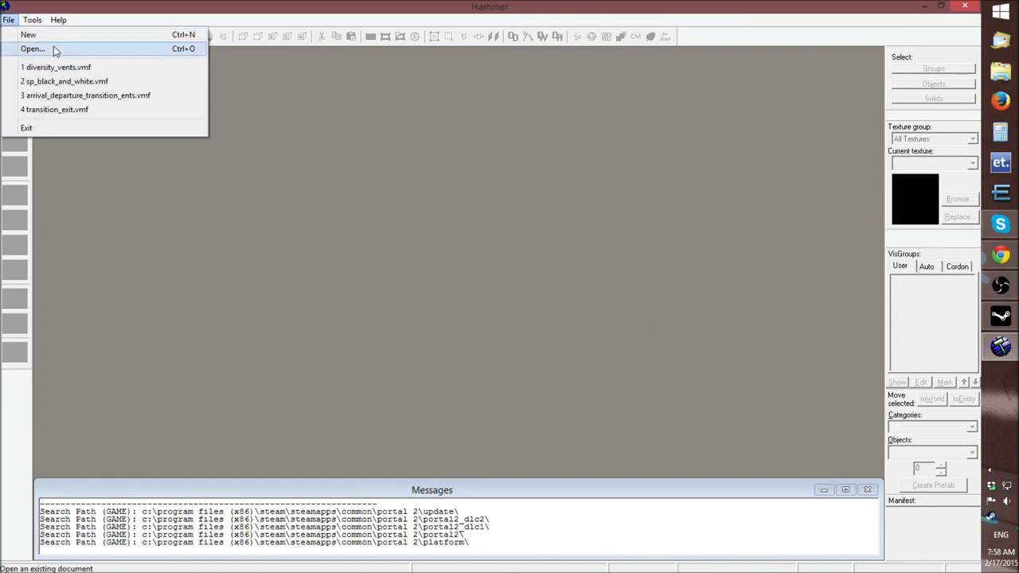
left_click(33, 49)
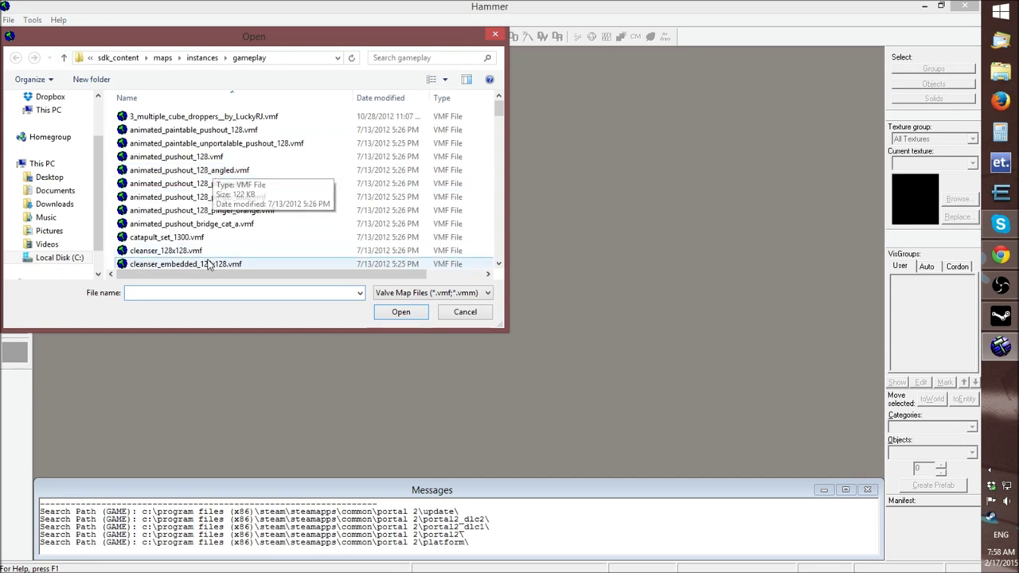
left_click(382, 99)
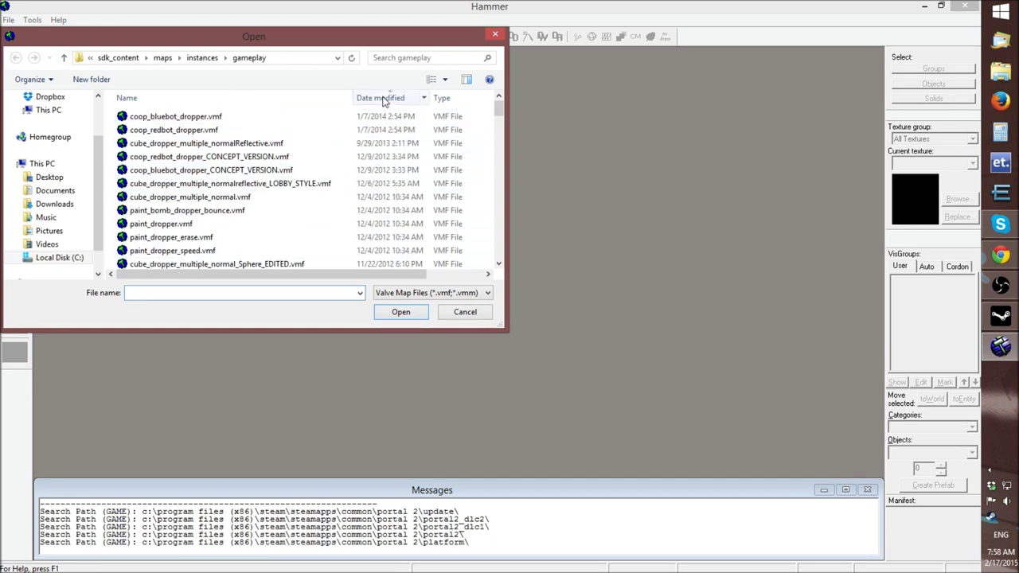
left_click(382, 99)
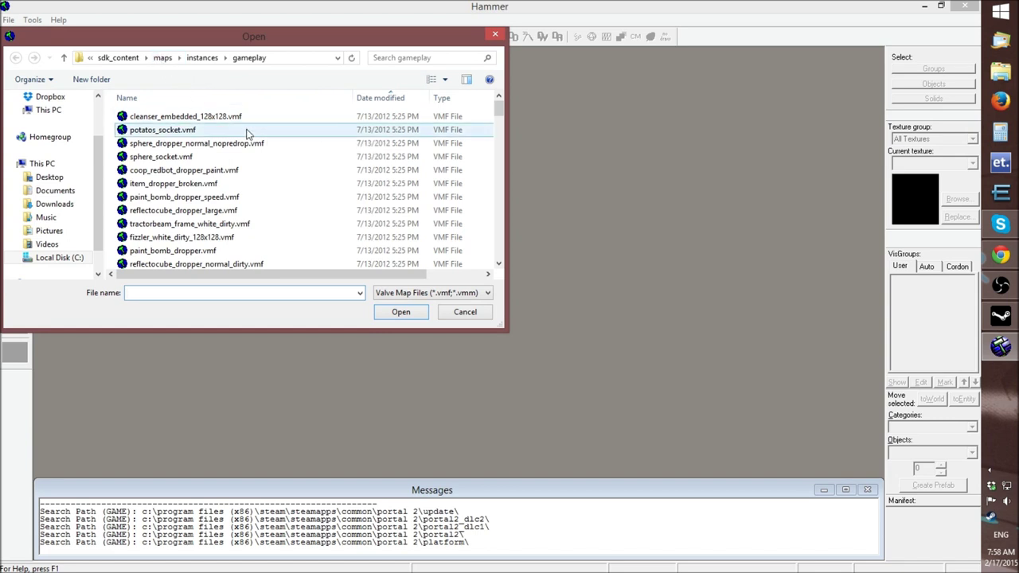
key("BackSpace")
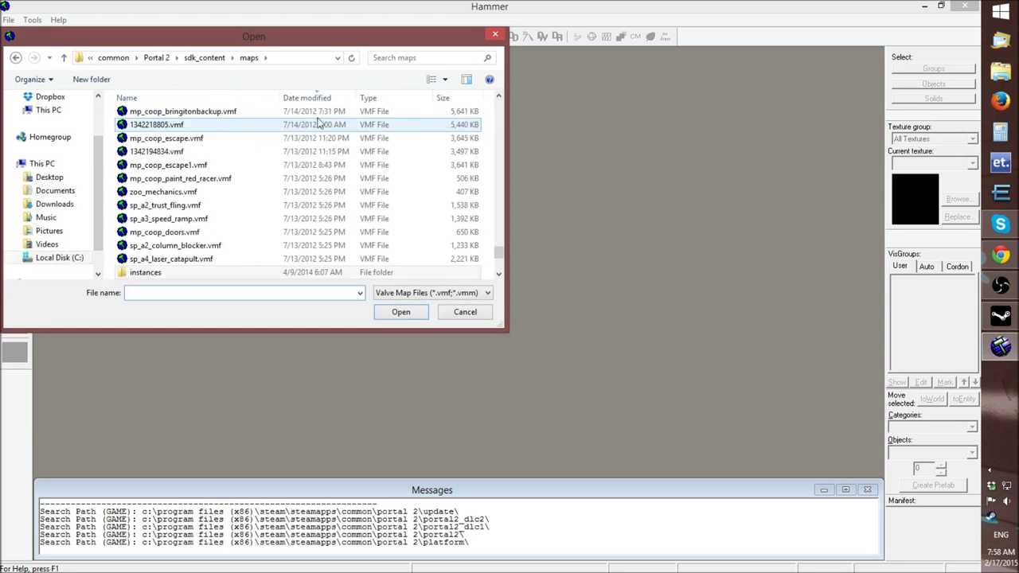
left_click(304, 99)
left_click(304, 99)
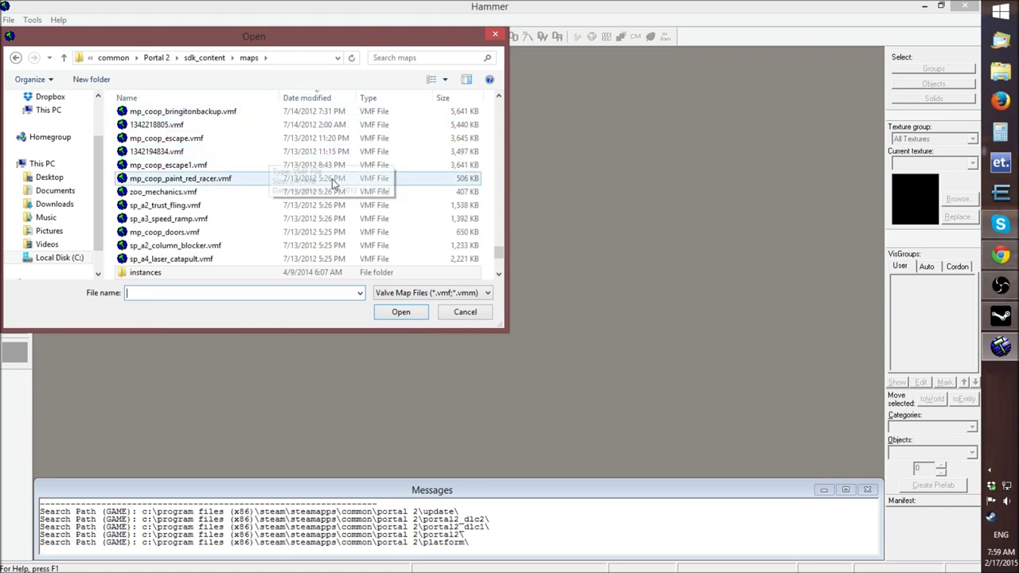
left_click_drag(497, 253, 499, 92)
double_click(162, 117)
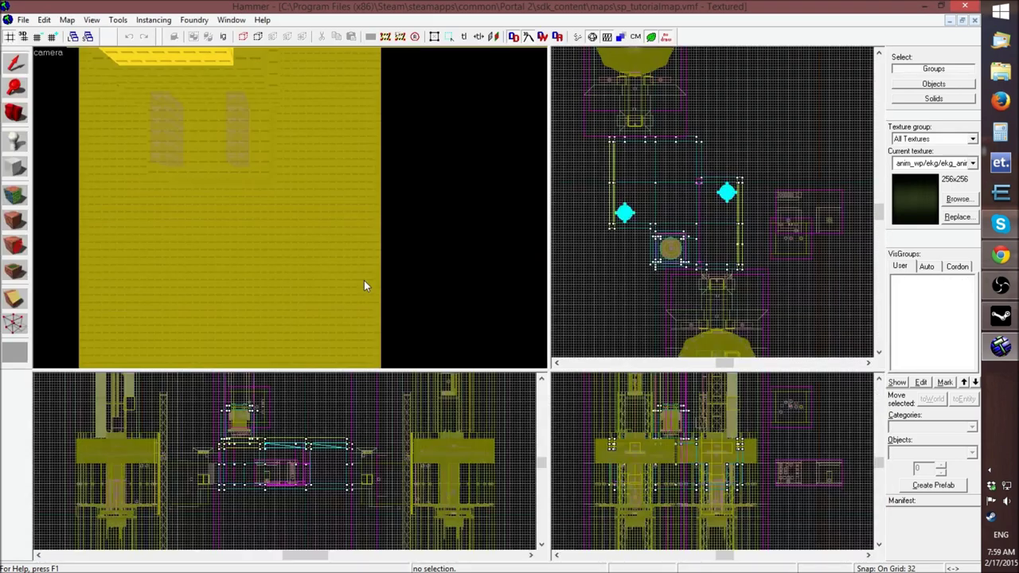
Examine the inside of the elevator and the nodraw exterior of the whole map in the 3D view
key("z")
key("w")
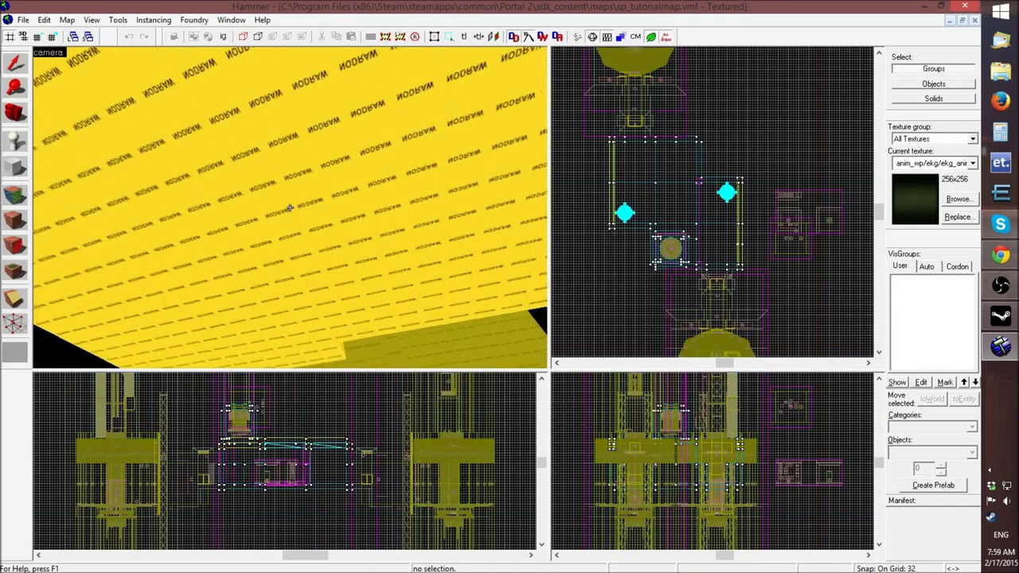
key("w")
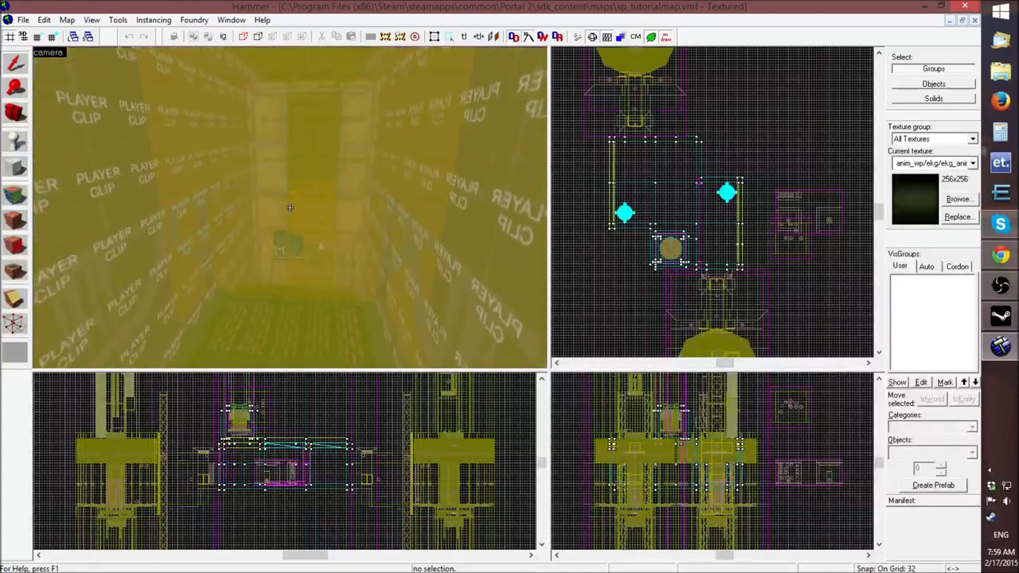
key("w")
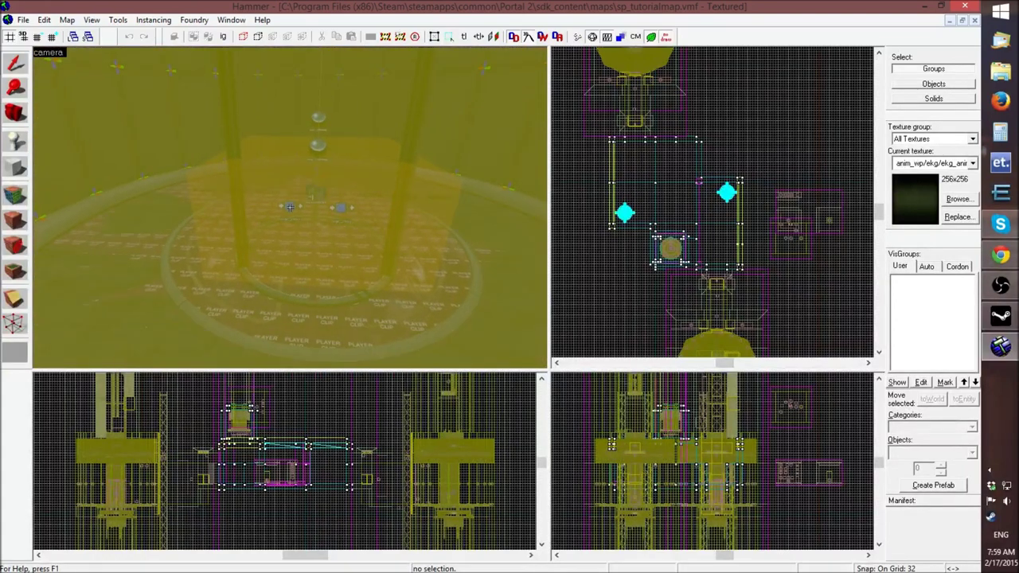
key("w")
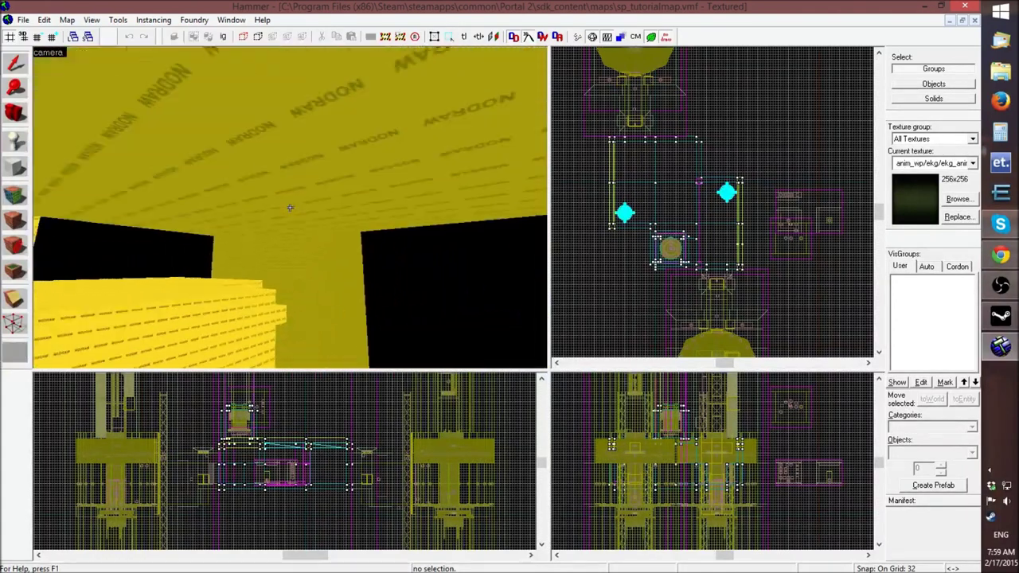
key("w")
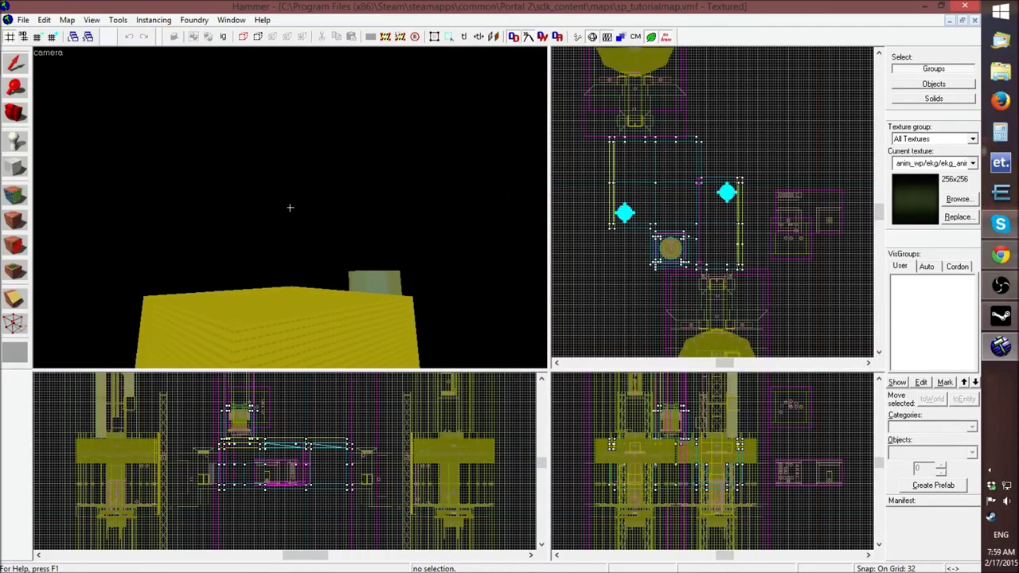
key("s")
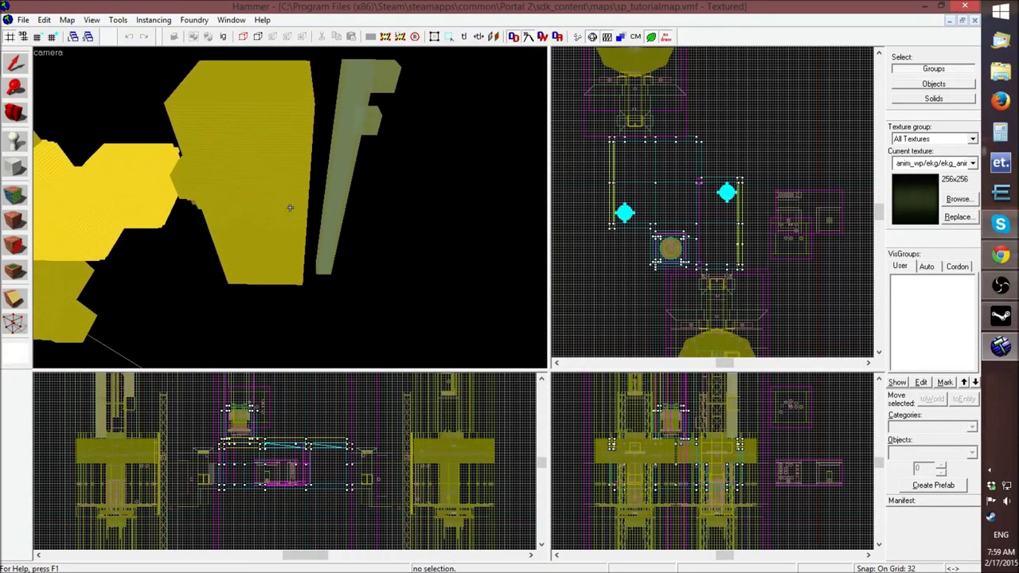
key("w")
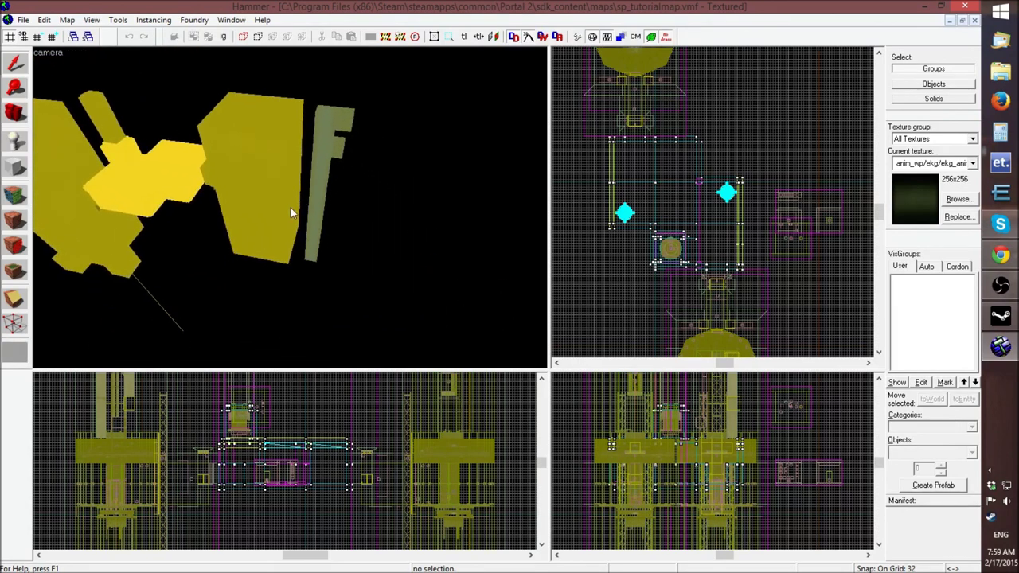
Inspect the elevator shafts from outside, selecting the Departure_Elevator instance in the 3D view, and clear the selection
left_click(291, 211)
left_click(416, 218)
key("z")
key("w")
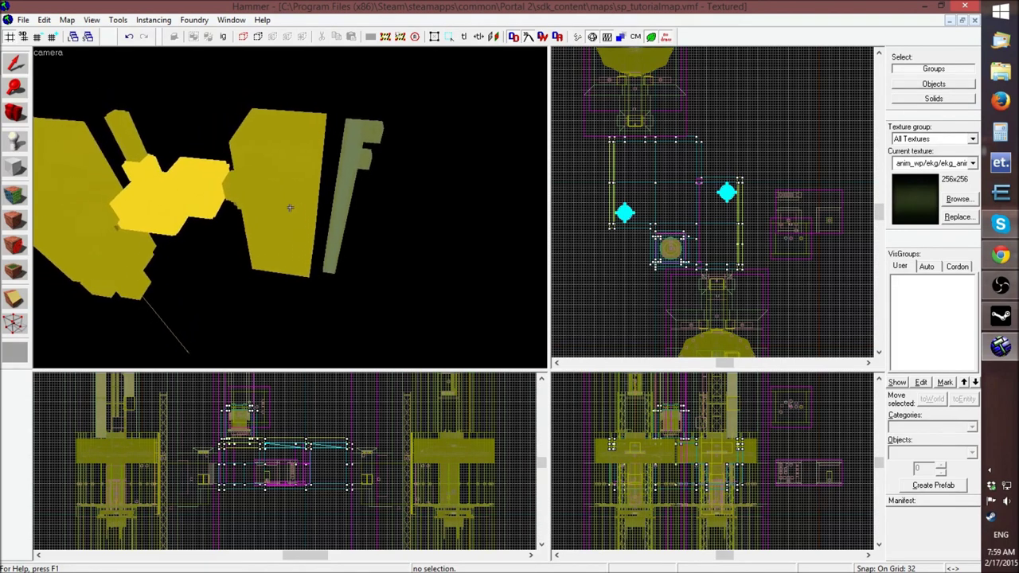
key("a")
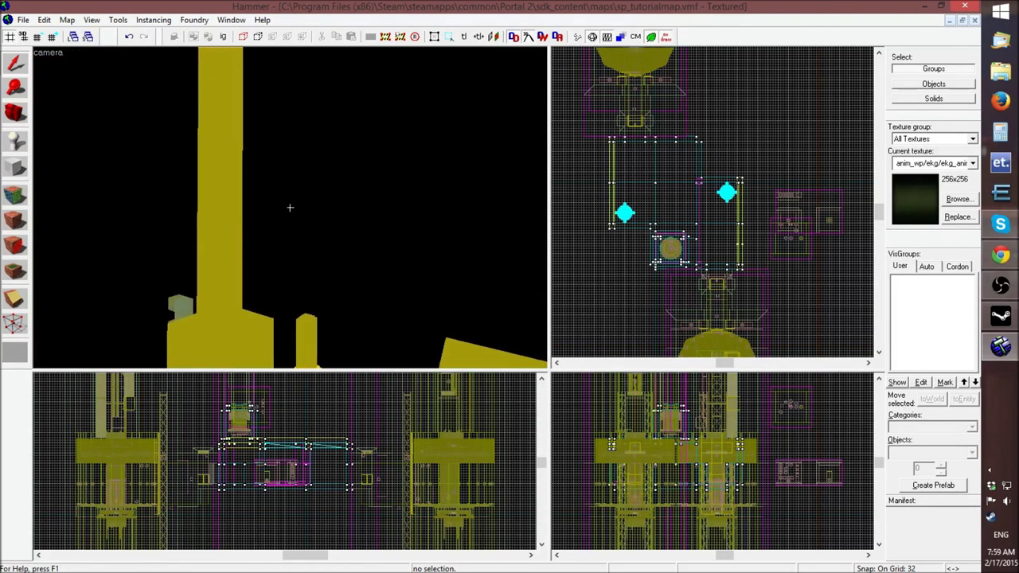
key("a")
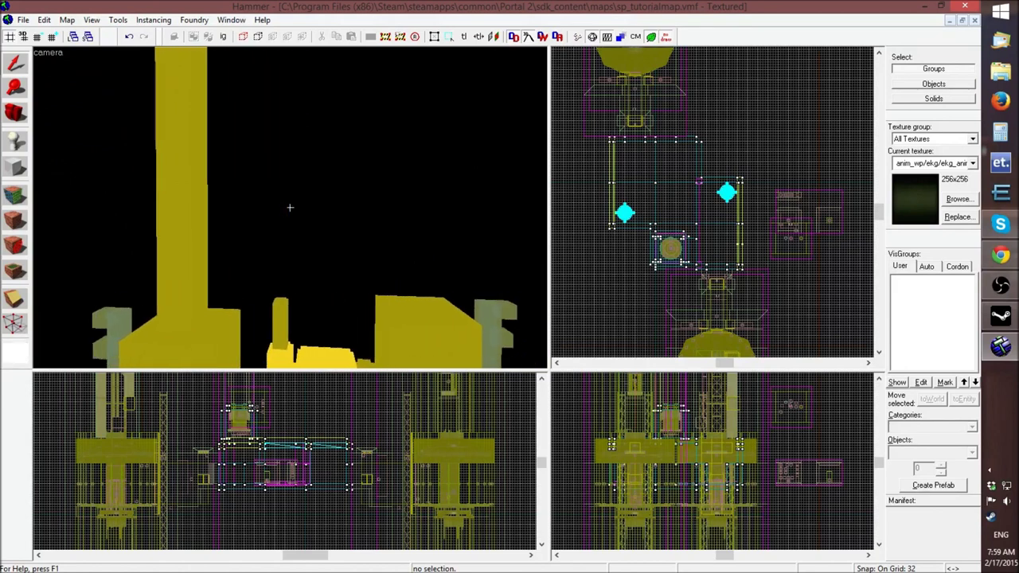
left_click(290, 208)
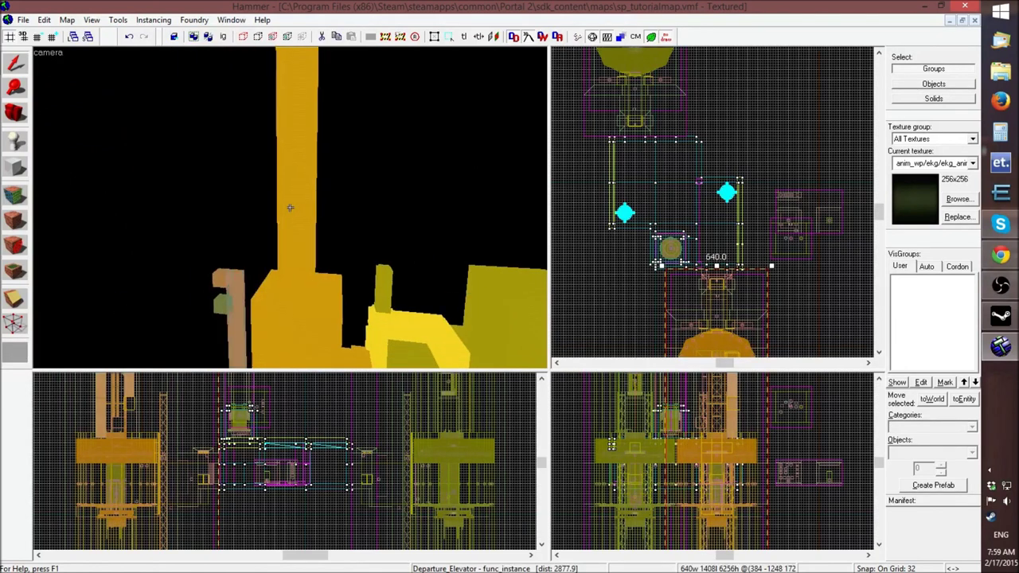
key("w")
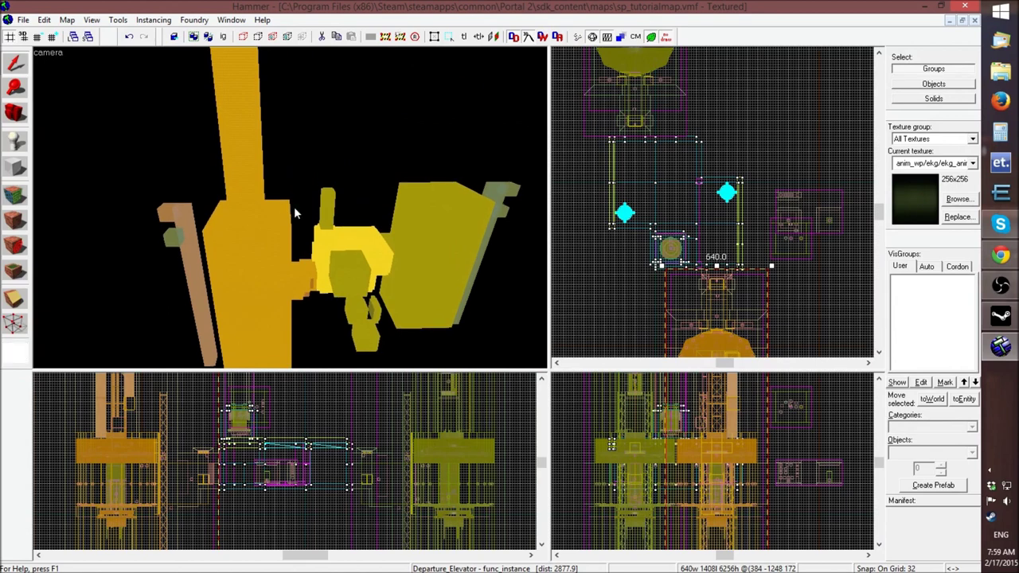
left_click(103, 136)
key("z")
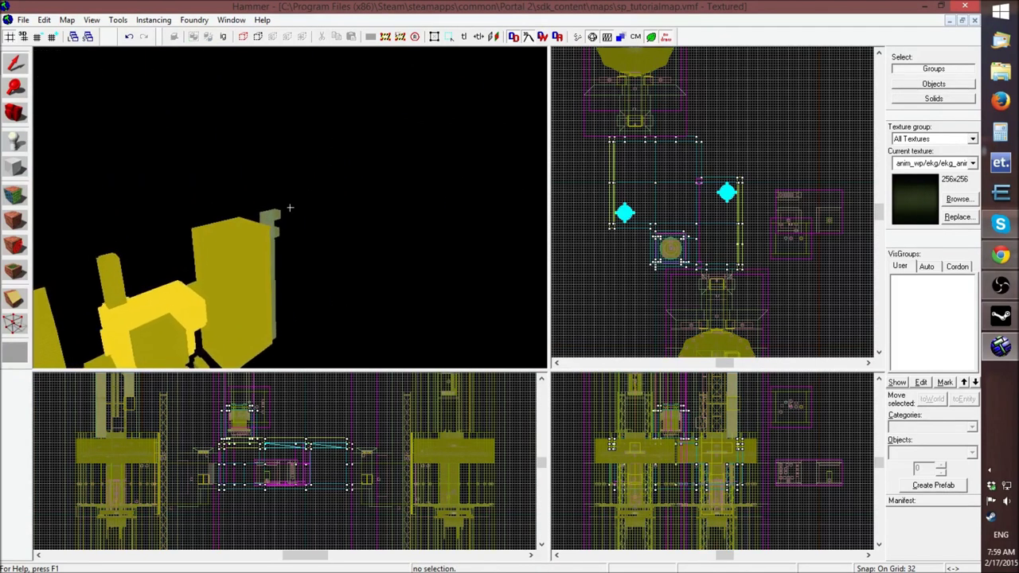
Select the Arival_Elevator_Logic instance beside the arrival shaft and examine it from outside
key("w")
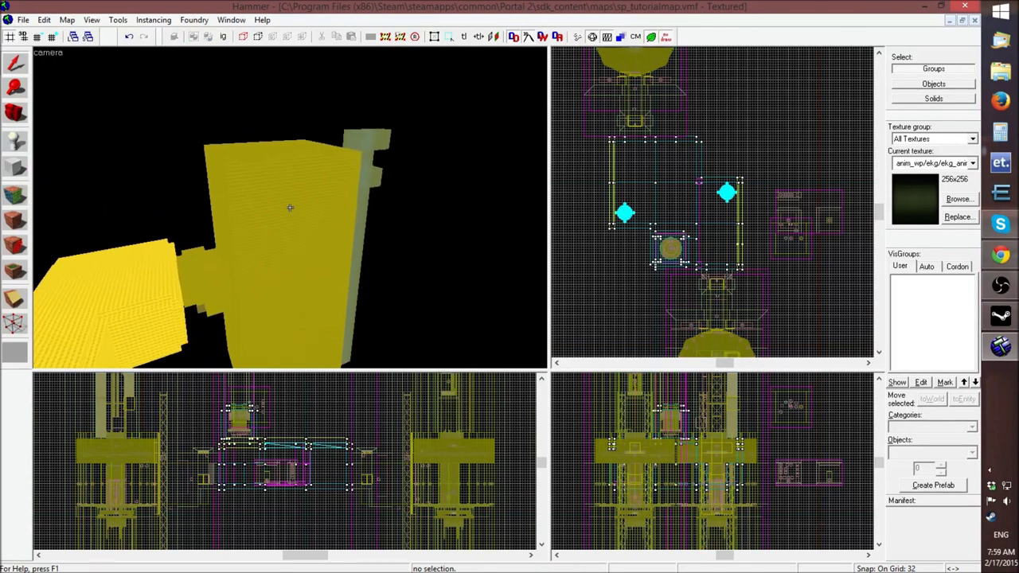
key("z")
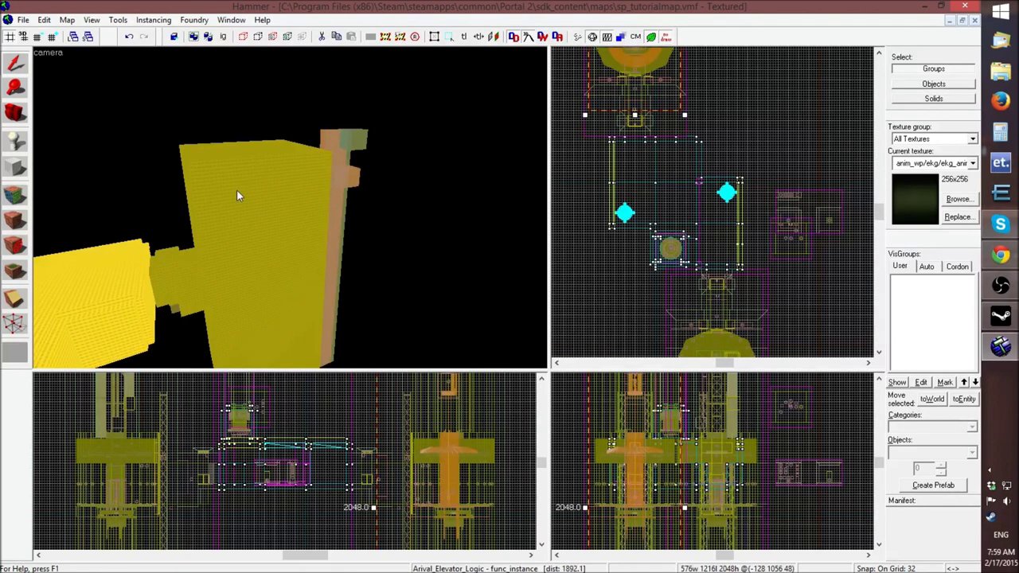
left_click(317, 181)
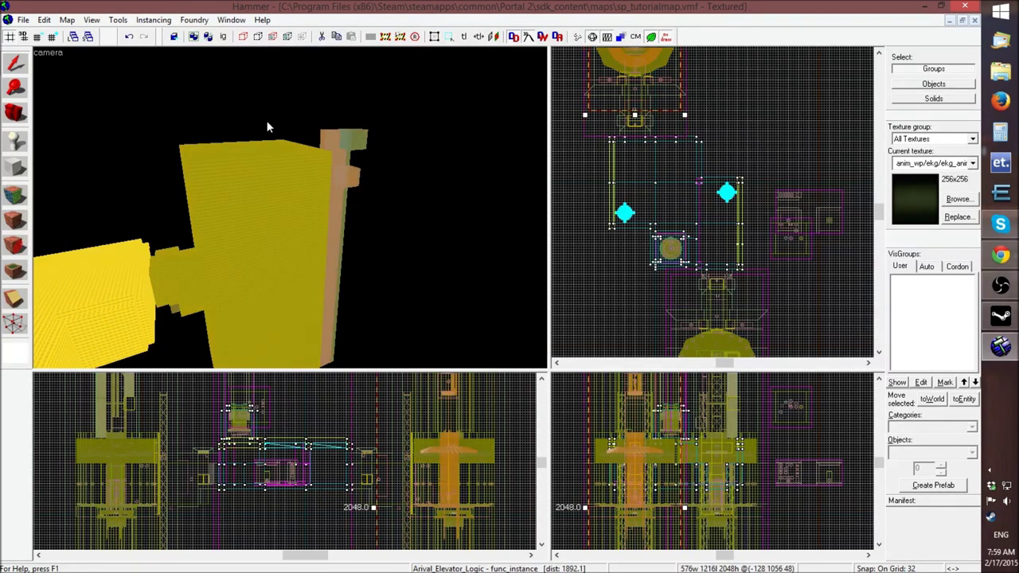
key("z")
key("s")
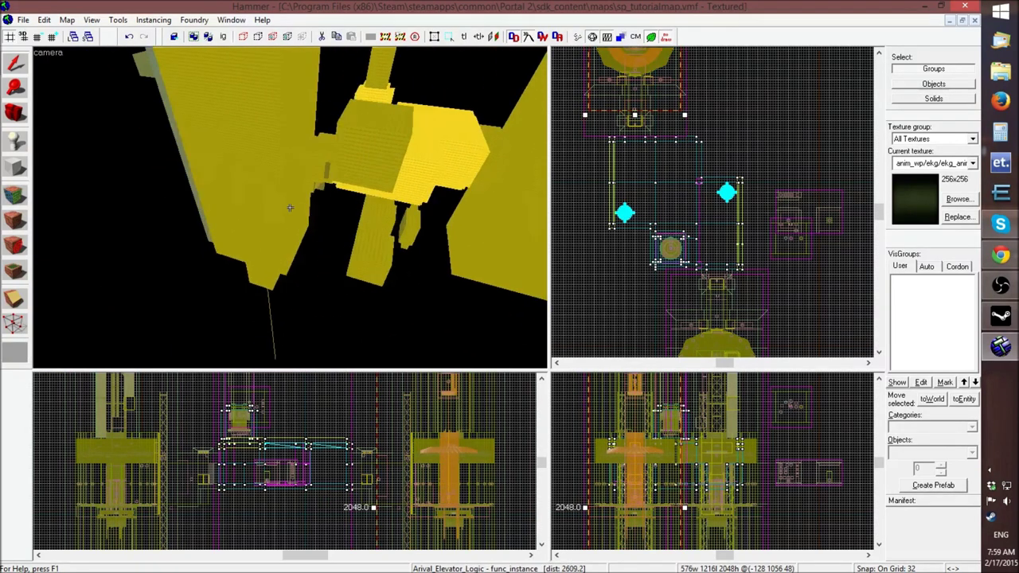
Compare the Departure_Elevator and Departure_Elevator_Logic instances by selecting them alternately in the 3D view
left_click(290, 209)
key("z")
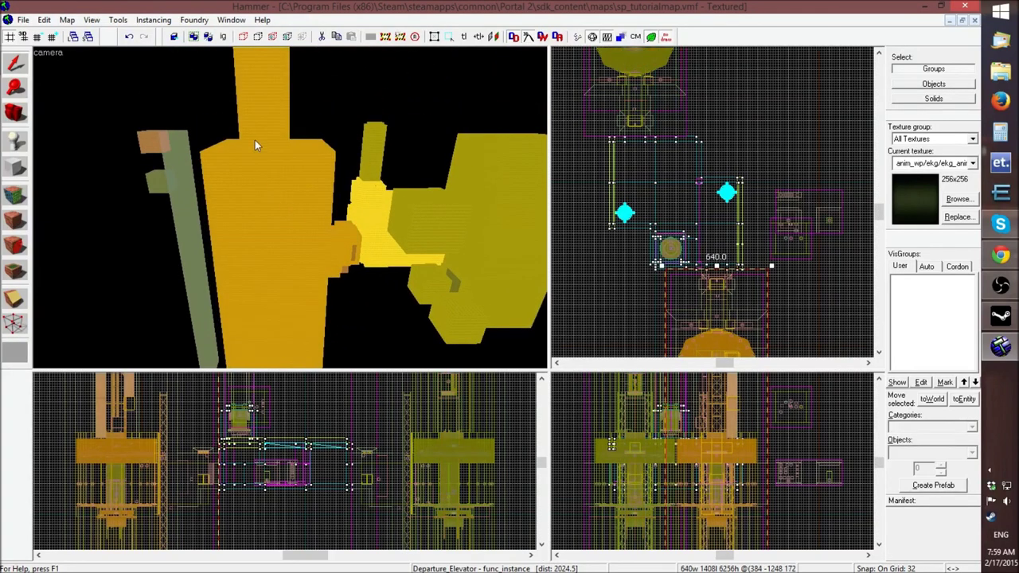
left_click(176, 140)
key("z")
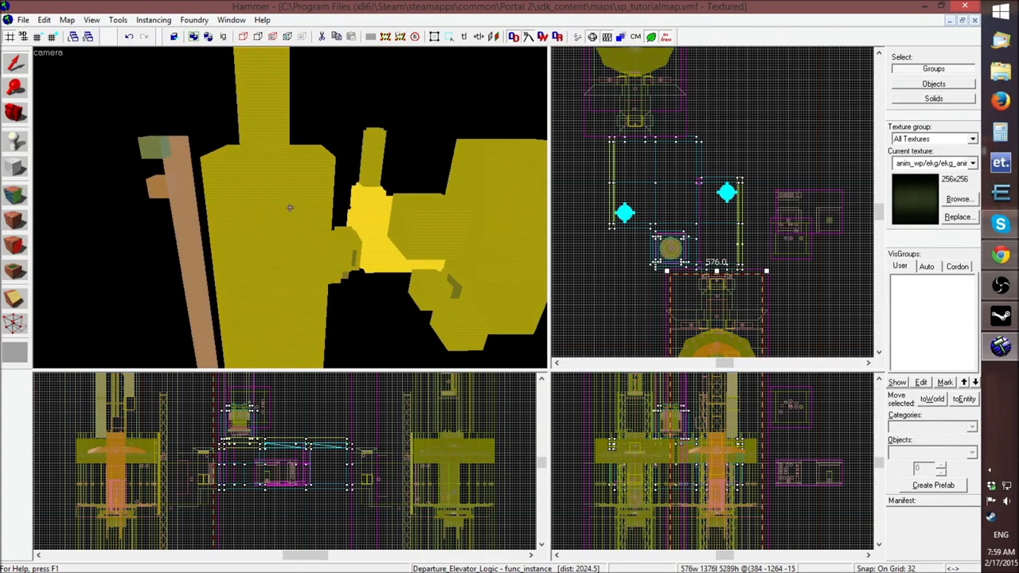
left_click(323, 144)
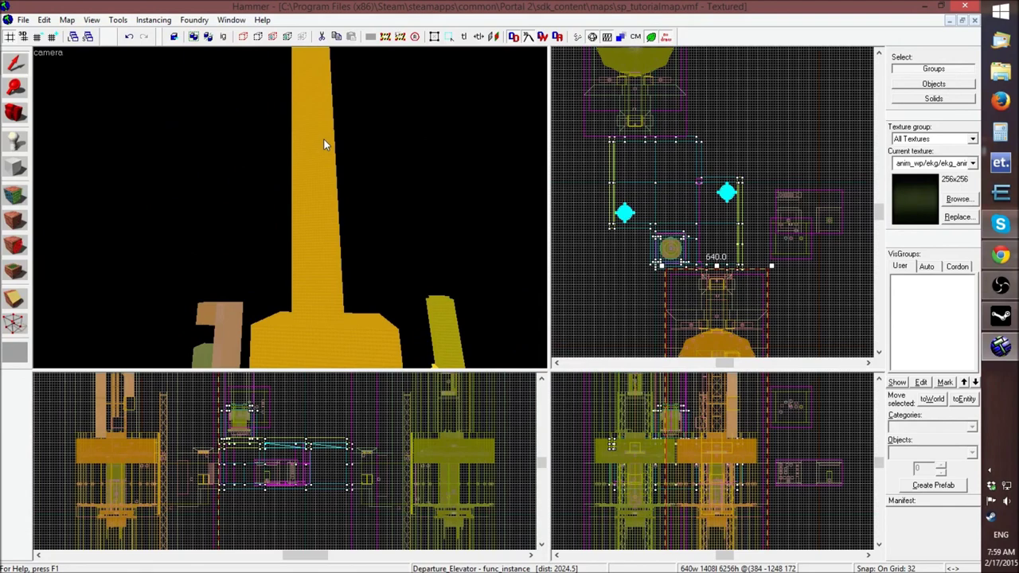
key("z")
key("z")
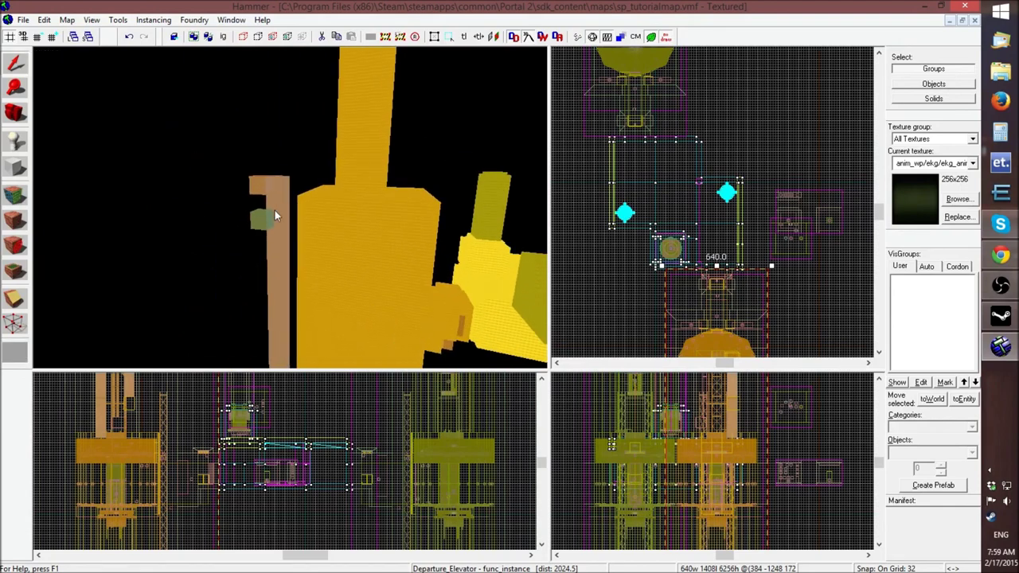
Select the Departure_Elevator_Logic instance and examine its full extent in the 3D and front views
left_click(281, 205)
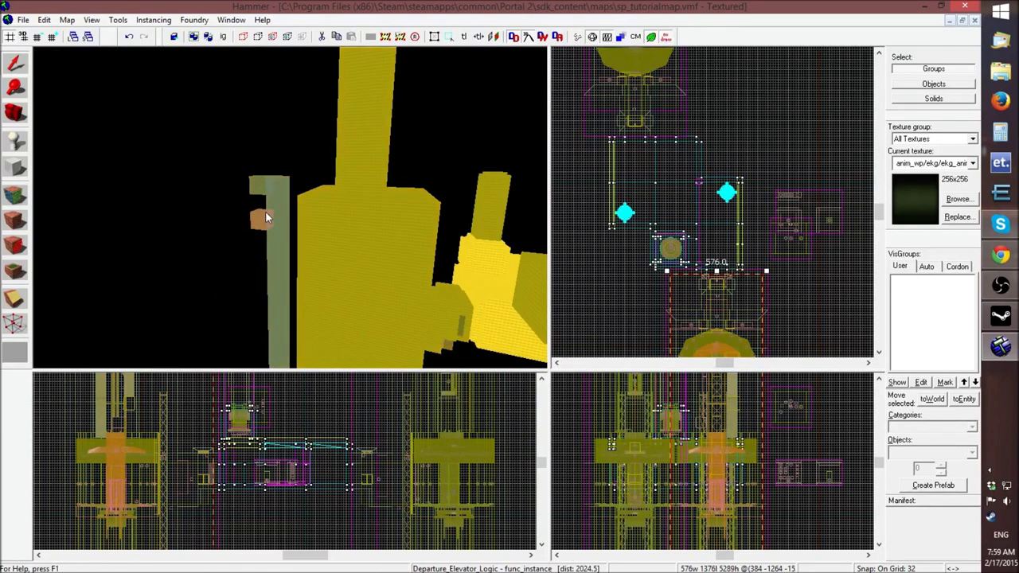
key("z")
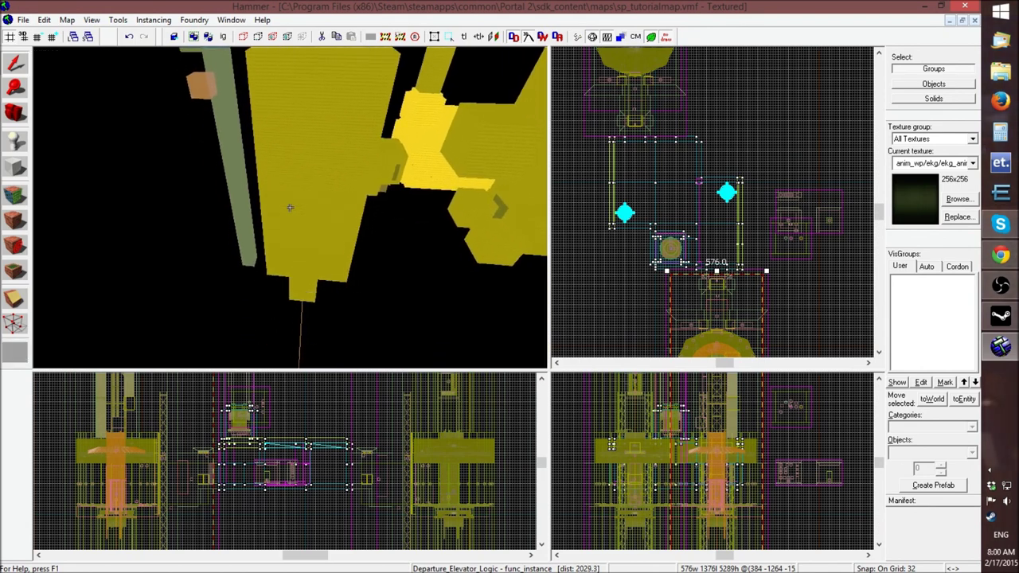
key("z")
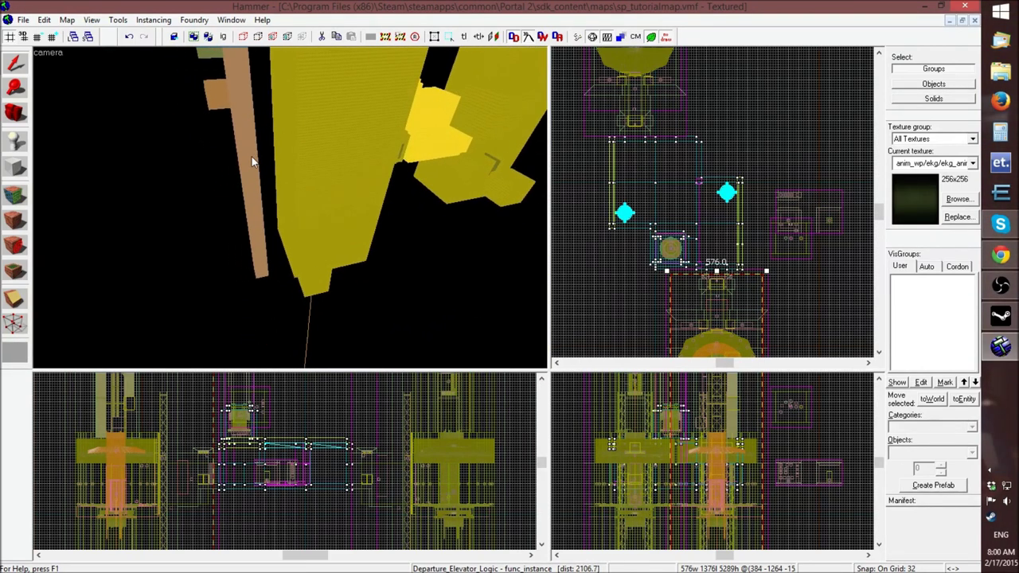
key("z")
key("z")
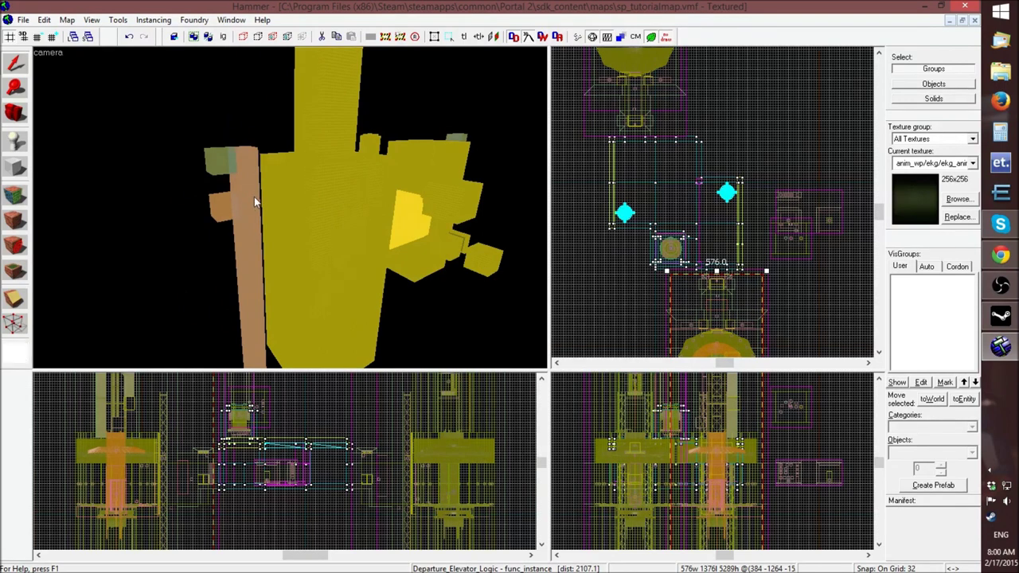
key("z")
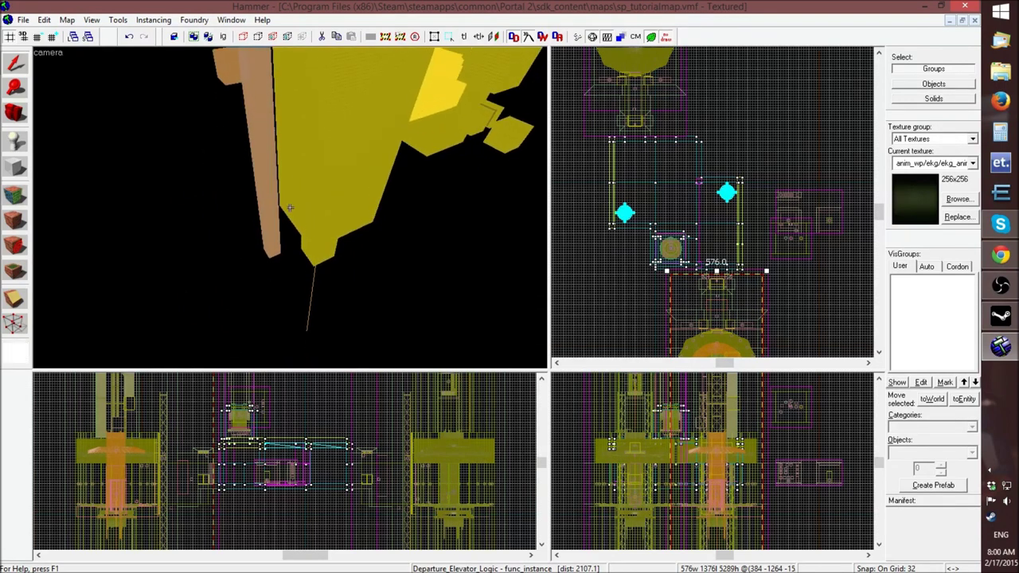
key("z")
scroll(330, 419, "up", 1)
scroll(329, 418, "down", 5)
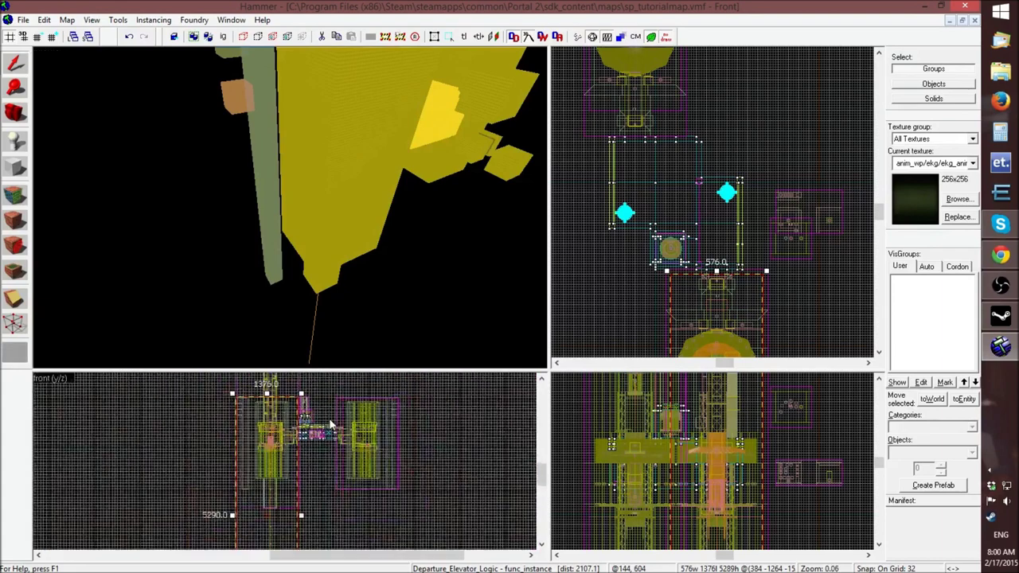
Examine the inside of the departure elevator shaft and the player clip surfaces around the elevator
key("z")
key("w")
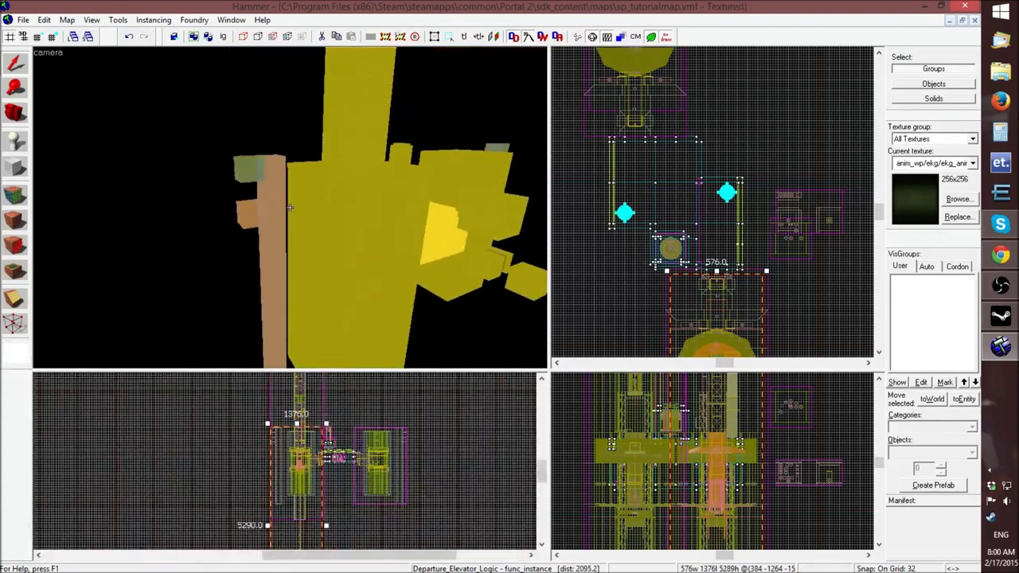
key("w")
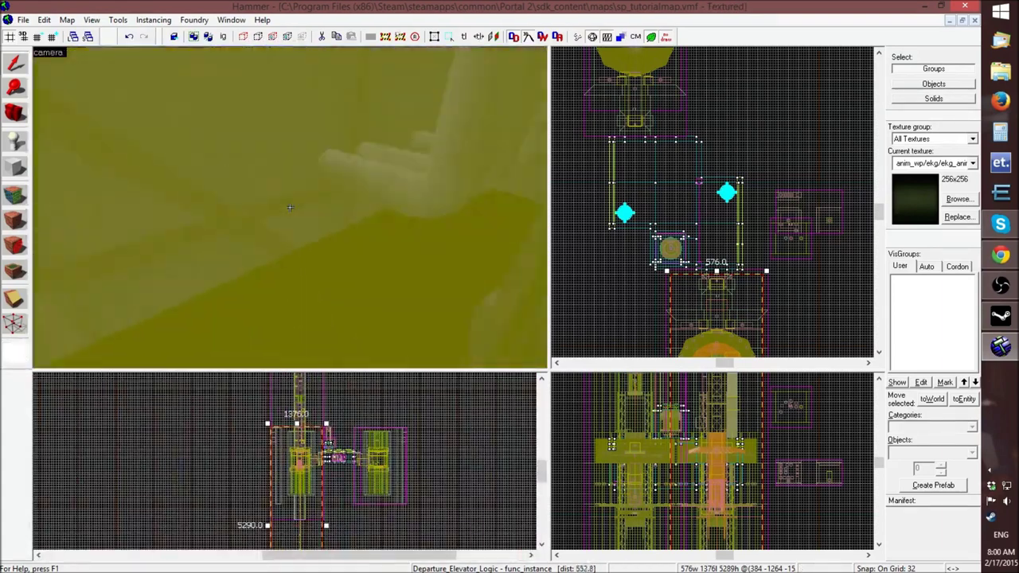
key("s")
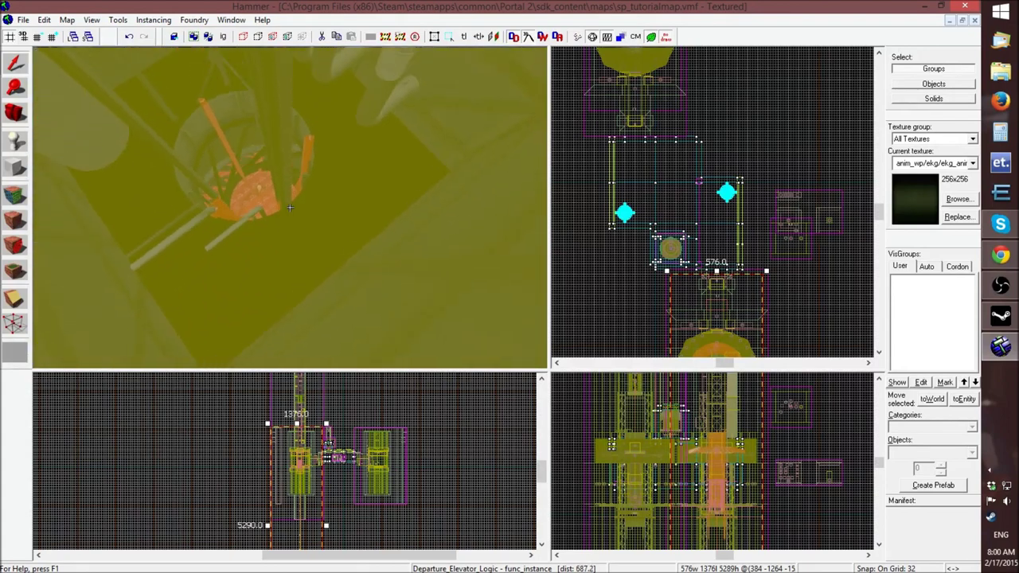
key("w")
key("w")
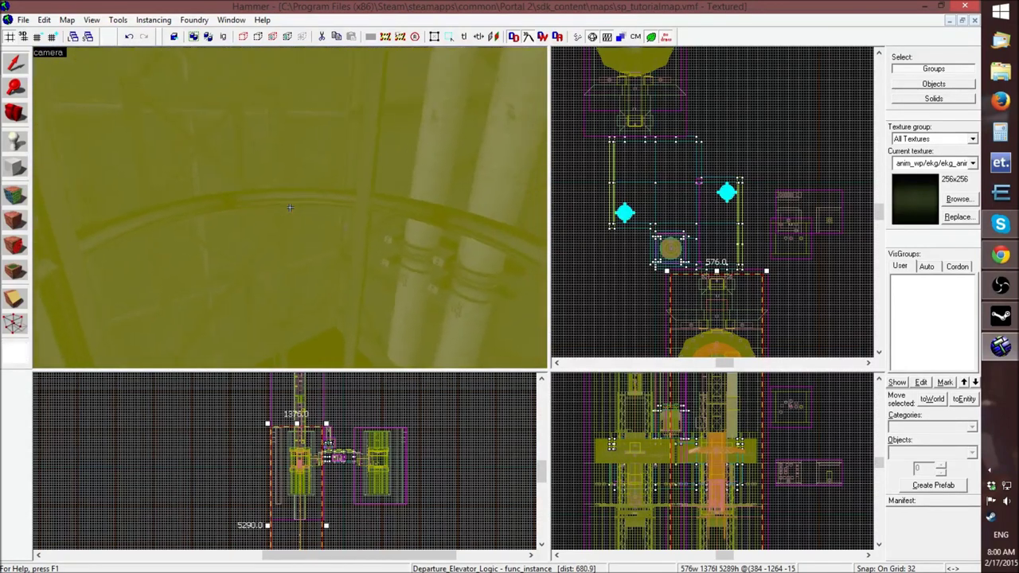
key("w")
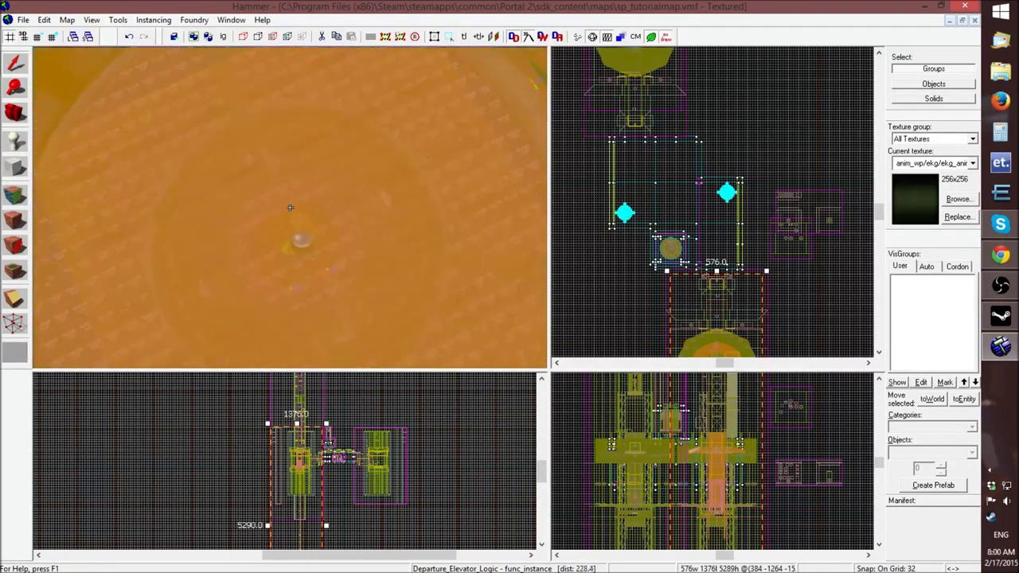
key("w")
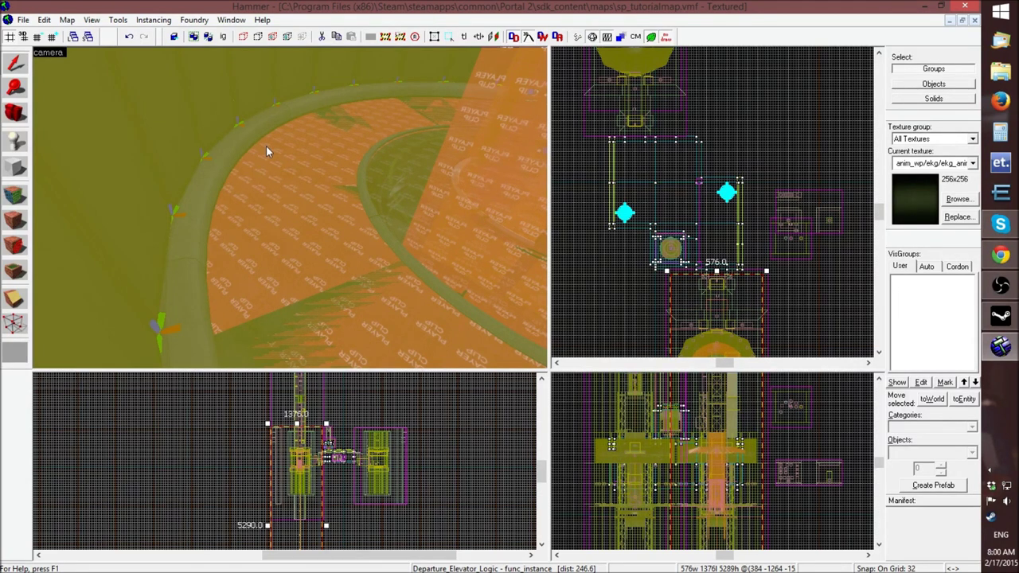
Switch to Open Broadcaster Software to check the recording, and return to the 3D view in Hammer
left_click(988, 285)
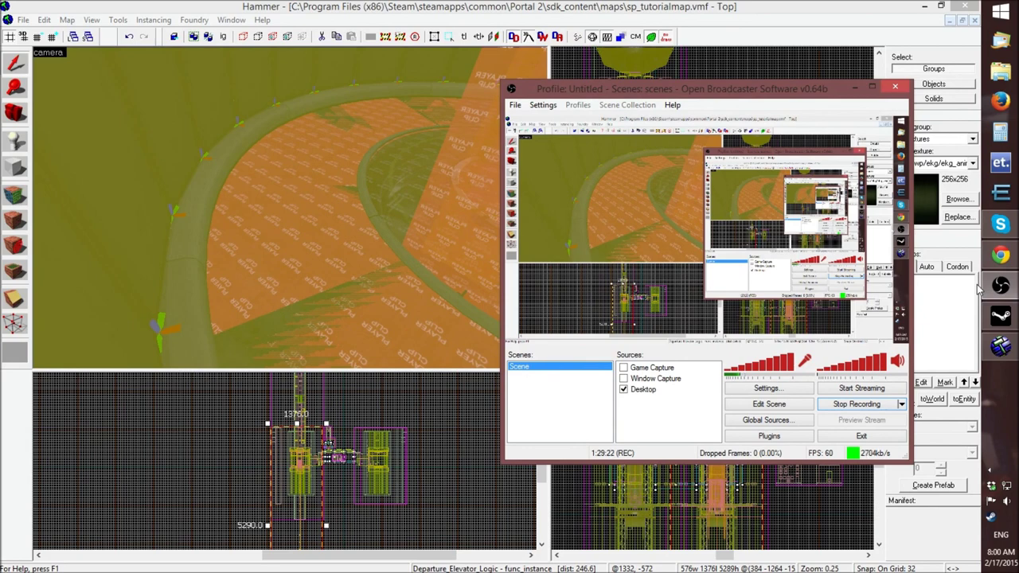
left_click(989, 291)
key("z")
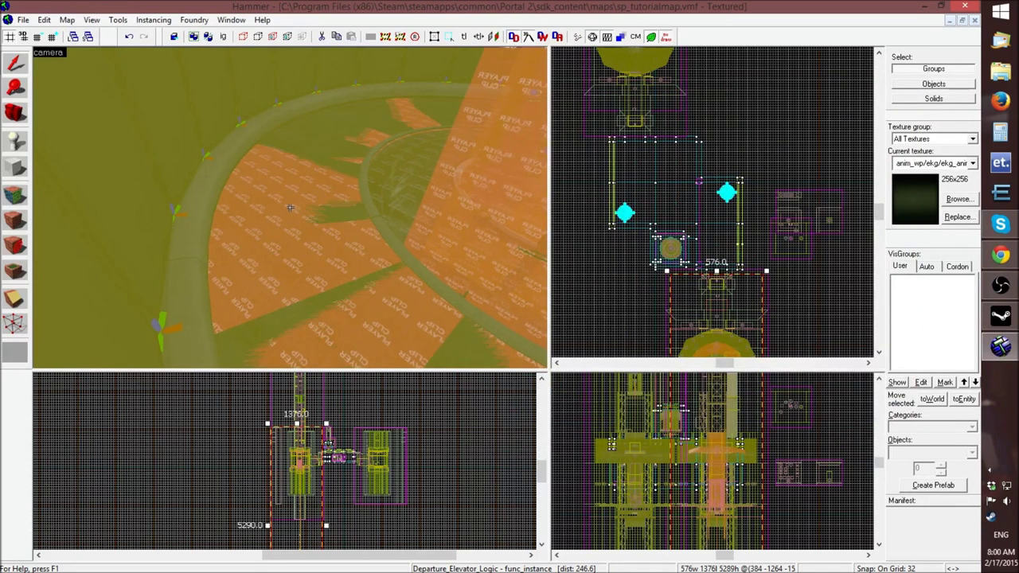
Check the VMF file assigned to the Departure_Elevator instance and browse the turbine_elevator folder without changing it
key("w")
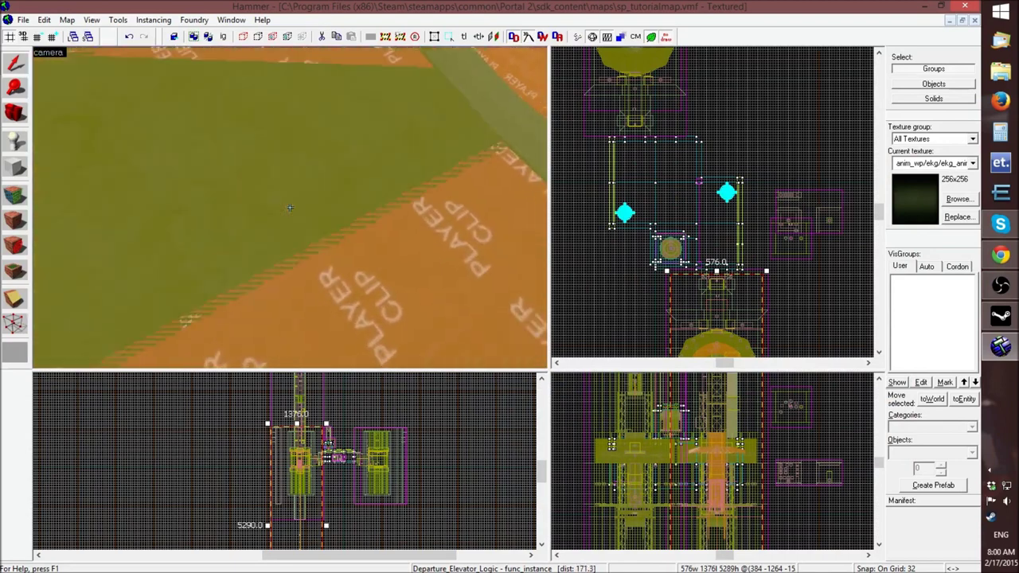
left_click_drag(290, 207, 289, 207)
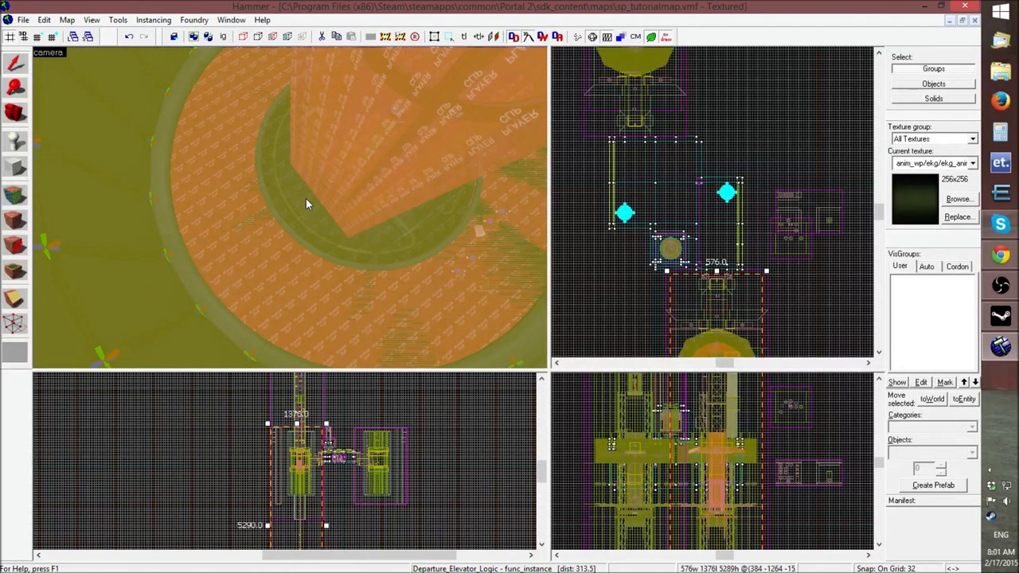
double_click(249, 165)
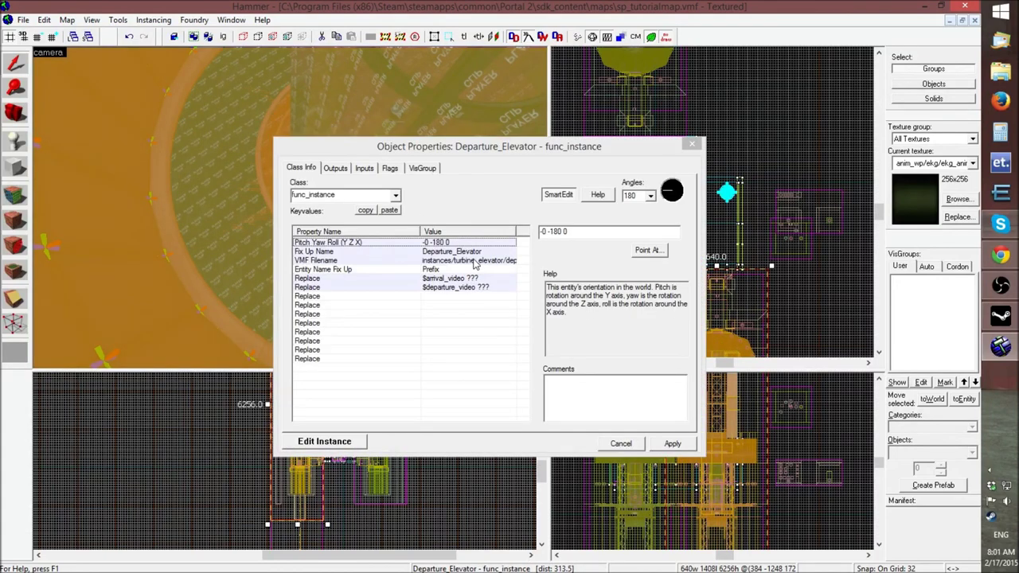
double_click(467, 261)
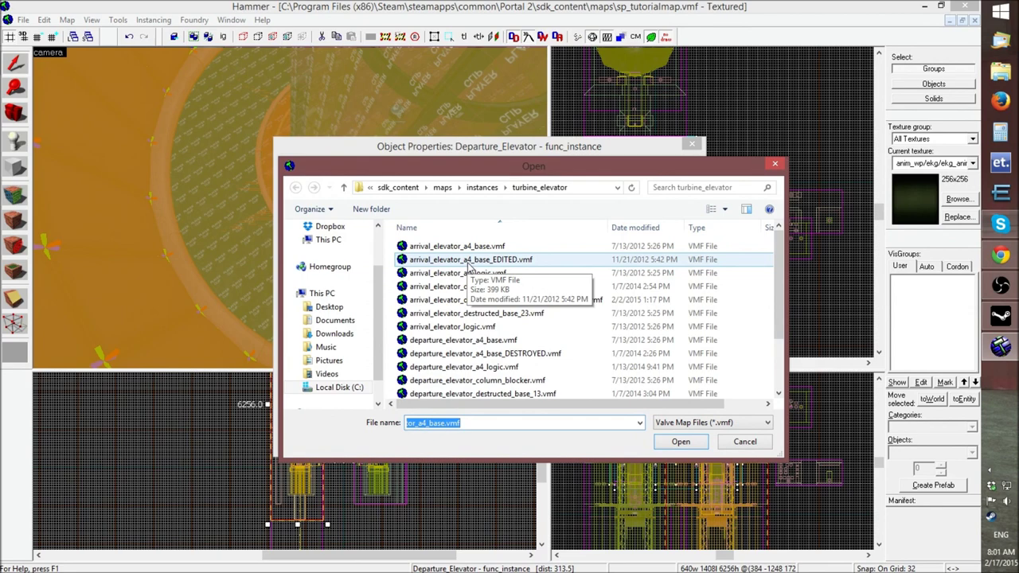
left_click(775, 165)
left_click(692, 144)
View the whole tutorial map from outside in the 3D view, with nothing selected
key("z")
key("s")
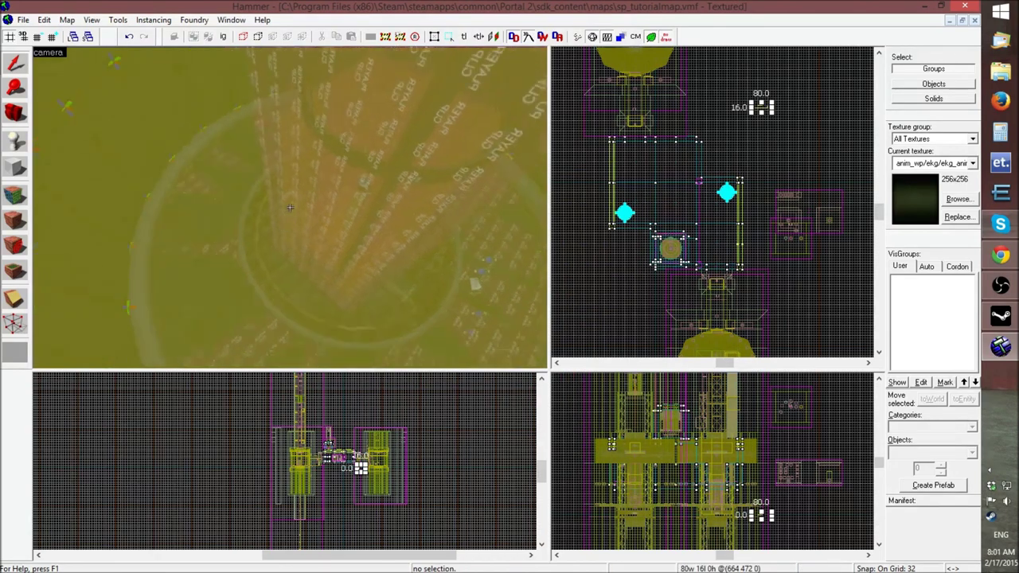
key("s")
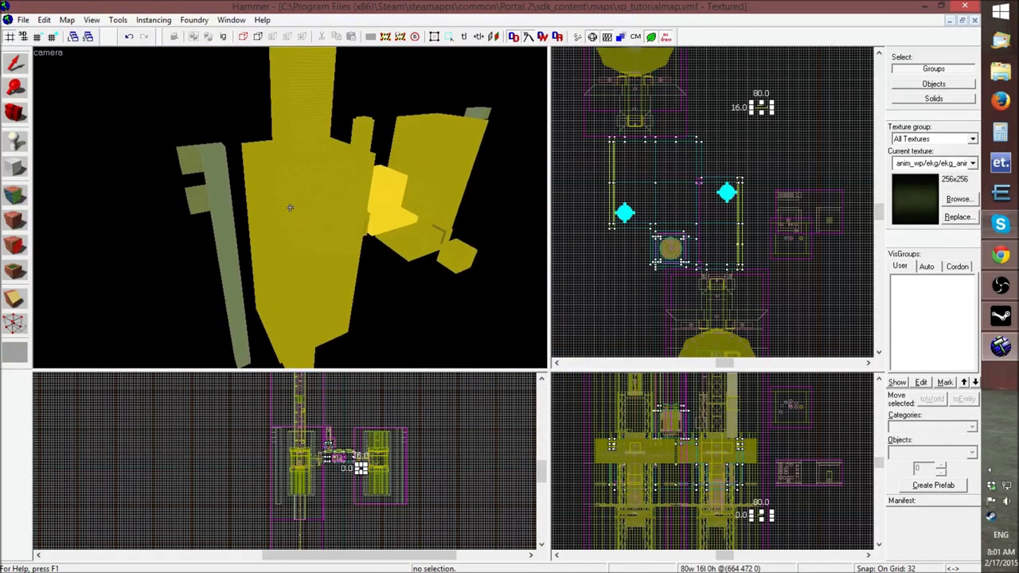
key("z")
left_click(286, 196)
key("Escape")
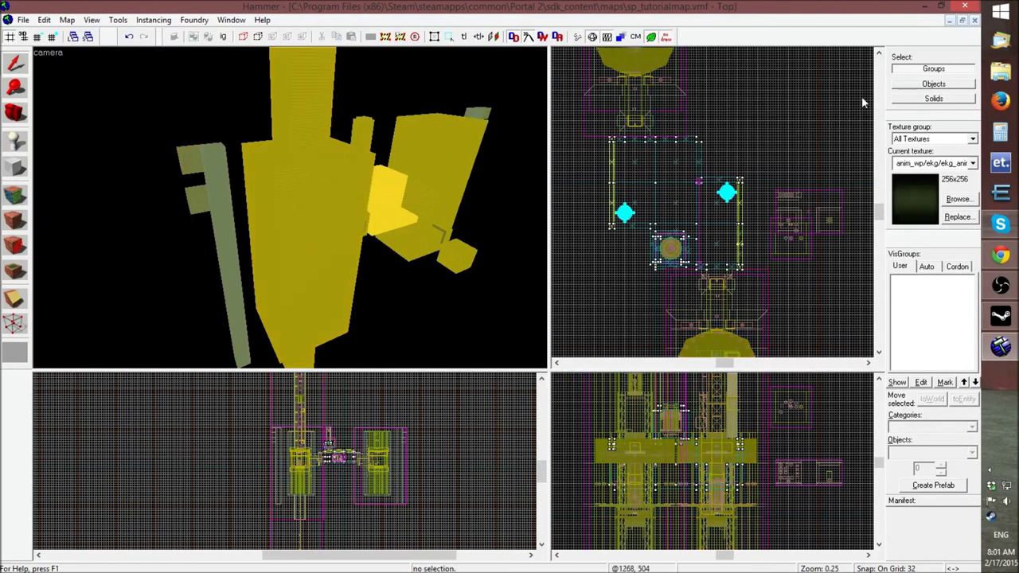
Minimize the tutorial map and the Messages window, and open sp_map_Chalenger_1.vmf from the maps folder
left_click(949, 21)
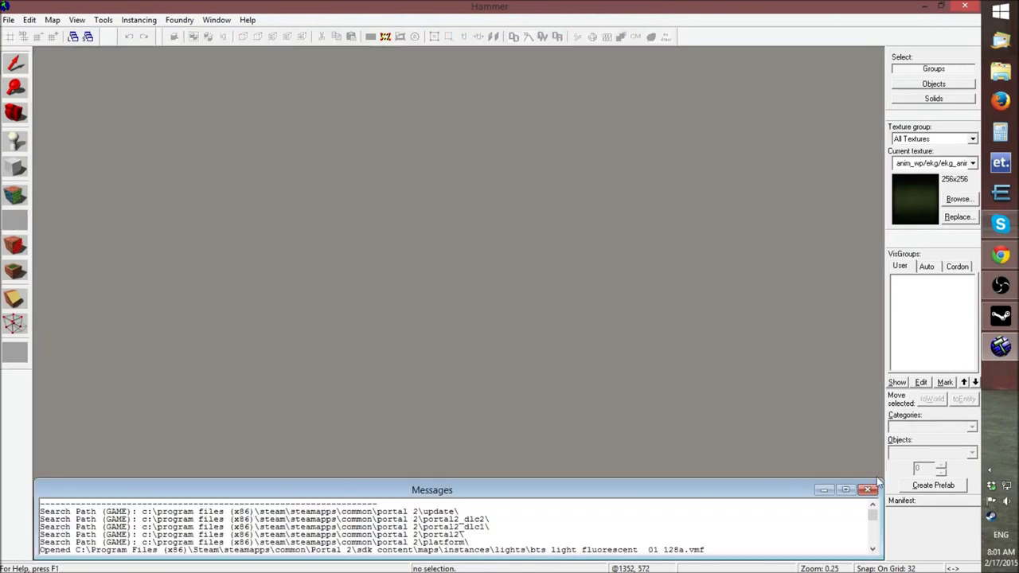
left_click(868, 489)
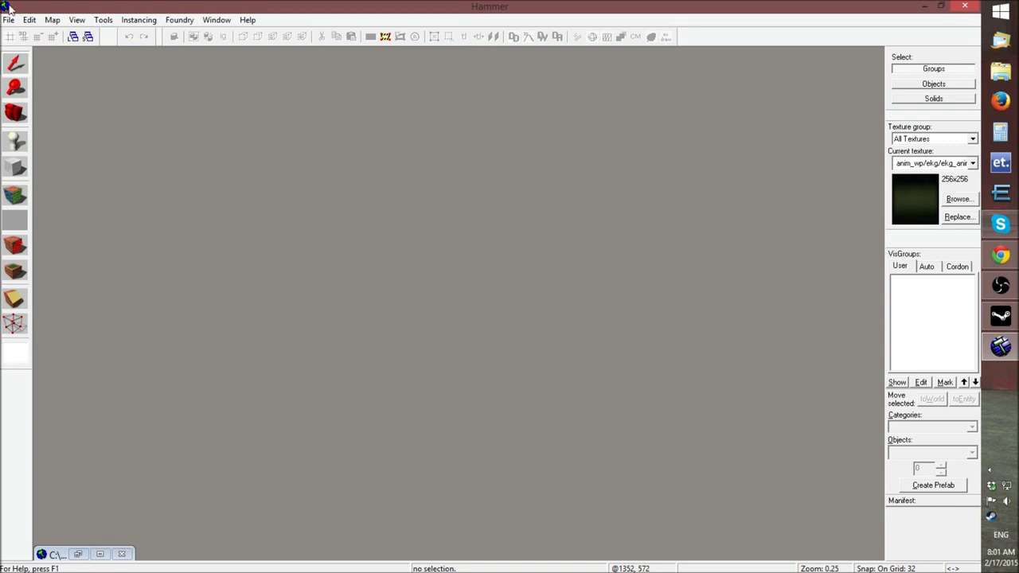
left_click(29, 19)
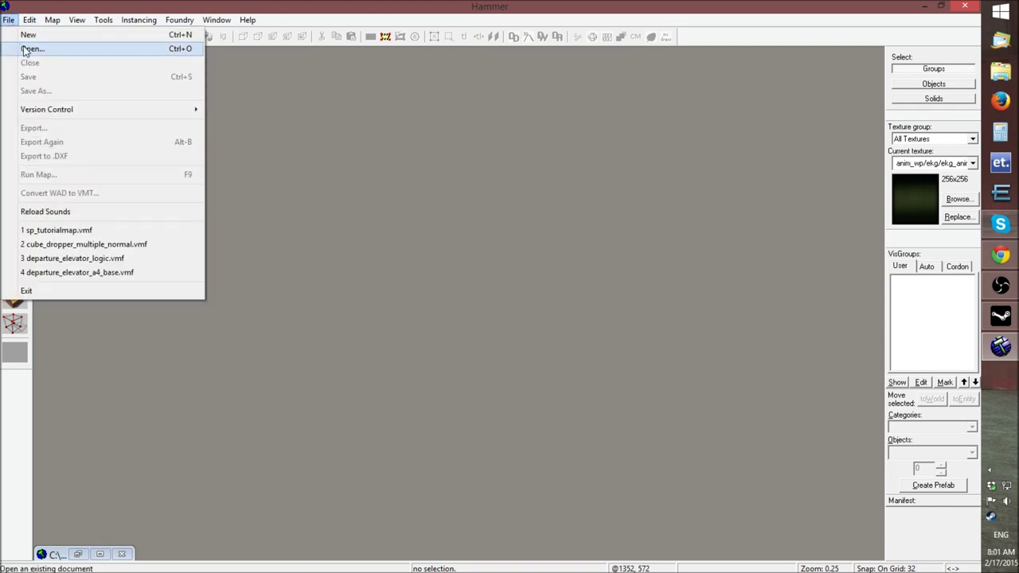
left_click(28, 47)
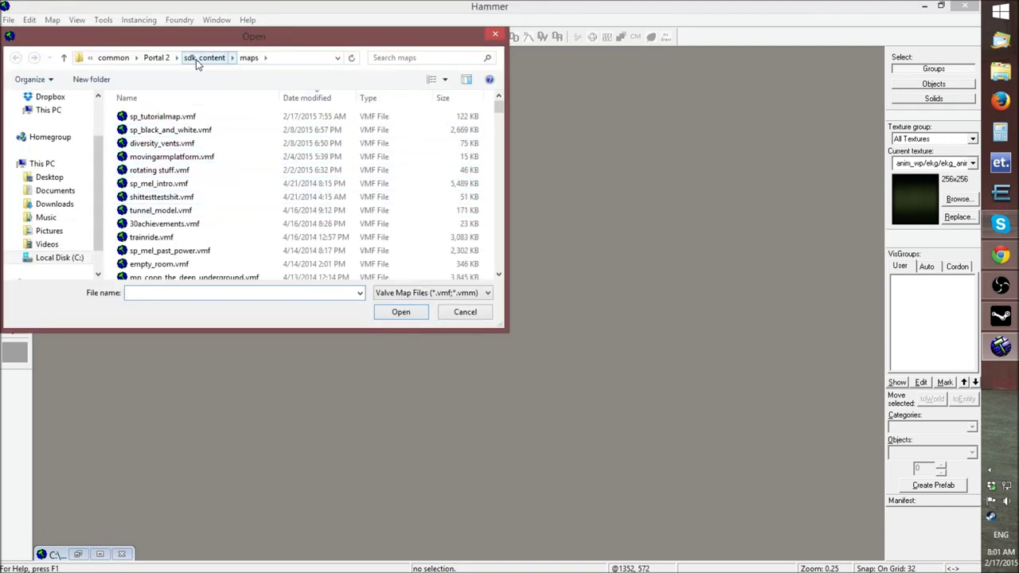
left_click(228, 169)
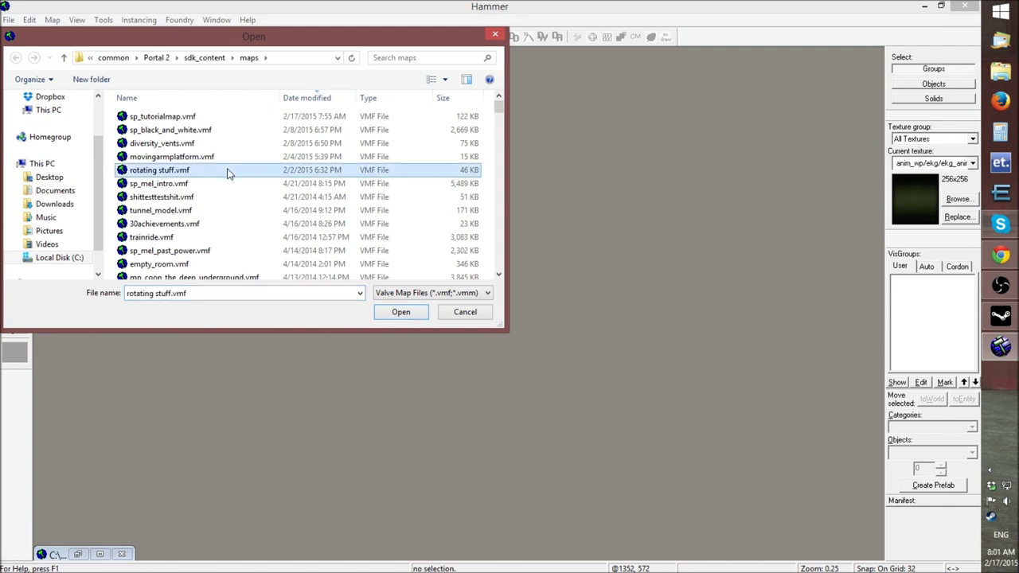
scroll(228, 173, "down", 1)
scroll(227, 173, "down", 2)
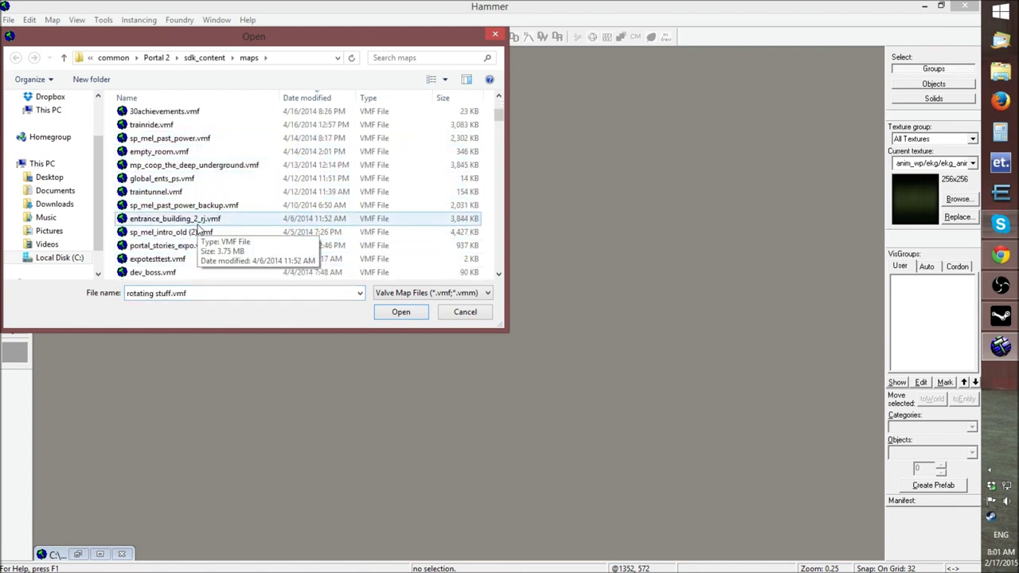
scroll(198, 229, "down", 2)
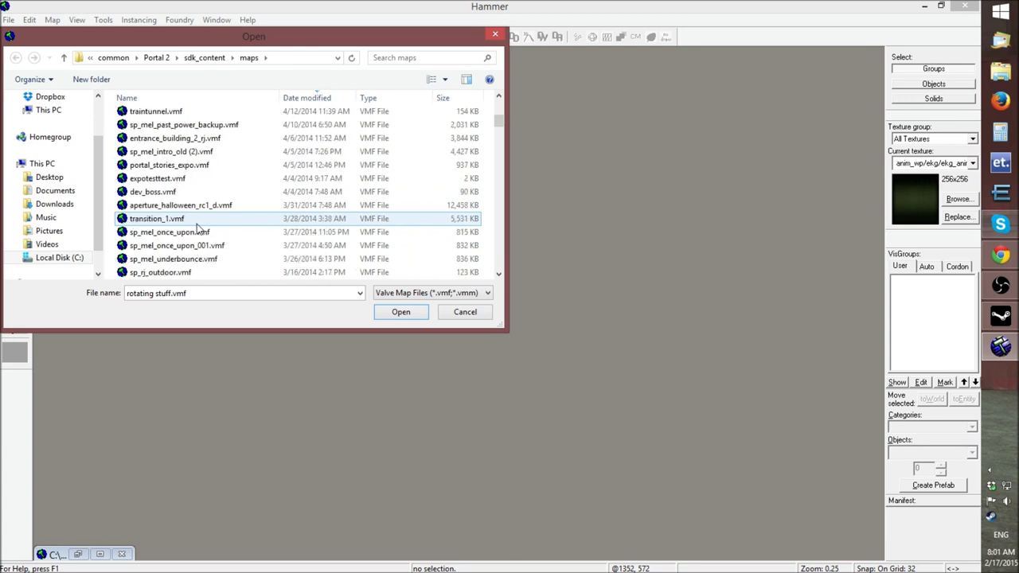
scroll(199, 229, "down", 2)
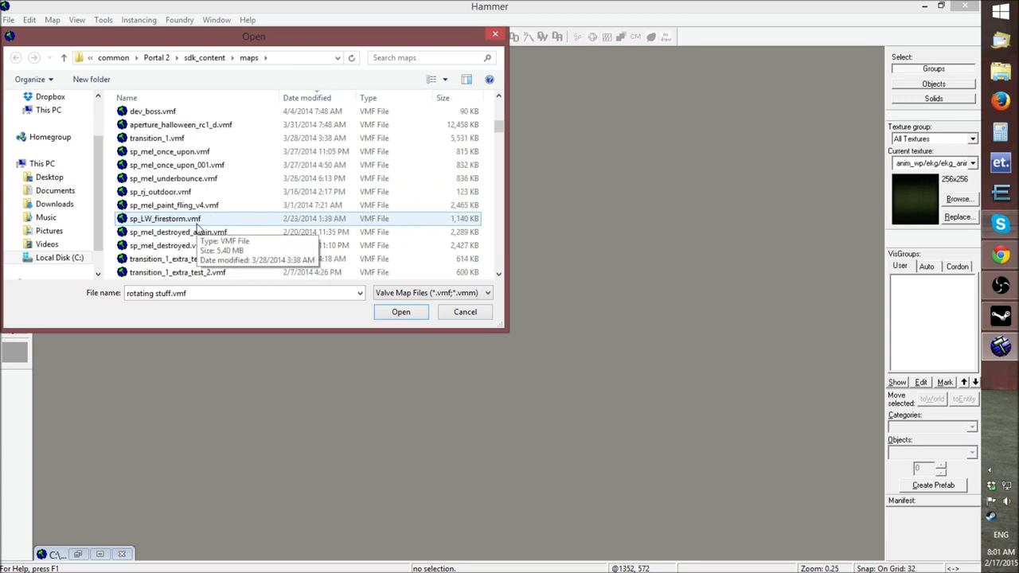
scroll(198, 230, "down", 4)
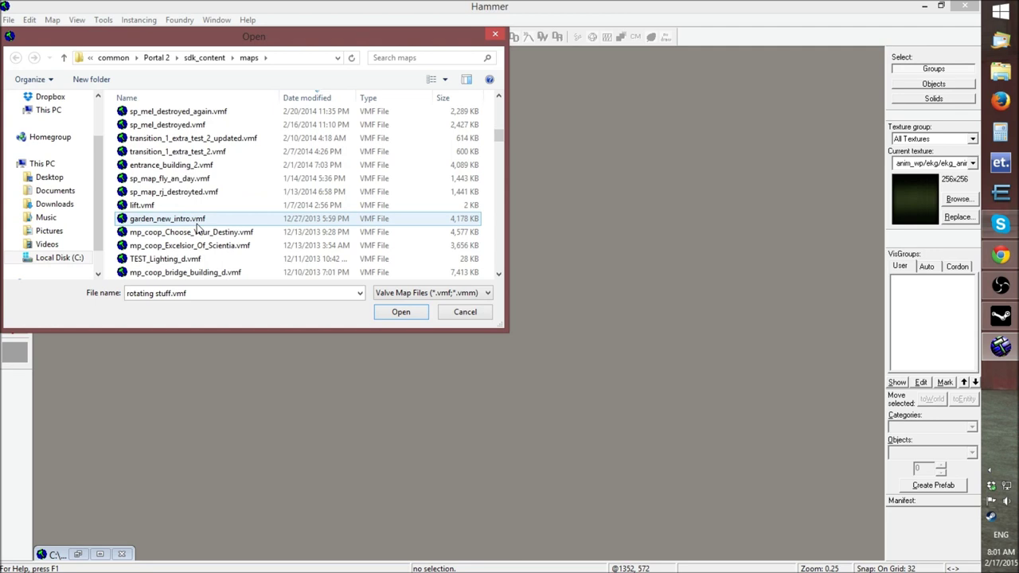
scroll(198, 230, "down", 3)
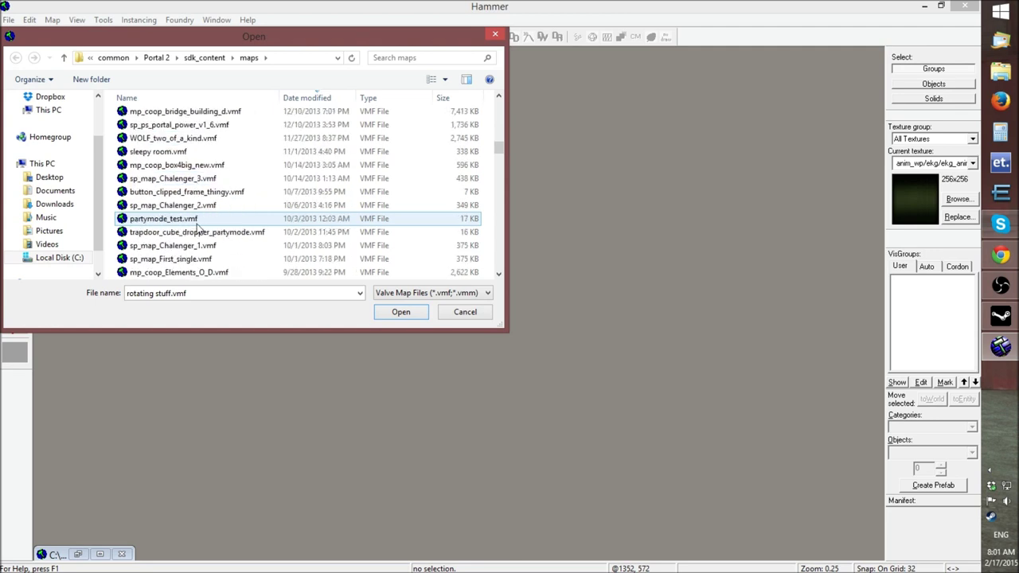
double_click(200, 242)
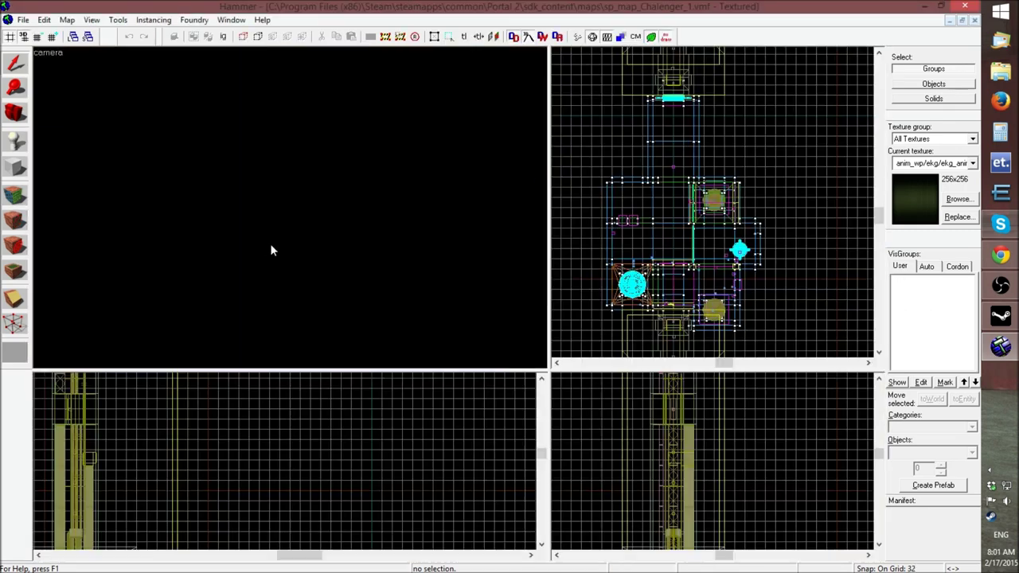
Move outside the map in the 3D view and select the departure elevator group with its tall shaft
left_click(270, 251)
key("z")
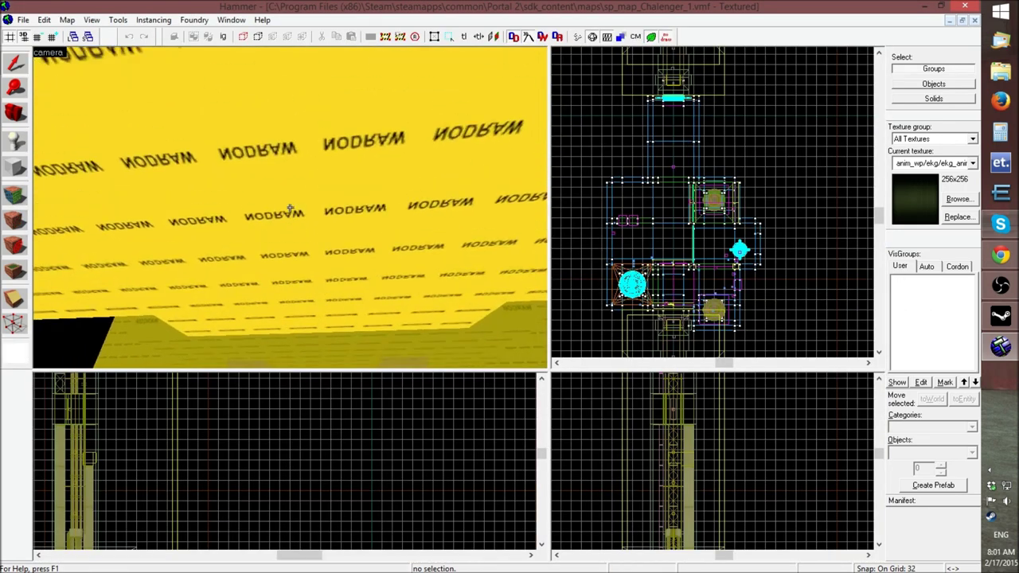
key("s")
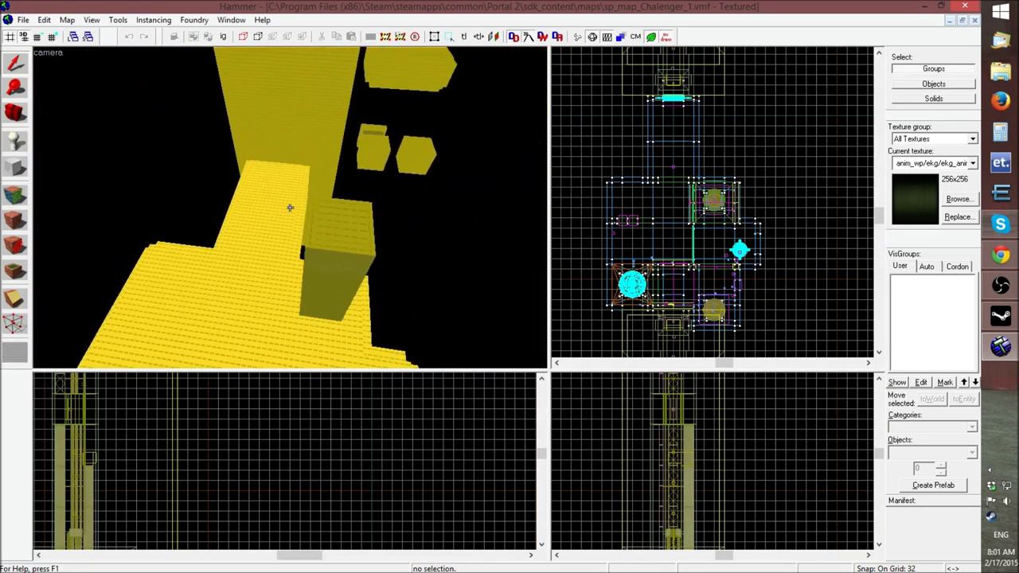
key("s")
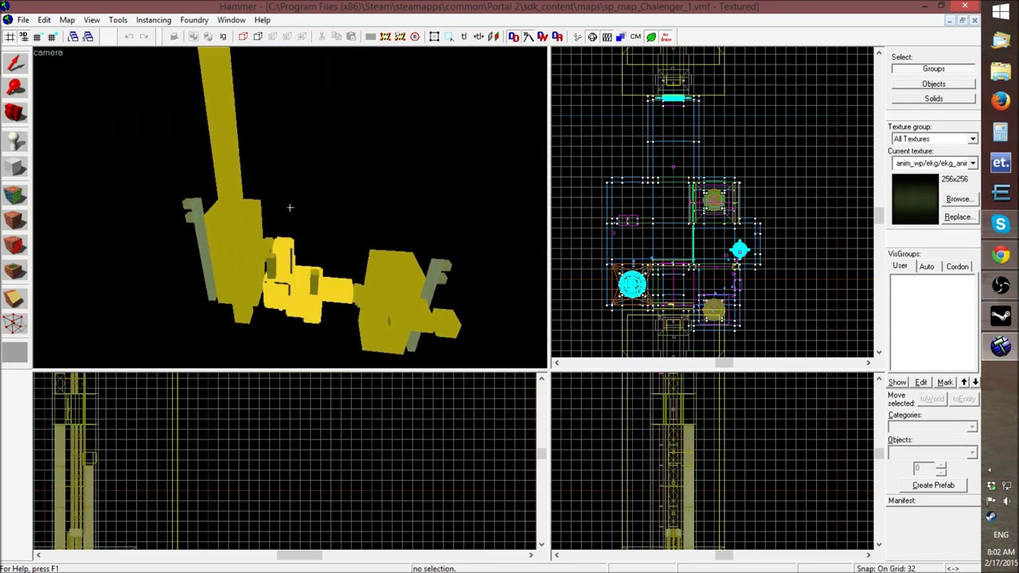
key("z")
left_click(242, 193)
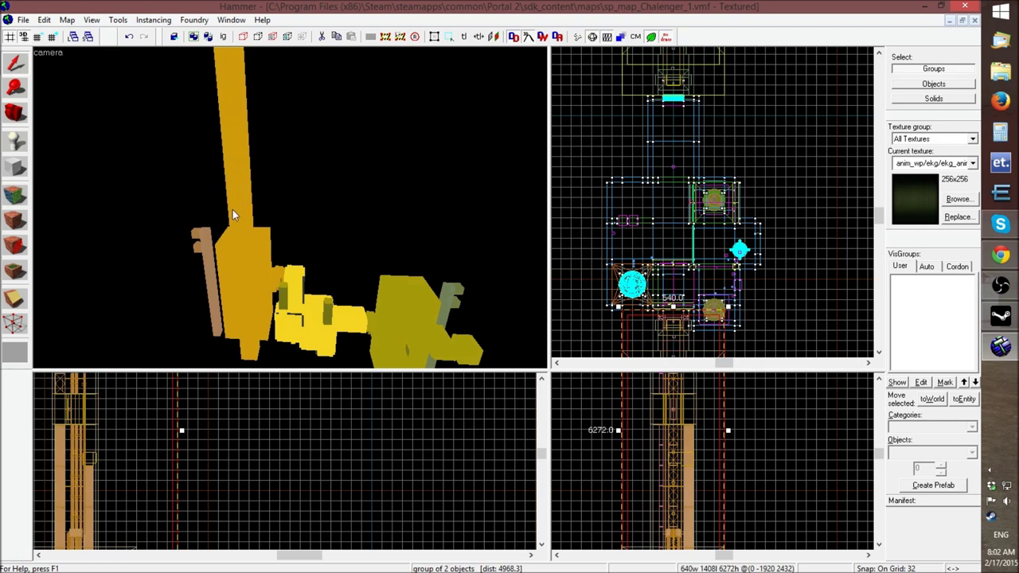
Examine the selected departure elevator shaft from outside, including its lower end and side walls
key("a")
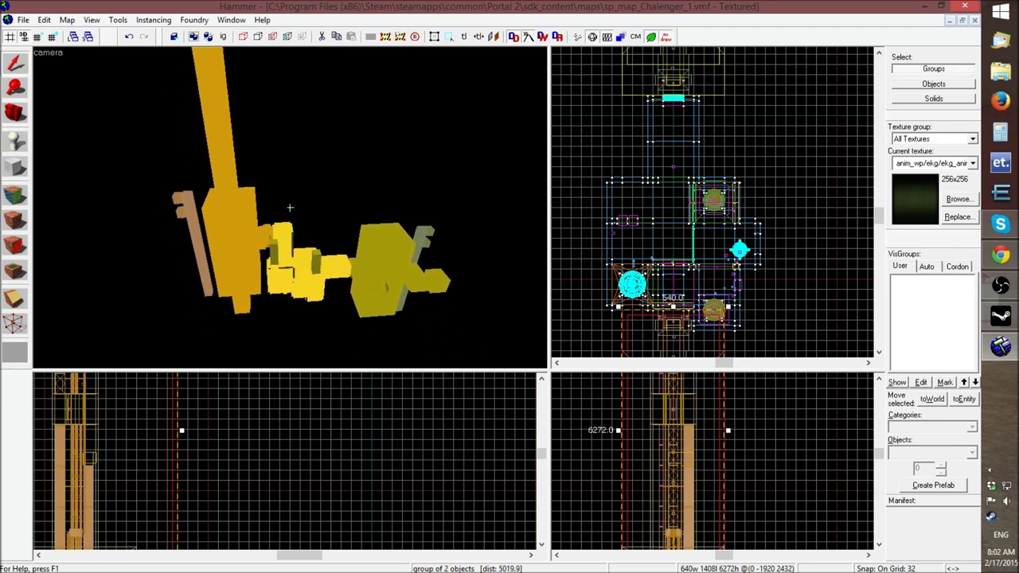
key("w")
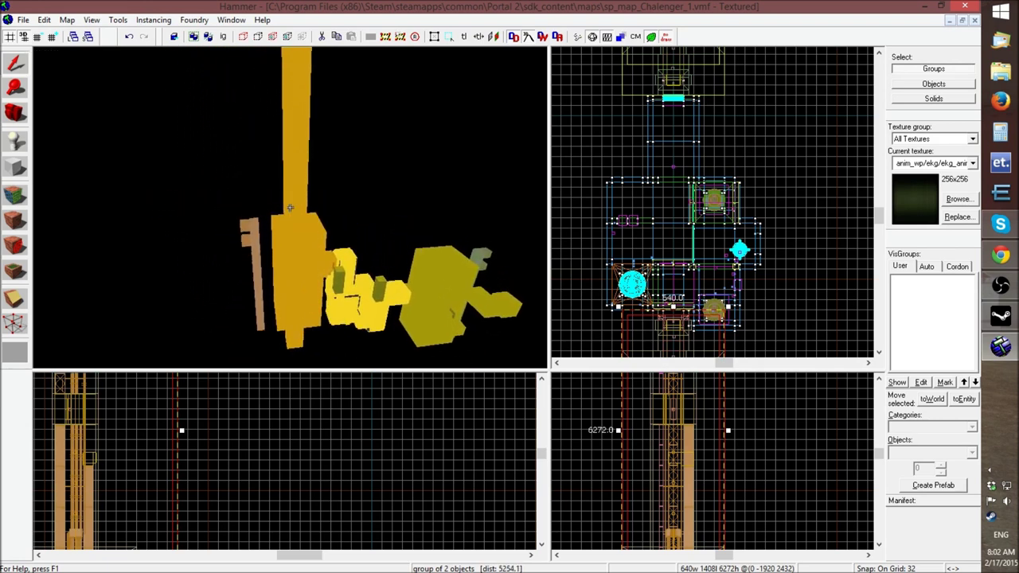
key("z")
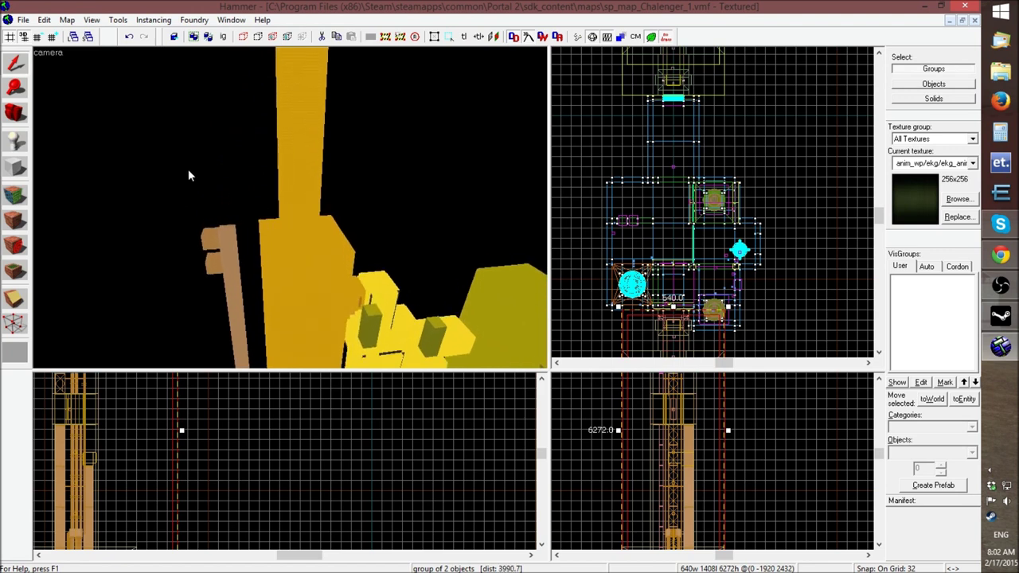
left_click(191, 175)
left_click(214, 231)
key("z")
key("w")
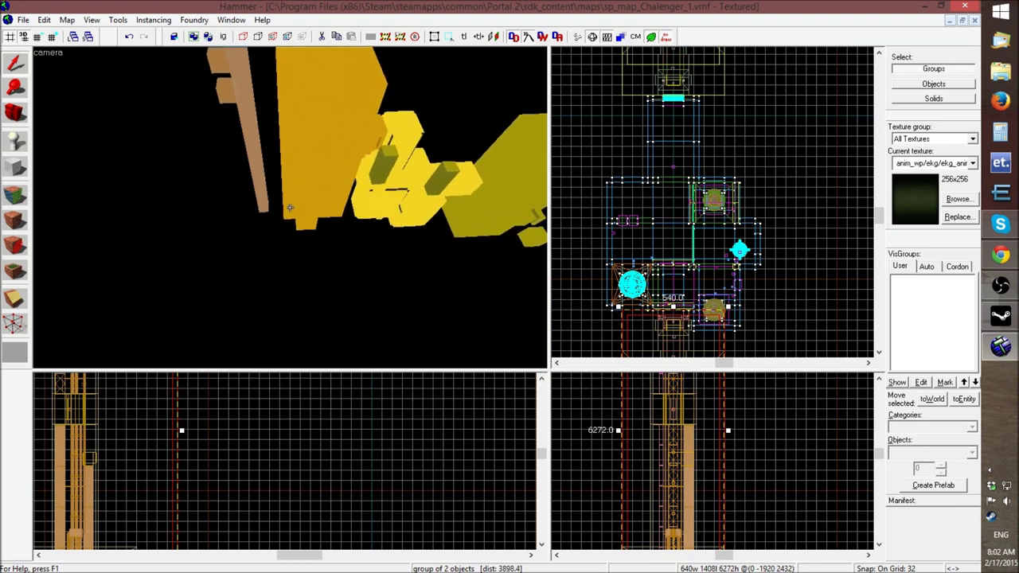
key("w")
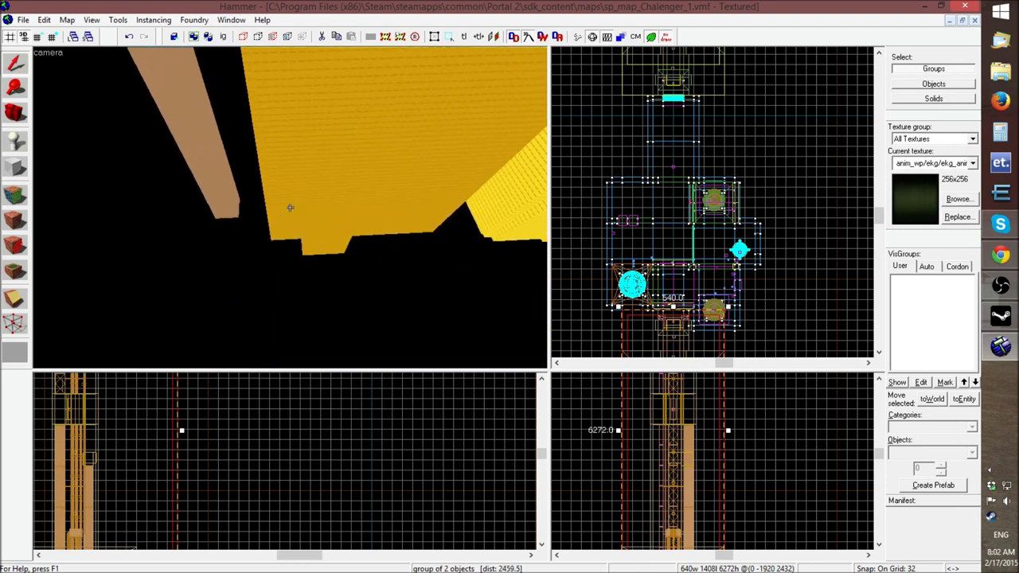
key("w")
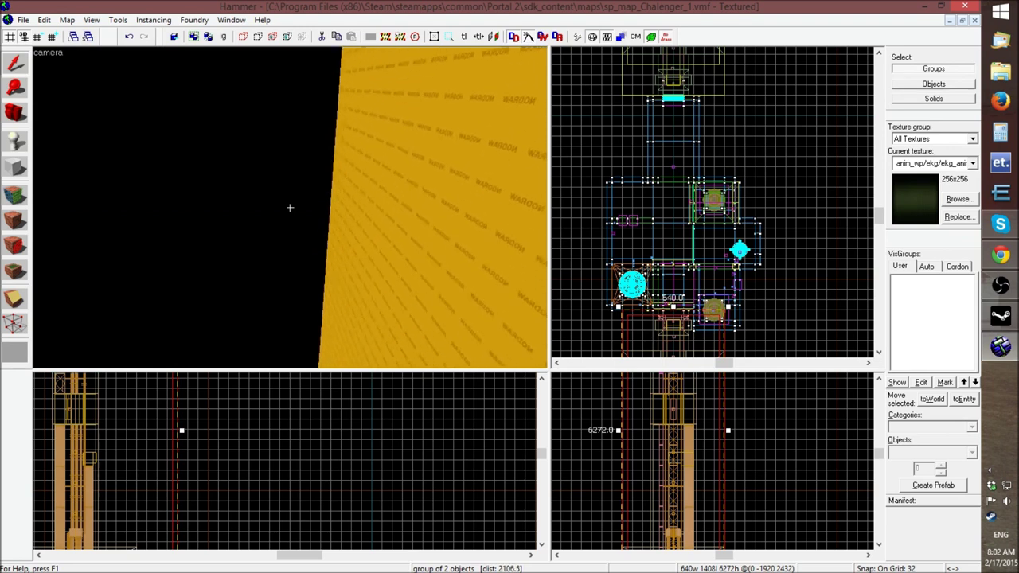
key("s")
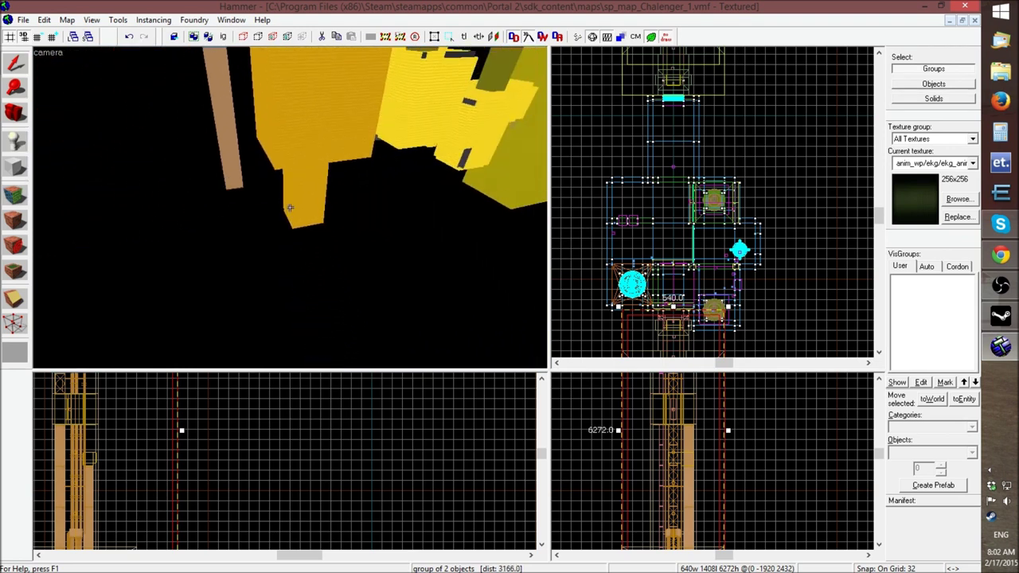
Check the VMF filename in the elevator group's properties and in those of the Departure_Elevator instance selected as a single object
double_click(291, 145)
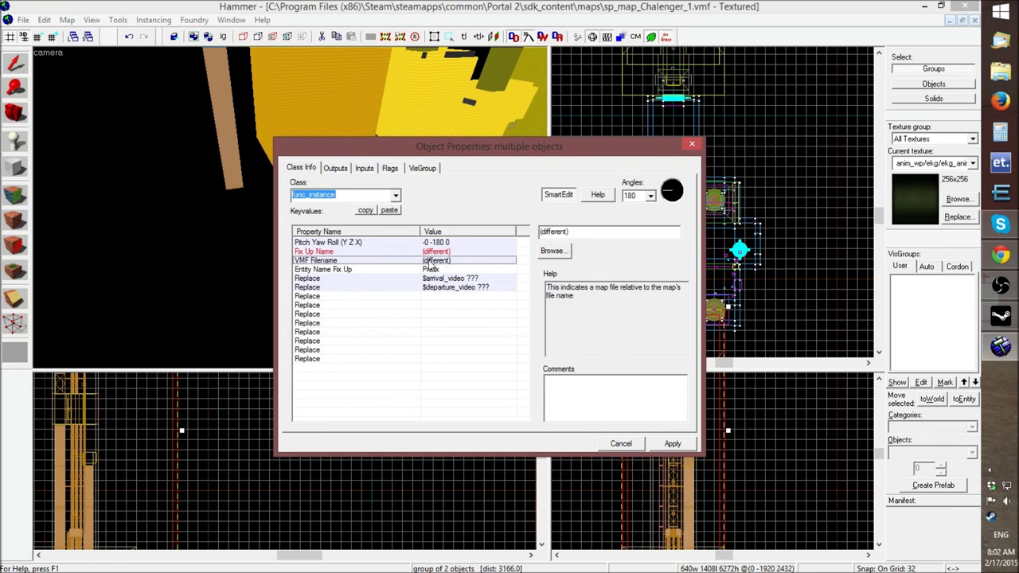
left_click(690, 144)
left_click(454, 217)
left_click(301, 112)
key("alt+Return")
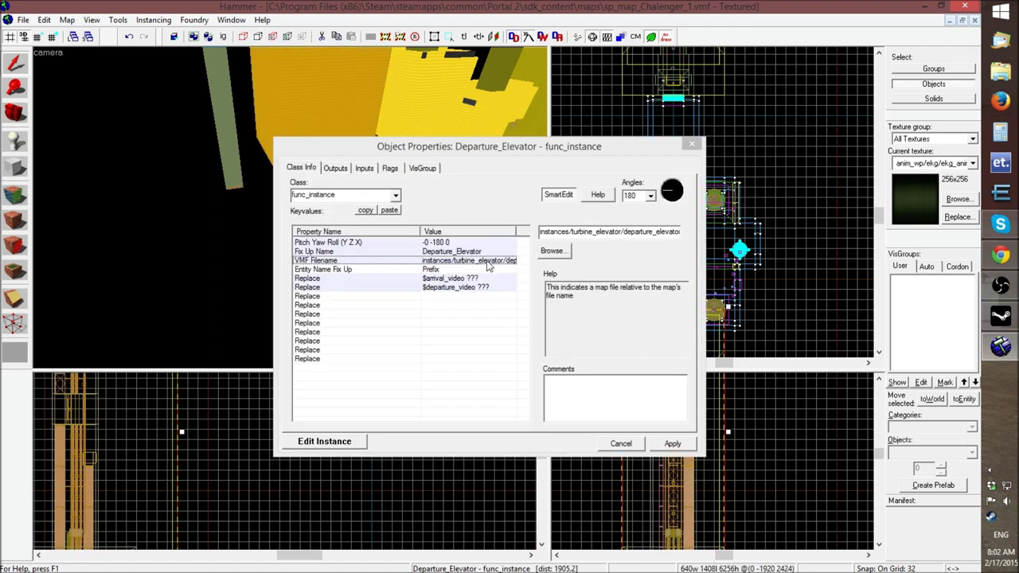
left_click(691, 145)
Restore group selection, copy the departure elevator group, and minimize the sp_map_Chalenger_1 map
scroll(275, 83, "up", 3)
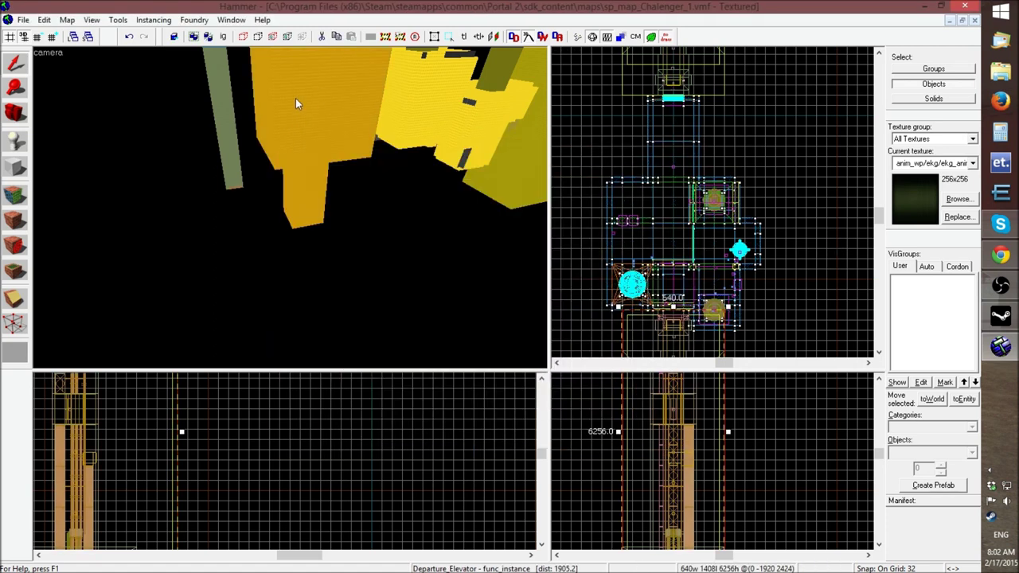
left_click(284, 248)
left_click(934, 68)
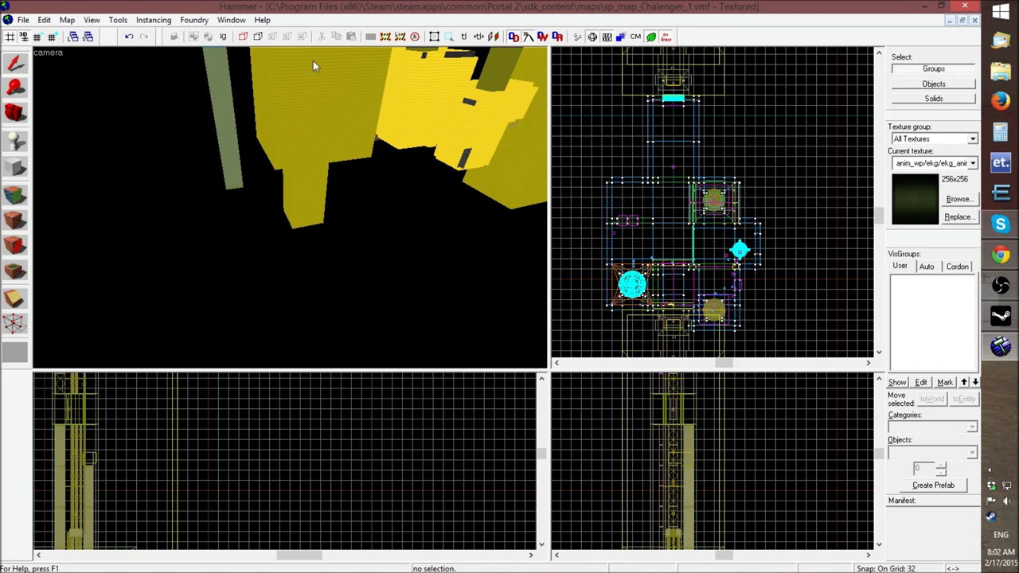
left_click(330, 127)
key("ctrl+c")
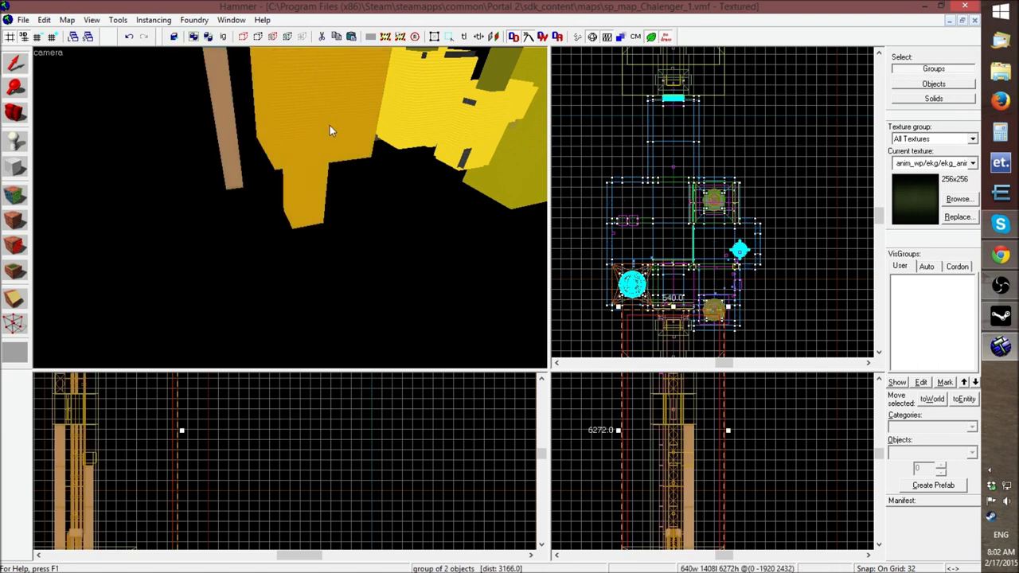
left_click(950, 20)
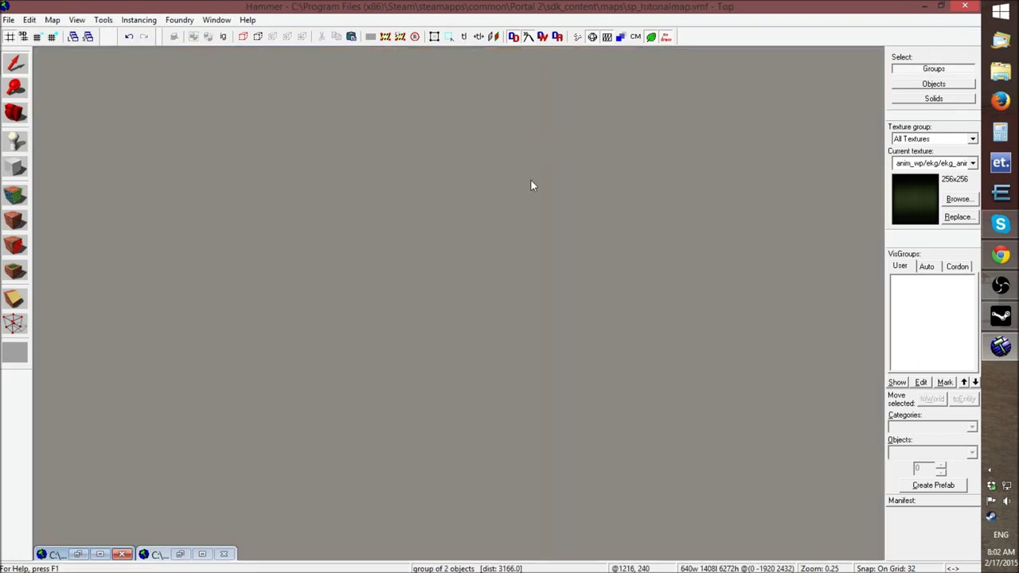
Restore the sp_map_Chalenger_1 map and examine the selected departure elevator's shaft from outside in the 3D view
left_click(183, 553)
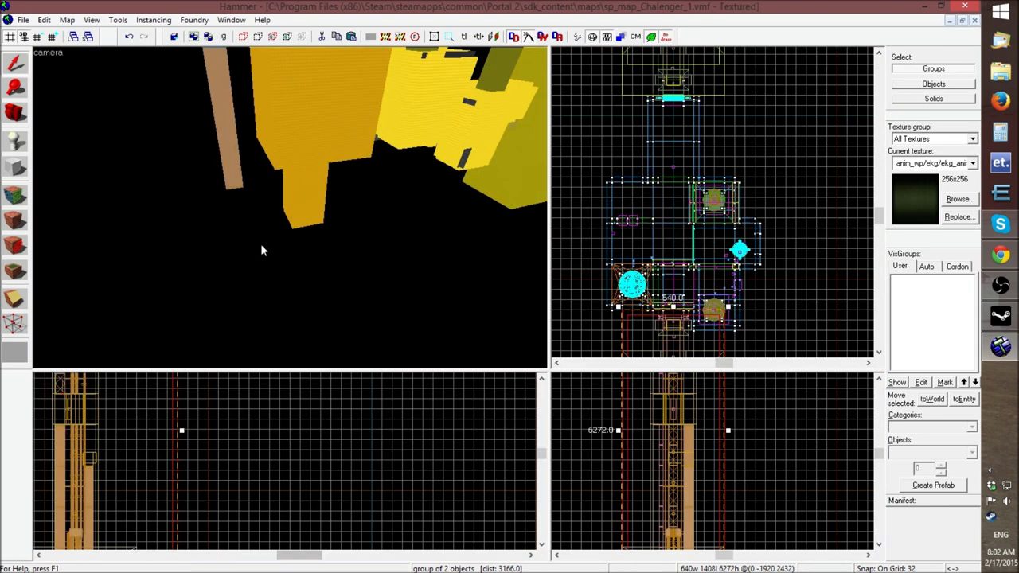
key("z")
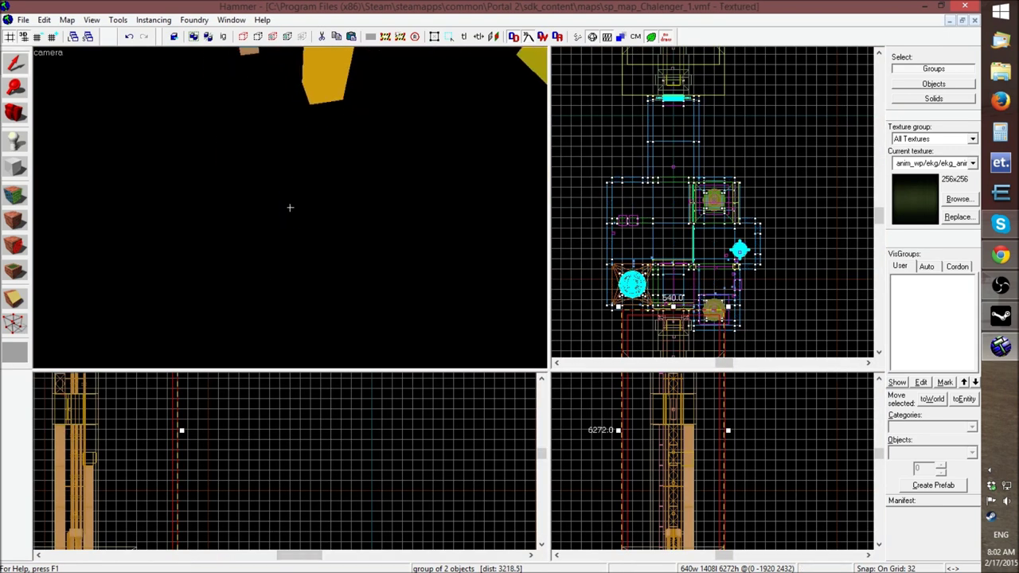
key("s")
key("w")
key("s")
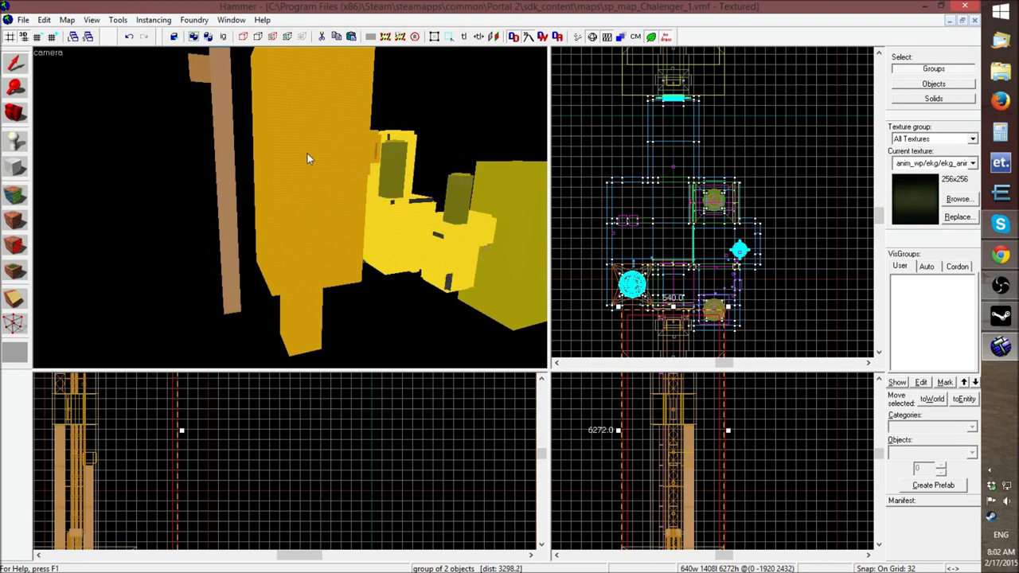
key("z")
key("s")
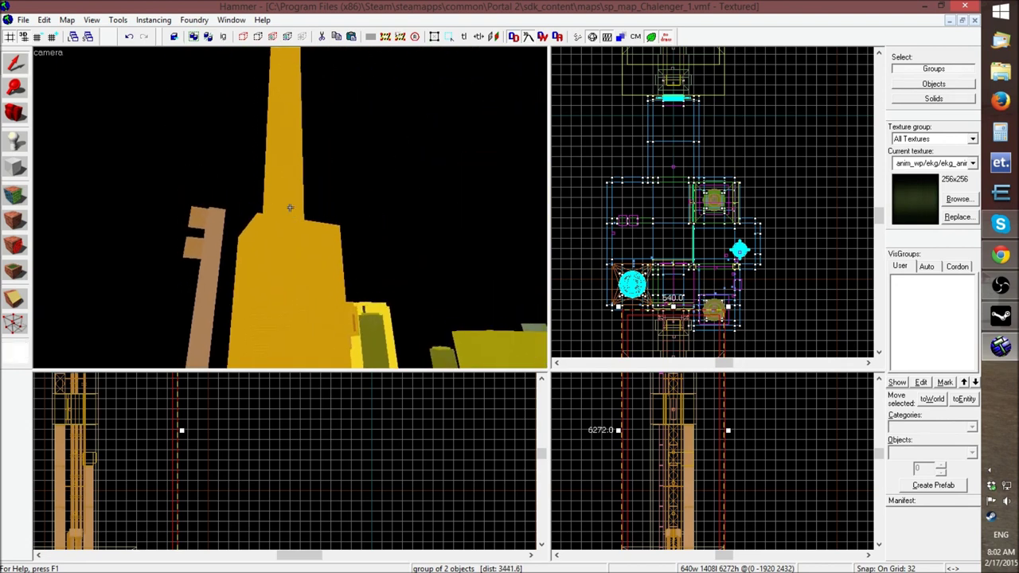
key("w")
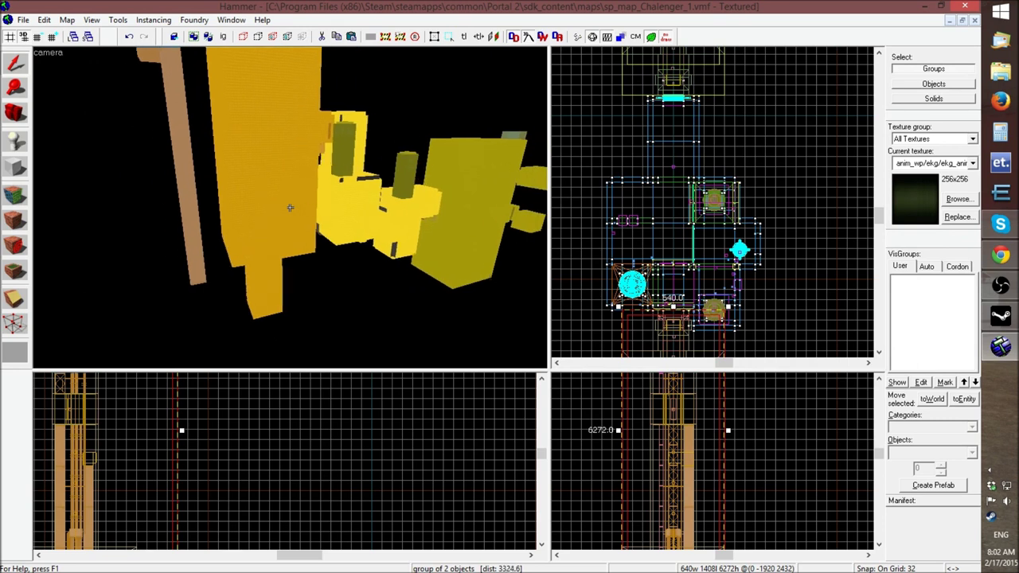
key("d")
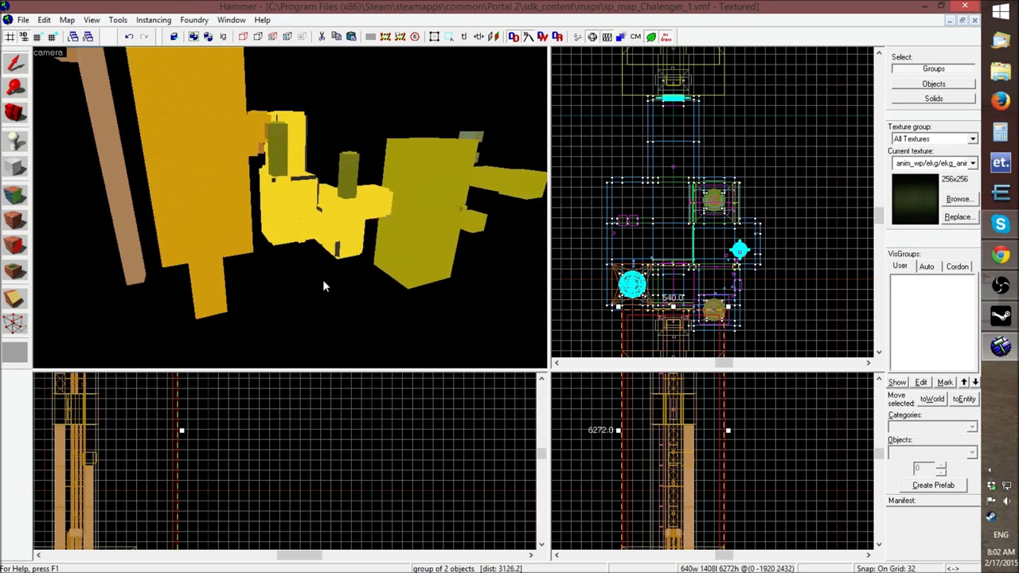
Clear the selection and examine the outside of the elevator shaft and neighbouring rooms in the 3D view
left_click(322, 292)
left_click(212, 283)
left_click(331, 305)
key("z")
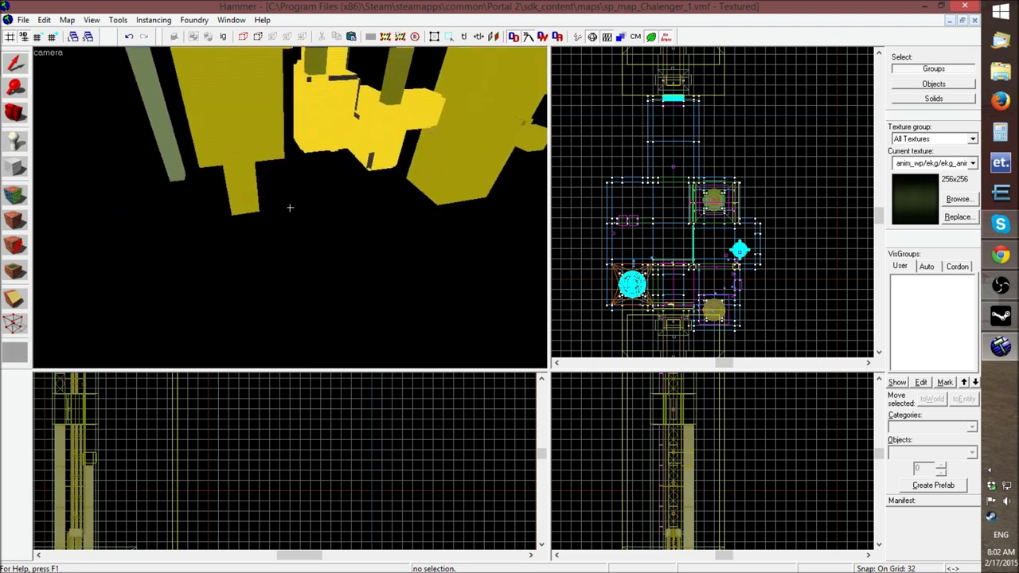
key("a")
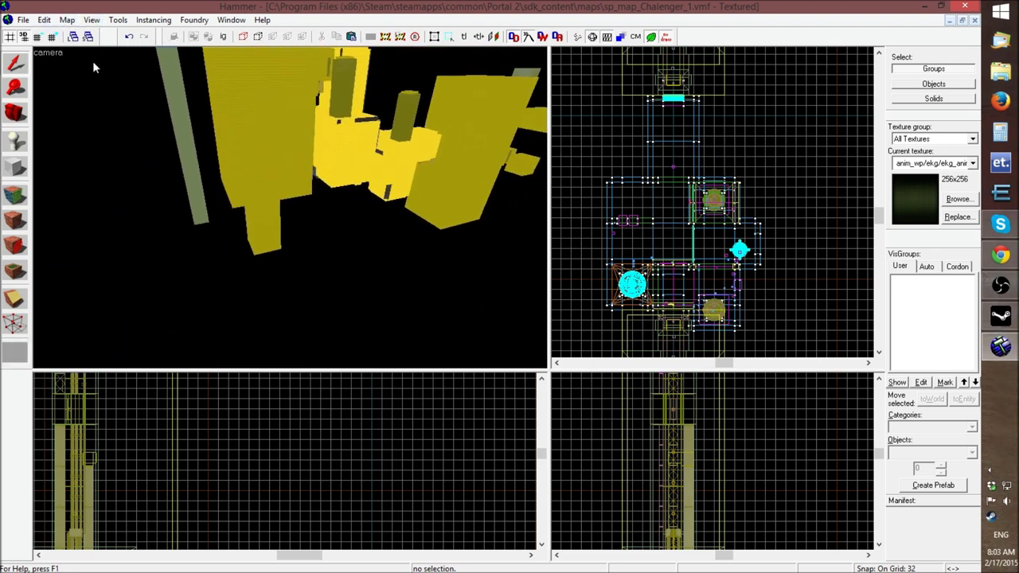
key("z")
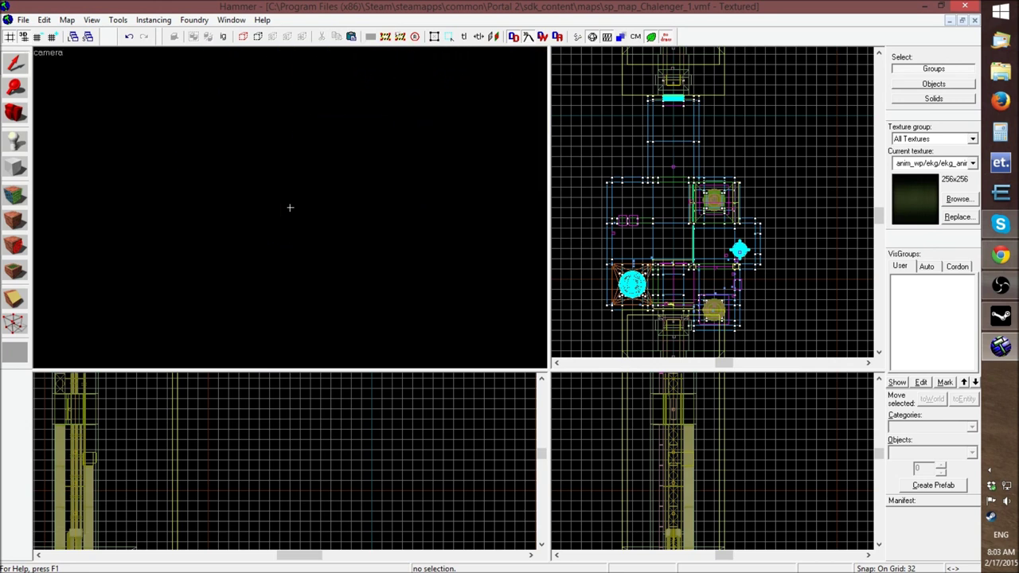
key("z")
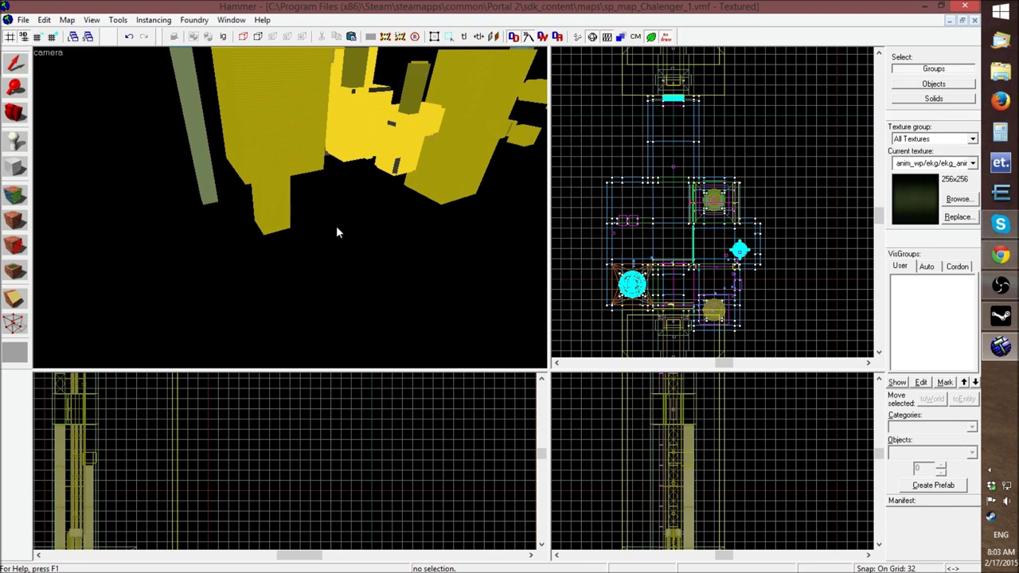
Save sp_map_Chalenger_1 and run its compile
left_click(23, 19)
left_click(43, 78)
left_click(23, 19)
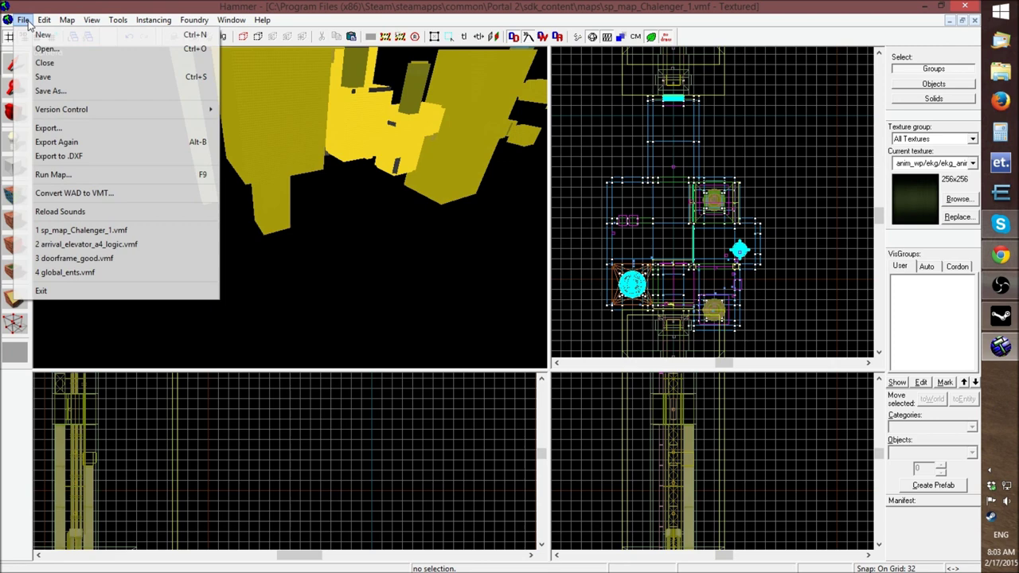
left_click(83, 175)
left_click(578, 367)
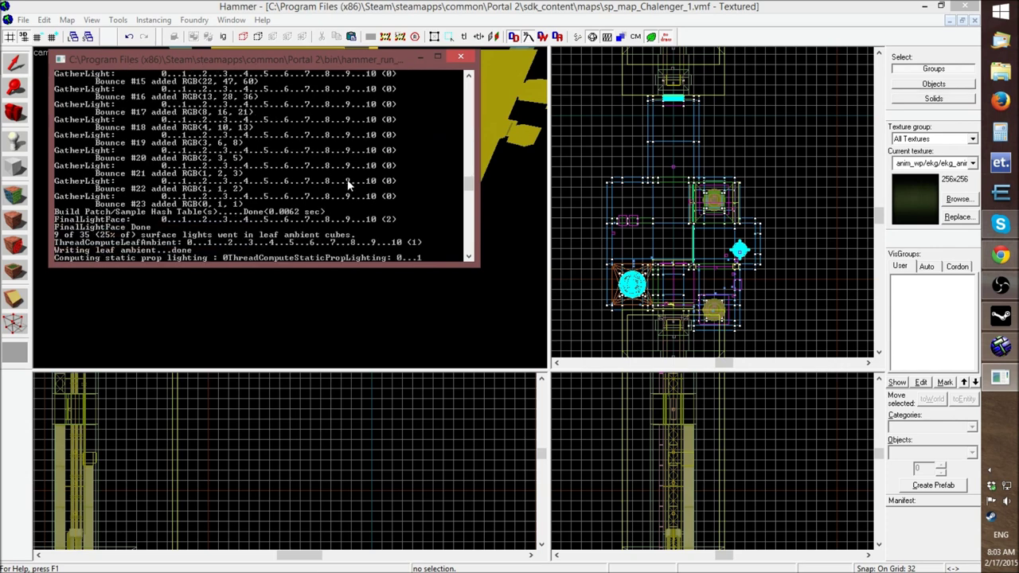
Show the desktop and launch Portal 2 from its shortcut
key("super+d")
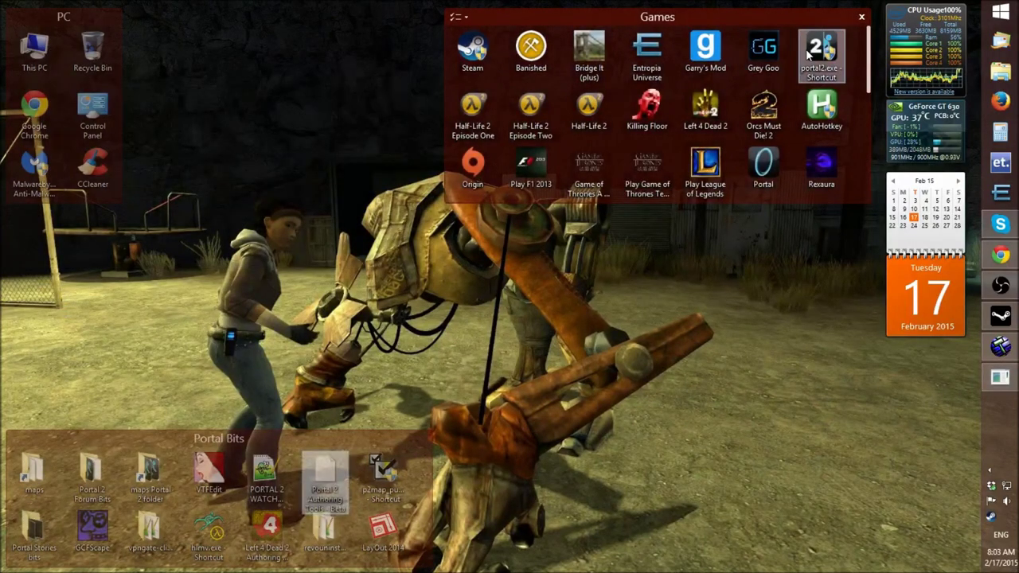
double_click(807, 54)
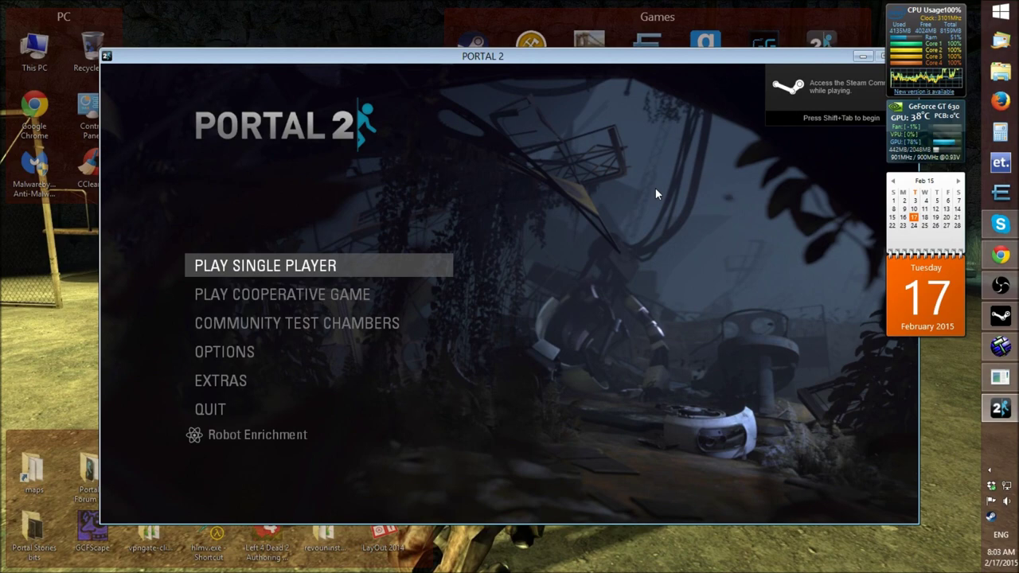
left_click(1001, 407)
left_click(1001, 407)
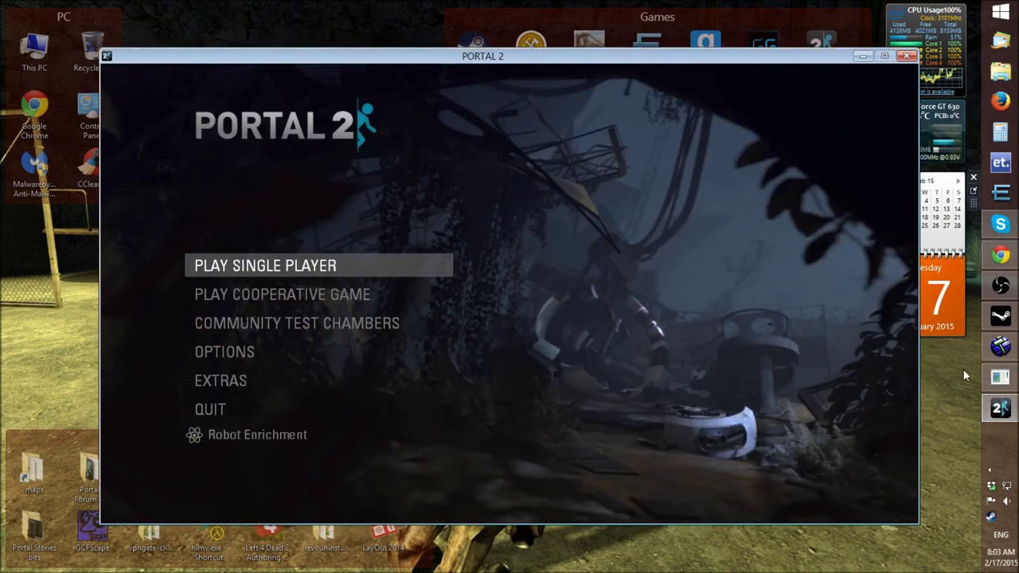
Dismiss the game-instance warning at the compile window and open the developer console in Portal 2
left_click(1001, 377)
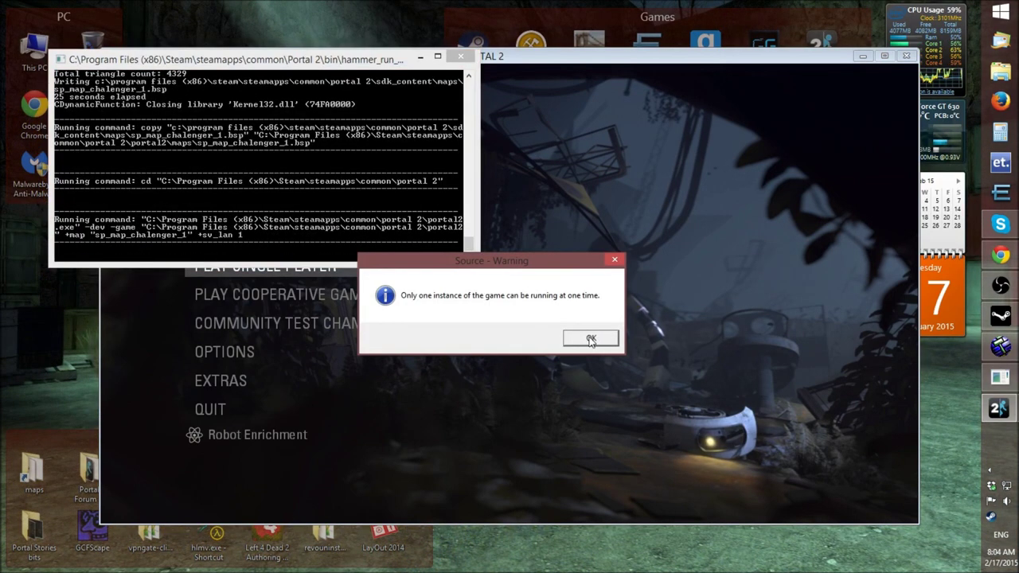
left_click(590, 338)
key("Return")
key("grave")
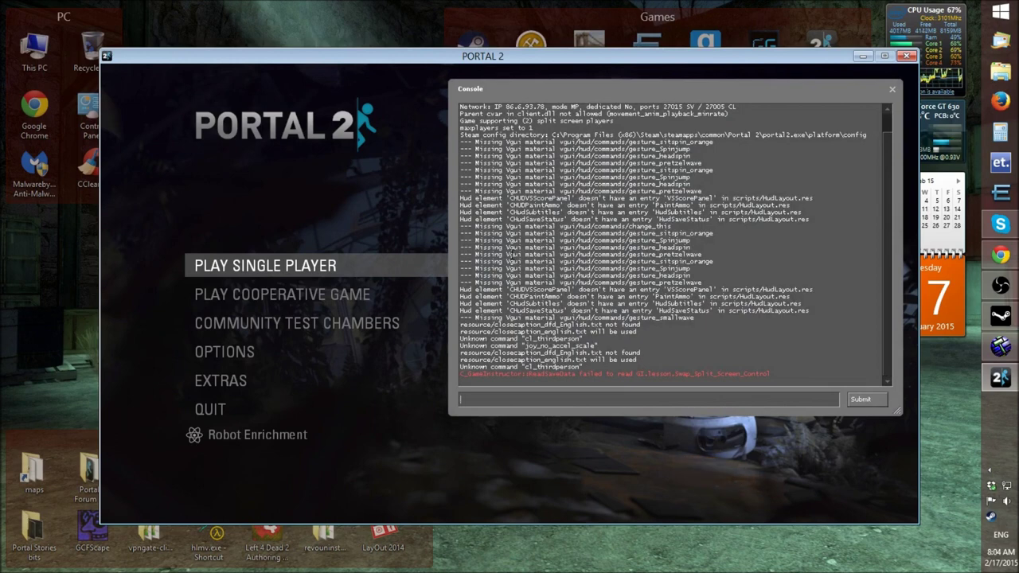
Set the game's display mode to Windowed (No Border) in the video options, apply it, and return to the main menu
left_click(289, 352)
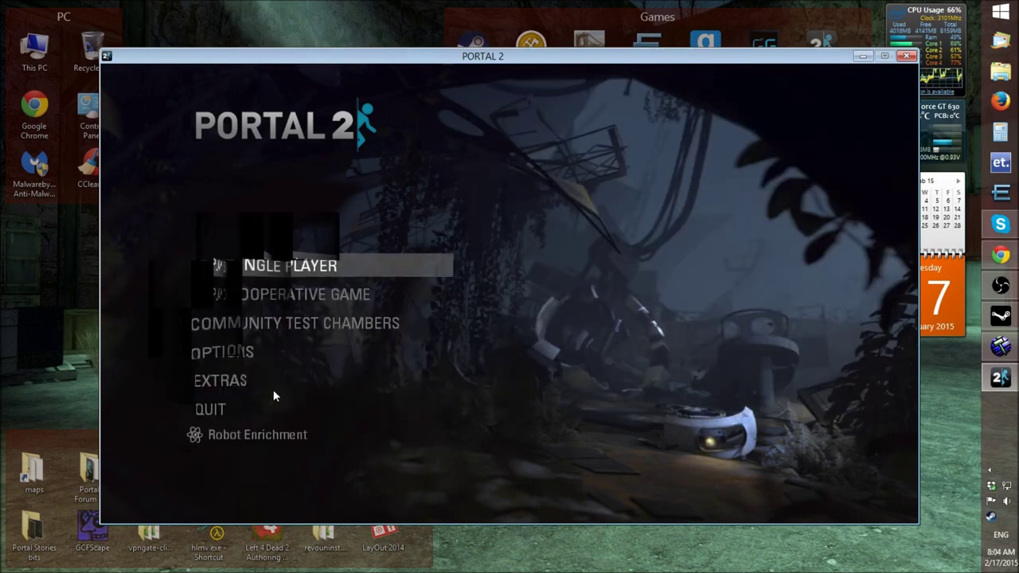
left_click(227, 470)
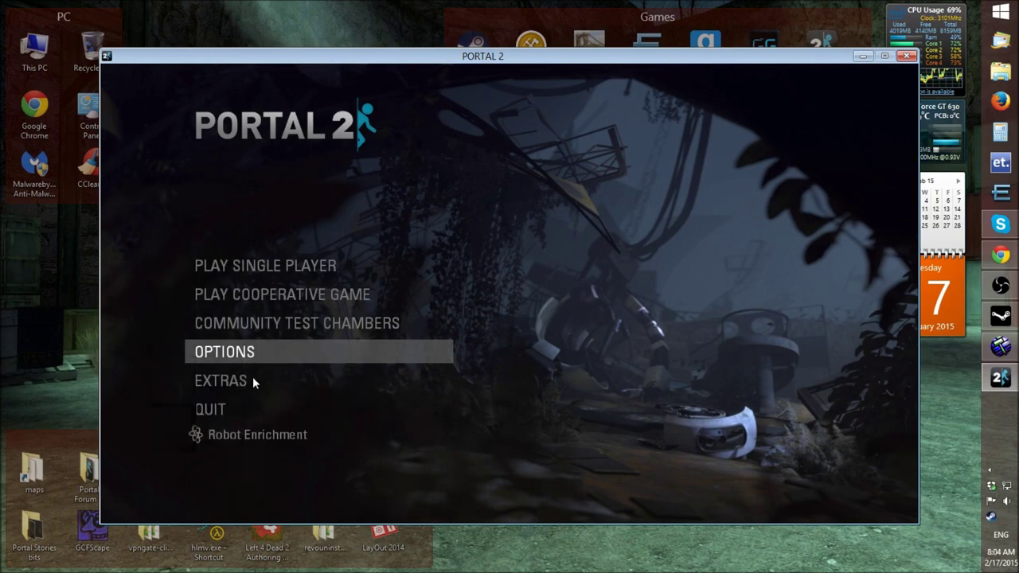
left_click(247, 359)
left_click(250, 368)
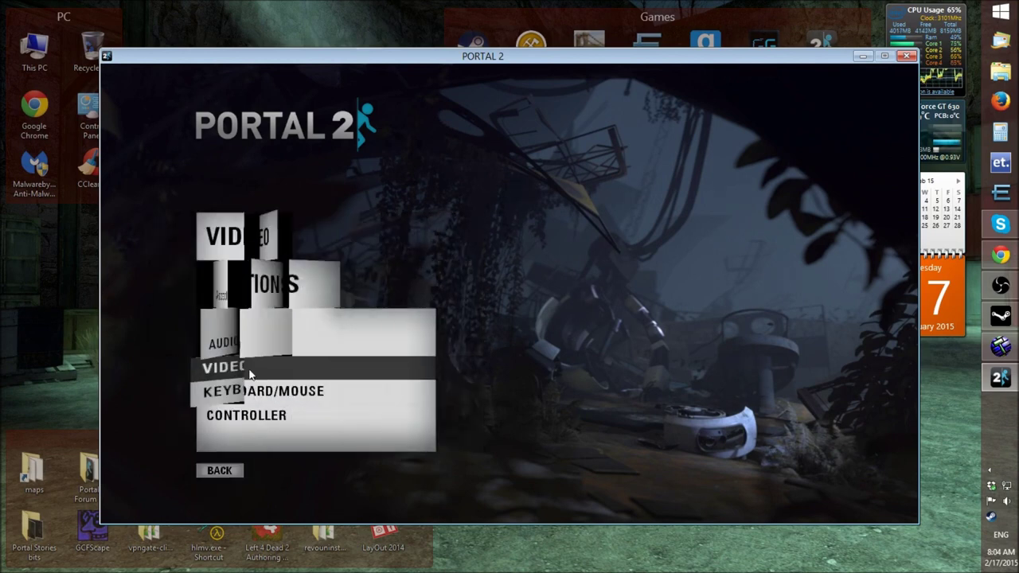
left_click(348, 341)
left_click(348, 340)
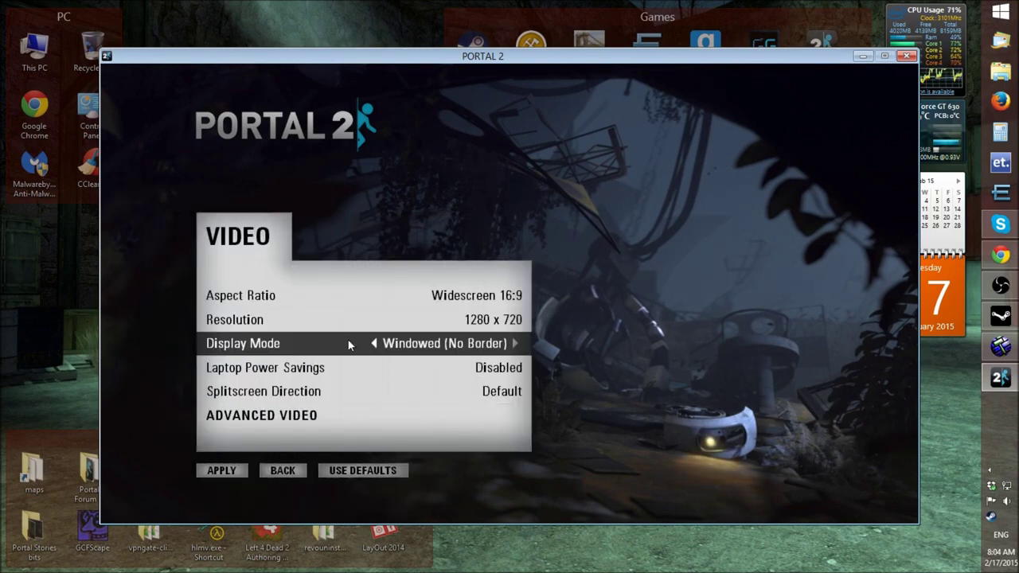
left_click(225, 470)
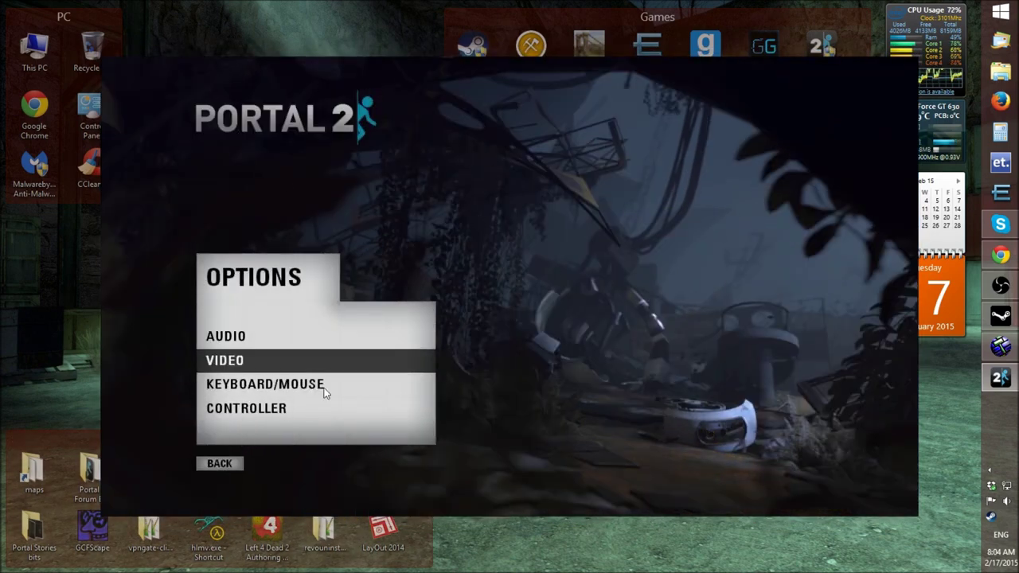
left_click(239, 467)
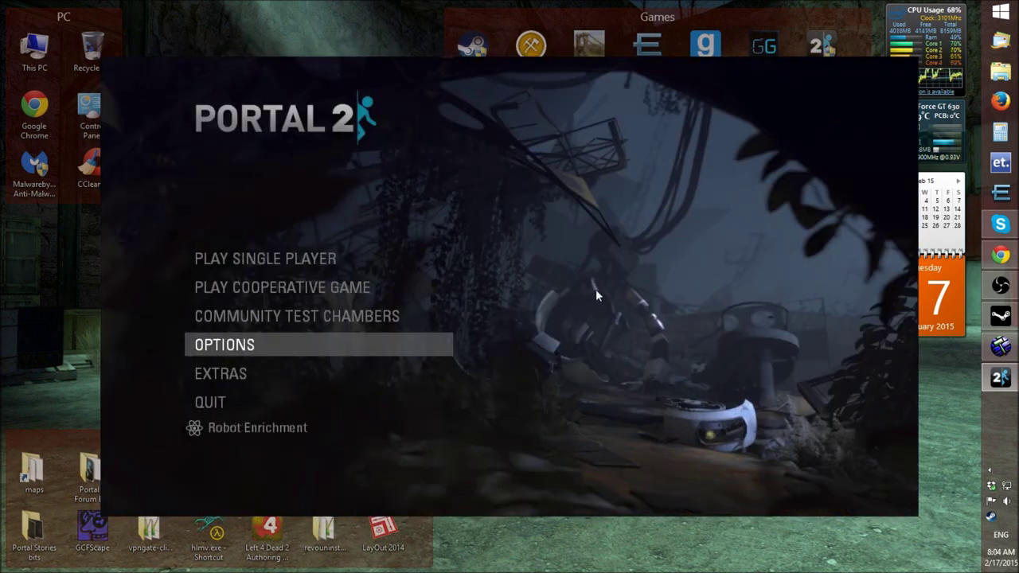
Open the developer console and enter the command "map tutorial" to look for the tutorial map
key("grave")
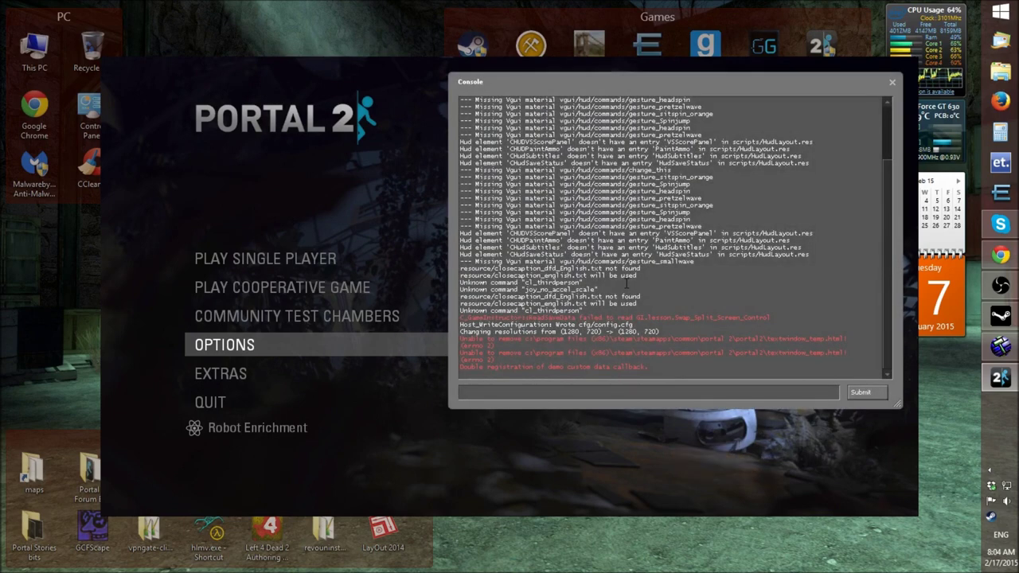
type("map")
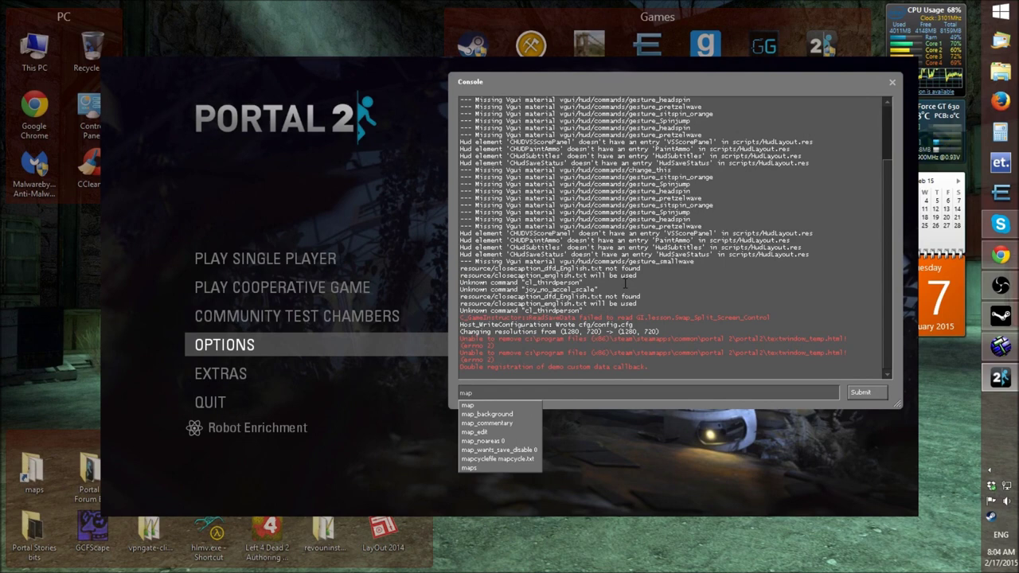
type(" tut")
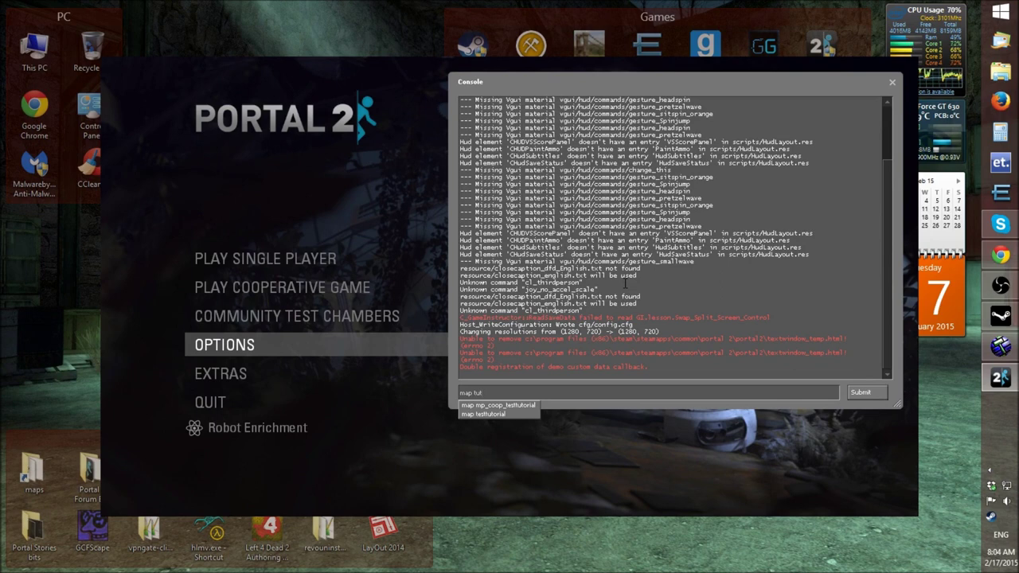
key("BackSpace")
key("BackSpace")
key("BackSpace")
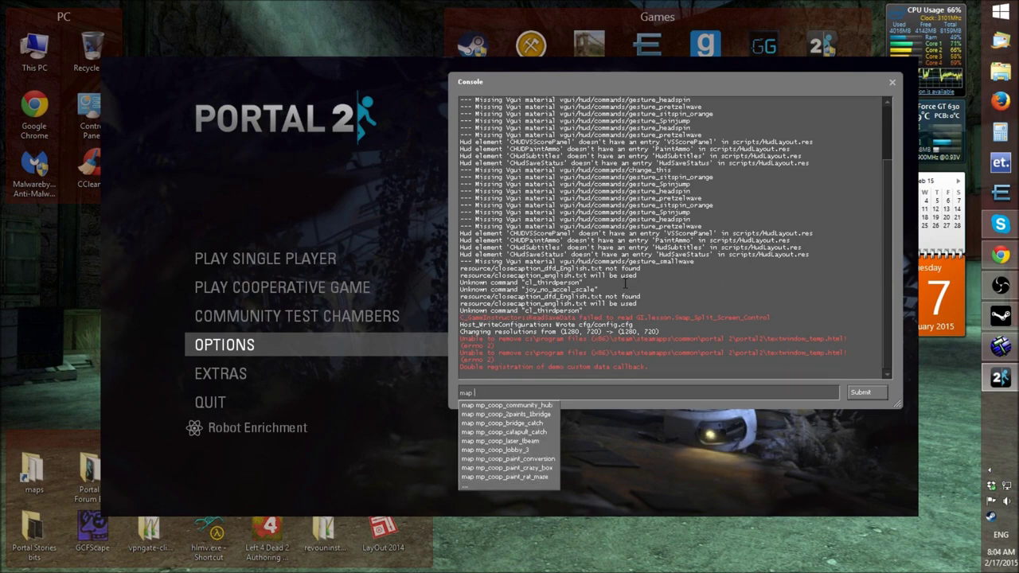
type("tut")
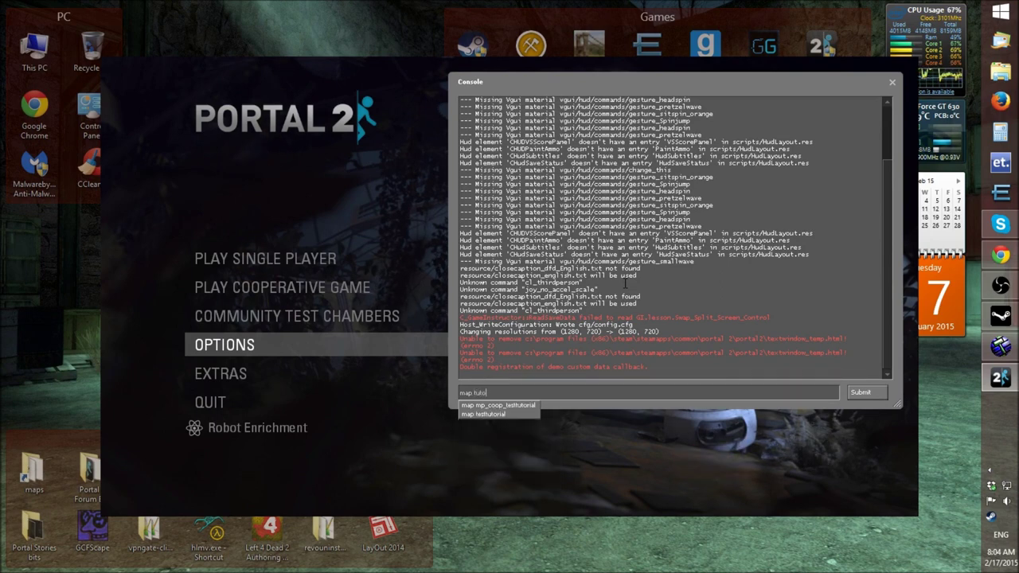
type("orialm")
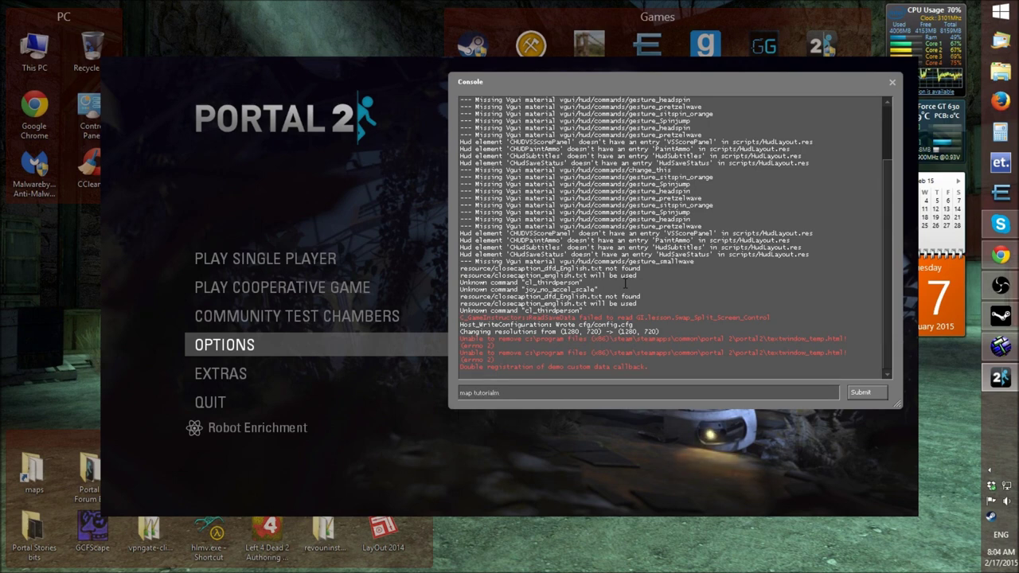
key("BackSpace")
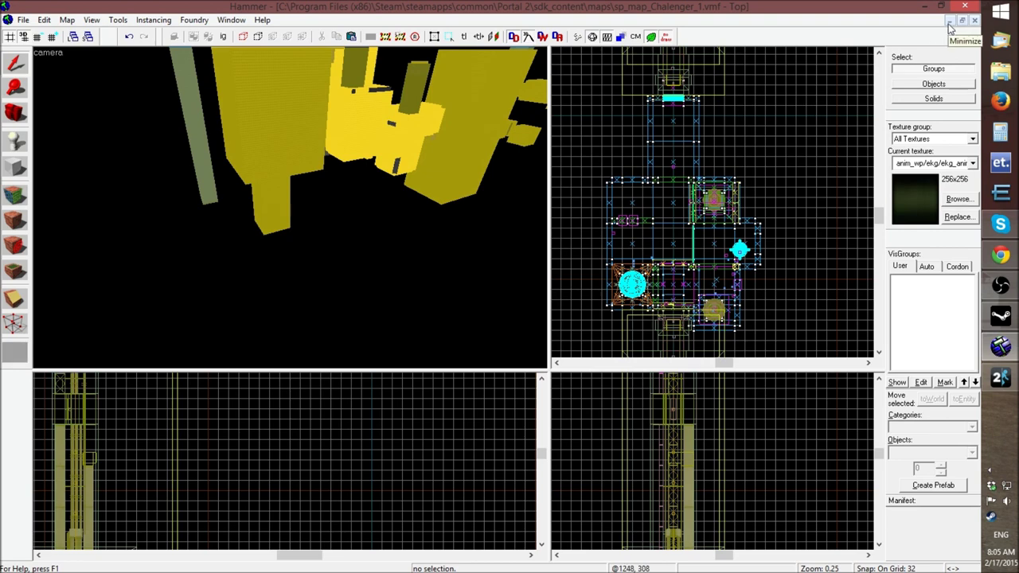
Switch from sp_map_Chalenger_1 to the sp_tutorialmap map in Hammer and view its elevator shafts from outside
left_click(948, 23)
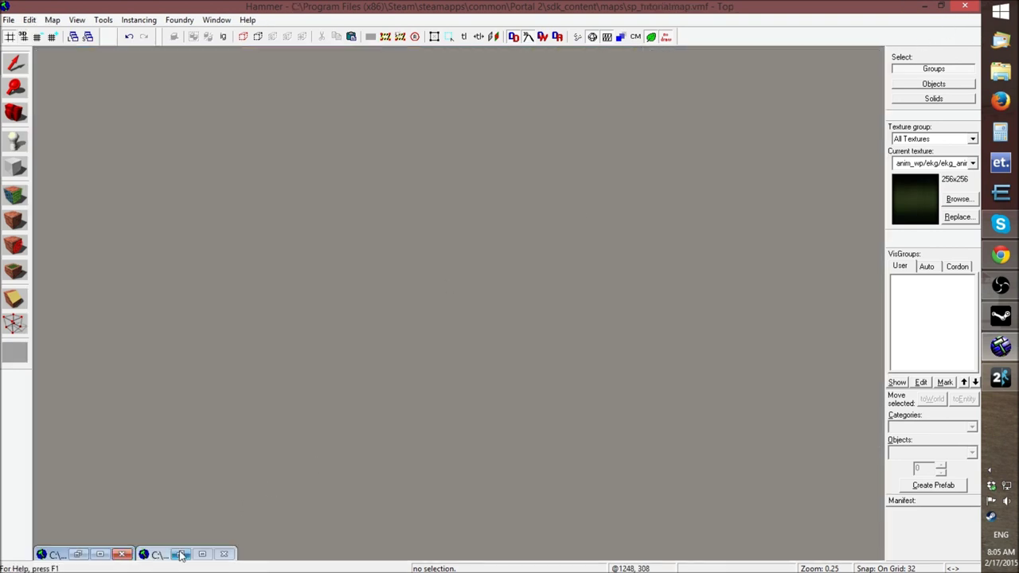
left_click(181, 555)
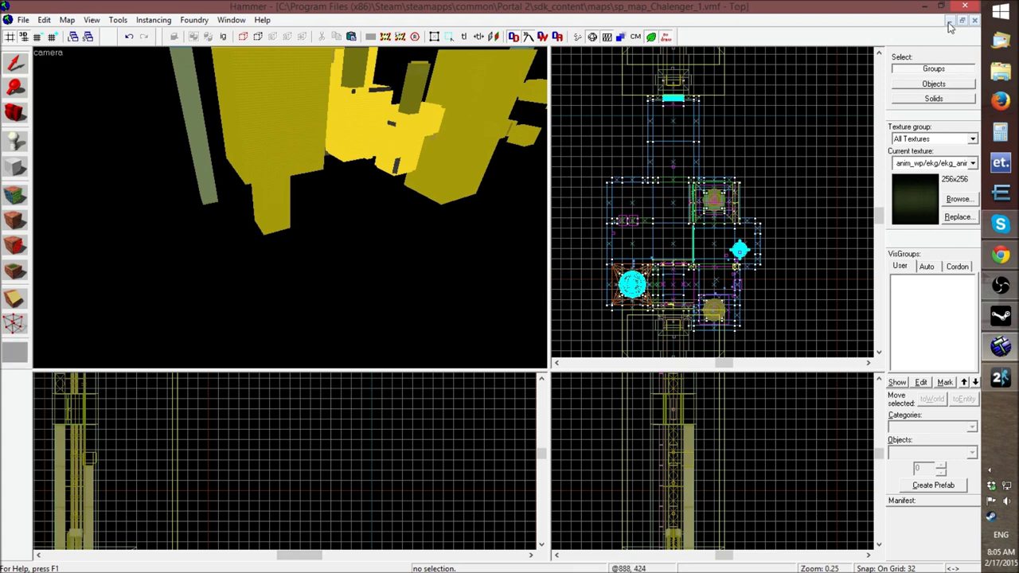
left_click(948, 21)
left_click(83, 553)
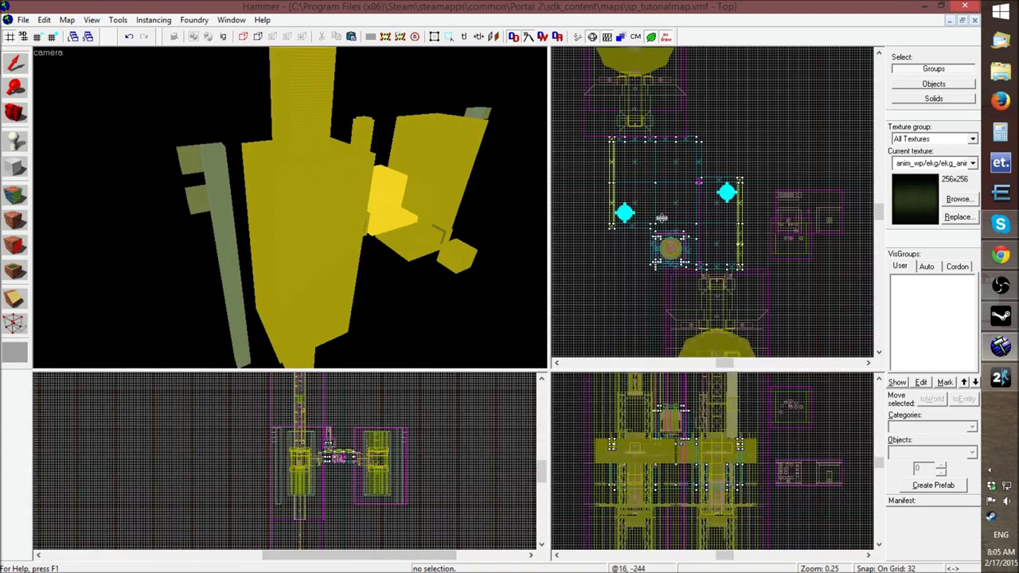
key("z")
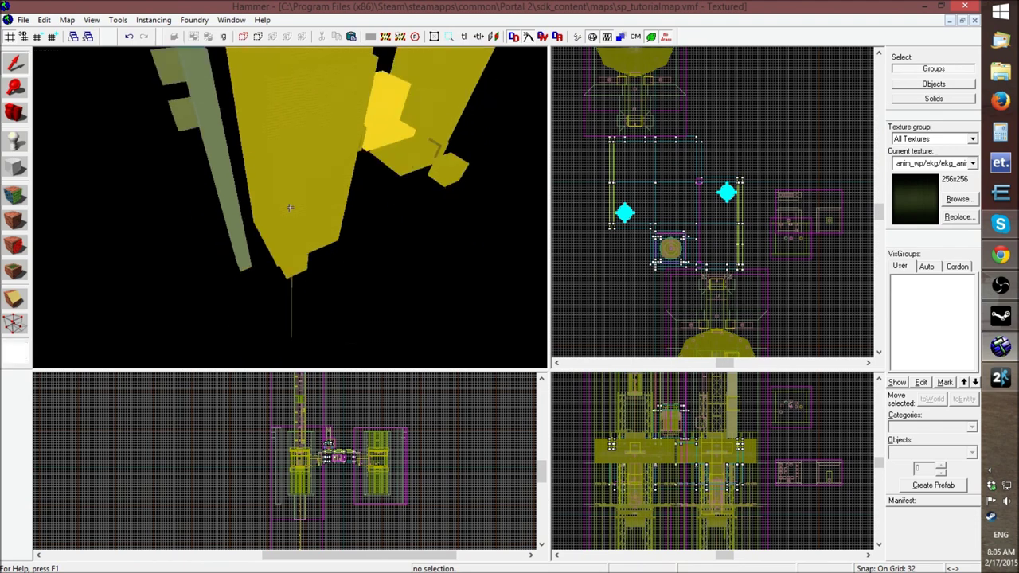
key("s")
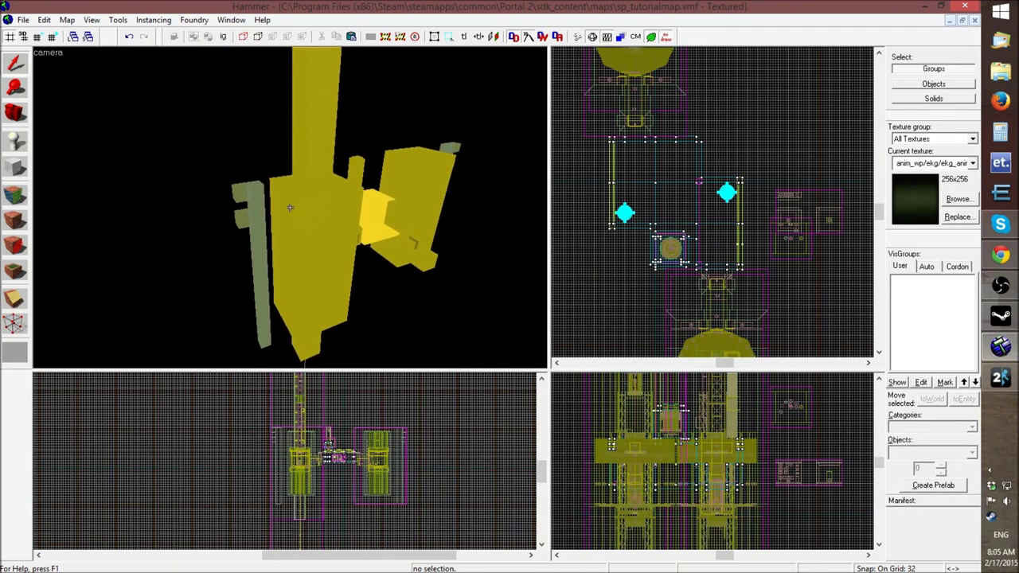
Delete the Departure_Elevator instance together with the tall narrow instance beside it from the tutorial map
key("s")
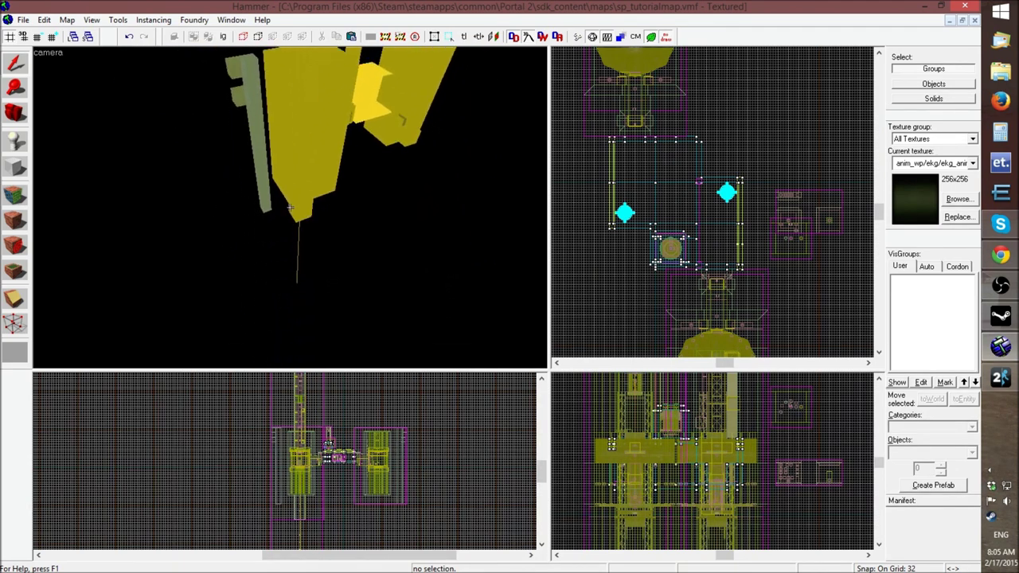
left_click(307, 158)
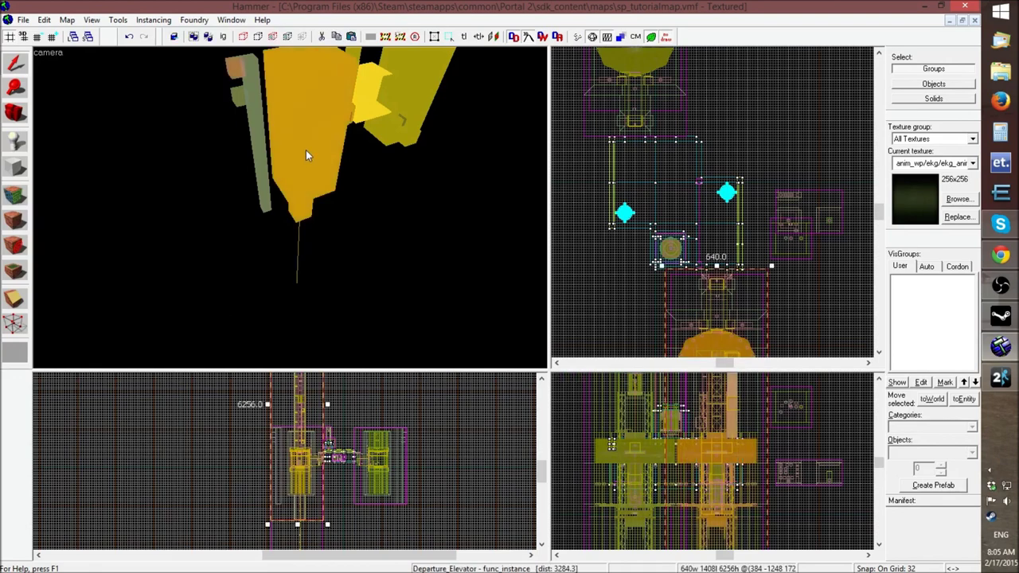
key("z")
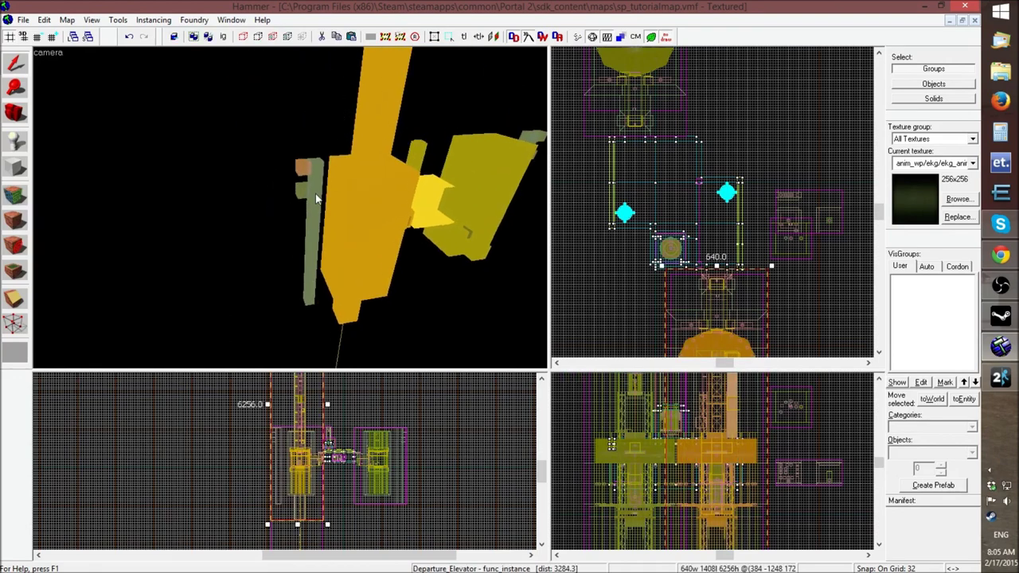
left_click(315, 194, "ctrl")
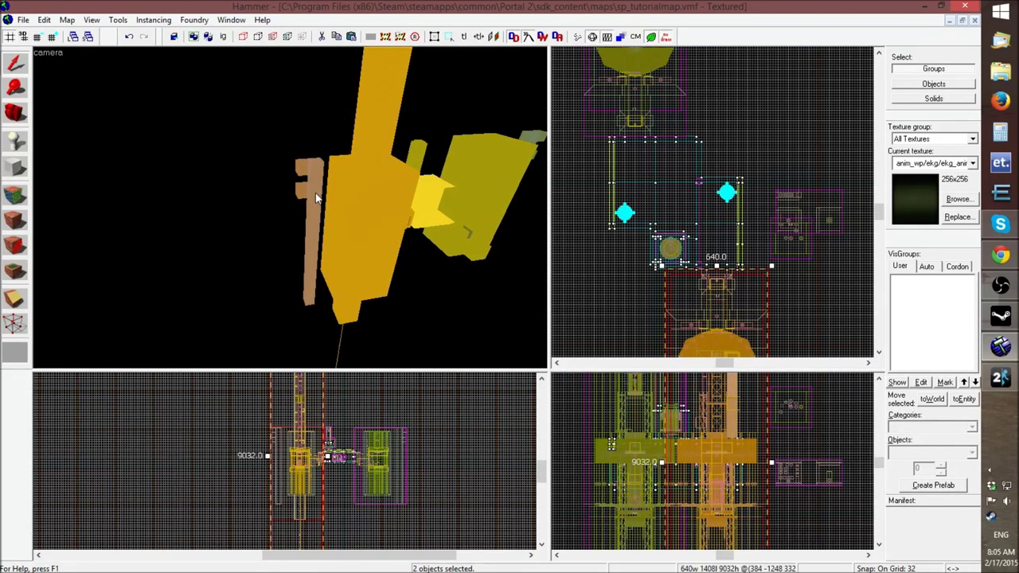
key("Delete")
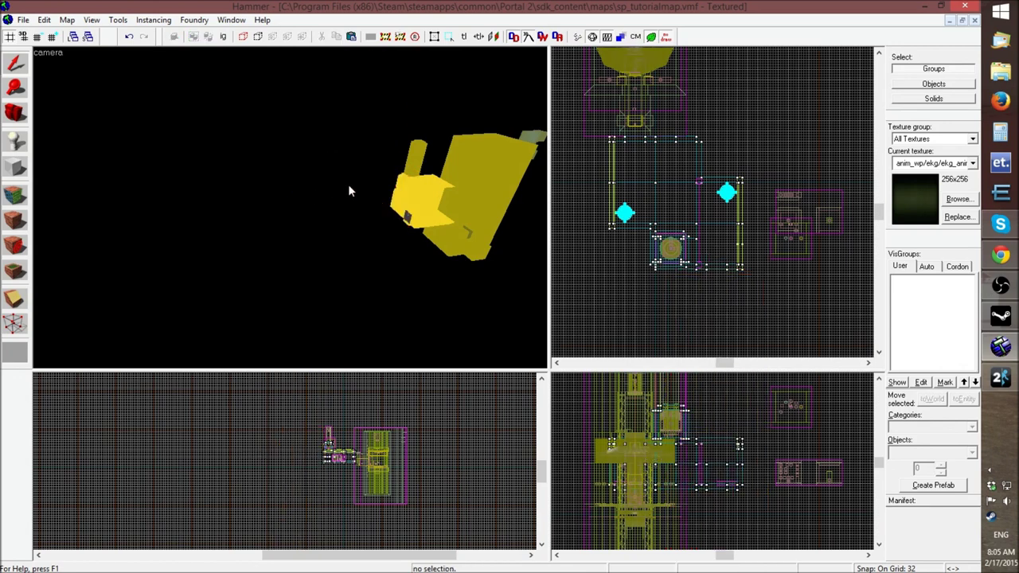
Copy the grouped departure elevator from sp_map_Chalenger_1 and paste it into sp_tutorialmap below the chamber's exit side
left_click(949, 20)
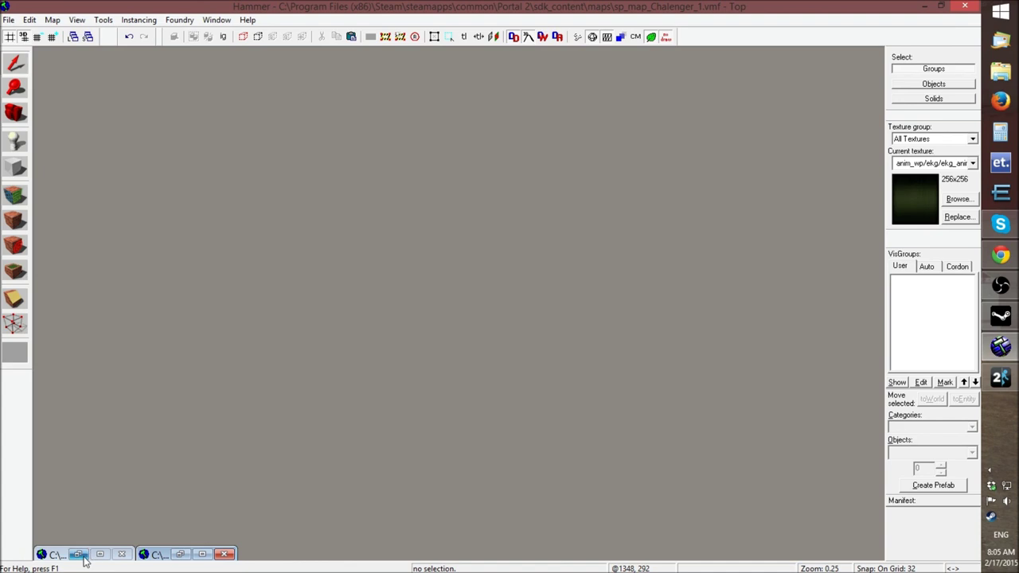
left_click(180, 554)
left_click(281, 114)
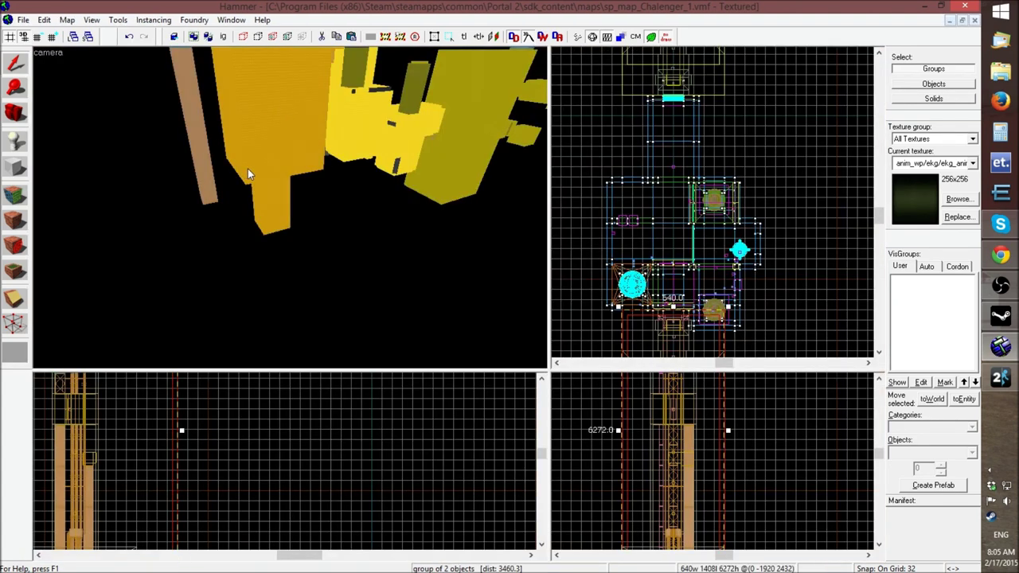
left_click(953, 20)
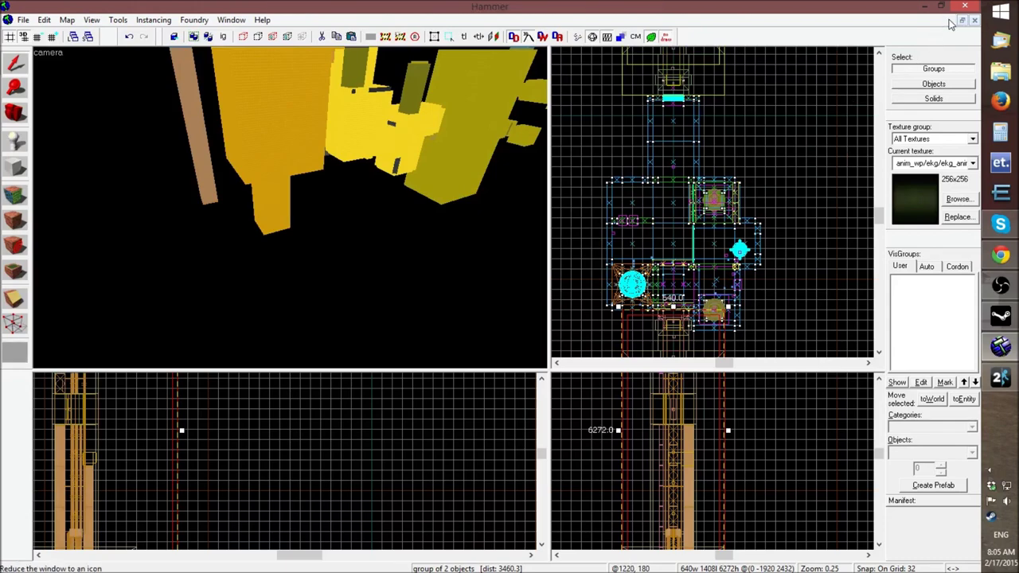
left_click(78, 554)
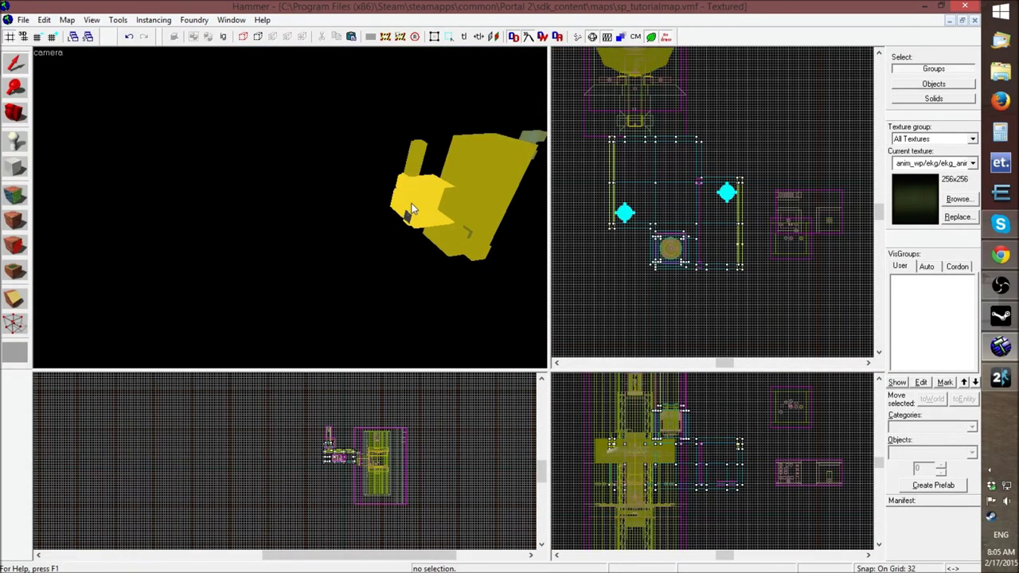
key("ctrl+v")
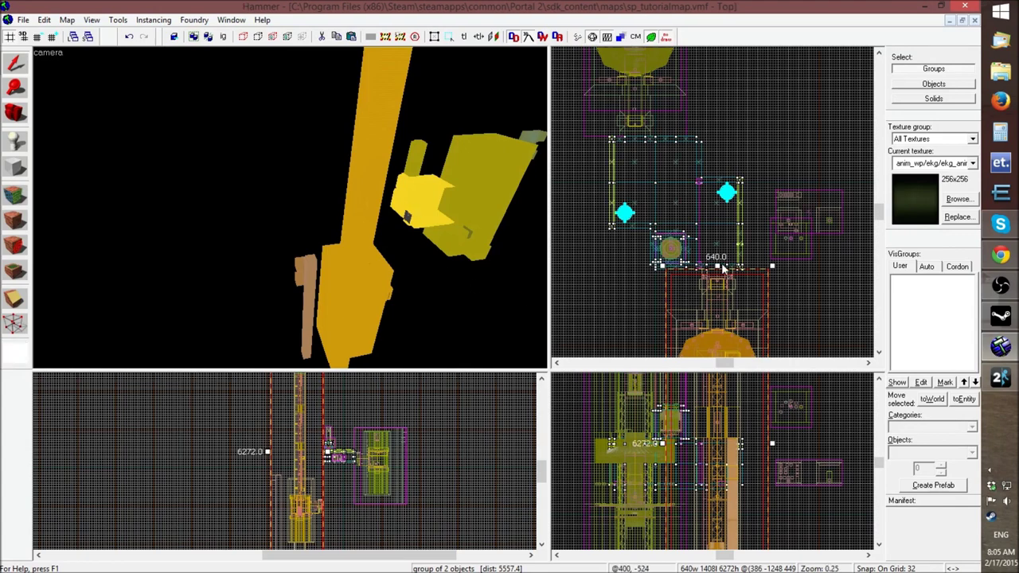
Raise the pasted elevator group in the front view until its exit corridor is level with the chamber
scroll(704, 286, "up", 8)
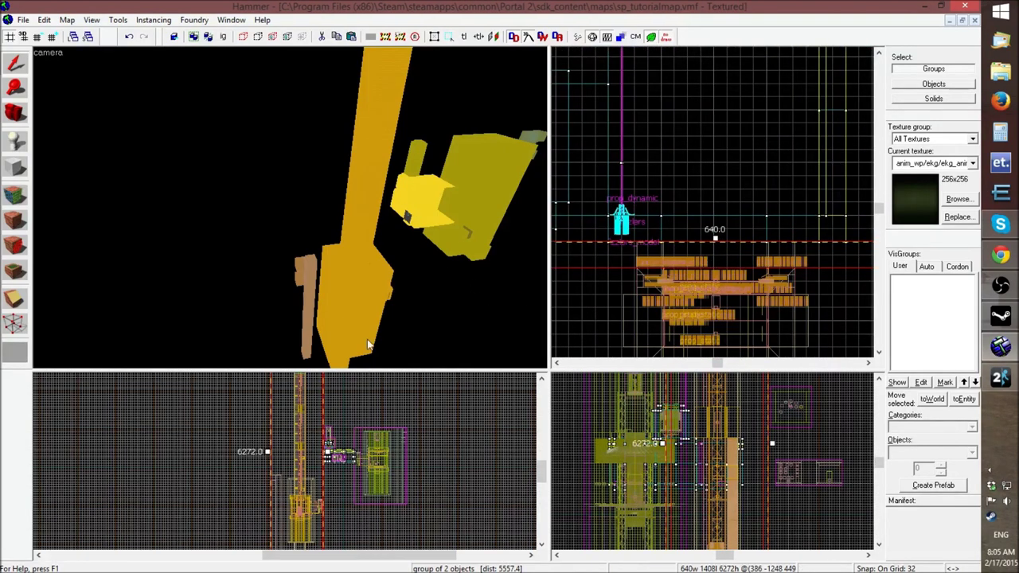
scroll(339, 473, "up", 4)
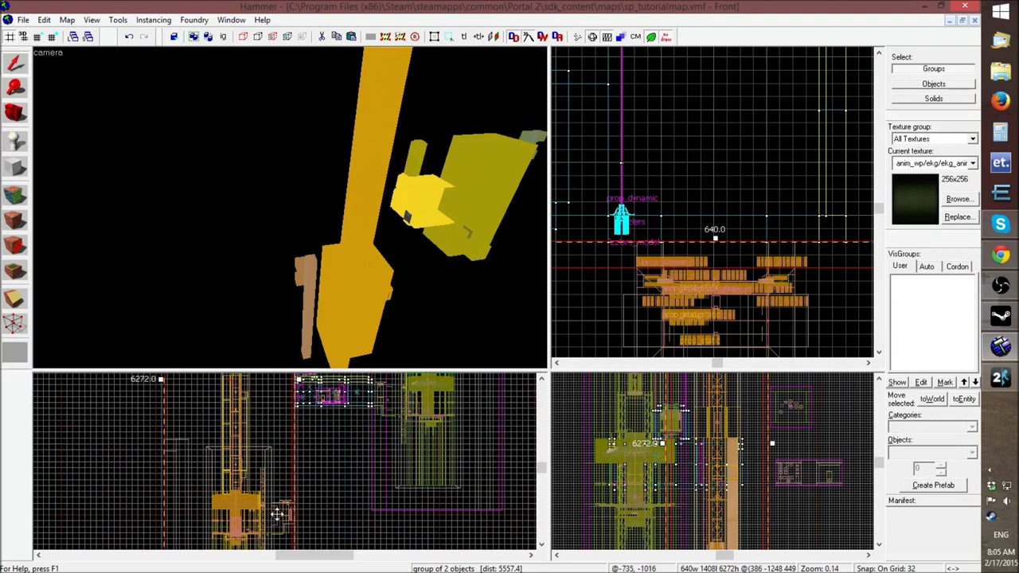
left_click_drag(278, 517, 263, 403)
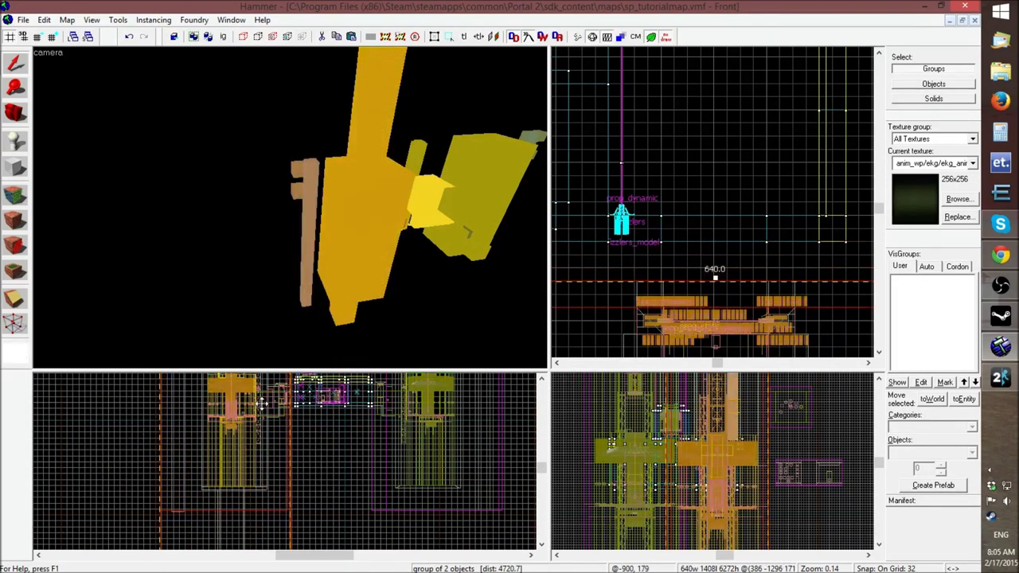
scroll(290, 402, "up", 2)
scroll(290, 402, "down", 3)
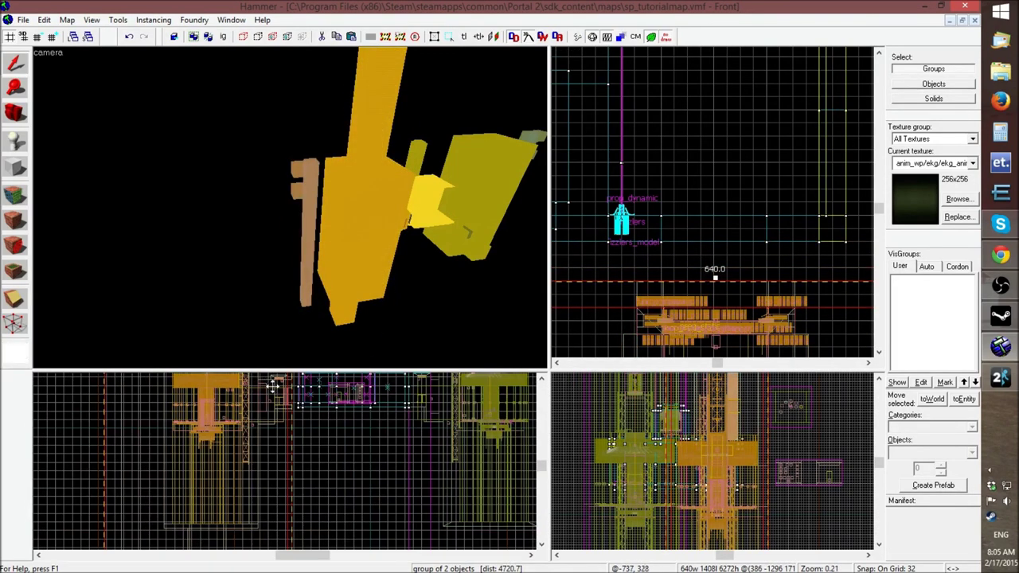
scroll(276, 399, "up", 3)
key("z")
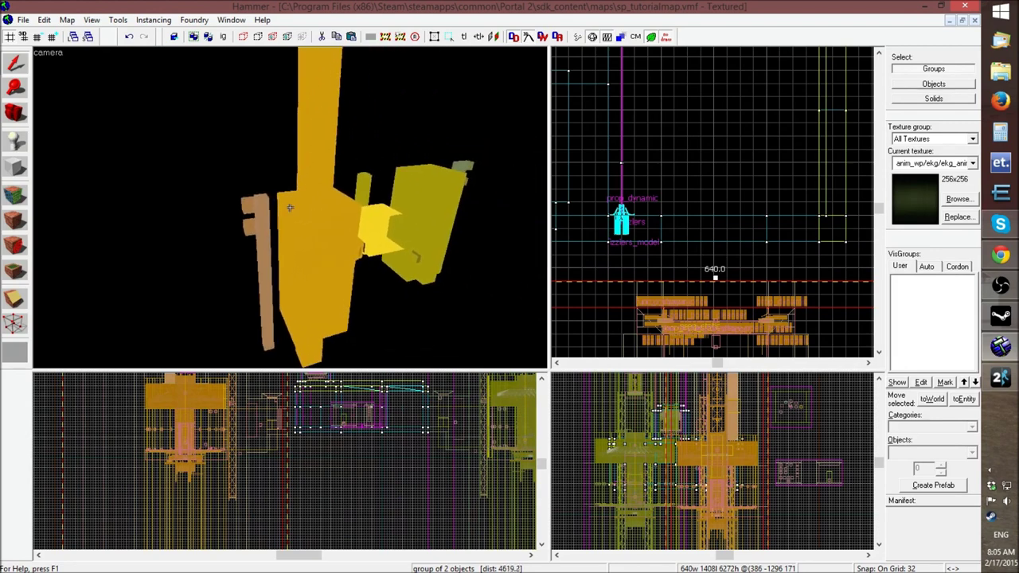
Shift the elevator group flush against the chamber's outer wall in the front view and clear the selection
key("w")
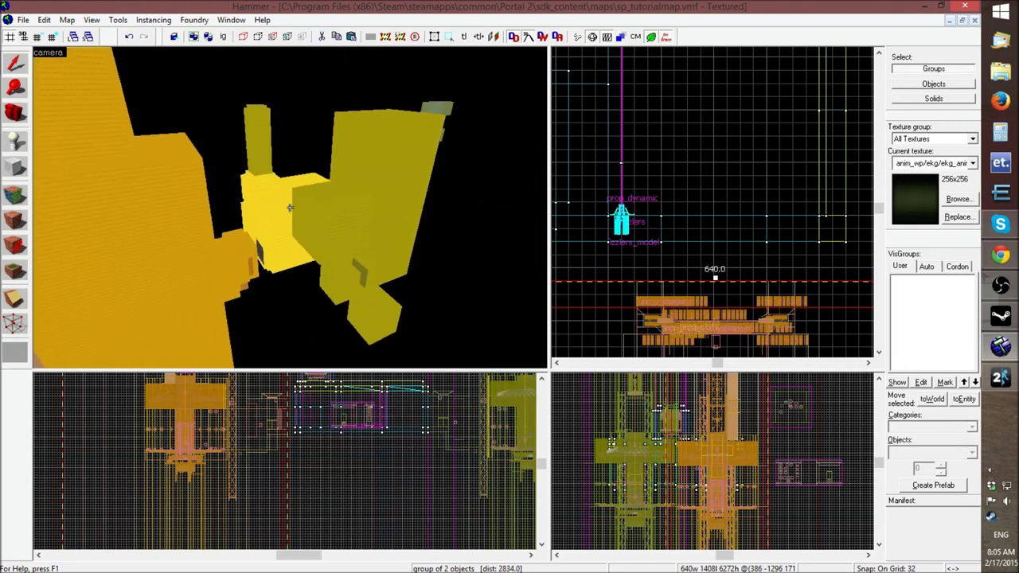
key("w")
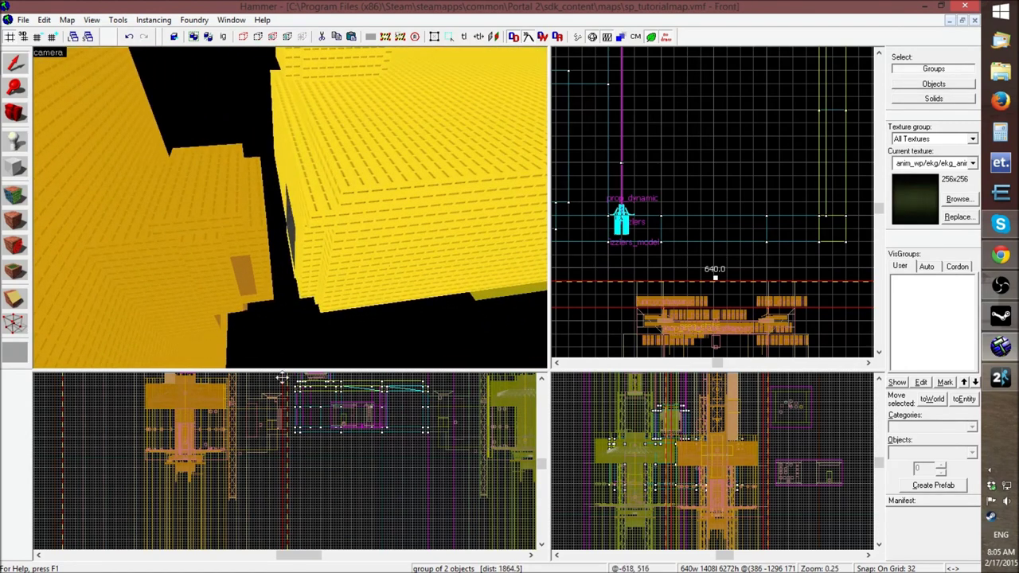
scroll(286, 414, "up", 5)
left_click_drag(295, 453, 335, 439)
left_click(381, 517)
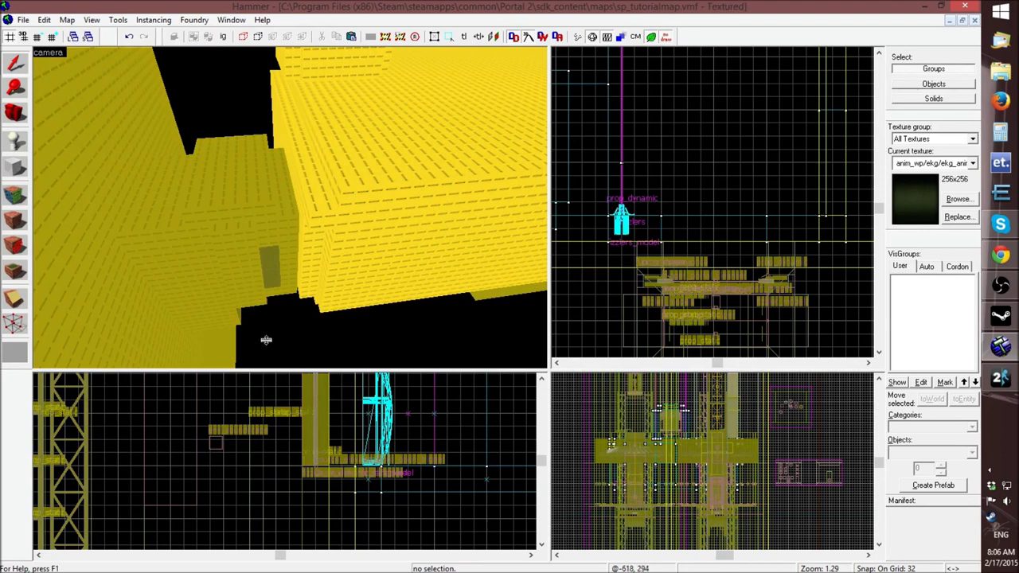
Inspect the joint between the elevator corridor and the chamber from outside and from inside the room
key("z")
key("w")
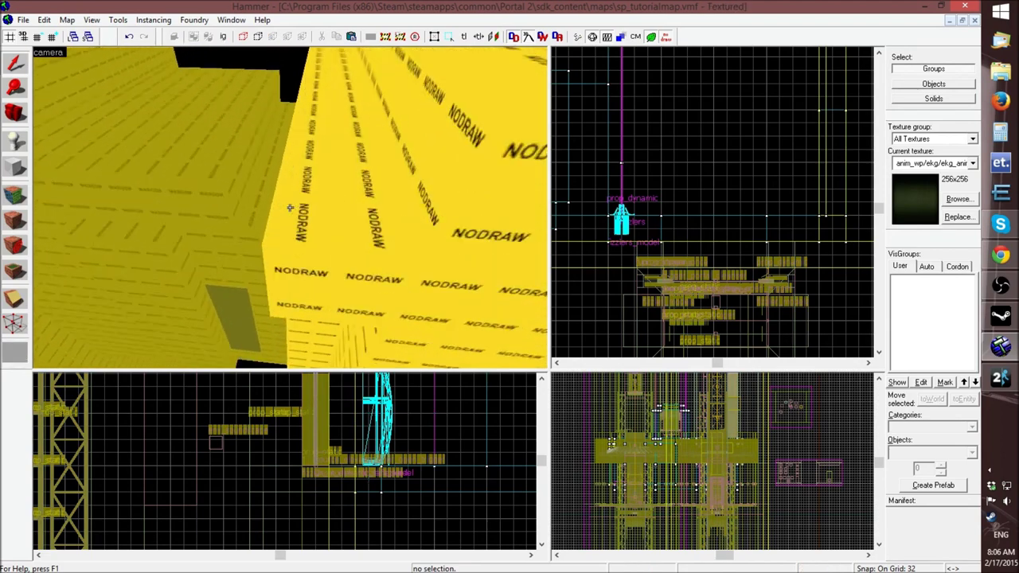
key("w")
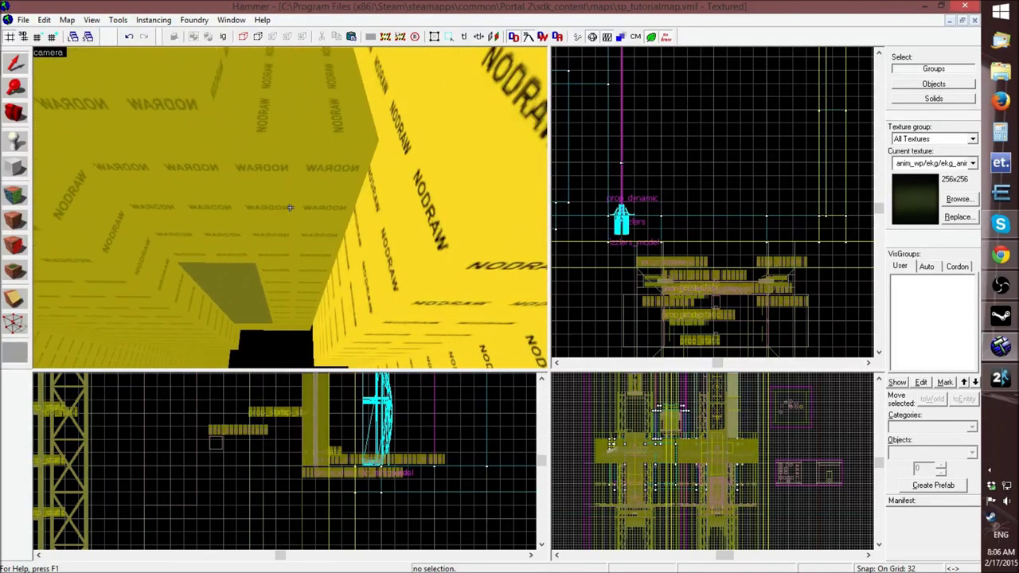
key("w")
key("s")
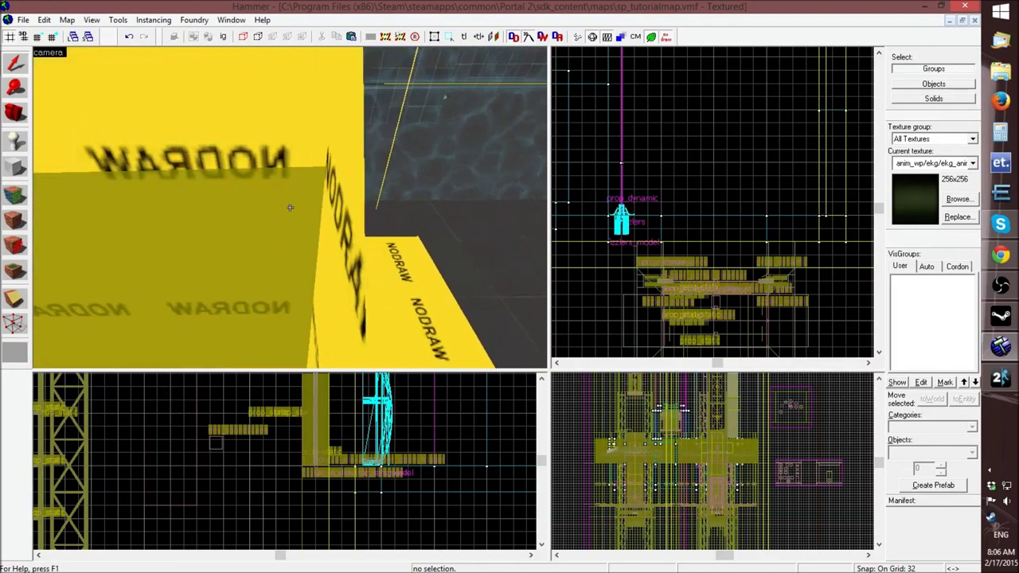
key("w")
key("z")
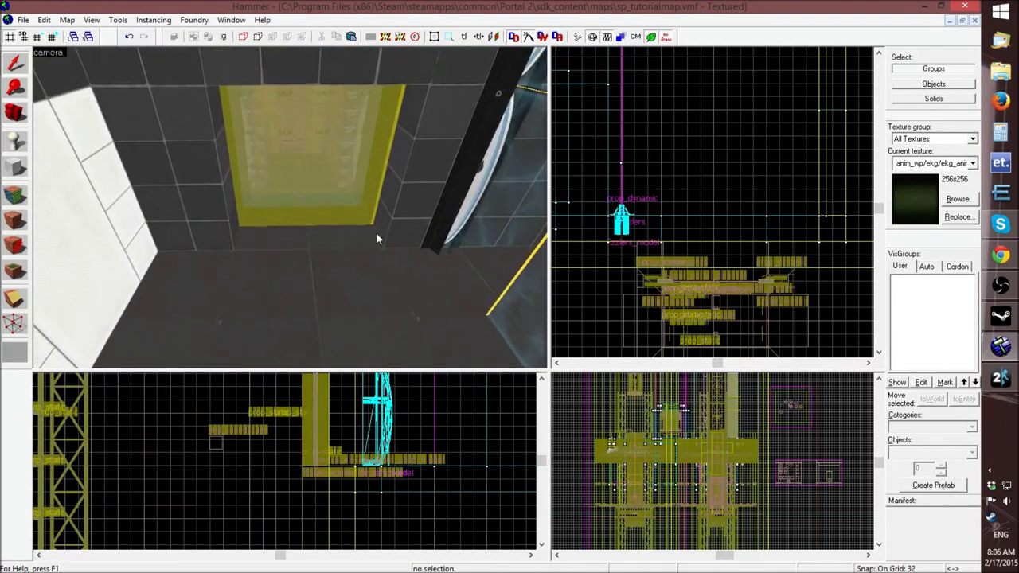
Check the elevator group's alignment with the chamber's exit doorway in the top, front and camera views
scroll(663, 252, "down", 11)
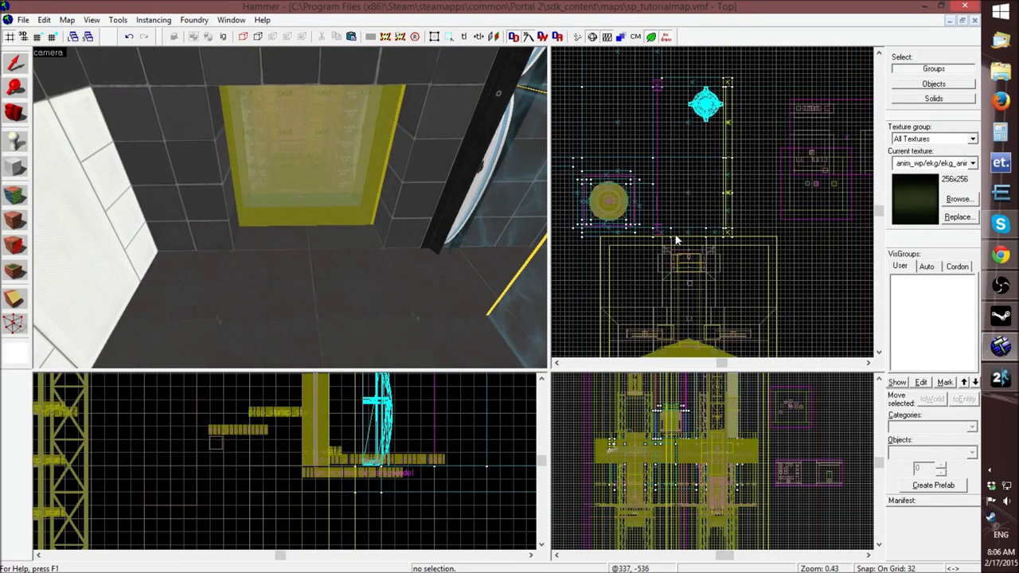
scroll(681, 229, "up", 11)
scroll(660, 264, "up", 5)
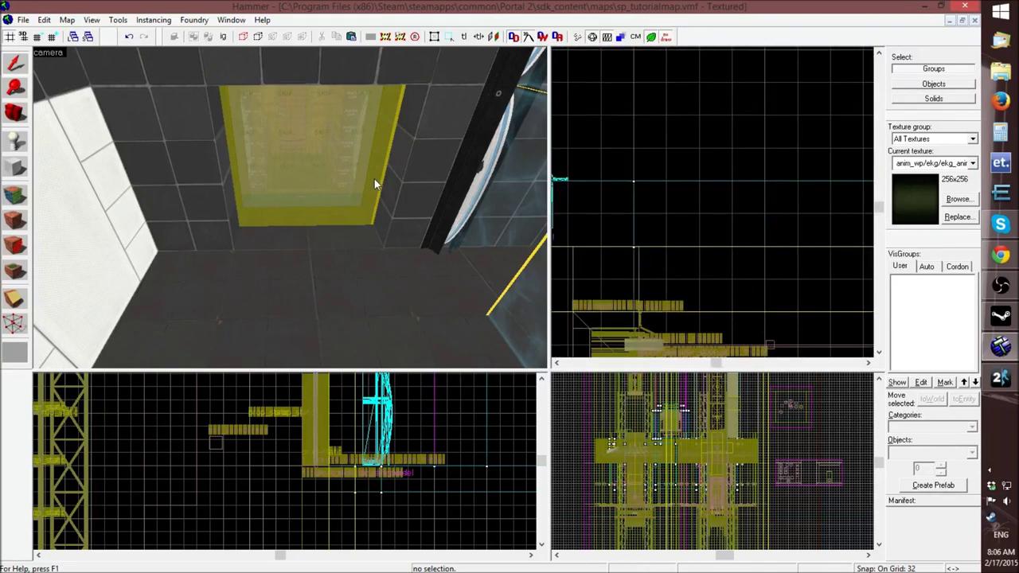
left_click(341, 152)
scroll(656, 259, "up", 5)
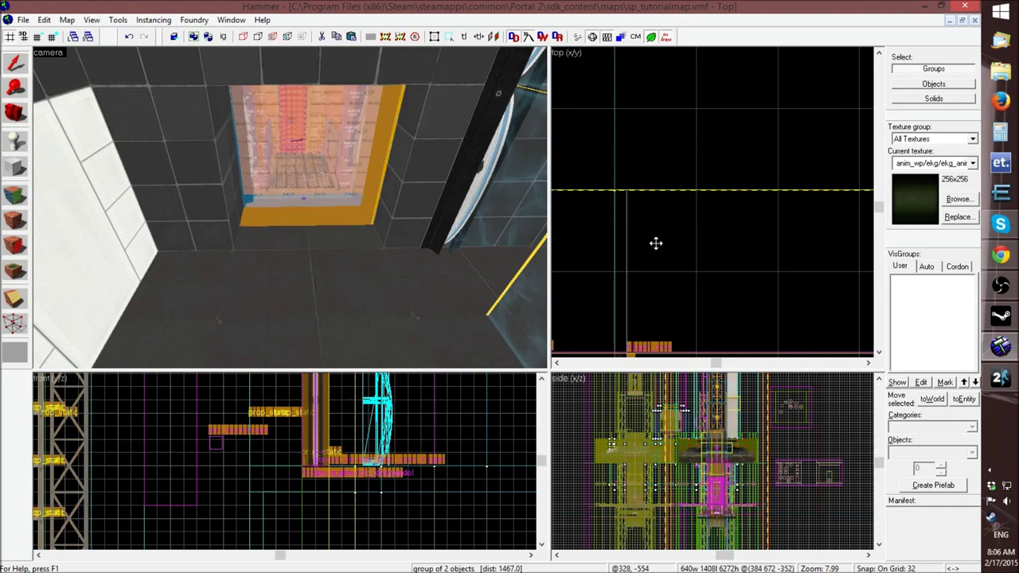
scroll(644, 255, "down", 9)
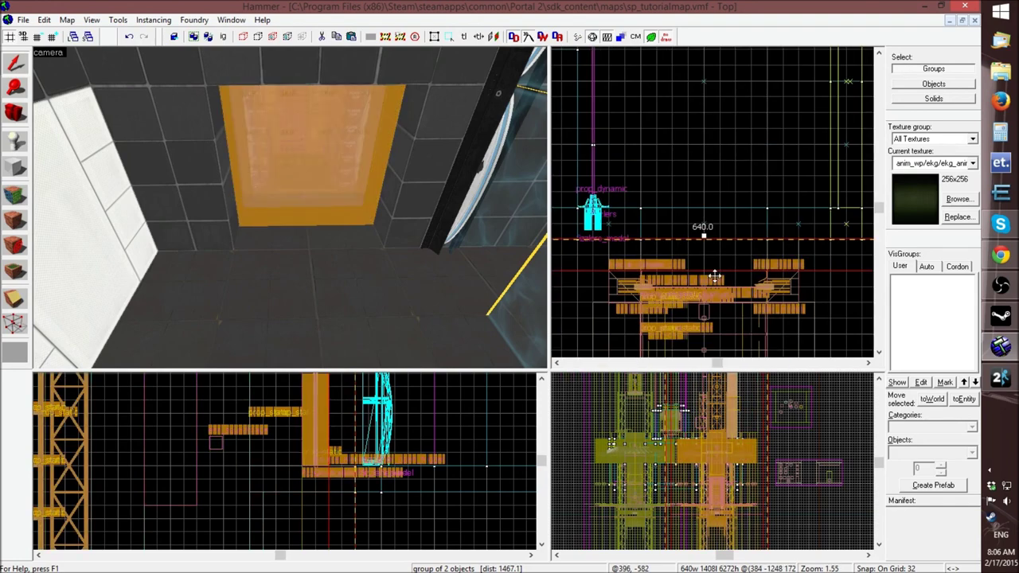
scroll(660, 261, "down", 5)
scroll(274, 470, "down", 3)
scroll(296, 464, "up", 5)
scroll(292, 480, "up", 6)
scroll(315, 463, "down", 6)
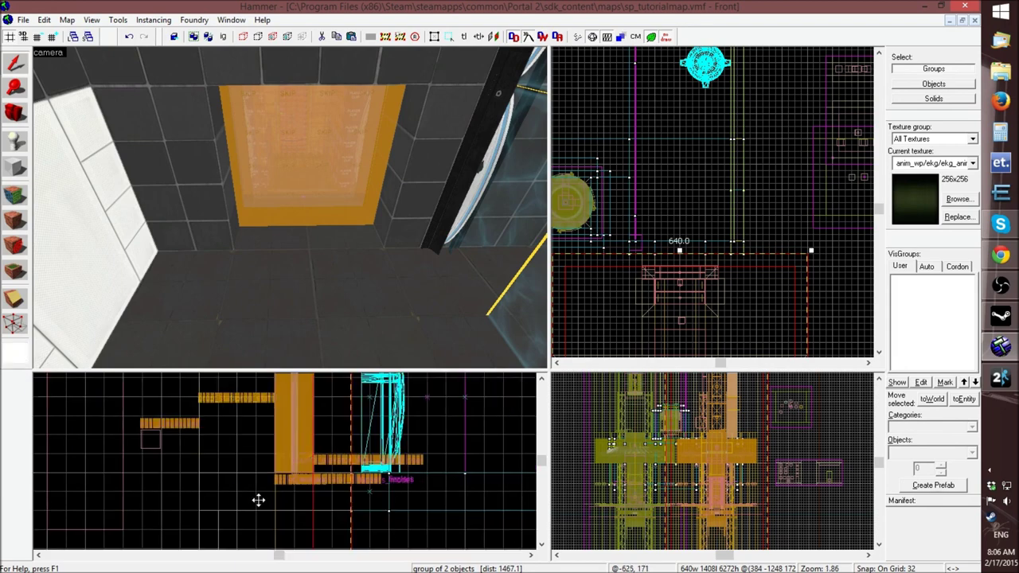
scroll(253, 497, "up", 4)
scroll(298, 478, "down", 6)
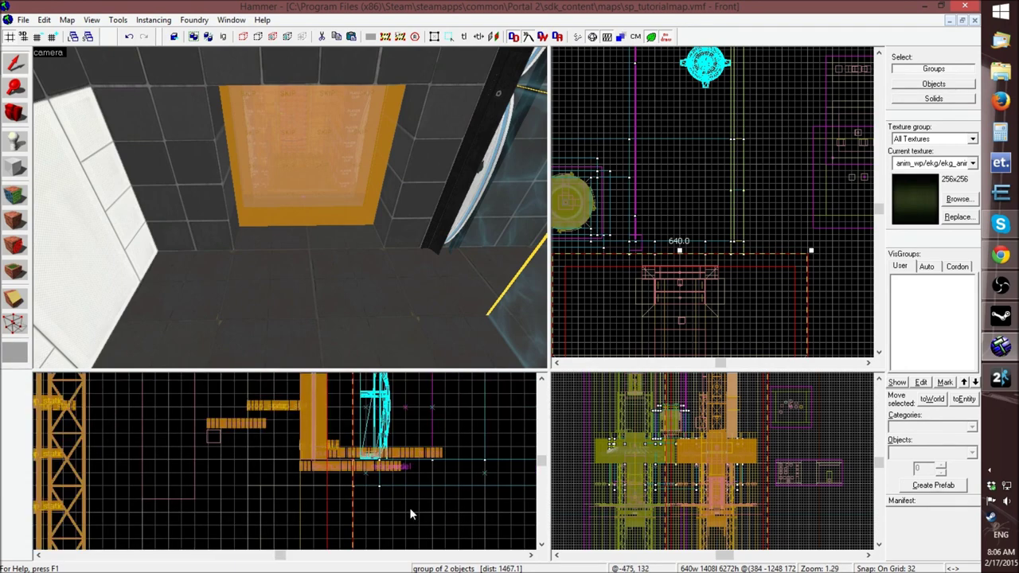
left_click(412, 514)
key("z")
key("w")
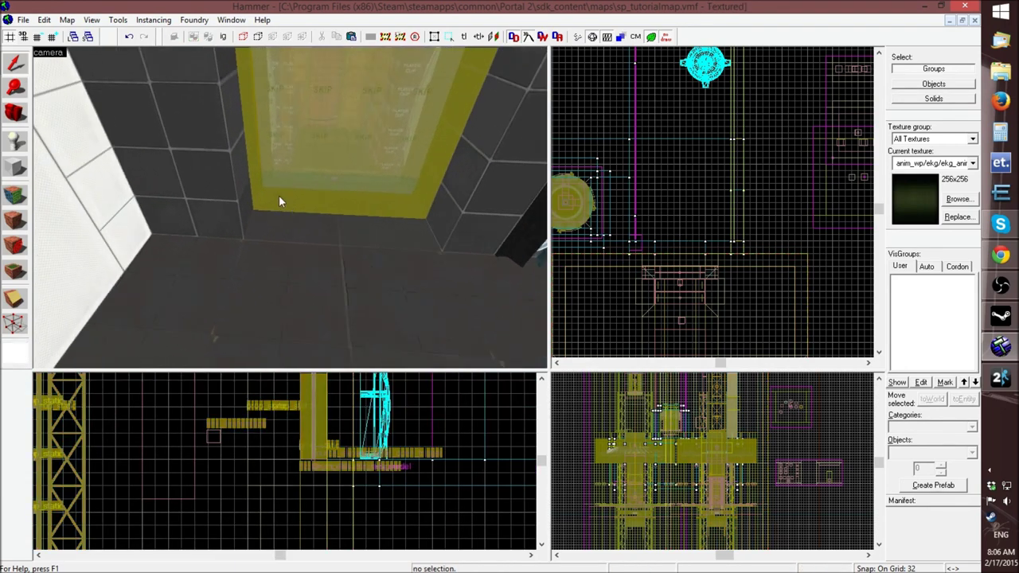
Save the tutorial map and compile it with the "Full compile -both -final (slow!)" configuration
left_click(24, 24)
left_click(35, 76)
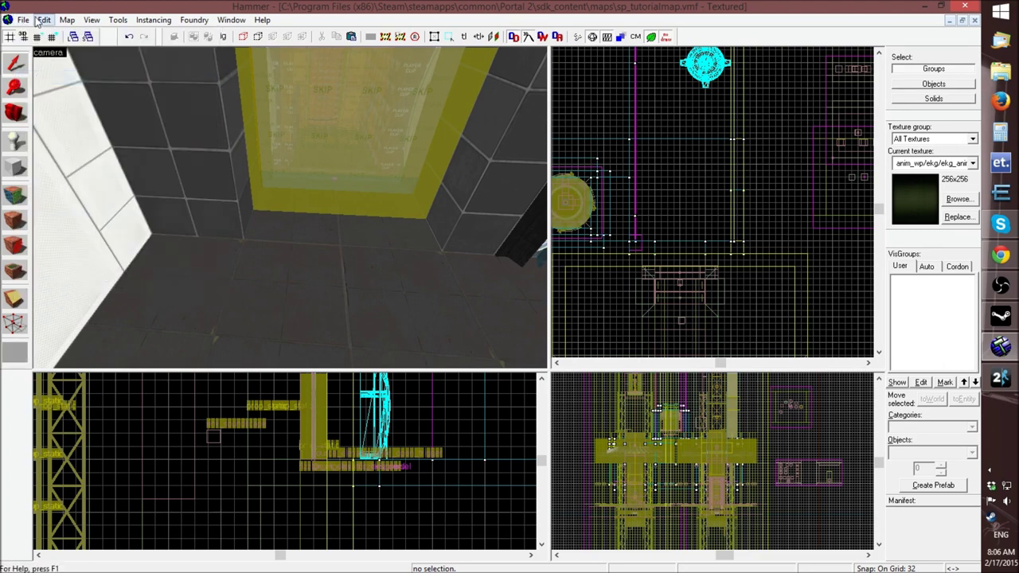
left_click(24, 20)
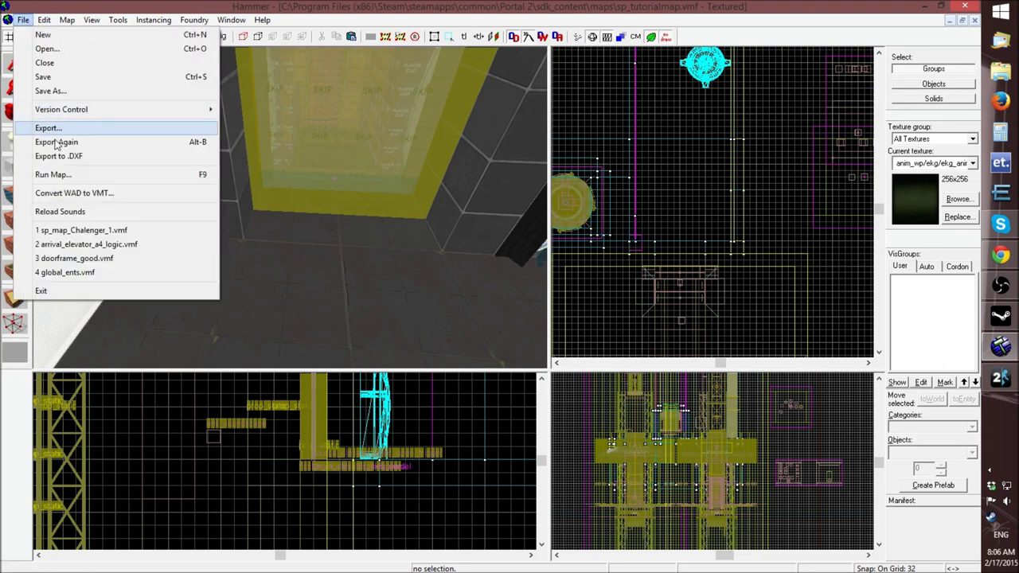
left_click(69, 172)
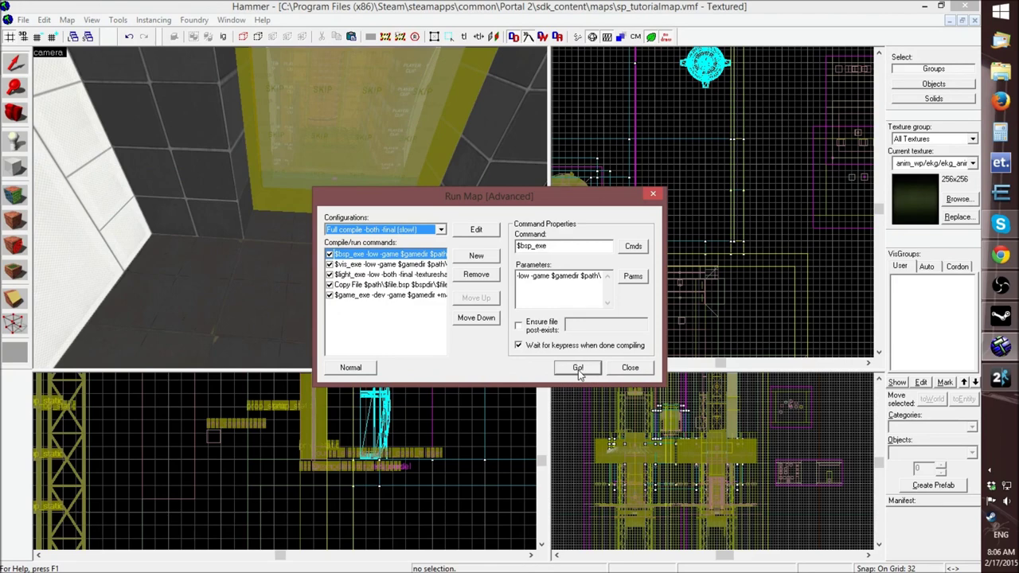
left_click(578, 368)
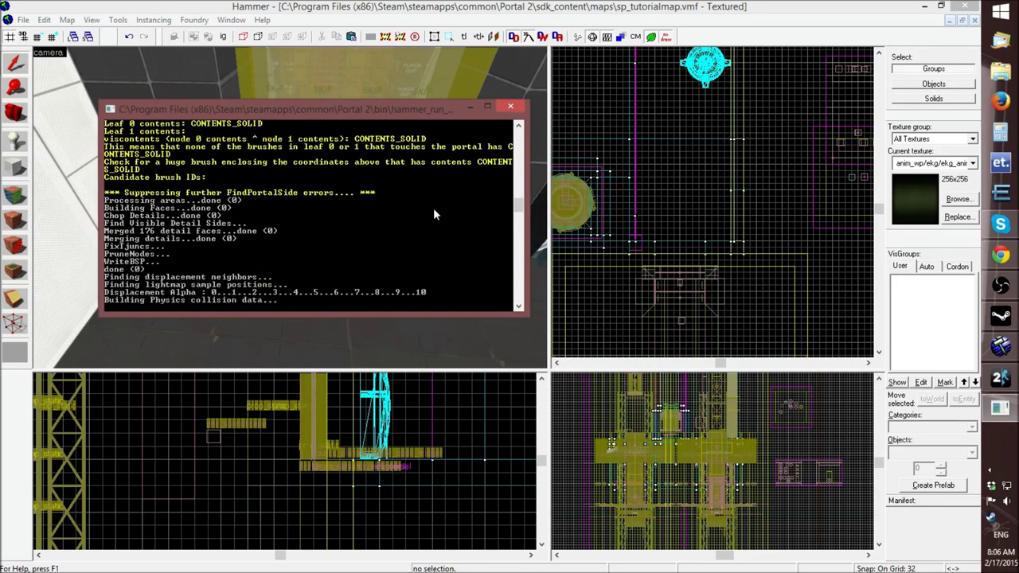
key("Return")
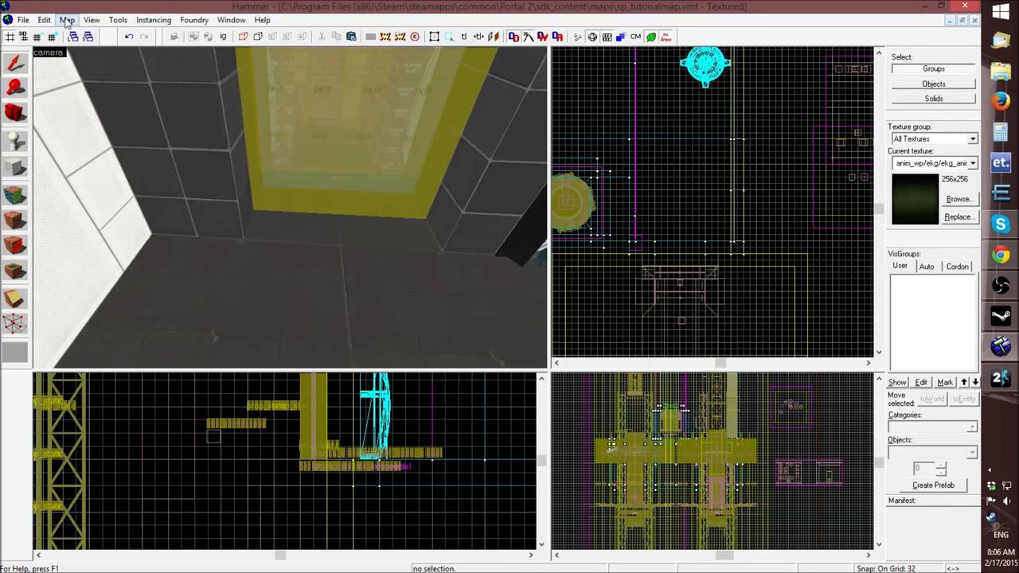
Load the default pointfile sp_tutorialmap.lin to show the leak line
left_click(67, 20)
left_click(112, 170)
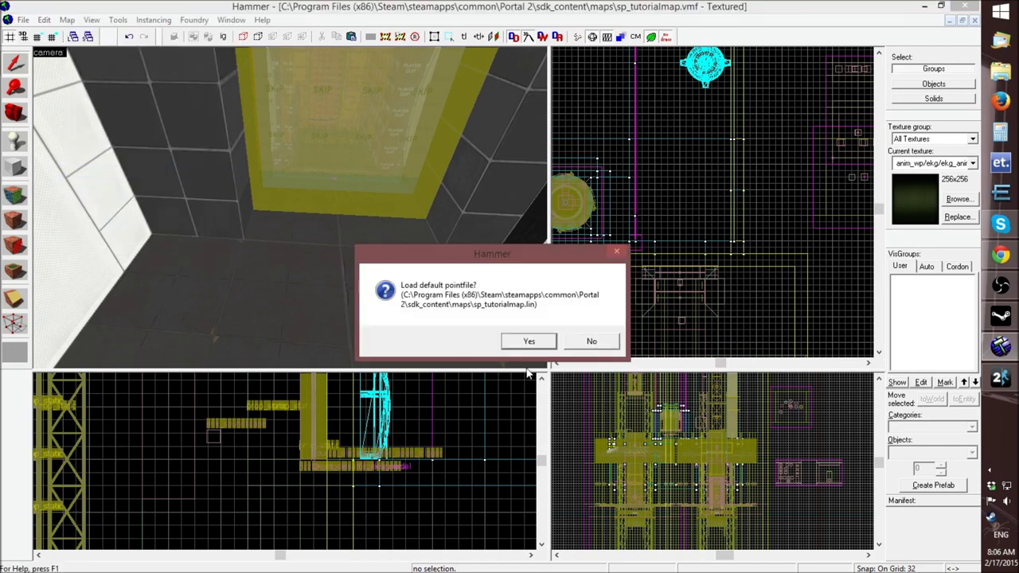
left_click(530, 342)
Follow the red leak line through the chamber and along its outer nodraw walls to examine the corner where it escapes
key("z")
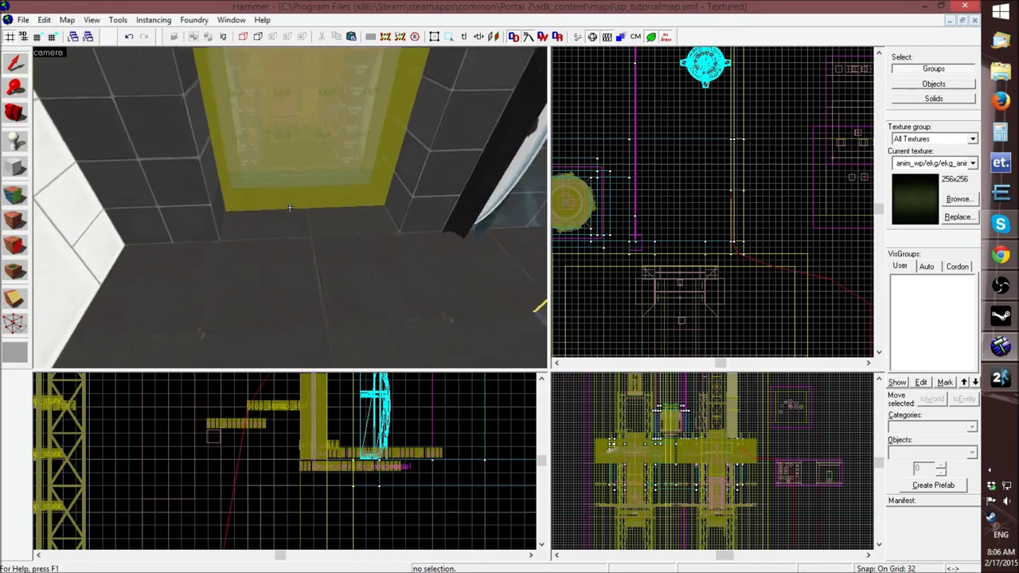
key("w")
key("w")
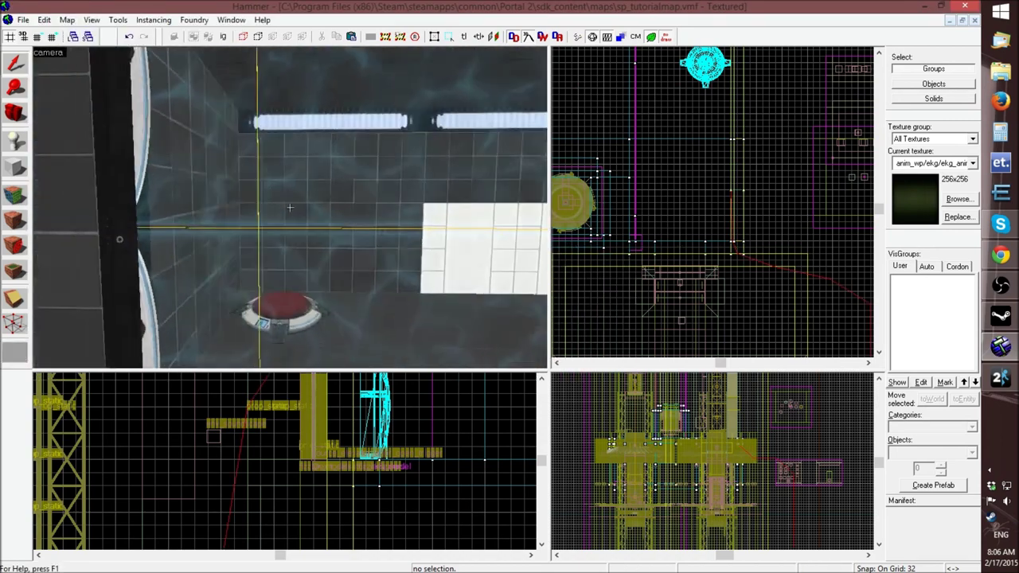
key("w")
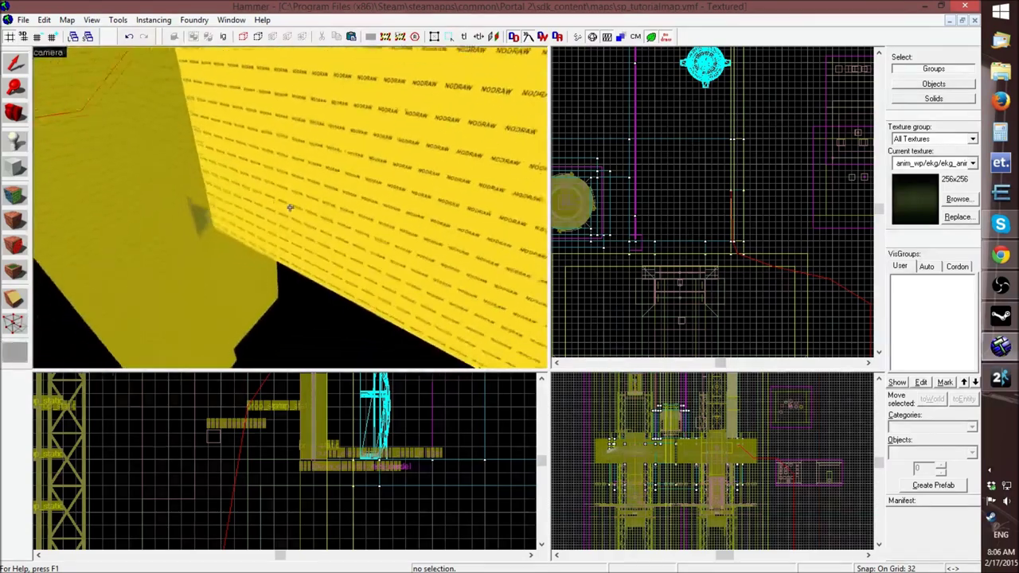
key("w")
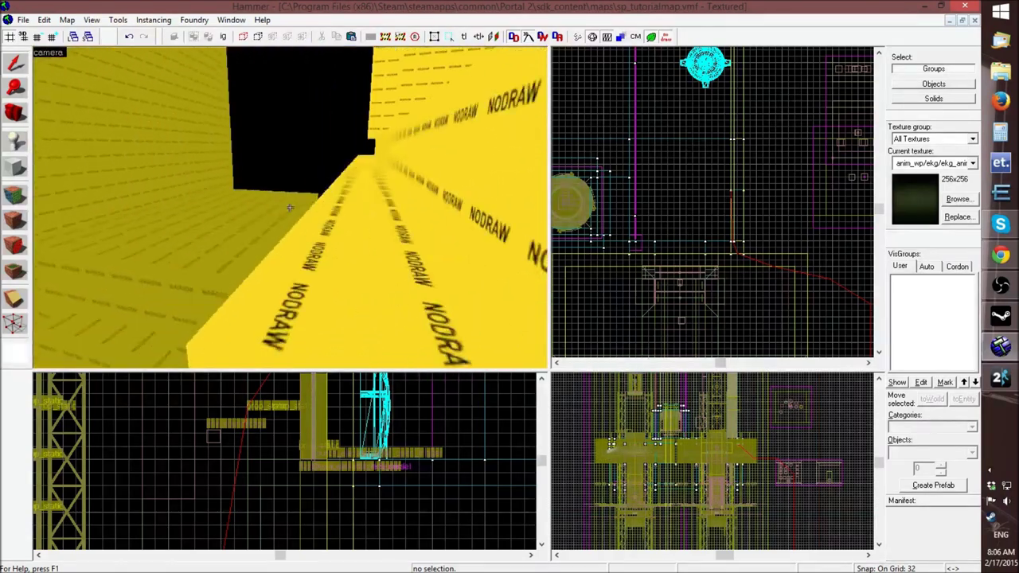
key("w")
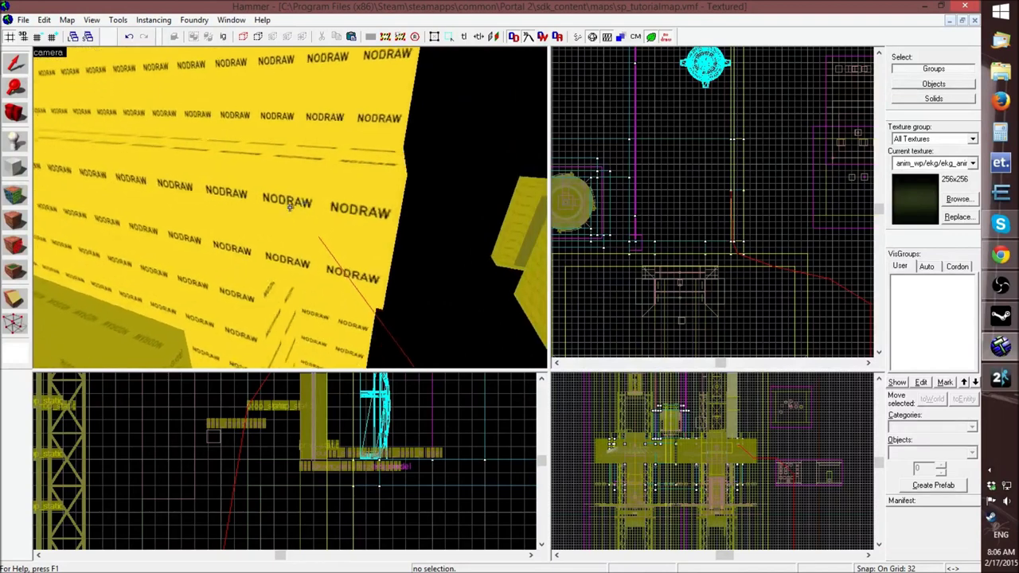
key("w")
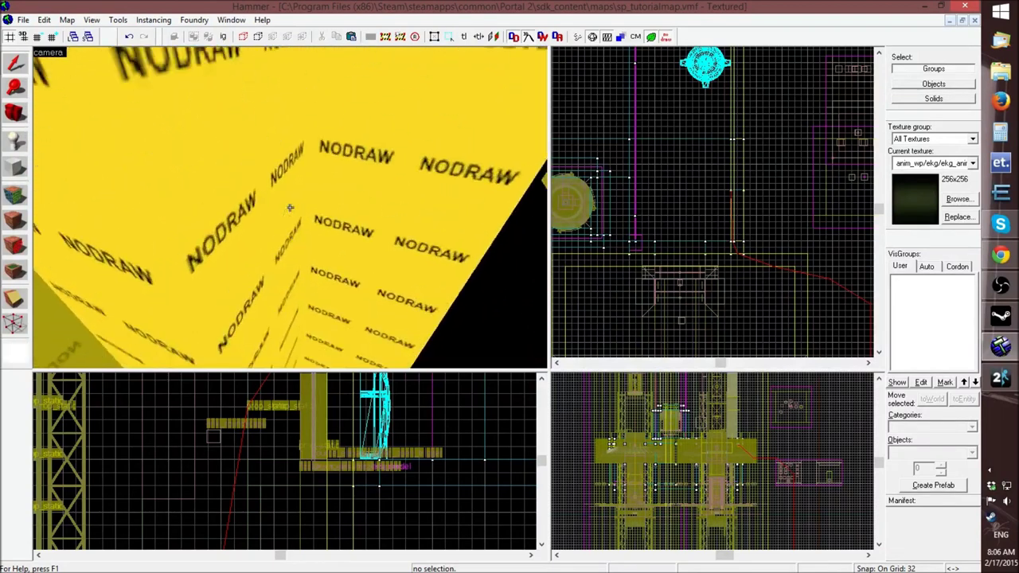
key("w")
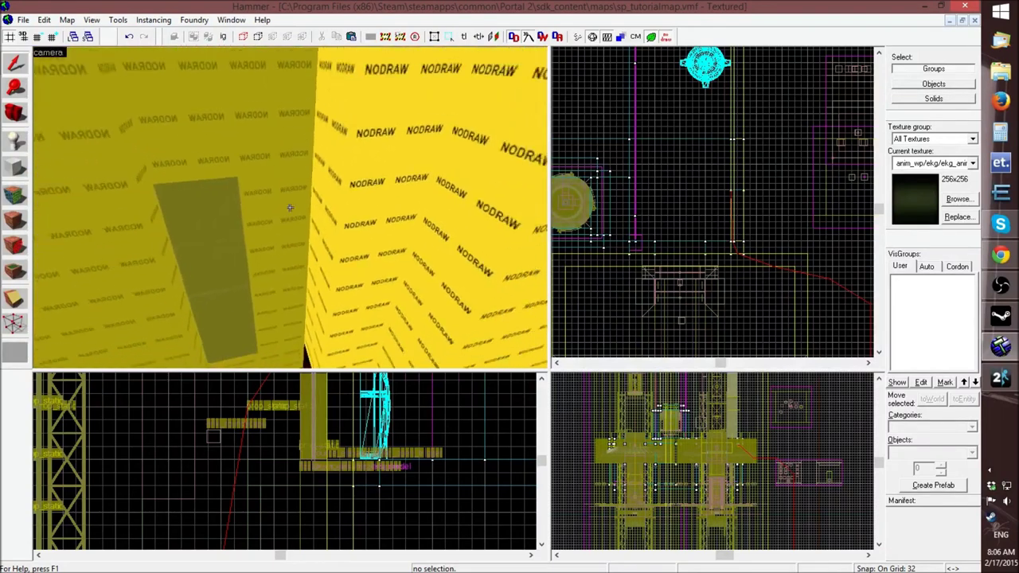
key("w")
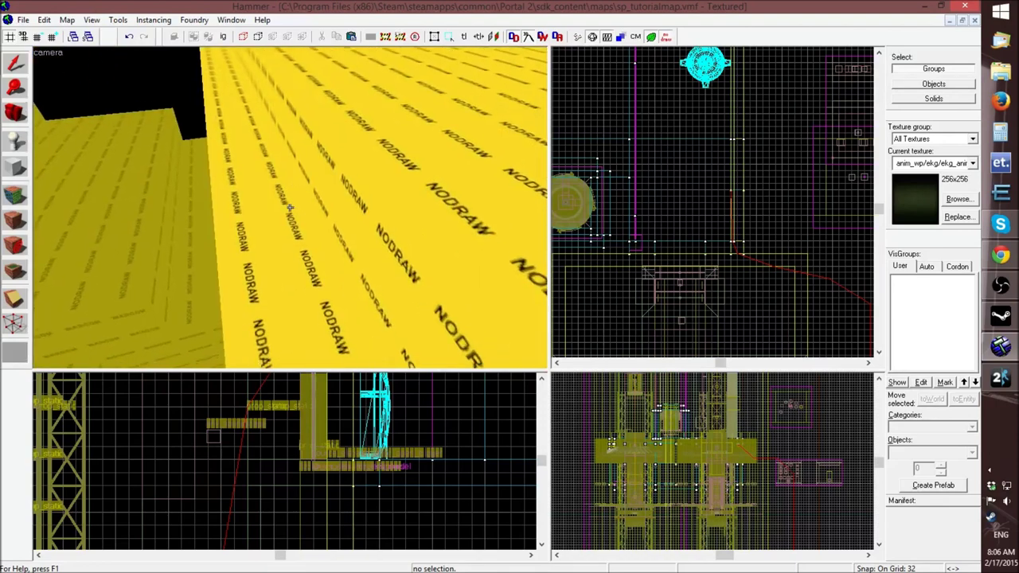
key("w")
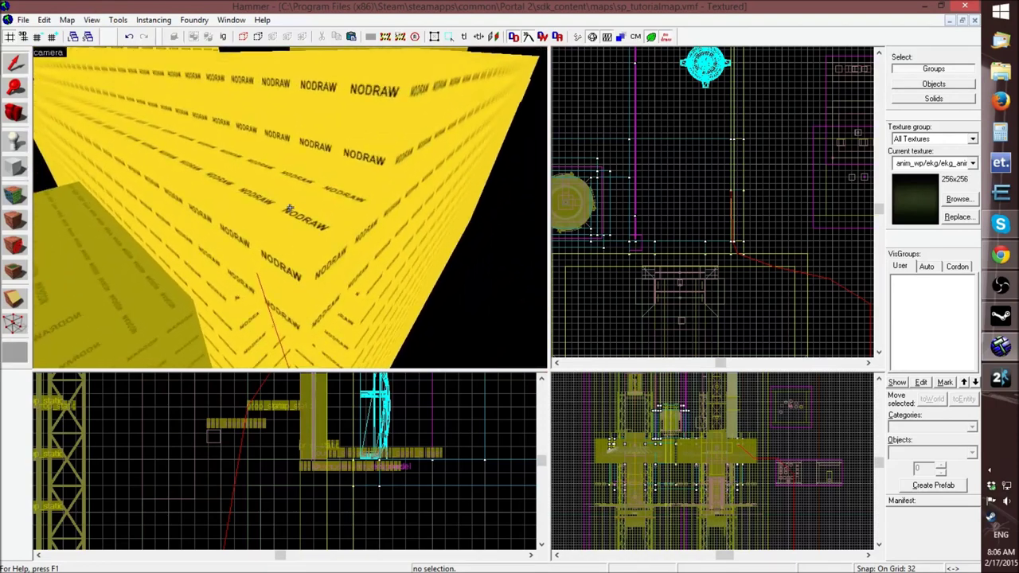
key("w")
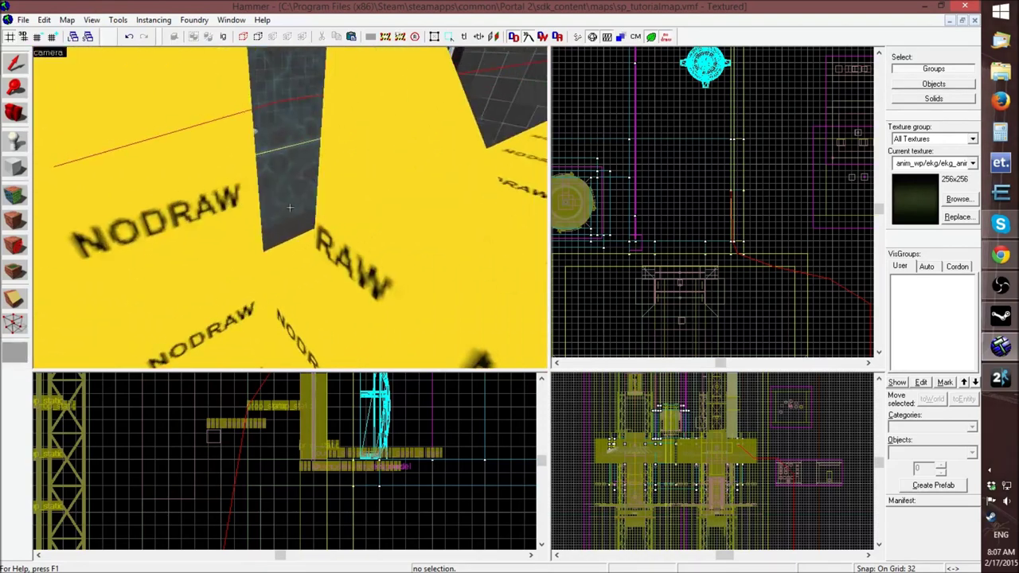
key("w")
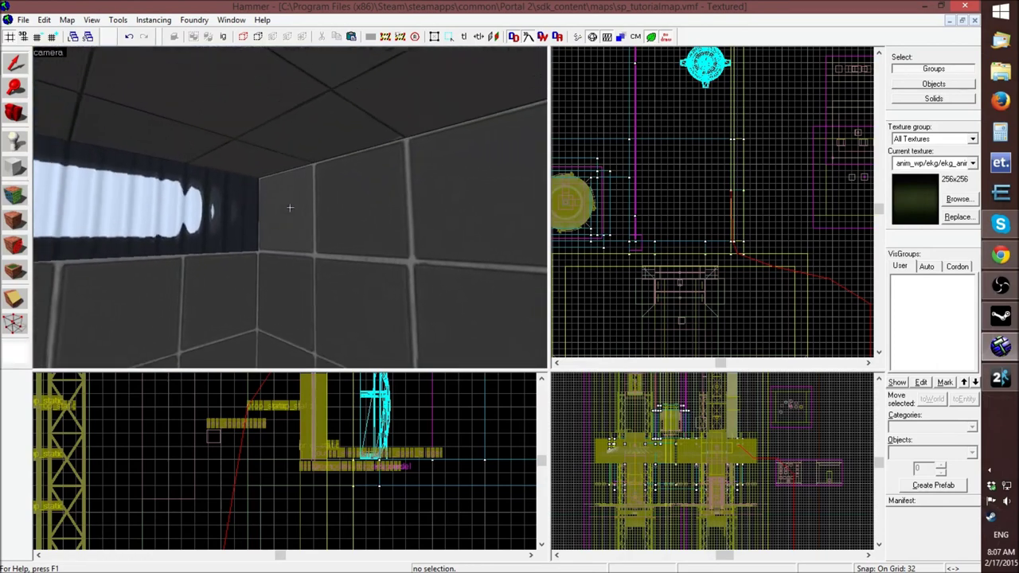
key("d")
key("w")
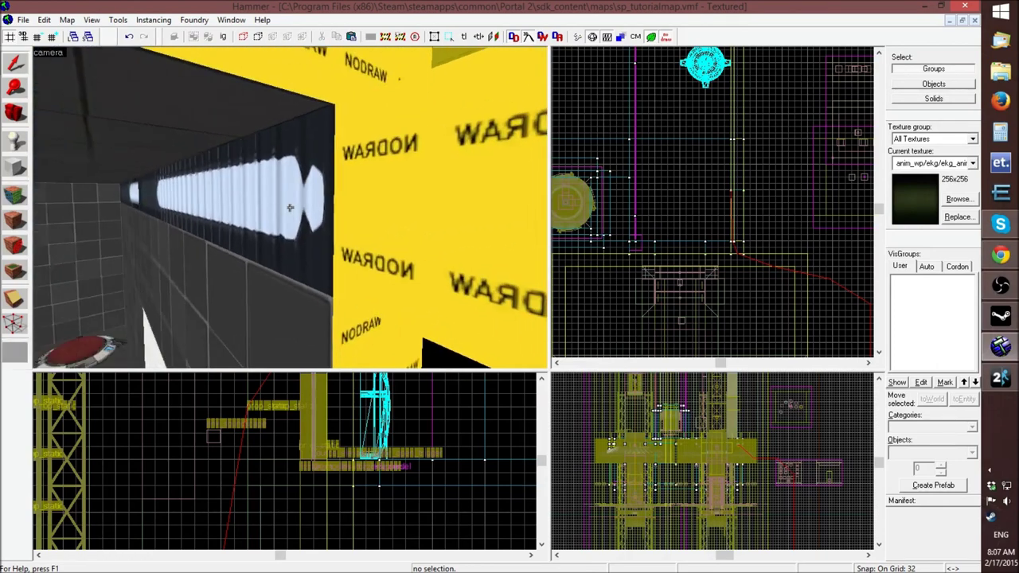
key("z")
Switch selection from groups to individual objects and check the properties of the small nodraw corner block at the leak
left_click(333, 213)
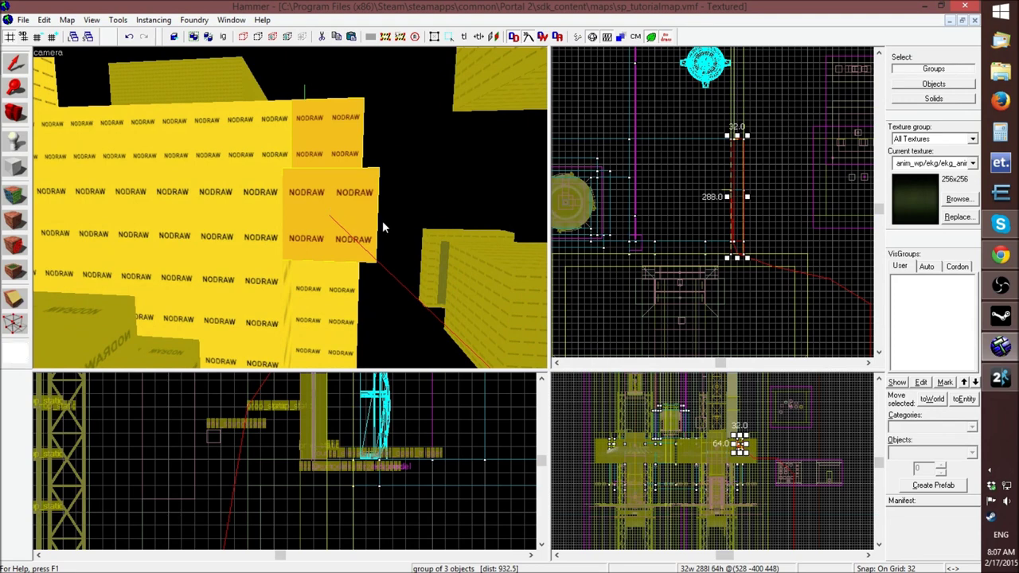
left_click(765, 234)
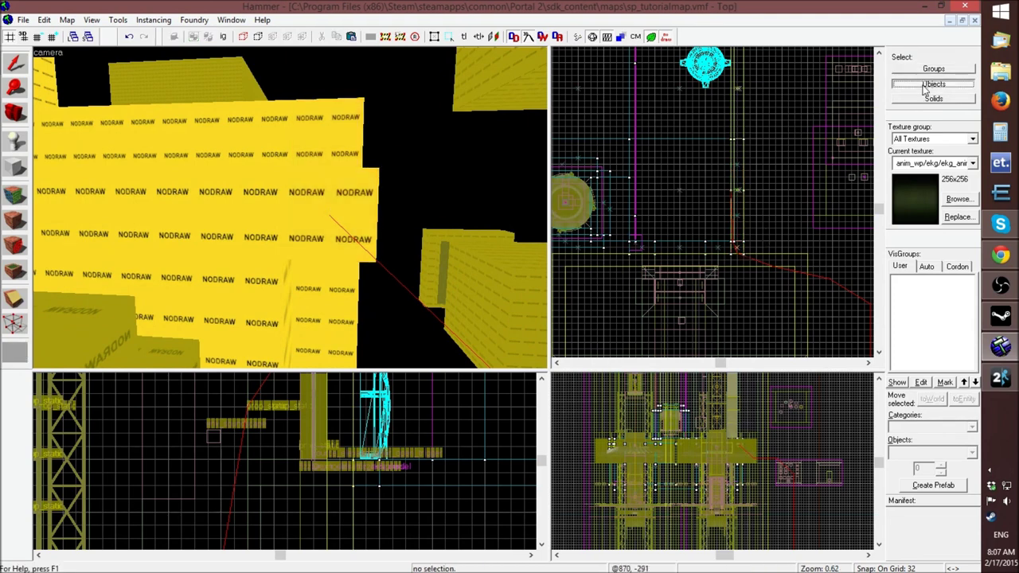
left_click(348, 215)
key("alt+Return")
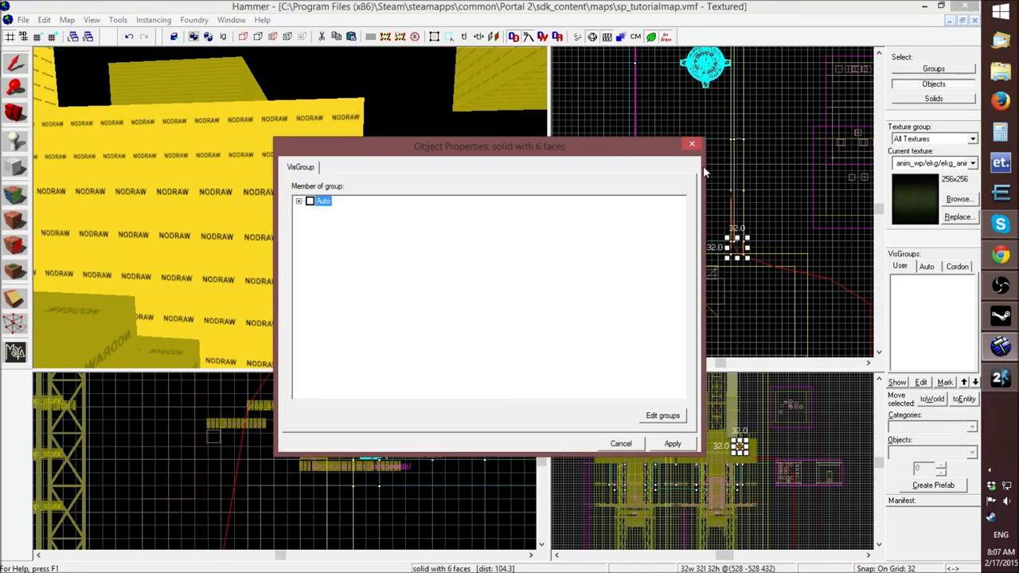
left_click(692, 146)
left_click(659, 220)
Stretch the nodraw corner block at the leak to 96 units tall in the front view and clear the selection
key("z")
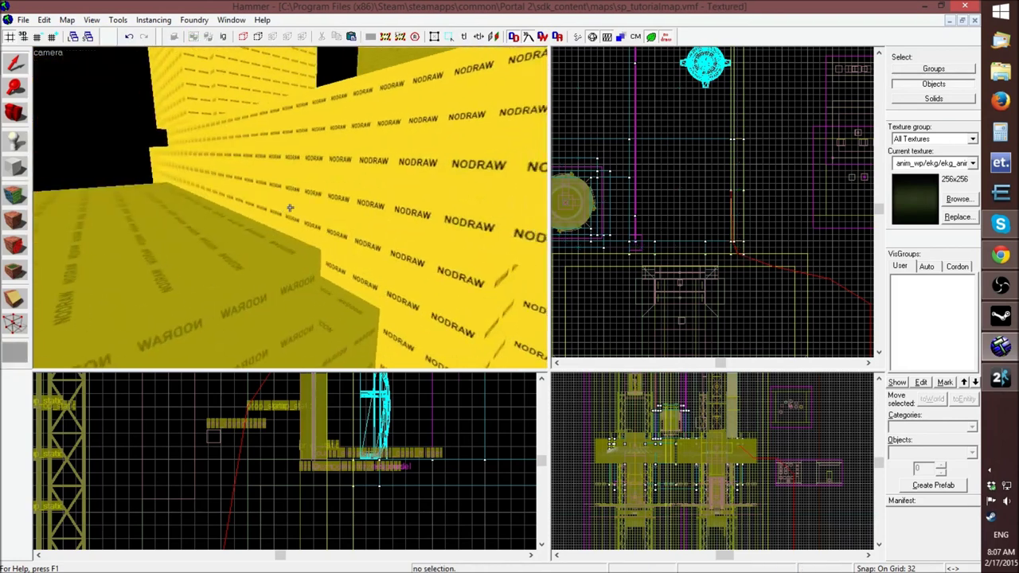
key("a")
key("w")
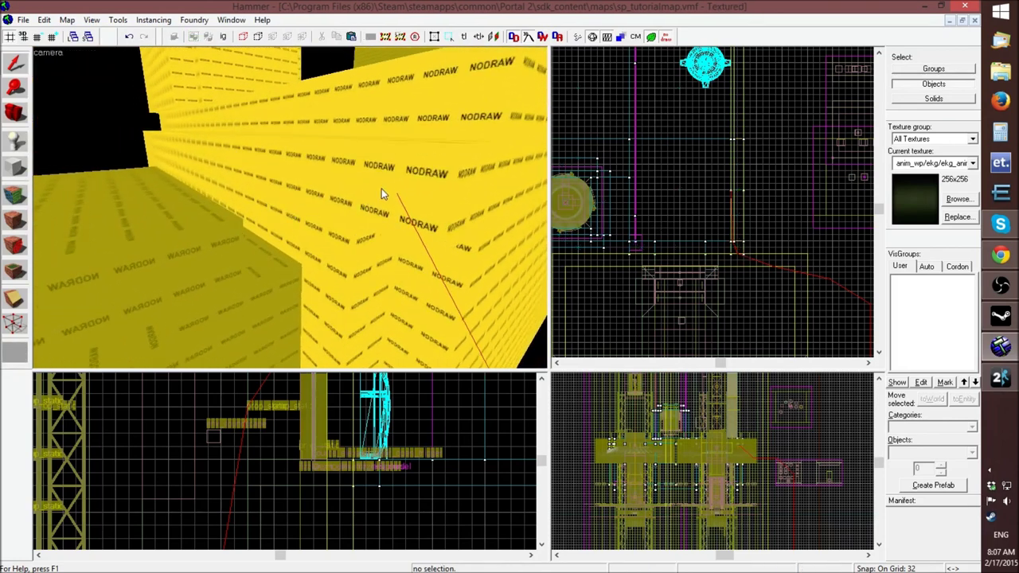
left_click(393, 184)
key("w")
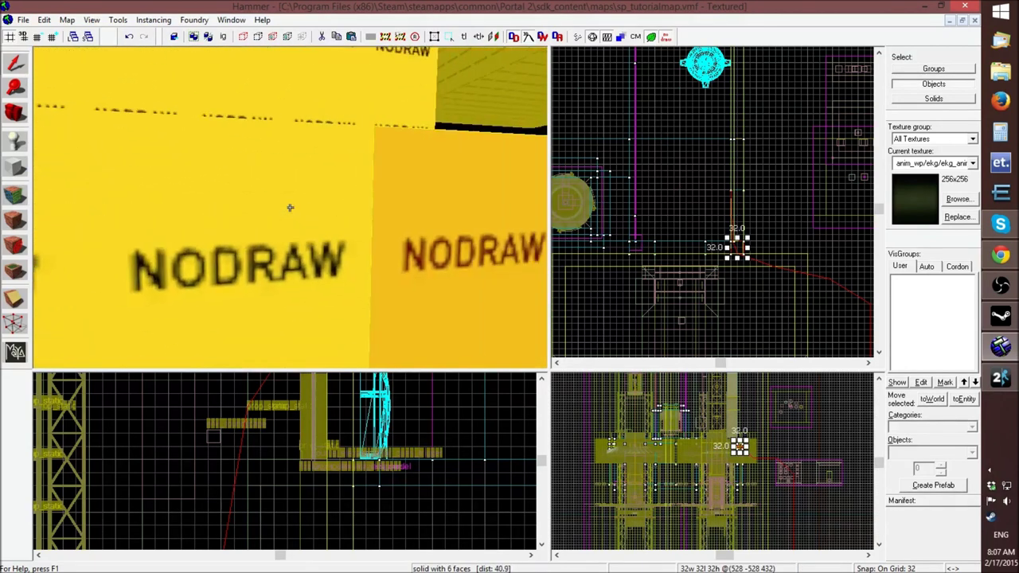
key("s")
key("w")
key("s")
key("z")
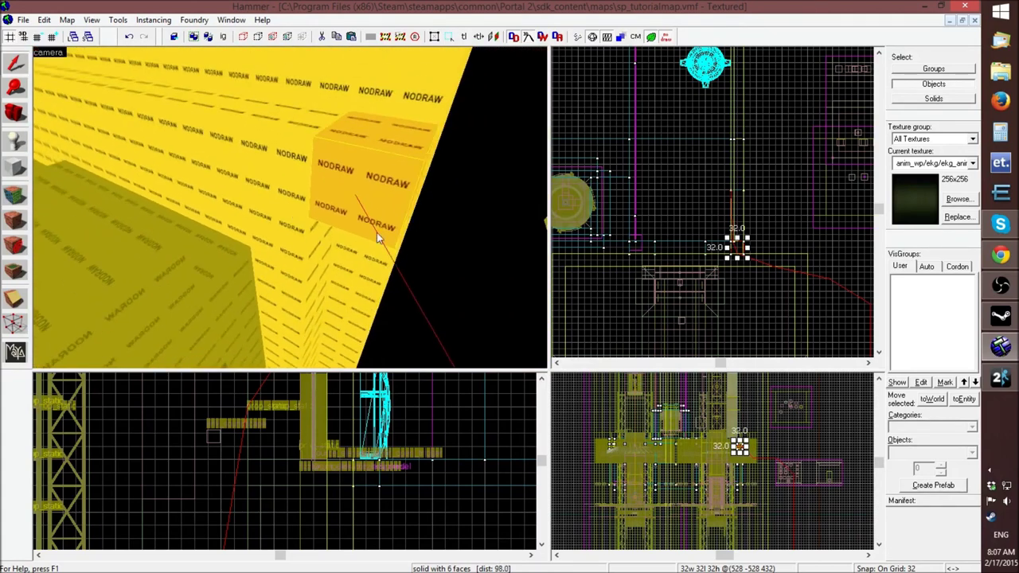
scroll(352, 483, "up", 6)
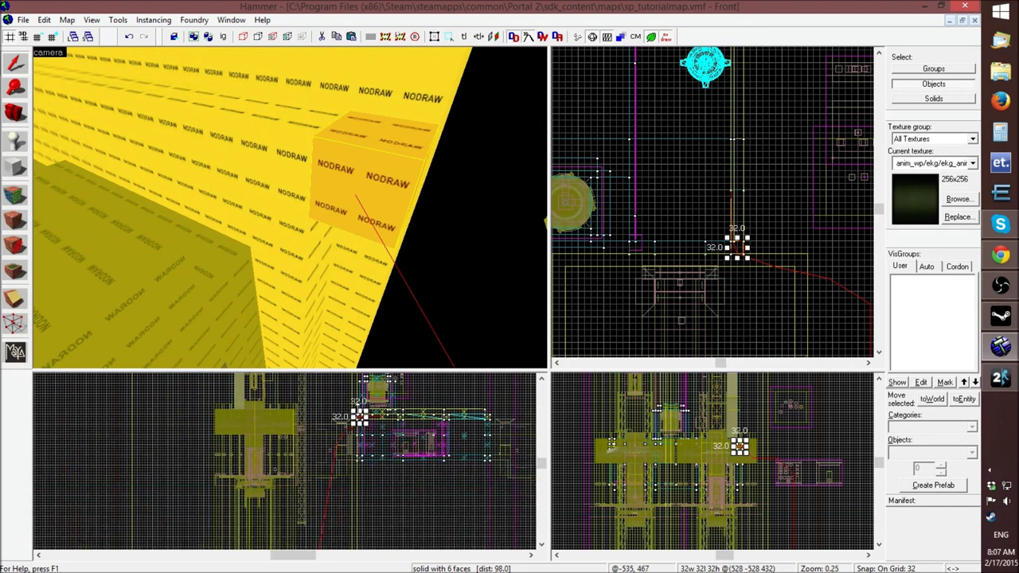
scroll(374, 467, "down", 1)
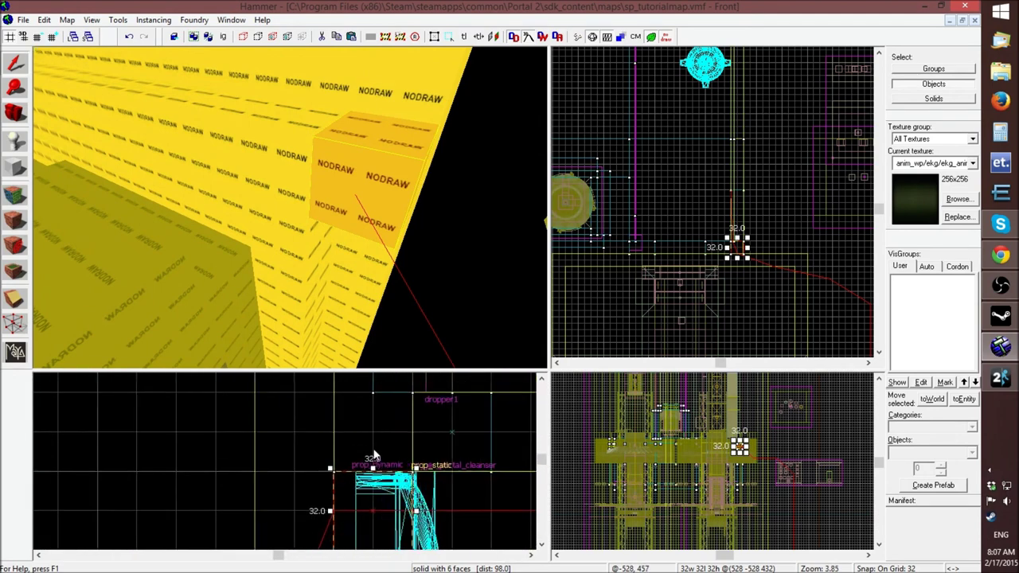
left_click_drag(372, 468, 388, 387)
scroll(370, 408, "down", 5)
scroll(376, 475, "up", 4)
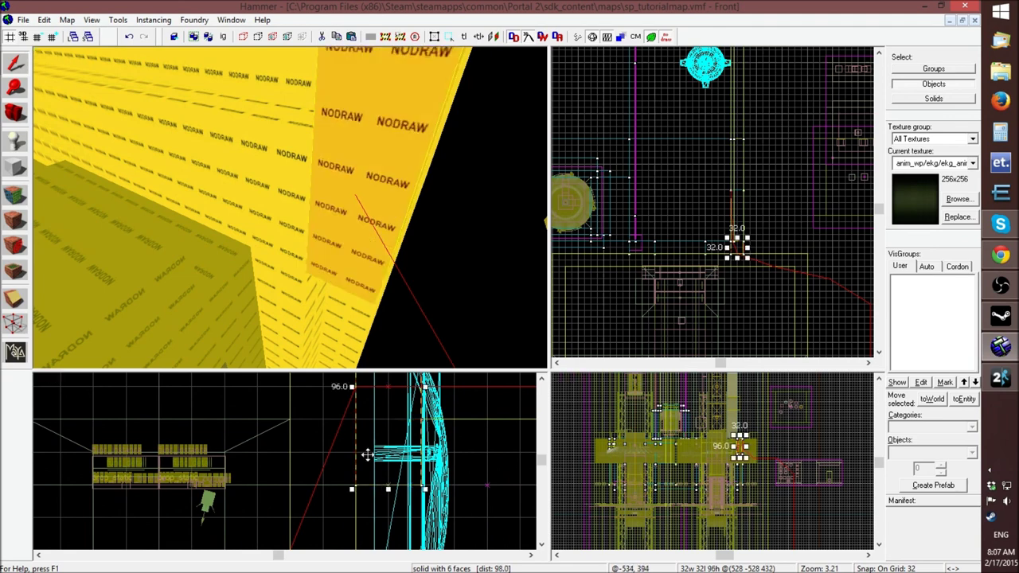
left_click(323, 424)
Save the tutorial map
key("z")
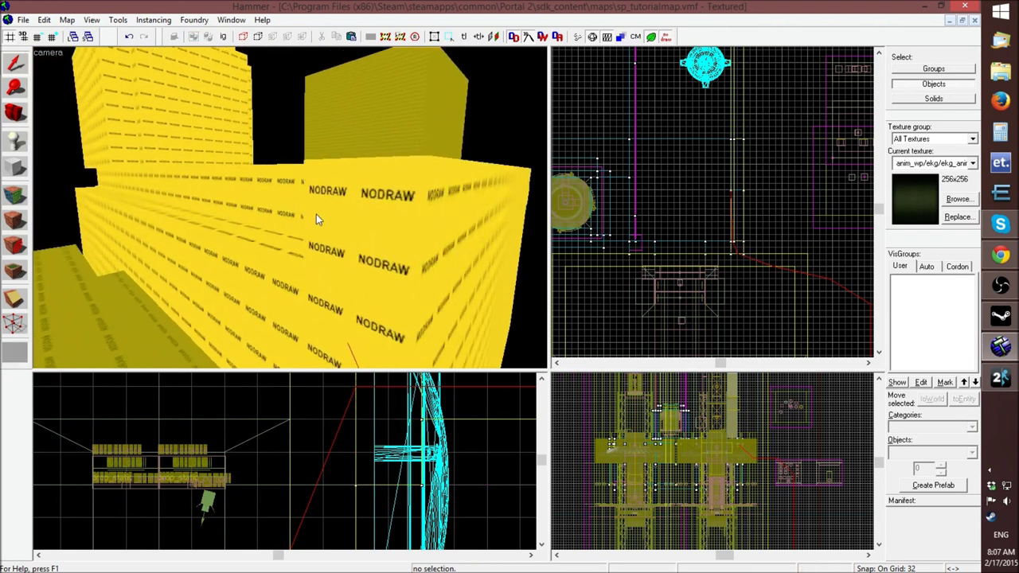
left_click(20, 23)
left_click(50, 77)
Select the 32-unit nodraw block at the chamber's next outer corner and extend it down and up to 96 units tall
key("z")
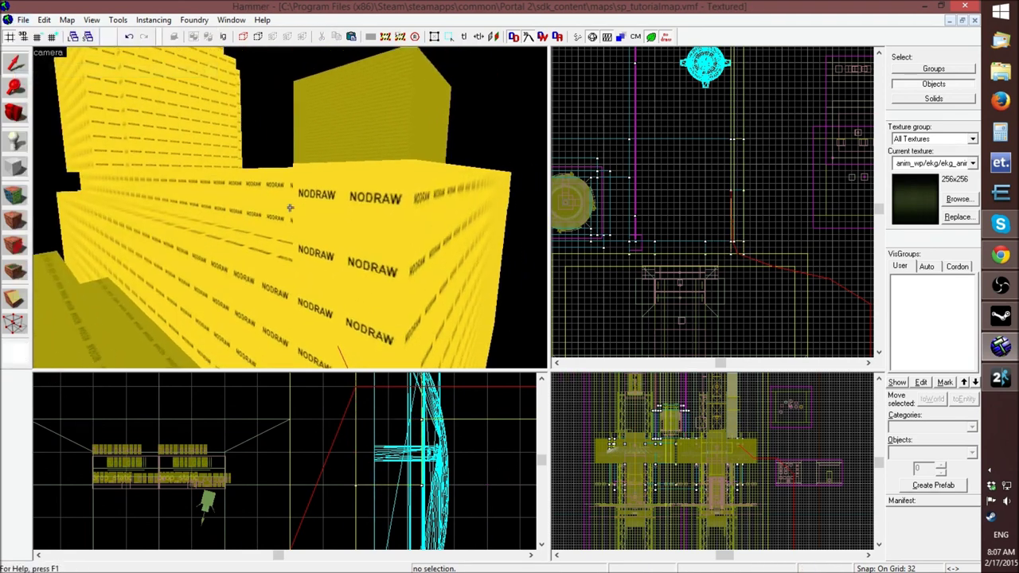
key("d")
key("d")
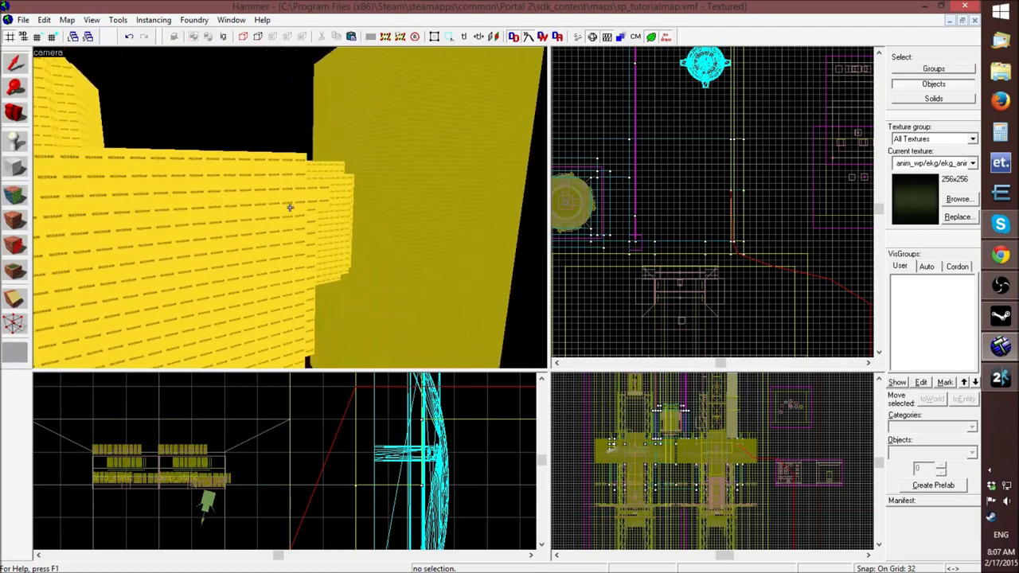
key("z")
left_click(287, 174)
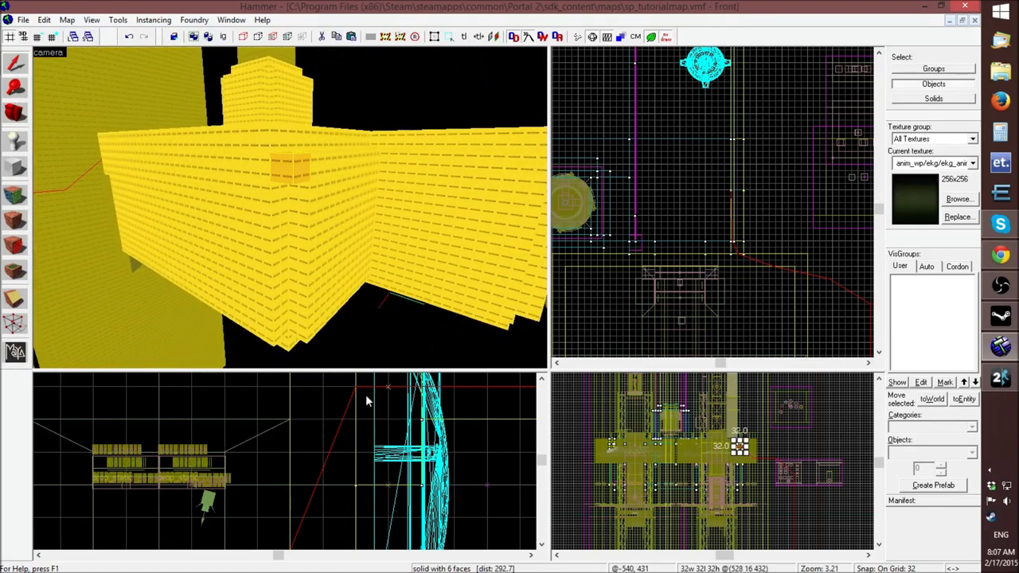
scroll(284, 429, "down", 8)
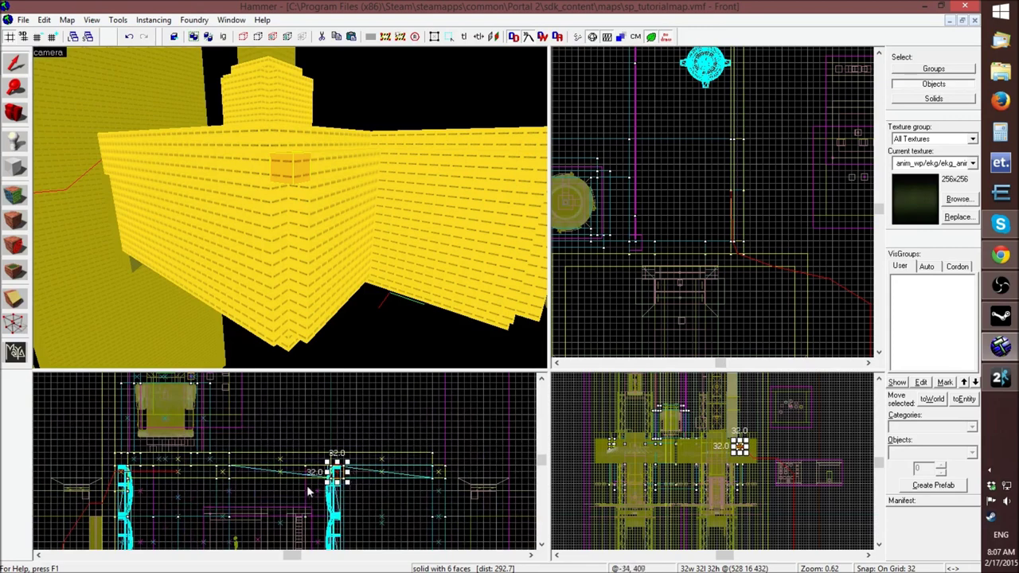
scroll(309, 492, "up", 5)
left_click_drag(404, 448, 405, 476)
scroll(405, 447, "down", 3)
scroll(405, 432, "up", 4)
left_click_drag(406, 426, 399, 385)
Select the 32-unit nodraw block at the far corner on the chamber's opposite side and extend it to 96 units tall
key("z")
key("s")
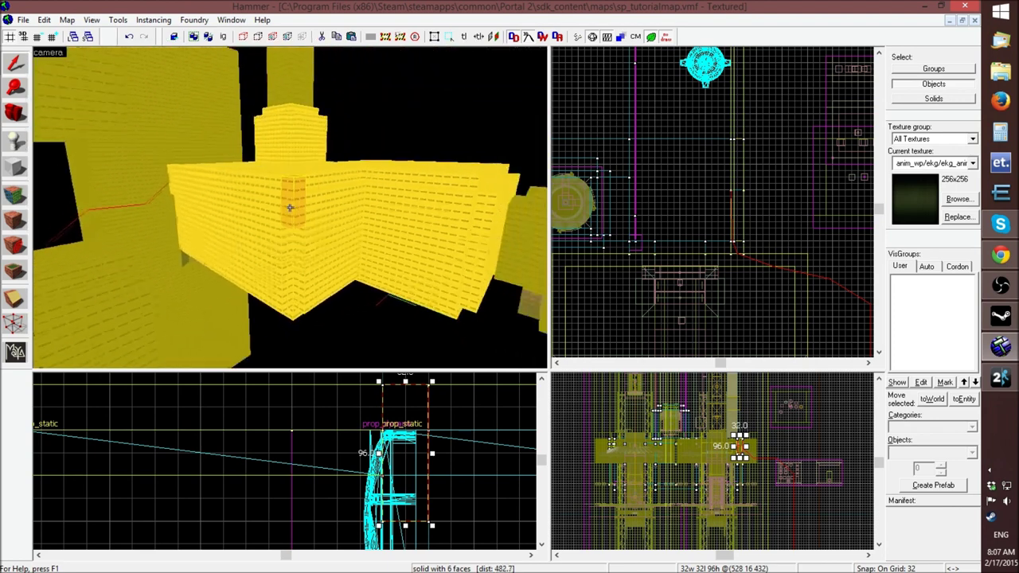
key("d")
key("w")
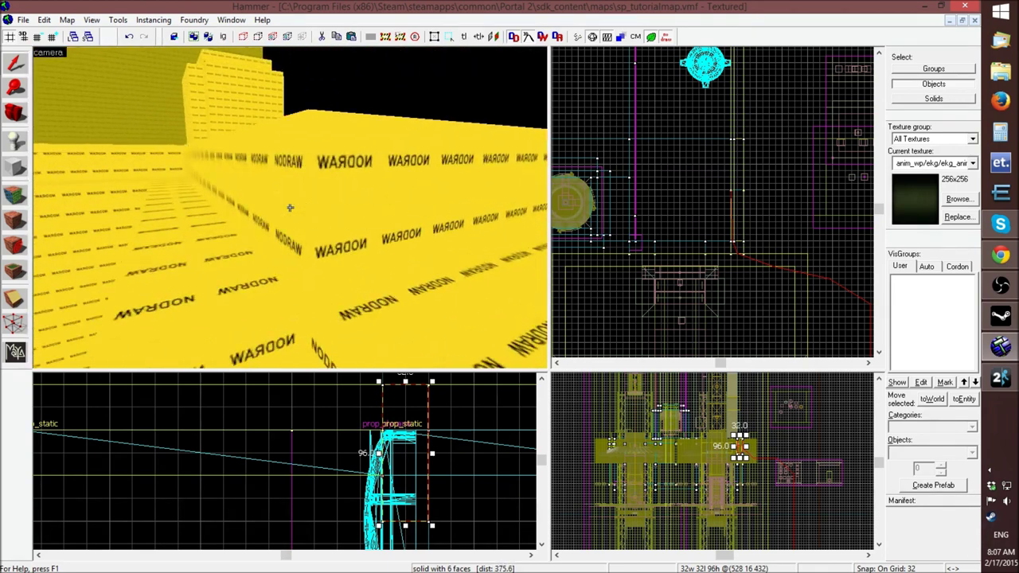
key("s")
key("s")
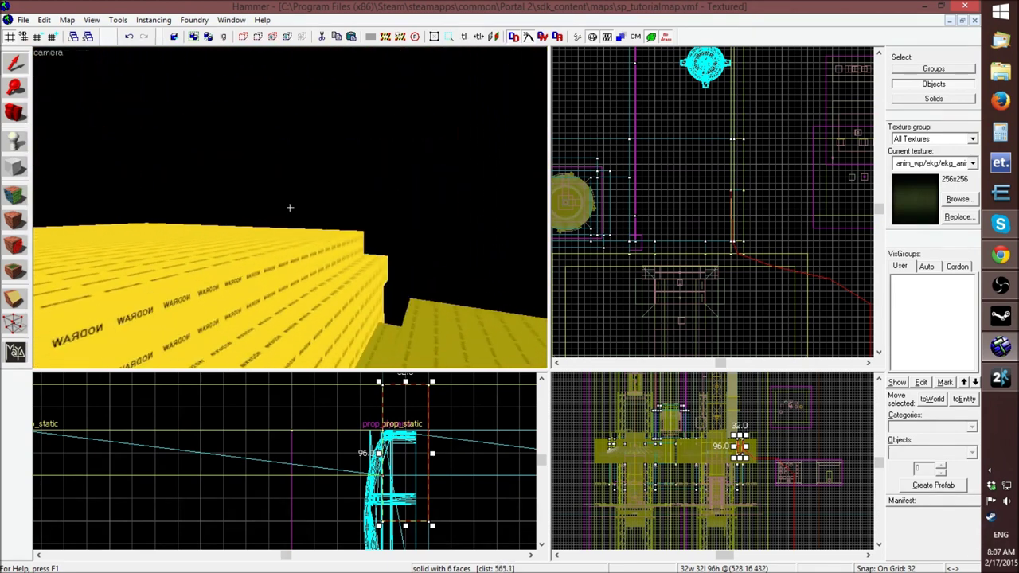
key("d")
key("z")
left_click(252, 235)
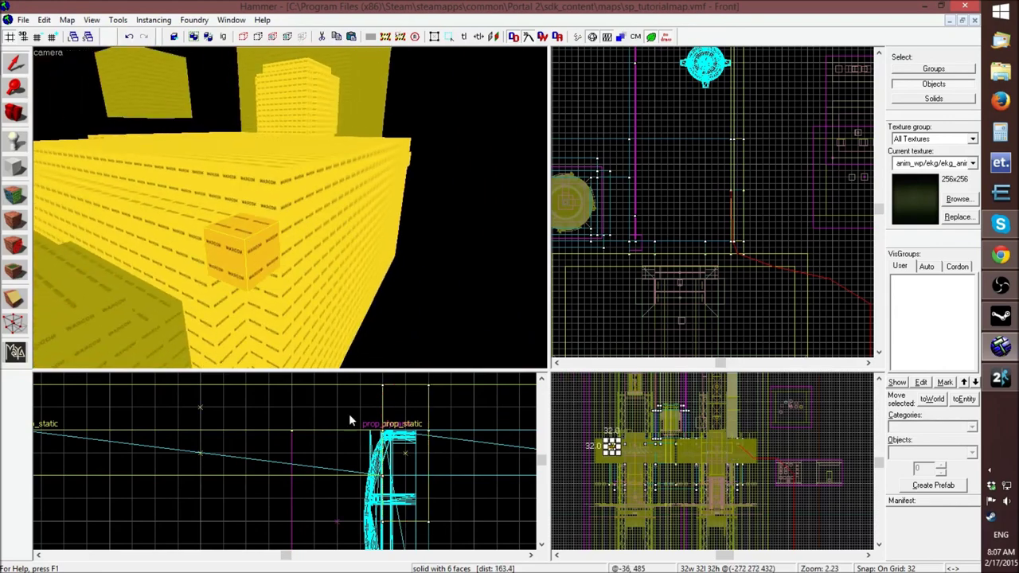
scroll(297, 445, "down", 2)
scroll(404, 450, "up", 3)
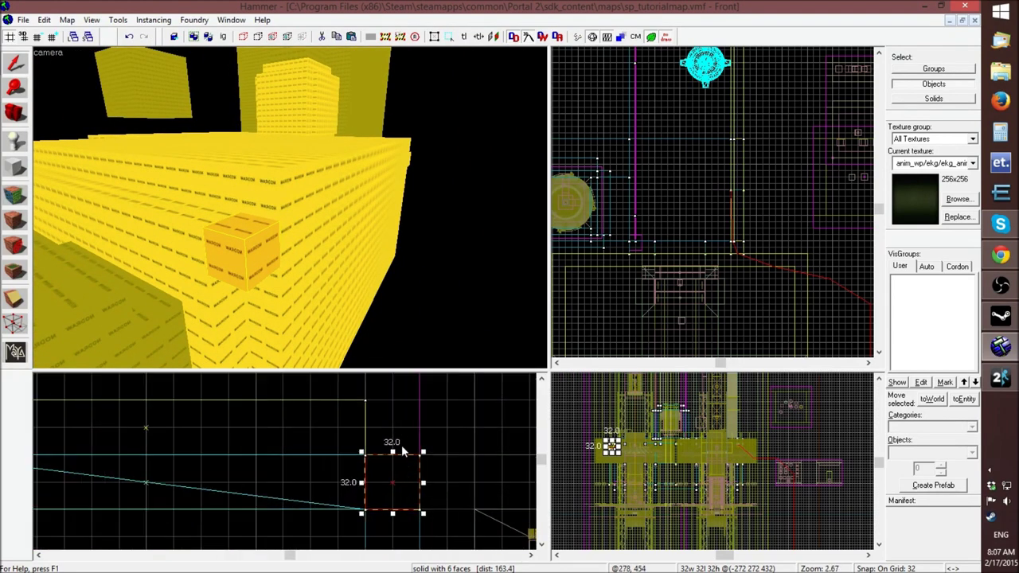
left_click_drag(395, 453, 393, 413)
scroll(393, 413, "down", 4)
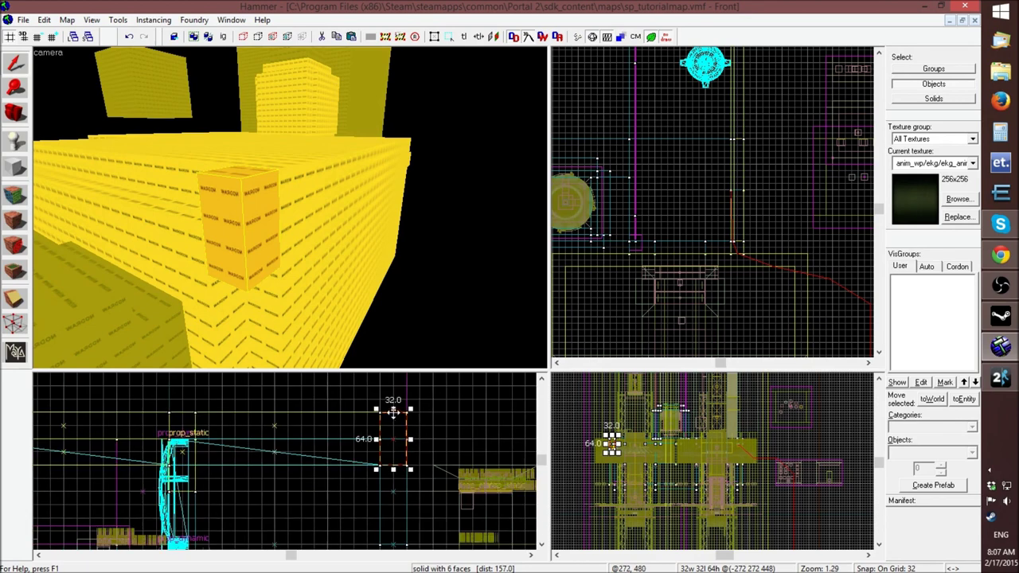
left_click_drag(393, 469, 393, 495)
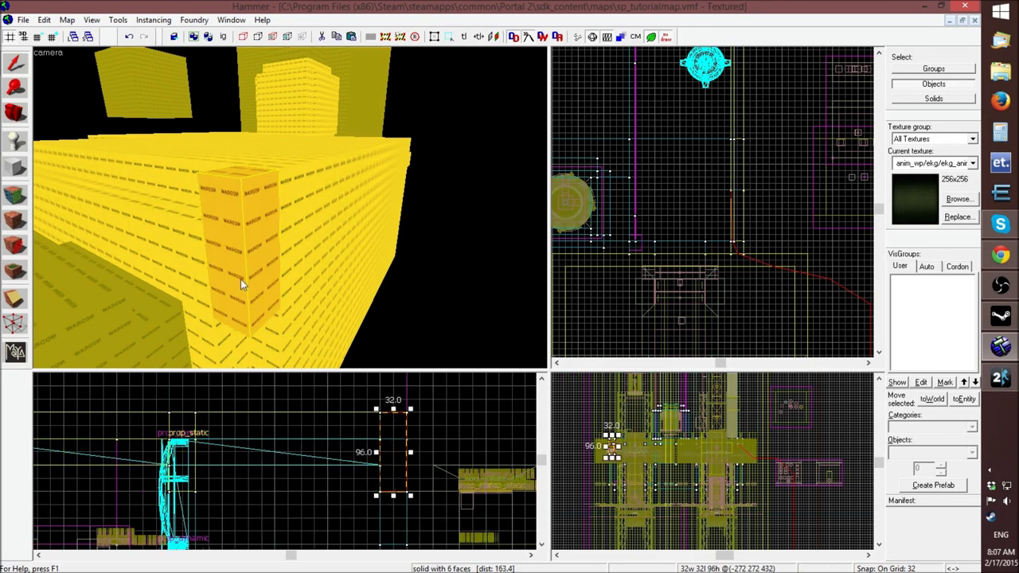
Stretch the 32-unit nodraw block at the chamber's outer corner to 64 units tall in the front view
key("z")
key("s")
key("z")
scroll(270, 440, "up", 5)
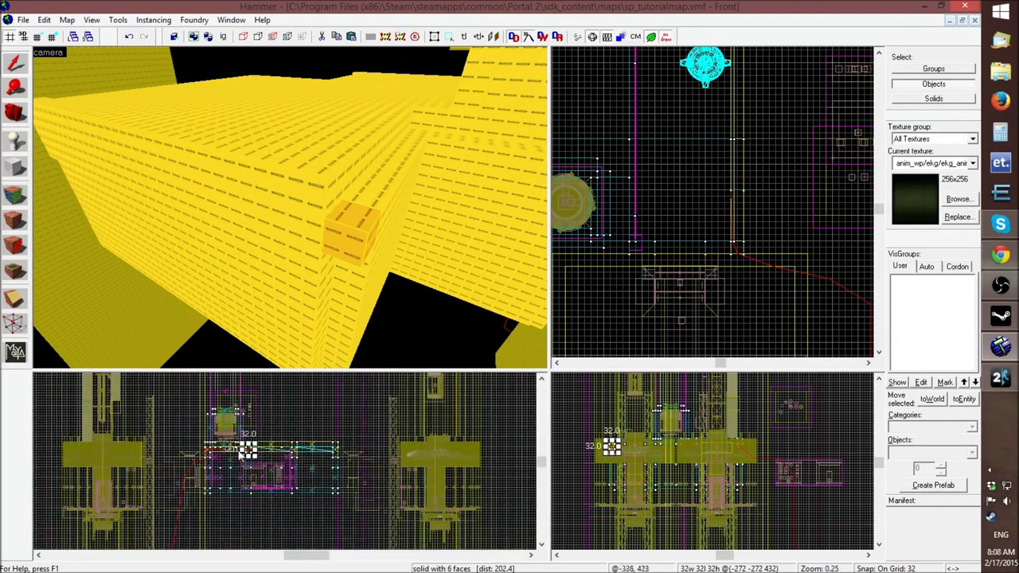
left_click_drag(292, 447, 292, 382)
scroll(298, 452, "down", 2)
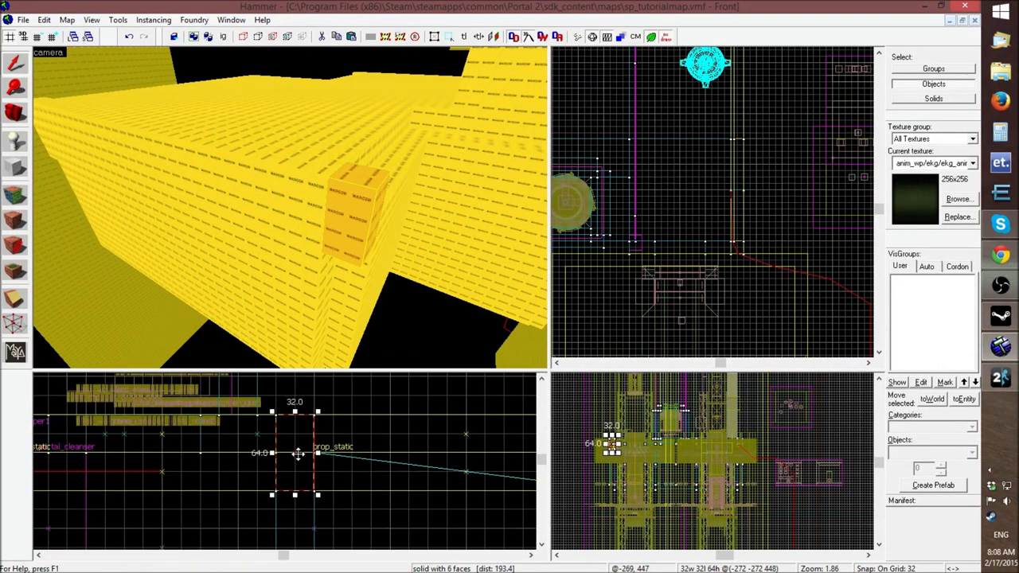
Delete the stretched nodraw corner block, undoing and repeating the deletion to compare the corner with and without it
scroll(293, 503, "up", 2)
key("Delete")
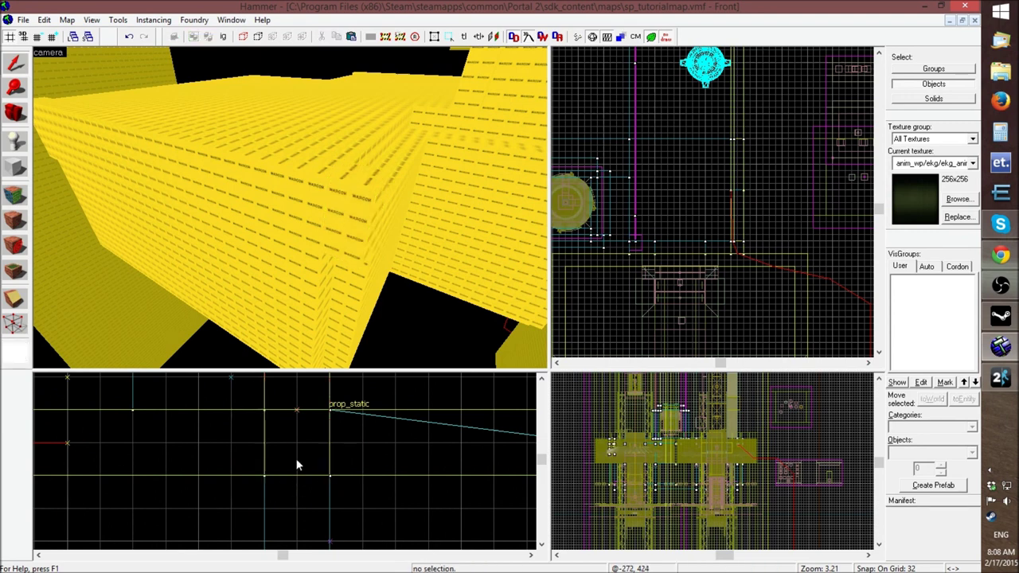
key("ctrl+z")
key("Delete")
key("ctrl+z")
key("Delete")
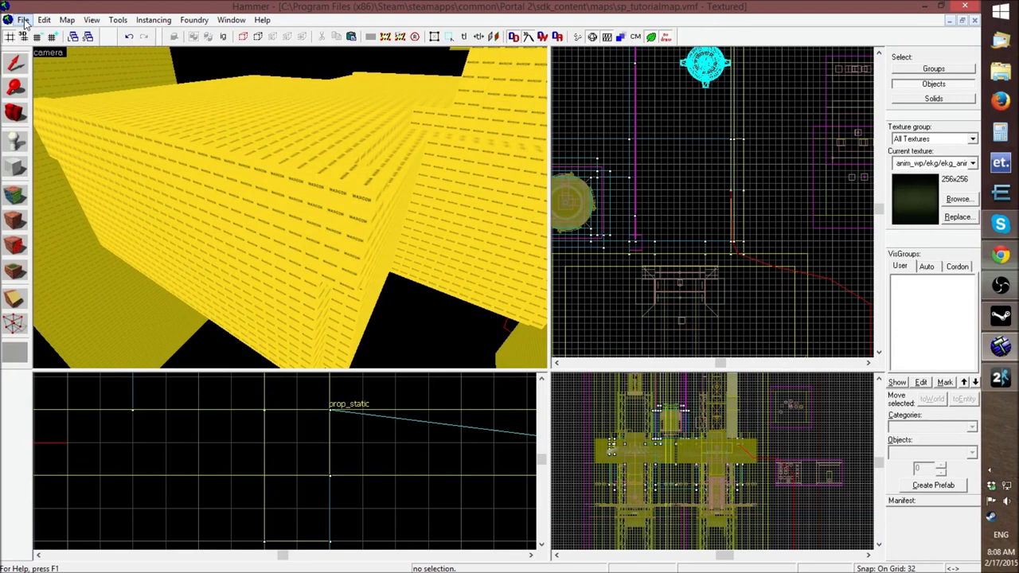
Save the tutorial map and compile it with the full -both -final configuration
left_click(24, 20)
left_click(42, 78)
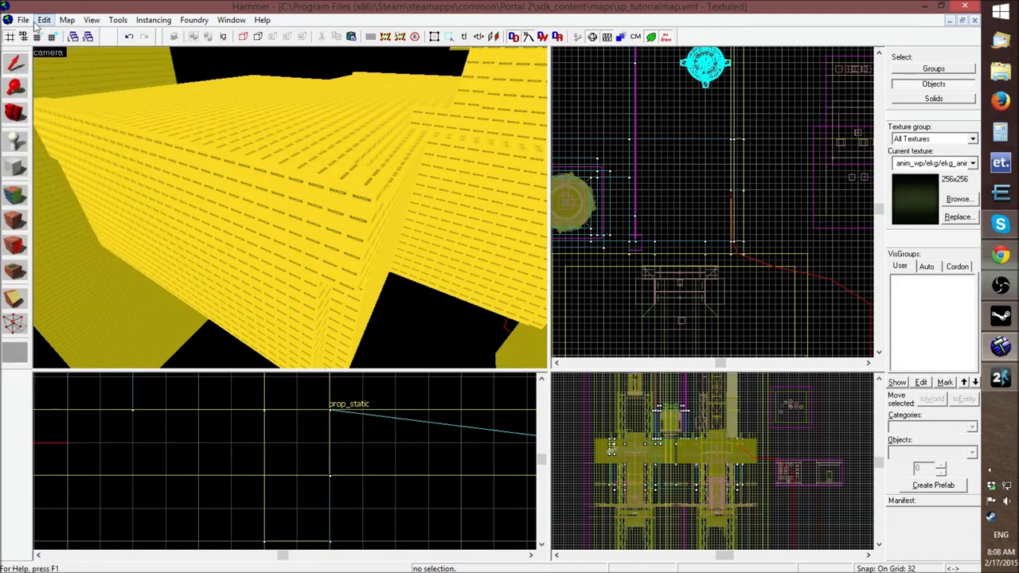
left_click(24, 20)
left_click(84, 173)
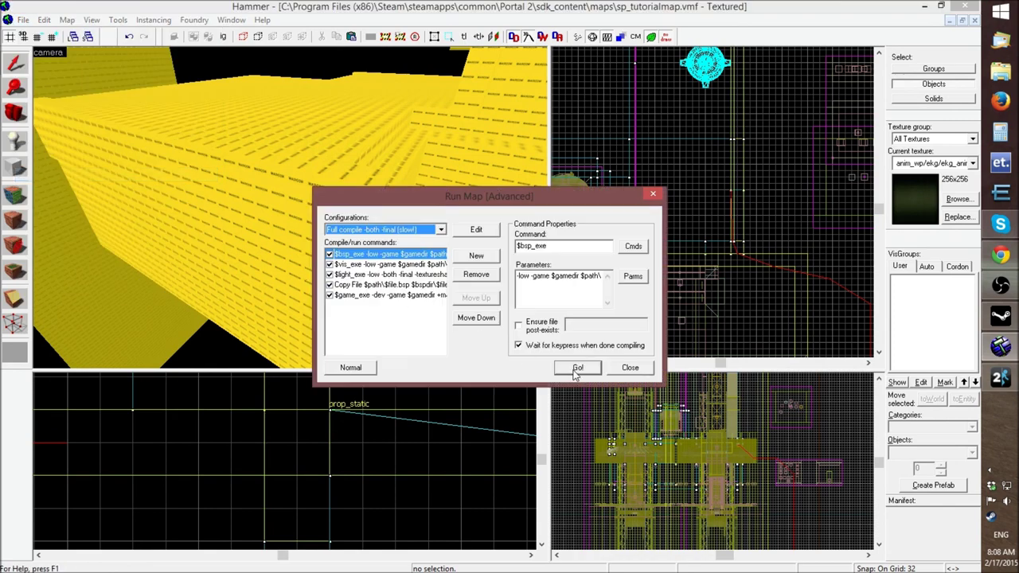
left_click(577, 369)
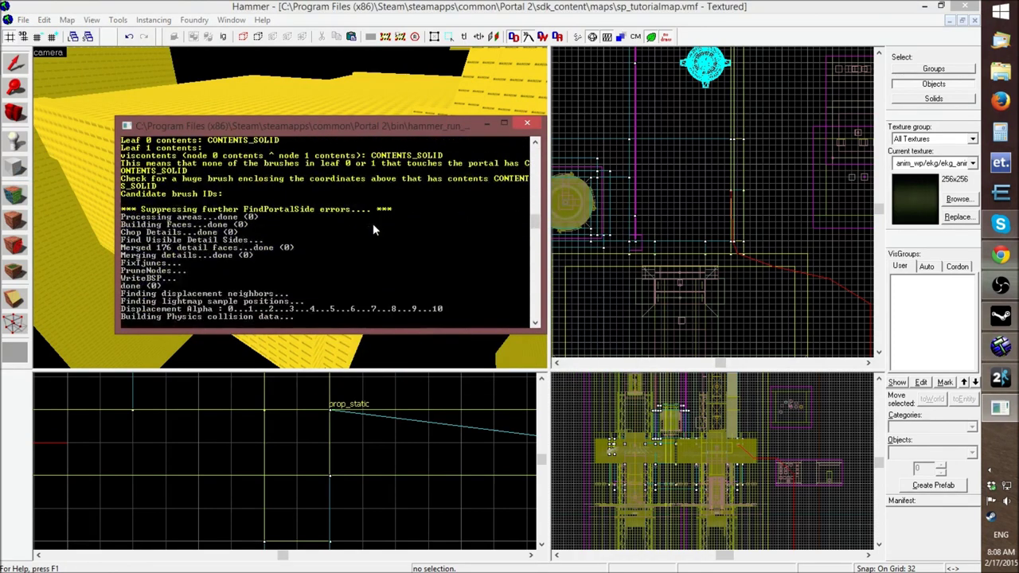
Load the default pointfile for sp_tutorialmap to display the current leak line
left_click(67, 19)
left_click(87, 168)
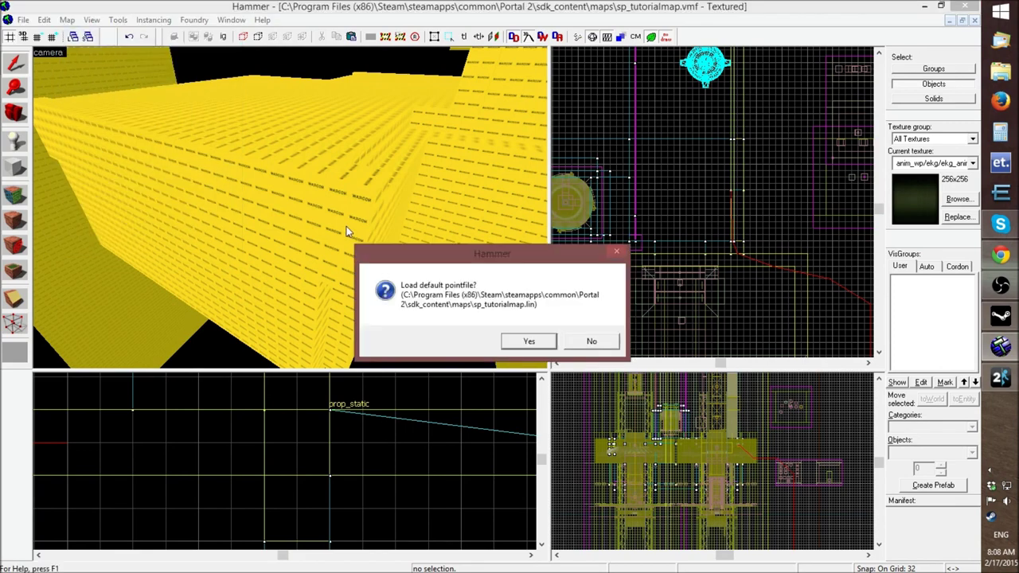
left_click(523, 347)
Follow the red leak line into the chamber and inspect the dark tiled wall it passes through
key("z")
key("w")
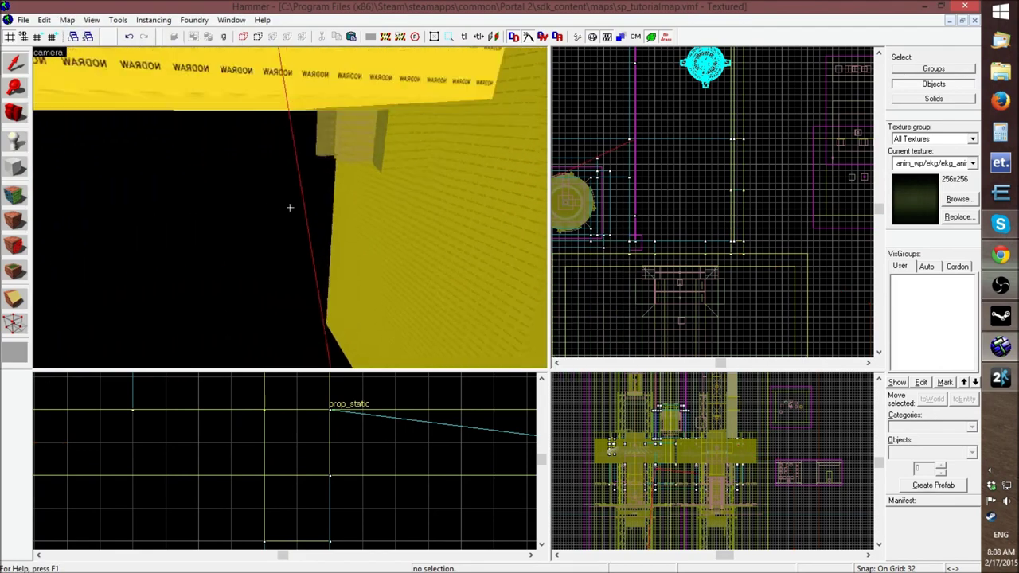
key("s")
key("w")
key("w")
key("w")
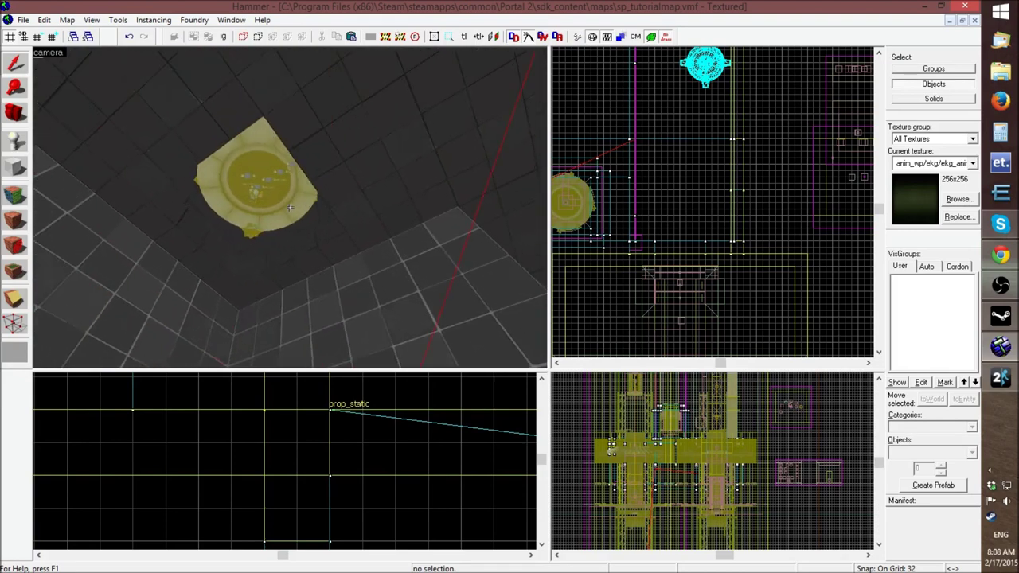
key("w")
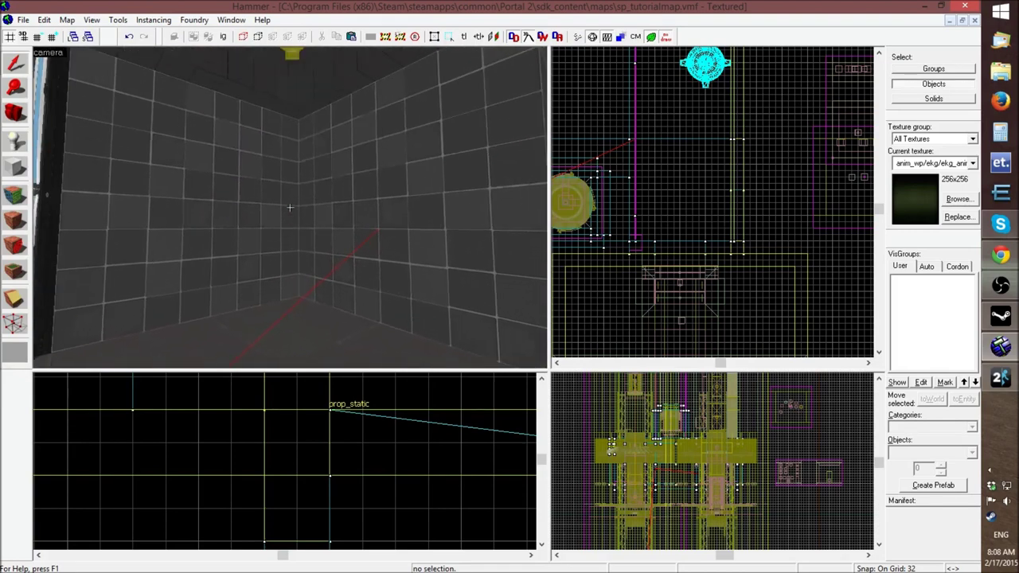
left_click(332, 214)
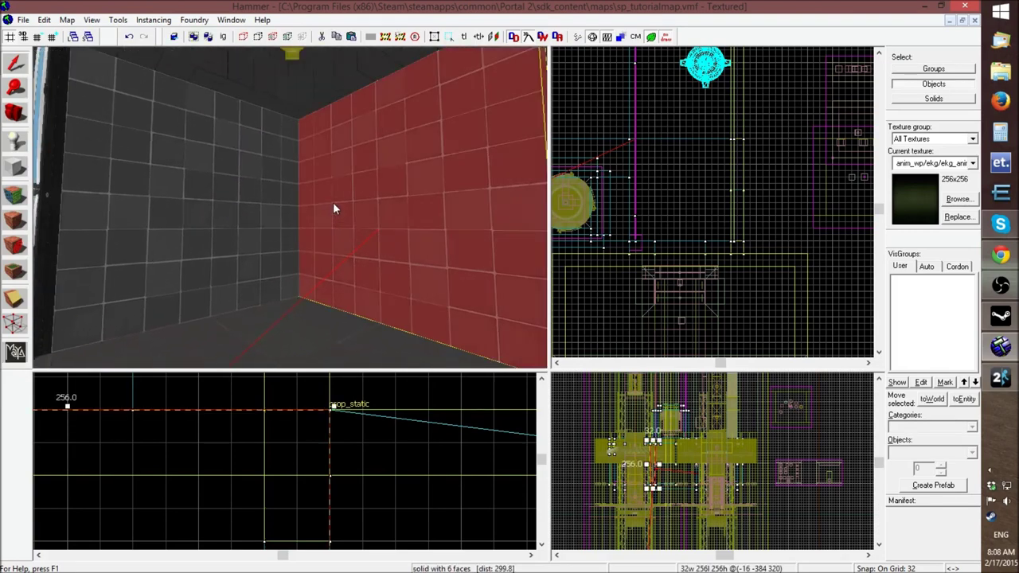
key("alt+Return")
left_click(689, 146)
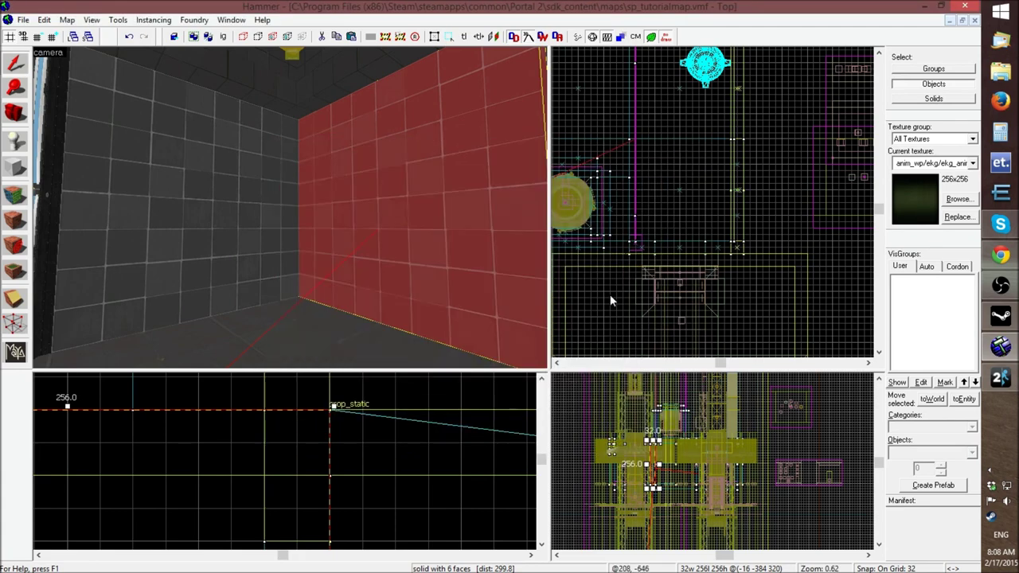
key("Escape")
Trace the leak line between the chamber's tiled interior and its nodraw outer shell, checking where it crosses the walls and floor
key("z")
key("a")
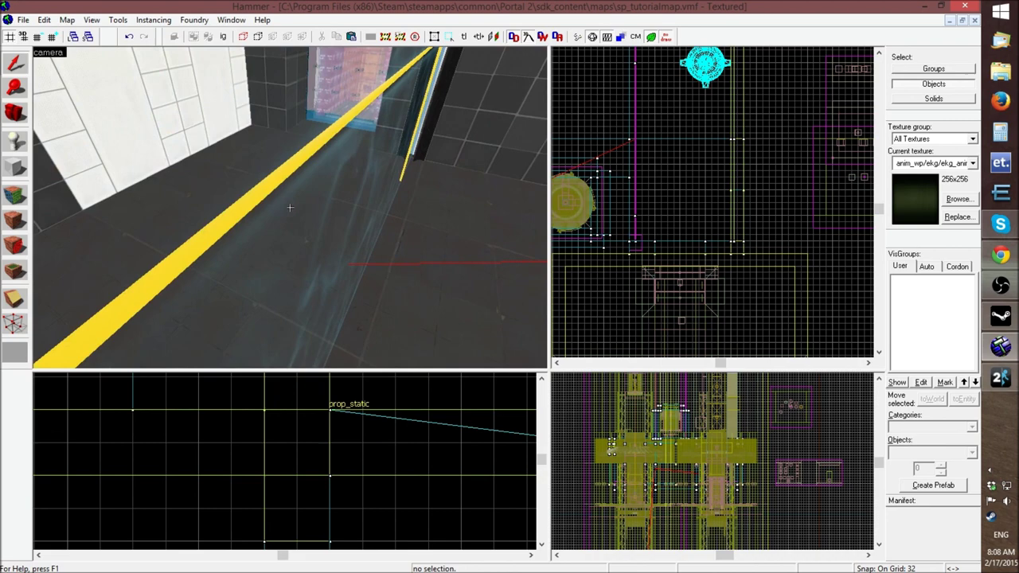
key("s")
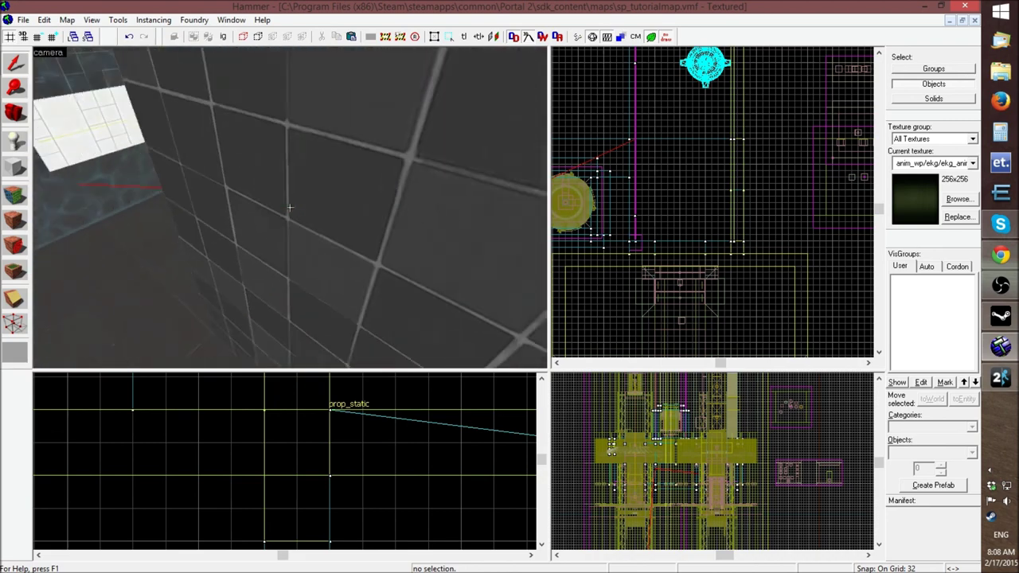
key("s")
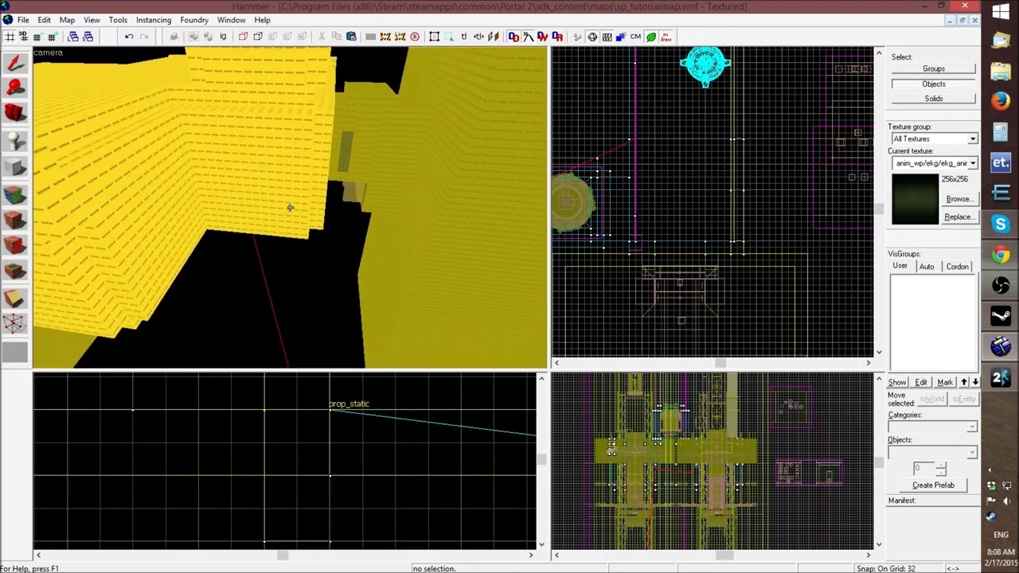
key("w")
key("w")
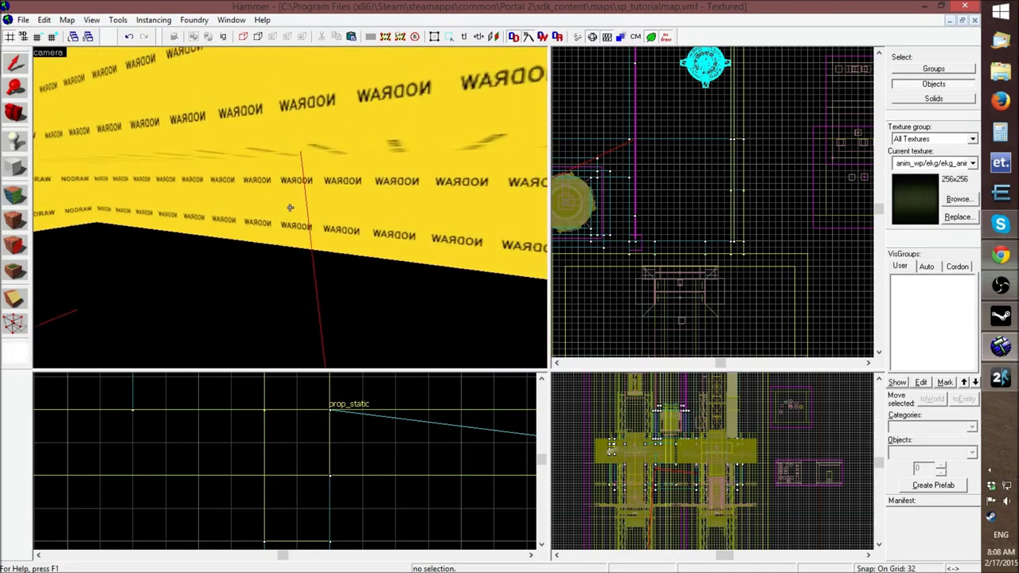
key("s")
key("w")
key("s")
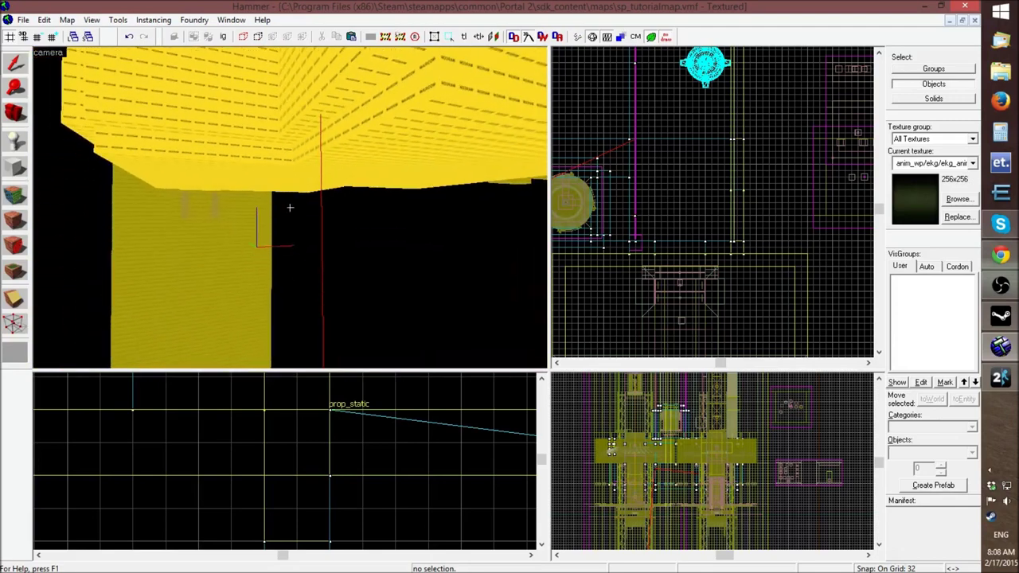
key("w")
key("s")
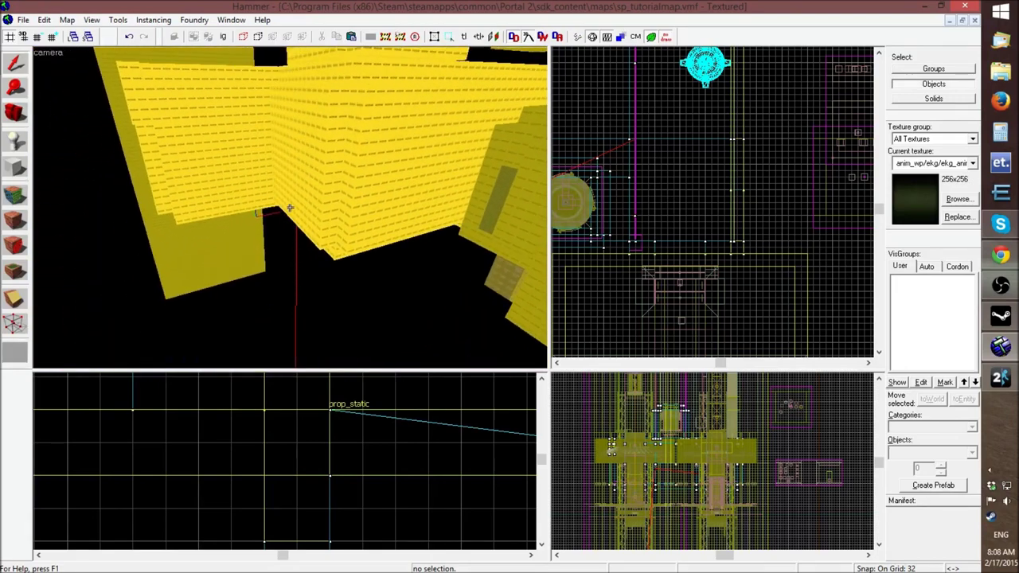
key("w")
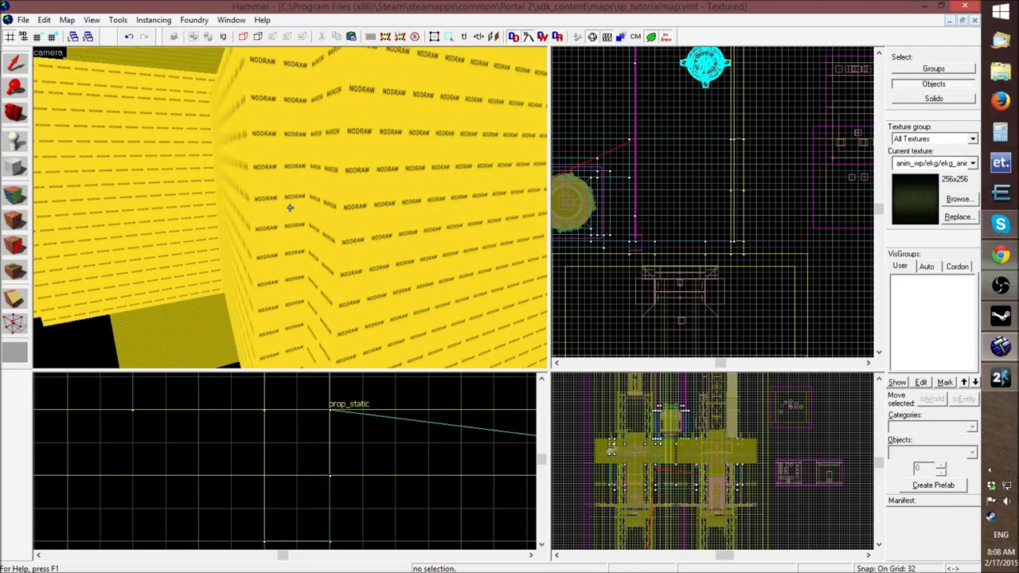
key("w")
key("w")
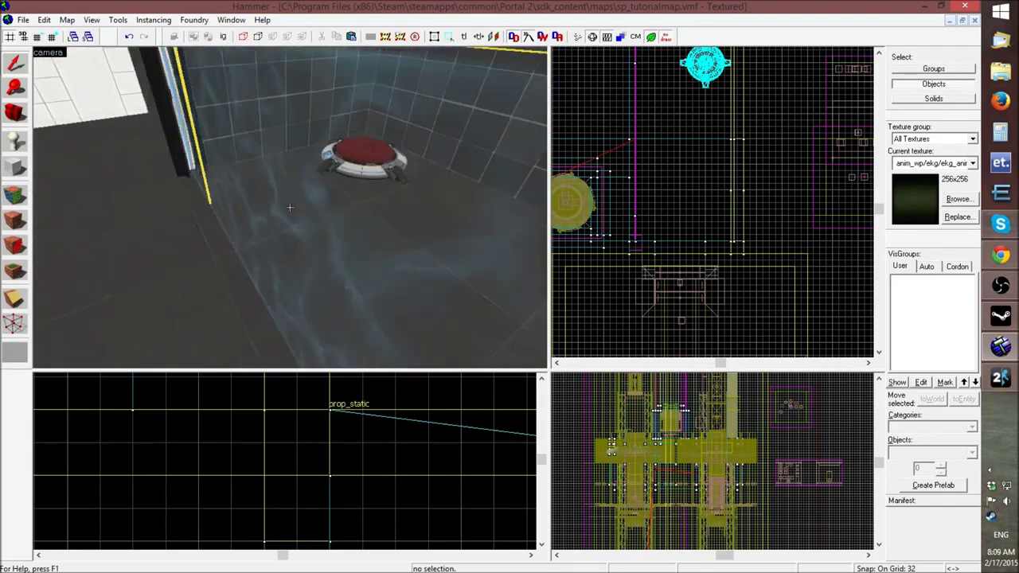
key("s")
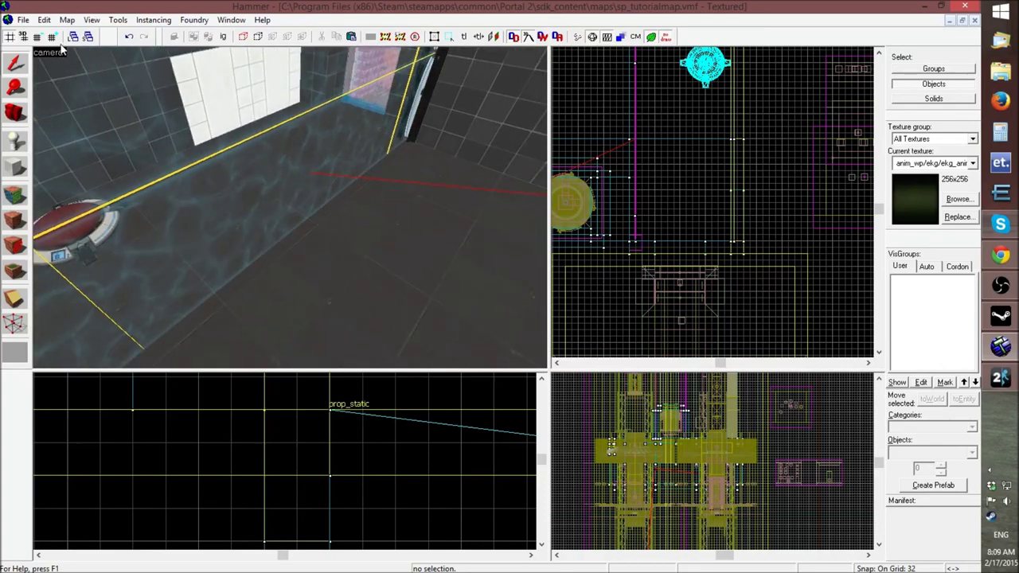
Save the tutorial map
left_click(23, 19)
left_click(44, 75)
Follow the leak line from beneath the outer shell into the chamber and select the tiled wall beside it for inspection
key("z")
key("s")
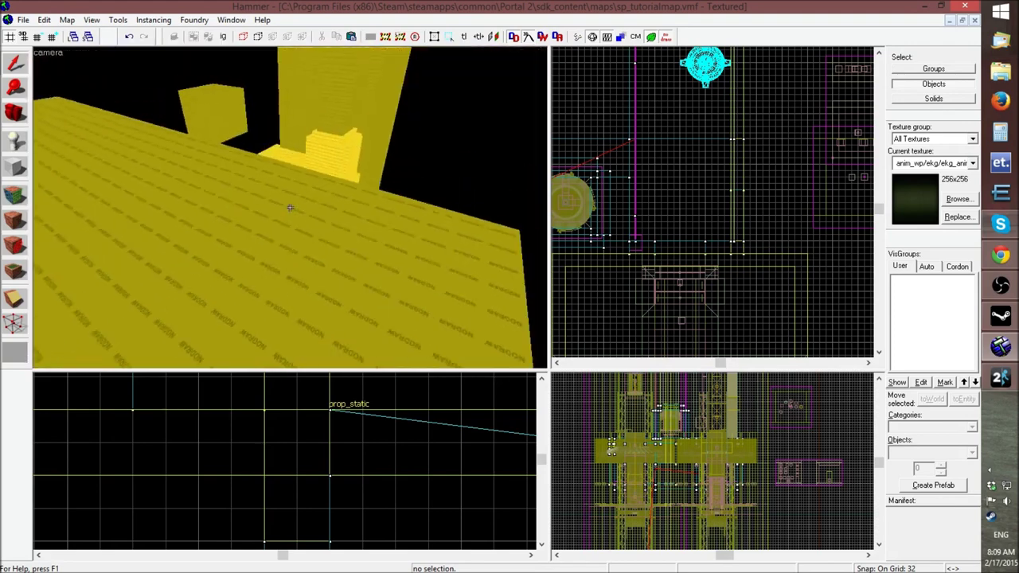
key("d")
key("w")
key("w")
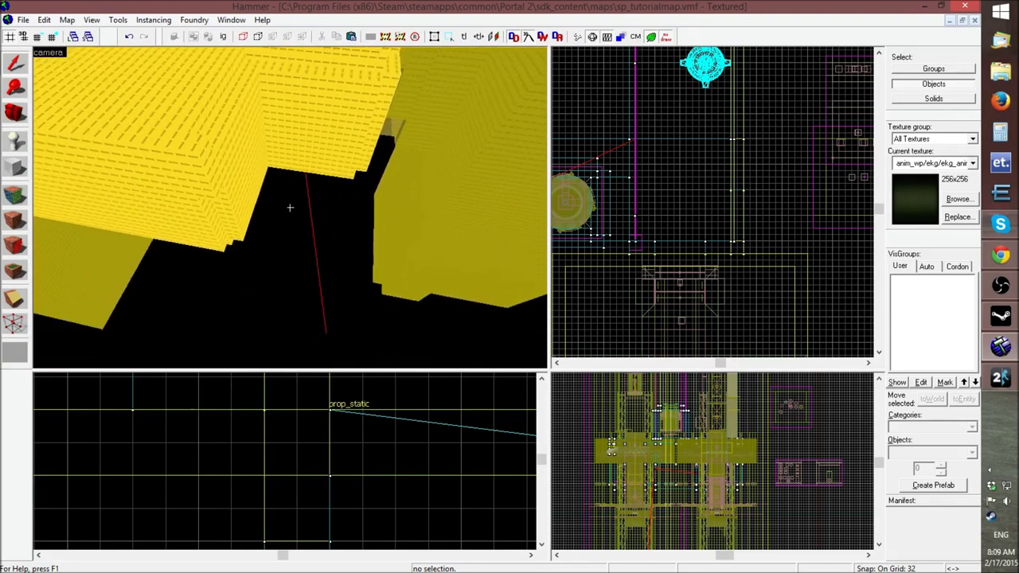
key("w")
key("w")
key("w")
key("z")
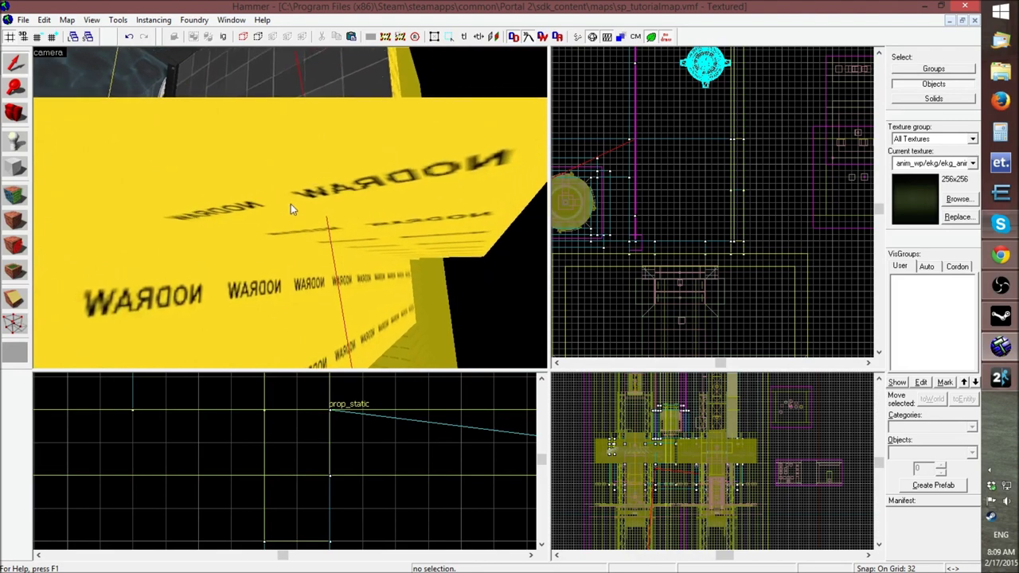
left_click(291, 204)
key("z")
key("w")
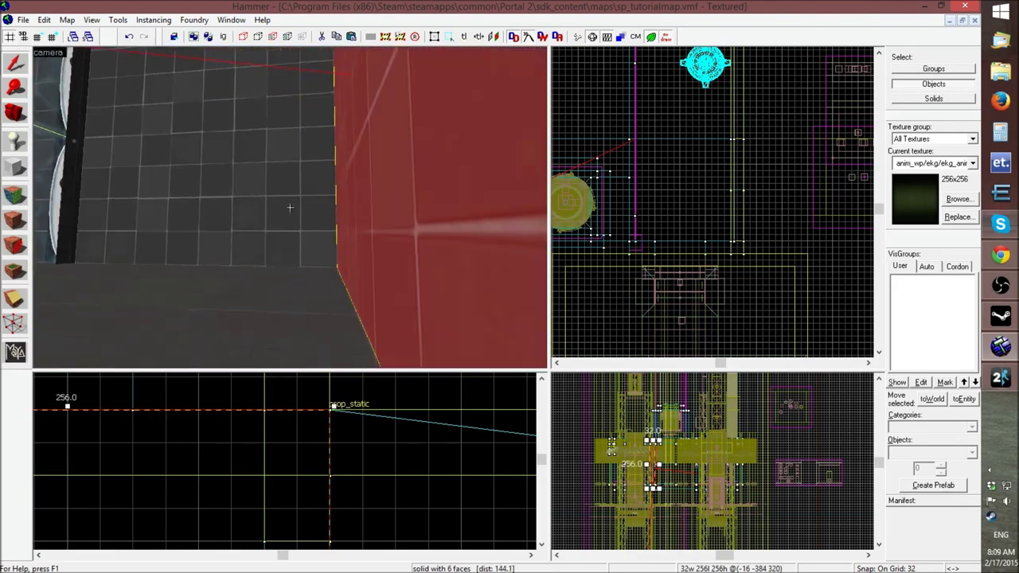
key("s")
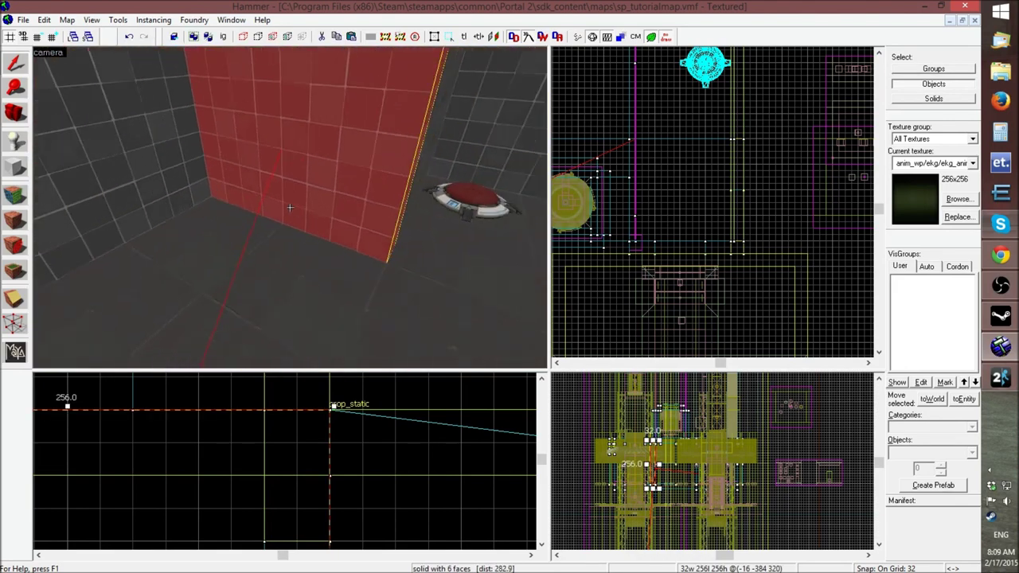
key("d")
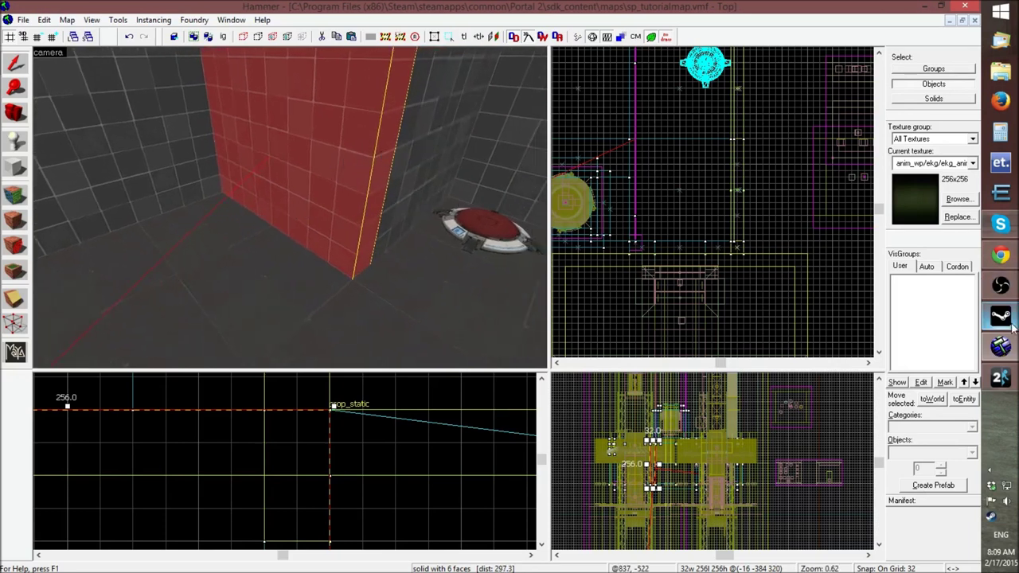
left_click(1001, 285)
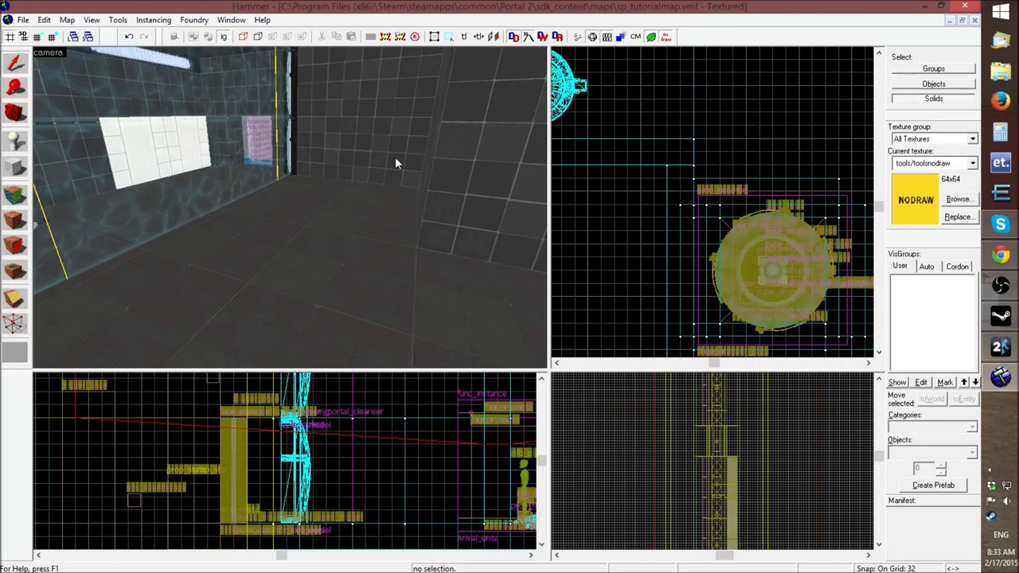
Select the outer face of the chamber's wall for face editing and choose tools/toolsnodraw as its current texture
key("z")
key("w")
key("w")
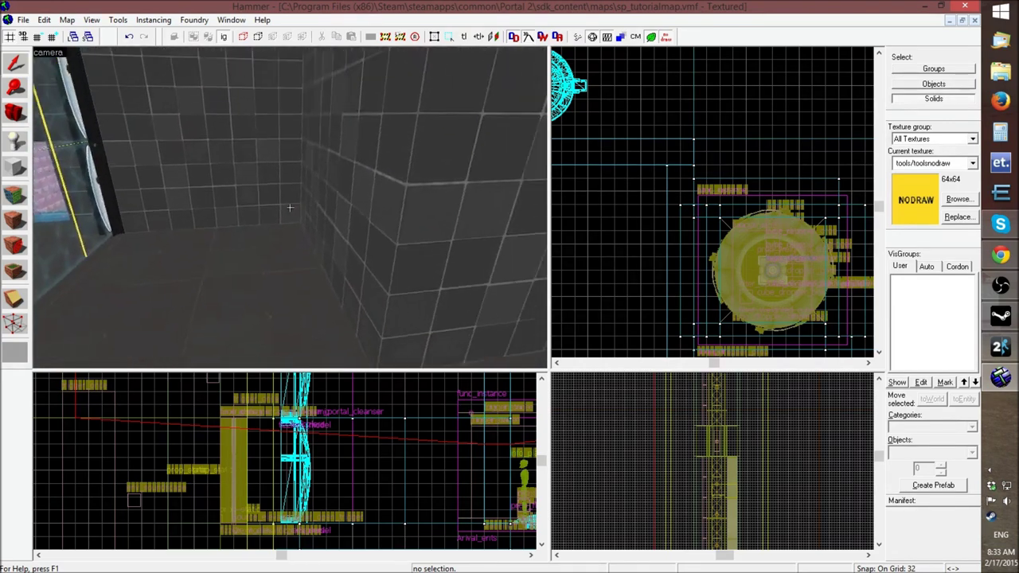
key("z")
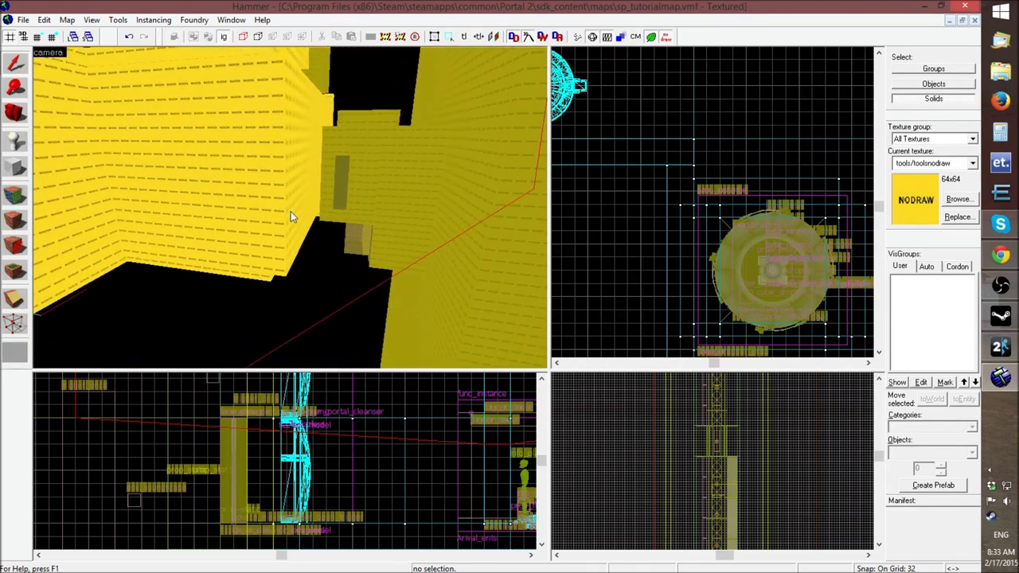
key("z")
key("w")
key("z")
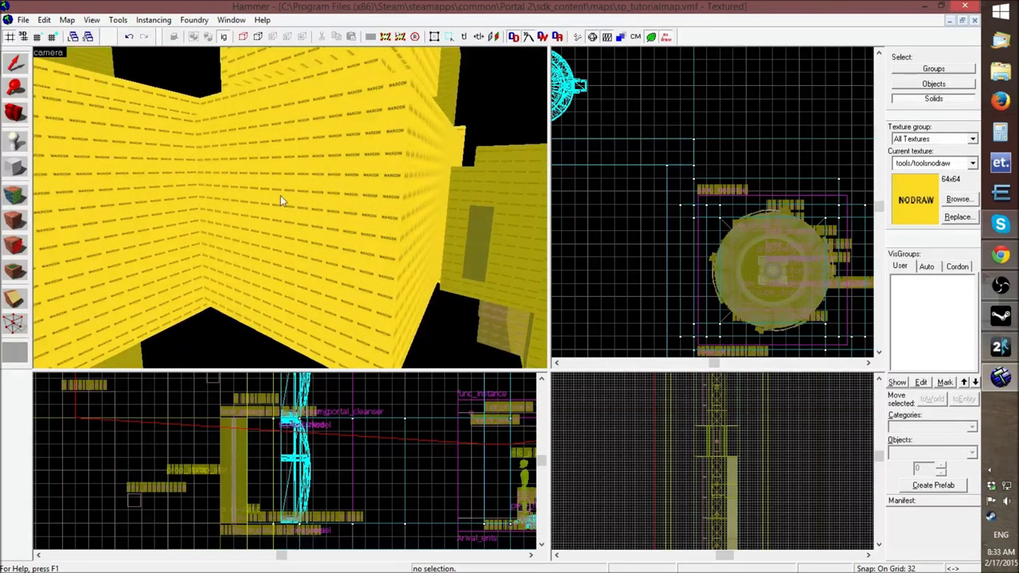
left_click(16, 194)
left_click(171, 186)
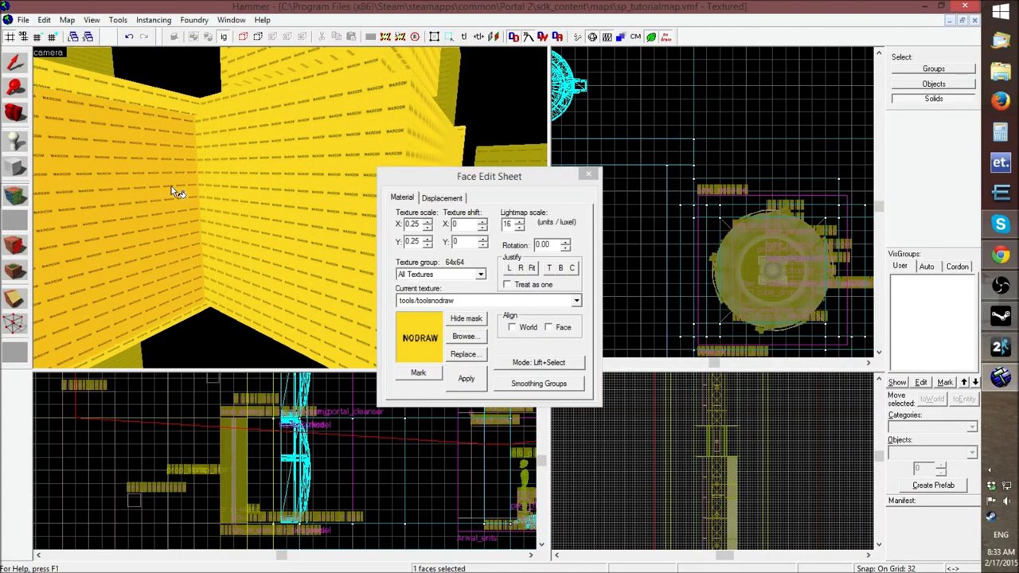
left_click(576, 302)
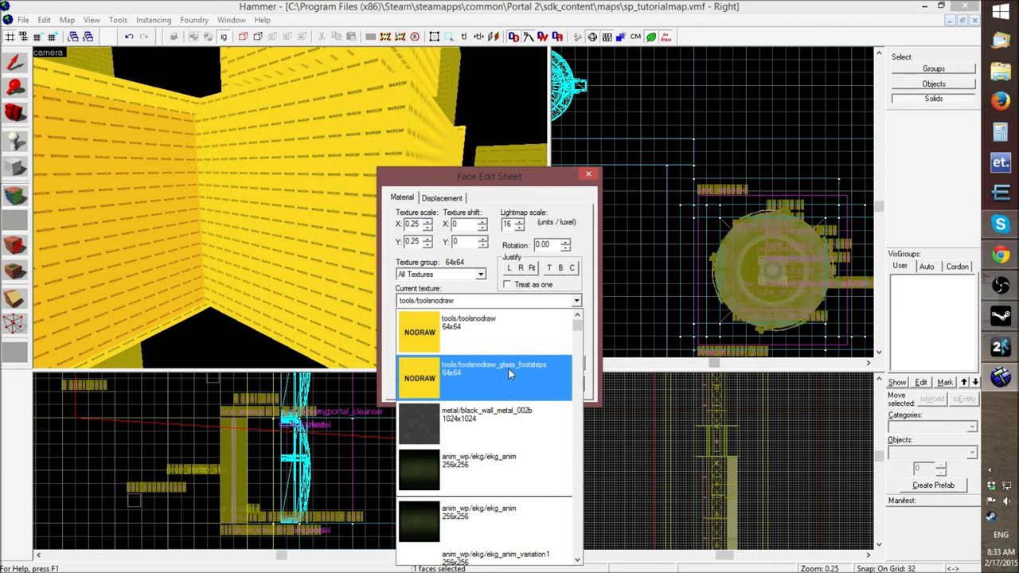
left_click(480, 328)
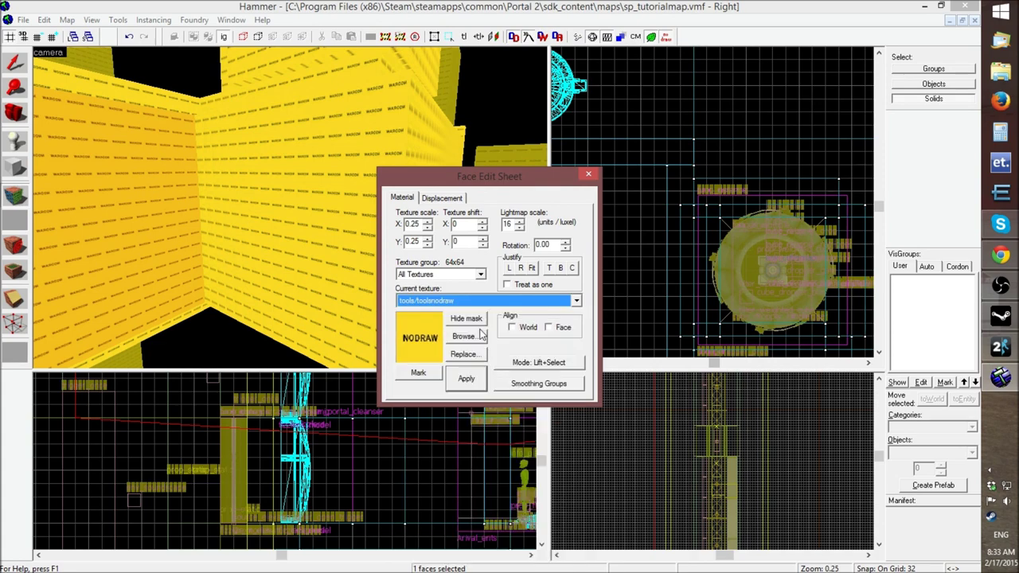
Close the face editing sheet and save the tutorial map
left_click(587, 175)
key("z")
key("z")
key("z")
key("w")
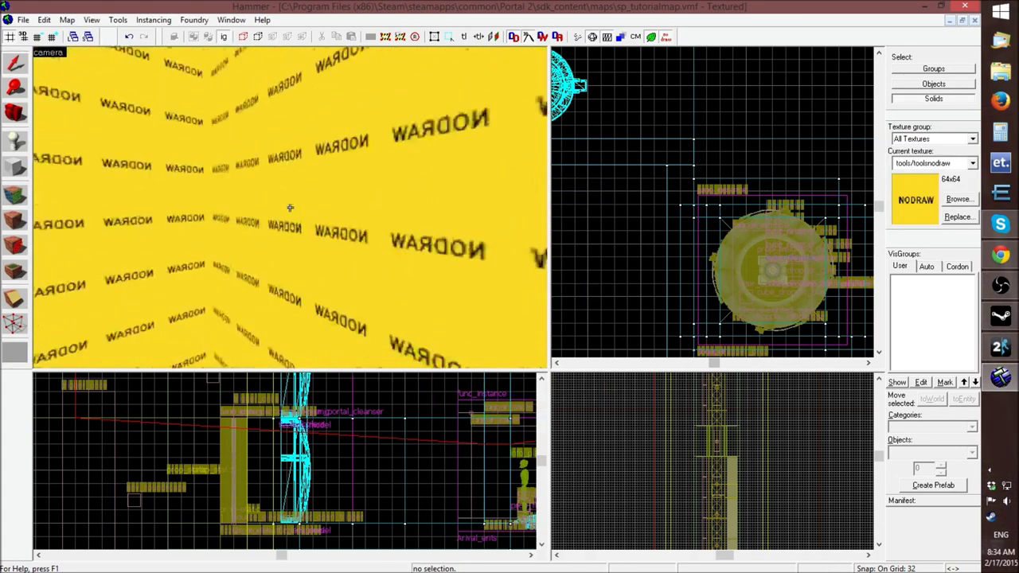
key("z")
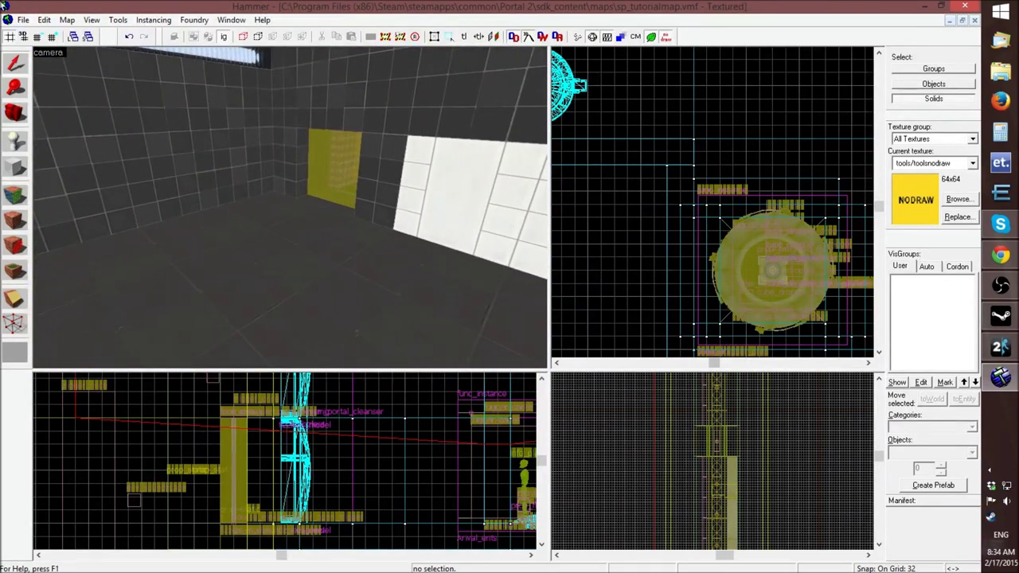
left_click(23, 20)
left_click(40, 77)
Compile the map with the Full compile -both -final configuration, dismissing the game-instance warning and closing the compile console
left_click(23, 20)
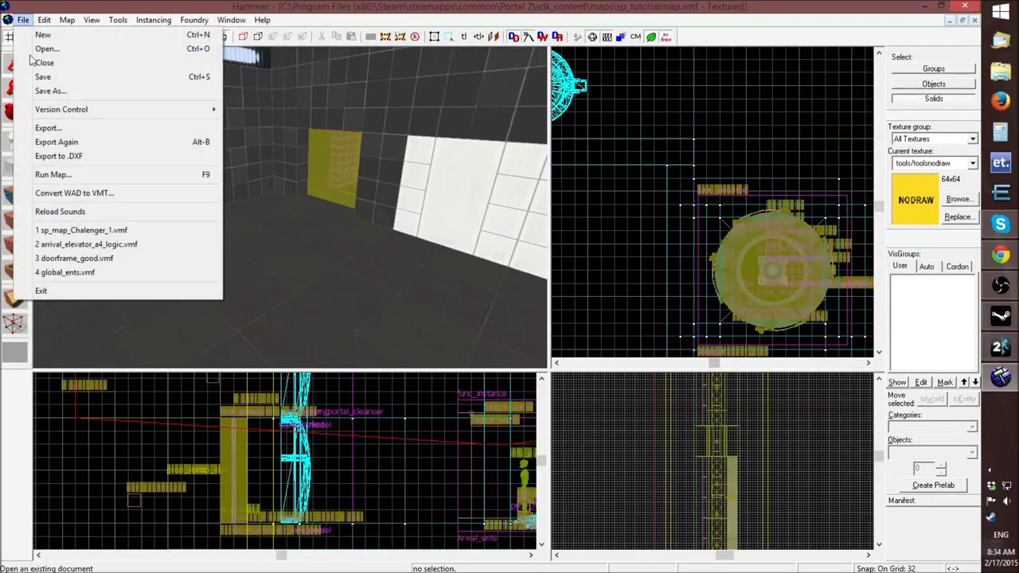
left_click(52, 175)
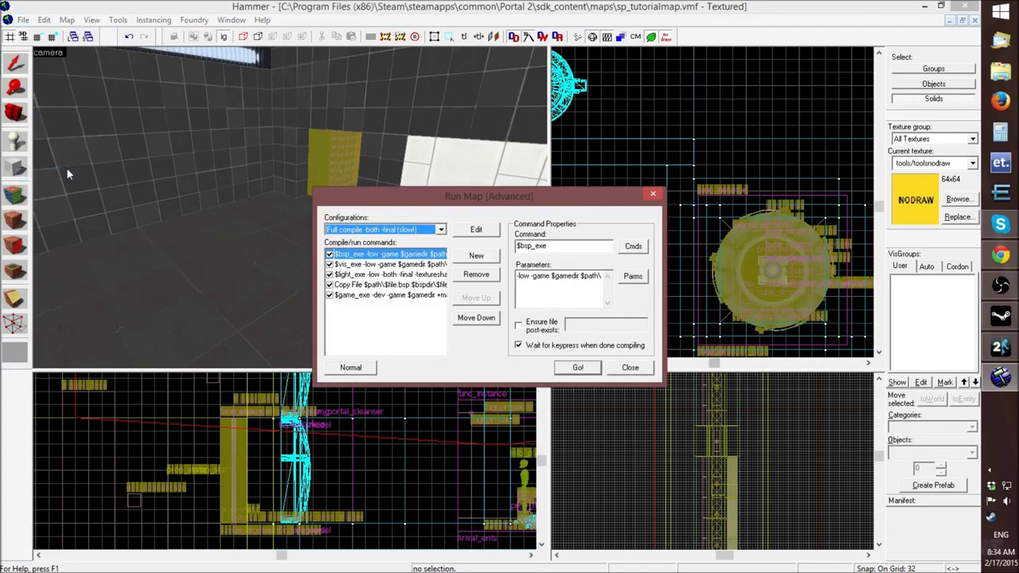
left_click(586, 370)
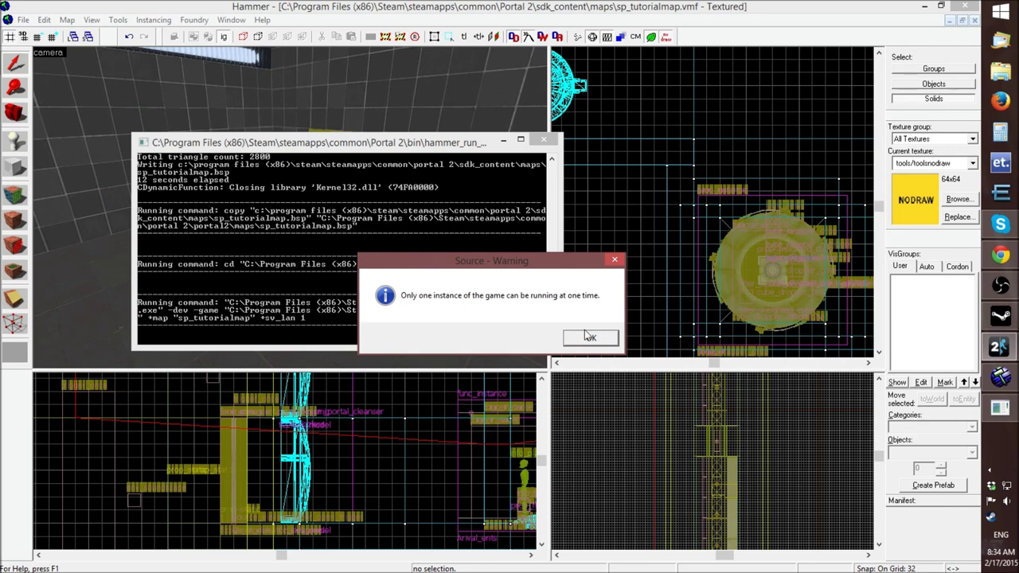
left_click(591, 338)
key("space")
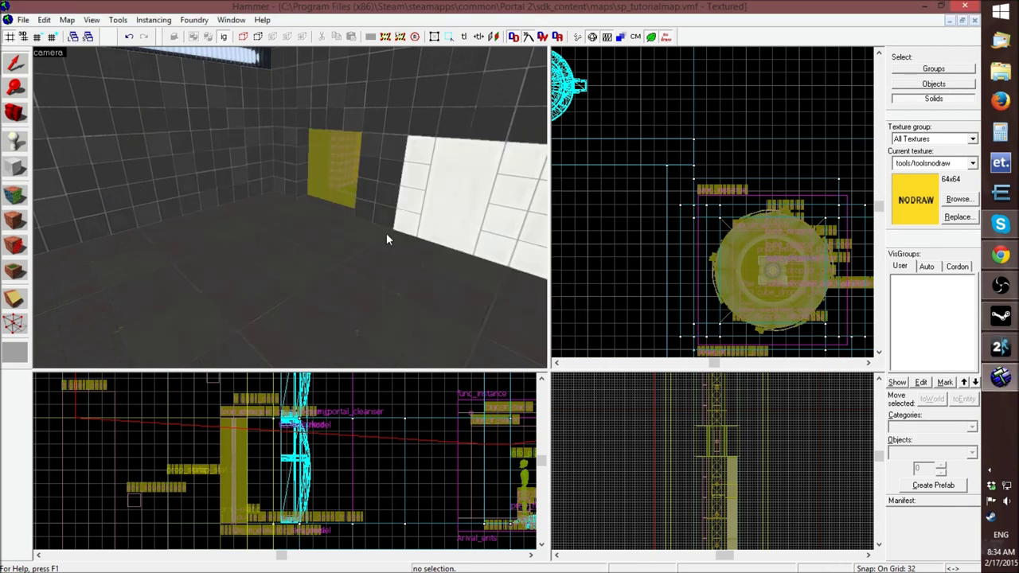
key("z")
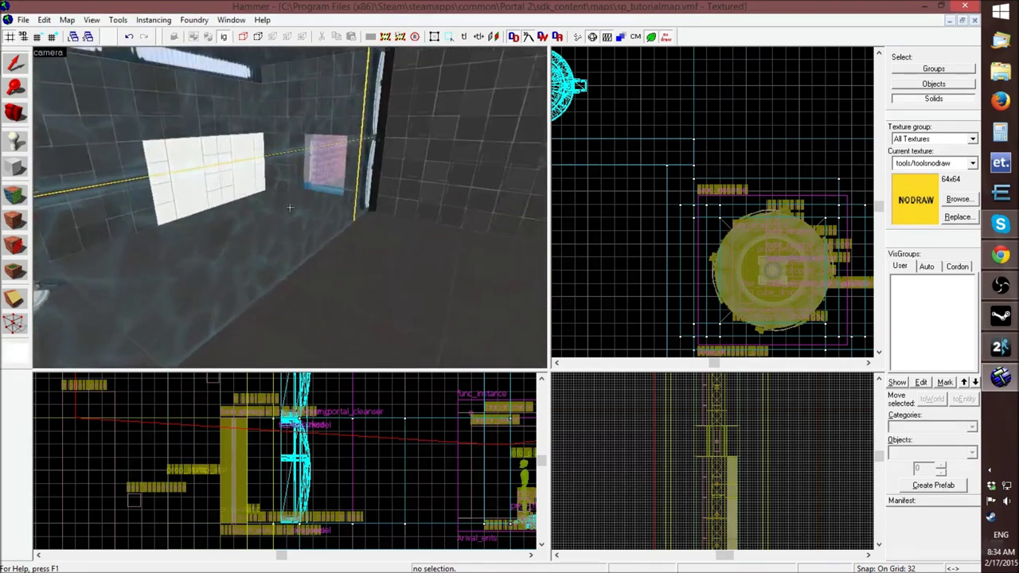
key("s")
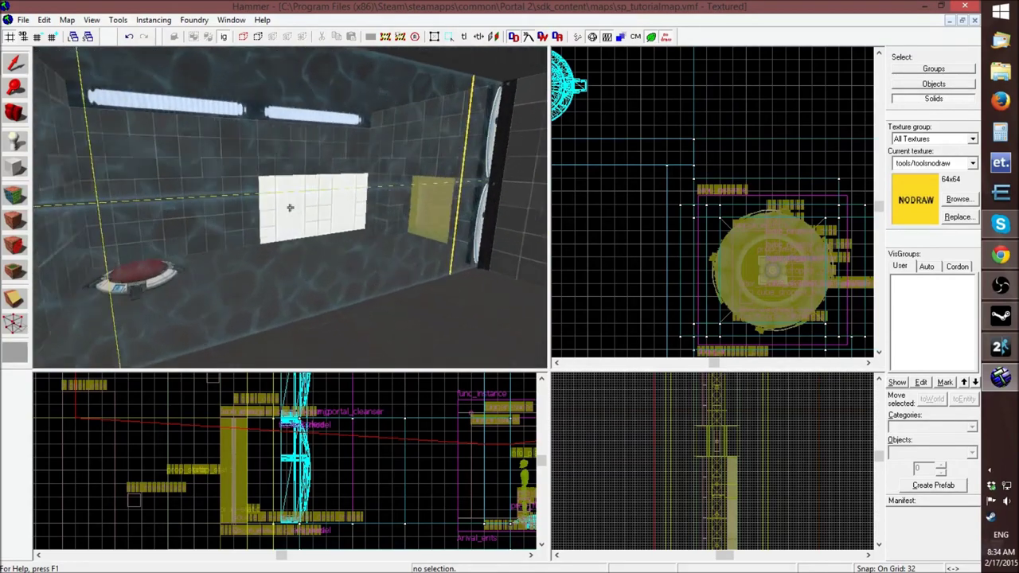
Switch to the running Portal 2 game and load the compiled map from its console with map sp_tutorialmap
left_click(999, 346)
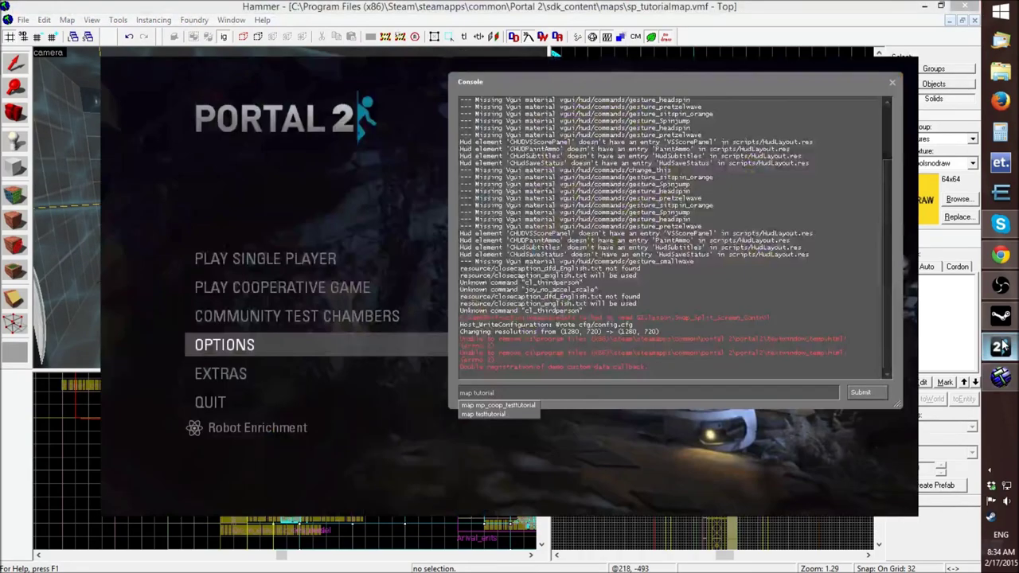
double_click(605, 396)
left_click(605, 395)
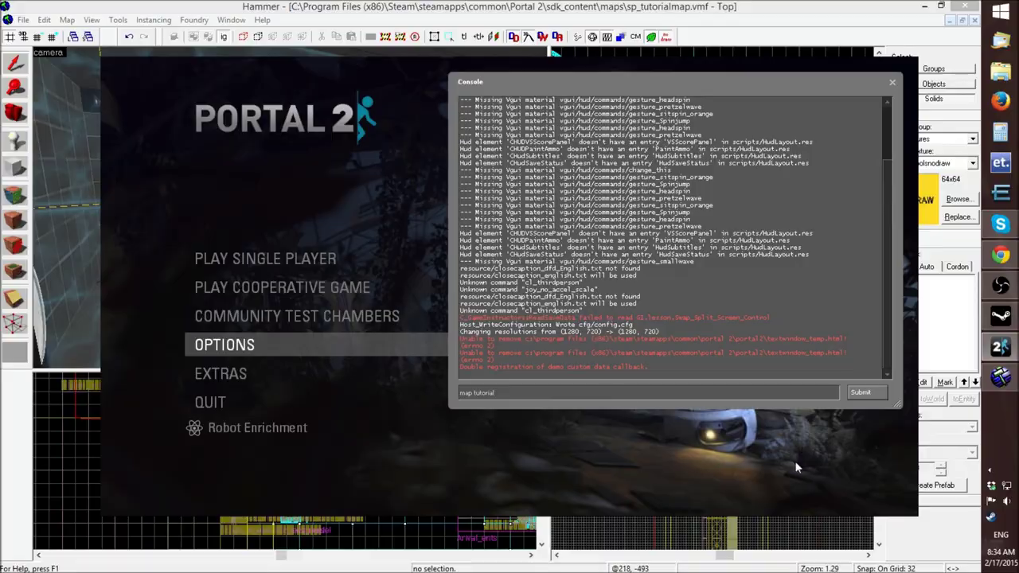
left_click(1015, 571)
left_click(1016, 571)
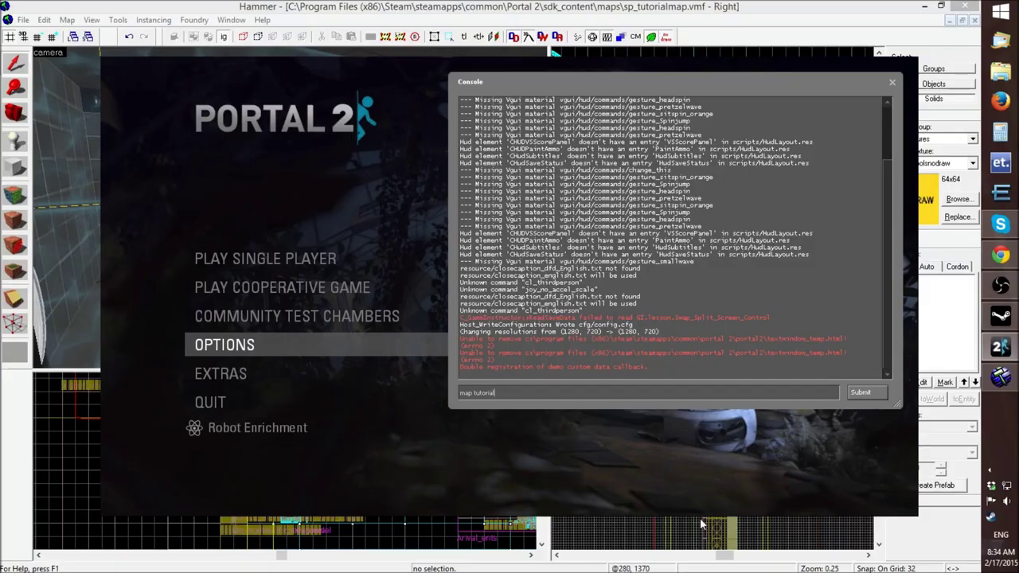
key("BackSpace")
key("Down")
key("Down")
key("Down")
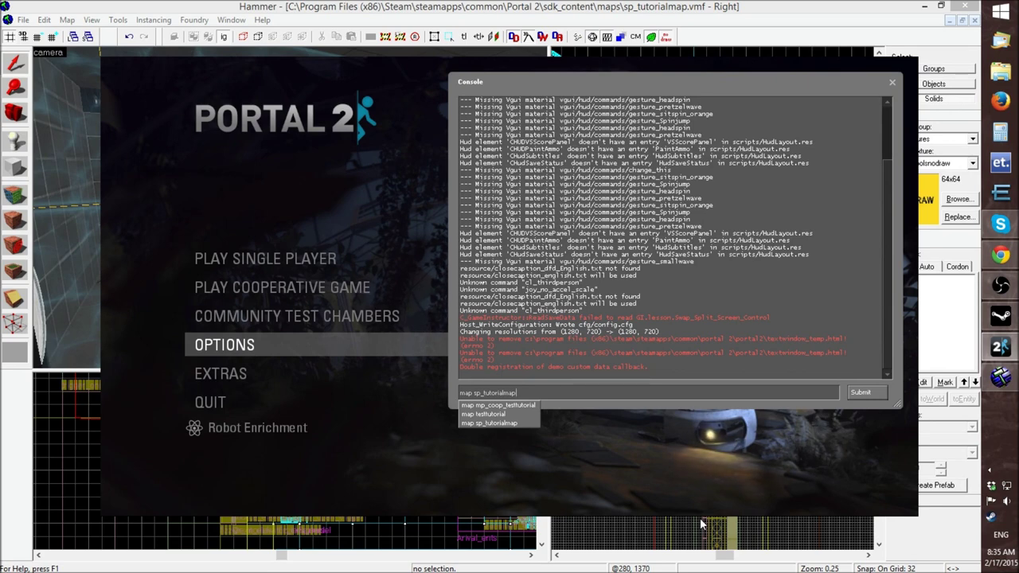
key("Return")
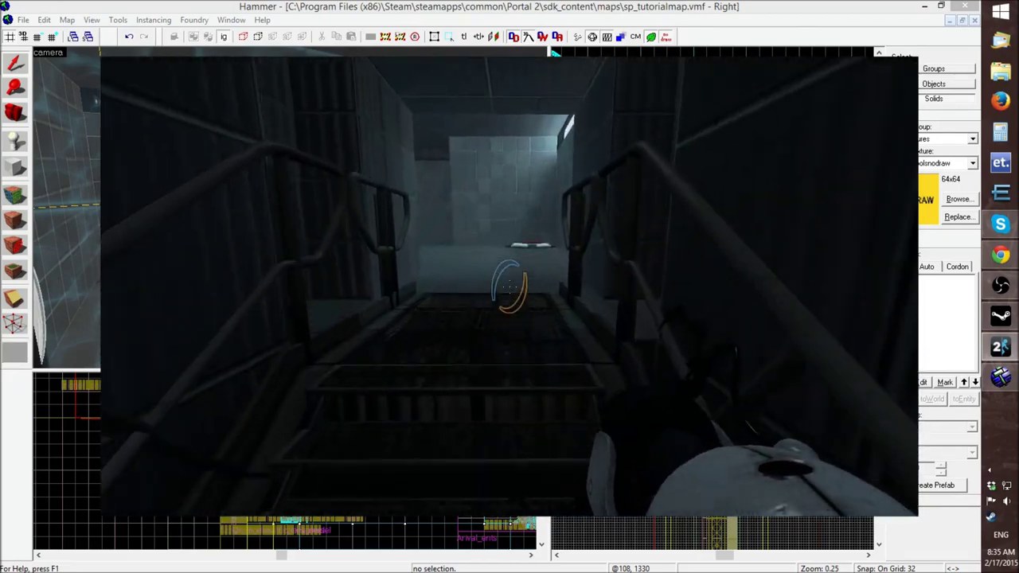
Walk up the entrance stairs into the test chamber to check the compiled map in game
key("w")
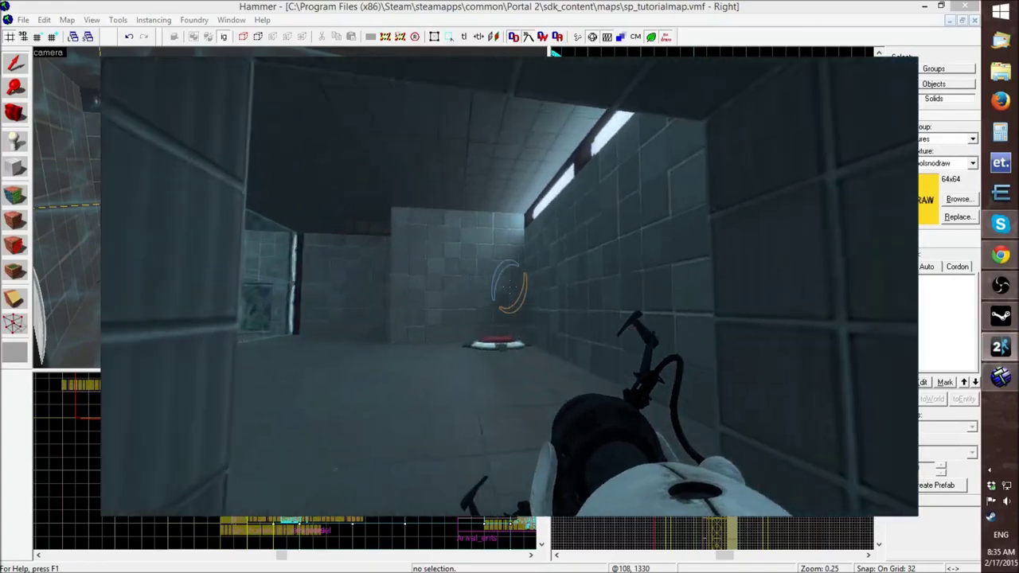